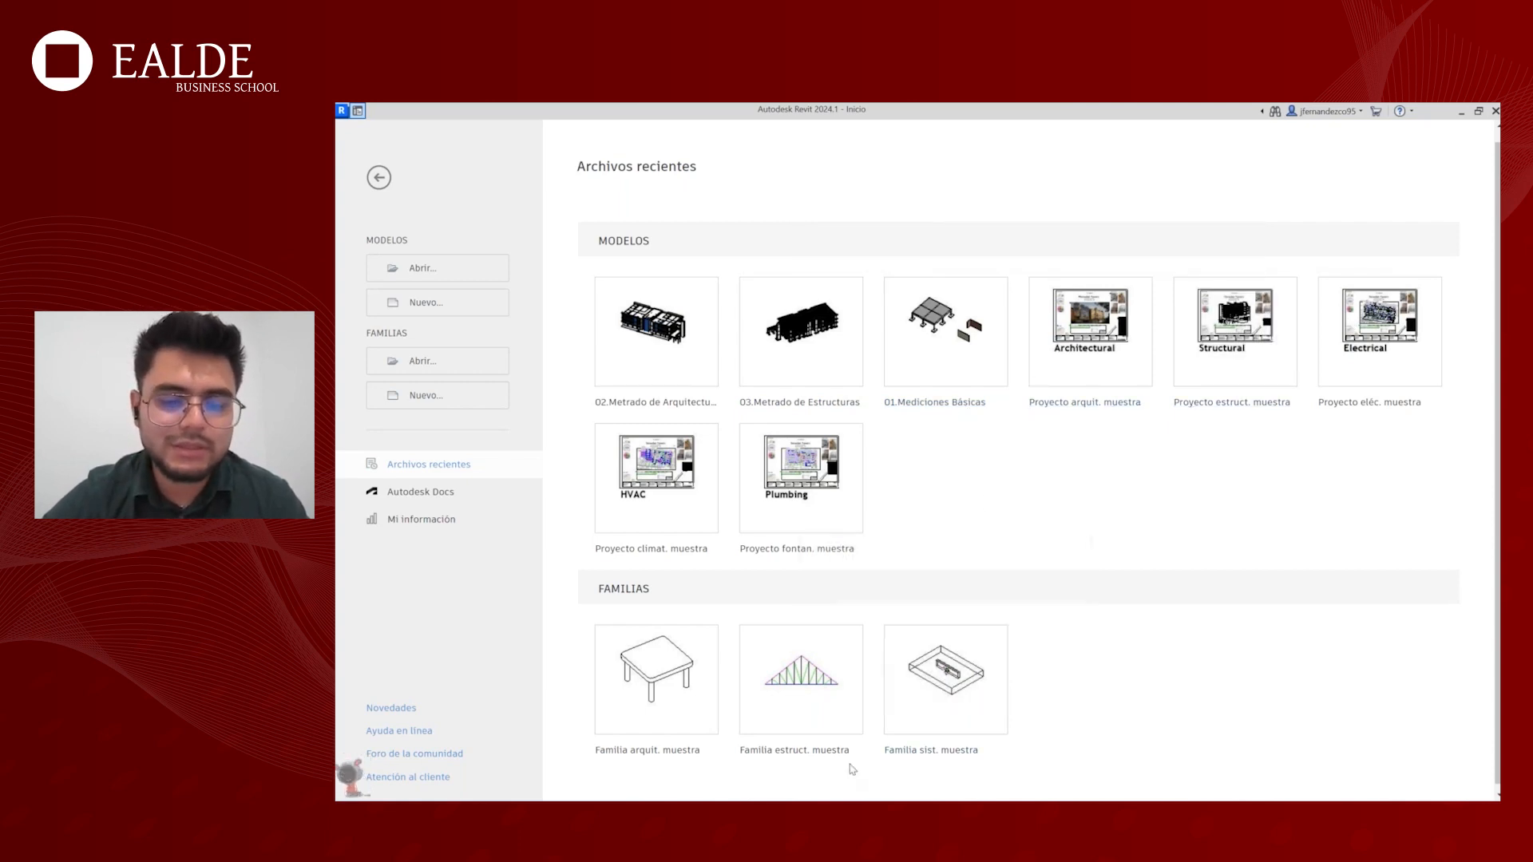
- Open the Material Webinar folder and preview the basic measurements, architecture and structure Revit project files
{"action": "left_click", "coordinate": [831, 813]}
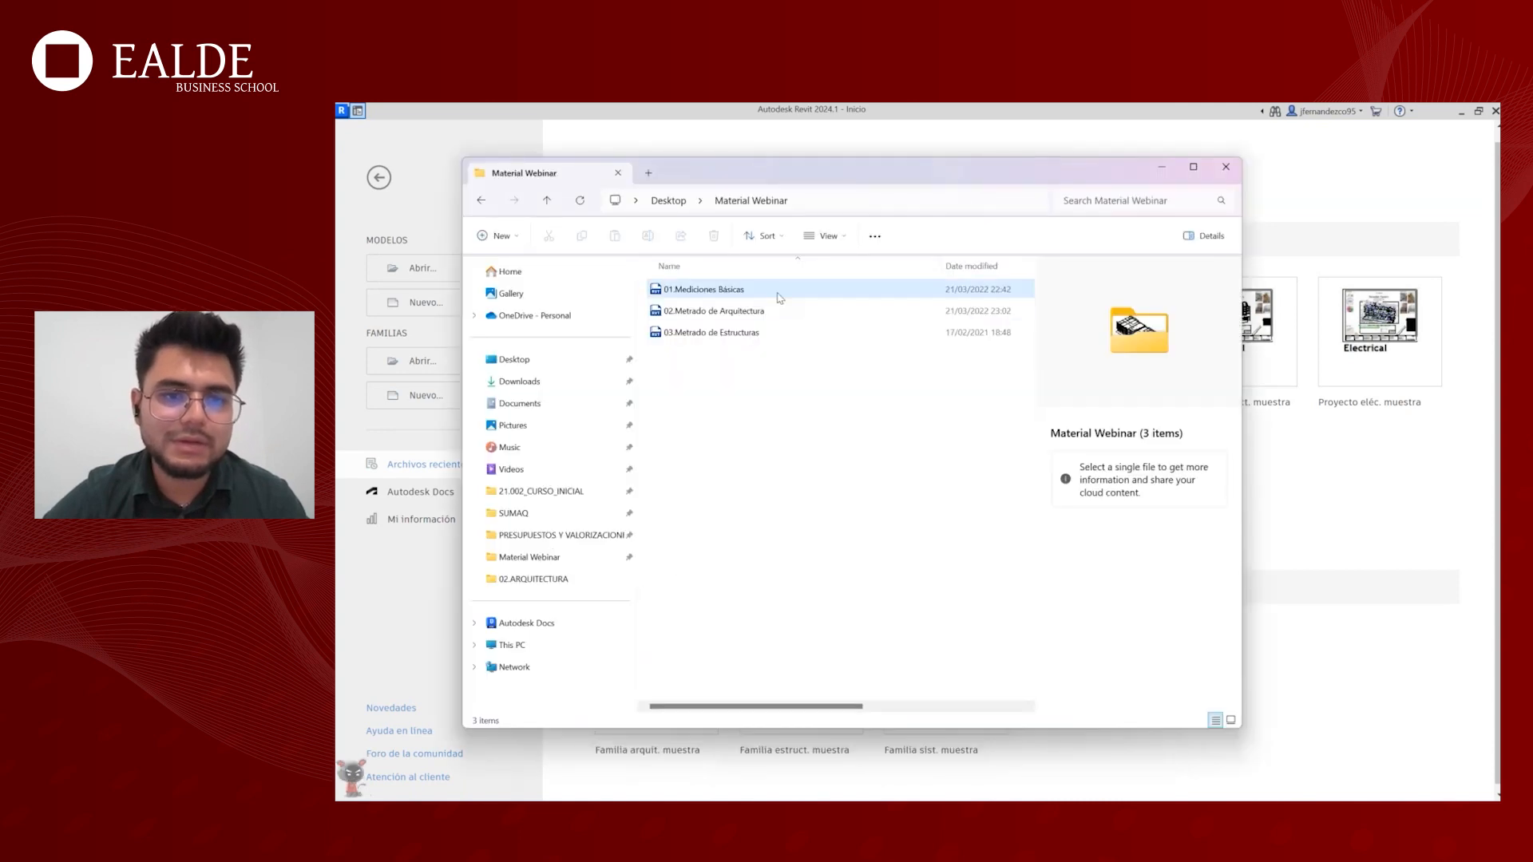
{"action": "left_click", "coordinate": [779, 294]}
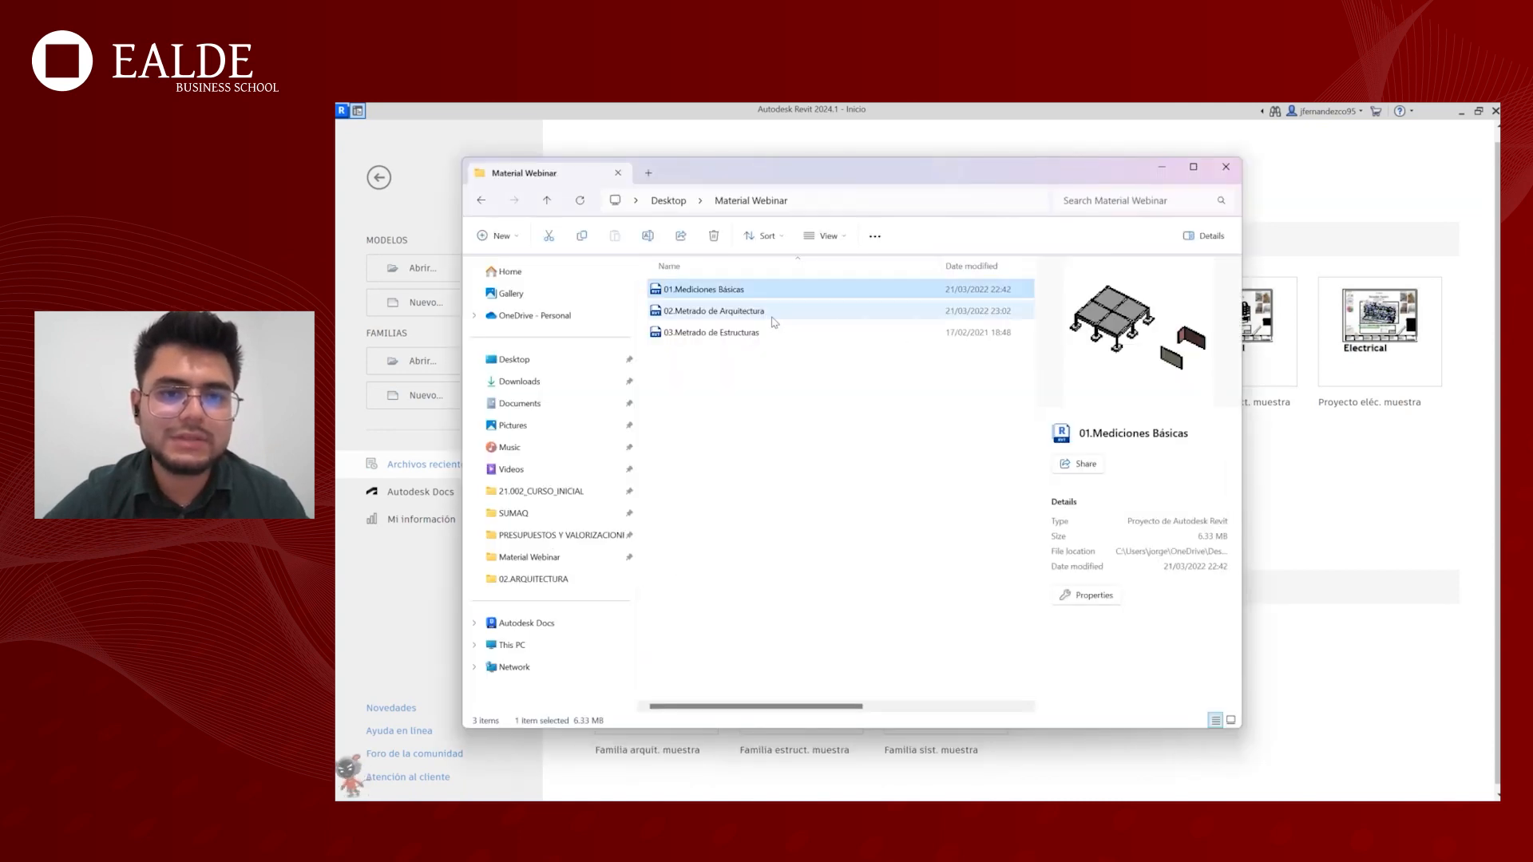
{"action": "left_click", "coordinate": [775, 313]}
{"action": "left_click", "coordinate": [771, 334]}
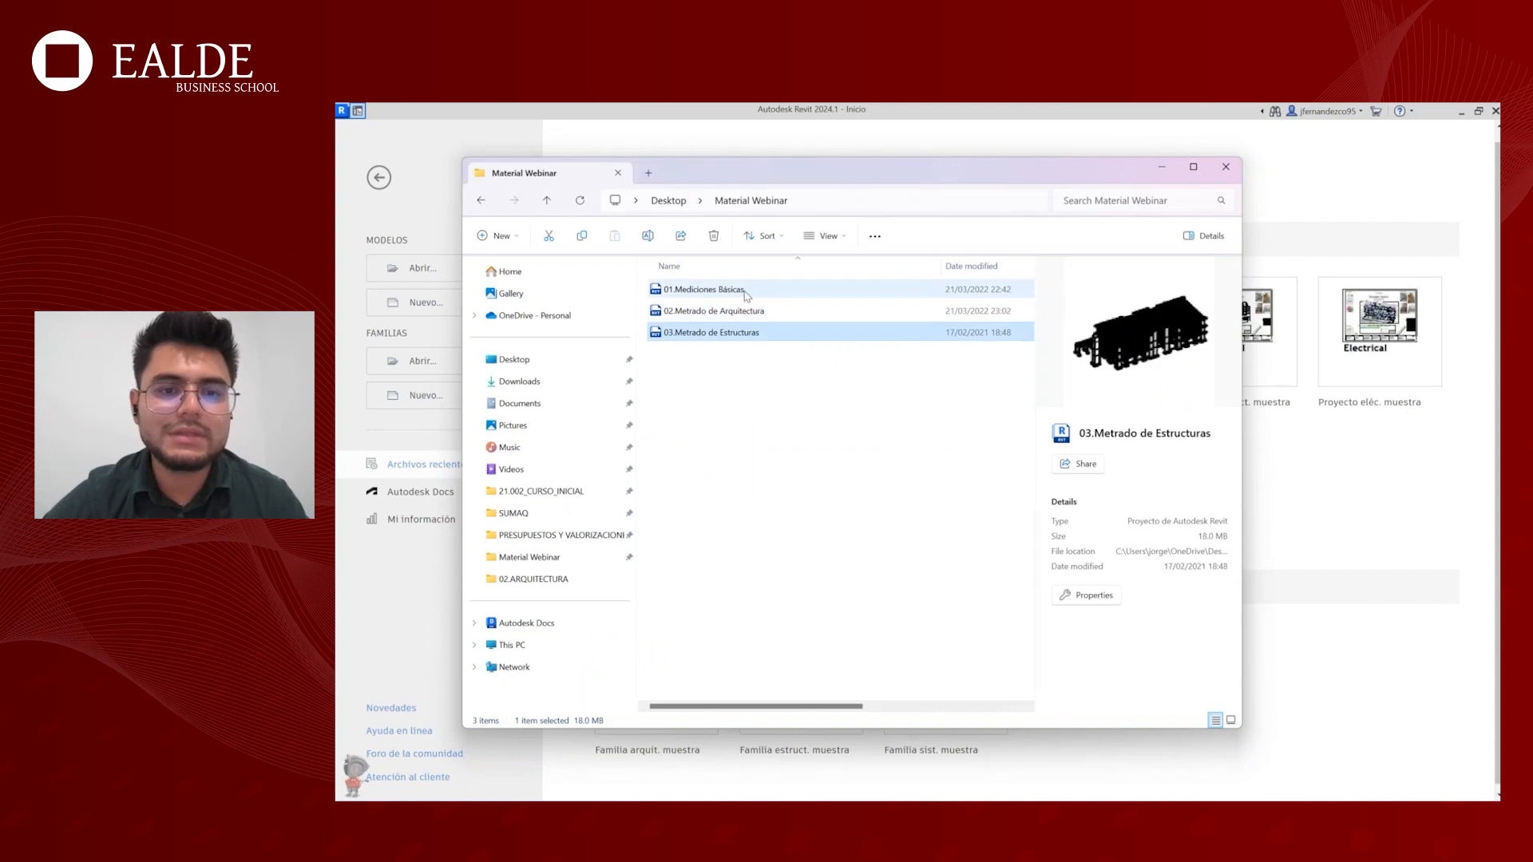
{"action": "left_click", "coordinate": [746, 293]}
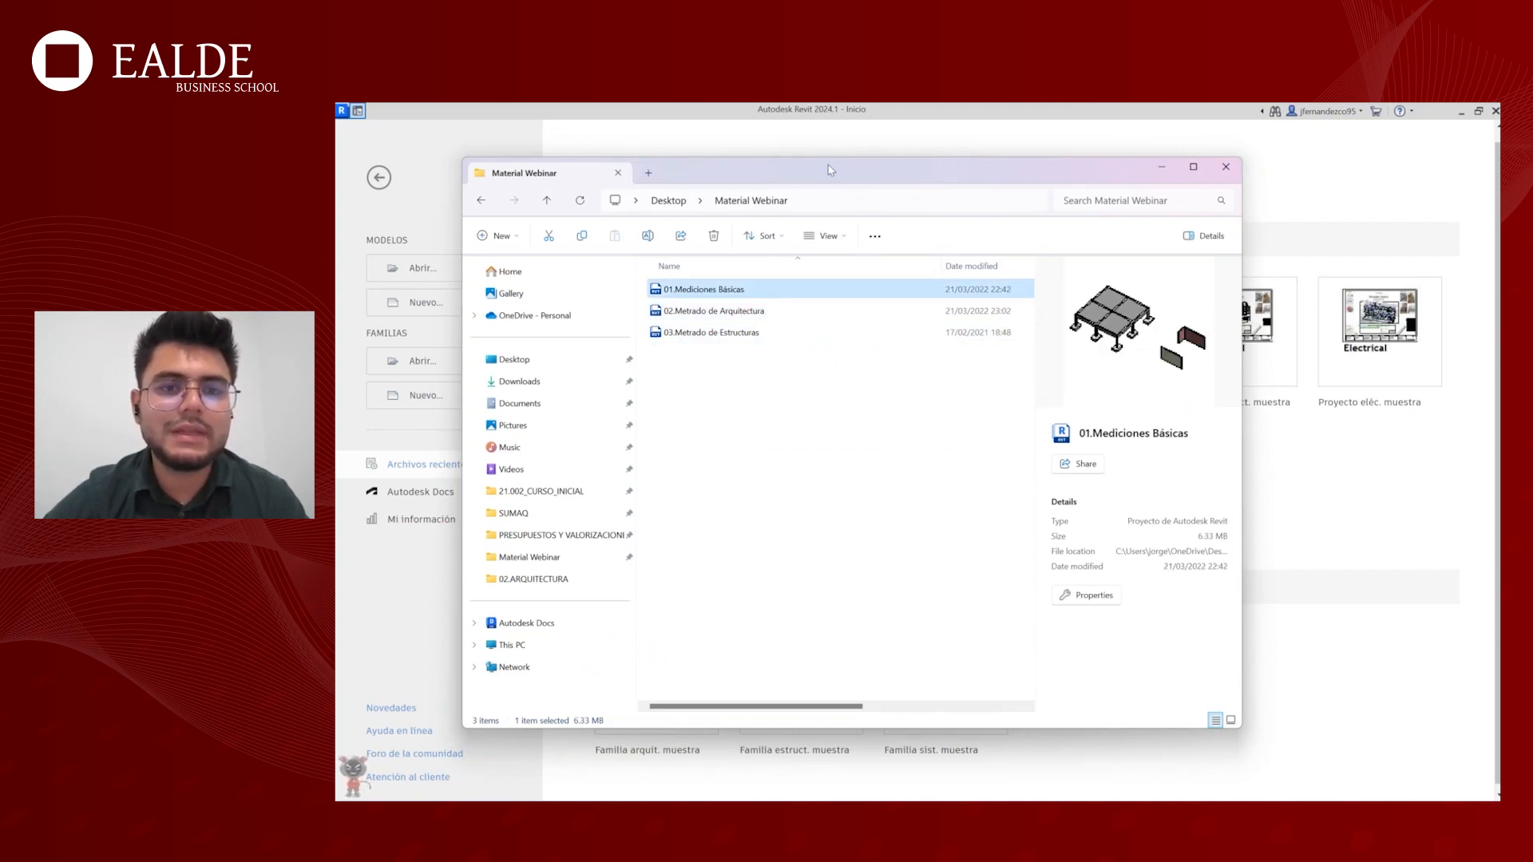
{"action": "left_click_drag", "start_coordinate": [828, 169], "coordinate": [851, 164]}
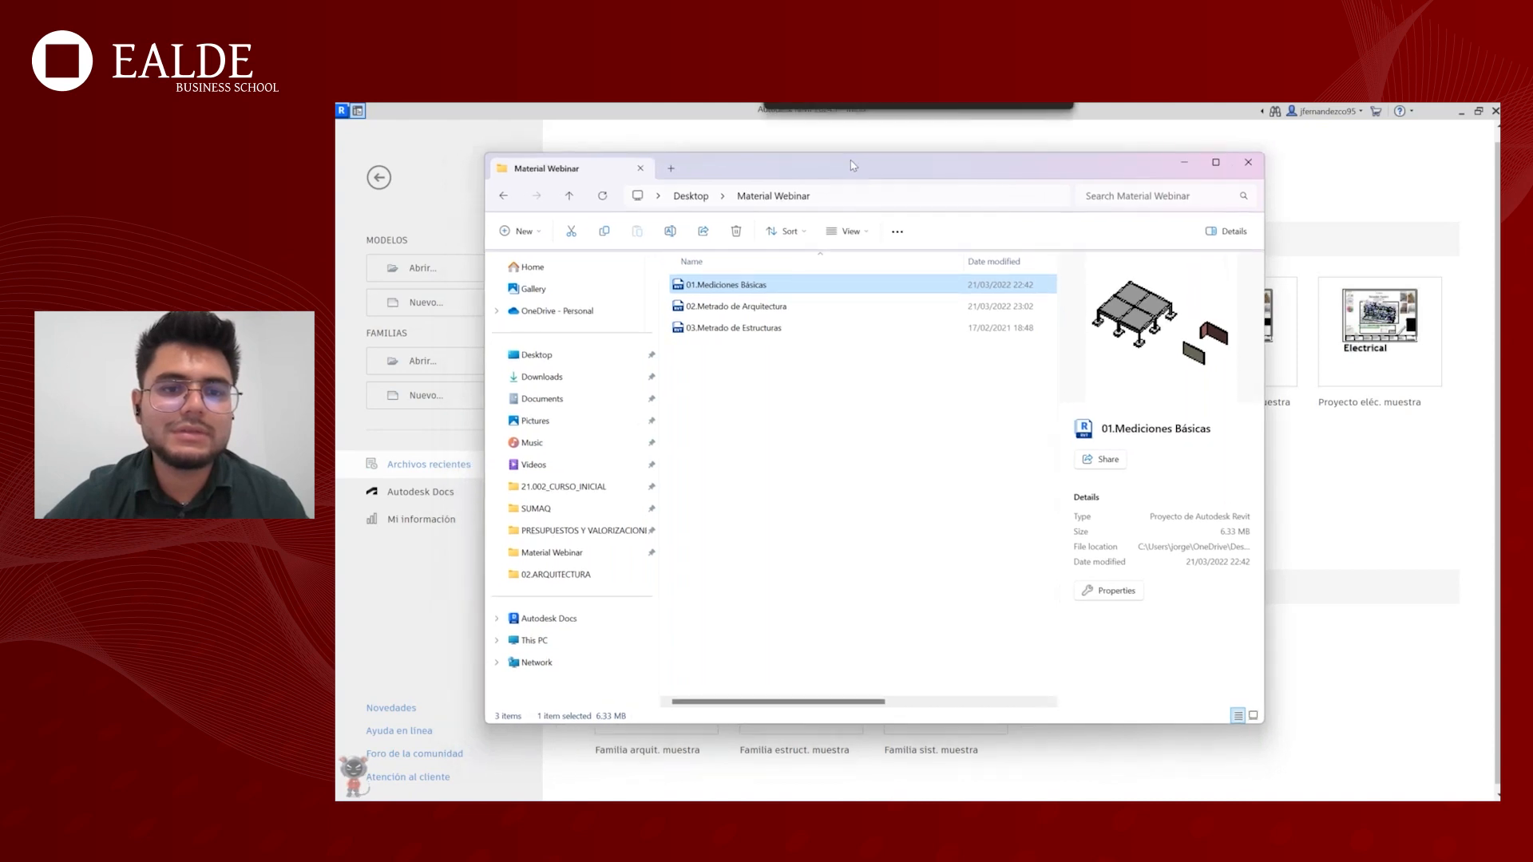
{"action": "left_click", "coordinate": [784, 311]}
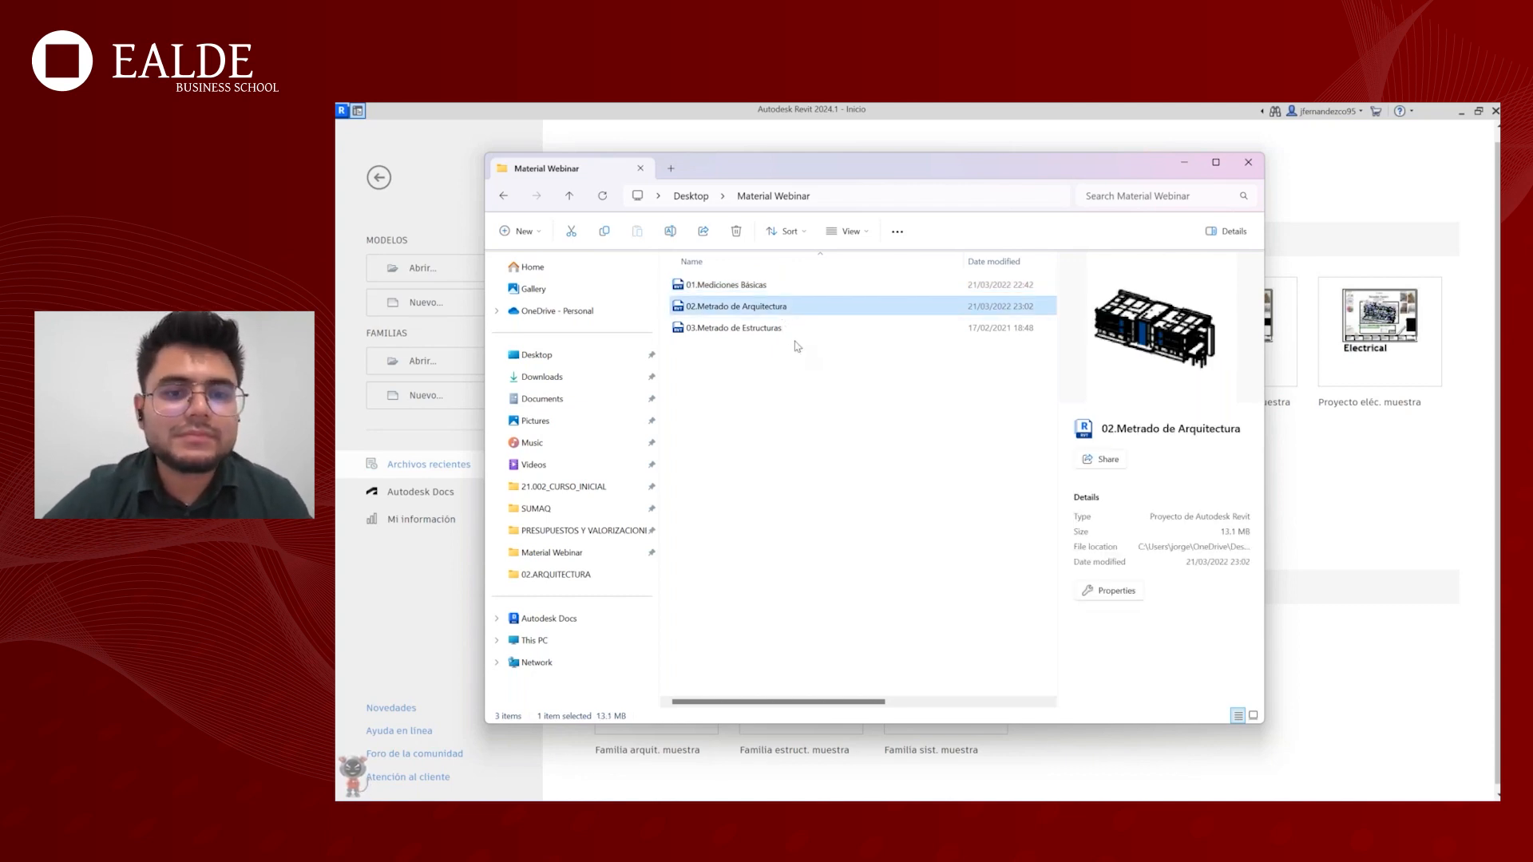
{"action": "left_click", "coordinate": [779, 286]}
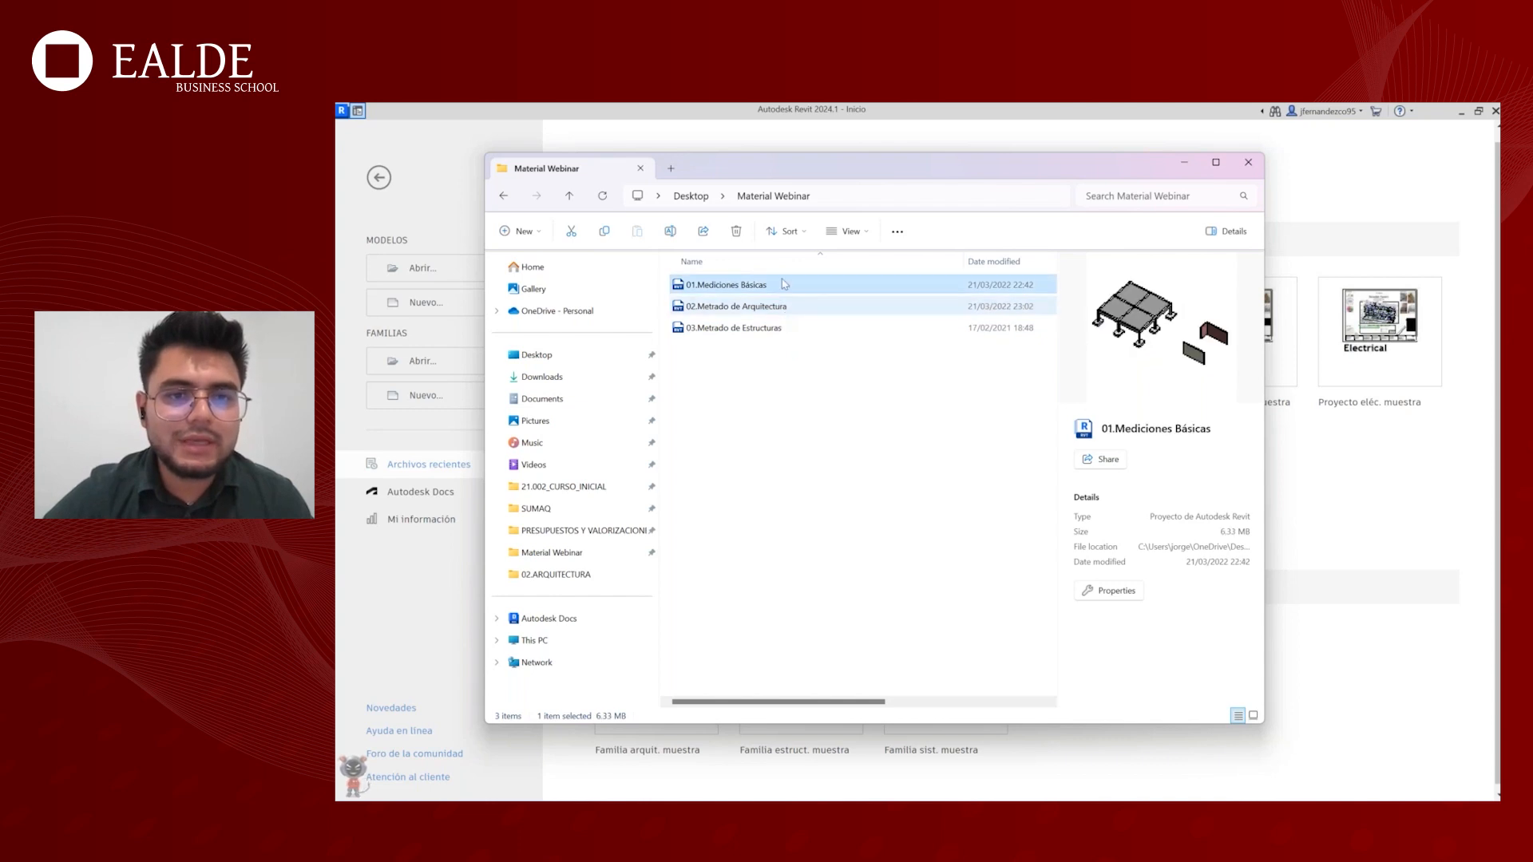
{"action": "left_click_drag", "start_coordinate": [820, 180], "coordinate": [791, 166]}
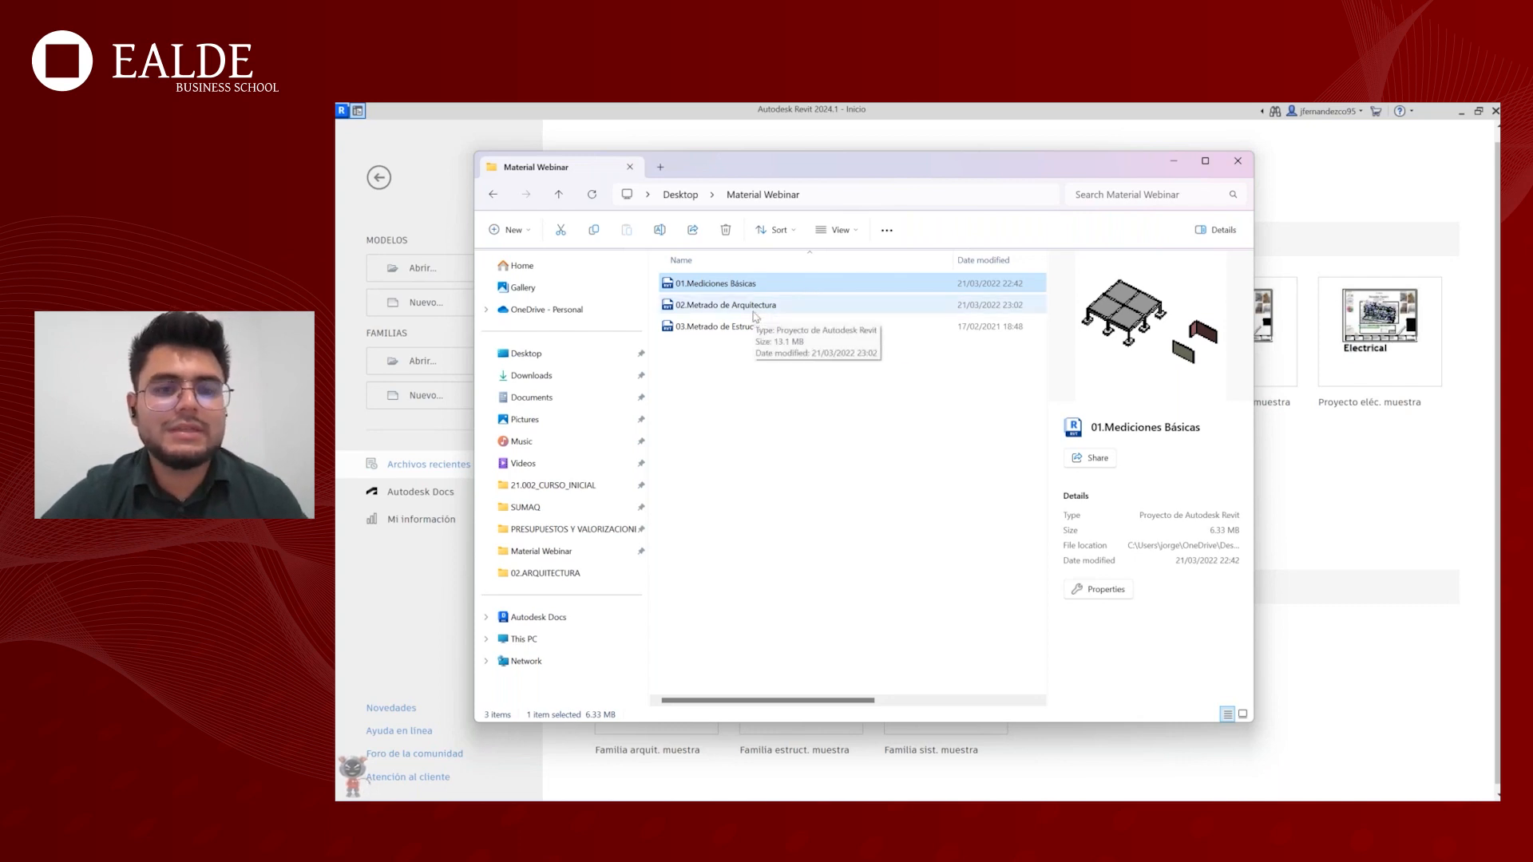
{"action": "left_click_drag", "start_coordinate": [757, 169], "coordinate": [833, 158]}
{"action": "left_click", "coordinate": [870, 423]}
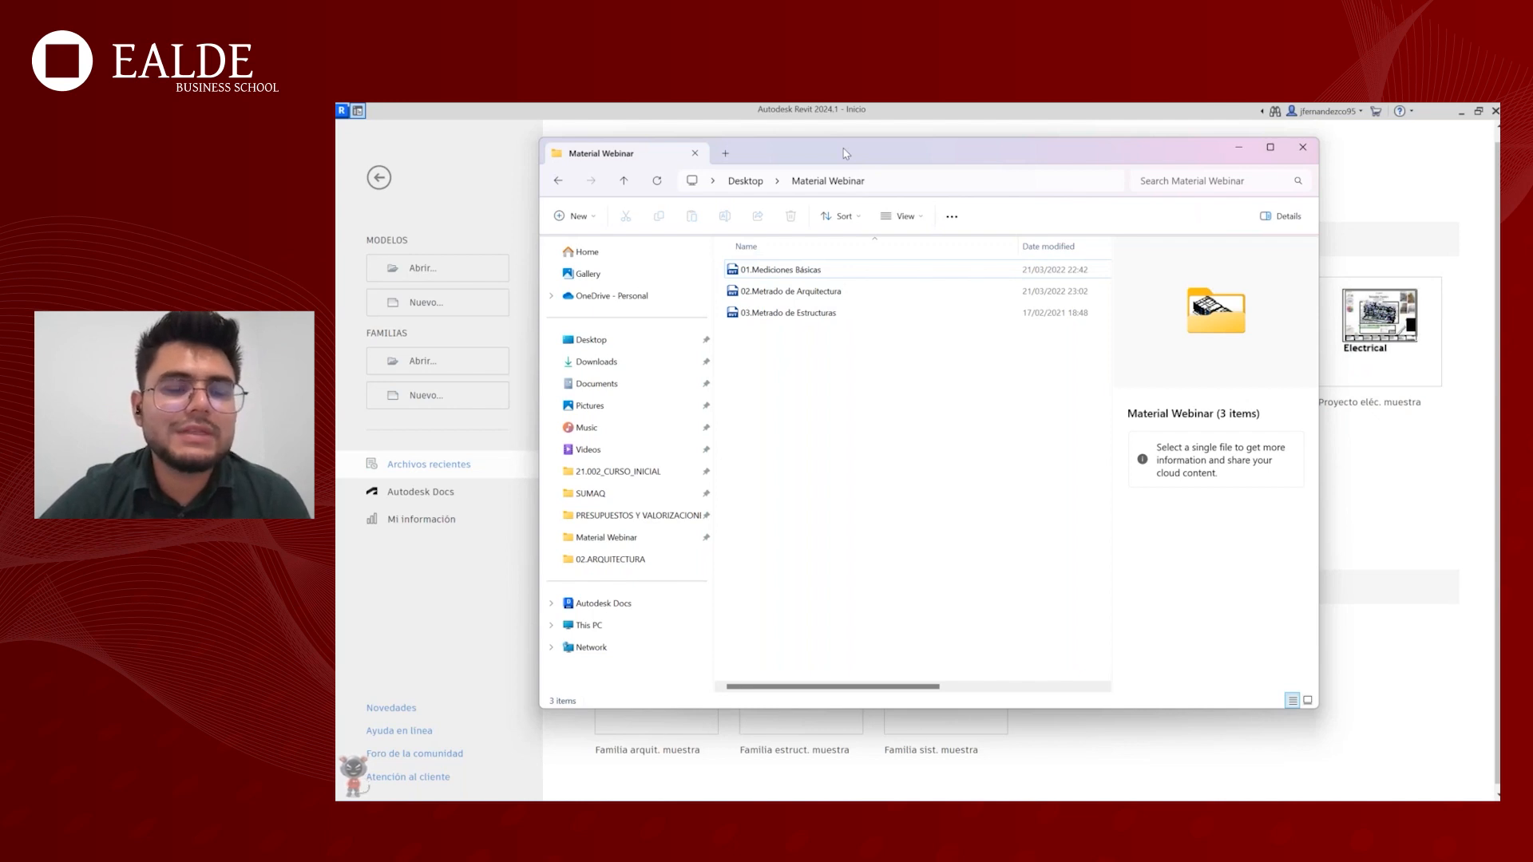
{"action": "left_click_drag", "start_coordinate": [845, 153], "coordinate": [782, 150]}
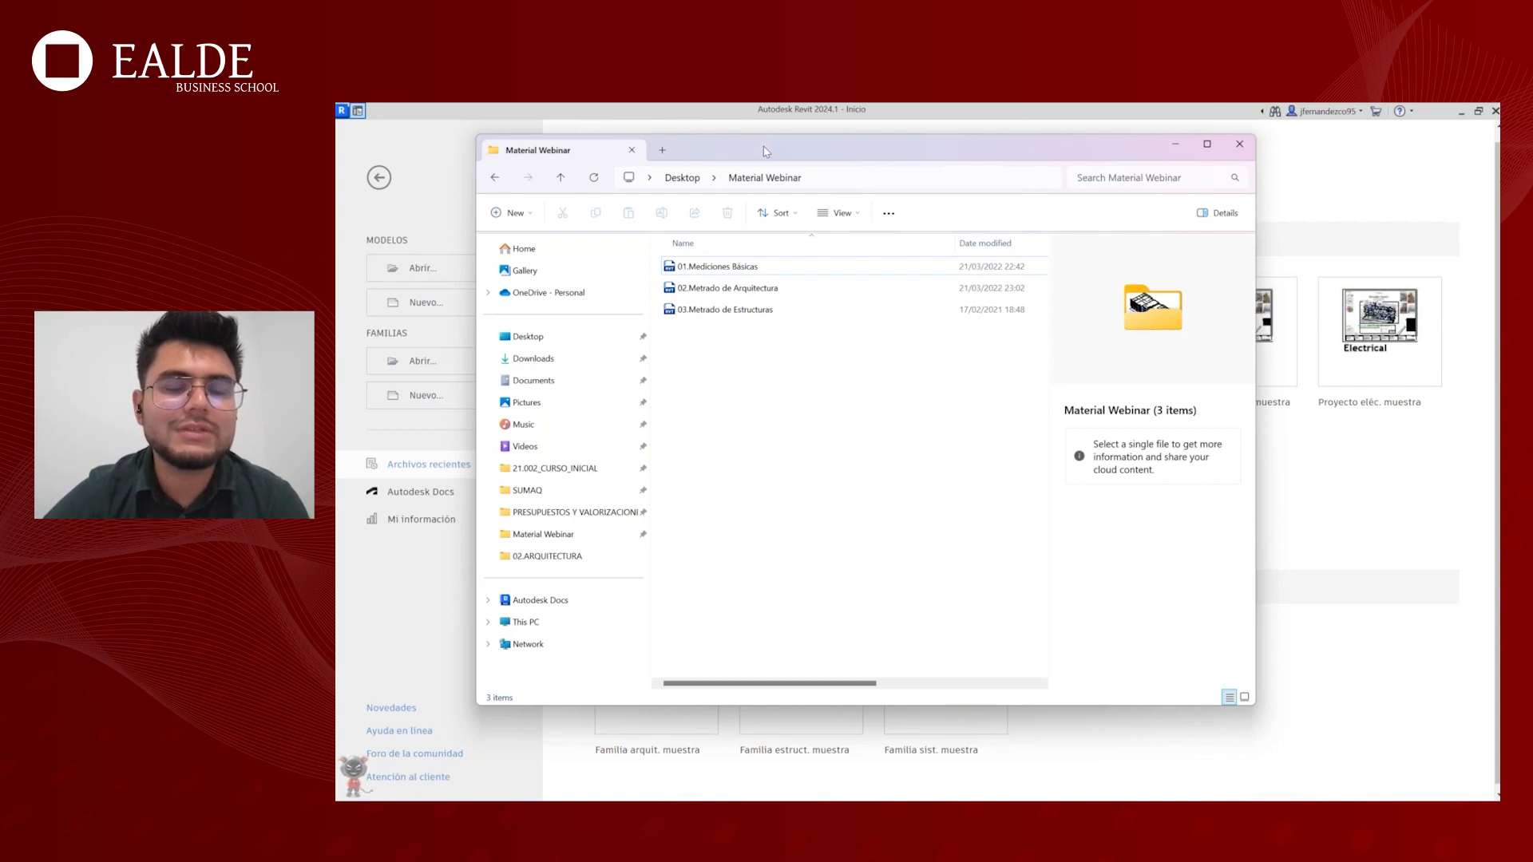
{"action": "left_click_drag", "start_coordinate": [764, 152], "coordinate": [688, 154]}
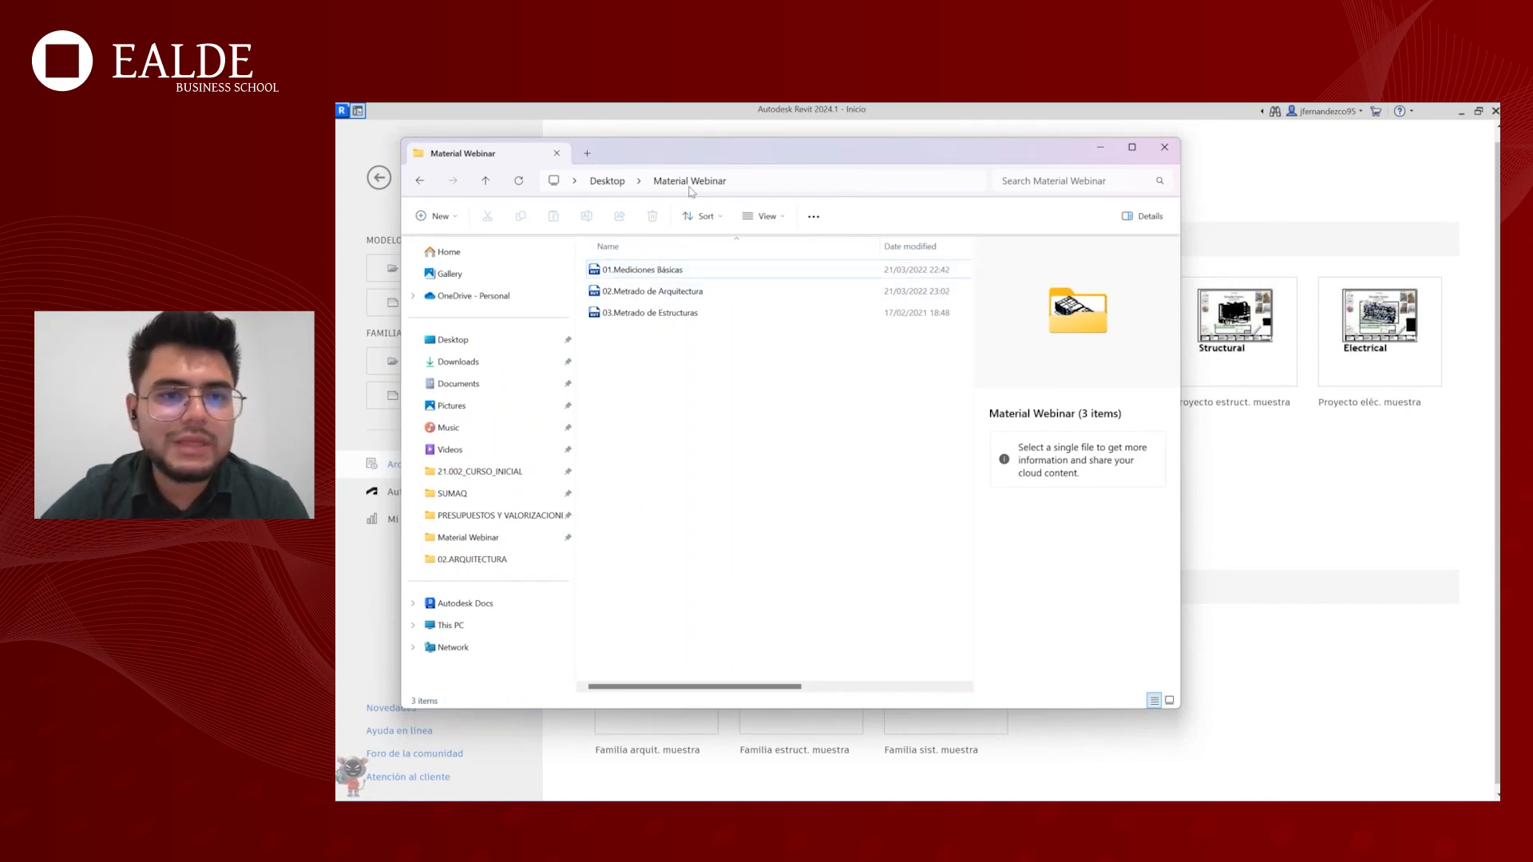
{"action": "left_click_drag", "start_coordinate": [702, 154], "coordinate": [729, 152]}
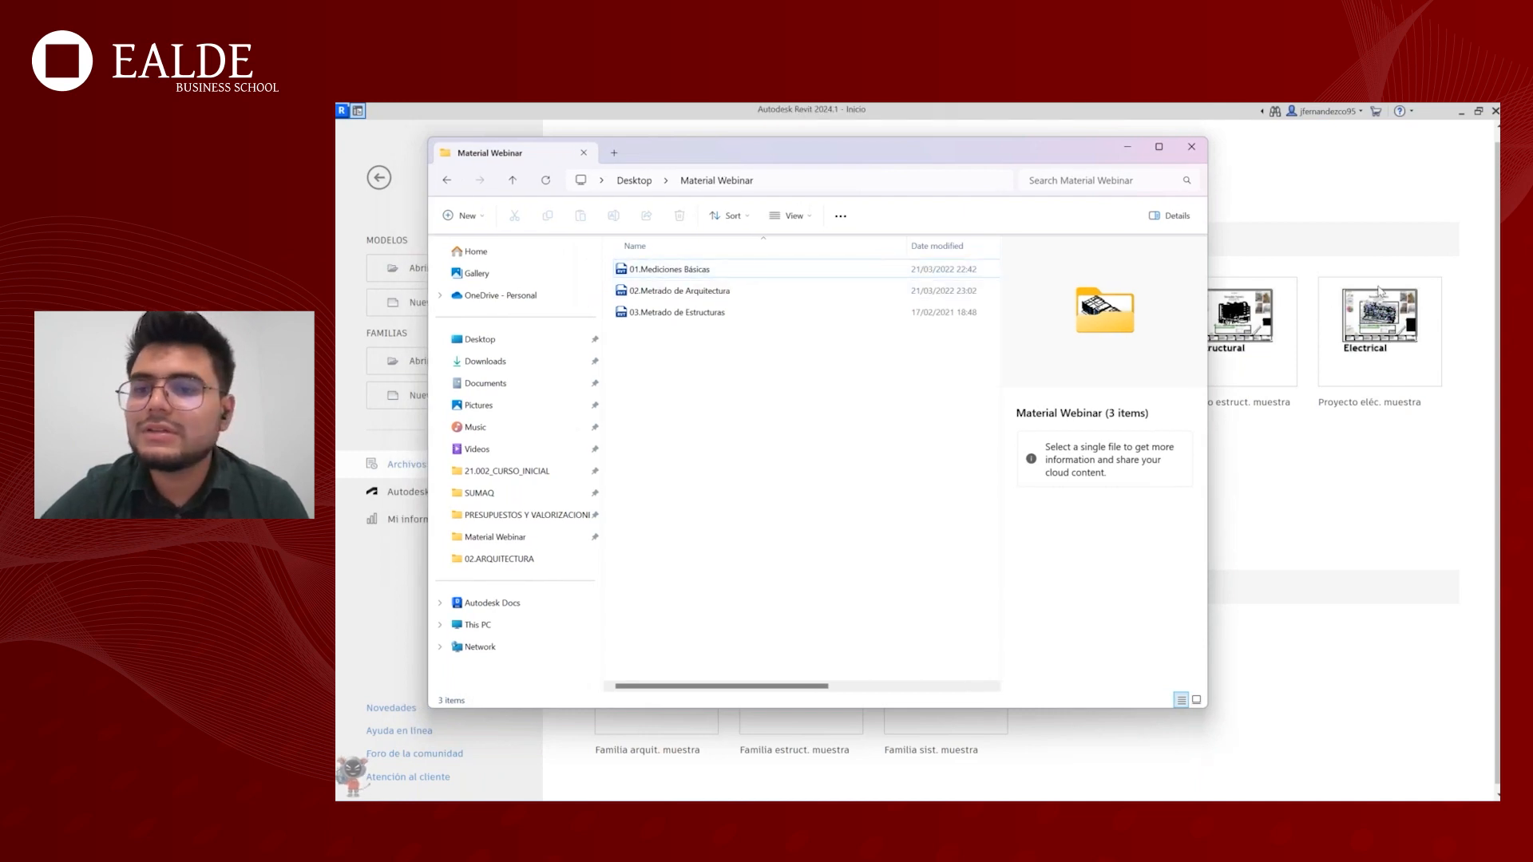
{"action": "left_click", "coordinate": [701, 301]}
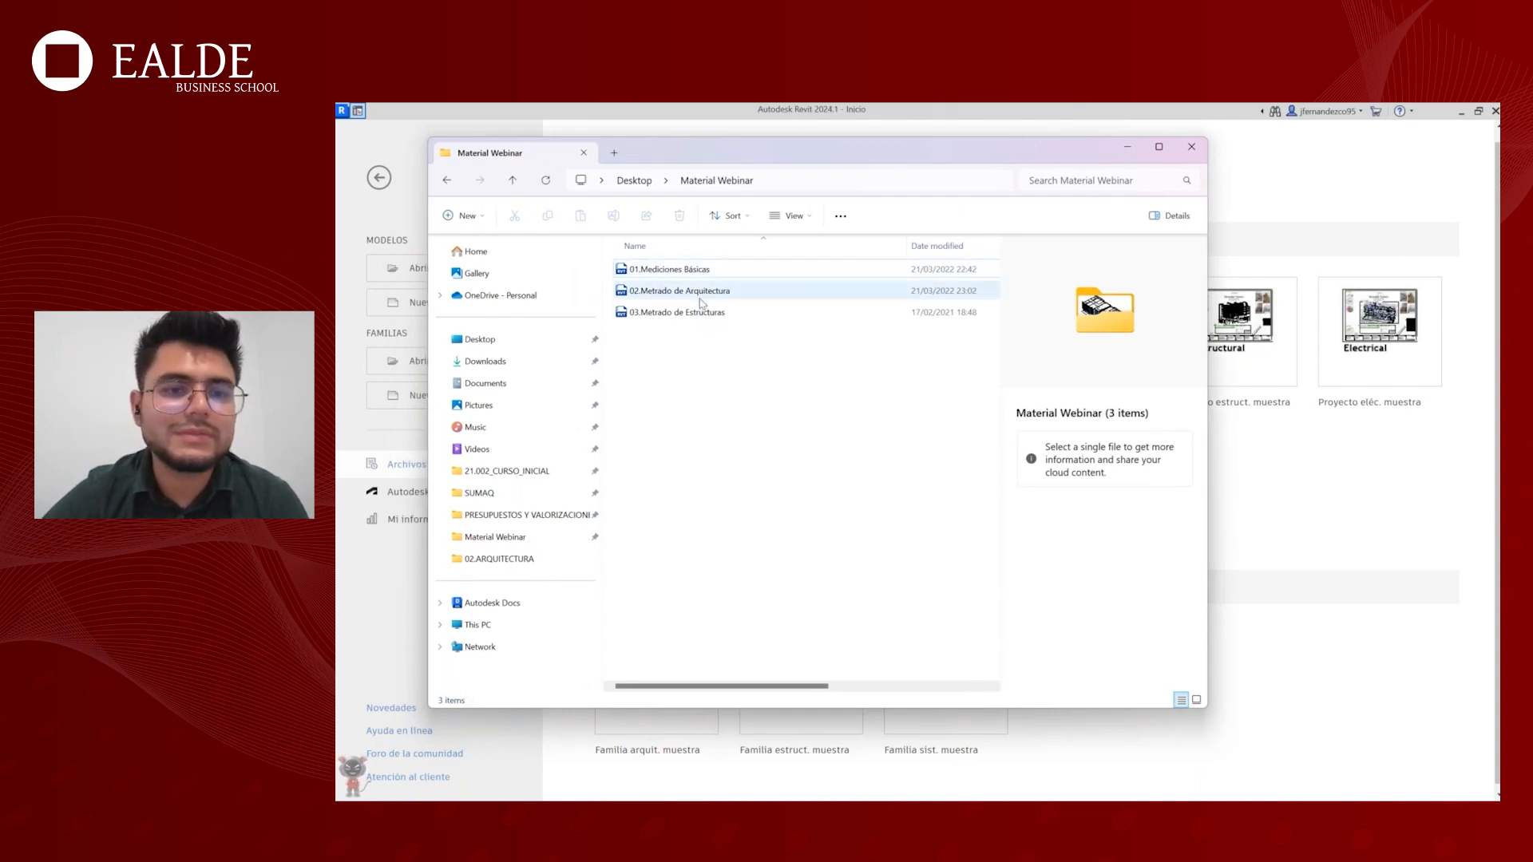
{"action": "left_click_drag", "start_coordinate": [769, 155], "coordinate": [790, 155]}
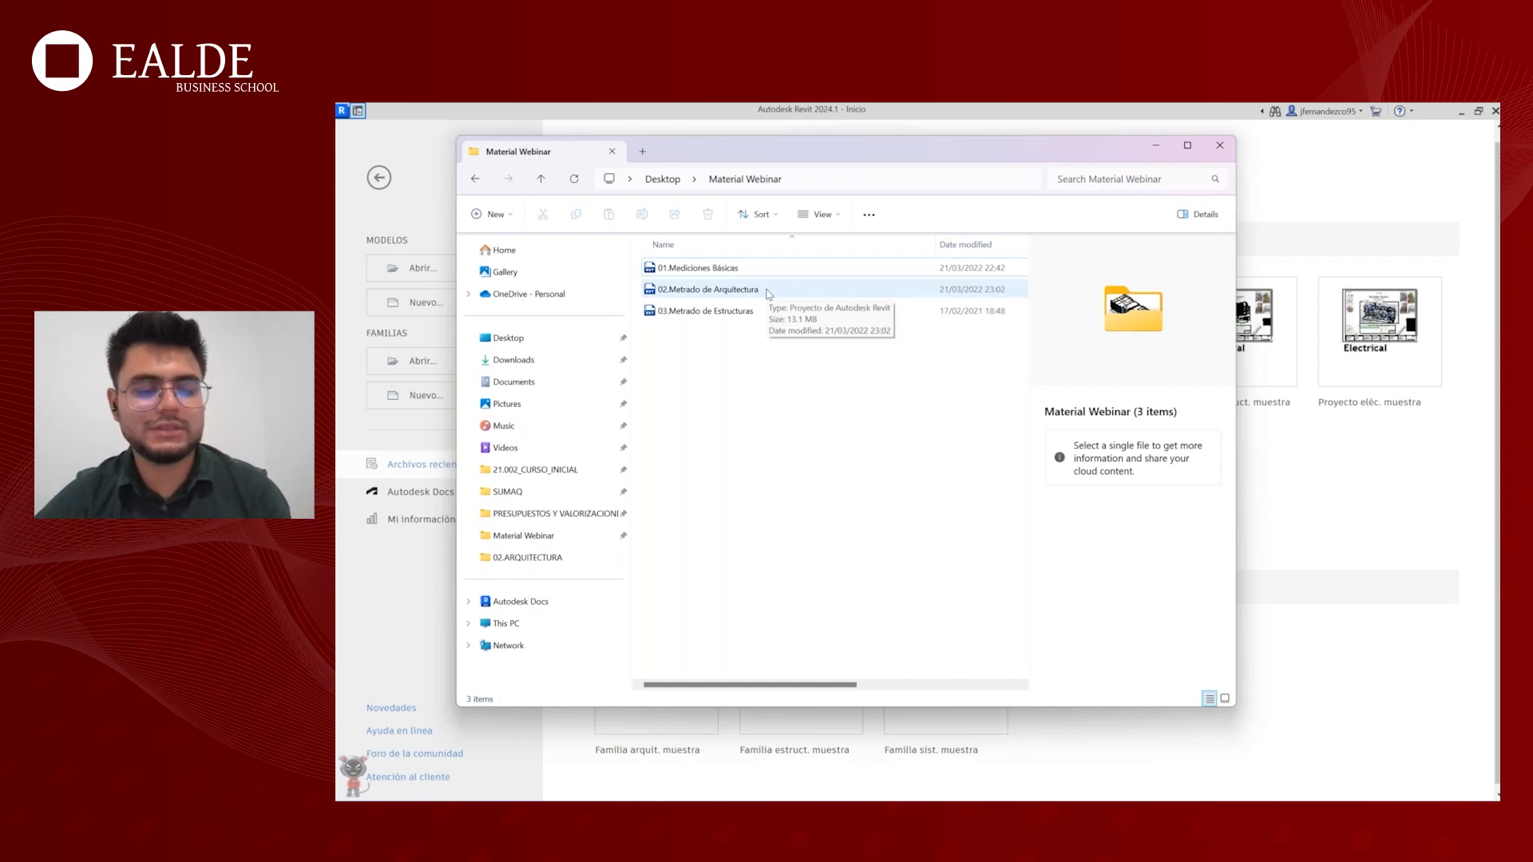
{"action": "left_click", "coordinate": [1287, 430]}
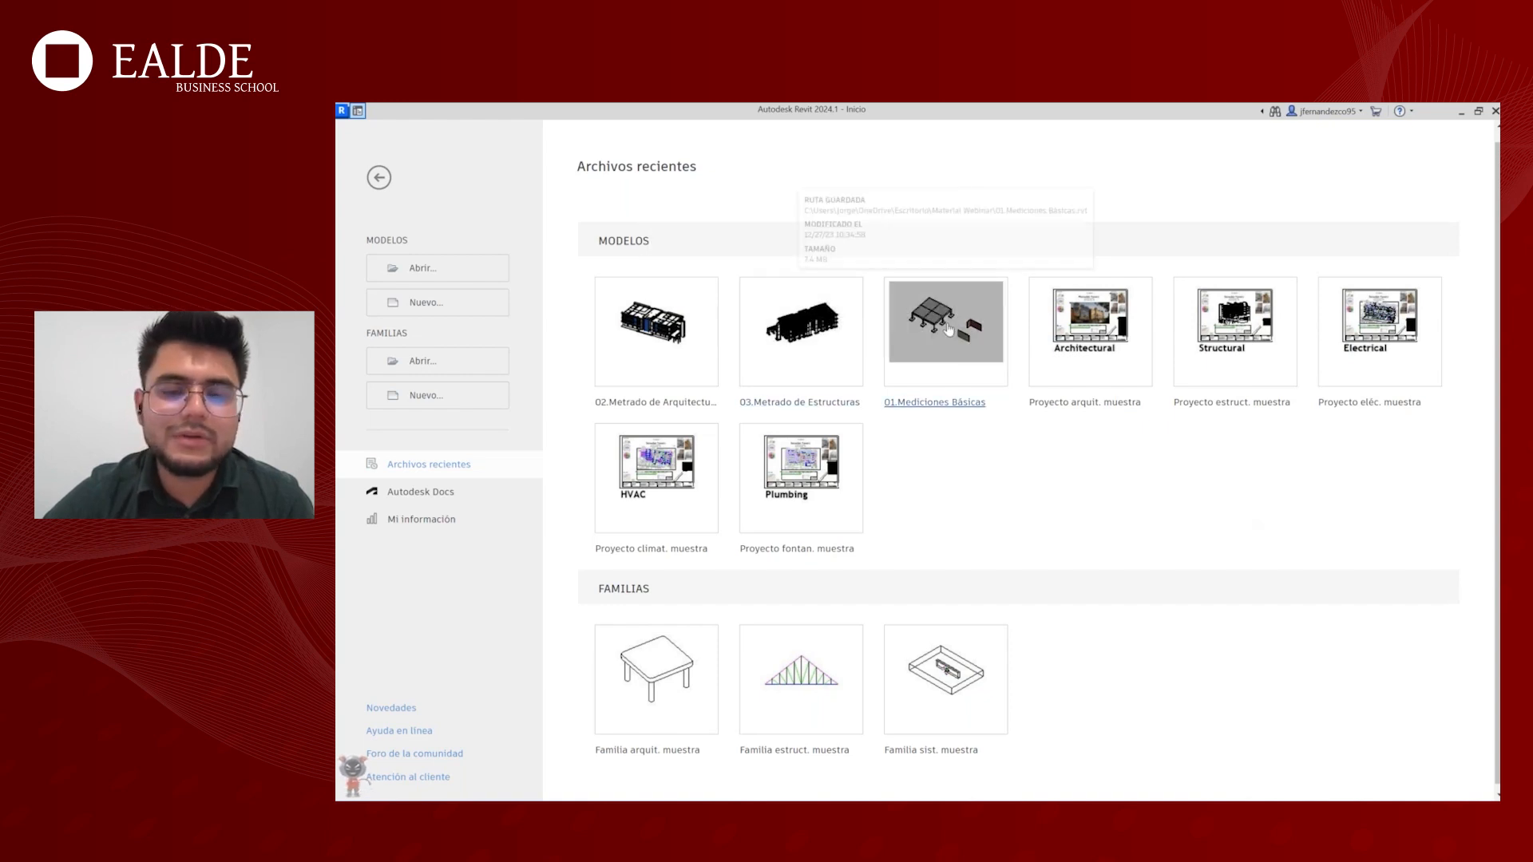
- Bring the Material Webinar folder window back over the Revit start screen and make it narrower
{"action": "mouse_move", "coordinate": [798, 815]}
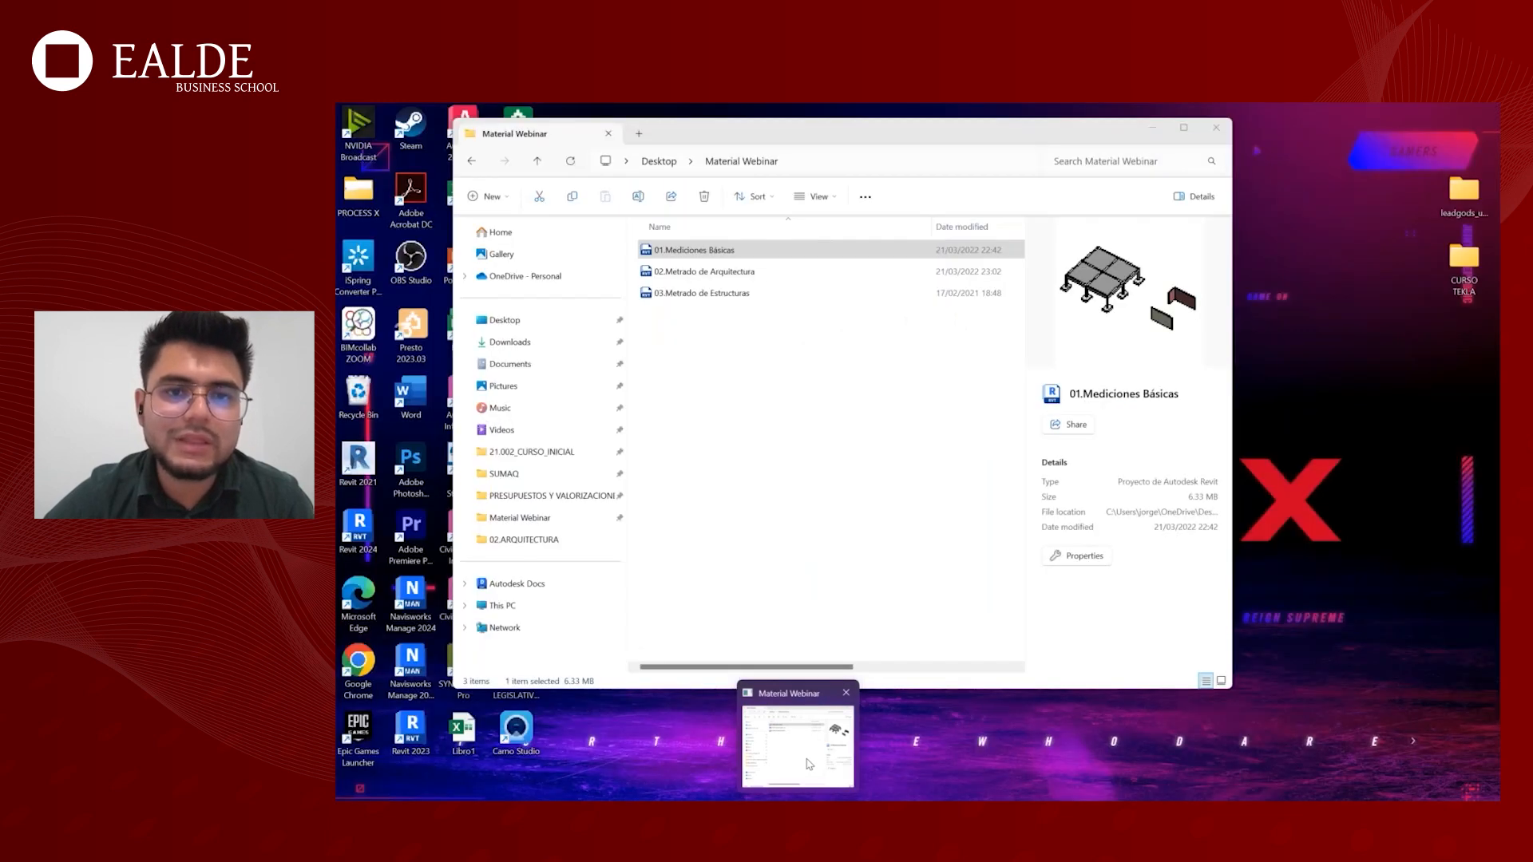
{"action": "left_click", "coordinate": [809, 764]}
{"action": "left_click_drag", "start_coordinate": [796, 160], "coordinate": [750, 172]}
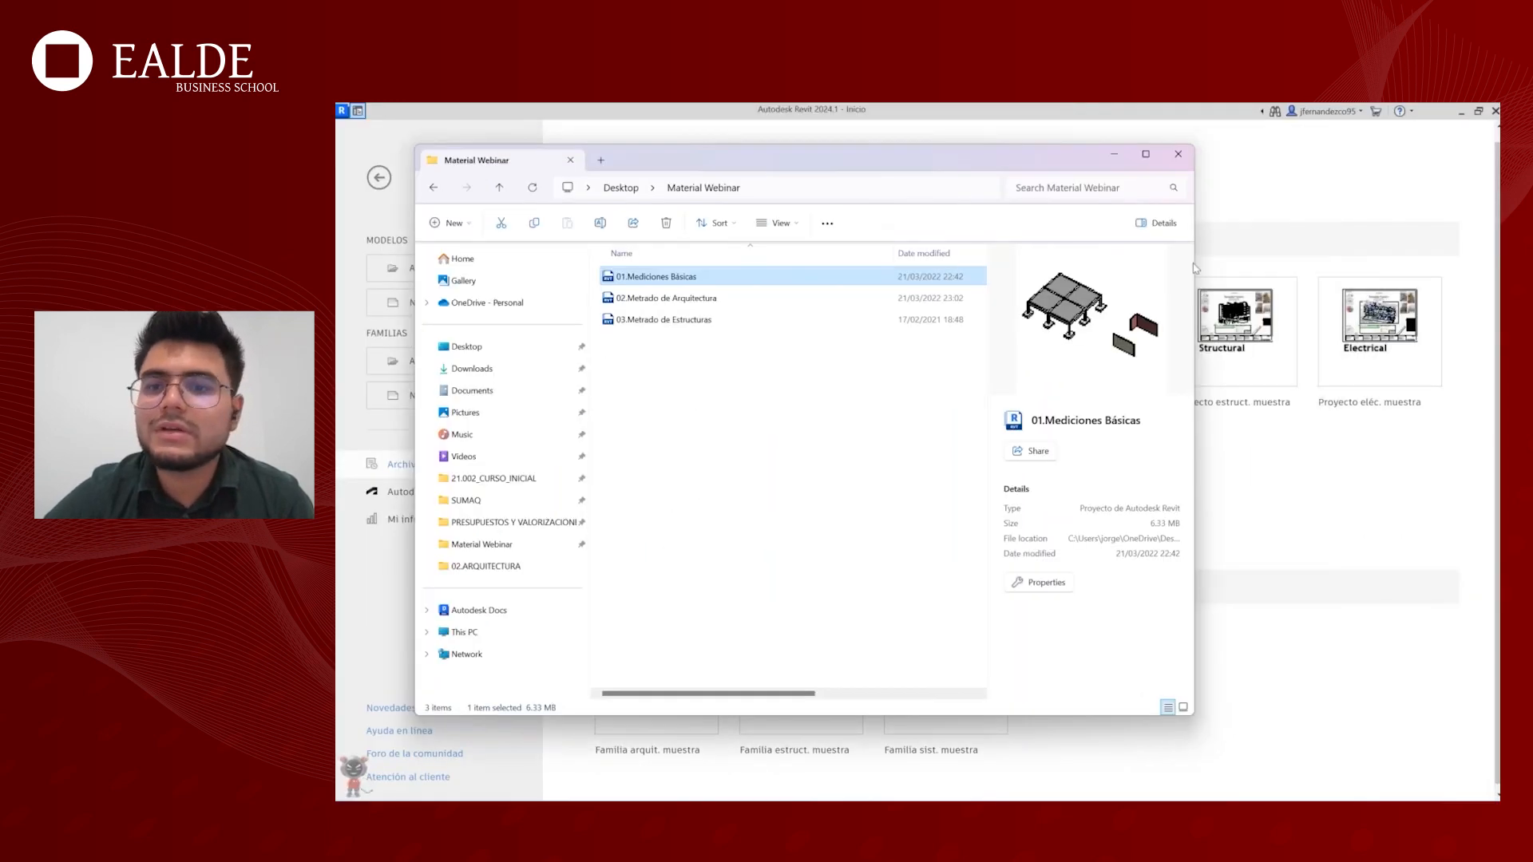
{"action": "left_click_drag", "start_coordinate": [1193, 263], "coordinate": [1038, 264]}
{"action": "left_click_drag", "start_coordinate": [675, 156], "coordinate": [914, 172]}
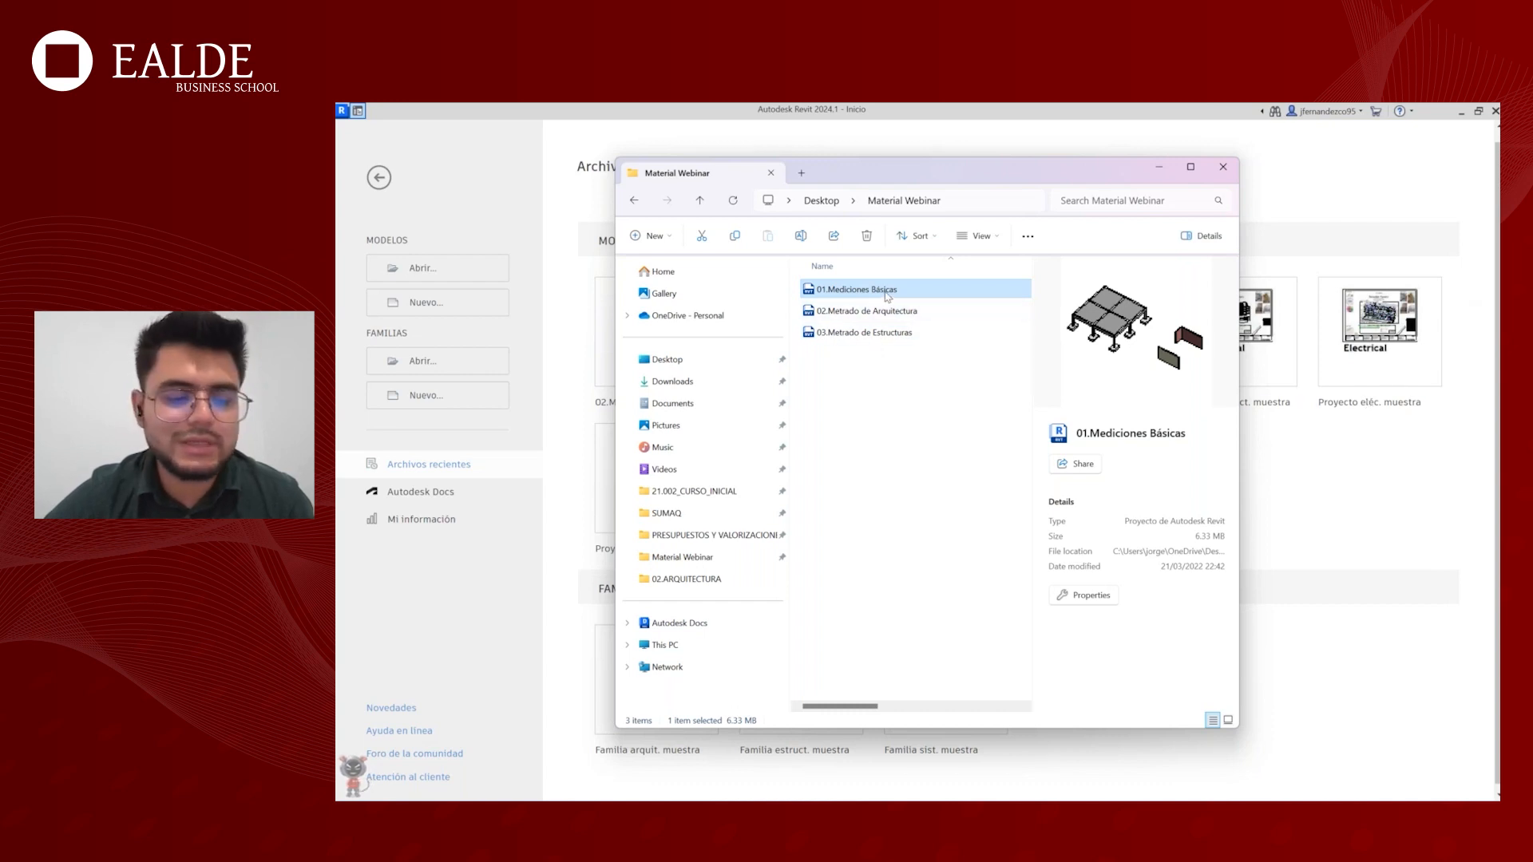
- Open the 01.Mediciones Básicas project in Revit from the Material Webinar folder
{"action": "key", "text": "ctrl+2"}
{"action": "left_click_drag", "start_coordinate": [792, 275], "coordinate": [945, 302], "text": "ctrl"}
{"action": "left_click_drag", "start_coordinate": [940, 217], "coordinate": [902, 265]}
{"action": "mouse_move", "coordinate": [900, 246]}
{"action": "left_mouse_down"}
{"action": "mouse_move", "coordinate": [902, 265]}
{"action": "mouse_move", "coordinate": [926, 269]}
{"action": "left_mouse_up"}
{"action": "key", "text": "Escape"}
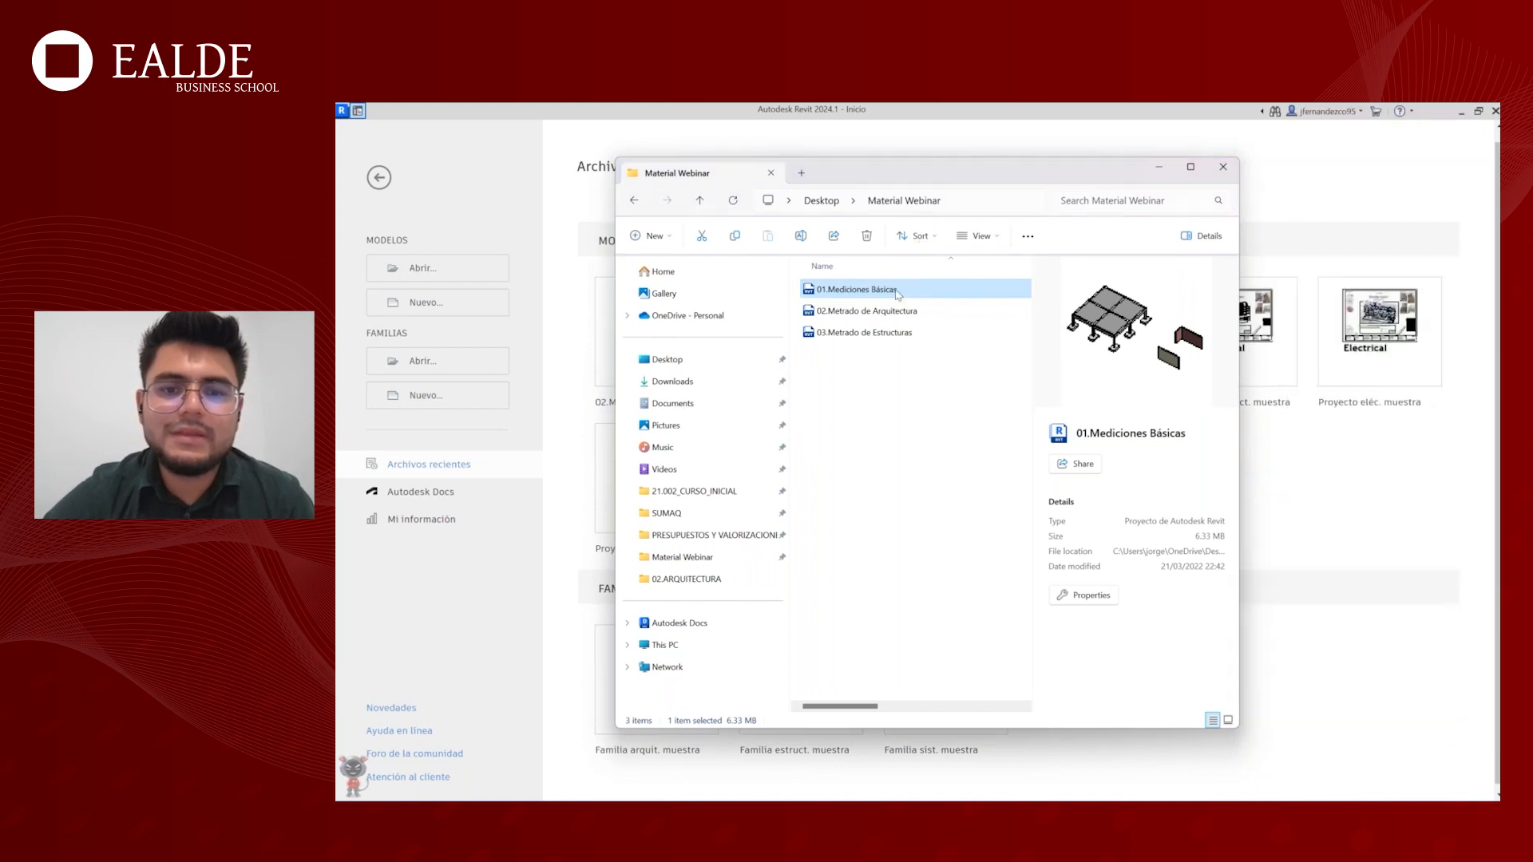
{"action": "left_click", "coordinate": [896, 314]}
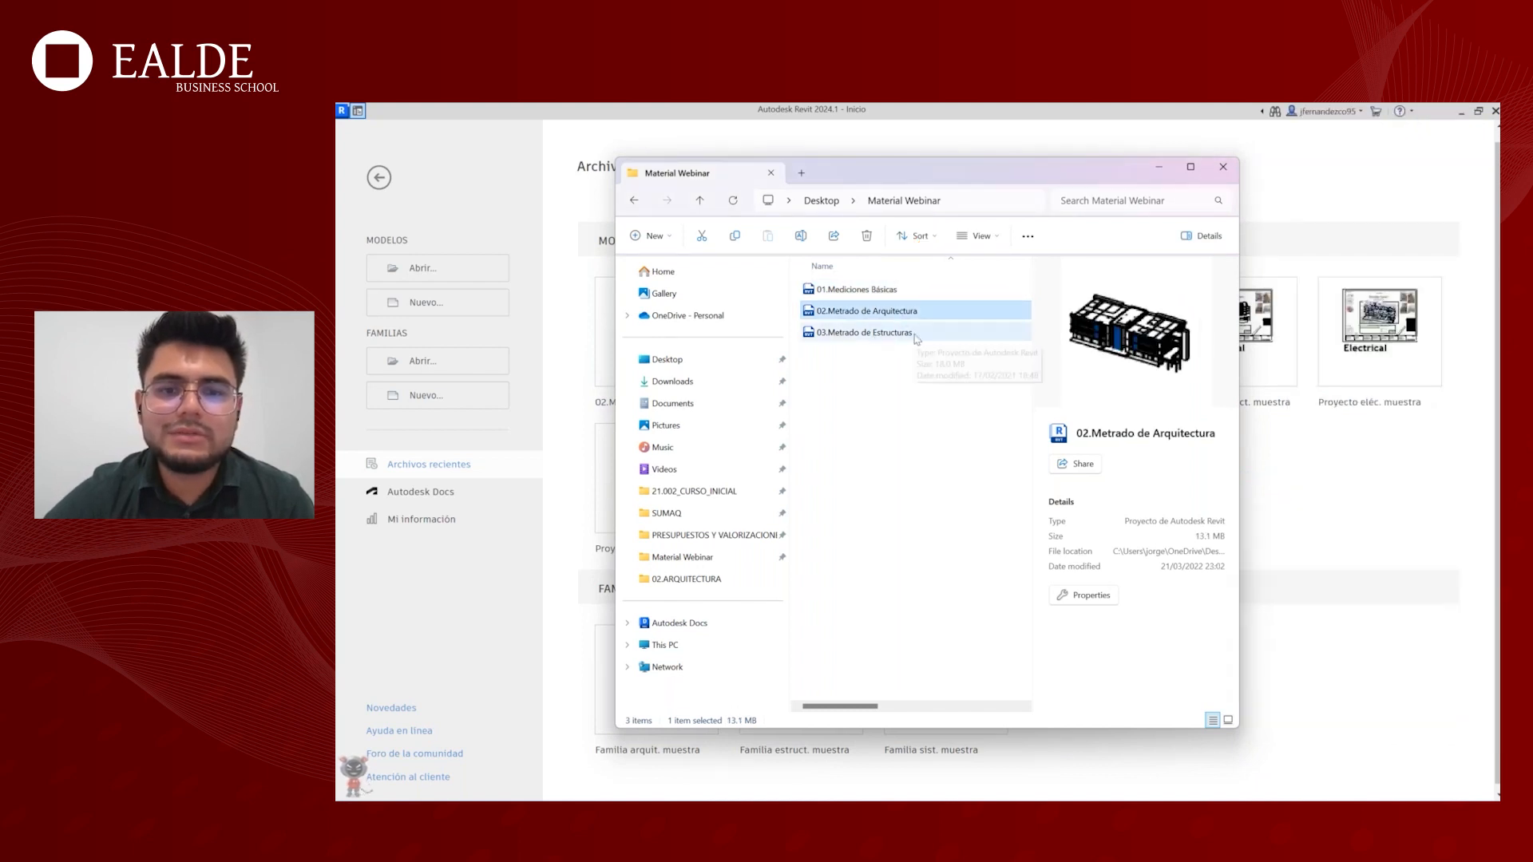
{"action": "left_click", "coordinate": [898, 333]}
{"action": "left_click", "coordinate": [878, 292]}
{"action": "left_click_drag", "start_coordinate": [878, 297], "coordinate": [572, 313]}
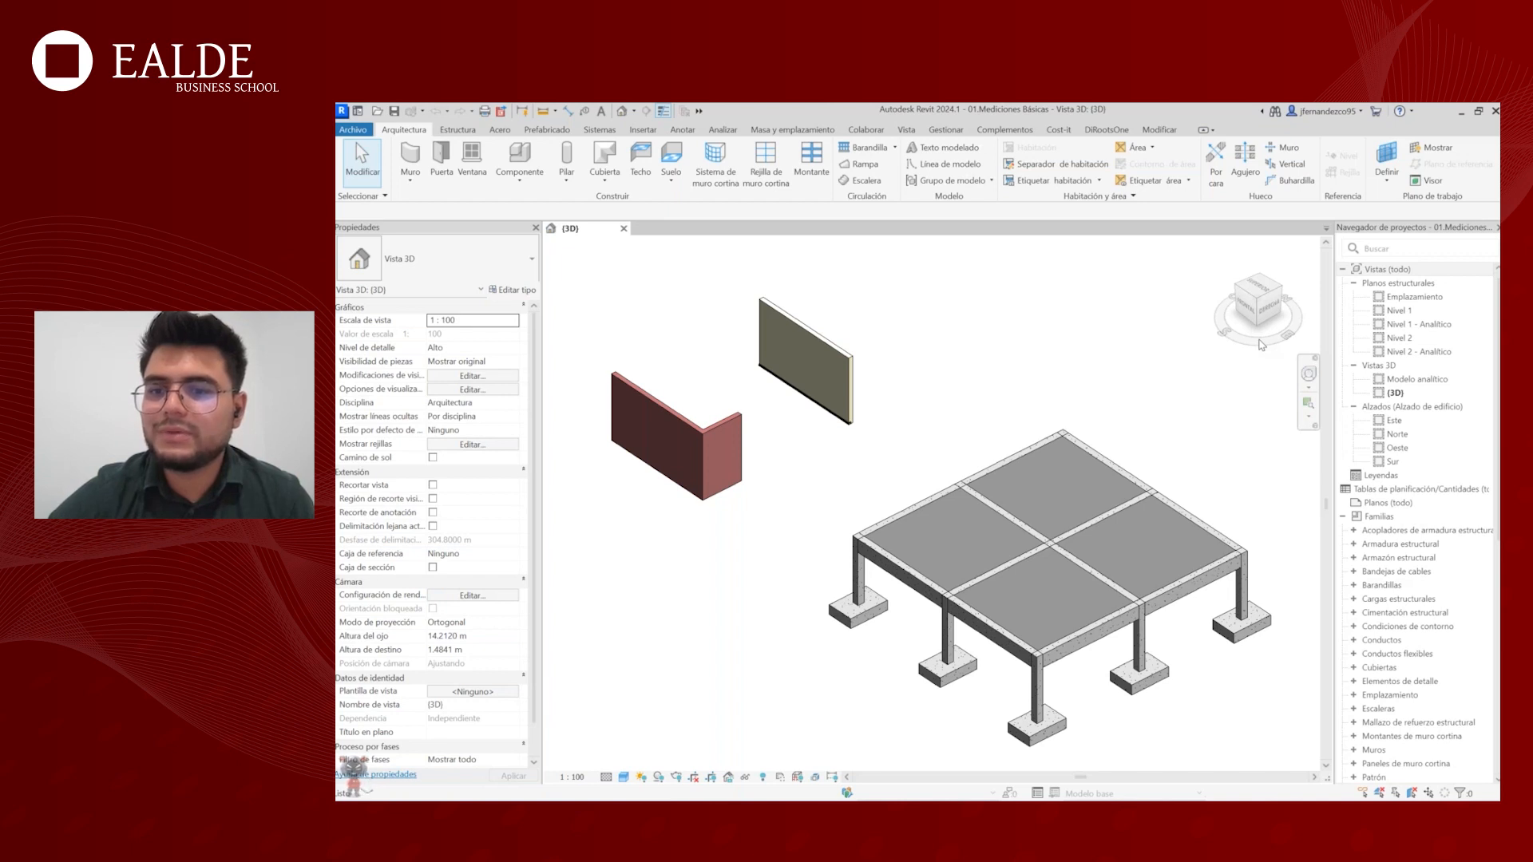
- Inspect the concrete structure's footings, columns and slabs in the 3D view and select the front floor slab
{"action": "scroll", "coordinate": [1023, 402], "scroll_direction": "down", "scroll_amount": 5}
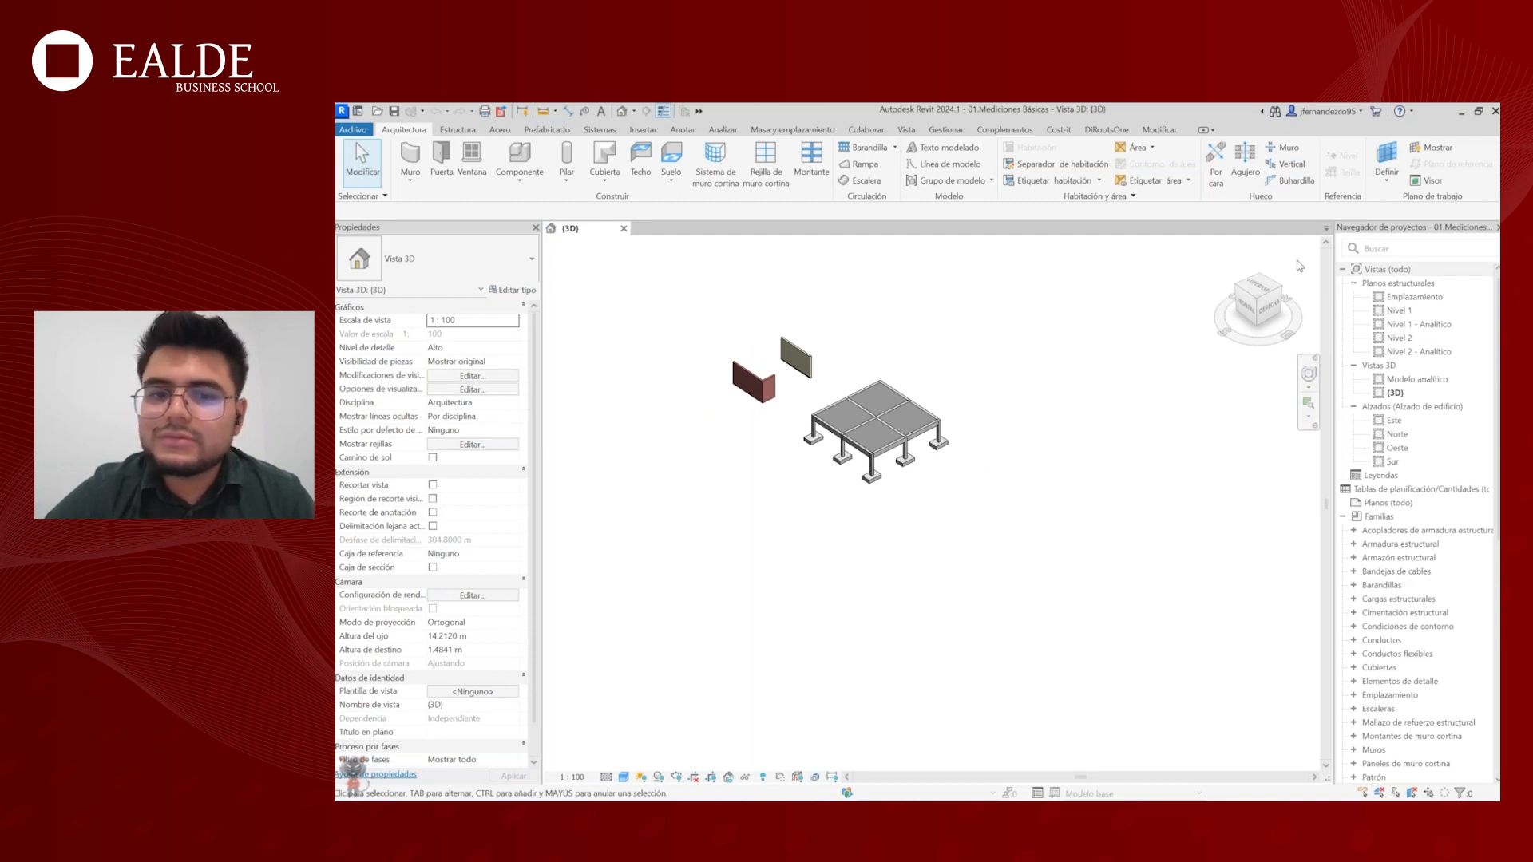
{"action": "scroll", "coordinate": [846, 445], "scroll_direction": "up", "scroll_amount": 5}
{"action": "middle_click_drag", "start_coordinate": [1071, 445], "coordinate": [1006, 432], "text": "shift"}
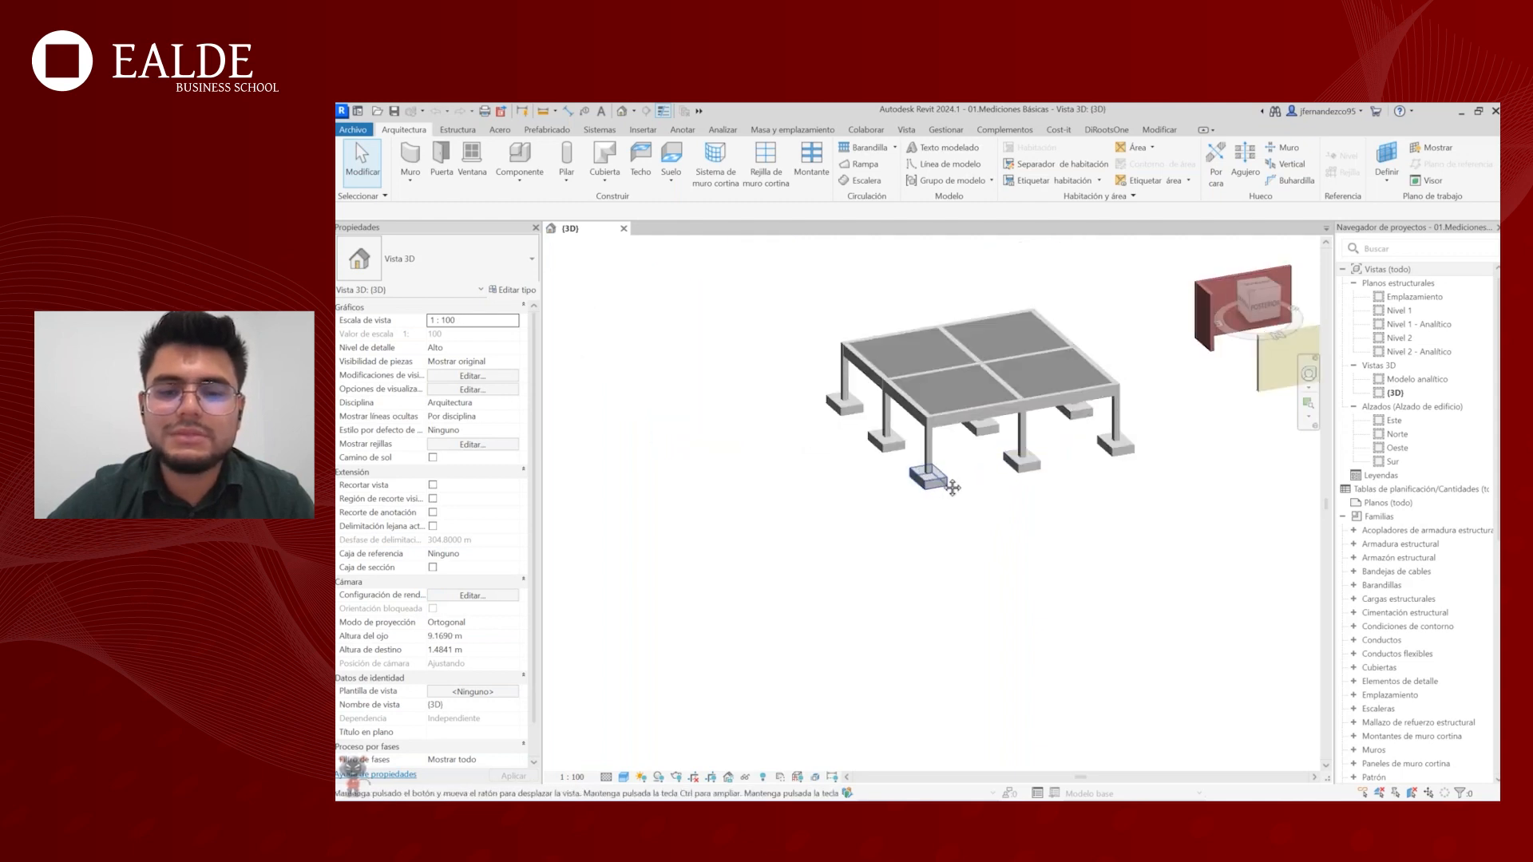
{"action": "scroll", "coordinate": [951, 479], "scroll_direction": "up", "scroll_amount": 3}
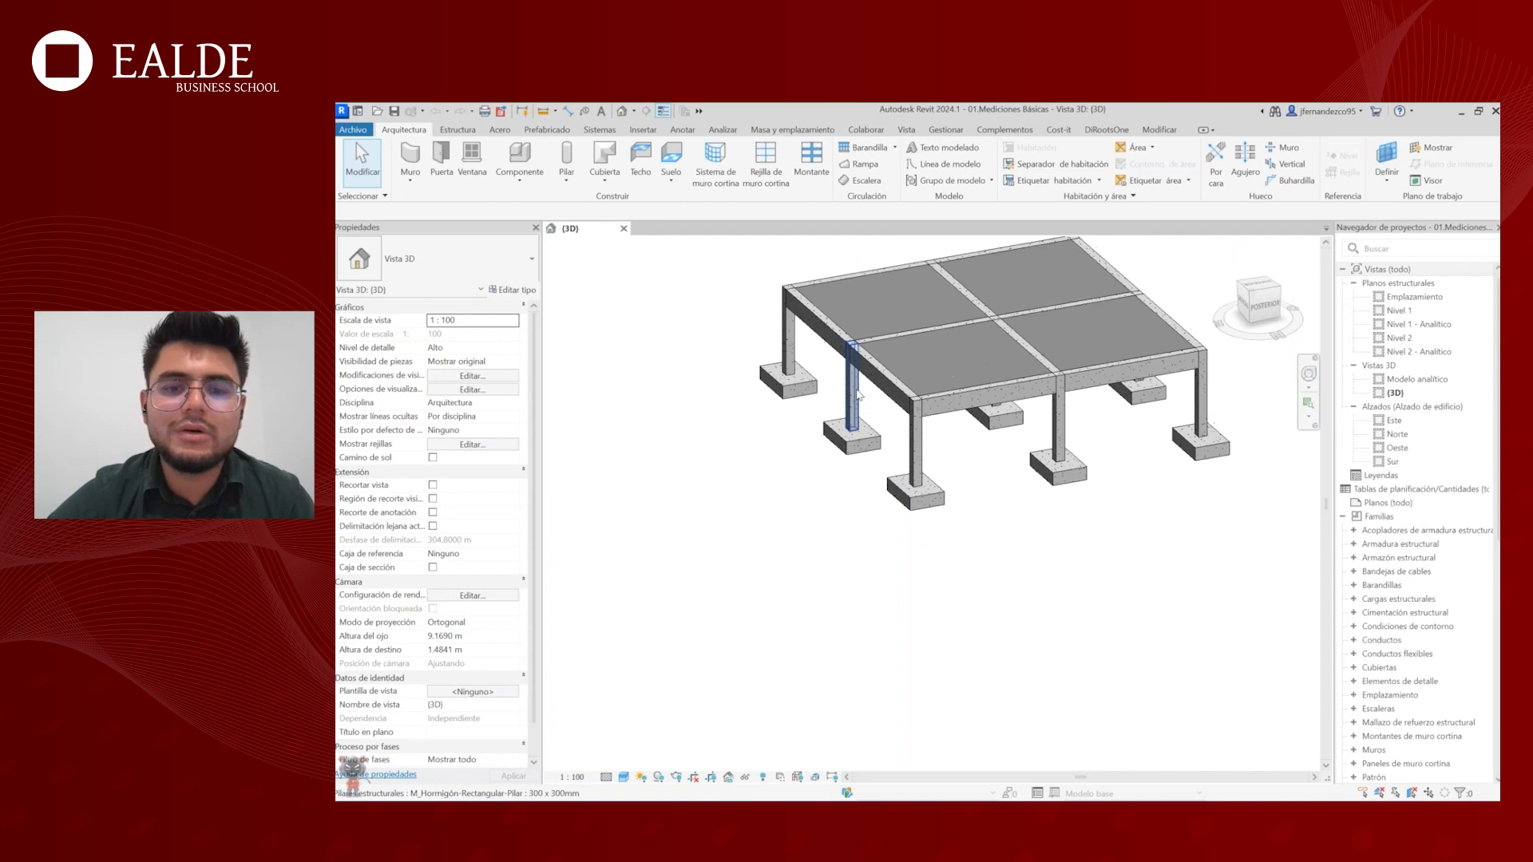
{"action": "left_click", "coordinate": [950, 361]}
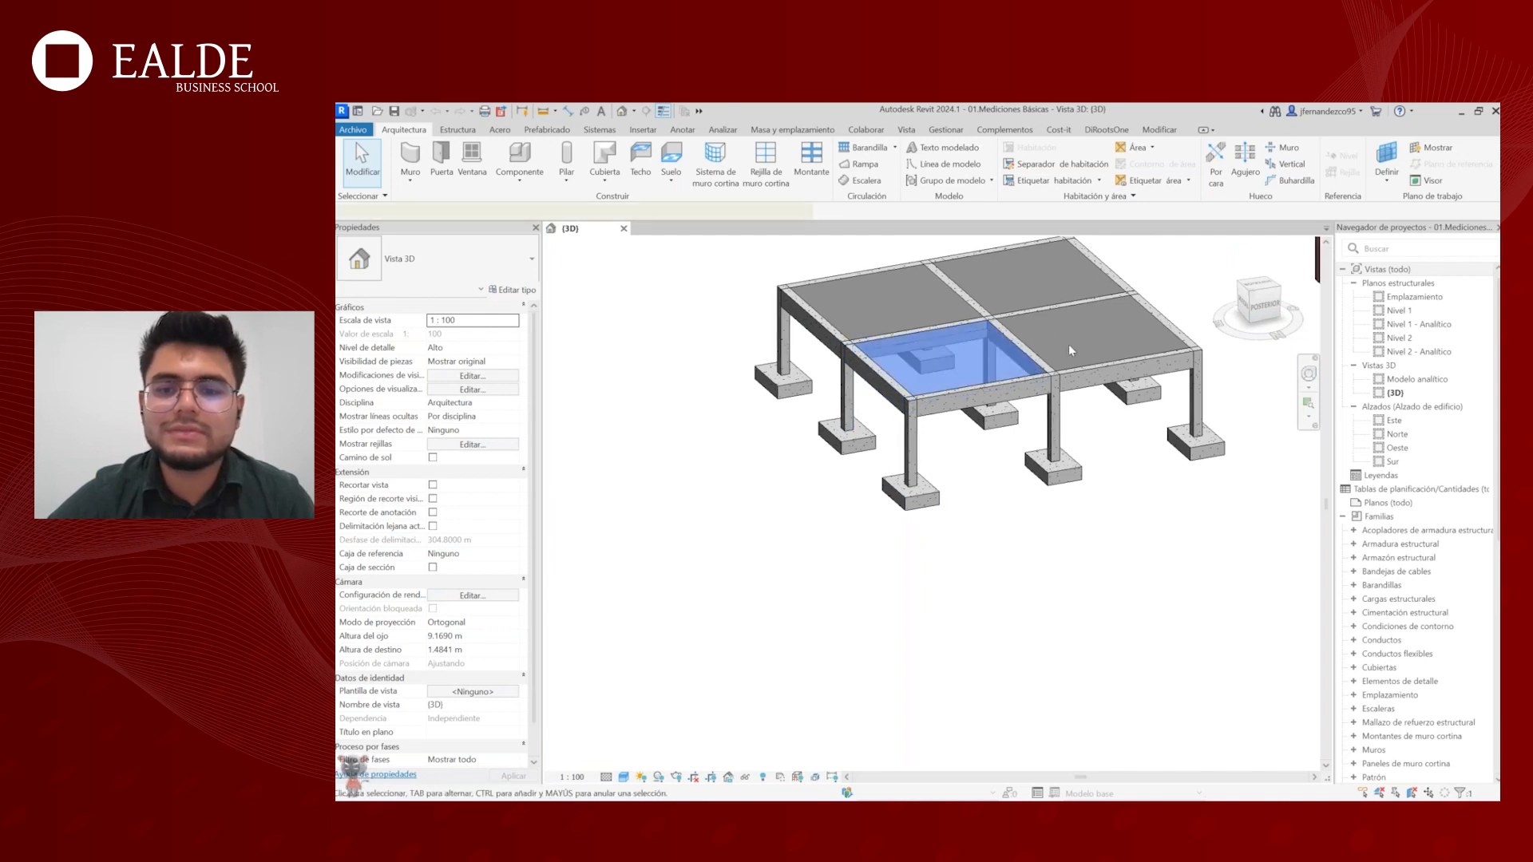
{"action": "middle_click_drag", "start_coordinate": [1070, 350], "coordinate": [912, 385]}
{"action": "scroll", "coordinate": [933, 376], "scroll_direction": "down", "scroll_amount": 3}
- Inspect the walls beside the structure and review the properties of the selected Muro Ladrillo Caravista wall
{"action": "left_click", "coordinate": [1040, 401]}
{"action": "middle_click_drag", "start_coordinate": [1183, 336], "coordinate": [1030, 545]}
{"action": "left_click", "coordinate": [1091, 364]}
{"action": "left_click", "coordinate": [1078, 511]}
{"action": "left_click", "coordinate": [1105, 431]}
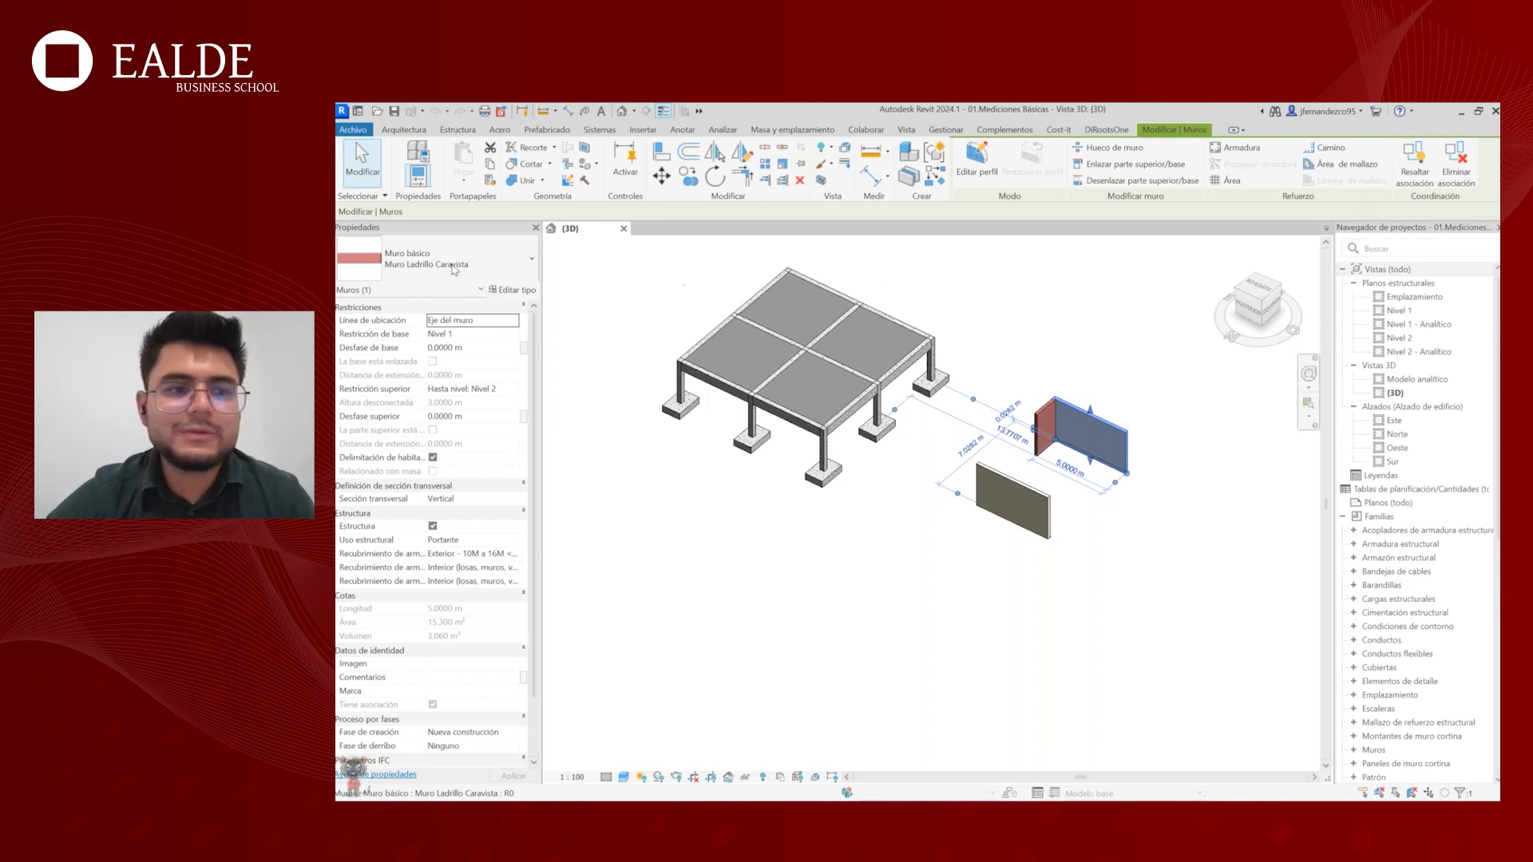
{"action": "key", "text": "ctrl+2"}
{"action": "mouse_move", "coordinate": [337, 214]}
{"action": "left_mouse_down", "text": "ctrl"}
{"action": "mouse_move", "coordinate": [491, 352]}
{"action": "mouse_move", "coordinate": [567, 596]}
{"action": "mouse_move", "coordinate": [547, 801]}
{"action": "mouse_move", "coordinate": [546, 788]}
{"action": "left_mouse_up", "text": "ctrl"}
{"action": "key", "text": "Escape"}
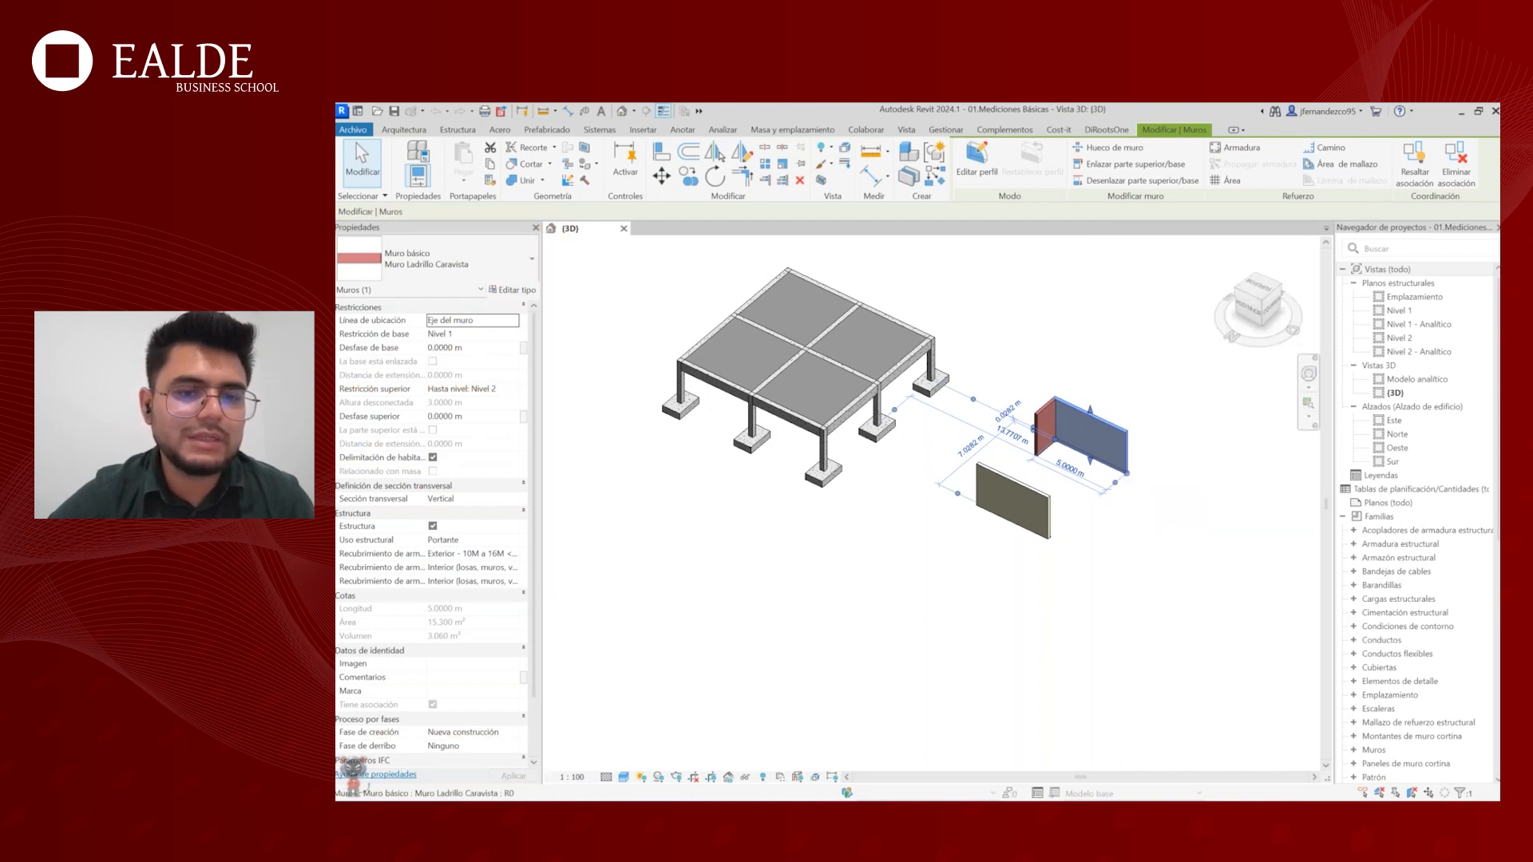
- Select the rectangular footing under the middle column of the structure's front edge and review its instance properties
{"action": "middle_click_drag", "start_coordinate": [753, 441], "coordinate": [781, 450]}
{"action": "scroll", "coordinate": [781, 446], "scroll_direction": "up", "scroll_amount": 3}
{"action": "left_click", "coordinate": [779, 445]}
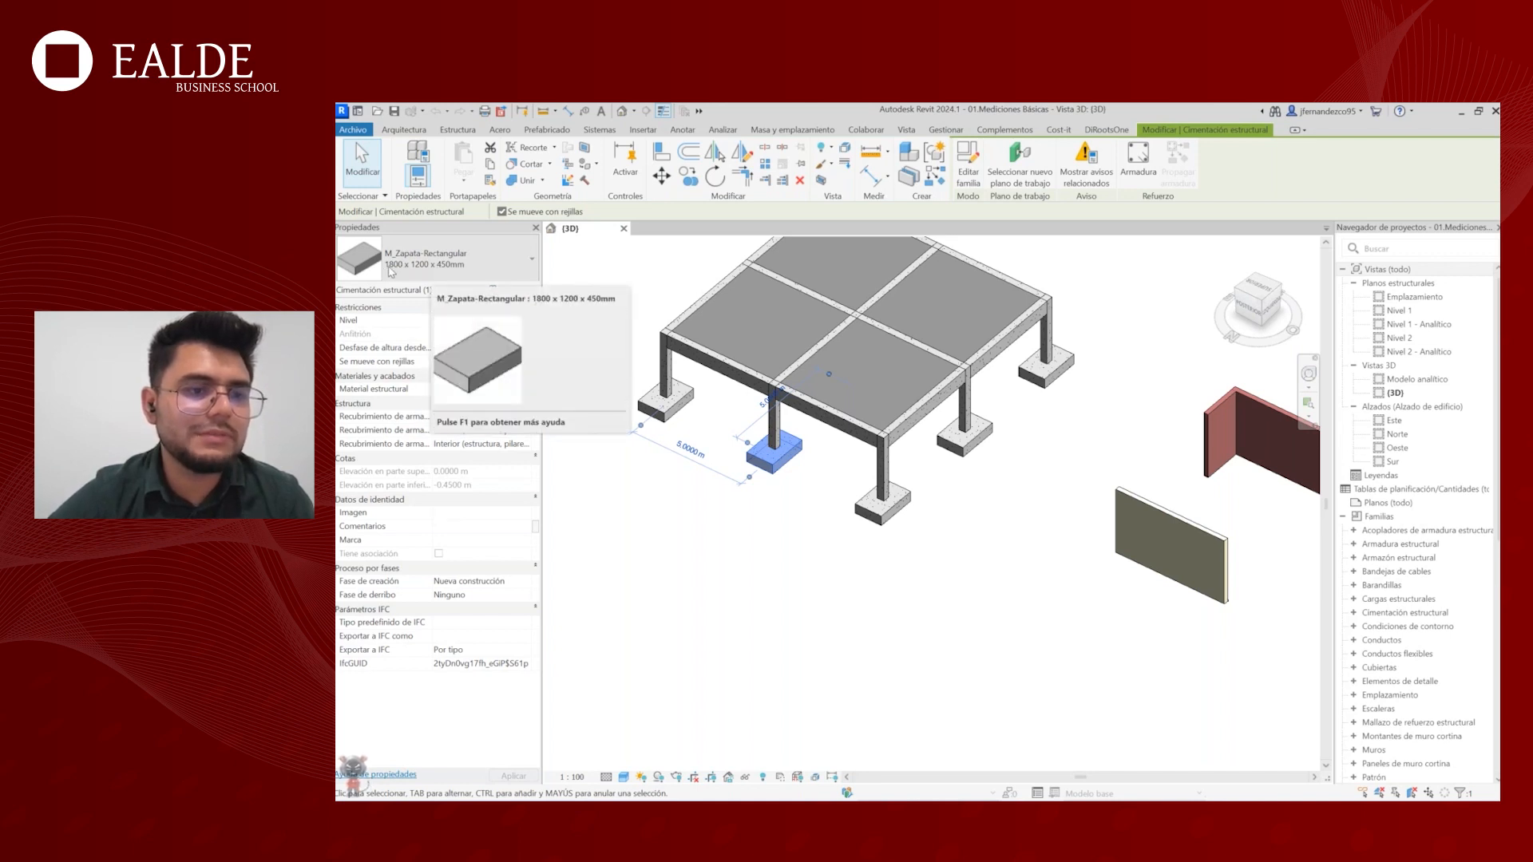
{"action": "middle_click_drag", "start_coordinate": [784, 511], "coordinate": [797, 531]}
{"action": "scroll", "coordinate": [791, 474], "scroll_direction": "up", "scroll_amount": 3}
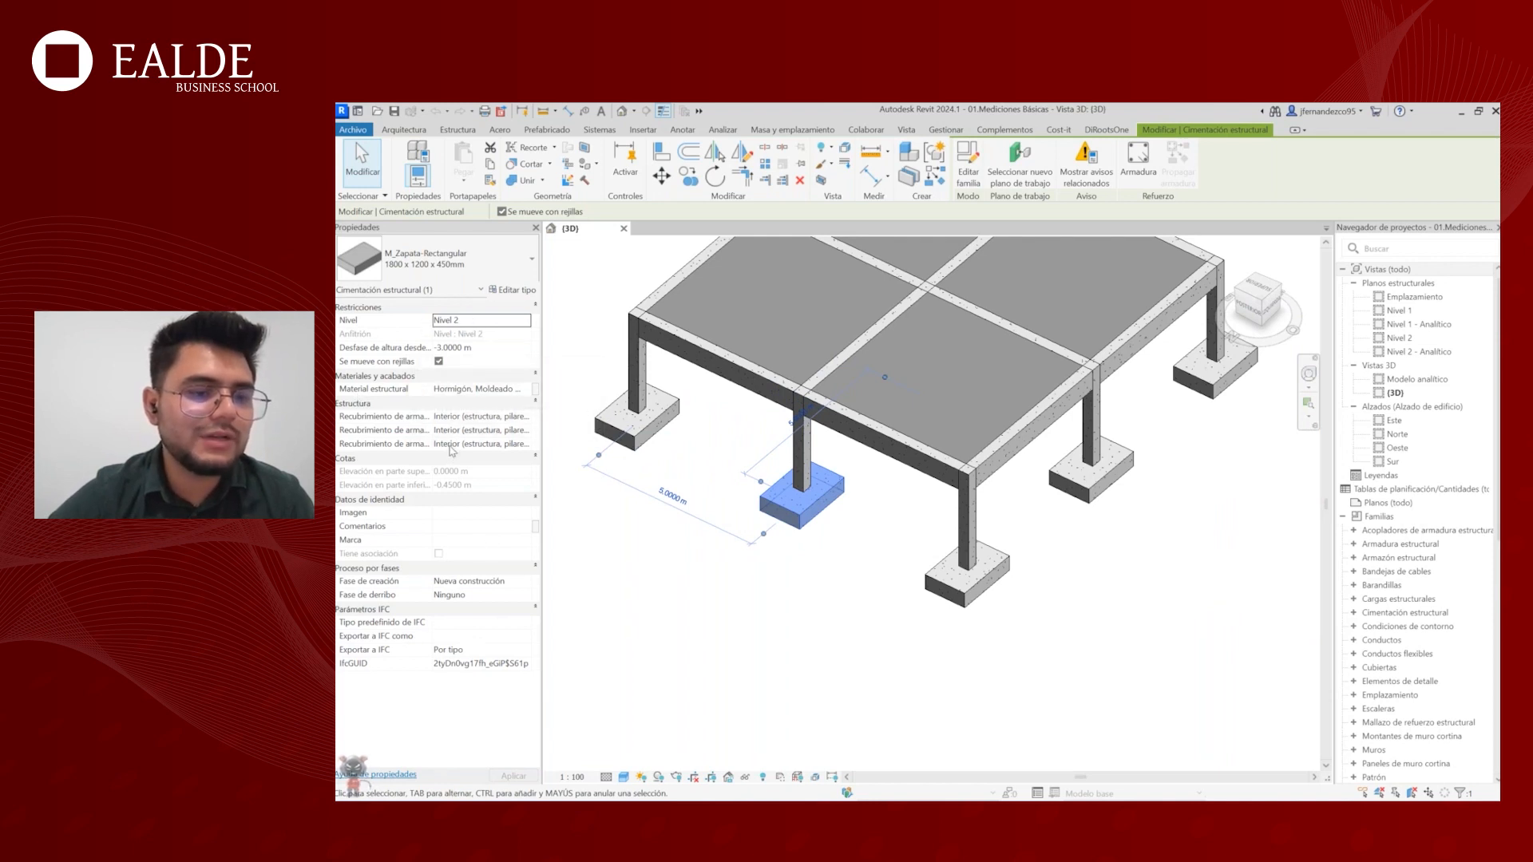
{"action": "scroll", "coordinate": [798, 501], "scroll_direction": "up", "scroll_amount": 3}
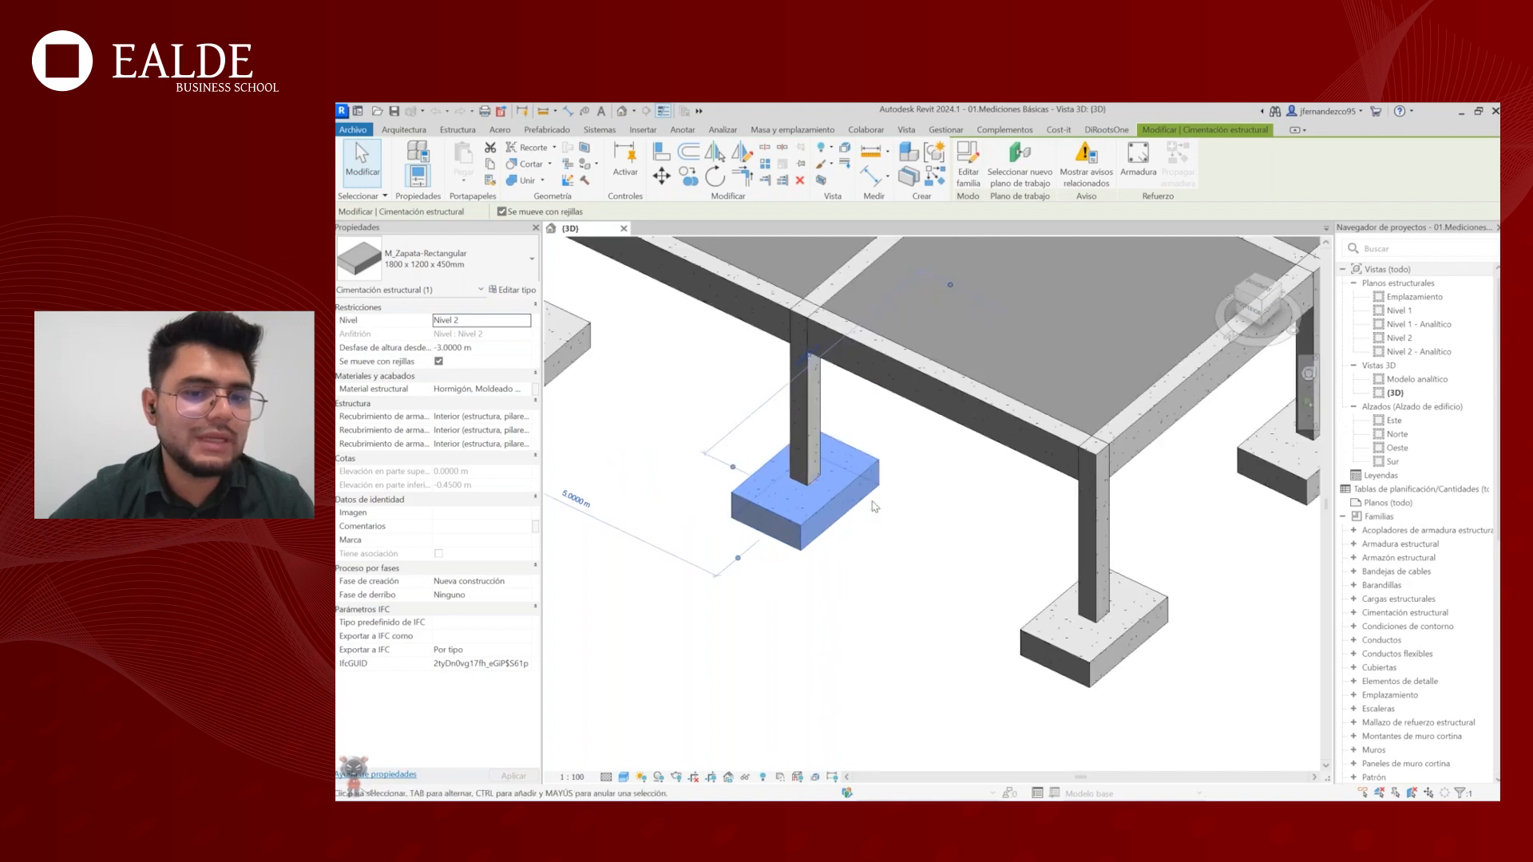
{"action": "middle_click_drag", "start_coordinate": [875, 507], "coordinate": [889, 530]}
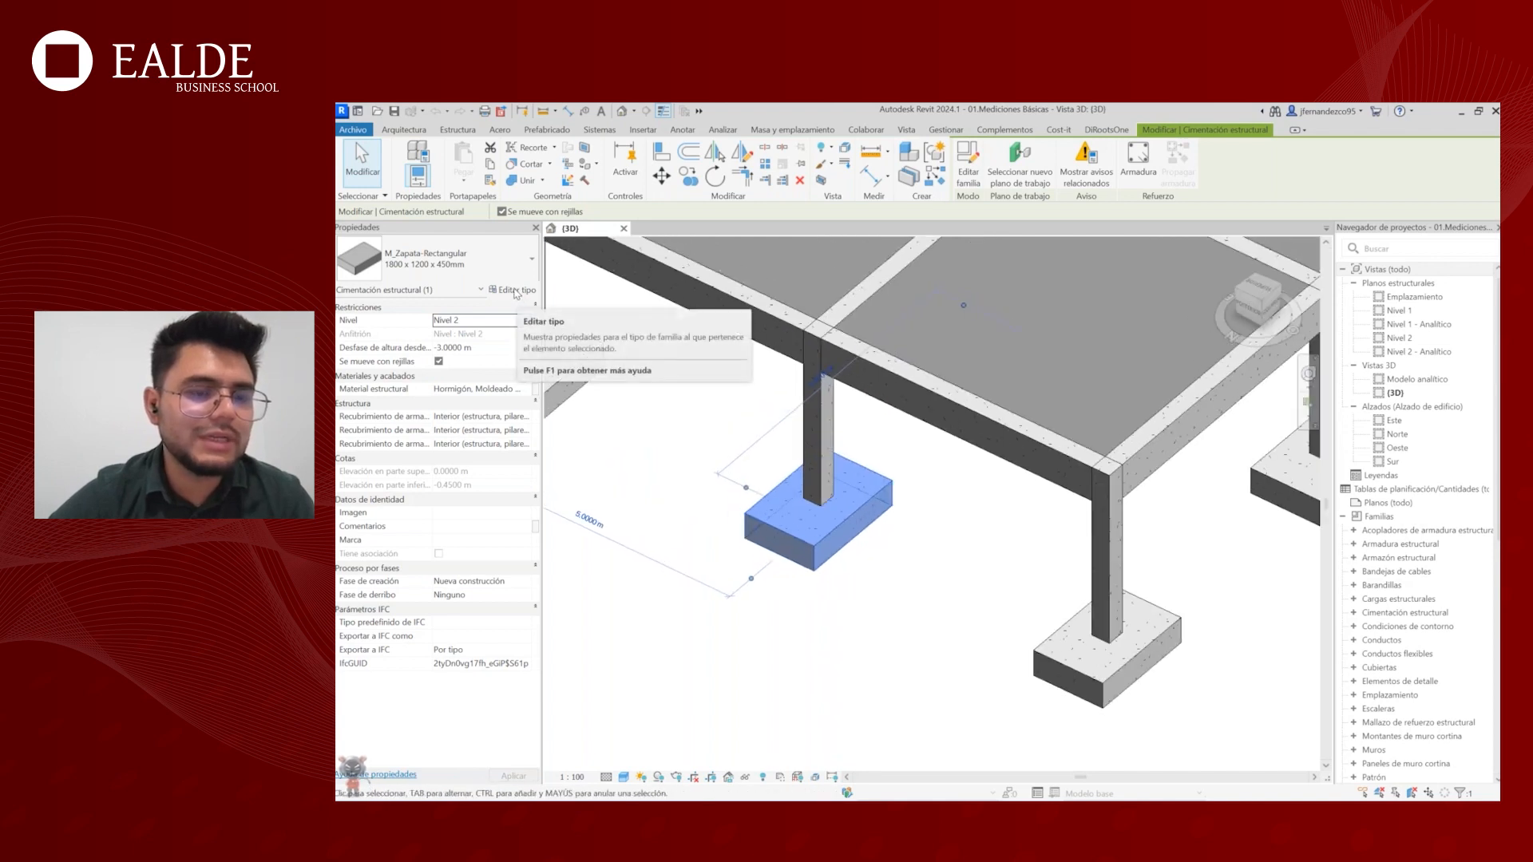
- Open the type properties of the selected M_Zapata-Rectangular footing and examine its type parameters
{"action": "key", "text": "ctrl+2"}
{"action": "left_click_drag", "start_coordinate": [479, 276], "coordinate": [541, 300], "text": "ctrl"}
{"action": "key", "text": "Escape"}
{"action": "left_click", "coordinate": [516, 294]}
{"action": "left_click", "coordinate": [962, 363]}
{"action": "left_click", "coordinate": [962, 378]}
{"action": "mouse_move", "coordinate": [956, 381]}
{"action": "left_mouse_down"}
{"action": "mouse_move", "coordinate": [908, 378]}
{"action": "mouse_move", "coordinate": [936, 392]}
{"action": "left_mouse_up"}
{"action": "left_click", "coordinate": [960, 392]}
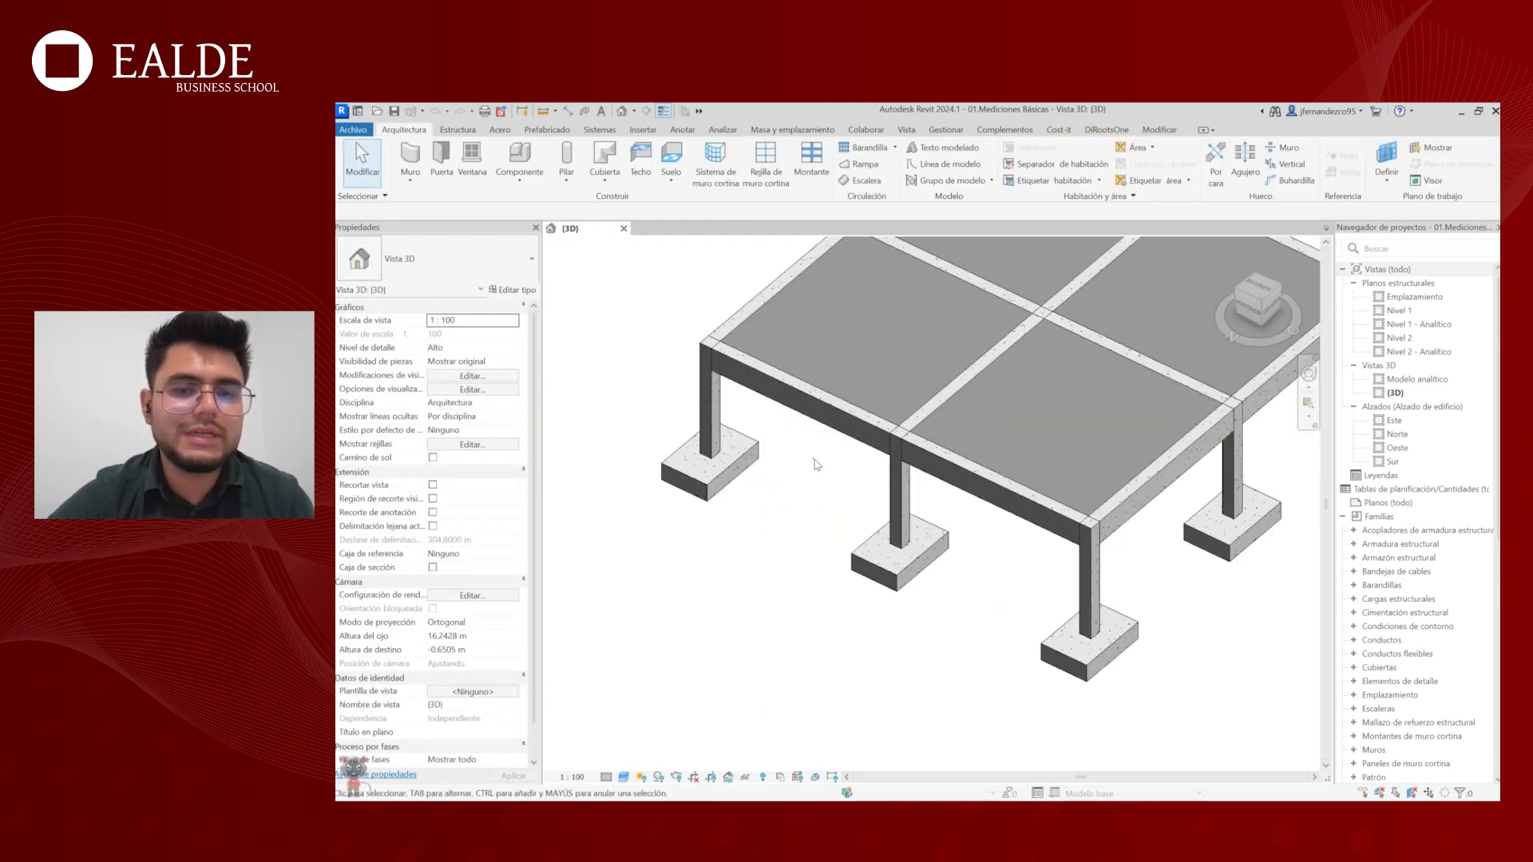
- Select the neighbouring footing under the structure's corner column and review its type name and properties
{"action": "scroll", "coordinate": [822, 467], "scroll_direction": "up", "scroll_amount": 3}
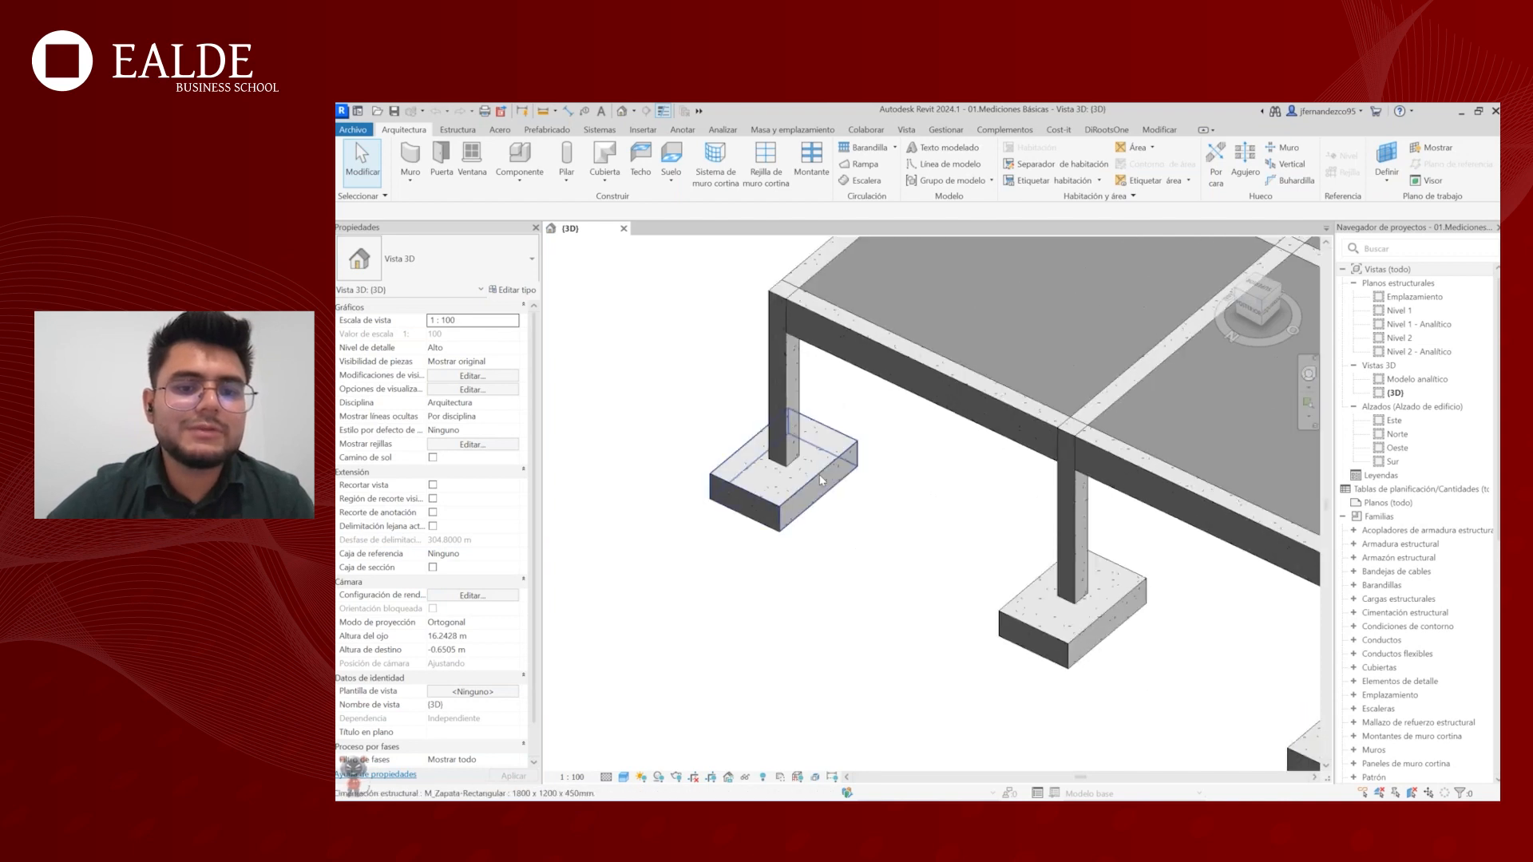
{"action": "left_click", "coordinate": [823, 480]}
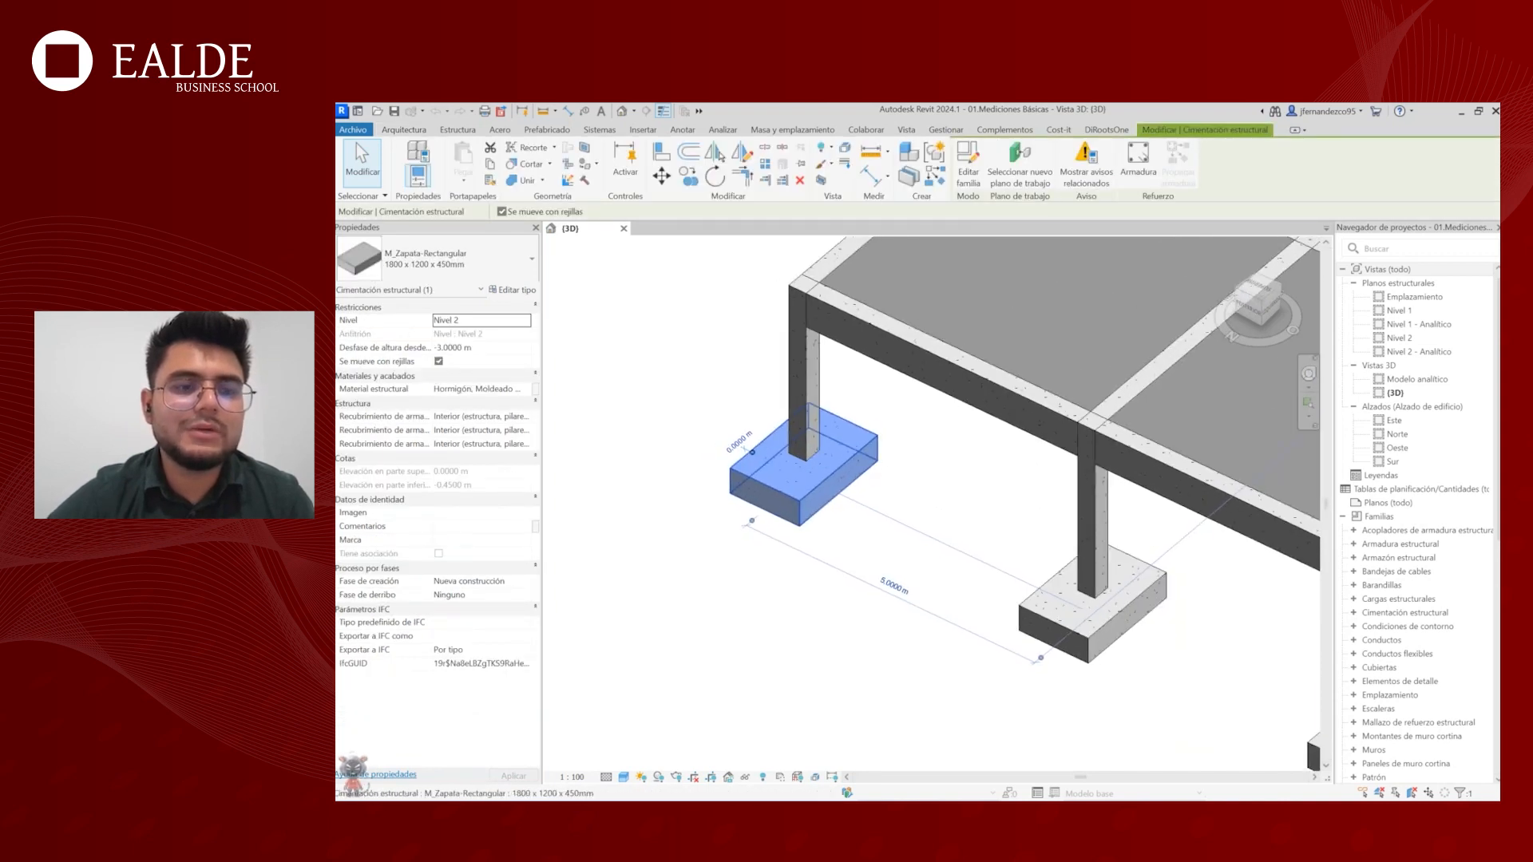
{"action": "middle_click_drag", "start_coordinate": [885, 479], "coordinate": [827, 482]}
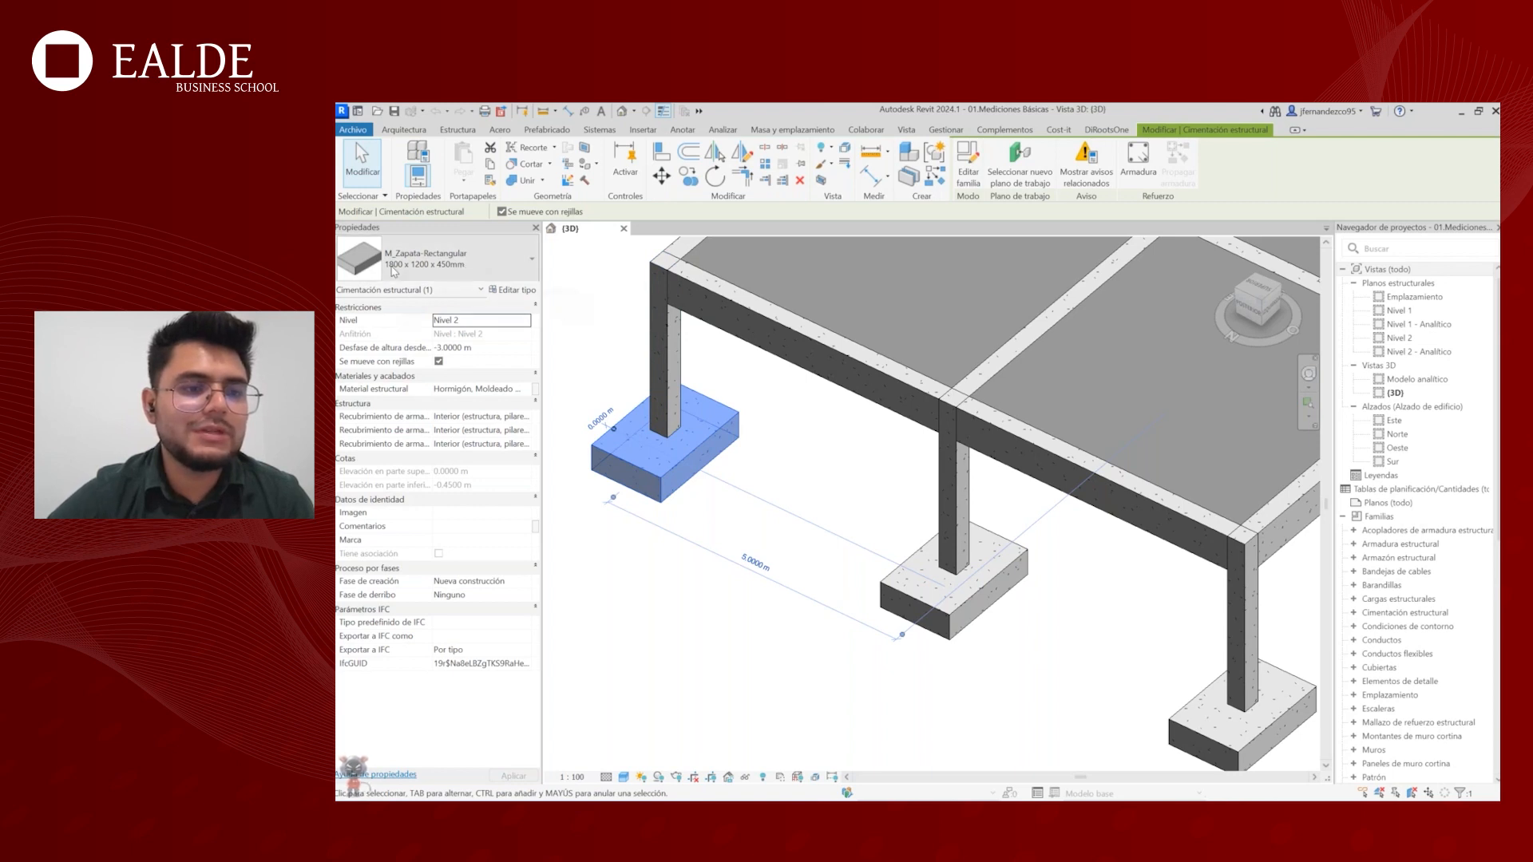
- Select the middle and near corner footings of the structure's front edge in turn, check their properties and clear the selection
{"action": "scroll", "coordinate": [769, 491], "scroll_direction": "down", "scroll_amount": 1}
{"action": "middle_click_drag", "start_coordinate": [809, 493], "coordinate": [627, 423]}
{"action": "left_click", "coordinate": [639, 479]}
{"action": "left_click", "coordinate": [754, 508]}
{"action": "scroll", "coordinate": [738, 513], "scroll_direction": "down", "scroll_amount": 3}
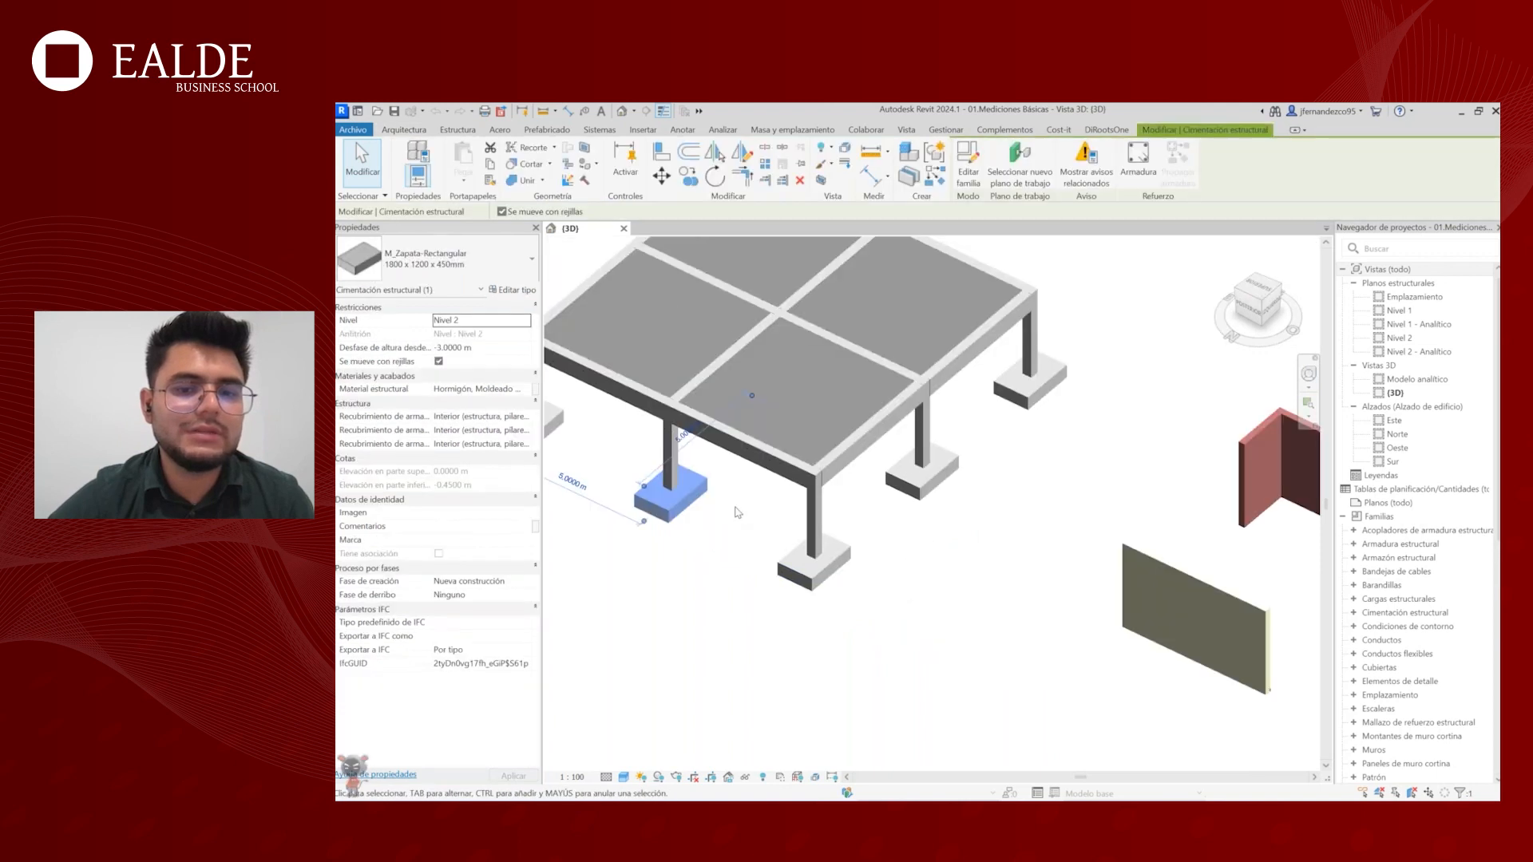
{"action": "left_click", "coordinate": [740, 515]}
{"action": "left_click", "coordinate": [819, 557]}
{"action": "middle_click_drag", "start_coordinate": [819, 557], "coordinate": [812, 567]}
{"action": "left_click", "coordinate": [742, 525]}
{"action": "middle_click_drag", "start_coordinate": [743, 524], "coordinate": [923, 544]}
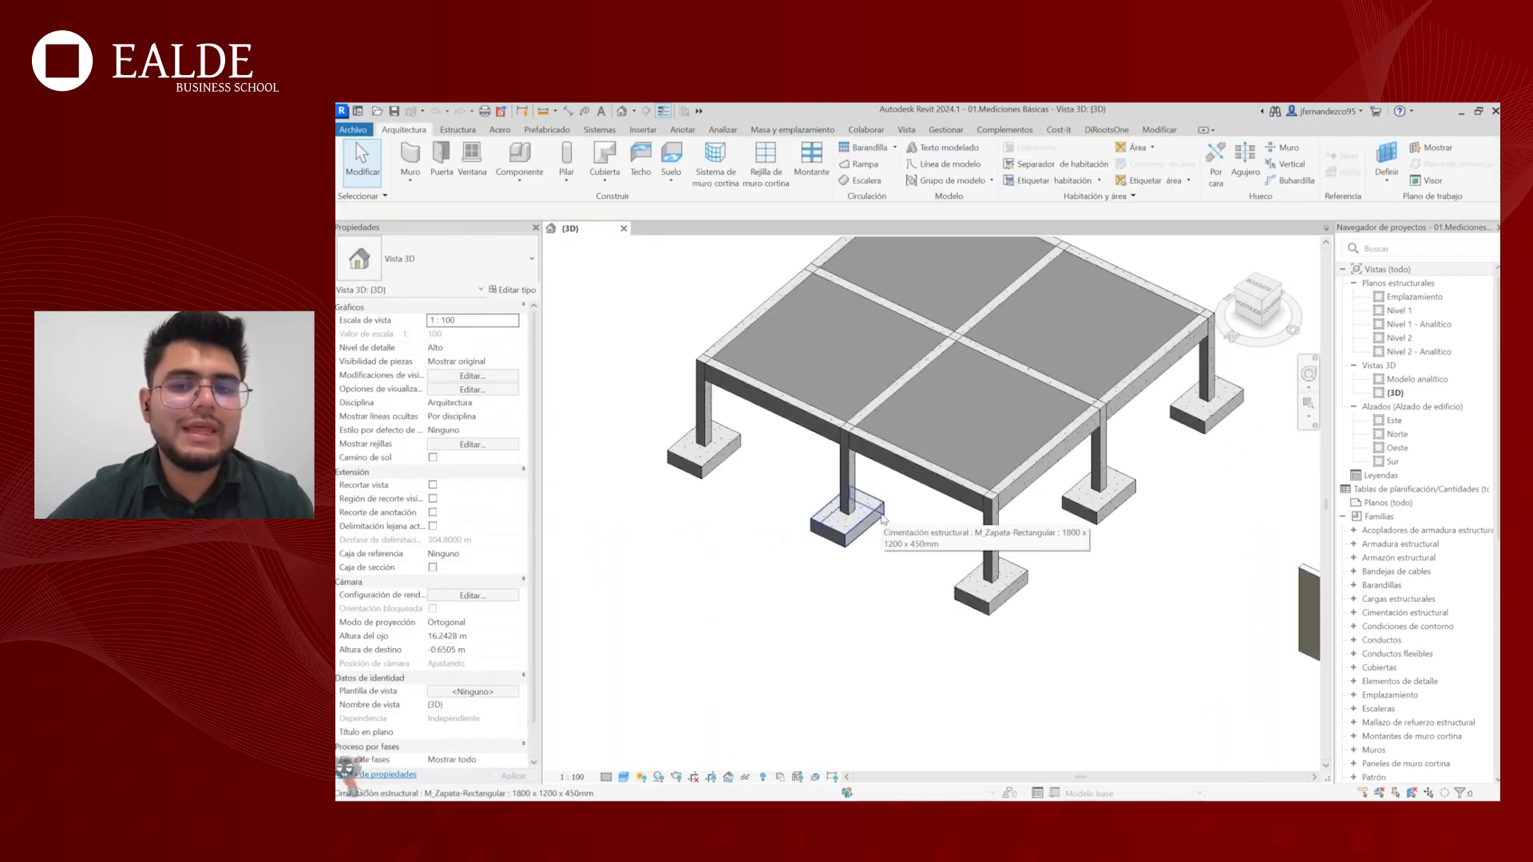
- Look through the project's views and loaded families, including the profile families, and return to the 3D structure
{"action": "left_click", "coordinate": [1026, 377]}
{"action": "scroll", "coordinate": [1408, 535], "scroll_direction": "down", "scroll_amount": 5}
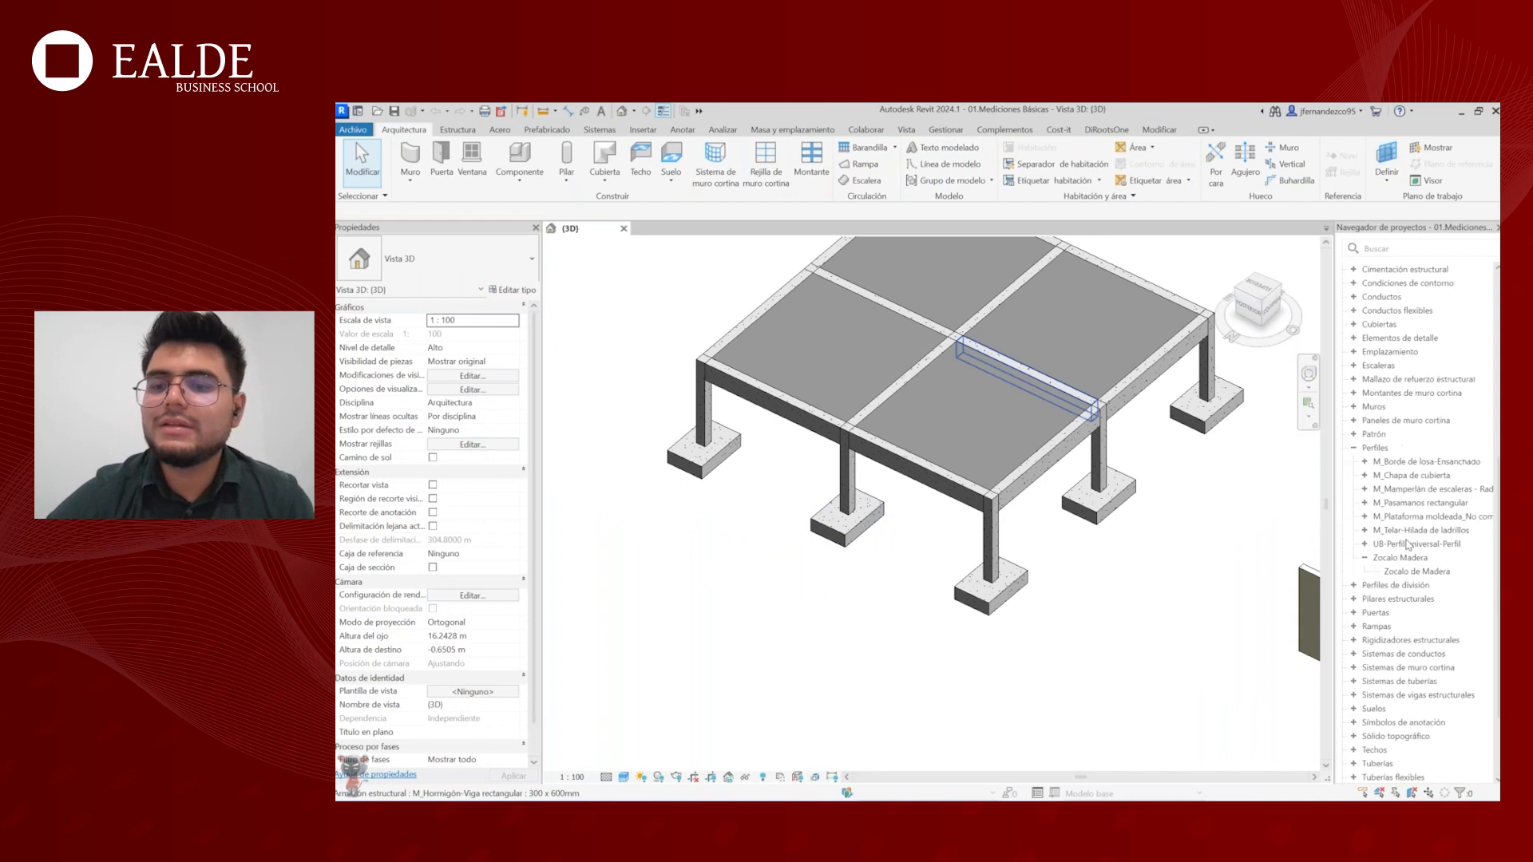
{"action": "scroll", "coordinate": [1408, 545], "scroll_direction": "up", "scroll_amount": 3}
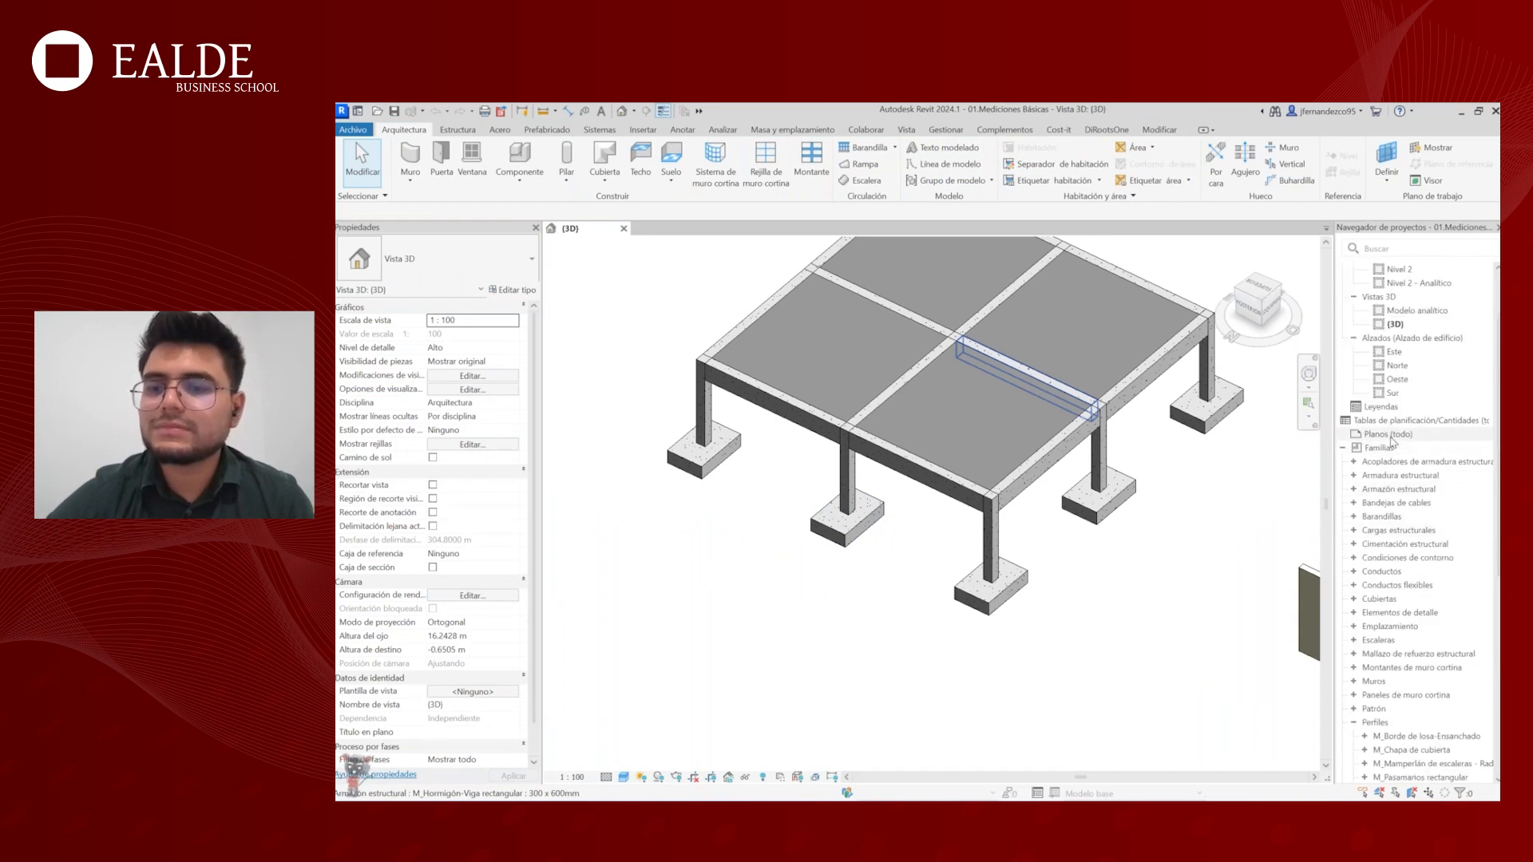
{"action": "scroll", "coordinate": [1394, 441], "scroll_direction": "up", "scroll_amount": 2}
{"action": "left_click", "coordinate": [789, 443]}
{"action": "scroll", "coordinate": [811, 460], "scroll_direction": "down", "scroll_amount": 2}
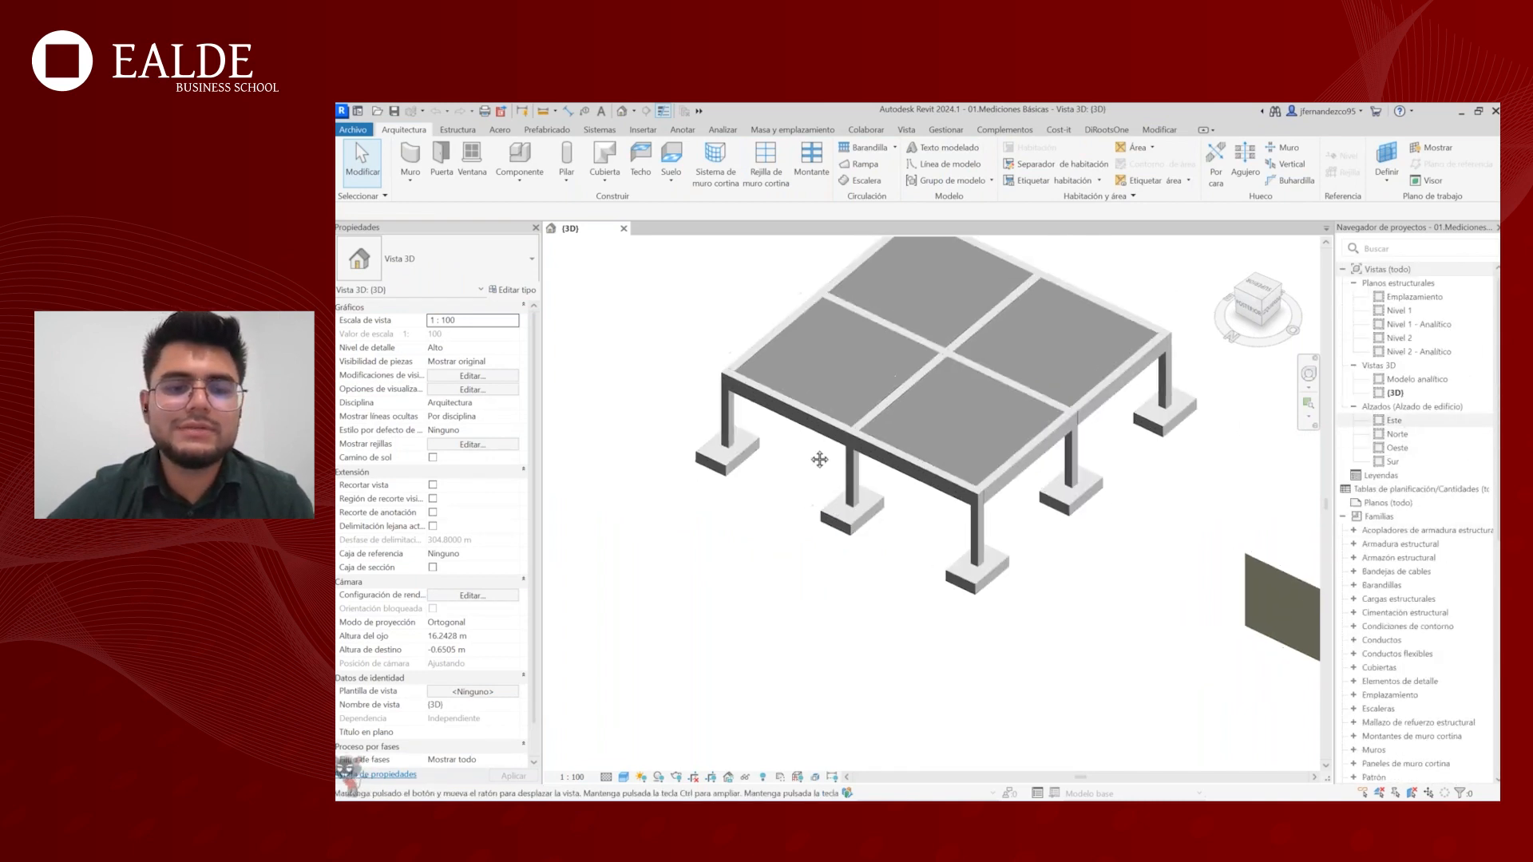
{"action": "middle_click_drag", "start_coordinate": [814, 455], "coordinate": [877, 457]}
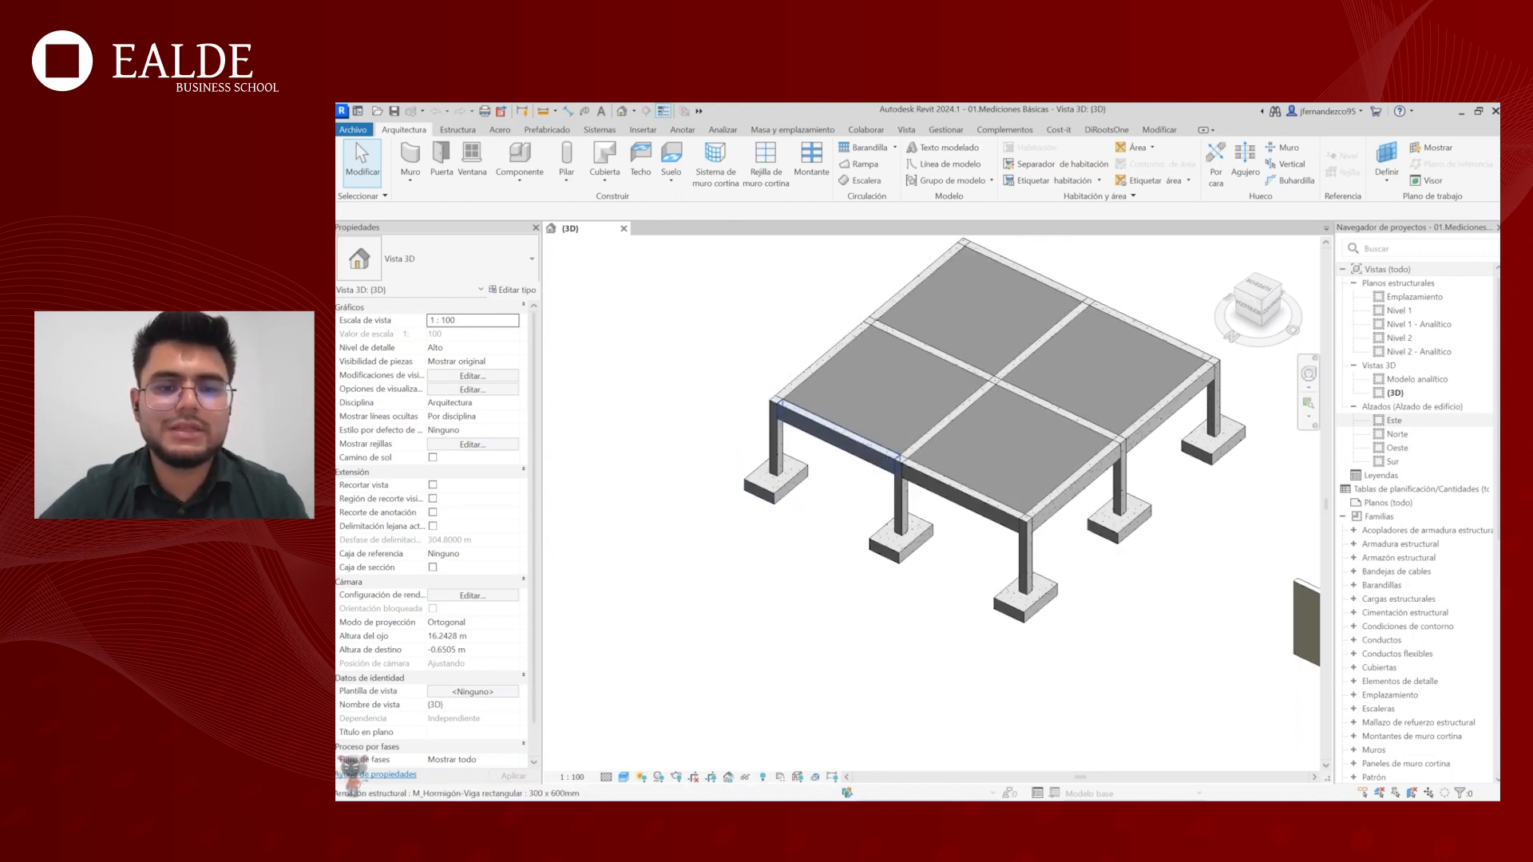
- Select the first beam along the structure's front edge and review its instance properties, including the structural material
{"action": "left_click", "coordinate": [839, 435]}
{"action": "scroll", "coordinate": [861, 456], "scroll_direction": "up", "scroll_amount": 3}
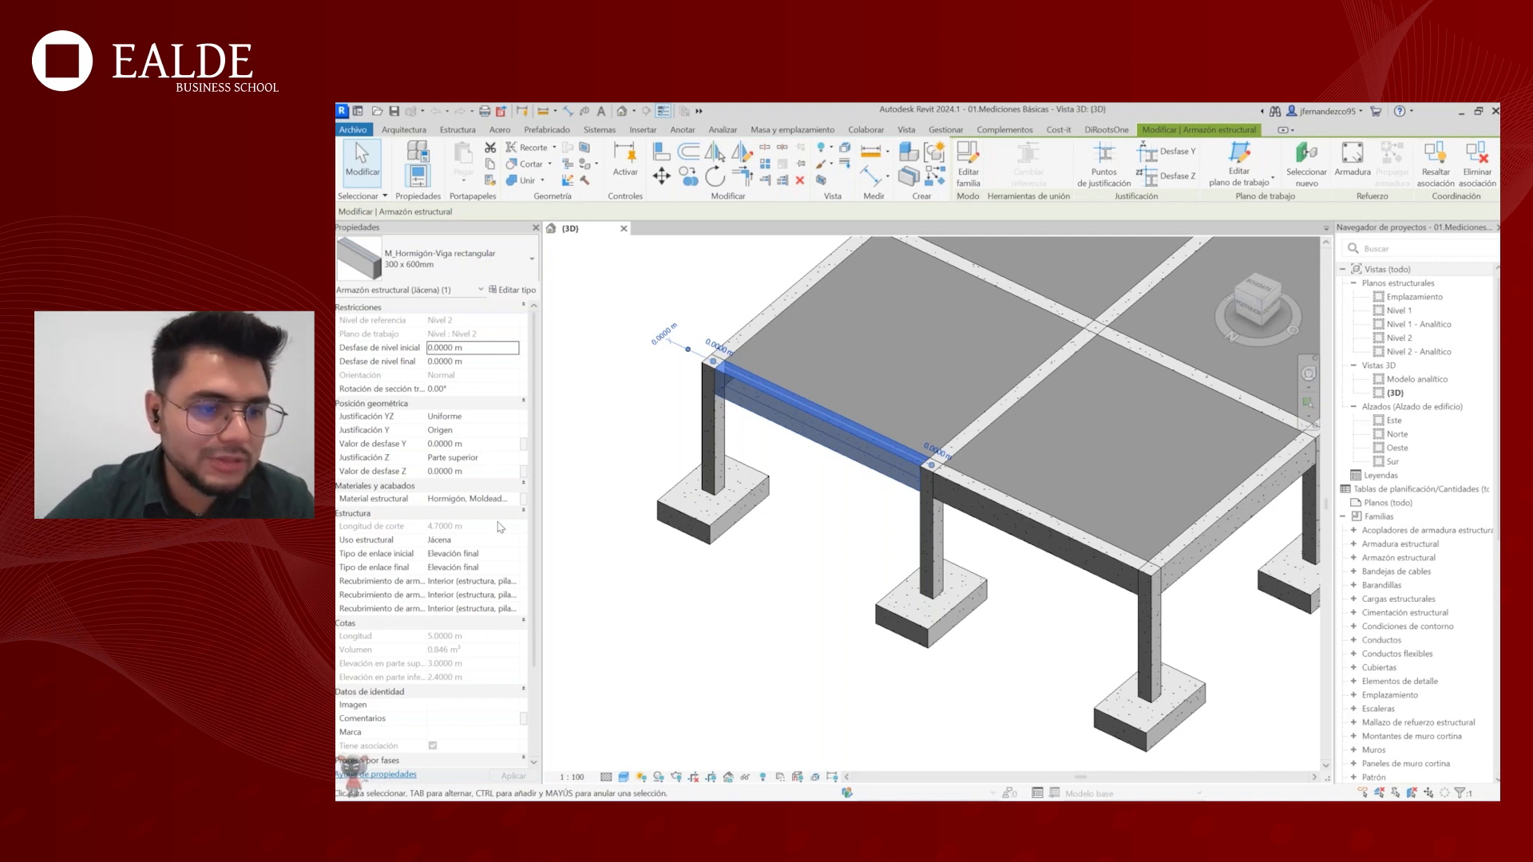
{"action": "left_click", "coordinate": [452, 502]}
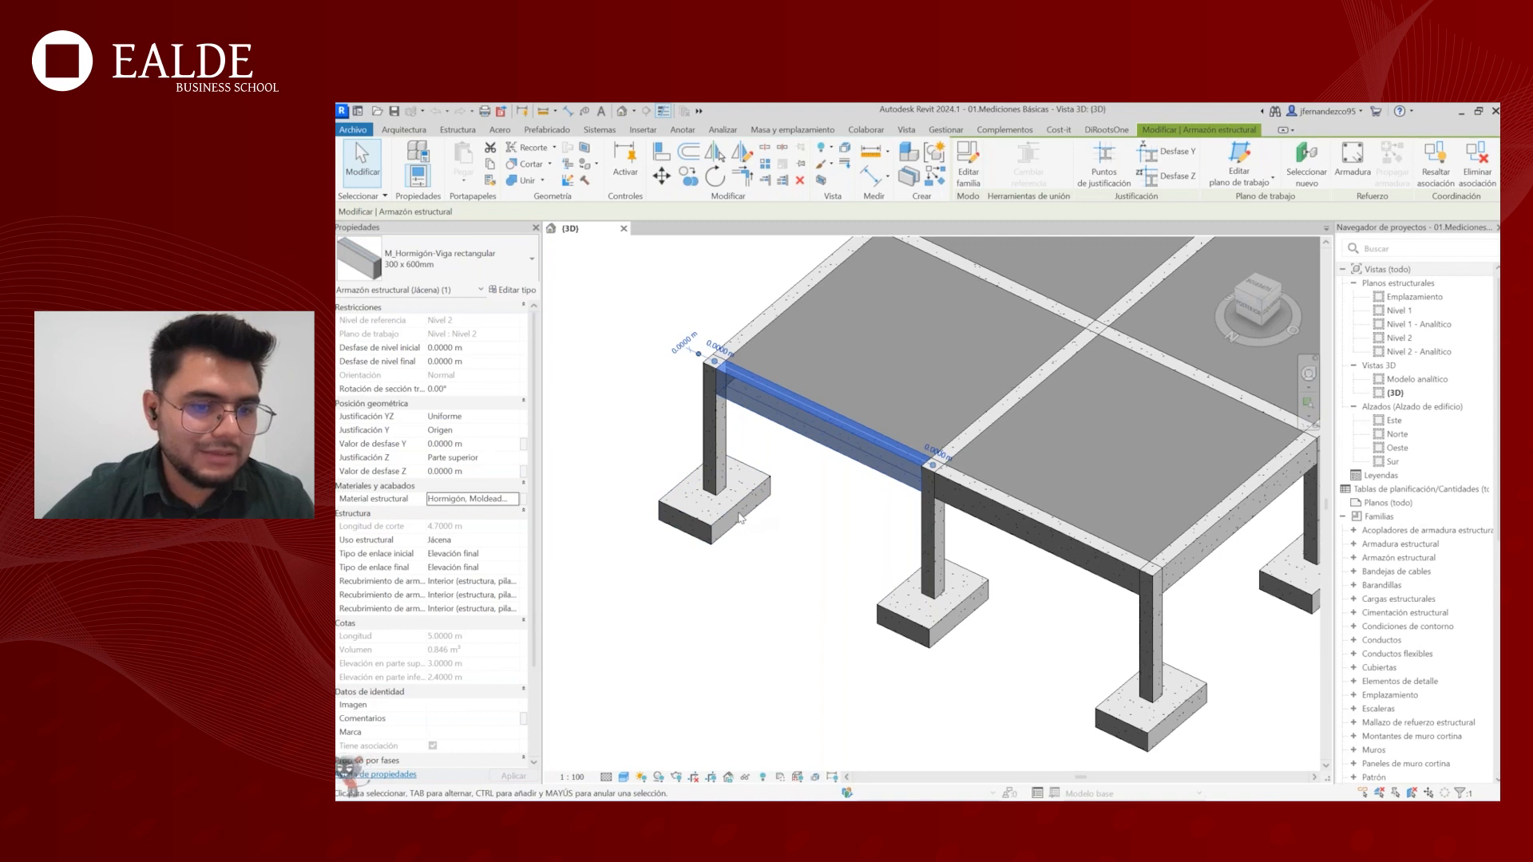
- Select the footing below that beam's outer end and examine its material, structure and dimension properties
{"action": "left_click", "coordinate": [737, 517]}
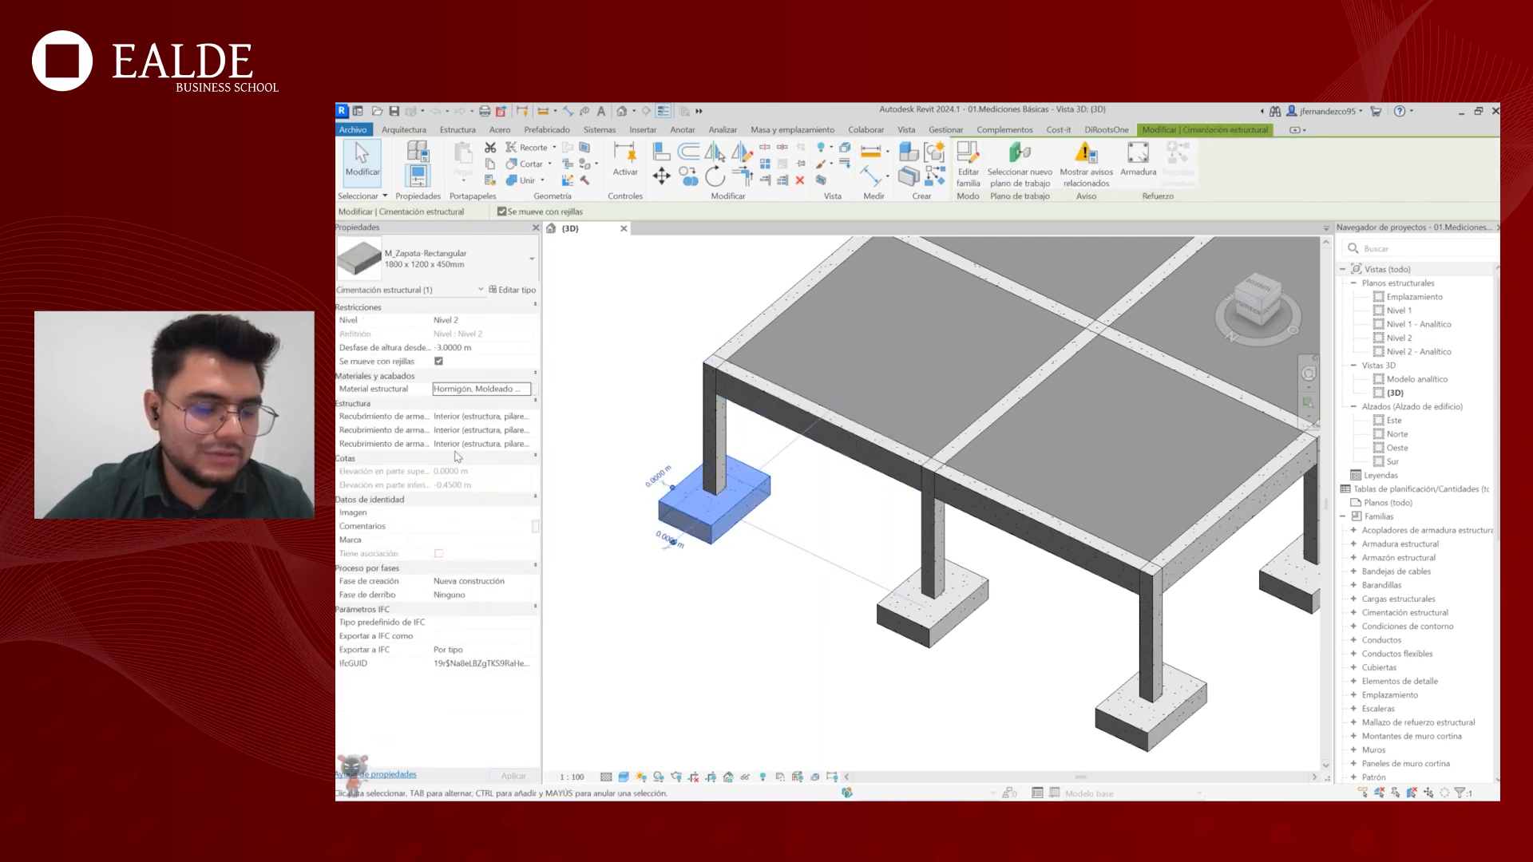
{"action": "key", "text": "ctrl+2"}
{"action": "left_click_drag", "start_coordinate": [336, 371], "coordinate": [542, 613], "text": "ctrl"}
{"action": "key", "text": "Escape"}
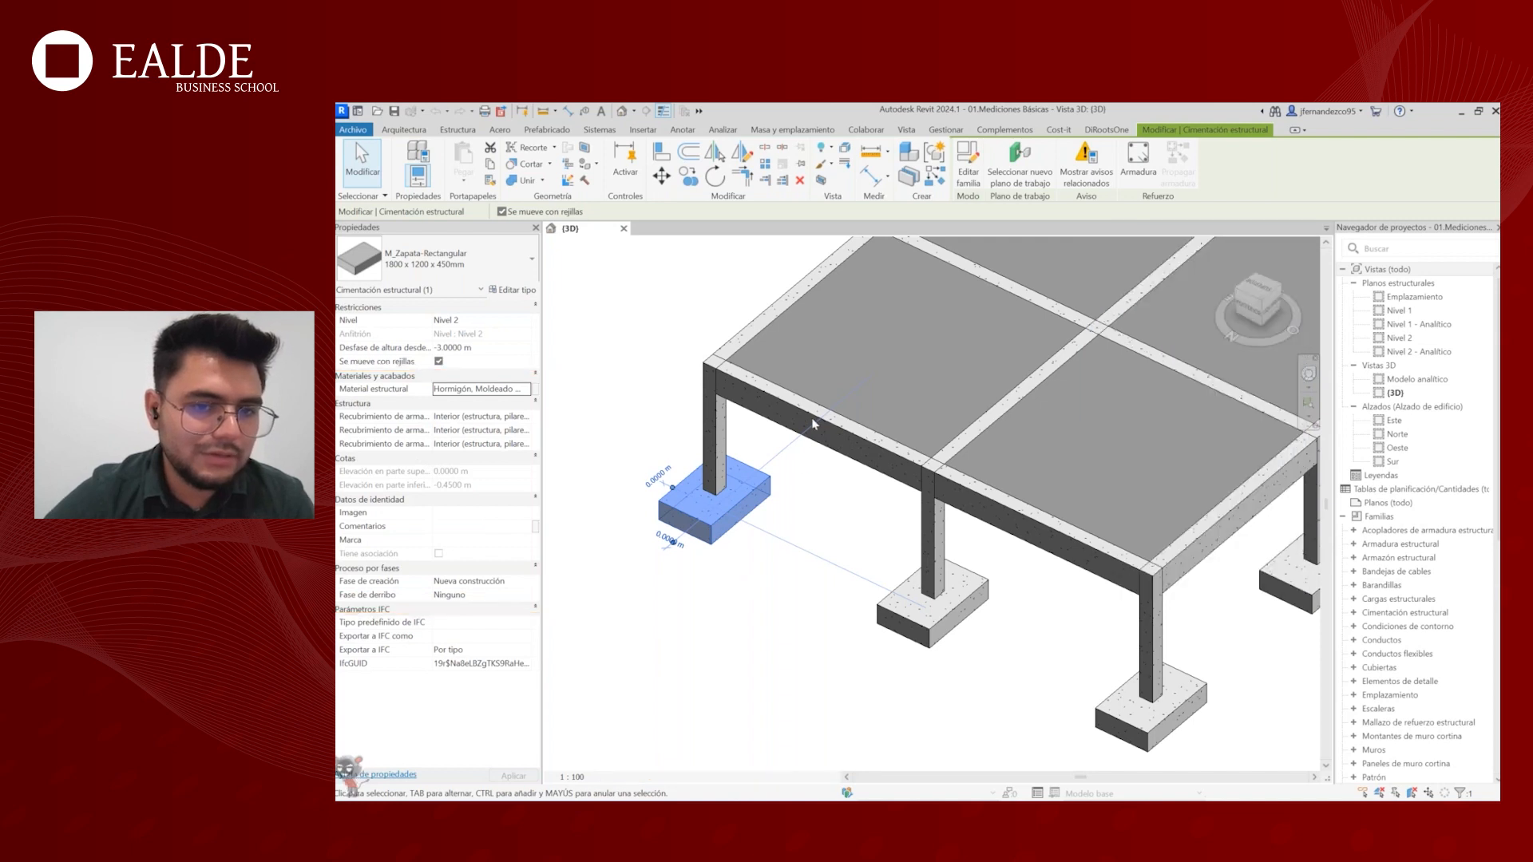
- Reselect the front-edge beam and compare its structure and dimension properties with those of the footing
{"action": "left_click", "coordinate": [814, 419]}
{"action": "scroll", "coordinate": [431, 599], "scroll_direction": "down", "scroll_amount": 2}
{"action": "key", "text": "ctrl+2"}
{"action": "left_click_drag", "start_coordinate": [337, 564], "coordinate": [472, 592], "text": "ctrl"}
{"action": "key", "text": "Escape"}
{"action": "scroll", "coordinate": [461, 609], "scroll_direction": "up", "scroll_amount": 2}
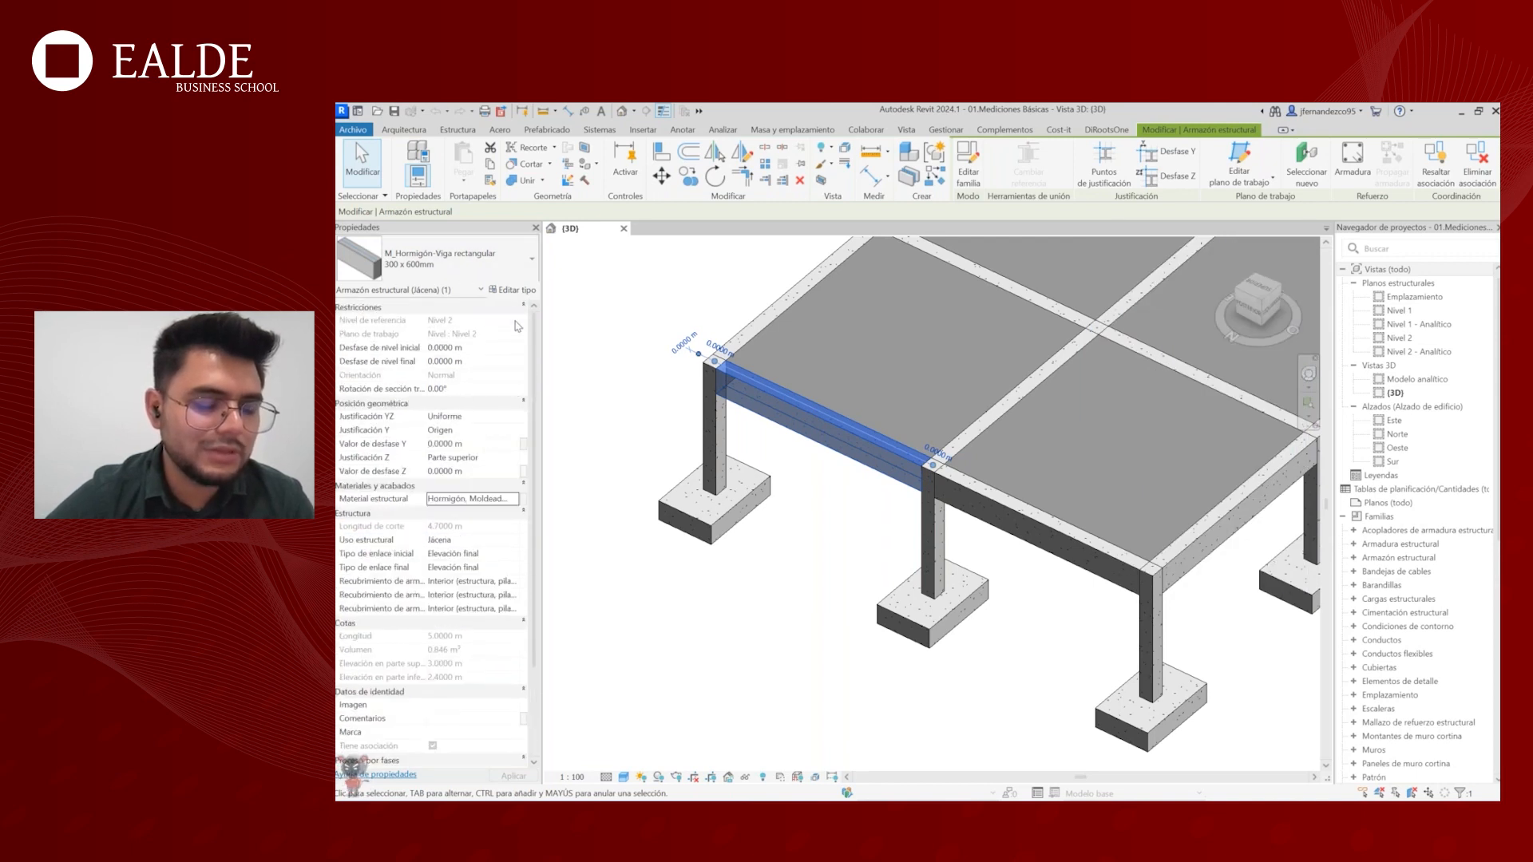
{"action": "key", "text": "ctrl+2"}
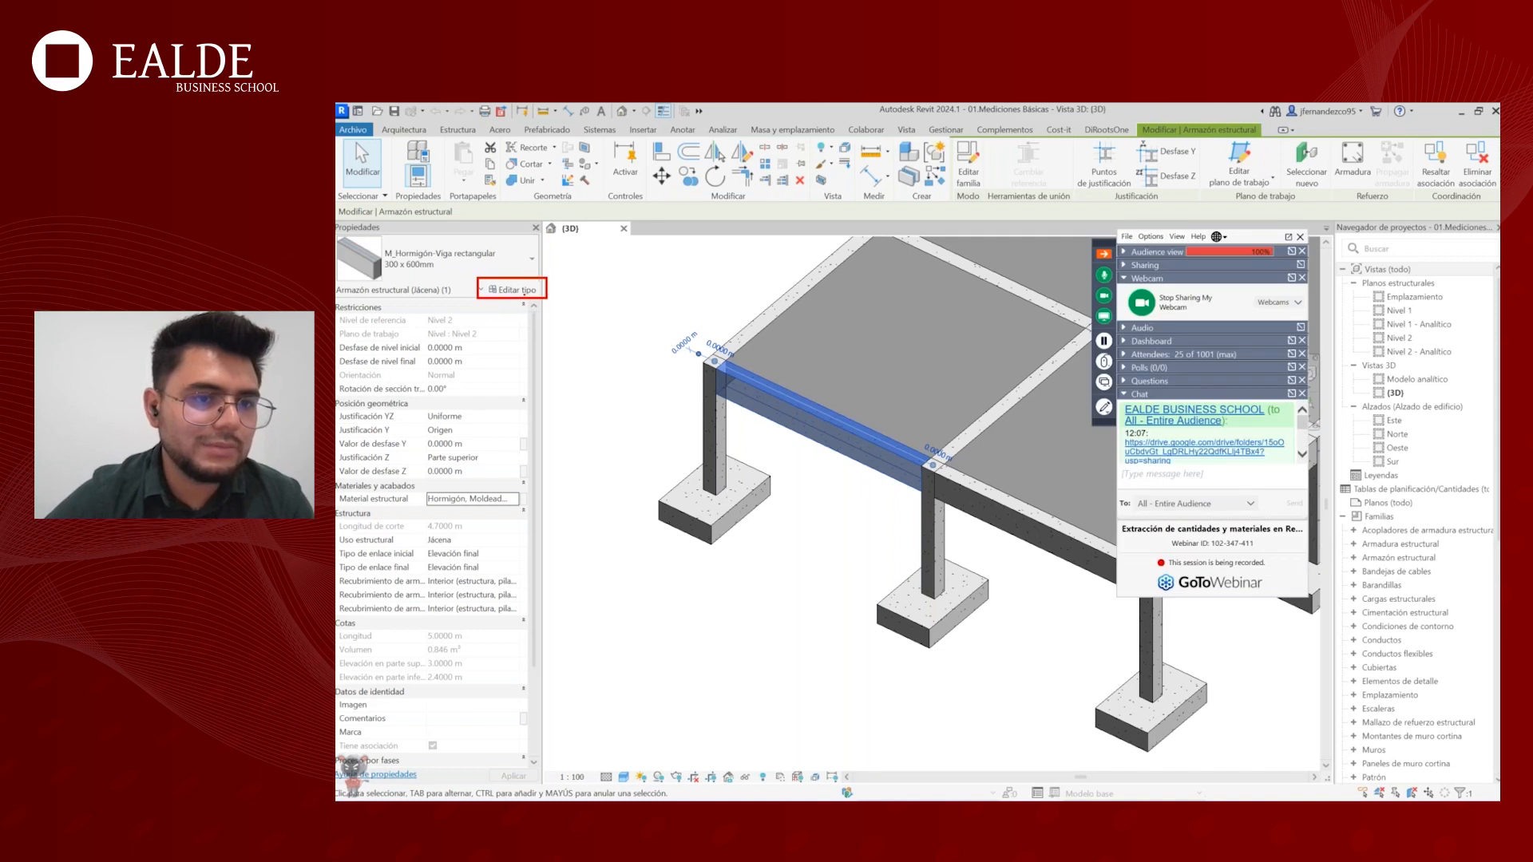
- Open the type properties of the selected M_Hormigón-Viga rectangular beam, examine the b and h dimensions, and close them
{"action": "left_click", "coordinate": [515, 290]}
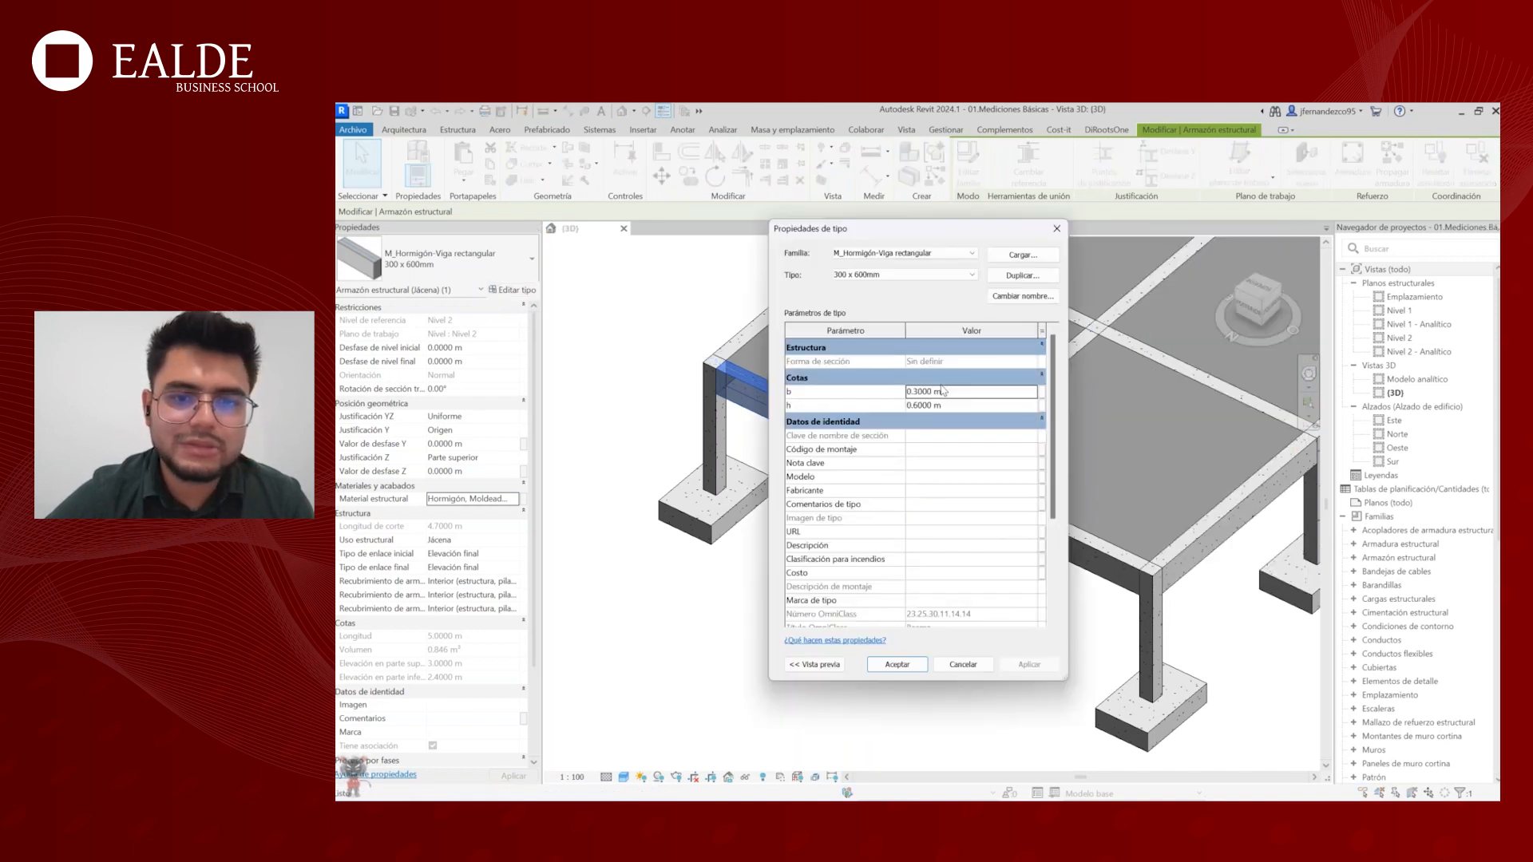
{"action": "left_click", "coordinate": [939, 413]}
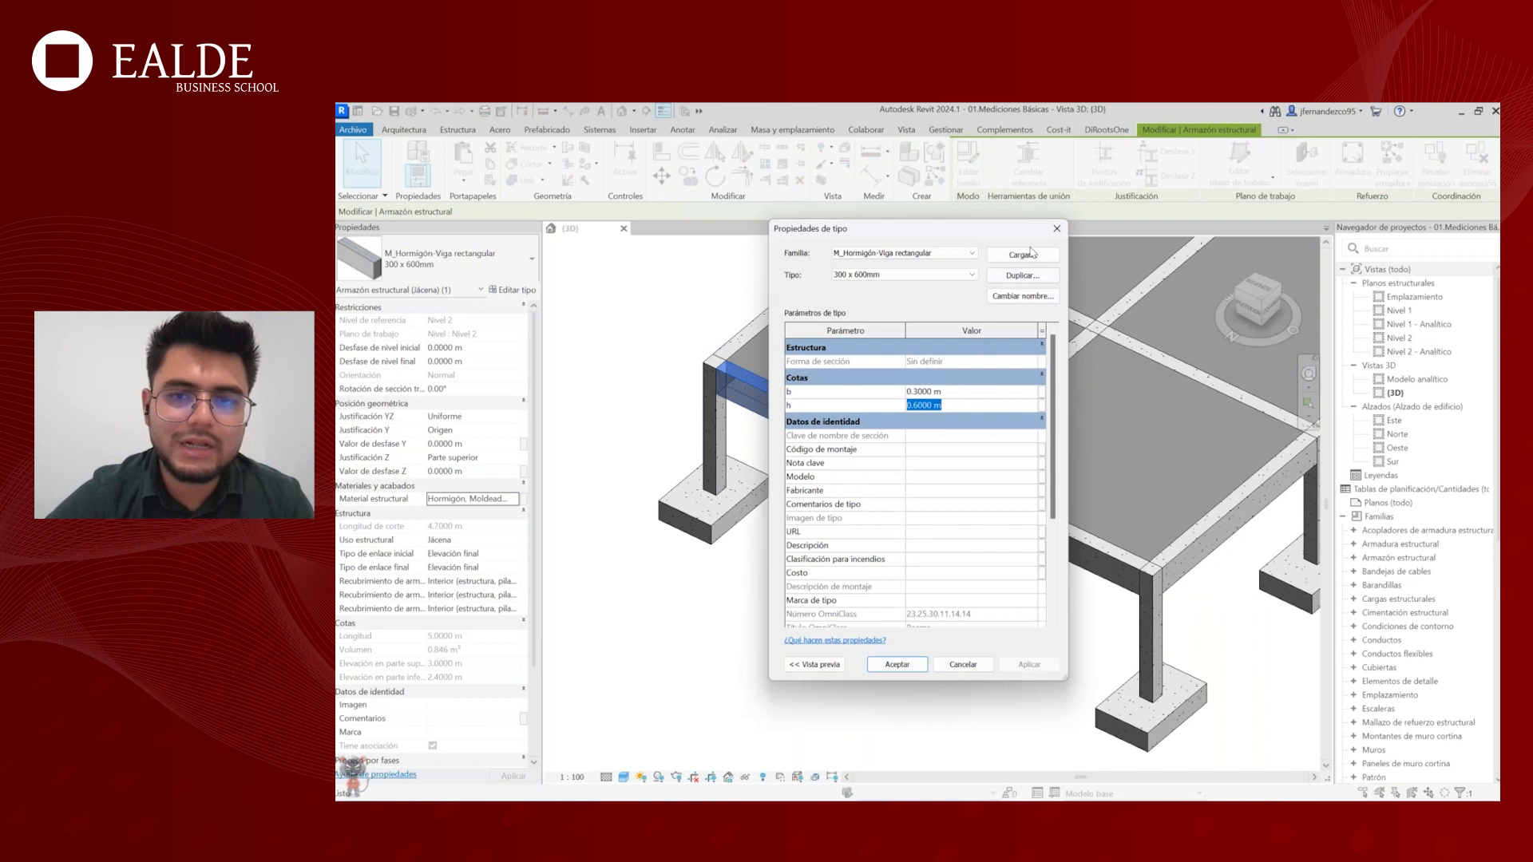
{"action": "left_click", "coordinate": [1055, 231]}
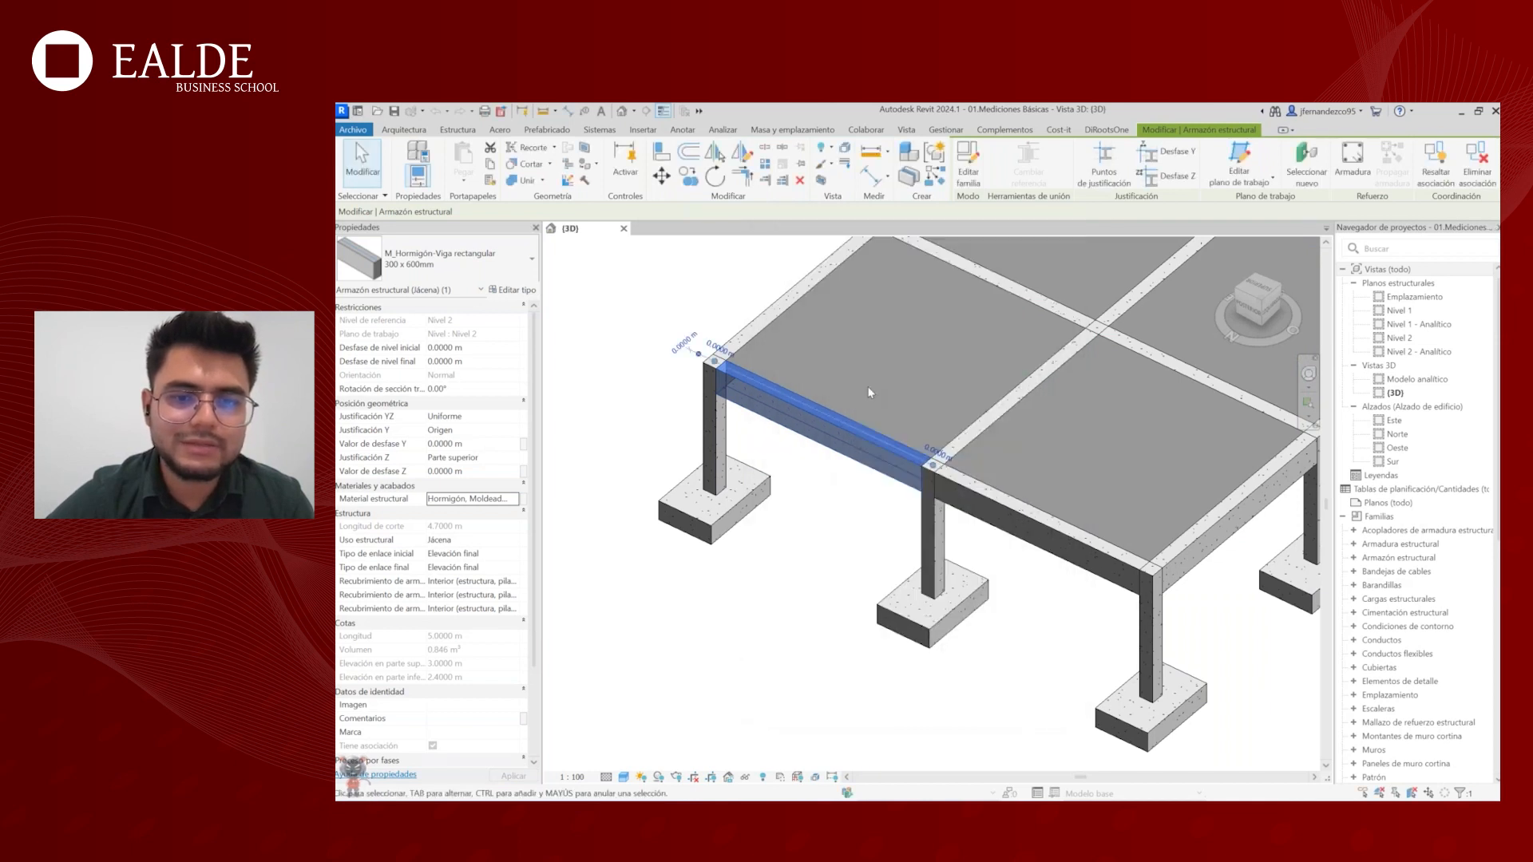
- Select the Genérico 300 mm floor panel behind the front-edge beam and examine its perimeter, area and volume properties
{"action": "scroll", "coordinate": [937, 452], "scroll_direction": "down", "scroll_amount": 2}
{"action": "left_click", "coordinate": [938, 452]}
{"action": "middle_click_drag", "start_coordinate": [1035, 489], "coordinate": [966, 484]}
{"action": "middle_click_drag", "start_coordinate": [918, 328], "coordinate": [893, 396]}
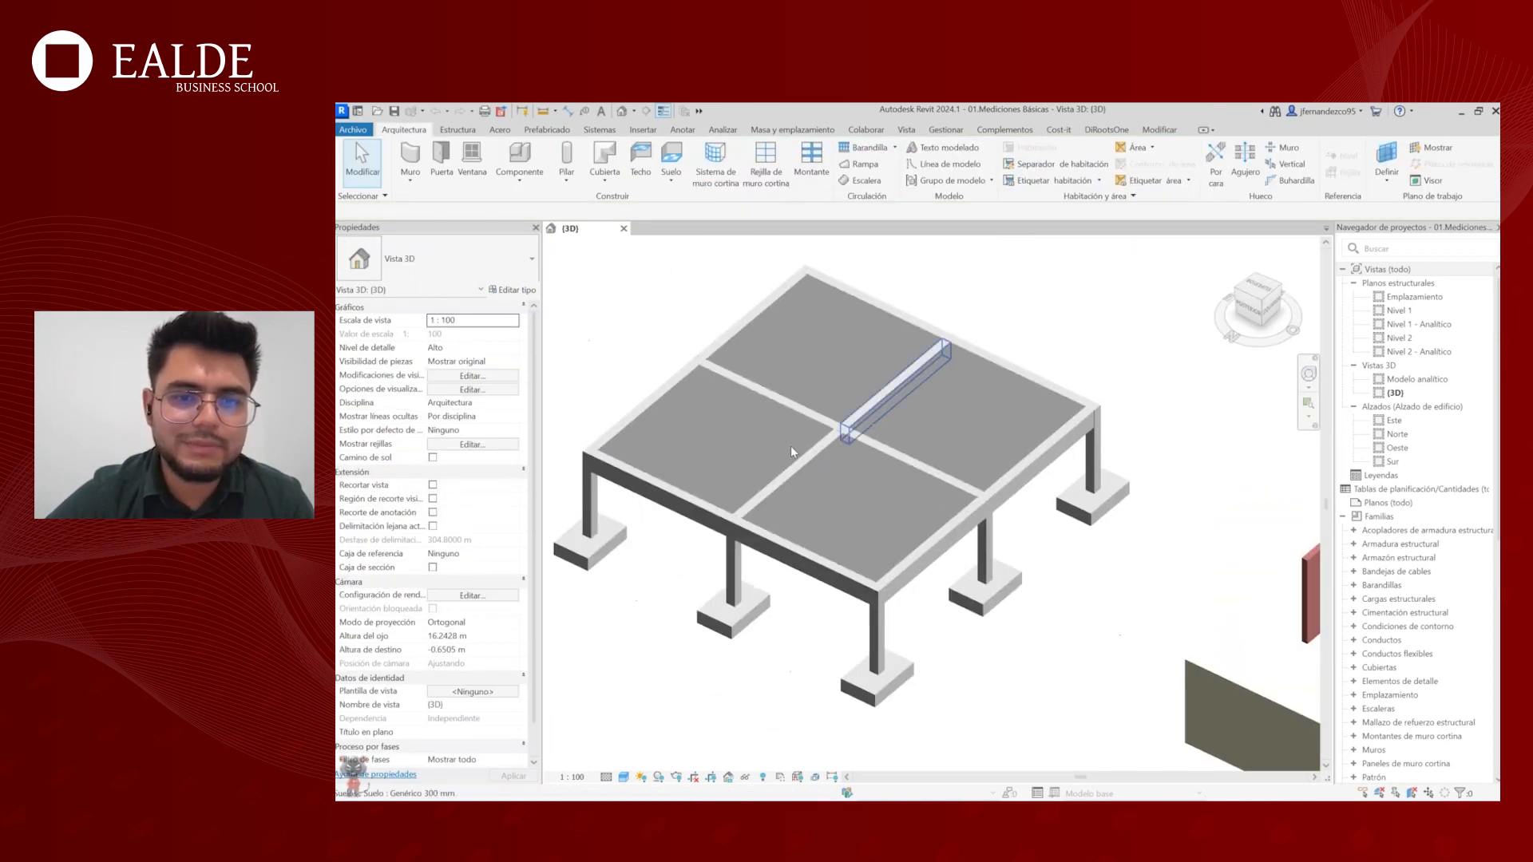
{"action": "scroll", "coordinate": [797, 441], "scroll_direction": "up", "scroll_amount": 1}
{"action": "left_click", "coordinate": [799, 424]}
{"action": "middle_click_drag", "start_coordinate": [748, 447], "coordinate": [883, 461]}
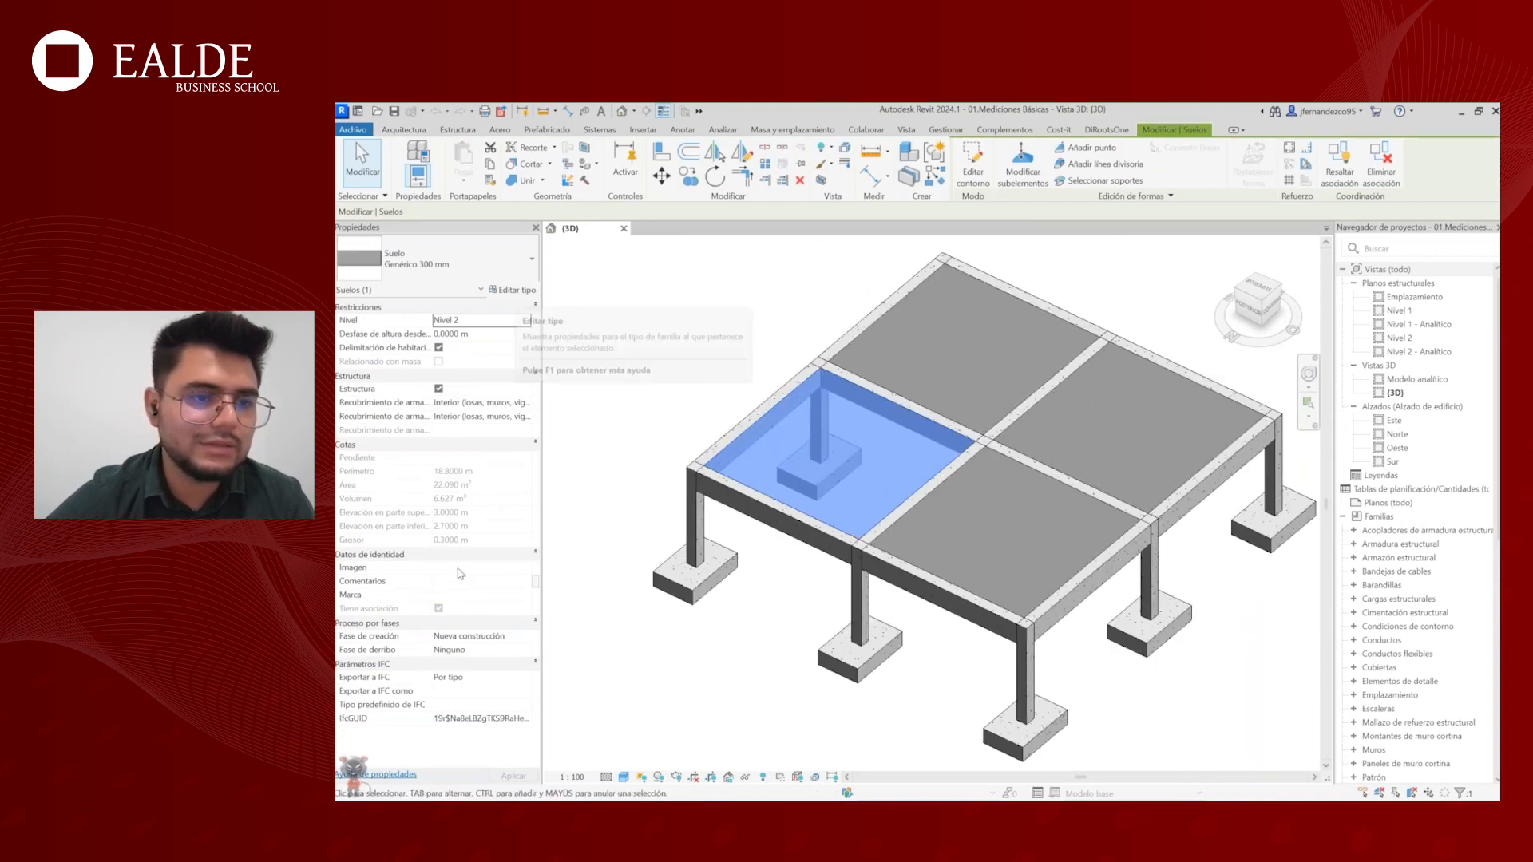
{"action": "key", "text": "ctrl+2"}
{"action": "left_click_drag", "start_coordinate": [336, 458], "coordinate": [497, 507], "text": "ctrl"}
{"action": "mouse_move", "coordinate": [512, 448]}
{"action": "left_mouse_down"}
{"action": "mouse_move", "coordinate": [497, 479]}
{"action": "mouse_move", "coordinate": [515, 491]}
{"action": "left_mouse_up"}
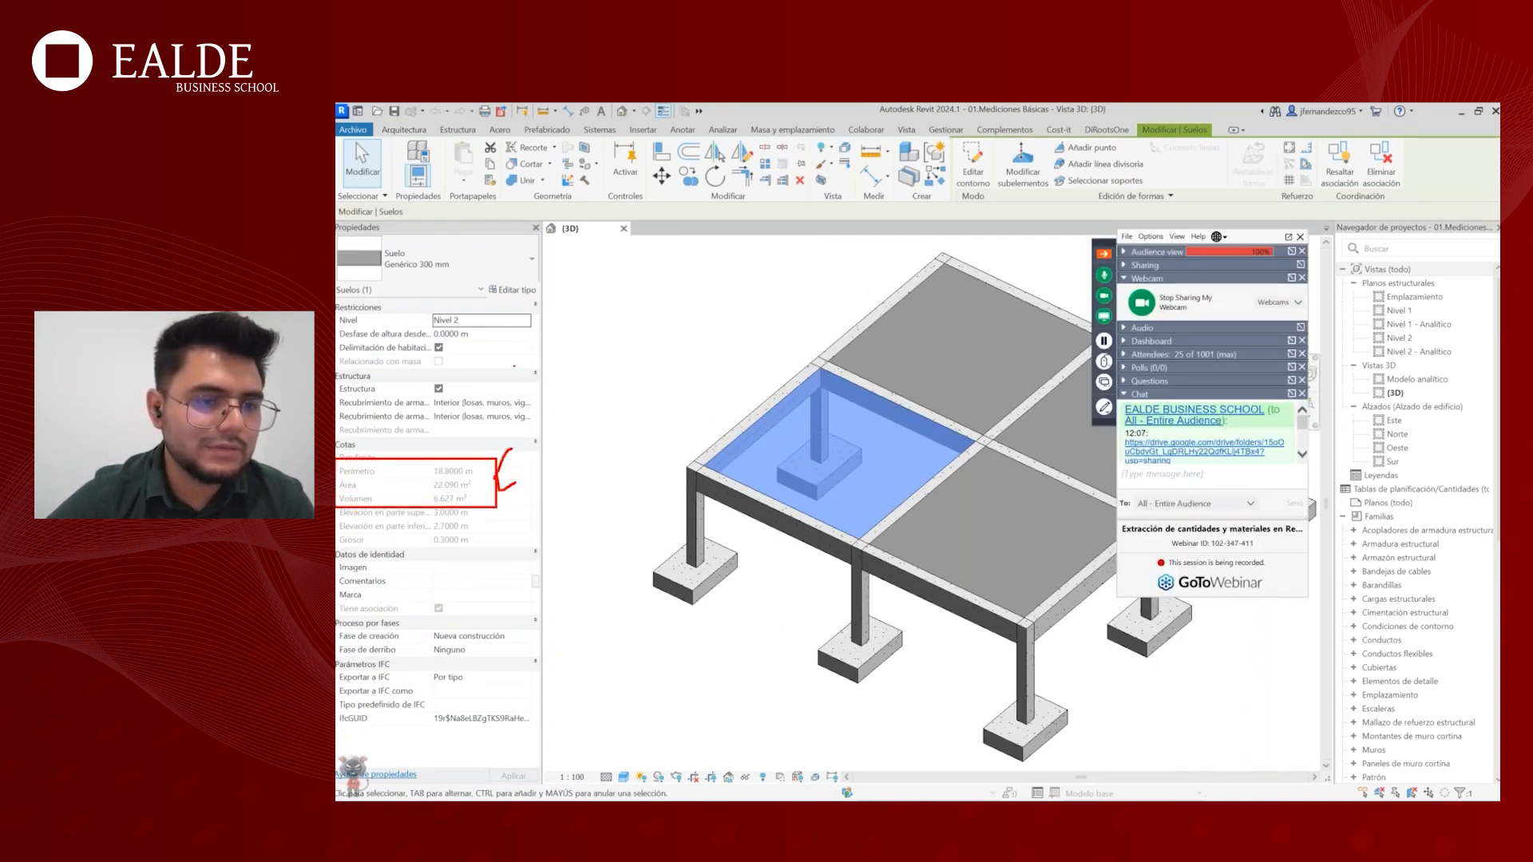
{"action": "key", "text": "Escape"}
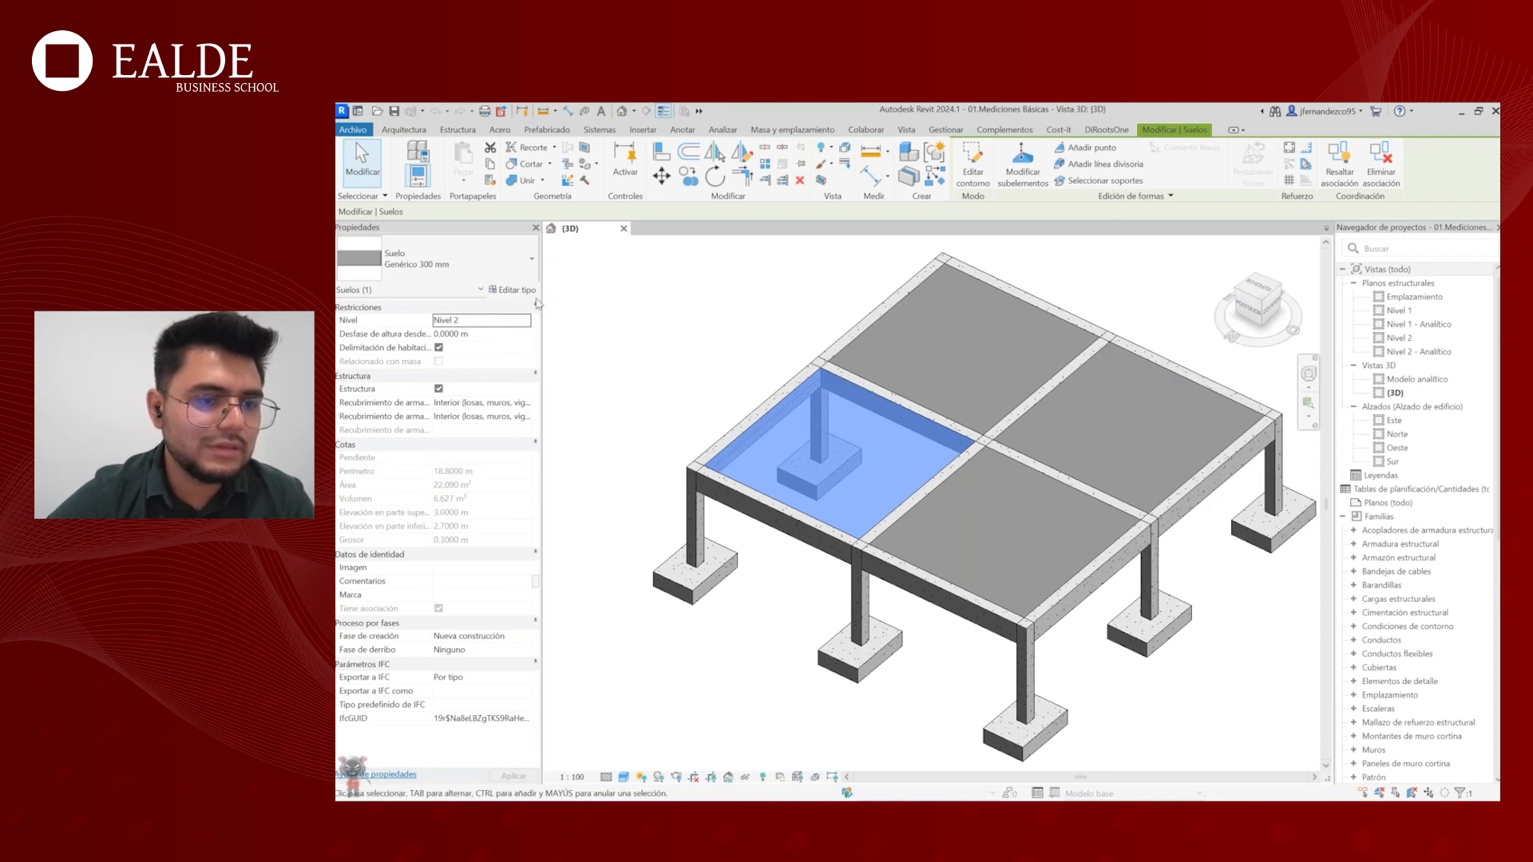
- Open the selected floor type's layer structure, widen the thickness column to examine the structural layer, and close both dialogs
{"action": "left_click", "coordinate": [528, 291]}
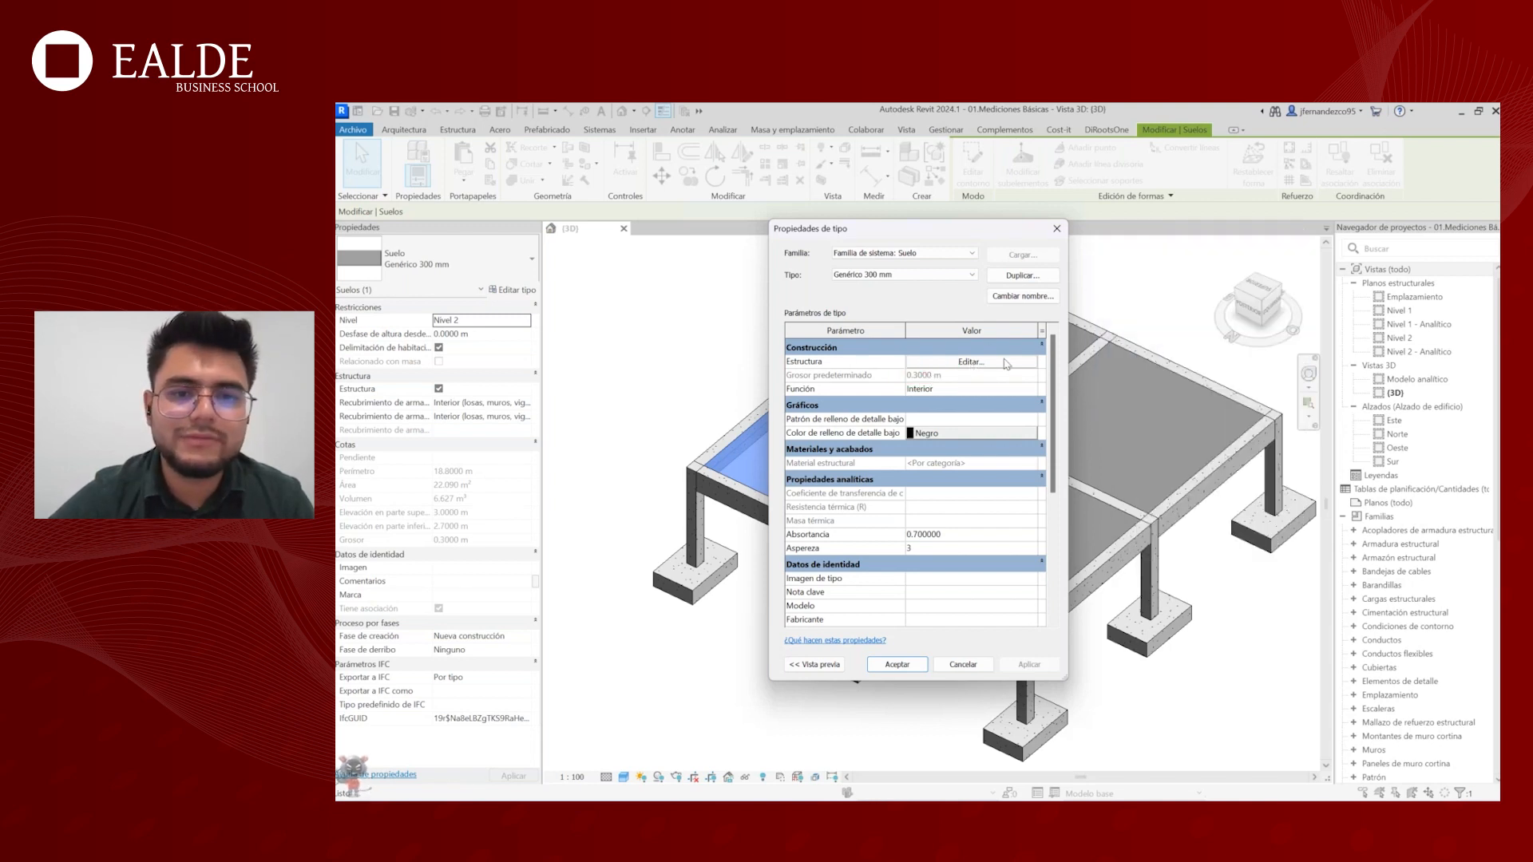
{"action": "left_click", "coordinate": [1005, 365]}
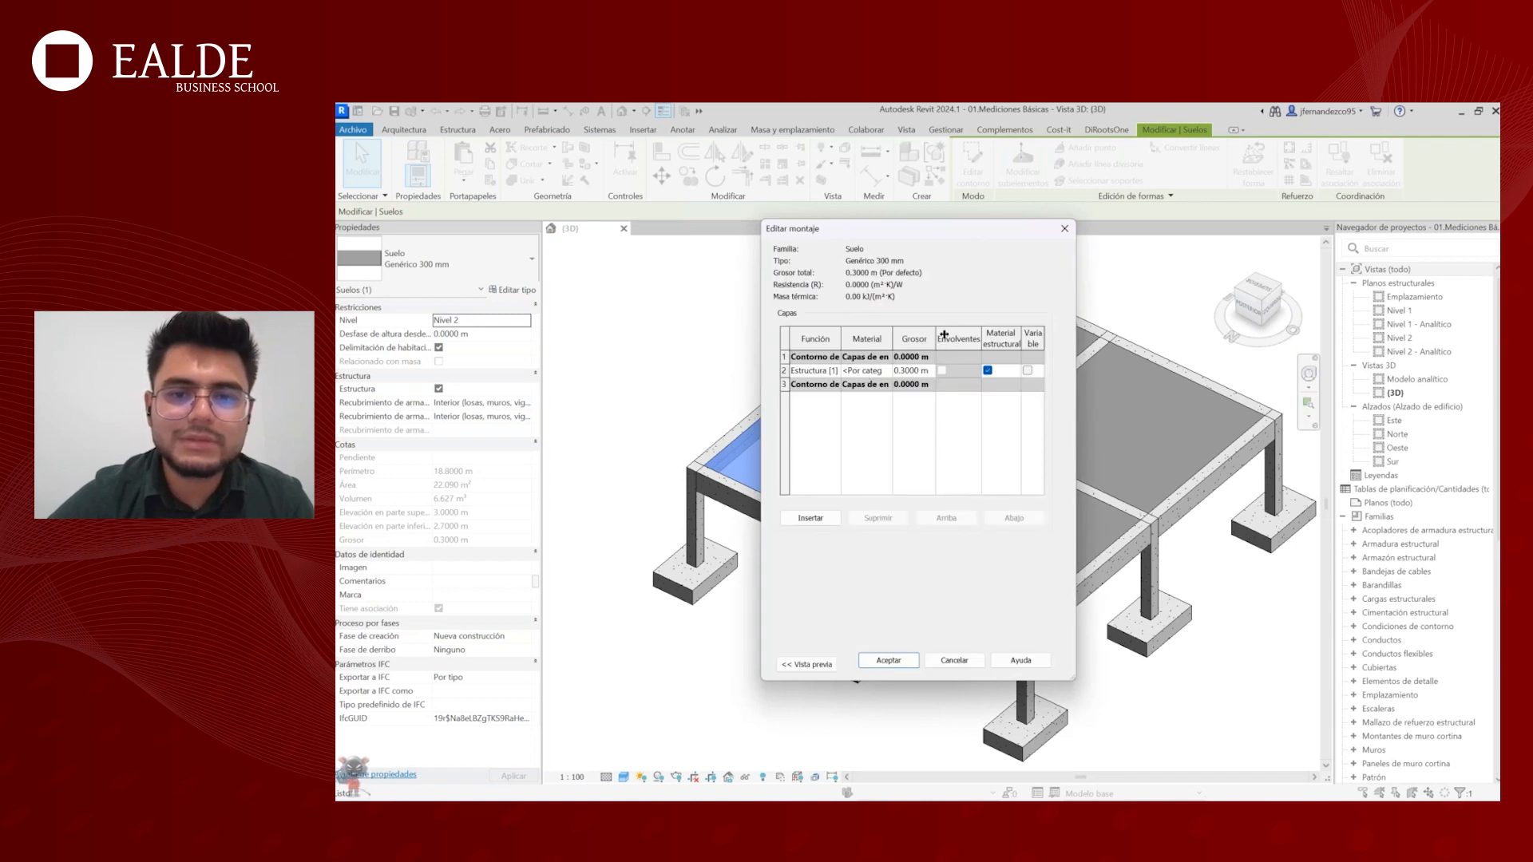
{"action": "left_click_drag", "start_coordinate": [944, 336], "coordinate": [1000, 336]}
{"action": "left_click", "coordinate": [968, 376]}
{"action": "left_click", "coordinate": [968, 376]}
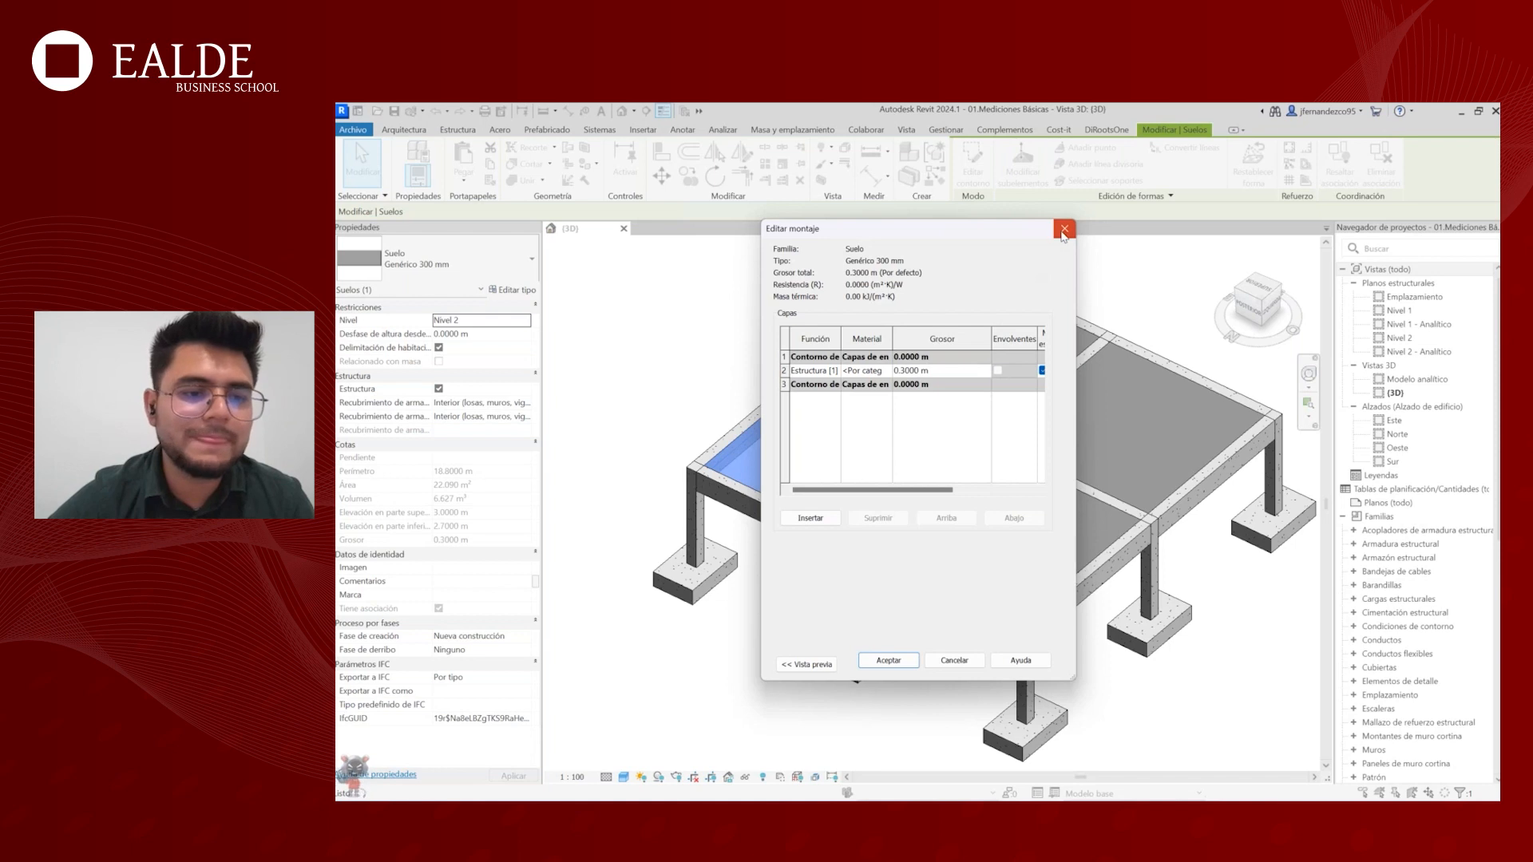
{"action": "left_click", "coordinate": [1064, 231]}
{"action": "left_click", "coordinate": [1064, 232]}
- Select the footing under the far corner column of the front edge, review its properties again and clear the selection
{"action": "middle_click_drag", "start_coordinate": [856, 434], "coordinate": [889, 353]}
{"action": "scroll", "coordinate": [751, 454], "scroll_direction": "up", "scroll_amount": 3}
{"action": "left_click", "coordinate": [751, 453]}
{"action": "left_click", "coordinate": [739, 511]}
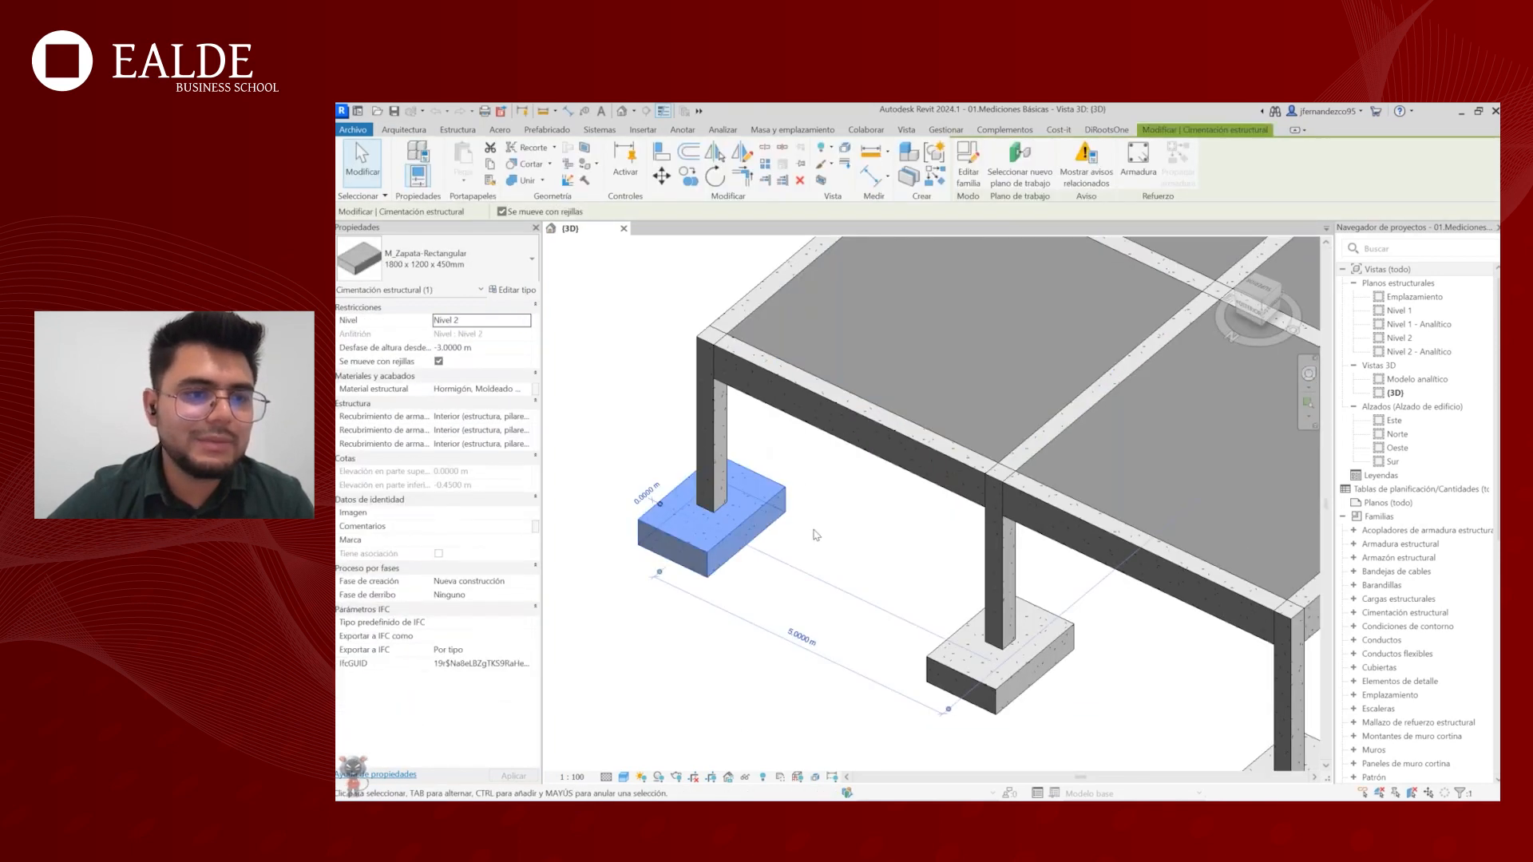
{"action": "middle_click_drag", "start_coordinate": [815, 534], "coordinate": [844, 508]}
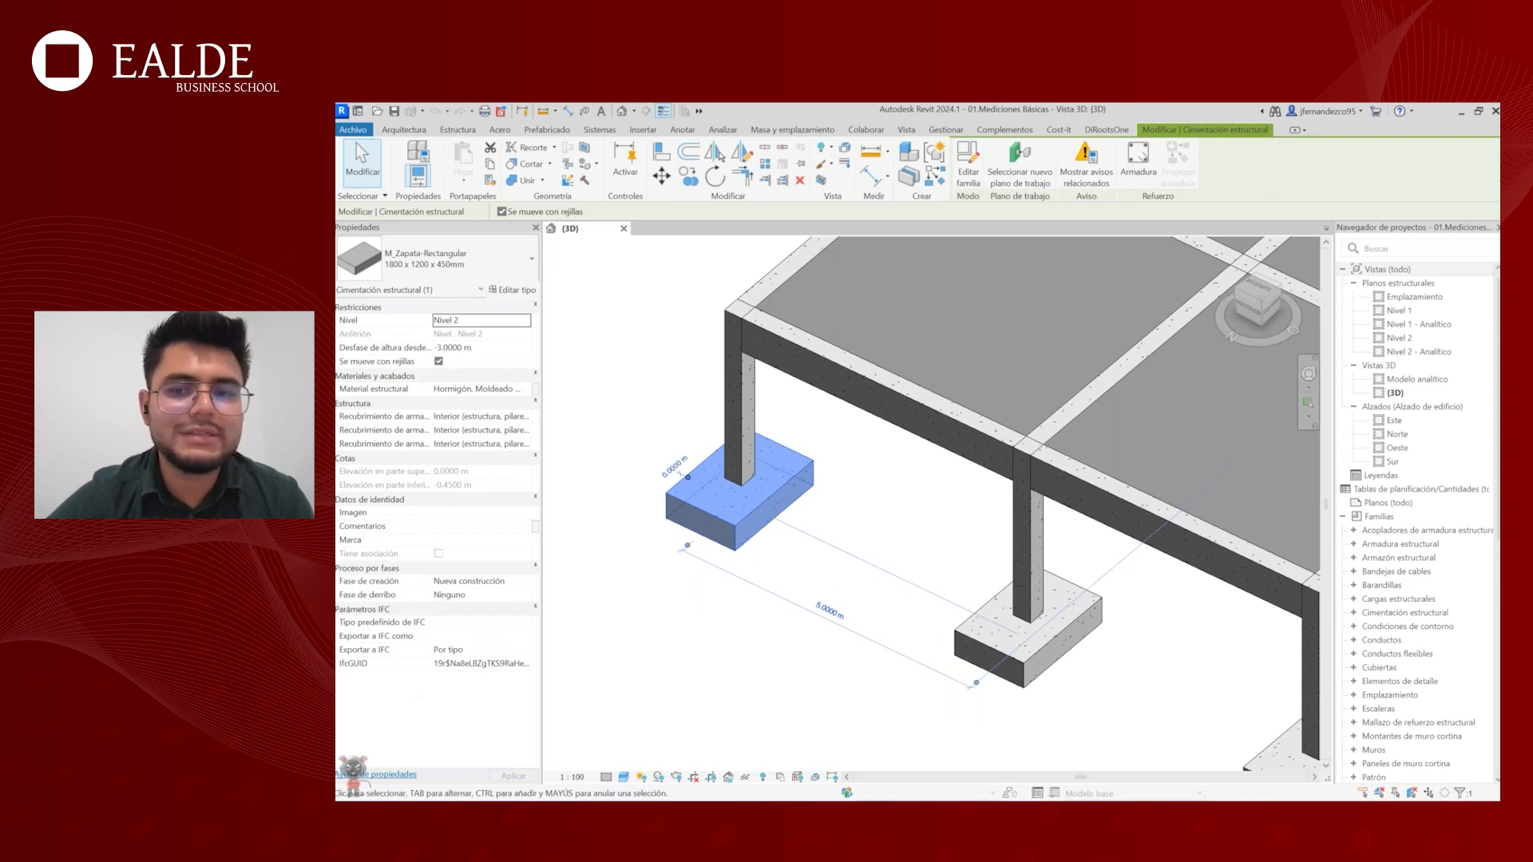
{"action": "scroll", "coordinate": [834, 575], "scroll_direction": "down", "scroll_amount": 3}
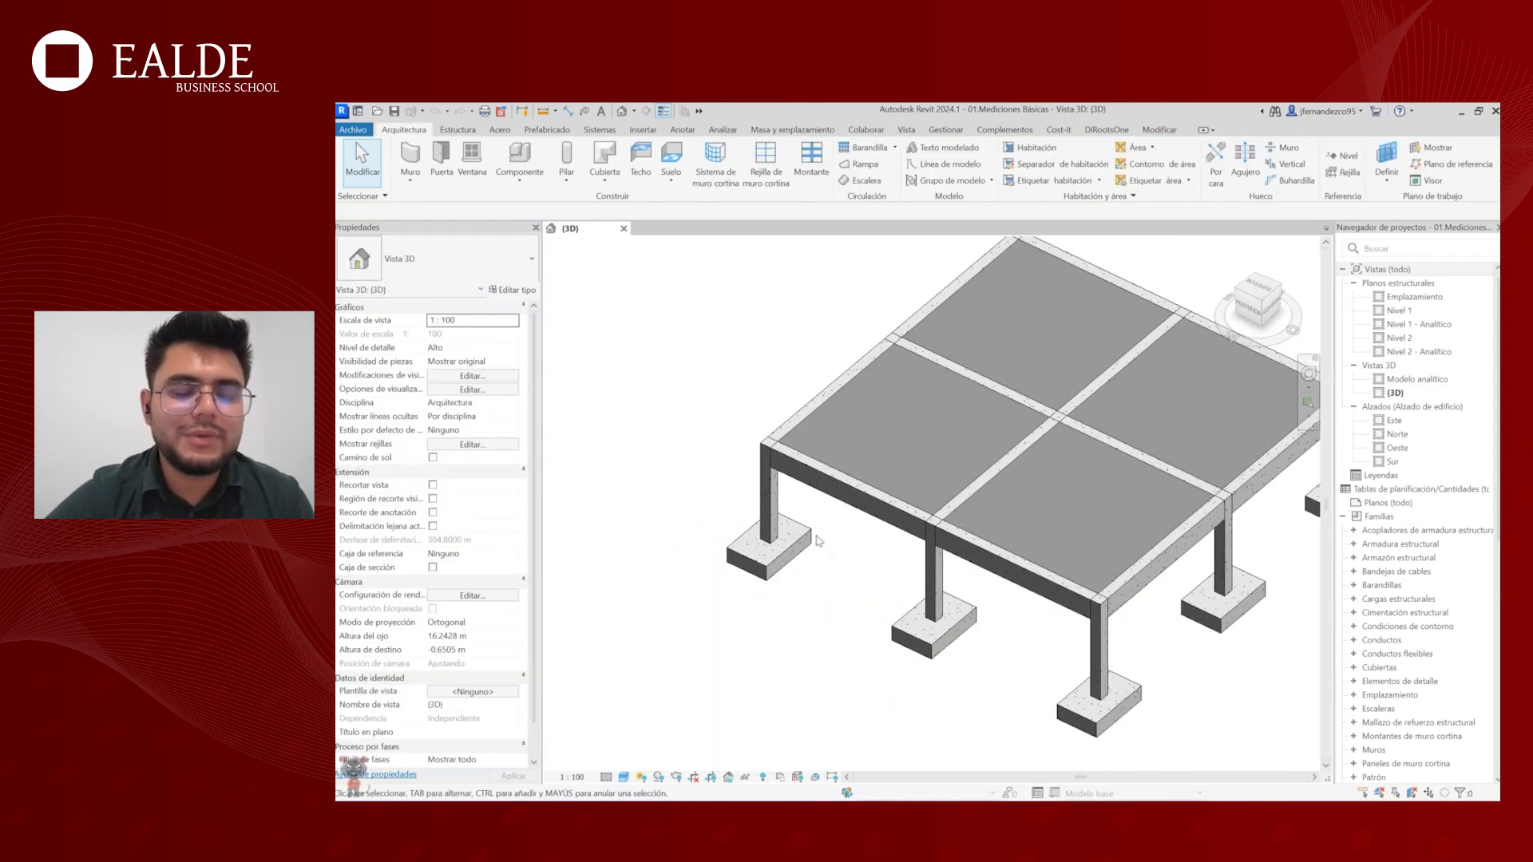
{"action": "middle_click_drag", "start_coordinate": [848, 563], "coordinate": [815, 562]}
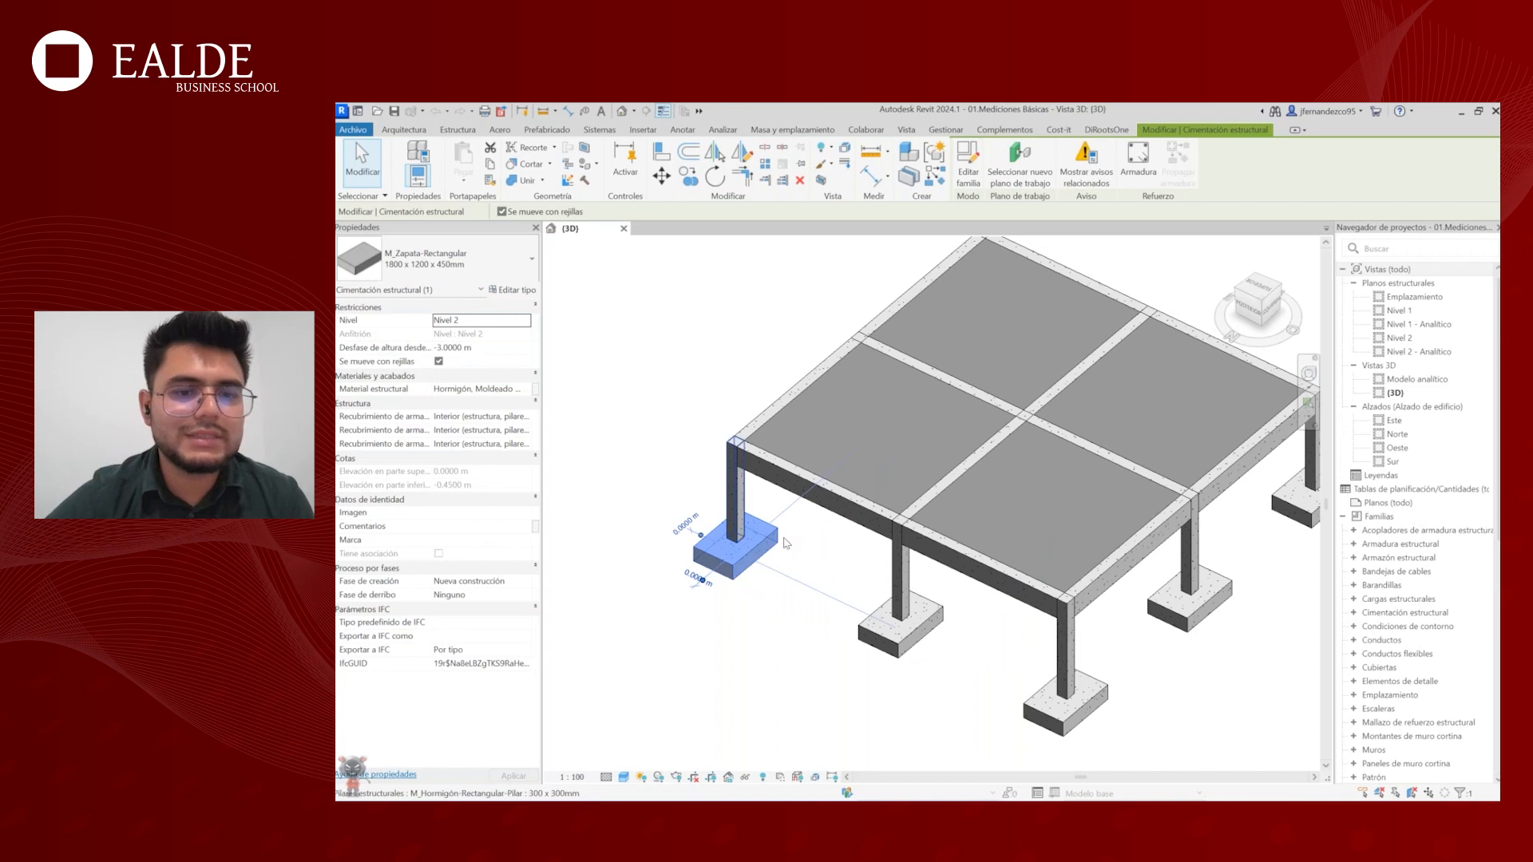
{"action": "key", "text": "Escape"}
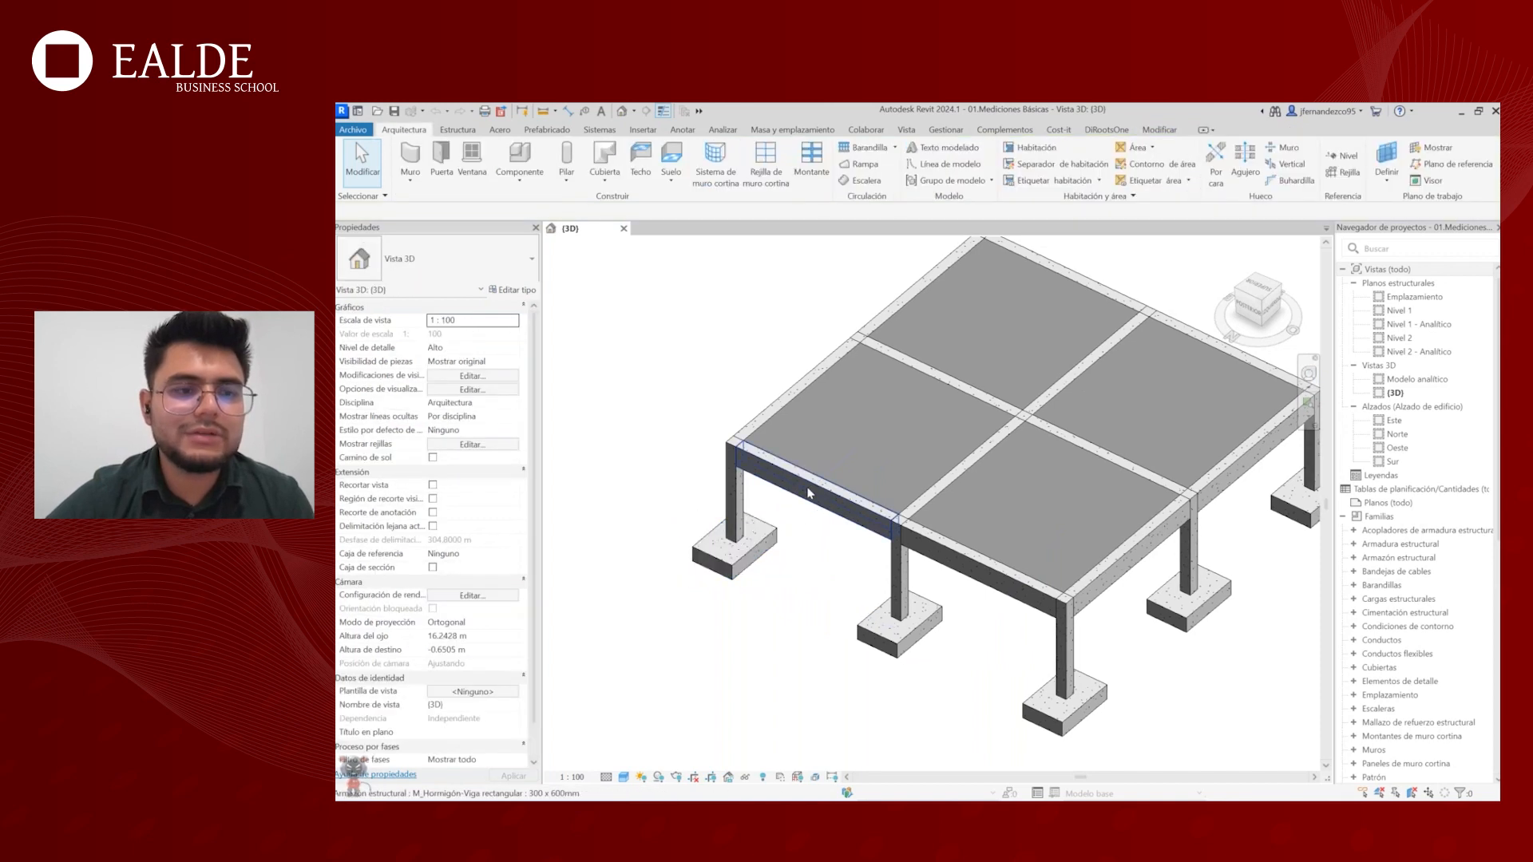
- Check the front-edge beam, select the floor panel behind it and review the floor's dimension properties
{"action": "left_click", "coordinate": [840, 516]}
{"action": "middle_click_drag", "start_coordinate": [832, 394], "coordinate": [763, 465]}
{"action": "key", "text": "Escape"}
{"action": "left_click", "coordinate": [793, 409]}
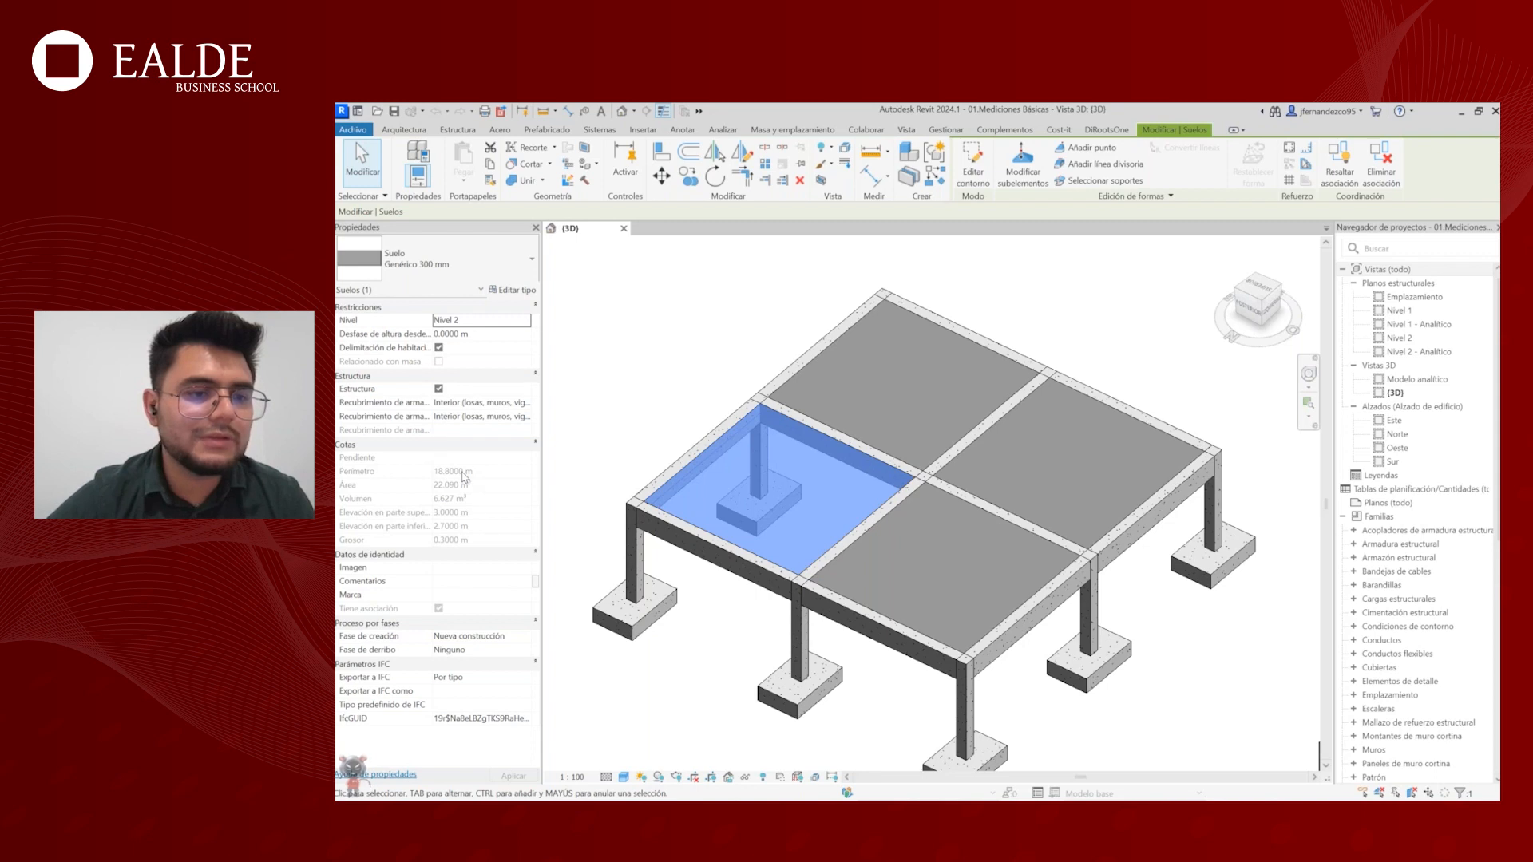
{"action": "scroll", "coordinate": [614, 543], "scroll_direction": "up", "scroll_amount": 3}
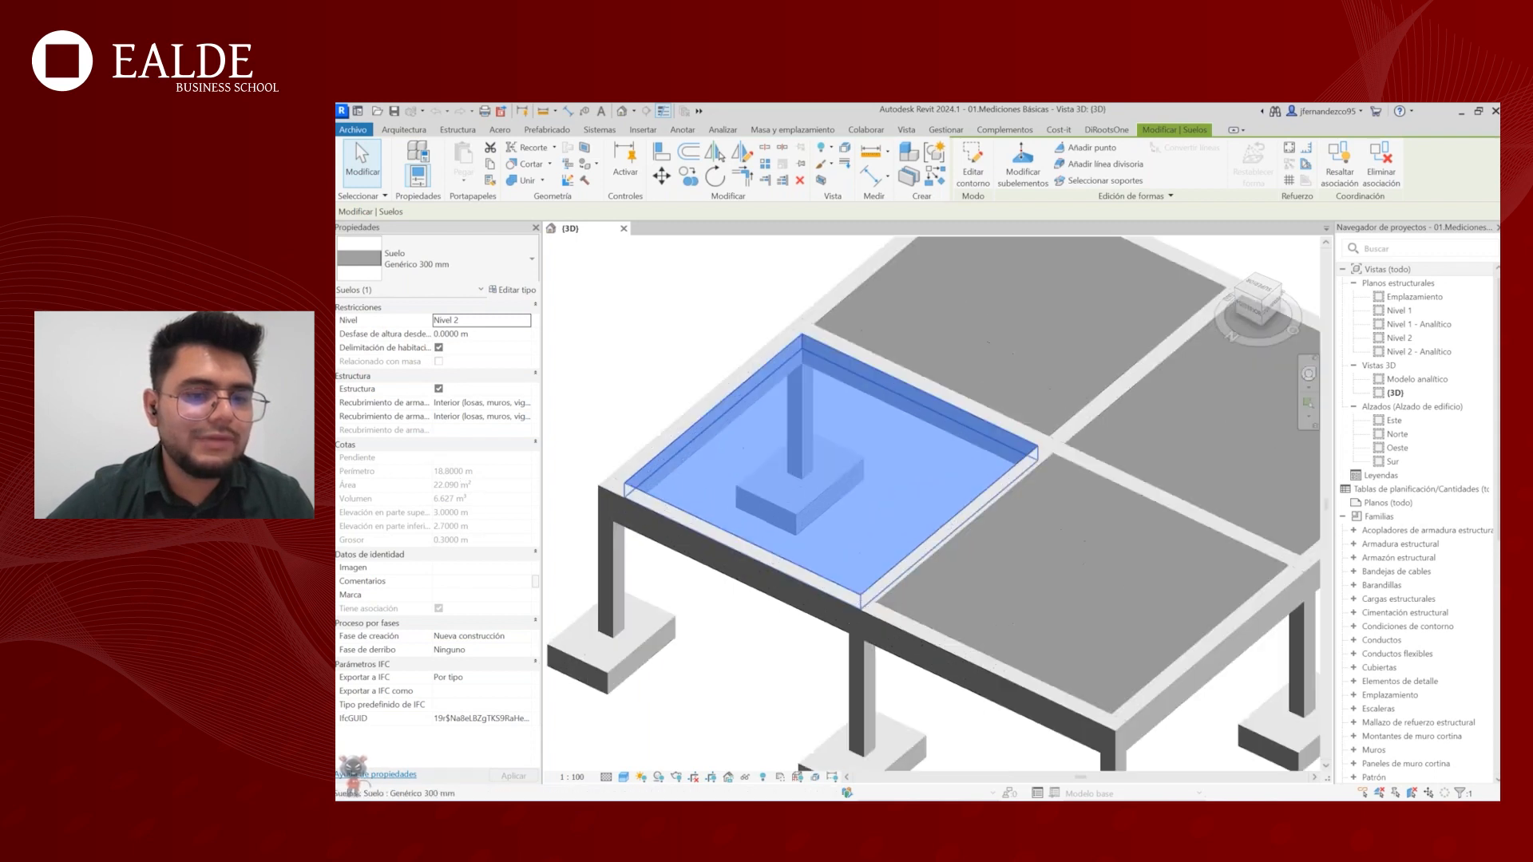
- Select the front-edge beam again and review its properties in contrast to the adjoining floor panel
{"action": "key", "text": "Escape"}
{"action": "left_click", "coordinate": [718, 537]}
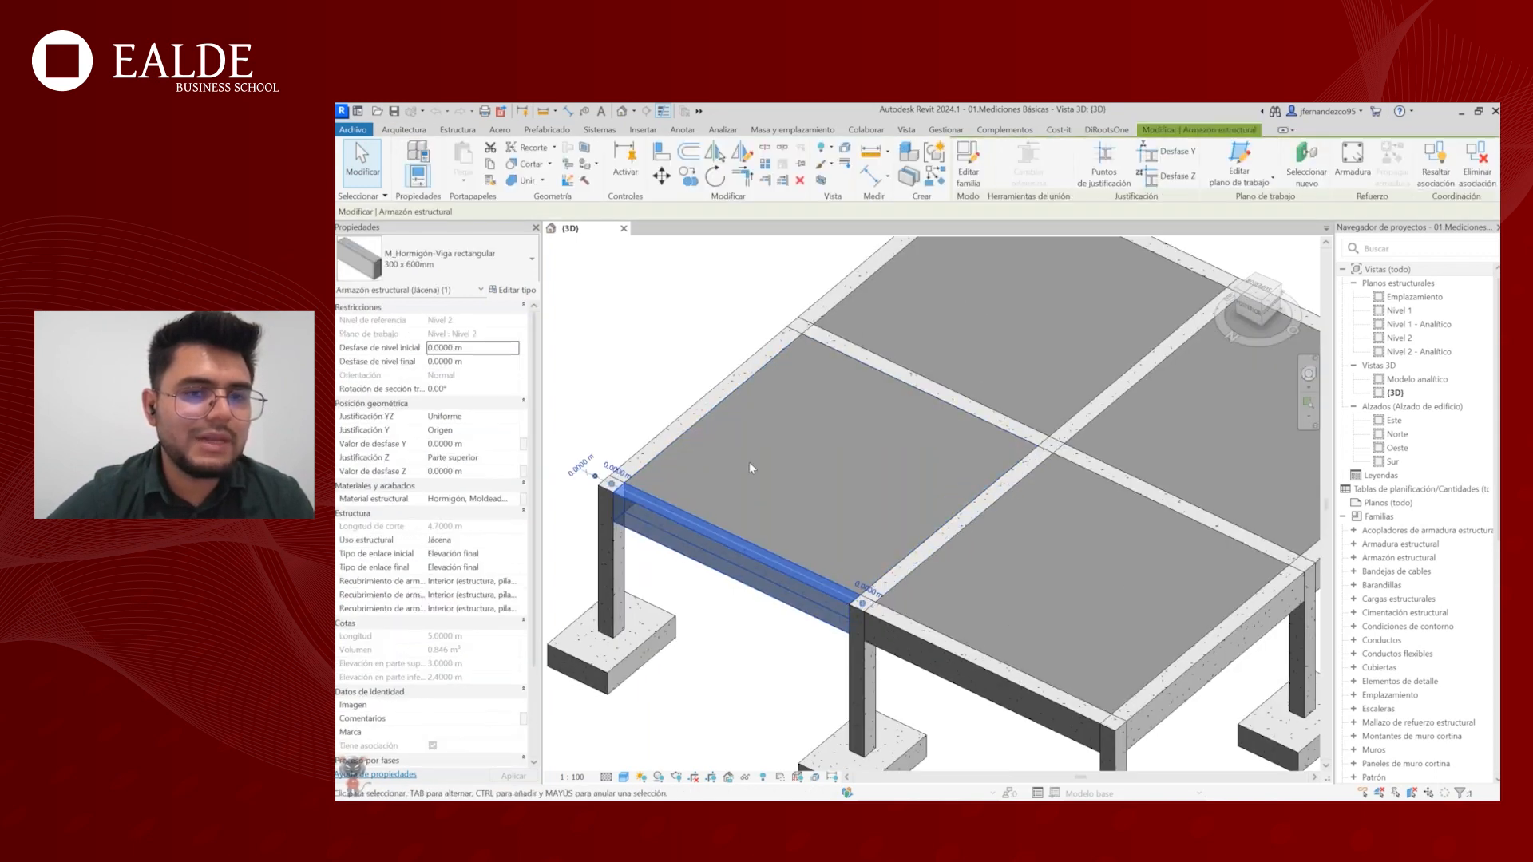
{"action": "scroll", "coordinate": [945, 452], "scroll_direction": "down", "scroll_amount": 1}
{"action": "middle_click_drag", "start_coordinate": [903, 464], "coordinate": [845, 468]}
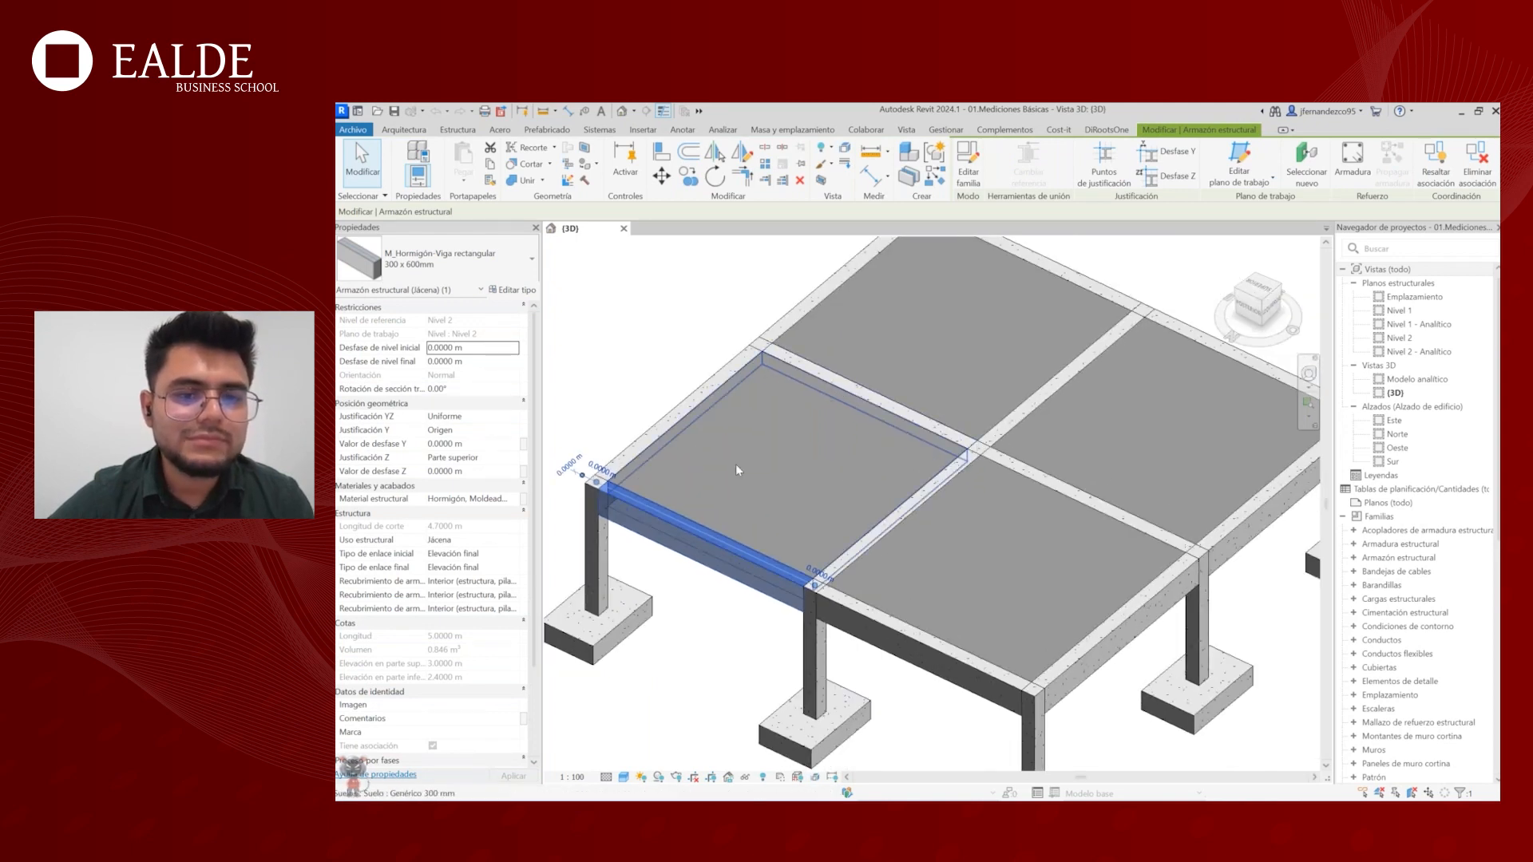
{"action": "key", "text": "Escape"}
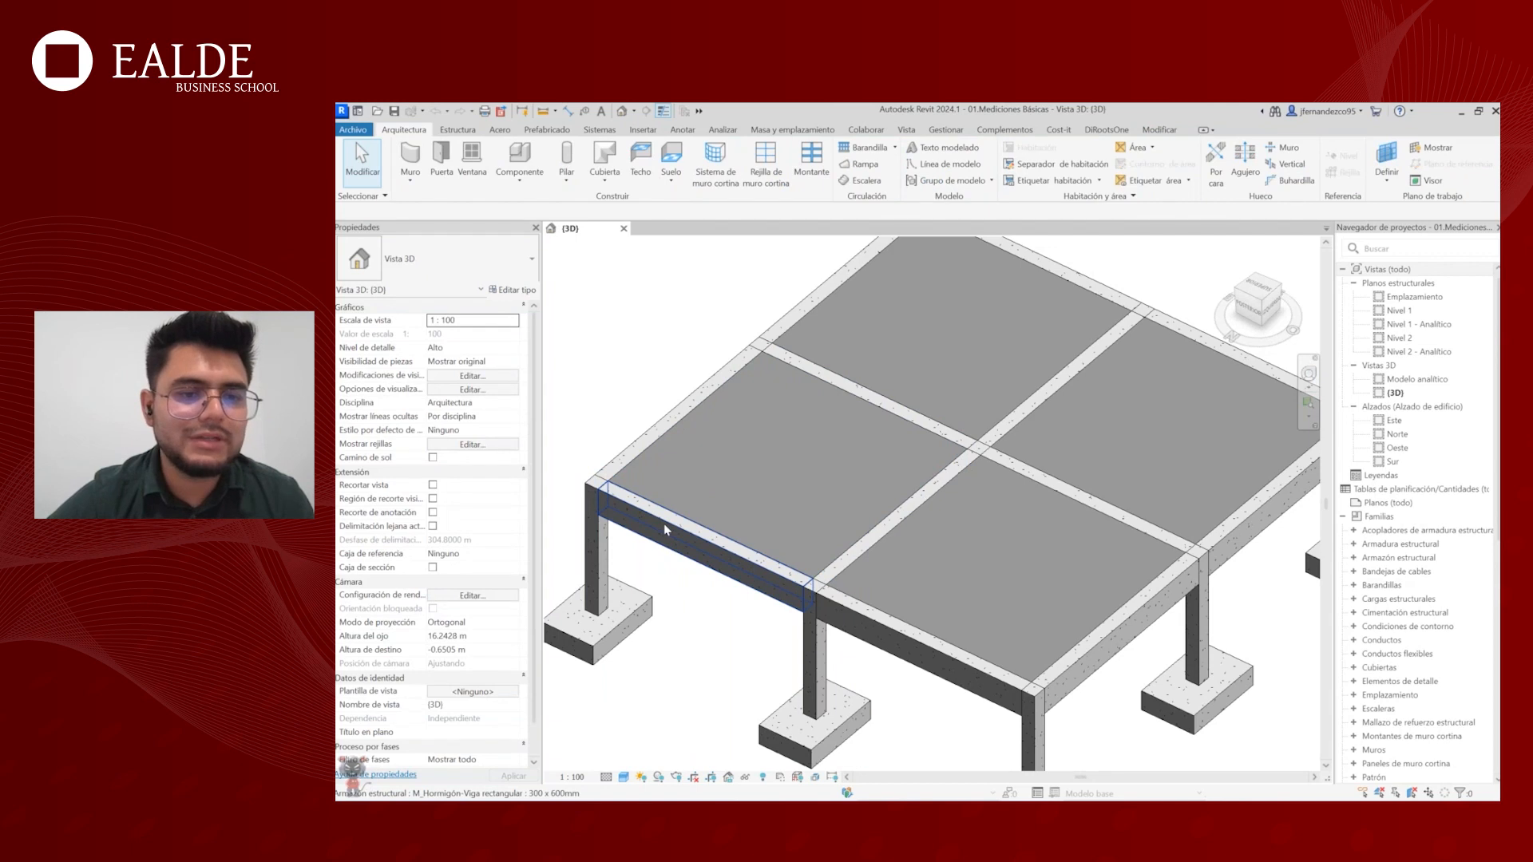
{"action": "left_click", "coordinate": [663, 524]}
{"action": "middle_click_drag", "start_coordinate": [744, 455], "coordinate": [754, 457]}
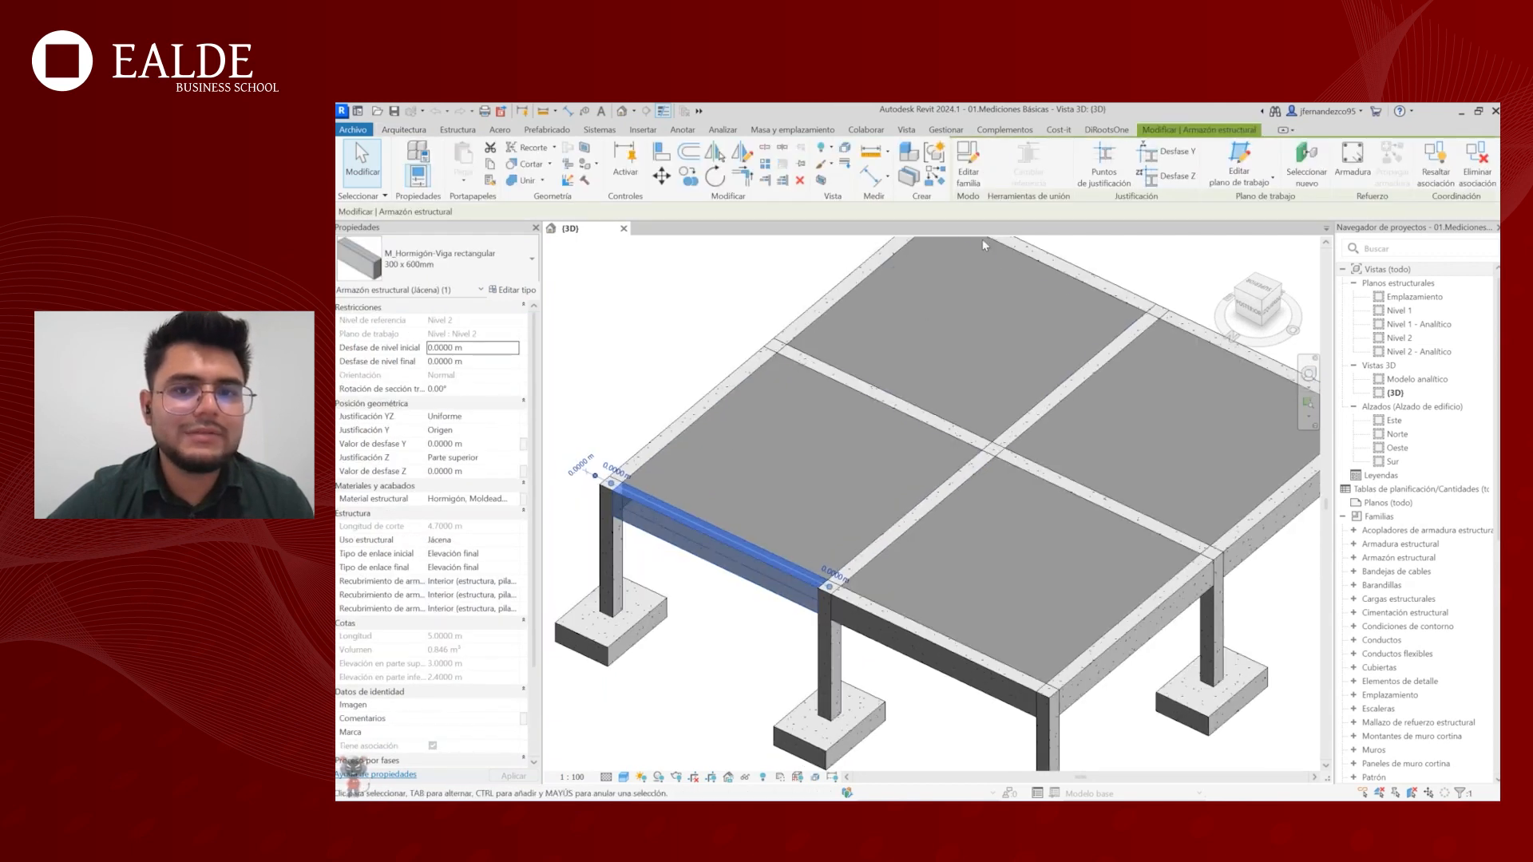
- Examine the family editing option available for the selected beam, and select the corner column supporting its outer end
{"action": "key", "text": "ctrl+2"}
{"action": "mouse_move", "coordinate": [941, 136]}
{"action": "left_mouse_down", "text": "ctrl"}
{"action": "mouse_move", "coordinate": [1007, 200]}
{"action": "mouse_move", "coordinate": [1067, 124]}
{"action": "left_mouse_up", "text": "ctrl"}
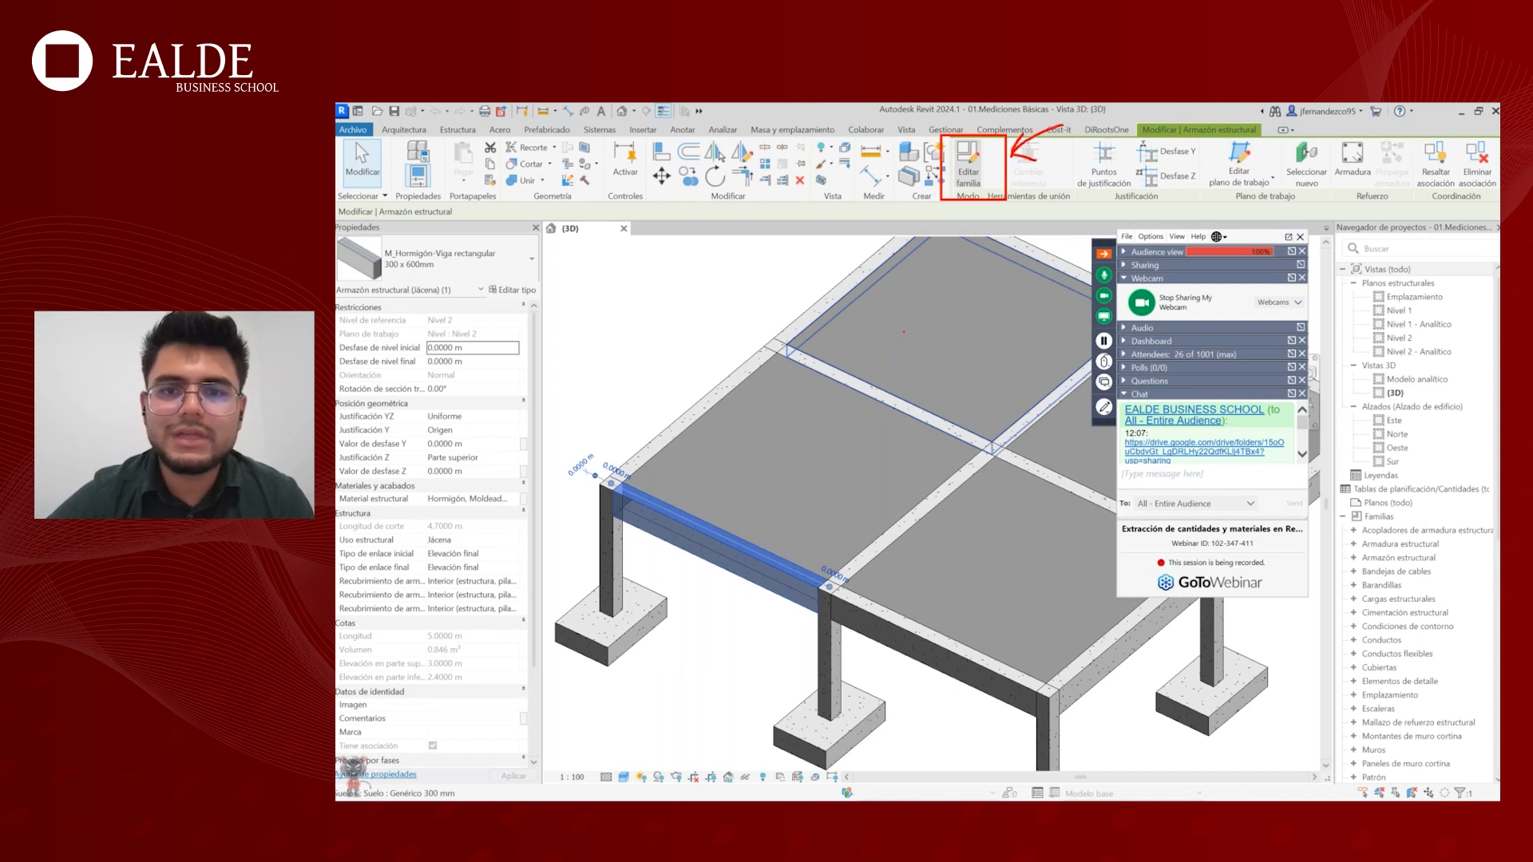
{"action": "key", "text": "ctrl+2"}
{"action": "left_click", "coordinate": [607, 551]}
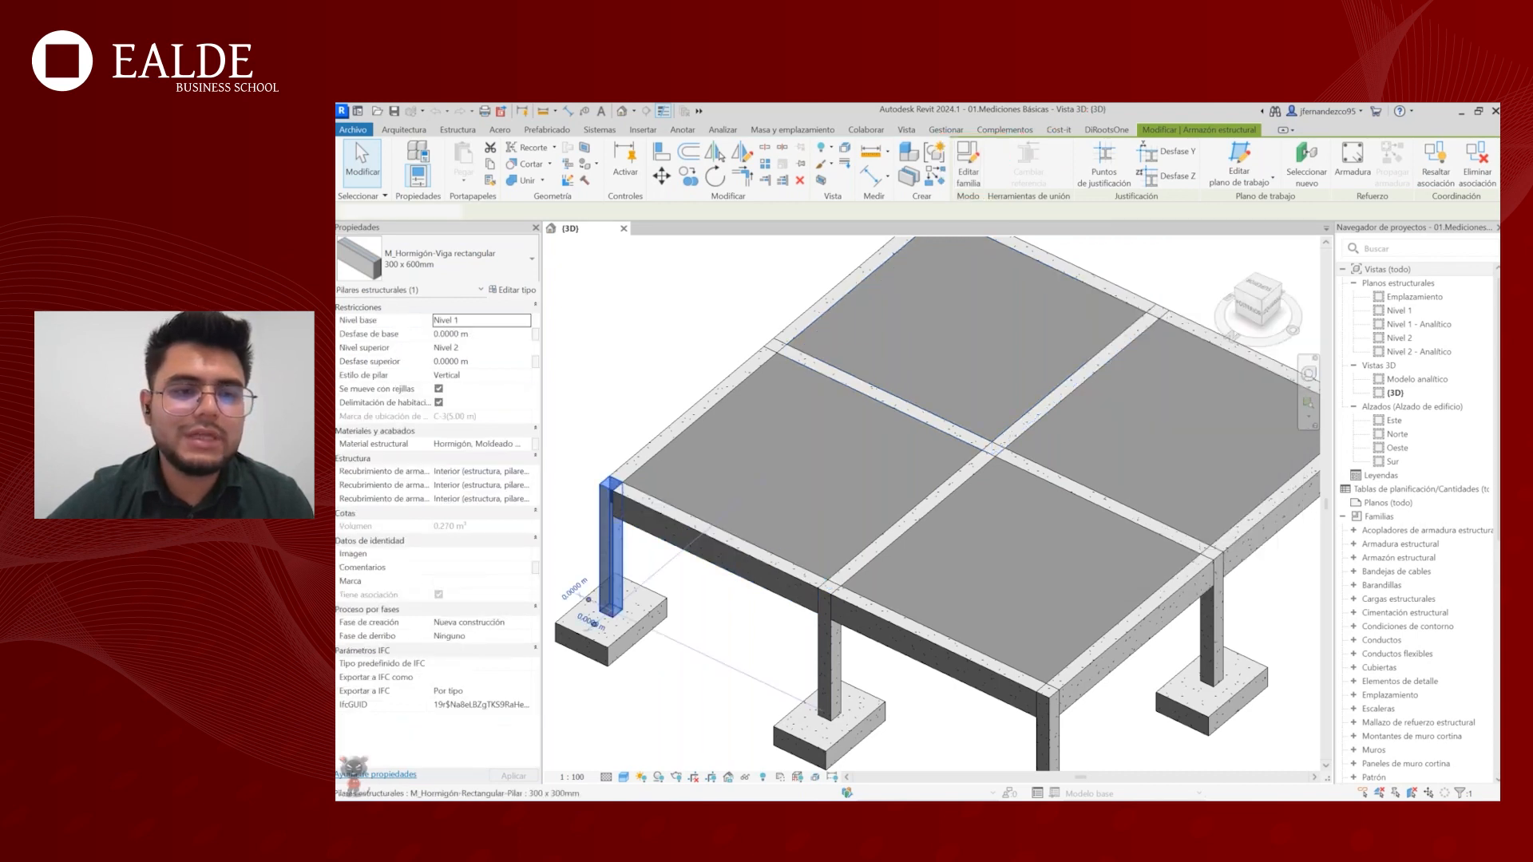
- Open the family of the corner column for editing and select its extrusion
{"action": "scroll", "coordinate": [671, 525], "scroll_direction": "up", "scroll_amount": 3}
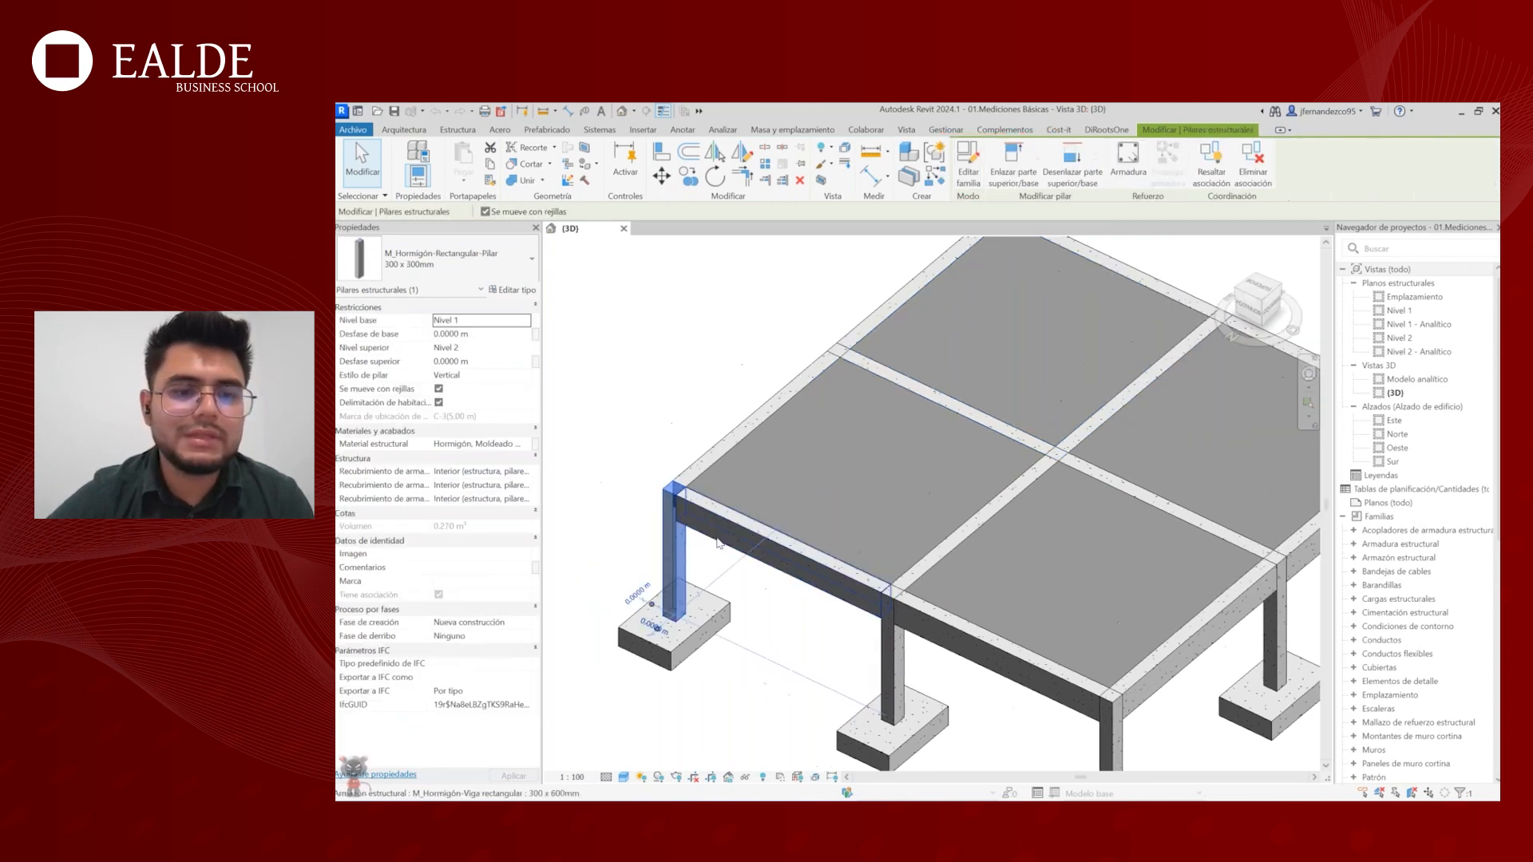
{"action": "left_click", "coordinate": [976, 168]}
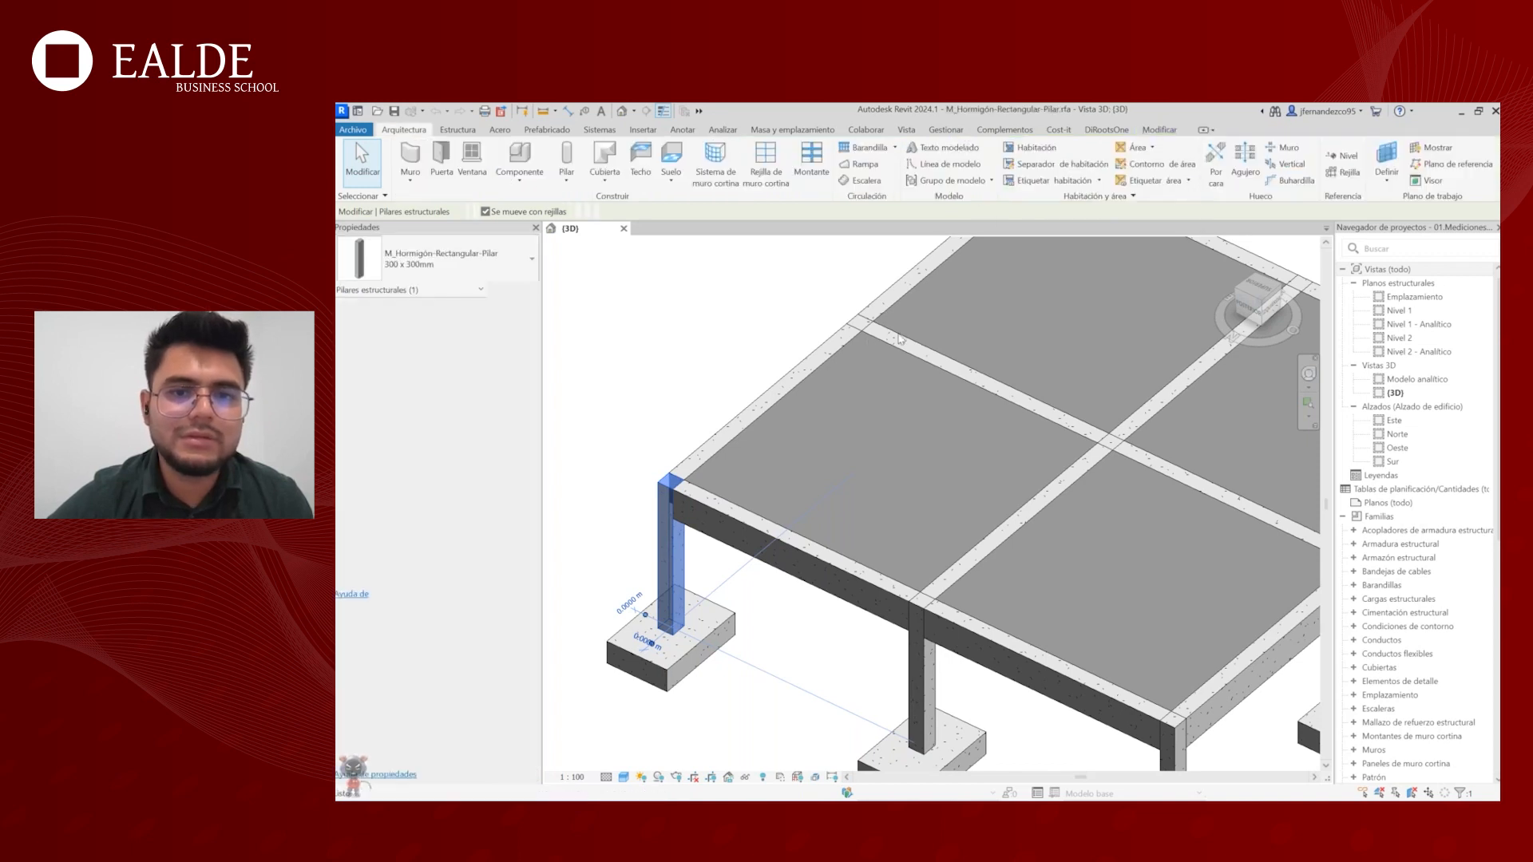
{"action": "scroll", "coordinate": [959, 337], "scroll_direction": "down", "scroll_amount": 2}
{"action": "middle_click_drag", "start_coordinate": [957, 334], "coordinate": [869, 350]}
{"action": "left_click", "coordinate": [849, 336]}
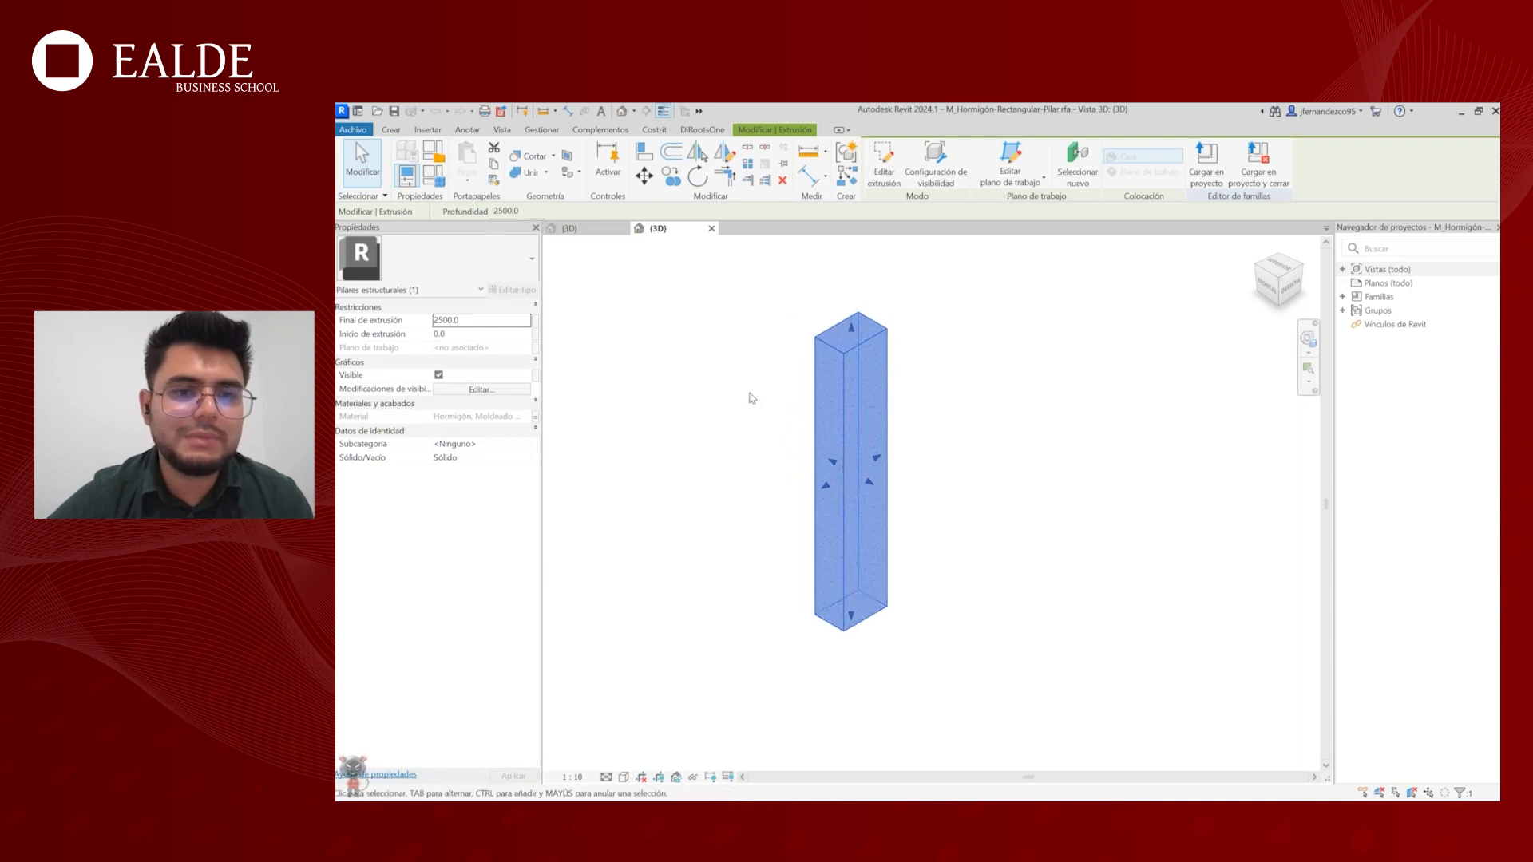
- Clear the extrusion selection and examine the column family, marking its 3D view and file name
{"action": "middle_click_drag", "start_coordinate": [750, 397], "coordinate": [705, 407]}
{"action": "scroll", "coordinate": [736, 449], "scroll_direction": "up", "scroll_amount": 1}
{"action": "scroll", "coordinate": [736, 450], "scroll_direction": "up", "scroll_amount": 1}
{"action": "left_click", "coordinate": [732, 431]}
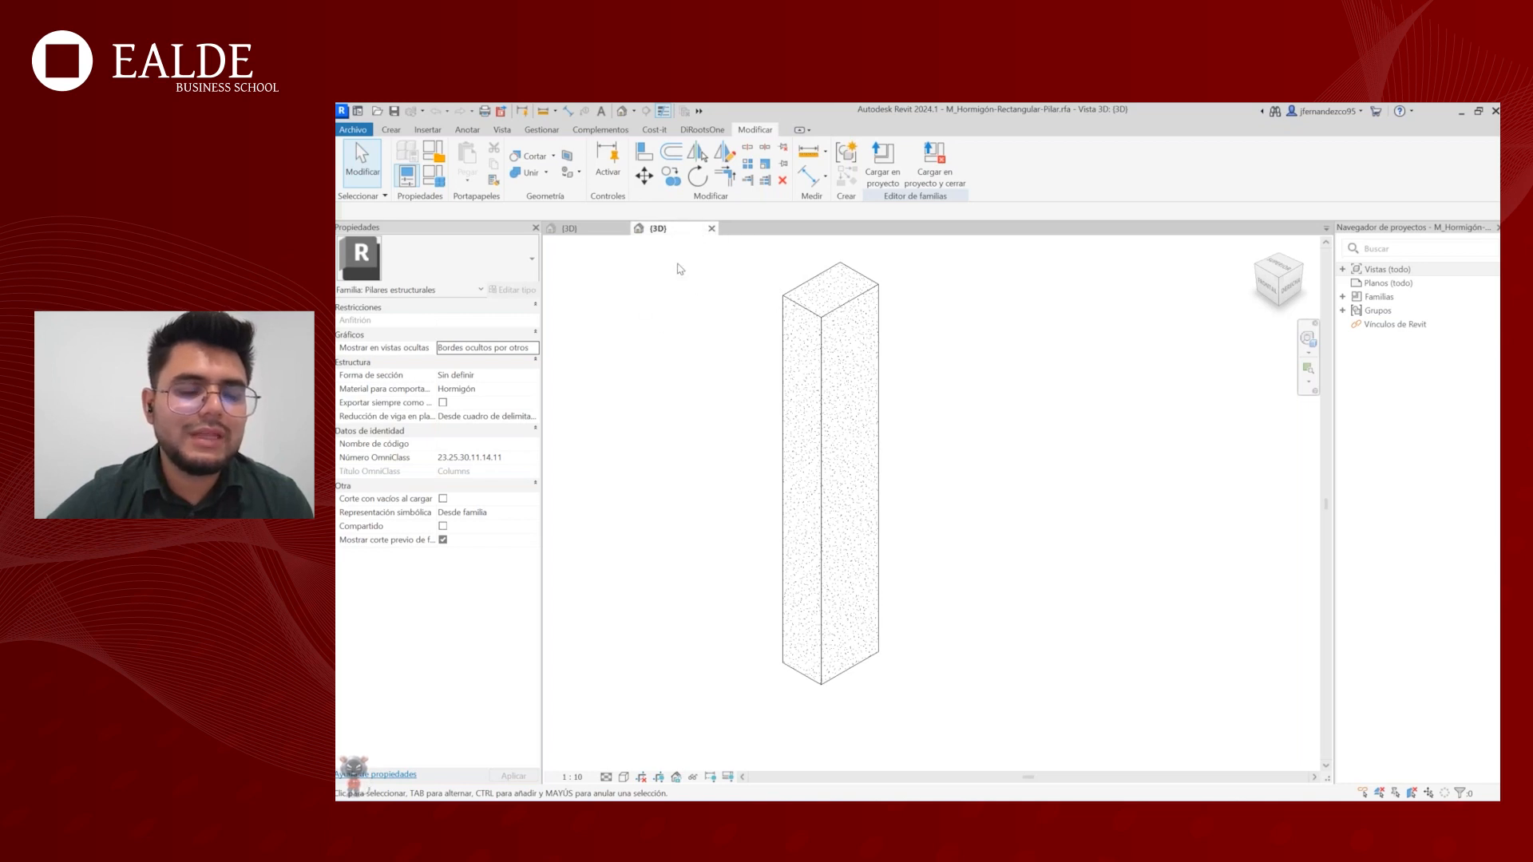
{"action": "key", "text": "ctrl+2"}
{"action": "left_click_drag", "start_coordinate": [627, 214], "coordinate": [726, 250], "text": "ctrl"}
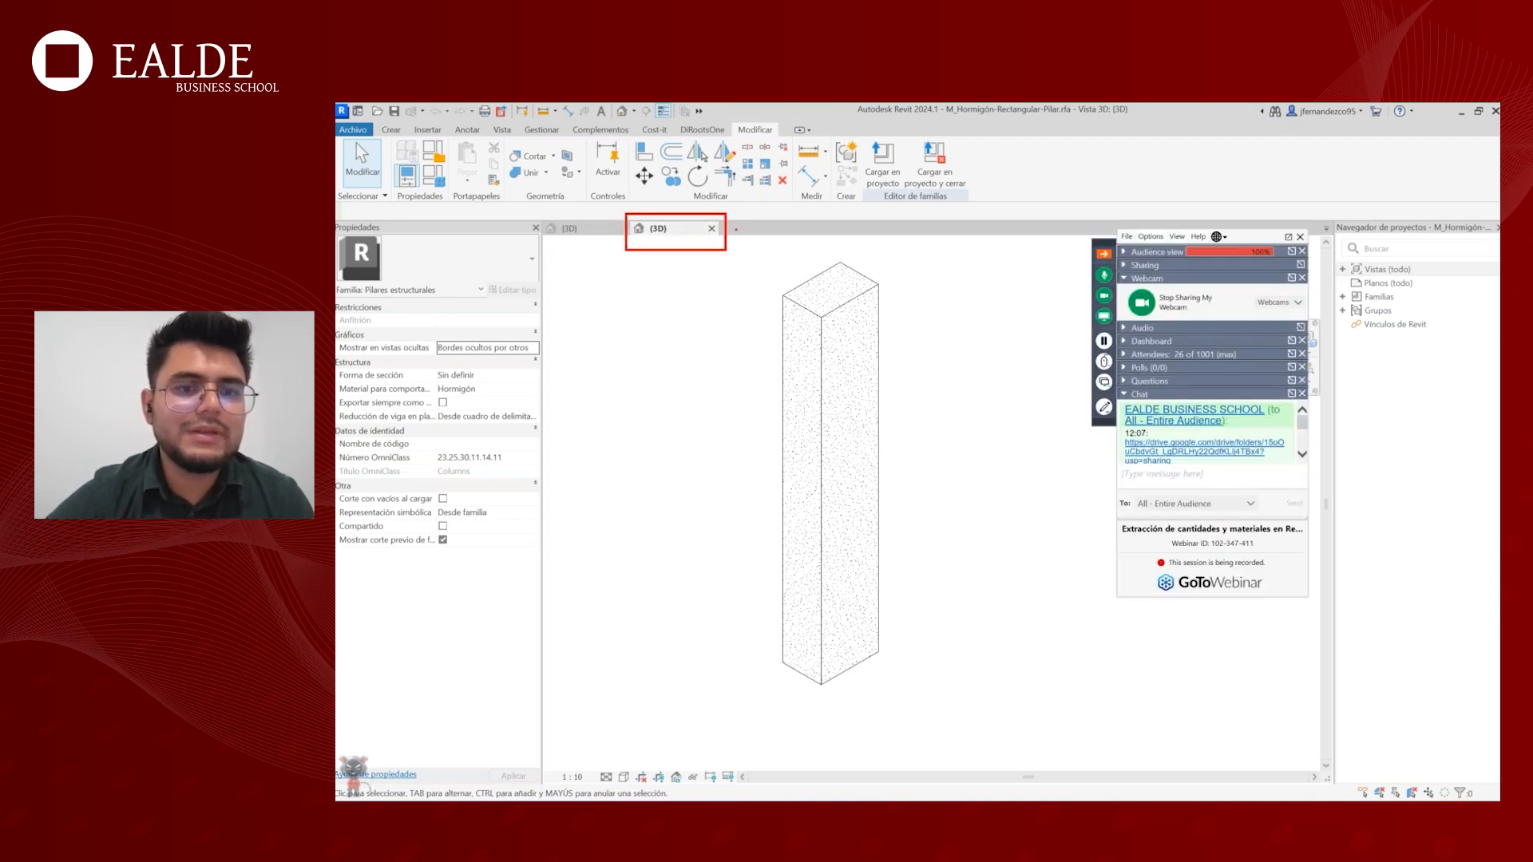
{"action": "mouse_move", "coordinate": [852, 101]}
{"action": "left_mouse_down", "text": "ctrl"}
{"action": "mouse_move", "coordinate": [1100, 123]}
{"action": "mouse_move", "coordinate": [1092, 171]}
{"action": "left_mouse_up", "text": "ctrl"}
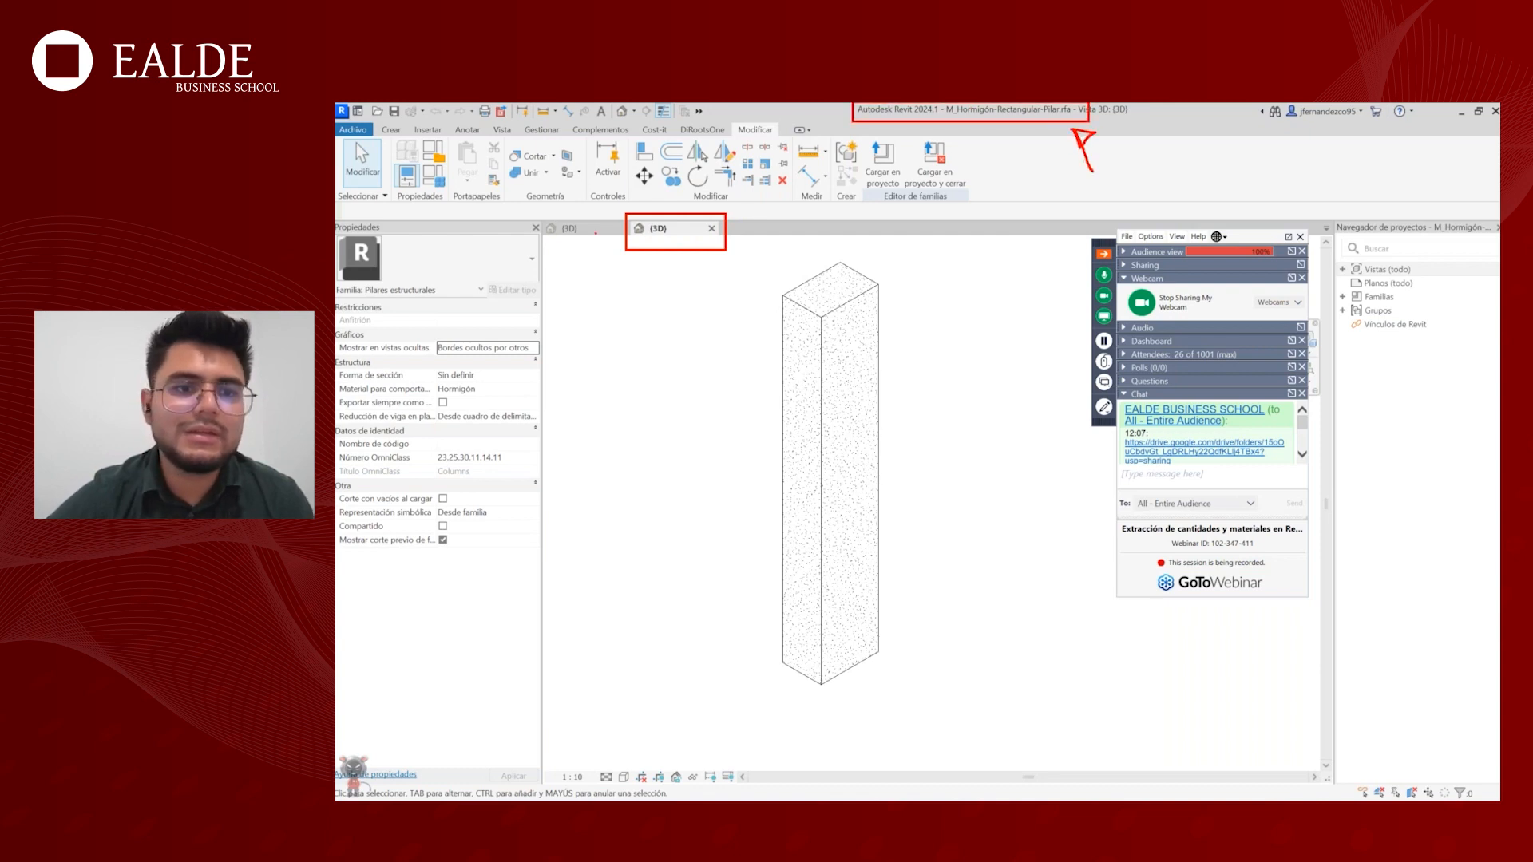
{"action": "key", "text": "Escape"}
- Return to the project's 3D view and close the column family
{"action": "left_click", "coordinate": [593, 230]}
{"action": "scroll", "coordinate": [853, 359], "scroll_direction": "down", "scroll_amount": 2}
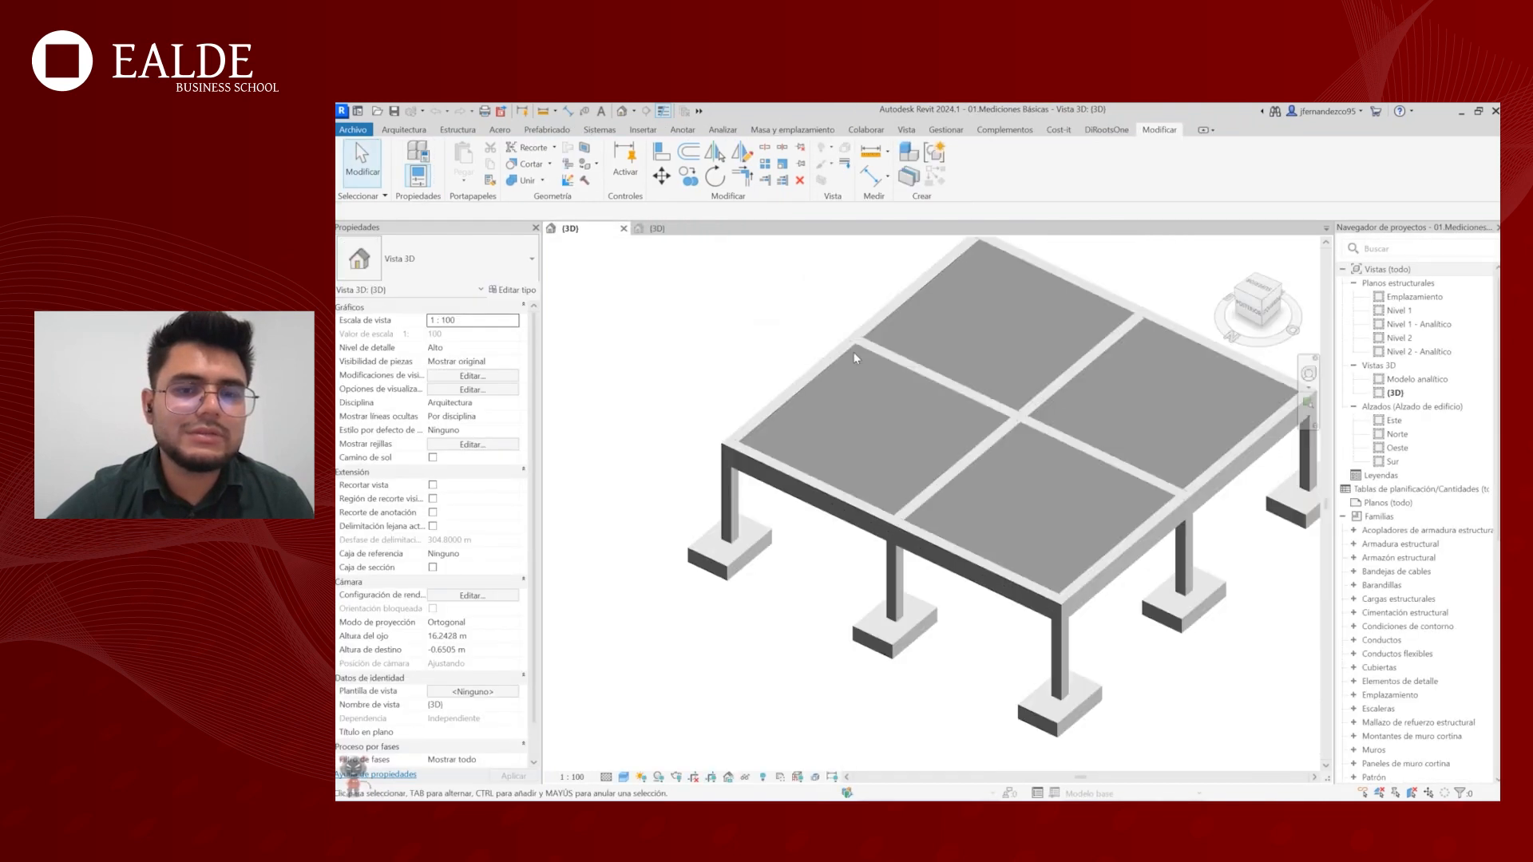
{"action": "scroll", "coordinate": [764, 378], "scroll_direction": "down", "scroll_amount": 2}
{"action": "left_click", "coordinate": [711, 229]}
- Review the properties of the front-edge beam, and select the floor panel behind it to compare
{"action": "left_click", "coordinate": [950, 468]}
{"action": "middle_click_drag", "start_coordinate": [861, 475], "coordinate": [774, 423]}
{"action": "scroll", "coordinate": [723, 462], "scroll_direction": "up", "scroll_amount": 3}
{"action": "left_click", "coordinate": [774, 421]}
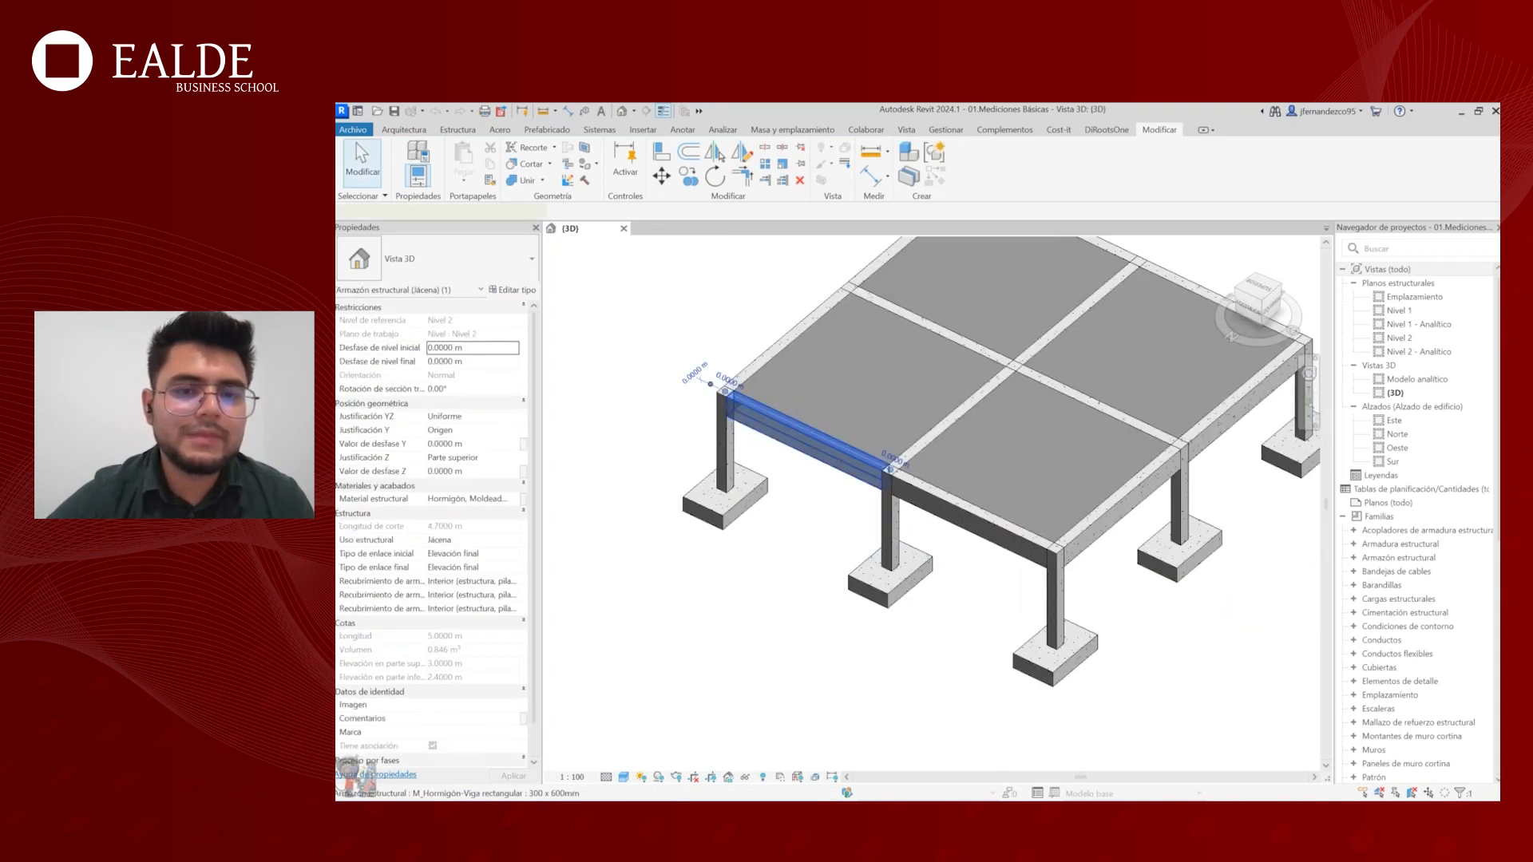
{"action": "key", "text": "Escape"}
{"action": "left_click", "coordinate": [846, 310]}
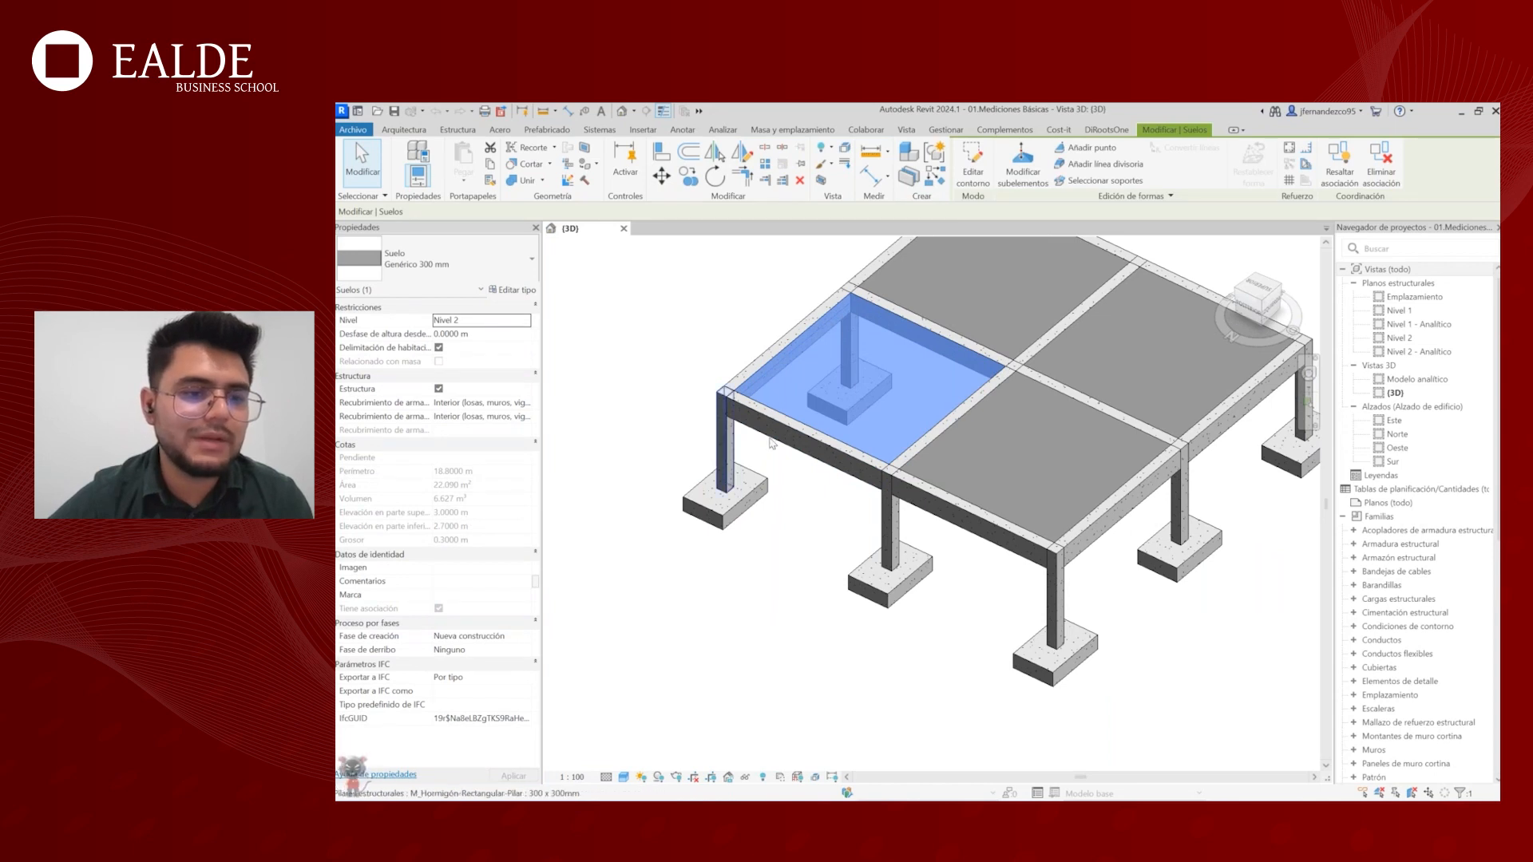
- Check the corner column's volume property and review the dimension properties of the adjoining front-edge beam
{"action": "middle_click_drag", "start_coordinate": [788, 432], "coordinate": [774, 430]}
{"action": "left_click", "coordinate": [710, 435]}
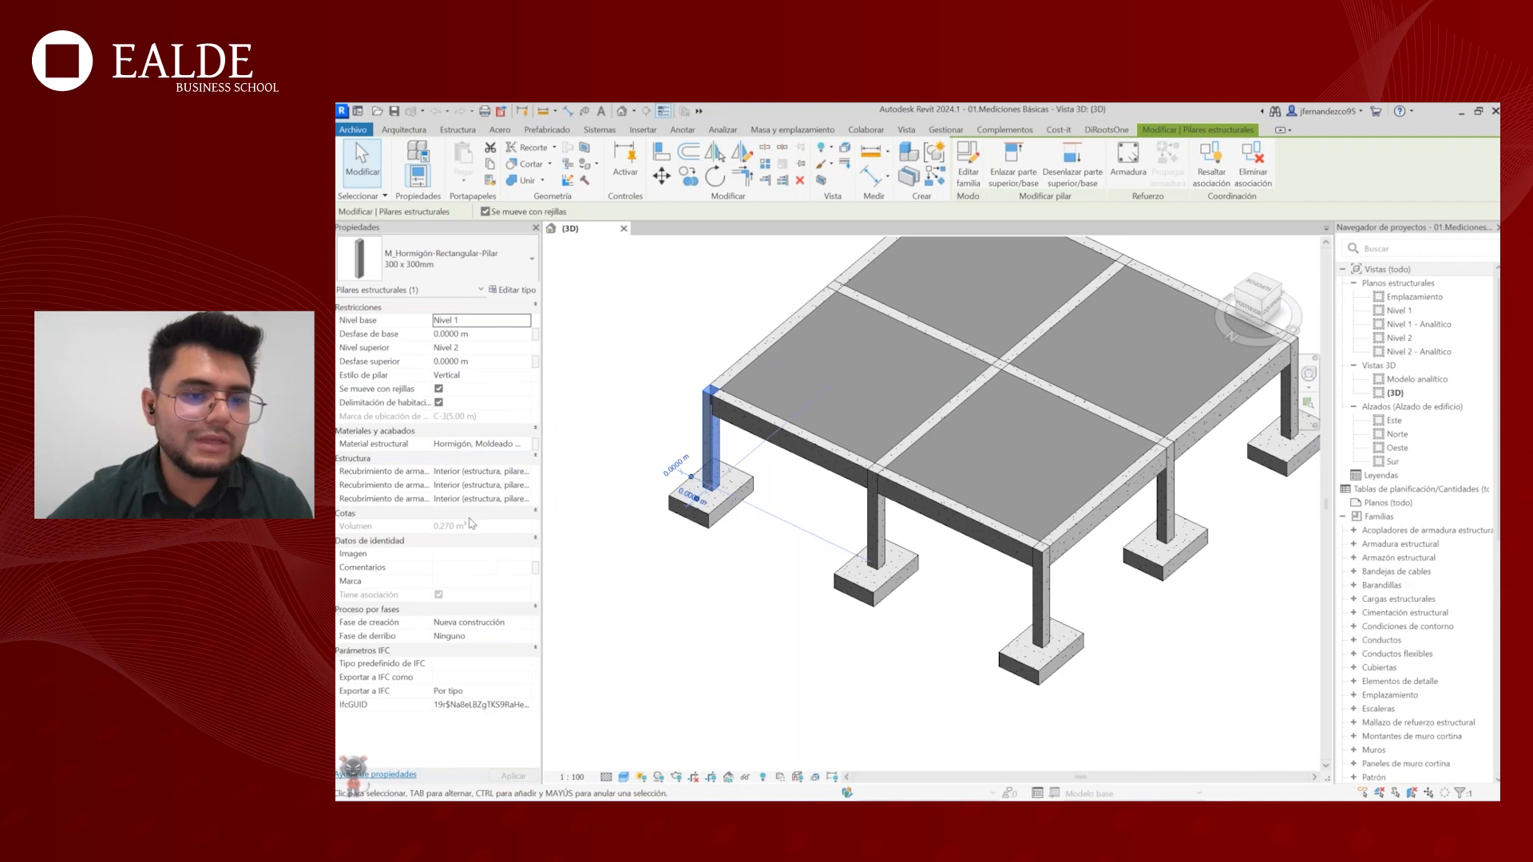
{"action": "left_click", "coordinate": [738, 424]}
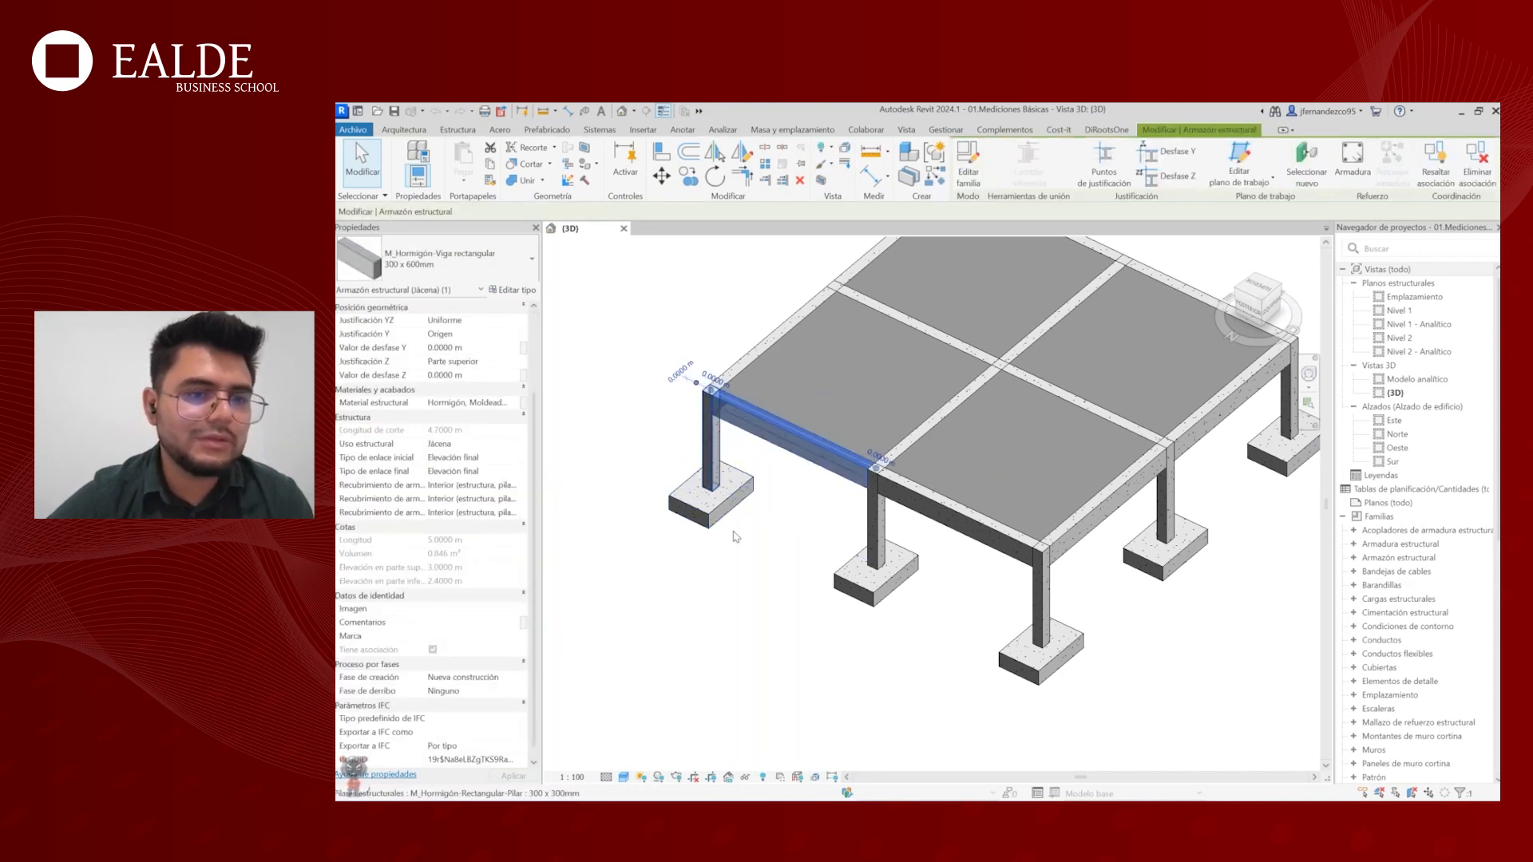
- Select the footing under the corner column, review its properties and clear the selection
{"action": "left_click", "coordinate": [629, 450]}
{"action": "middle_click_drag", "start_coordinate": [728, 497], "coordinate": [685, 508]}
{"action": "left_click", "coordinate": [685, 509]}
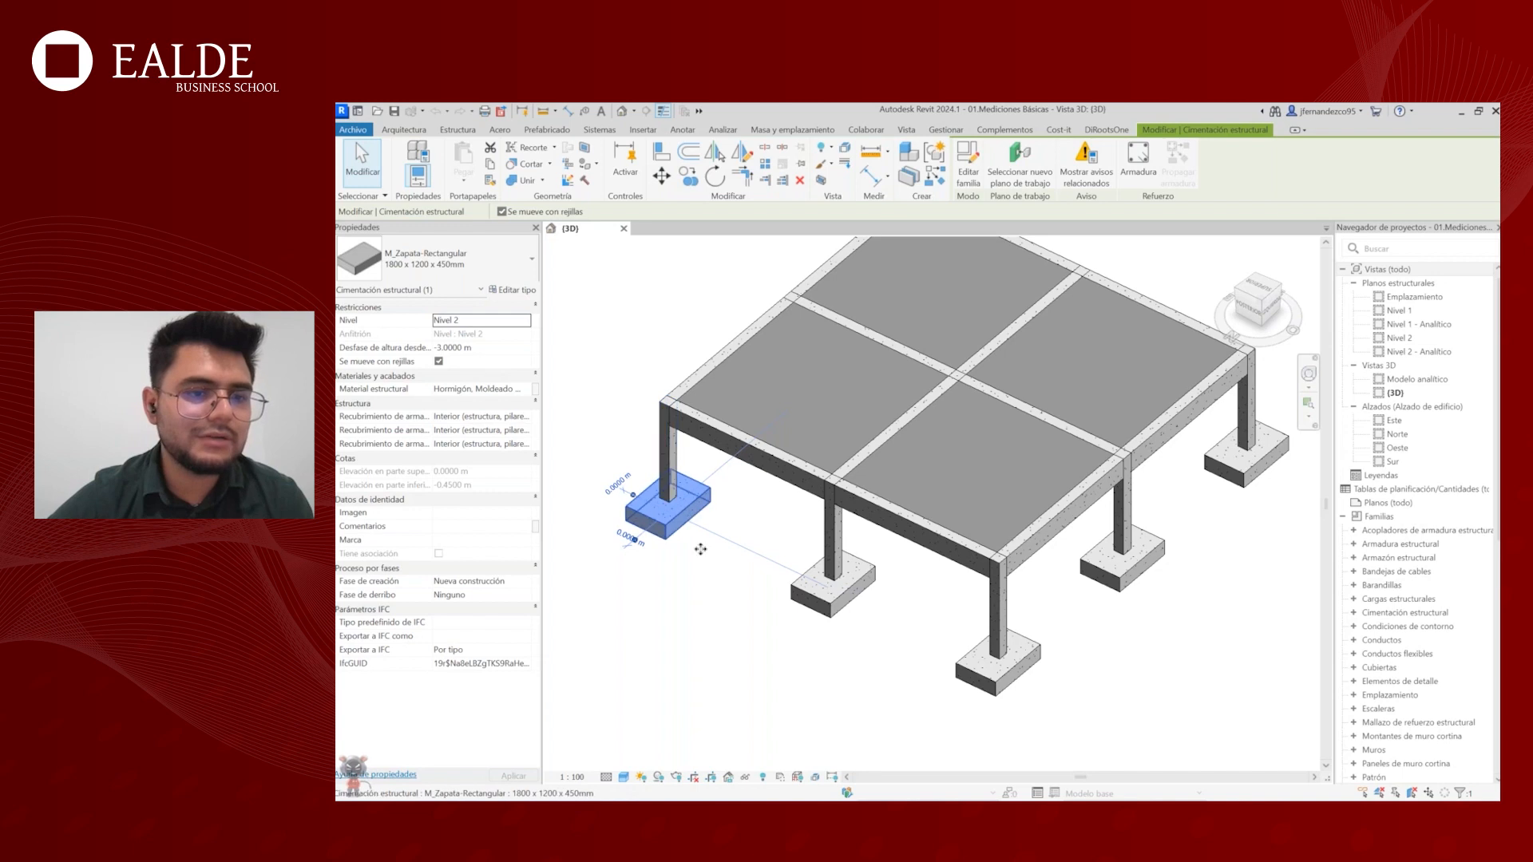
{"action": "key", "text": "Escape"}
- Examine the available schedule types and start a new Schedule/Quantities table (Tabla de planificación/Cantidades)
{"action": "scroll", "coordinate": [684, 558], "scroll_direction": "down", "scroll_amount": 3}
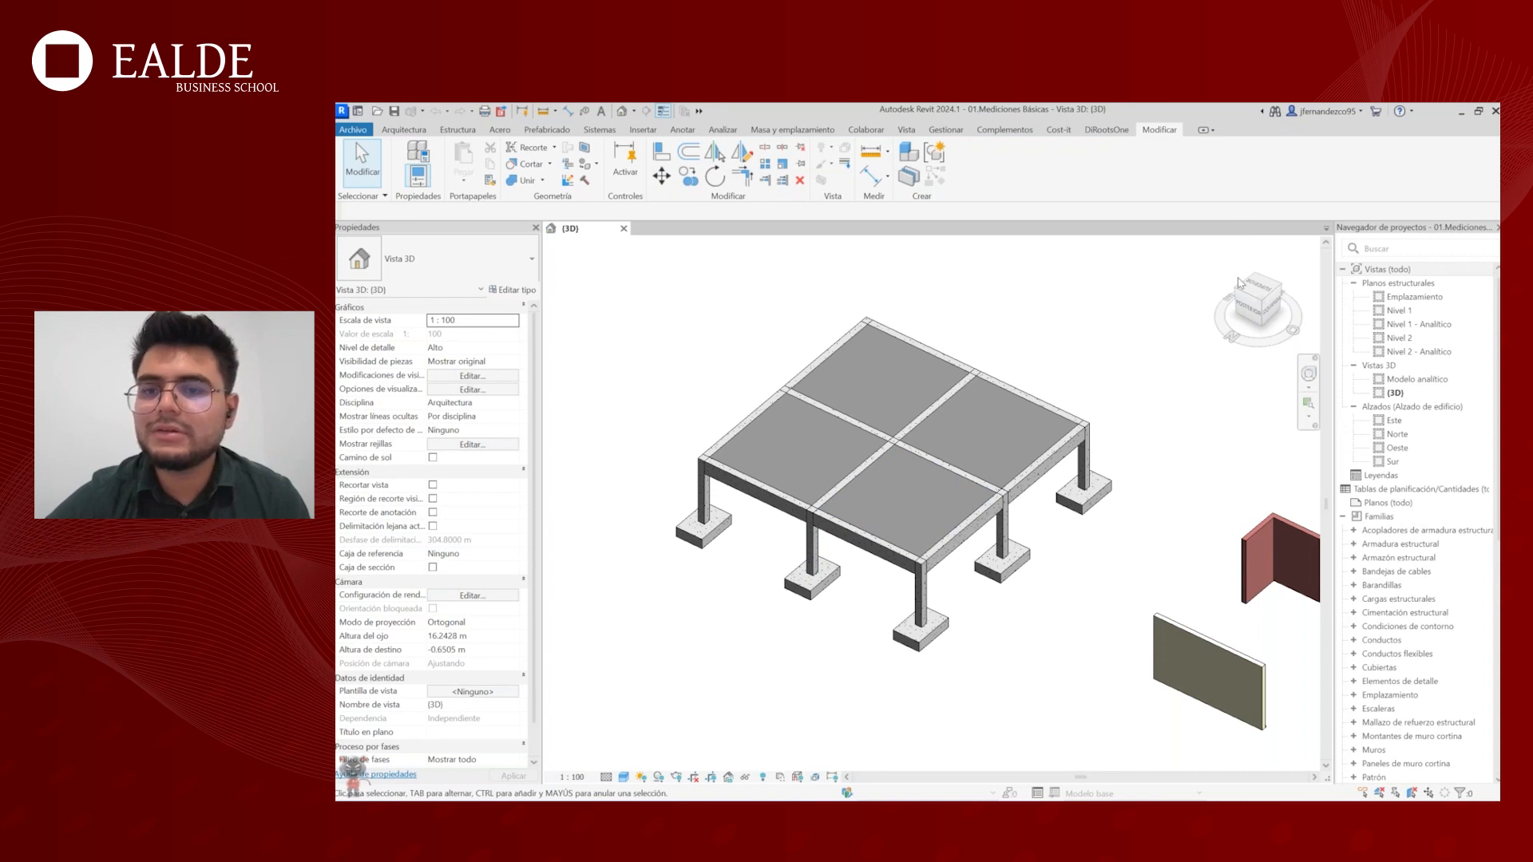
{"action": "scroll", "coordinate": [913, 433], "scroll_direction": "down", "scroll_amount": 3}
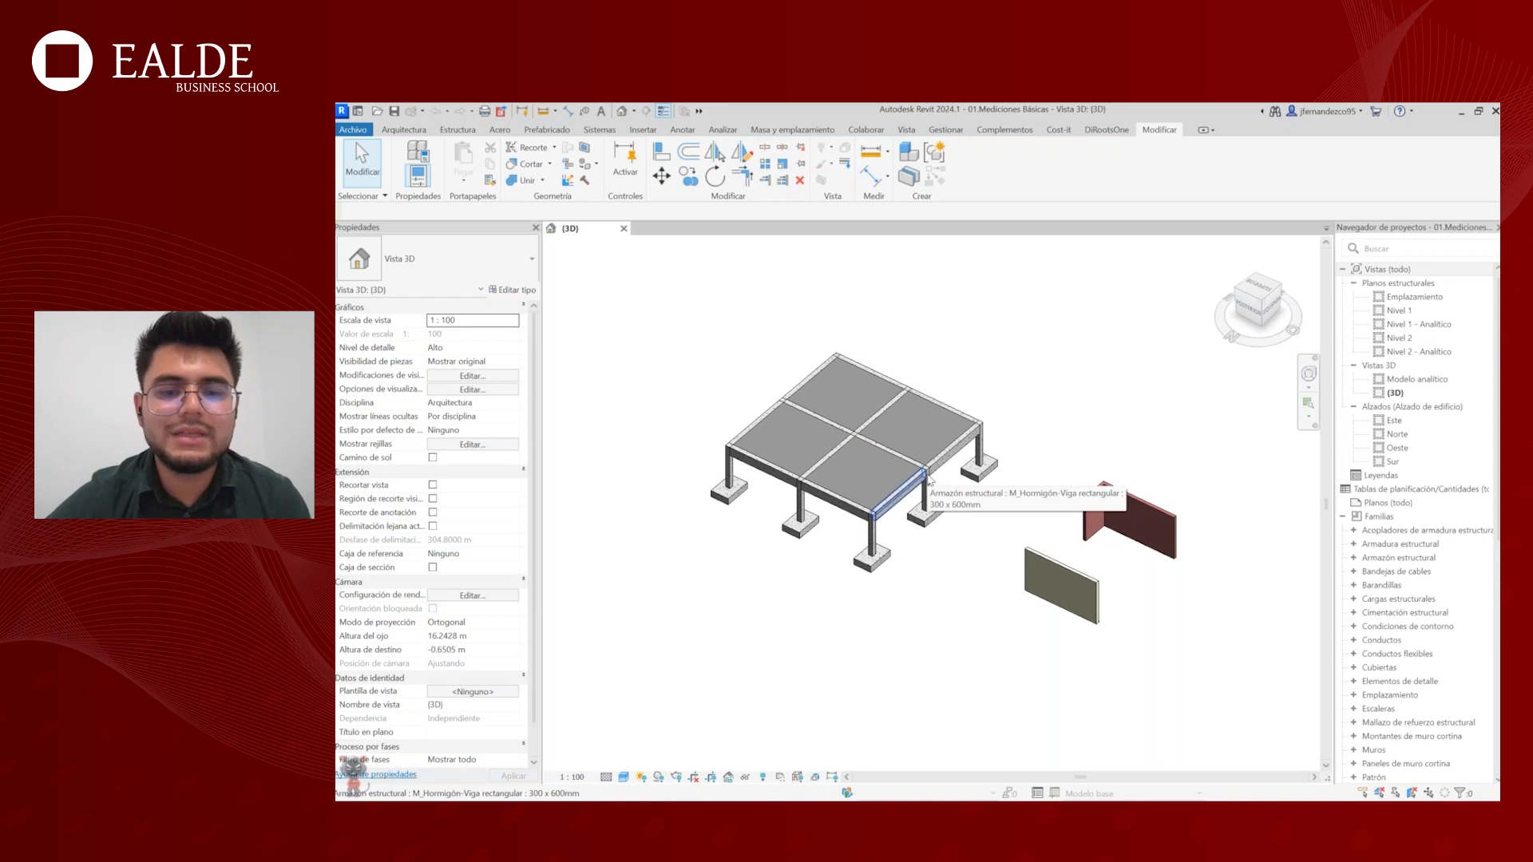
{"action": "middle_click_drag", "start_coordinate": [929, 477], "coordinate": [860, 502]}
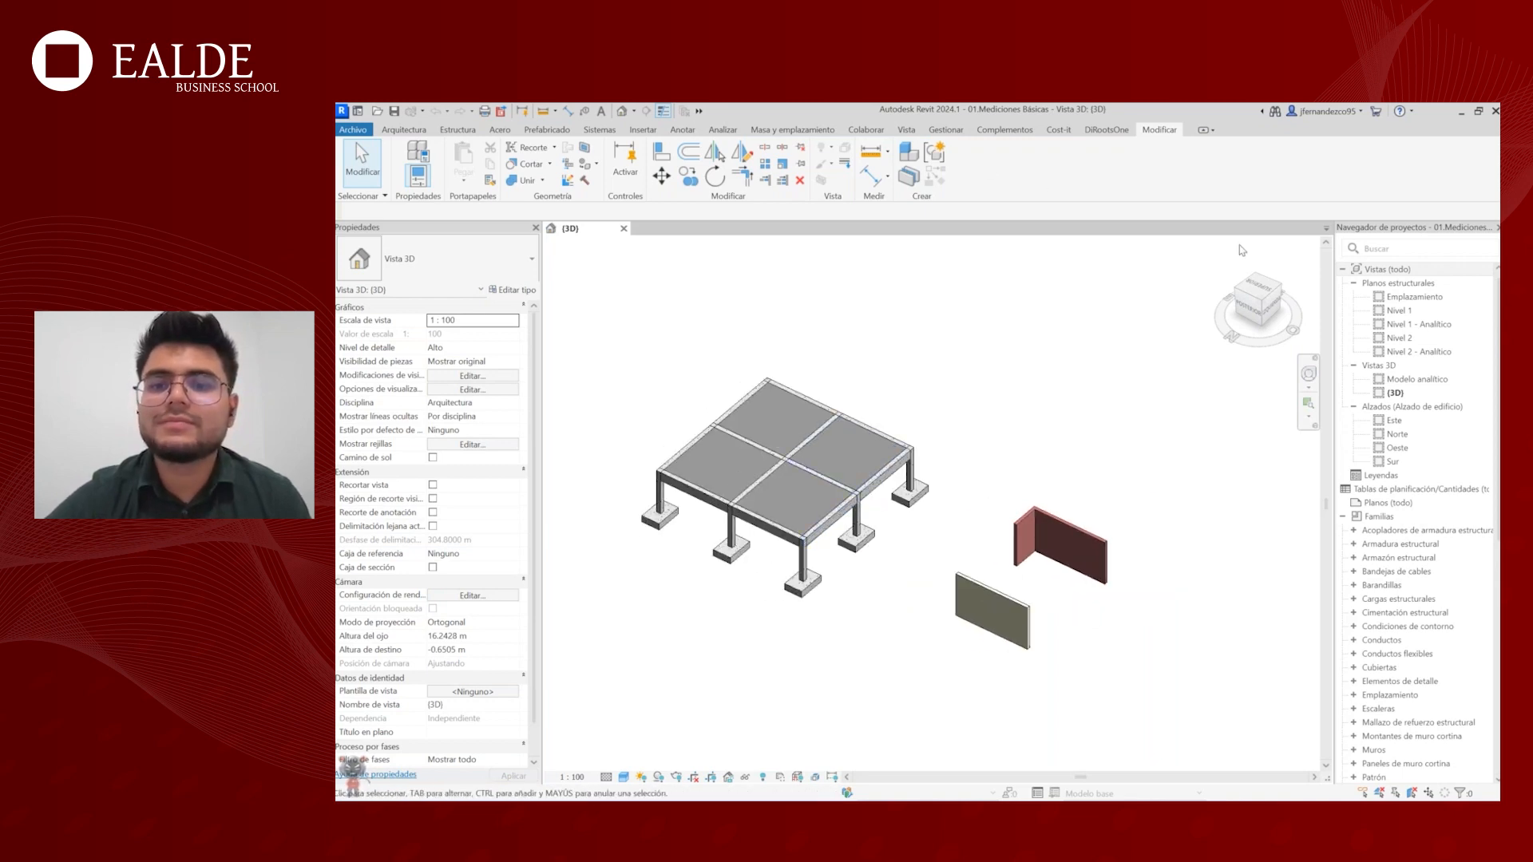
{"action": "left_click", "coordinate": [909, 131]}
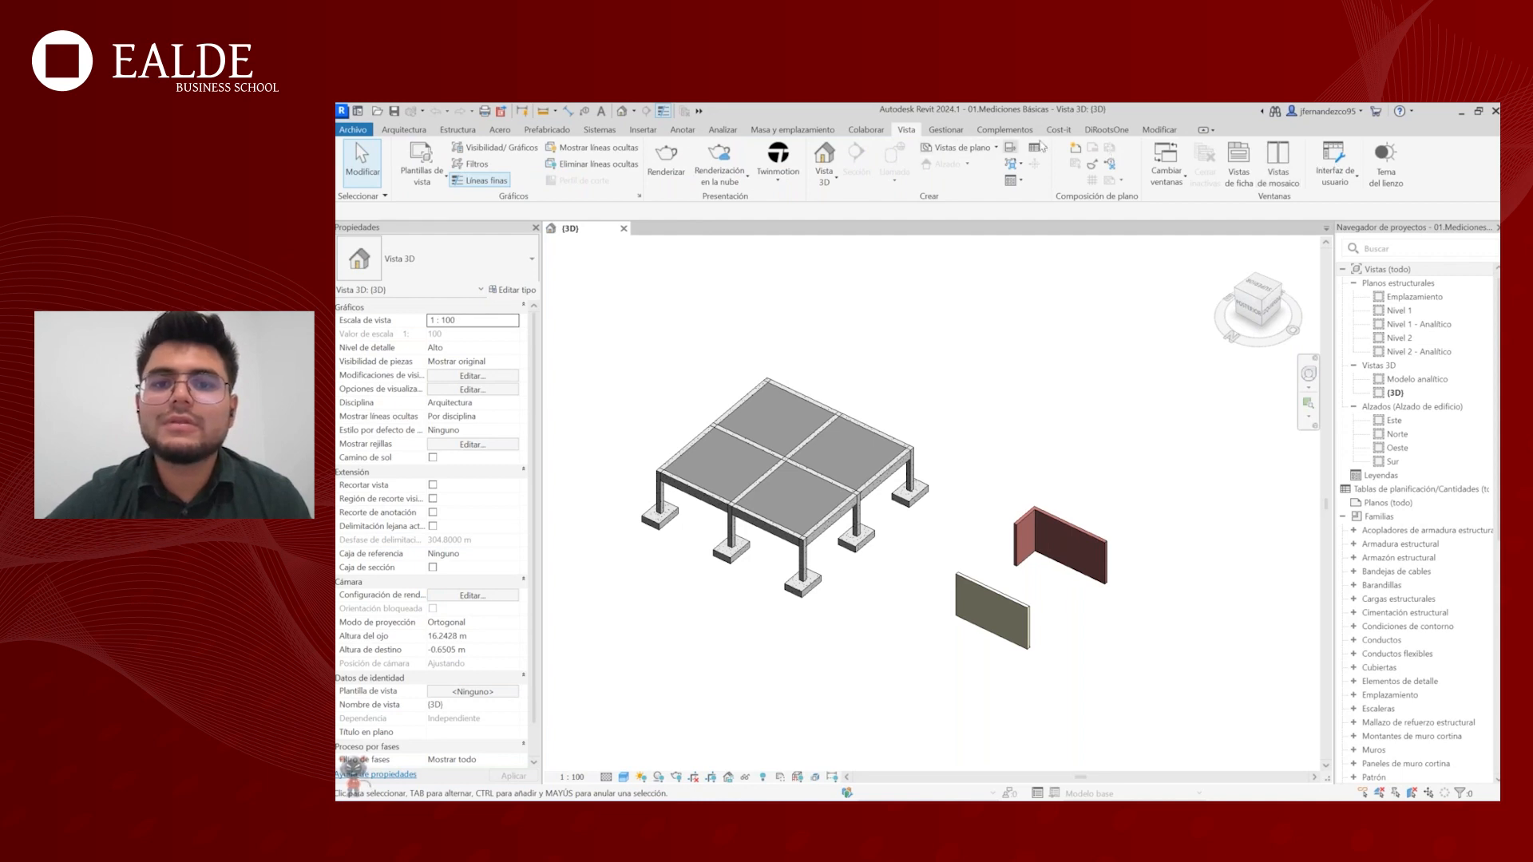
{"action": "left_click", "coordinate": [1045, 149]}
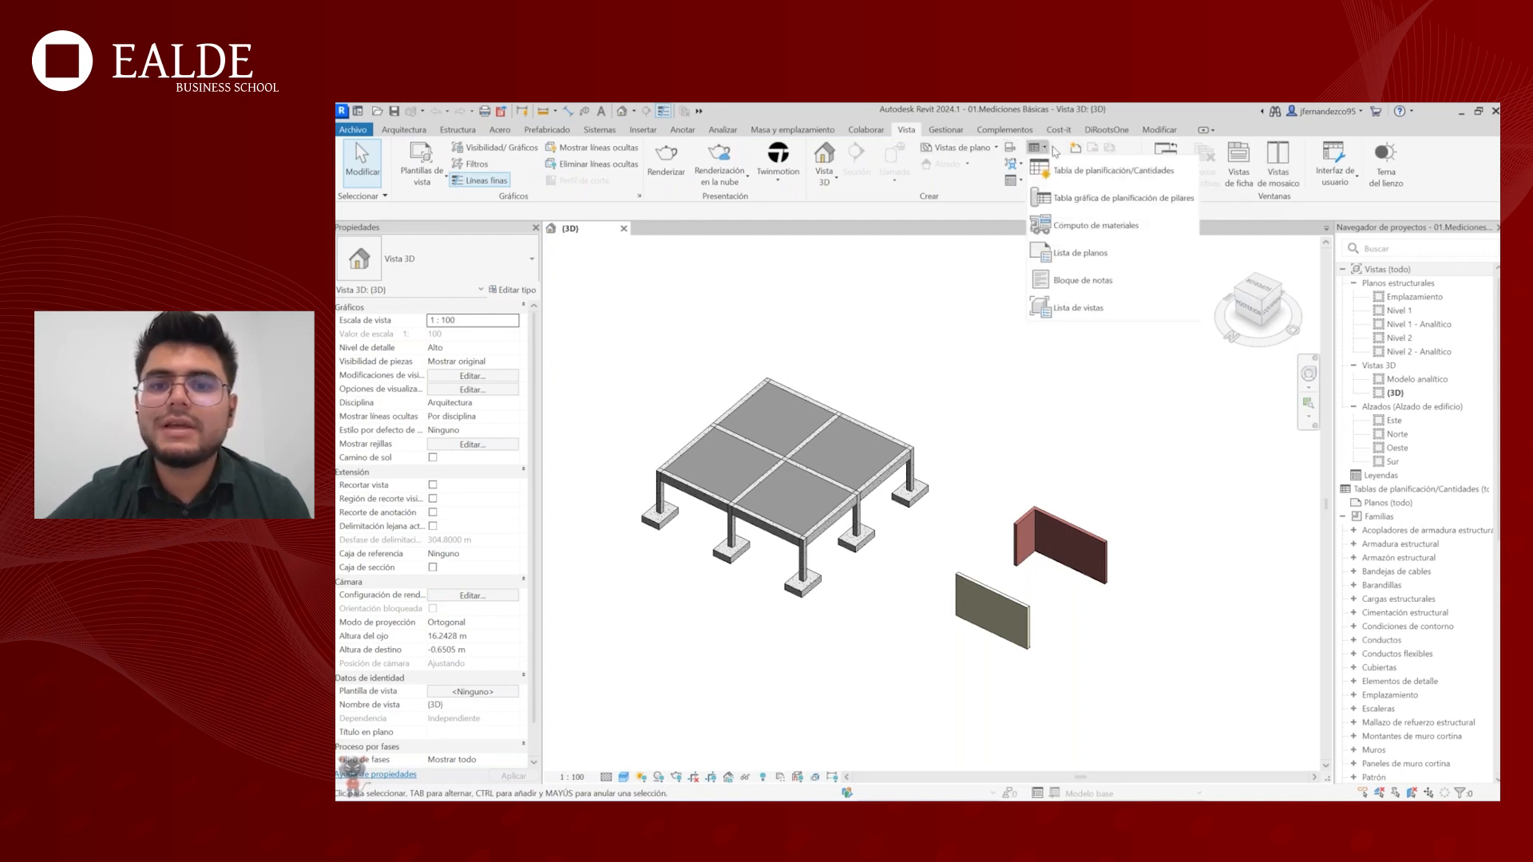
{"action": "left_click", "coordinate": [1047, 151]}
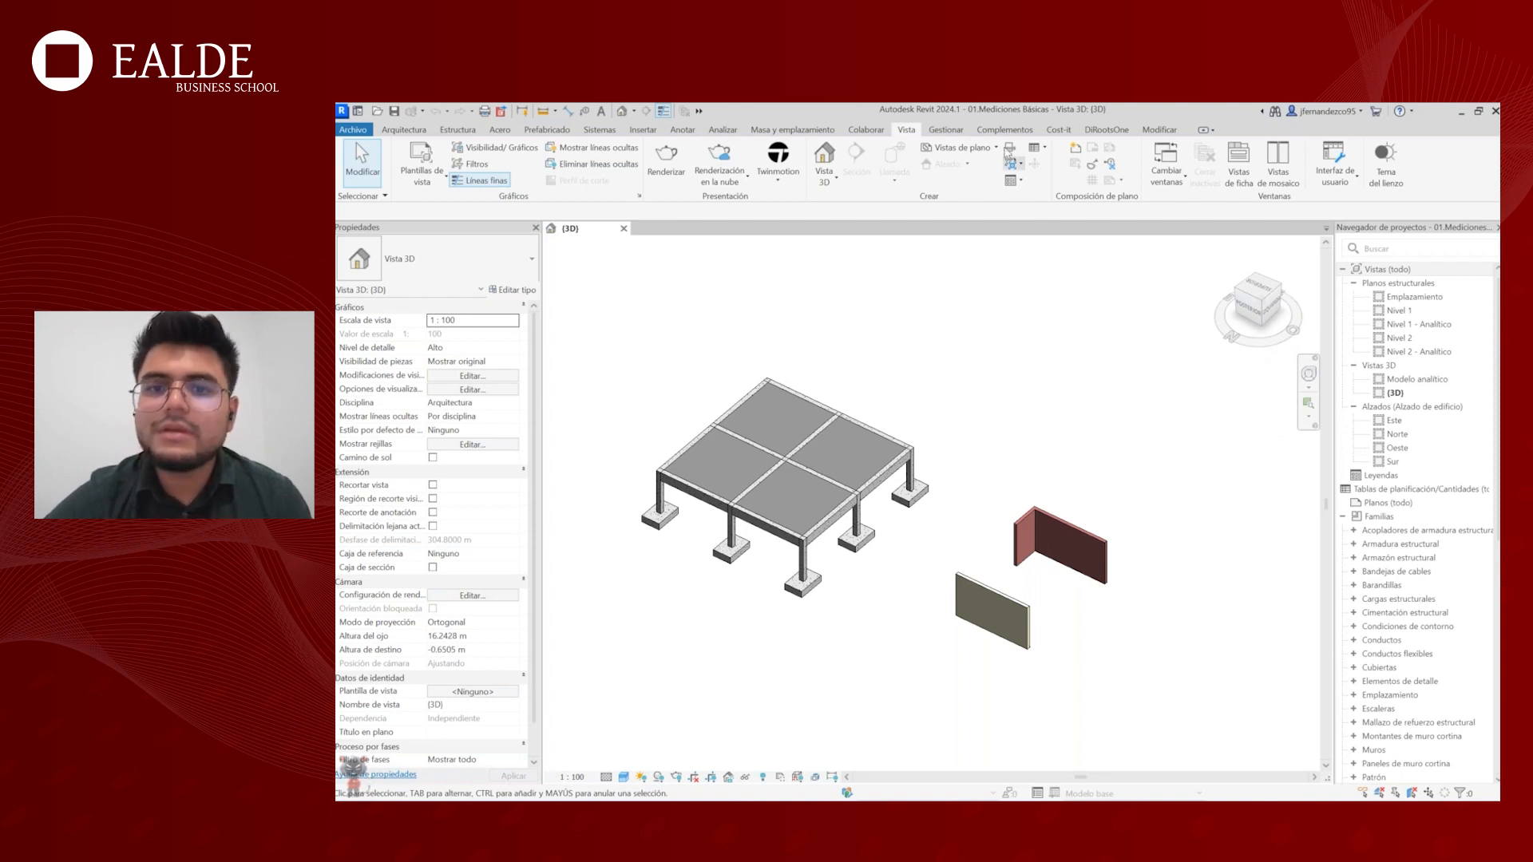
{"action": "left_click", "coordinate": [1038, 147]}
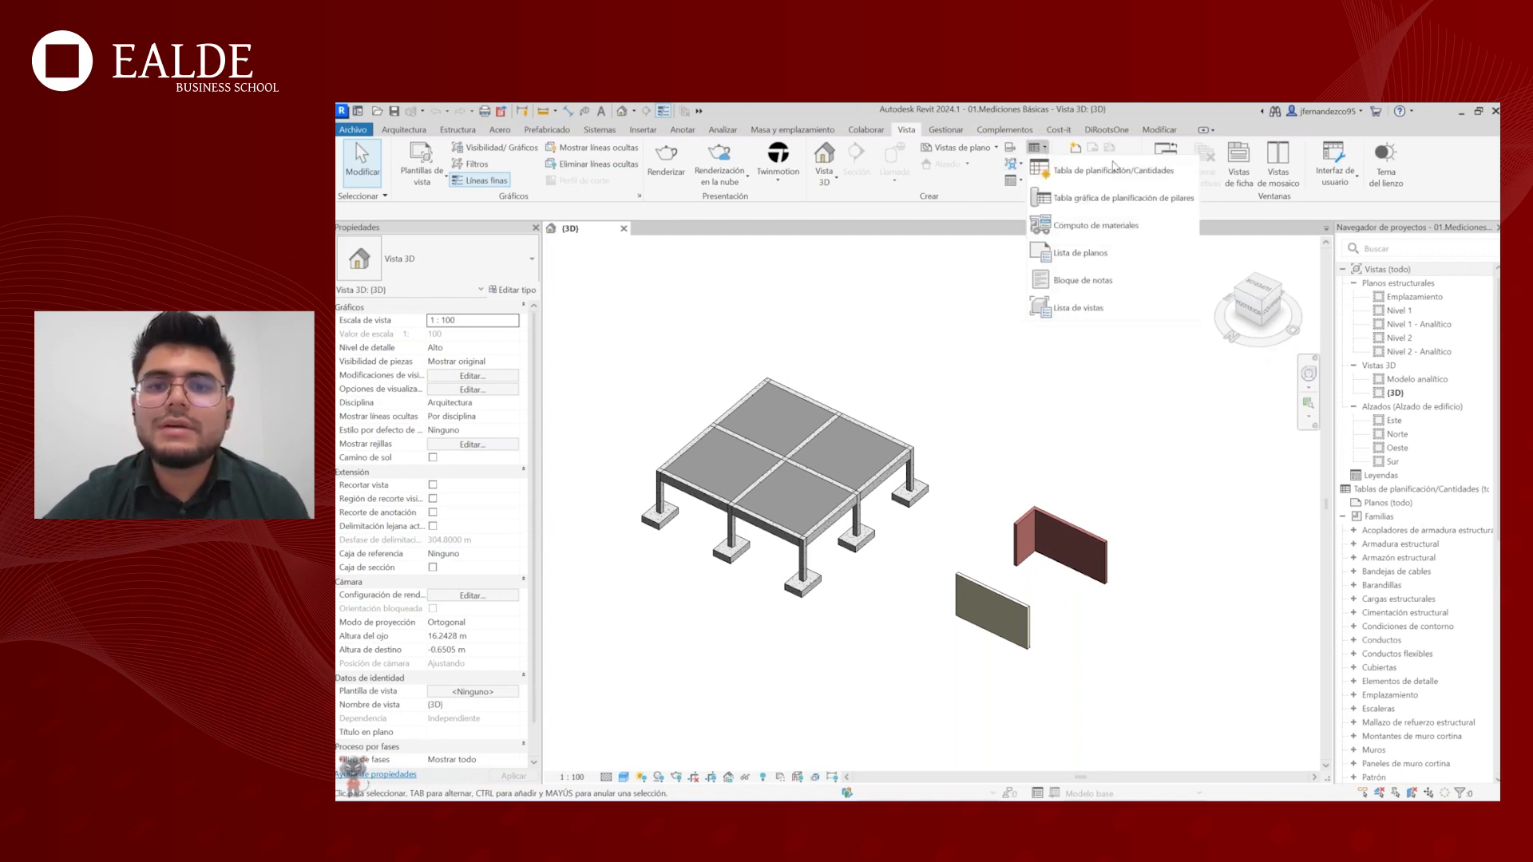
{"action": "left_click", "coordinate": [1135, 171]}
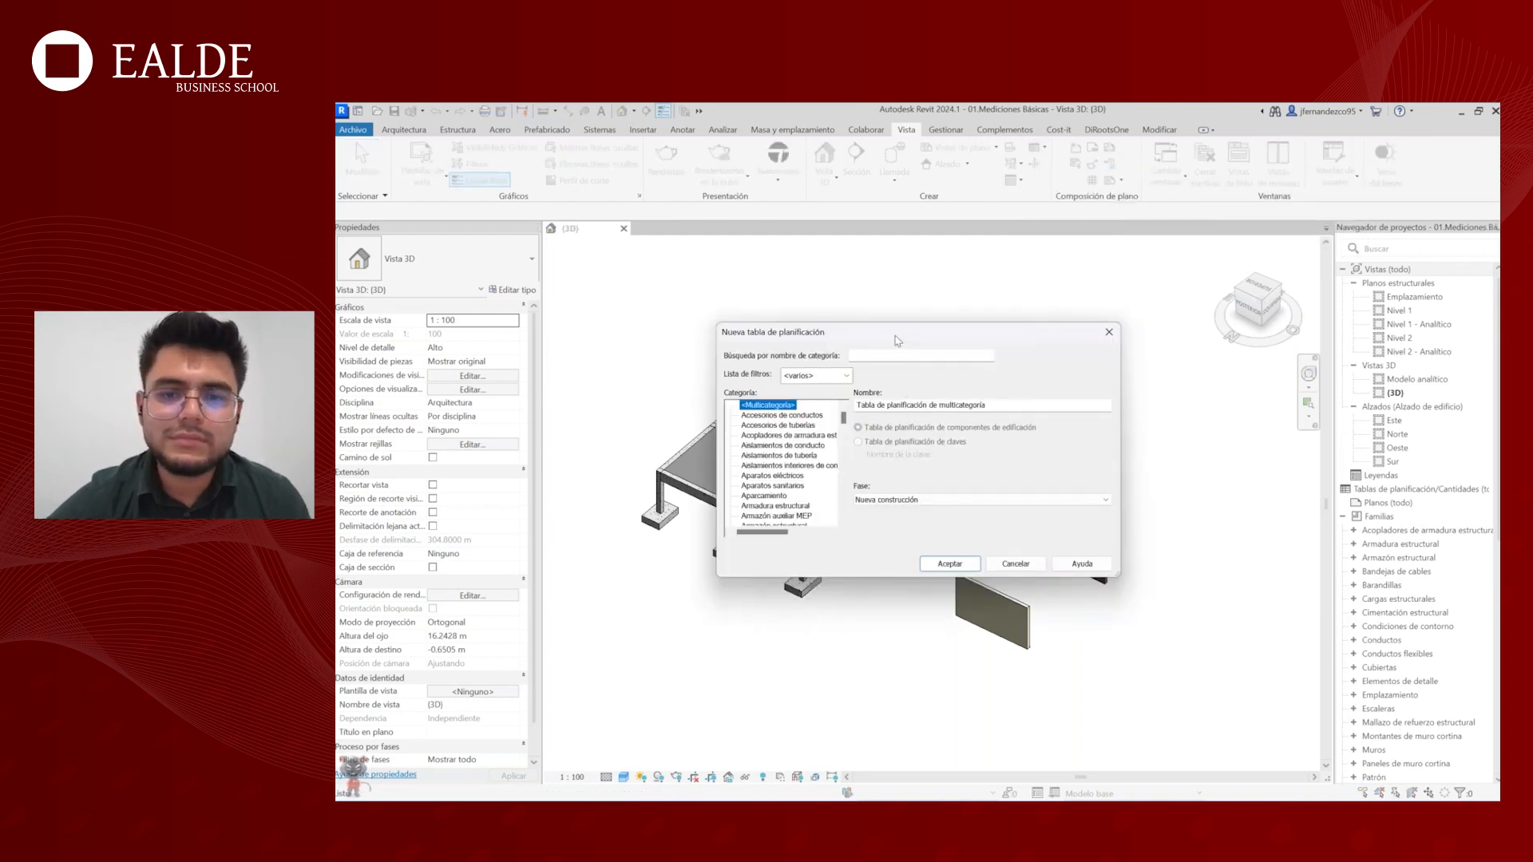
- Browse the category list for the new schedule and close the dialog without creating a table
{"action": "left_click_drag", "start_coordinate": [895, 340], "coordinate": [796, 304]}
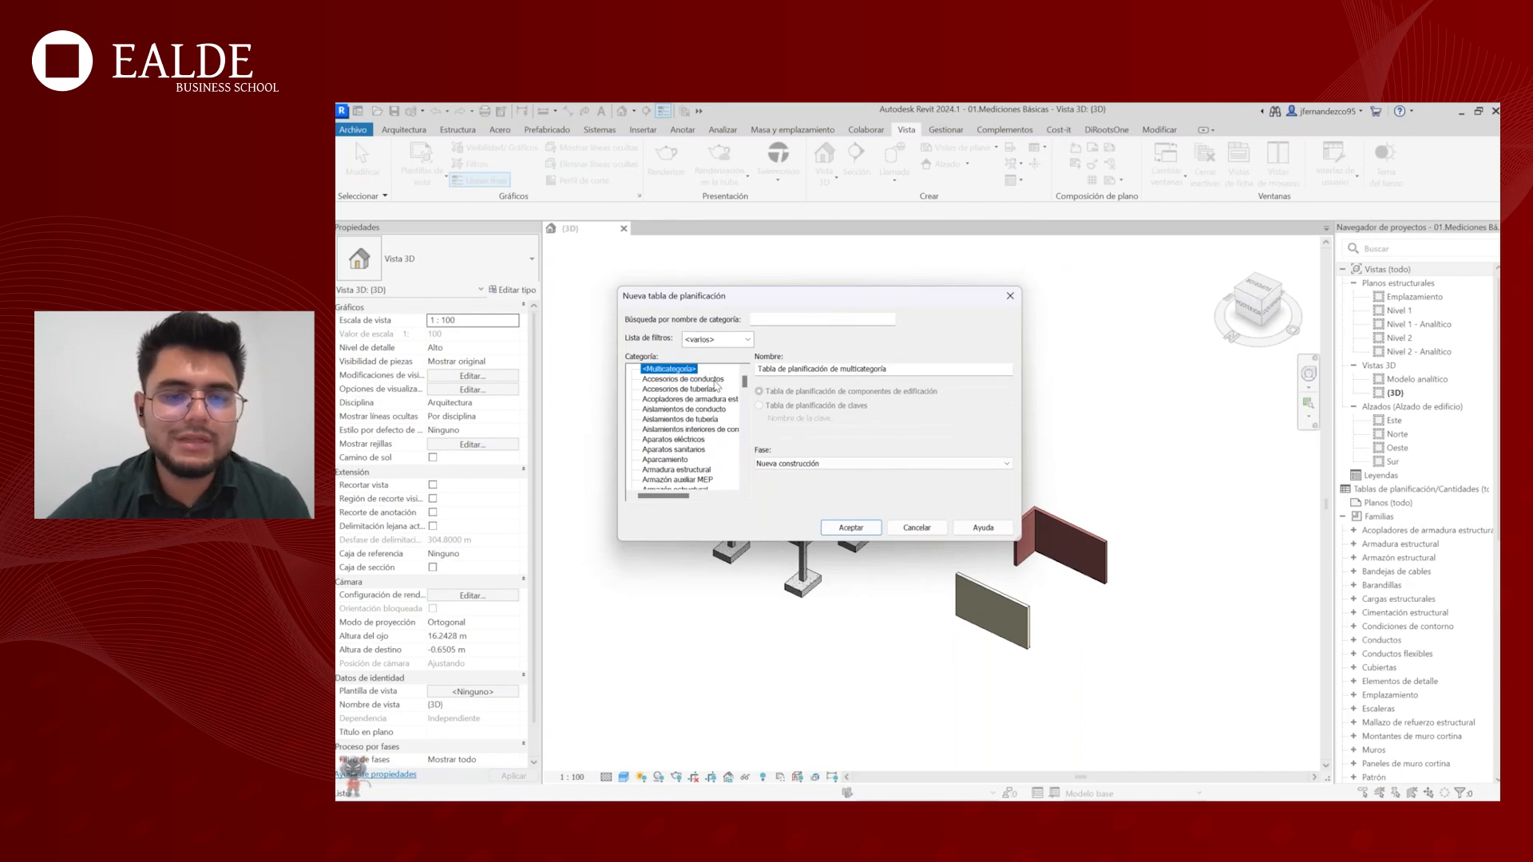
{"action": "scroll", "coordinate": [714, 415], "scroll_direction": "down", "scroll_amount": 8}
{"action": "scroll", "coordinate": [711, 444], "scroll_direction": "down", "scroll_amount": 8}
{"action": "scroll", "coordinate": [711, 444], "scroll_direction": "up", "scroll_amount": 8}
{"action": "scroll", "coordinate": [710, 444], "scroll_direction": "up", "scroll_amount": 6}
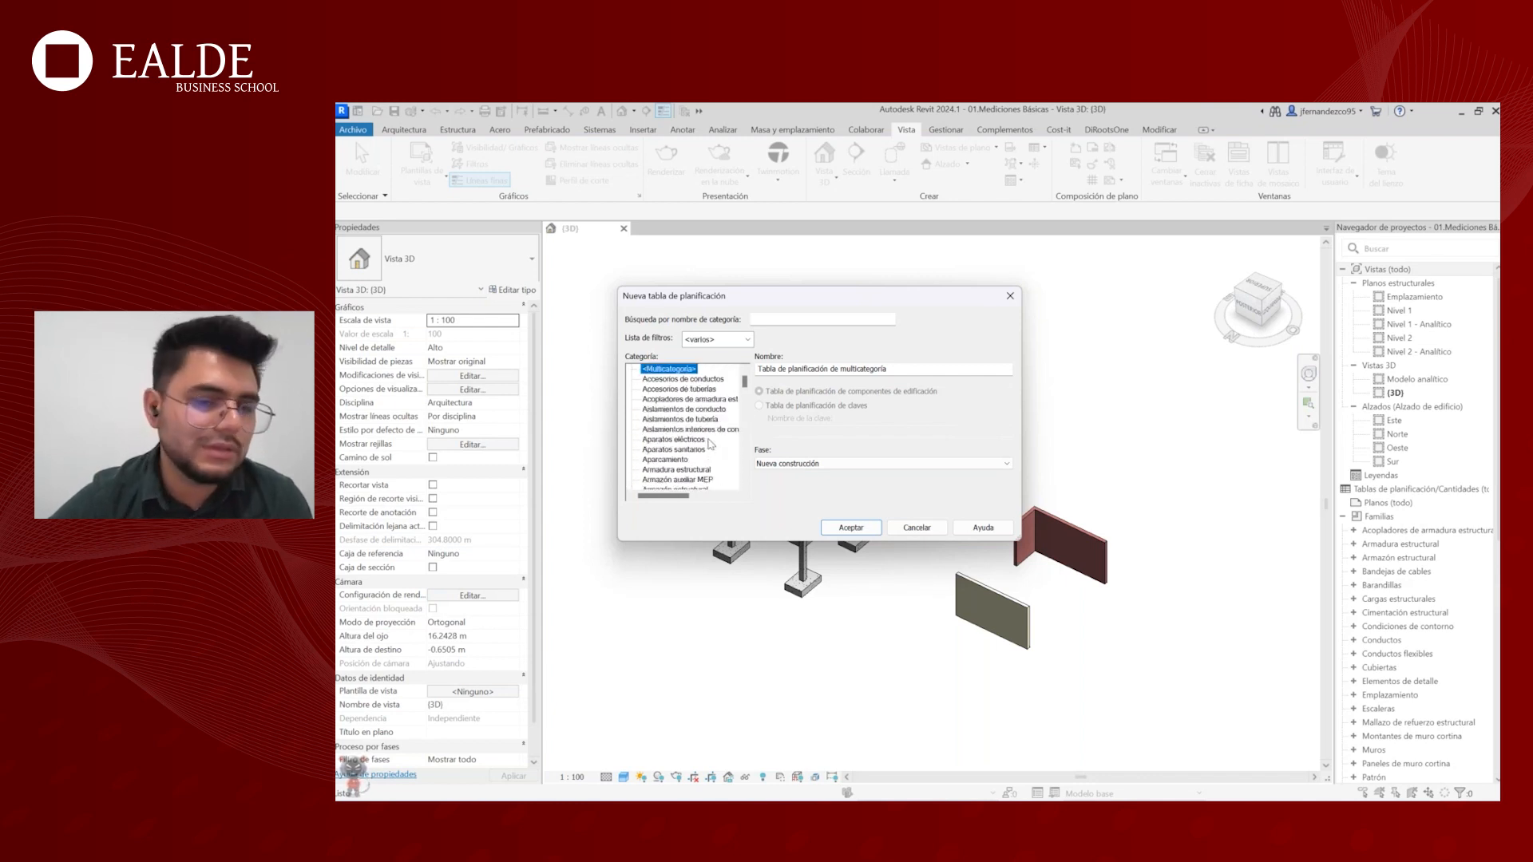
{"action": "mouse_move", "coordinate": [824, 296]}
{"action": "left_mouse_down"}
{"action": "mouse_move", "coordinate": [827, 548]}
{"action": "mouse_move", "coordinate": [830, 302]}
{"action": "left_mouse_up"}
{"action": "scroll", "coordinate": [747, 385], "scroll_direction": "down", "scroll_amount": 2}
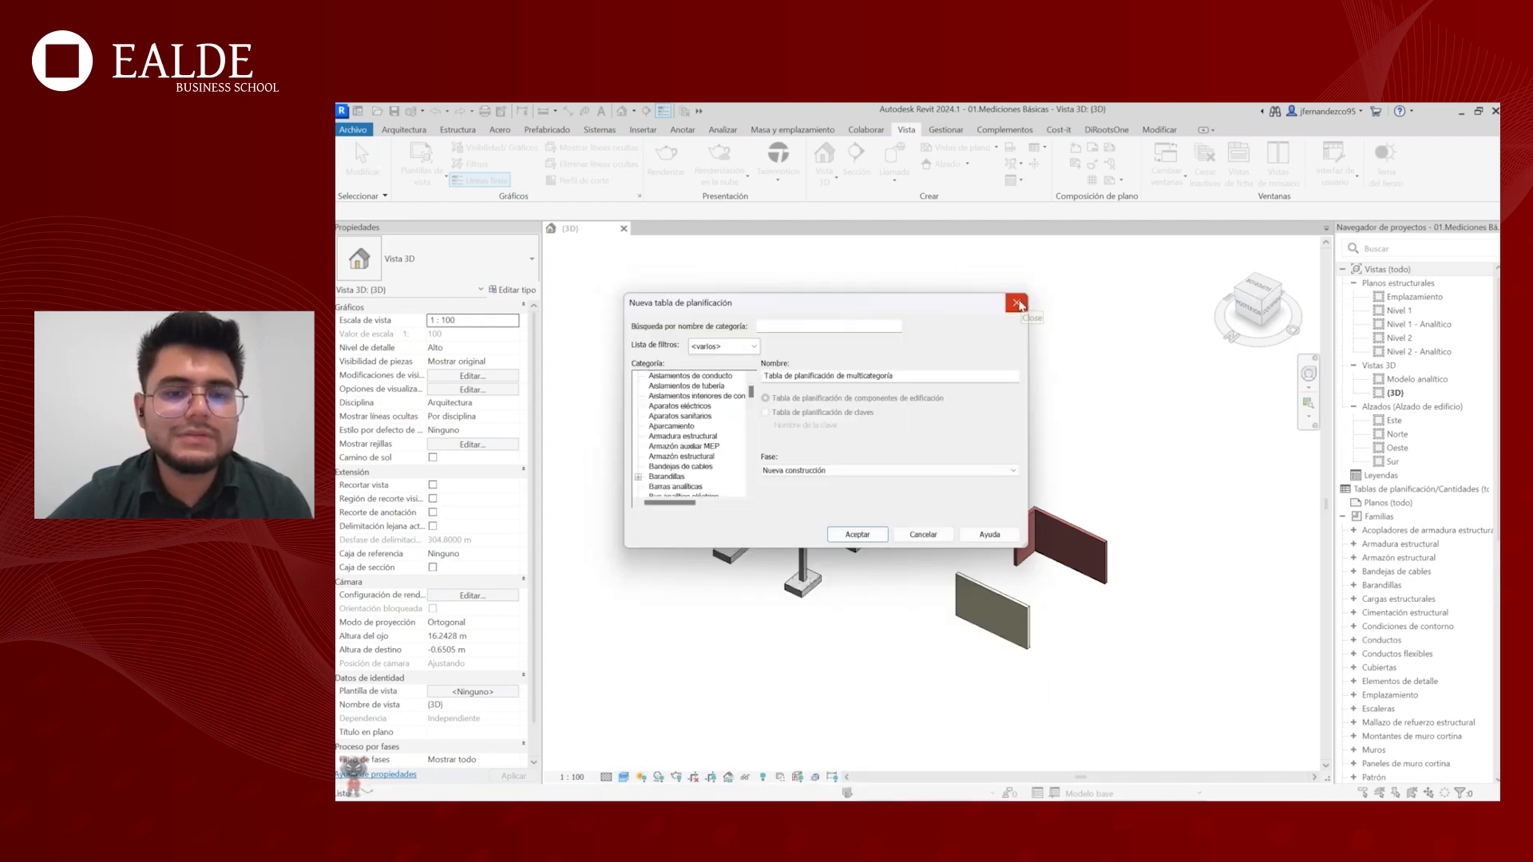
{"action": "scroll", "coordinate": [687, 463], "scroll_direction": "up", "scroll_amount": 2}
{"action": "left_click_drag", "start_coordinate": [775, 303], "coordinate": [840, 261]}
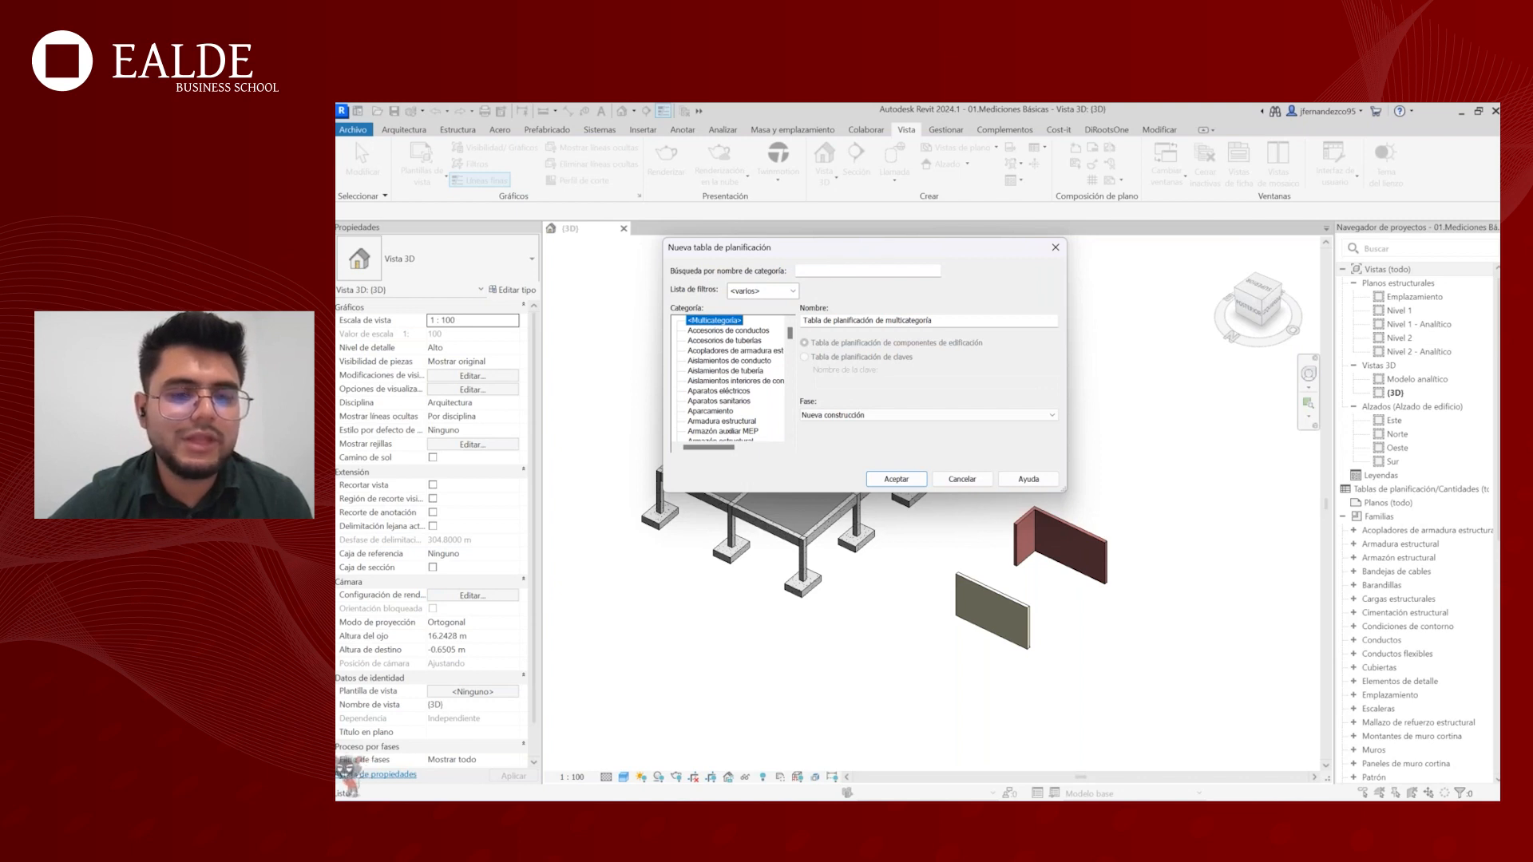
{"action": "left_click_drag", "start_coordinate": [848, 248], "coordinate": [786, 224]}
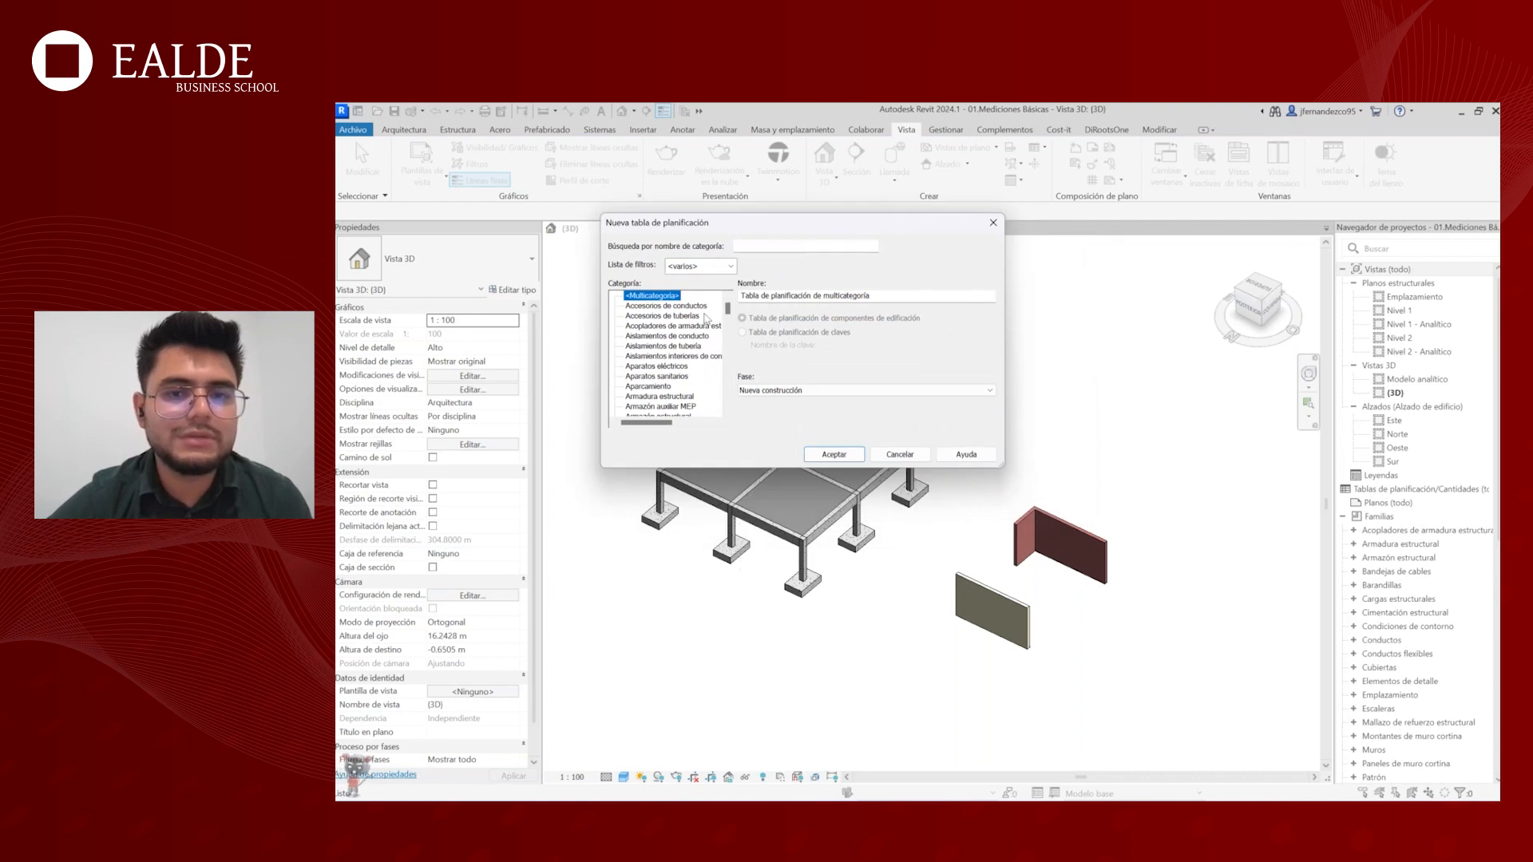
{"action": "left_click", "coordinate": [995, 223]}
- Select the whole structure together with the separate walls, and open the selection Filter
{"action": "scroll", "coordinate": [828, 434], "scroll_direction": "down", "scroll_amount": 4}
{"action": "left_click_drag", "start_coordinate": [605, 350], "coordinate": [1025, 588]}
{"action": "scroll", "coordinate": [693, 417], "scroll_direction": "up", "scroll_amount": 2}
{"action": "middle_click_drag", "start_coordinate": [876, 367], "coordinate": [843, 369]}
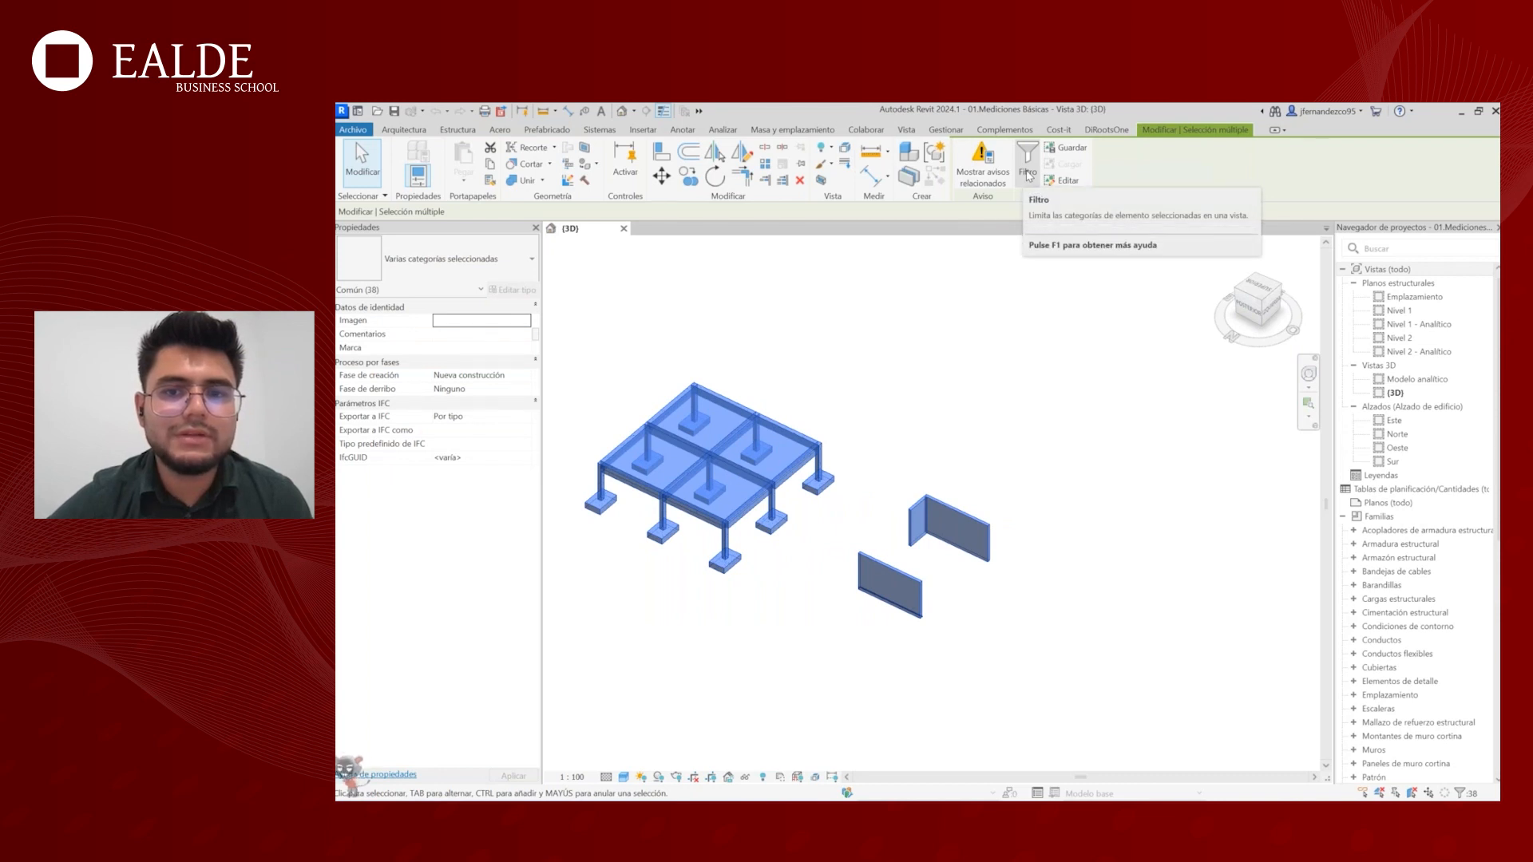
{"action": "left_click", "coordinate": [773, 375]}
{"action": "left_click_drag", "start_coordinate": [582, 316], "coordinate": [1035, 645]}
{"action": "scroll", "coordinate": [657, 310], "scroll_direction": "down", "scroll_amount": 1}
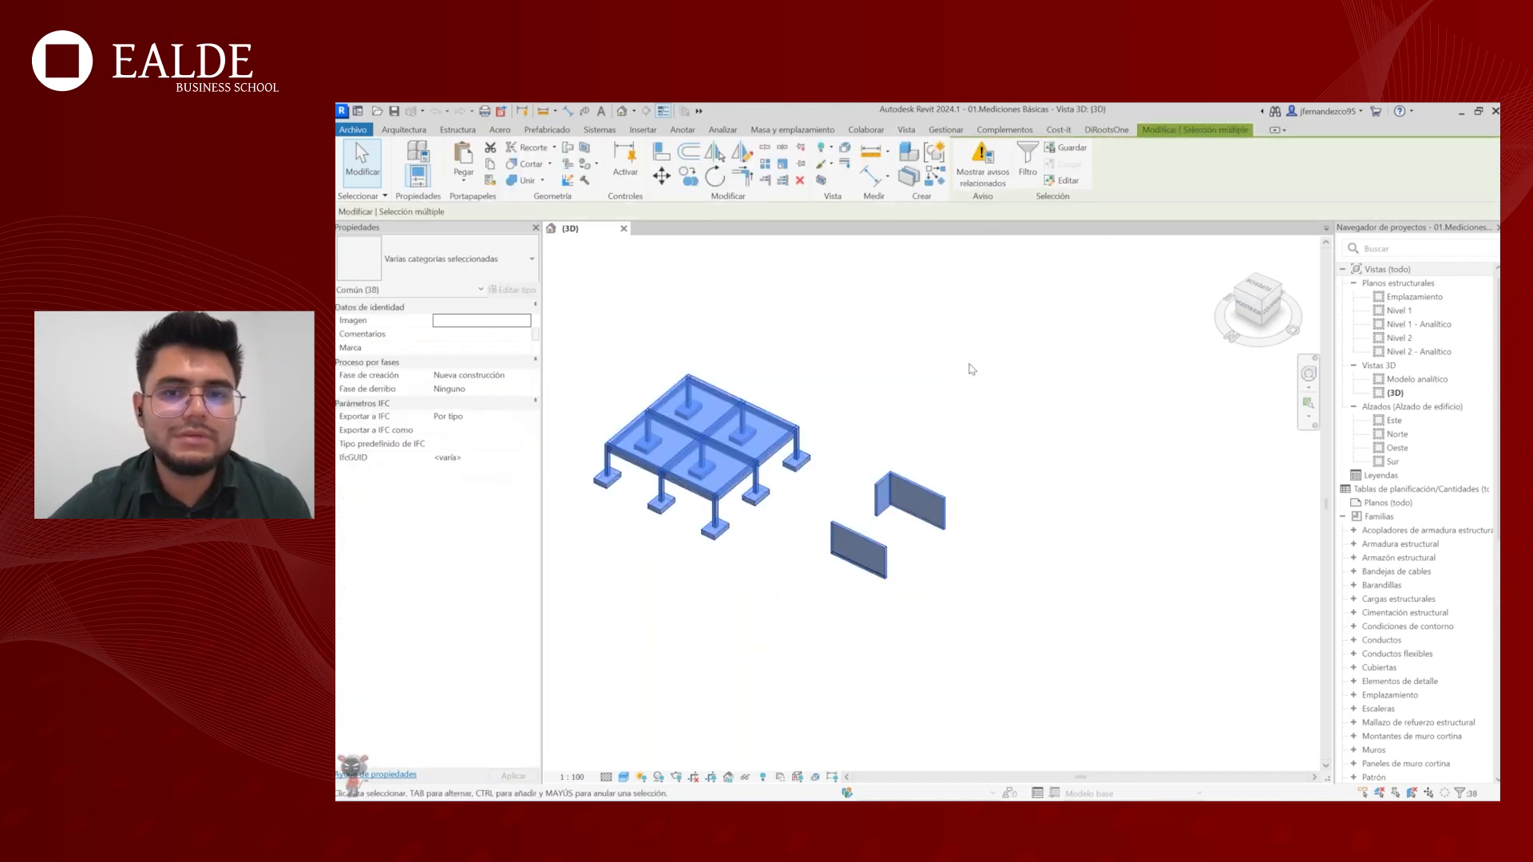
{"action": "left_click", "coordinate": [1025, 166]}
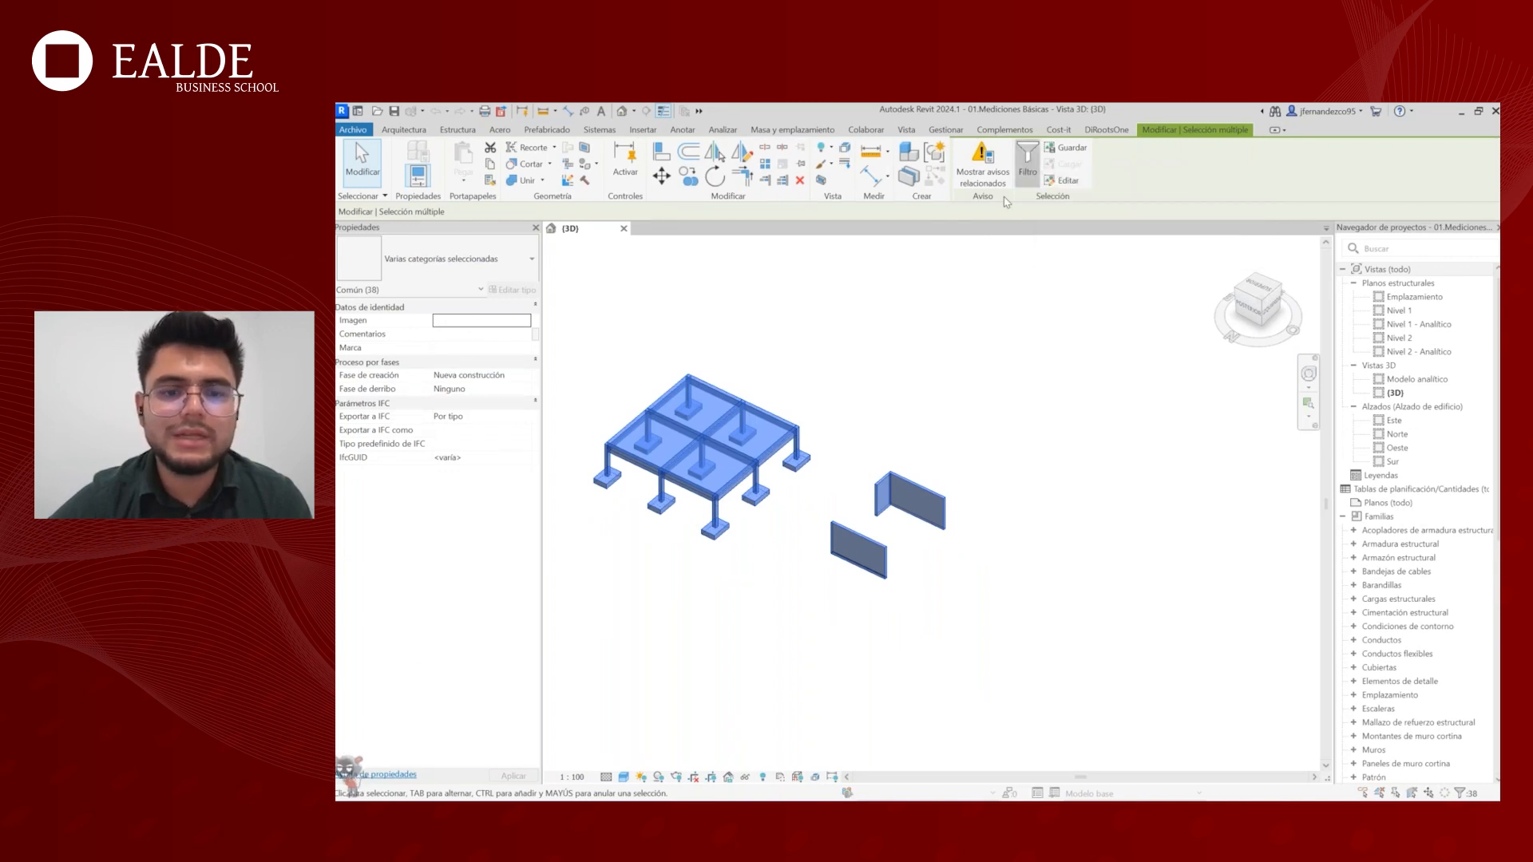
{"action": "left_click_drag", "start_coordinate": [885, 337], "coordinate": [834, 293]}
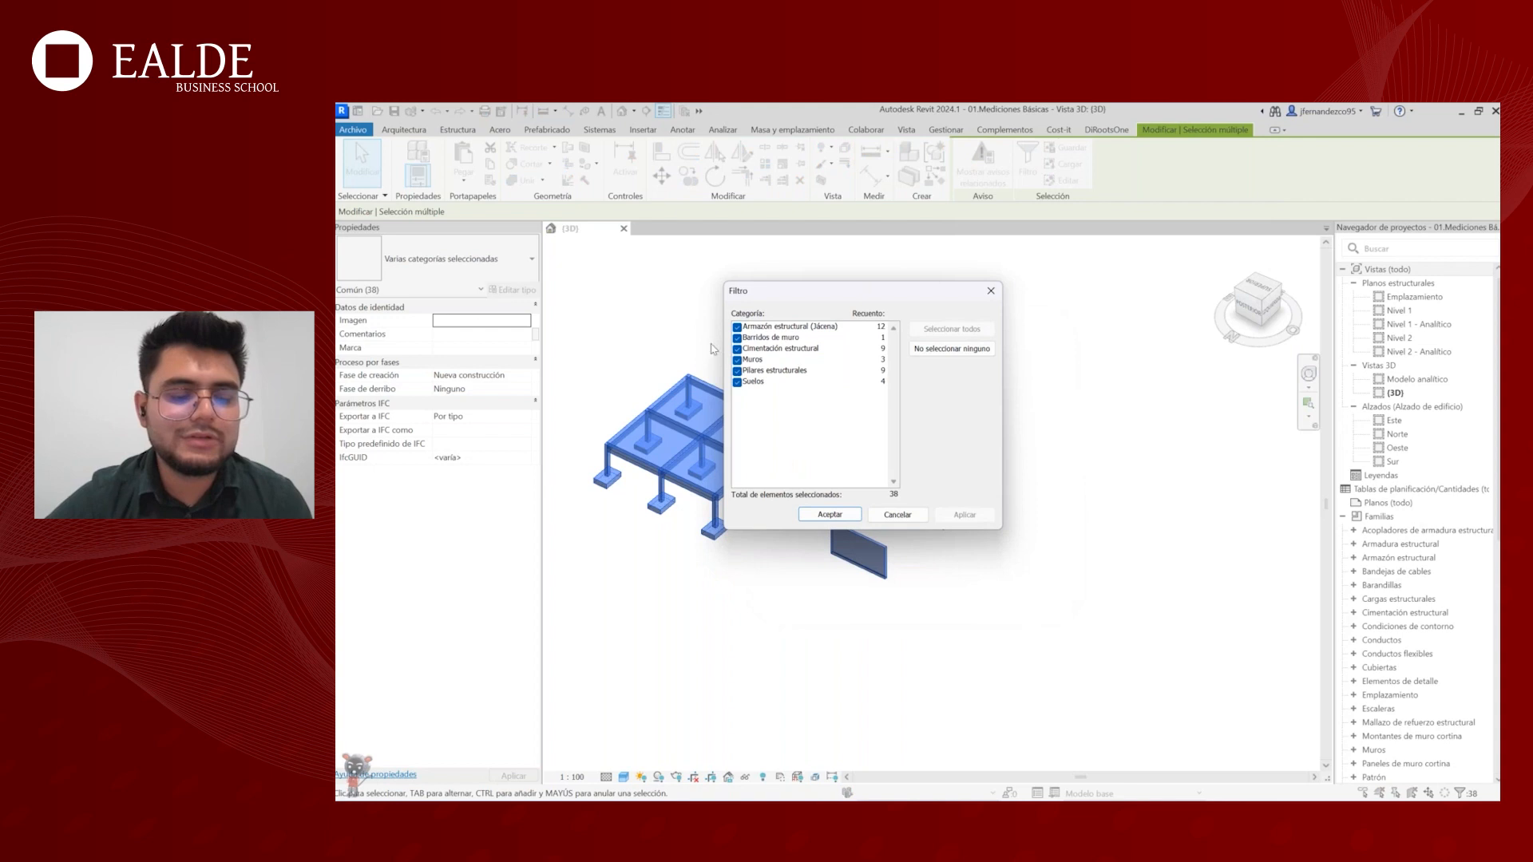
- Examine the filter's categories and counts, marking the list, and highlight the Pilares estructurales row
{"action": "key", "text": "Print"}
{"action": "key", "text": "Escape"}
{"action": "key", "text": "ctrl+2"}
{"action": "left_click_drag", "start_coordinate": [721, 309], "coordinate": [899, 408], "text": "ctrl"}
{"action": "mouse_move", "coordinate": [873, 268]}
{"action": "left_mouse_down"}
{"action": "mouse_move", "coordinate": [864, 311]}
{"action": "mouse_move", "coordinate": [888, 291]}
{"action": "left_mouse_up"}
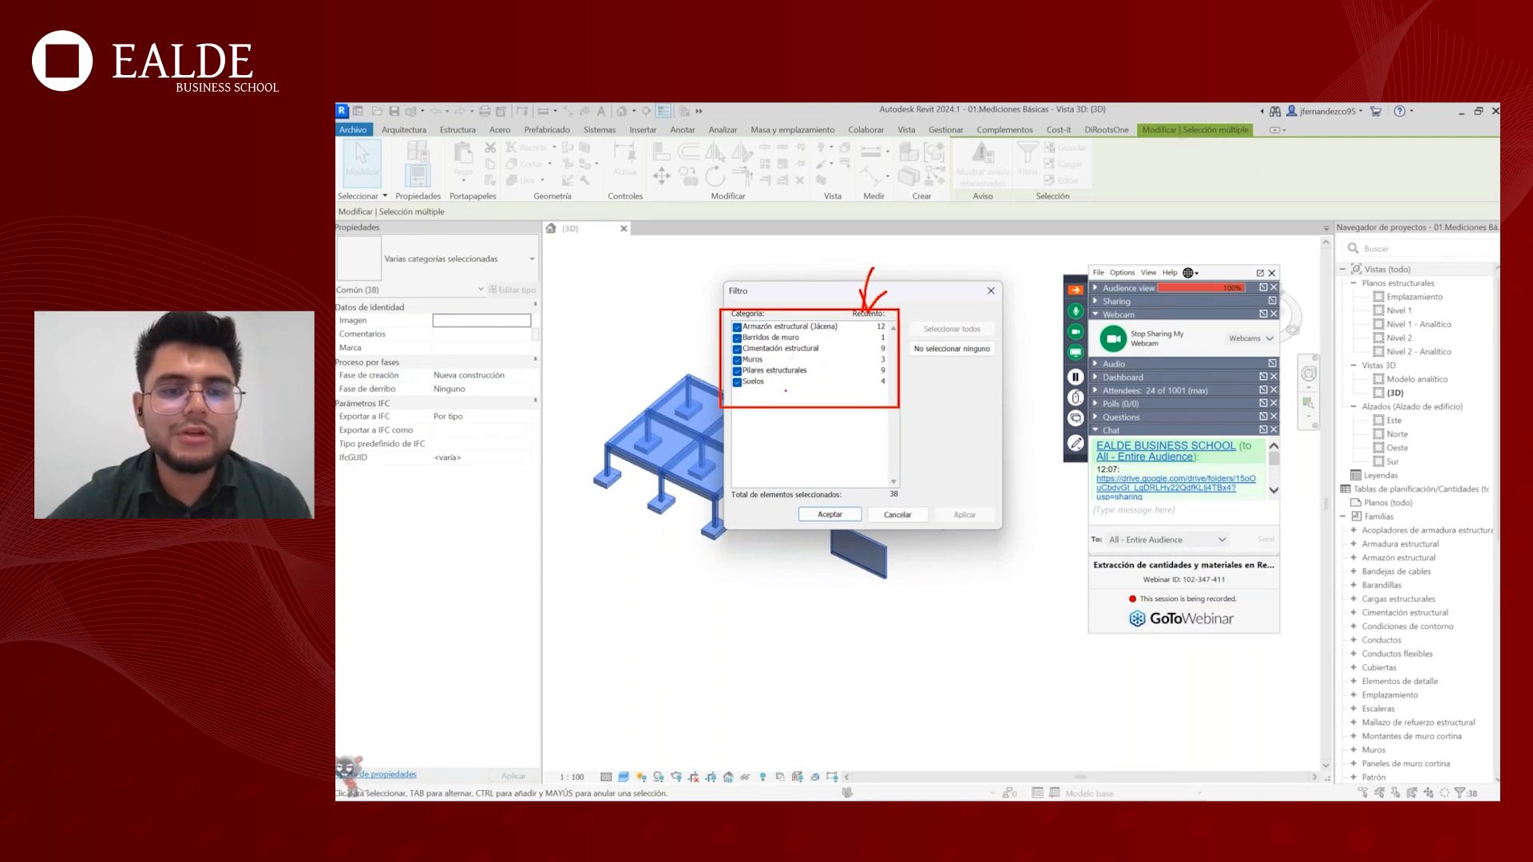
{"action": "key", "text": "Escape"}
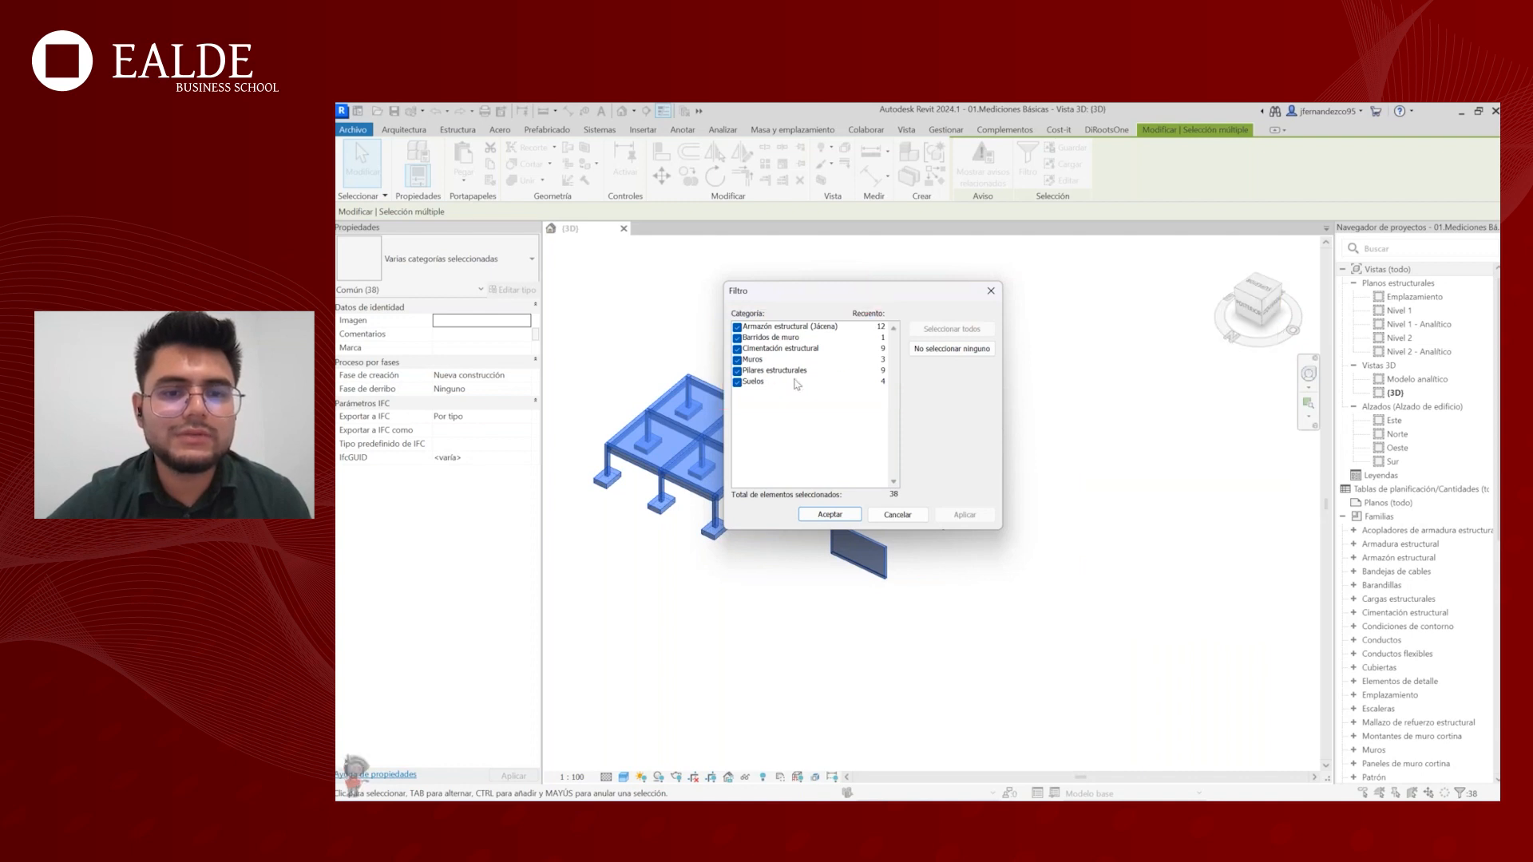
{"action": "left_click", "coordinate": [804, 374]}
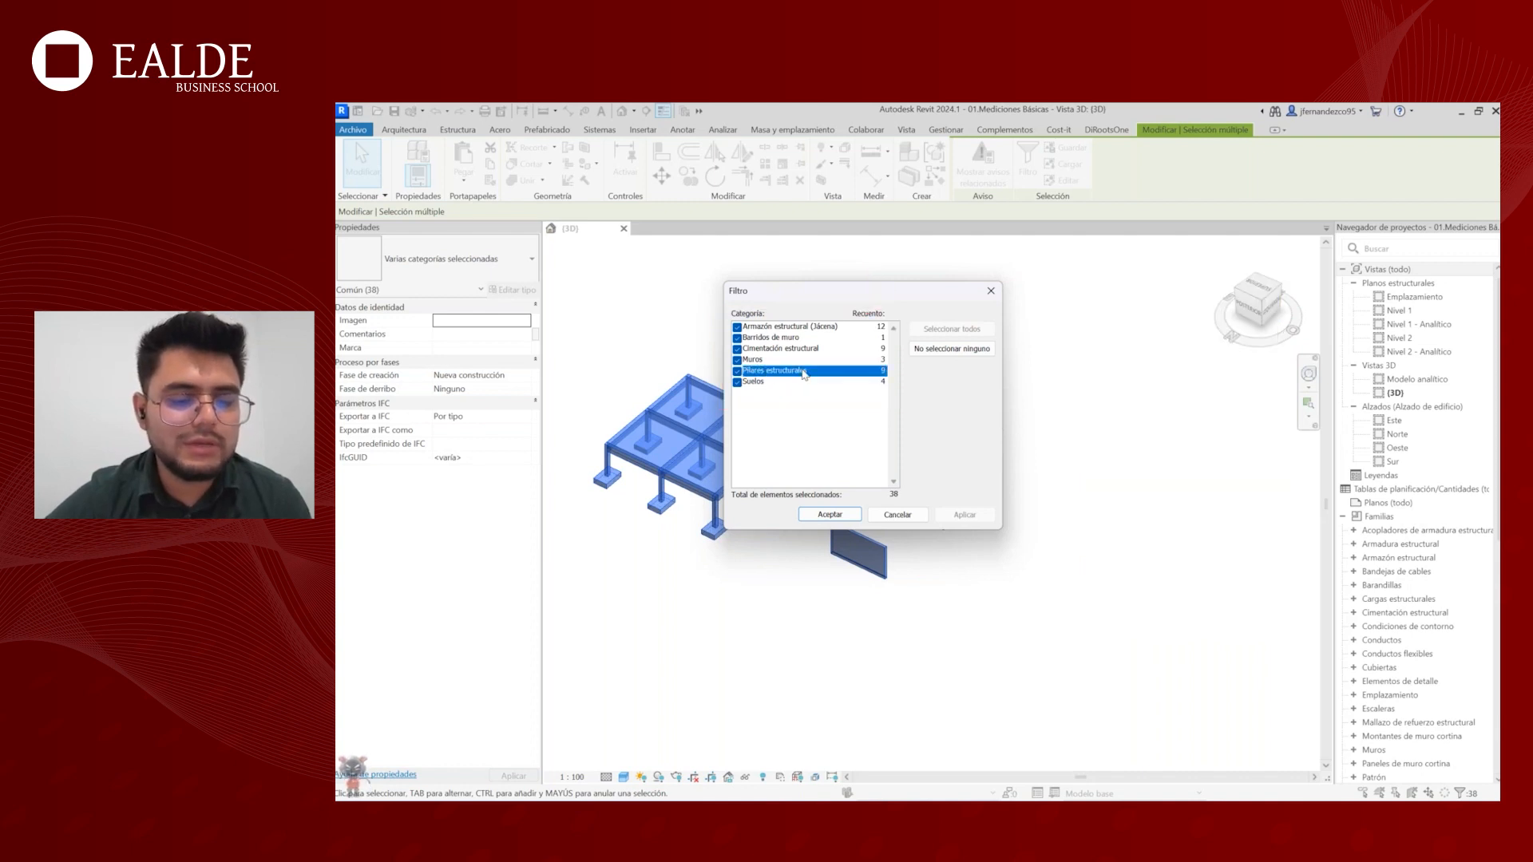
- Capture the filter's category and count list as an image and paste it into a new blank Word document
{"action": "key", "text": "Print"}
{"action": "left_click_drag", "start_coordinate": [719, 306], "coordinate": [938, 409]}
{"action": "left_click", "coordinate": [922, 425]}
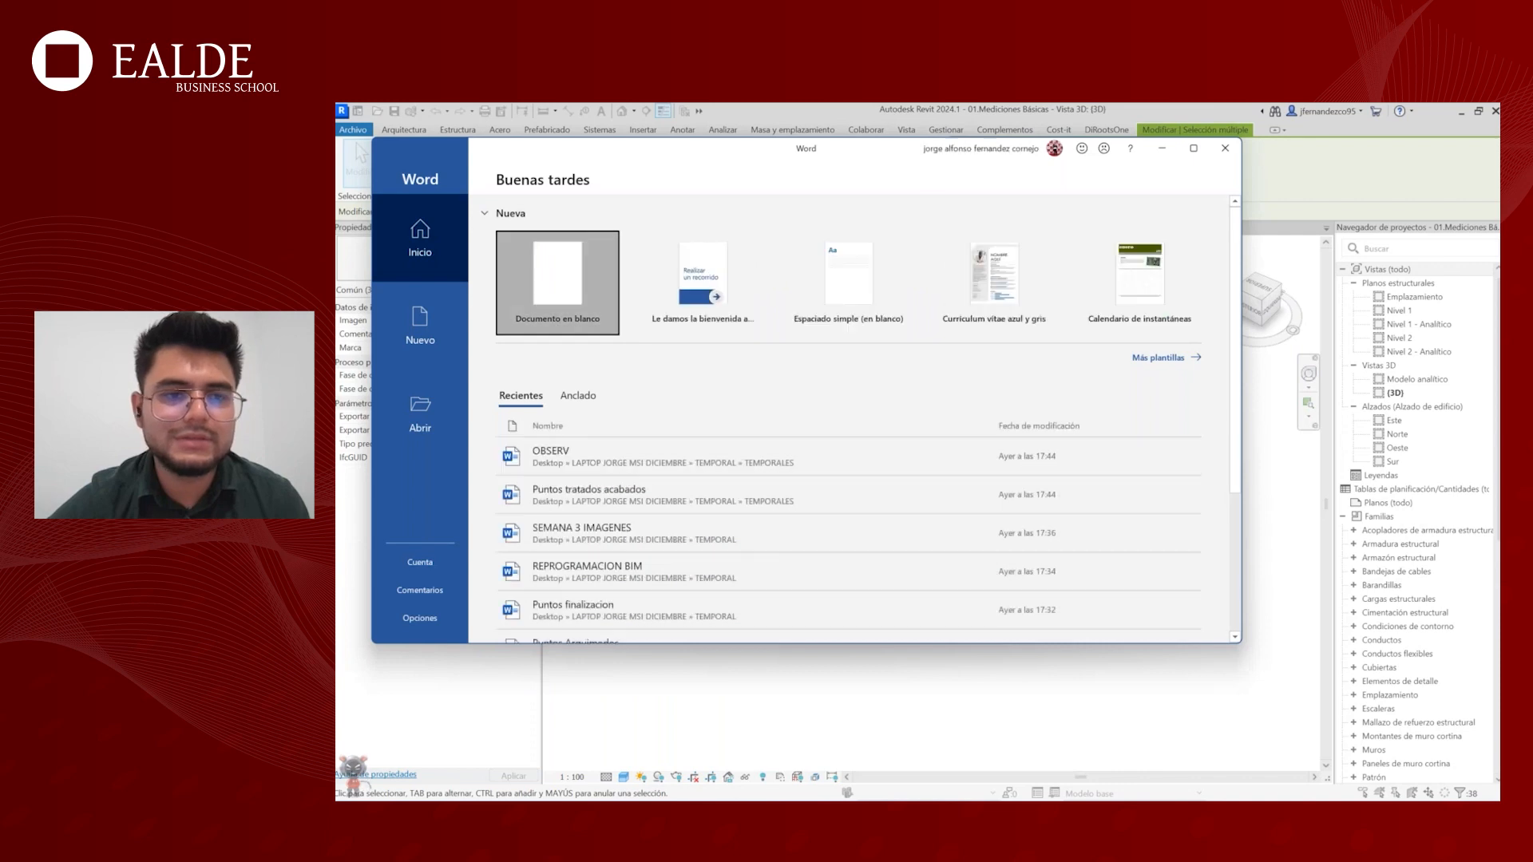
{"action": "left_click", "coordinate": [546, 268]}
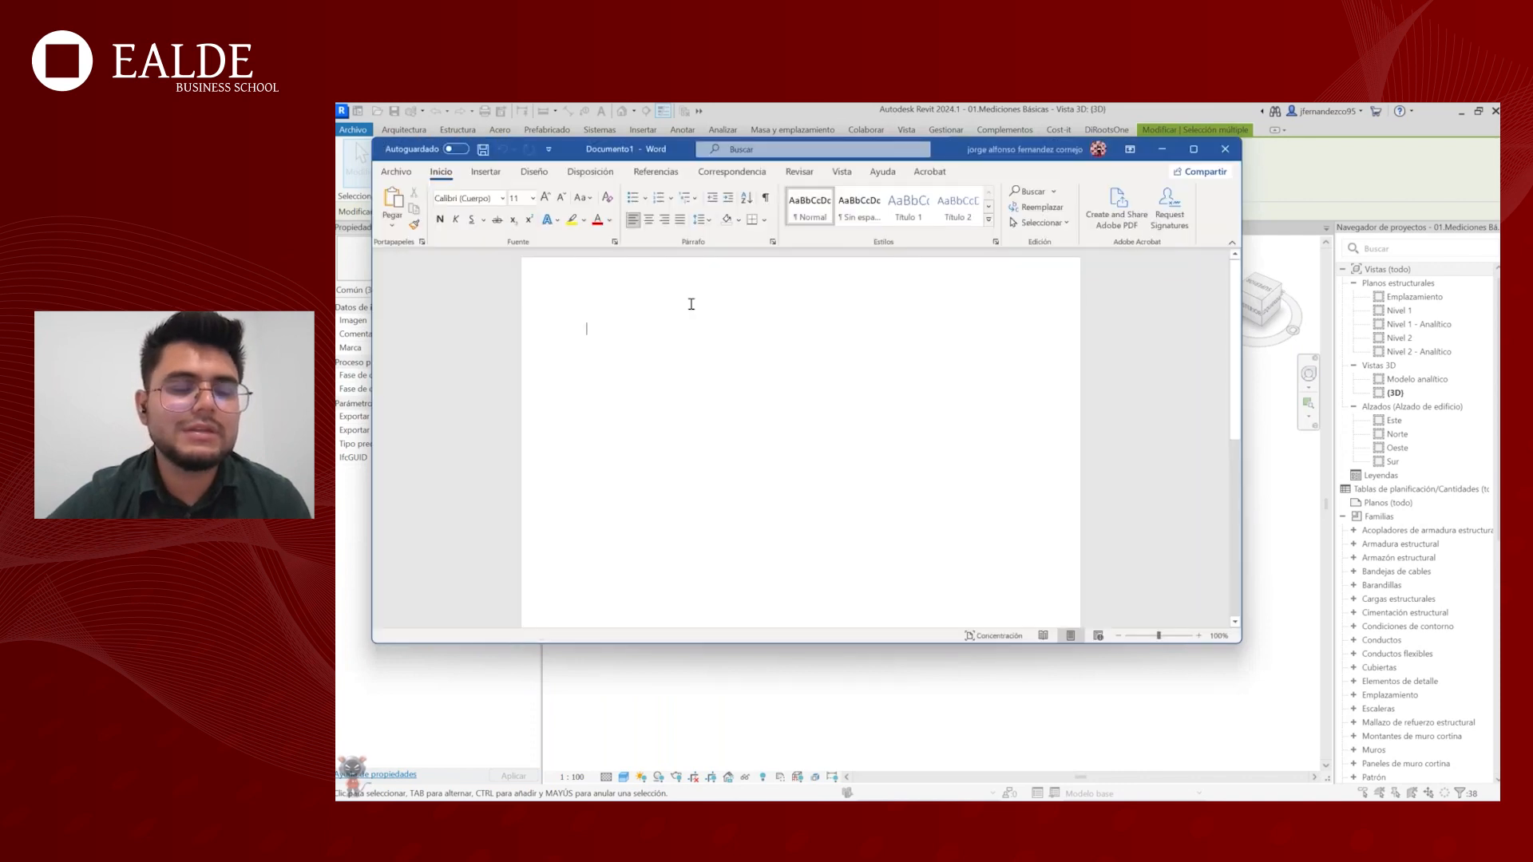
{"action": "key", "text": "ctrl+v"}
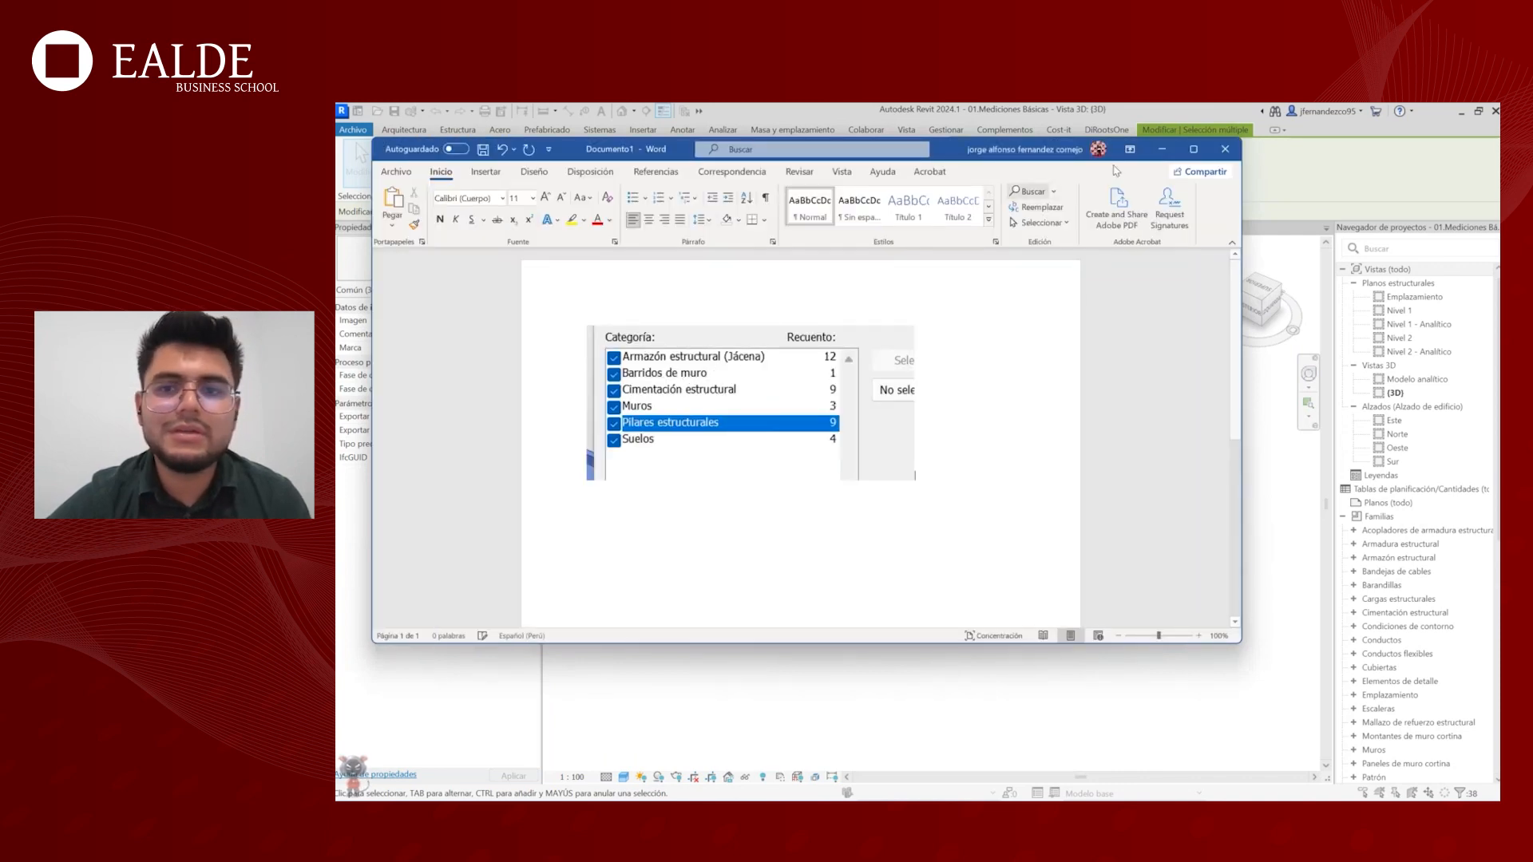
- Switch from Word back to Revit and clear the selection of the whole structure and the walls
{"action": "left_click", "coordinate": [1160, 157]}
{"action": "left_click", "coordinate": [994, 293]}
{"action": "key", "text": "Escape"}
{"action": "scroll", "coordinate": [724, 450], "scroll_direction": "up", "scroll_amount": 2}
{"action": "middle_click_drag", "start_coordinate": [724, 450], "coordinate": [819, 435]}
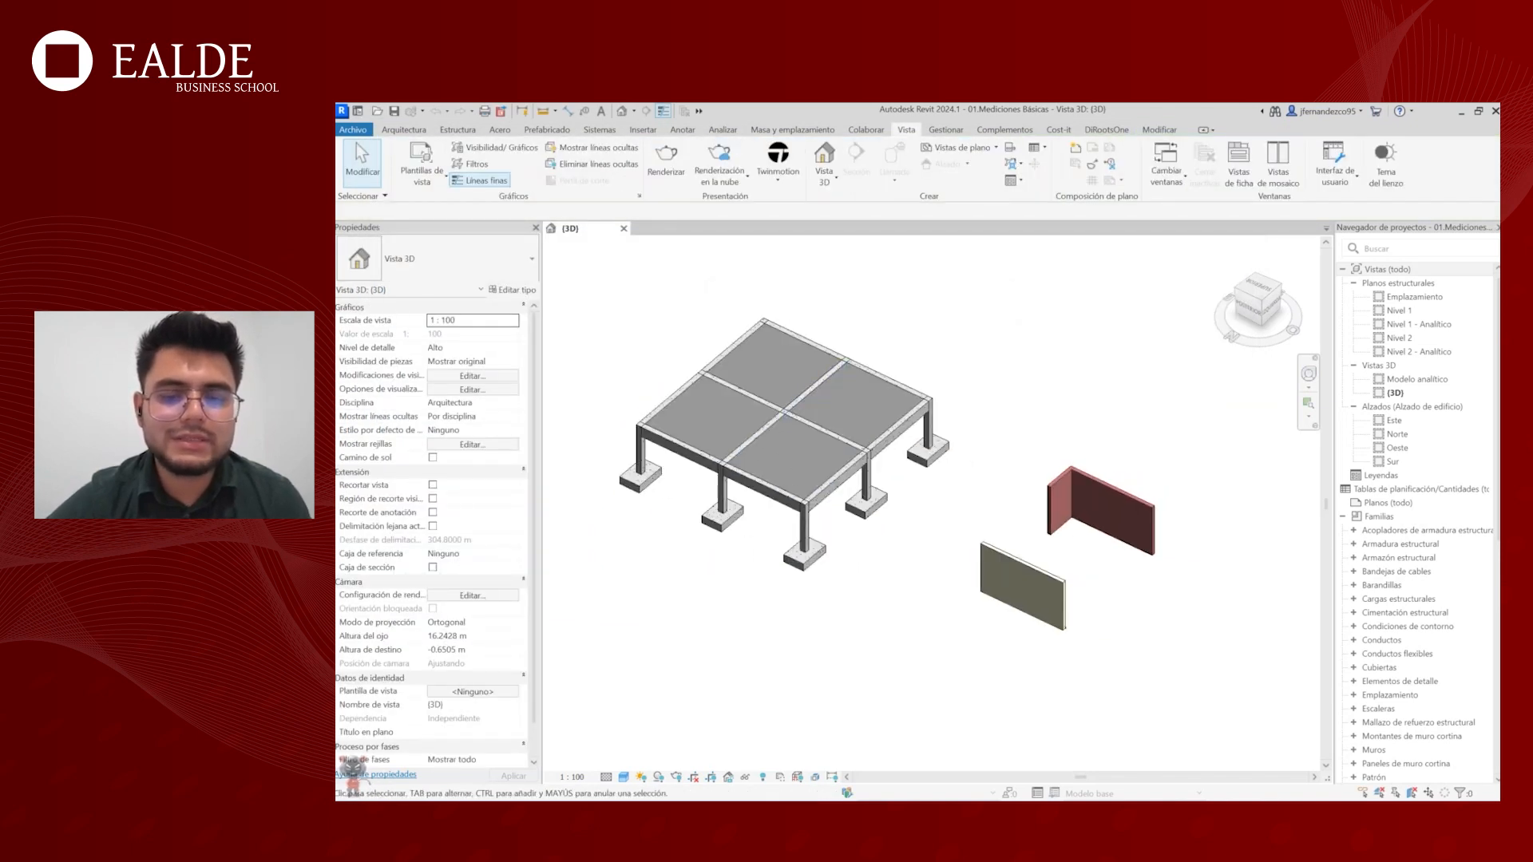
- Switch to Word to examine the pasted category and count list, marking the area beneath it, and return to Revit
{"action": "key", "text": "alt+Tab"}
{"action": "left_click", "coordinate": [904, 381]}
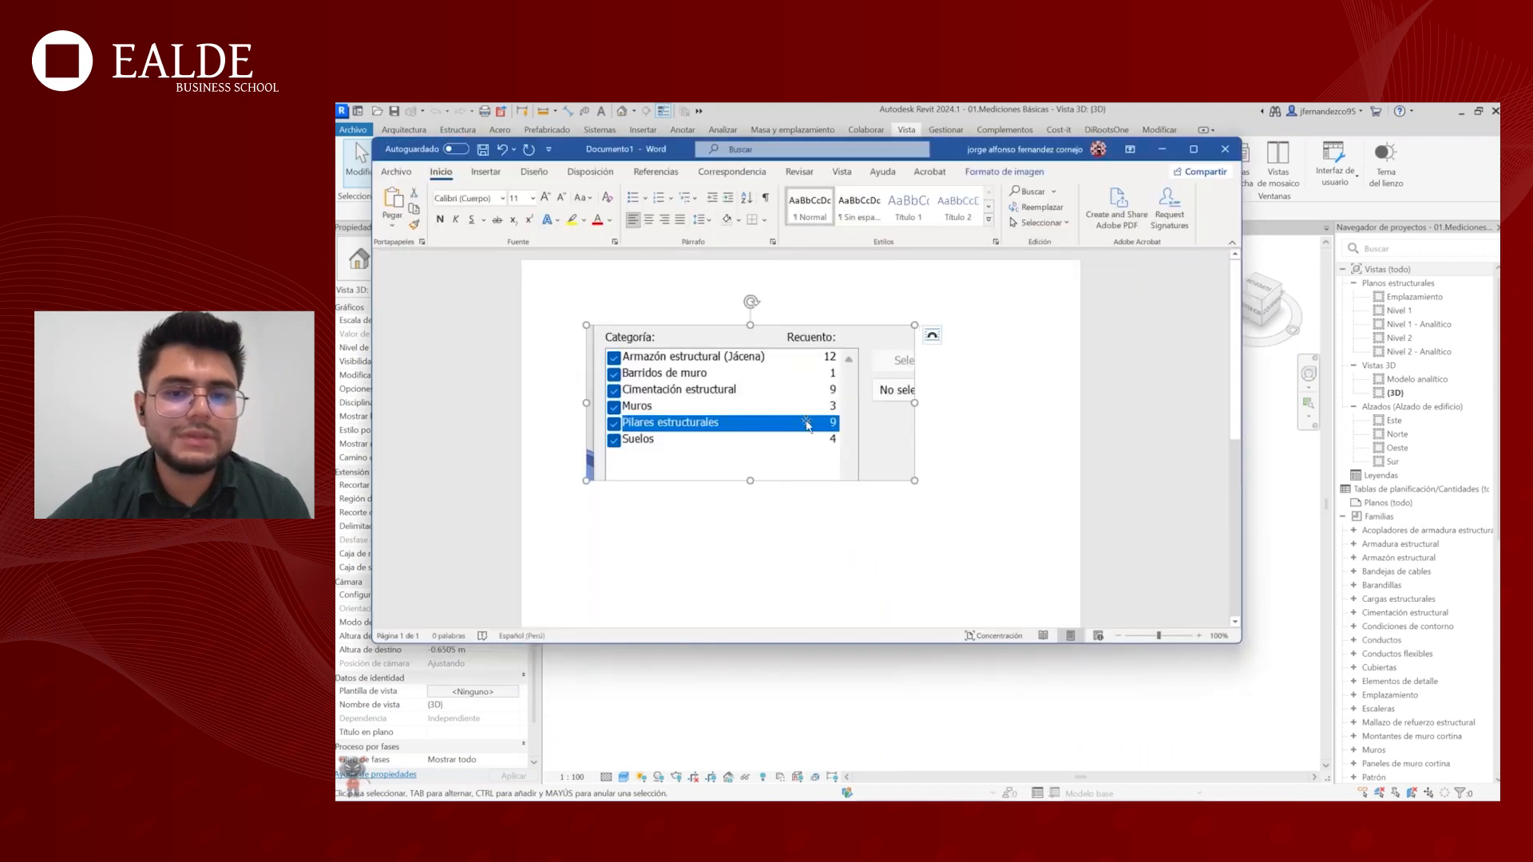
{"action": "left_click", "coordinate": [1010, 443]}
{"action": "left_click", "coordinate": [789, 431]}
{"action": "left_click", "coordinate": [973, 449]}
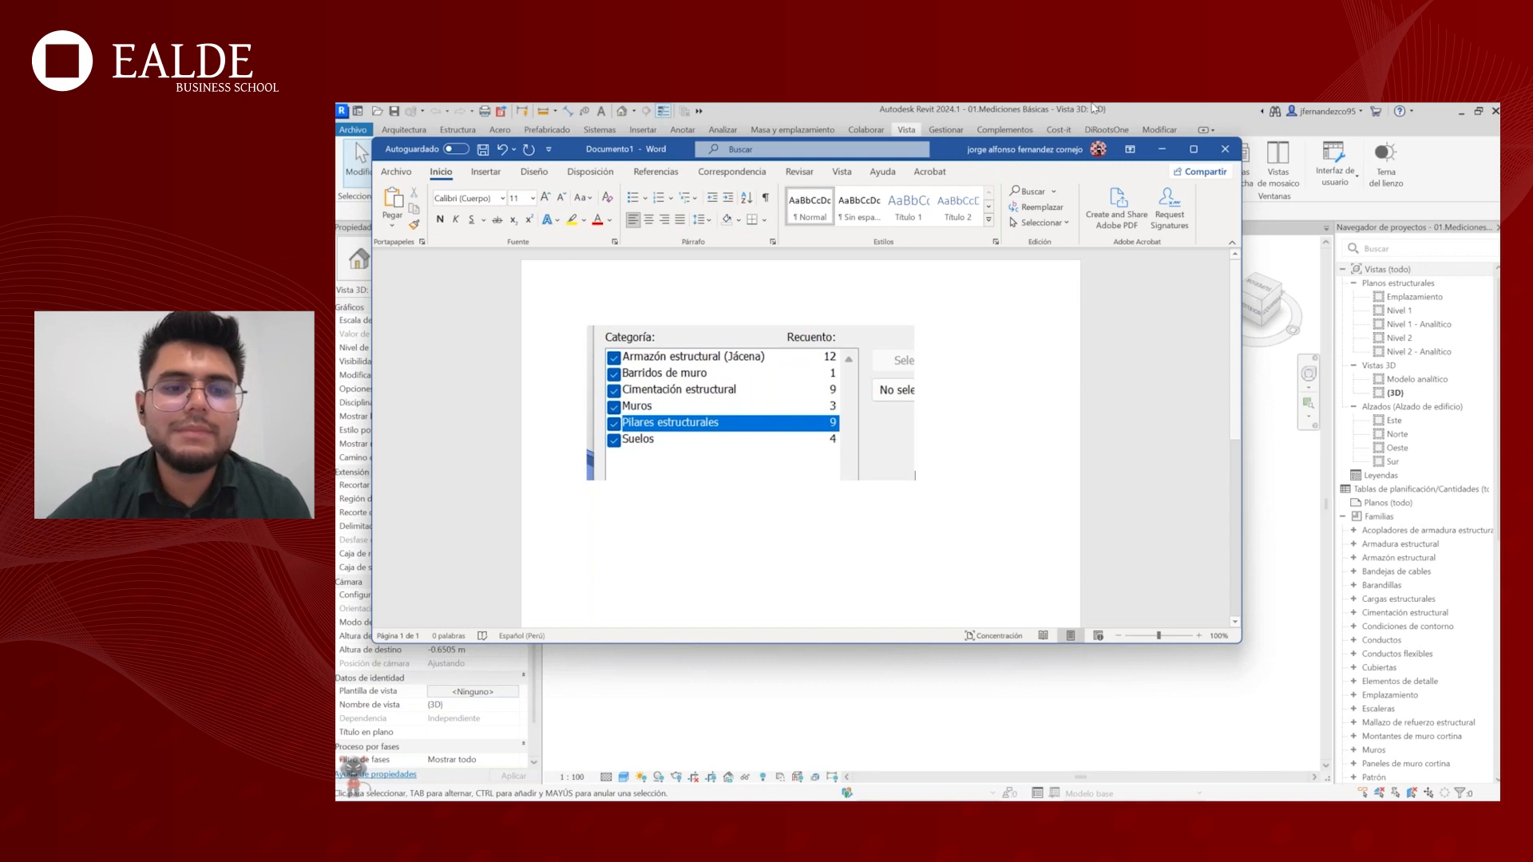
{"action": "left_click_drag", "start_coordinate": [581, 494], "coordinate": [911, 519]}
{"action": "left_click_drag", "start_coordinate": [576, 508], "coordinate": [586, 433]}
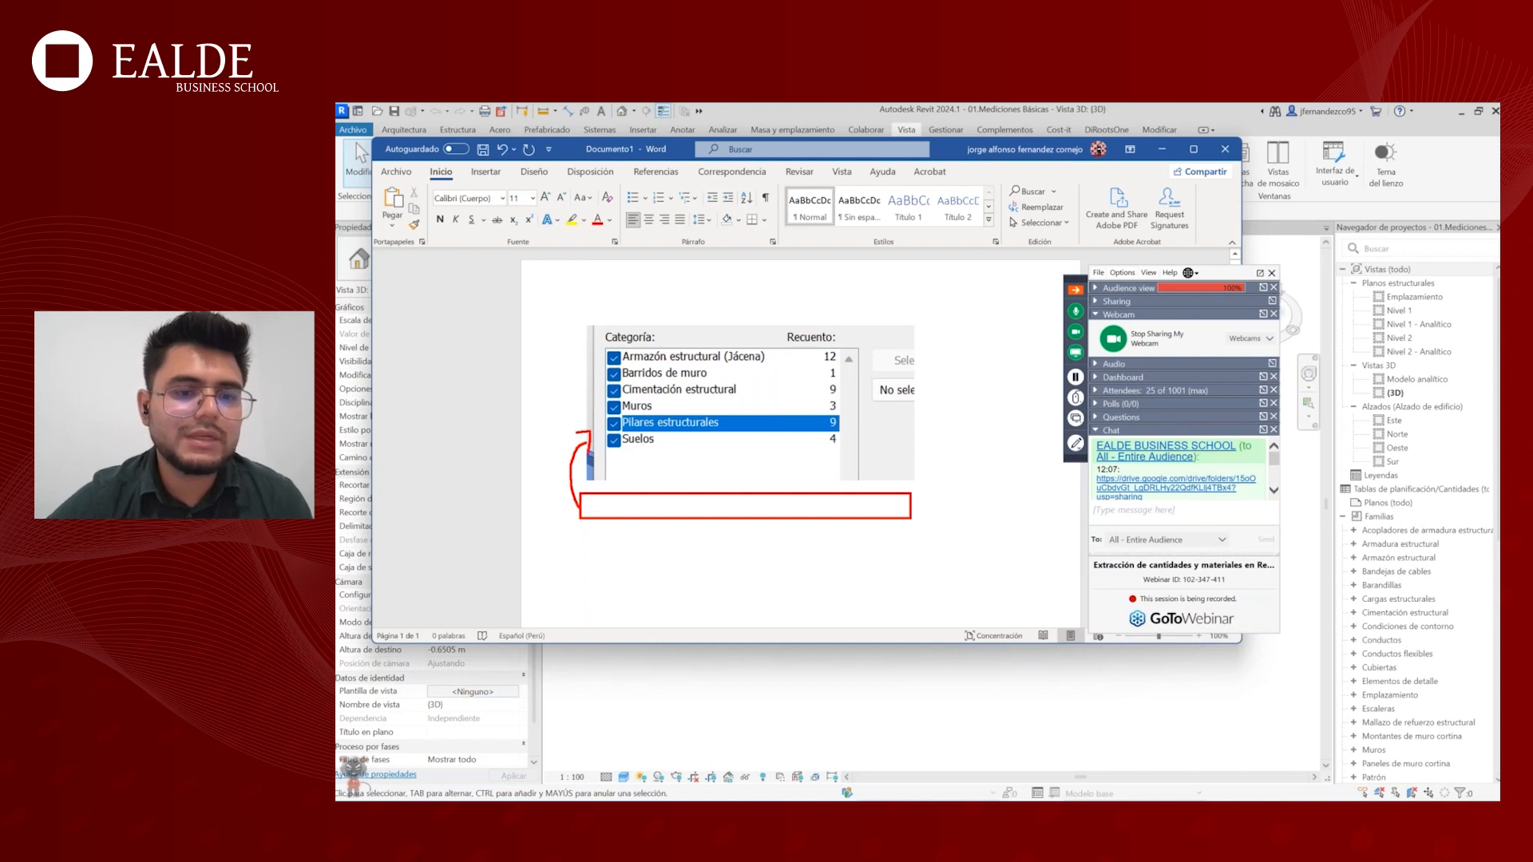
{"action": "left_click", "coordinate": [1162, 150]}
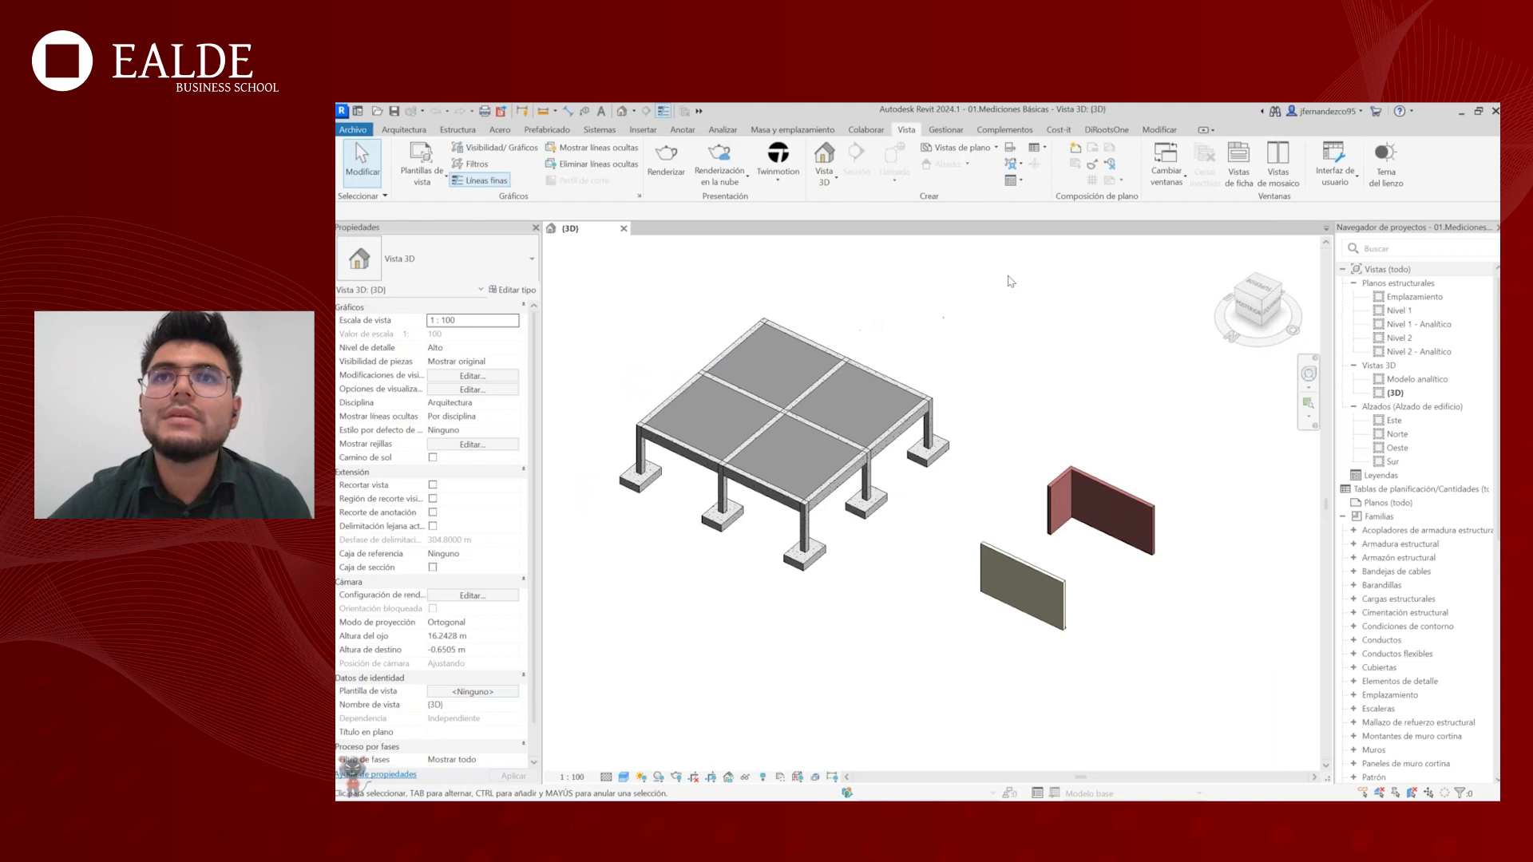
- Examine the structure and separate walls in the 3D view, checking the properties of one edge beam
{"action": "middle_click_drag", "start_coordinate": [890, 347], "coordinate": [940, 338]}
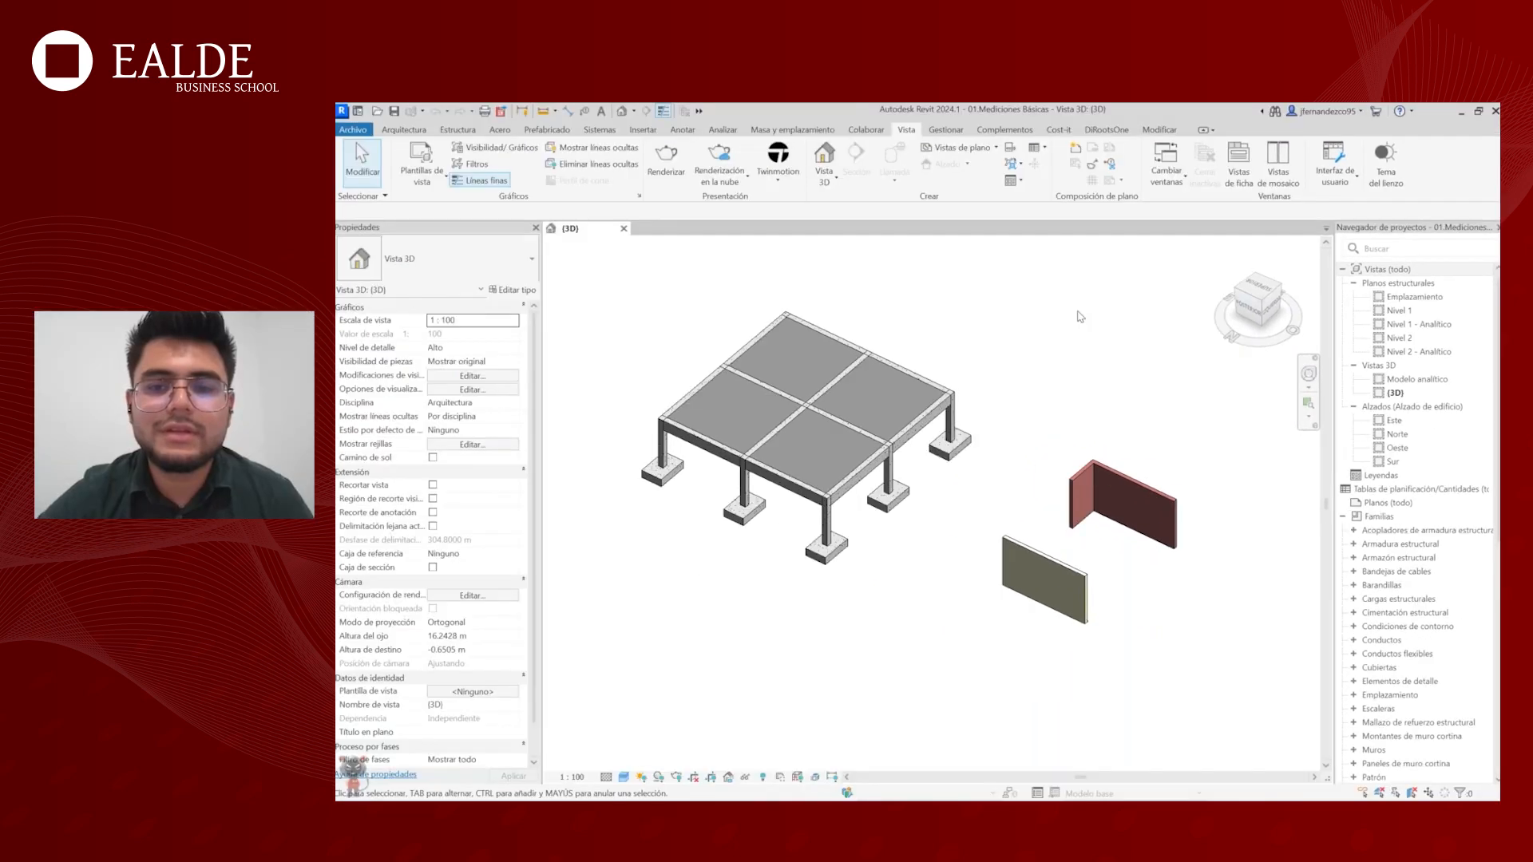
{"action": "scroll", "coordinate": [1080, 317], "scroll_direction": "down", "scroll_amount": 3}
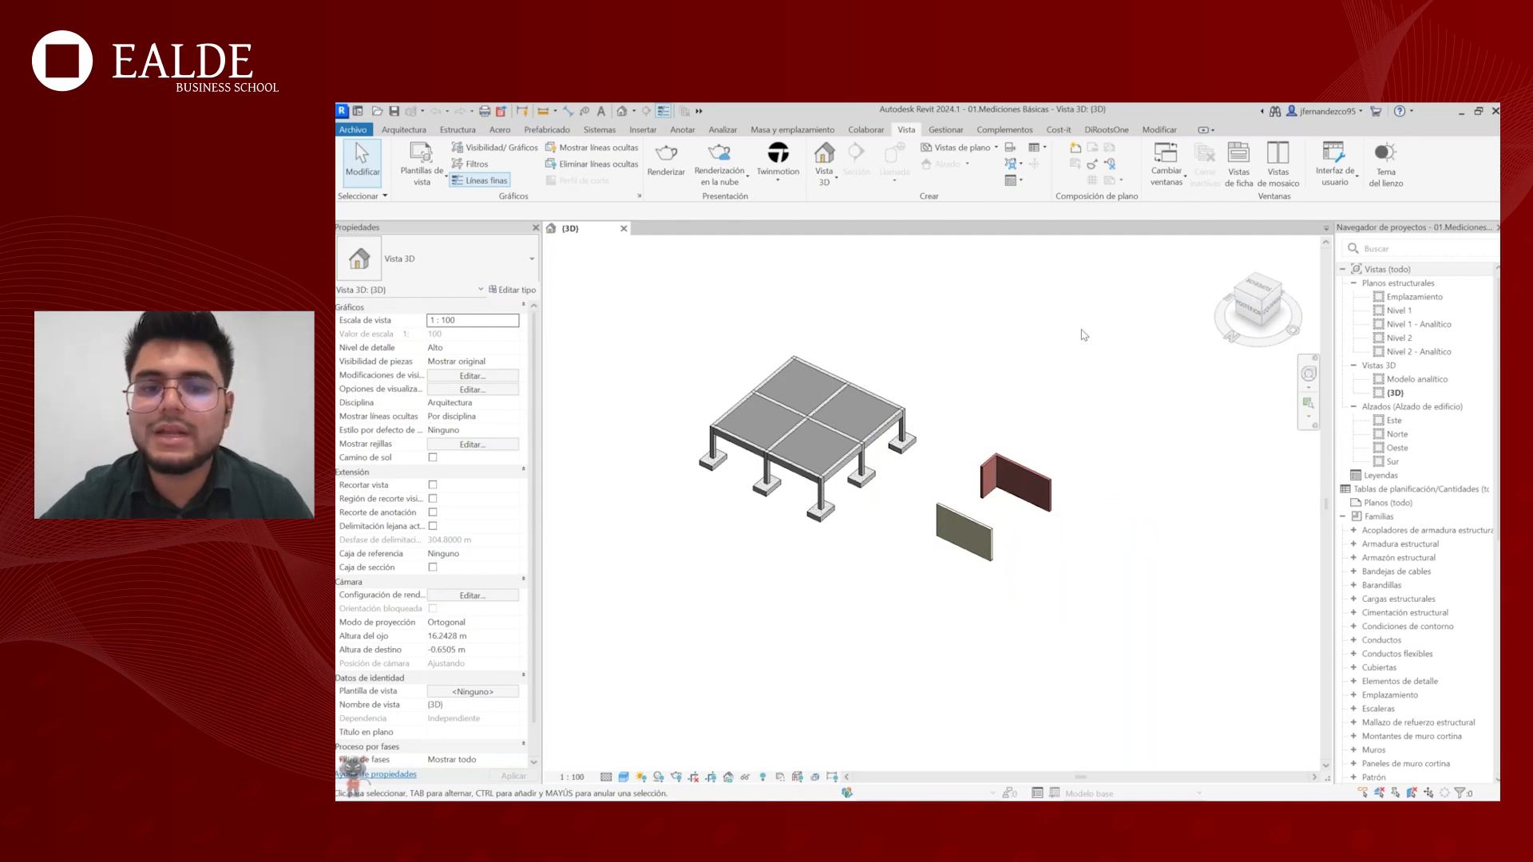
{"action": "scroll", "coordinate": [887, 424], "scroll_direction": "up", "scroll_amount": 2}
{"action": "left_click", "coordinate": [891, 421]}
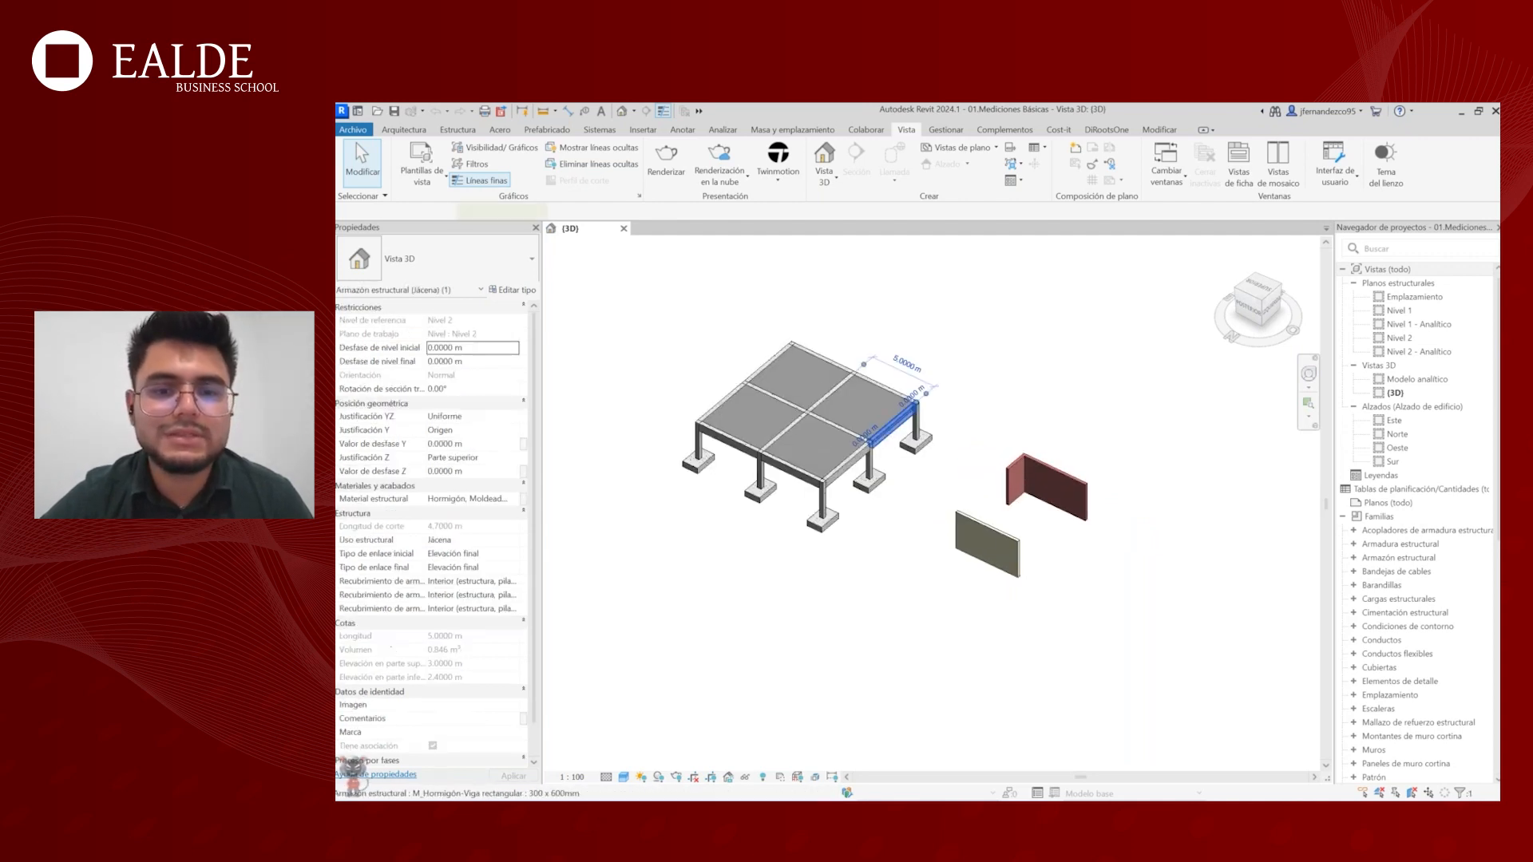
{"action": "left_click", "coordinate": [926, 415]}
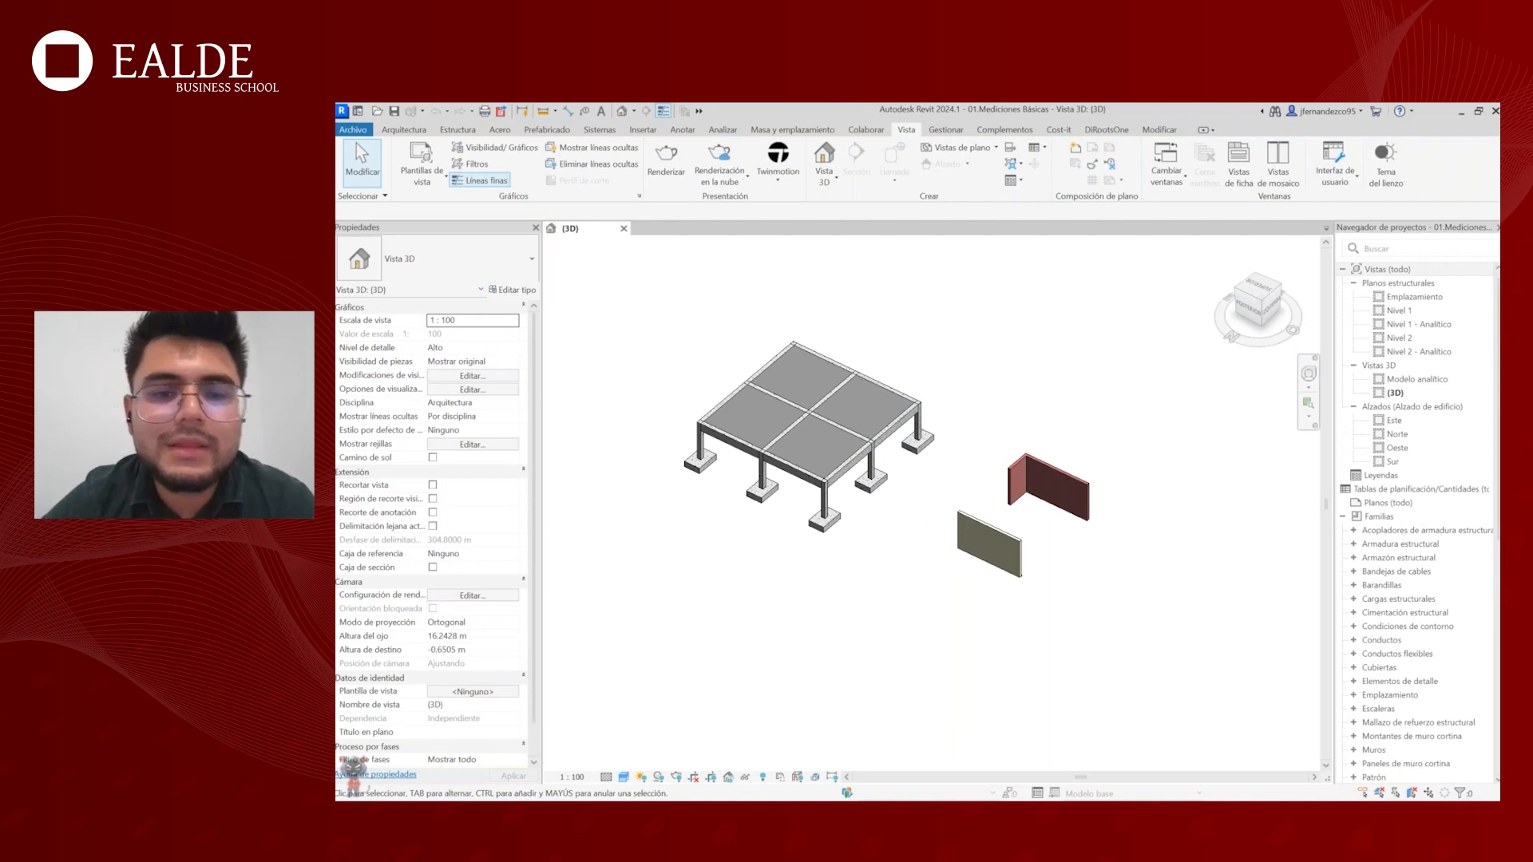
{"action": "middle_click_drag", "start_coordinate": [924, 404], "coordinate": [887, 397]}
{"action": "middle_click_drag", "start_coordinate": [920, 315], "coordinate": [983, 338]}
{"action": "left_click", "coordinate": [1039, 148]}
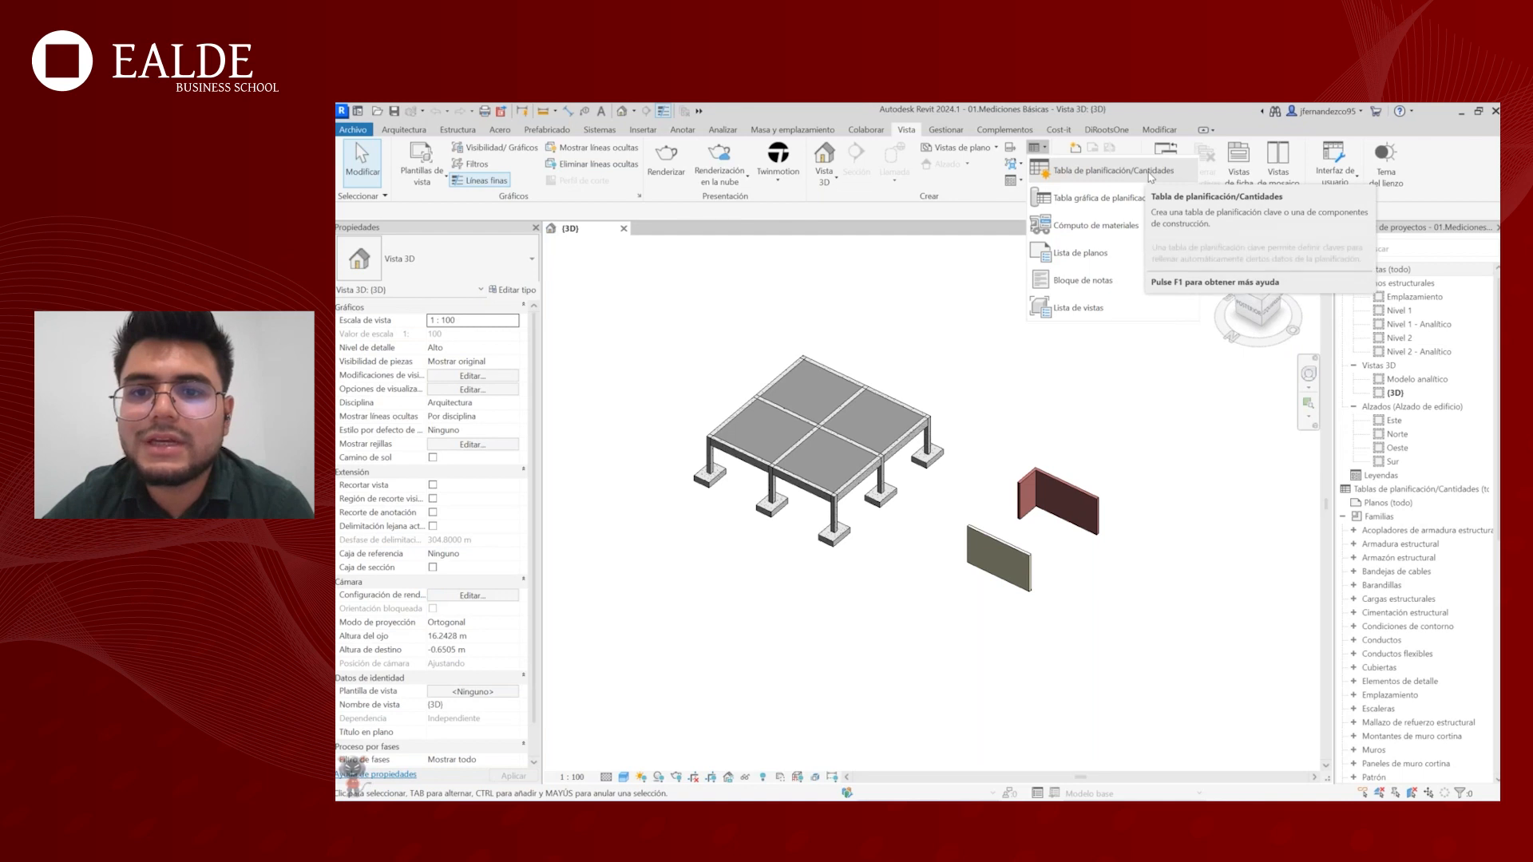
{"action": "left_click", "coordinate": [1150, 176]}
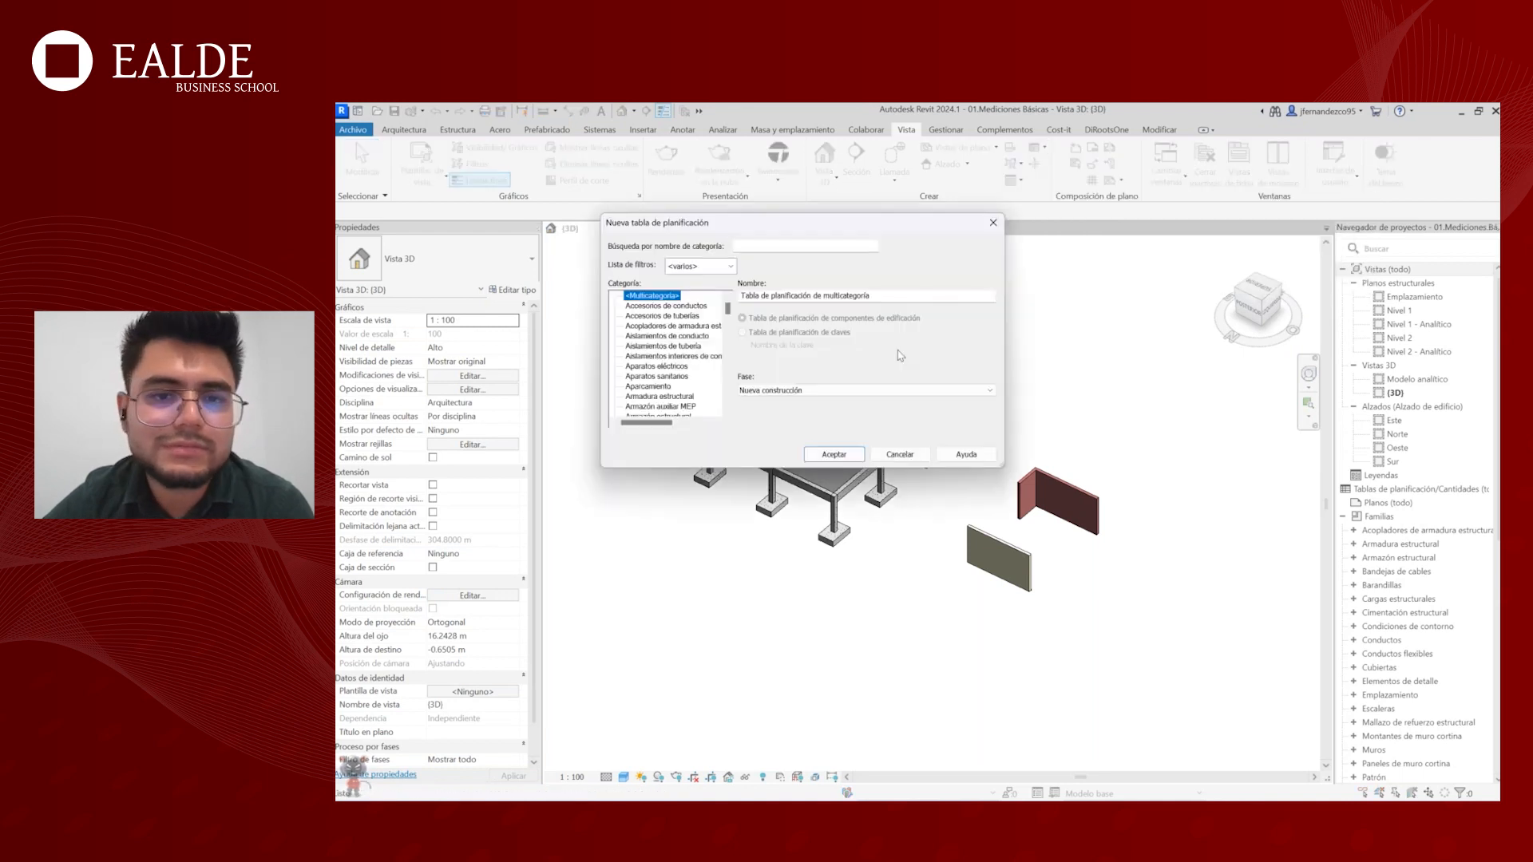
{"action": "left_click_drag", "start_coordinate": [783, 229], "coordinate": [789, 246]}
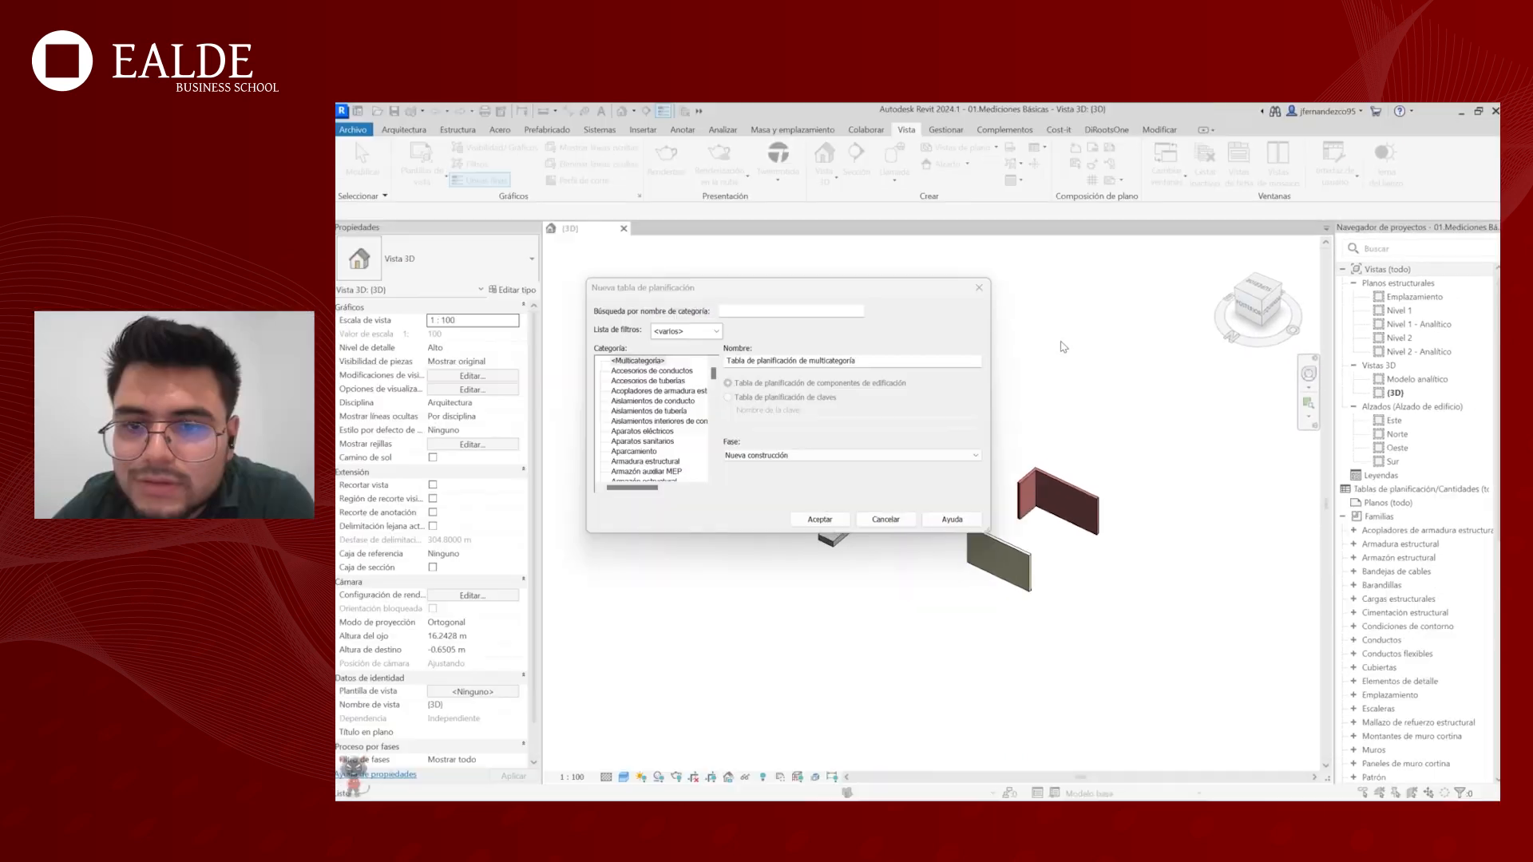
{"action": "left_click_drag", "start_coordinate": [800, 289], "coordinate": [796, 254]}
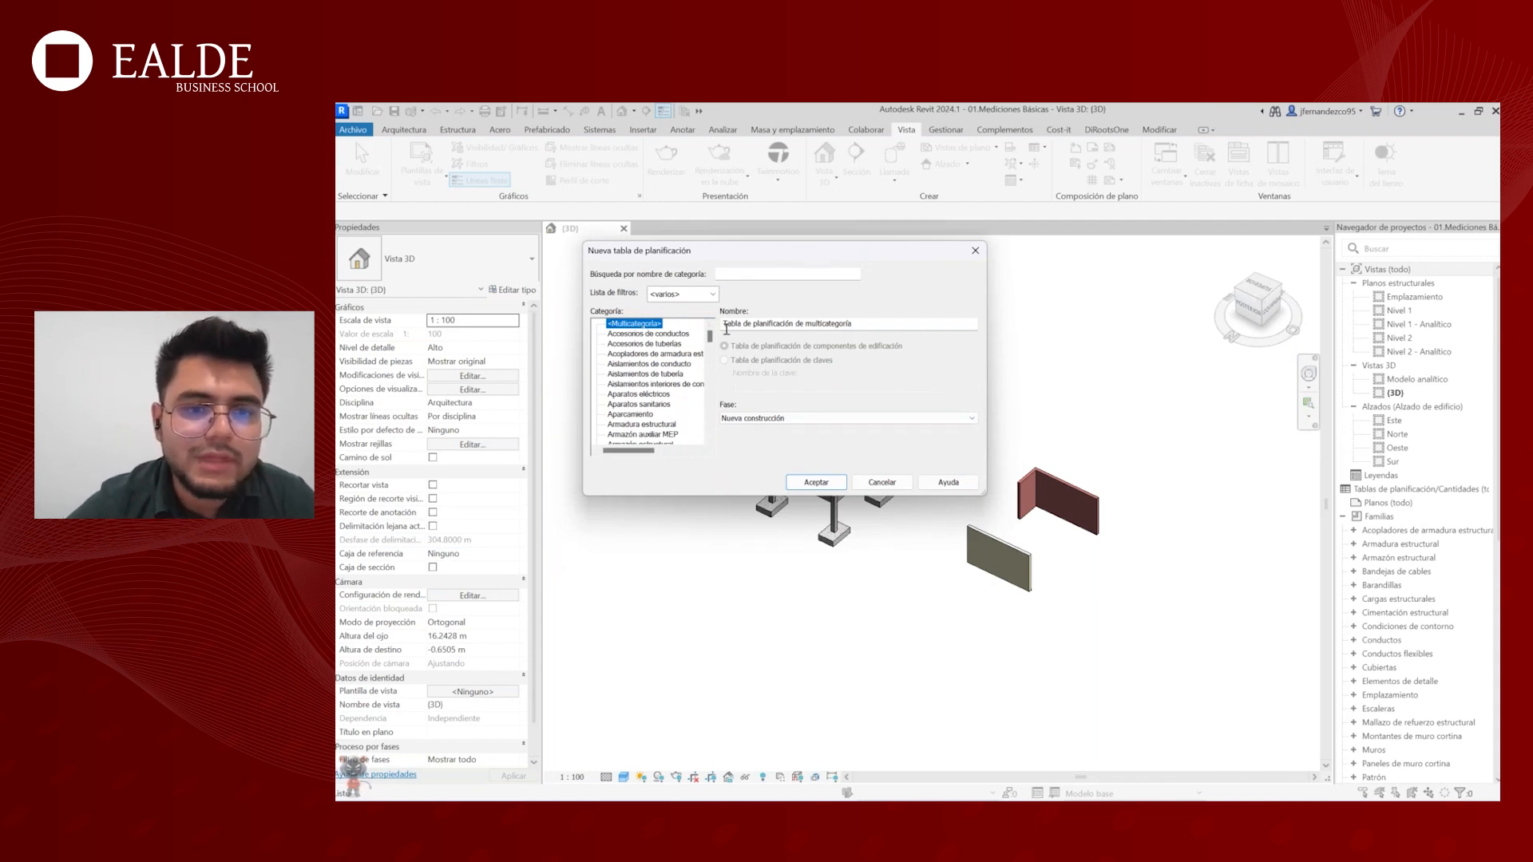
{"action": "left_click", "coordinate": [975, 251]}
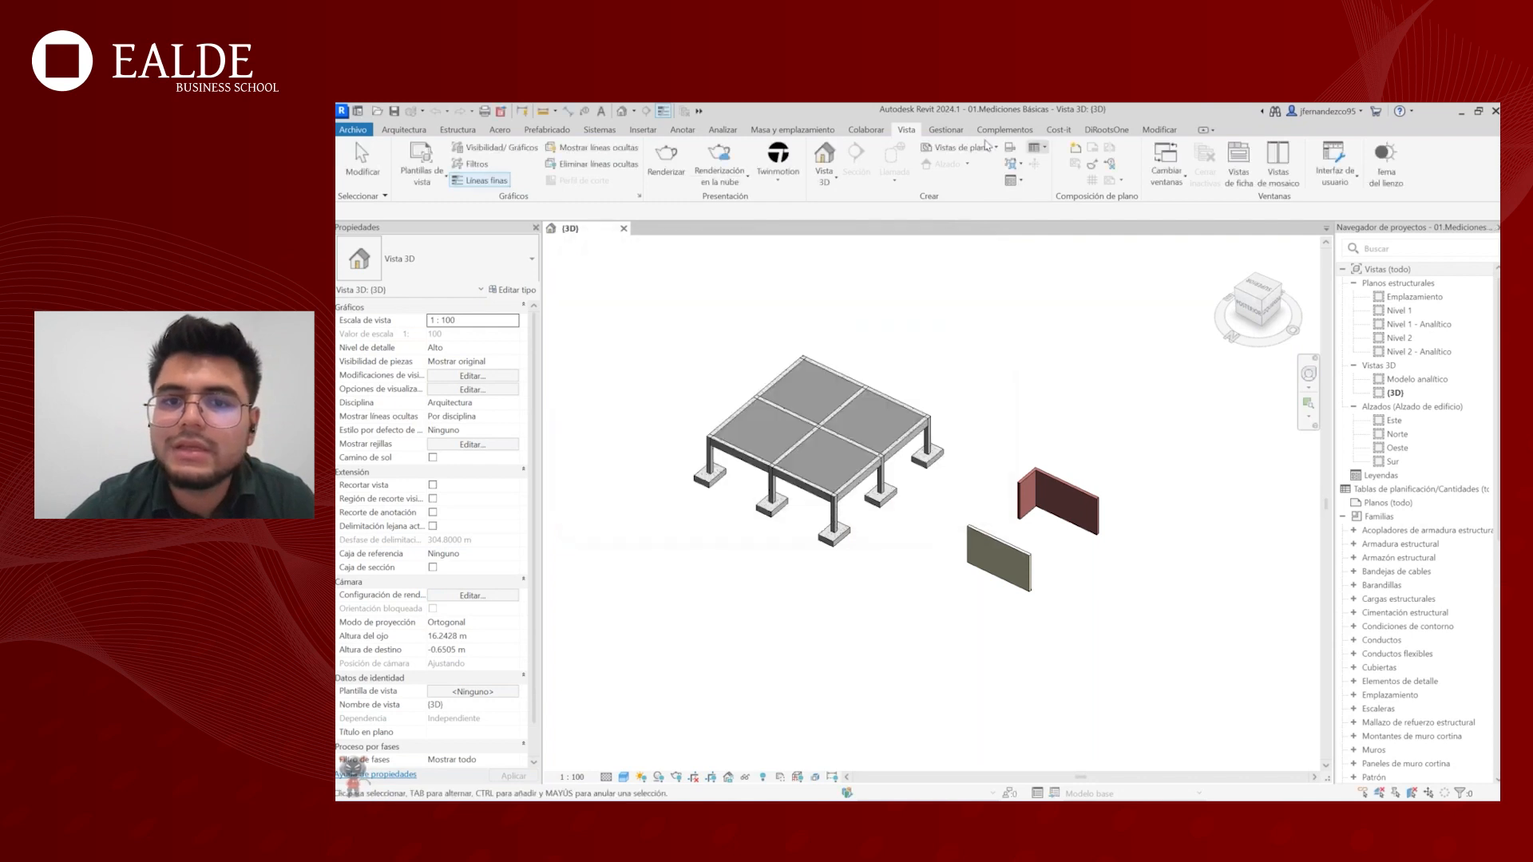
- Start a new schedule/quantities table, choose <Multicategoría> as its category, and mark that entry
{"action": "left_click", "coordinate": [1036, 148]}
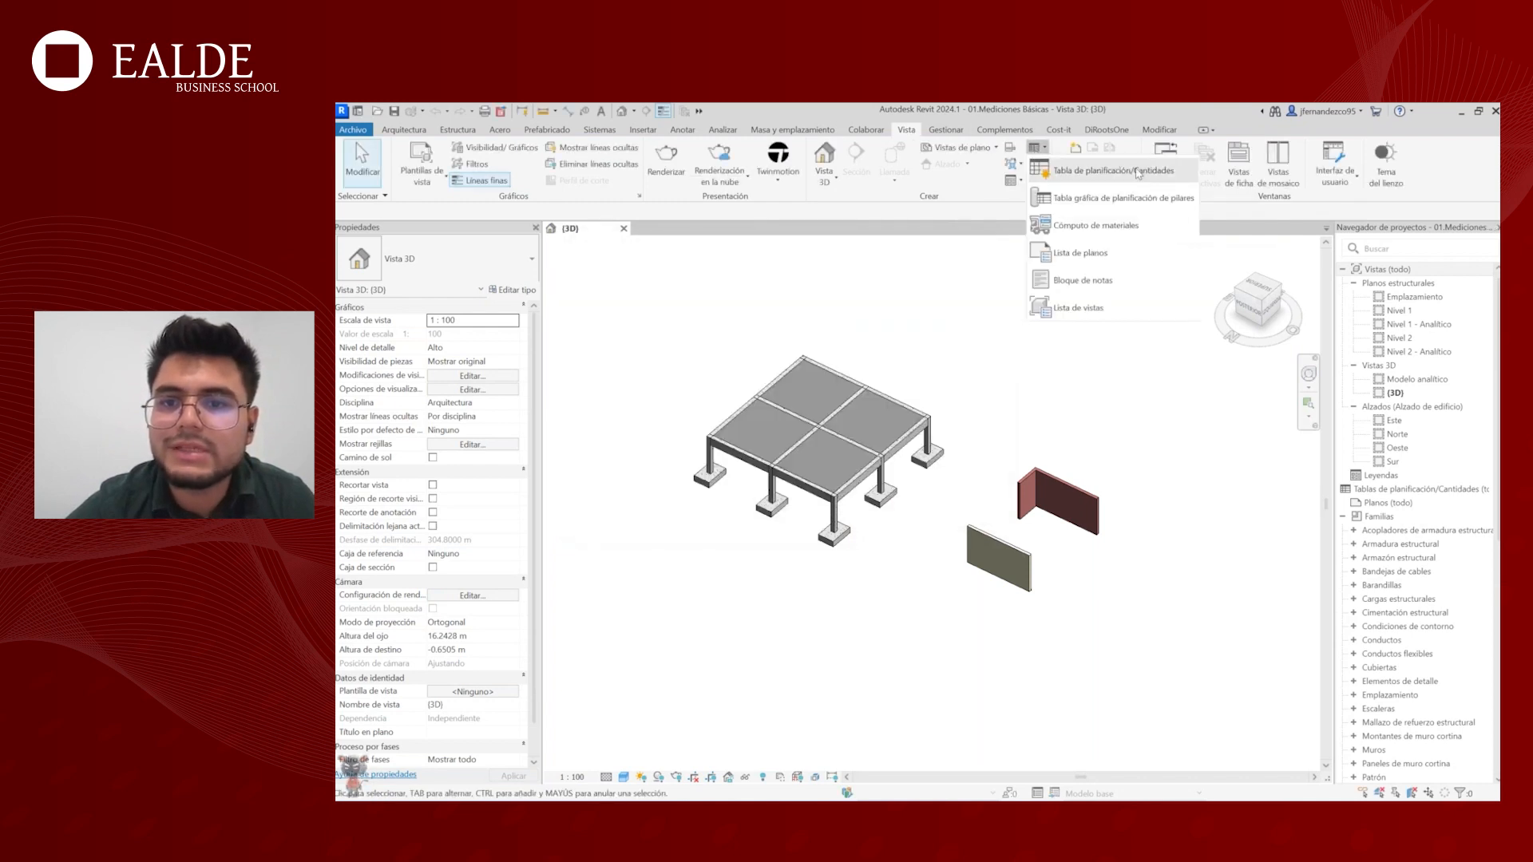
{"action": "left_click", "coordinate": [1046, 170]}
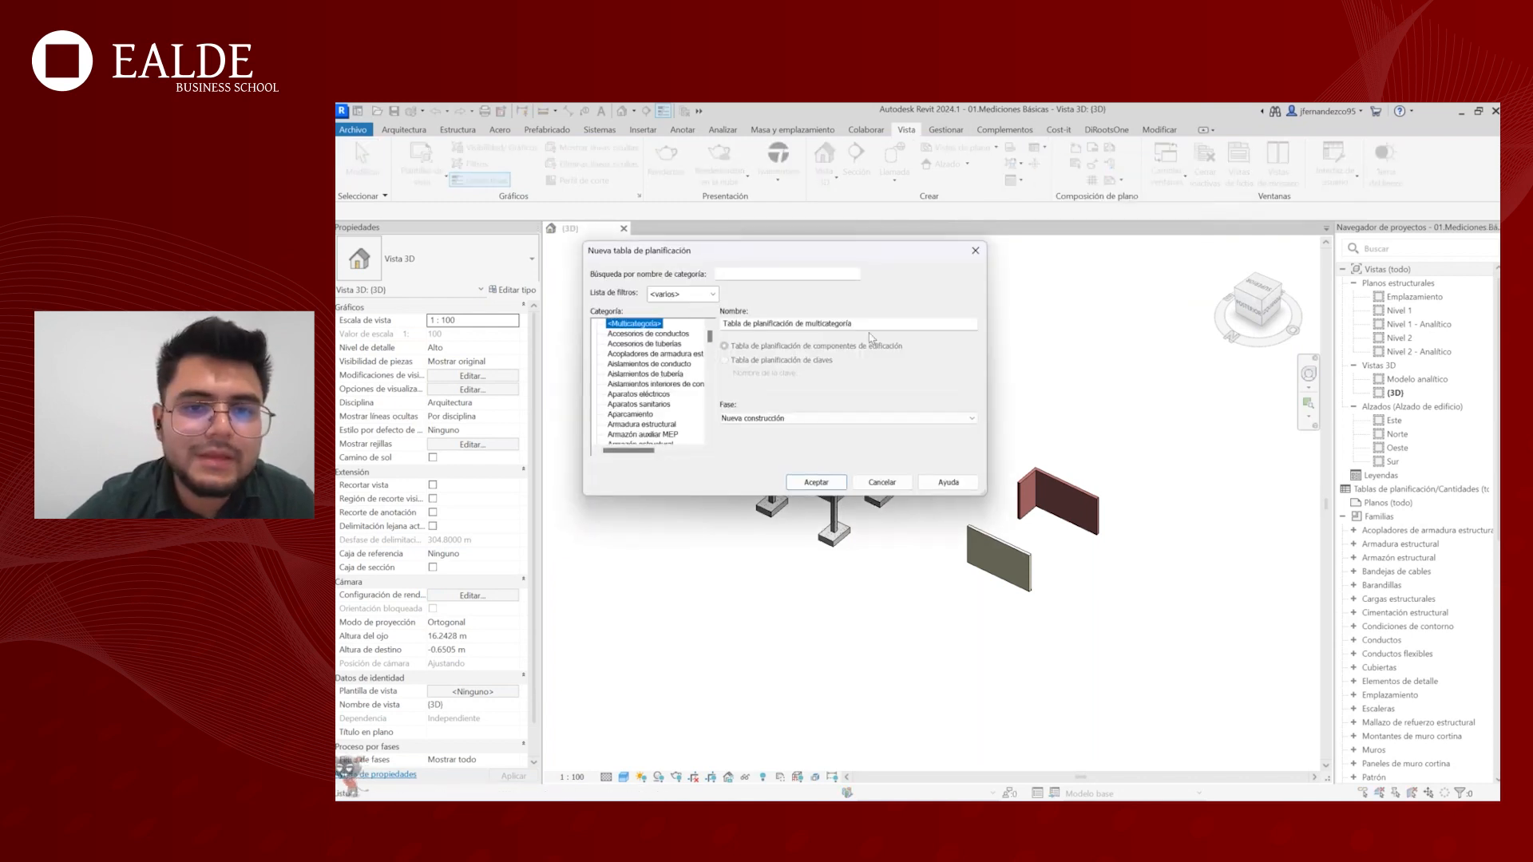
{"action": "left_click_drag", "start_coordinate": [867, 325], "coordinate": [710, 326]}
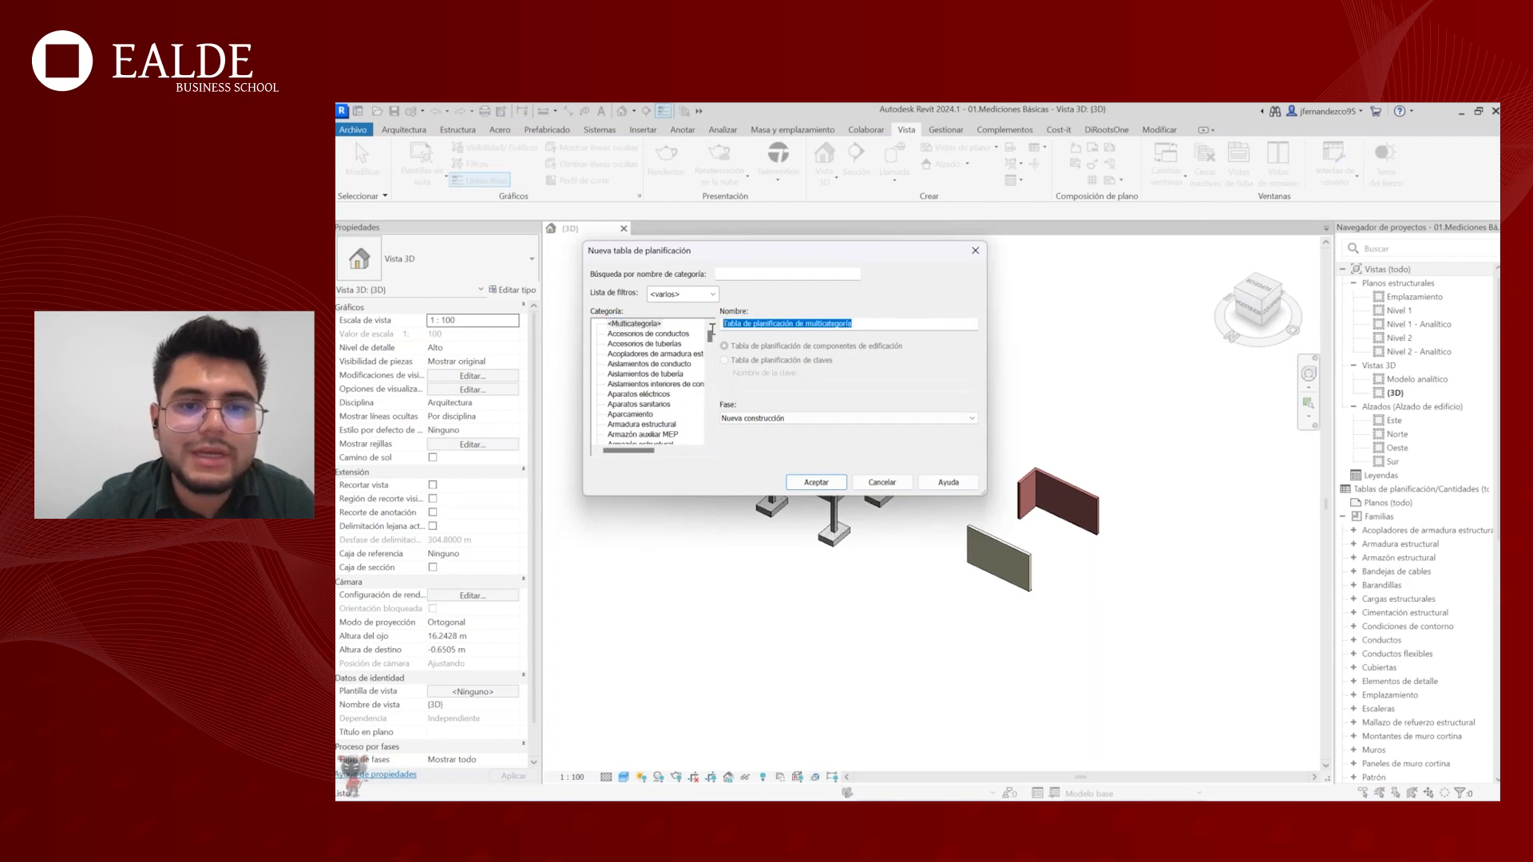
{"action": "left_click", "coordinate": [888, 325]}
{"action": "left_click", "coordinate": [658, 324]}
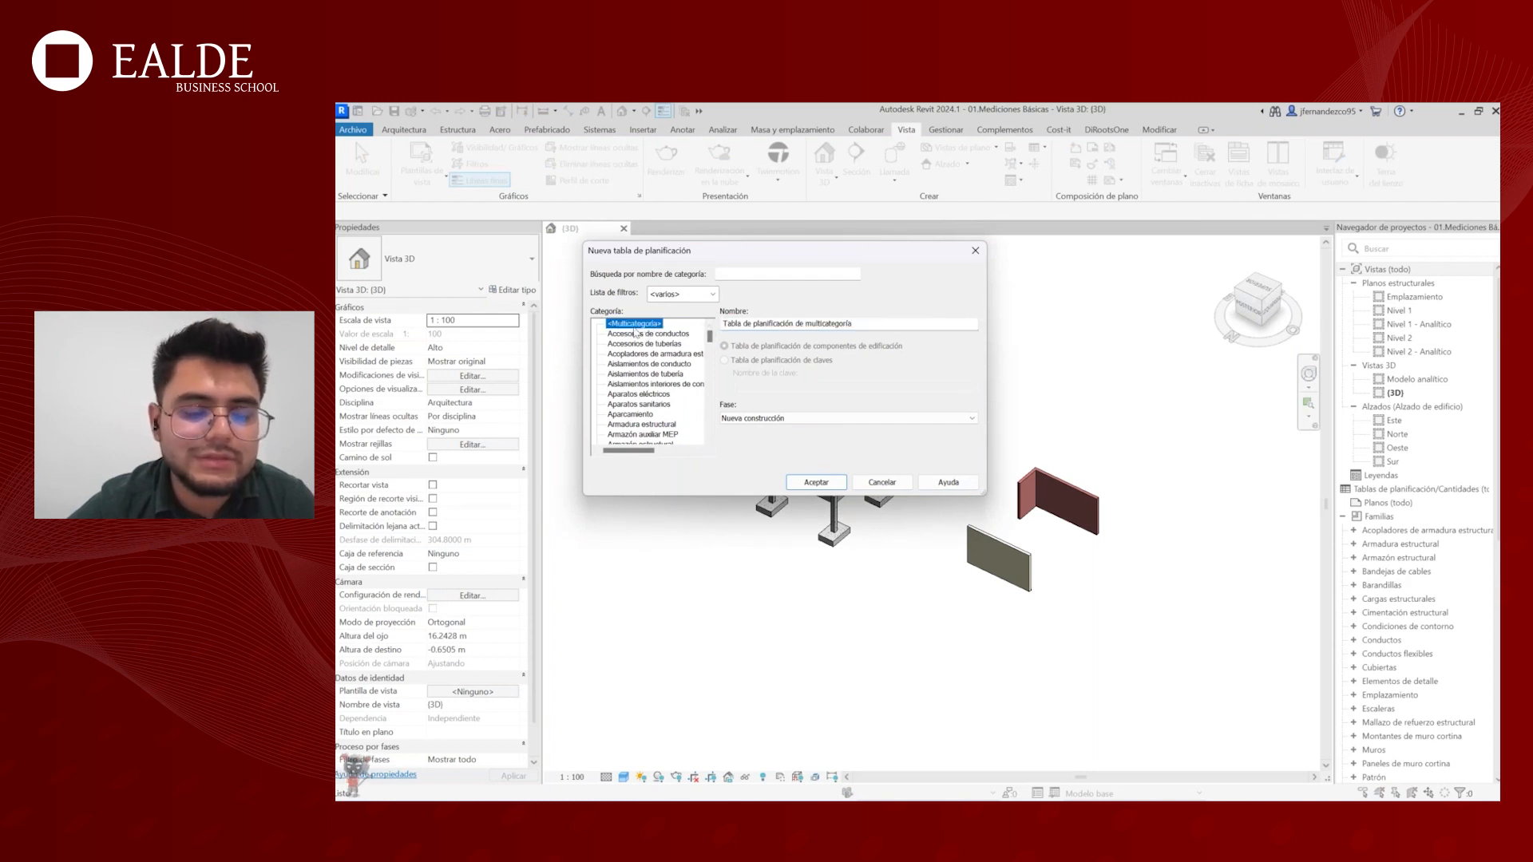
{"action": "mouse_move", "coordinate": [673, 308]}
{"action": "left_mouse_down"}
{"action": "mouse_move", "coordinate": [691, 293]}
{"action": "mouse_move", "coordinate": [759, 319]}
{"action": "left_mouse_up"}
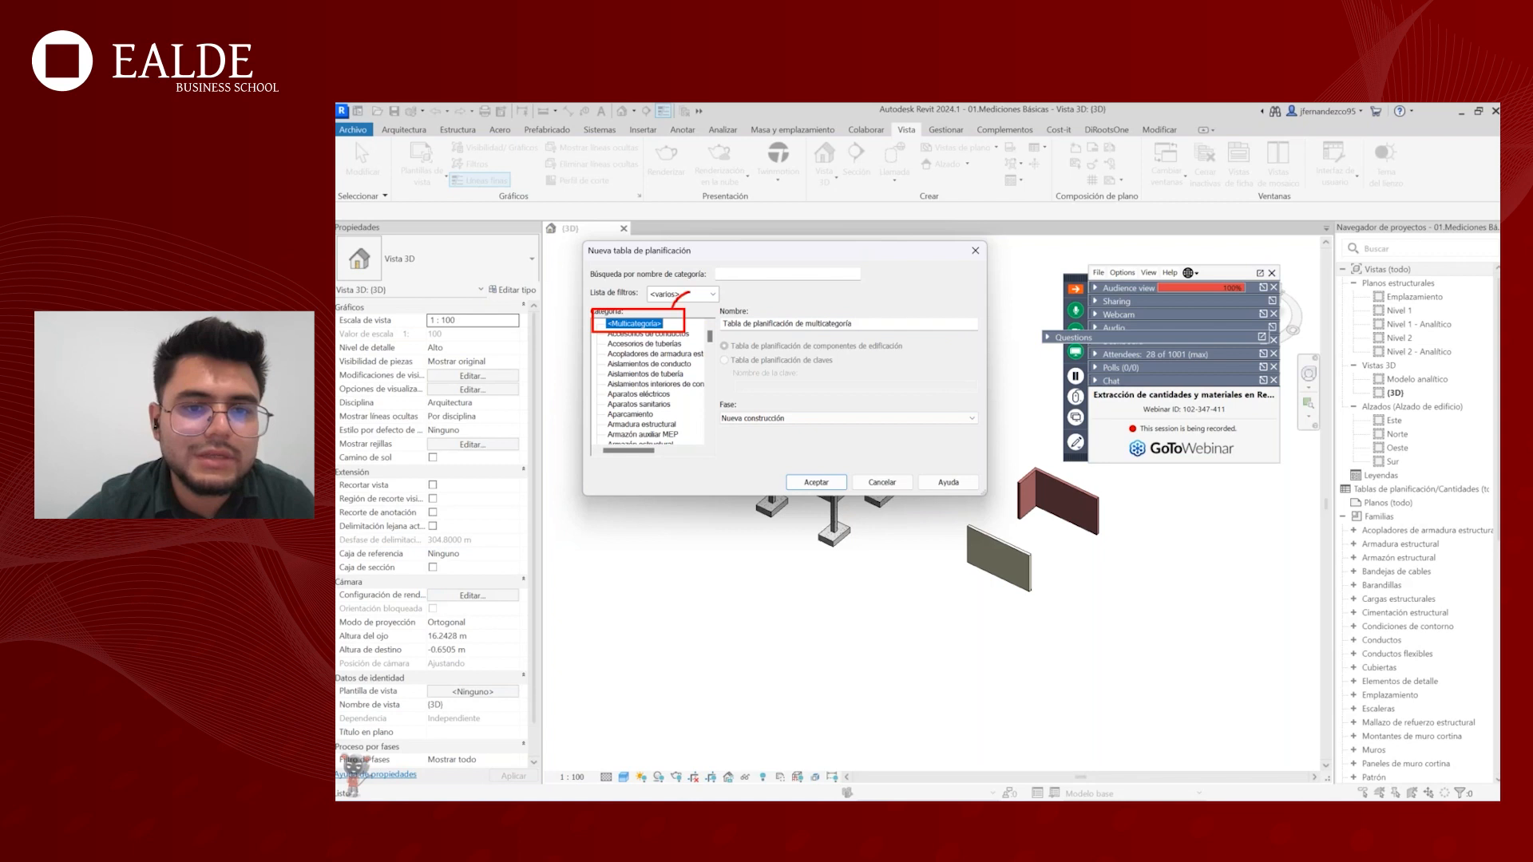
{"action": "left_click_drag", "start_coordinate": [750, 305], "coordinate": [772, 321]}
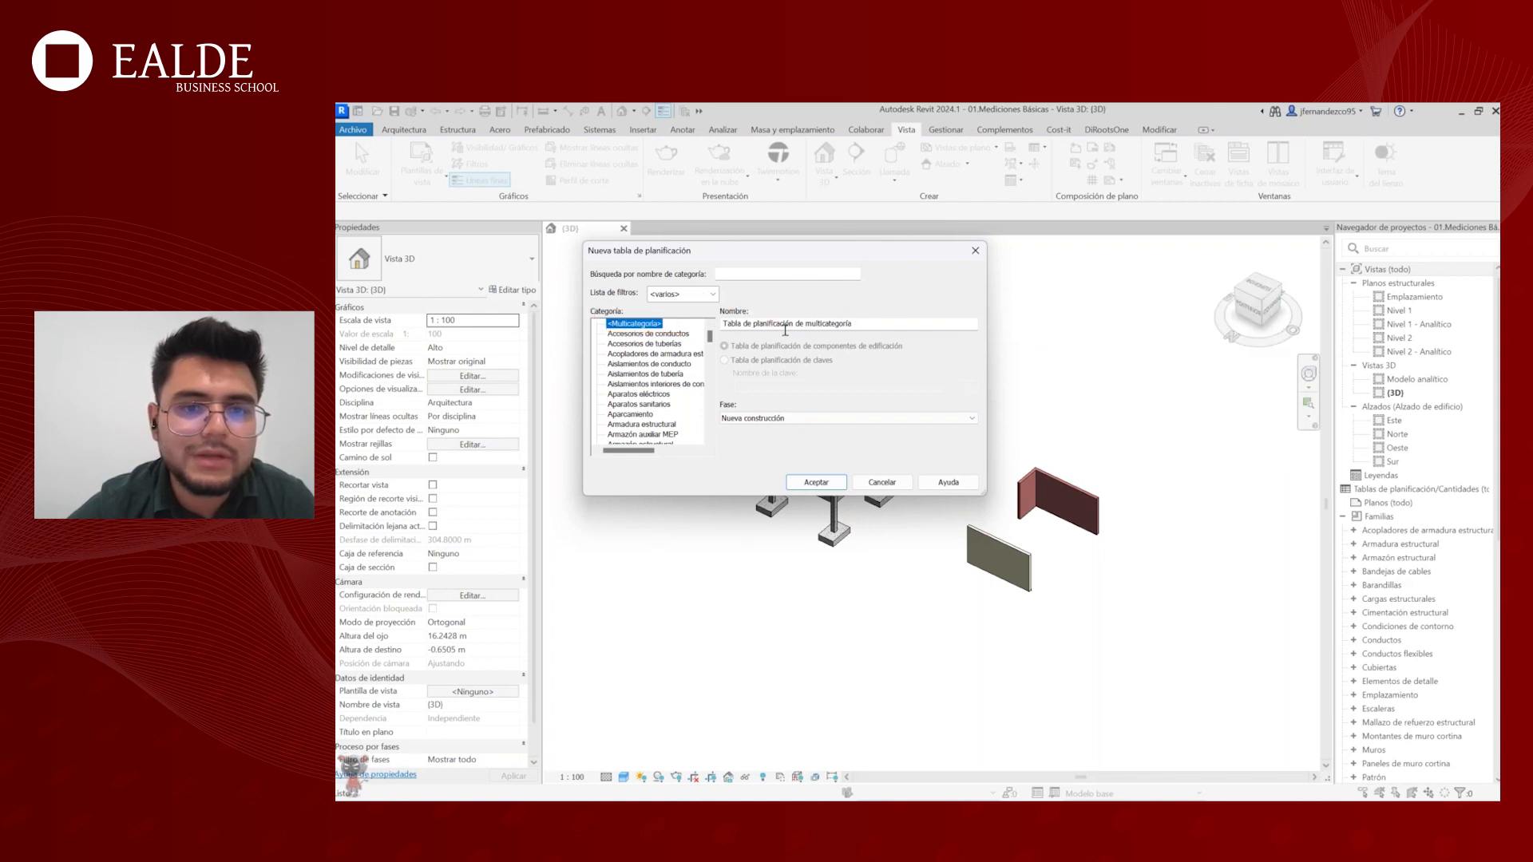
{"action": "left_click_drag", "start_coordinate": [710, 341], "coordinate": [718, 338]}
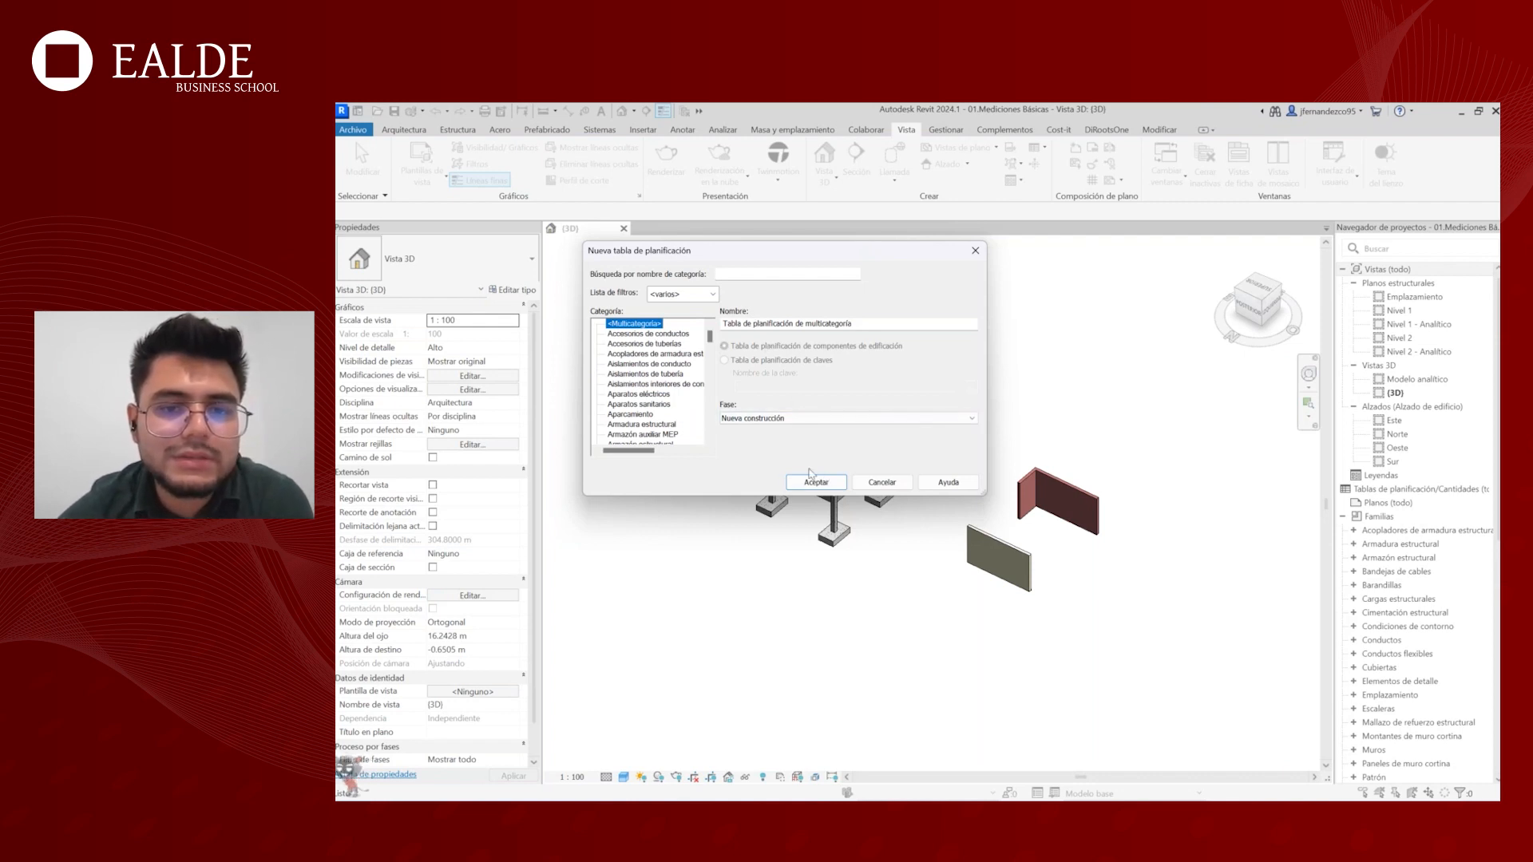
- Name the new multi-category schedule MET.MULTICATEGORIA and create it
{"action": "left_click", "coordinate": [862, 326]}
{"action": "key", "text": "ctrl+a"}
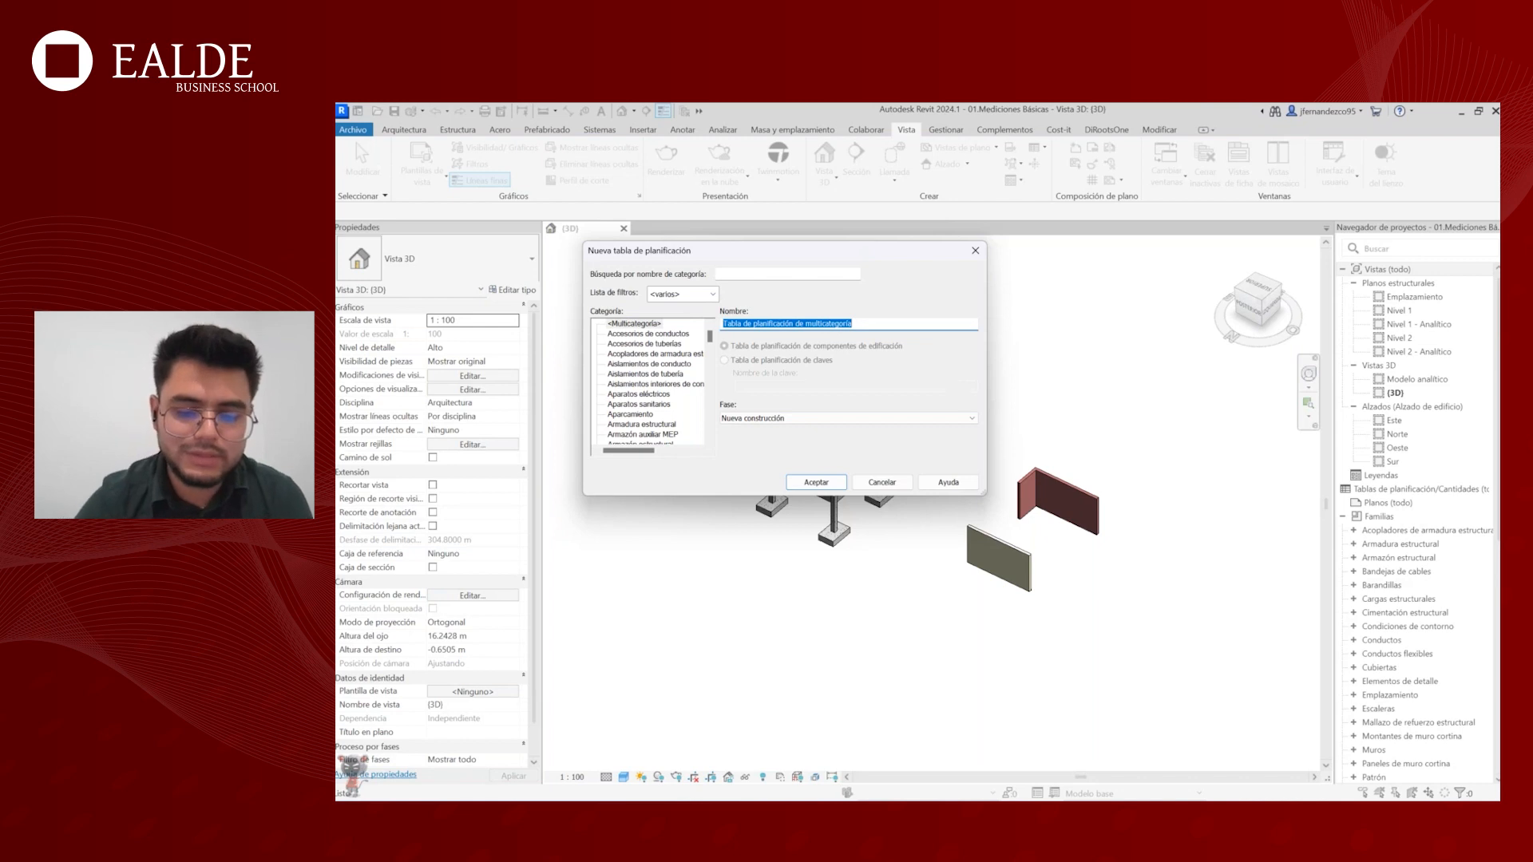
{"action": "key", "text": "BackSpace"}
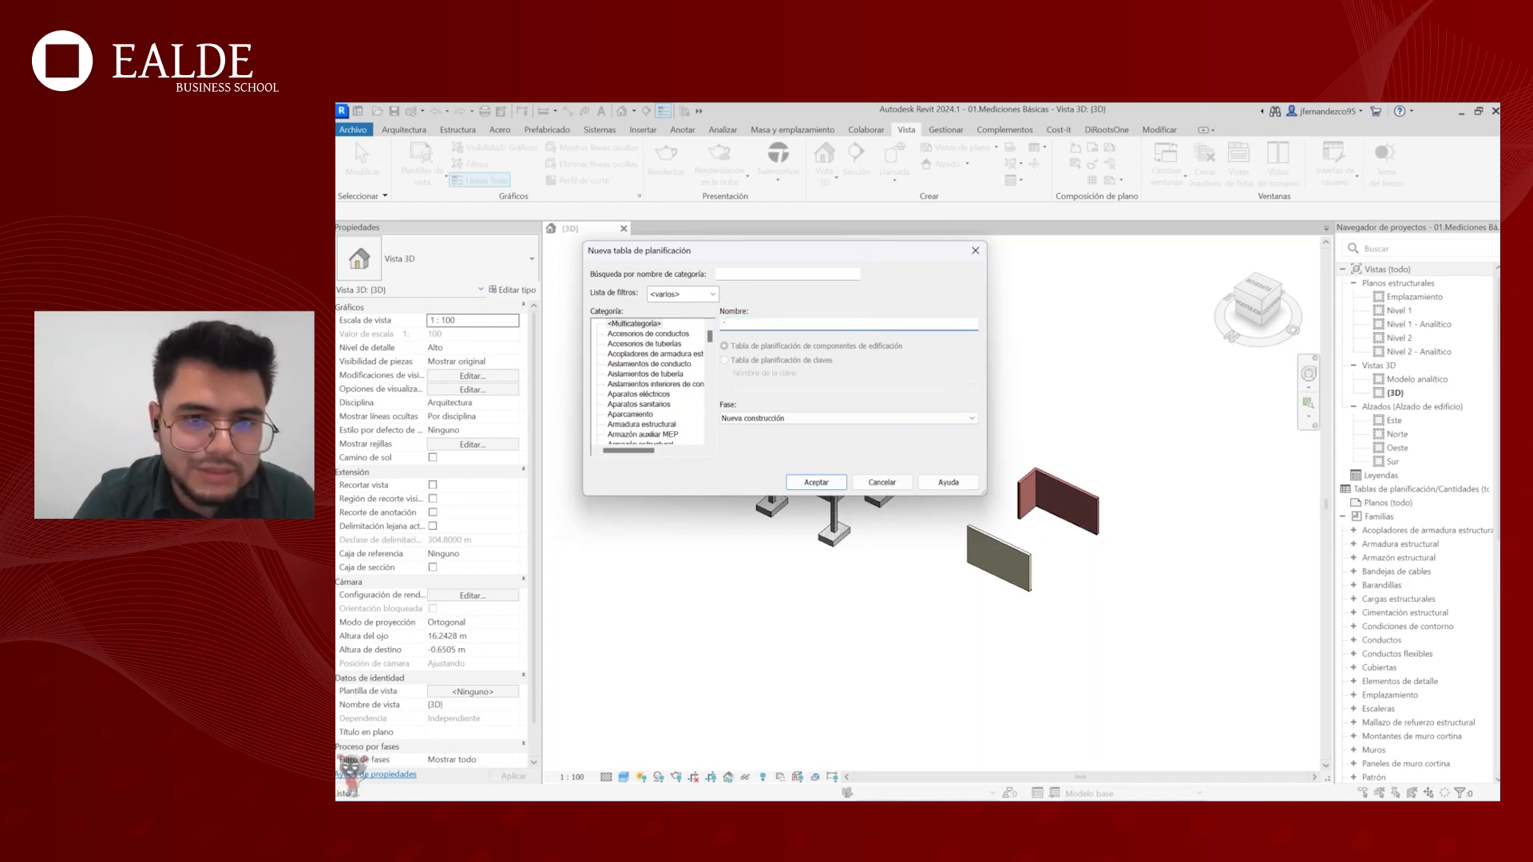
{"action": "type", "text": "*"}
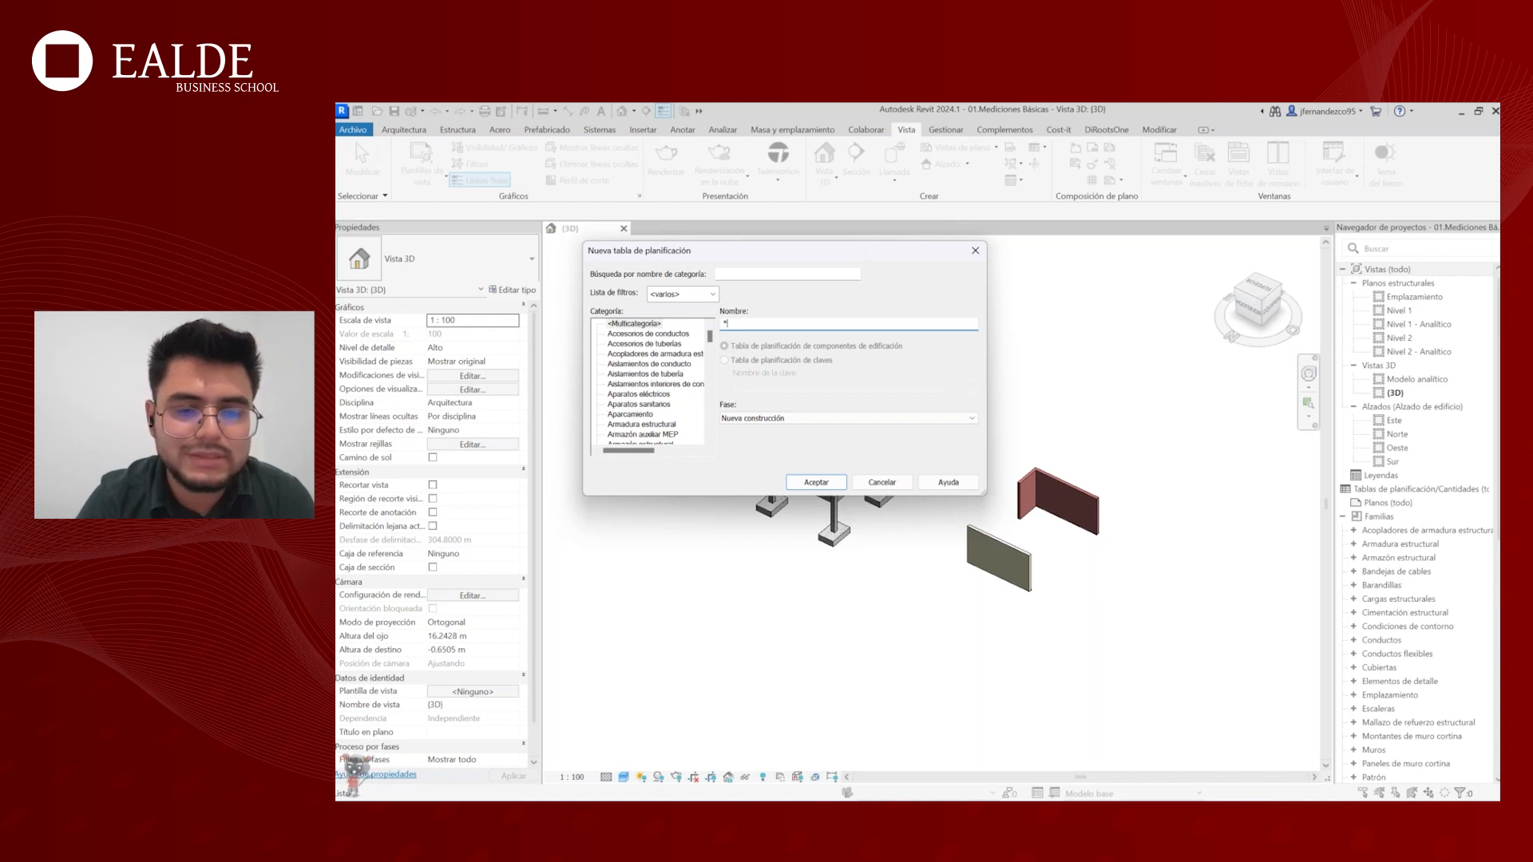
{"action": "type", "text": "METR"}
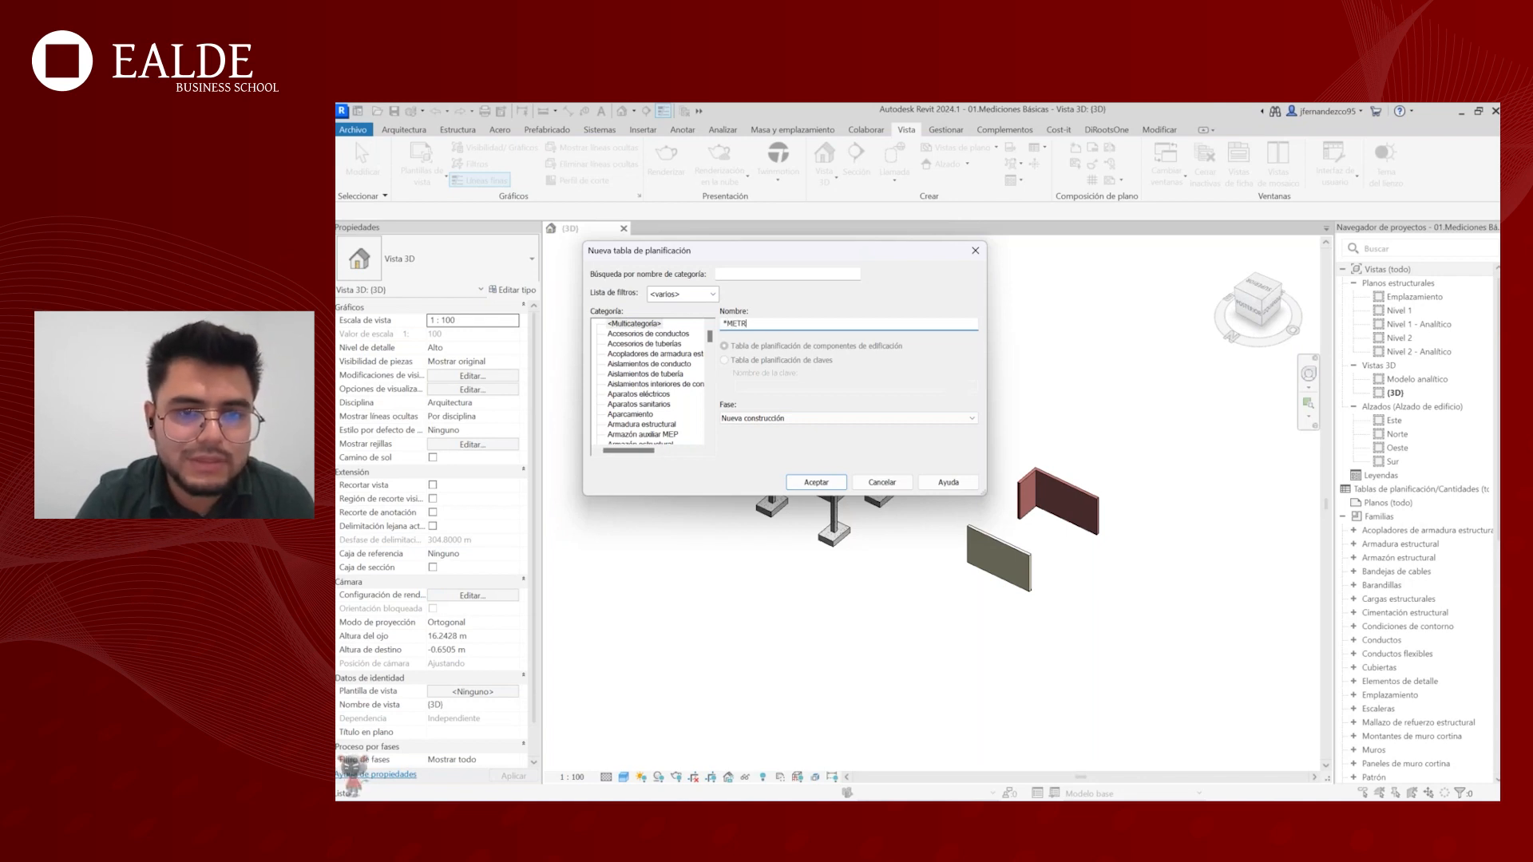
{"action": "key", "text": "BackSpace"}
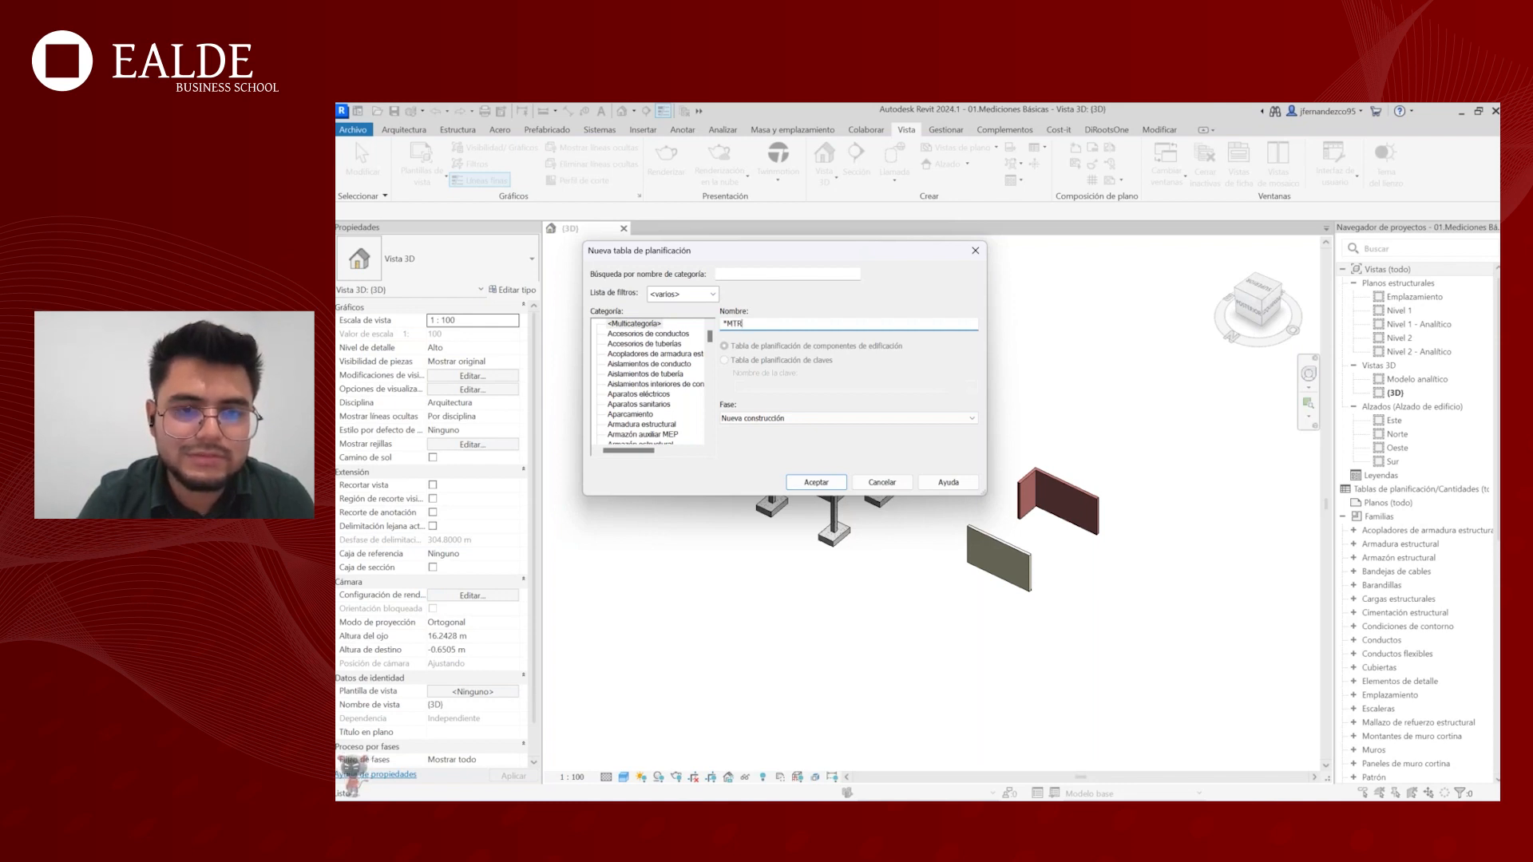
{"action": "key", "text": "BackSpace"}
{"action": "key", "text": "BackSpace"}
{"action": "key", "text": "BackSpace"}
{"action": "key", "text": "BackSpace"}
{"action": "type", "text": "MET"}
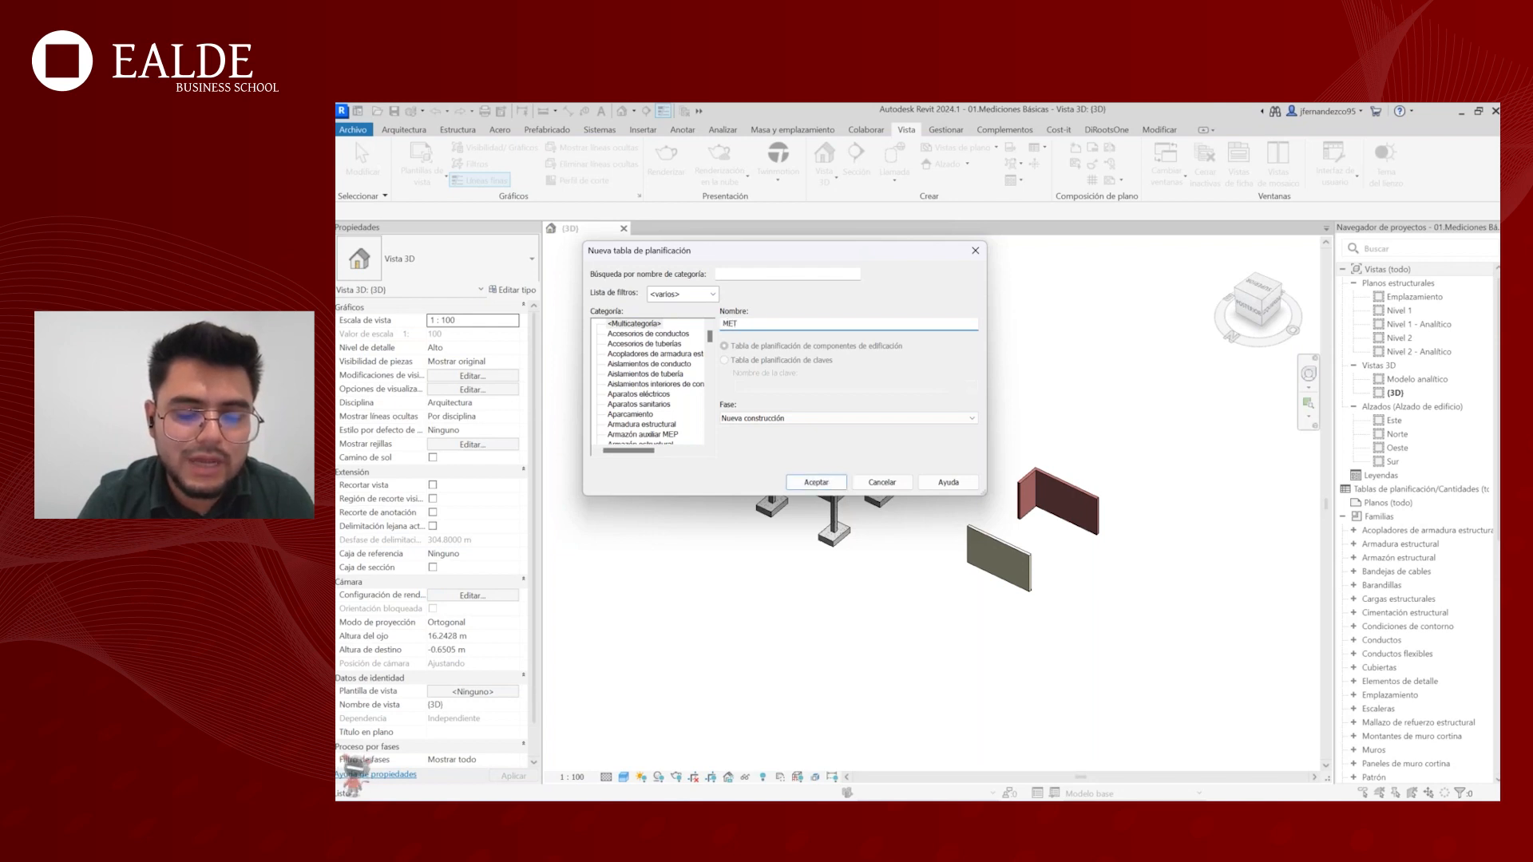
{"action": "type", "text": "."}
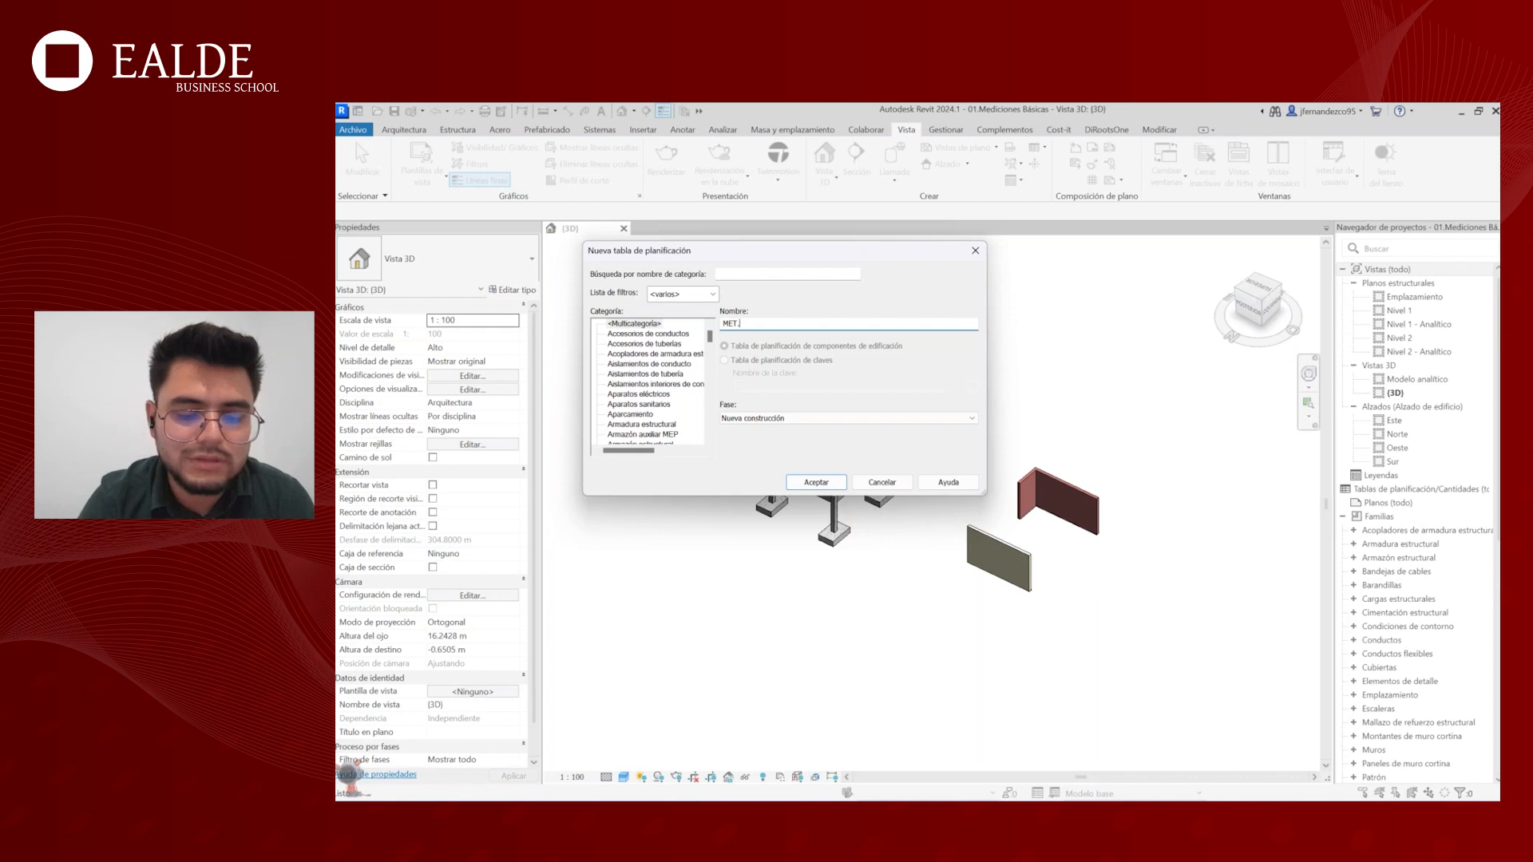
{"action": "type", "text": "MULTICATEGORIA"}
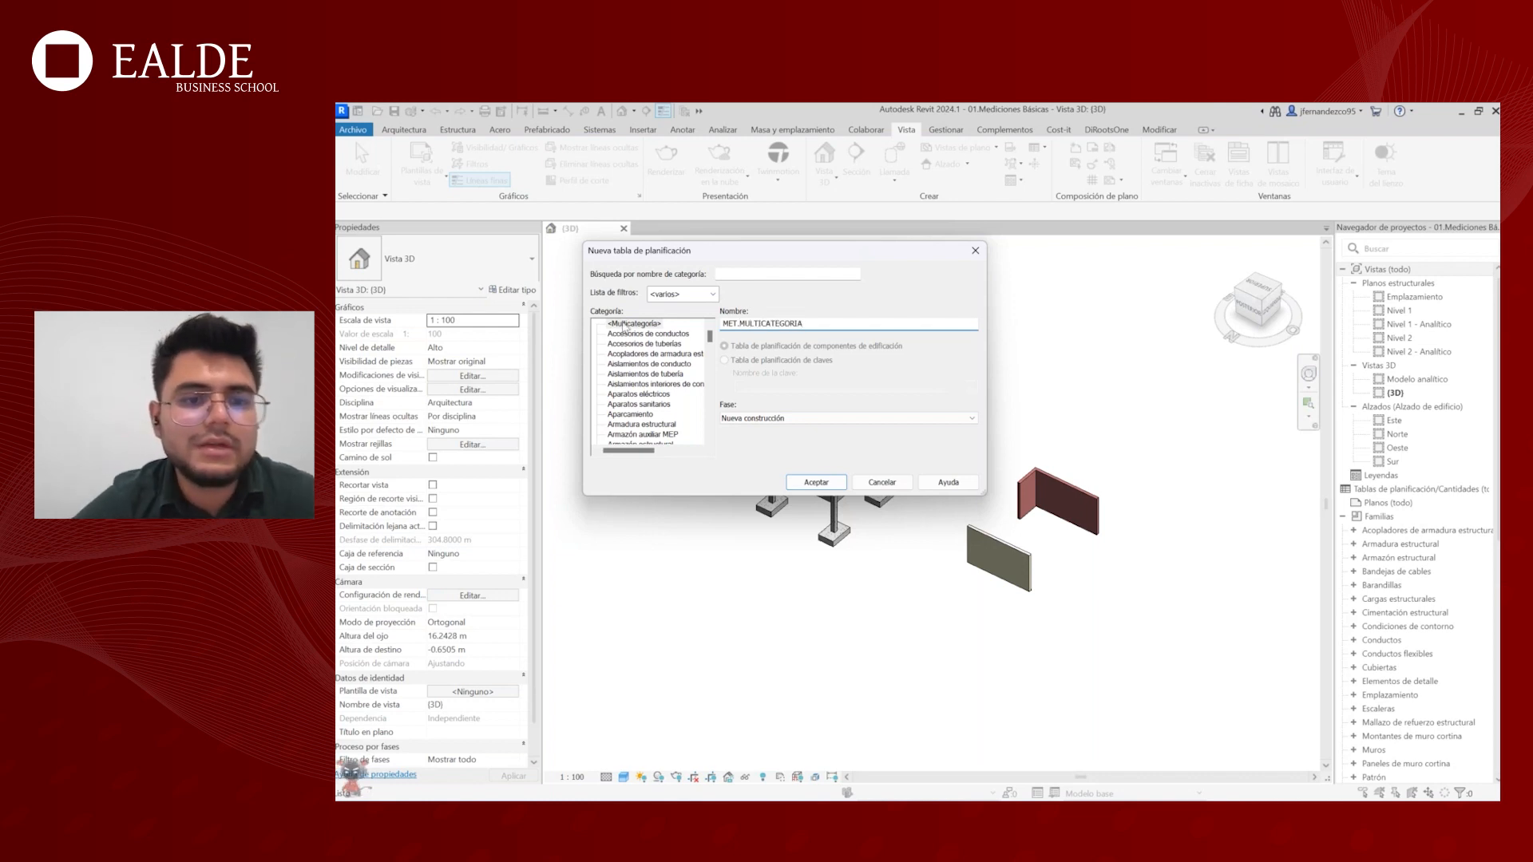
{"action": "left_click", "coordinate": [828, 482]}
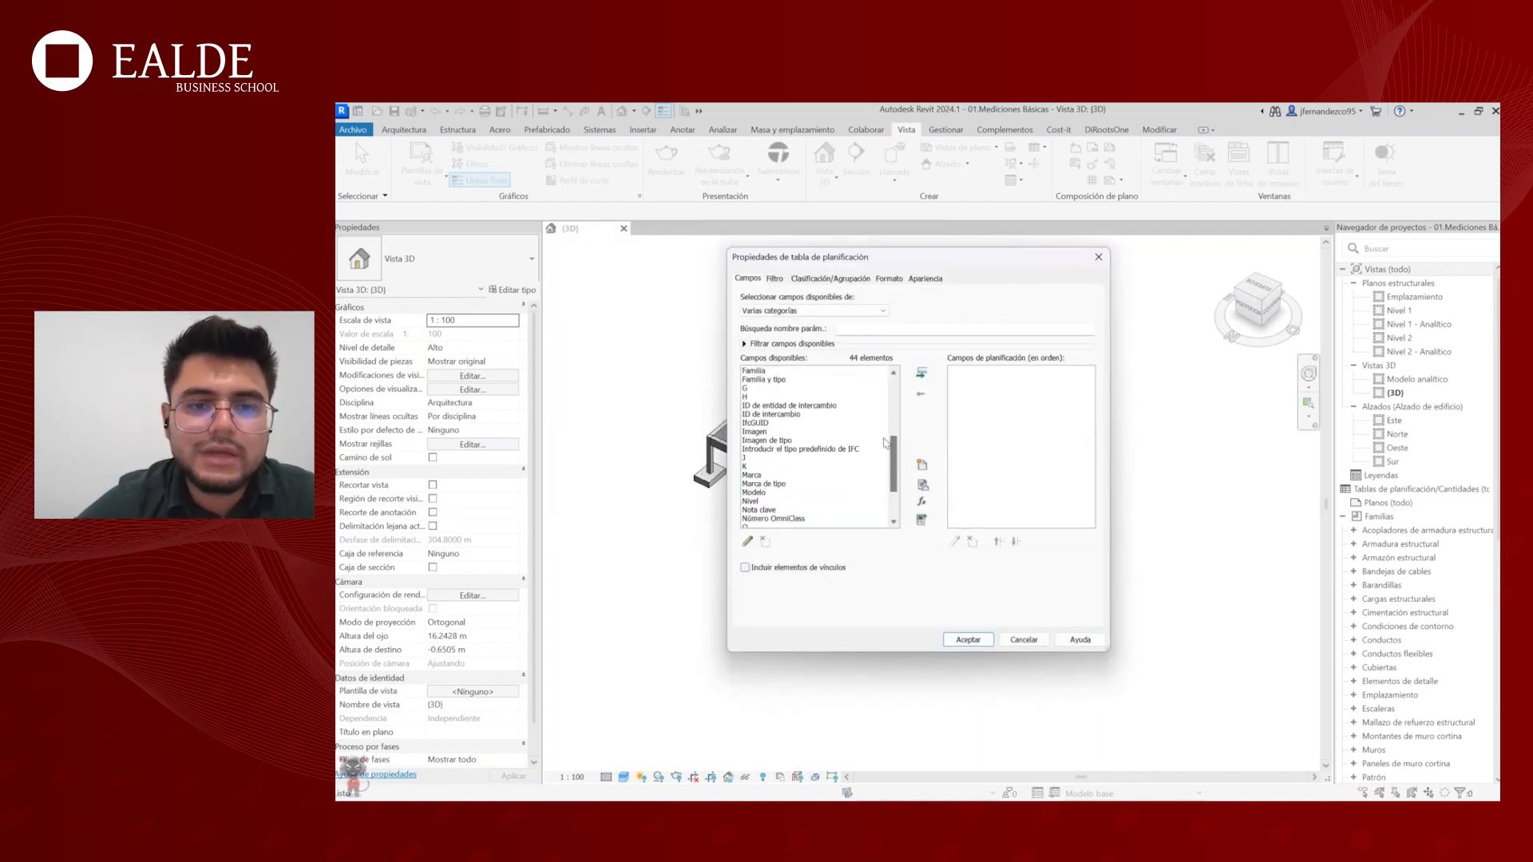
- Add the Categoría and Tipo fields to the schedule's field list
{"action": "scroll", "coordinate": [815, 405], "scroll_direction": "down", "scroll_amount": 9}
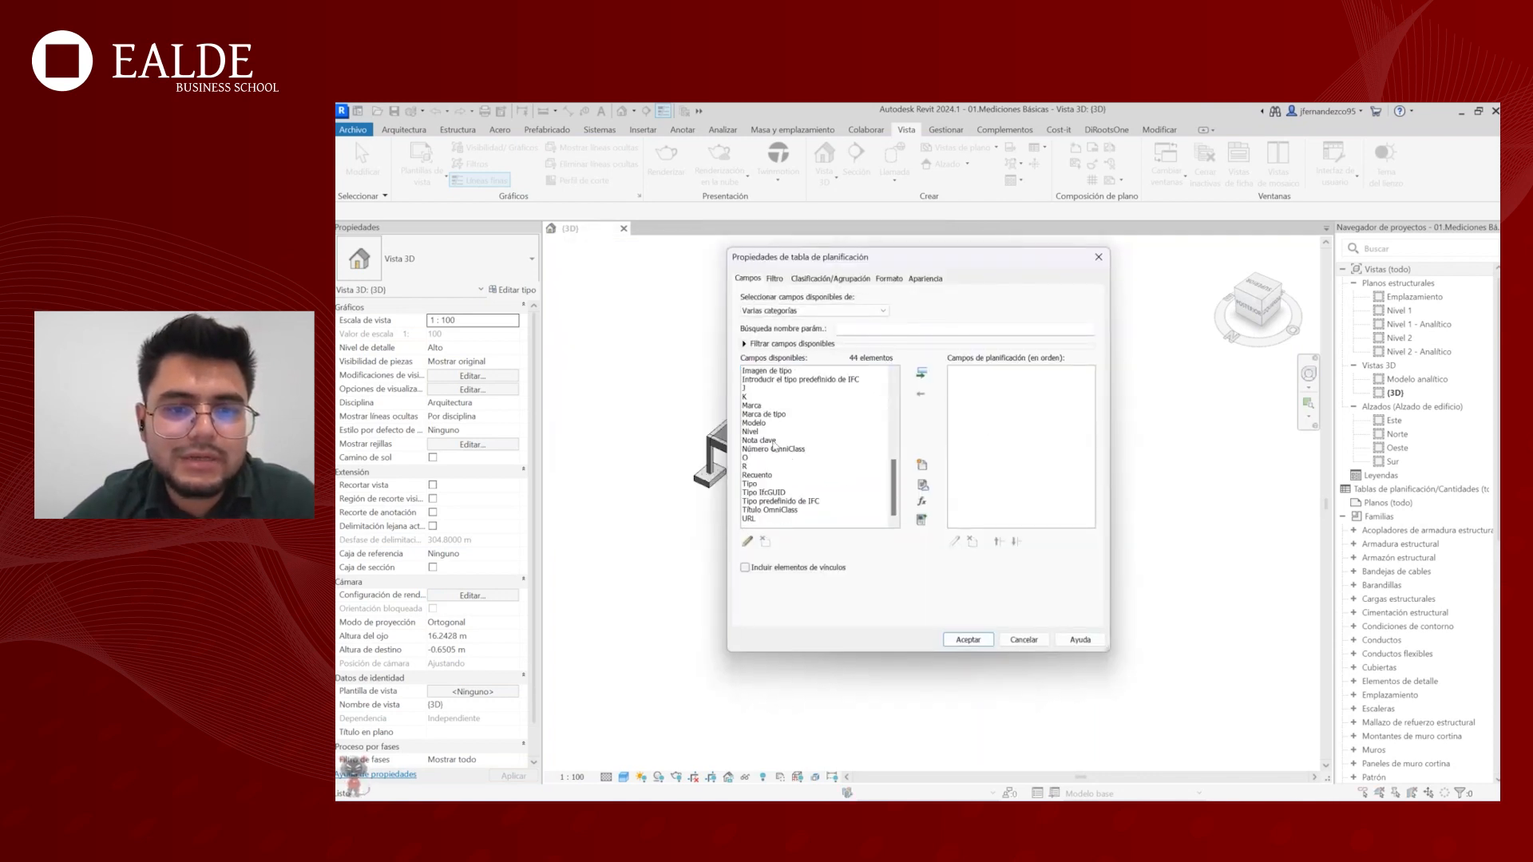
{"action": "left_click_drag", "start_coordinate": [929, 259], "coordinate": [837, 249]}
{"action": "scroll", "coordinate": [722, 435], "scroll_direction": "up", "scroll_amount": 7}
{"action": "left_click", "coordinate": [703, 369]}
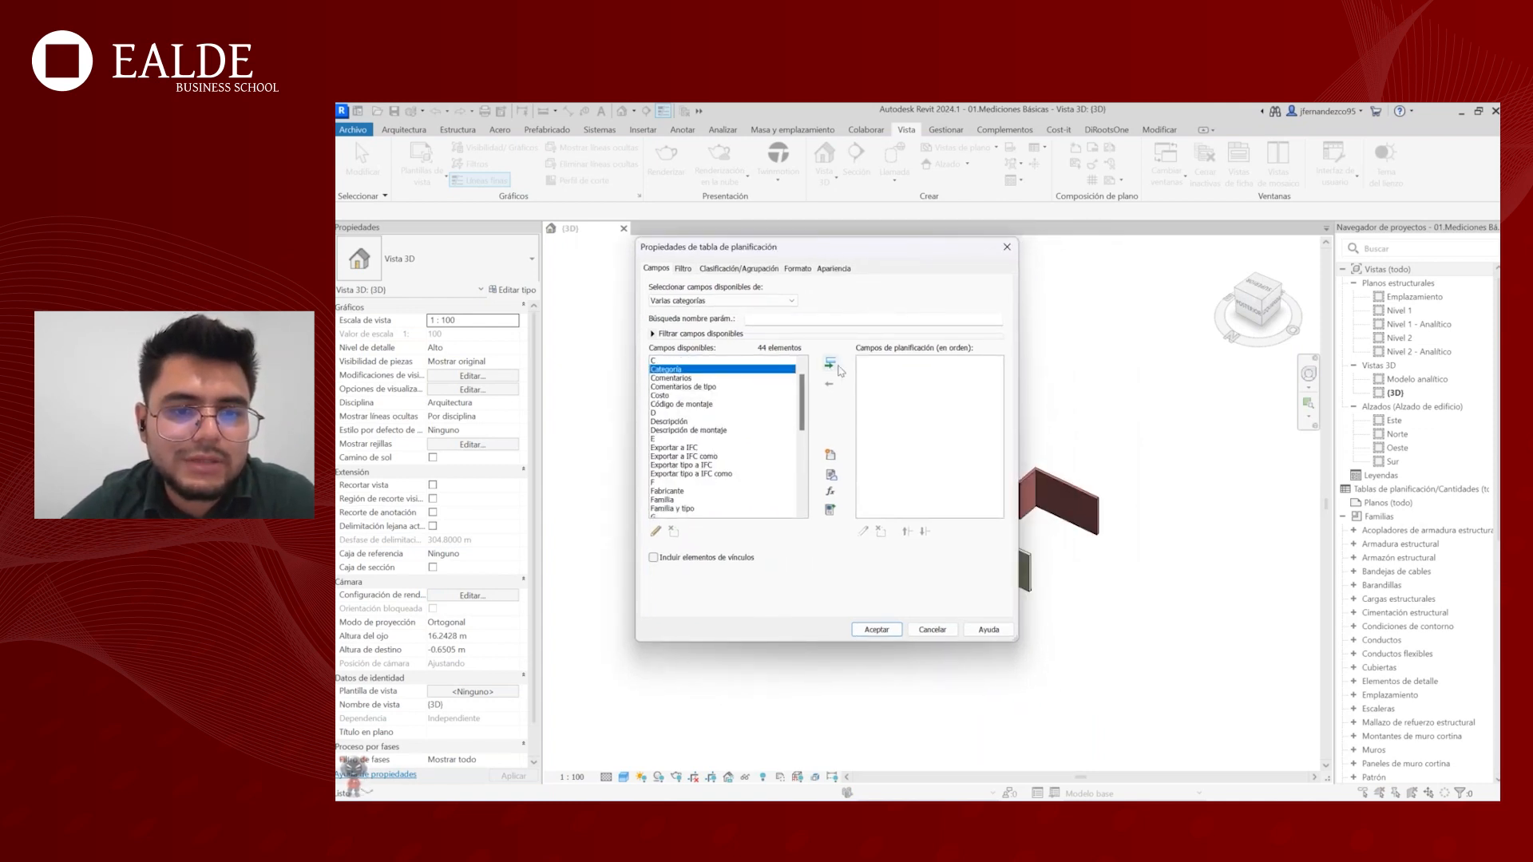
{"action": "left_click", "coordinate": [832, 365]}
{"action": "scroll", "coordinate": [692, 468], "scroll_direction": "down", "scroll_amount": 5}
{"action": "scroll", "coordinate": [692, 470], "scroll_direction": "down", "scroll_amount": 2}
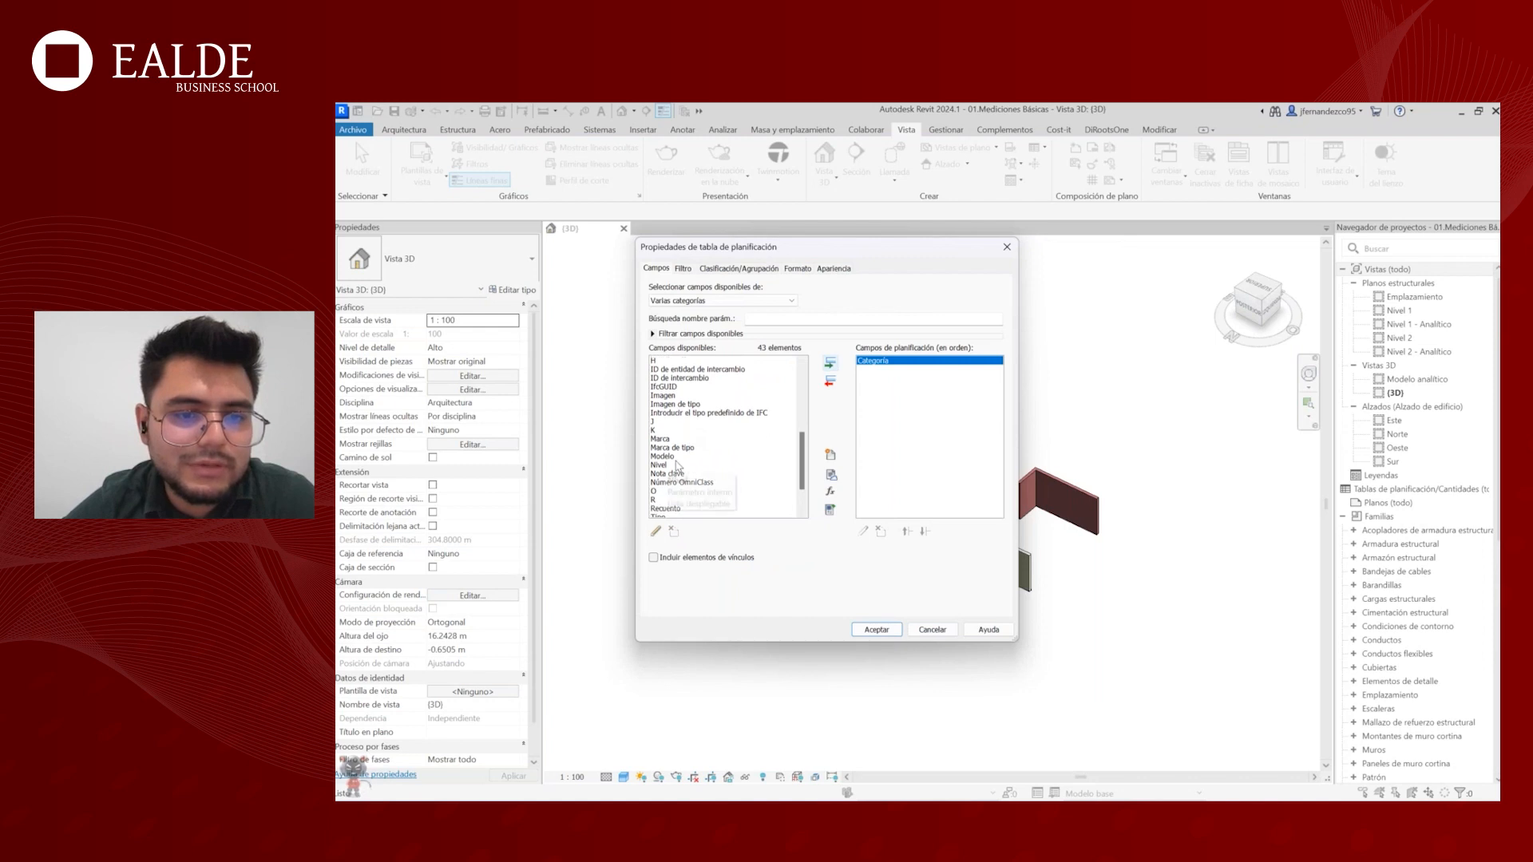
{"action": "scroll", "coordinate": [693, 479], "scroll_direction": "down", "scroll_amount": 2}
{"action": "left_click", "coordinate": [677, 475]}
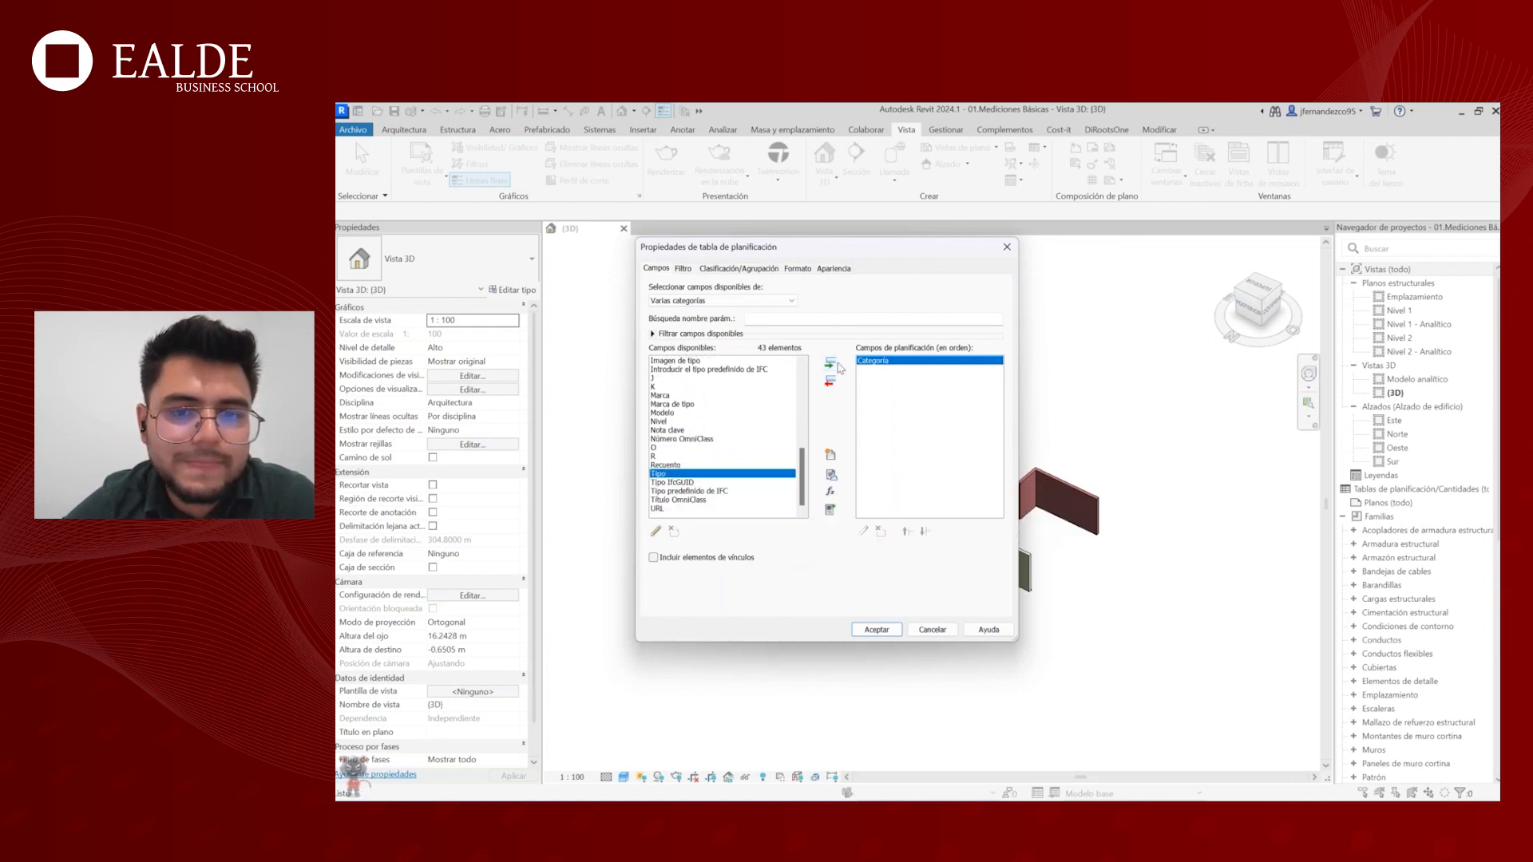
{"action": "left_click", "coordinate": [831, 364]}
- Add the Comentarios field to the schedule and place it between Categoría and Tipo
{"action": "scroll", "coordinate": [673, 415], "scroll_direction": "up", "scroll_amount": 8}
{"action": "left_click_drag", "start_coordinate": [678, 389], "coordinate": [894, 383]}
{"action": "left_click", "coordinate": [892, 378]}
{"action": "left_click", "coordinate": [907, 531]}
{"action": "left_click", "coordinate": [888, 362]}
{"action": "left_click", "coordinate": [896, 370]}
{"action": "left_click", "coordinate": [888, 379]}
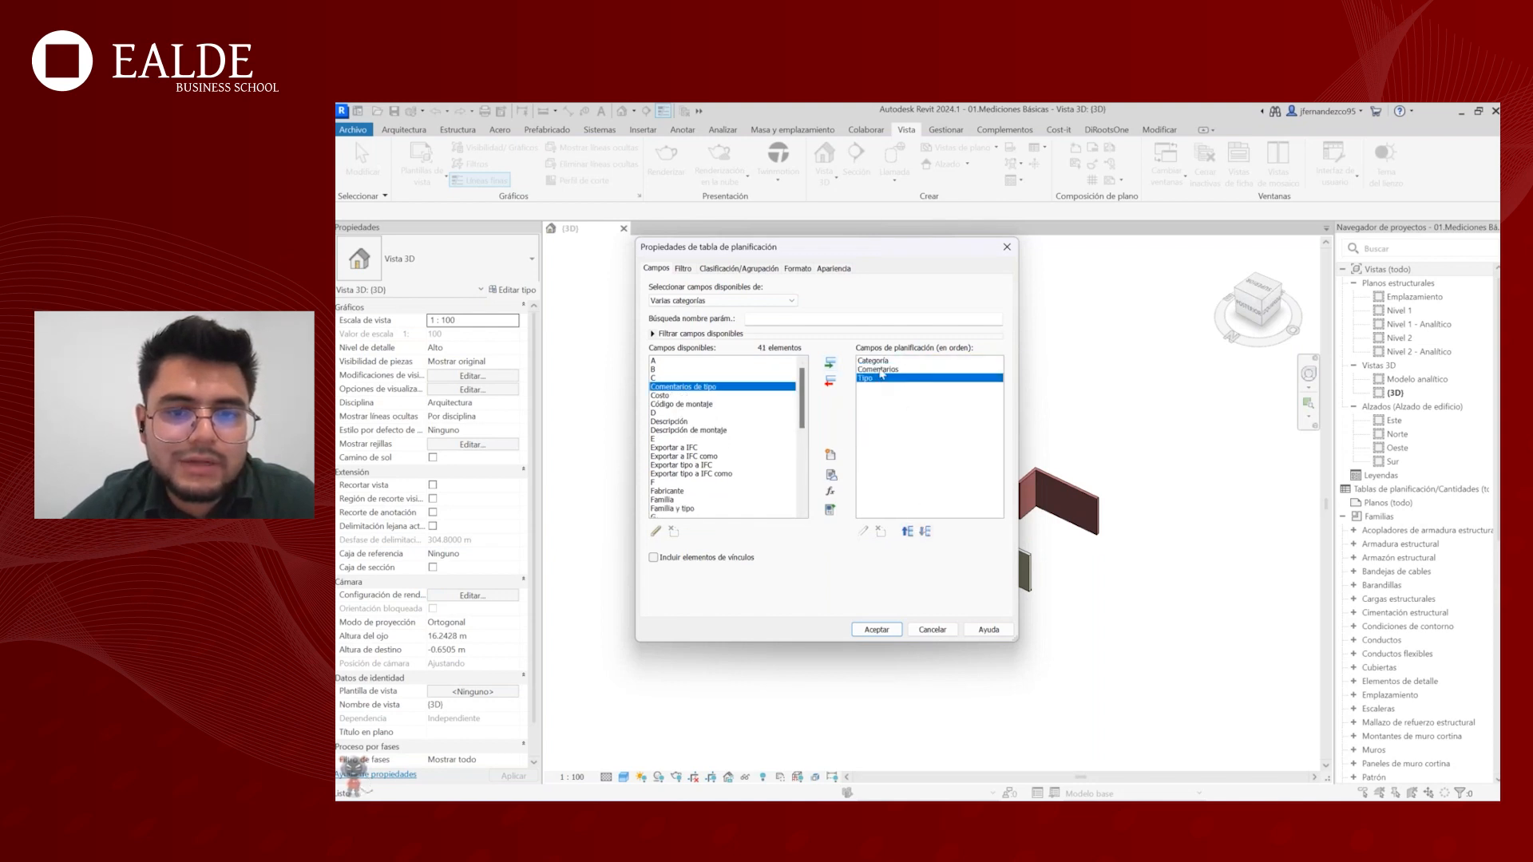
- Move the Tipo field above Comentarios and add the Familia field to the schedule
{"action": "left_click", "coordinate": [908, 531]}
{"action": "mouse_move", "coordinate": [803, 382]}
{"action": "left_mouse_down"}
{"action": "mouse_move", "coordinate": [807, 430]}
{"action": "mouse_move", "coordinate": [813, 375]}
{"action": "left_mouse_up"}
{"action": "scroll", "coordinate": [716, 422], "scroll_direction": "down", "scroll_amount": 3}
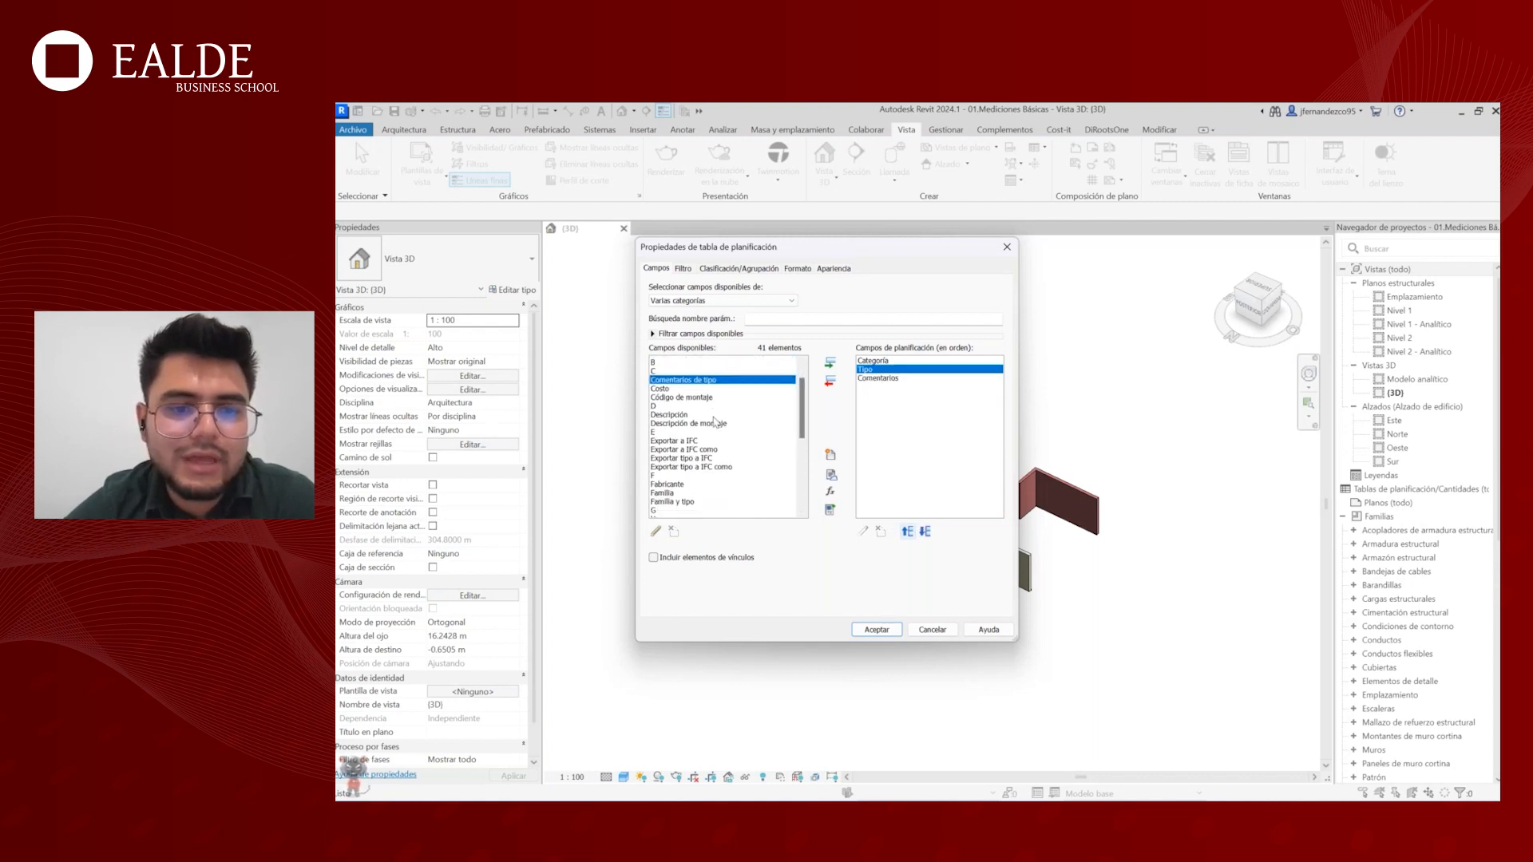
{"action": "scroll", "coordinate": [716, 422], "scroll_direction": "up", "scroll_amount": 2}
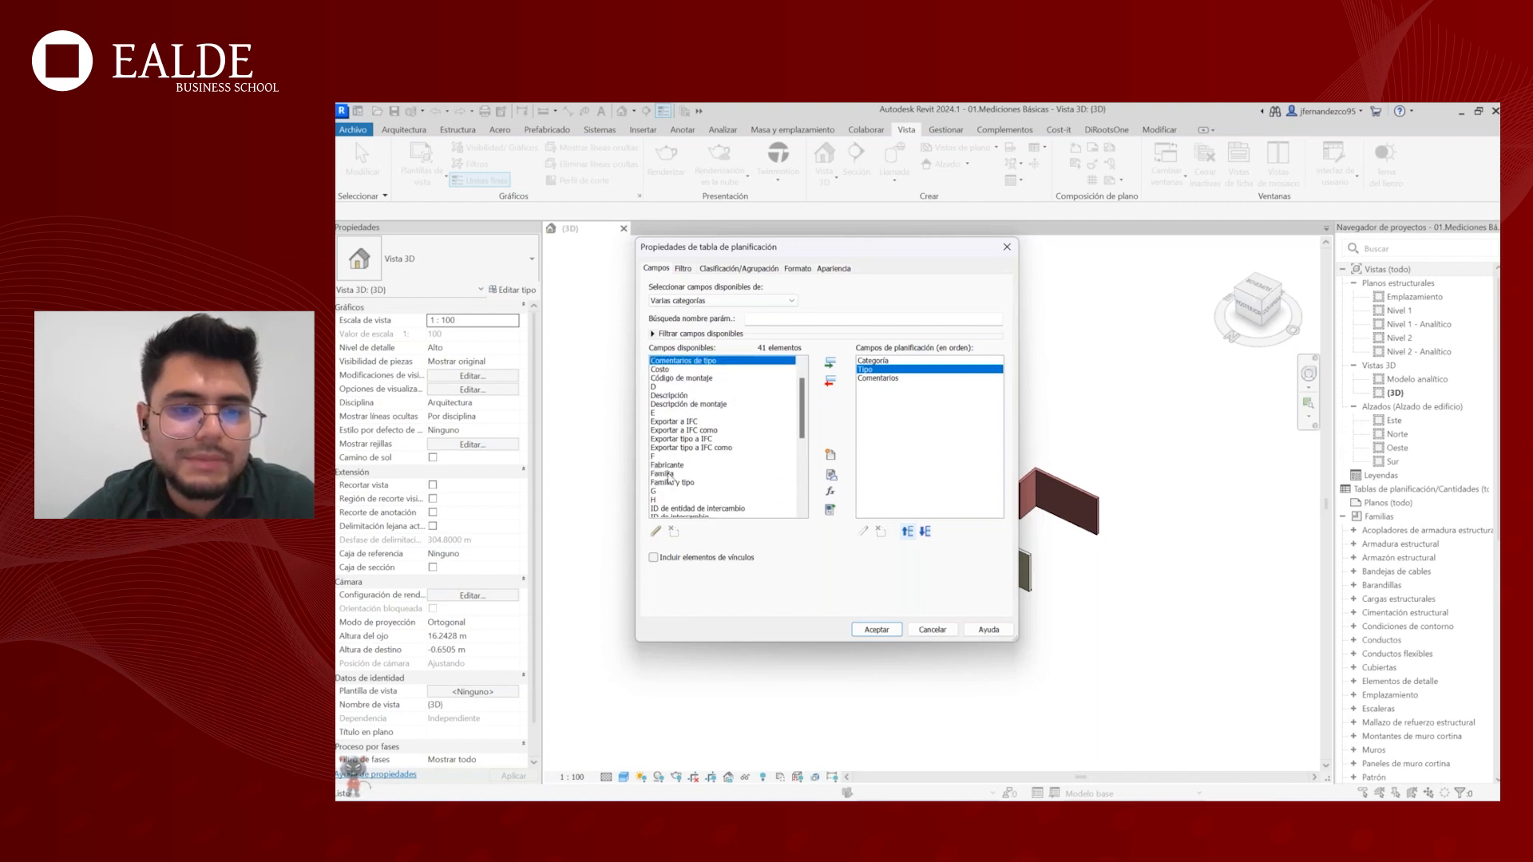
{"action": "left_click", "coordinate": [718, 474]}
{"action": "left_click", "coordinate": [830, 364]}
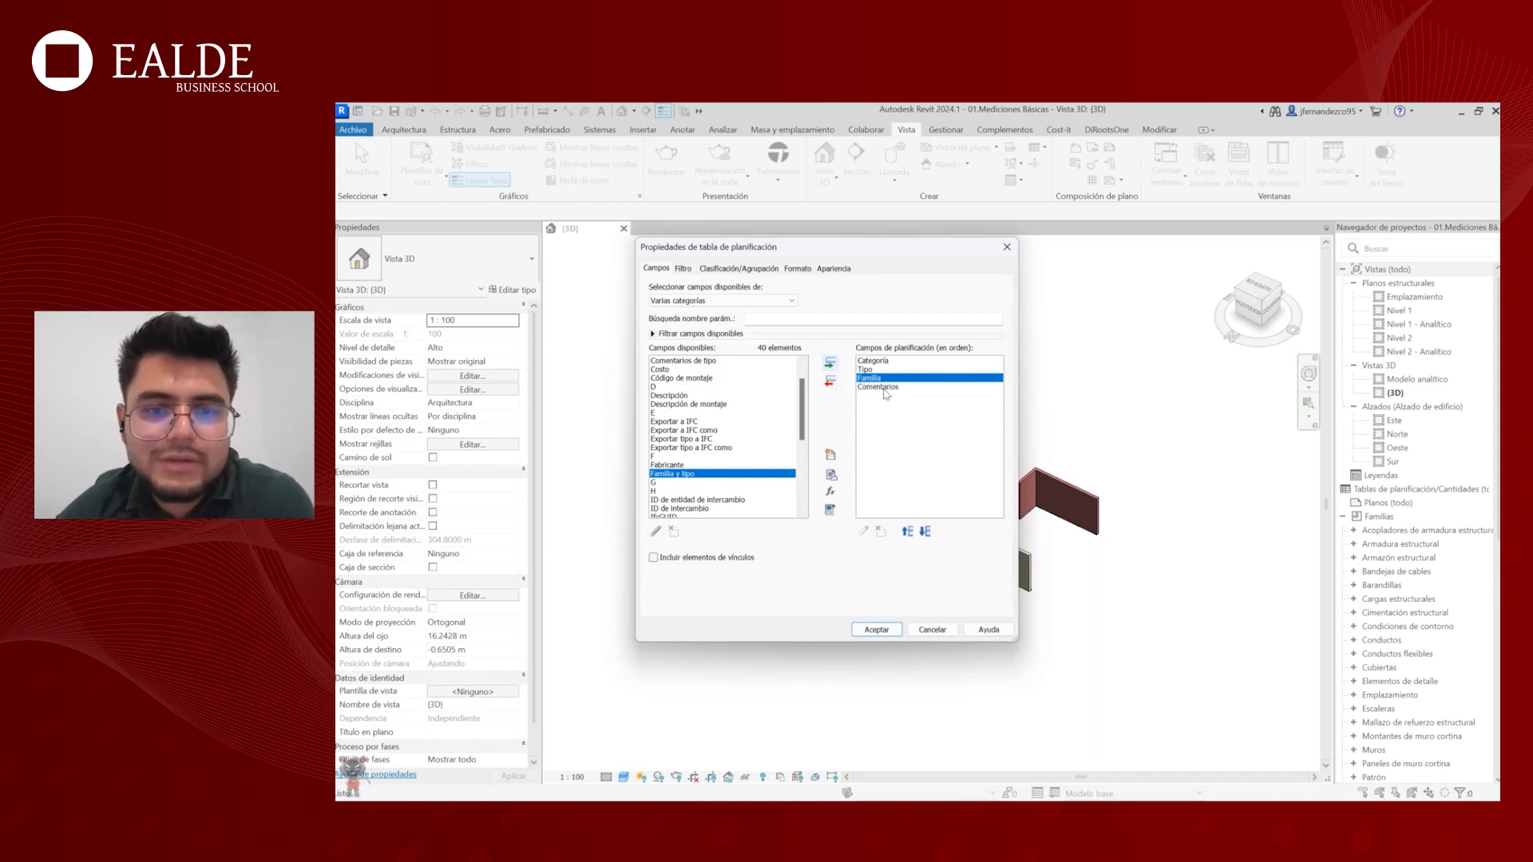
- Place the Familia field between Categoría and Tipo in the schedule's field order
{"action": "left_click", "coordinate": [881, 388]}
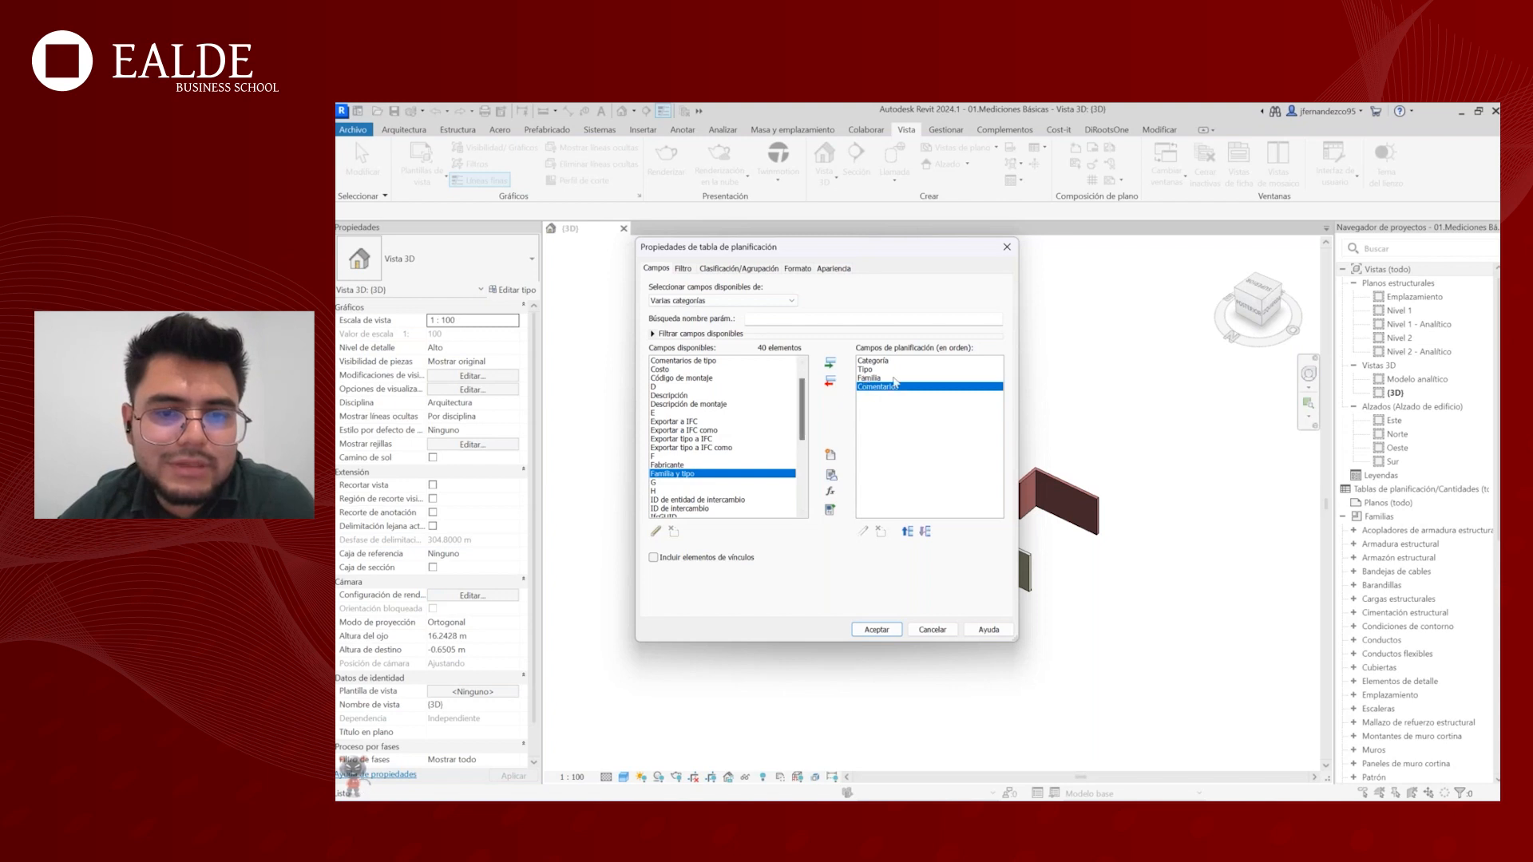
{"action": "left_click", "coordinate": [876, 379]}
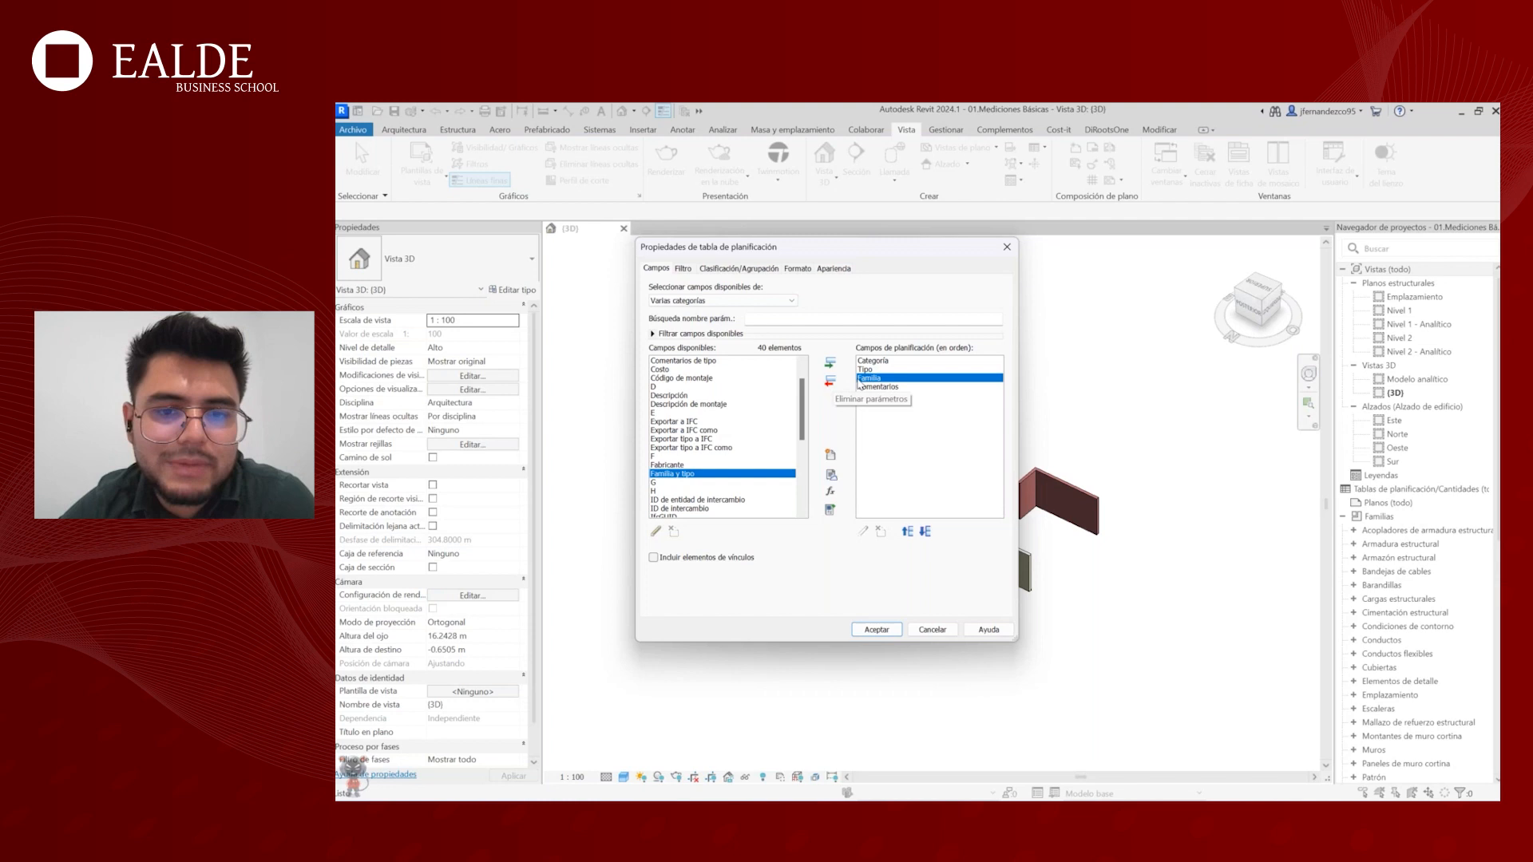
{"action": "left_click", "coordinate": [883, 384]}
{"action": "left_click", "coordinate": [883, 379]}
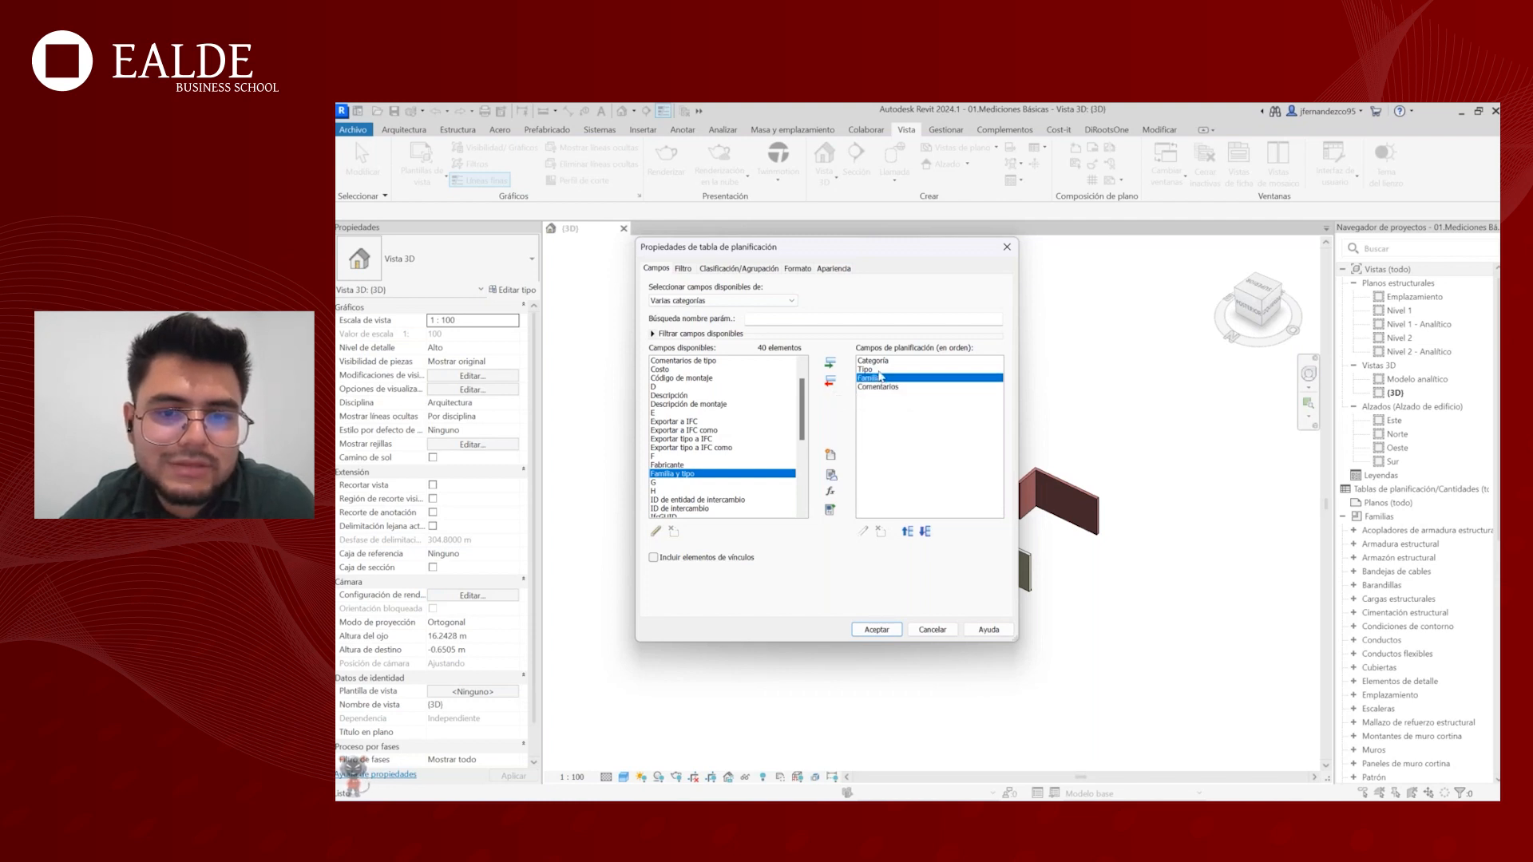
{"action": "left_click", "coordinate": [885, 362]}
{"action": "left_click", "coordinate": [894, 379]}
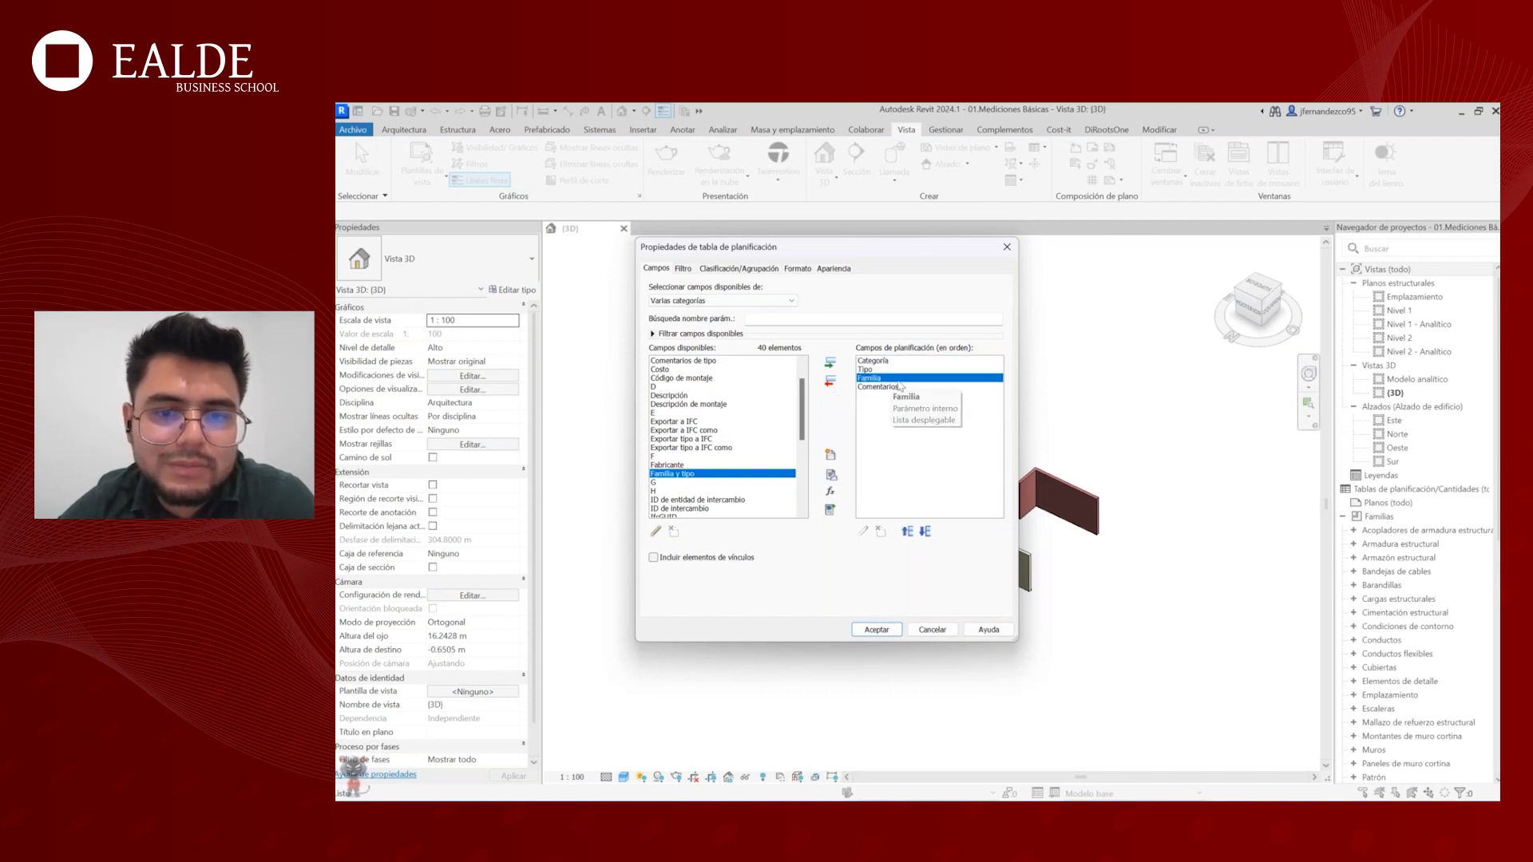
{"action": "left_click", "coordinate": [908, 532]}
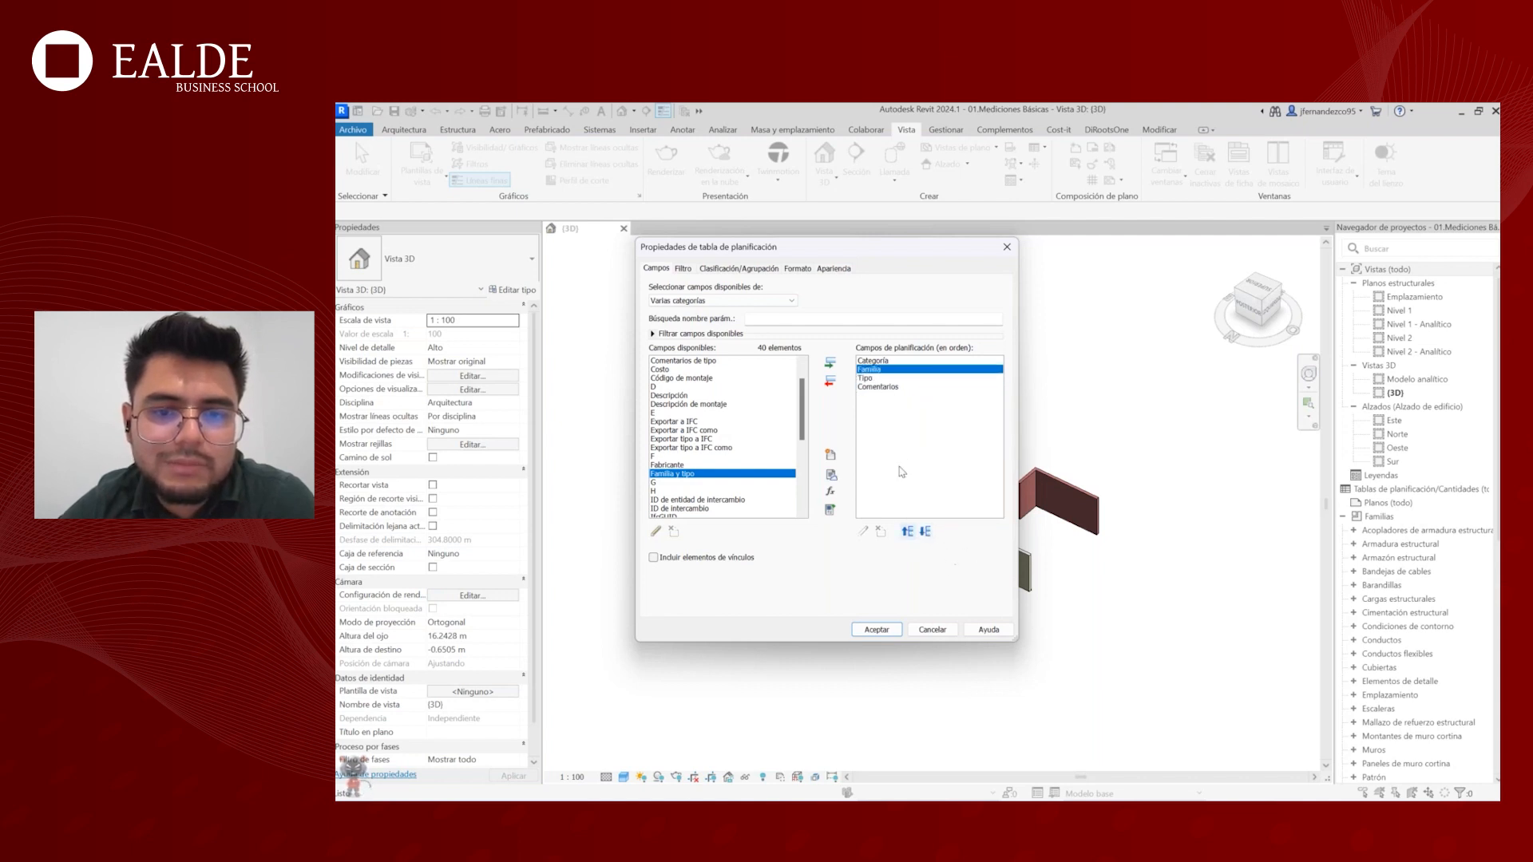
- Add the Recuento field as the last schedule field and accept the schedule properties
{"action": "scroll", "coordinate": [718, 441], "scroll_direction": "down", "scroll_amount": 6}
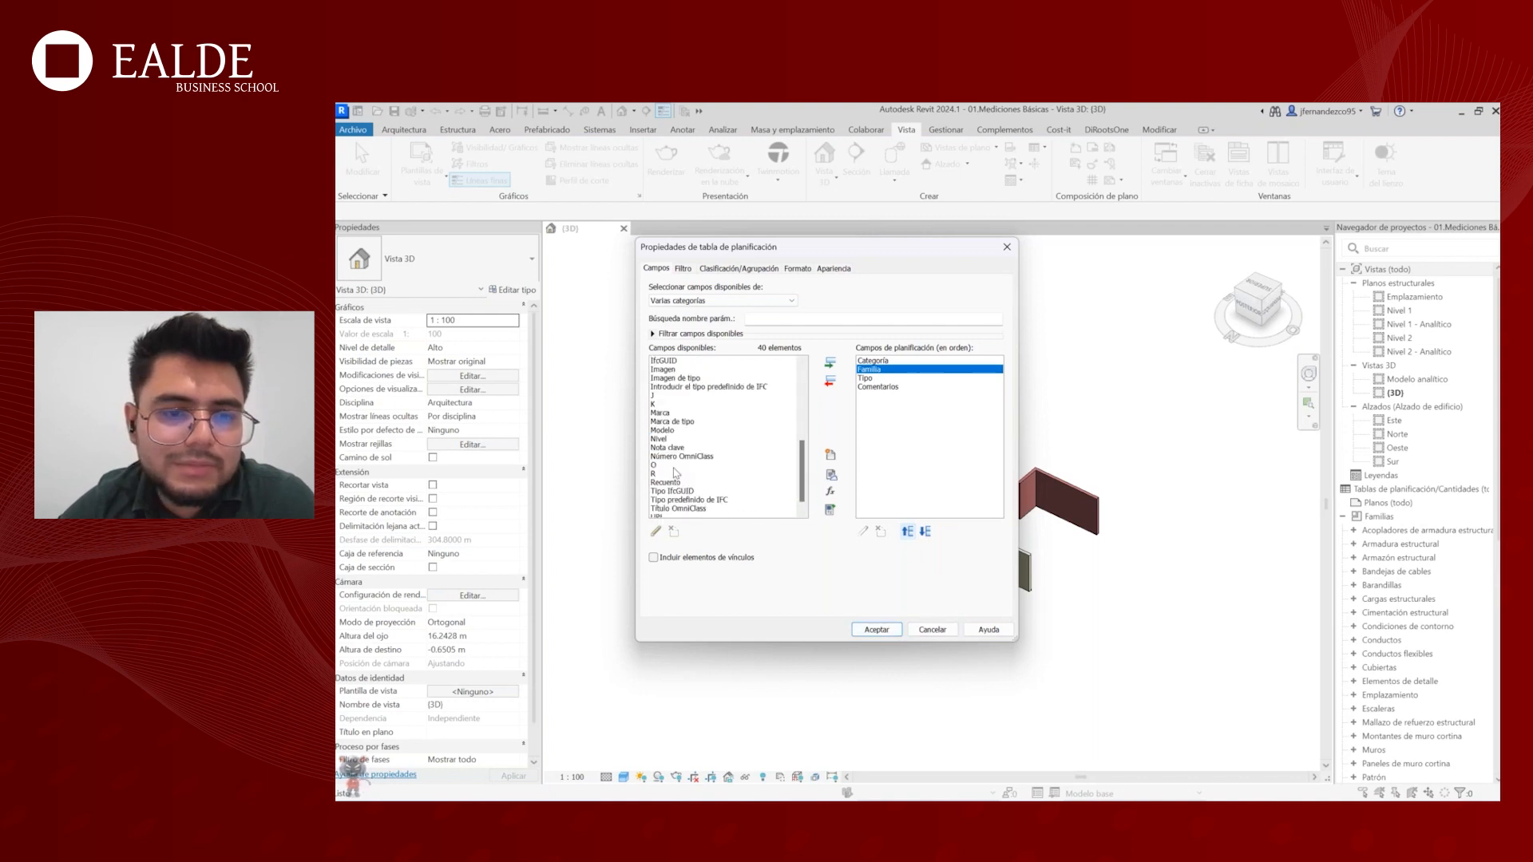
{"action": "left_click", "coordinate": [669, 474]}
{"action": "left_click", "coordinate": [831, 364]}
{"action": "left_click", "coordinate": [924, 533]}
{"action": "left_click", "coordinate": [924, 532]}
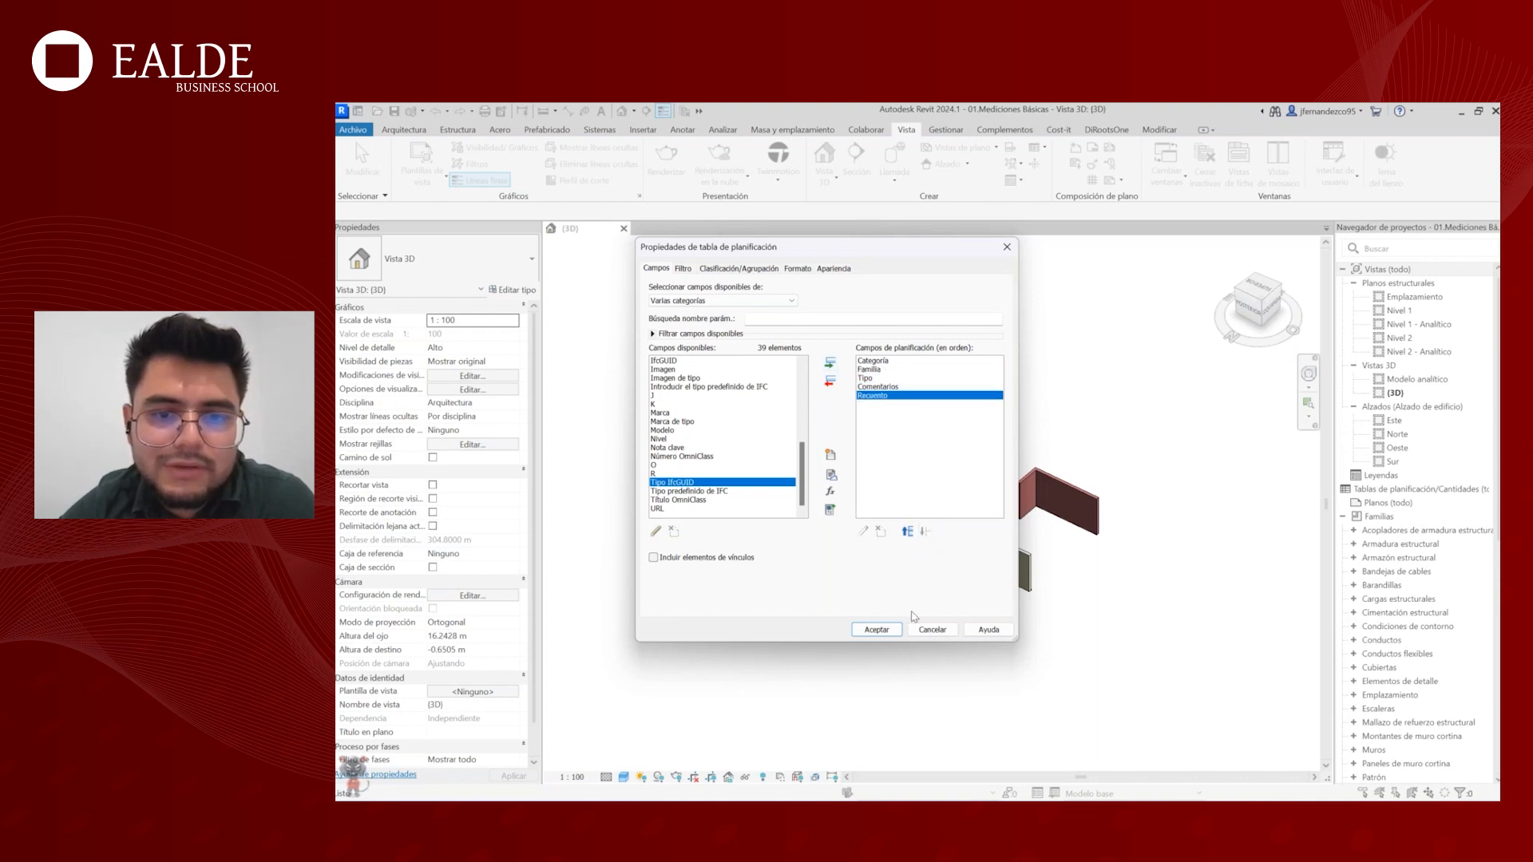
{"action": "left_click", "coordinate": [877, 631]}
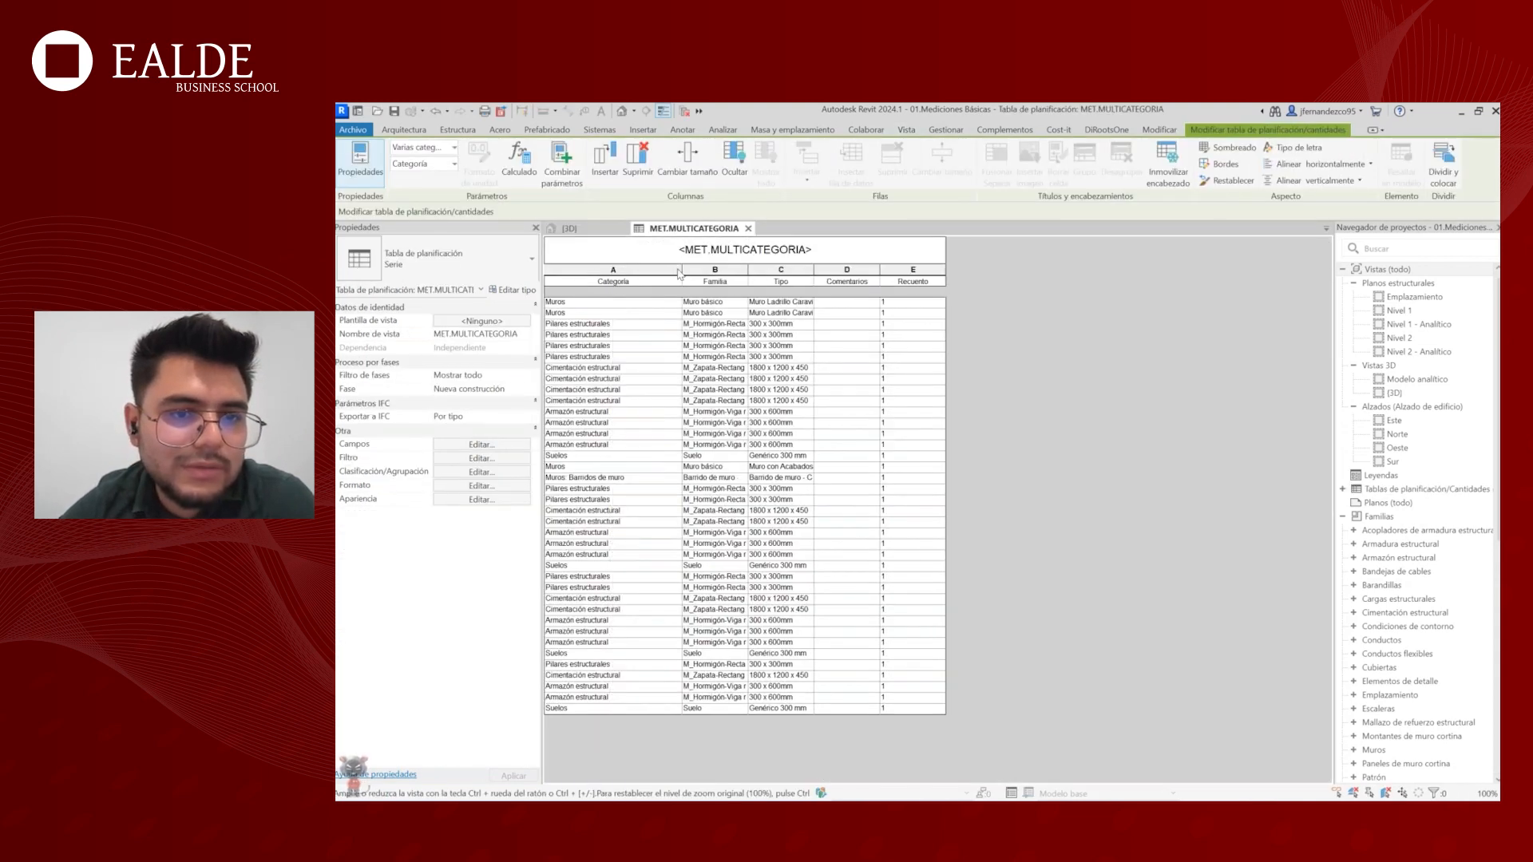
- Narrow the schedule's Categoría column and widen its Tipo column so the full type names fit
{"action": "left_click", "coordinate": [676, 272]}
{"action": "left_click_drag", "start_coordinate": [682, 270], "coordinate": [650, 270]}
{"action": "left_click", "coordinate": [689, 313]}
{"action": "left_click", "coordinate": [711, 270]}
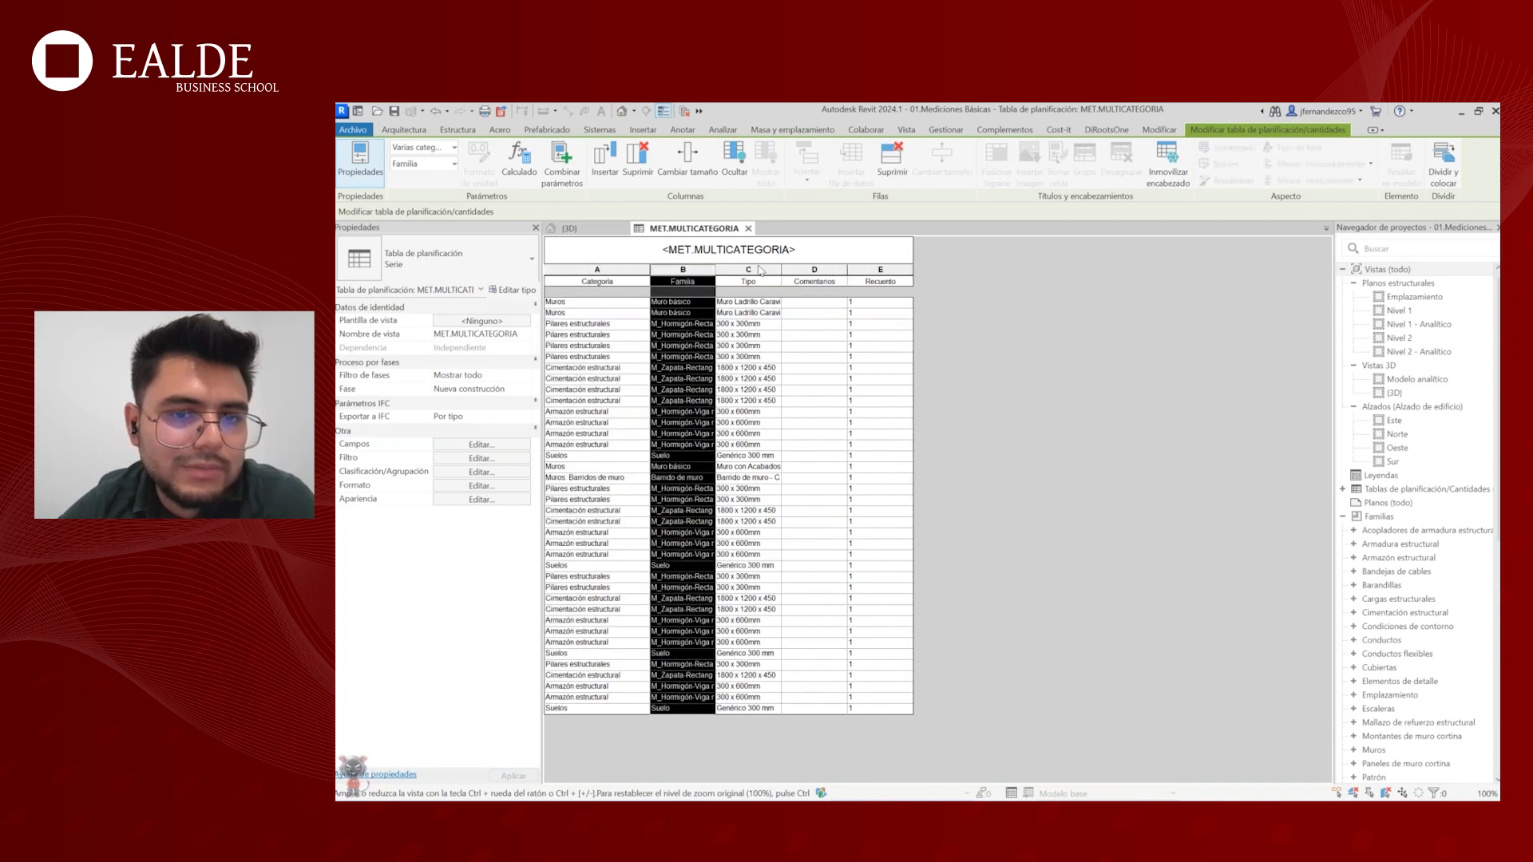
{"action": "left_click", "coordinate": [782, 270]}
{"action": "left_click_drag", "start_coordinate": [785, 269], "coordinate": [823, 269]}
{"action": "scroll", "coordinate": [1382, 397], "scroll_direction": "down", "scroll_amount": 8}
{"action": "scroll", "coordinate": [1382, 398], "scroll_direction": "up", "scroll_amount": 8}
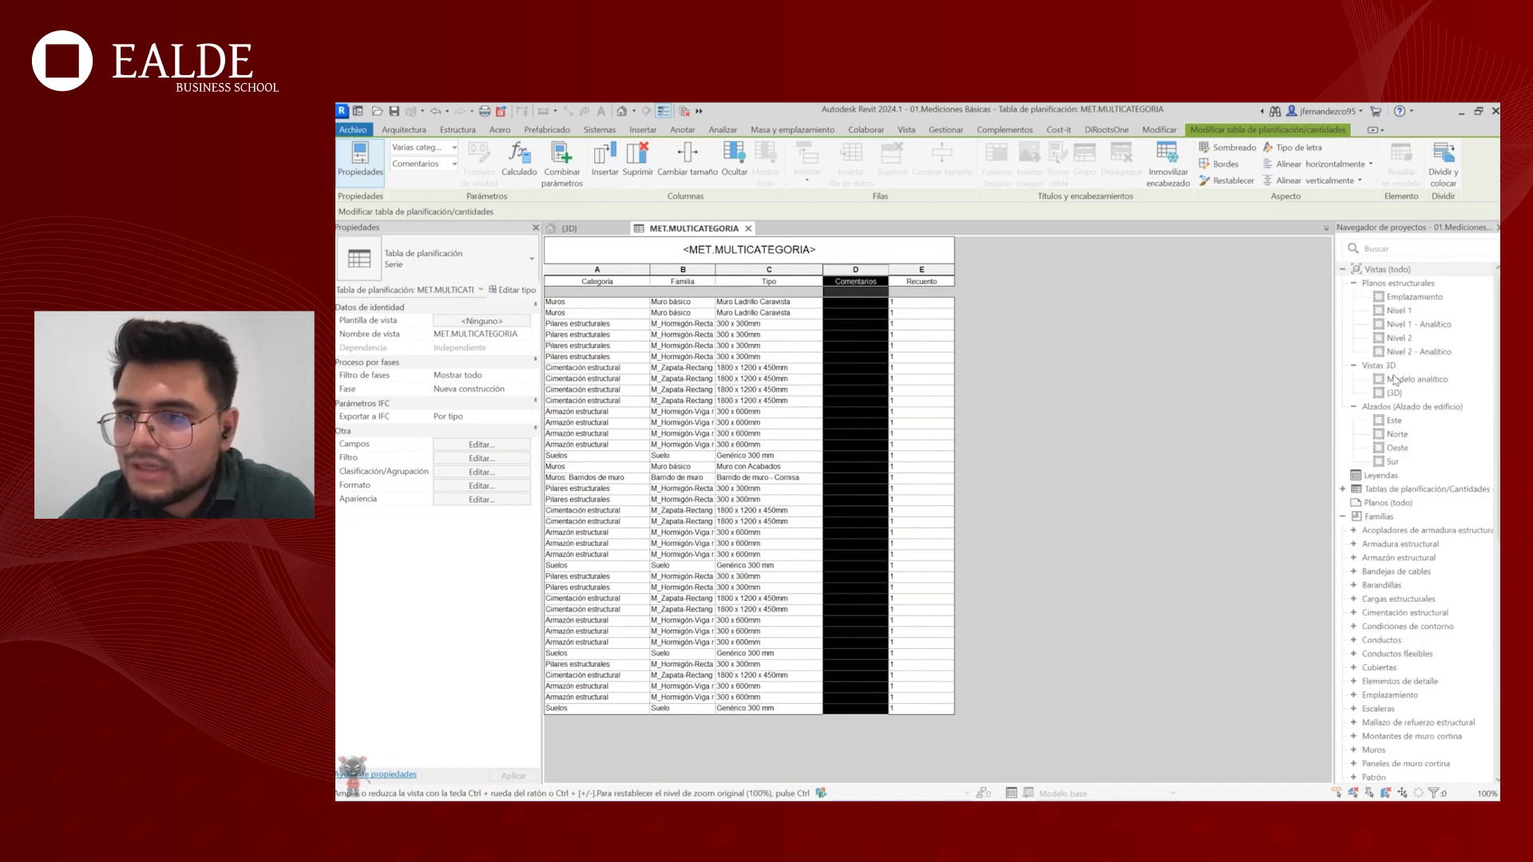
- Locate the MET.MULTICATEGORIA schedule among the project's schedules and examine its Recuento column
{"action": "left_click", "coordinate": [1344, 488]}
{"action": "left_click", "coordinate": [1394, 503]}
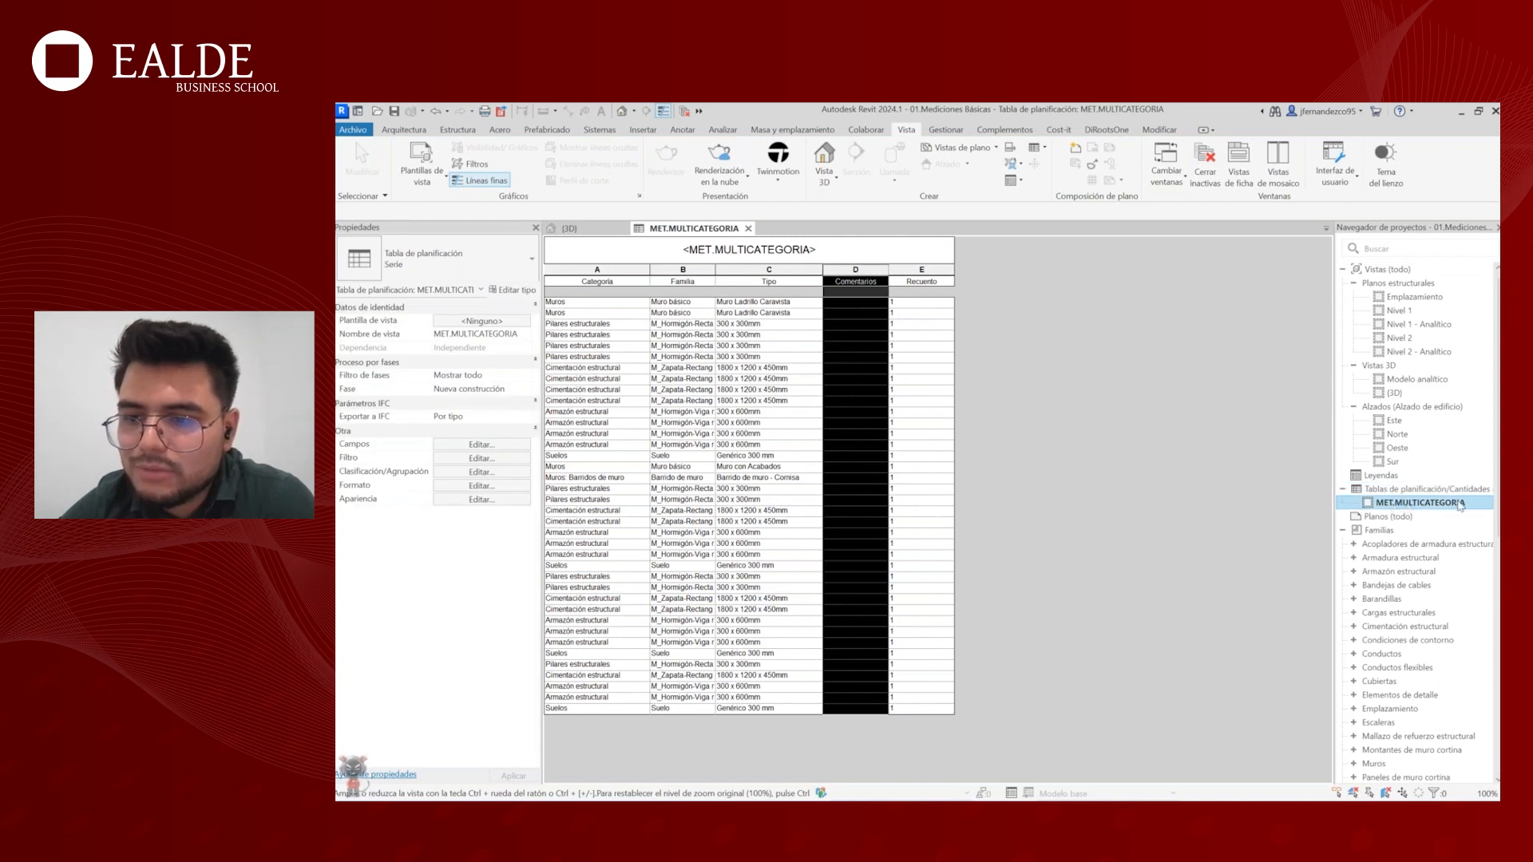
{"action": "left_click", "coordinate": [921, 306]}
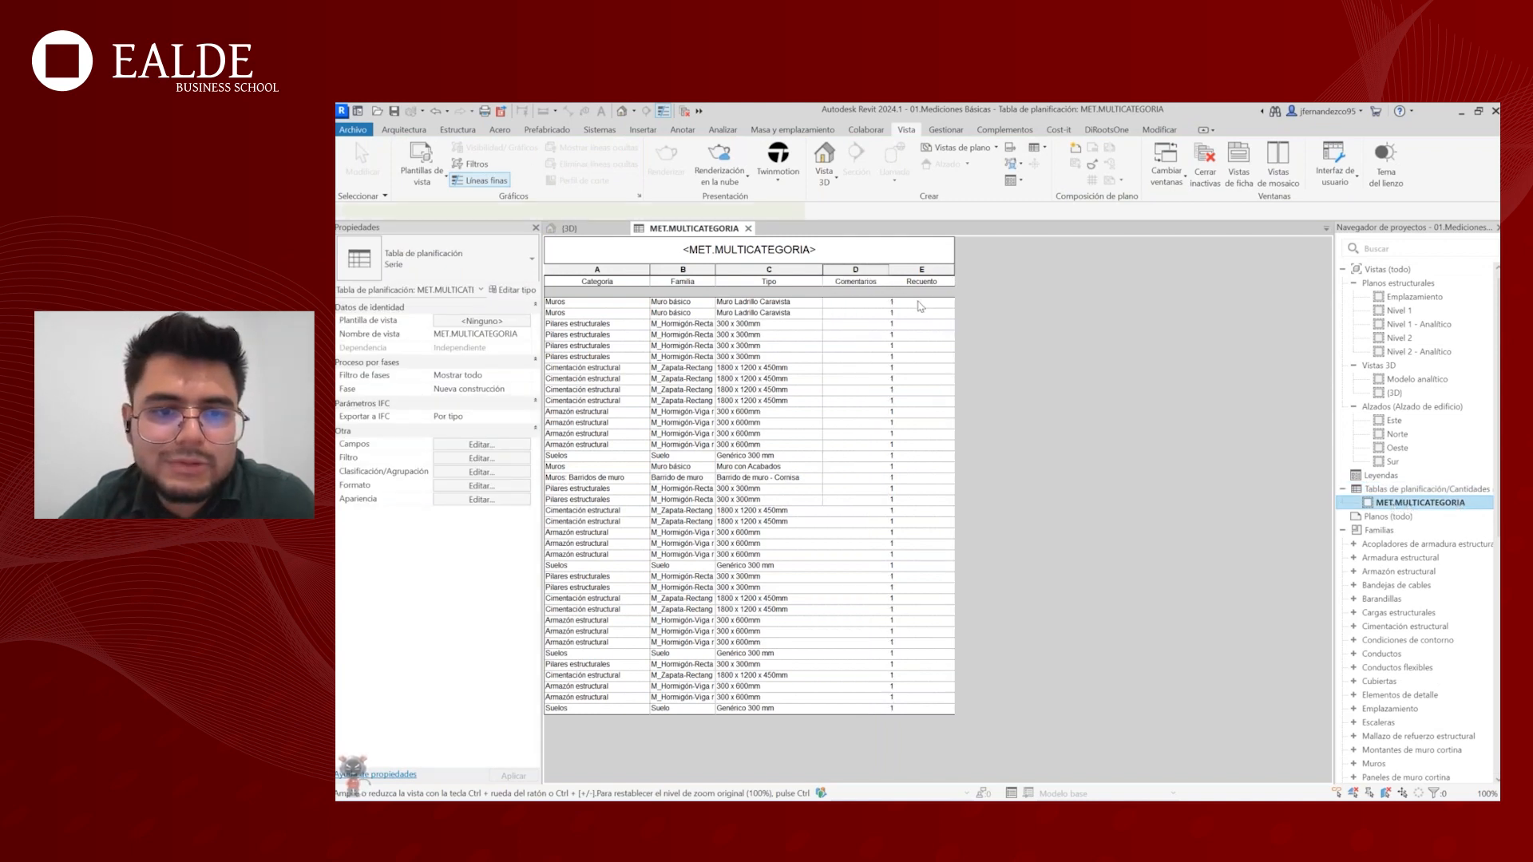
{"action": "left_click", "coordinate": [920, 434]}
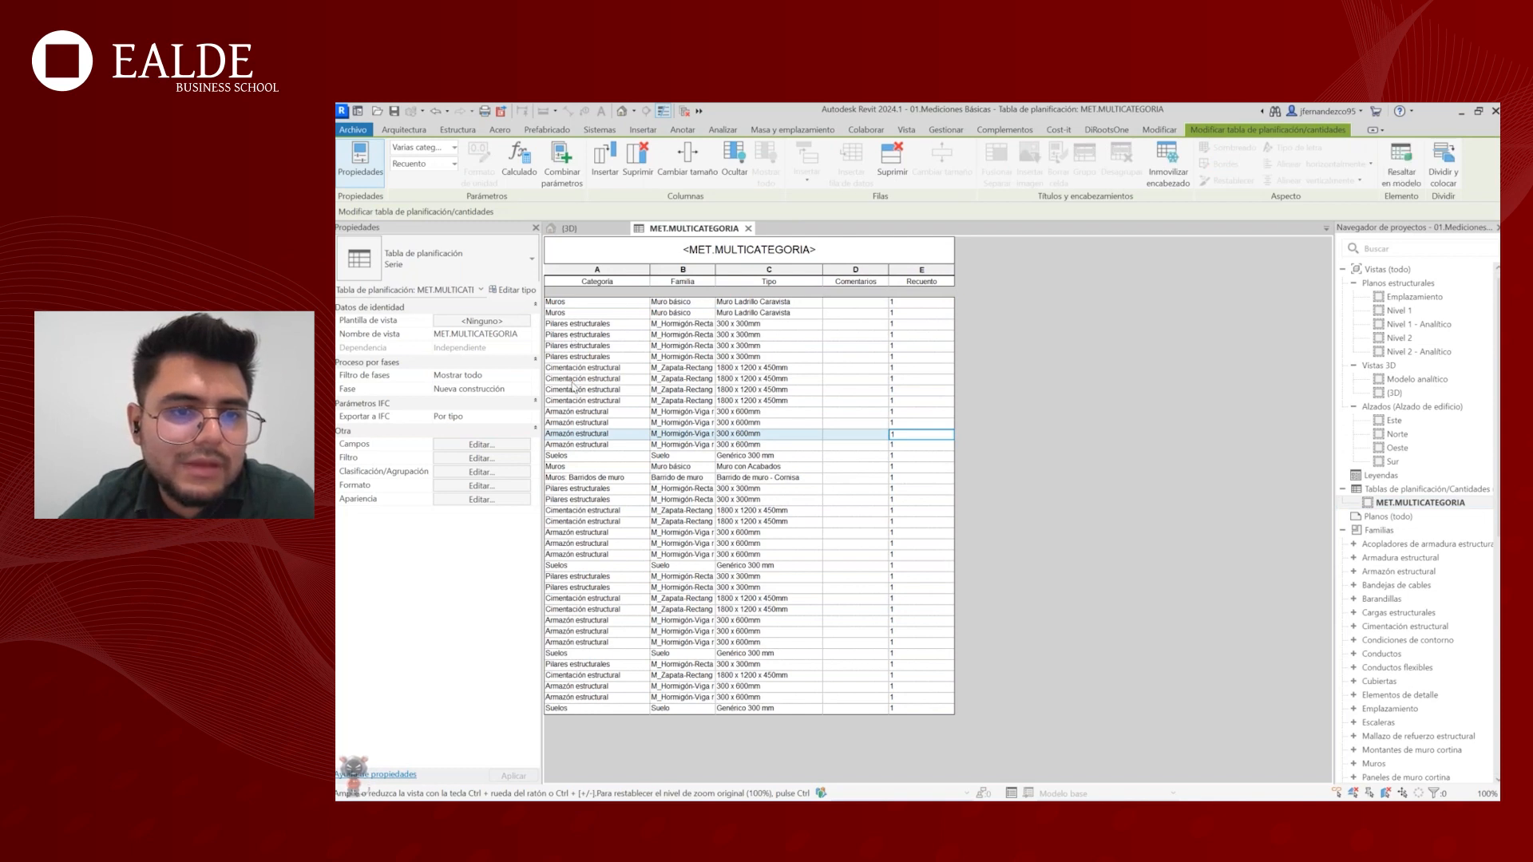
- Review the schedule's field settings alongside the table rows and close them without changes
{"action": "left_click", "coordinate": [478, 445]}
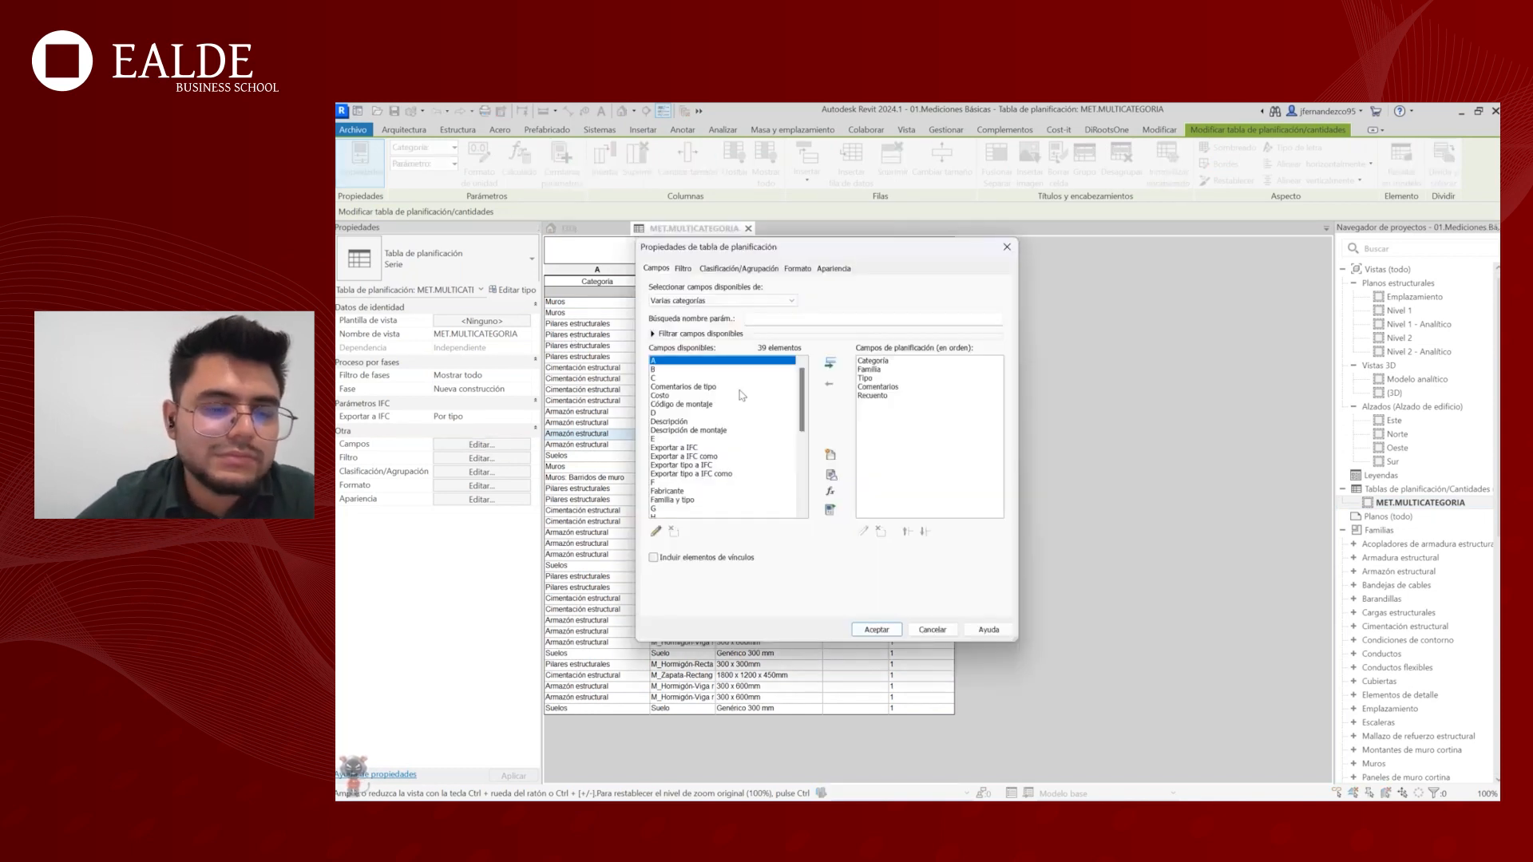
{"action": "left_click_drag", "start_coordinate": [764, 237], "coordinate": [903, 210]}
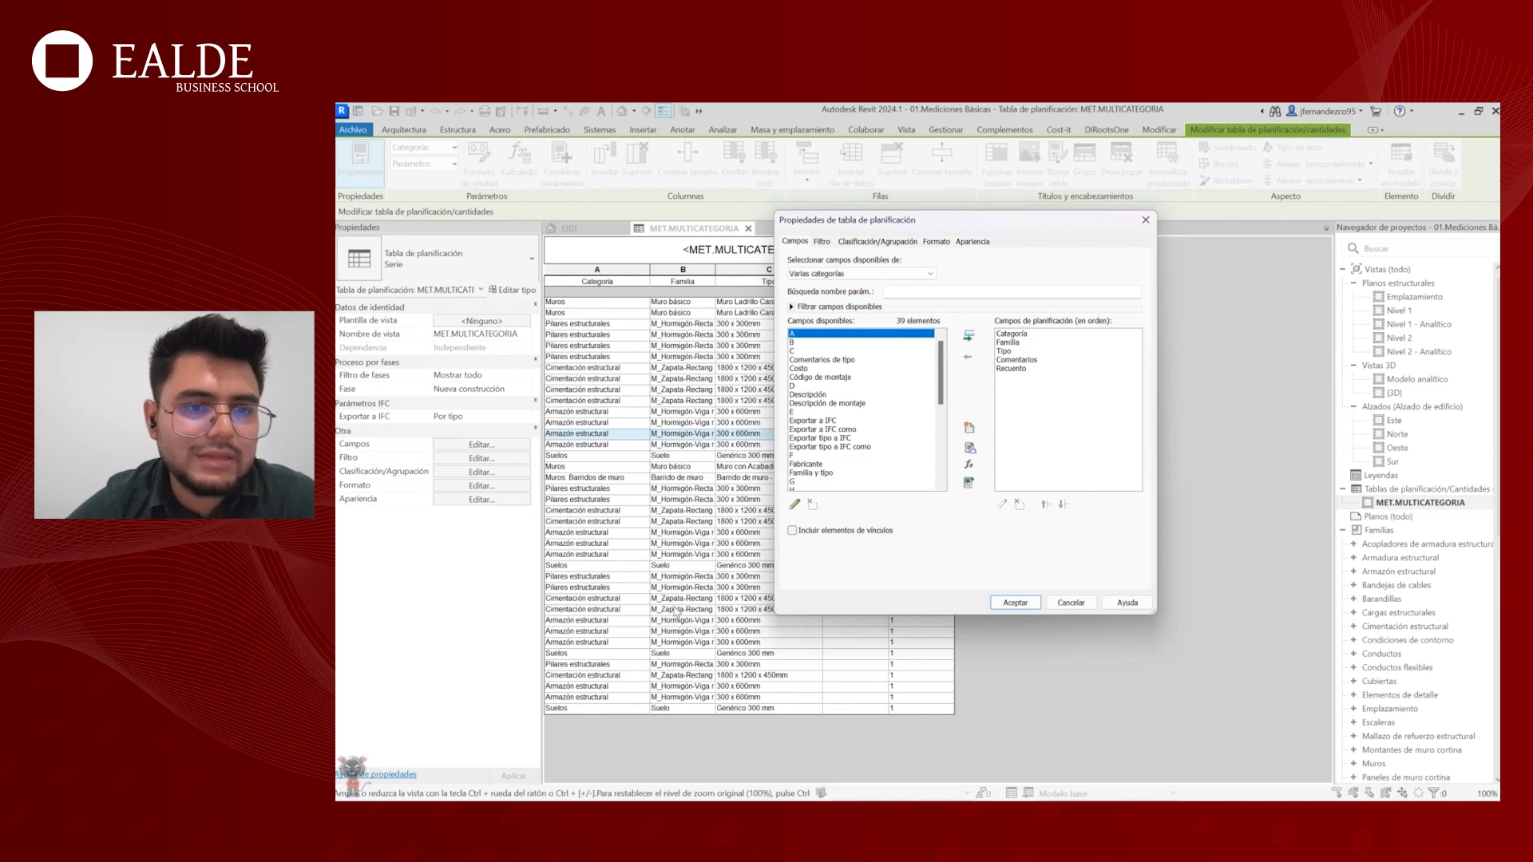
{"action": "left_click_drag", "start_coordinate": [872, 224], "coordinate": [734, 228]}
{"action": "key", "text": "Return"}
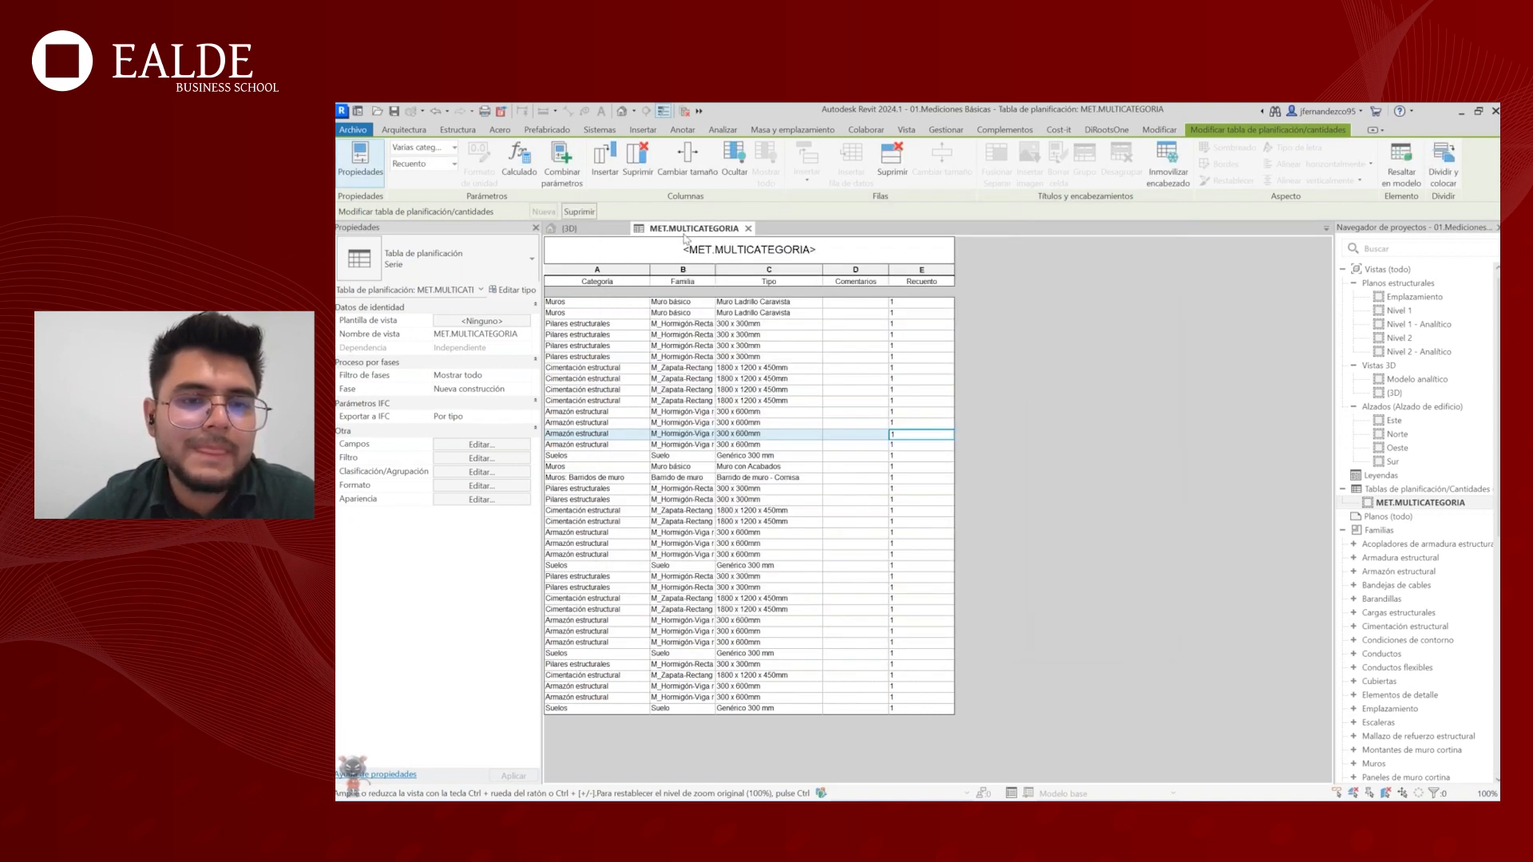
- Look through the schedule's field, filter, sorting/grouping, format and appearance settings
{"action": "left_click", "coordinate": [488, 444]}
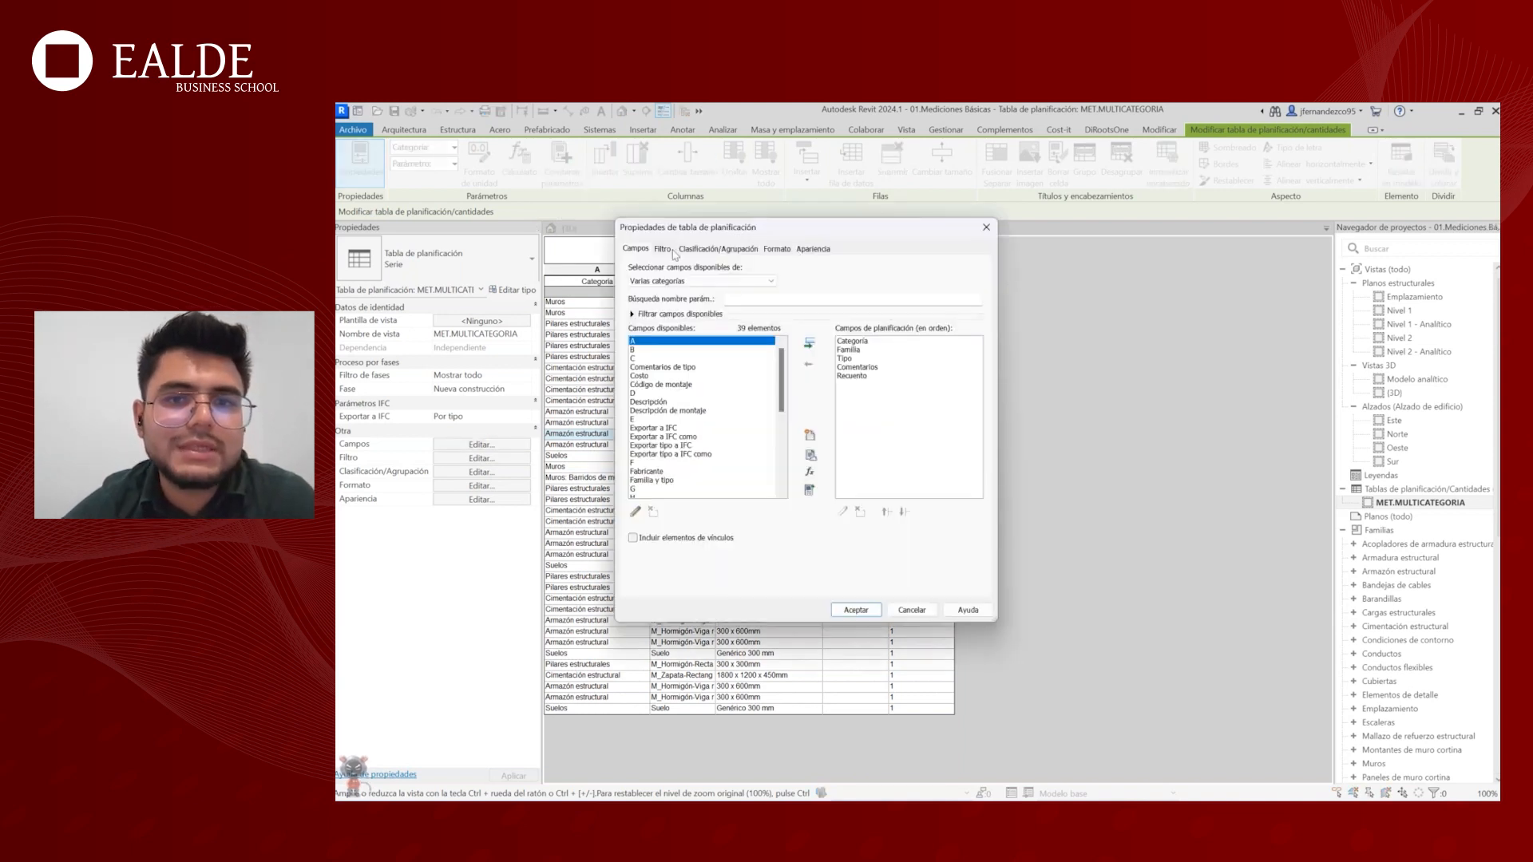
{"action": "left_click", "coordinate": [663, 249]}
{"action": "left_click", "coordinate": [707, 249]}
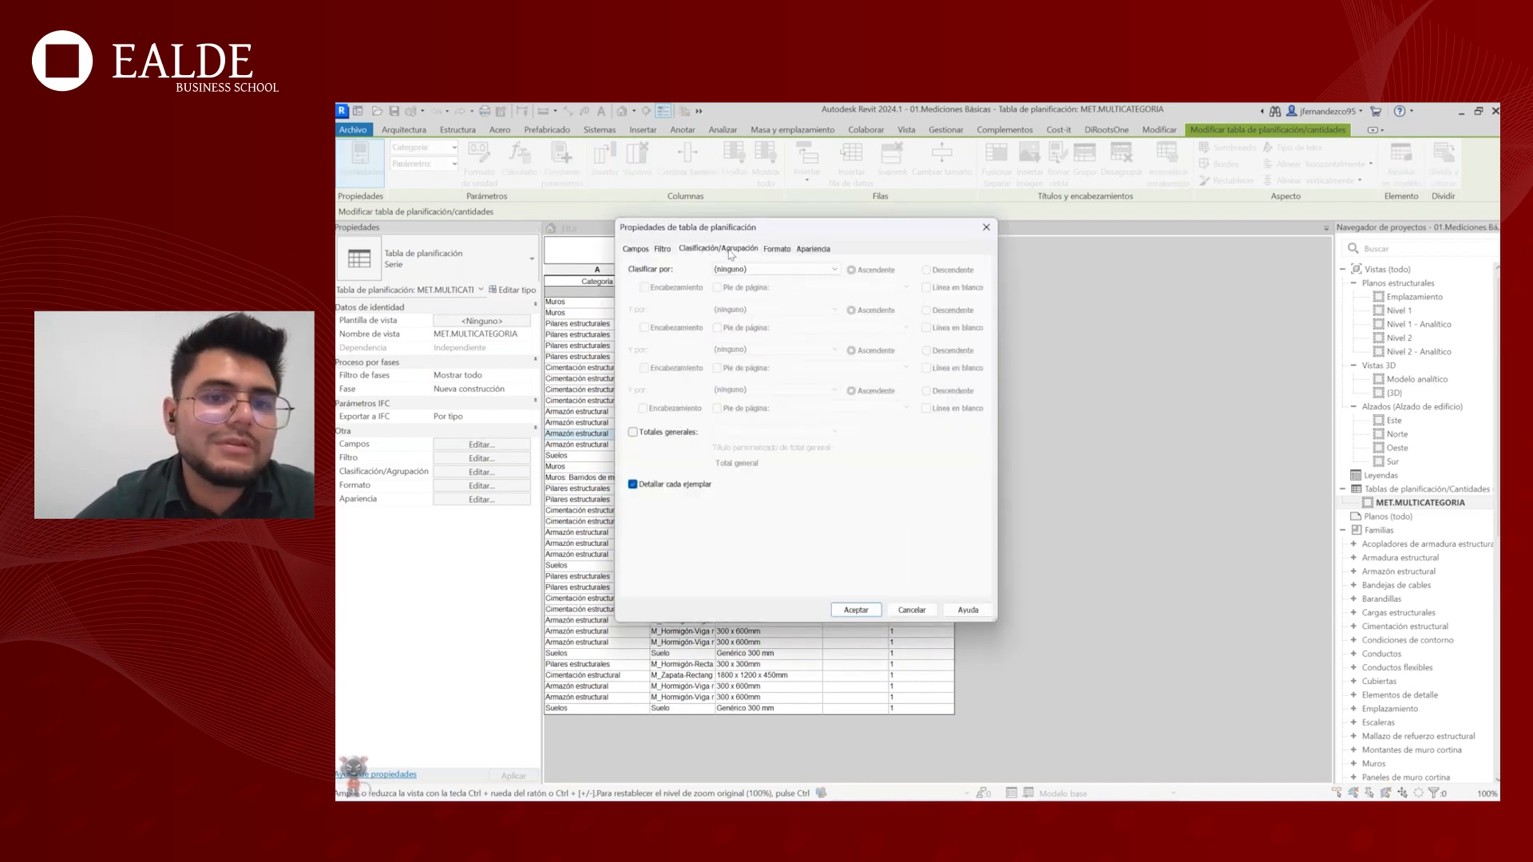
{"action": "left_click", "coordinate": [778, 249]}
{"action": "left_click", "coordinate": [815, 249]}
{"action": "left_click", "coordinate": [712, 249]}
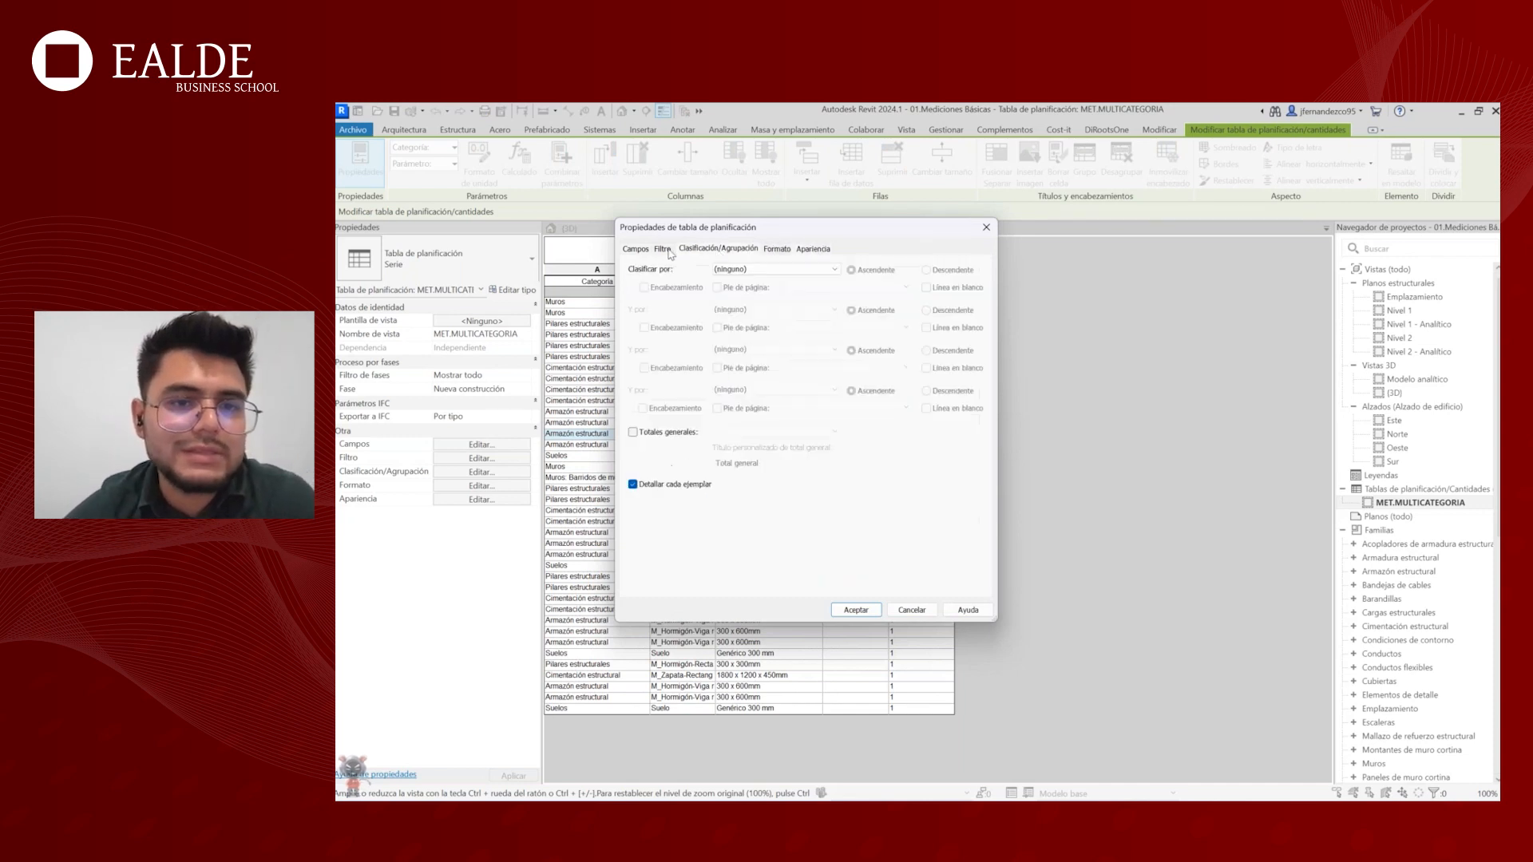
{"action": "left_click", "coordinate": [666, 250]}
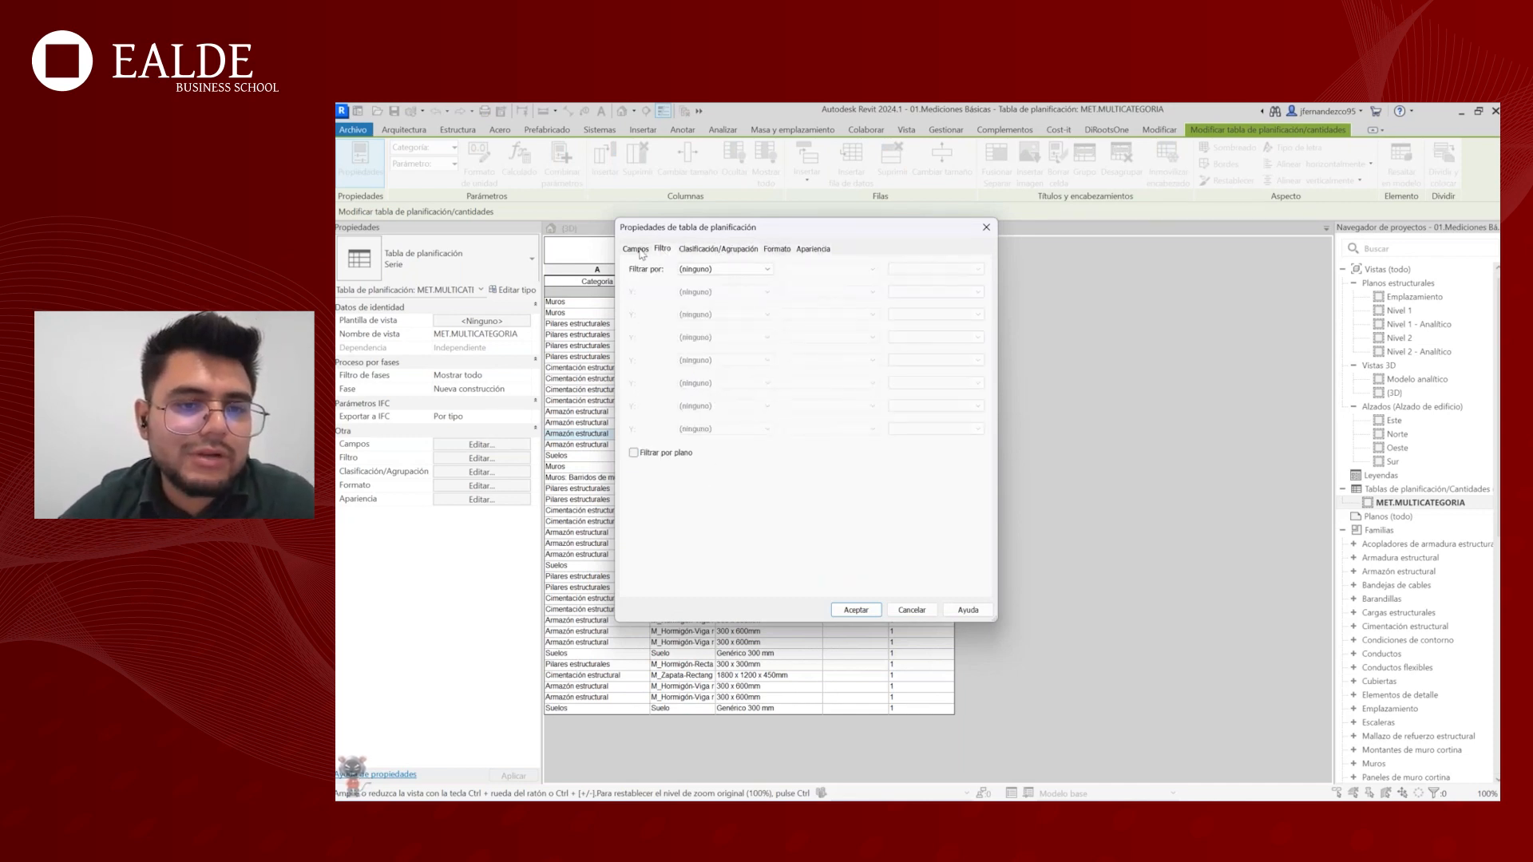
{"action": "left_click", "coordinate": [638, 250]}
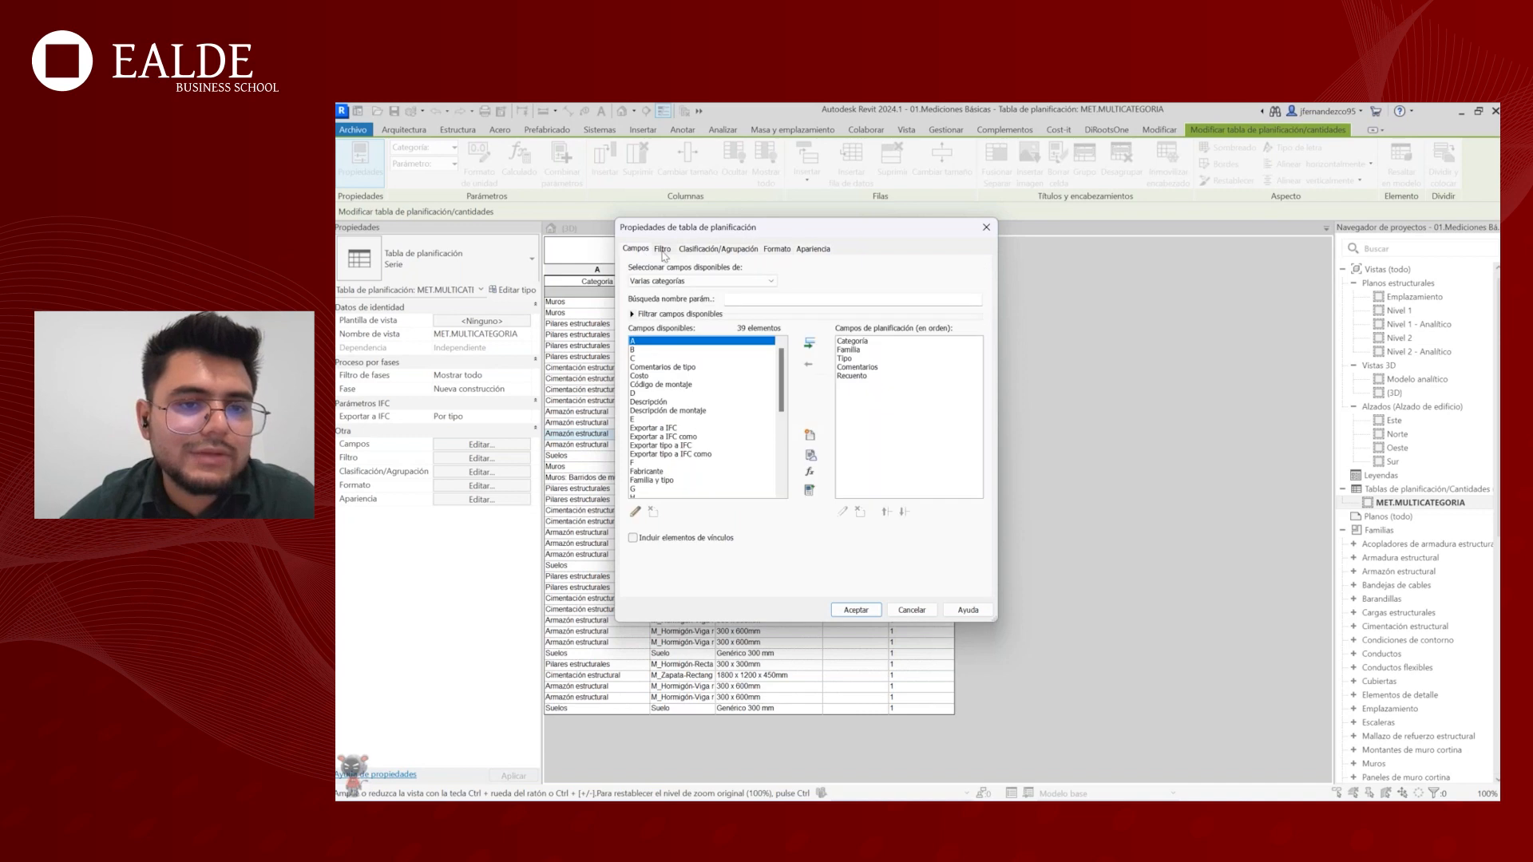
- Sort the schedule by Tipo in ascending order with a footer showing Título, recuento y totales, and apply it
{"action": "left_click", "coordinate": [662, 250]}
{"action": "left_click", "coordinate": [718, 249]}
{"action": "left_click", "coordinate": [790, 270]}
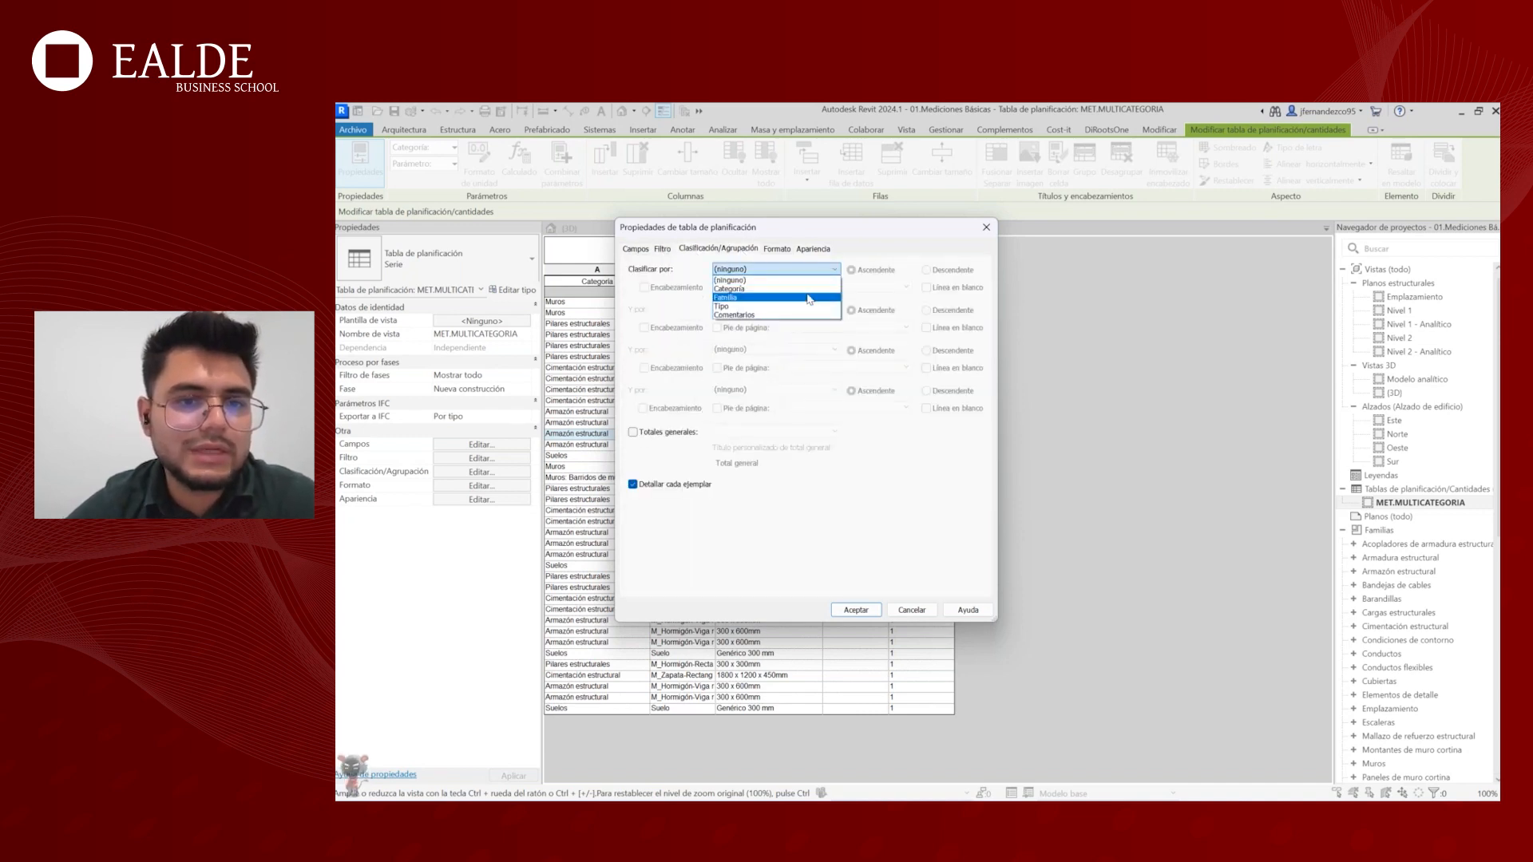
{"action": "left_click", "coordinate": [819, 240]}
{"action": "left_click_drag", "start_coordinate": [854, 239], "coordinate": [714, 222]}
{"action": "left_click", "coordinate": [713, 262]}
{"action": "left_click", "coordinate": [653, 298]}
{"action": "left_click_drag", "start_coordinate": [715, 223], "coordinate": [862, 236]}
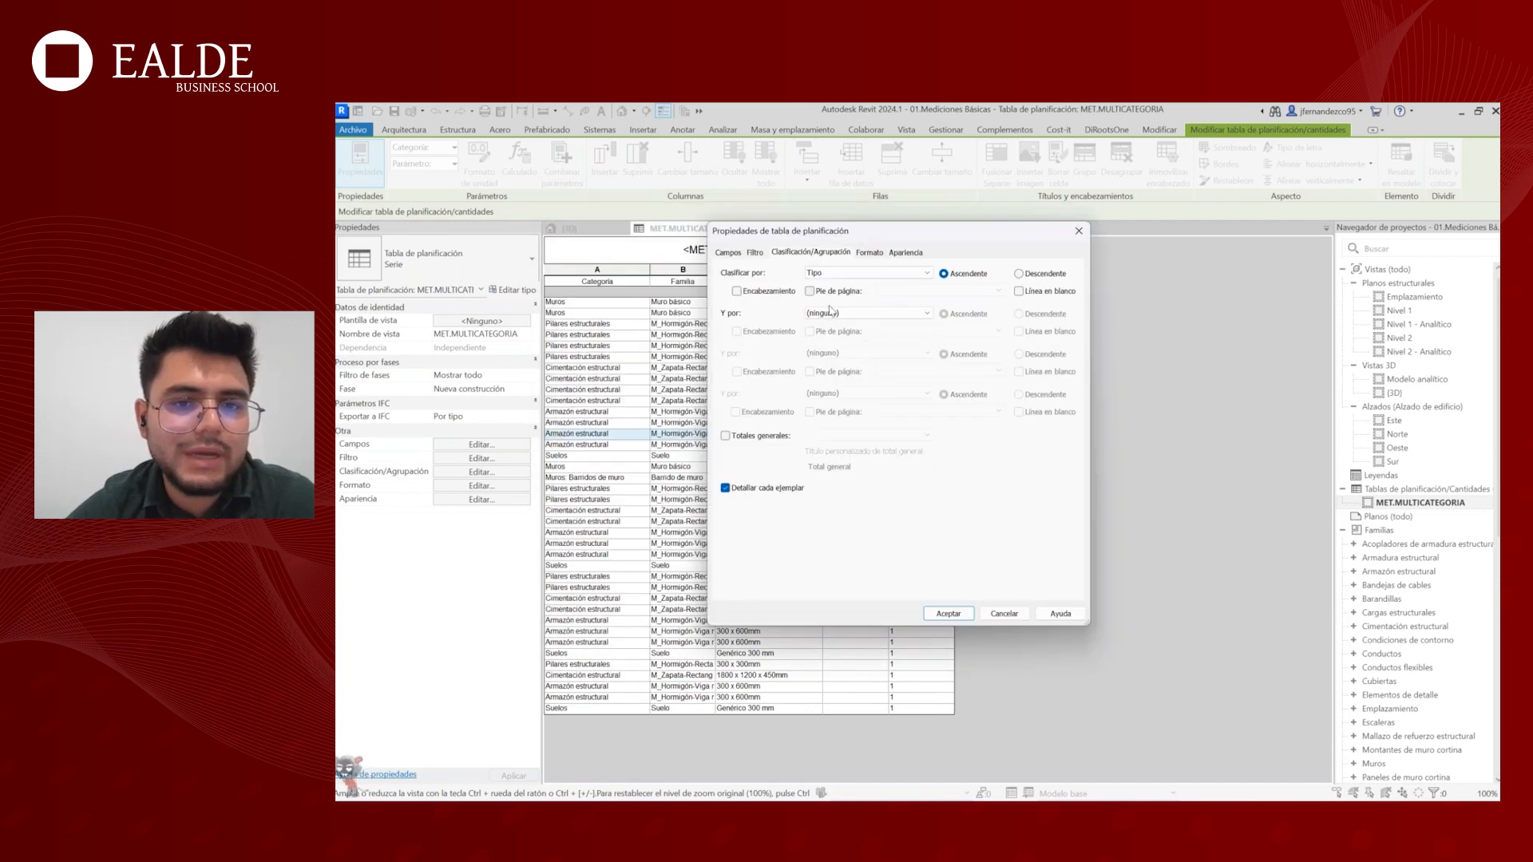
{"action": "left_click", "coordinate": [811, 292]}
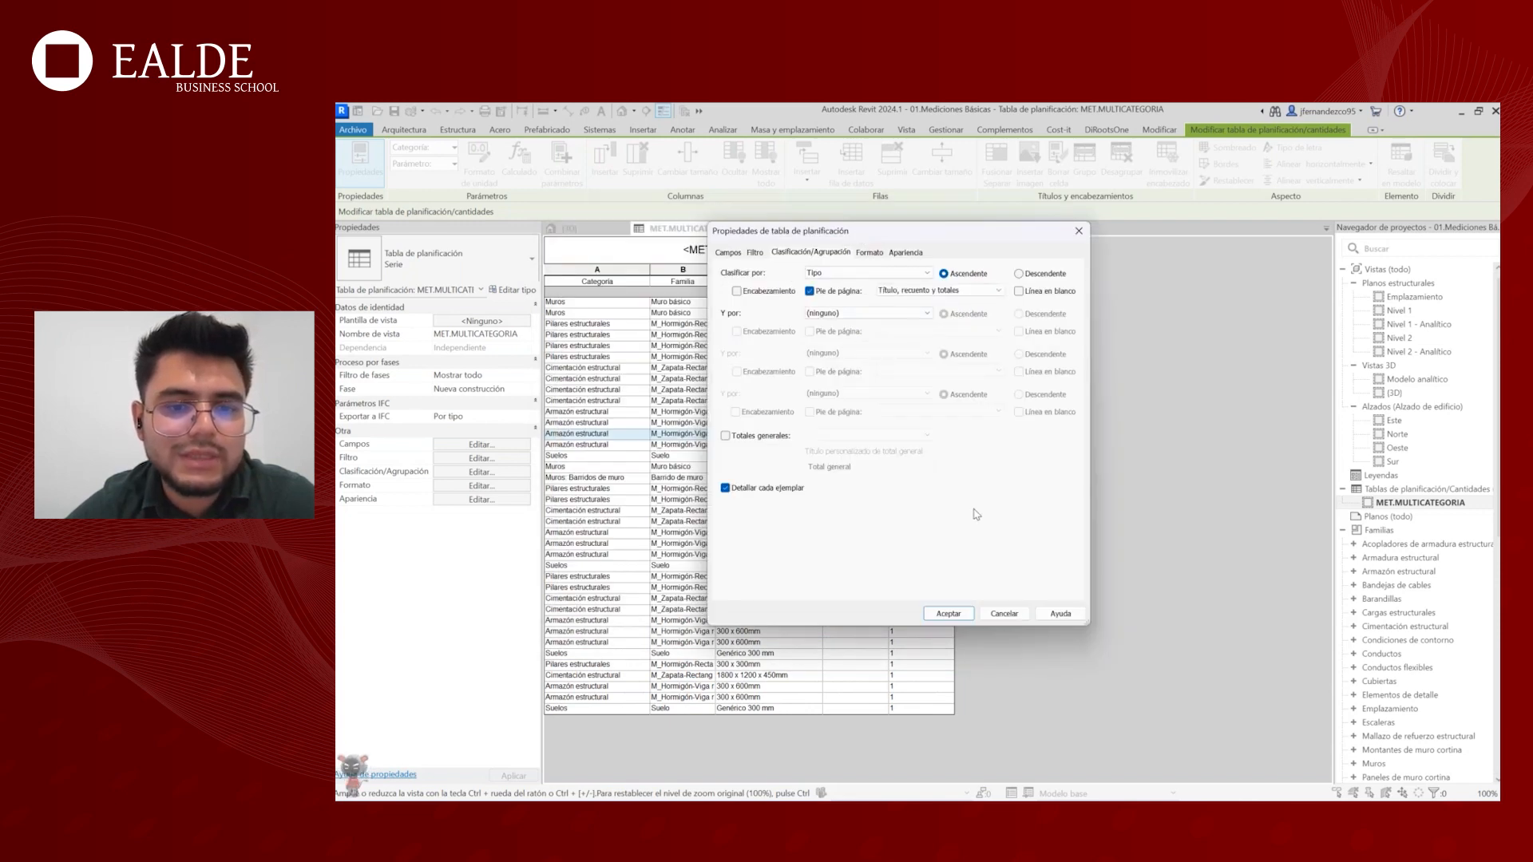
{"action": "left_click", "coordinate": [960, 616]}
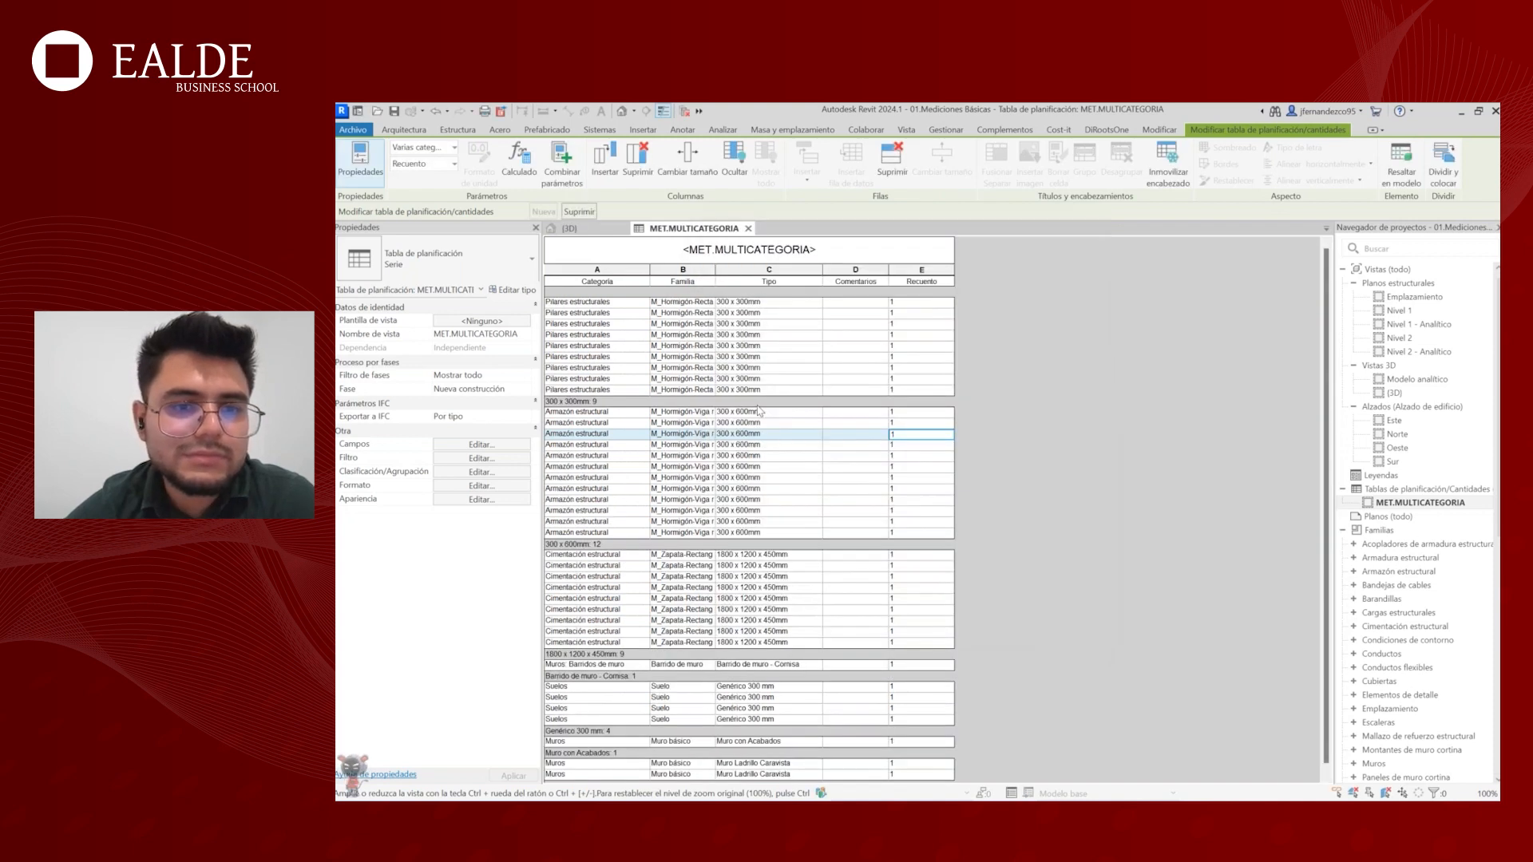
- Widen the schedule's Familia column to fit the family names and examine the rows grouped by type
{"action": "left_click_drag", "start_coordinate": [715, 270], "coordinate": [771, 270]}
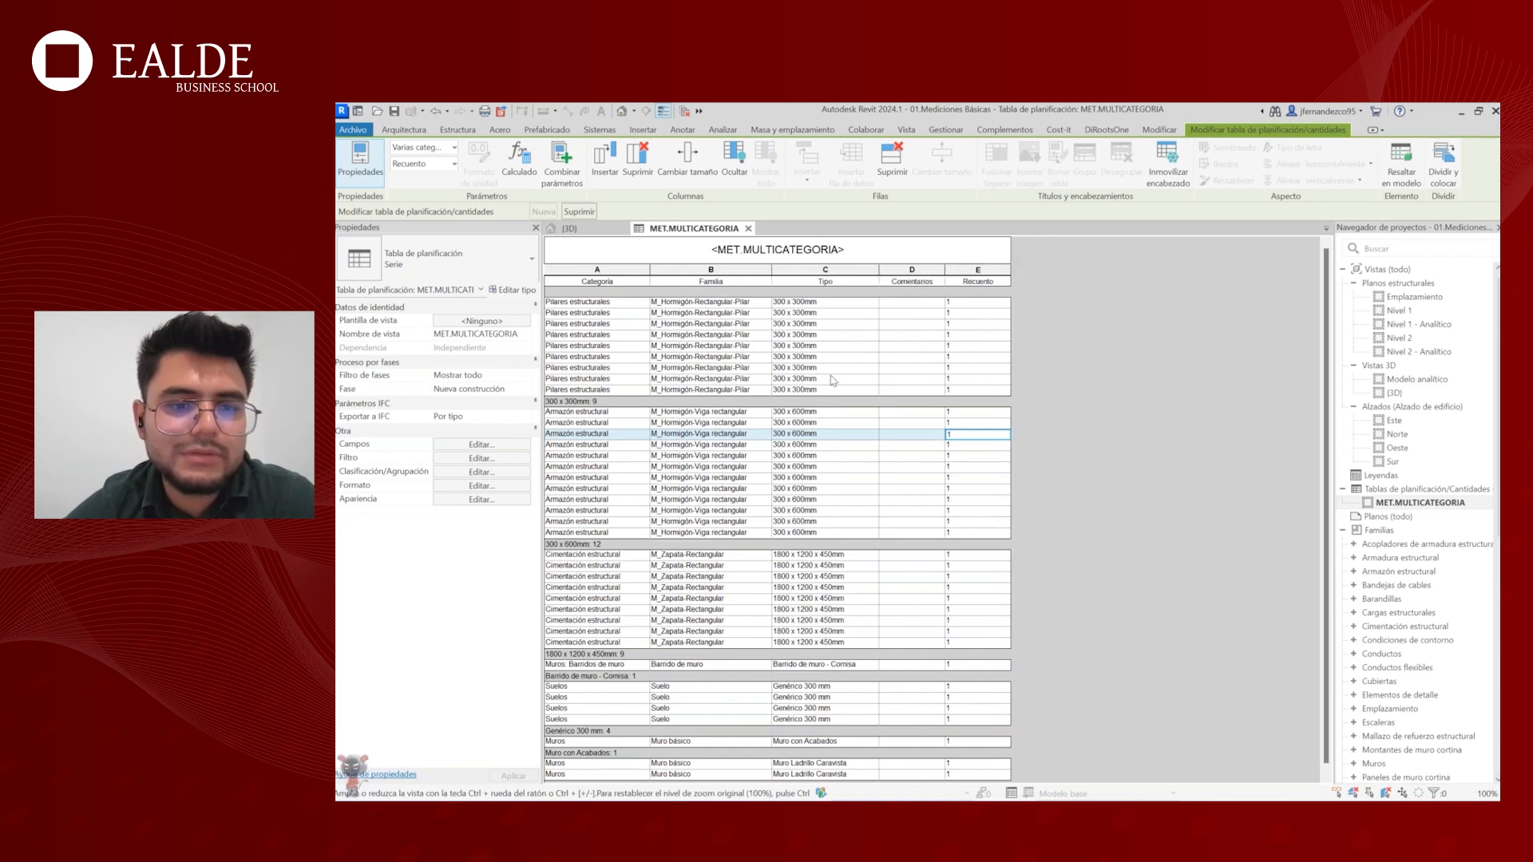
{"action": "scroll", "coordinate": [831, 381], "scroll_direction": "down", "scroll_amount": 1}
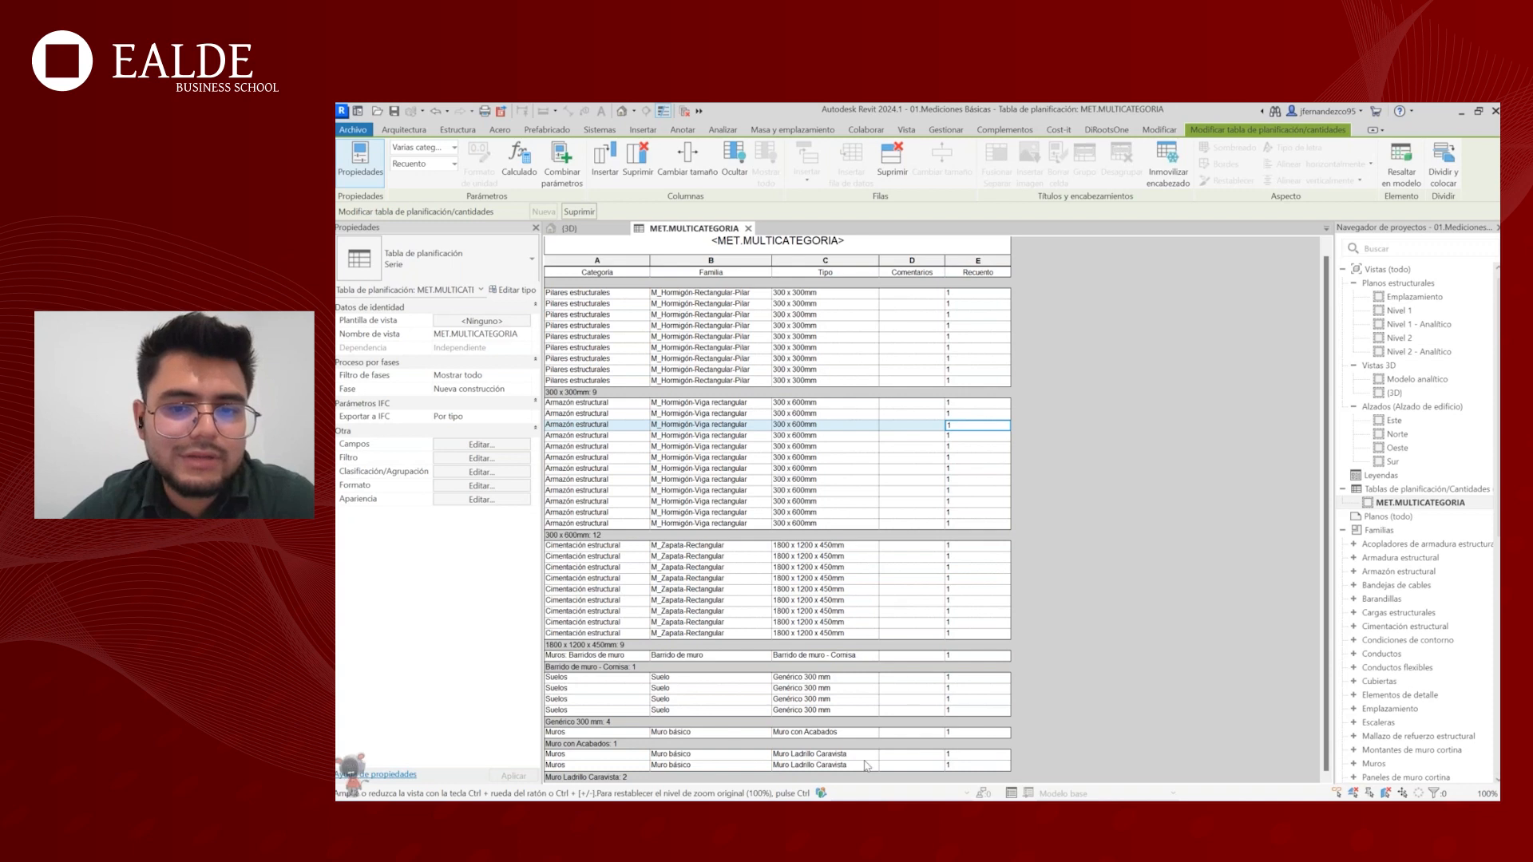
{"action": "left_click", "coordinate": [823, 623]}
{"action": "left_click", "coordinate": [824, 480]}
{"action": "left_click", "coordinate": [827, 590]}
{"action": "left_click", "coordinate": [807, 634]}
{"action": "scroll", "coordinate": [831, 407], "scroll_direction": "up", "scroll_amount": 1}
{"action": "scroll", "coordinate": [831, 406], "scroll_direction": "down", "scroll_amount": 1}
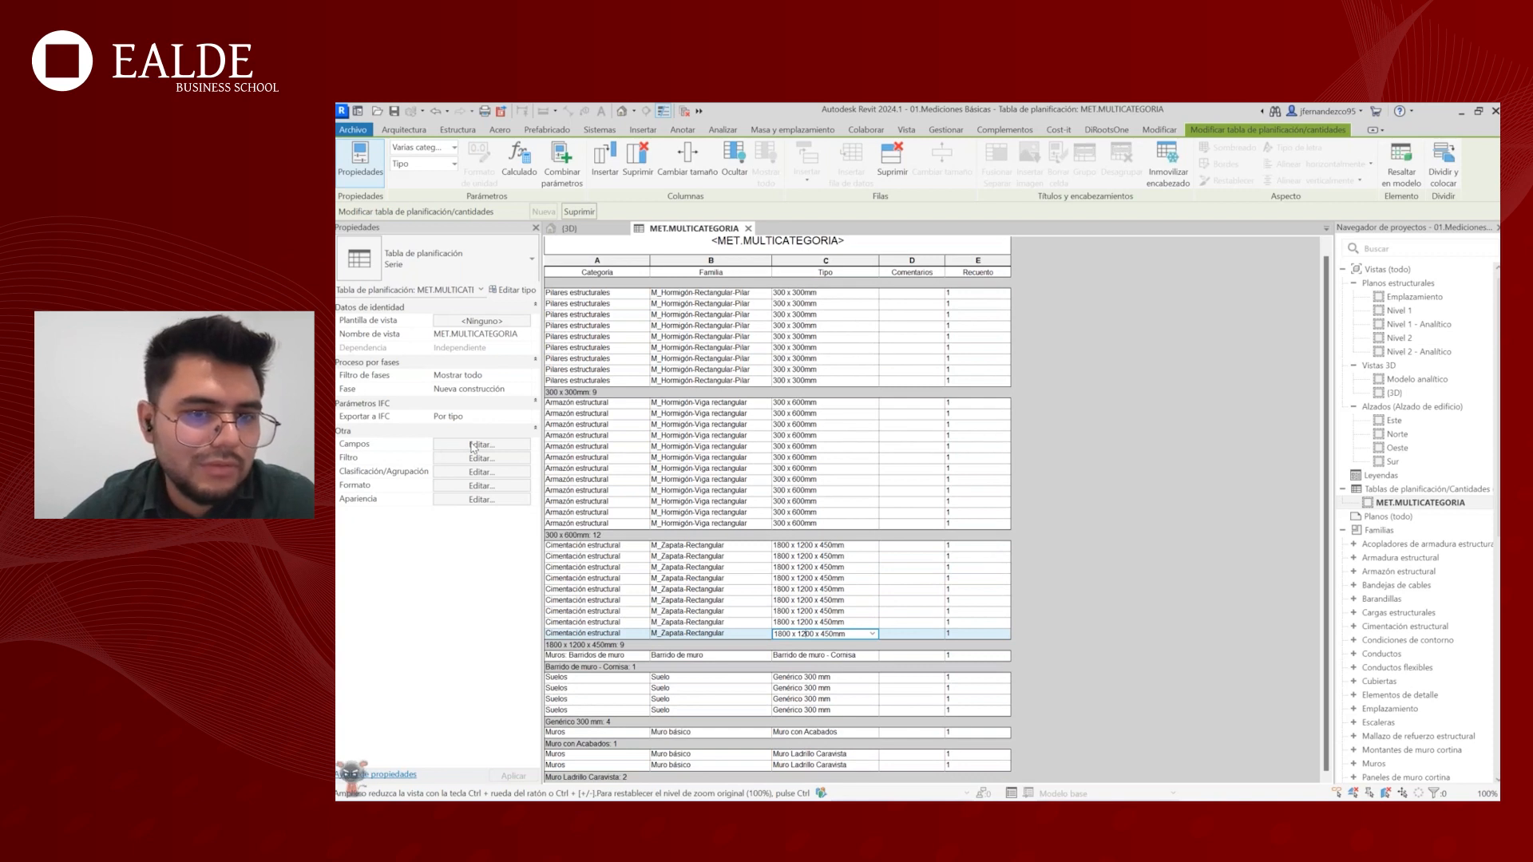
- Turn off Detallar cada ejemplar in the schedule's sorting and grouping settings and apply the change
{"action": "left_click", "coordinate": [494, 446]}
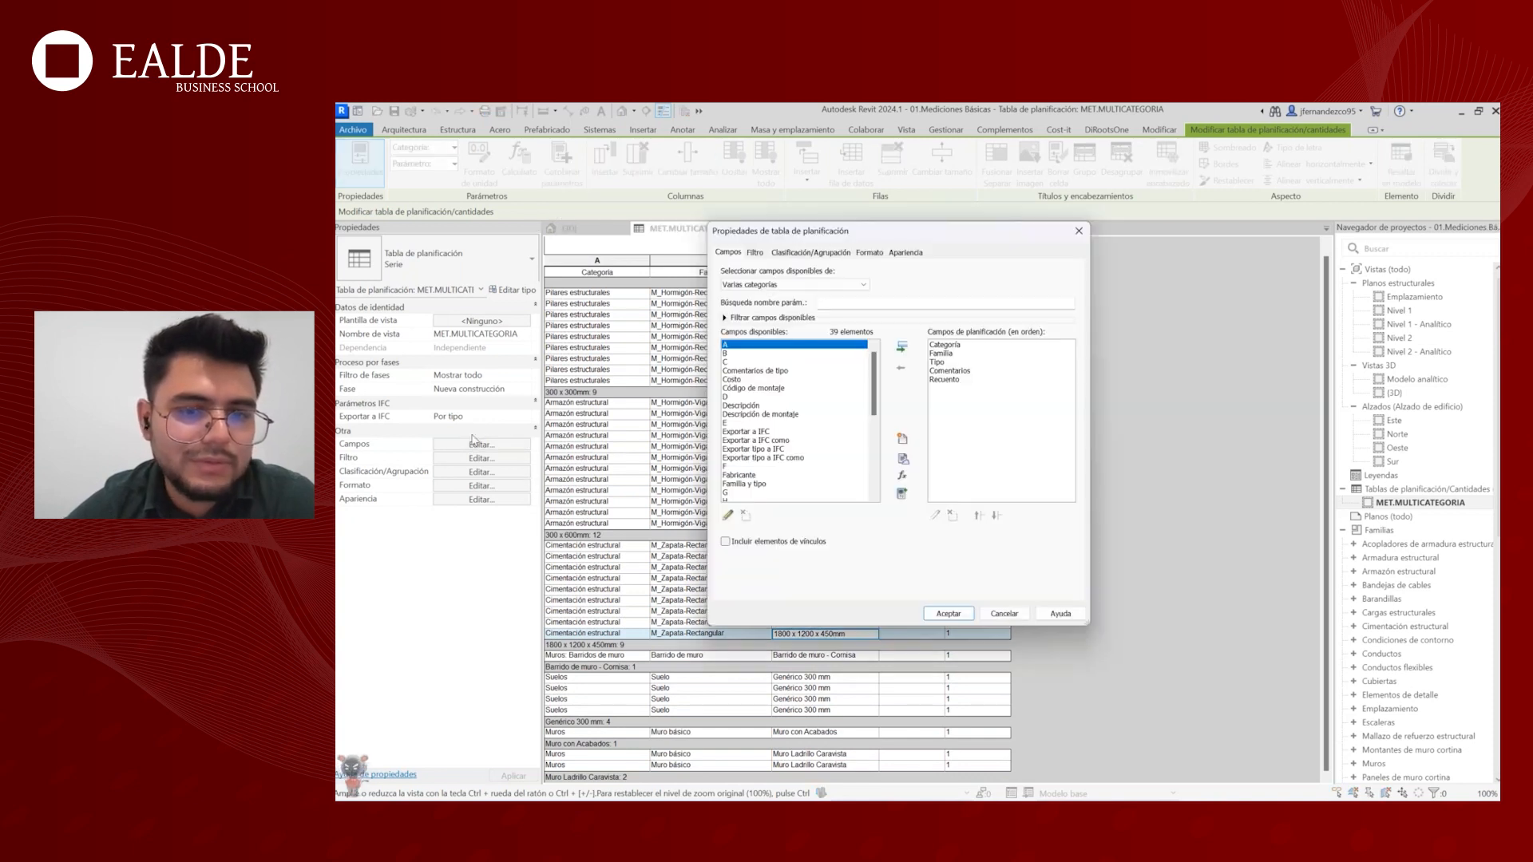
{"action": "left_click", "coordinate": [811, 252]}
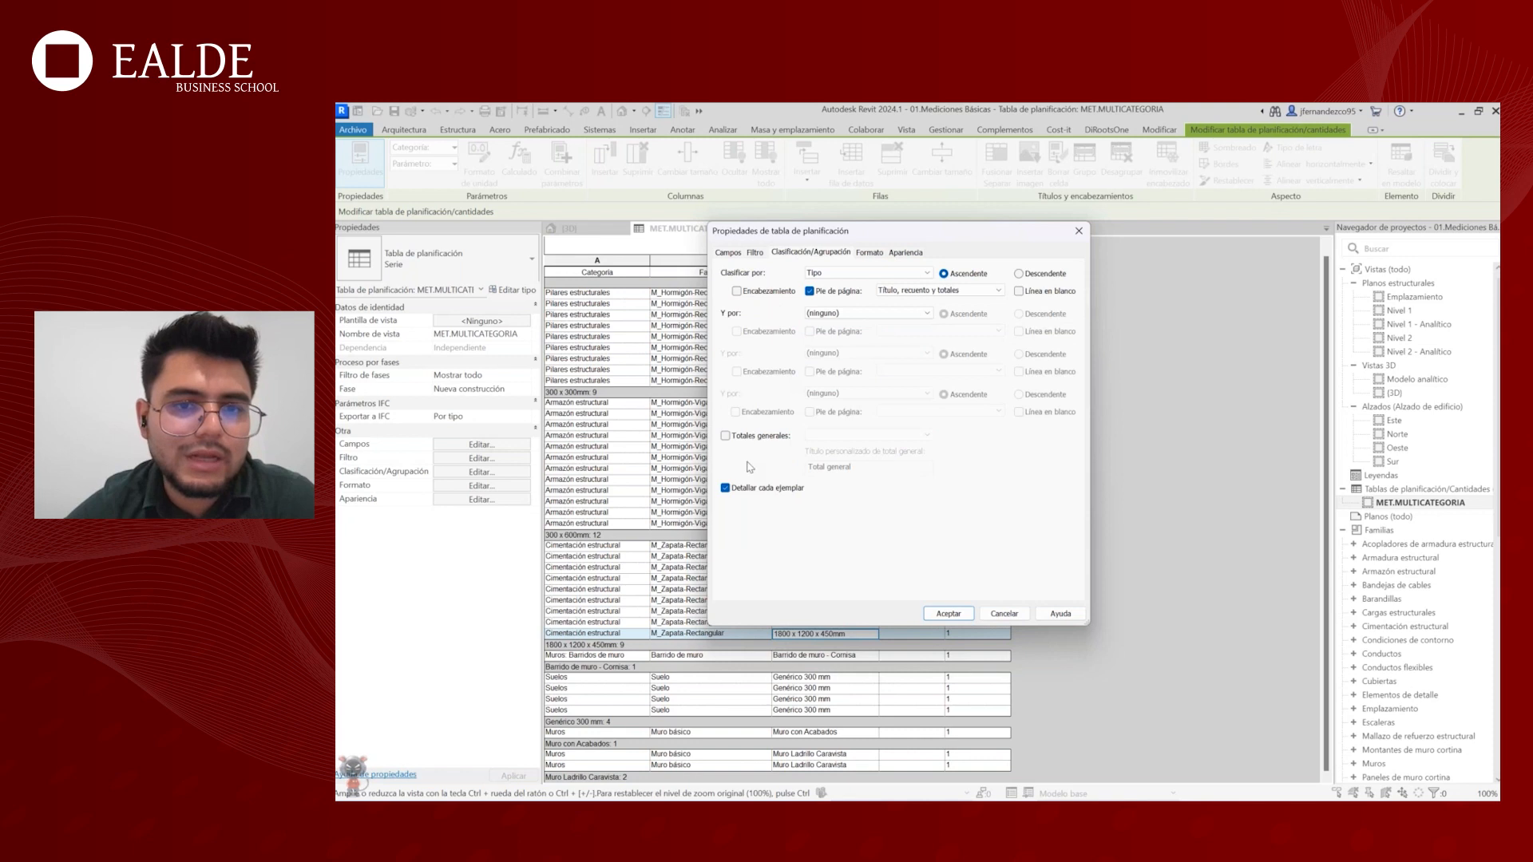
{"action": "left_click", "coordinate": [725, 488]}
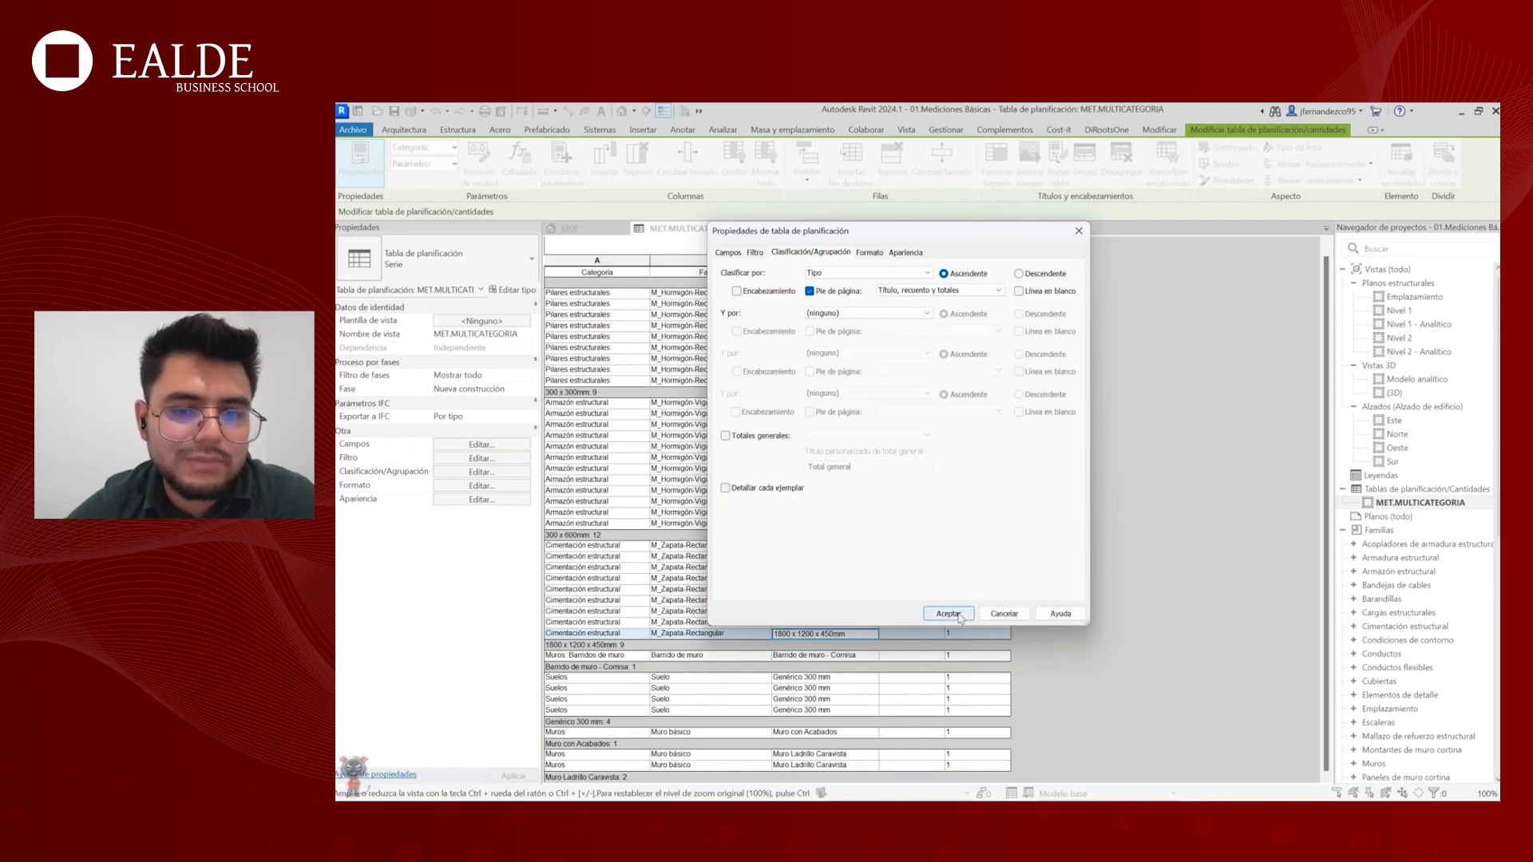
{"action": "left_click", "coordinate": [961, 619]}
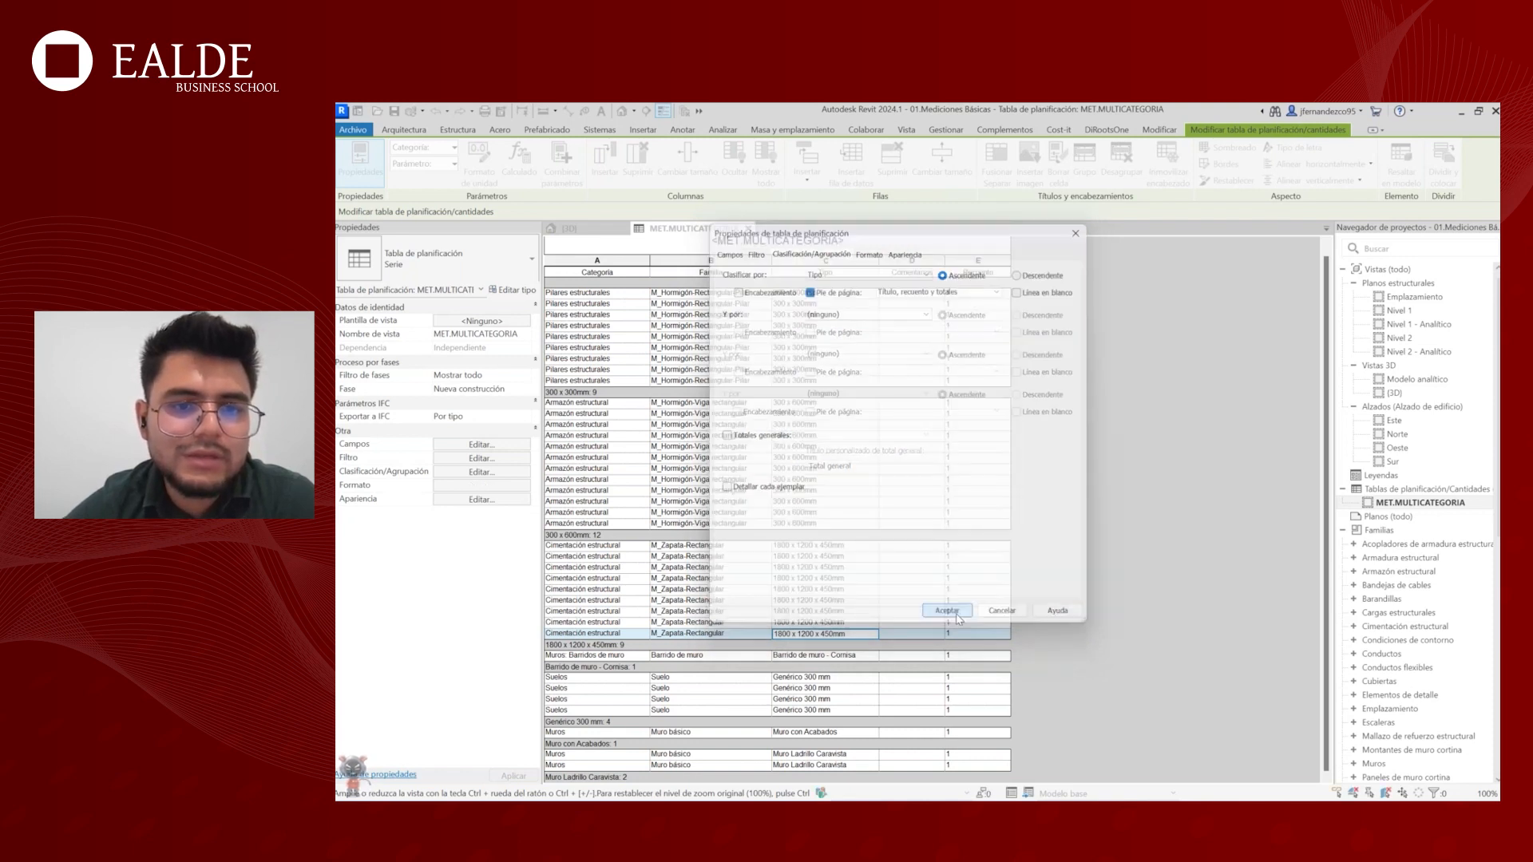
- Go through the Recuento cells of every type row in the schedule to examine the element counts
{"action": "left_click", "coordinate": [985, 303]}
{"action": "left_click", "coordinate": [979, 325]}
{"action": "left_click", "coordinate": [975, 347]}
{"action": "left_click", "coordinate": [971, 368]}
{"action": "left_click", "coordinate": [974, 390]}
{"action": "left_click", "coordinate": [974, 412]}
{"action": "left_click", "coordinate": [976, 435]}
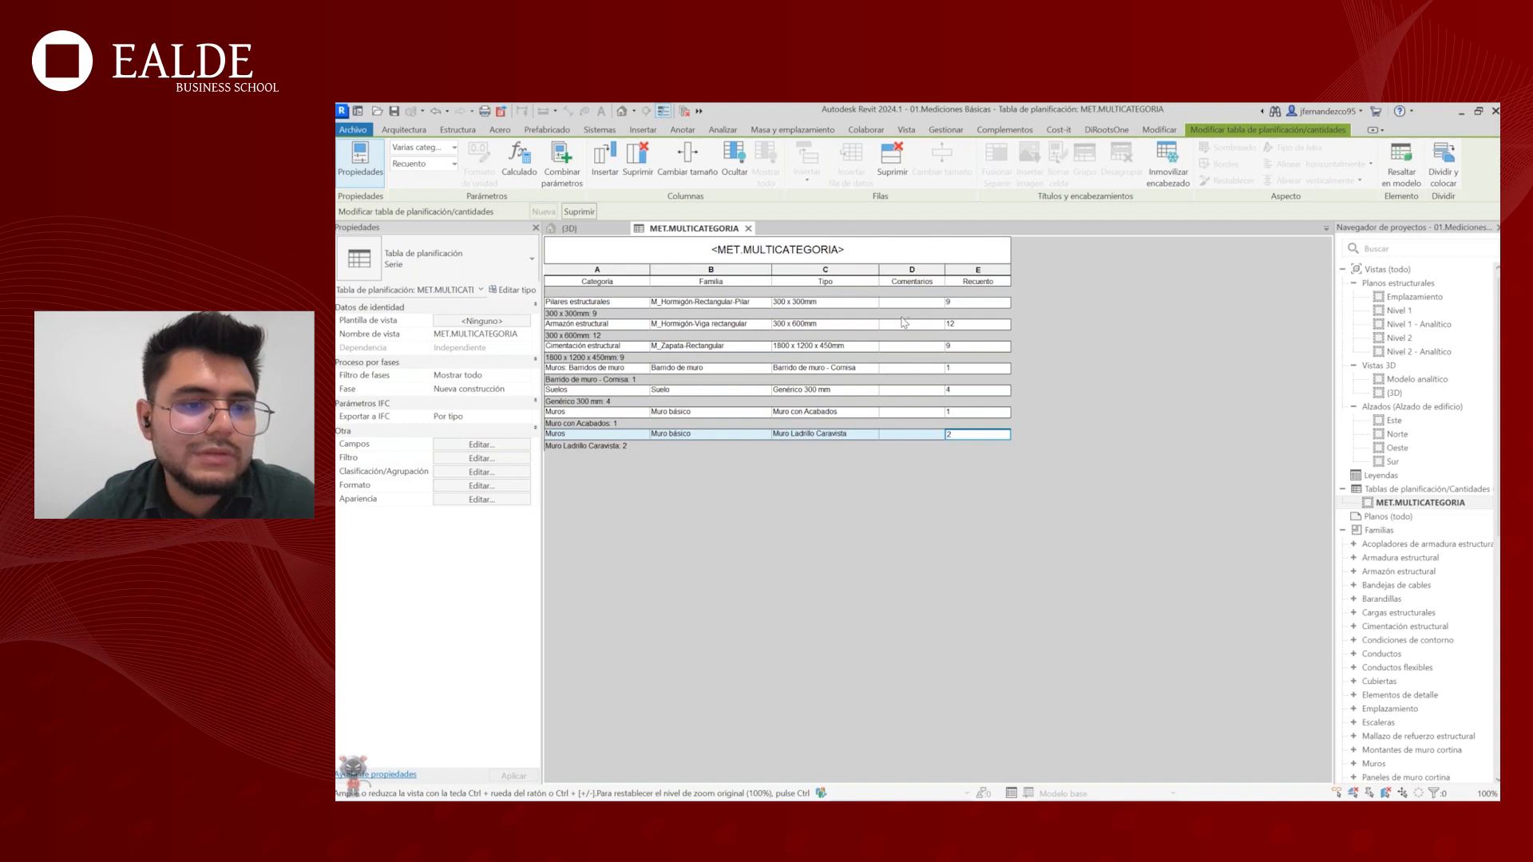
- Turn off the Pie de página footer for the Tipo sorting in the schedule's sorting and grouping settings and apply it
{"action": "left_click", "coordinate": [479, 445]}
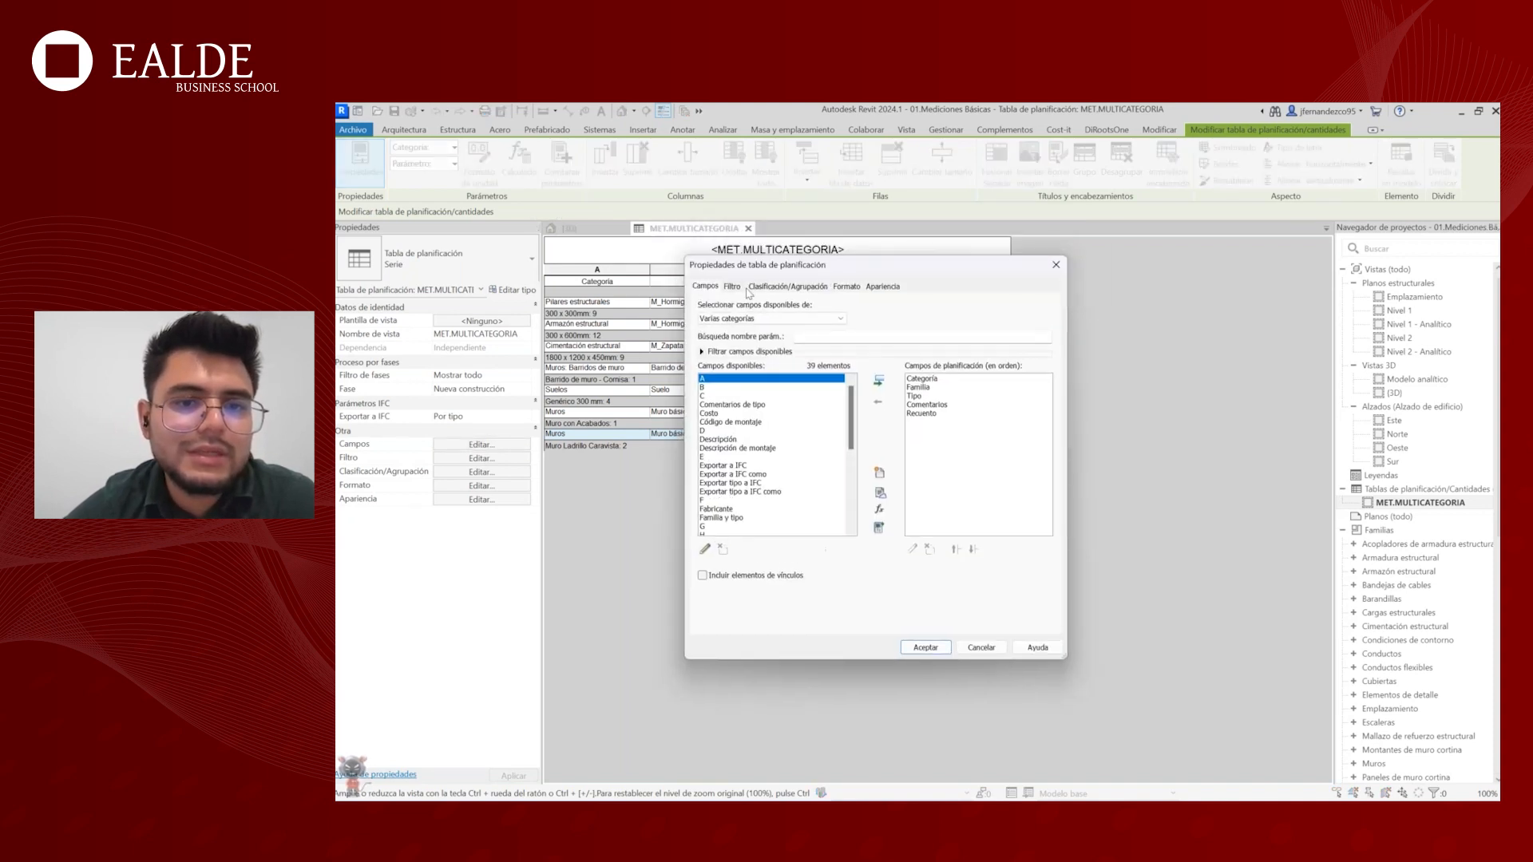
{"action": "left_click", "coordinate": [791, 286]}
{"action": "left_click", "coordinate": [788, 325]}
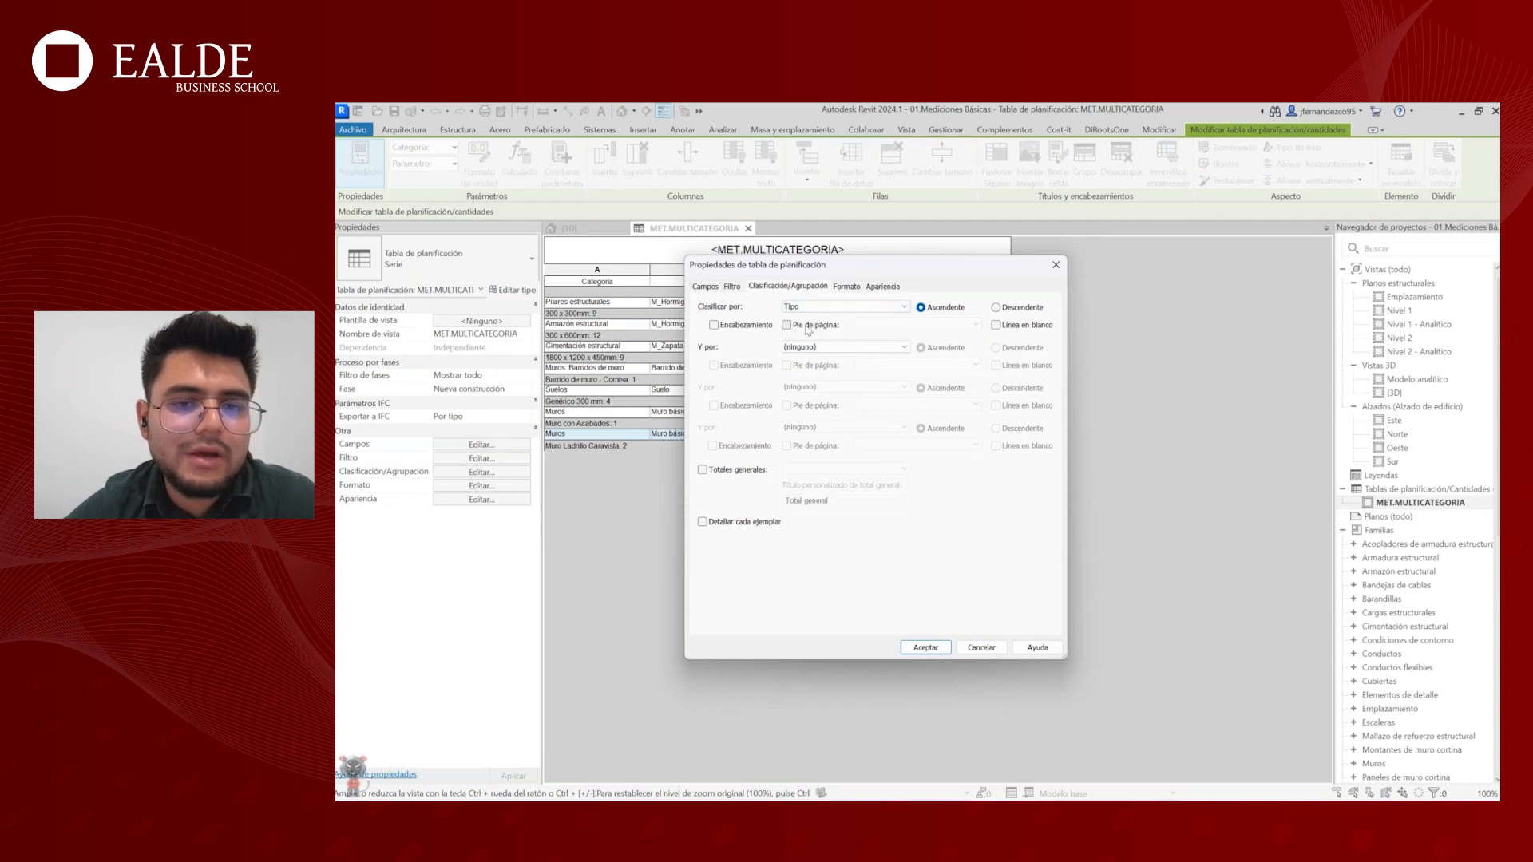
{"action": "left_click", "coordinate": [925, 651]}
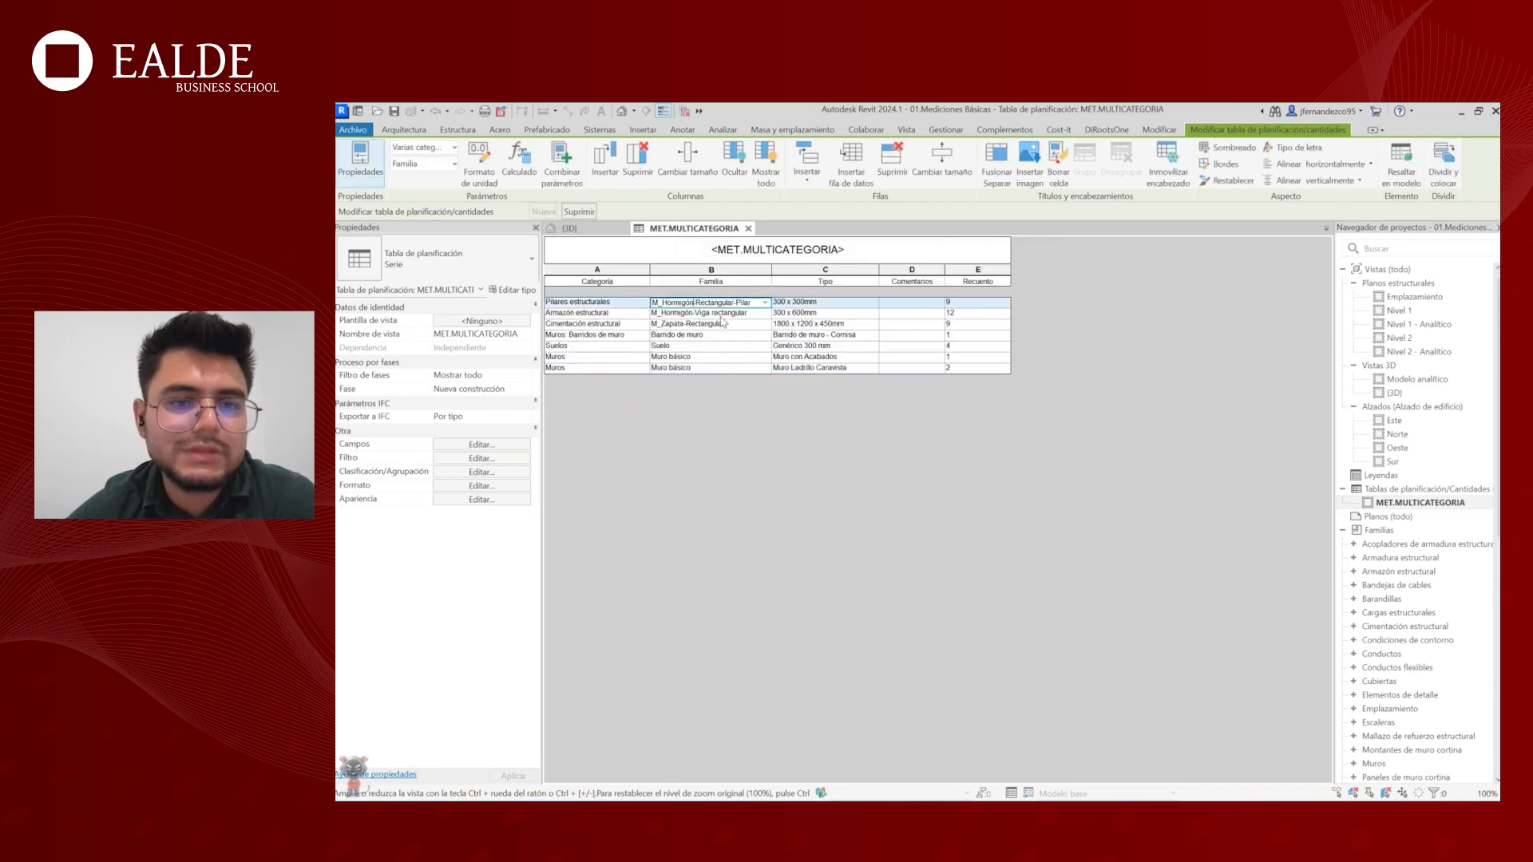
- Go through the schedule's family and type cells and check the selected beam type's elements in the 3D view
{"action": "left_click", "coordinate": [721, 323]}
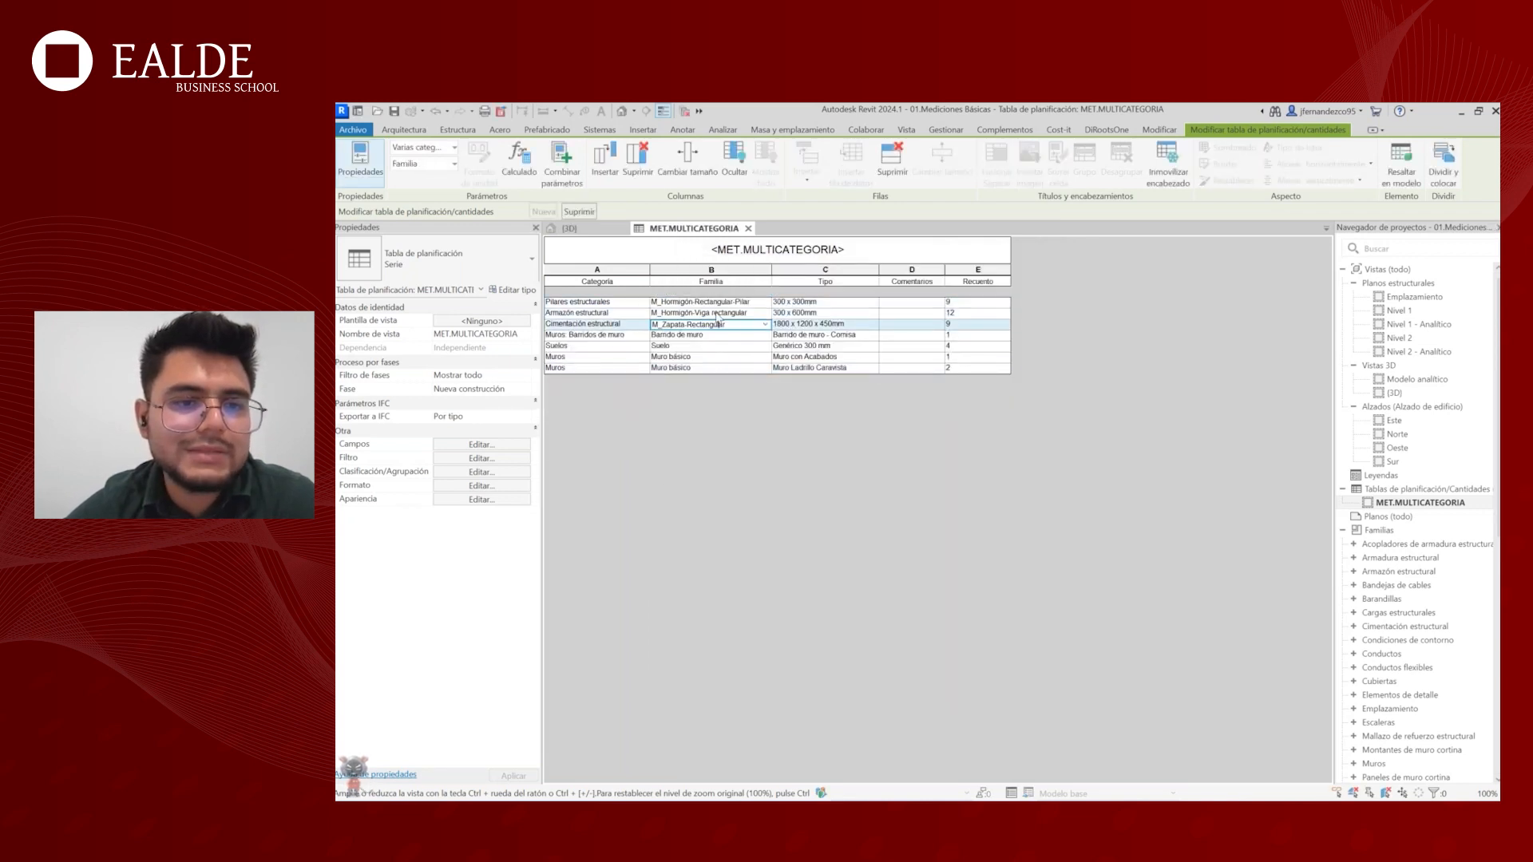
{"action": "key", "text": "Down"}
{"action": "key", "text": "Down"}
{"action": "key", "text": "Down"}
{"action": "key", "text": "Down"}
{"action": "left_click", "coordinate": [845, 302]}
{"action": "left_click", "coordinate": [846, 314]}
{"action": "left_click", "coordinate": [585, 229]}
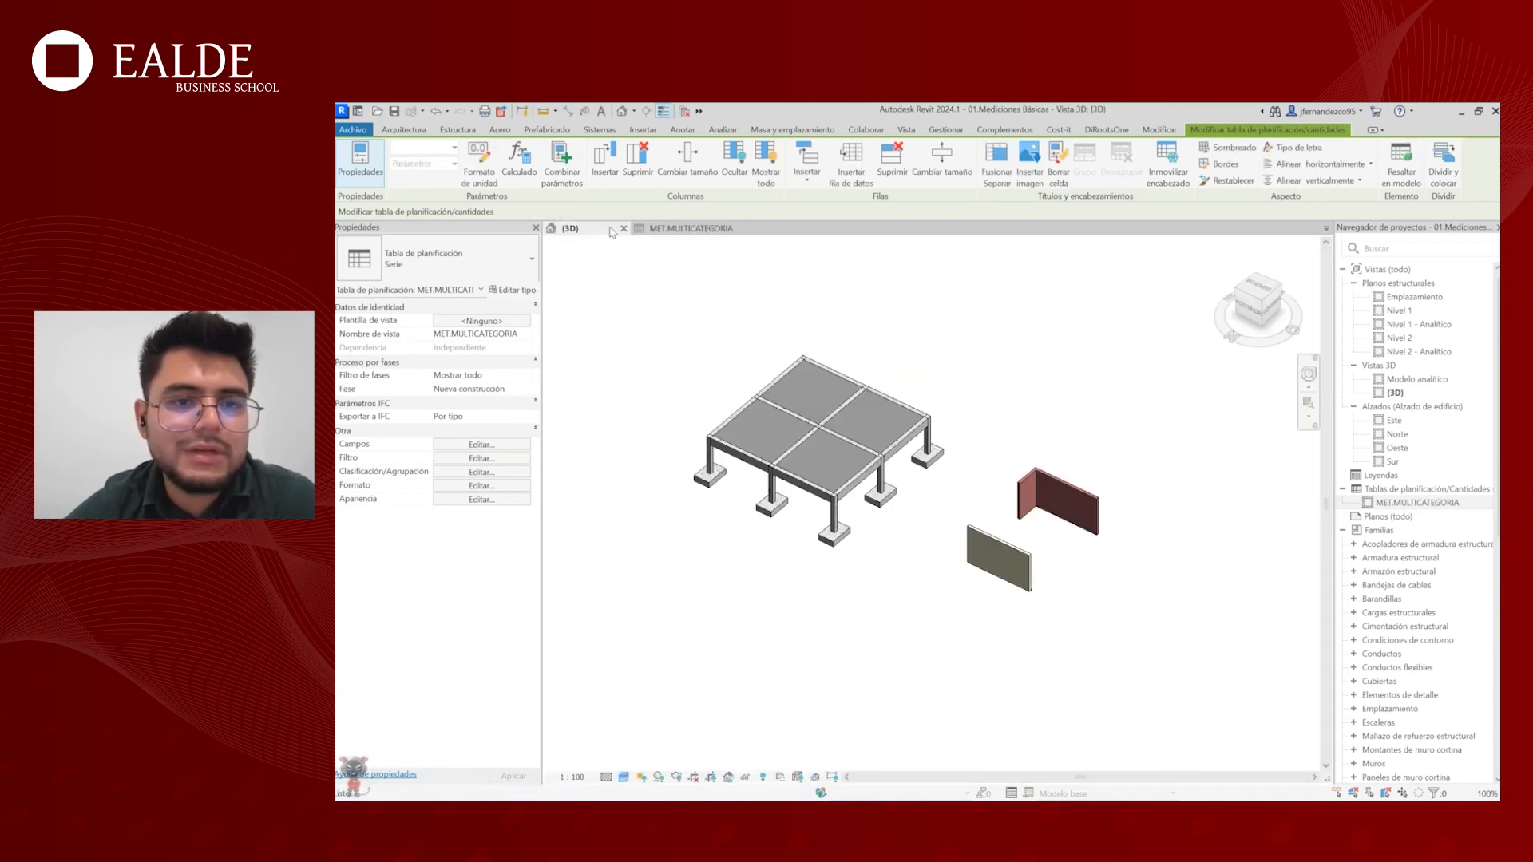
{"action": "left_click", "coordinate": [692, 228]}
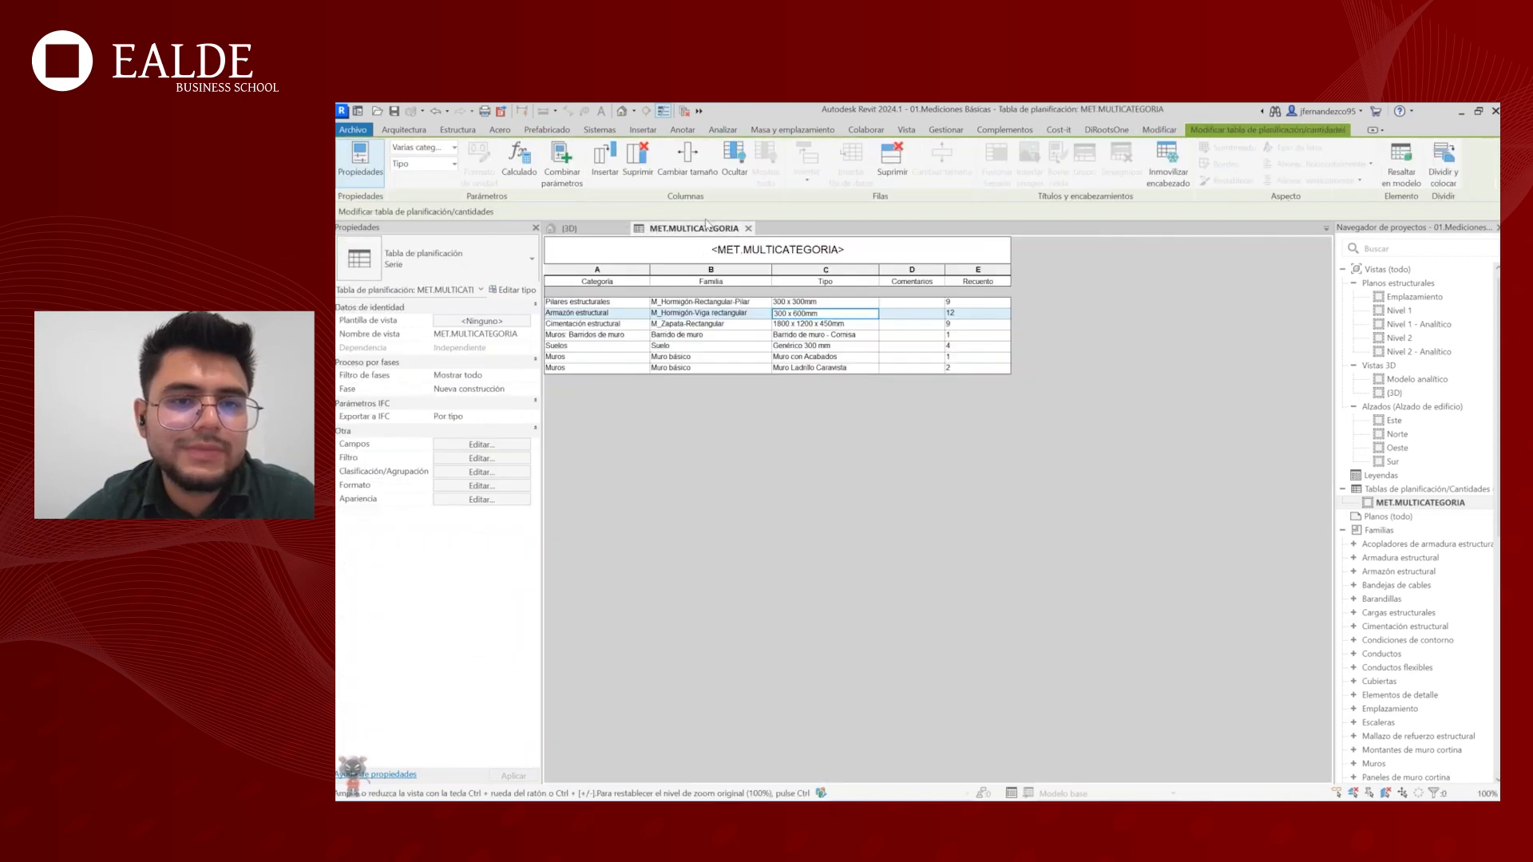
{"action": "left_click", "coordinate": [591, 232]}
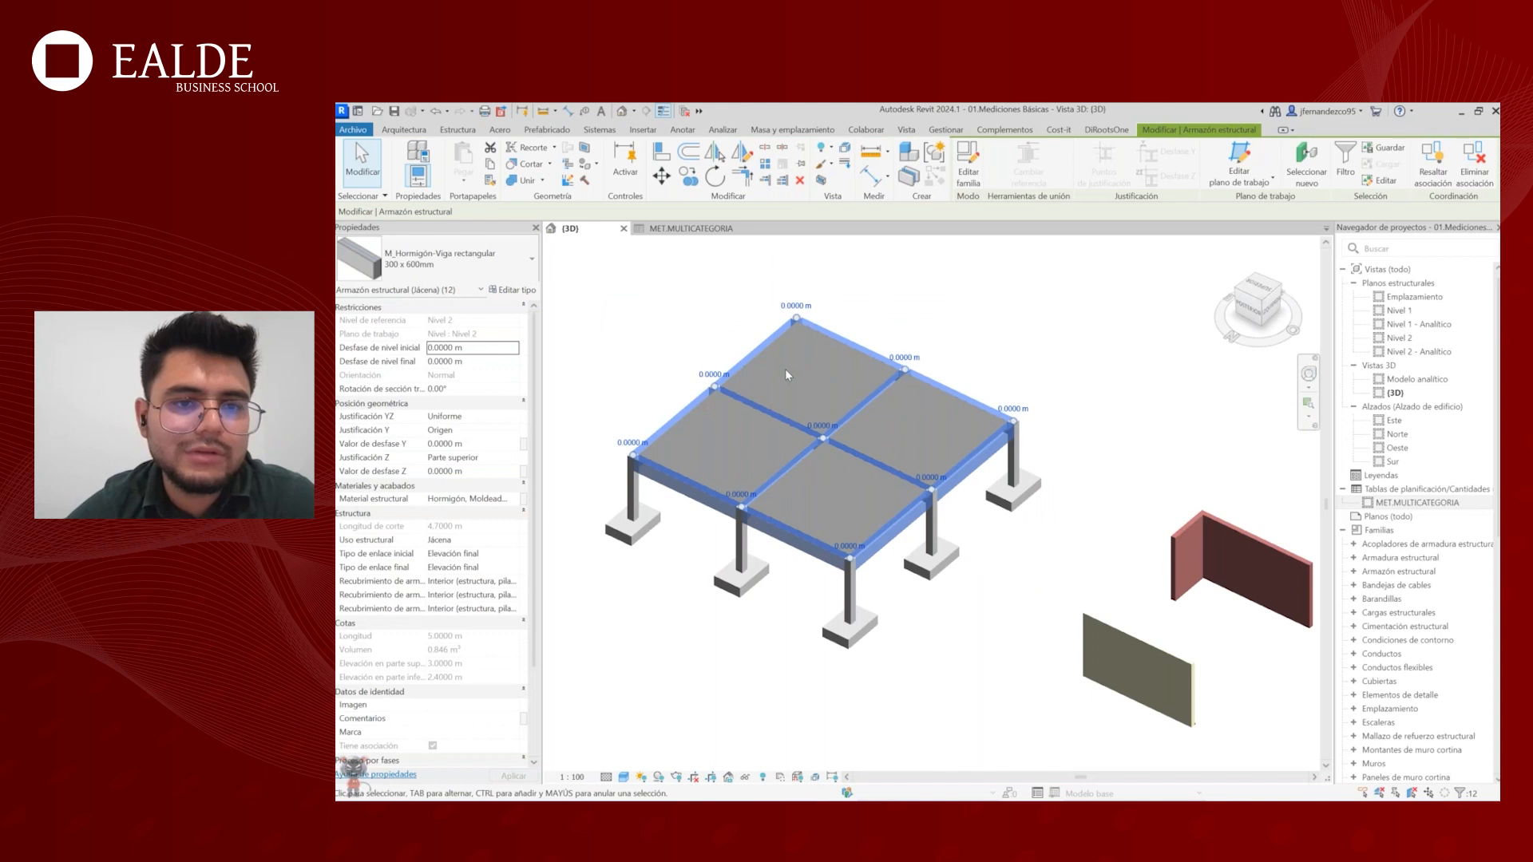
{"action": "left_click", "coordinate": [692, 228]}
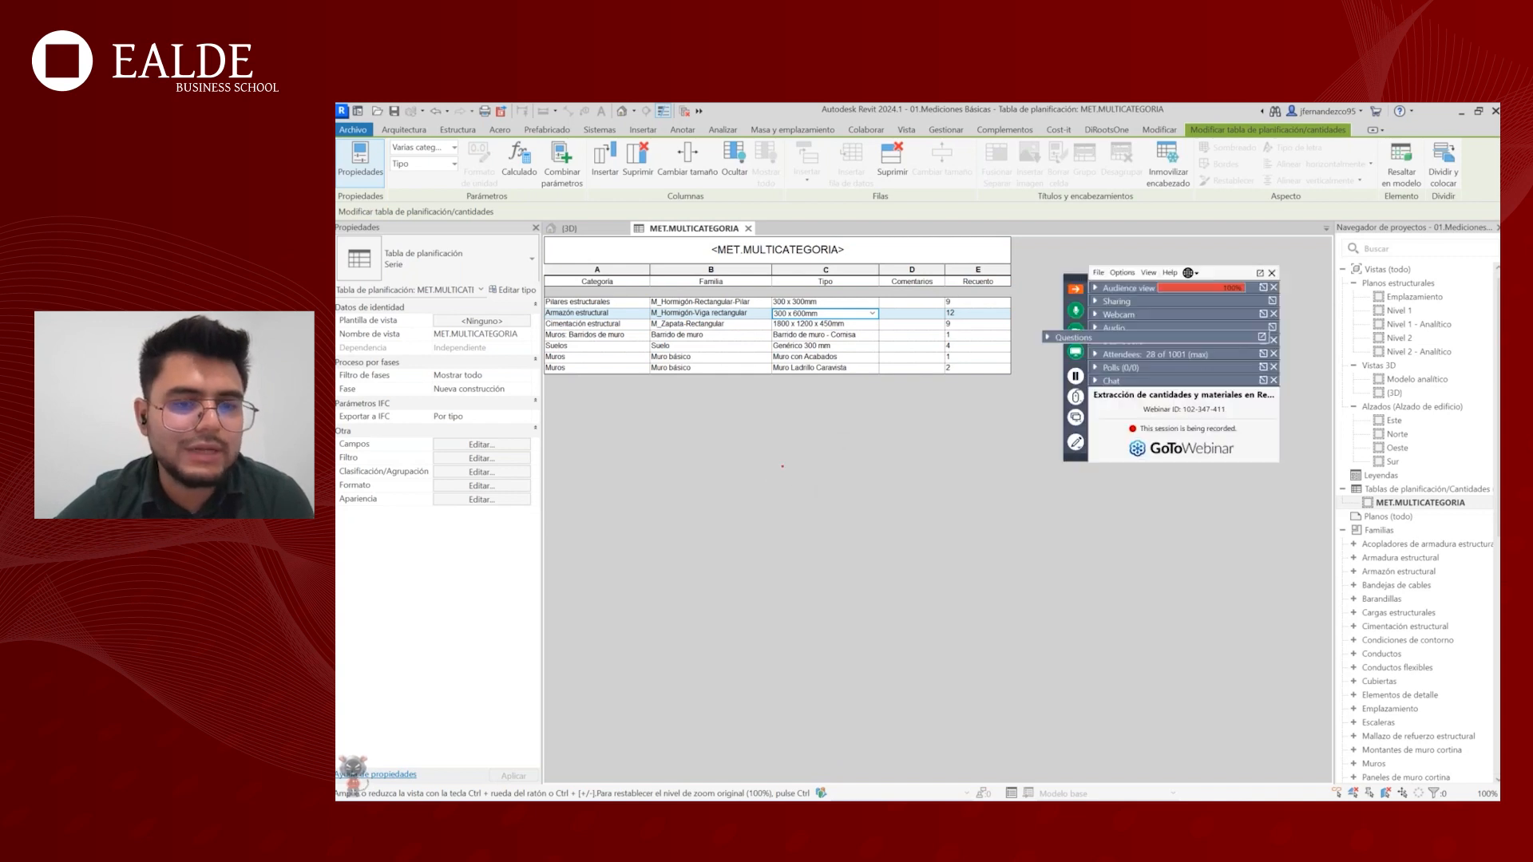
- Tile the 3D view and the MET.MULTICATEGORIA schedule side by side, with the whole structure in view
{"action": "type", "text": "WT"}
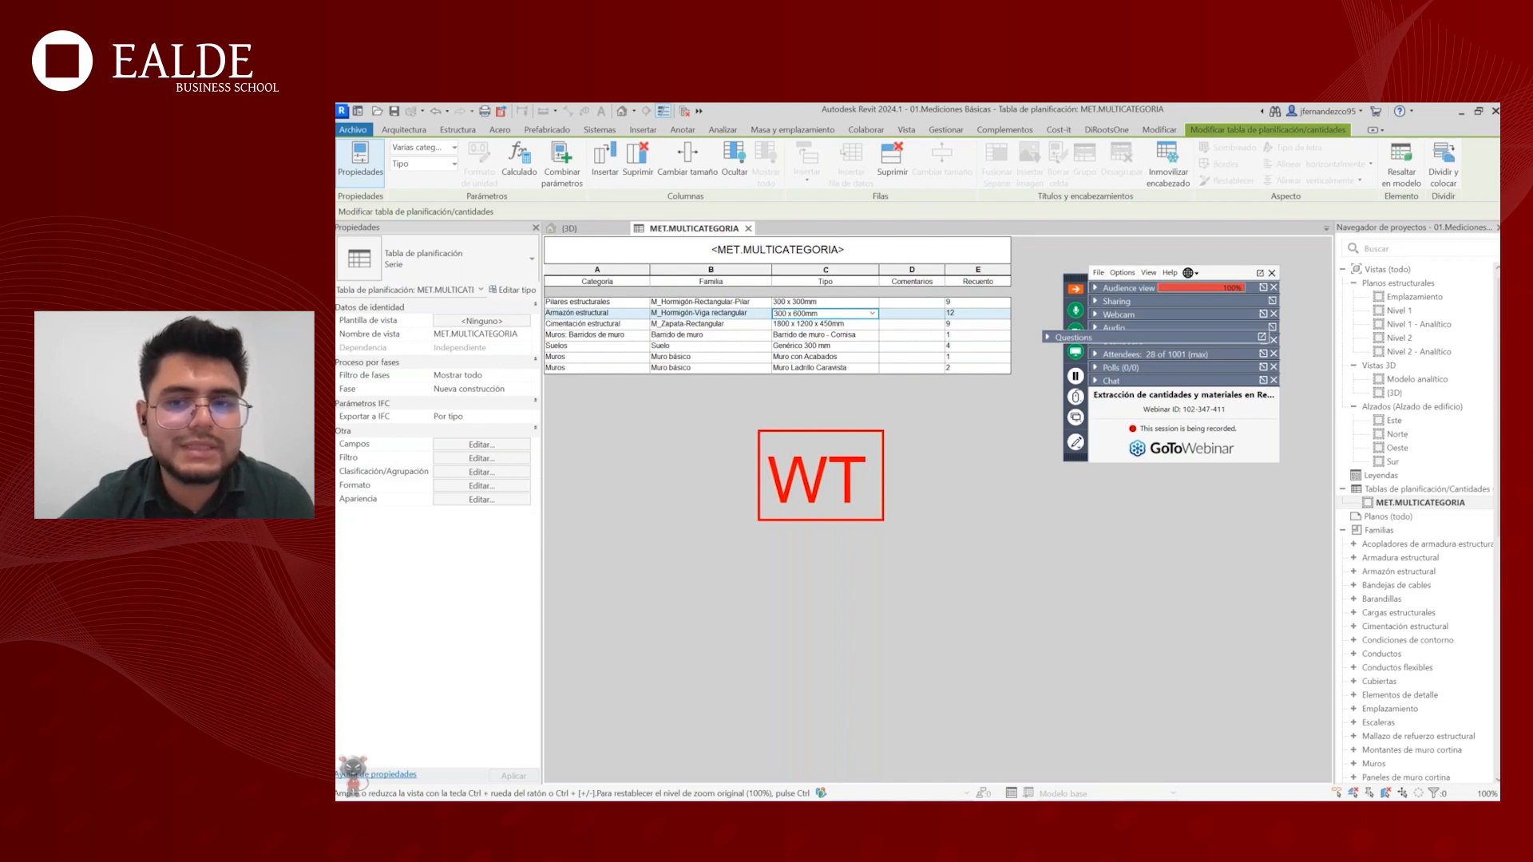
{"action": "mouse_move", "coordinate": [935, 225]}
{"action": "left_mouse_down"}
{"action": "mouse_move", "coordinate": [958, 710]}
{"action": "mouse_move", "coordinate": [957, 776]}
{"action": "mouse_move", "coordinate": [937, 794]}
{"action": "left_mouse_up"}
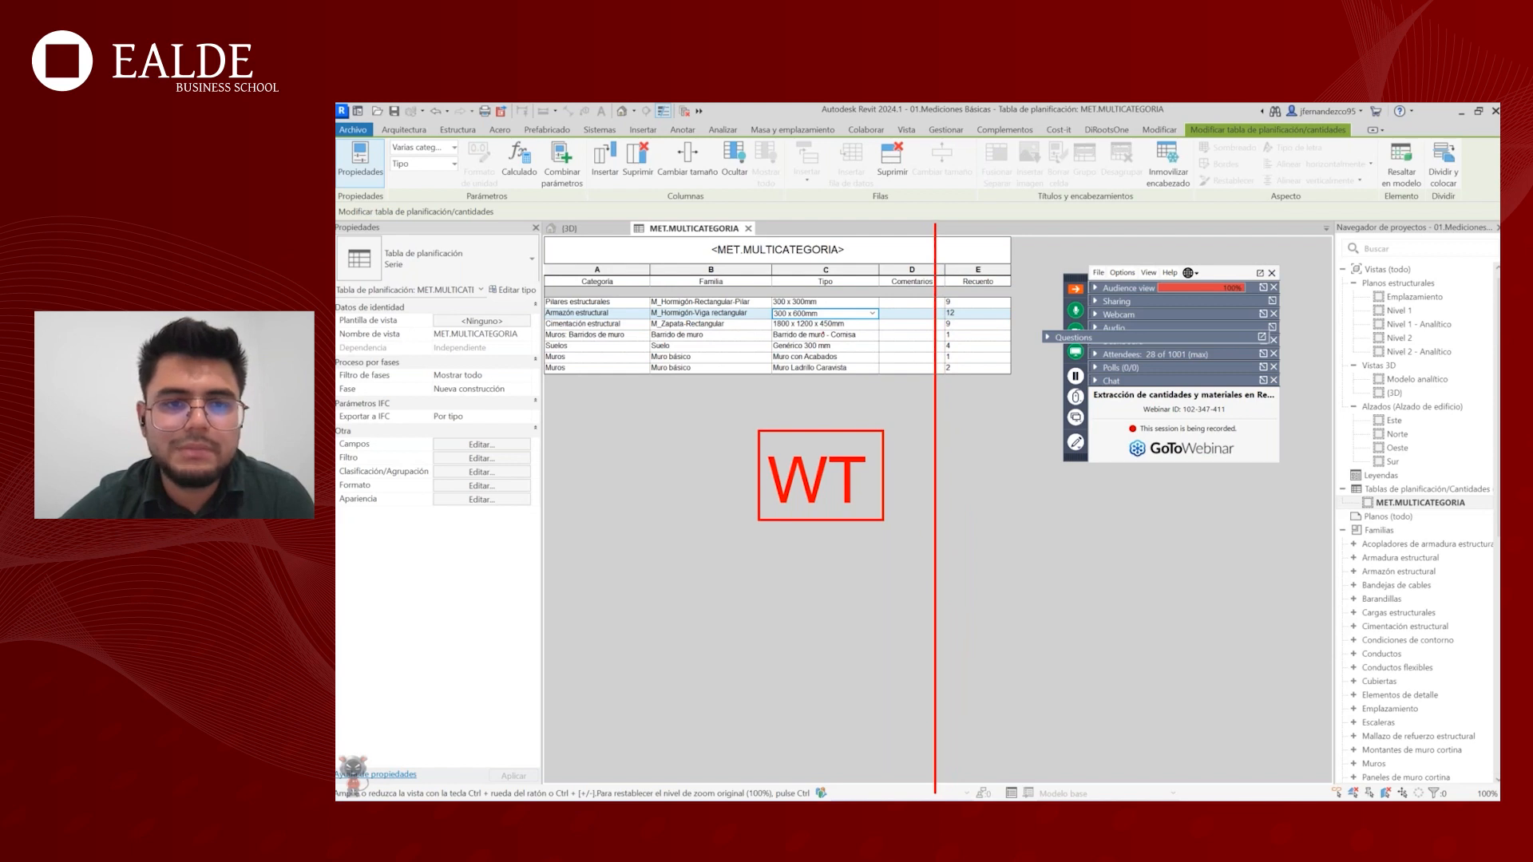
{"action": "left_click", "coordinate": [589, 233]}
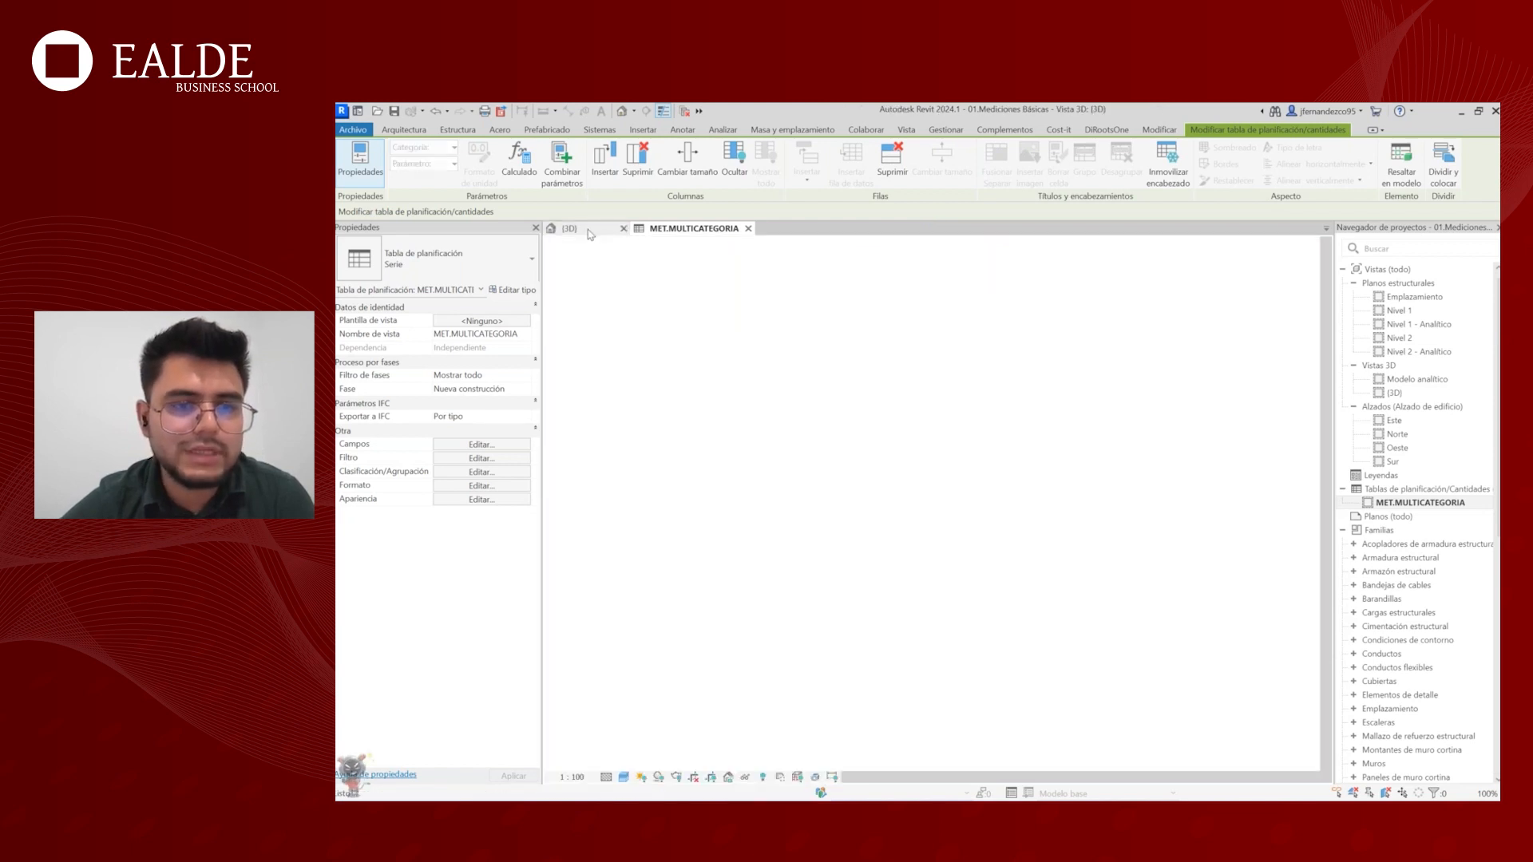
{"action": "key", "text": "w"}
{"action": "key", "text": "t"}
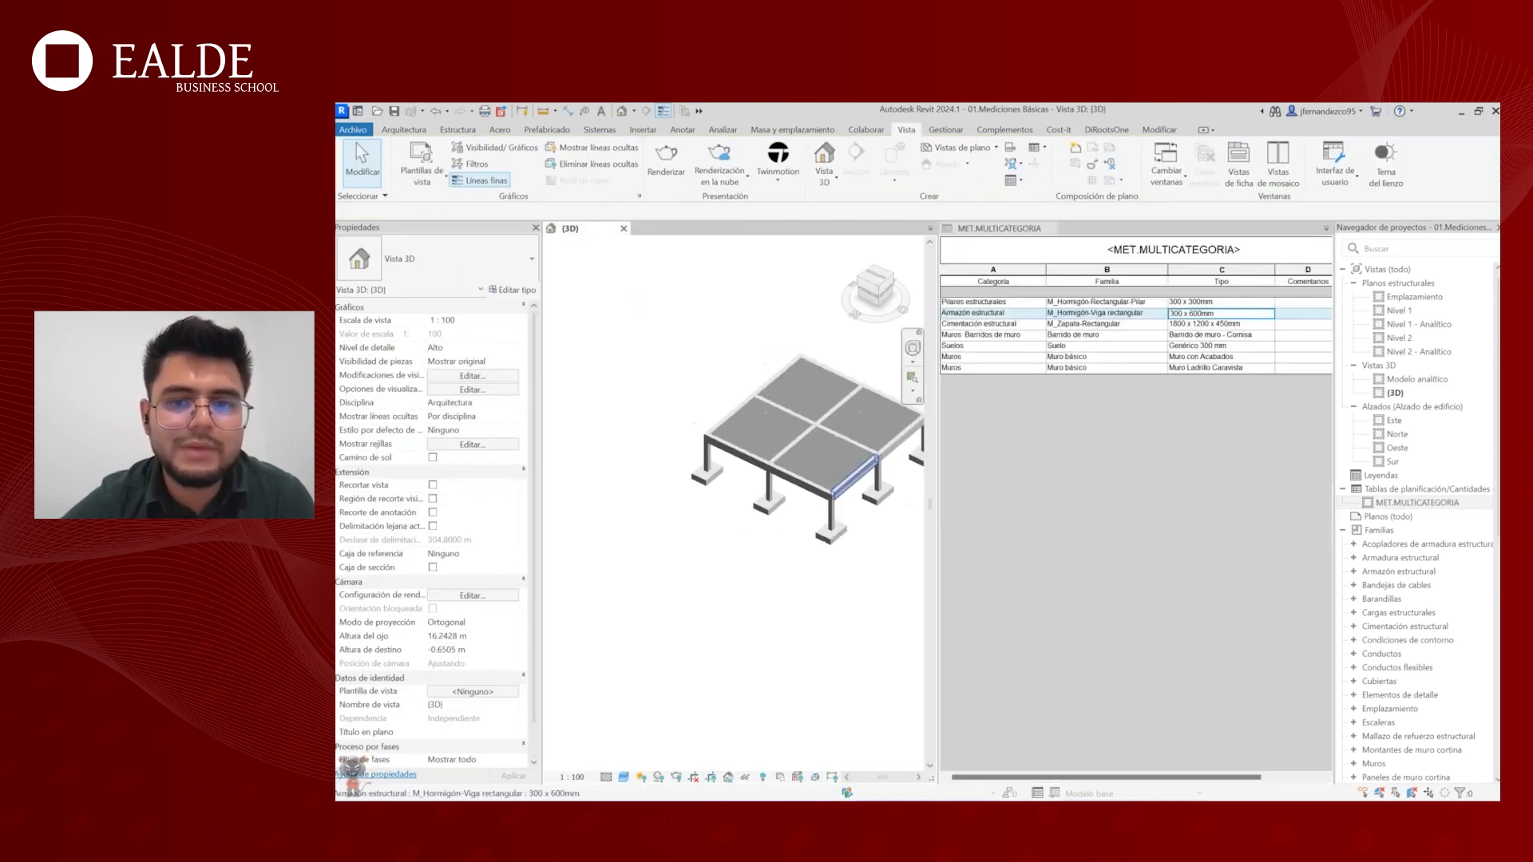
{"action": "middle_click_drag", "start_coordinate": [855, 477], "coordinate": [775, 474]}
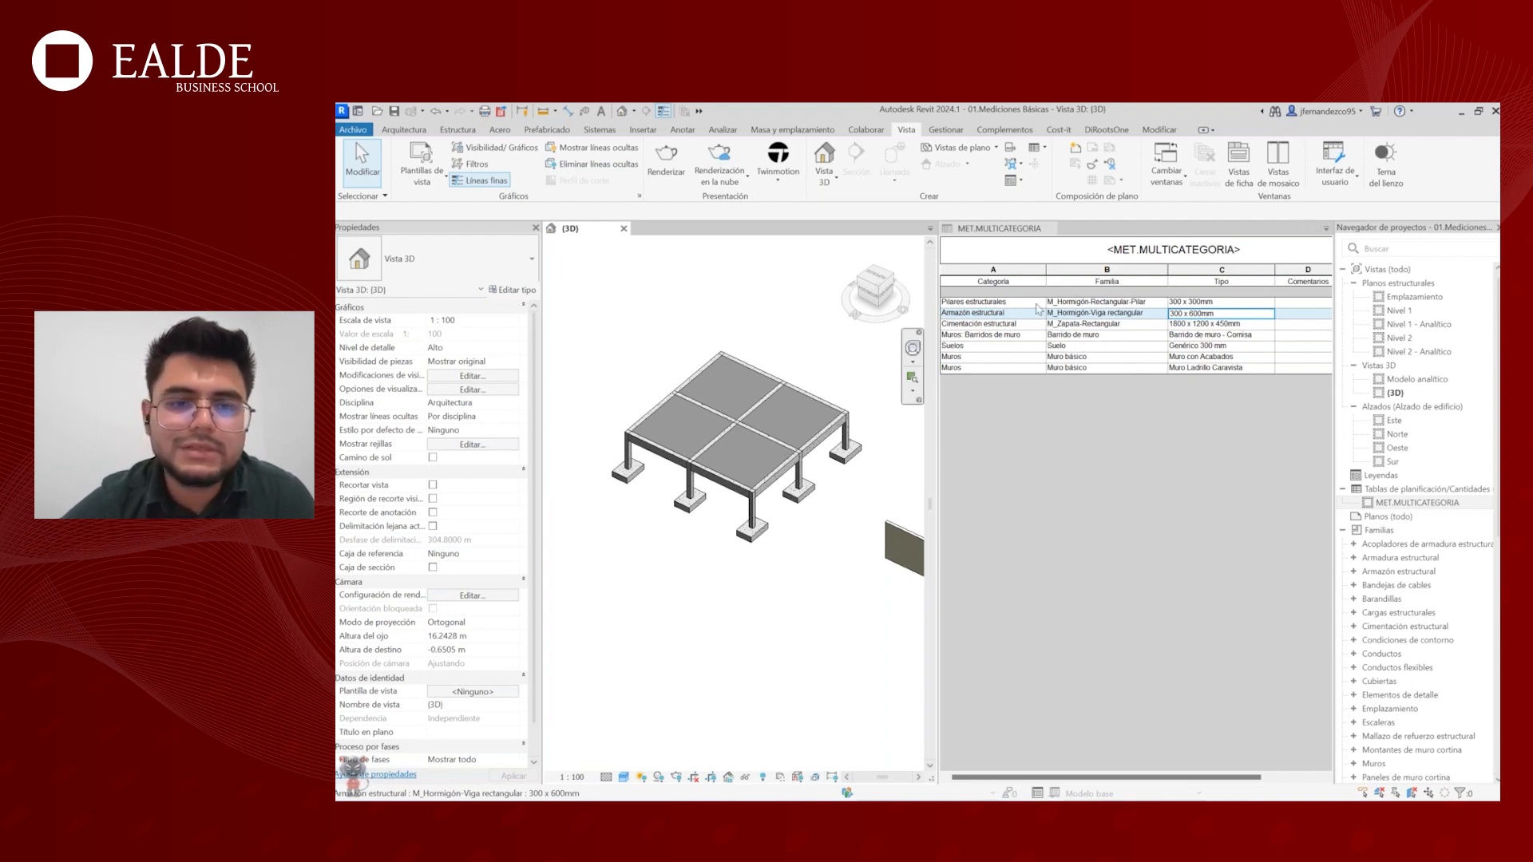
{"action": "scroll", "coordinate": [792, 401], "scroll_direction": "down", "scroll_amount": 2}
{"action": "scroll", "coordinate": [830, 444], "scroll_direction": "up", "scroll_amount": 3}
- Narrow the schedule's Familia, Tipo and Comentarios columns so that the Recuento column fits in the tiled window
{"action": "left_click", "coordinate": [1097, 302]}
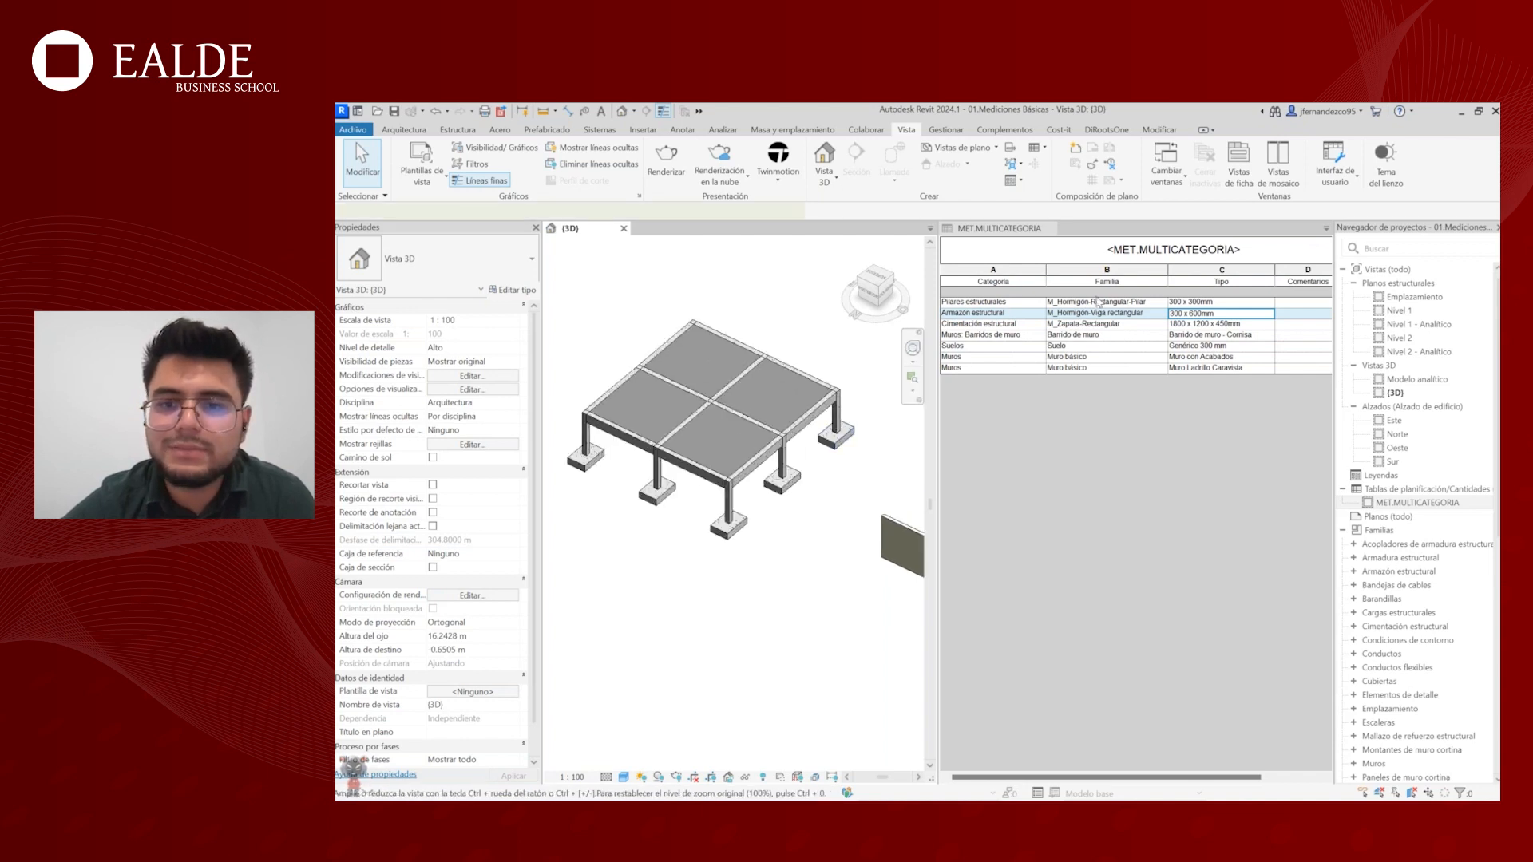
{"action": "middle_click_drag", "start_coordinate": [749, 495], "coordinate": [793, 490], "text": "shift"}
{"action": "left_click_drag", "start_coordinate": [1167, 270], "coordinate": [1134, 271]}
{"action": "mouse_move", "coordinate": [1241, 267]}
{"action": "left_mouse_down"}
{"action": "mouse_move", "coordinate": [1213, 269]}
{"action": "mouse_move", "coordinate": [1252, 269]}
{"action": "left_mouse_up"}
- Select the structural column, beam and footing types one by one in the schedule and examine their elements in the 3D view
{"action": "left_click", "coordinate": [1163, 303]}
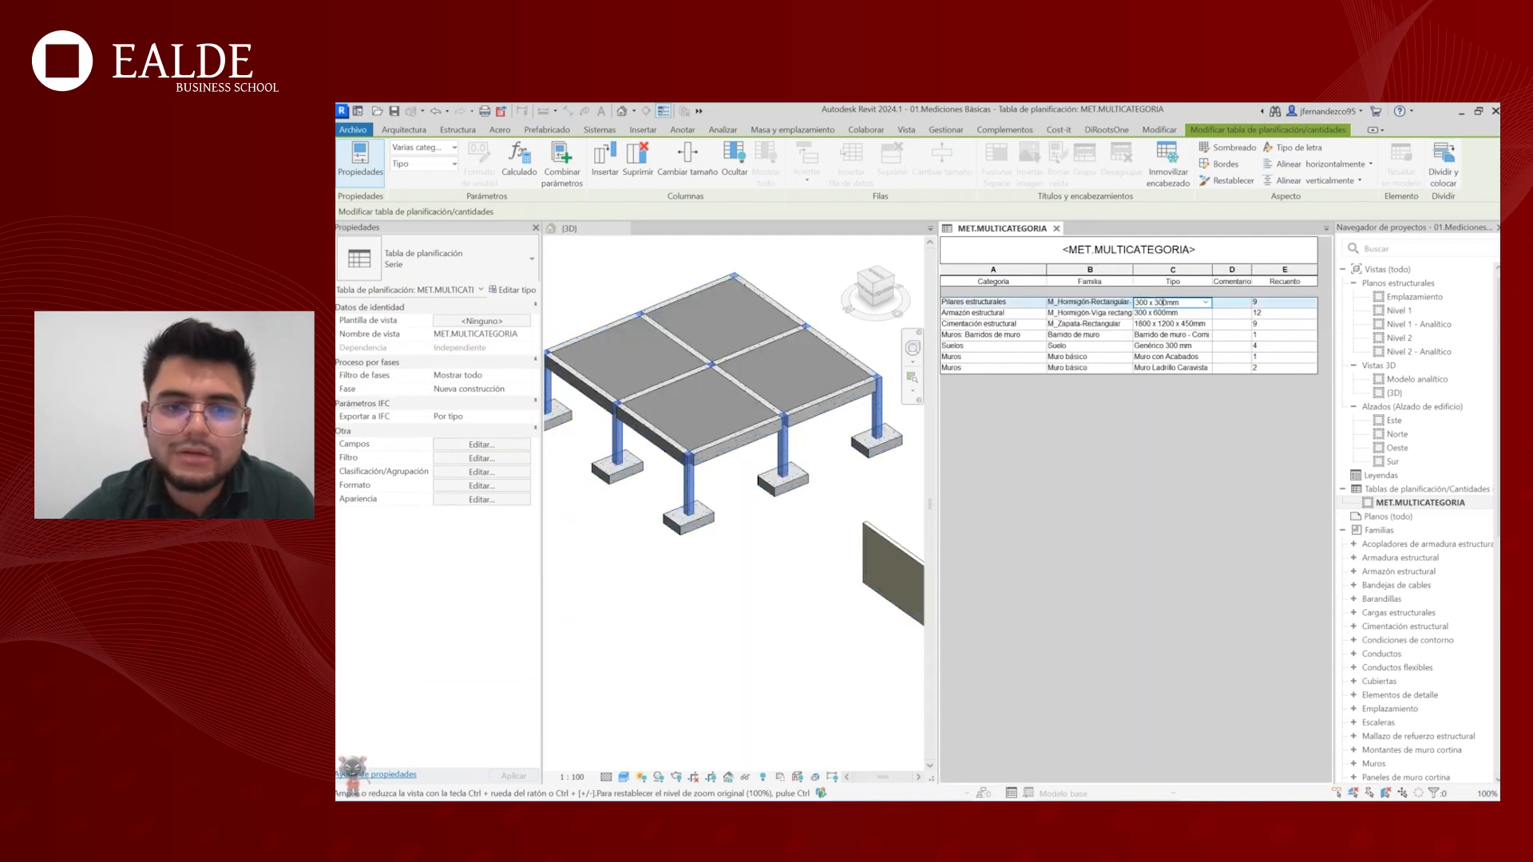
{"action": "scroll", "coordinate": [822, 320], "scroll_direction": "down", "scroll_amount": 2}
{"action": "scroll", "coordinate": [779, 403], "scroll_direction": "up", "scroll_amount": 1}
{"action": "mouse_move", "coordinate": [773, 412]}
{"action": "middle_mouse_down"}
{"action": "mouse_move", "coordinate": [799, 419]}
{"action": "mouse_move", "coordinate": [772, 424]}
{"action": "middle_mouse_up"}
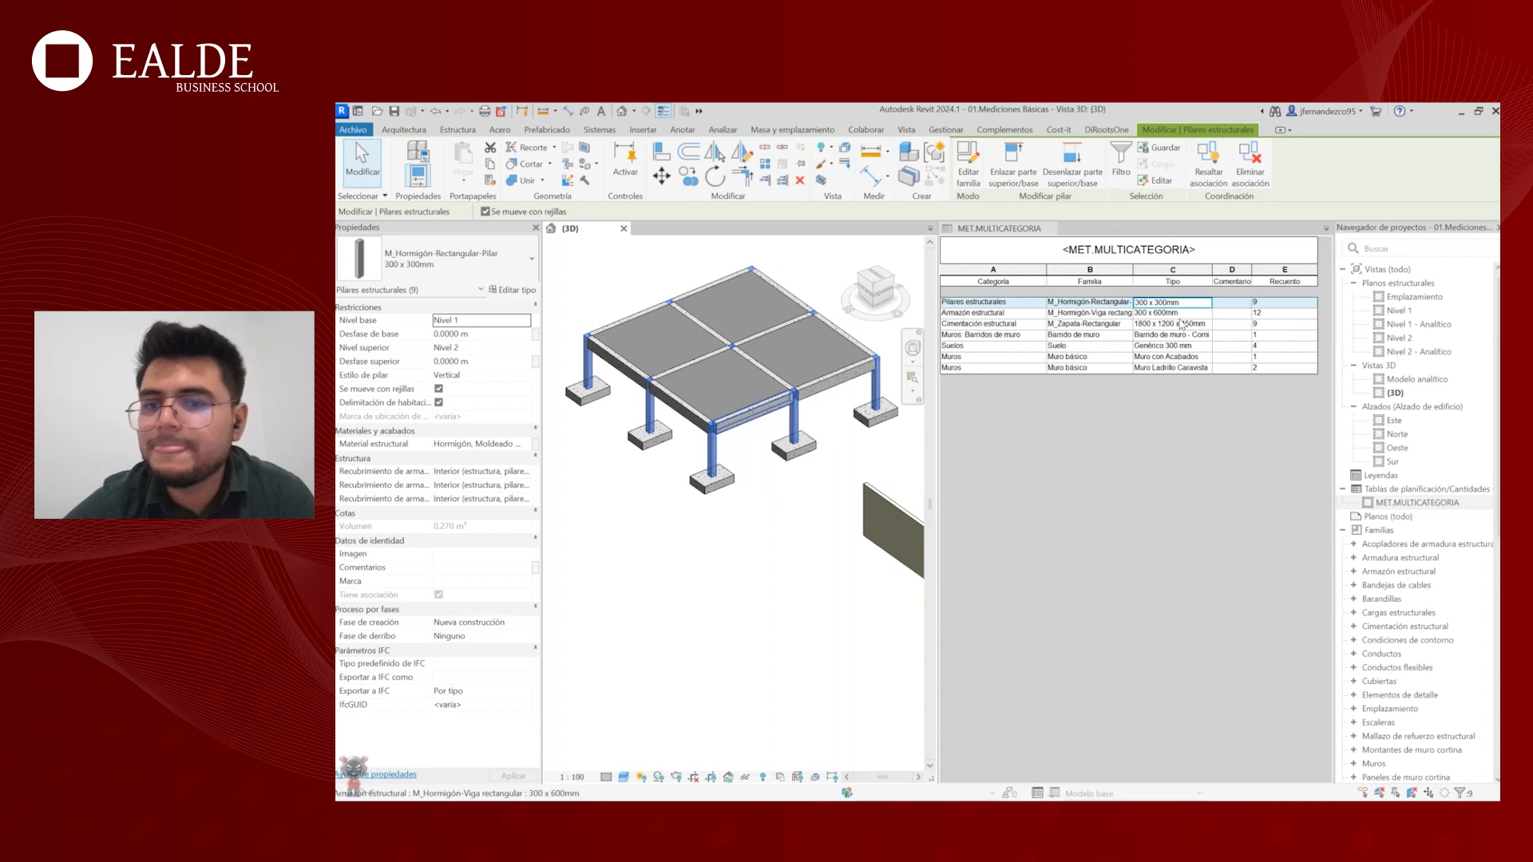
{"action": "left_click", "coordinate": [1176, 313]}
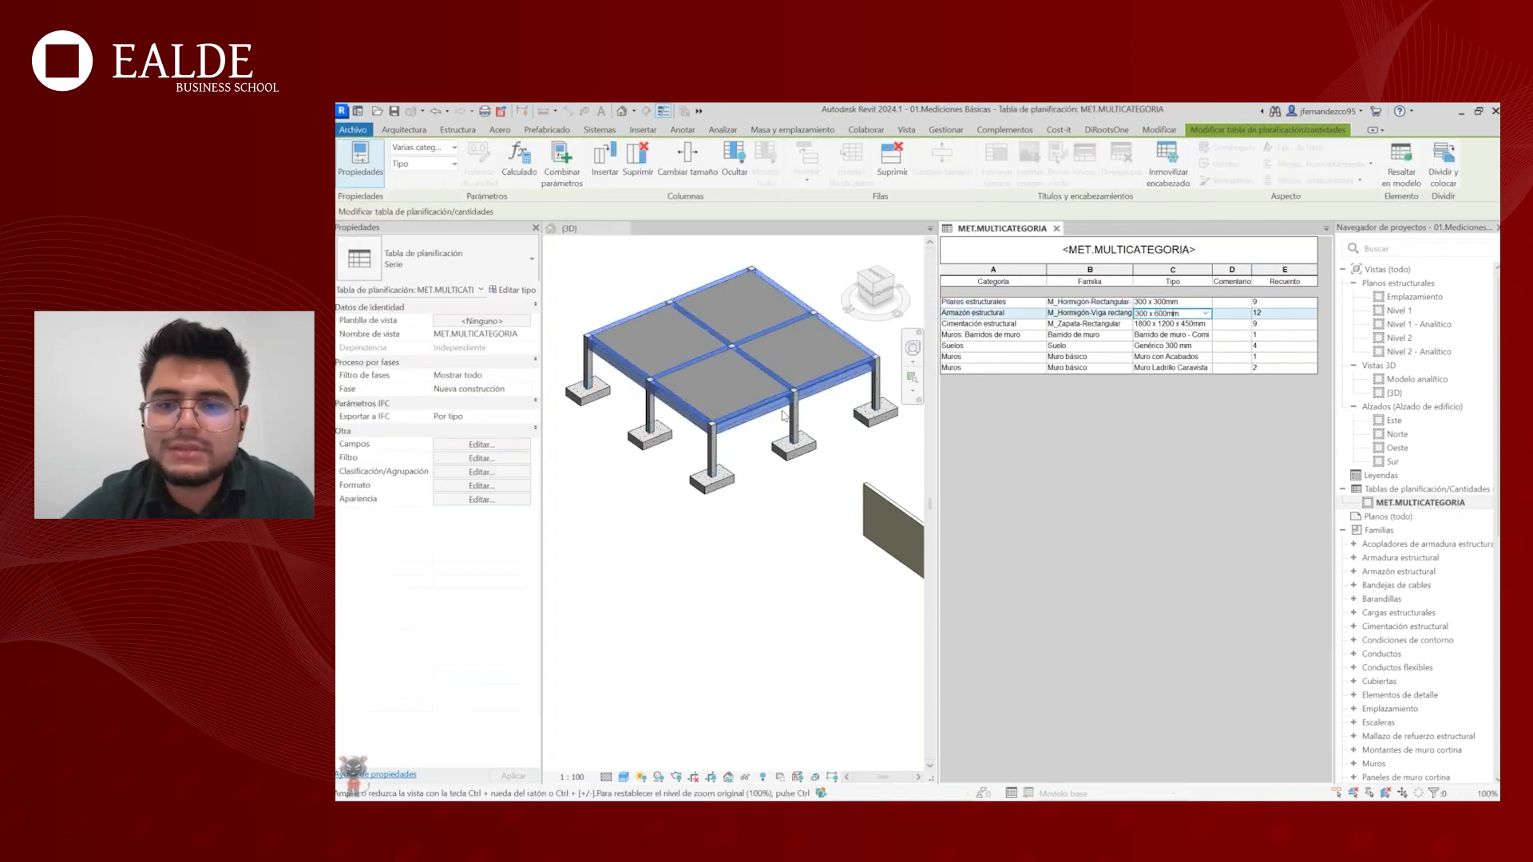
{"action": "left_click", "coordinate": [1154, 324]}
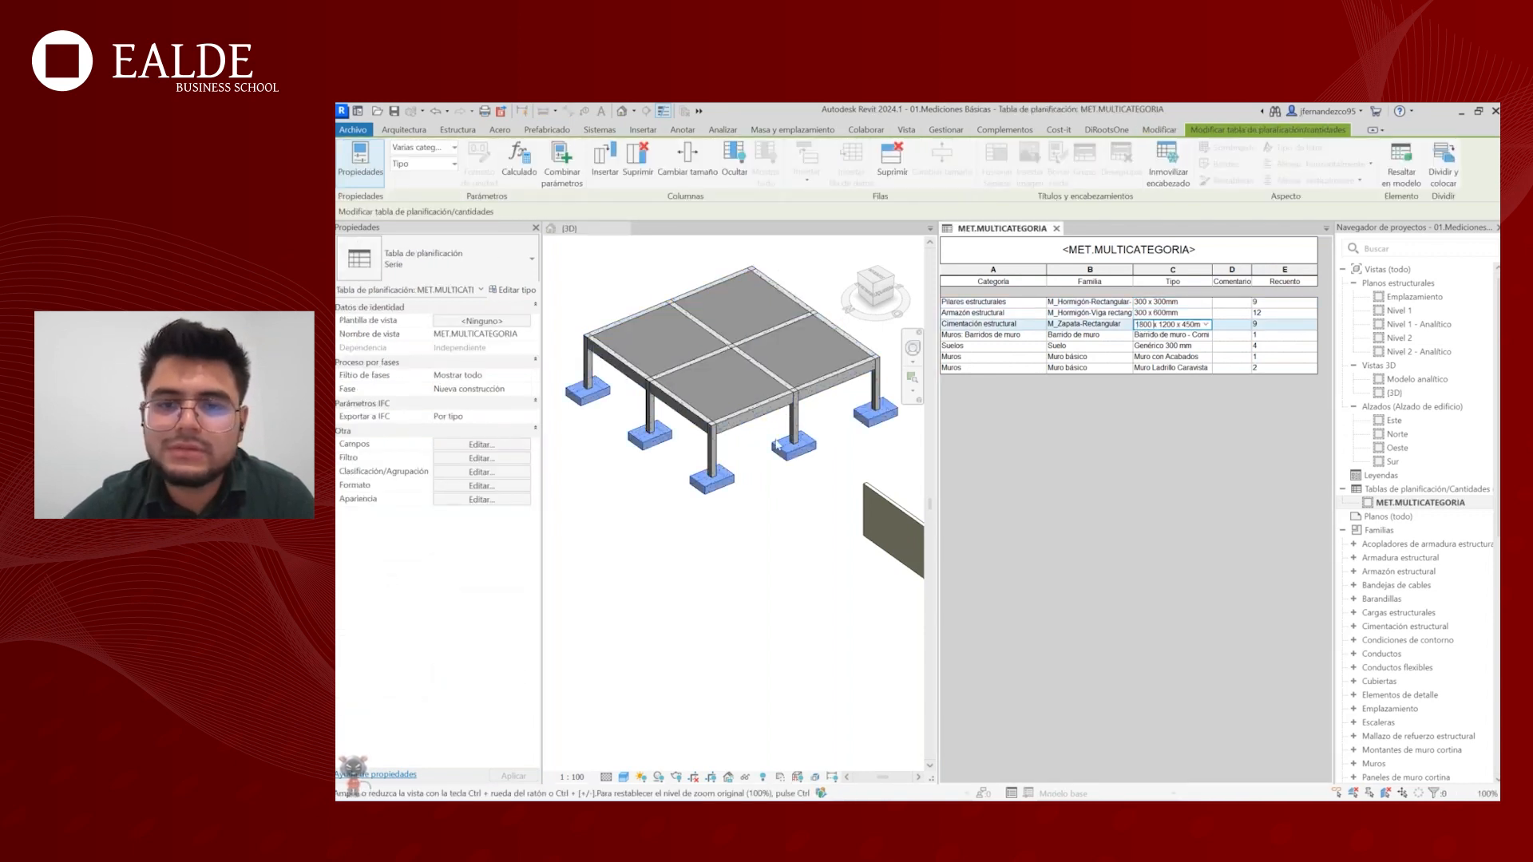
{"action": "scroll", "coordinate": [777, 484], "scroll_direction": "down", "scroll_amount": 1}
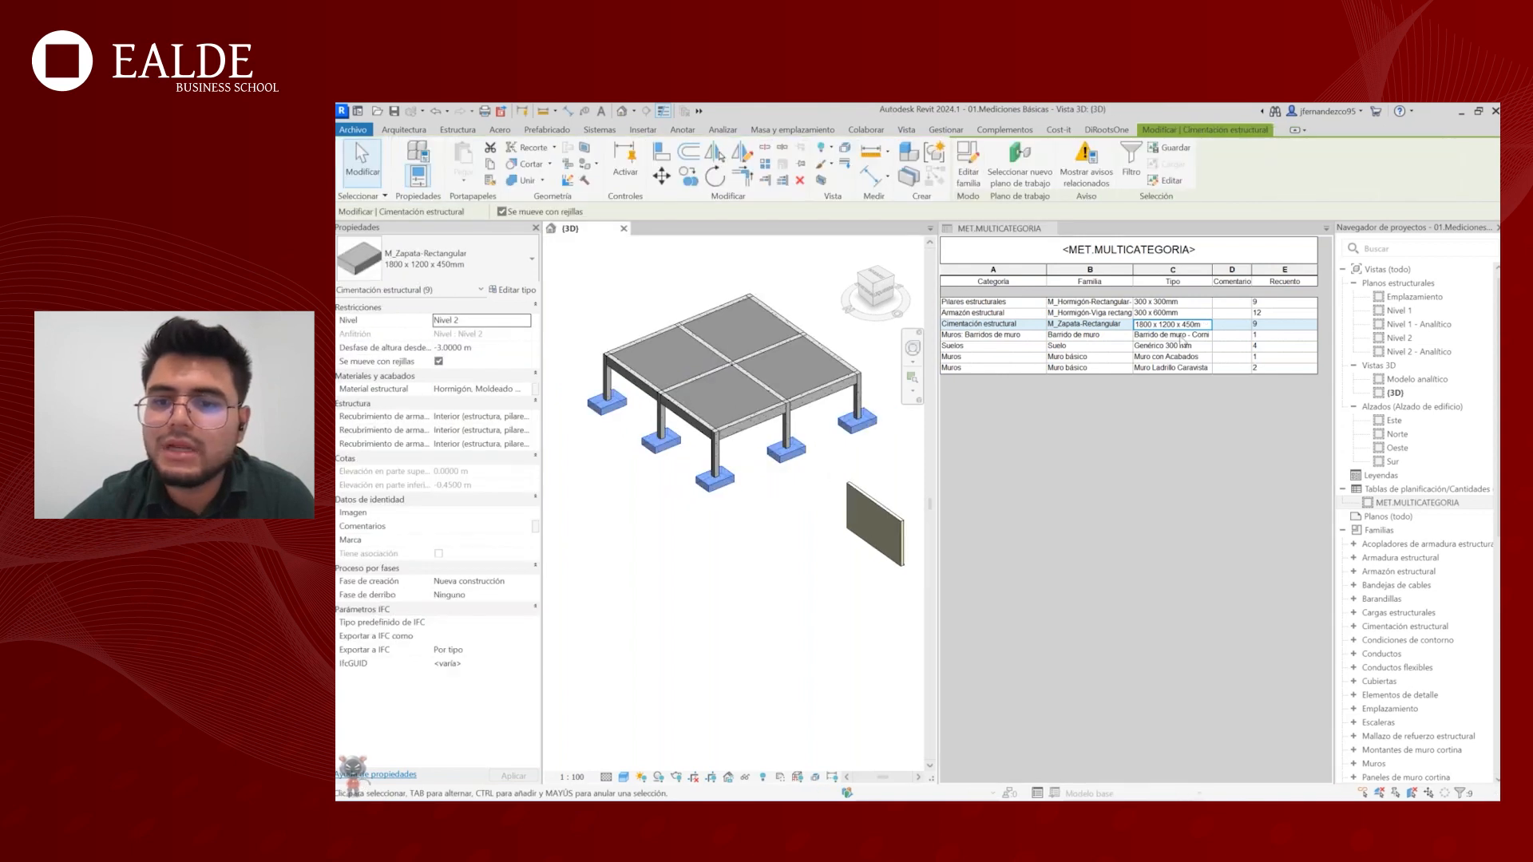
- Select the wall sweep type in the schedule and examine the sweep at the base of its wall in 3D
{"action": "left_click", "coordinate": [1180, 335]}
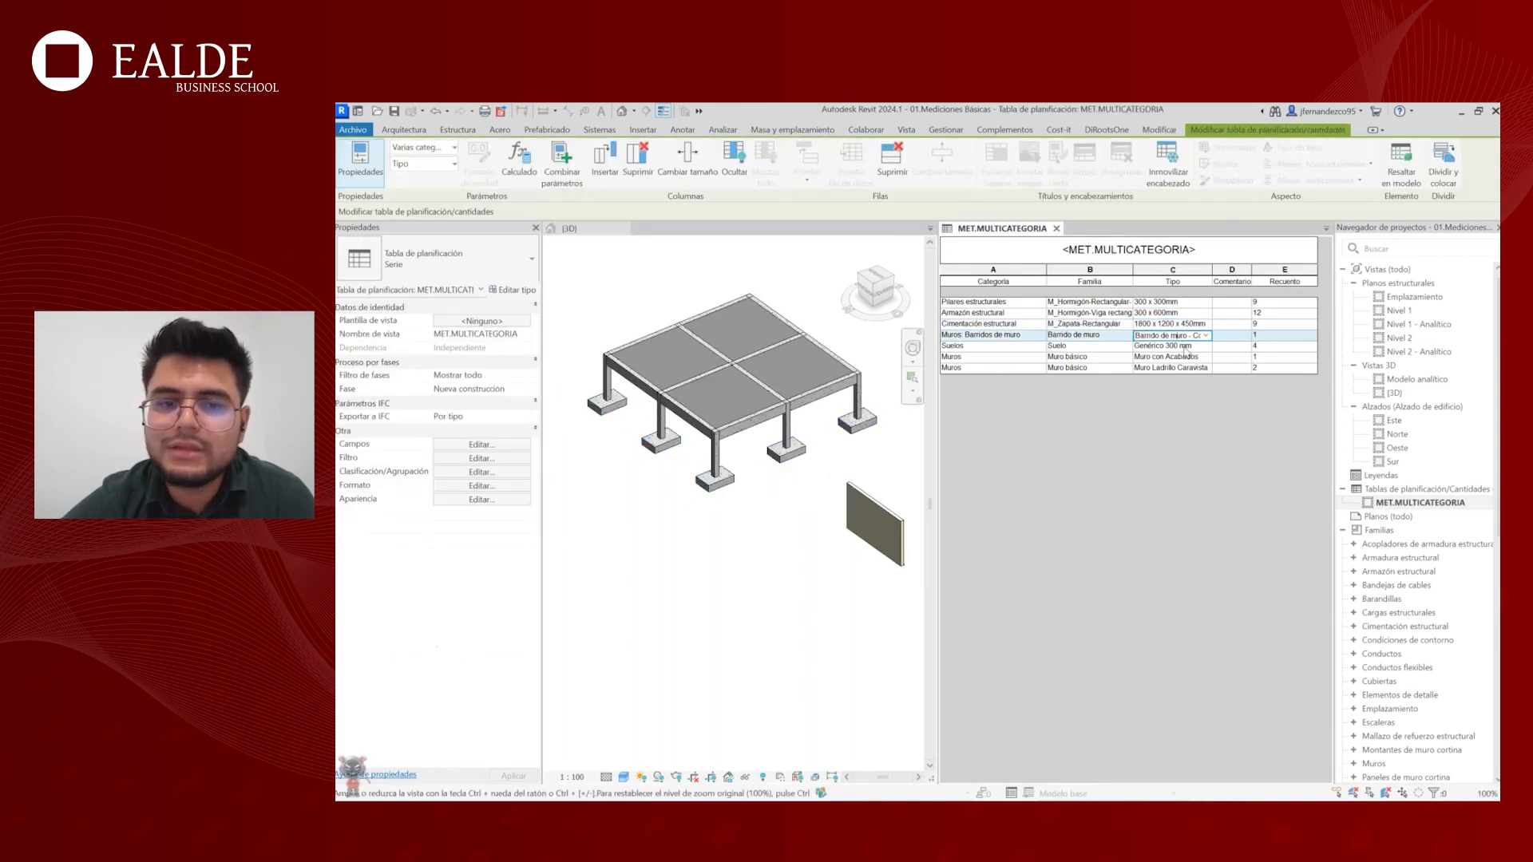
{"action": "scroll", "coordinate": [786, 493], "scroll_direction": "down", "scroll_amount": 1}
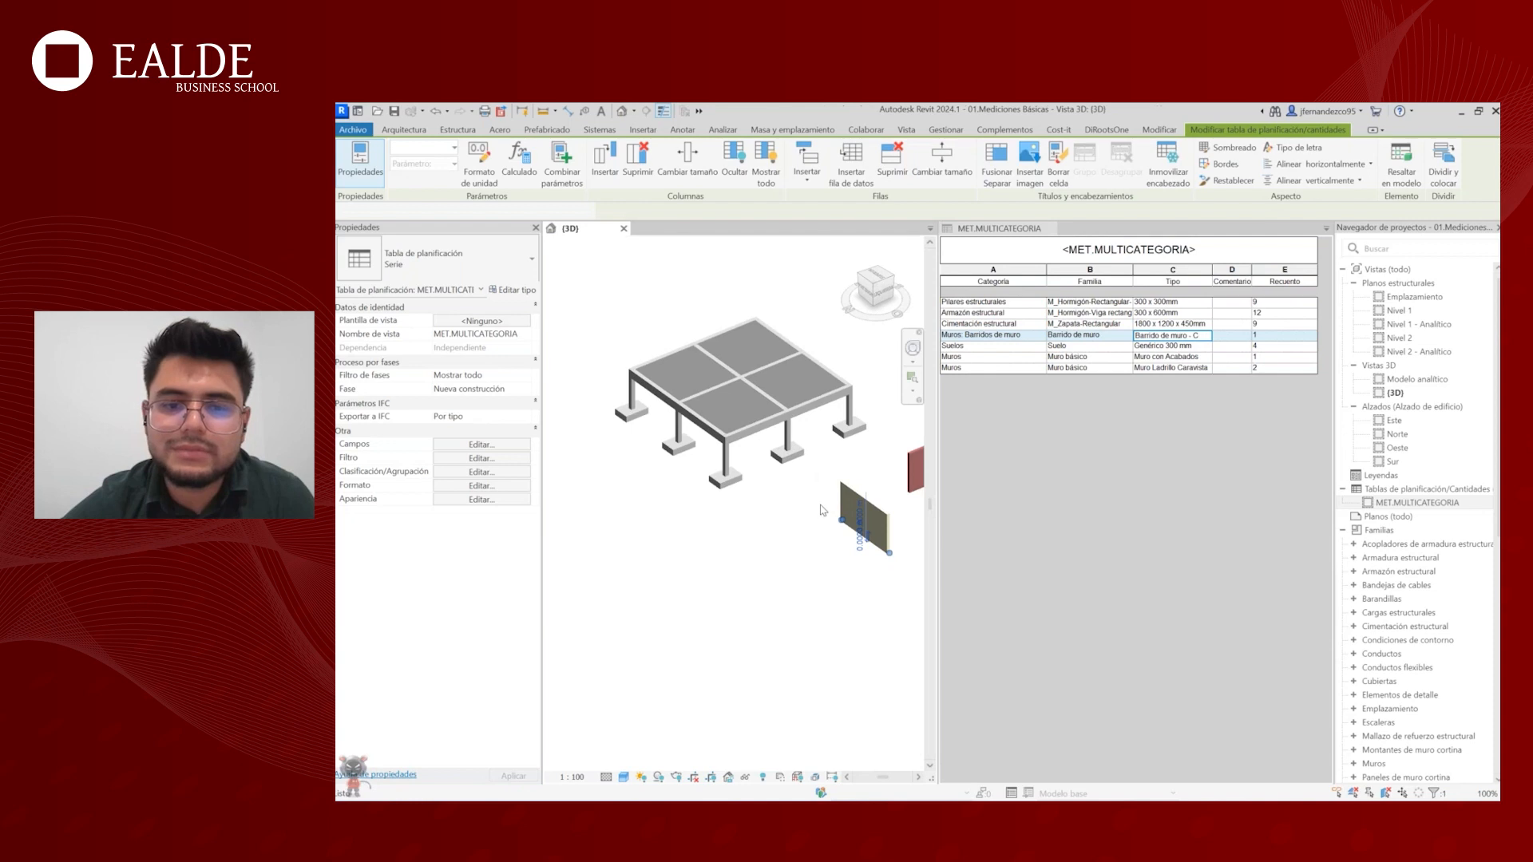
{"action": "middle_click_drag", "start_coordinate": [911, 543], "coordinate": [823, 540]}
{"action": "scroll", "coordinate": [826, 545], "scroll_direction": "up", "scroll_amount": 3}
{"action": "left_click", "coordinate": [773, 533]}
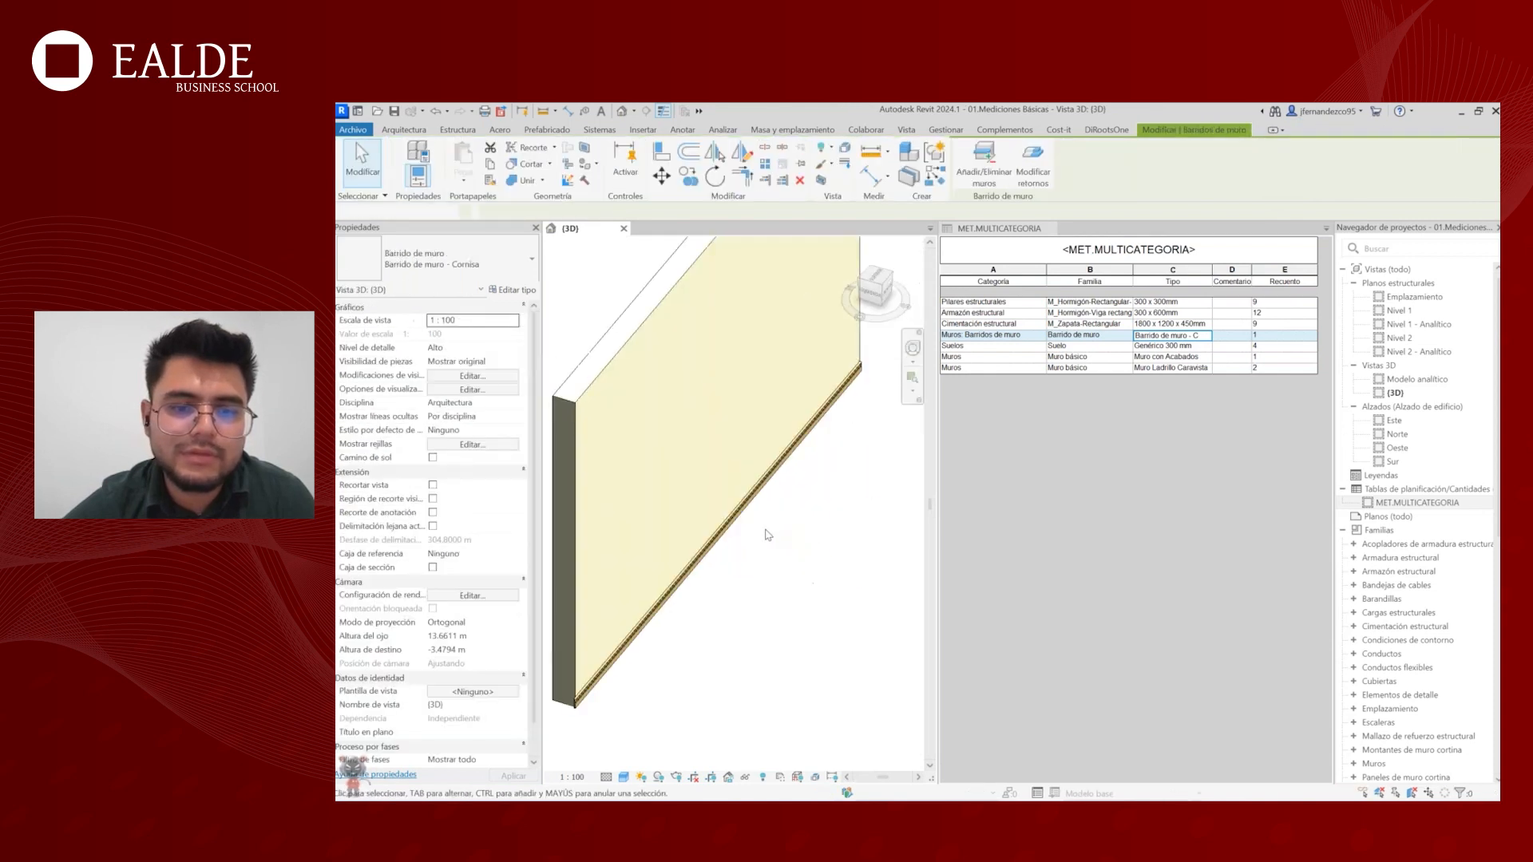
- Select the Genérico 300 mm floor type and both wall types in the schedule and examine their elements in 3D
{"action": "left_click", "coordinate": [1186, 348]}
{"action": "scroll", "coordinate": [847, 384], "scroll_direction": "down", "scroll_amount": 4}
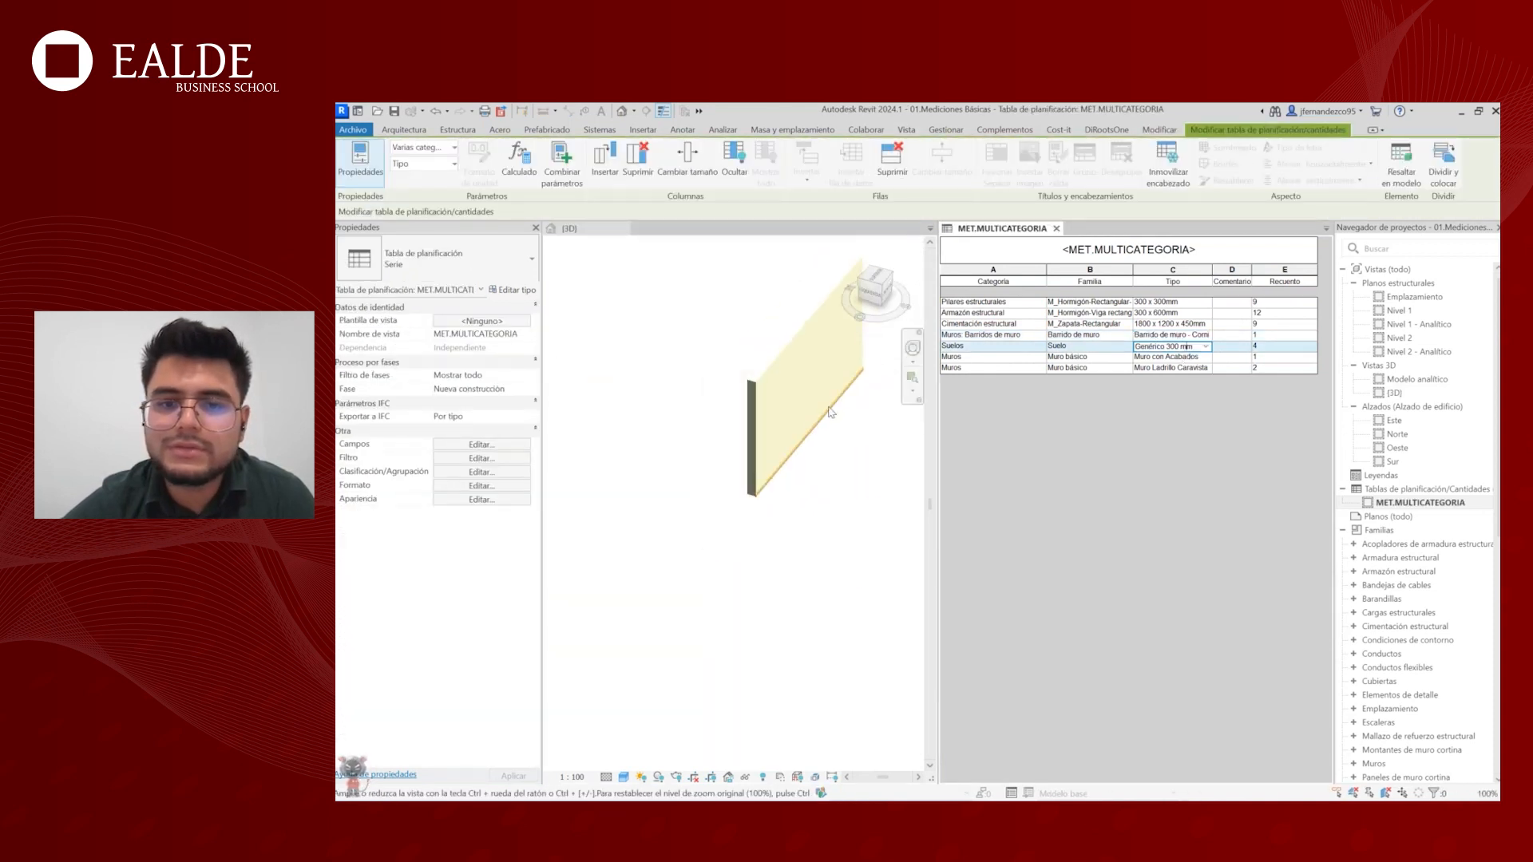
{"action": "middle_click_drag", "start_coordinate": [813, 437], "coordinate": [786, 543], "text": "shift"}
{"action": "scroll", "coordinate": [827, 421], "scroll_direction": "up", "scroll_amount": 3}
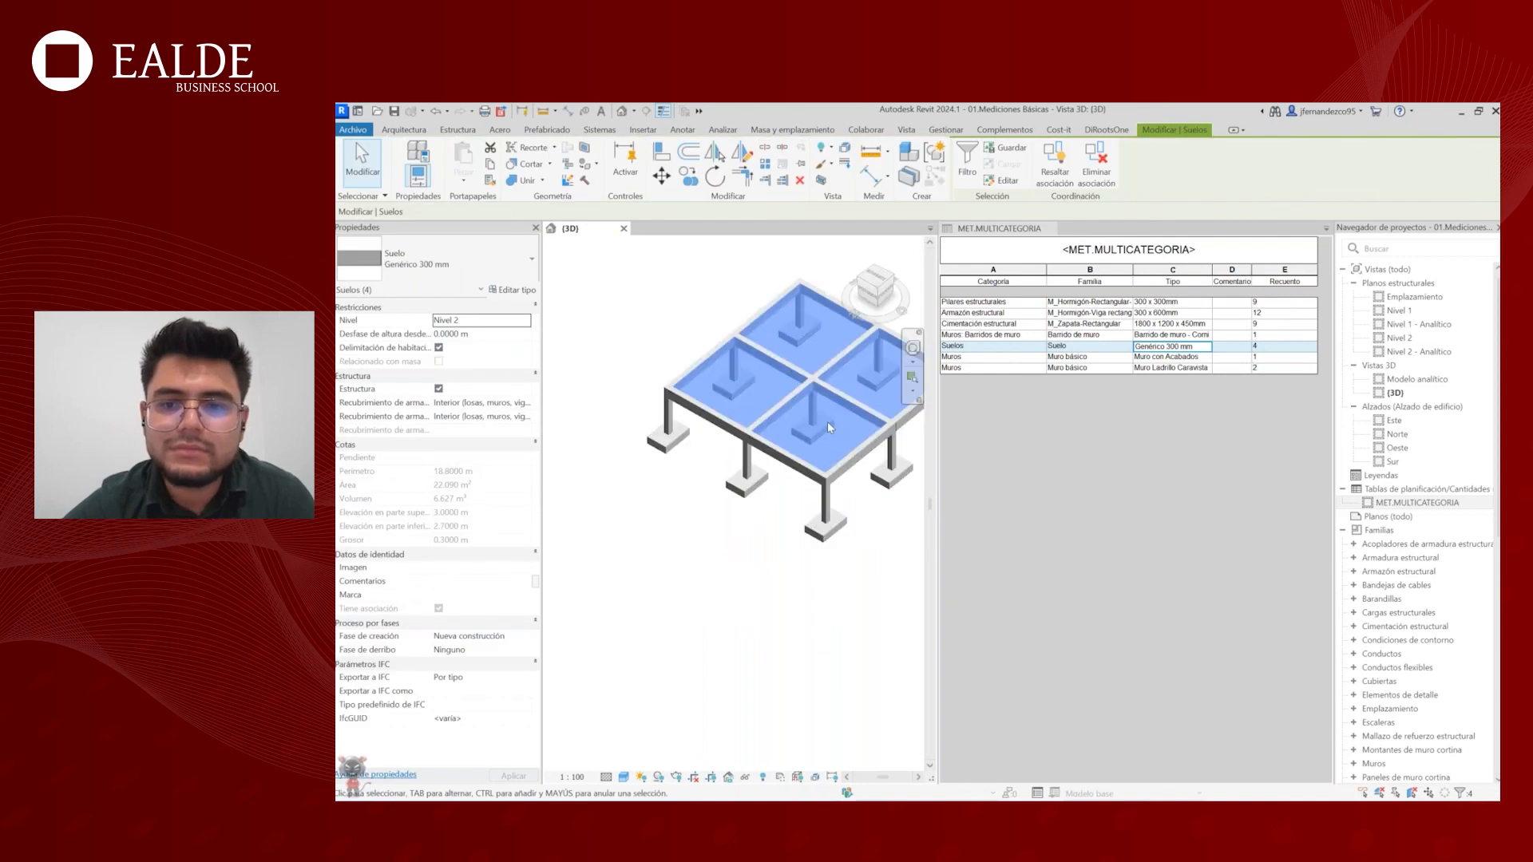
{"action": "left_click", "coordinate": [1158, 359]}
{"action": "left_click", "coordinate": [1198, 369]}
{"action": "scroll", "coordinate": [781, 503], "scroll_direction": "down", "scroll_amount": 4}
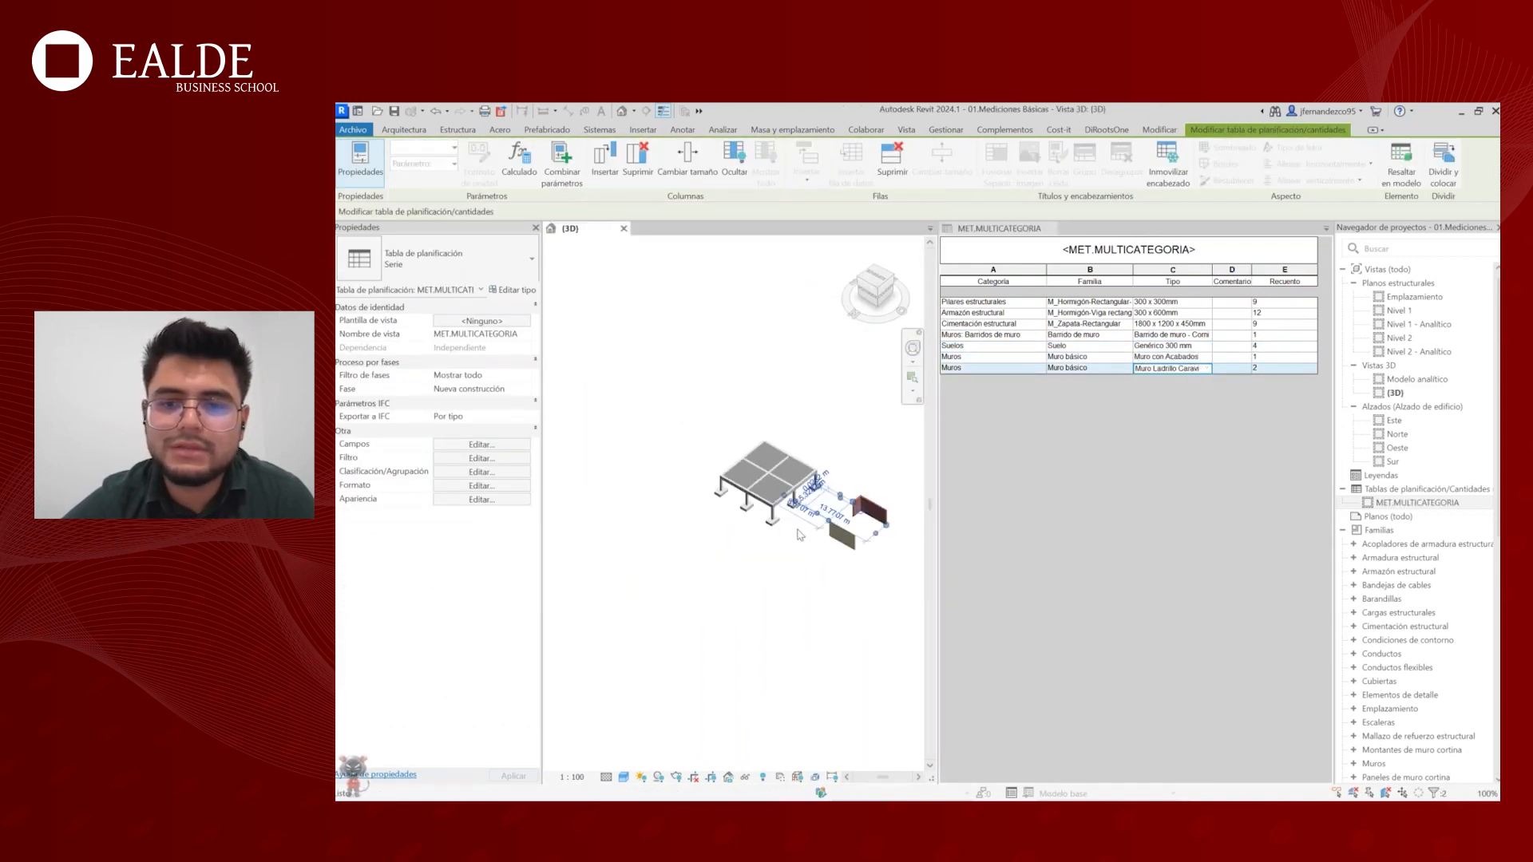
{"action": "scroll", "coordinate": [800, 535], "scroll_direction": "up", "scroll_amount": 2}
- Widen the schedule's Tipo column to fit the type names and highlight the footing, beam and column types in the model
{"action": "left_click", "coordinate": [1208, 323]}
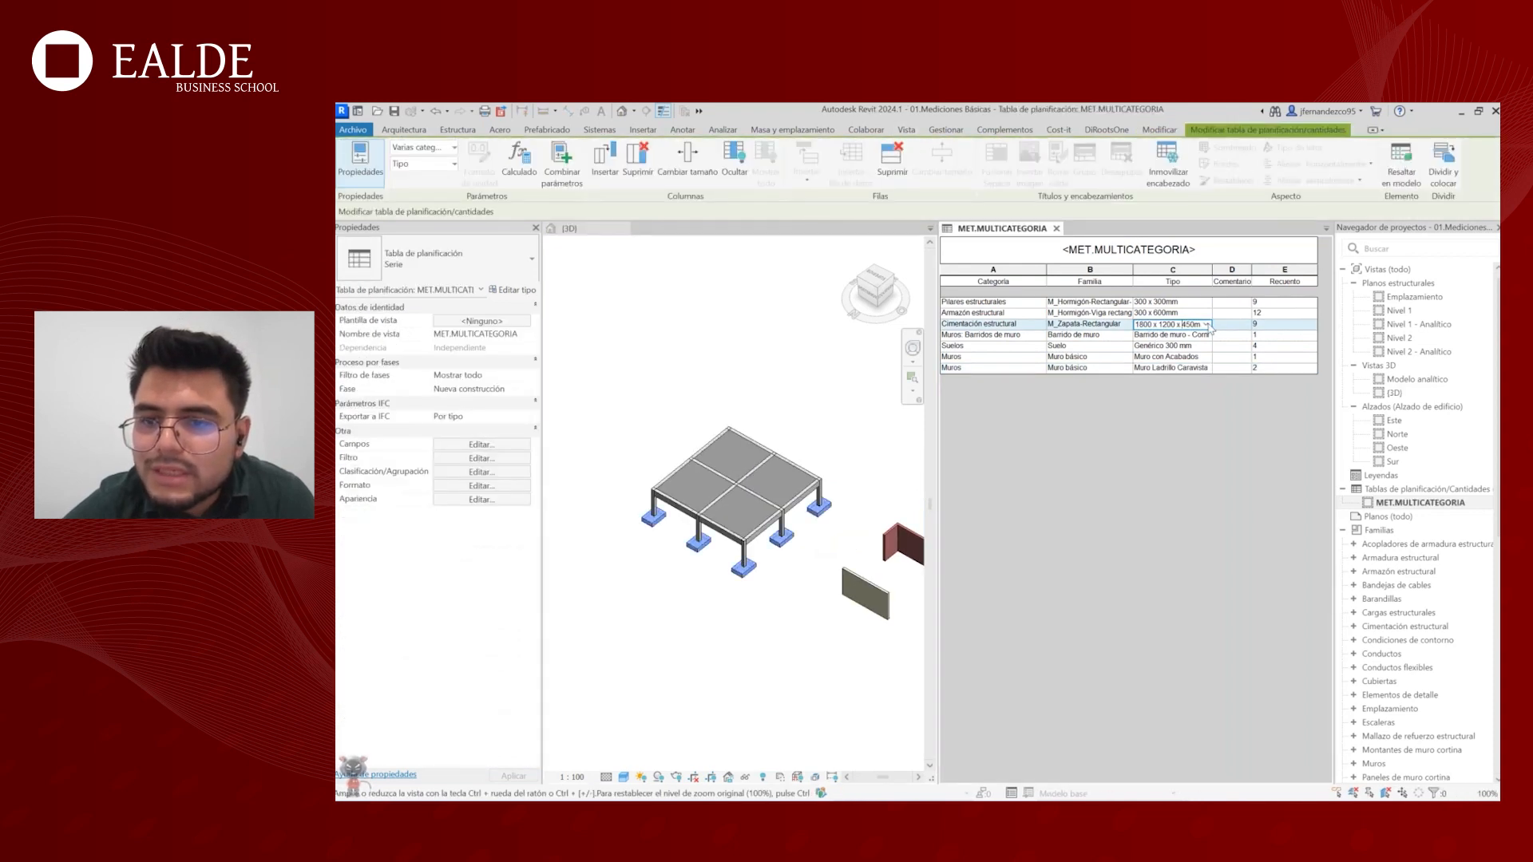
{"action": "left_click_drag", "start_coordinate": [1213, 276], "coordinate": [1233, 277]}
{"action": "key", "text": "Up"}
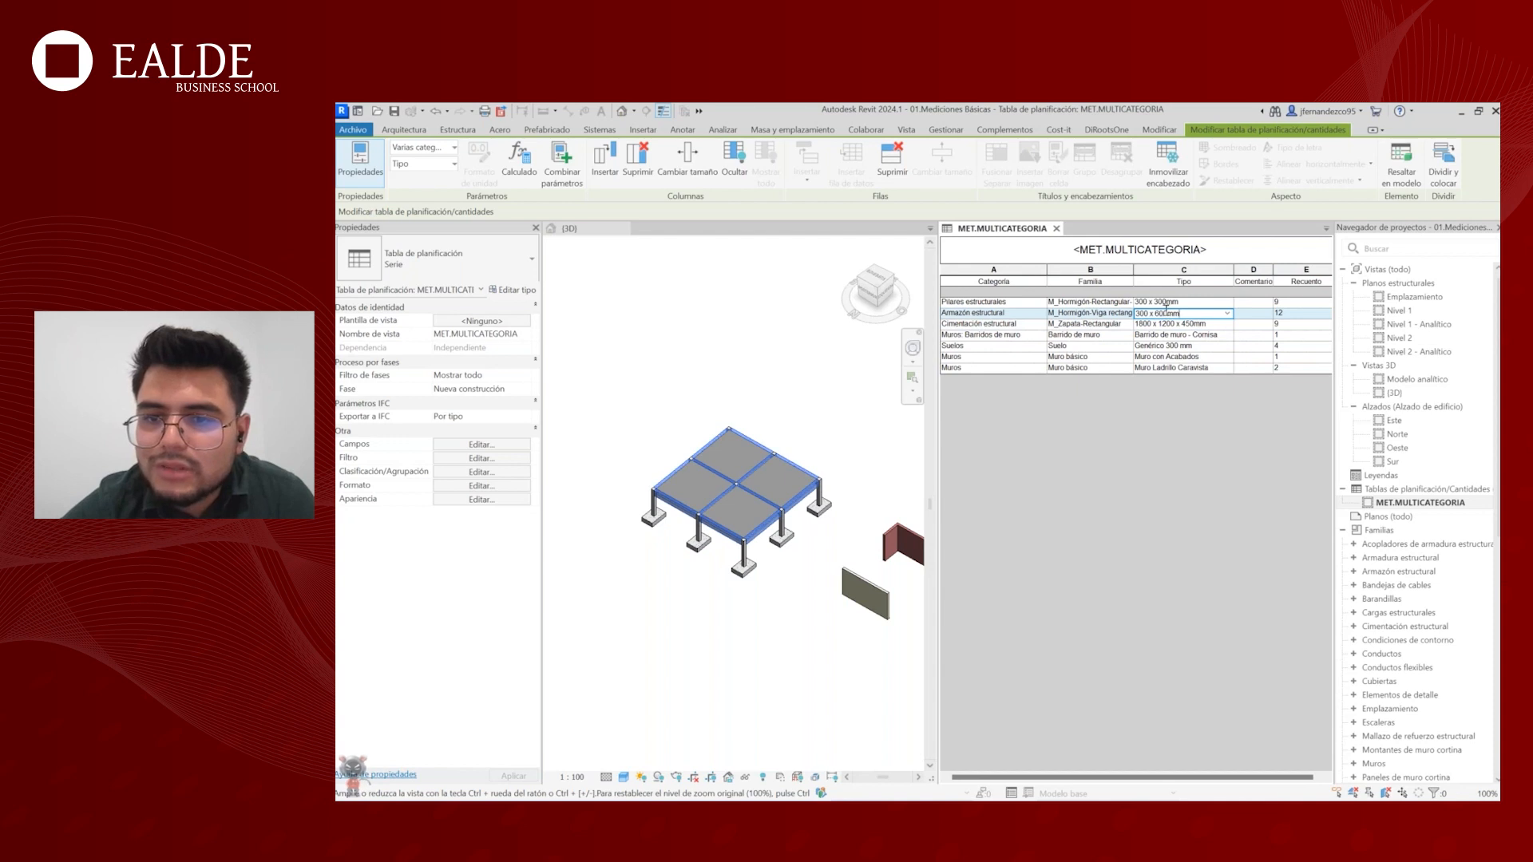
{"action": "key", "text": "Up"}
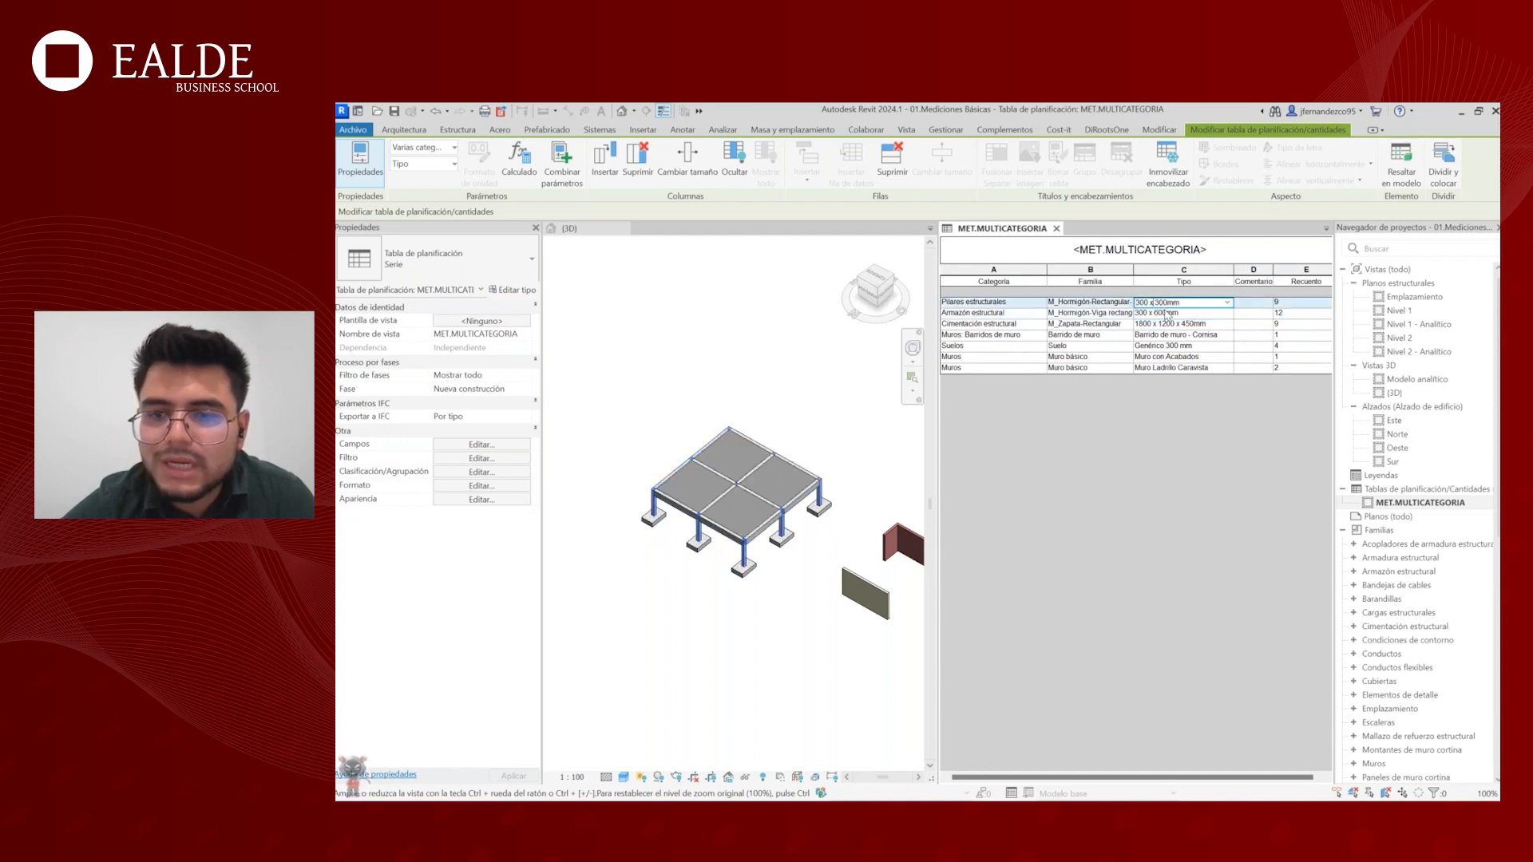
- Try to change the structural columns' type to 0.30x0.30 in the schedule's Tipo cell
{"action": "left_click_drag", "start_coordinate": [1196, 301], "coordinate": [1127, 302]}
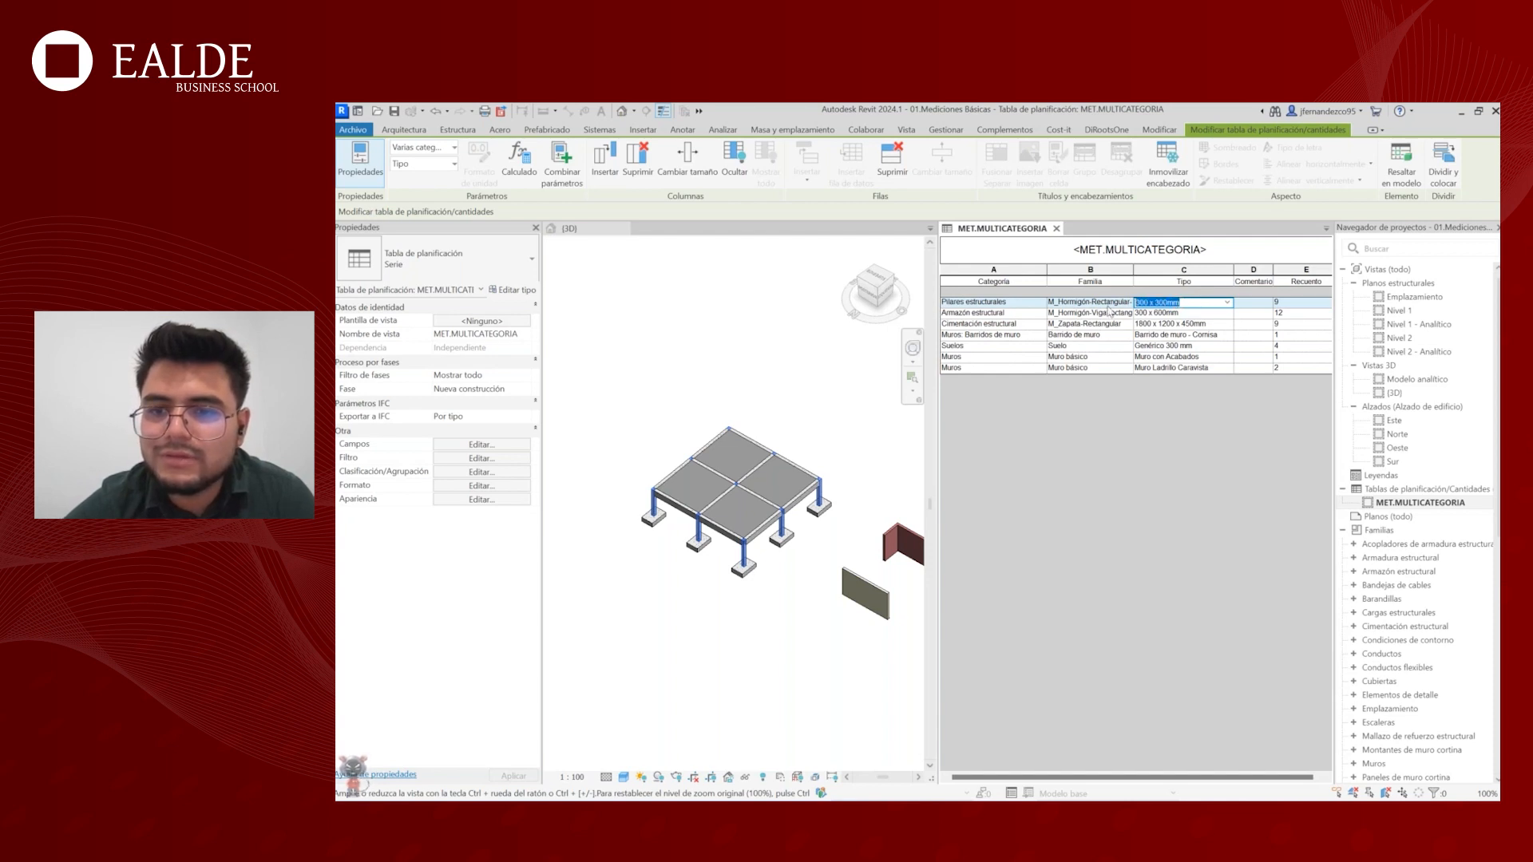
{"action": "type", "text": "0.30"}
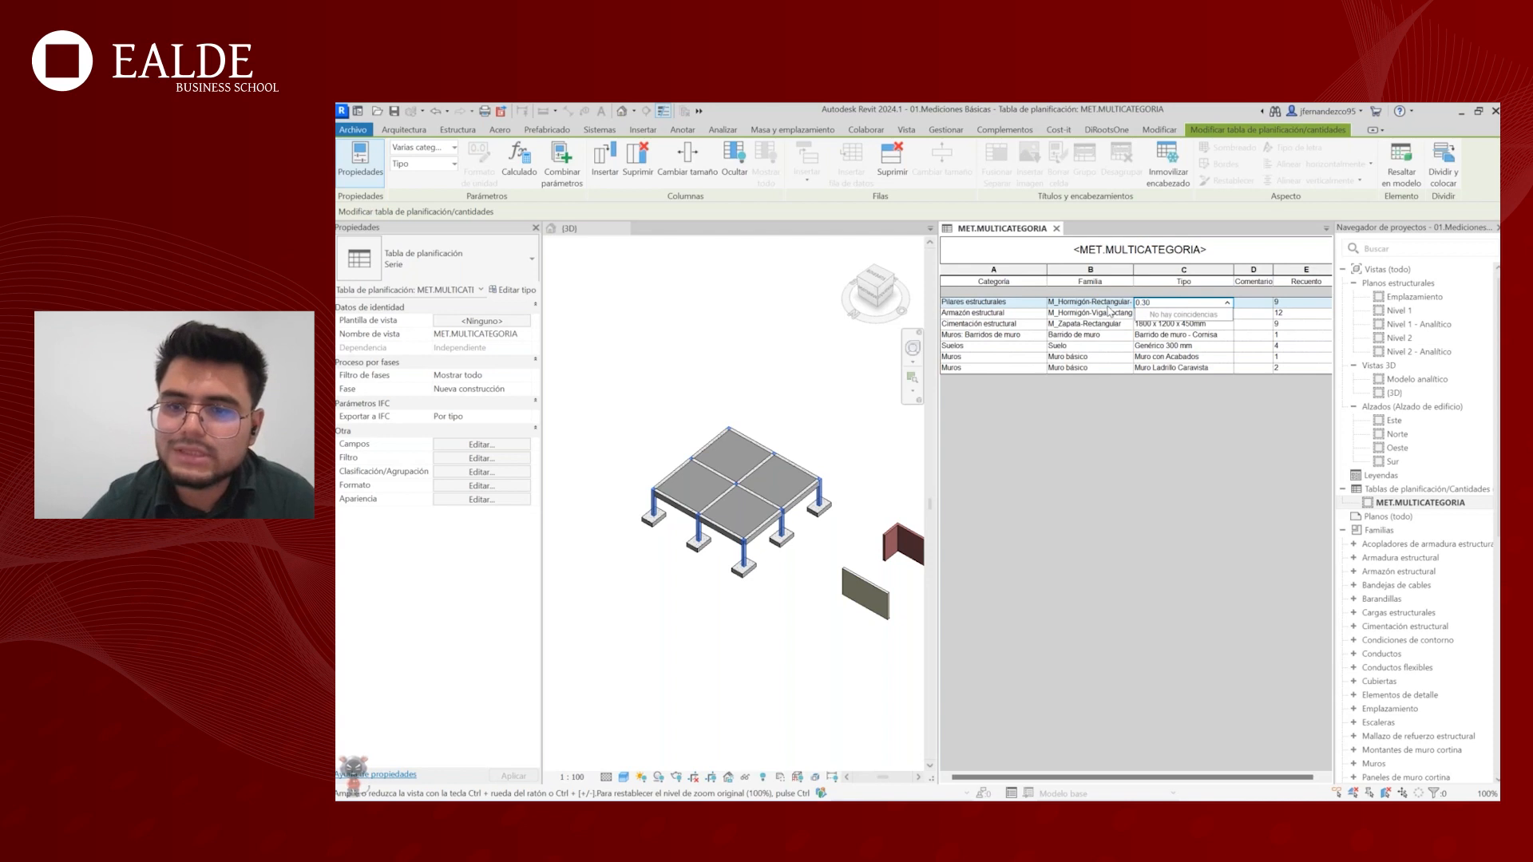
{"action": "type", "text": "x0.30"}
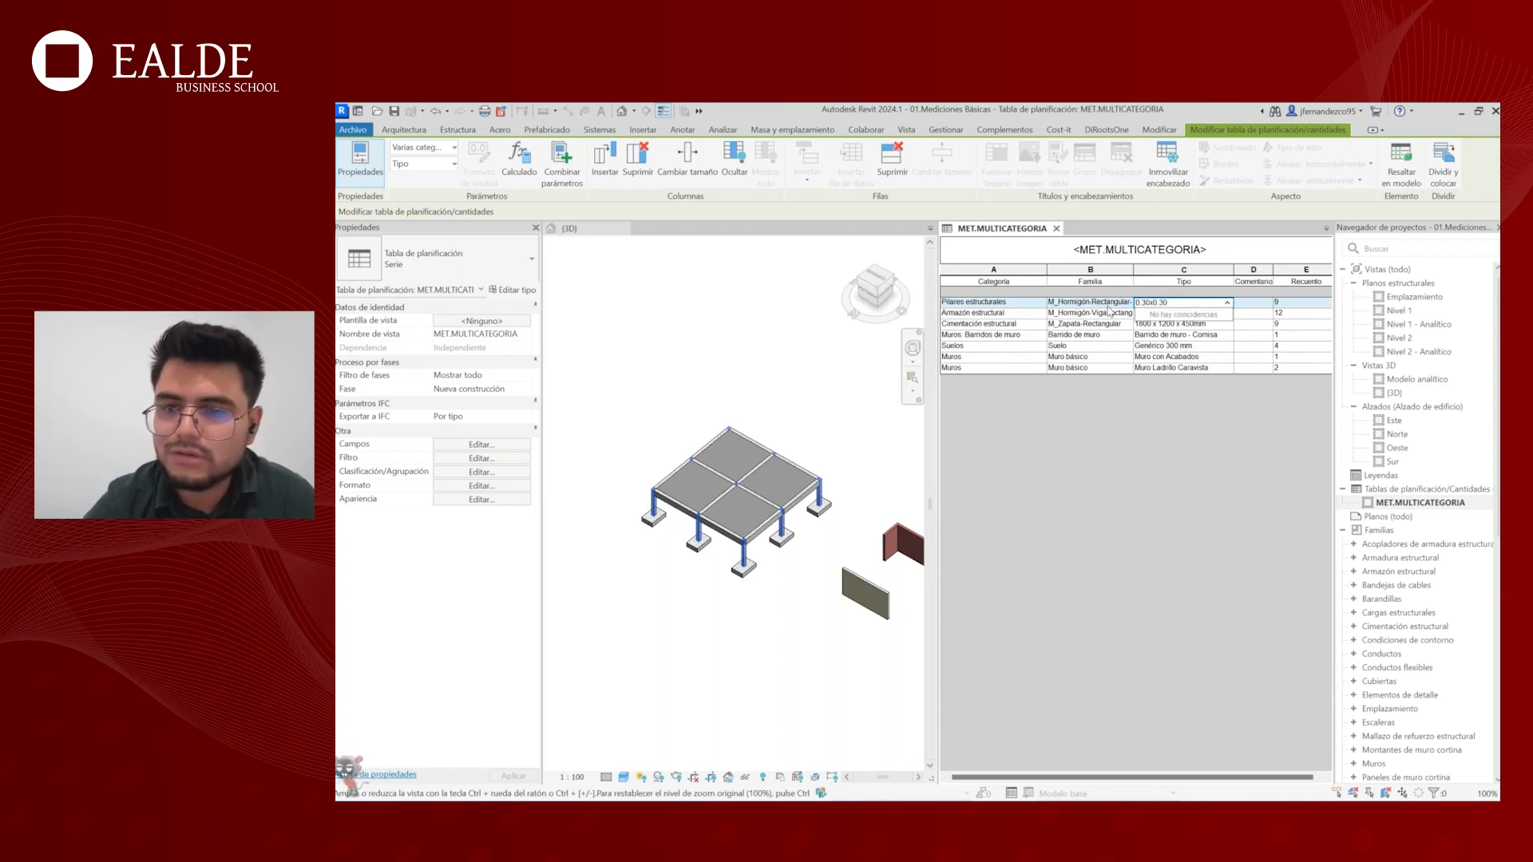
{"action": "key", "text": "Escape"}
- Select the beam type and the structural column type in the schedule and examine the highlighted columns in 3D
{"action": "left_click", "coordinate": [1184, 314]}
{"action": "left_click", "coordinate": [1185, 313]}
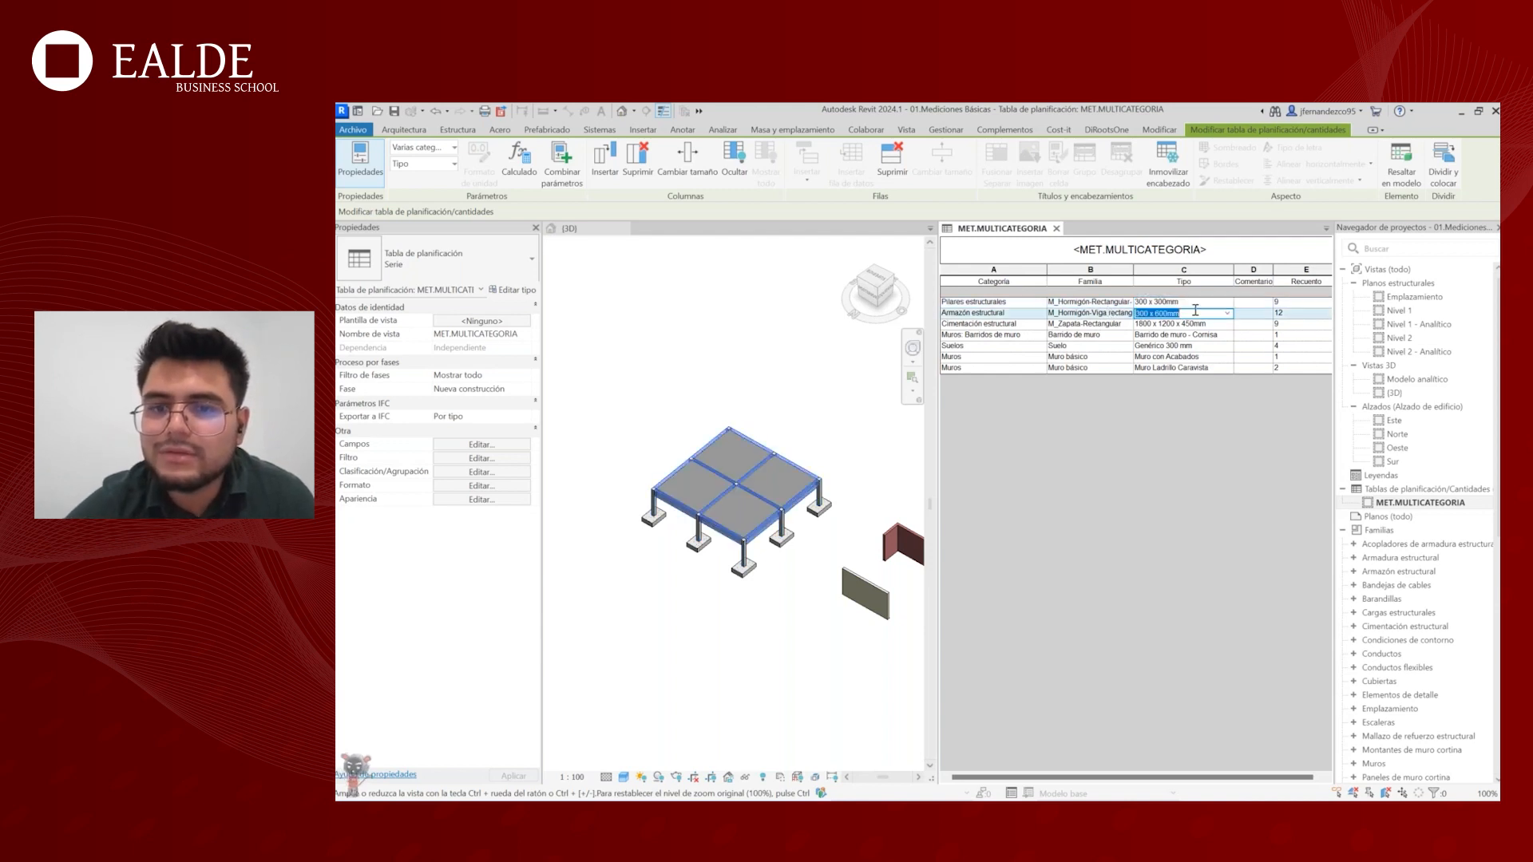
{"action": "left_click", "coordinate": [1185, 304]}
{"action": "scroll", "coordinate": [735, 380], "scroll_direction": "down", "scroll_amount": 1}
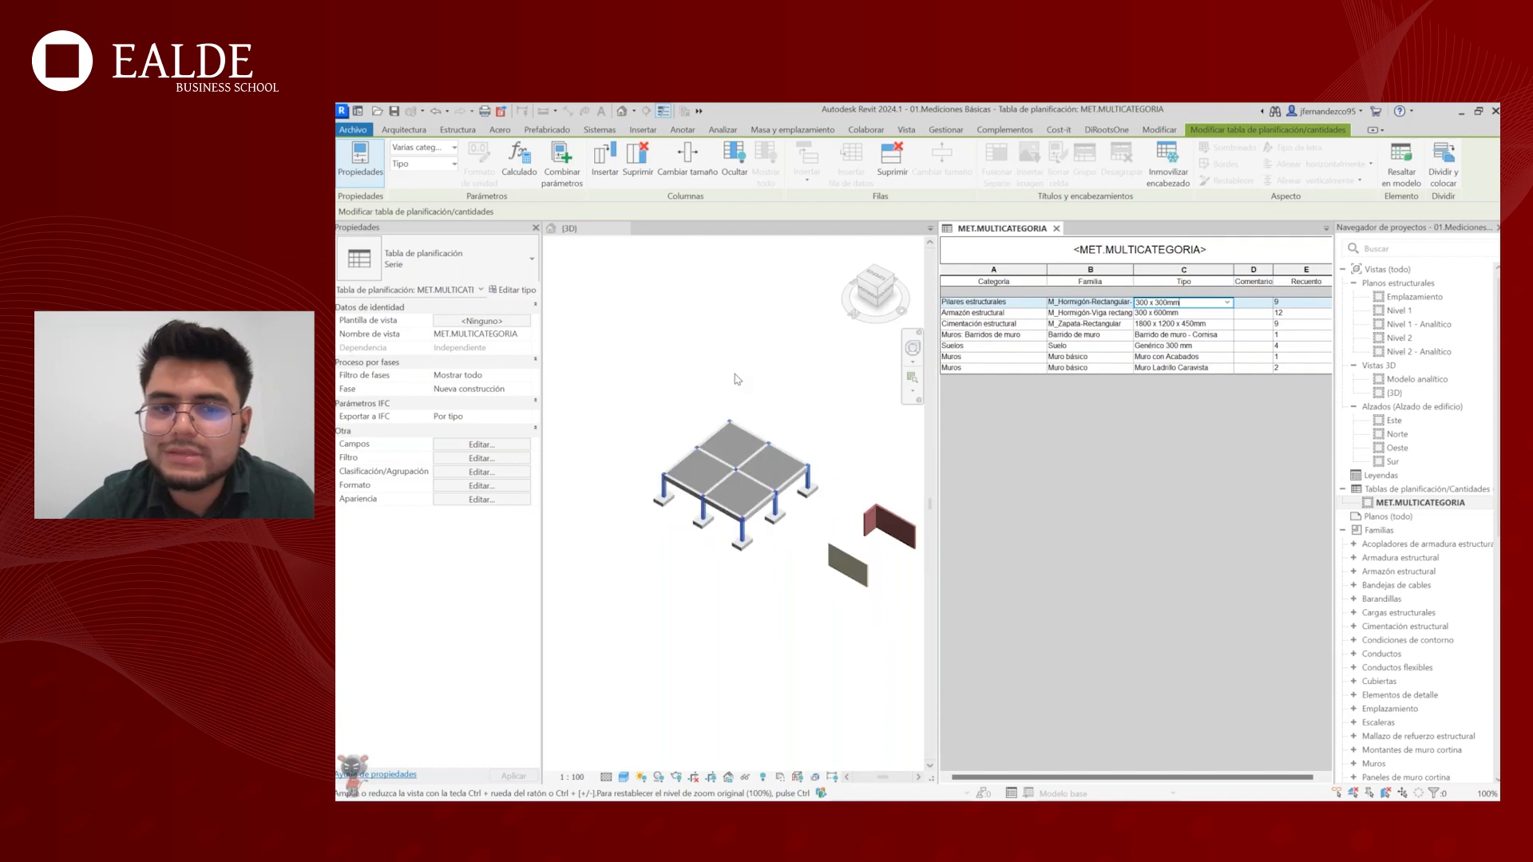
{"action": "scroll", "coordinate": [731, 419], "scroll_direction": "up", "scroll_amount": 3}
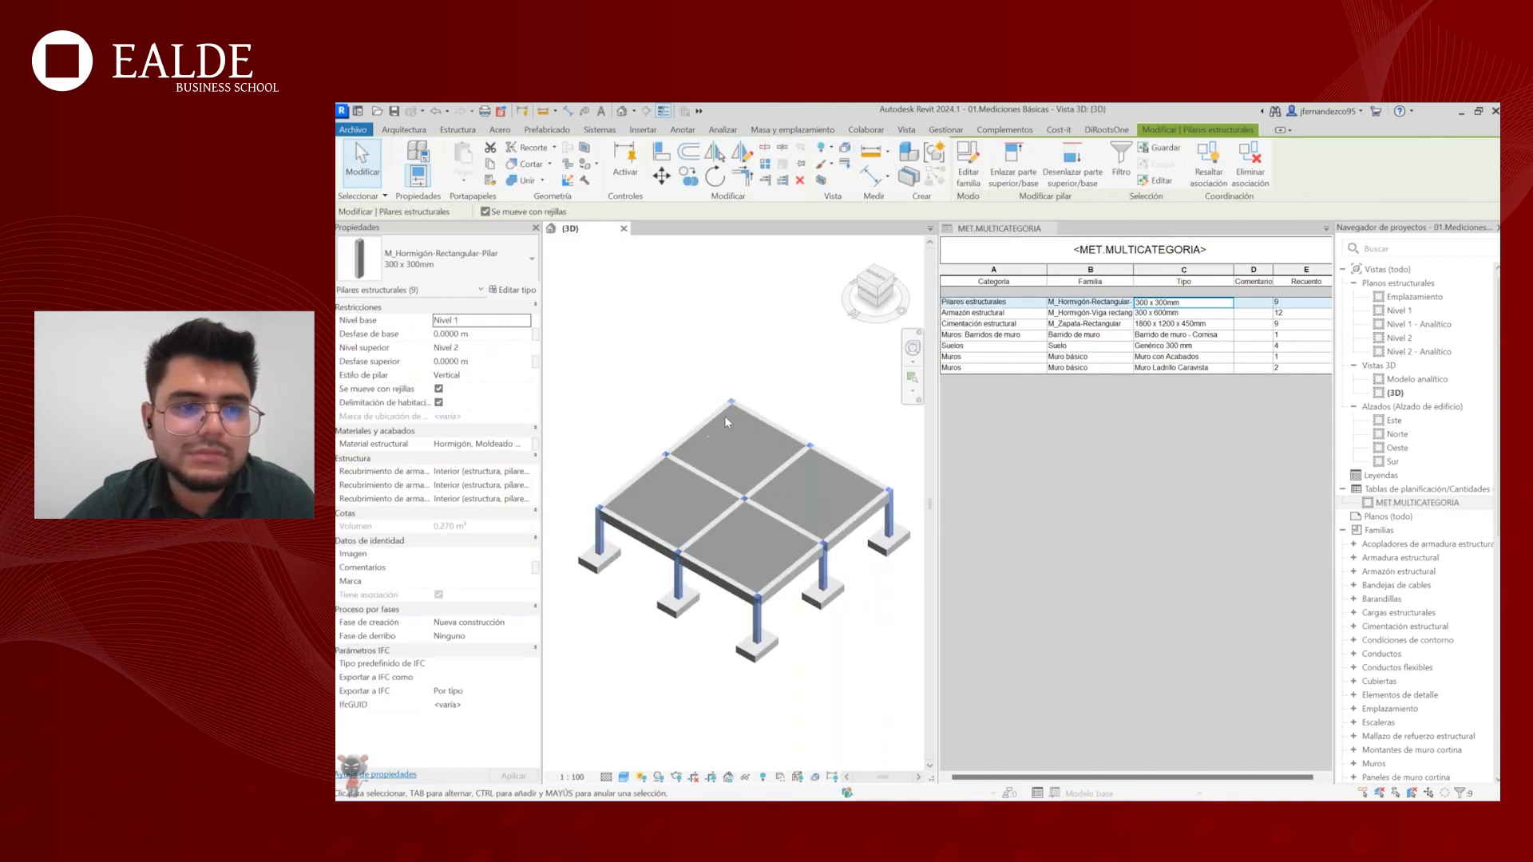
- Rename the structural columns' type in its type properties to 0.30 x 0.30 m and accept the change
{"action": "left_click", "coordinate": [529, 292]}
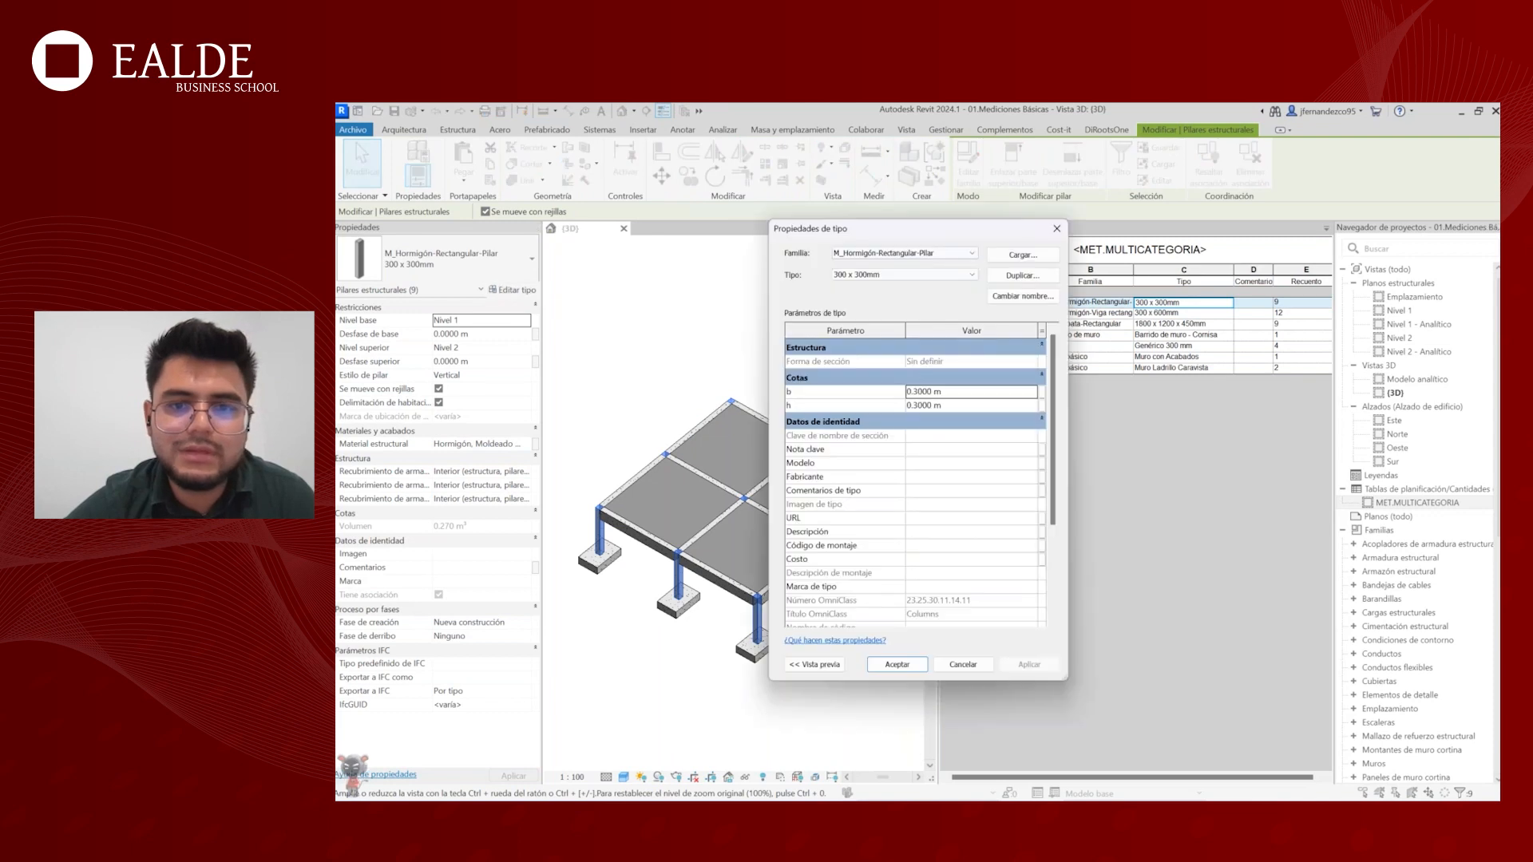
{"action": "left_click_drag", "start_coordinate": [725, 234], "coordinate": [720, 234]}
{"action": "left_click", "coordinate": [876, 294]}
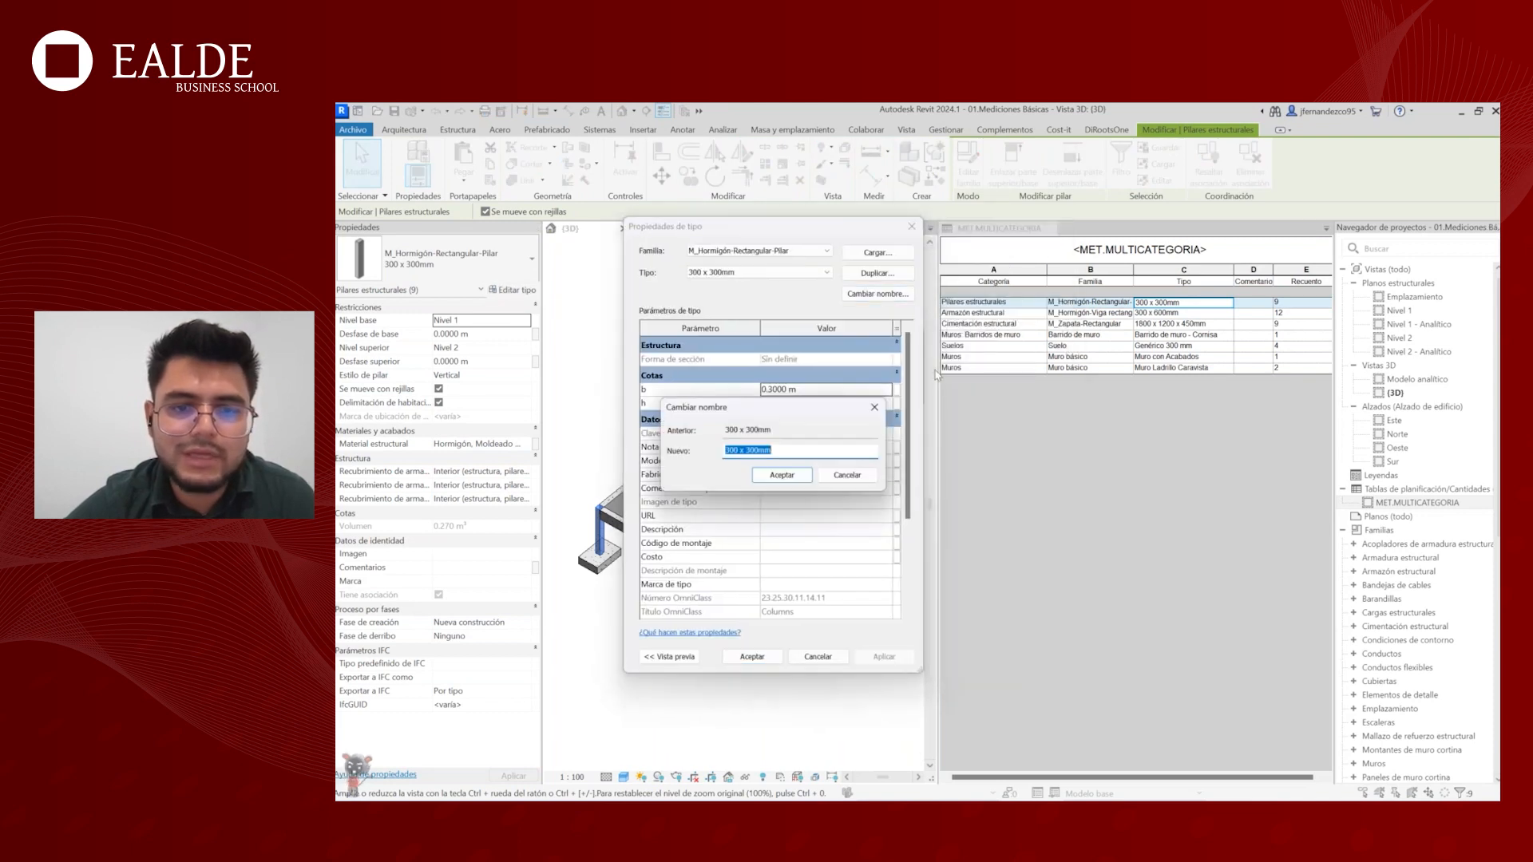
{"action": "type", "text": "0.3"}
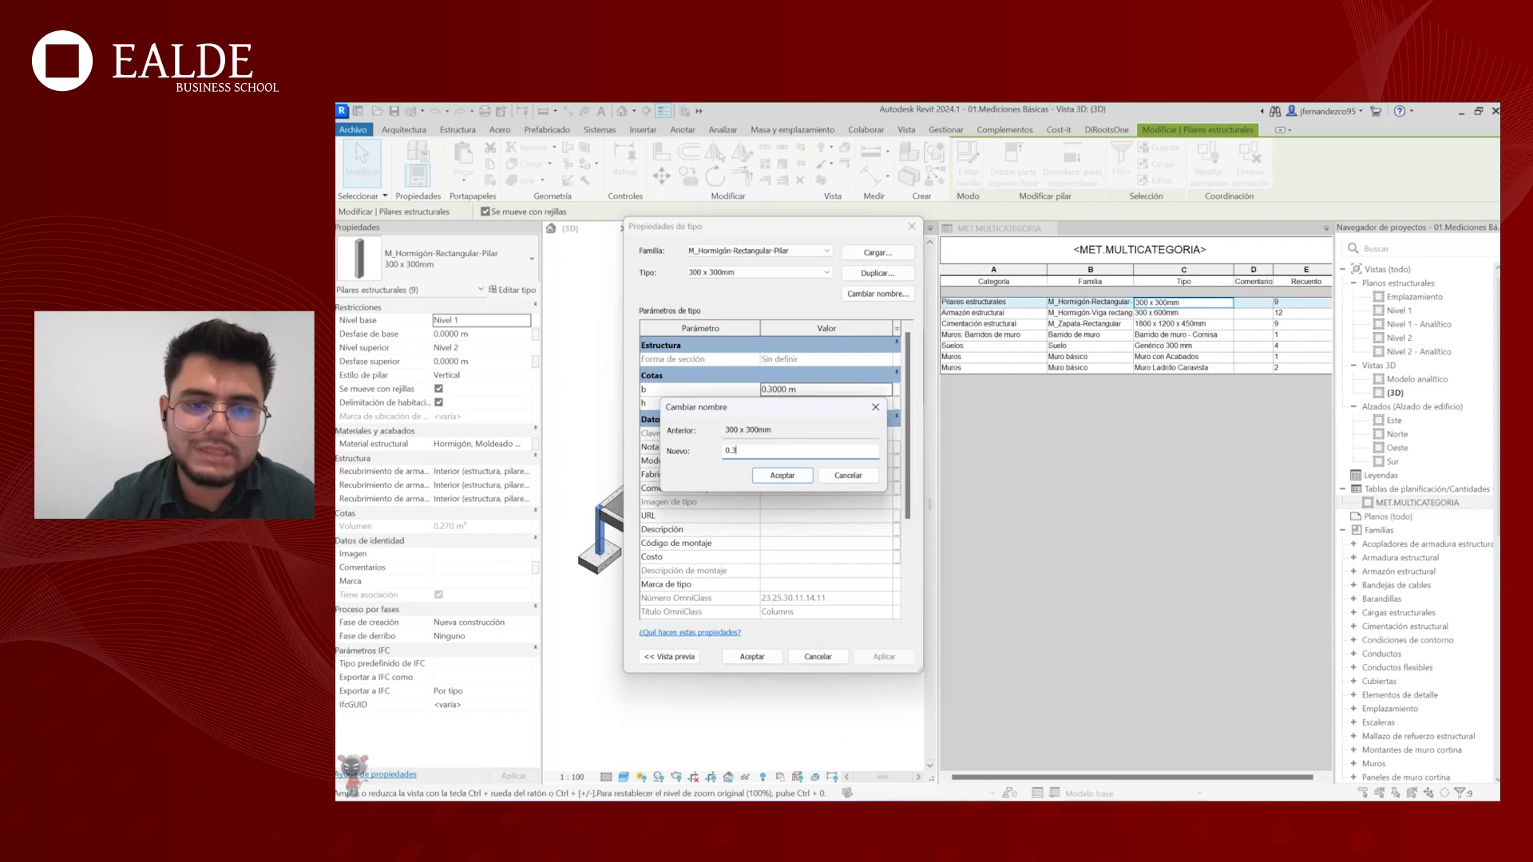
{"action": "type", "text": "0 x 0.3"}
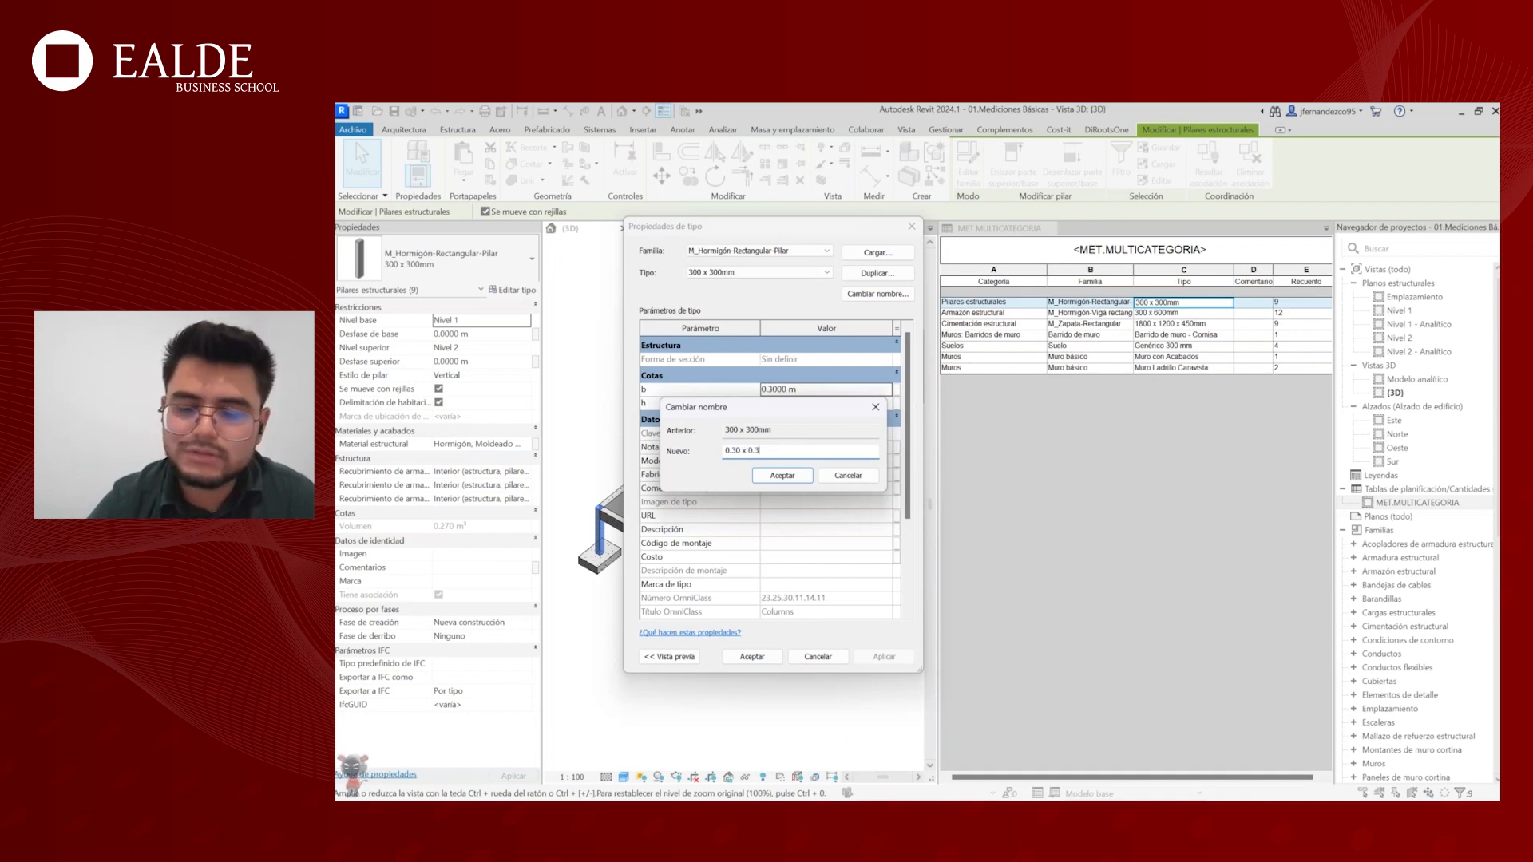
{"action": "type", "text": "0 m"}
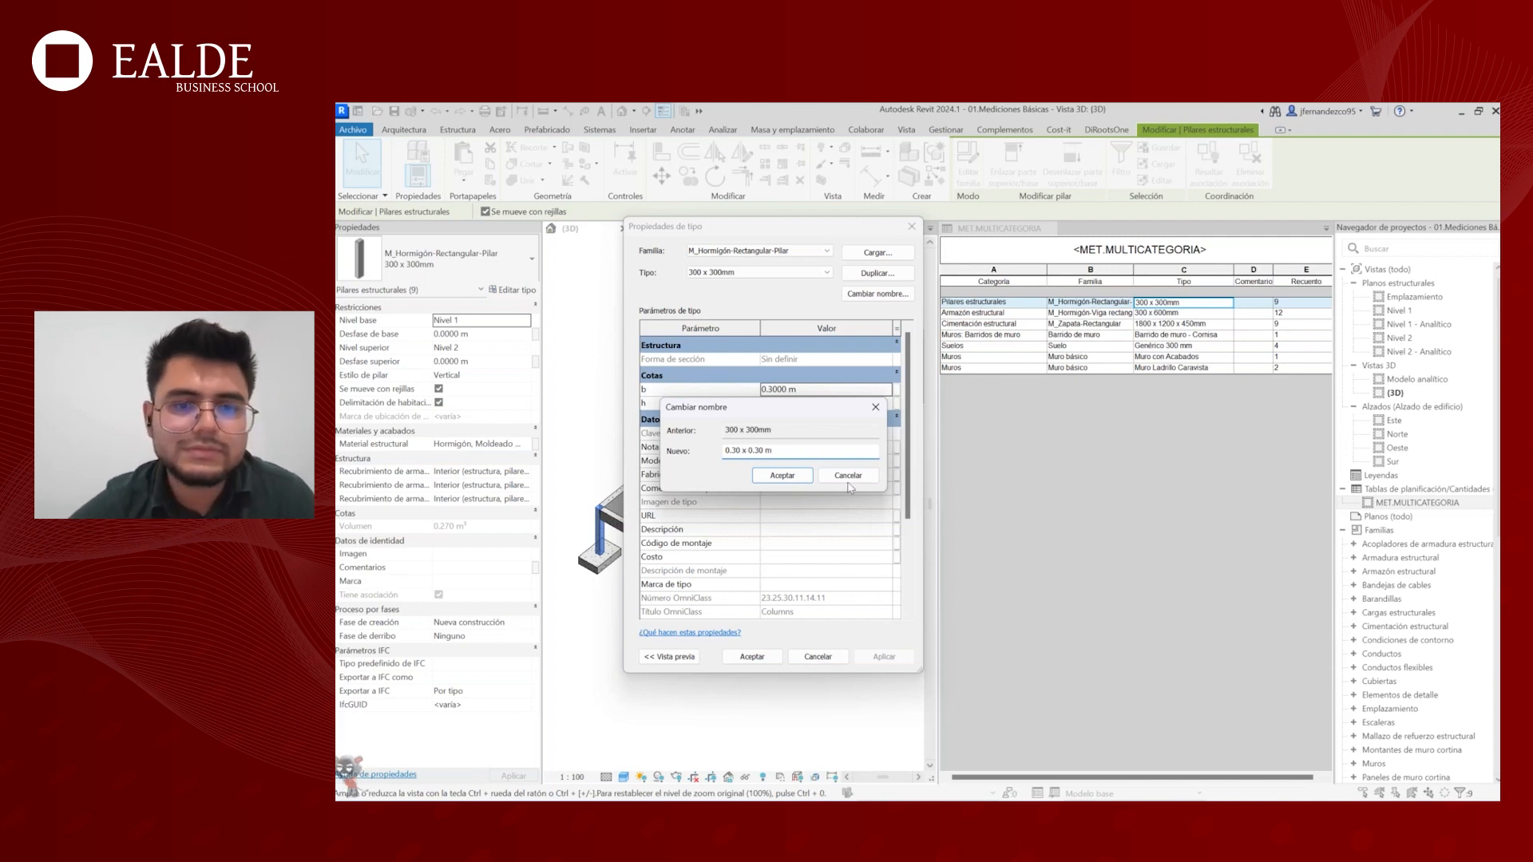
{"action": "left_click", "coordinate": [782, 476]}
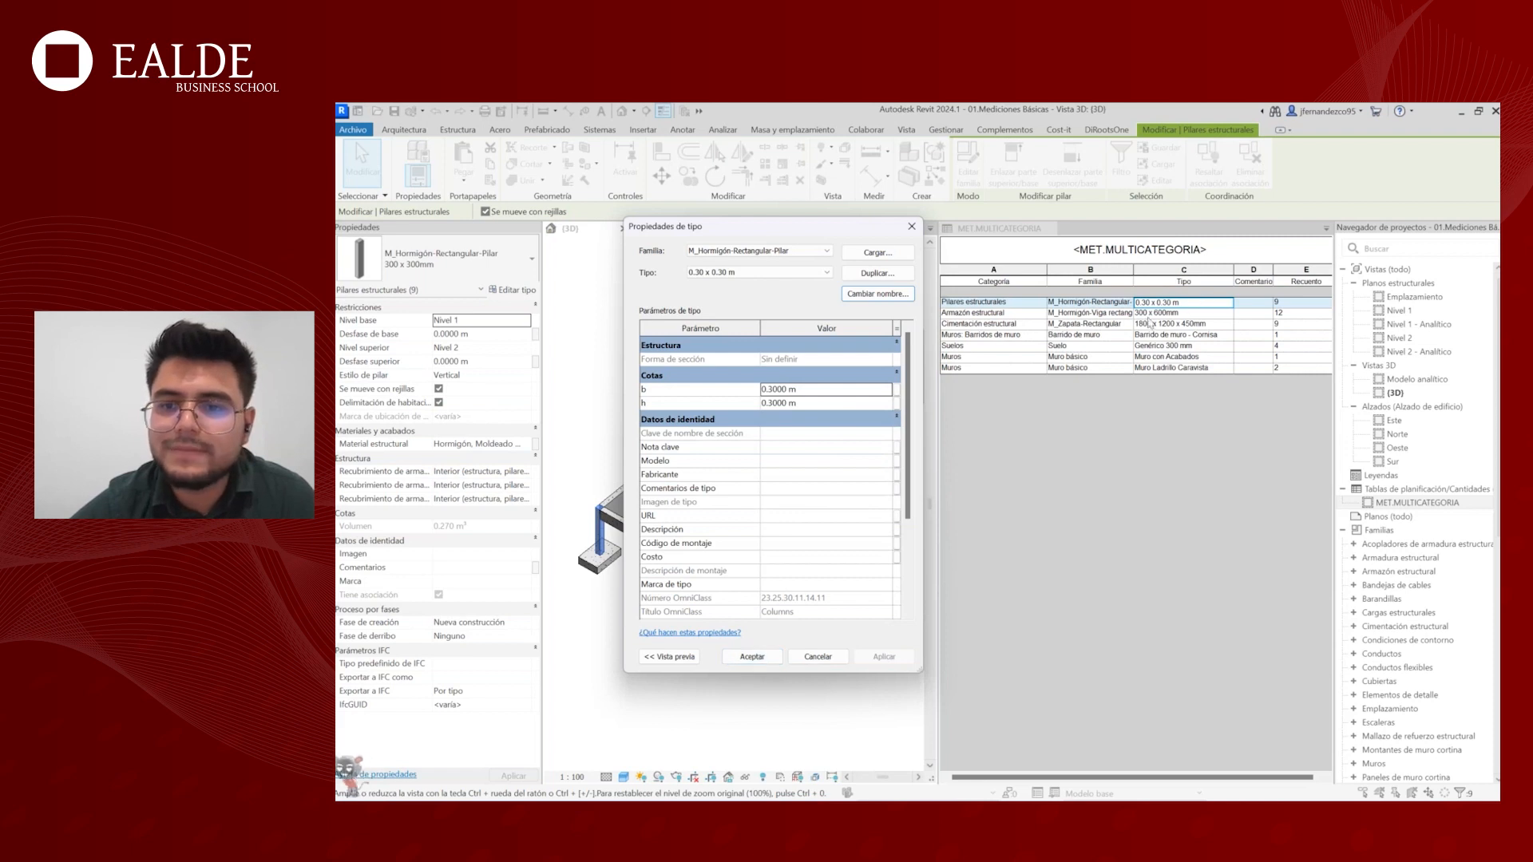
{"action": "left_click", "coordinate": [751, 657]}
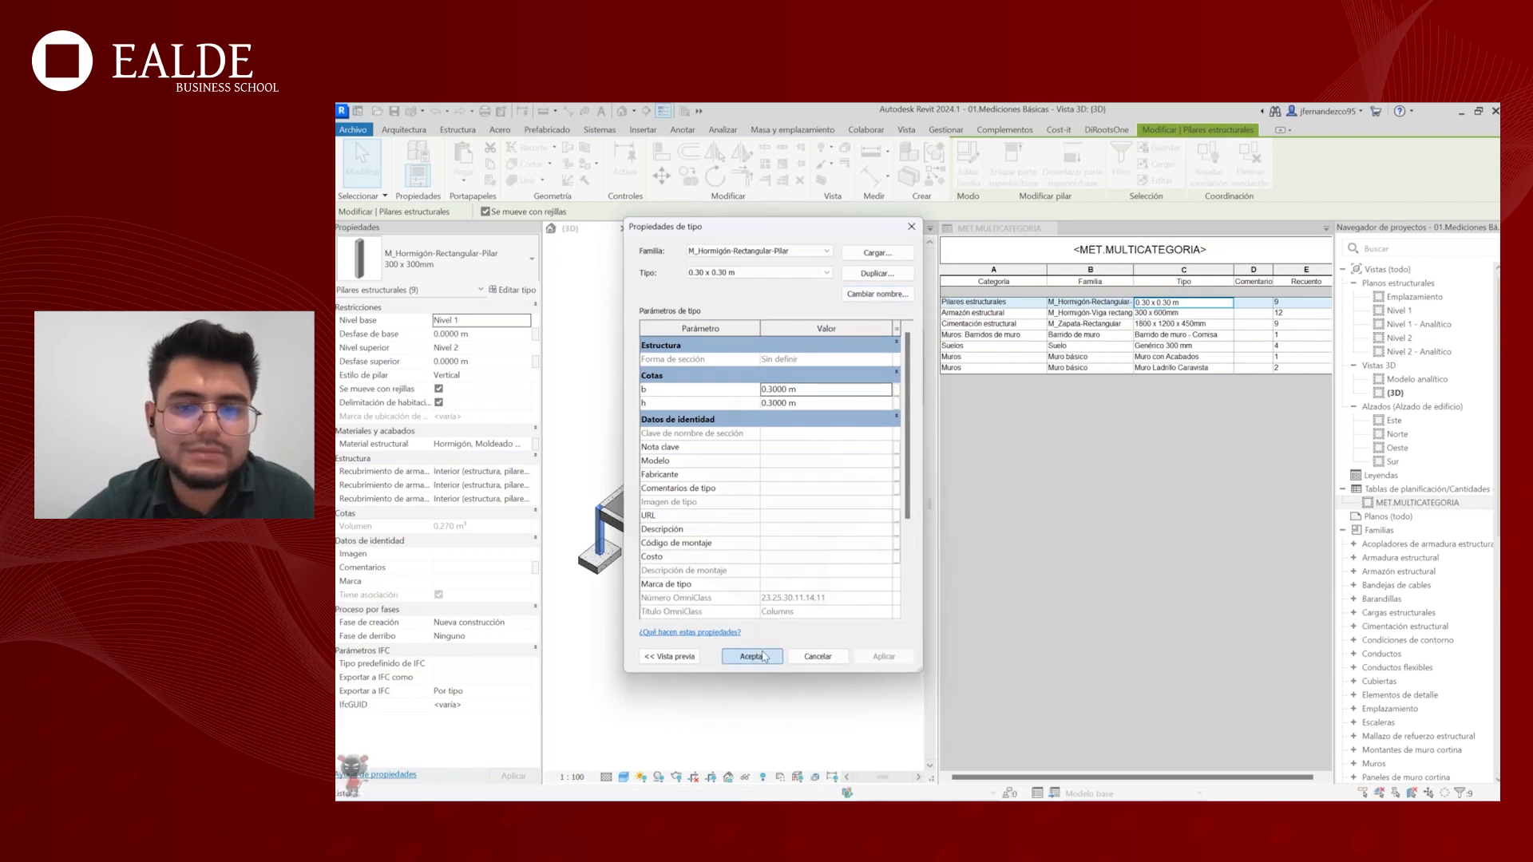
- Select the beam type in the schedule and look through the project browser's family categories for its family
{"action": "left_click", "coordinate": [1190, 314]}
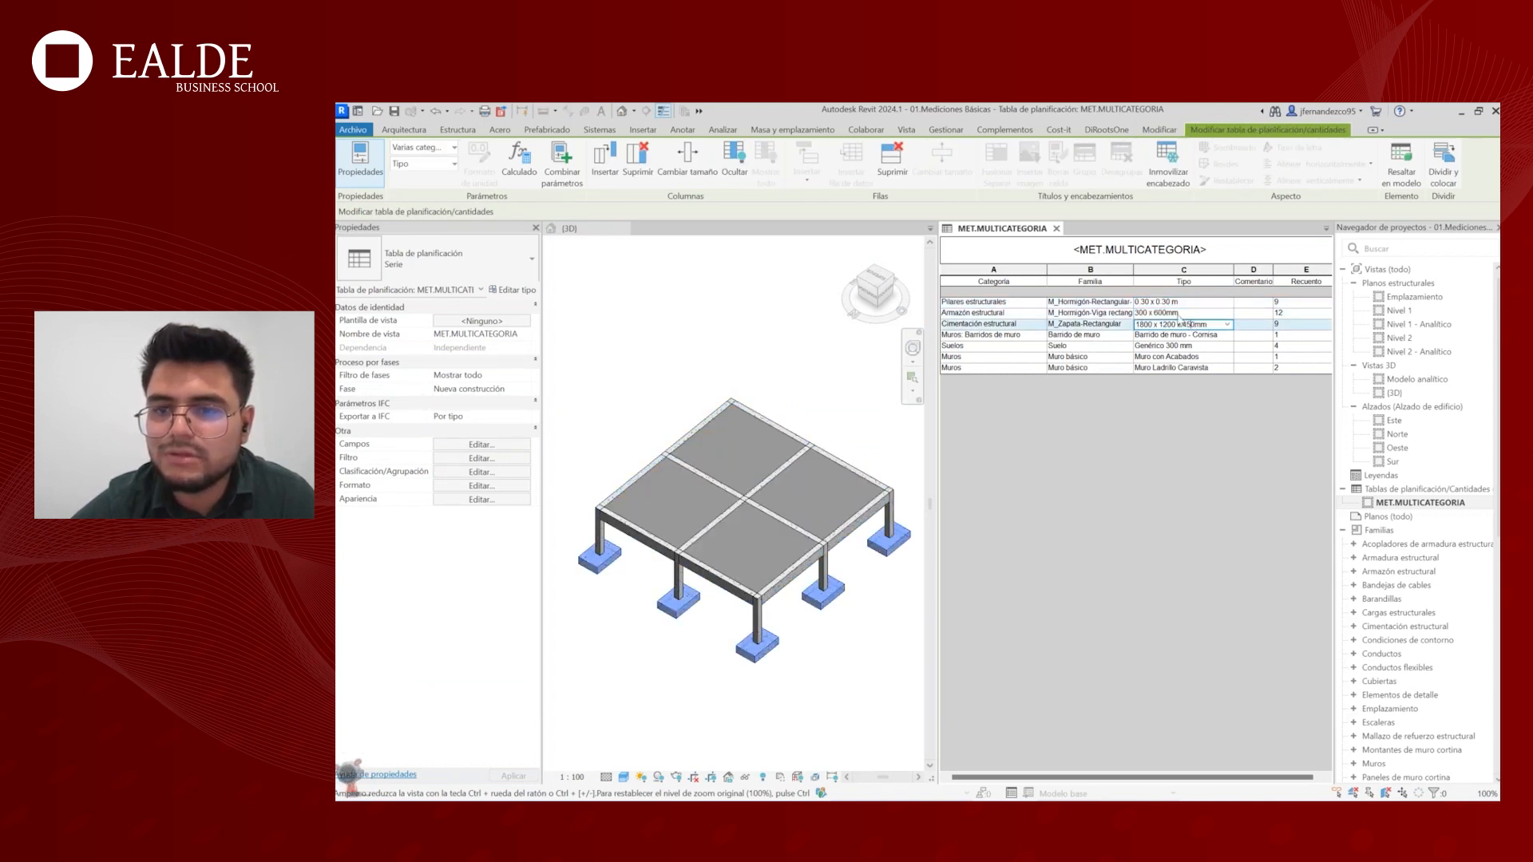
{"action": "scroll", "coordinate": [1387, 536], "scroll_direction": "down", "scroll_amount": 3}
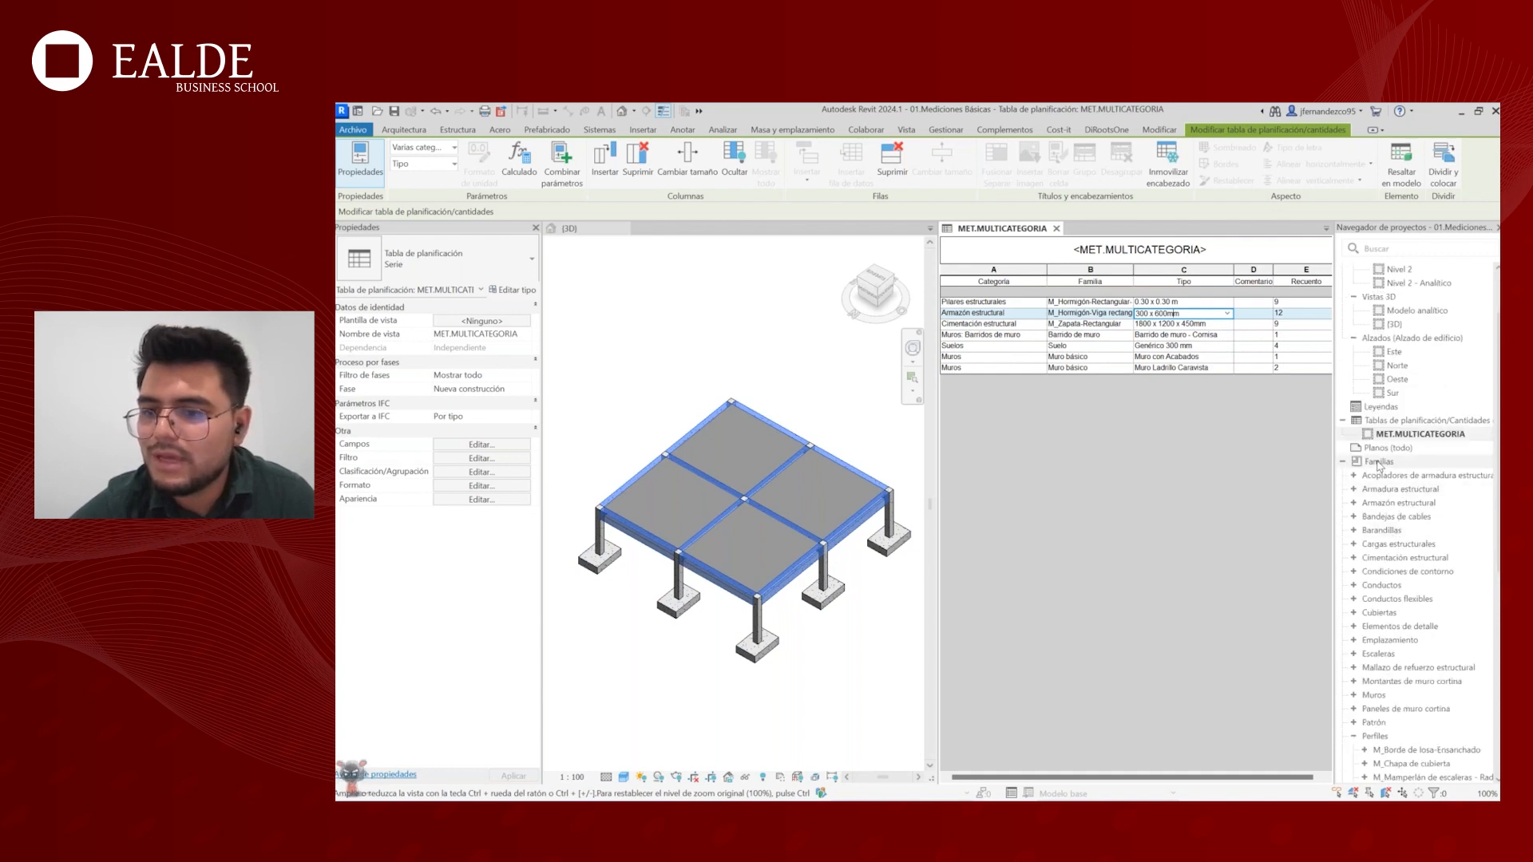
{"action": "scroll", "coordinate": [1381, 527], "scroll_direction": "up", "scroll_amount": 2}
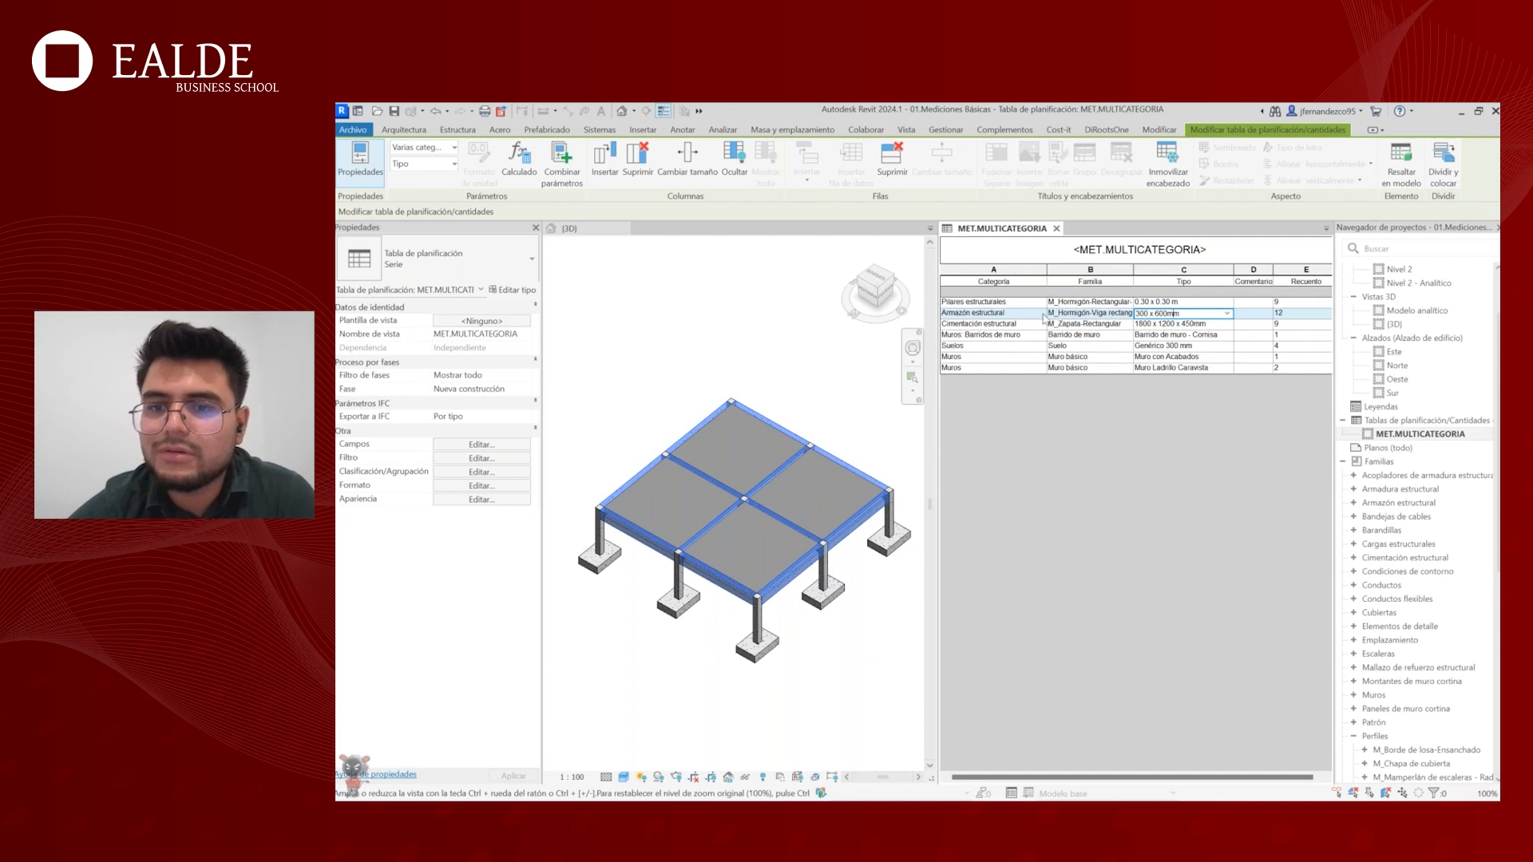
{"action": "scroll", "coordinate": [1422, 415], "scroll_direction": "down", "scroll_amount": 5}
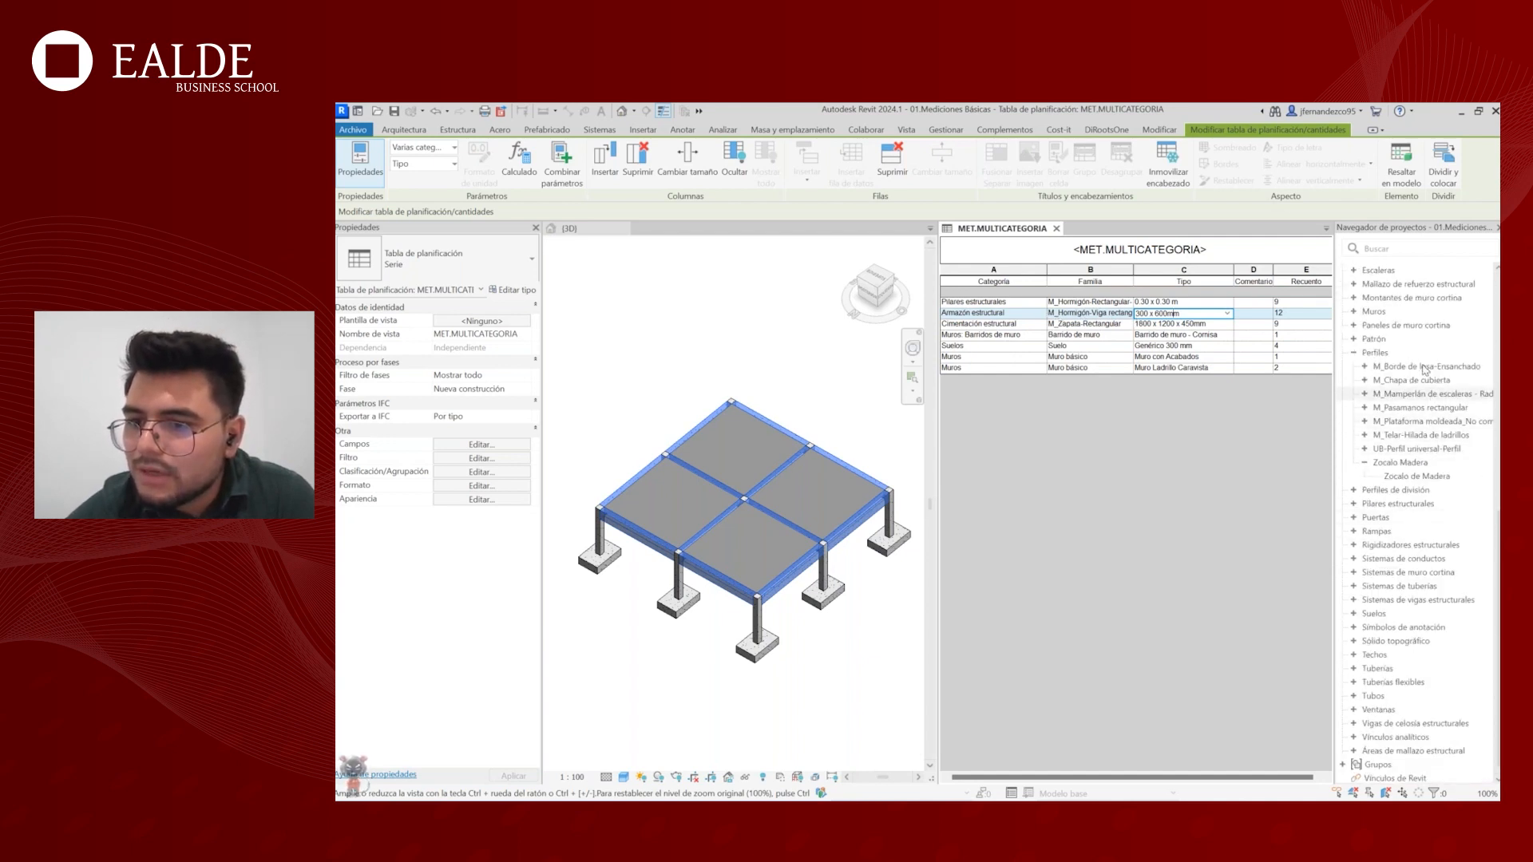
{"action": "scroll", "coordinate": [1419, 477], "scroll_direction": "up", "scroll_amount": 3}
{"action": "scroll", "coordinate": [1394, 503], "scroll_direction": "up", "scroll_amount": 4}
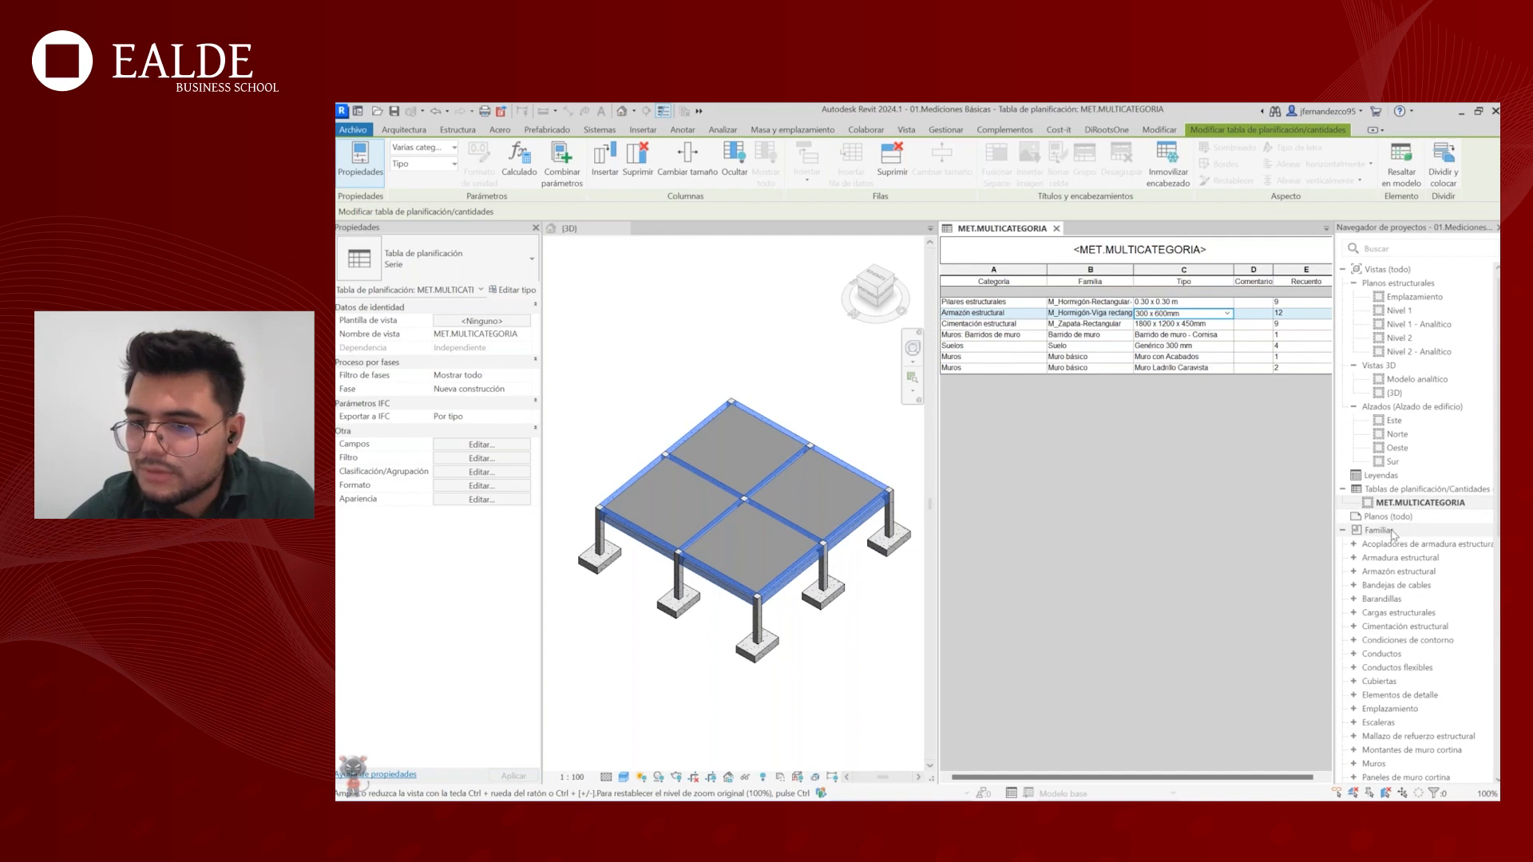
{"action": "right_click", "coordinate": [1394, 532]}
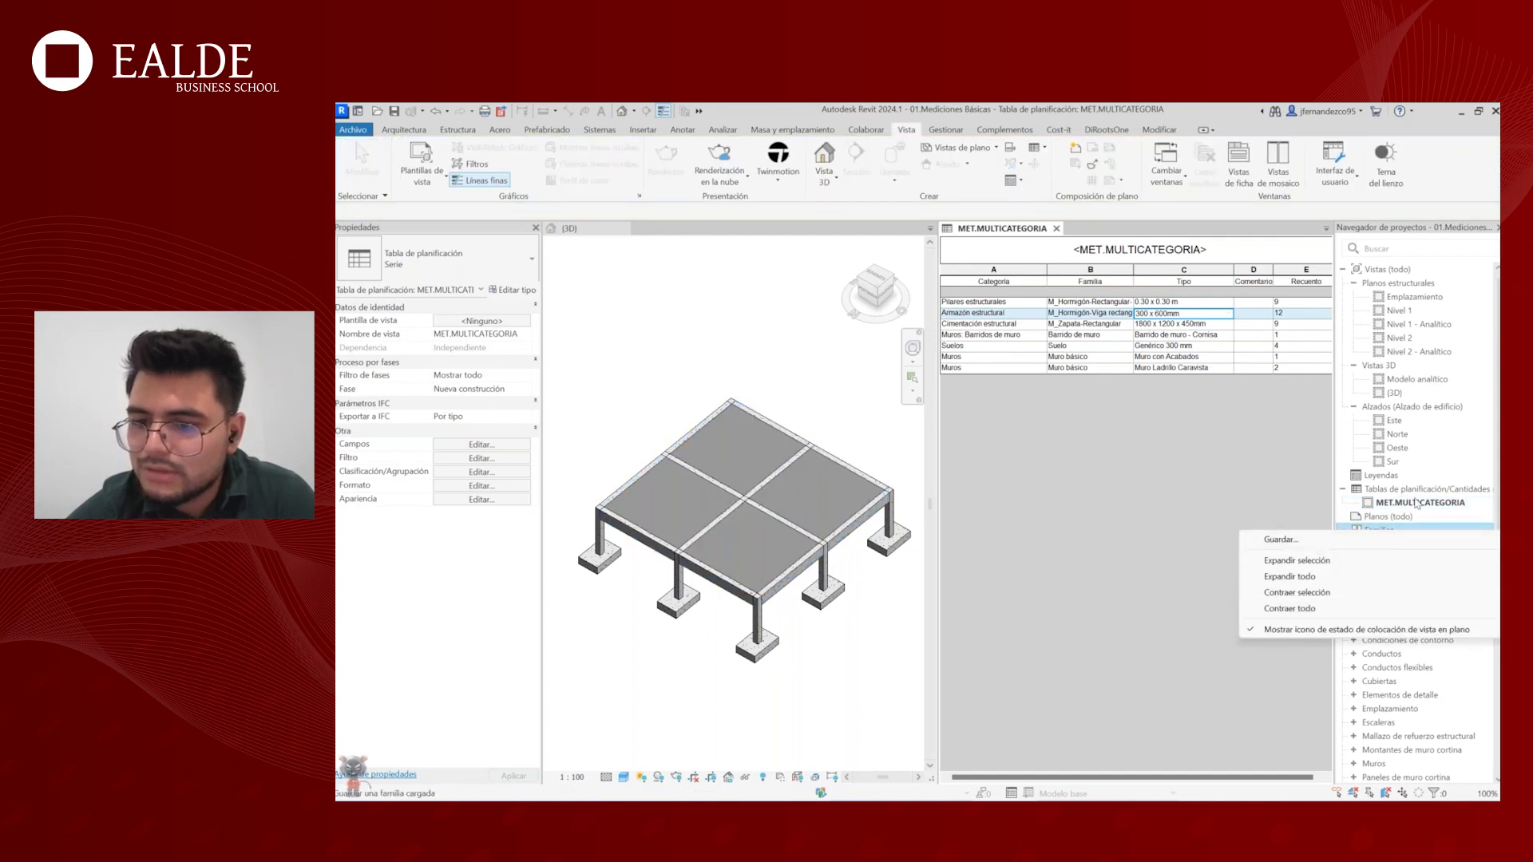
{"action": "left_click", "coordinate": [1417, 501]}
{"action": "left_click", "coordinate": [1421, 489]}
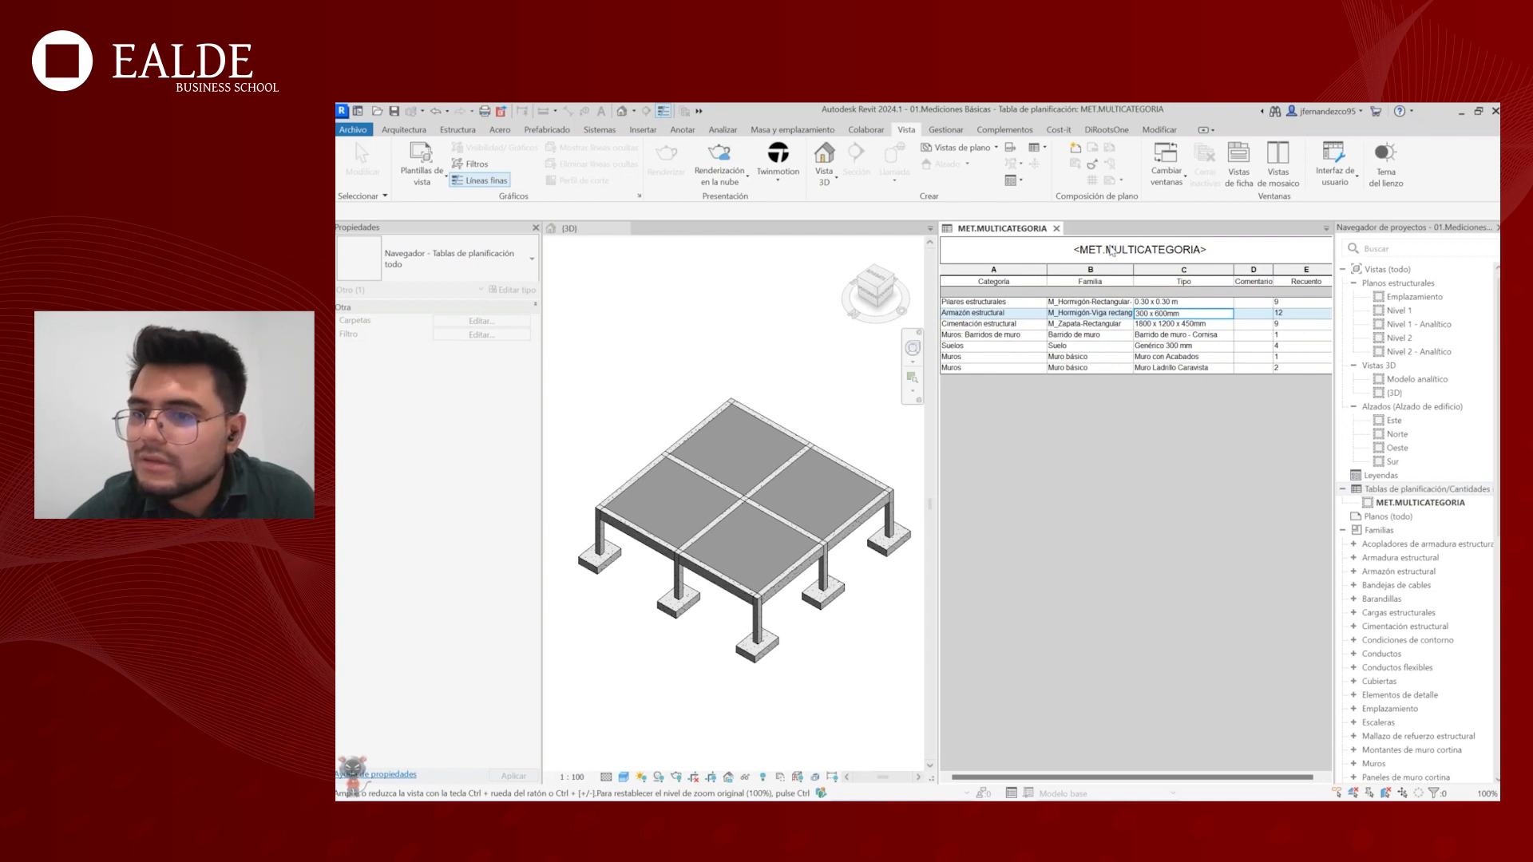
- Search the project browser for M_HO, select the M_Hormigón-Viga rectangular family and clear the search
{"action": "left_click", "coordinate": [1403, 250]}
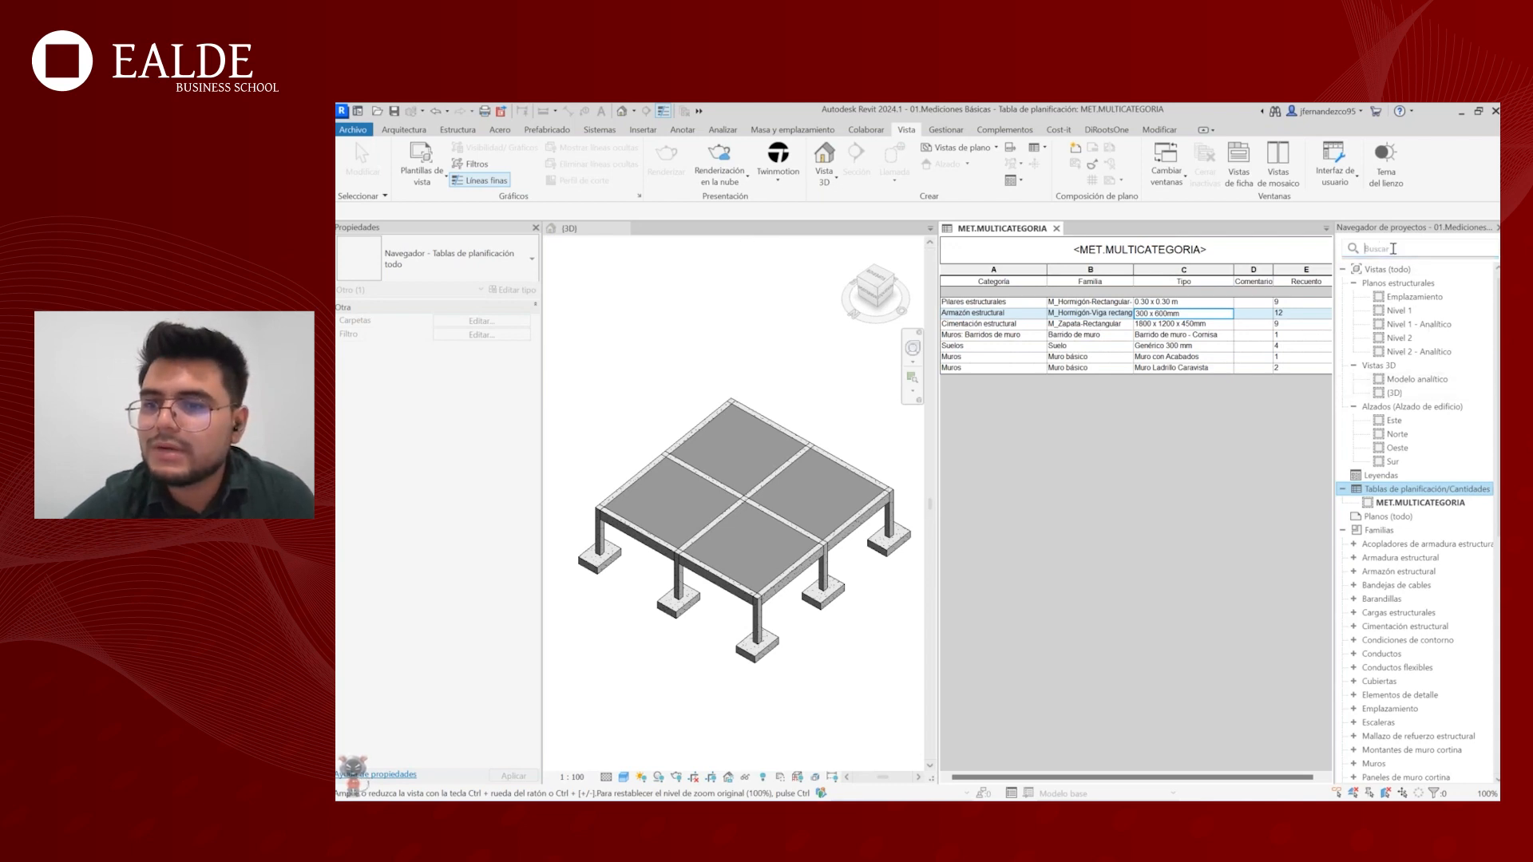
{"action": "type", "text": "M"}
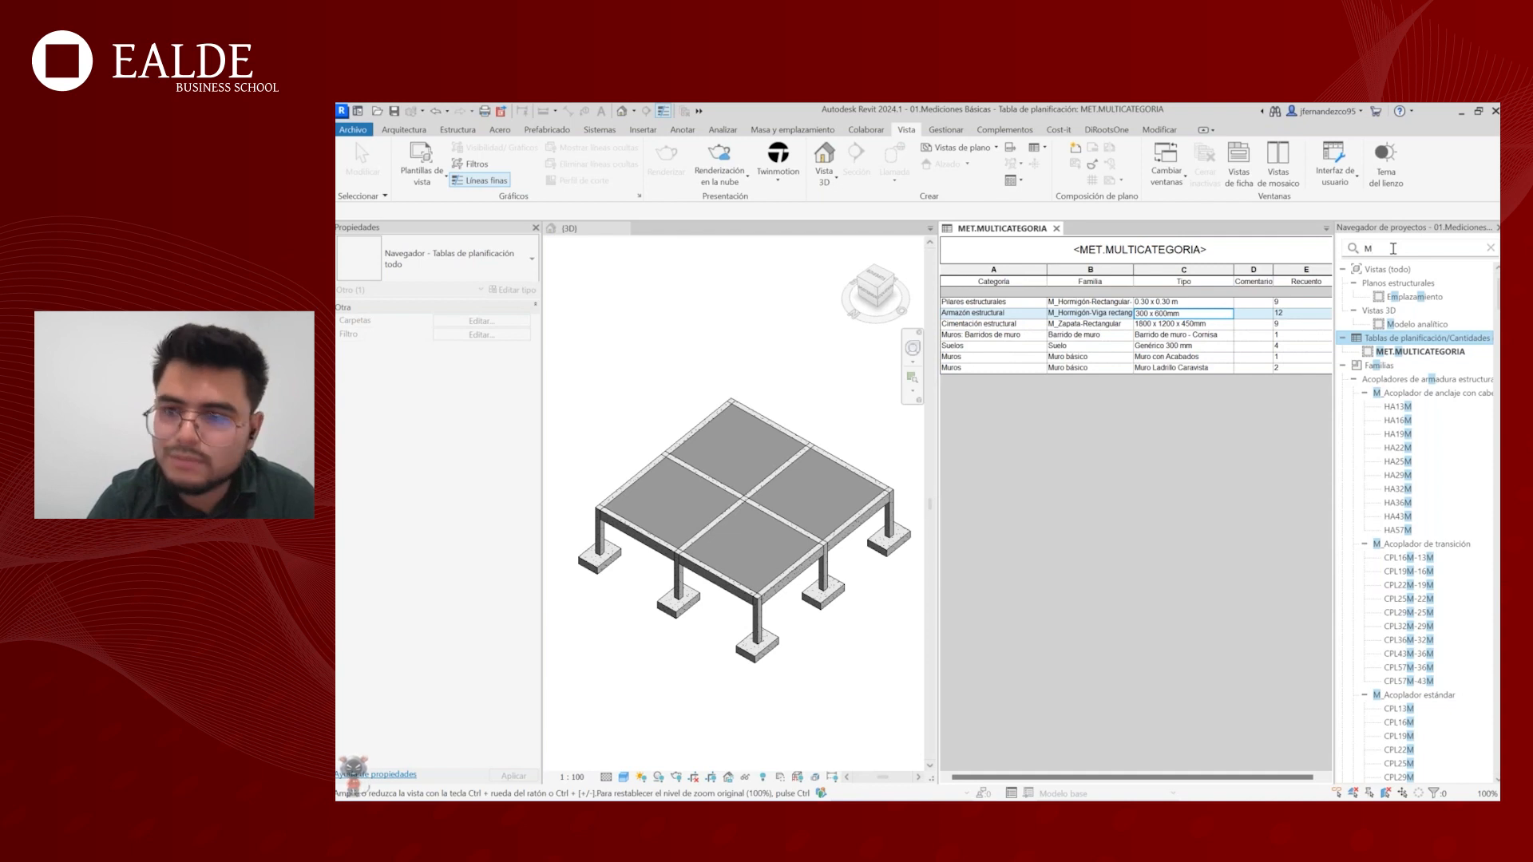
{"action": "type", "text": ":"}
{"action": "key", "text": "BackSpace"}
{"action": "type", "text": "_"}
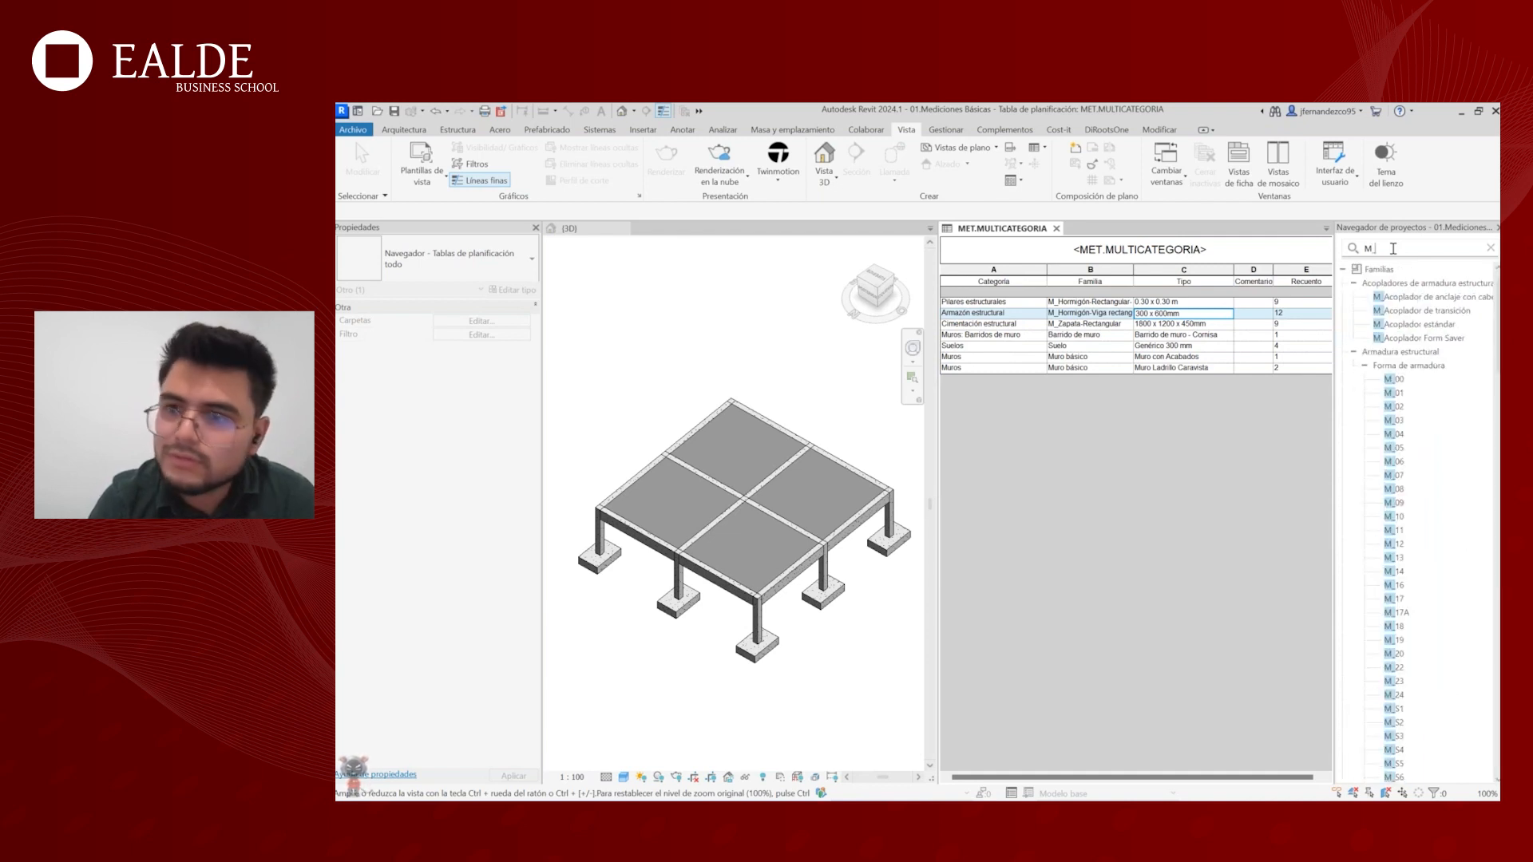
{"action": "type", "text": "HO"}
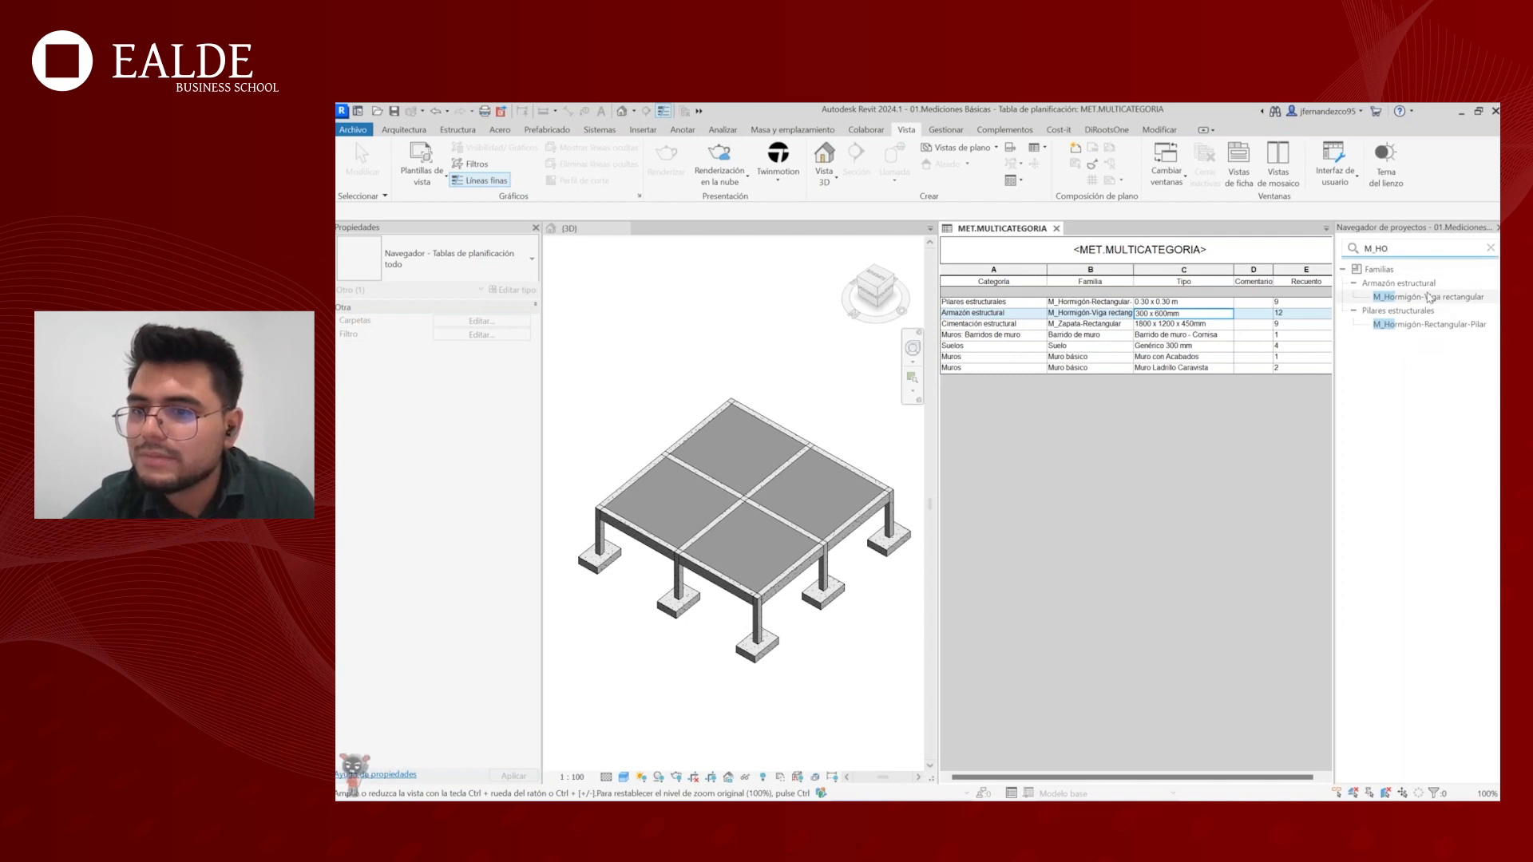
{"action": "left_click", "coordinate": [1430, 297]}
{"action": "left_click", "coordinate": [1489, 249]}
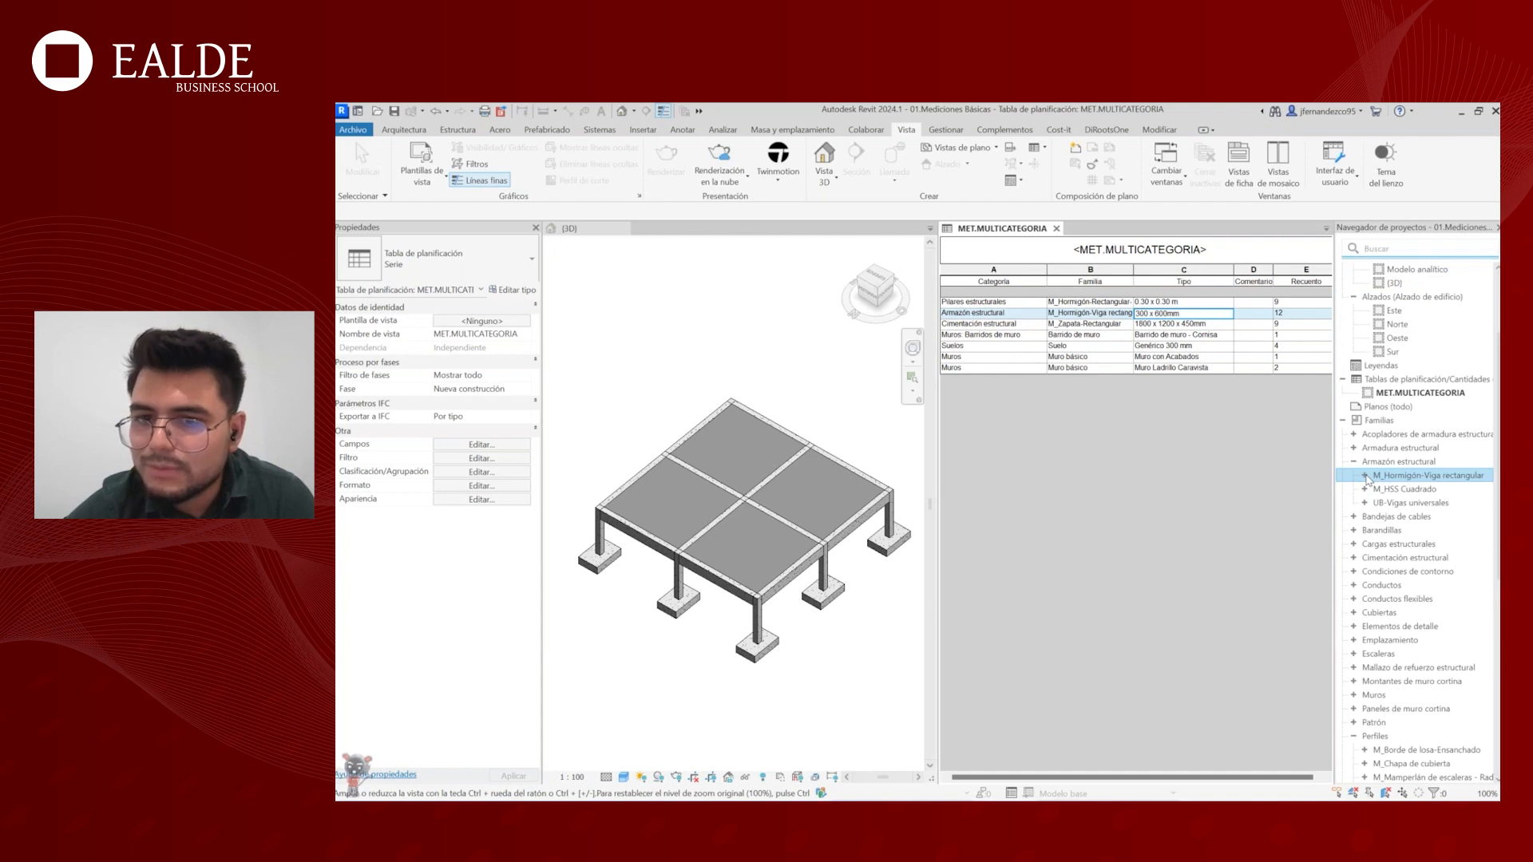
- Rename the 300 x 600mm type of the M_Hormigón-Viga rectangular family to 0.30 x 0.60 m in the project browser
{"action": "left_click", "coordinate": [1365, 476]}
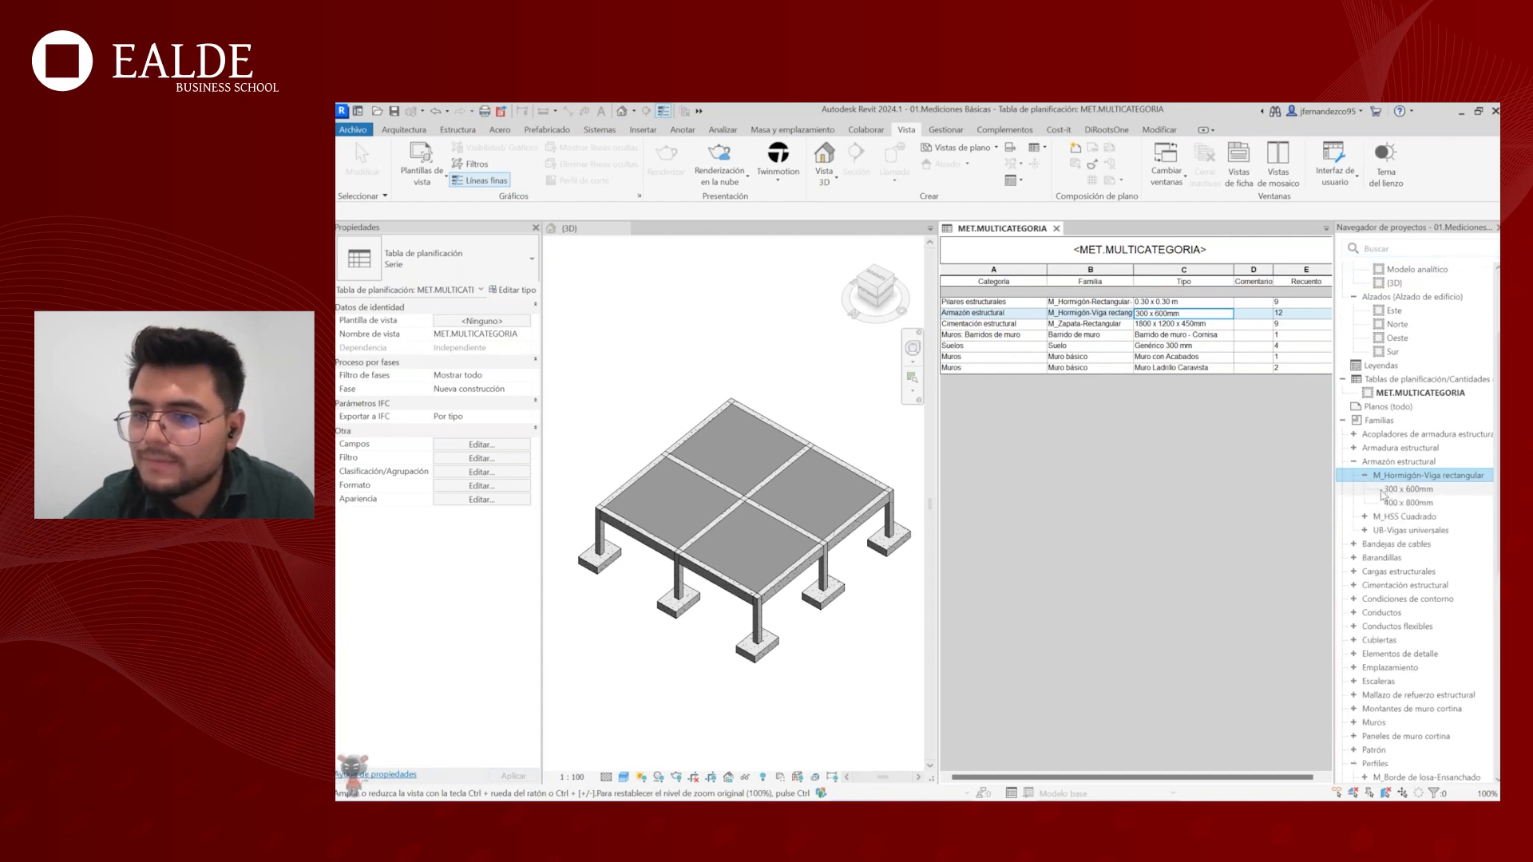
{"action": "left_click", "coordinate": [1418, 489]}
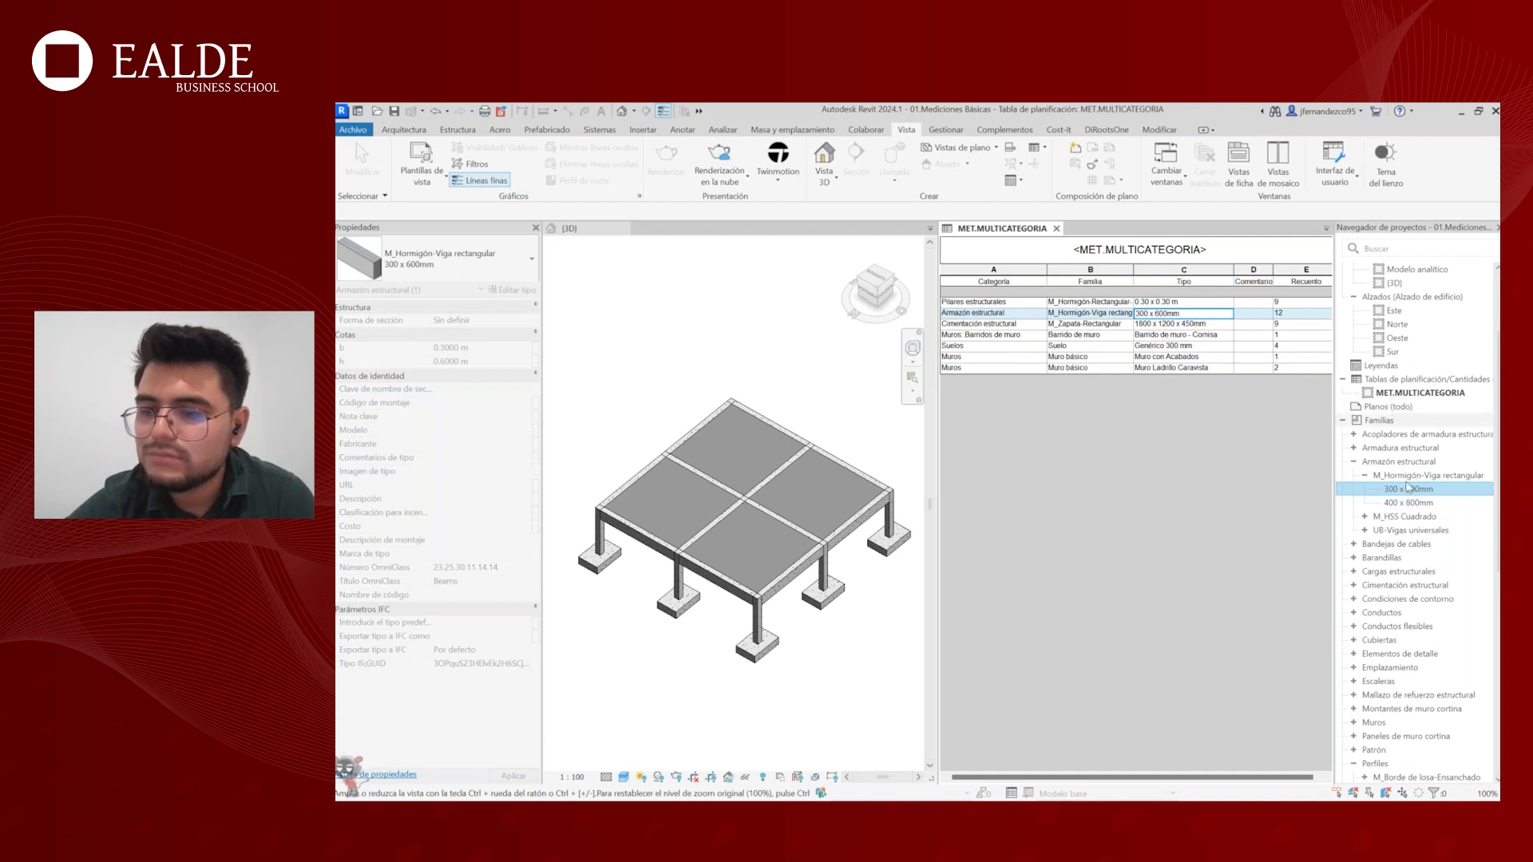
{"action": "scroll", "coordinate": [1426, 271], "scroll_direction": "up", "scroll_amount": 2}
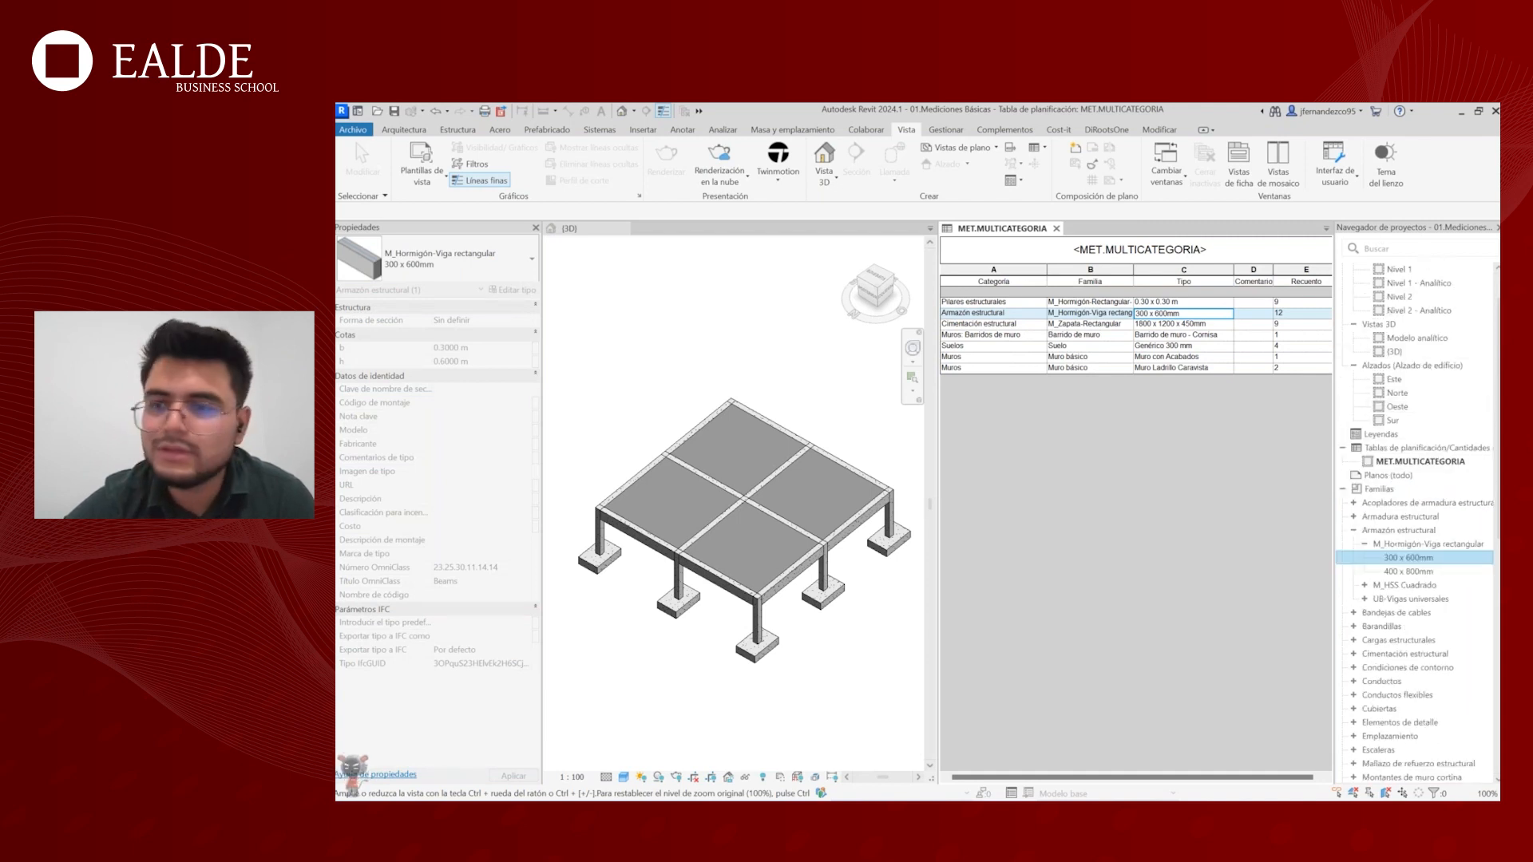
{"action": "key", "text": "ctrl+2"}
{"action": "left_click_drag", "start_coordinate": [1334, 215], "coordinate": [1501, 250], "text": "ctrl"}
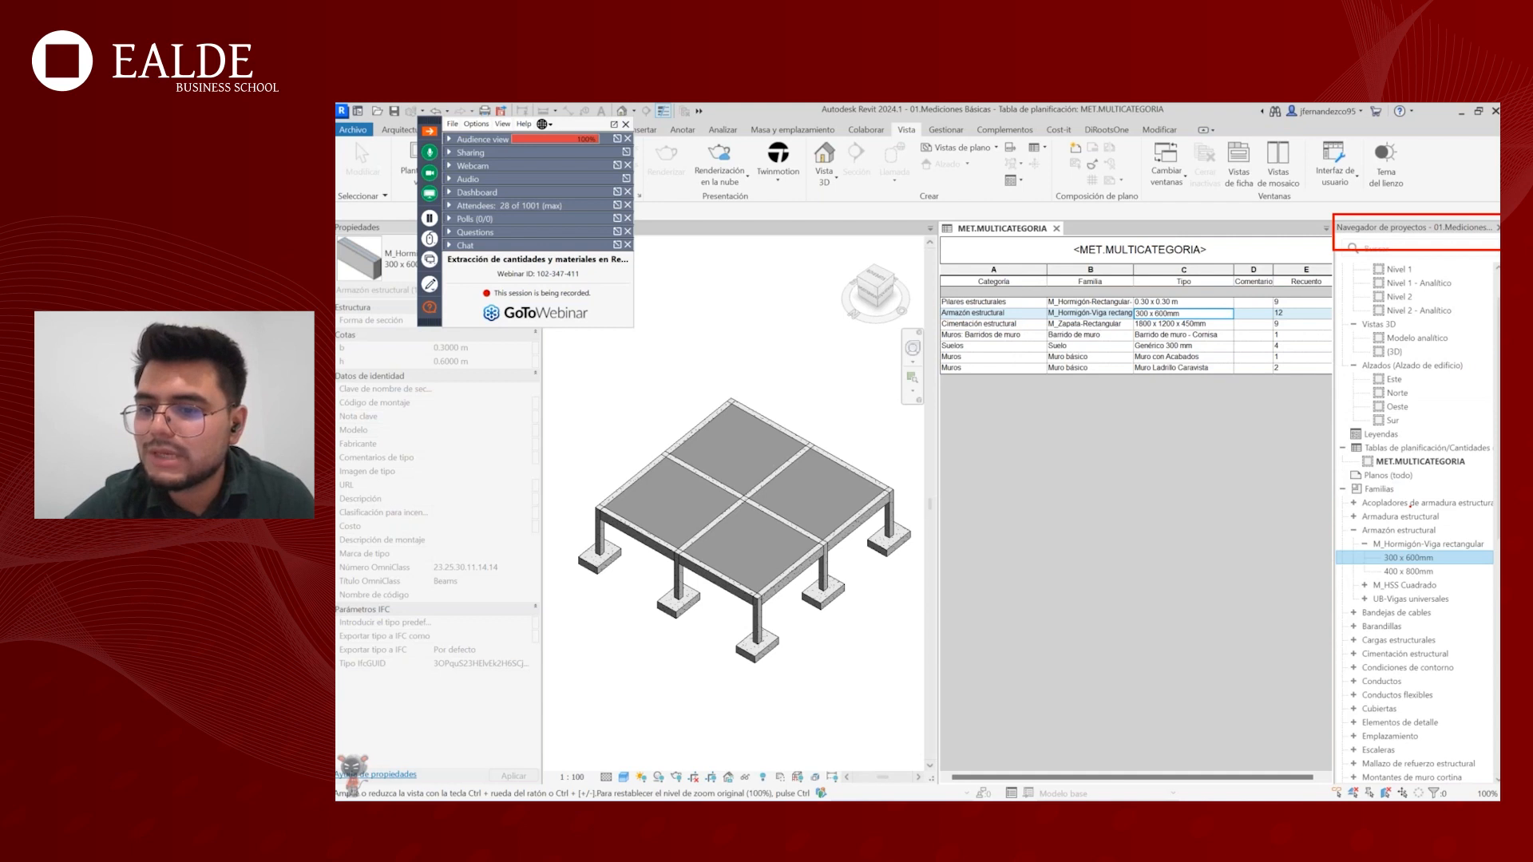
{"action": "right_click", "coordinate": [1405, 557]}
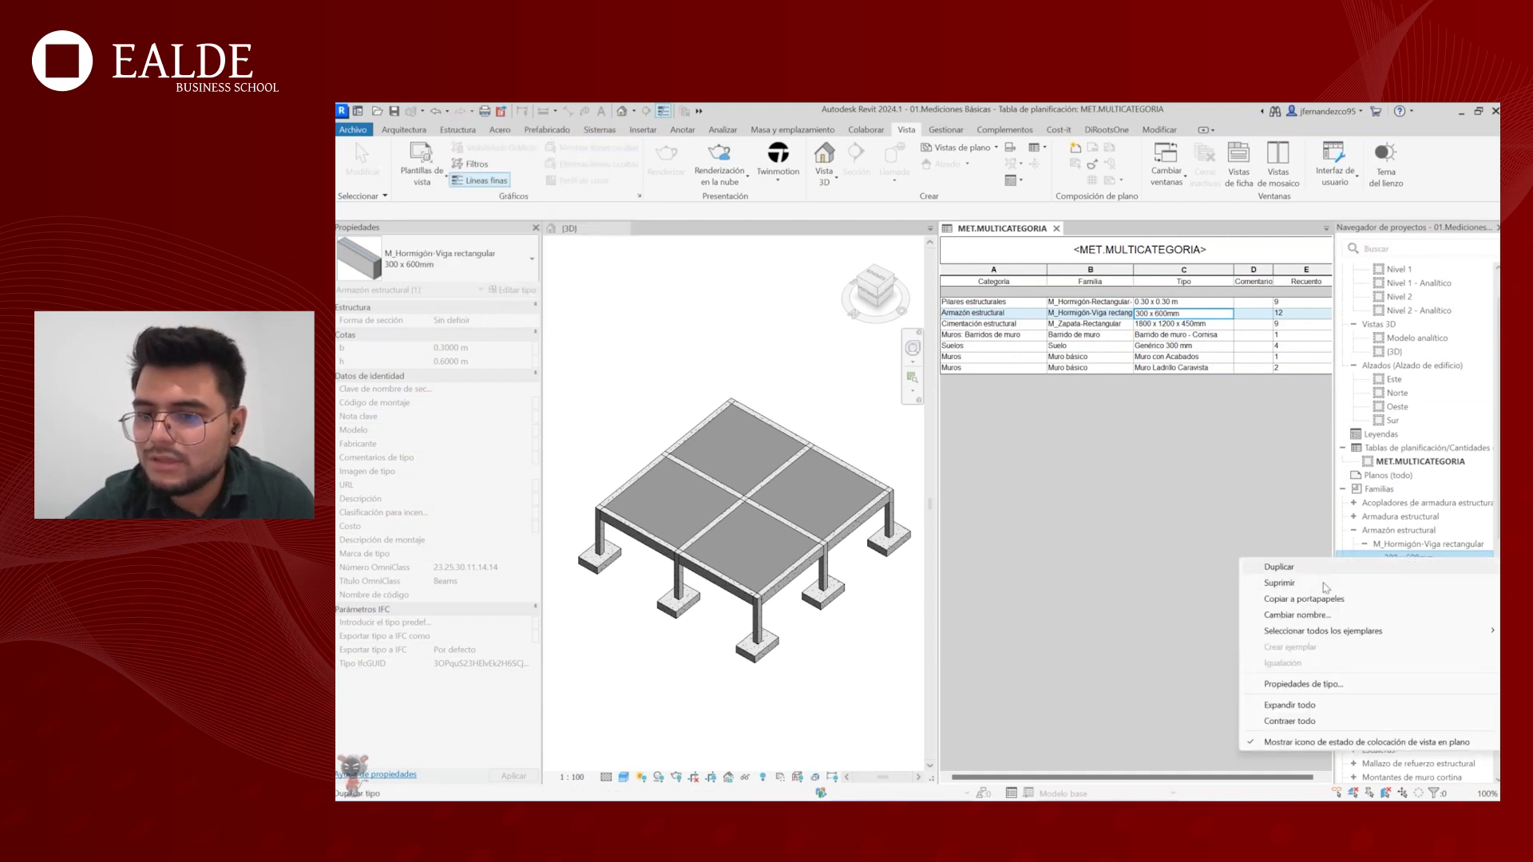
{"action": "left_click", "coordinate": [1309, 615]}
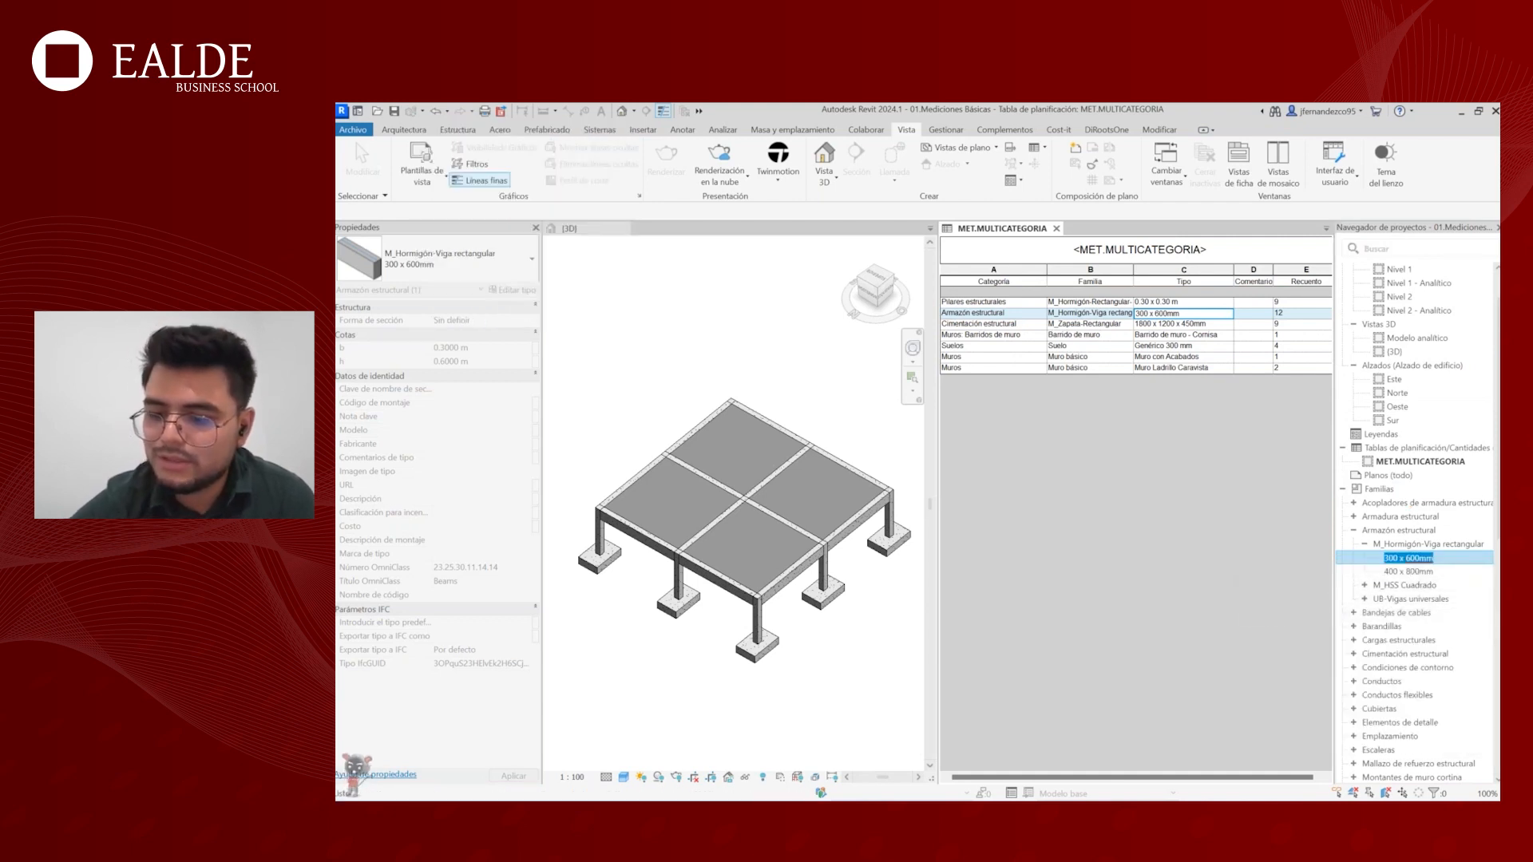
{"action": "type", "text": "0.30 x"}
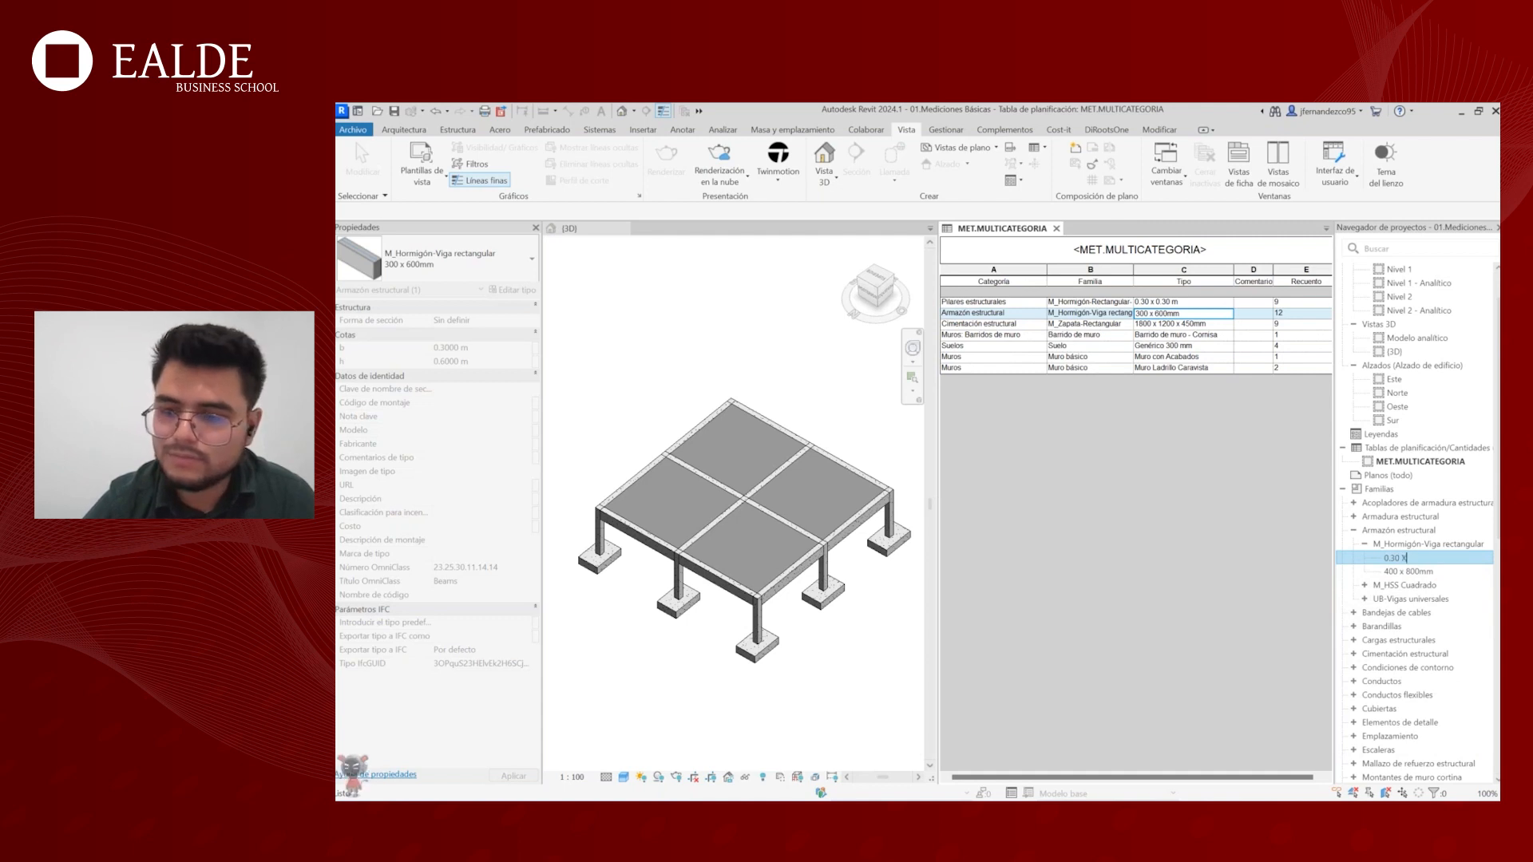
{"action": "type", "text": " 0.60 m"}
{"action": "key", "text": "Return"}
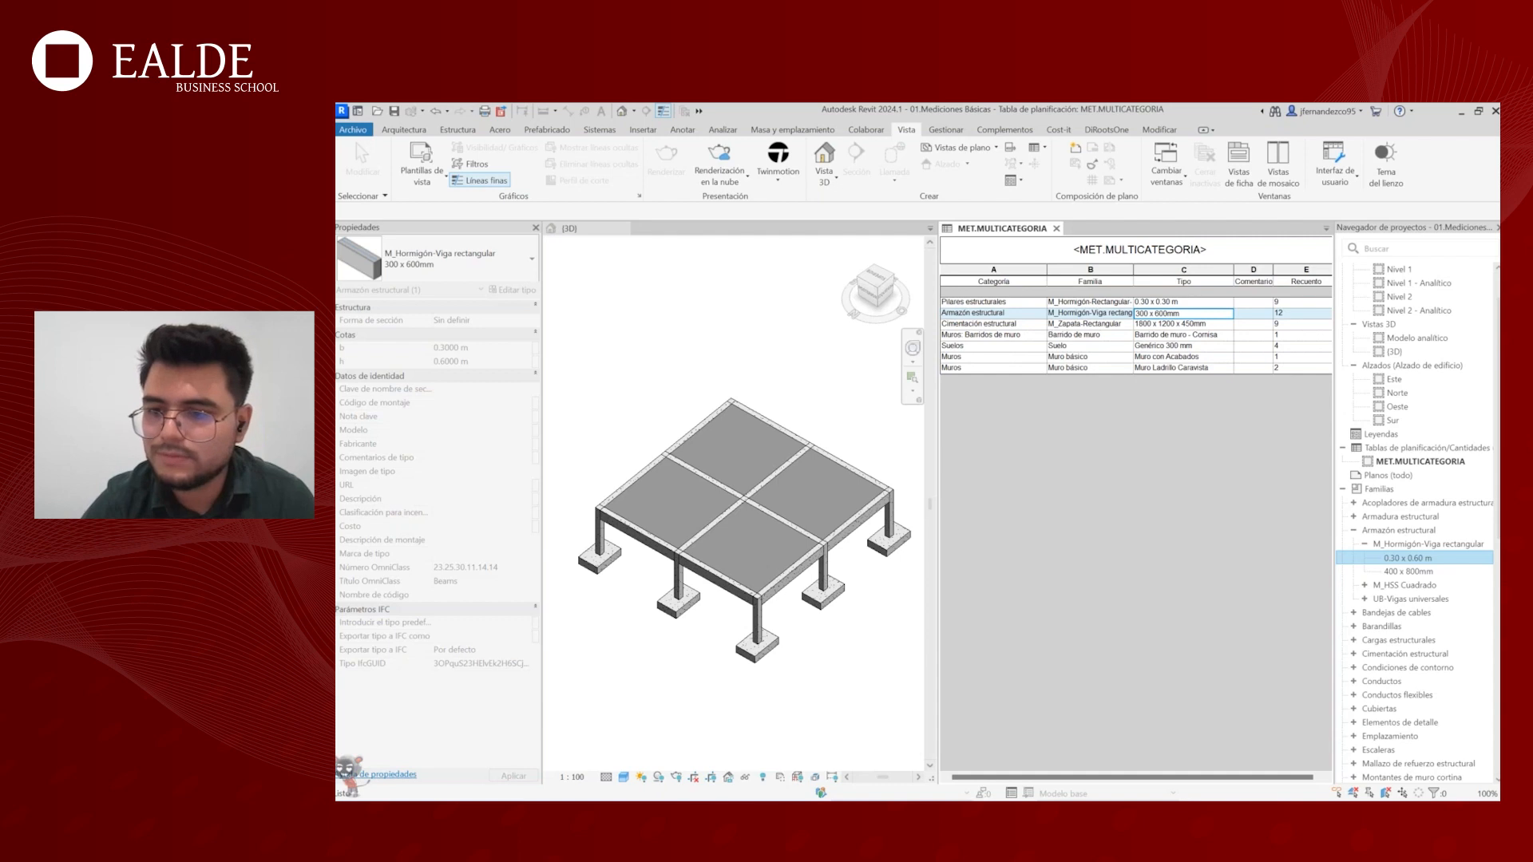
- Select the footing, wall sweep, floor and column types in the schedule to highlight their elements in 3D
{"action": "left_click", "coordinate": [1207, 325]}
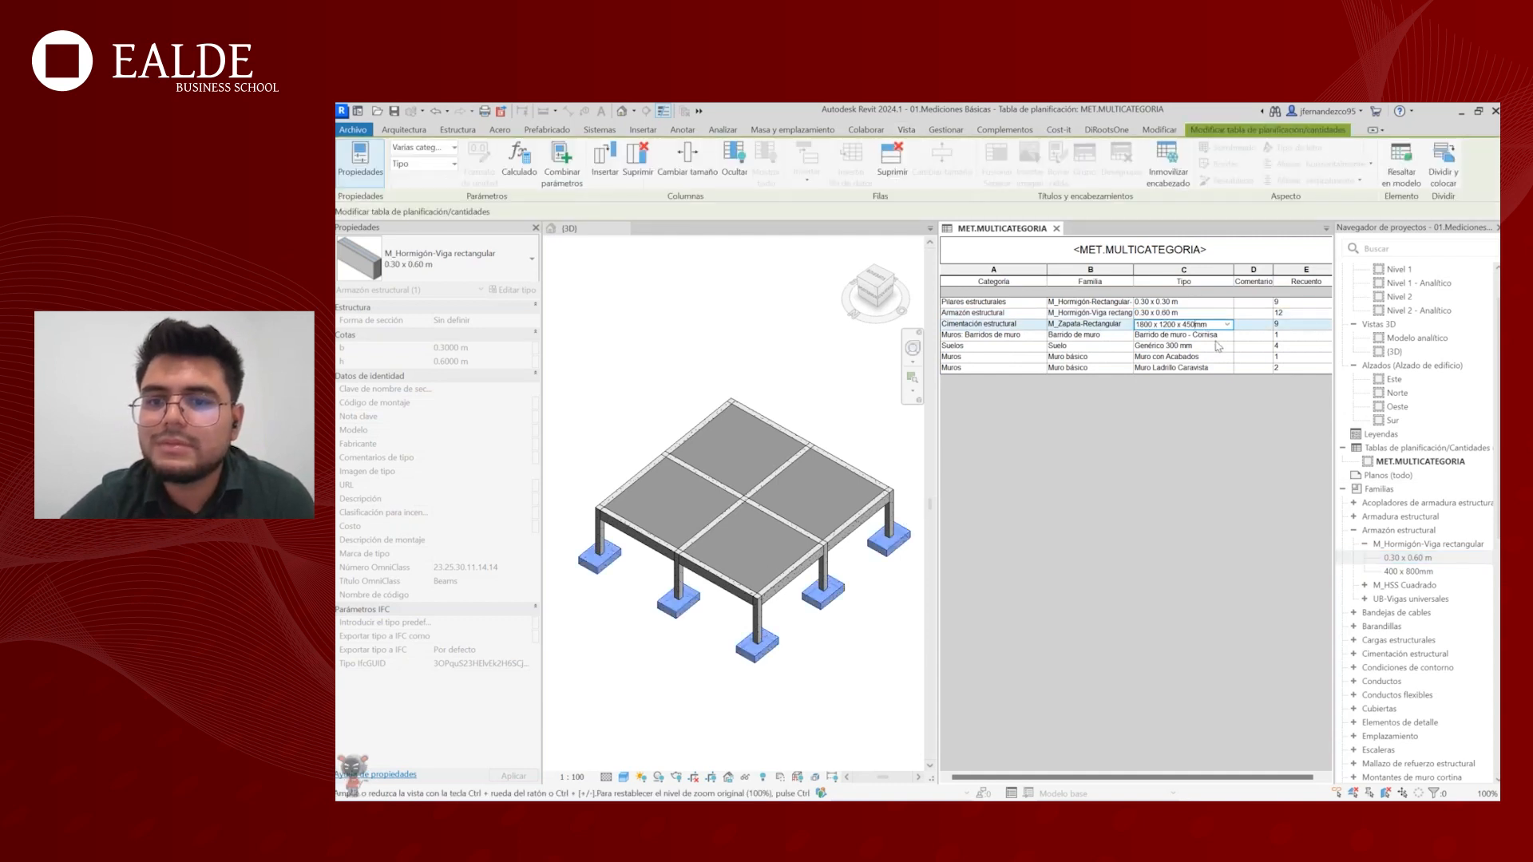
{"action": "left_click", "coordinate": [1212, 335]}
{"action": "left_click", "coordinate": [1205, 324]}
{"action": "left_click", "coordinate": [1200, 346]}
{"action": "left_click", "coordinate": [1191, 302]}
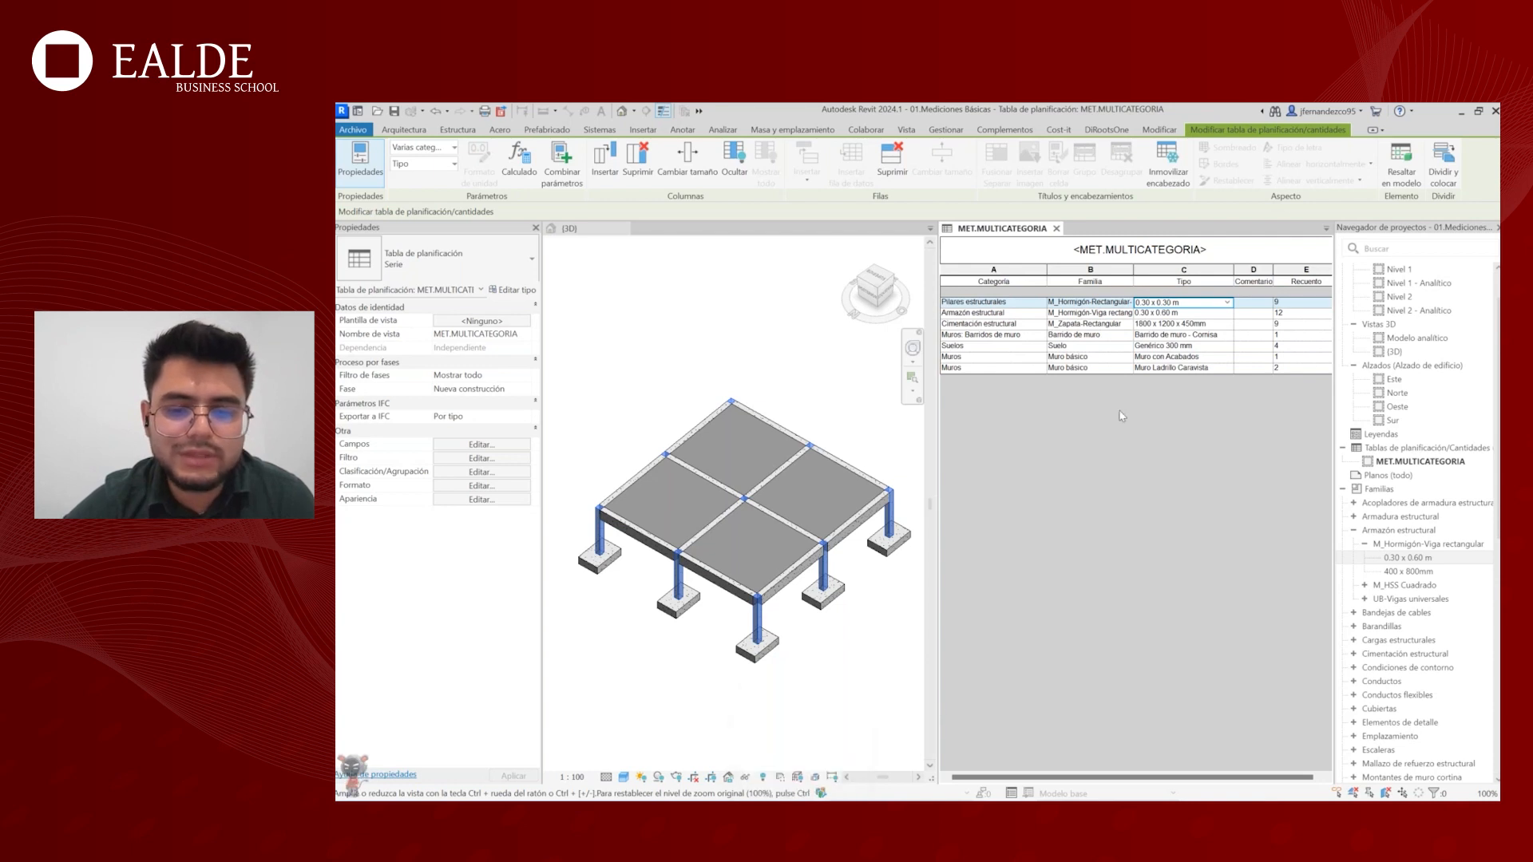
- Examine the structure in the 3D view, select one of its isolated footings to inspect it and clear the selection
{"action": "left_click", "coordinate": [831, 368]}
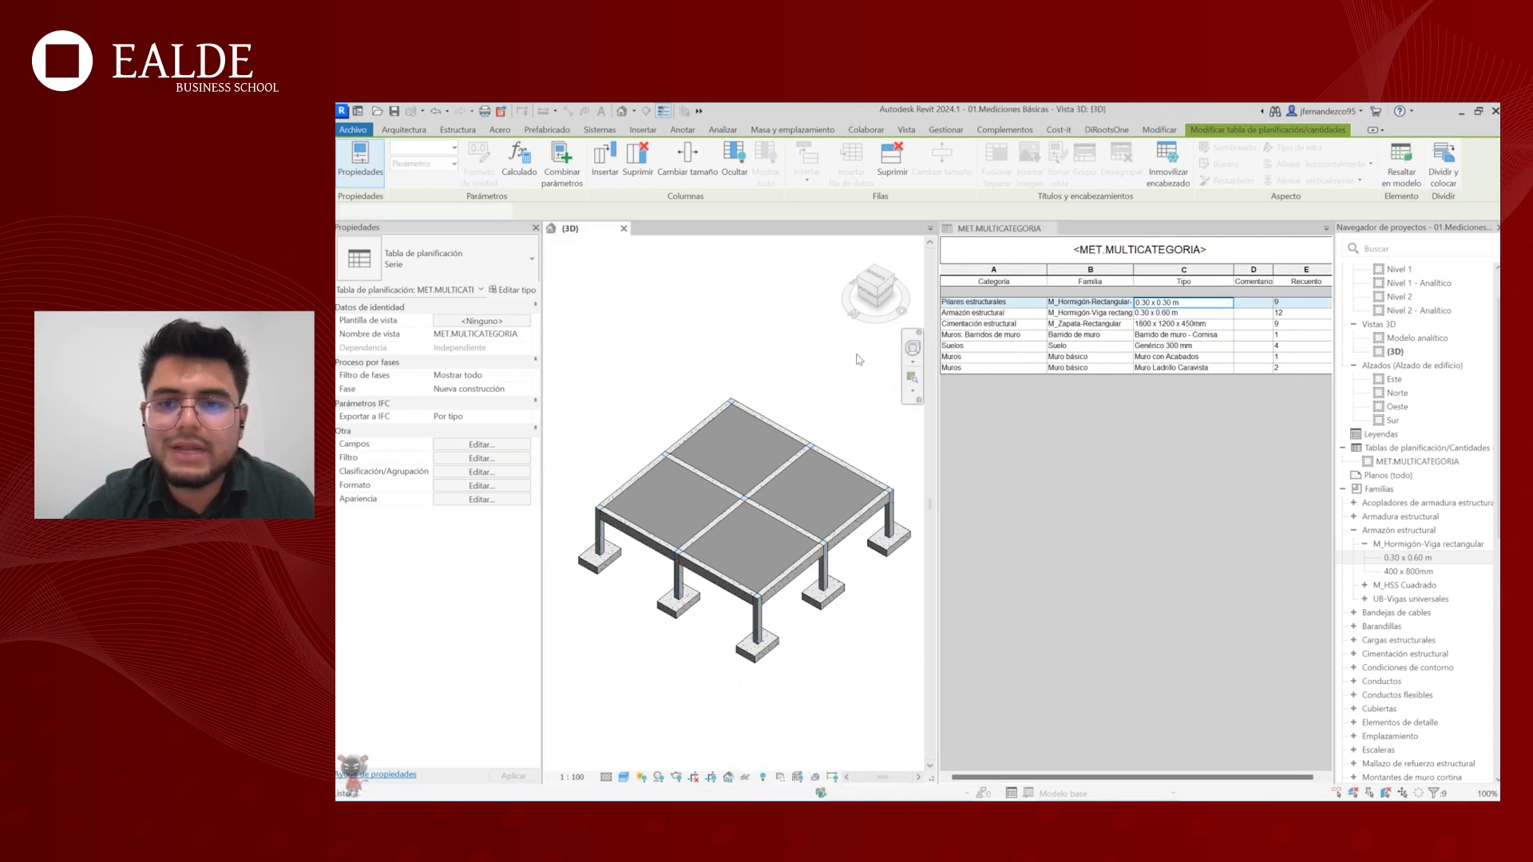
{"action": "left_click", "coordinate": [1122, 247]}
{"action": "scroll", "coordinate": [739, 375], "scroll_direction": "down", "scroll_amount": 2}
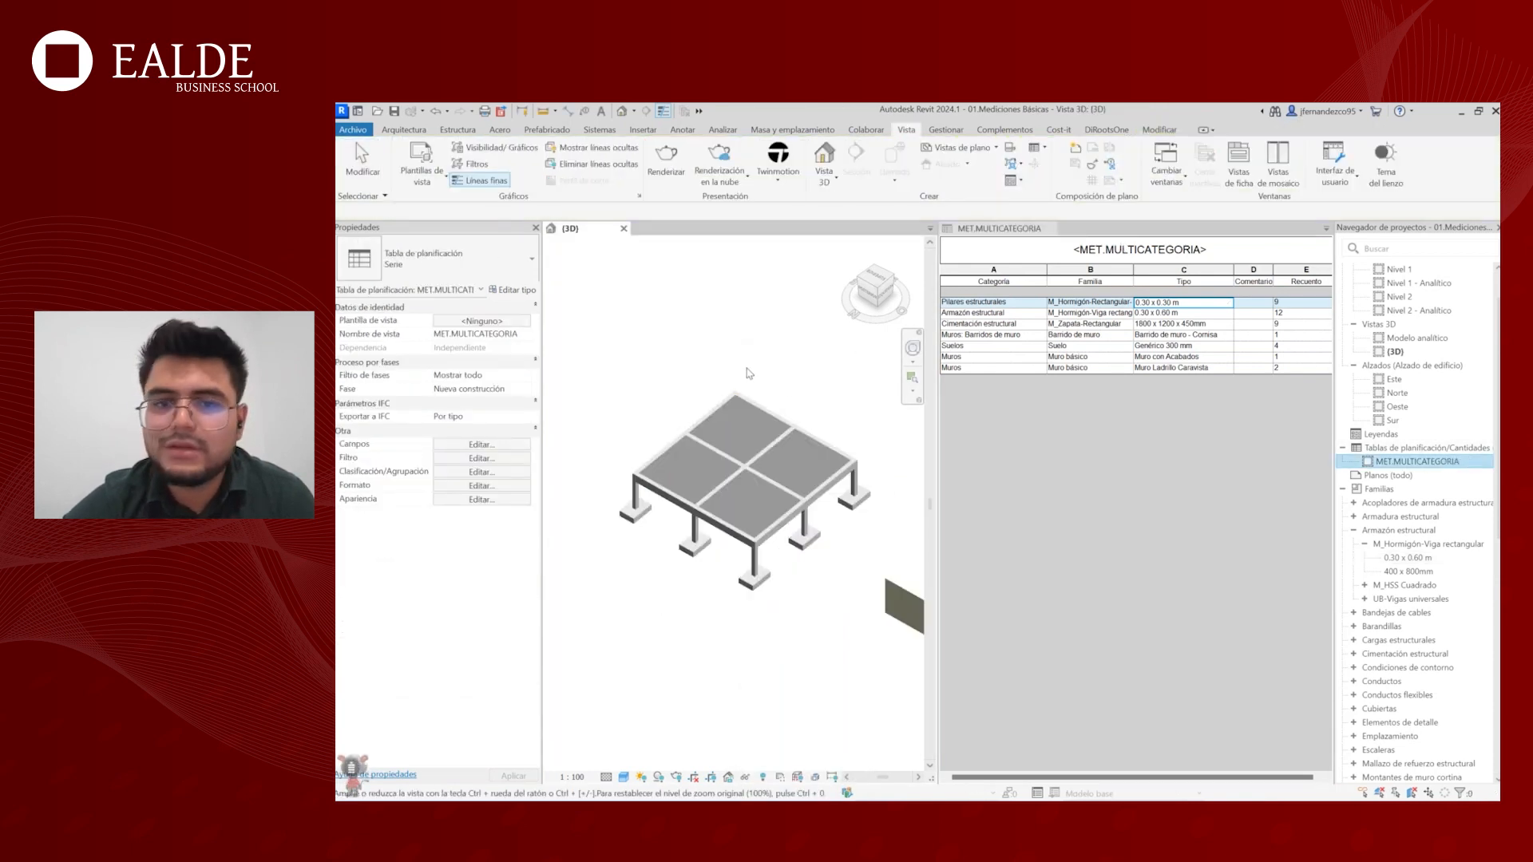
{"action": "left_click_drag", "start_coordinate": [611, 357], "coordinate": [879, 576]}
{"action": "left_click", "coordinate": [856, 548]}
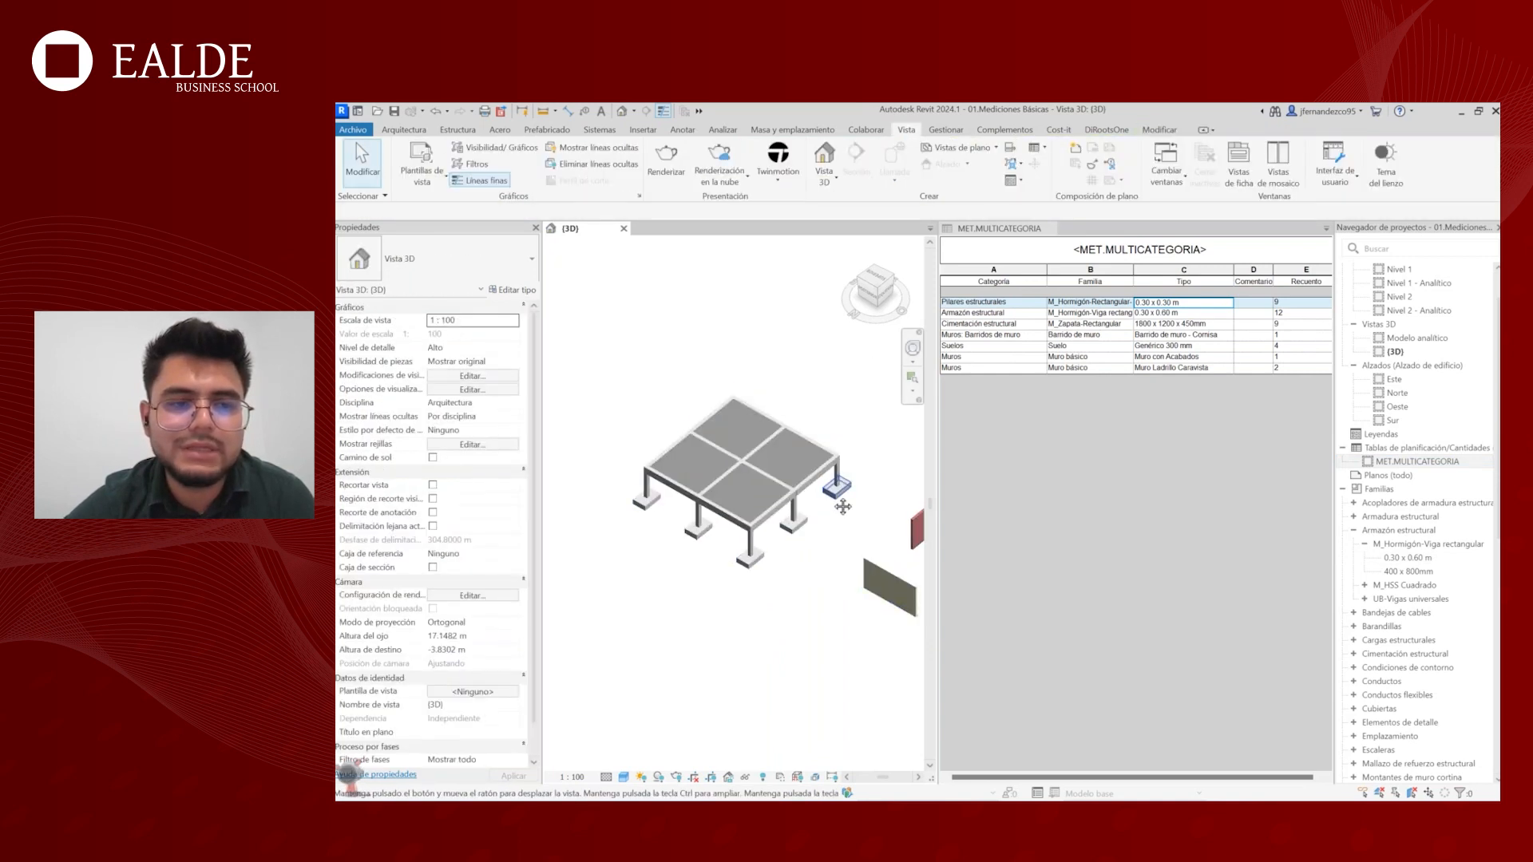
{"action": "left_click", "coordinate": [830, 486]}
{"action": "scroll", "coordinate": [830, 486], "scroll_direction": "up", "scroll_amount": 2}
{"action": "middle_click_drag", "start_coordinate": [830, 486], "coordinate": [814, 511]}
{"action": "left_click", "coordinate": [870, 549]}
{"action": "scroll", "coordinate": [873, 551], "scroll_direction": "down", "scroll_amount": 2}
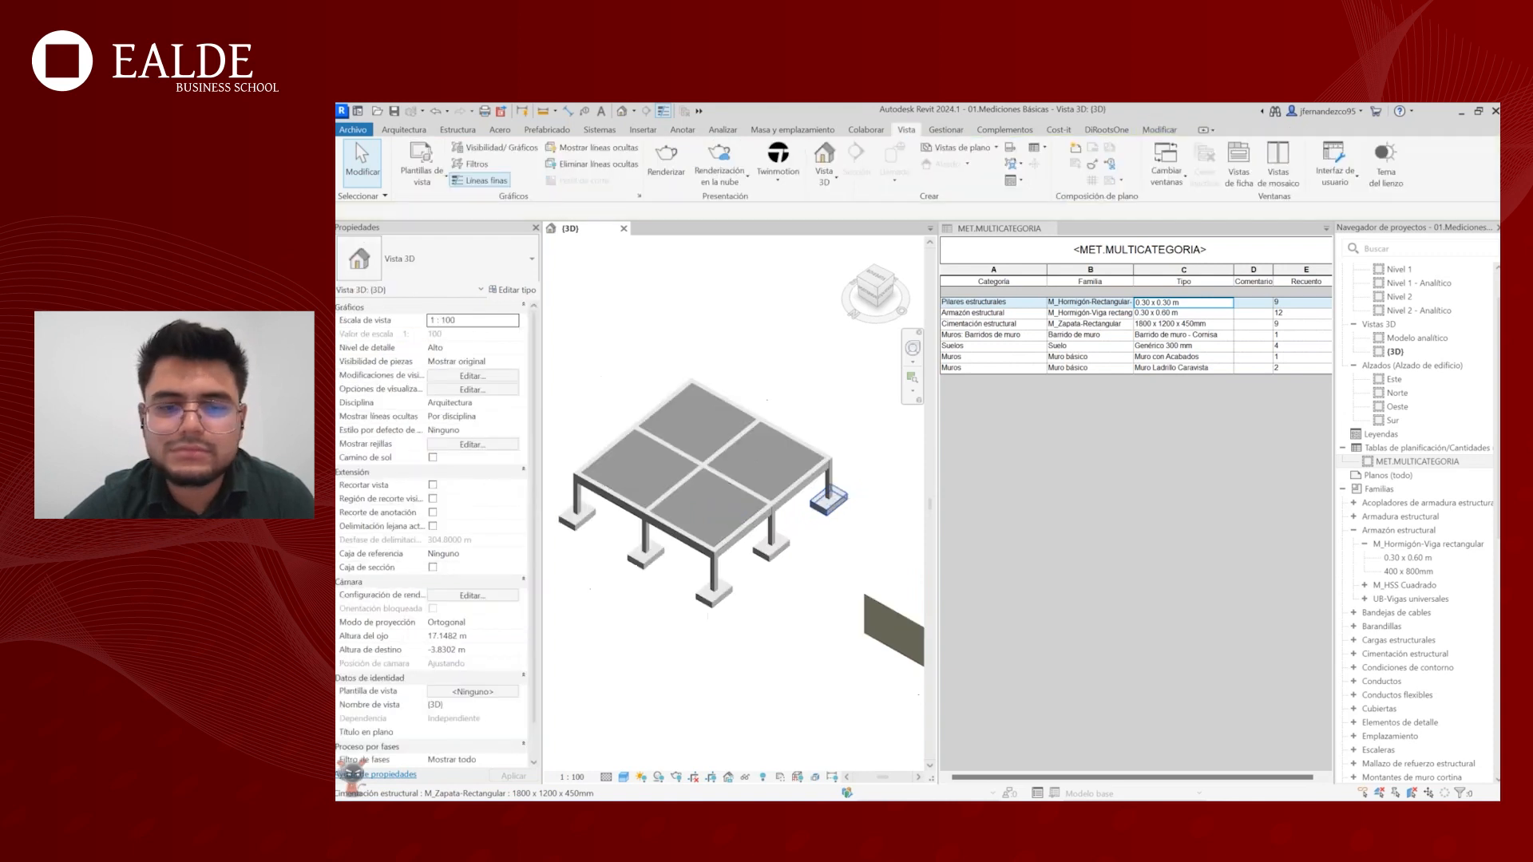
{"action": "left_click", "coordinate": [802, 558]}
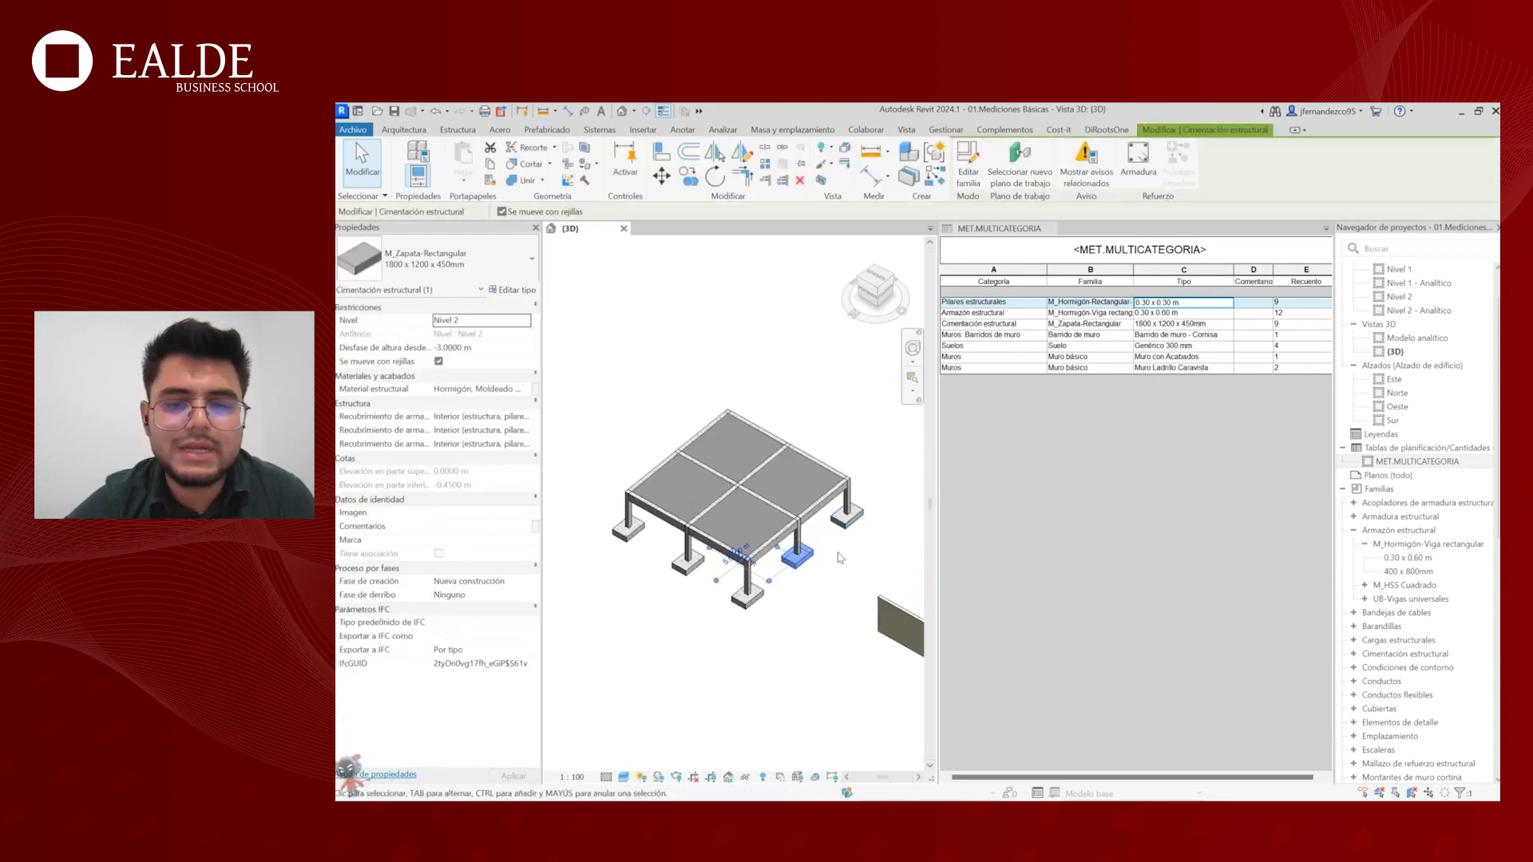
{"action": "left_click", "coordinate": [840, 557]}
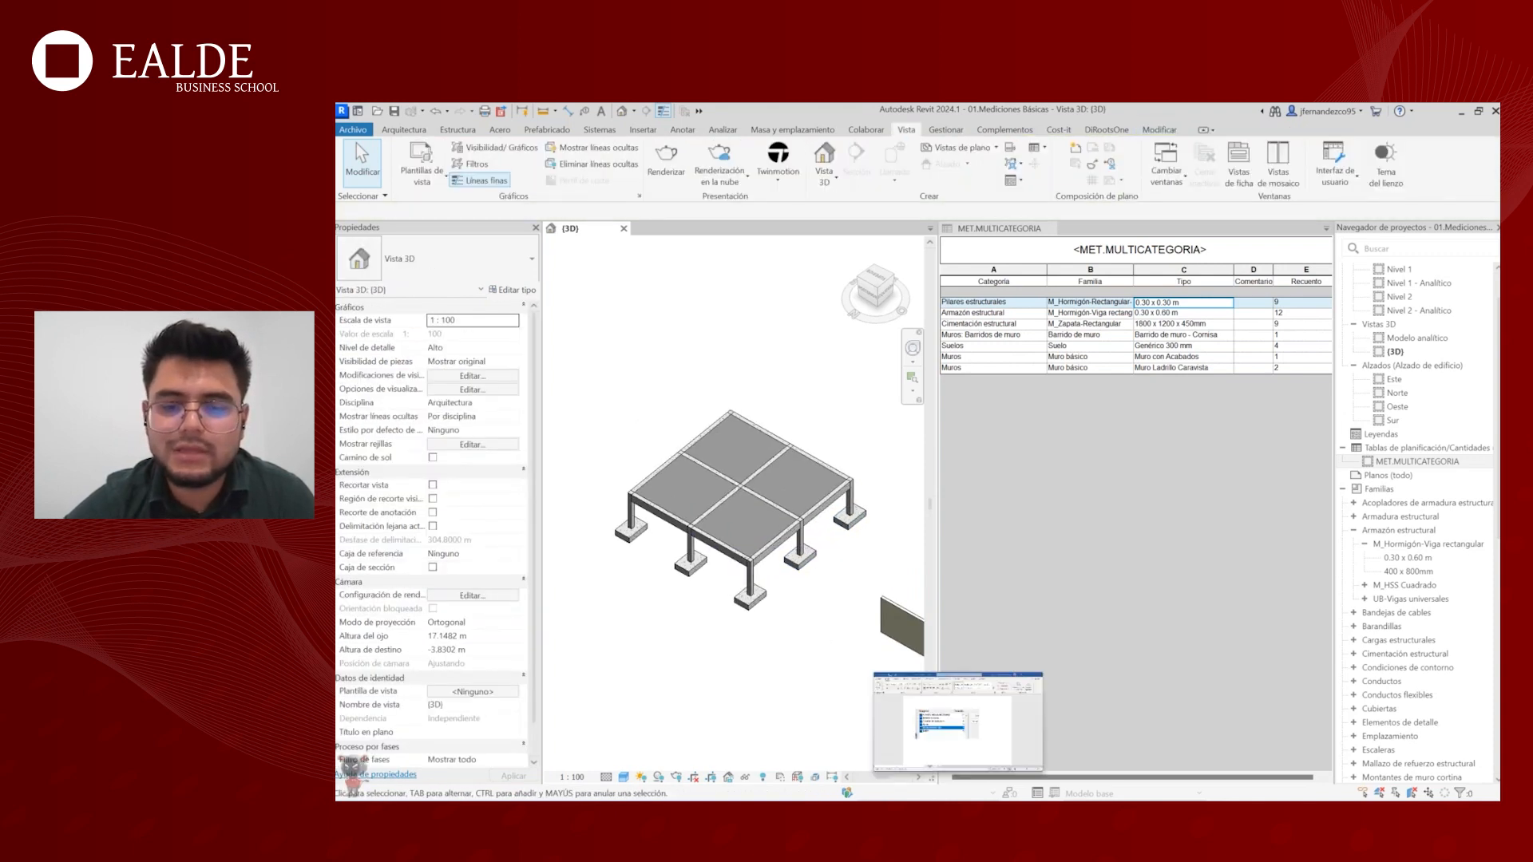
- Switch to Word to review the pasted list of element categories and counts, and return to Revit
{"action": "left_click", "coordinate": [958, 723]}
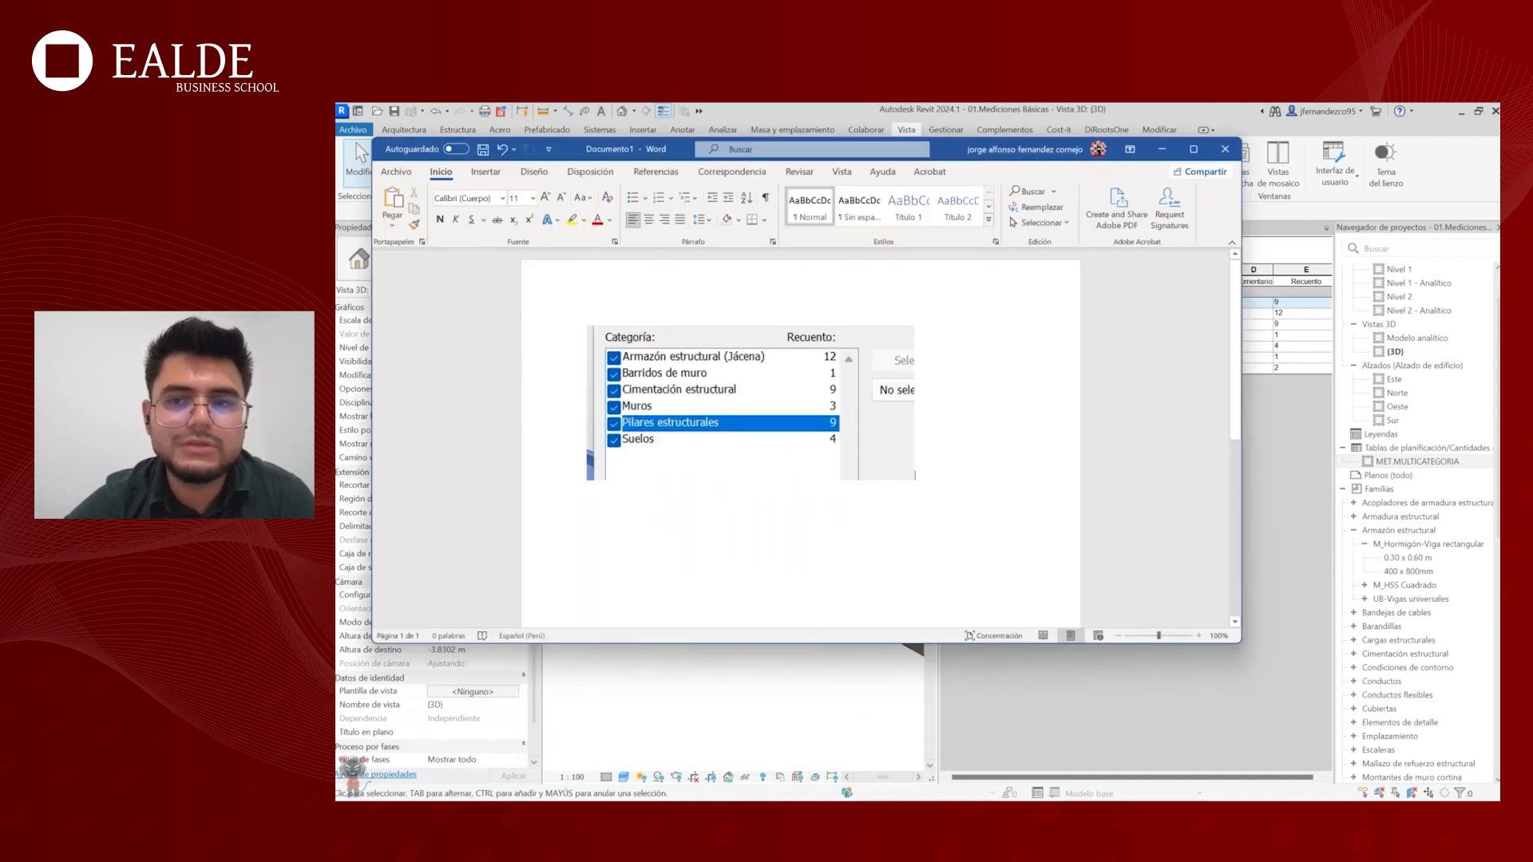
{"action": "left_click", "coordinate": [1162, 149]}
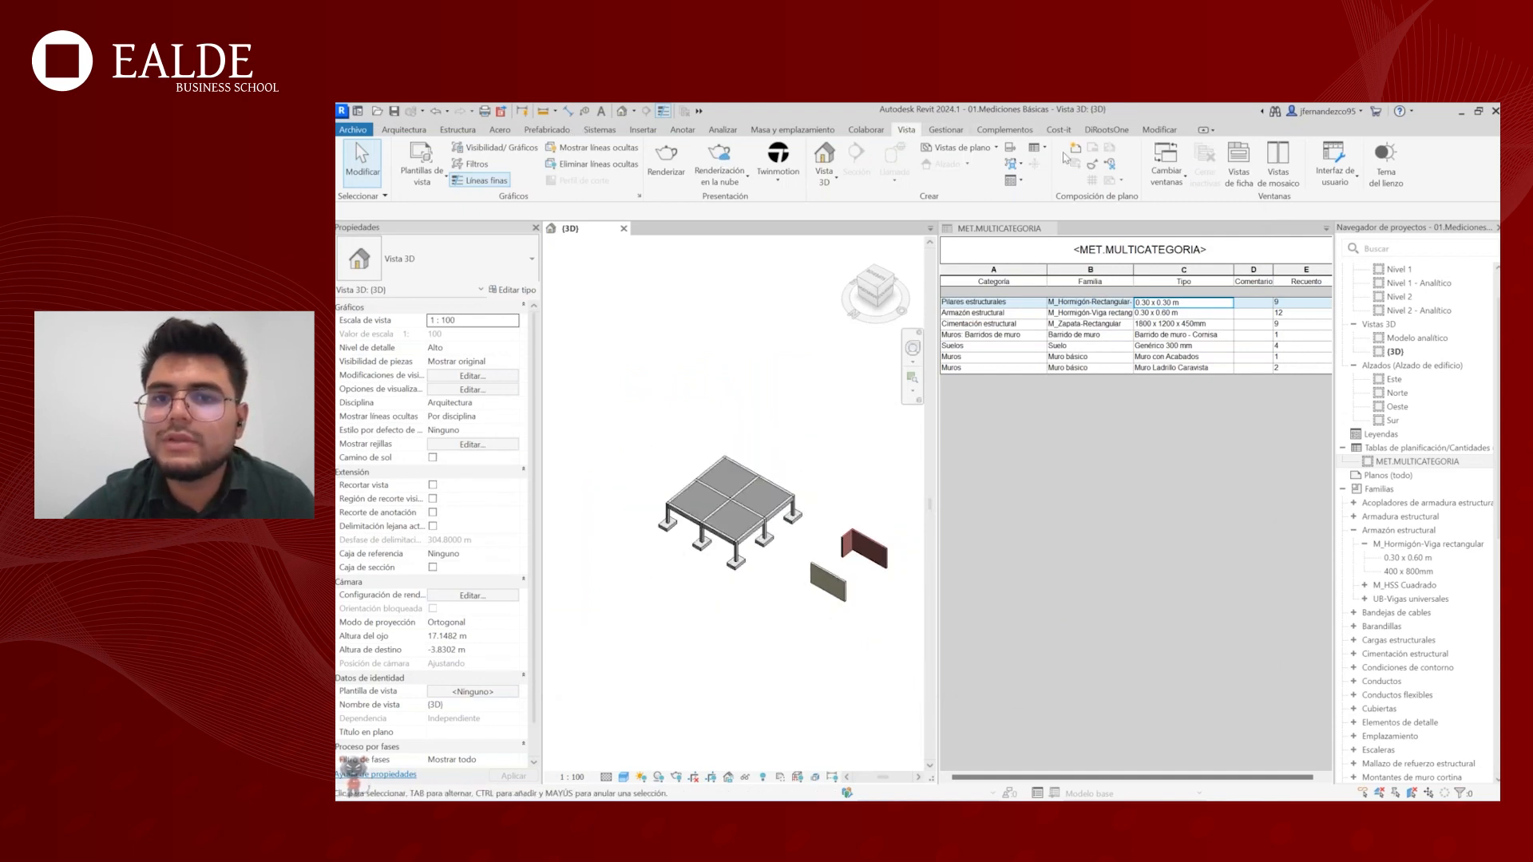
- Start a new quantity schedule and choose Cimentación estructural as its category
{"action": "left_click", "coordinate": [1037, 147]}
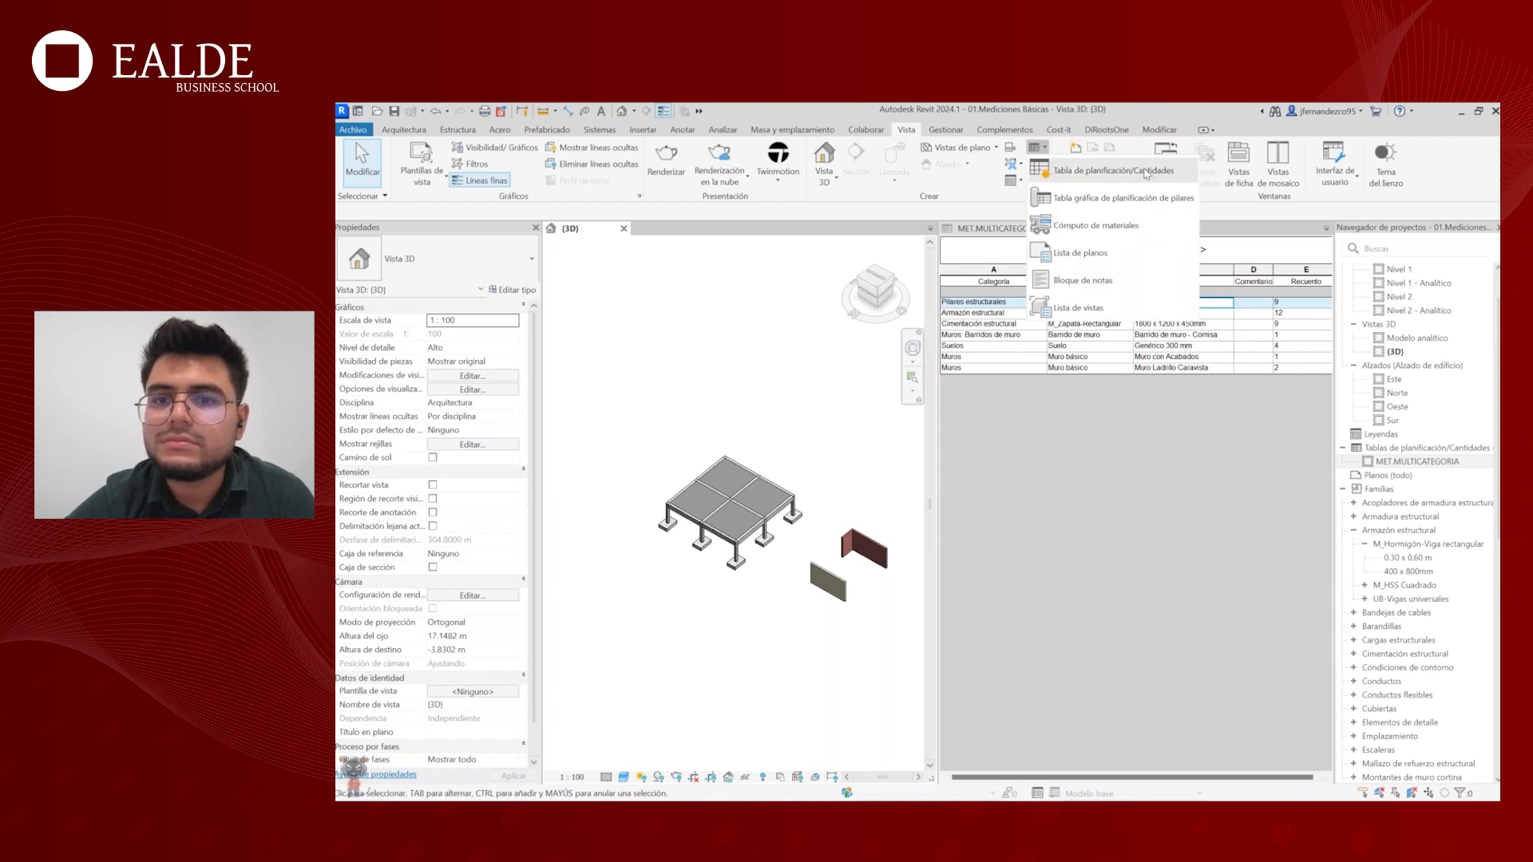
{"action": "left_click", "coordinate": [1146, 172]}
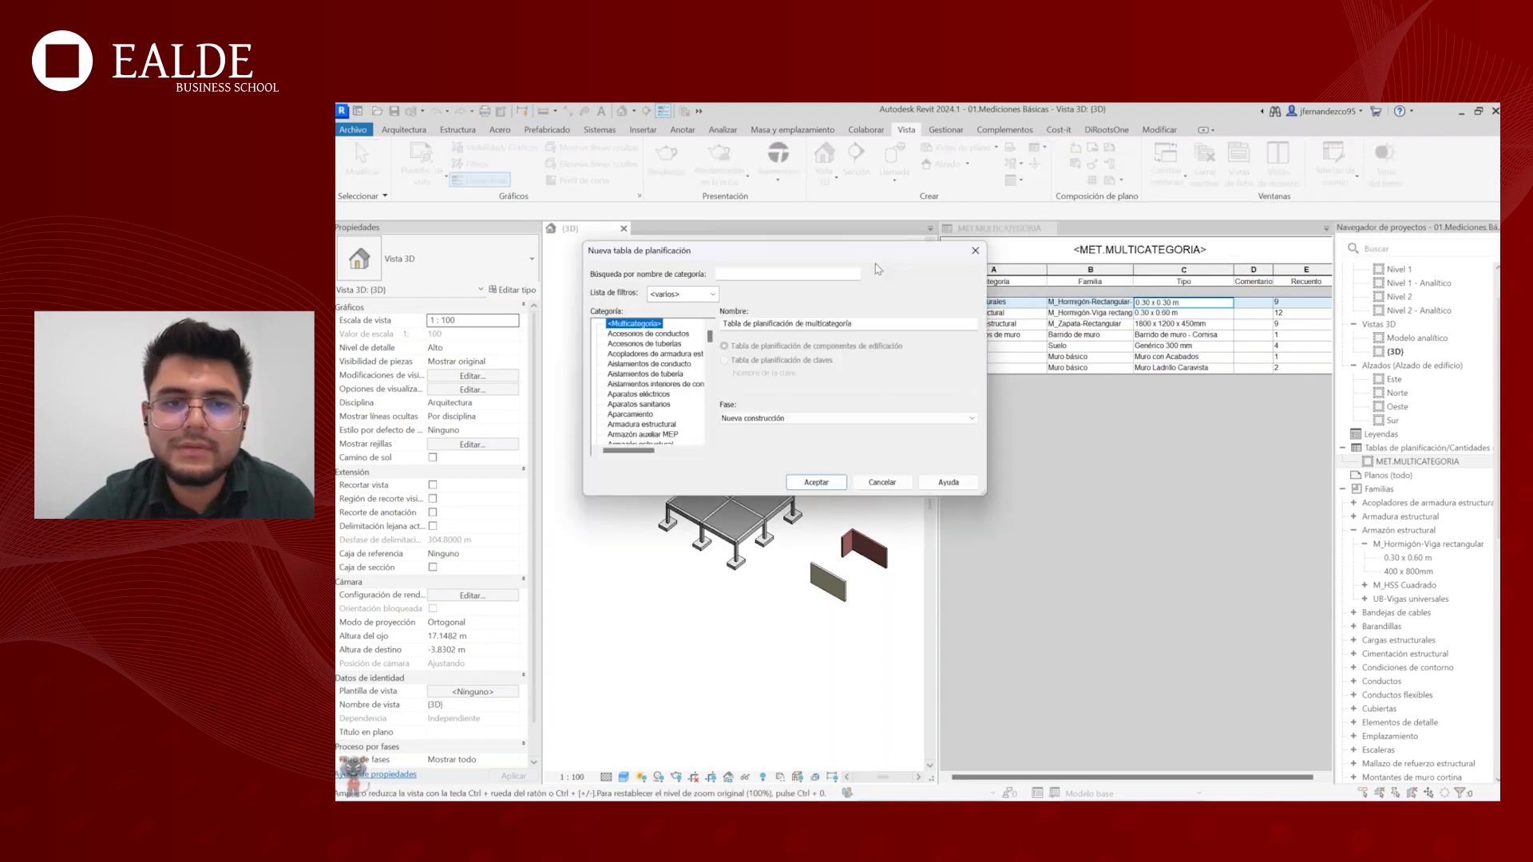
{"action": "left_click_drag", "start_coordinate": [838, 307], "coordinate": [835, 309]}
{"action": "left_click", "coordinate": [843, 183]}
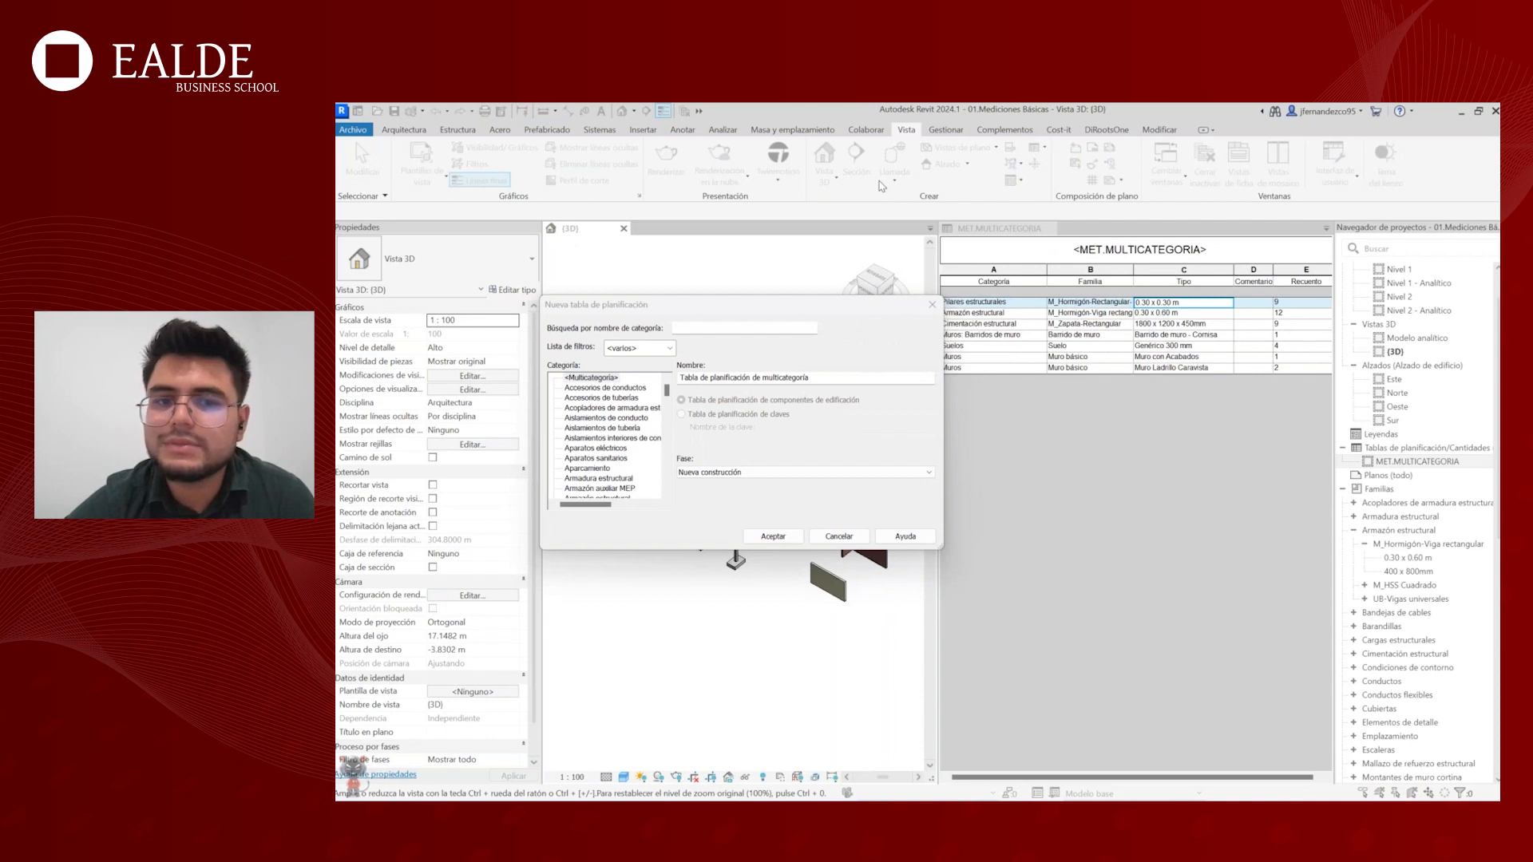
{"action": "scroll", "coordinate": [605, 438], "scroll_direction": "down", "scroll_amount": 5}
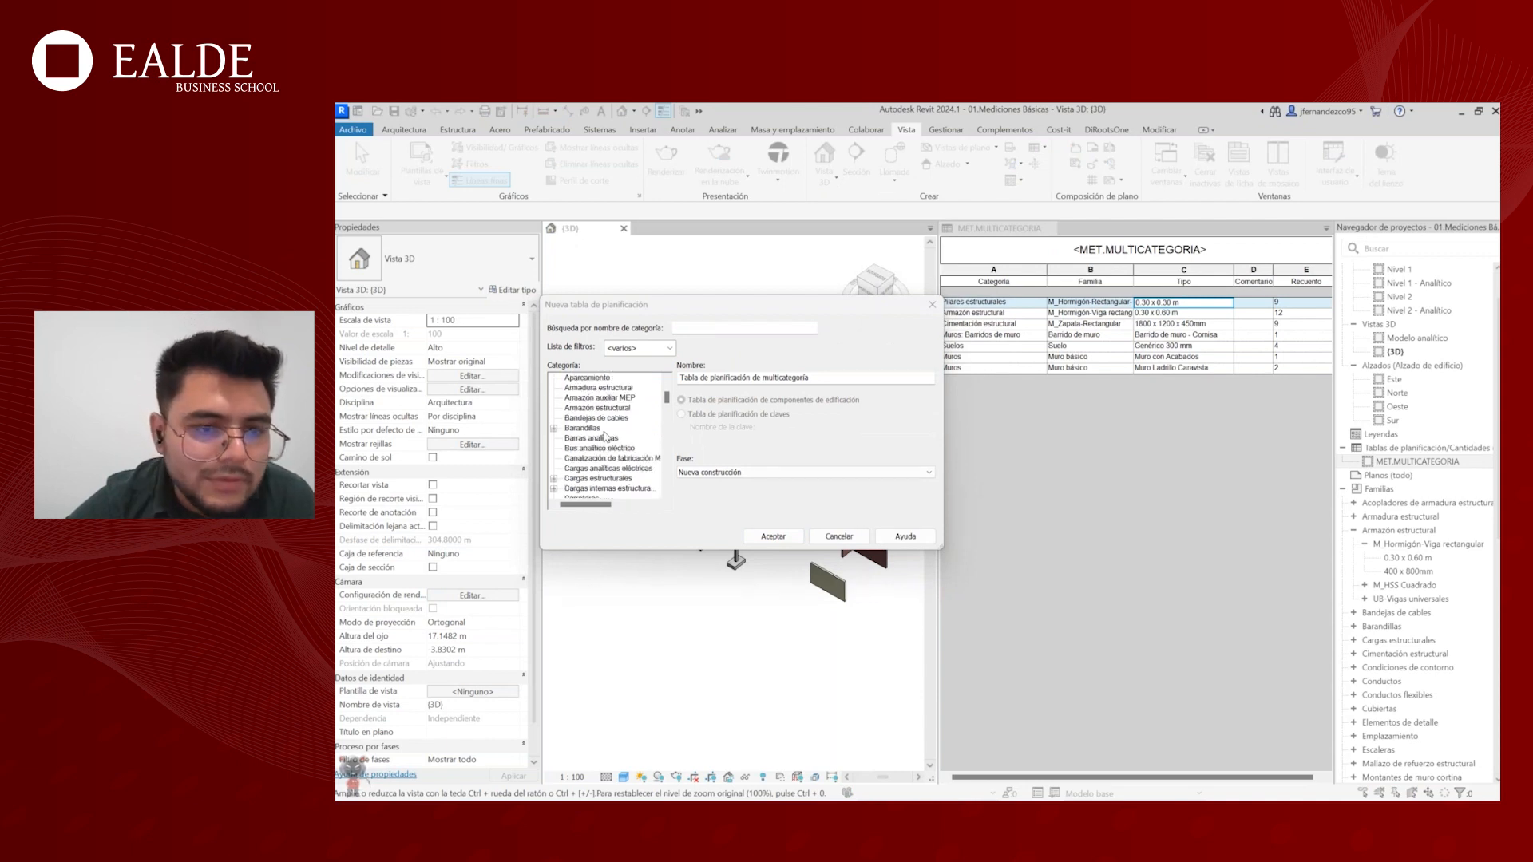
{"action": "scroll", "coordinate": [615, 437], "scroll_direction": "down", "scroll_amount": 1}
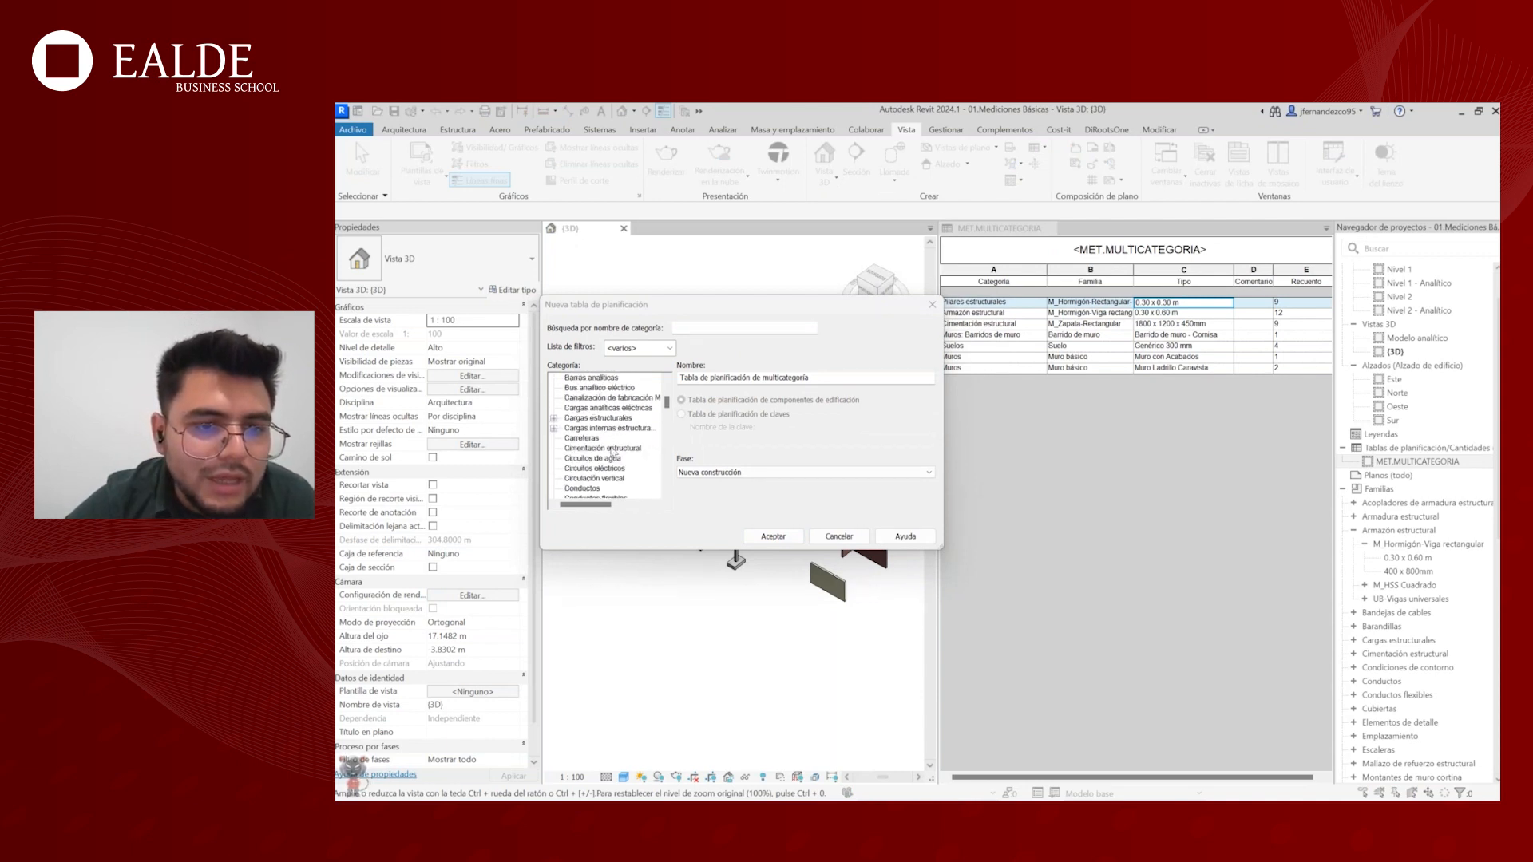
{"action": "left_click", "coordinate": [613, 450]}
- Name the foundation schedule MET.CIMENTACION ESTRUCTURAL and create it as a building component schedule
{"action": "left_click", "coordinate": [881, 378]}
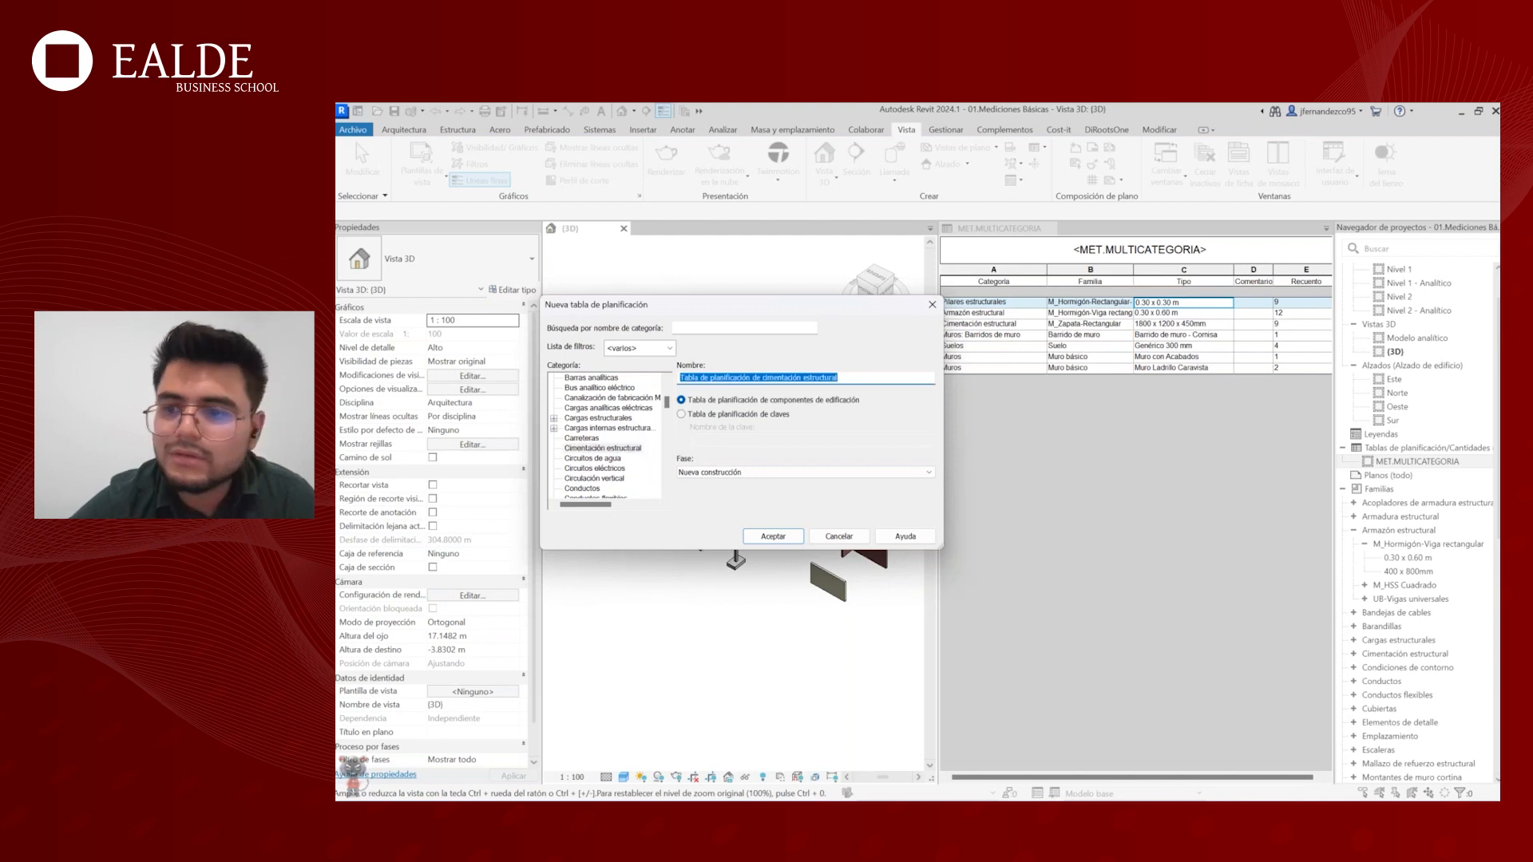
{"action": "type", "text": "MET."}
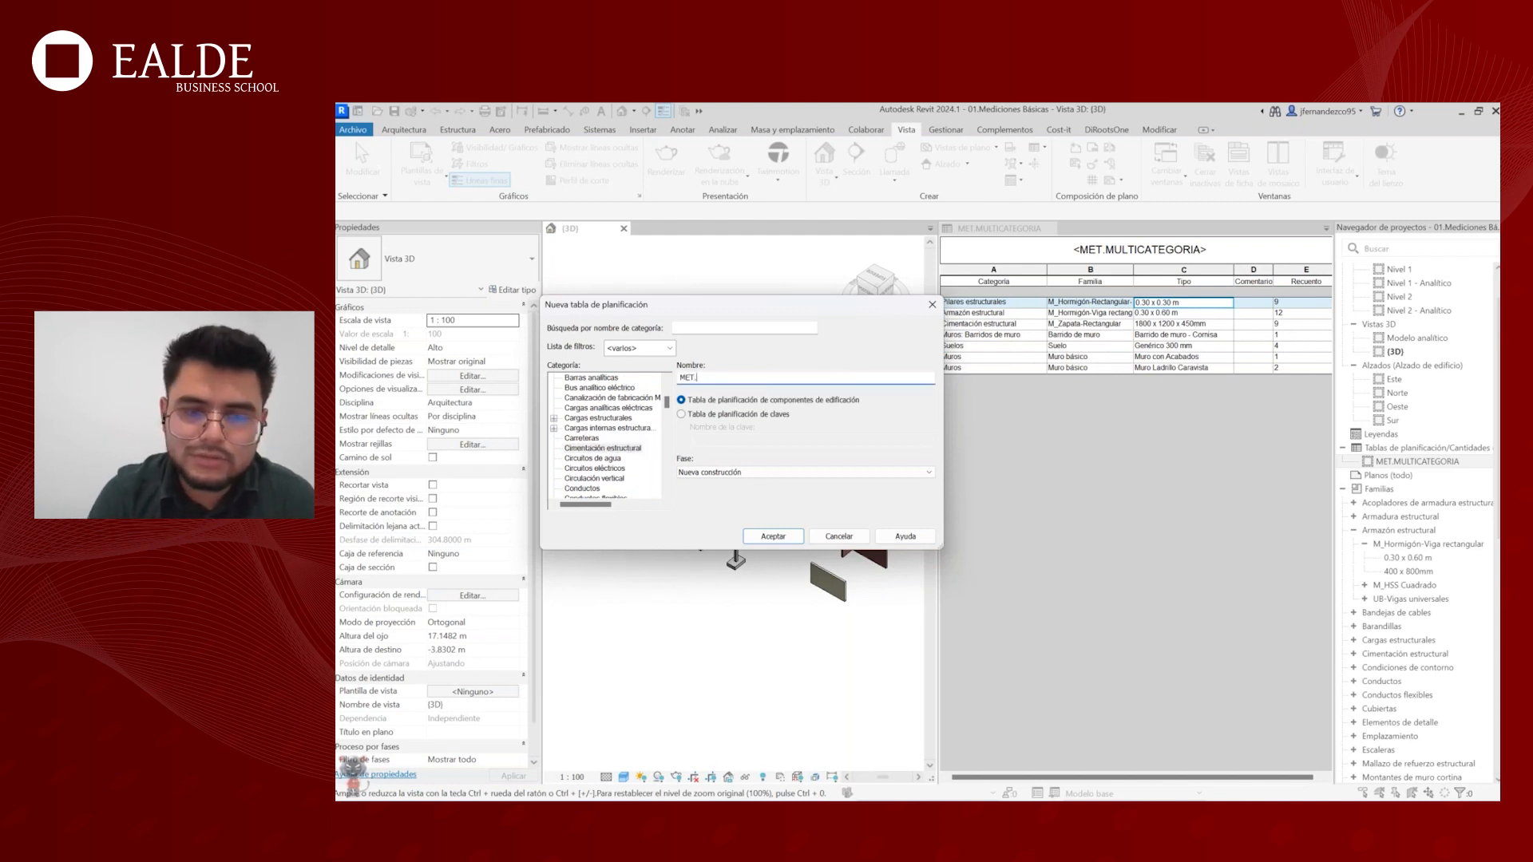
{"action": "type", "text": "CIMENTACI"}
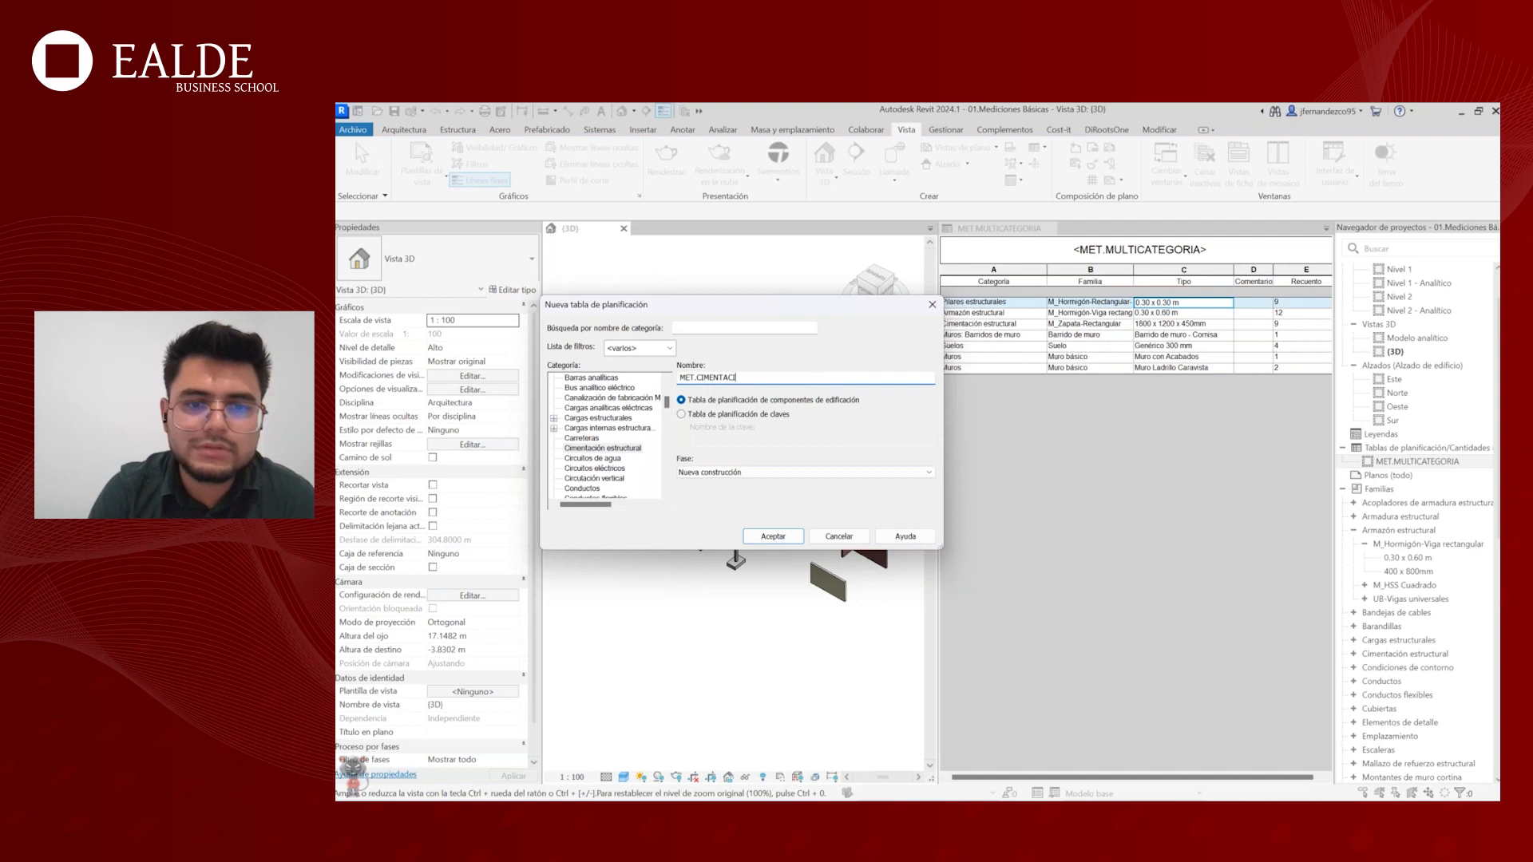
{"action": "type", "text": "ON ESTRUCTURAL"}
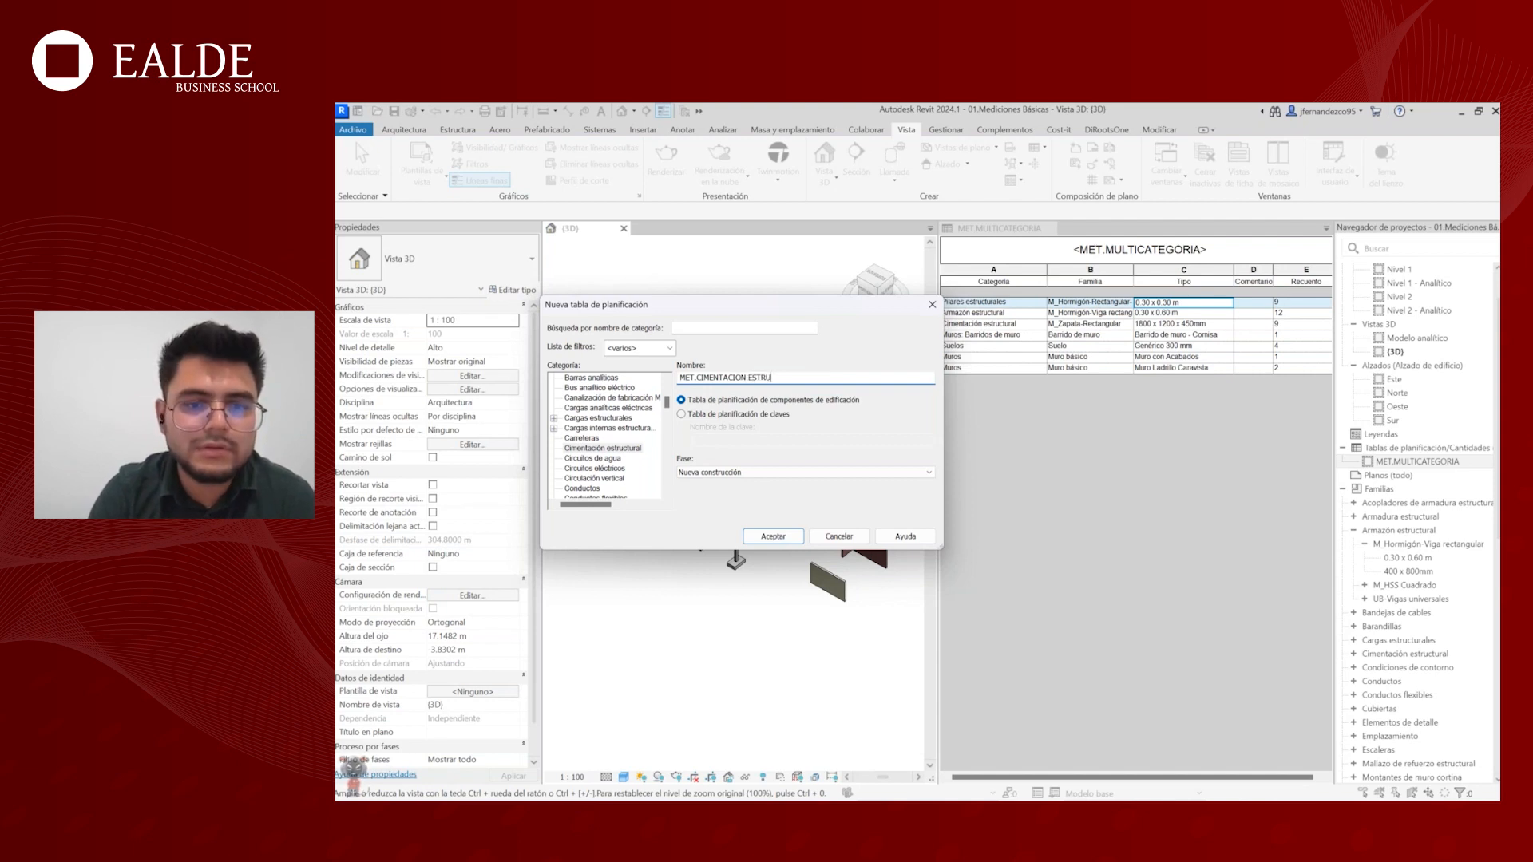
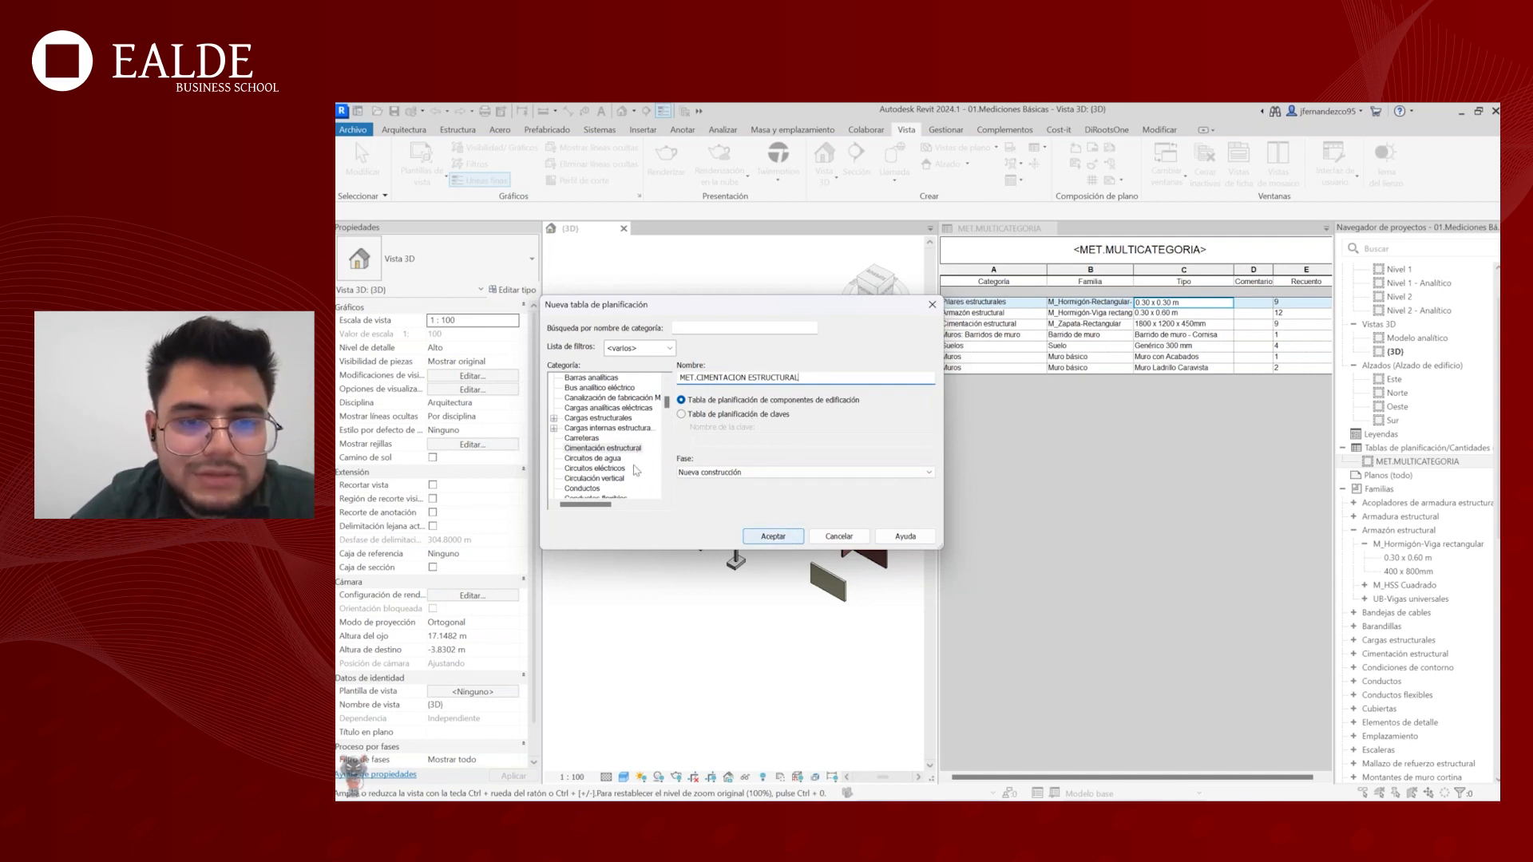
{"action": "left_click", "coordinate": [612, 450]}
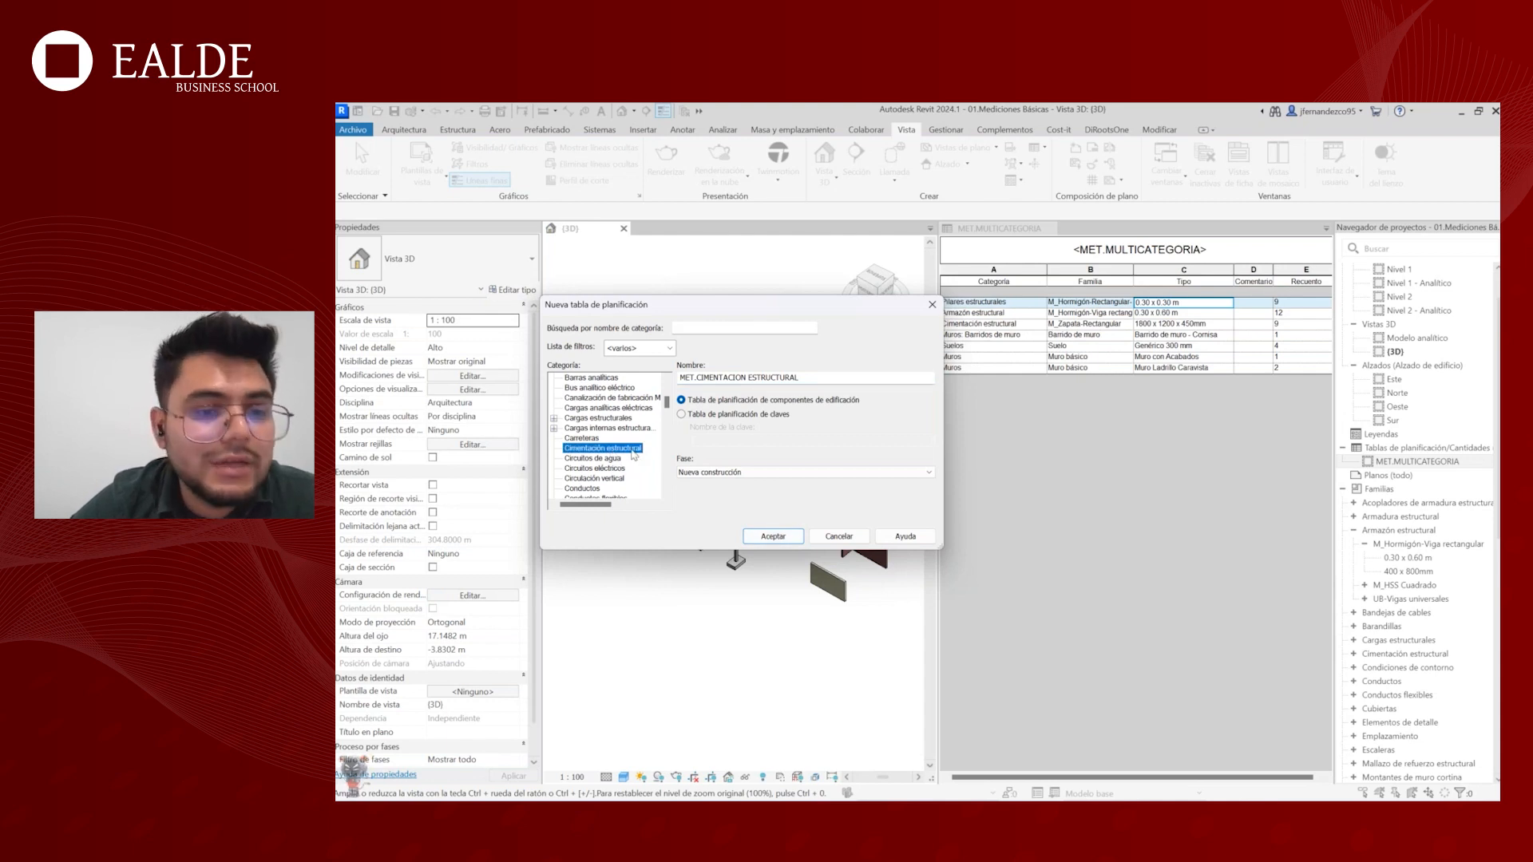
{"action": "scroll", "coordinate": [633, 454], "scroll_direction": "up", "scroll_amount": 4}
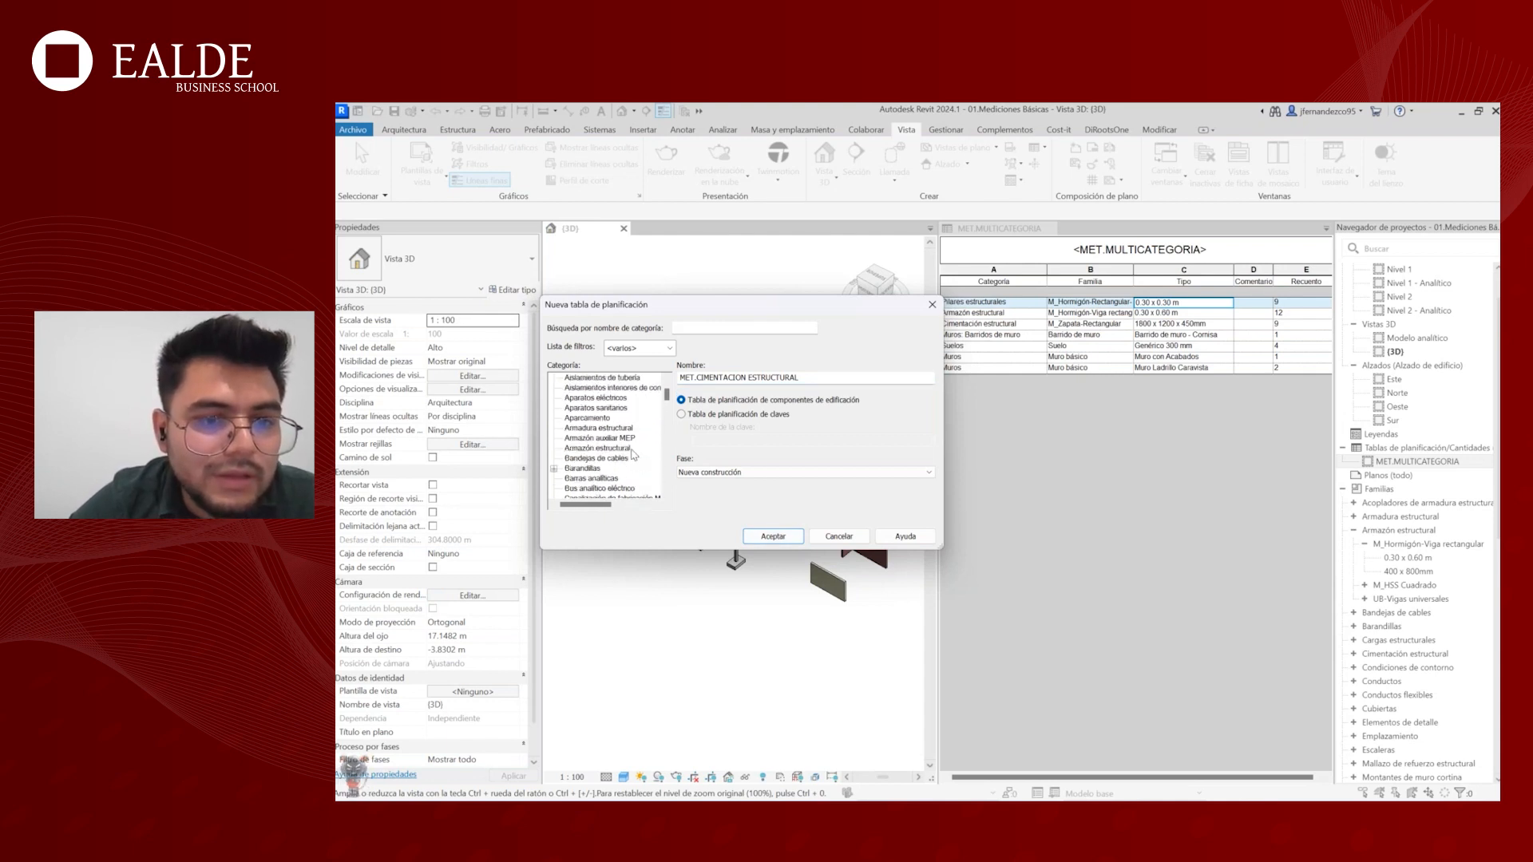
{"action": "scroll", "coordinate": [633, 454], "scroll_direction": "down", "scroll_amount": 3}
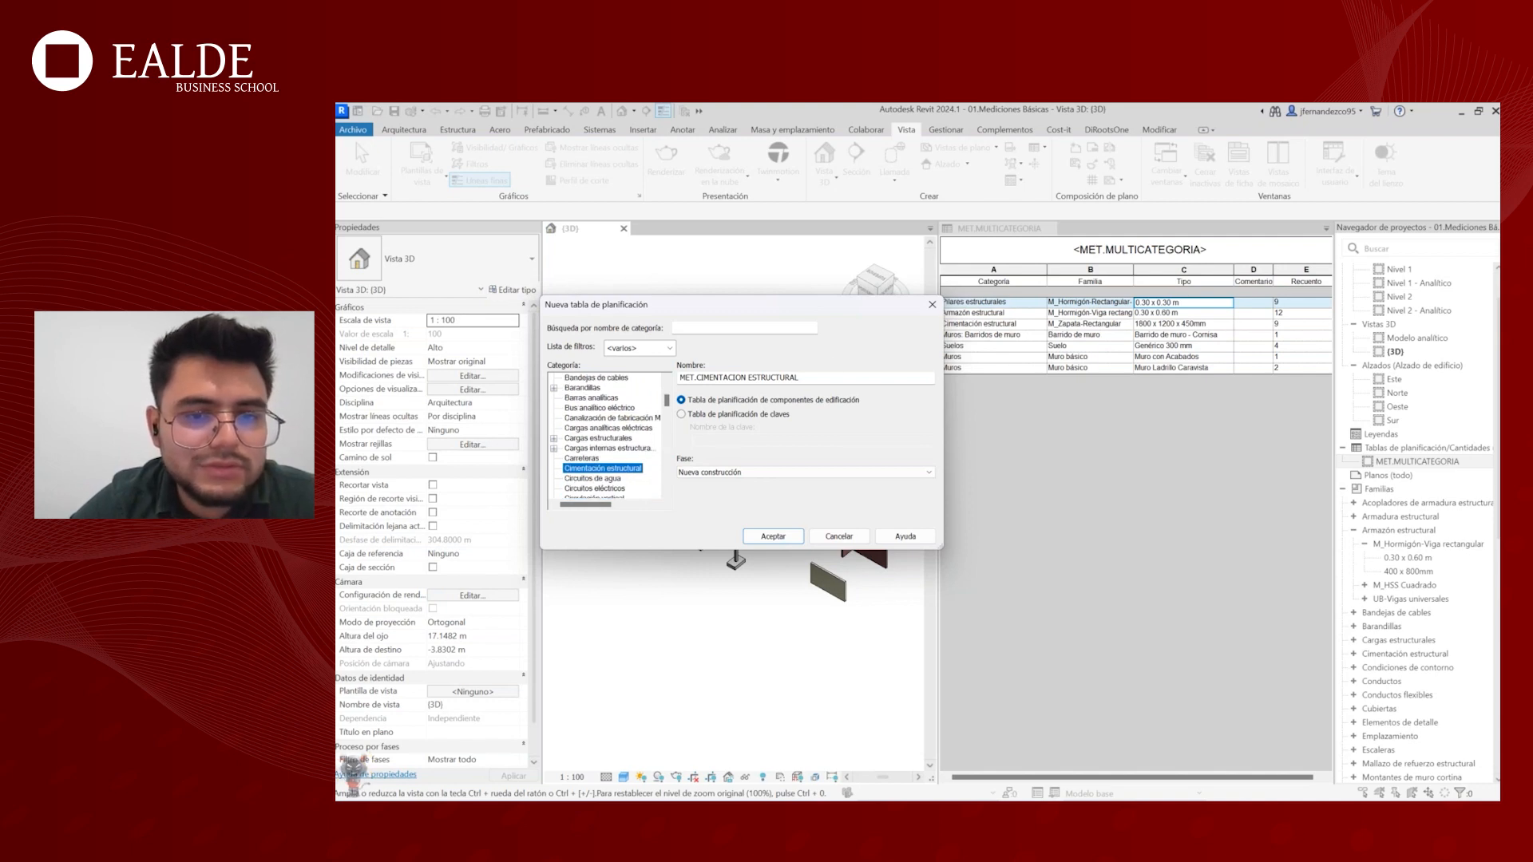
{"action": "left_click", "coordinate": [773, 536]}
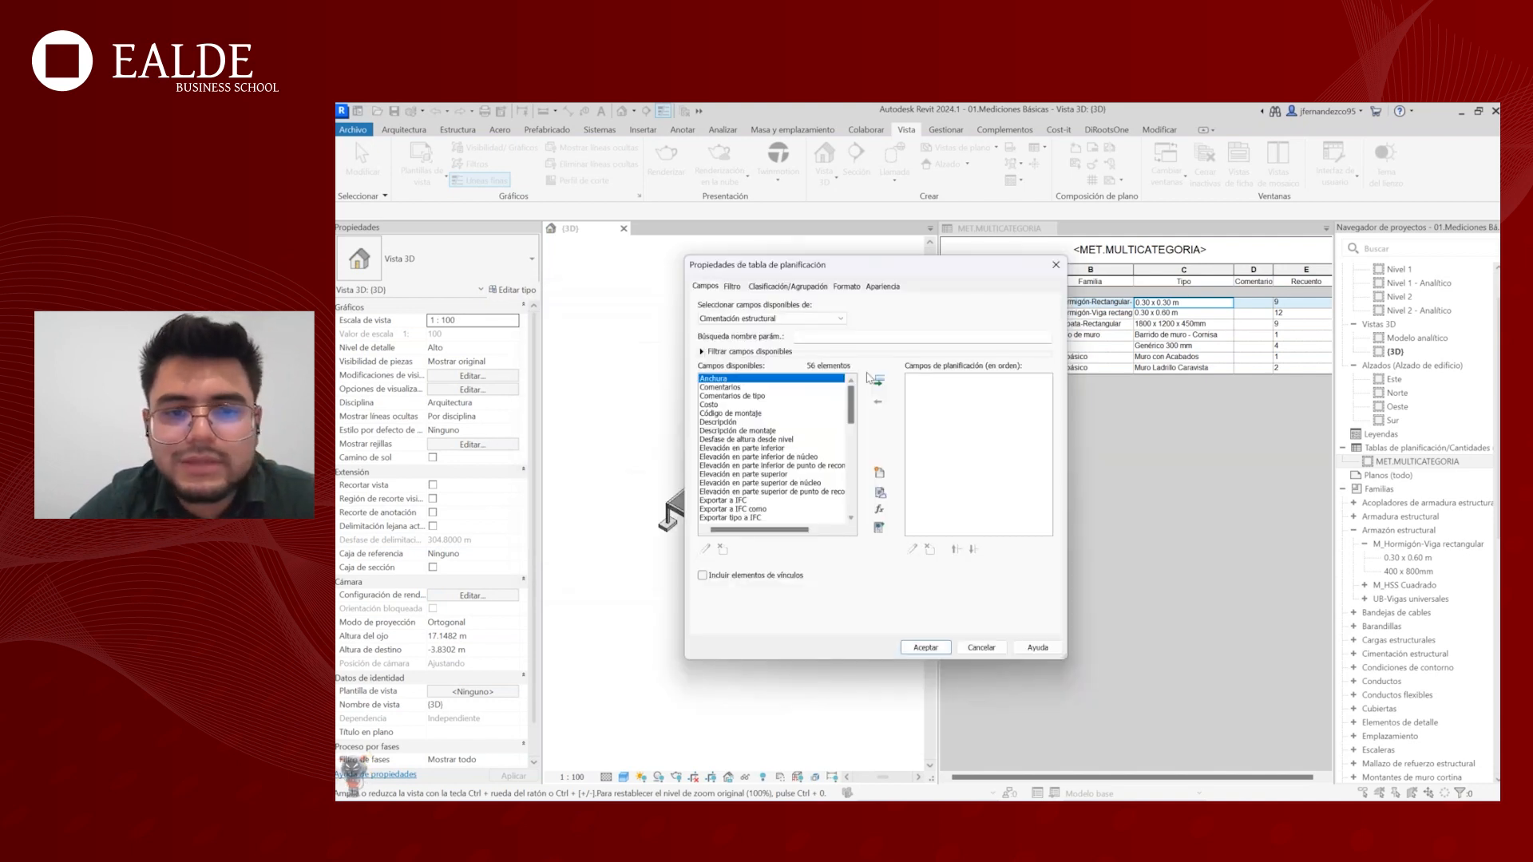
- Add the Anchura and Tipo fields to the foundation schedule
{"action": "mouse_move", "coordinate": [852, 403]}
{"action": "left_mouse_down"}
{"action": "mouse_move", "coordinate": [851, 522]}
{"action": "mouse_move", "coordinate": [851, 390]}
{"action": "left_mouse_up"}
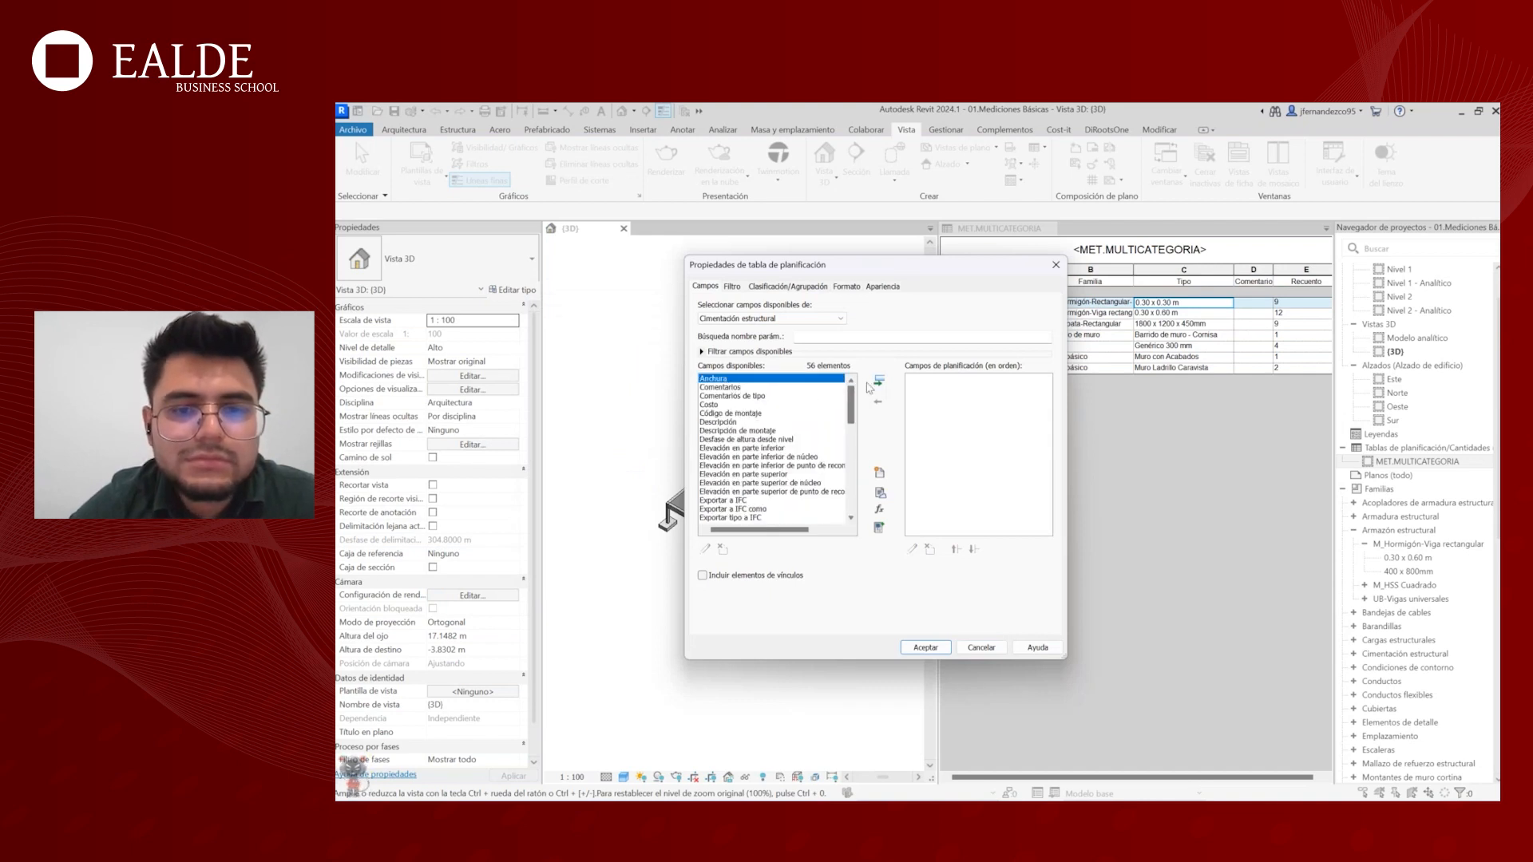
{"action": "left_click_drag", "start_coordinate": [907, 266], "coordinate": [869, 264]}
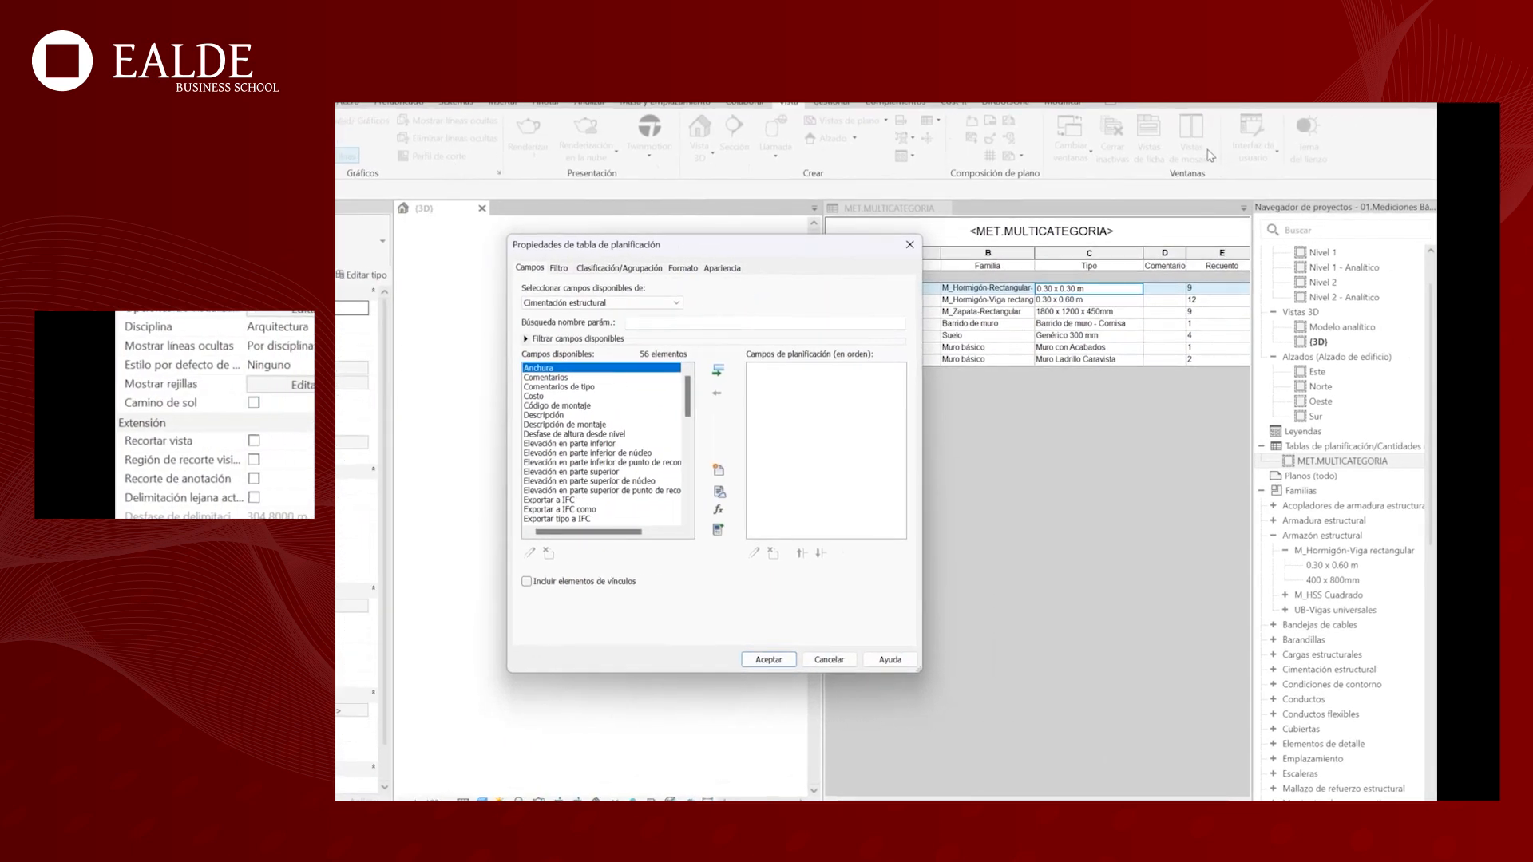
{"action": "left_click", "coordinate": [1211, 151]}
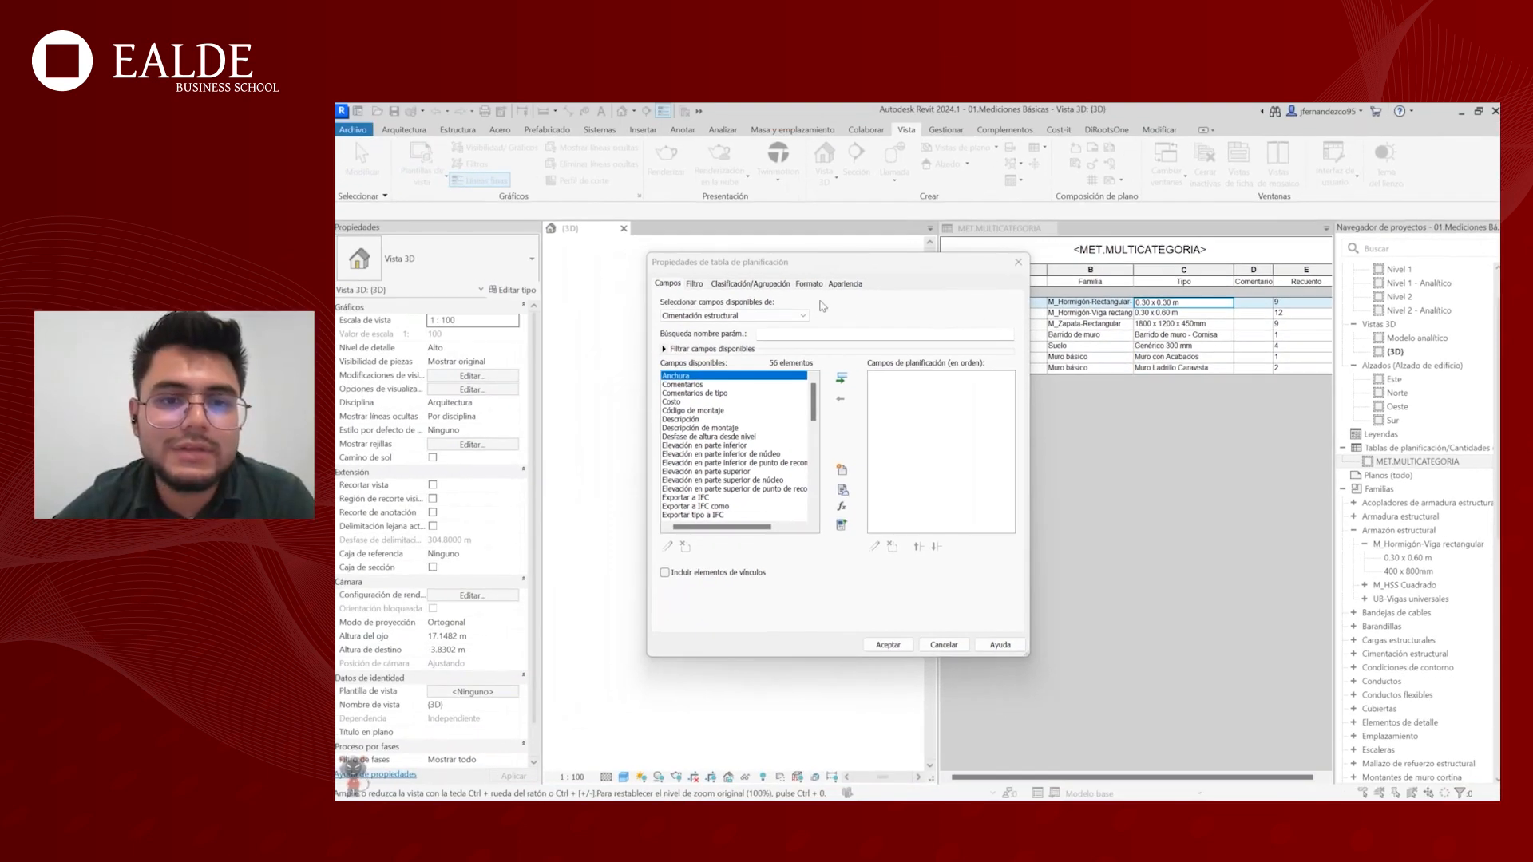
{"action": "left_click_drag", "start_coordinate": [799, 262], "coordinate": [777, 227]}
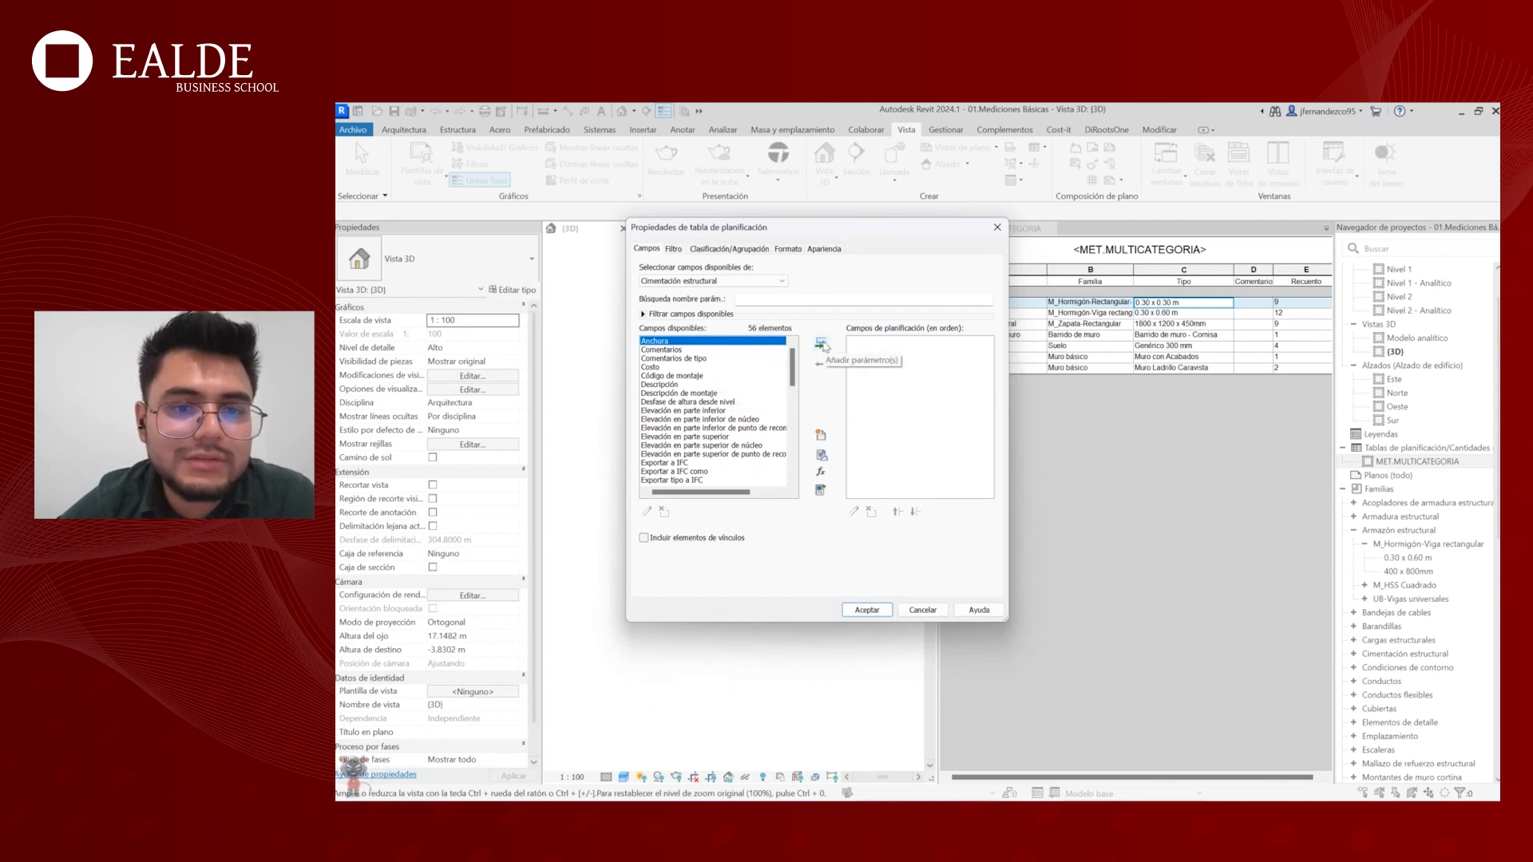
{"action": "left_click", "coordinate": [822, 345]}
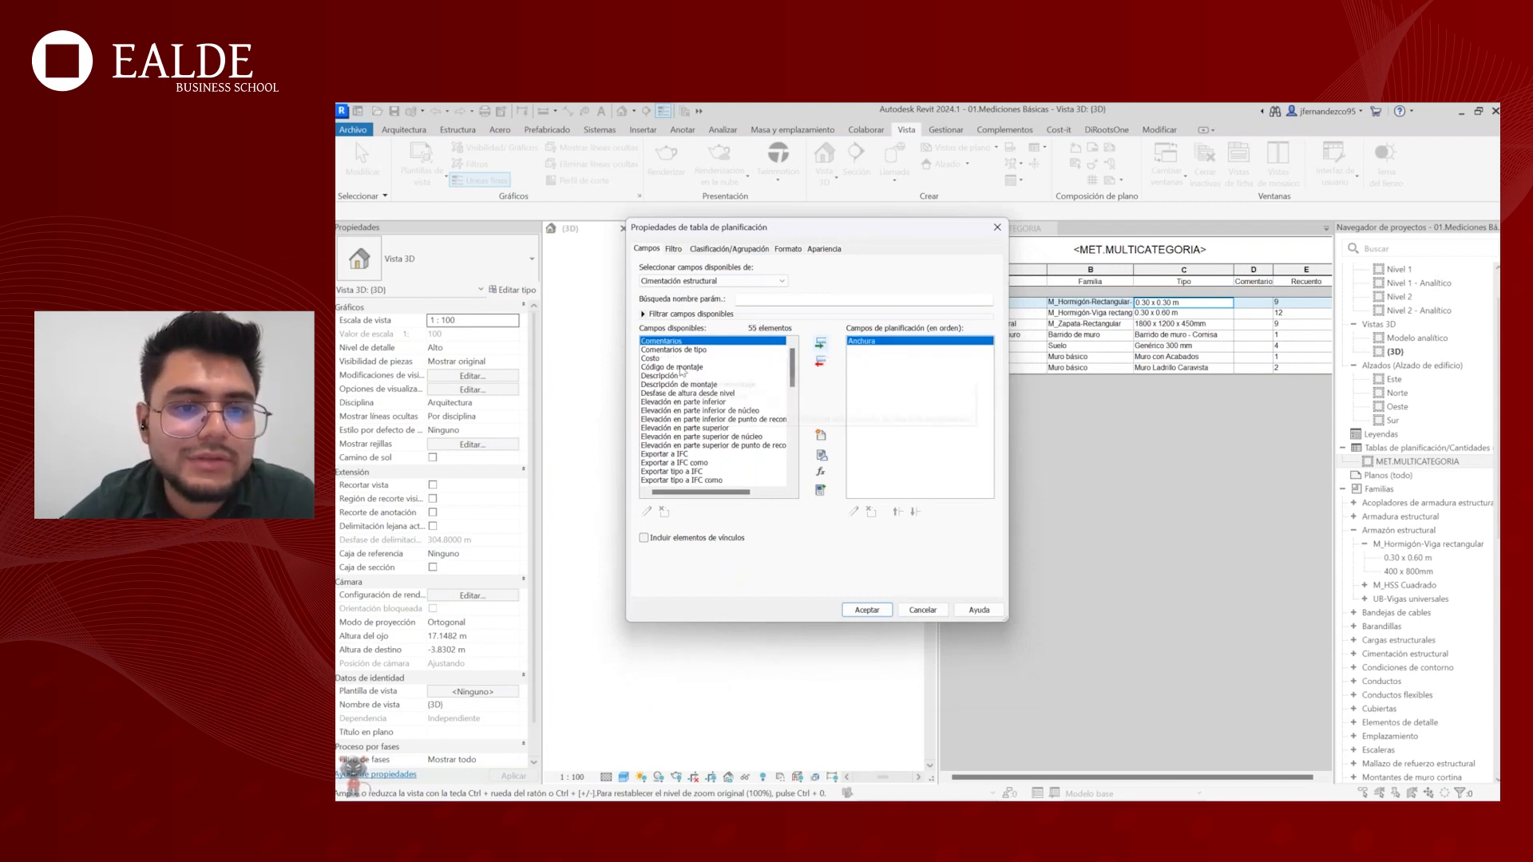
{"action": "left_click_drag", "start_coordinate": [767, 227], "coordinate": [734, 227]}
{"action": "scroll", "coordinate": [697, 414], "scroll_direction": "down", "scroll_amount": 4}
{"action": "scroll", "coordinate": [697, 413], "scroll_direction": "down", "scroll_amount": 8}
{"action": "left_click", "coordinate": [679, 427]}
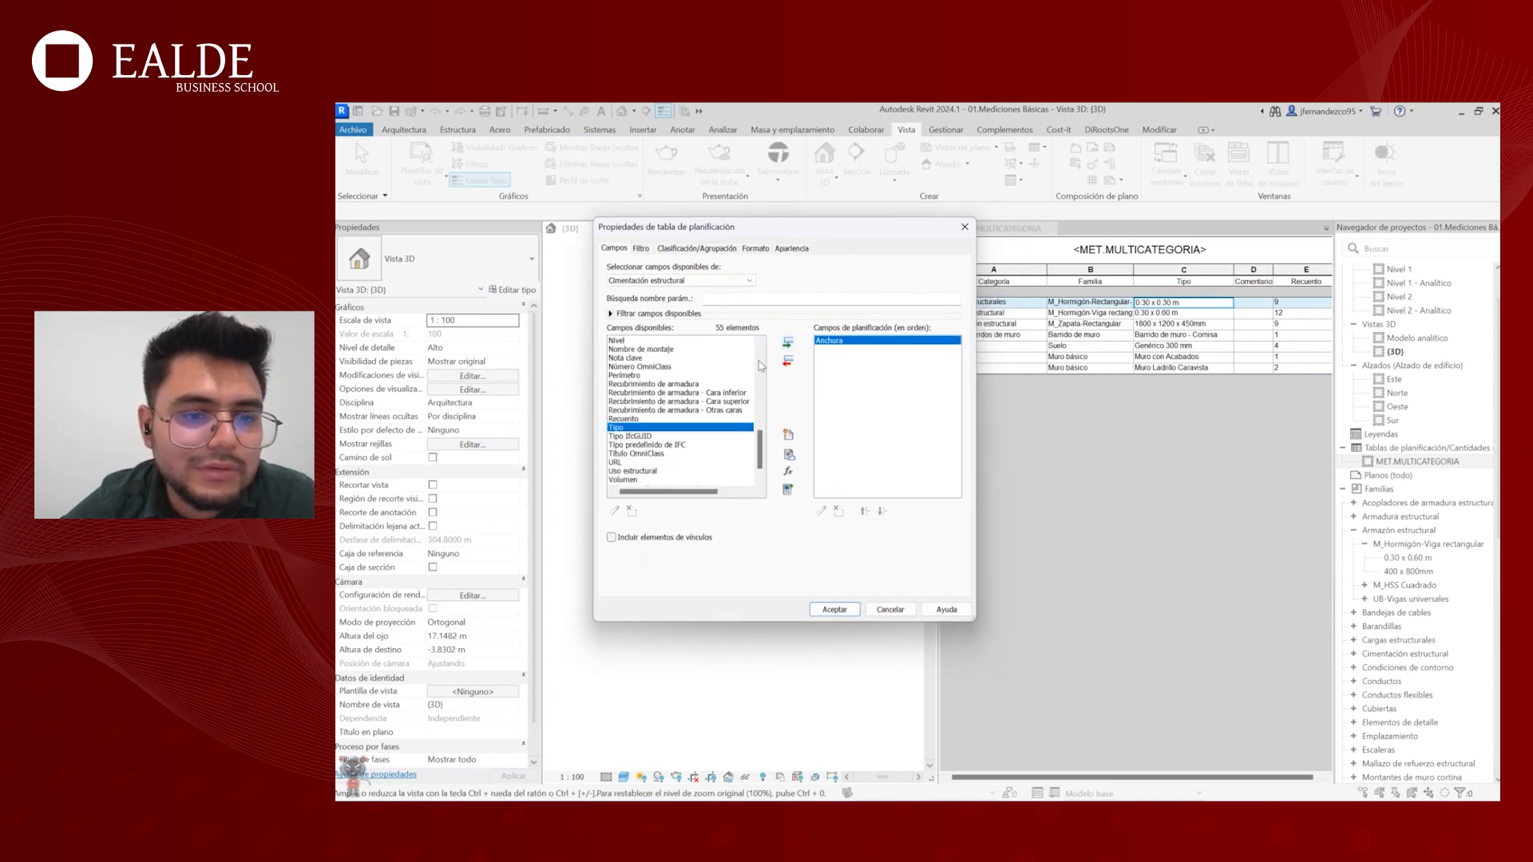
{"action": "left_click", "coordinate": [789, 343]}
- Find the Longitud parameter among the available fields and add it to the foundation schedule
{"action": "scroll", "coordinate": [659, 465], "scroll_direction": "down", "scroll_amount": 1}
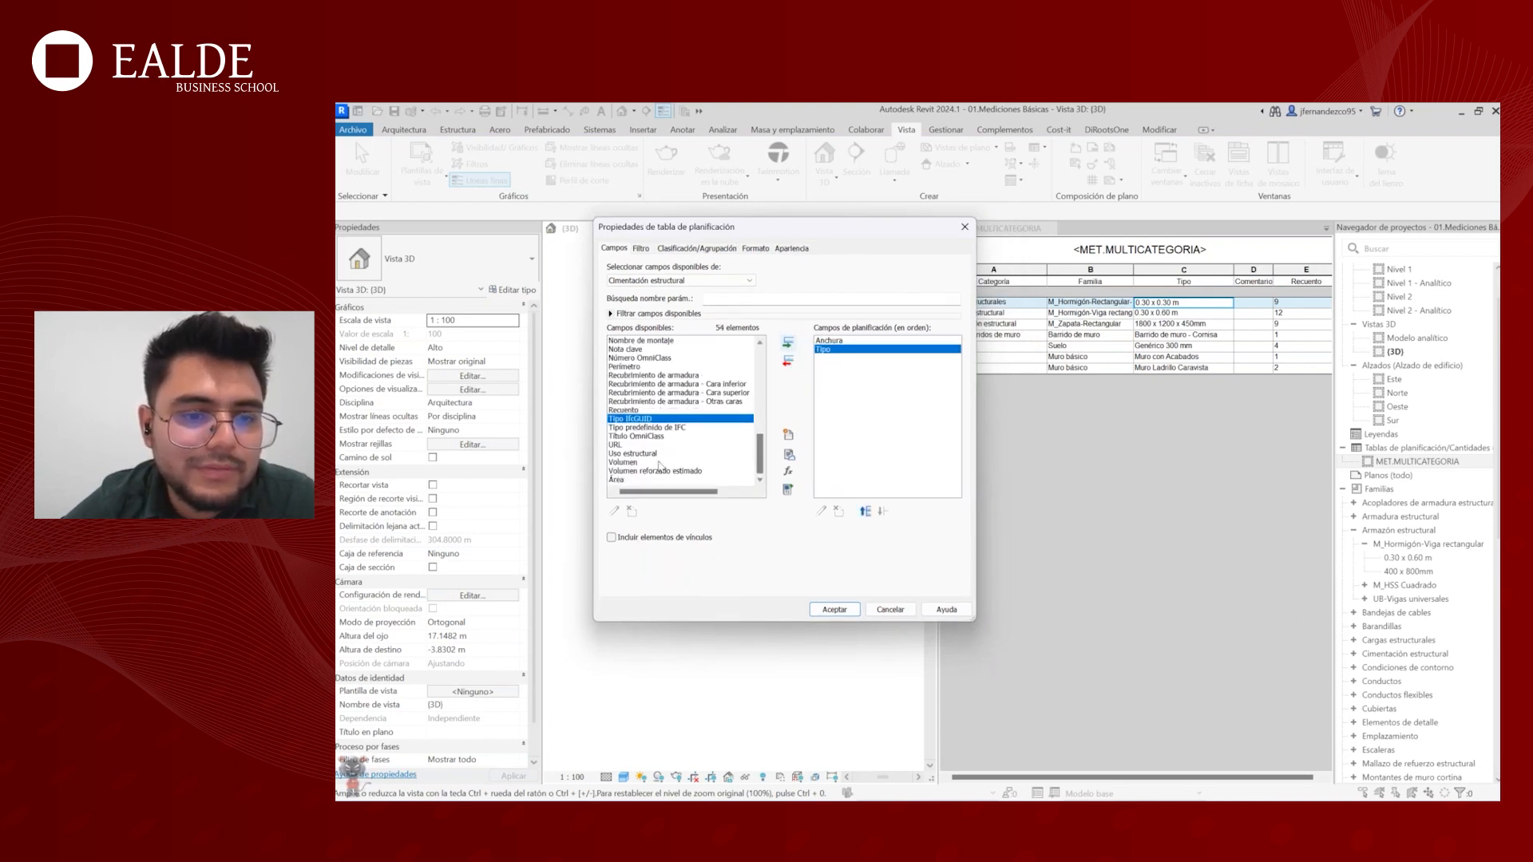
{"action": "scroll", "coordinate": [645, 407], "scroll_direction": "up", "scroll_amount": 4}
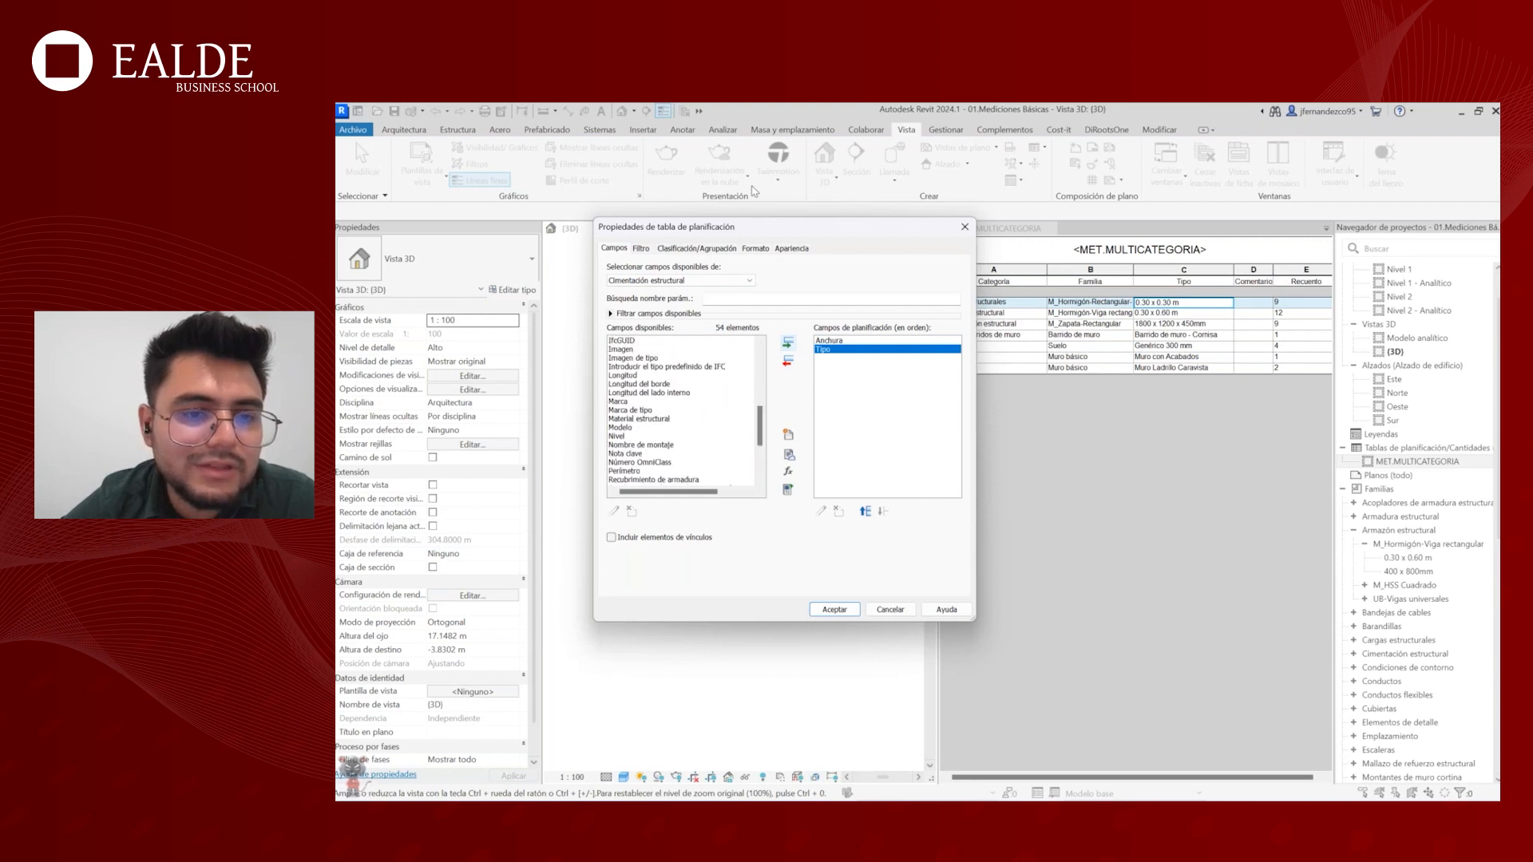
{"action": "left_click_drag", "start_coordinate": [791, 231], "coordinate": [745, 247]}
{"action": "scroll", "coordinate": [638, 424], "scroll_direction": "up", "scroll_amount": 4}
{"action": "scroll", "coordinate": [637, 416], "scroll_direction": "up", "scroll_amount": 4}
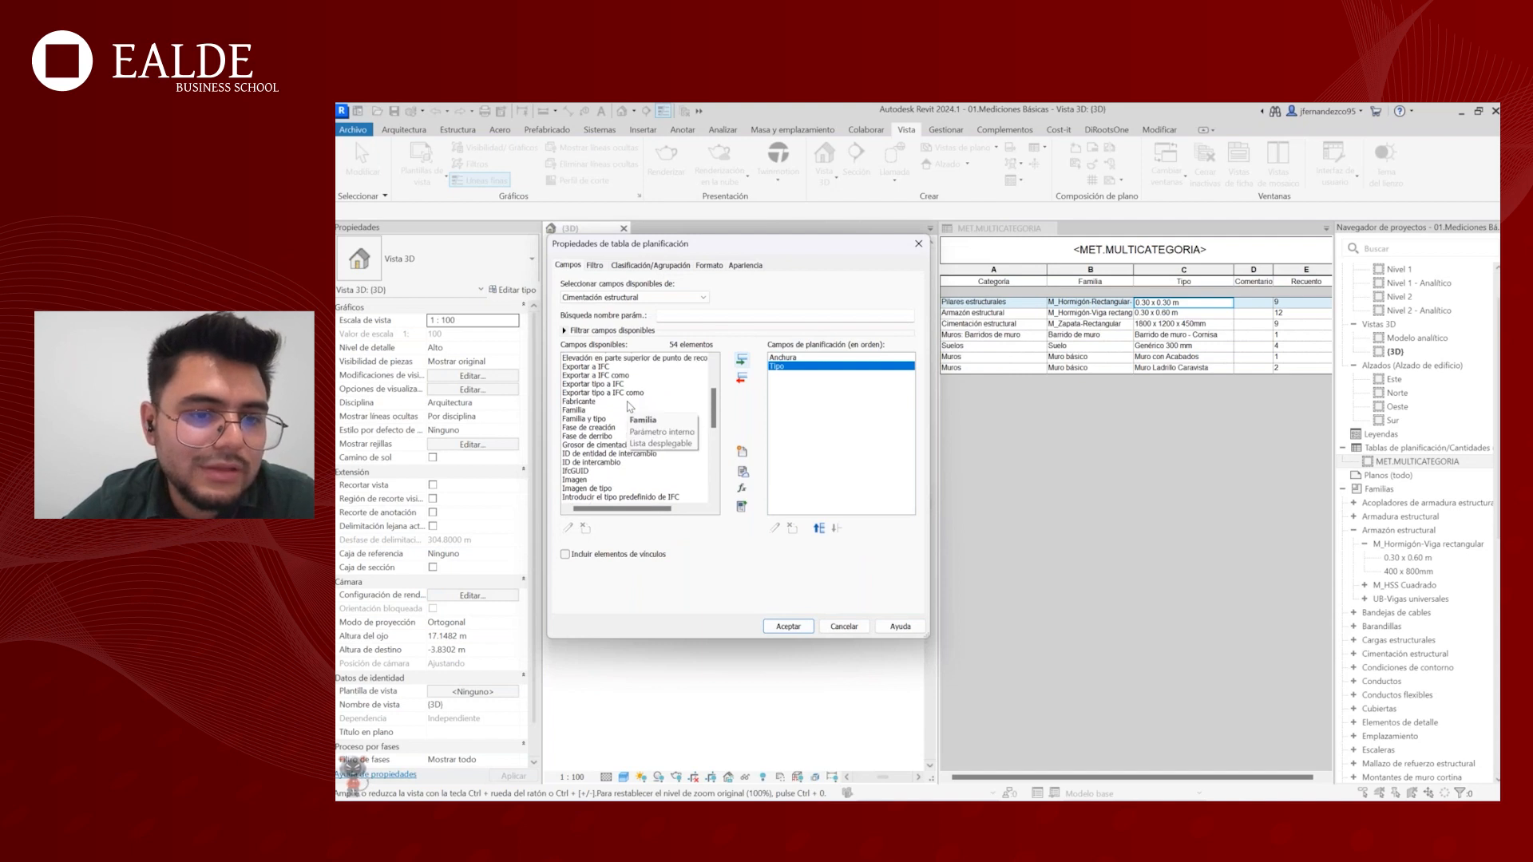
{"action": "left_click_drag", "start_coordinate": [713, 392], "coordinate": [714, 454]}
{"action": "left_click", "coordinate": [591, 394]}
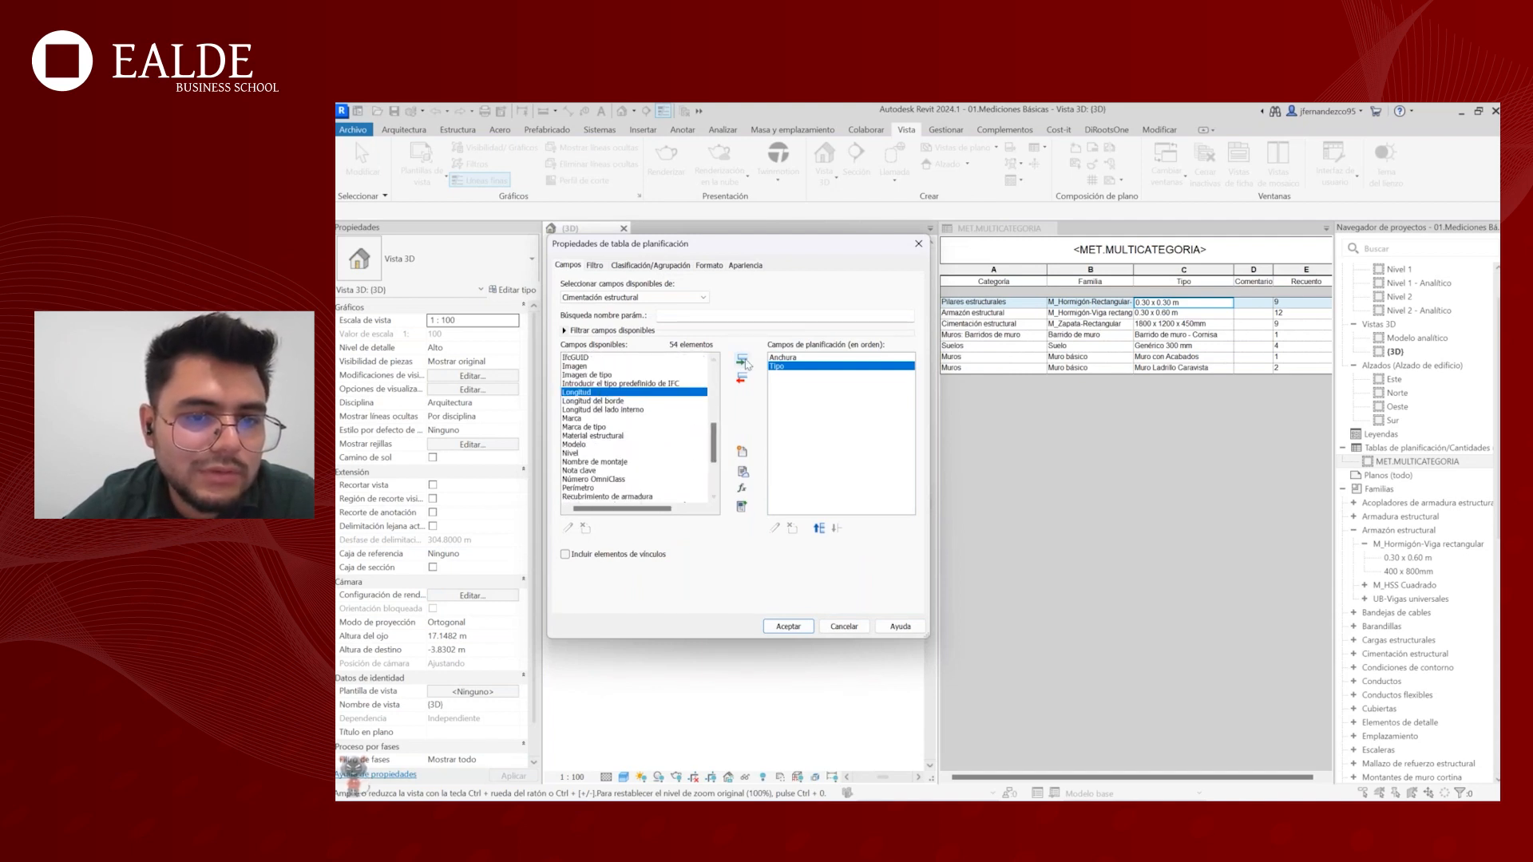
{"action": "left_click", "coordinate": [742, 359]}
- Add the Área and Grosor de cimentación fields to the foundation schedule
{"action": "scroll", "coordinate": [710, 440], "scroll_direction": "up", "scroll_amount": 1}
{"action": "scroll", "coordinate": [709, 440], "scroll_direction": "up", "scroll_amount": 1}
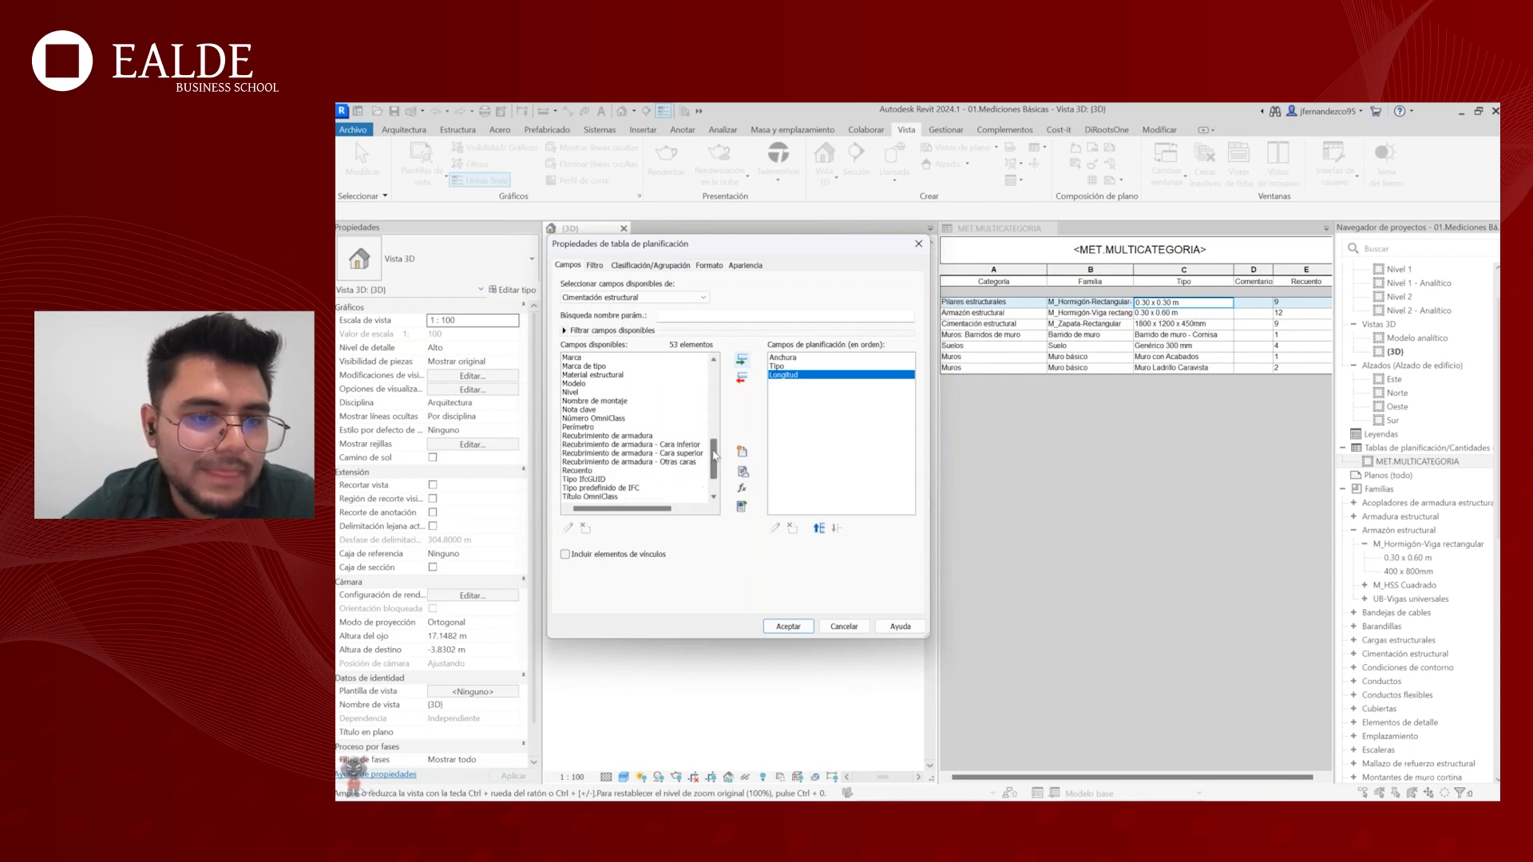
{"action": "scroll", "coordinate": [718, 430], "scroll_direction": "down", "scroll_amount": 5}
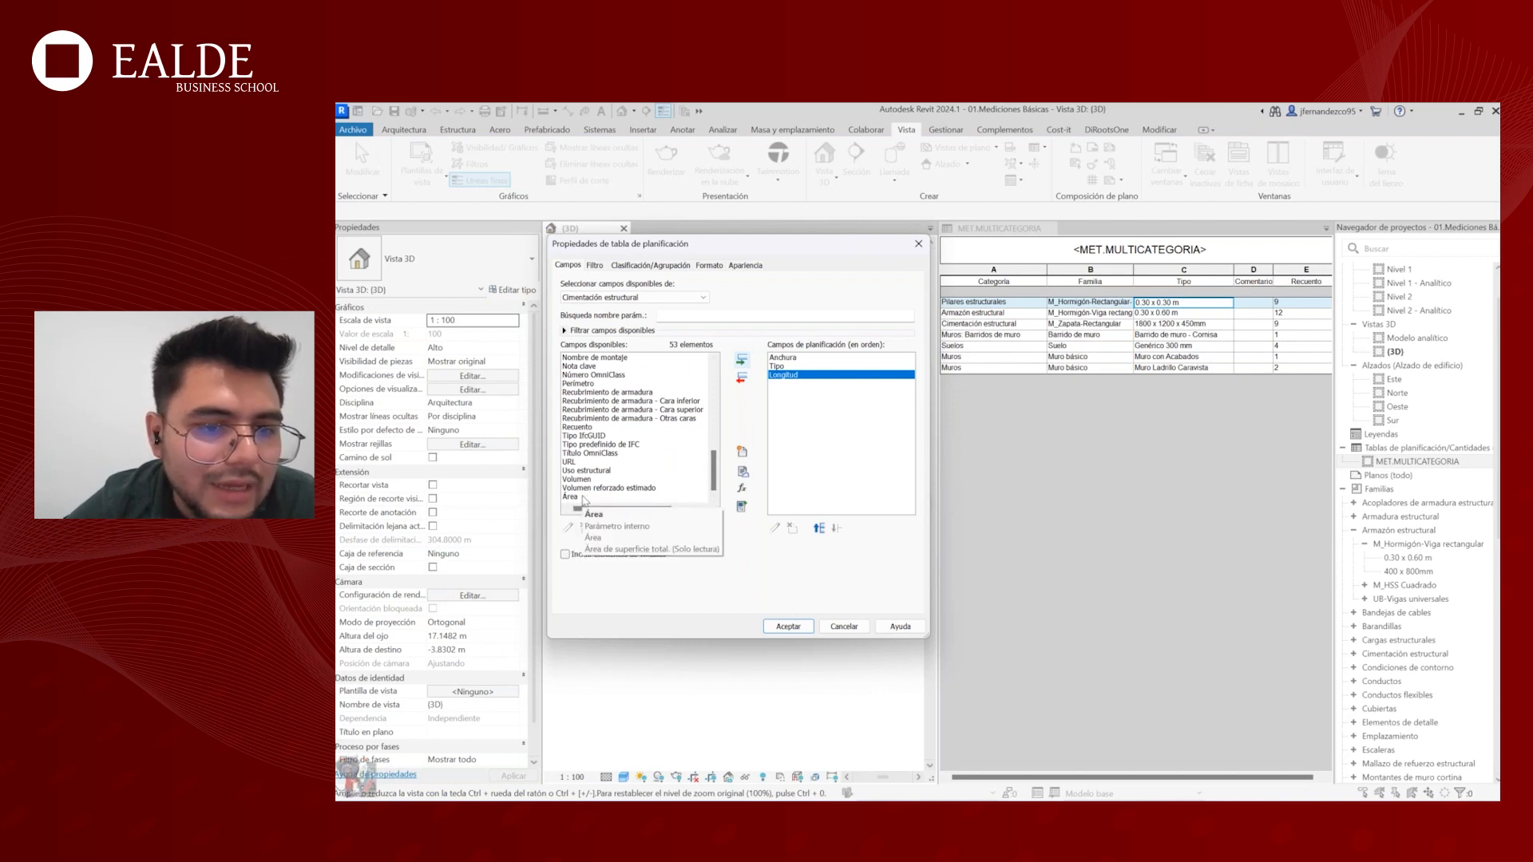
{"action": "left_click", "coordinate": [583, 497]}
{"action": "left_click", "coordinate": [741, 360]}
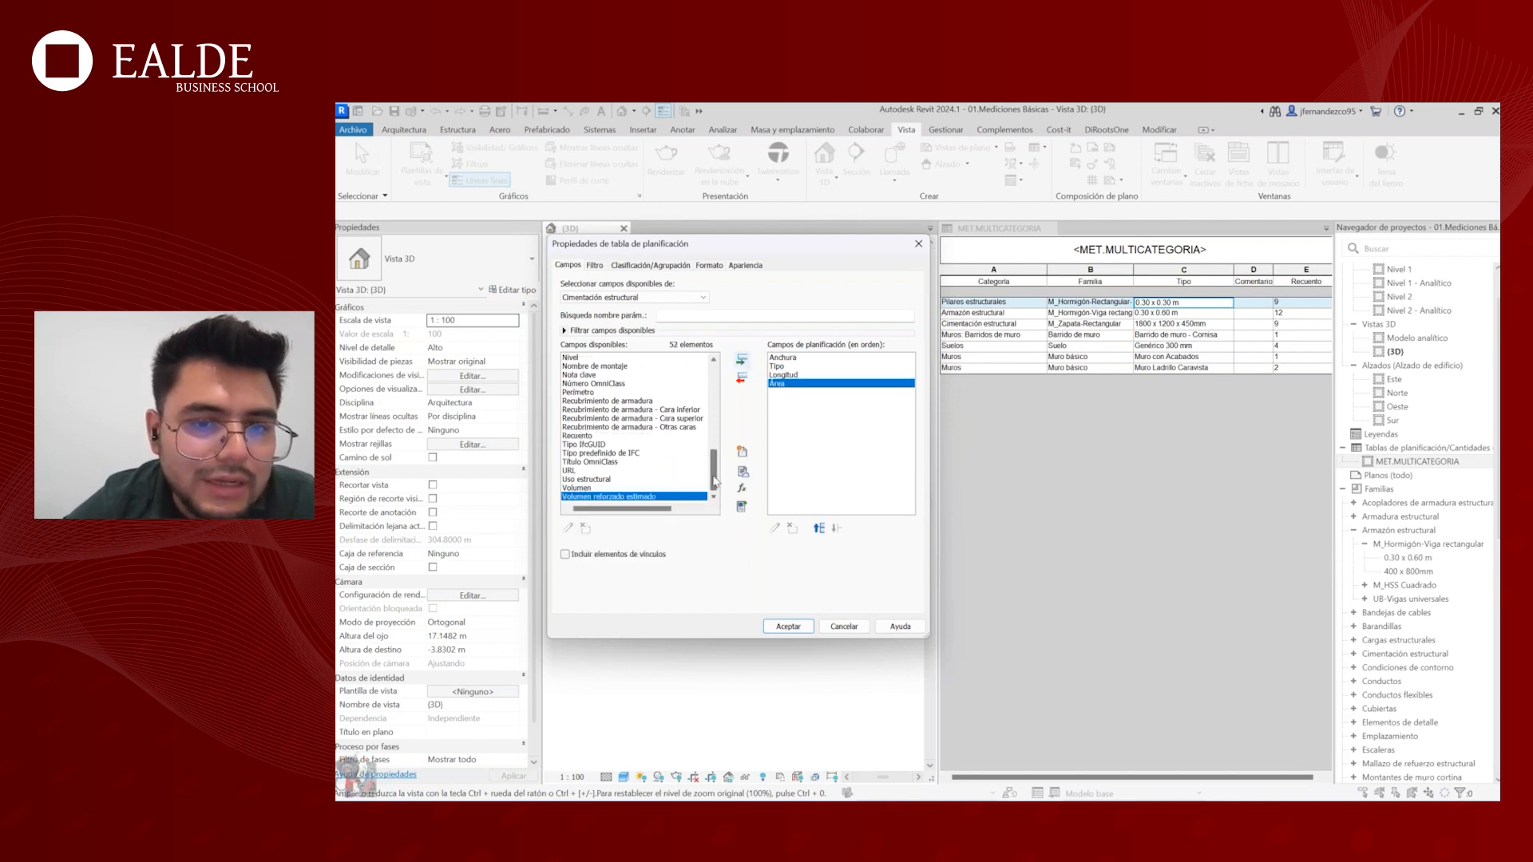
{"action": "scroll", "coordinate": [714, 481], "scroll_direction": "up", "scroll_amount": 5}
{"action": "scroll", "coordinate": [679, 431], "scroll_direction": "up", "scroll_amount": 4}
{"action": "left_click", "coordinate": [623, 462]}
{"action": "left_click", "coordinate": [741, 360]}
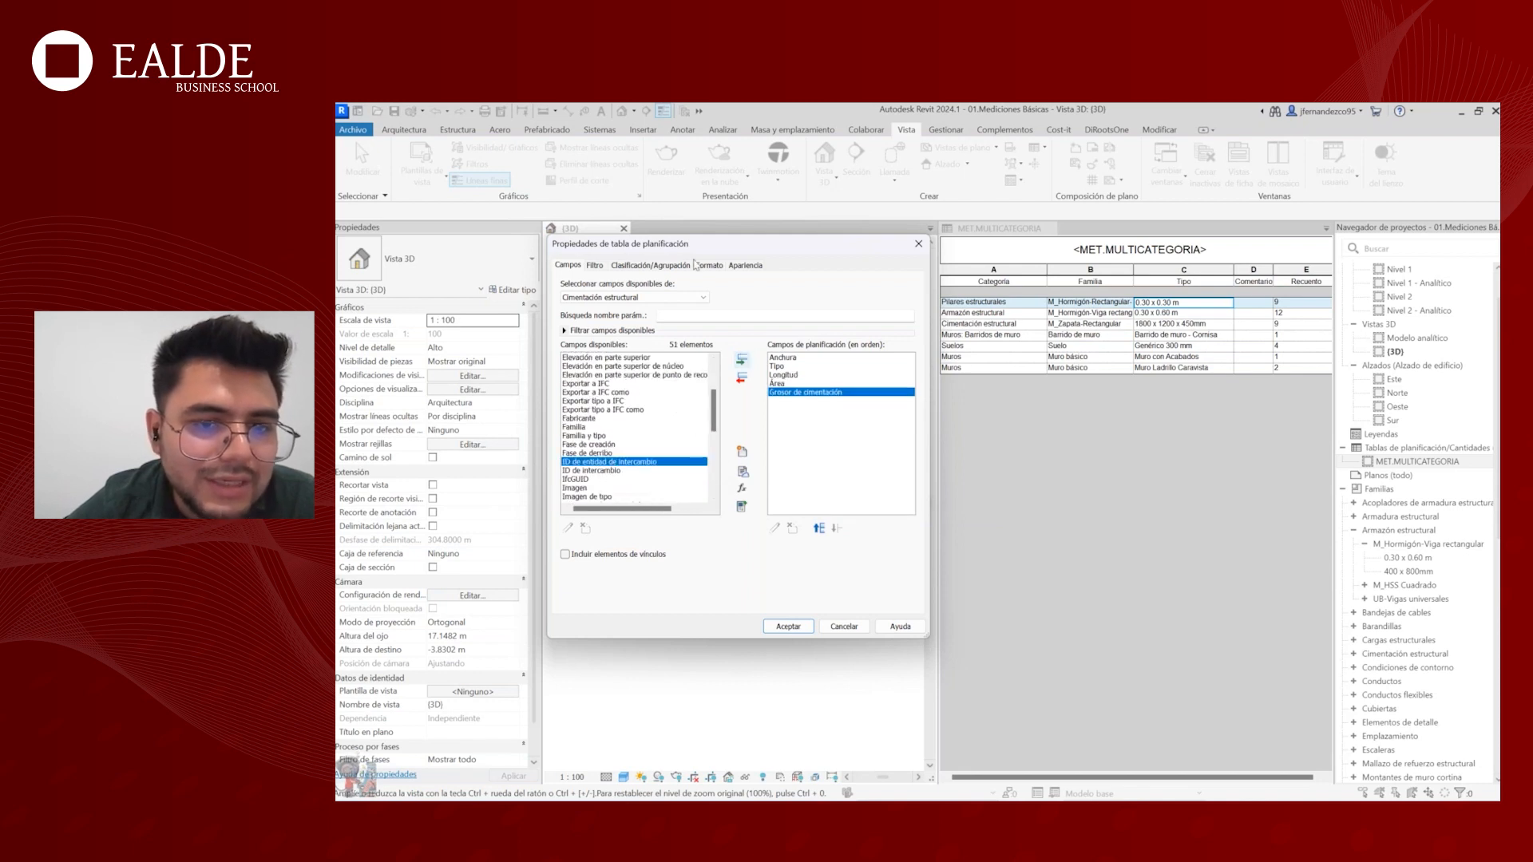
- Reorder the scheduled fields, moving Tipo above Anchura and Grosor de cimentación above Área
{"action": "left_click_drag", "start_coordinate": [685, 254], "coordinate": [621, 256]}
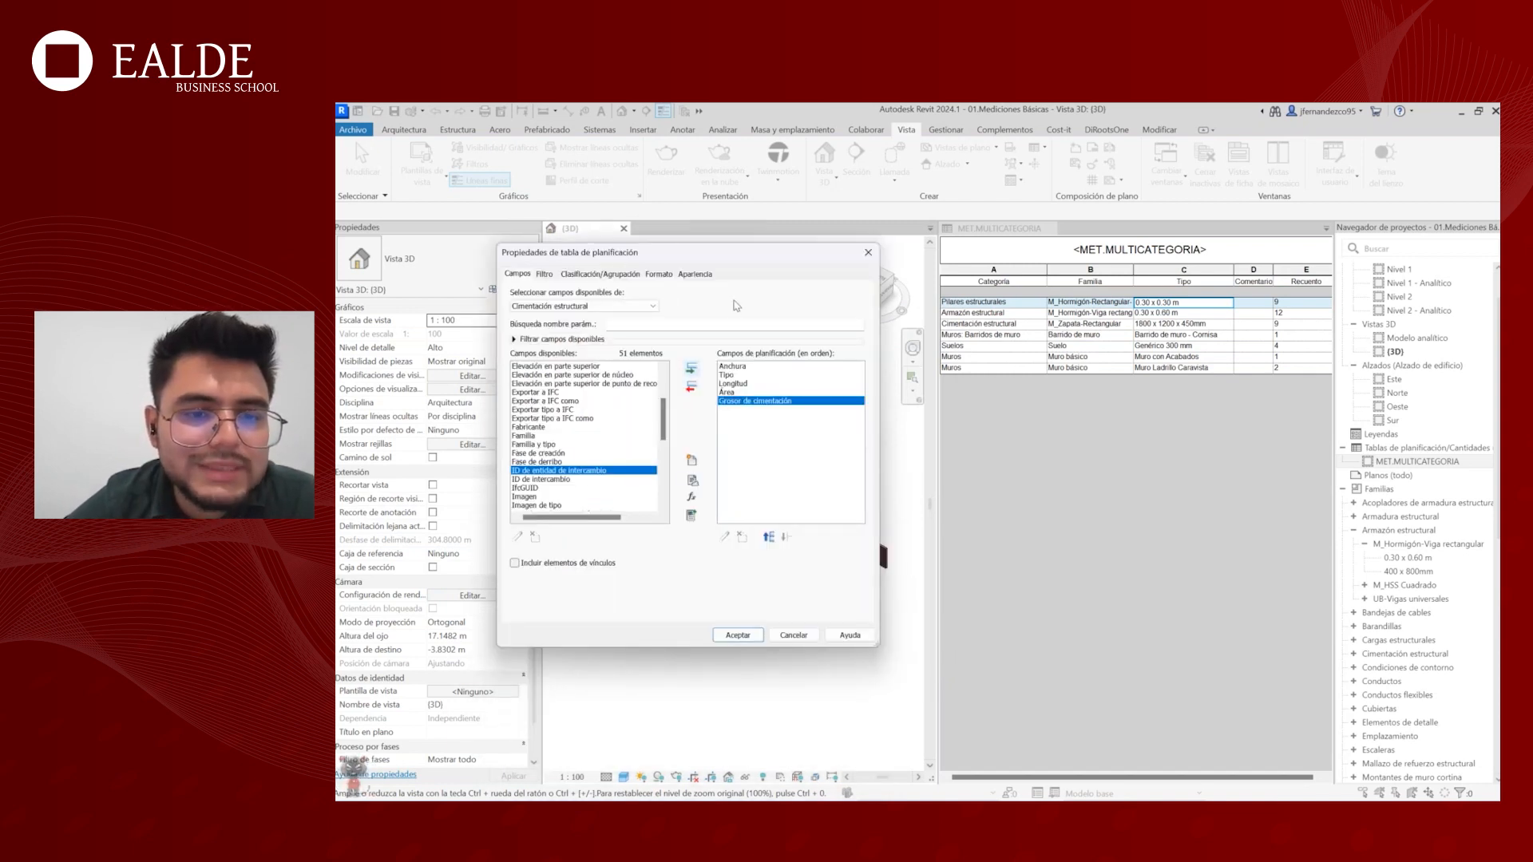
{"action": "scroll", "coordinate": [615, 439], "scroll_direction": "up", "scroll_amount": 4}
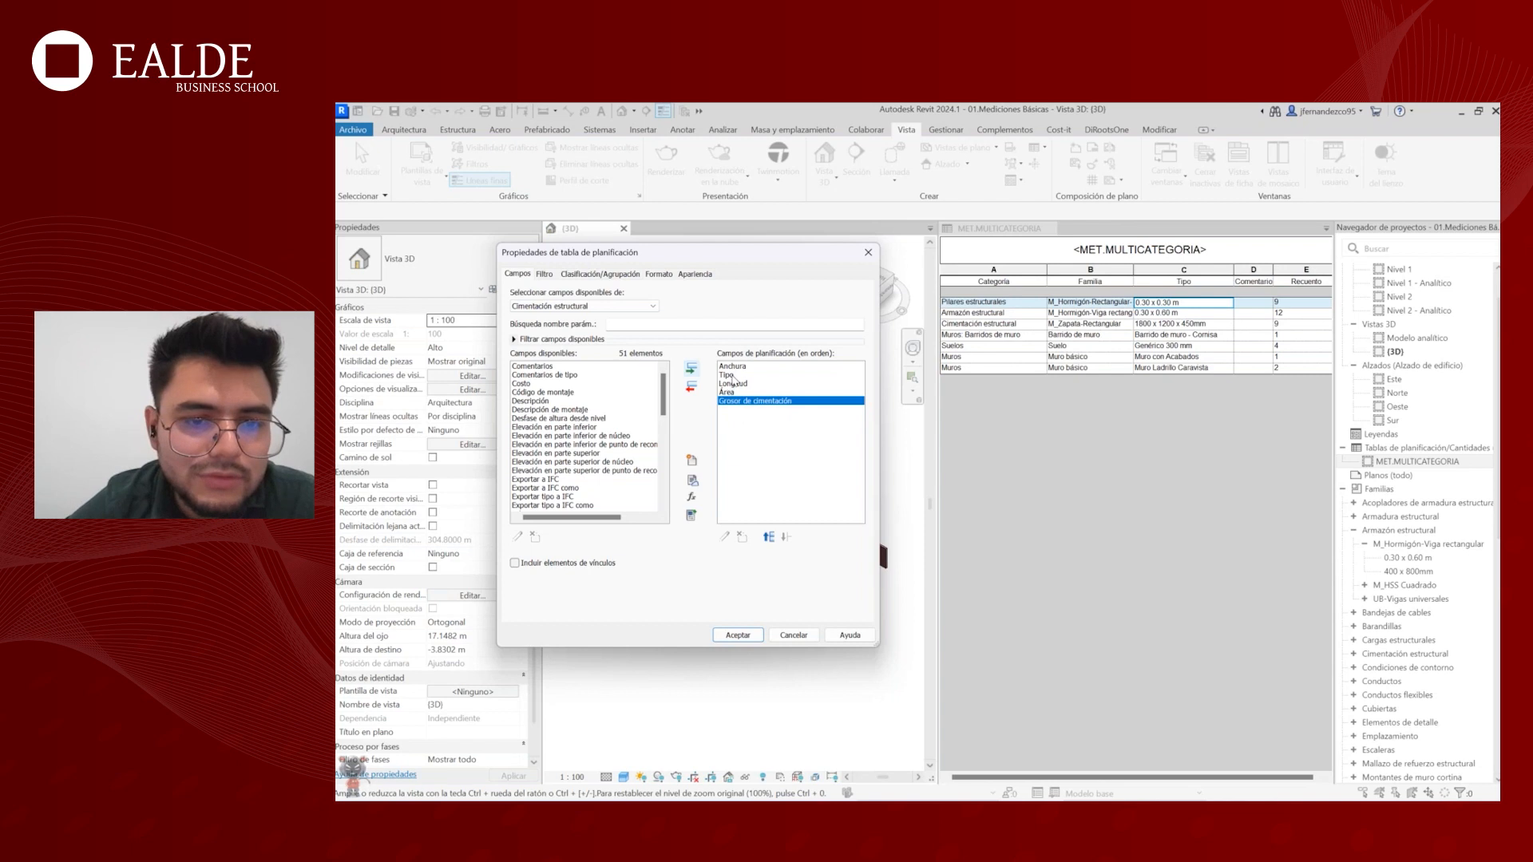
{"action": "left_click", "coordinate": [733, 375]}
{"action": "left_click", "coordinate": [768, 537]}
{"action": "left_click", "coordinate": [743, 375]}
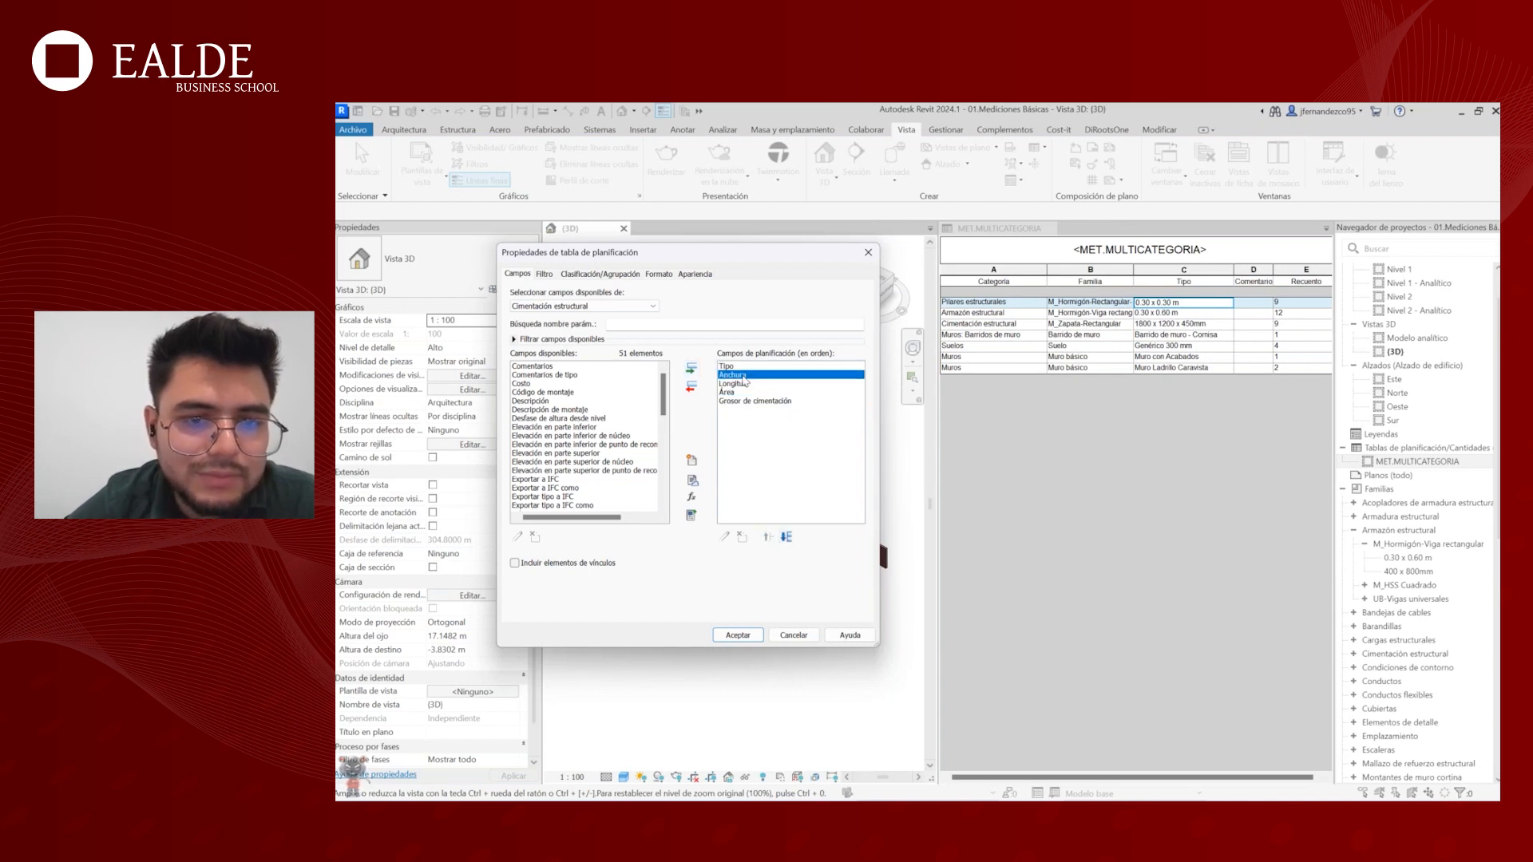
{"action": "left_click", "coordinate": [748, 384]}
{"action": "left_click", "coordinate": [749, 393]}
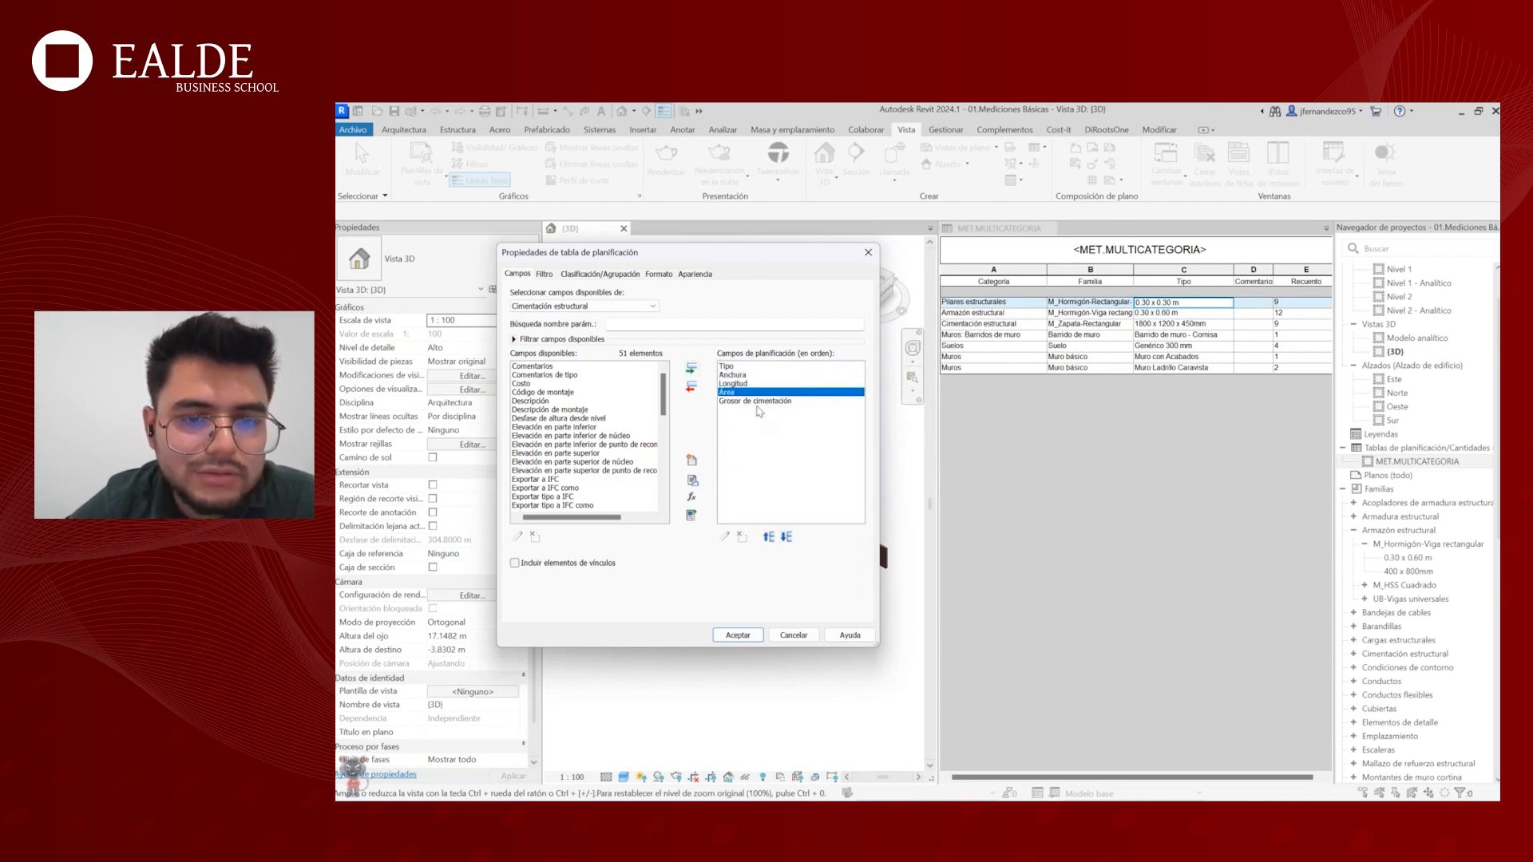
{"action": "left_click", "coordinate": [759, 401]}
{"action": "left_click", "coordinate": [768, 536]}
{"action": "left_click", "coordinate": [750, 375]}
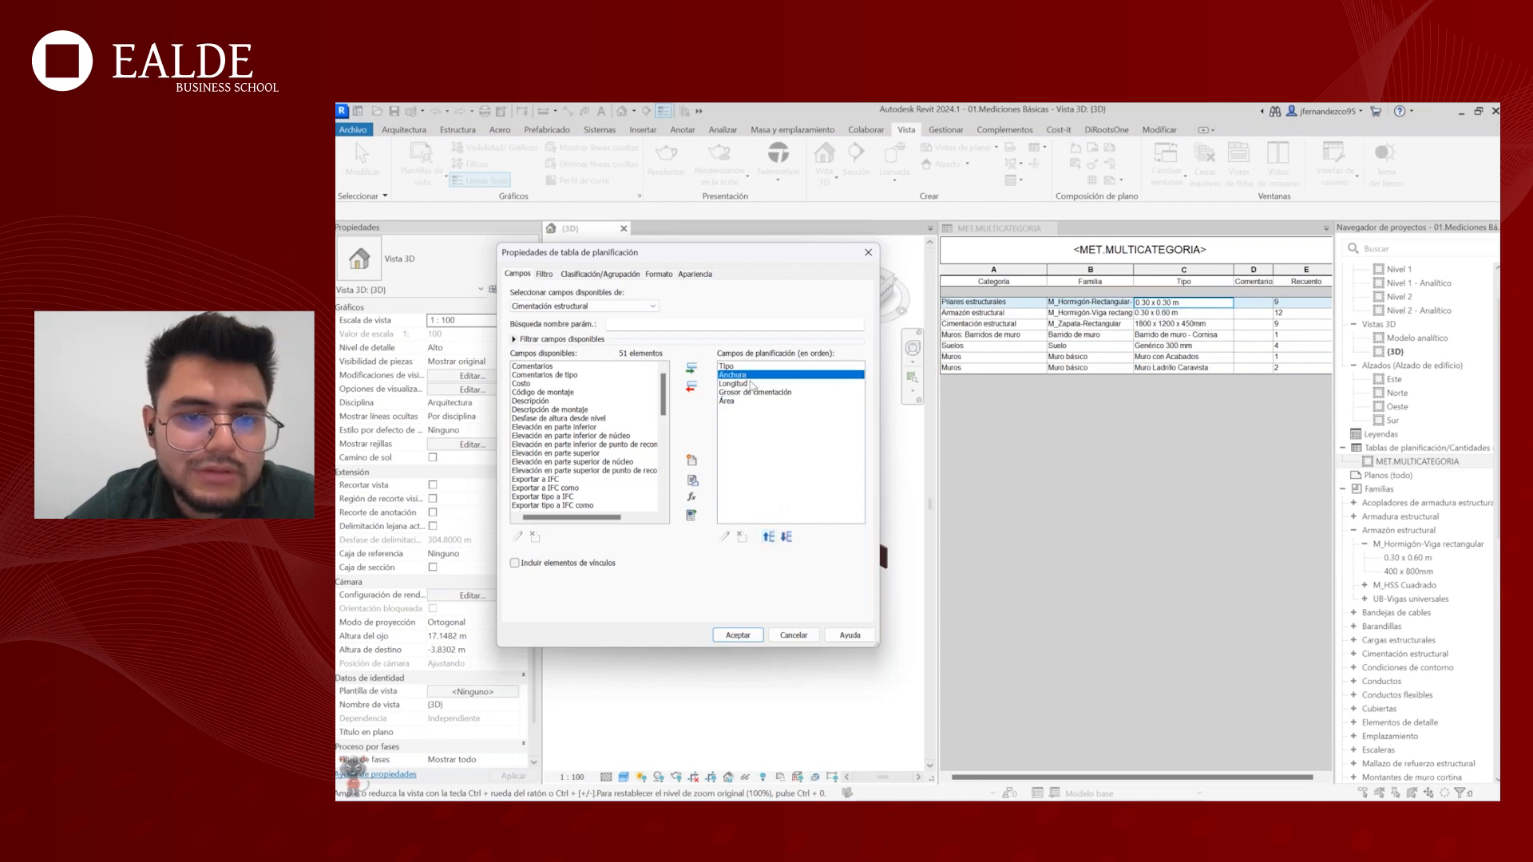
- Check the order of the scheduled fields, create the foundation schedule and dock it in the same pane as the multi-category schedule
{"action": "left_click", "coordinate": [753, 384]}
{"action": "left_click", "coordinate": [752, 393]}
{"action": "left_click", "coordinate": [751, 401]}
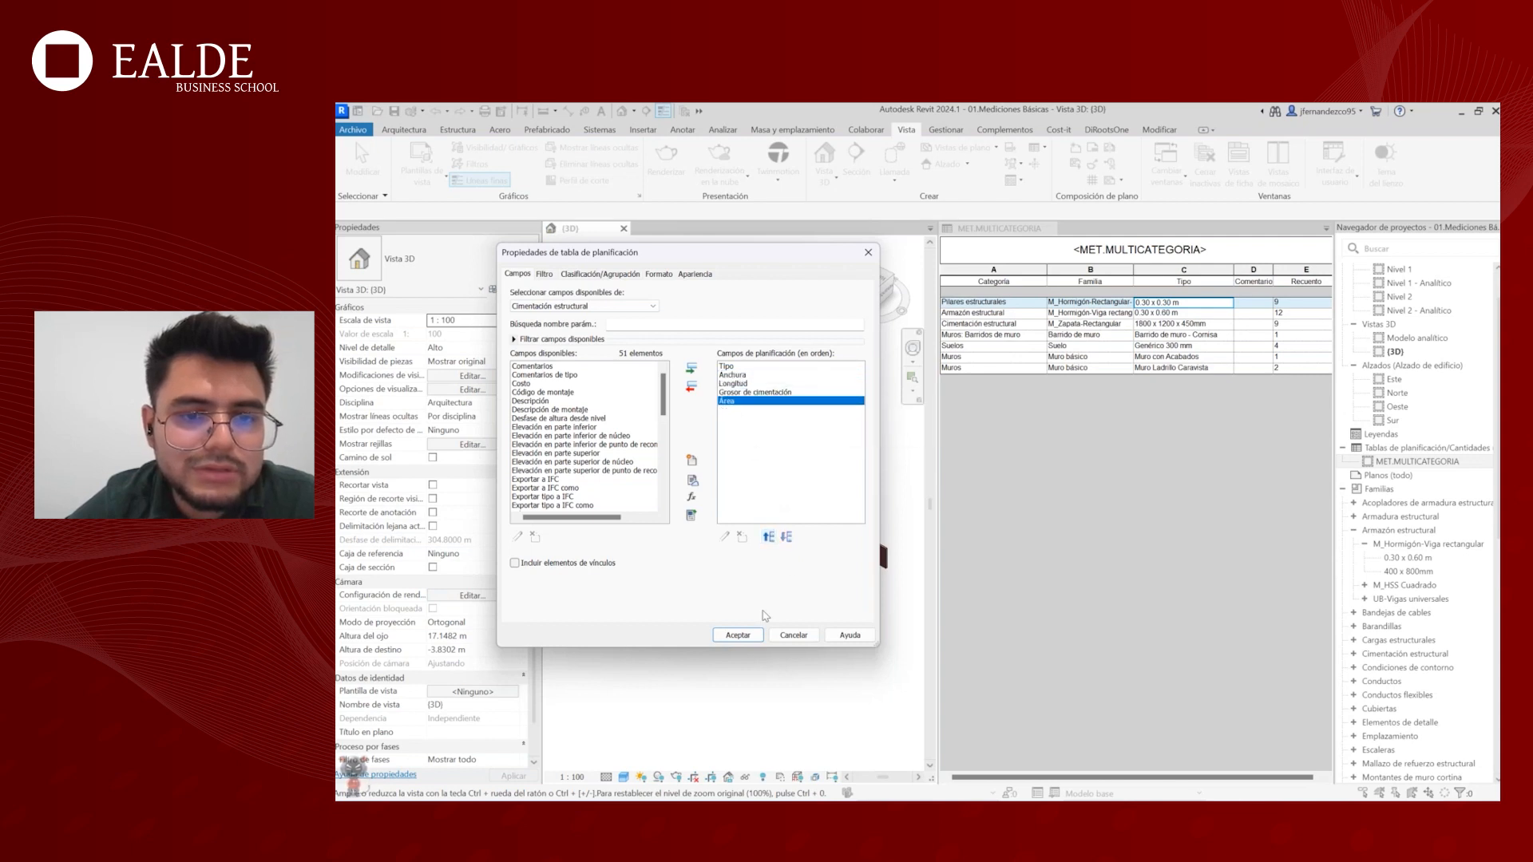
{"action": "left_click", "coordinate": [740, 637]}
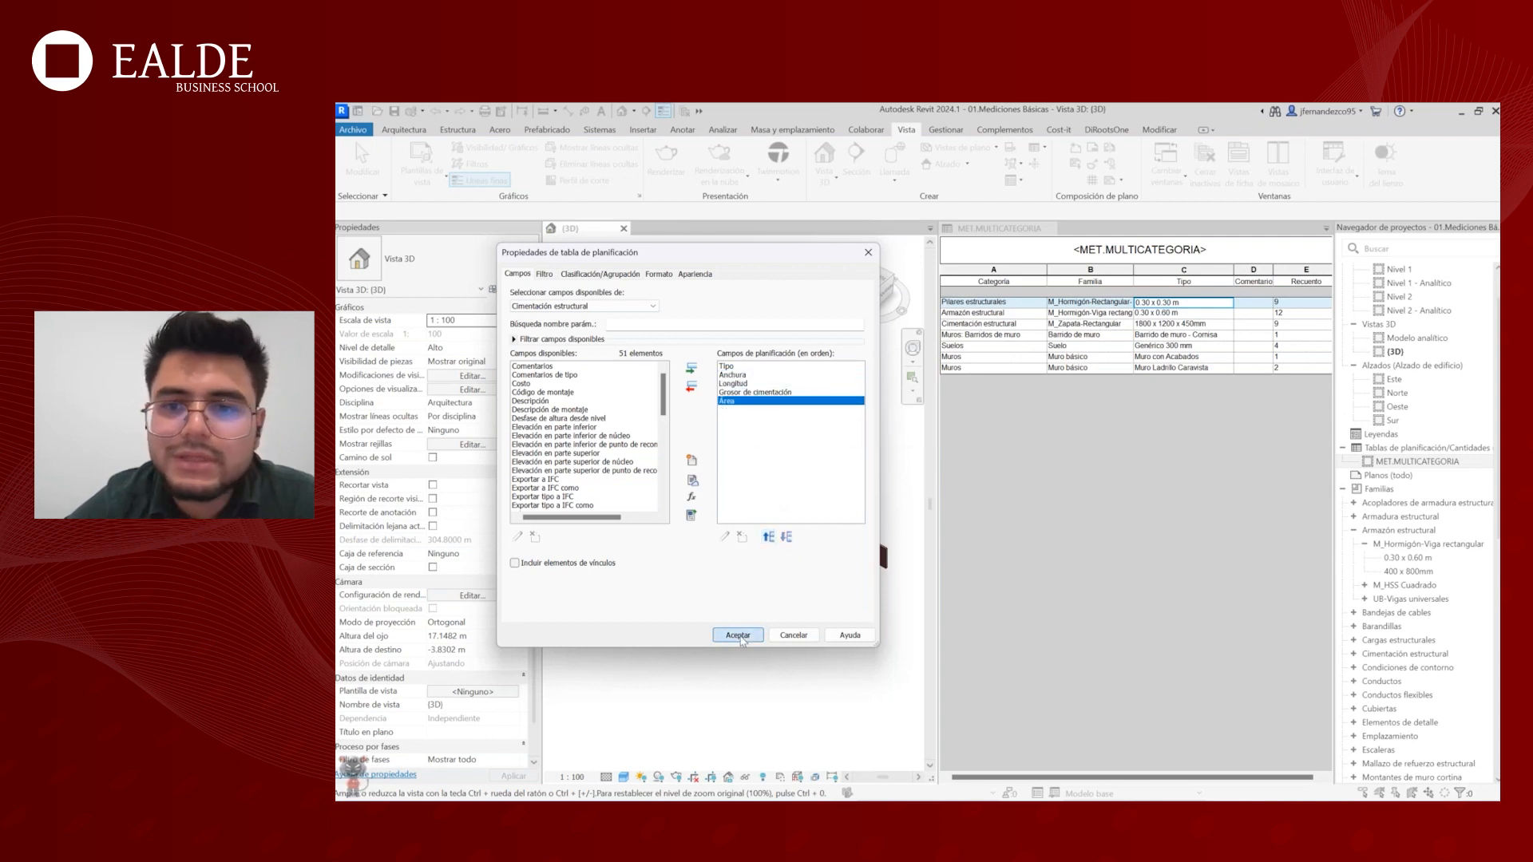
{"action": "left_click_drag", "start_coordinate": [717, 229], "coordinate": [1160, 229]}
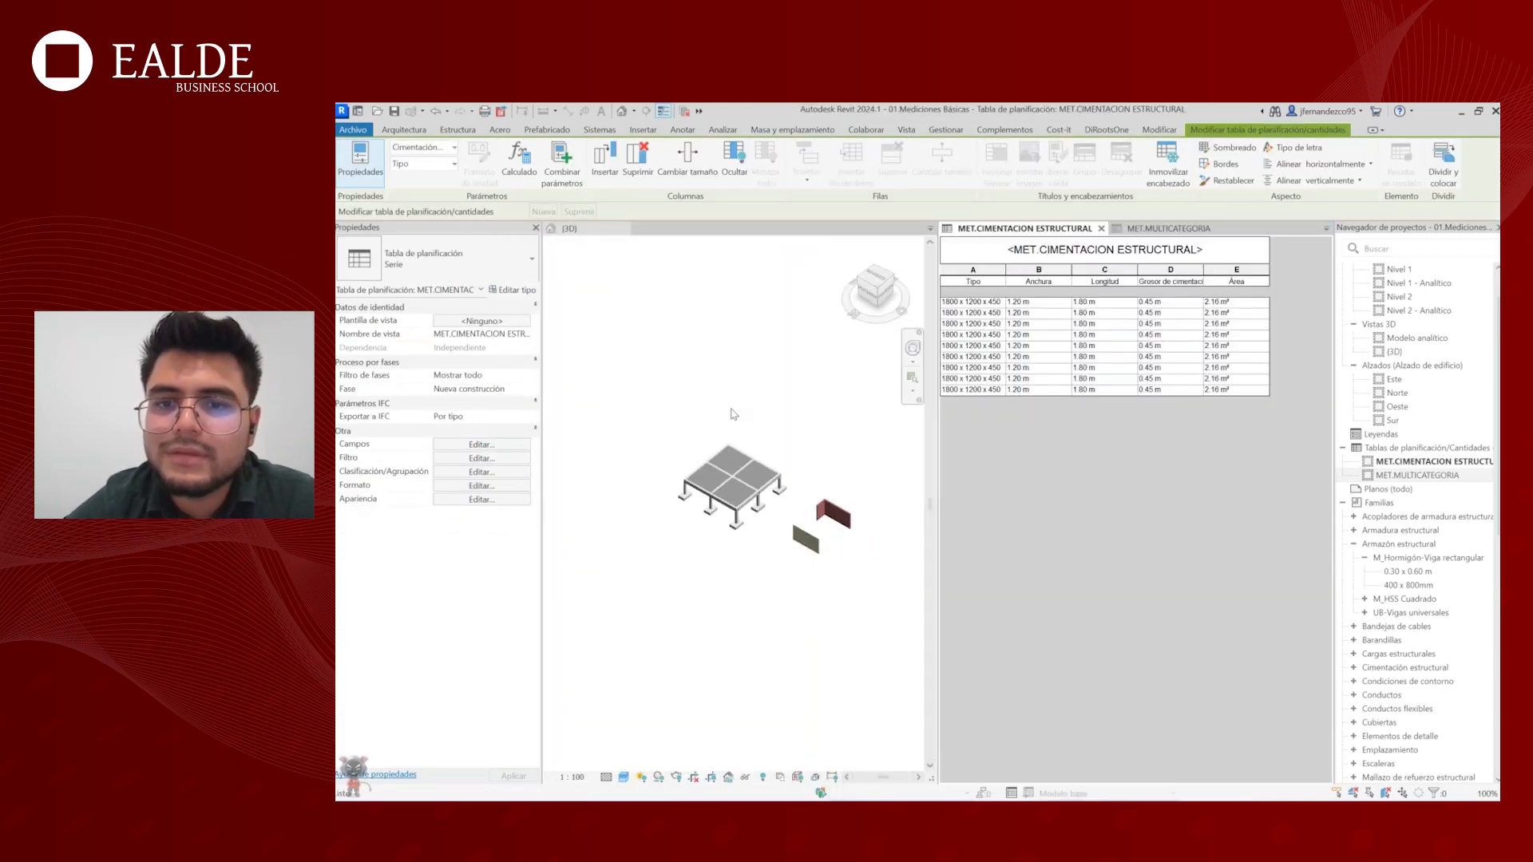
- Select Anchura and Área cells in several rows of the foundation schedule to identify the matching footings in the 3D view
{"action": "left_click", "coordinate": [883, 368]}
{"action": "scroll", "coordinate": [853, 418], "scroll_direction": "up", "scroll_amount": 3}
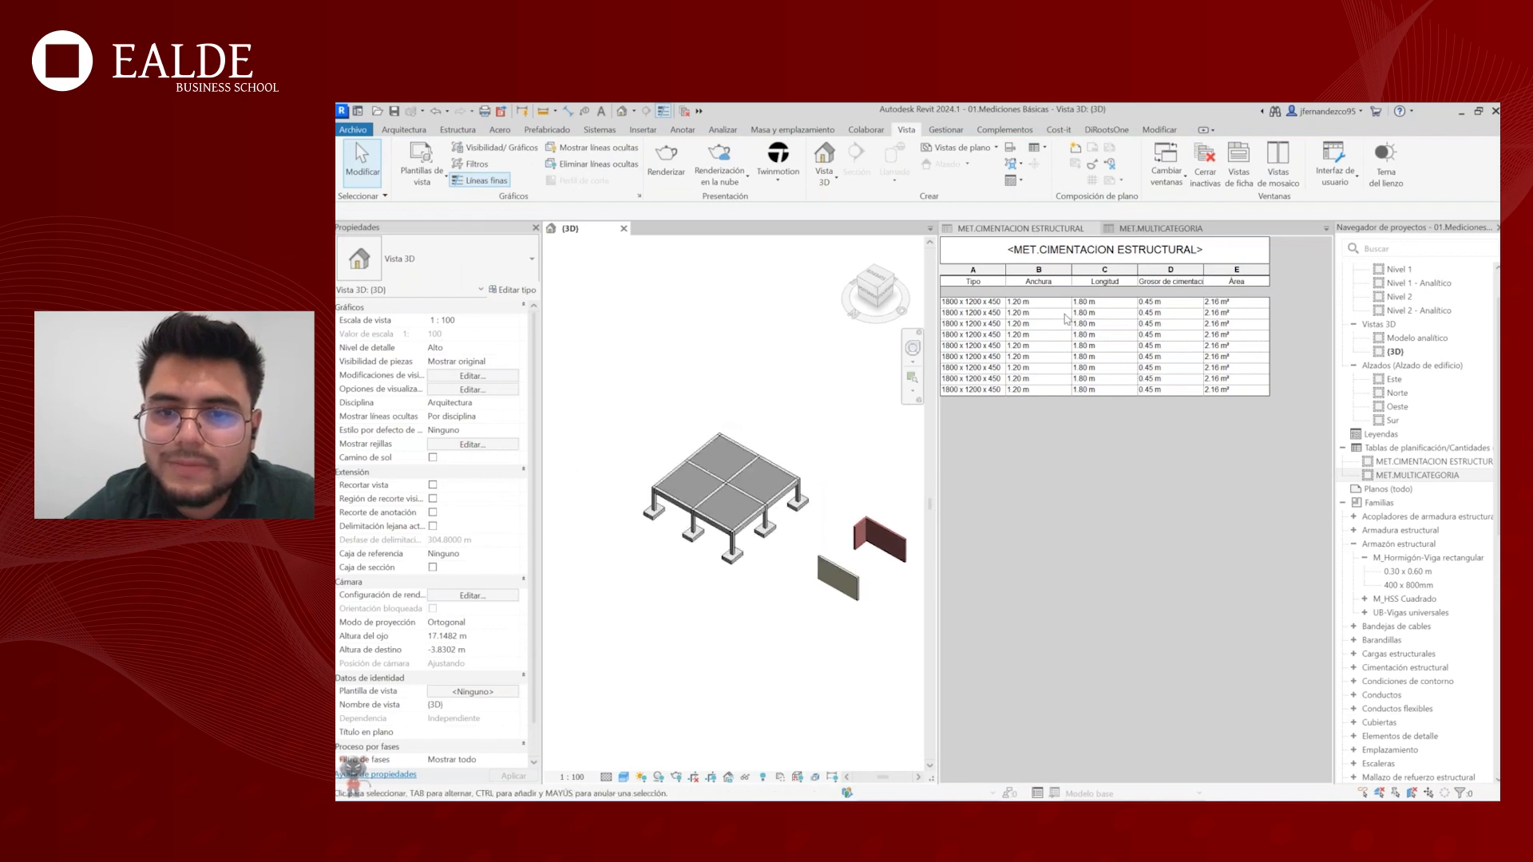
{"action": "left_click", "coordinate": [1052, 311]}
{"action": "left_click_drag", "start_coordinate": [1053, 304], "coordinate": [1038, 345]}
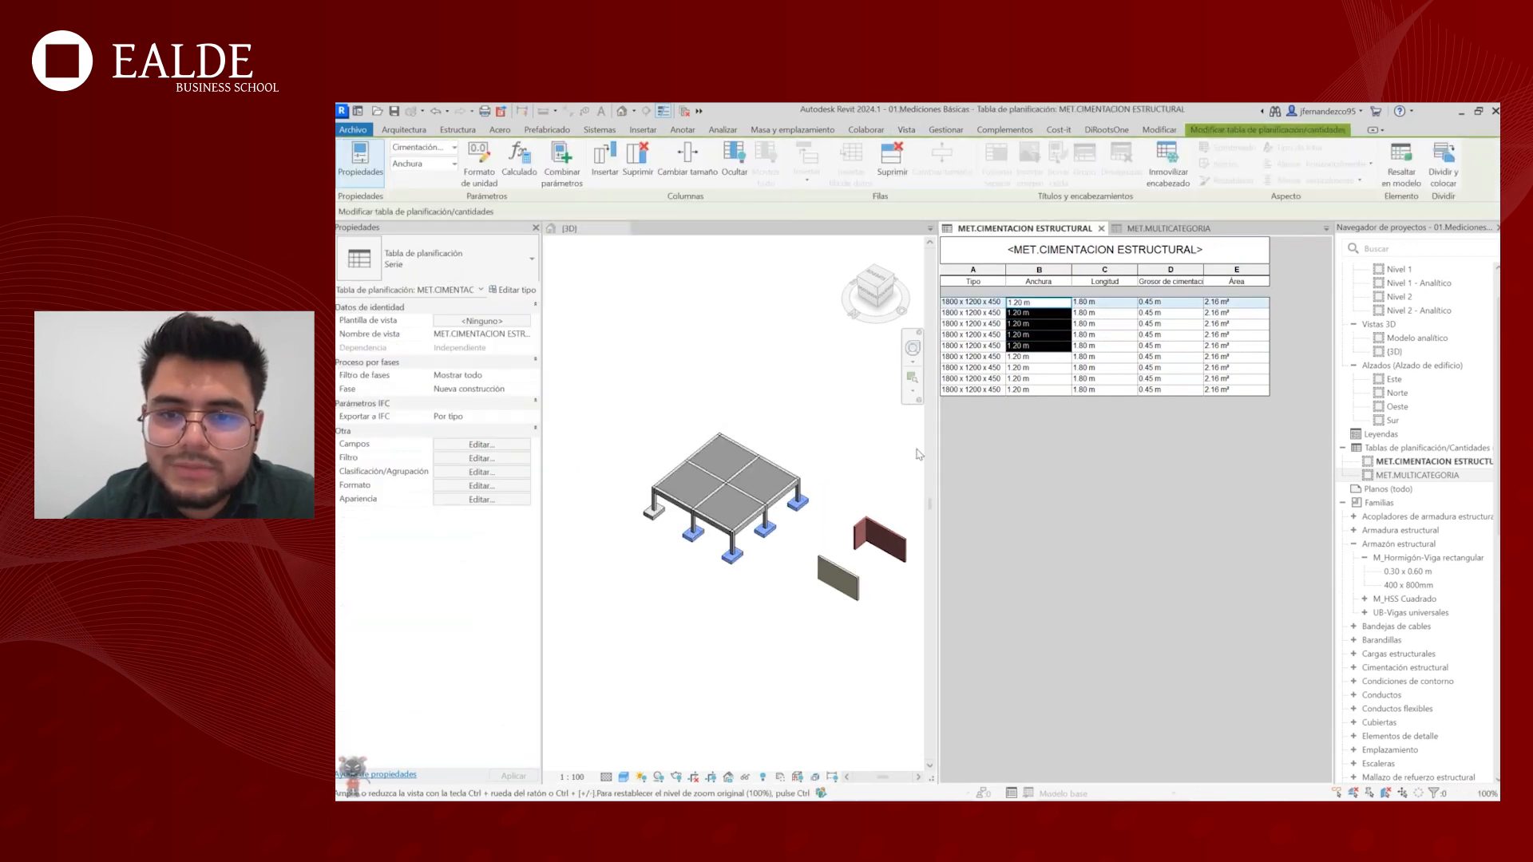
{"action": "scroll", "coordinate": [765, 541], "scroll_direction": "up", "scroll_amount": 3}
{"action": "middle_click_drag", "start_coordinate": [765, 542], "coordinate": [830, 489], "text": "shift"}
{"action": "scroll", "coordinate": [802, 489], "scroll_direction": "up", "scroll_amount": 3}
{"action": "left_click", "coordinate": [1233, 304]}
{"action": "left_click", "coordinate": [1245, 323]}
{"action": "left_click", "coordinate": [1237, 346]}
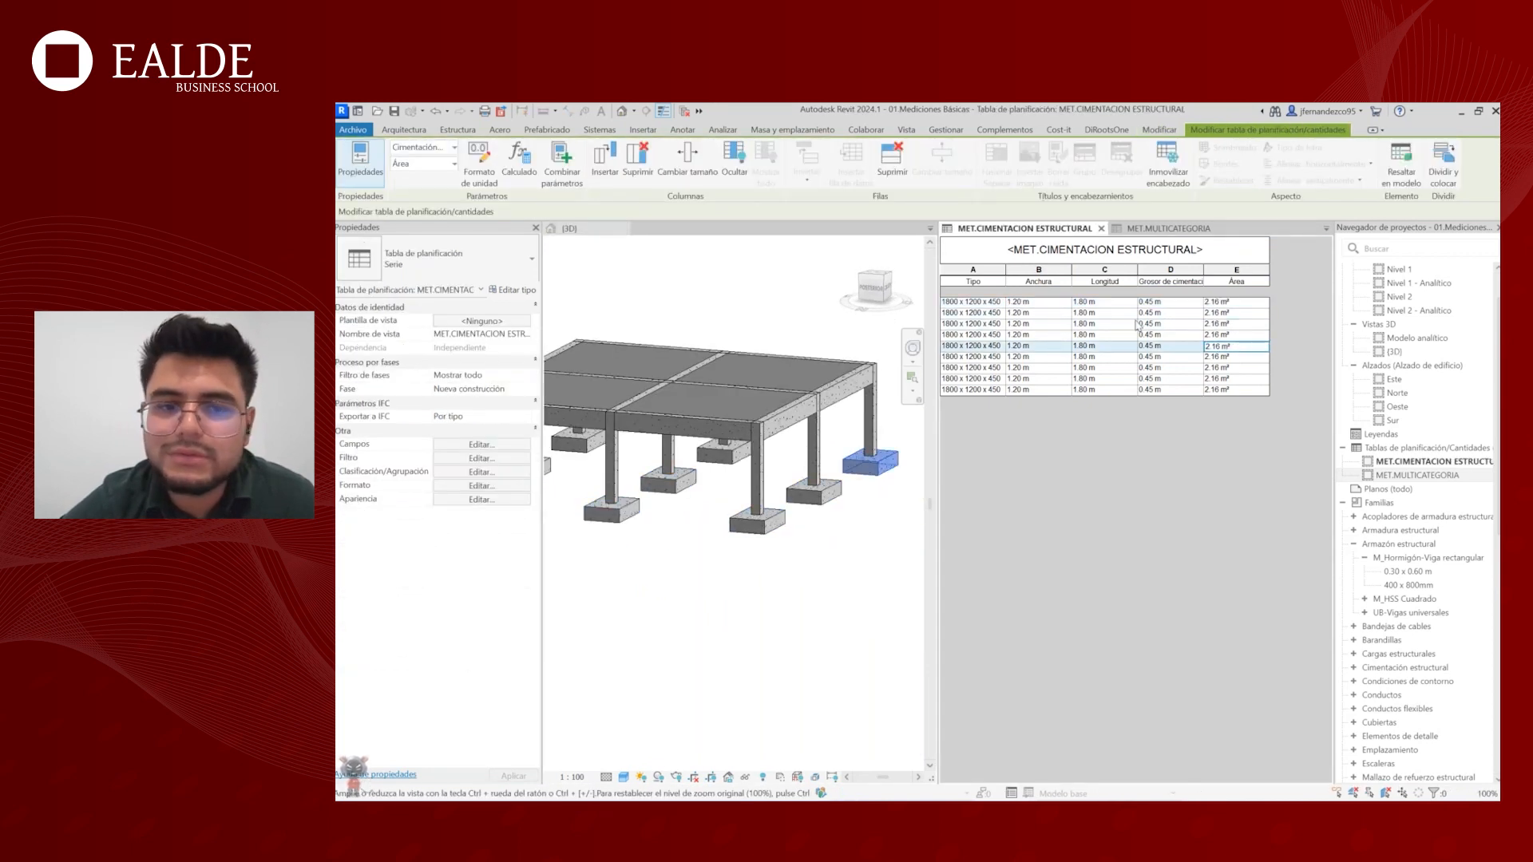
- Add the Volumen field to the foundation schedule after Área
{"action": "left_click", "coordinate": [481, 444]}
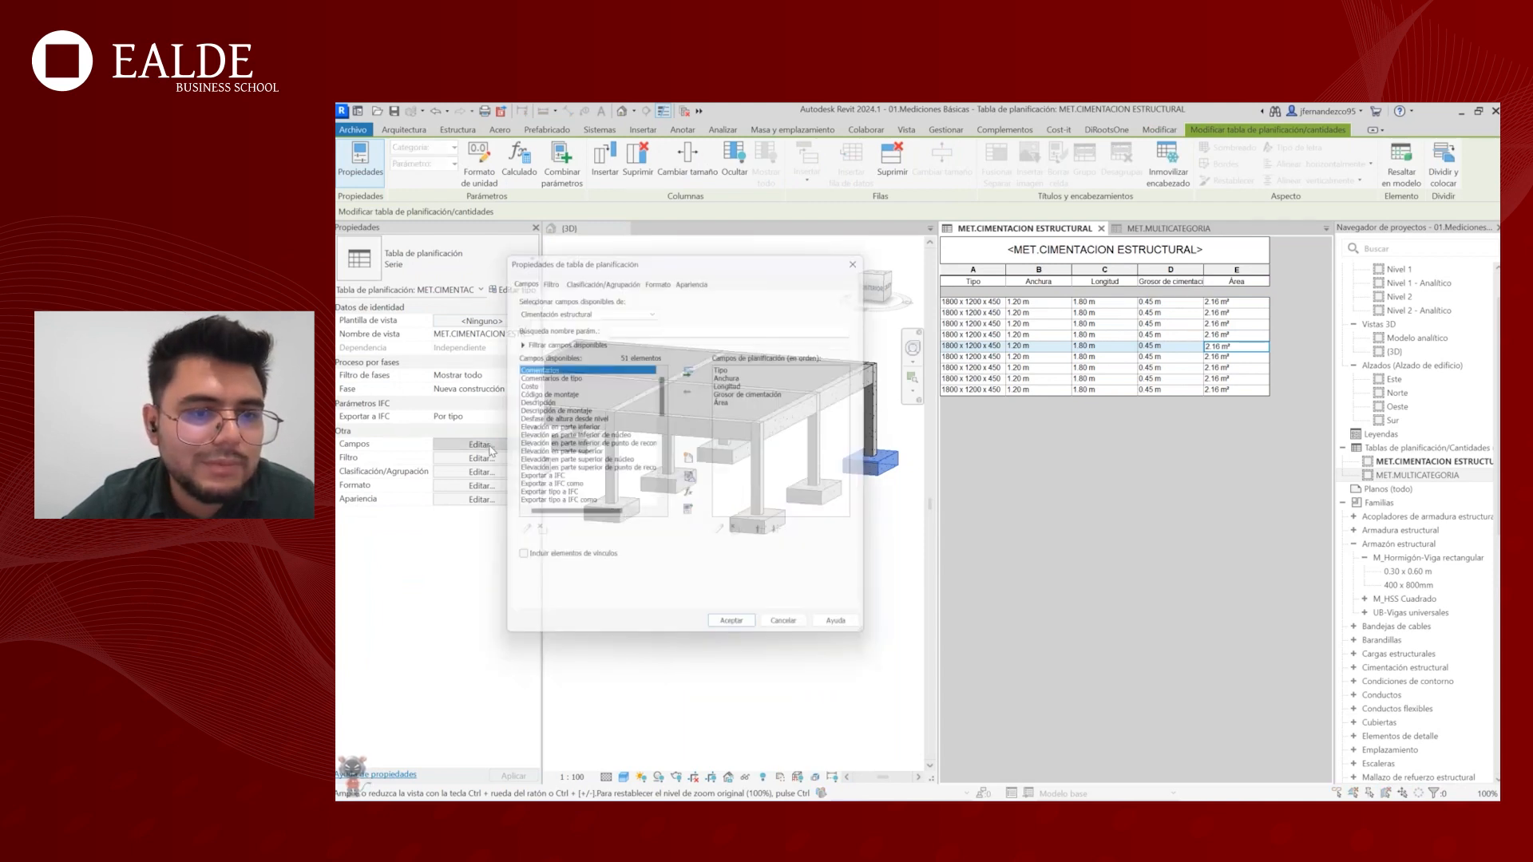
{"action": "scroll", "coordinate": [551, 467], "scroll_direction": "down", "scroll_amount": 3}
{"action": "left_click", "coordinate": [550, 470]}
{"action": "key", "text": "v"}
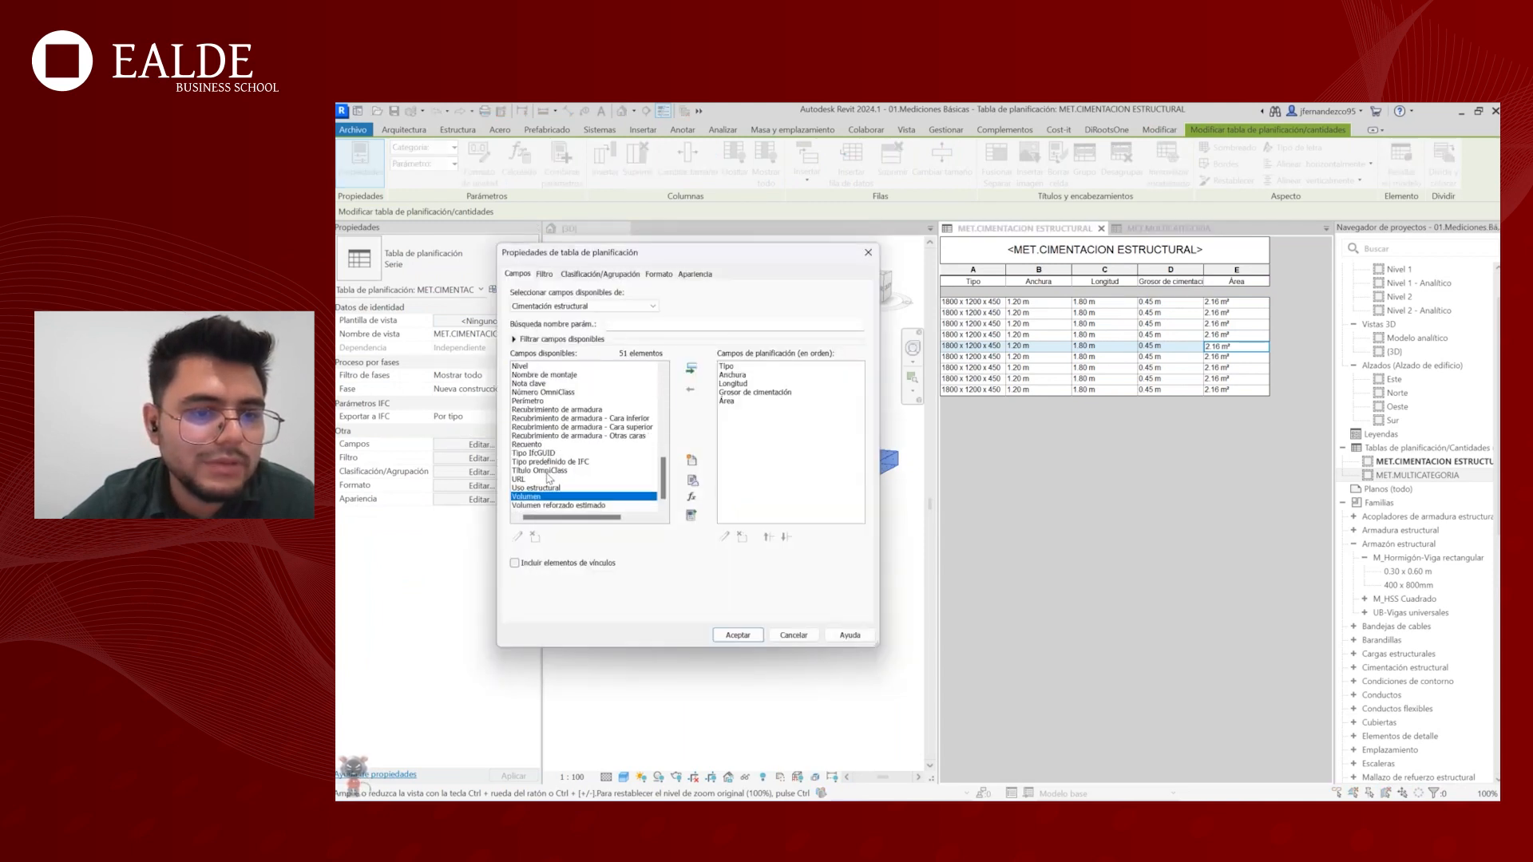
{"action": "left_click", "coordinate": [691, 369]}
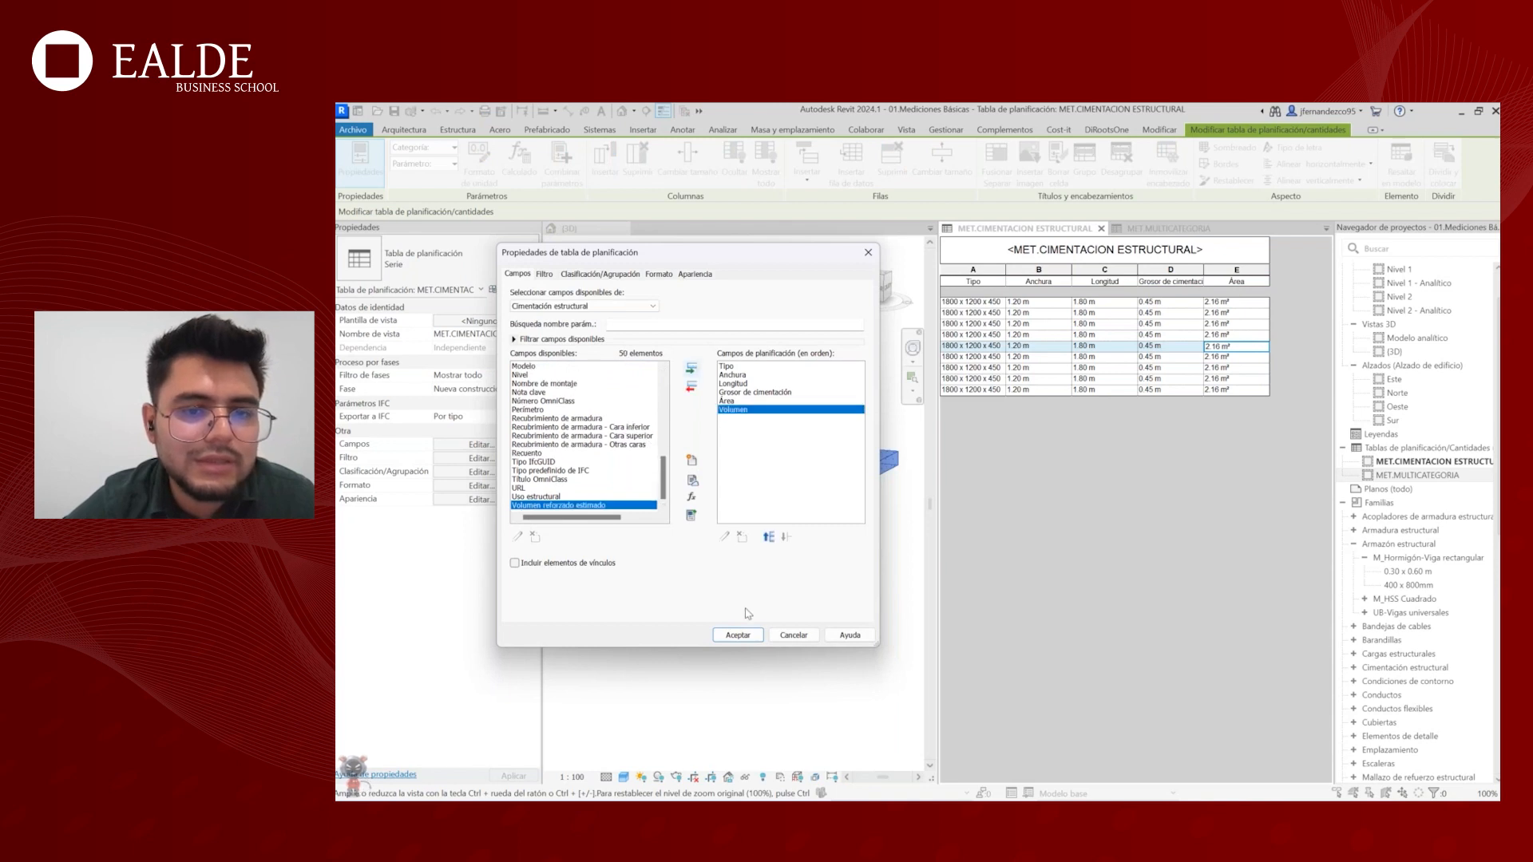
{"action": "left_click", "coordinate": [751, 637]}
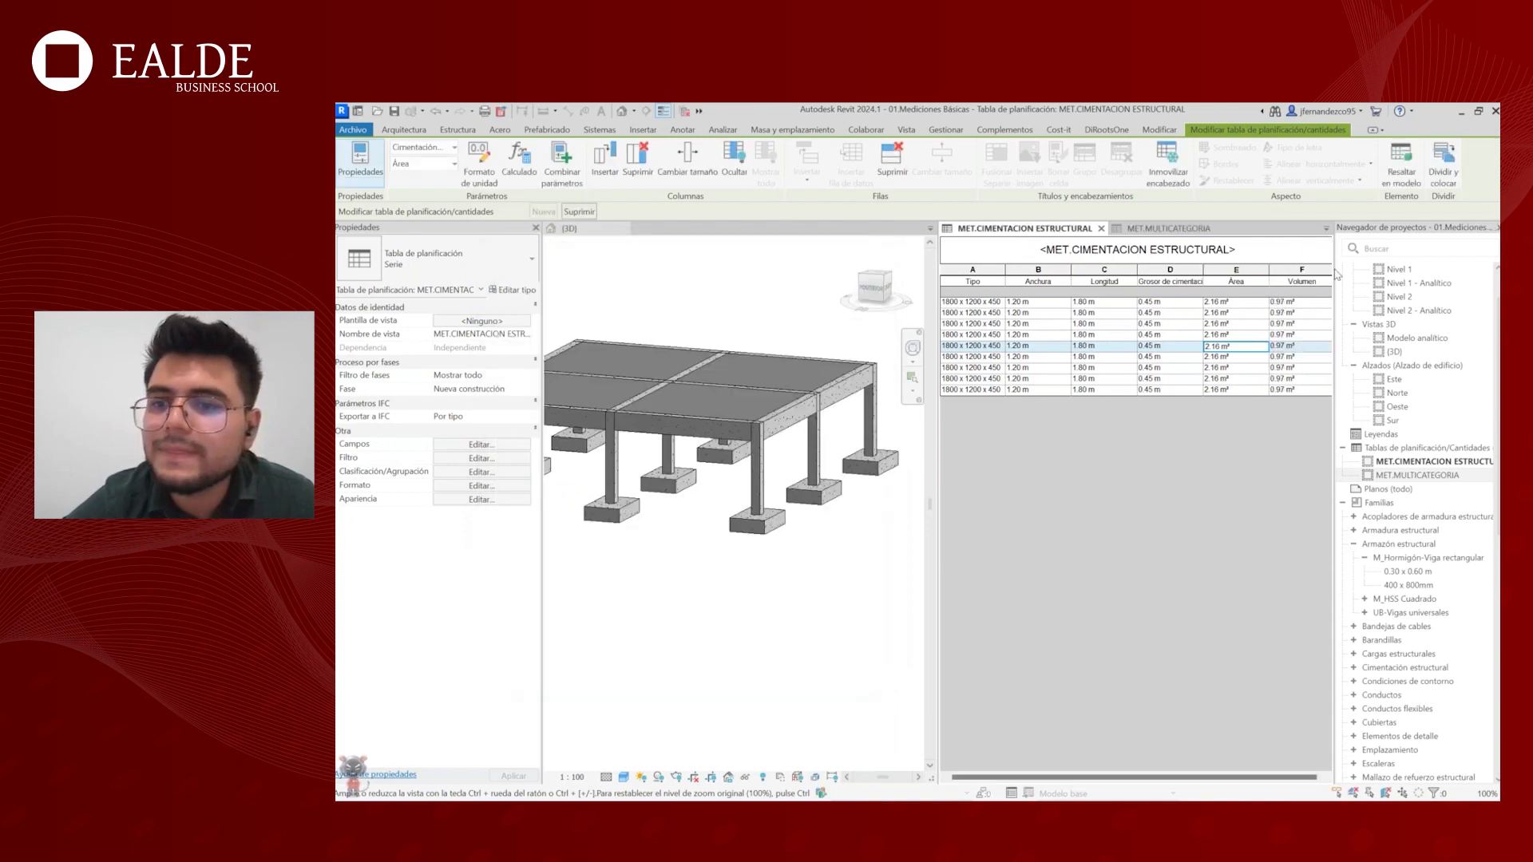
- Narrow the Área, Longitud and Anchura columns and widen the Tipo column so the full footing type names fit
{"action": "left_click_drag", "start_coordinate": [1271, 277], "coordinate": [1243, 276]}
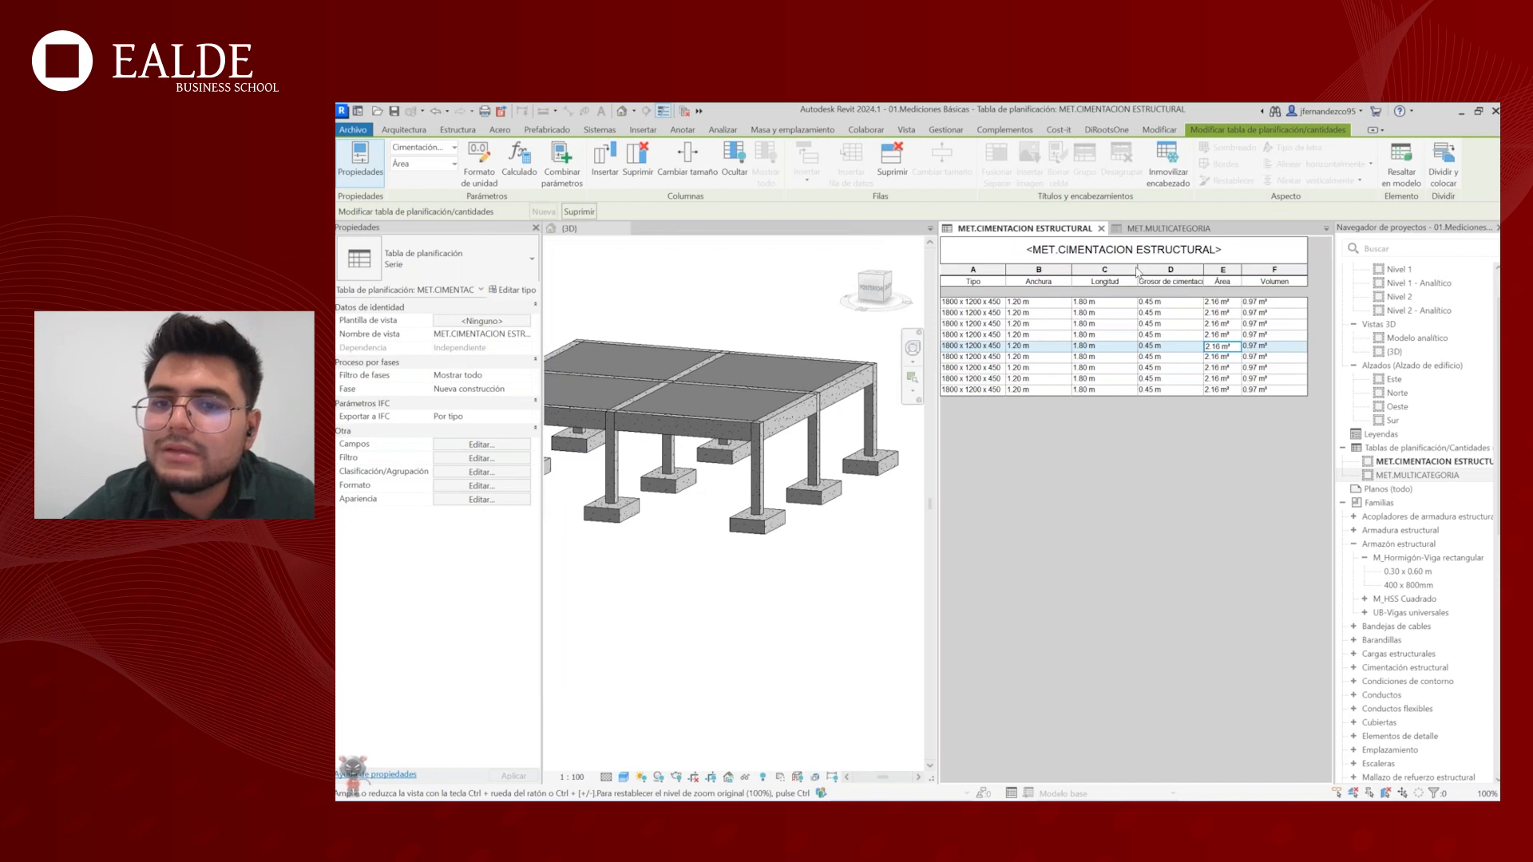
{"action": "left_click_drag", "start_coordinate": [1133, 267], "coordinate": [1035, 268]}
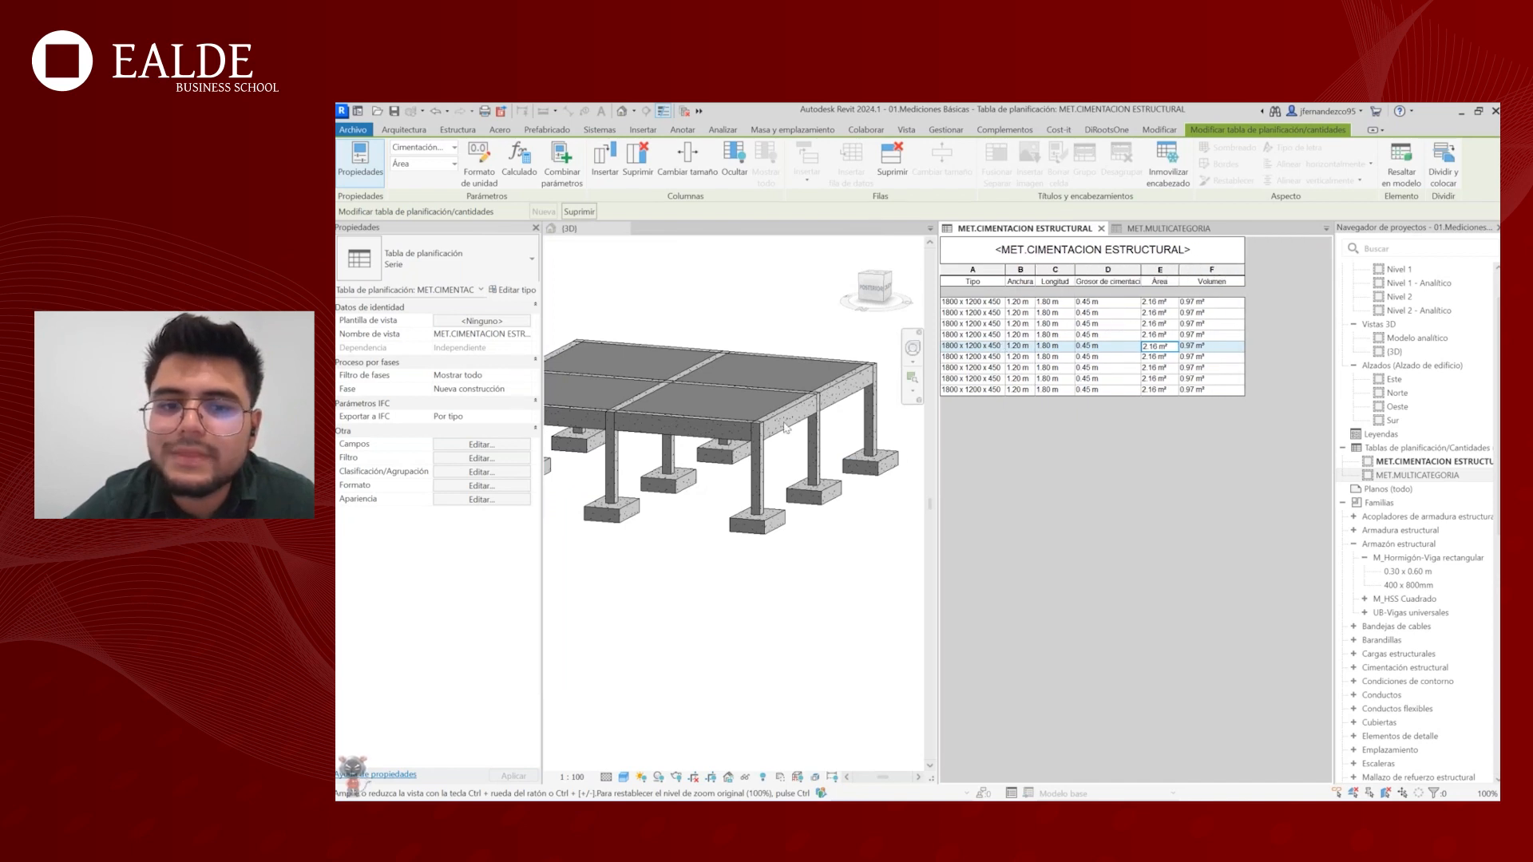
{"action": "scroll", "coordinate": [702, 462], "scroll_direction": "down", "scroll_amount": 3}
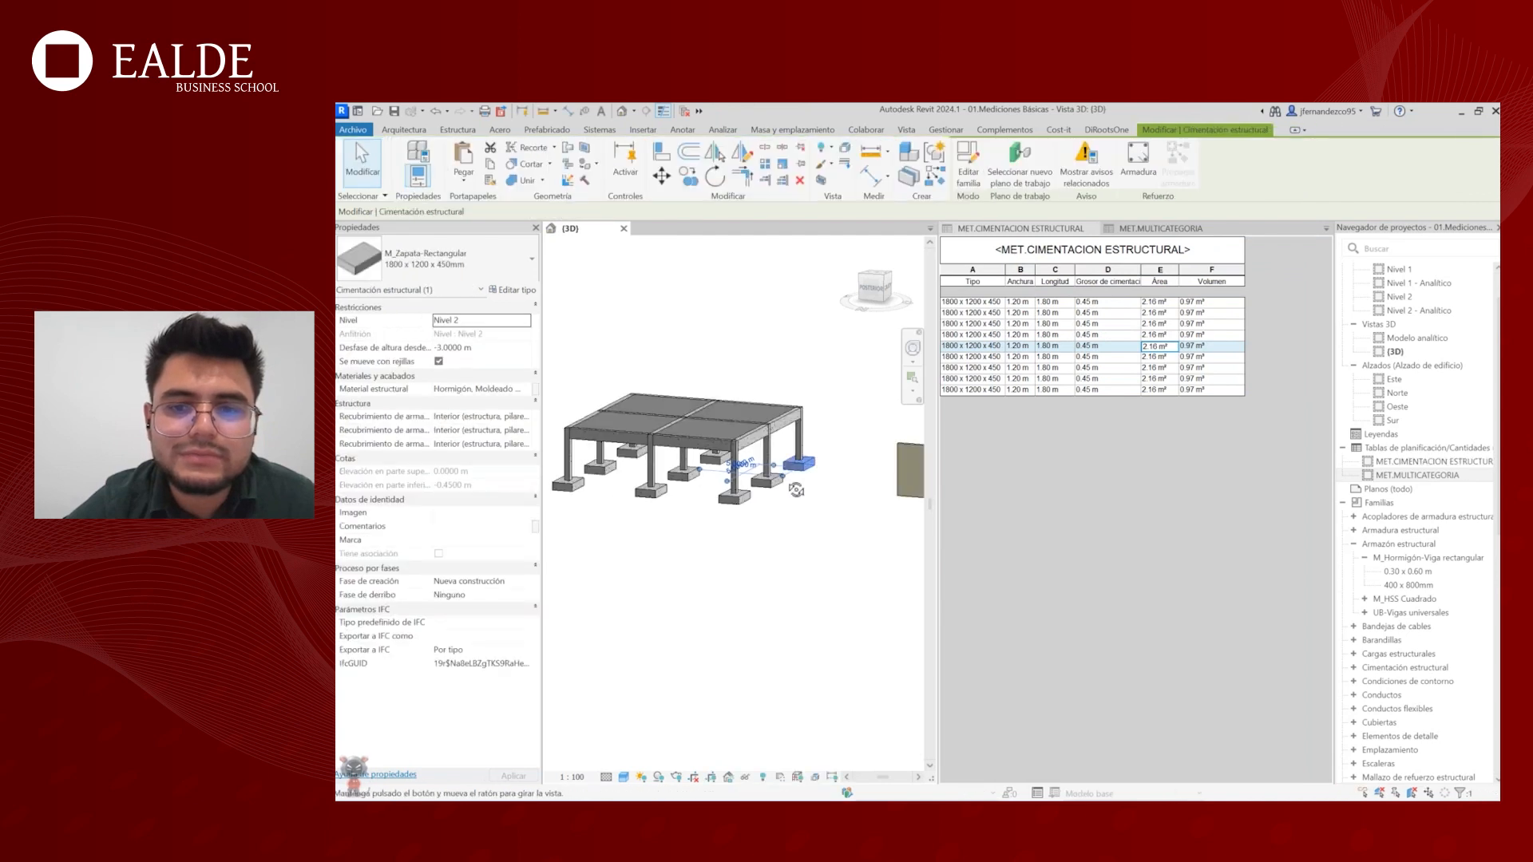
{"action": "left_click", "coordinate": [796, 491]}
{"action": "middle_click_drag", "start_coordinate": [796, 491], "coordinate": [772, 527], "text": "shift"}
{"action": "left_click_drag", "start_coordinate": [1005, 270], "coordinate": [1027, 269]}
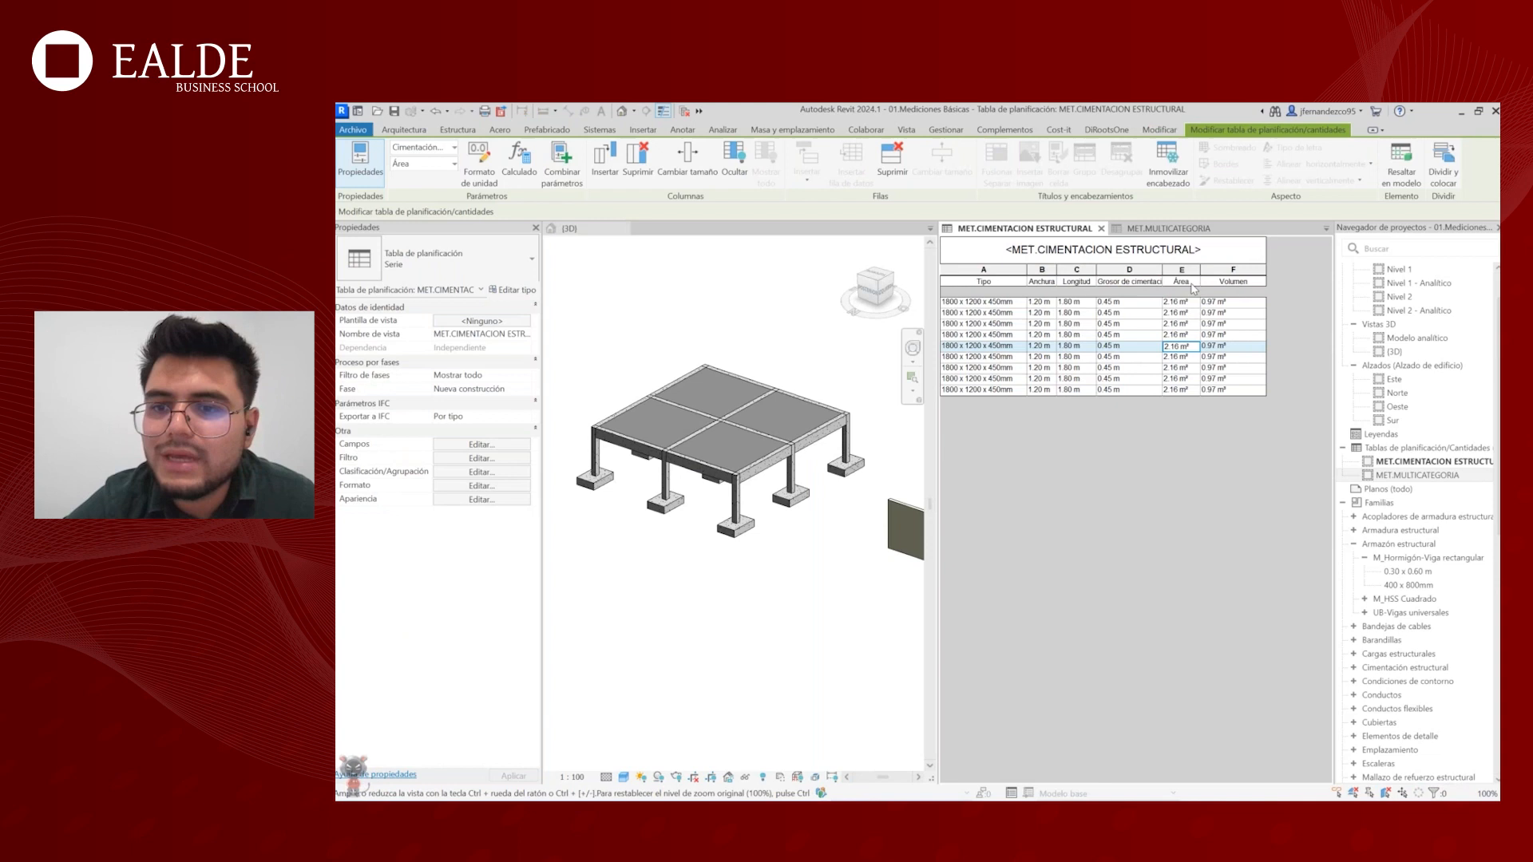
- Rename the Volumen column heading in the foundation schedule as Concreto
{"action": "double_click", "coordinate": [1245, 282]}
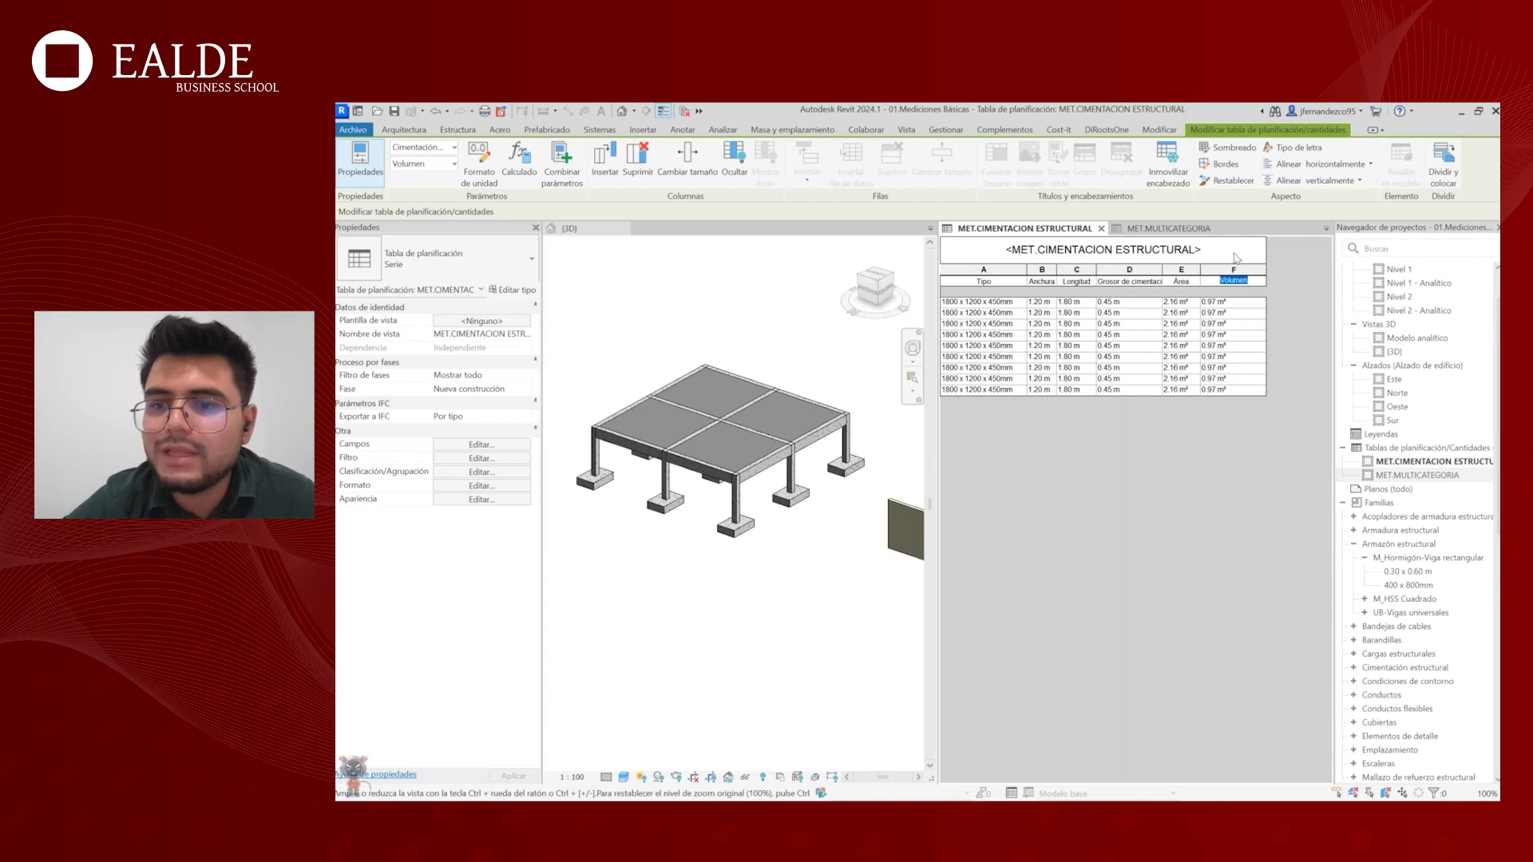
{"action": "type", "text": "co"}
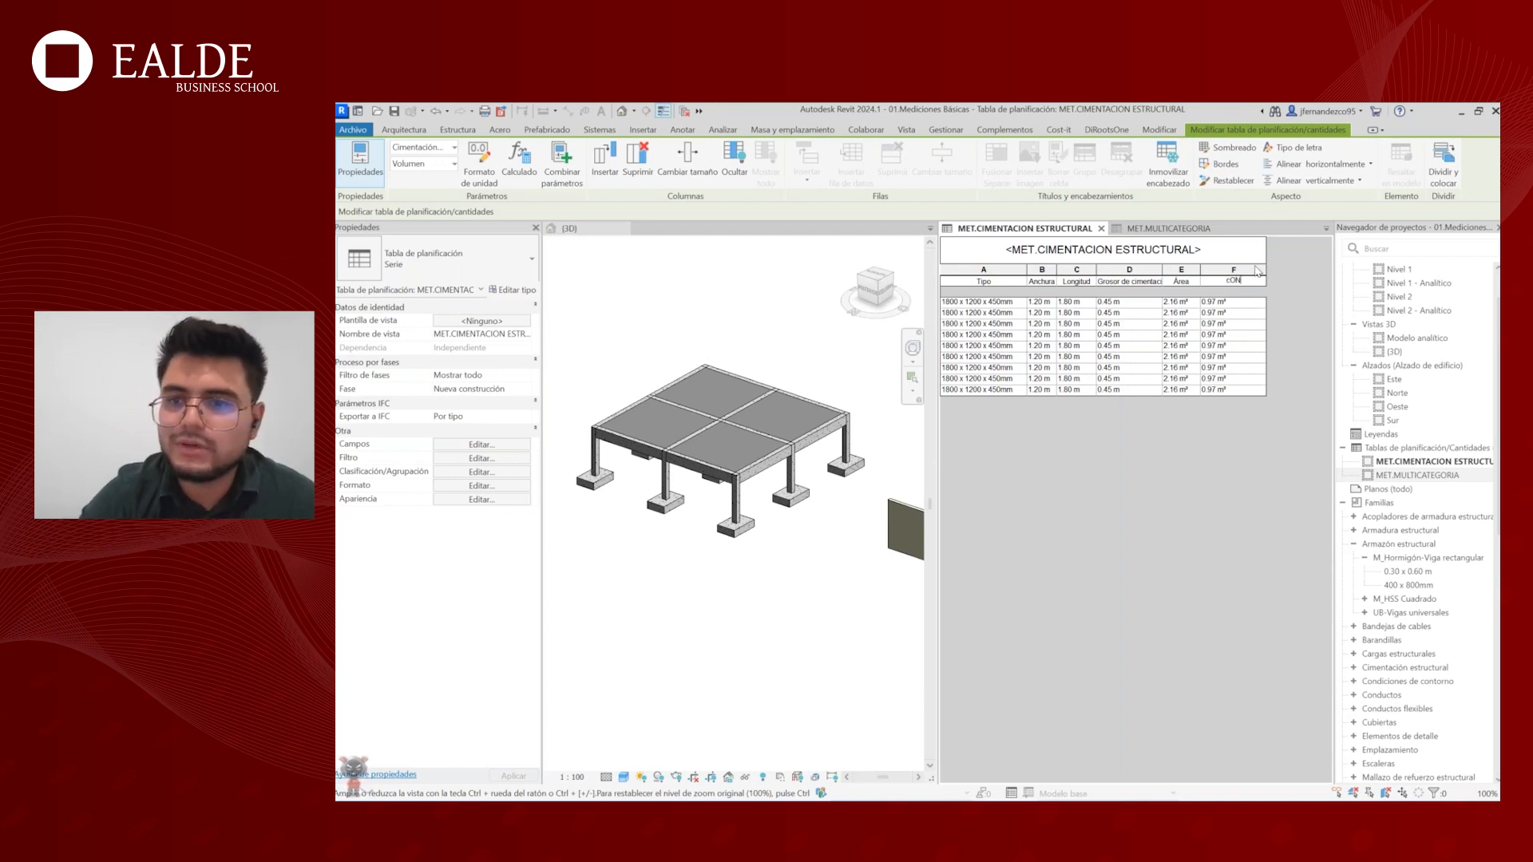
{"action": "type", "text": "ncreto"}
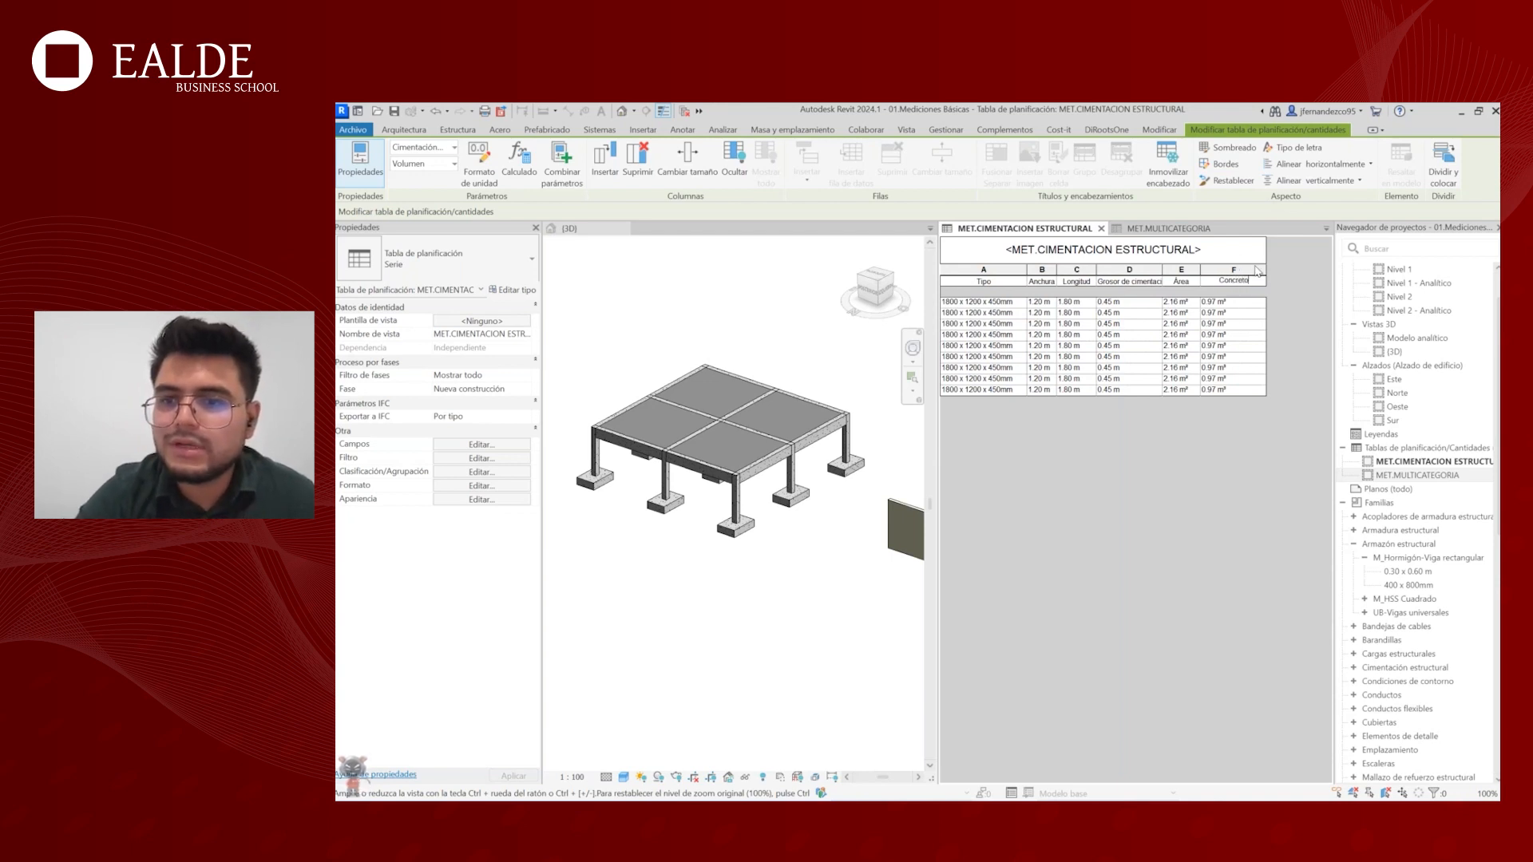
{"action": "left_click", "coordinate": [1243, 325]}
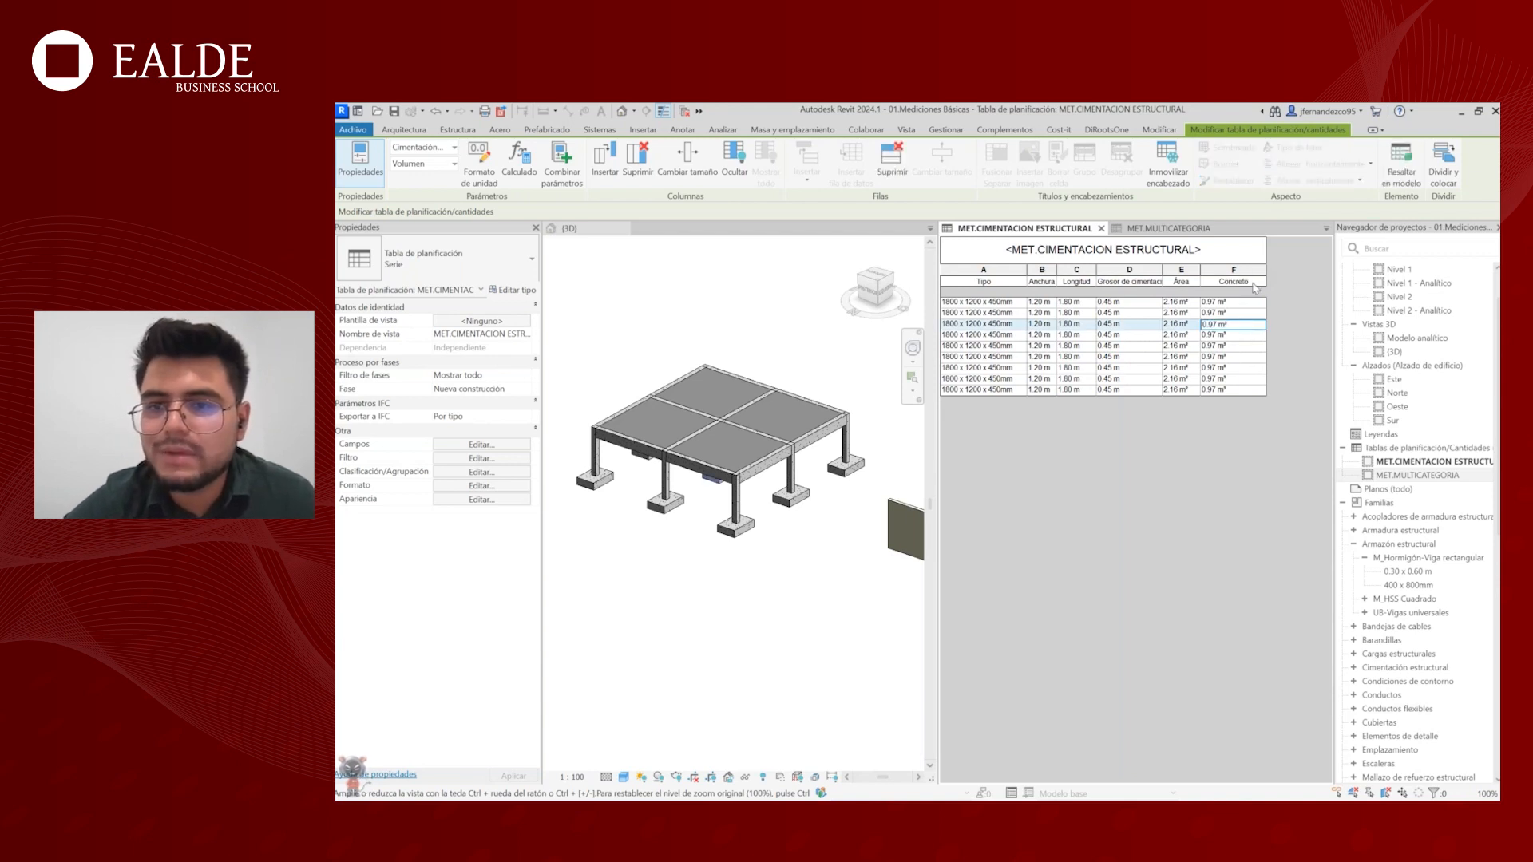
- Examine the Volumen field behind the Concreto column in the foundation schedule's field list
{"action": "left_click", "coordinate": [481, 444]}
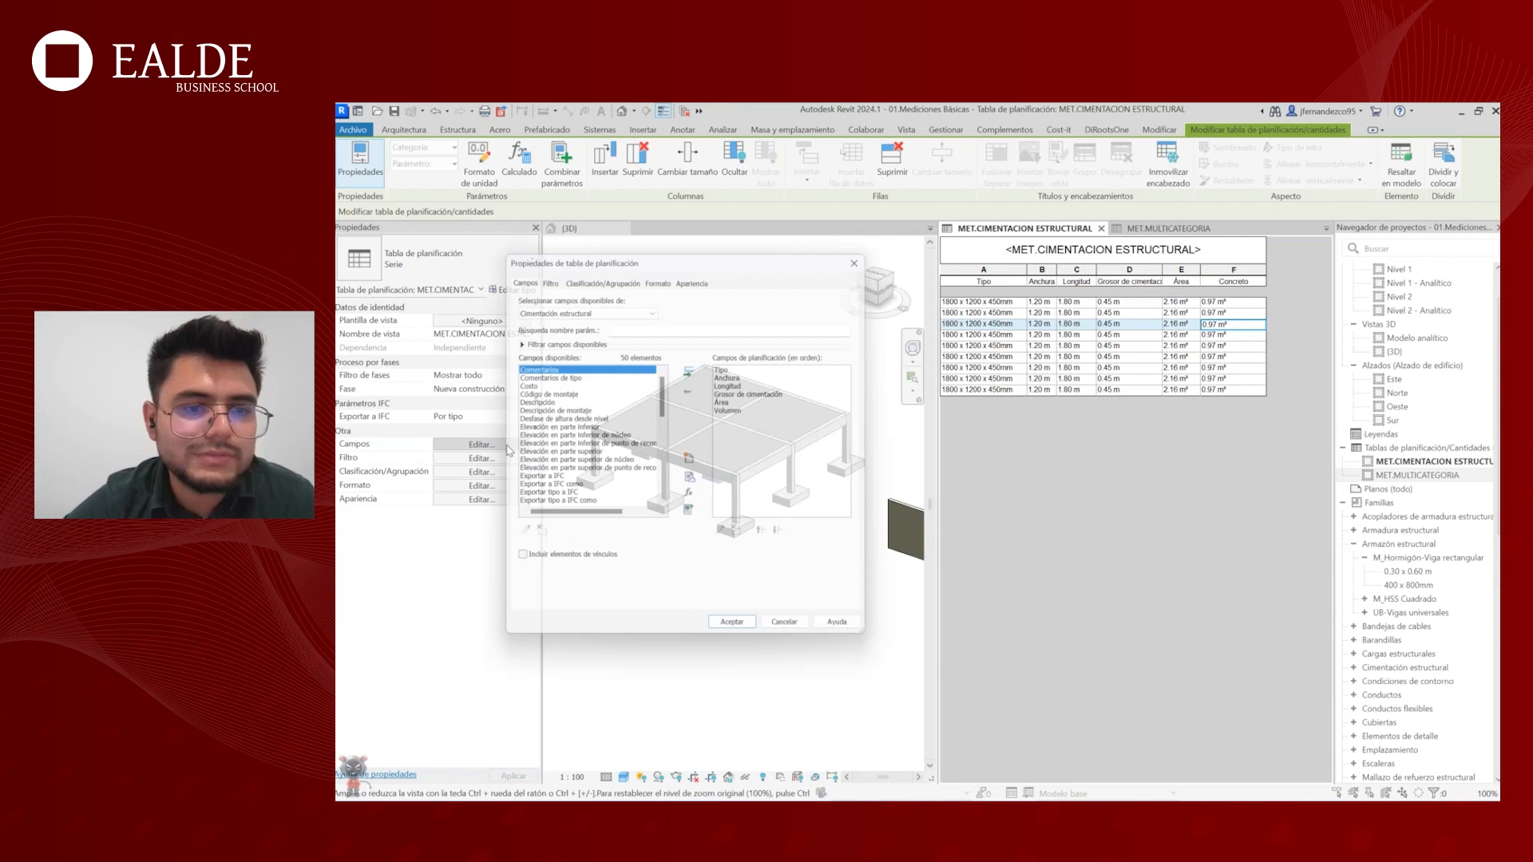
{"action": "left_click", "coordinate": [747, 410]}
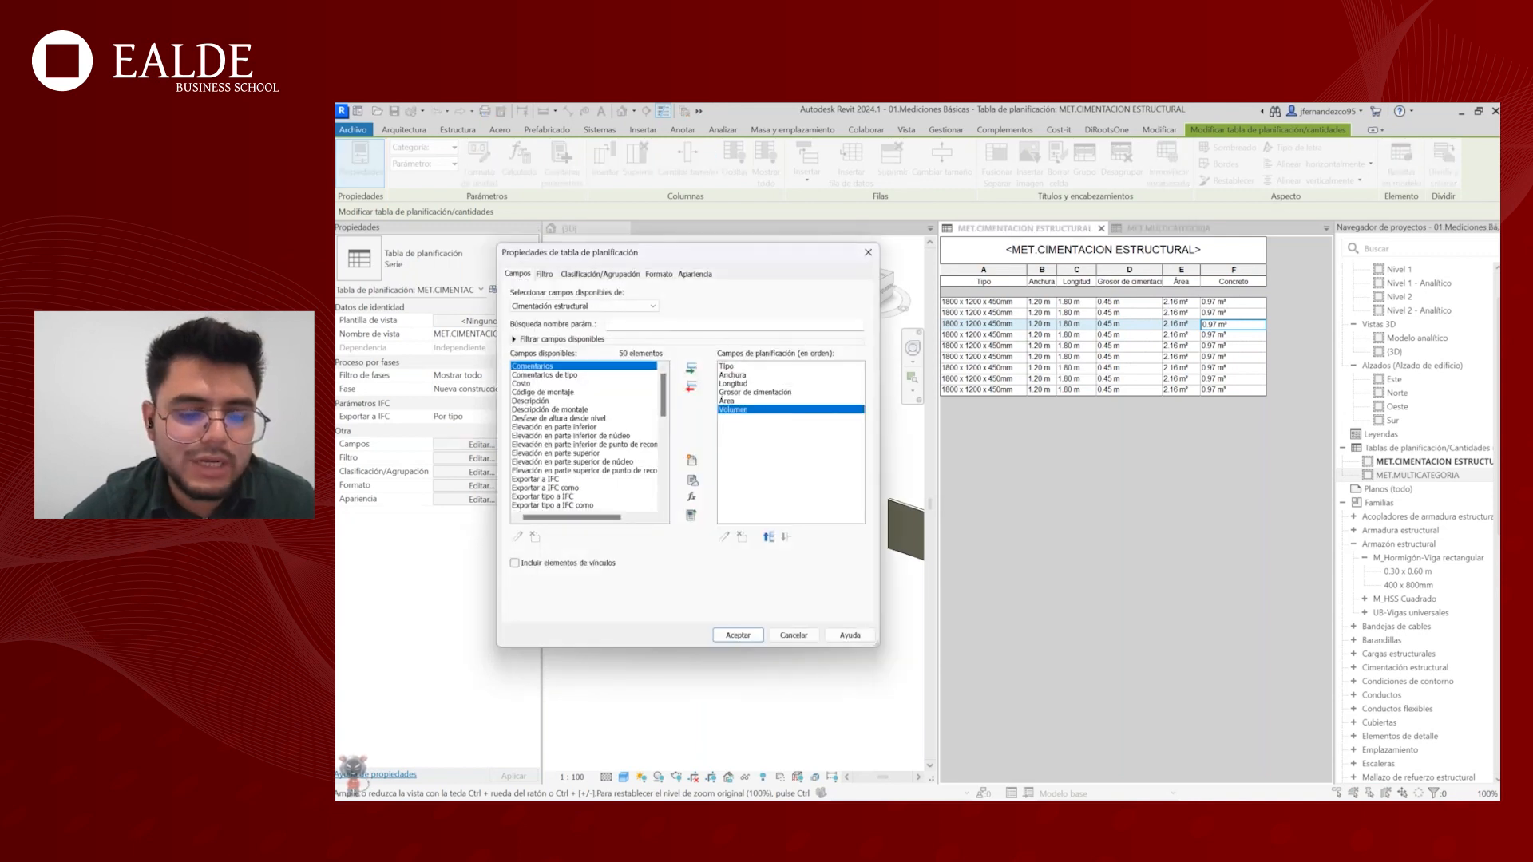
{"action": "left_click_drag", "start_coordinate": [709, 399], "coordinate": [774, 416], "text": "ctrl"}
{"action": "left_click_drag", "start_coordinate": [800, 398], "coordinate": [827, 389]}
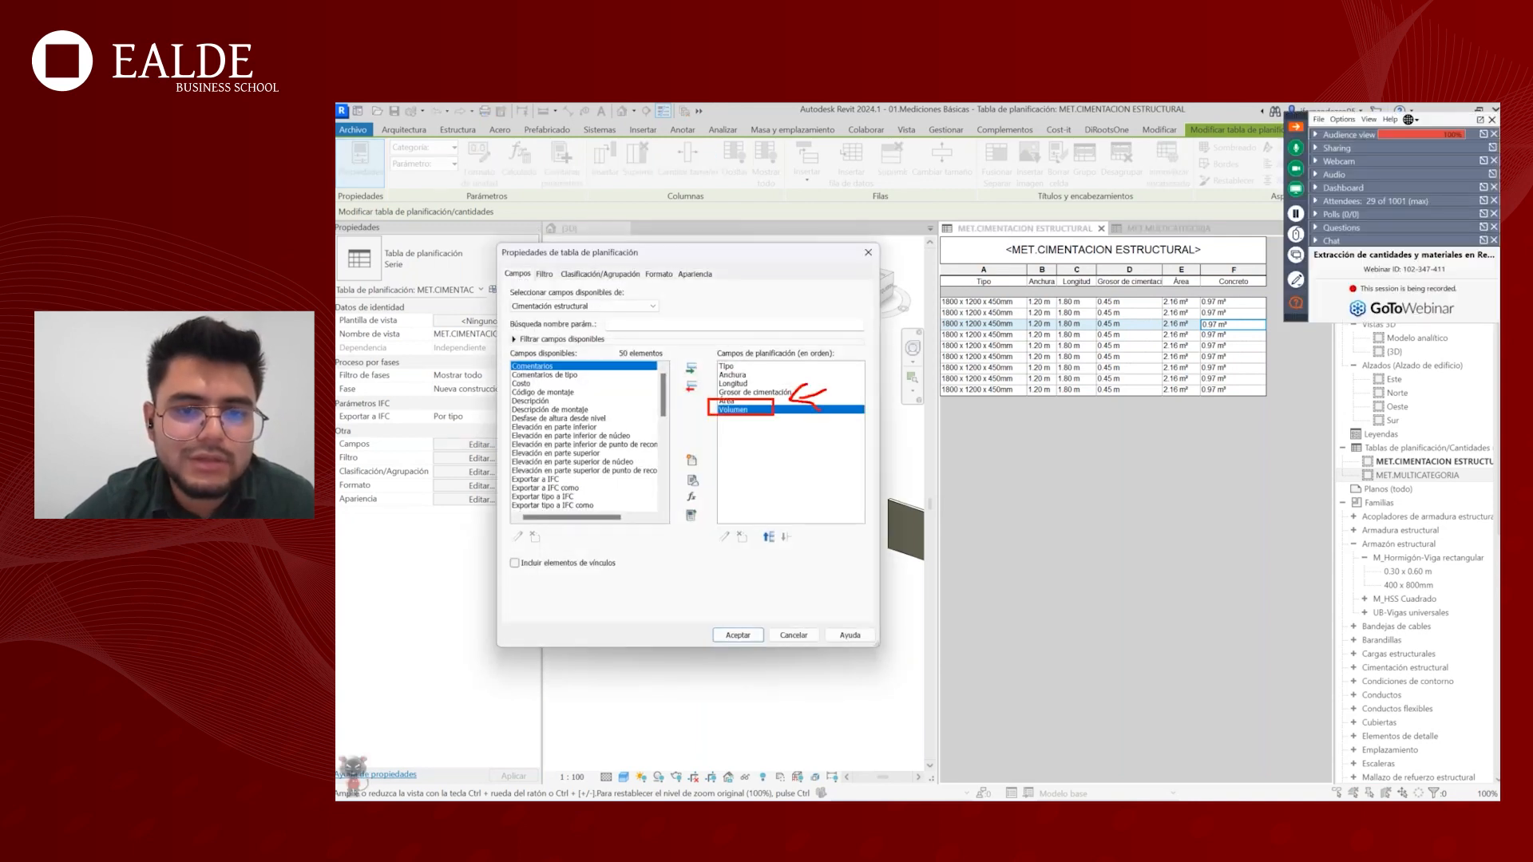
{"action": "key", "text": "Escape"}
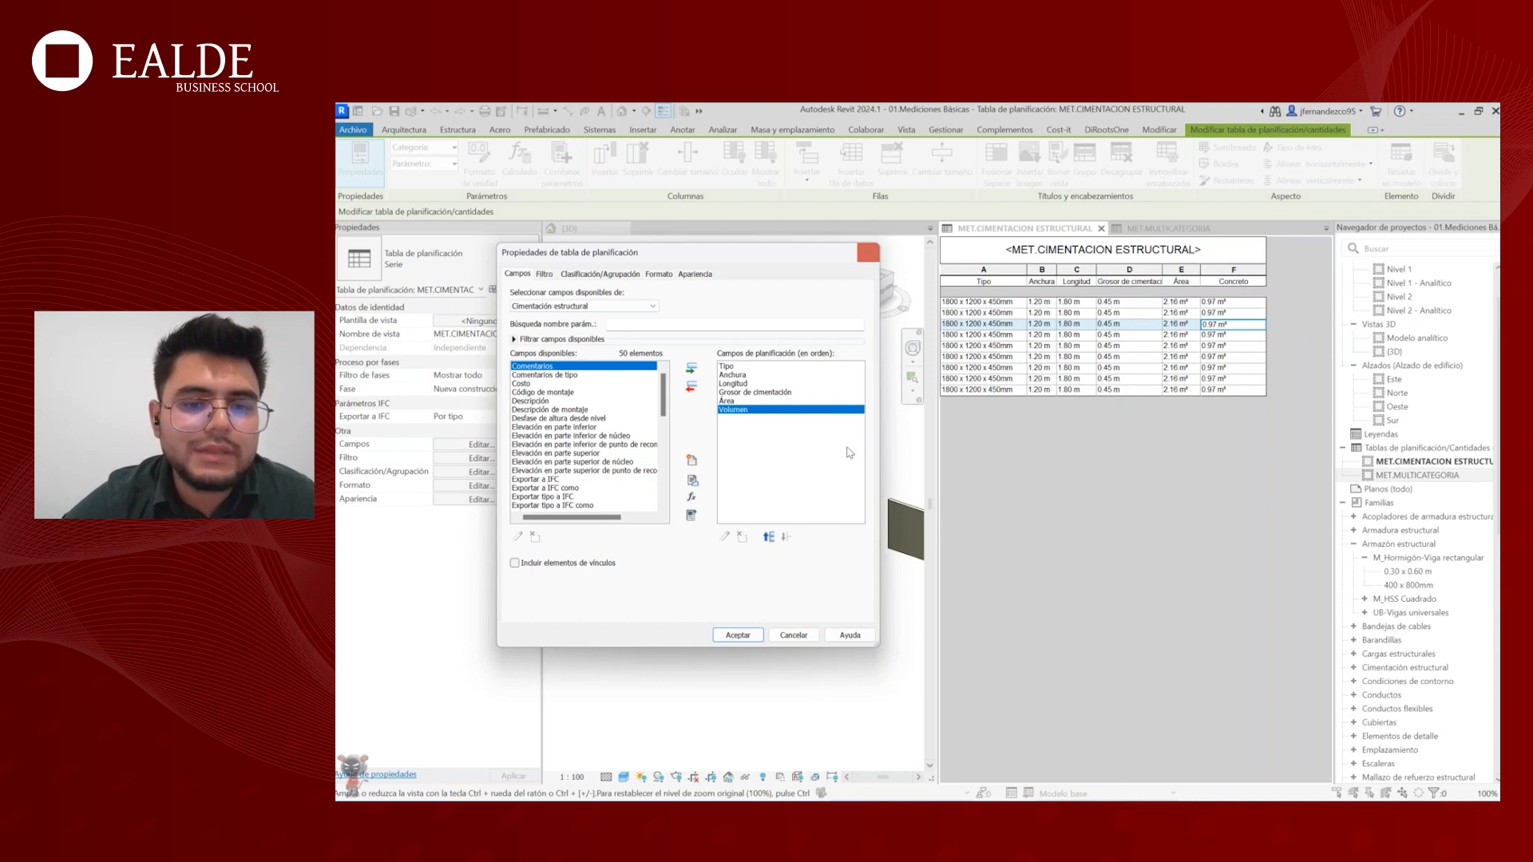
{"action": "left_click", "coordinate": [737, 636]}
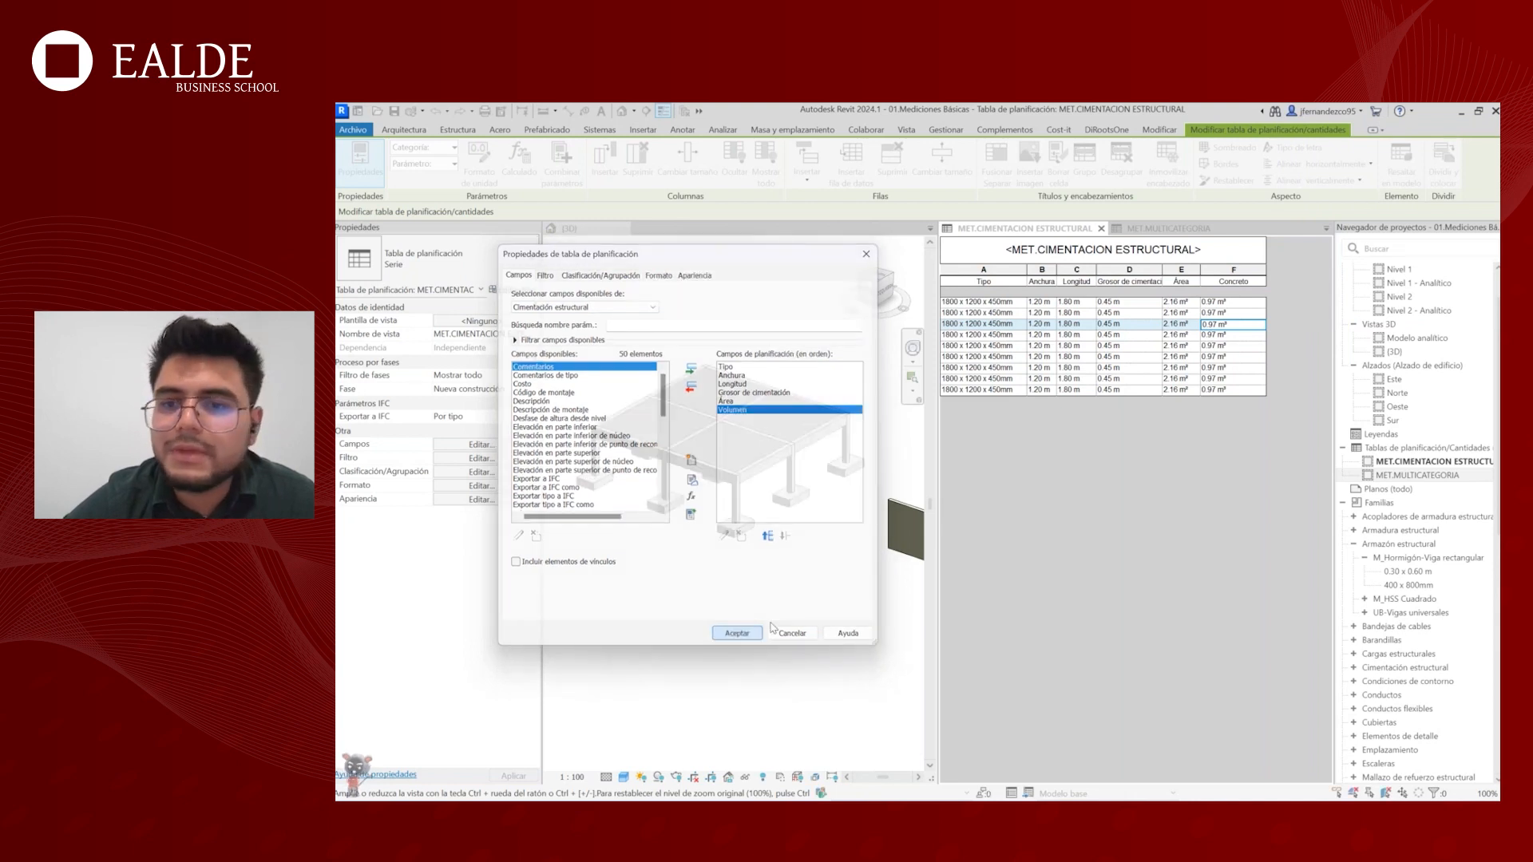
- Narrow the Grosor de cimentación column and select individual Área and Concreto cells to check their footings in the 3D view
{"action": "left_click", "coordinate": [1166, 302]}
{"action": "left_click", "coordinate": [1200, 302]}
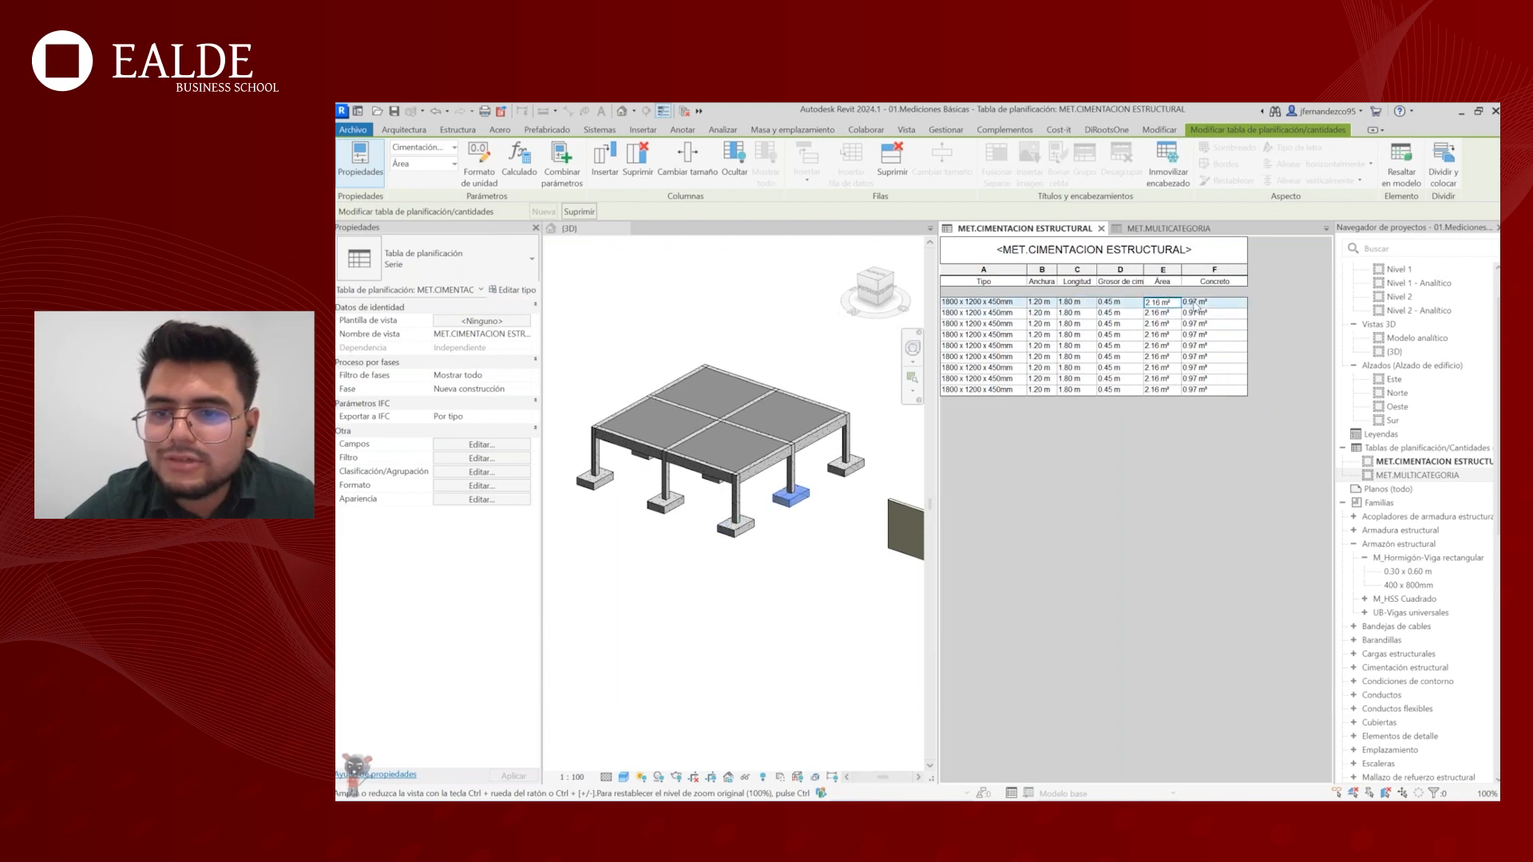
{"action": "left_click", "coordinate": [1168, 304]}
{"action": "left_click", "coordinate": [1211, 313]}
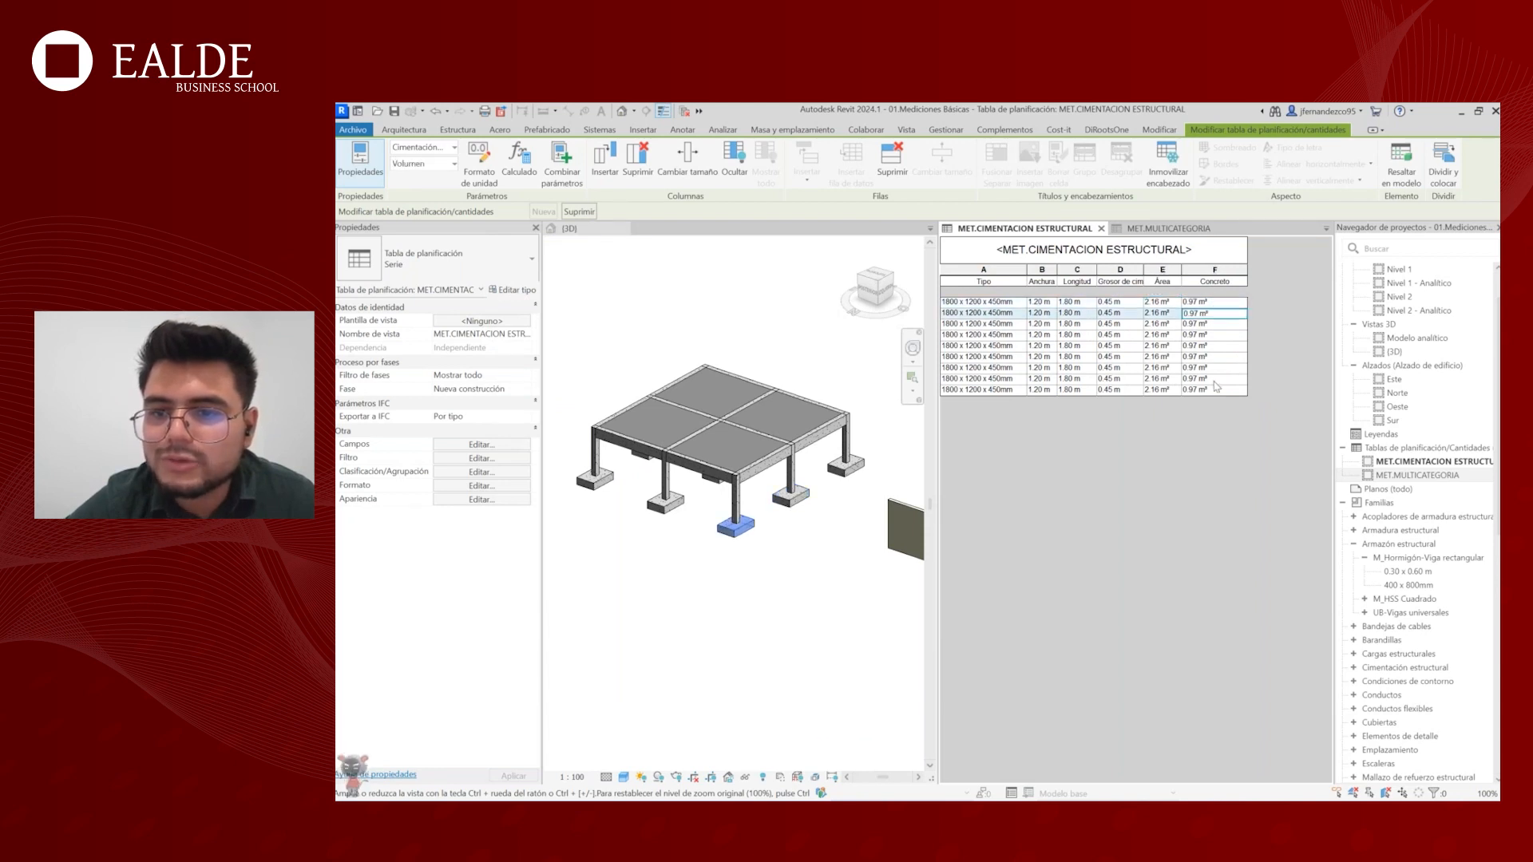
{"action": "left_click", "coordinate": [1215, 391]}
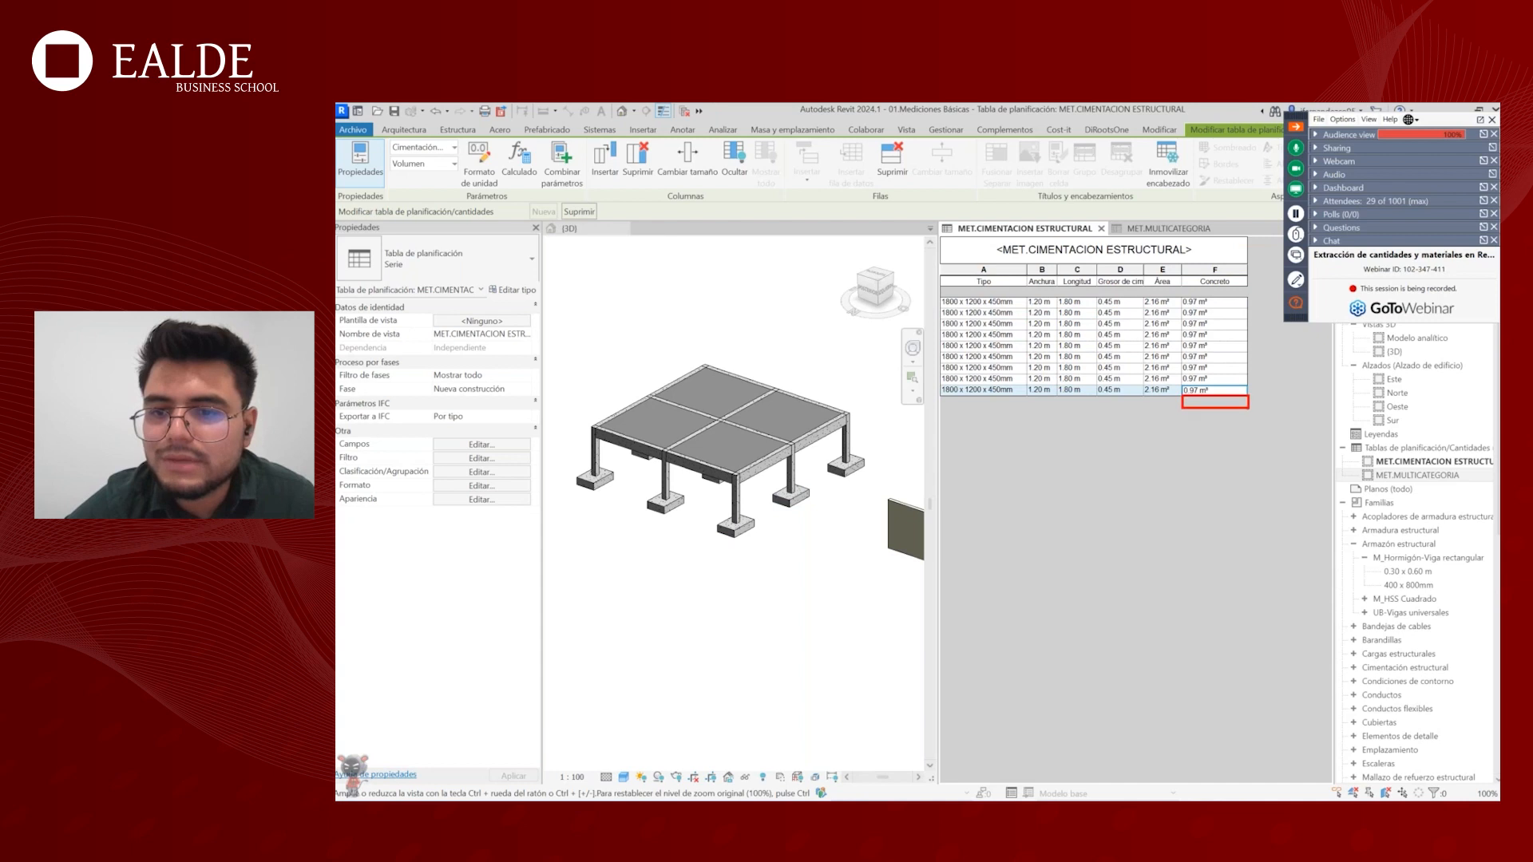
- Open the field formatting settings of the foundation schedule
{"action": "left_click", "coordinate": [501, 445]}
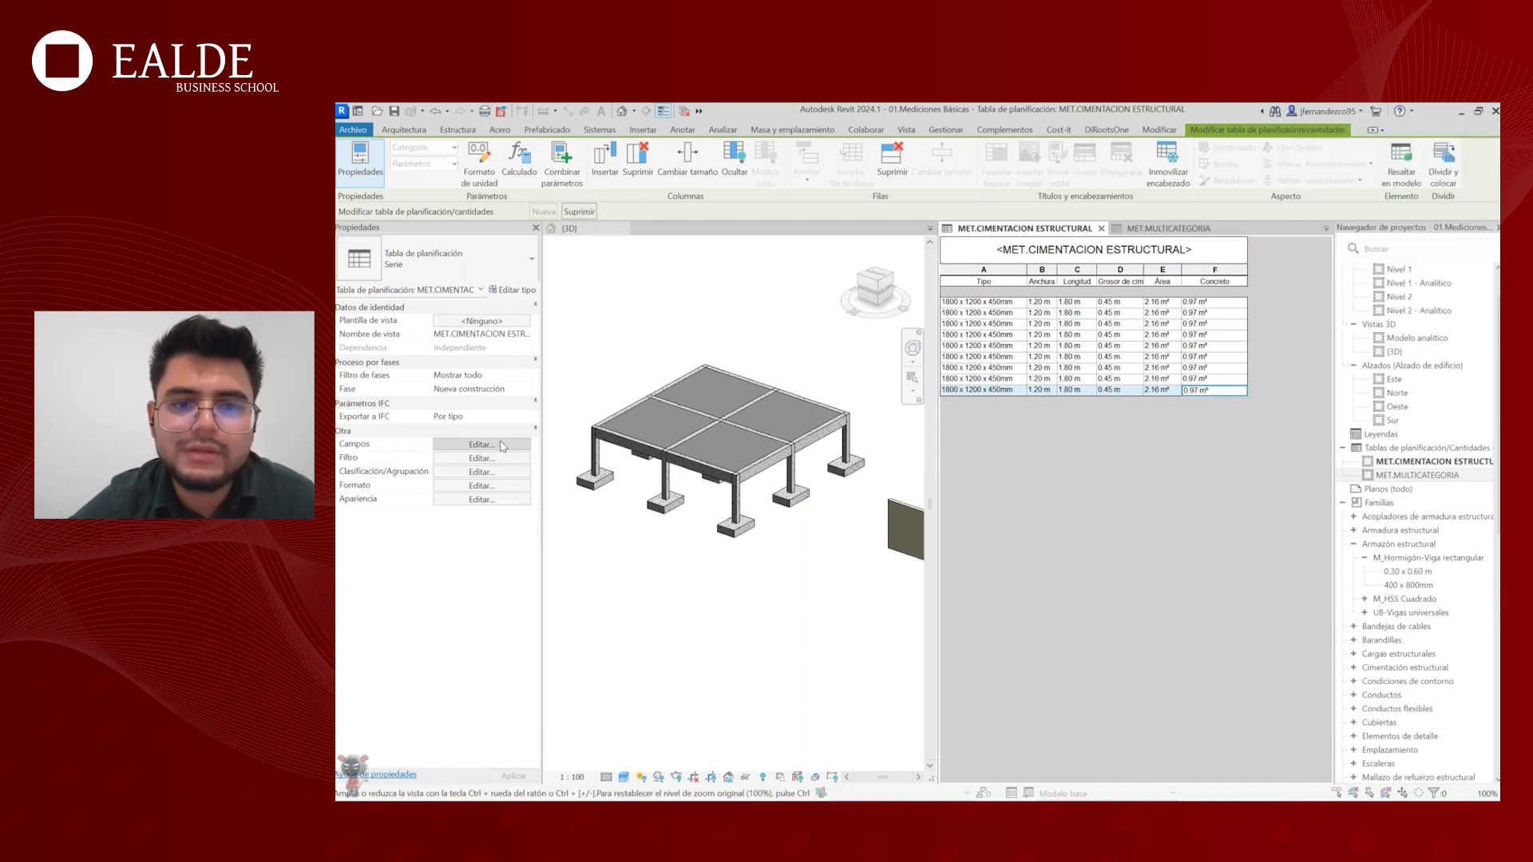
{"action": "left_click_drag", "start_coordinate": [748, 254], "coordinate": [748, 220]}
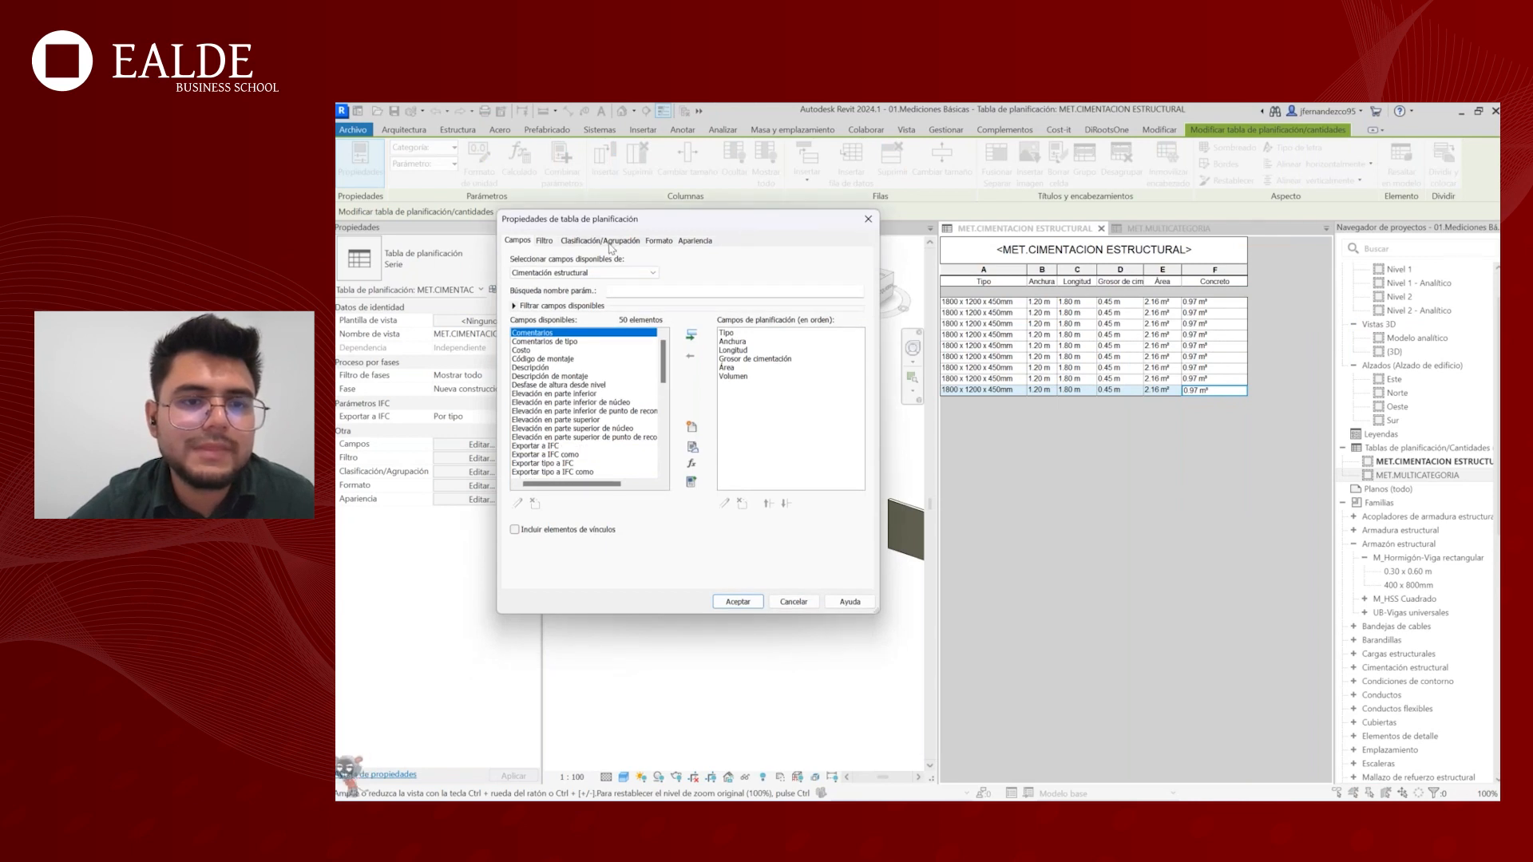
{"action": "left_click", "coordinate": [658, 241]}
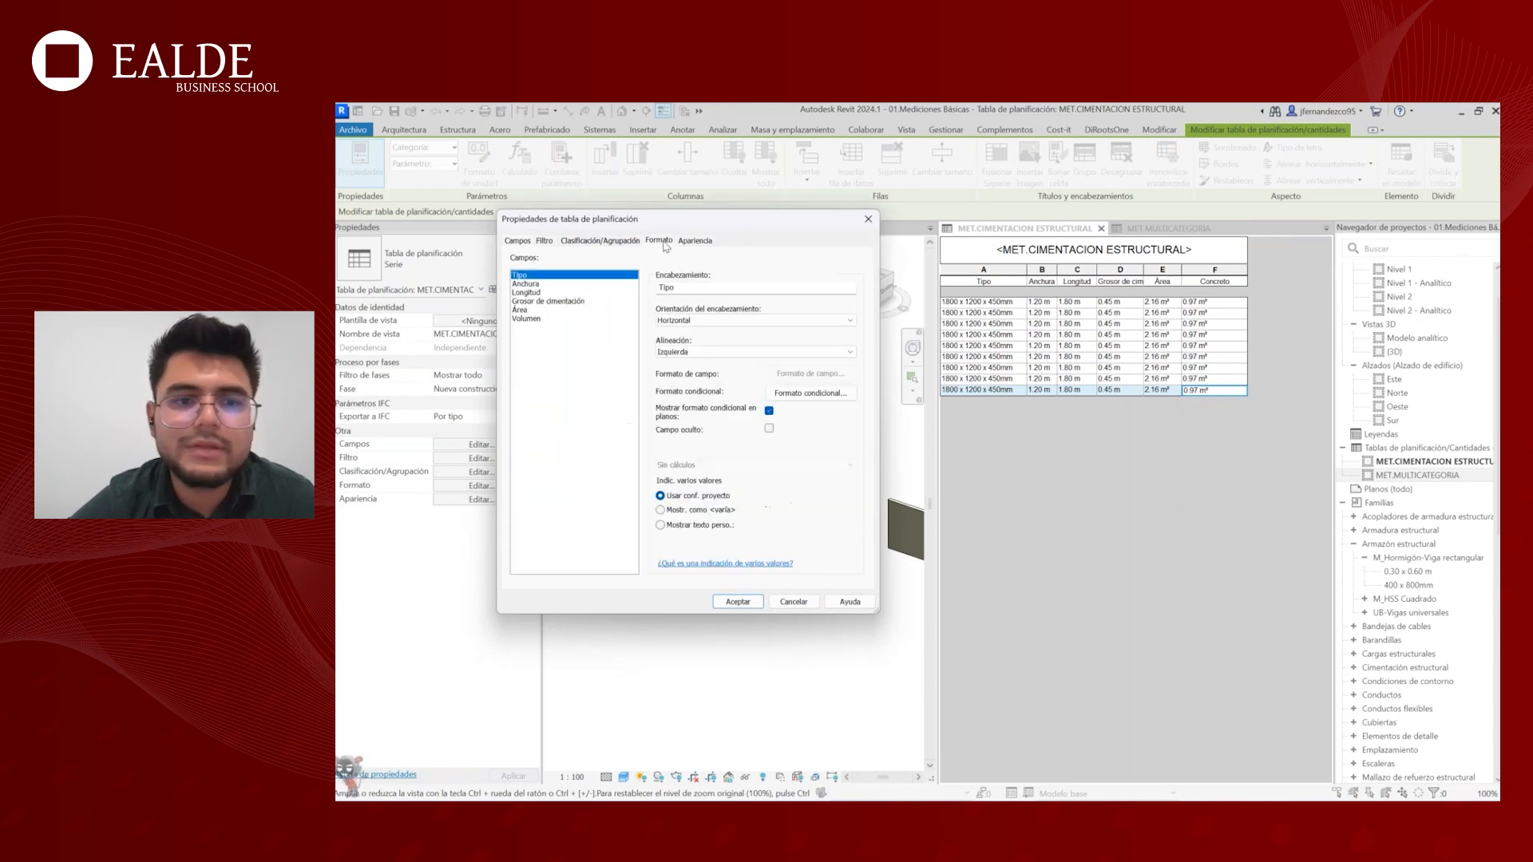
- Set the Área field of the structural foundation schedule to calculate totals
{"action": "left_click", "coordinate": [527, 310]}
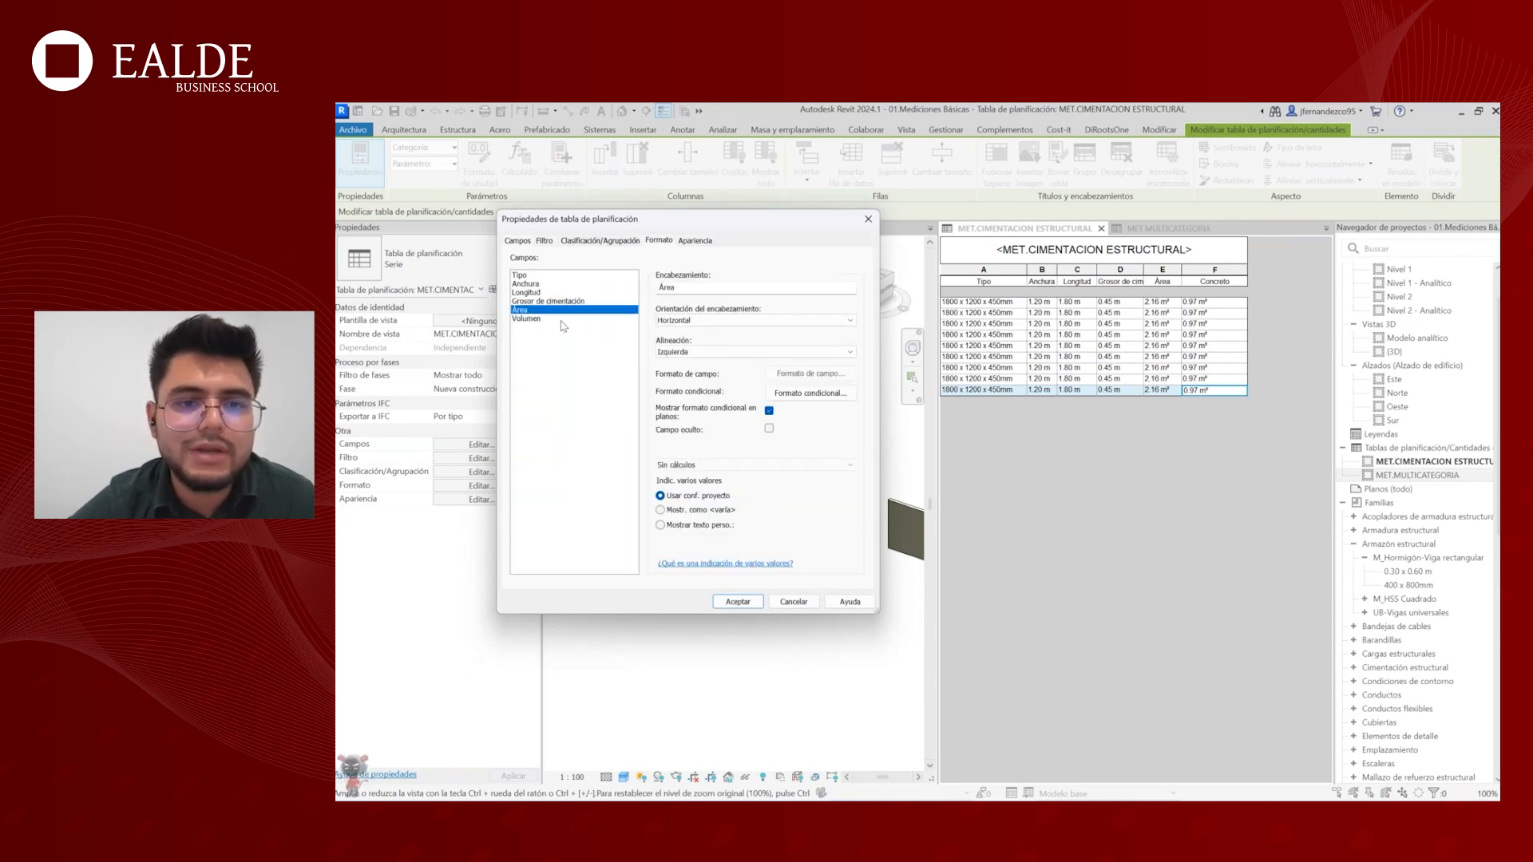
{"action": "left_click", "coordinate": [723, 466]}
{"action": "left_click", "coordinate": [726, 486]}
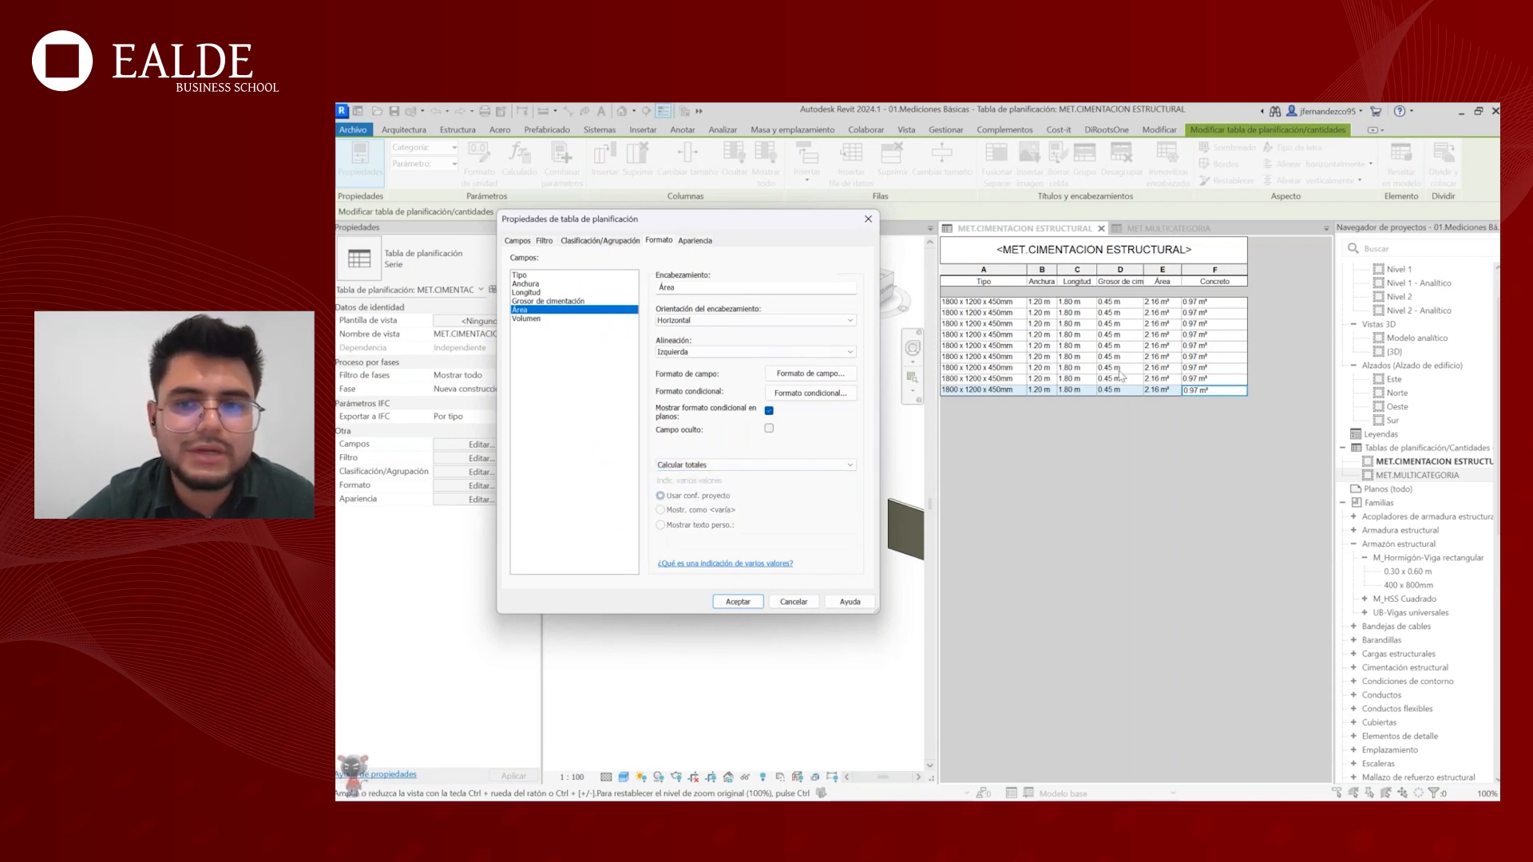
{"action": "key", "text": "ctrl+2"}
{"action": "left_click_drag", "start_coordinate": [1146, 397], "coordinate": [1179, 415], "text": "ctrl"}
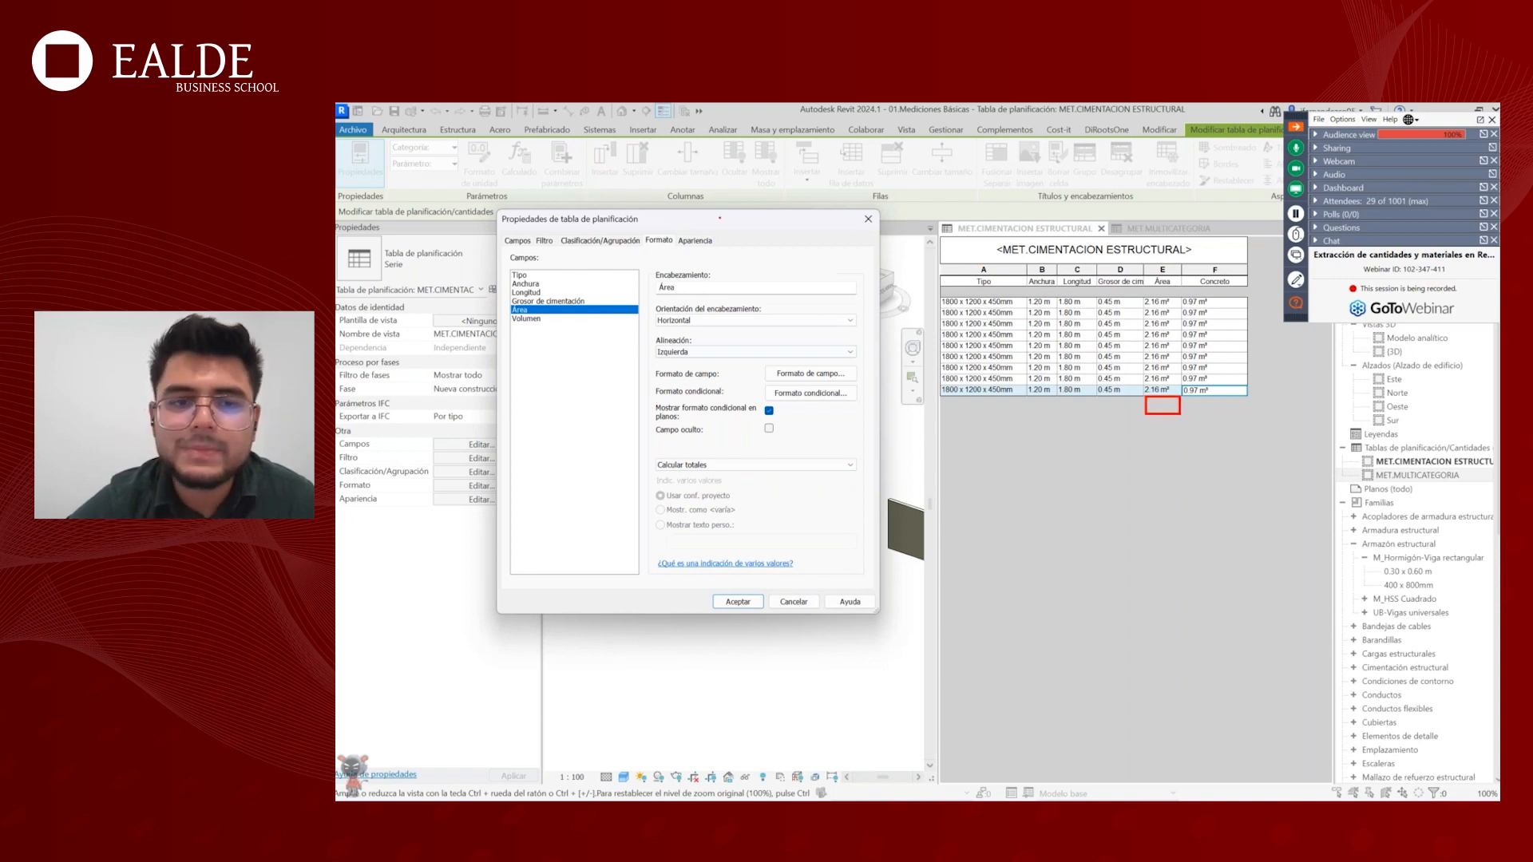
{"action": "left_click_drag", "start_coordinate": [1192, 396], "coordinate": [1273, 414], "text": "ctrl"}
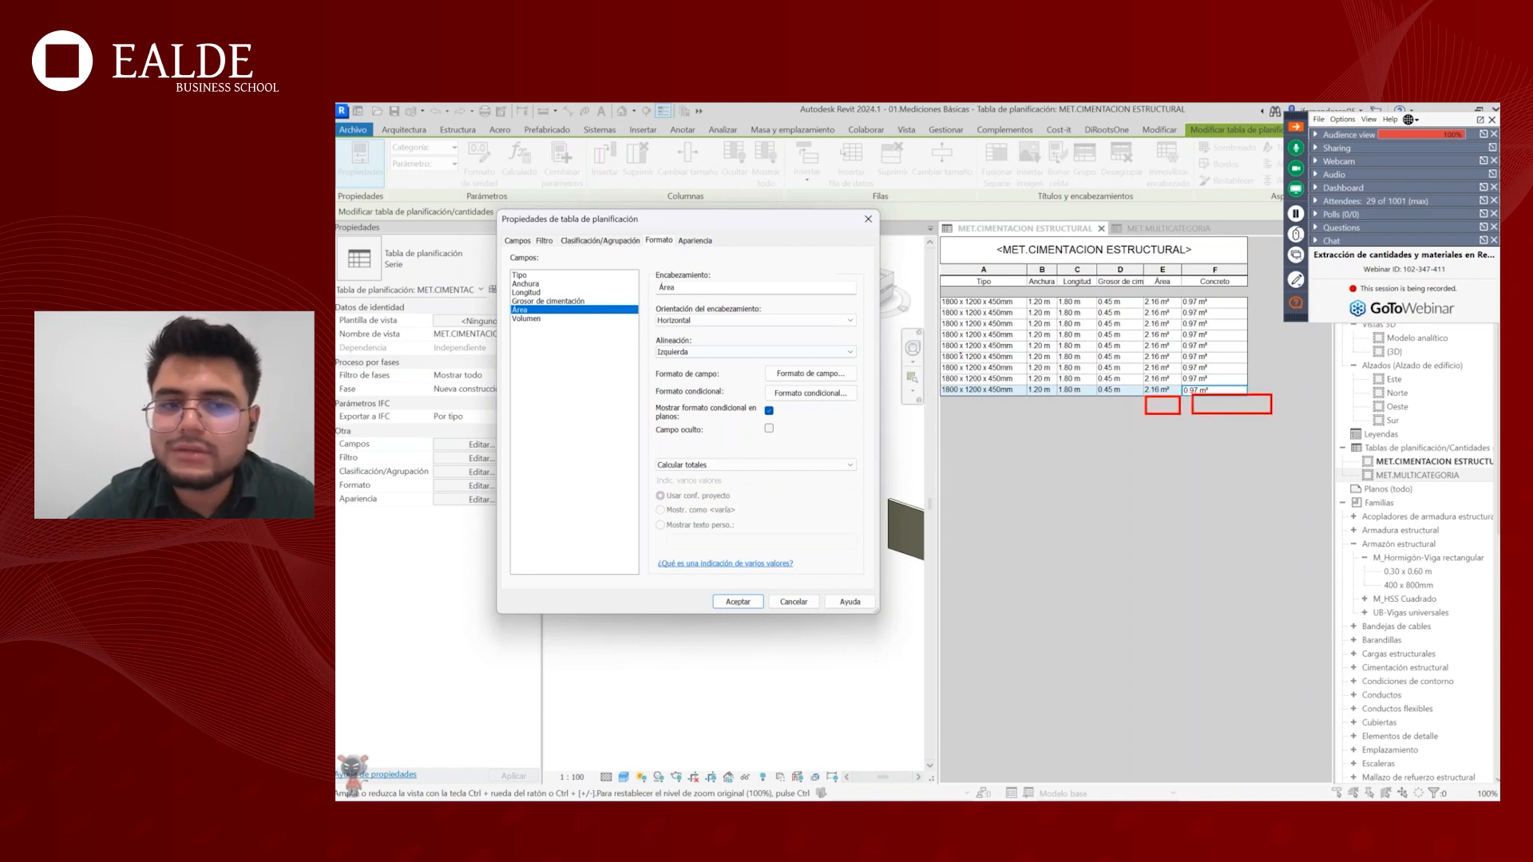
{"action": "key", "text": "Escape"}
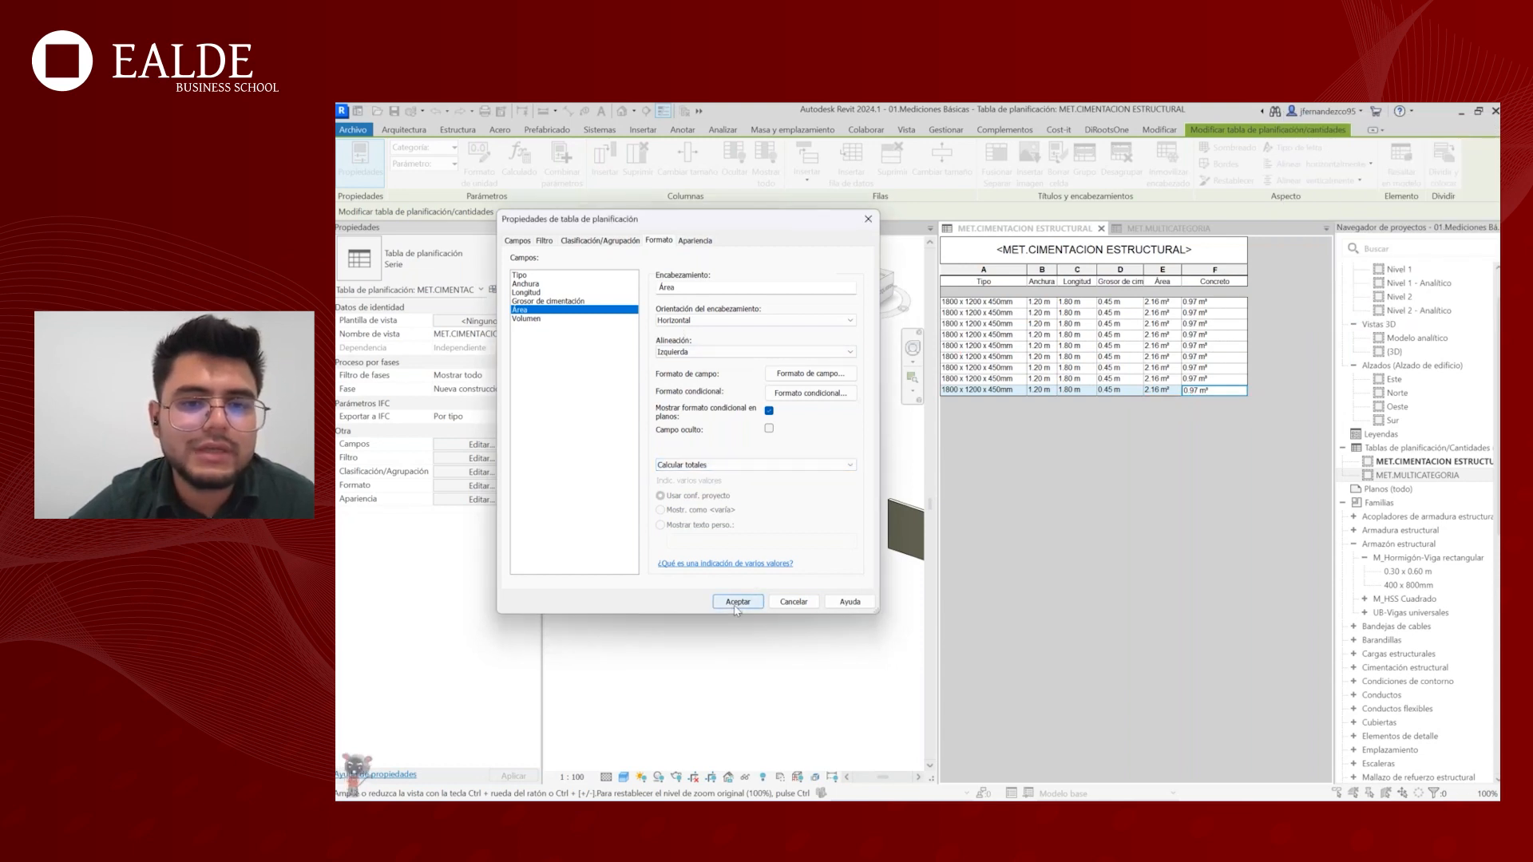
- Set the Volumen field of the schedule to calculate totals
{"action": "left_click", "coordinate": [554, 319]}
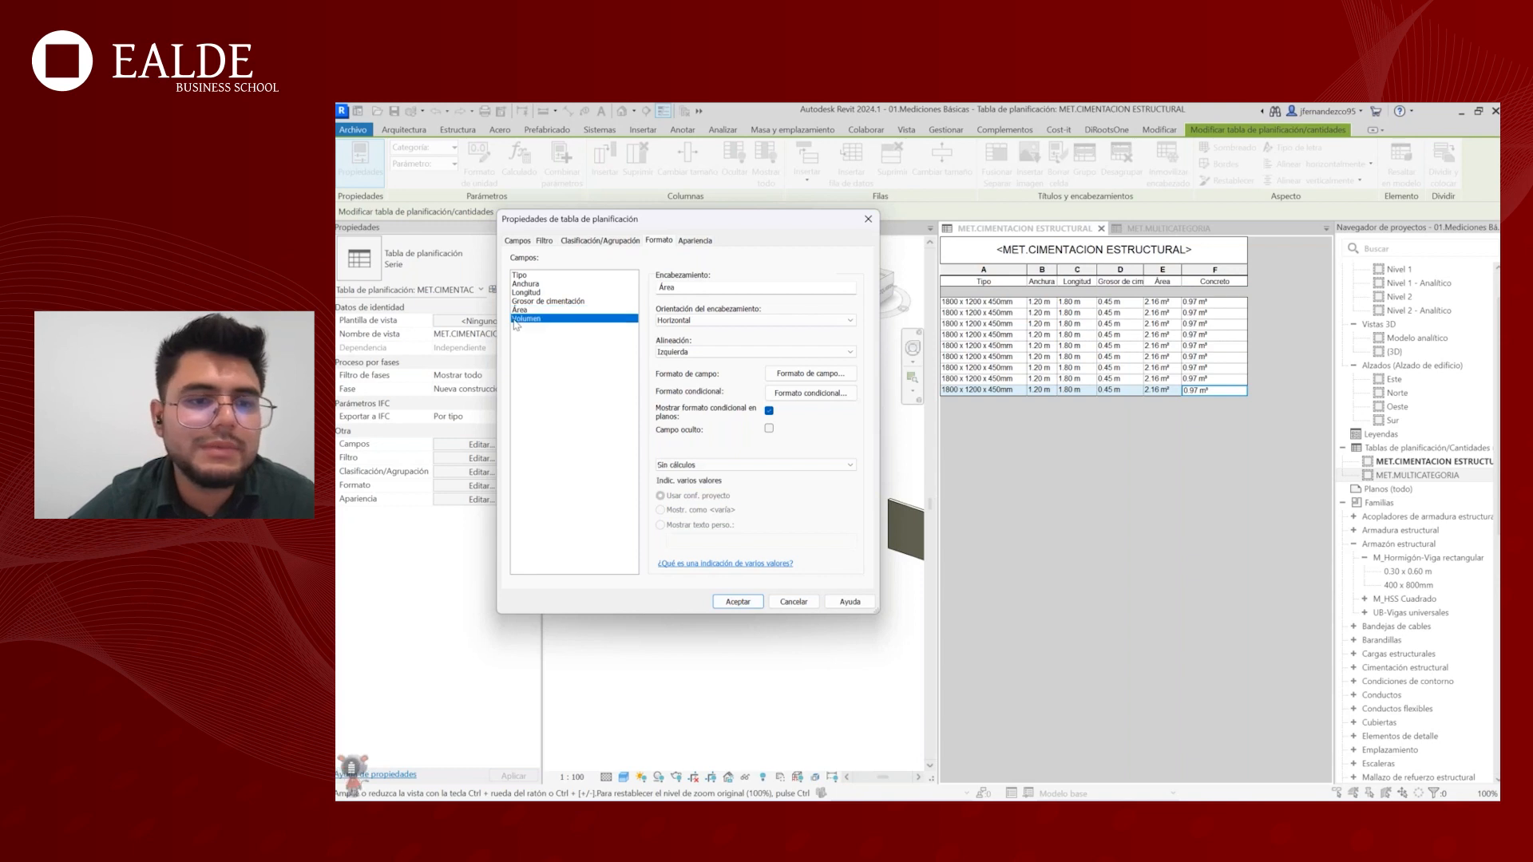
{"action": "left_click", "coordinate": [713, 465]}
{"action": "left_click", "coordinate": [722, 485]}
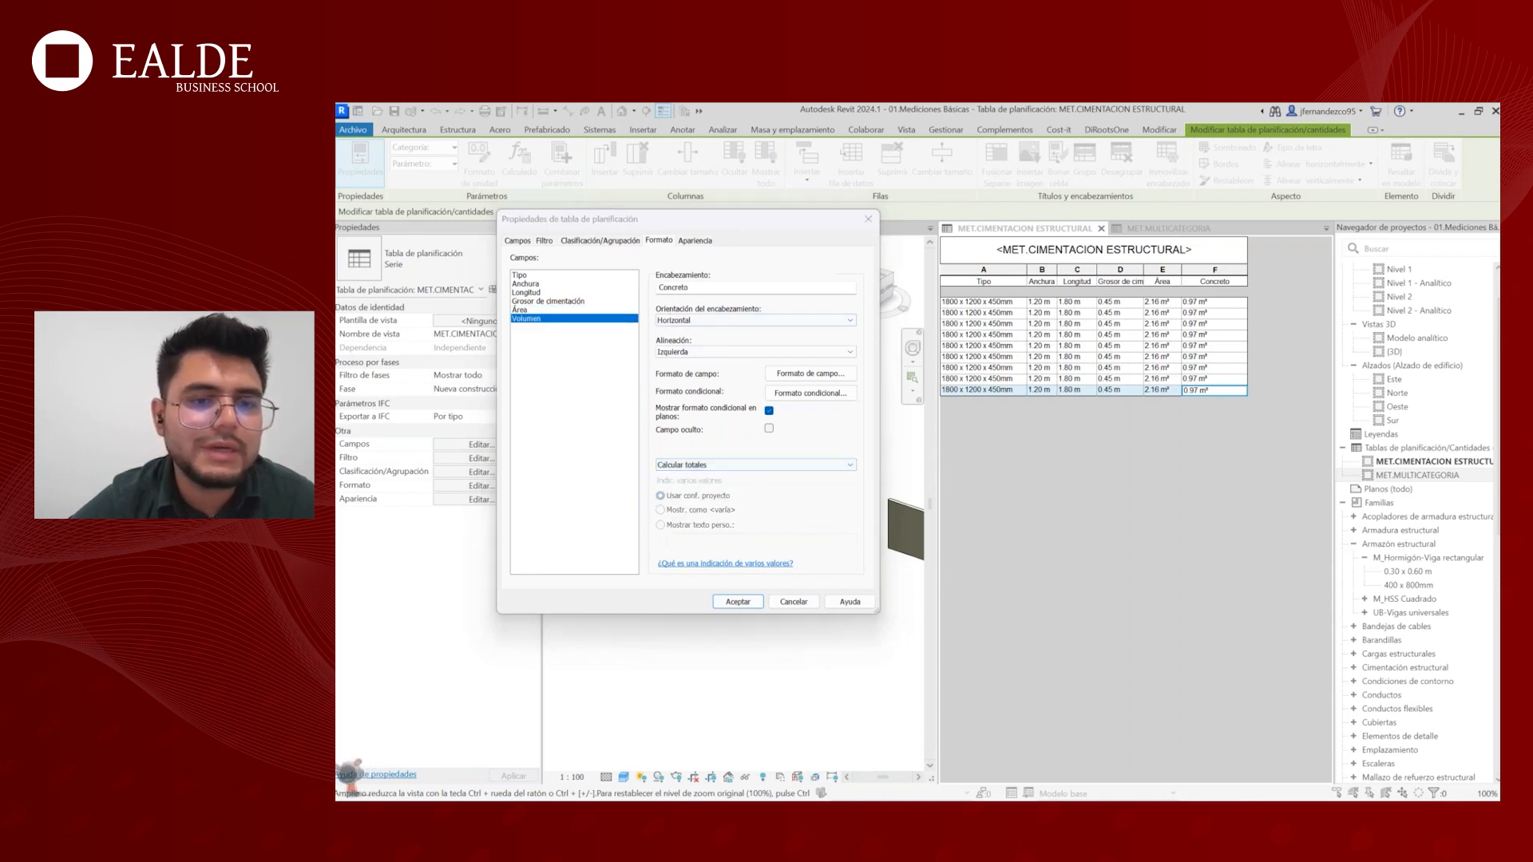
{"action": "left_click_drag", "start_coordinate": [634, 232], "coordinate": [681, 249], "text": "ctrl"}
{"action": "key", "text": "Escape"}
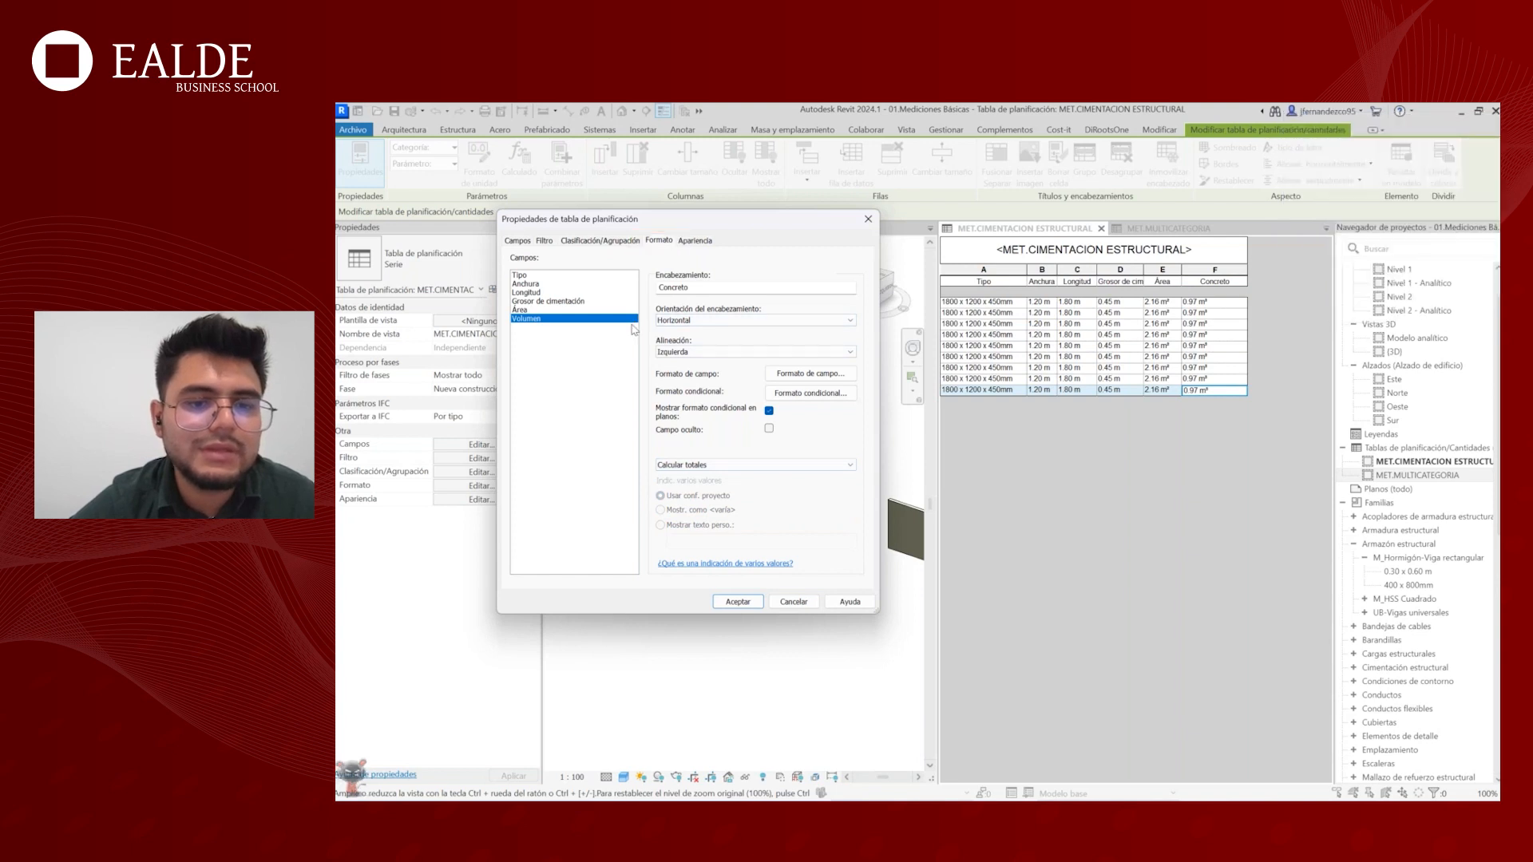
- Override the project format of the Volumen field with cubic metres, 3 decimal places and no unit symbol, and apply the schedule properties
{"action": "left_click", "coordinate": [814, 375]}
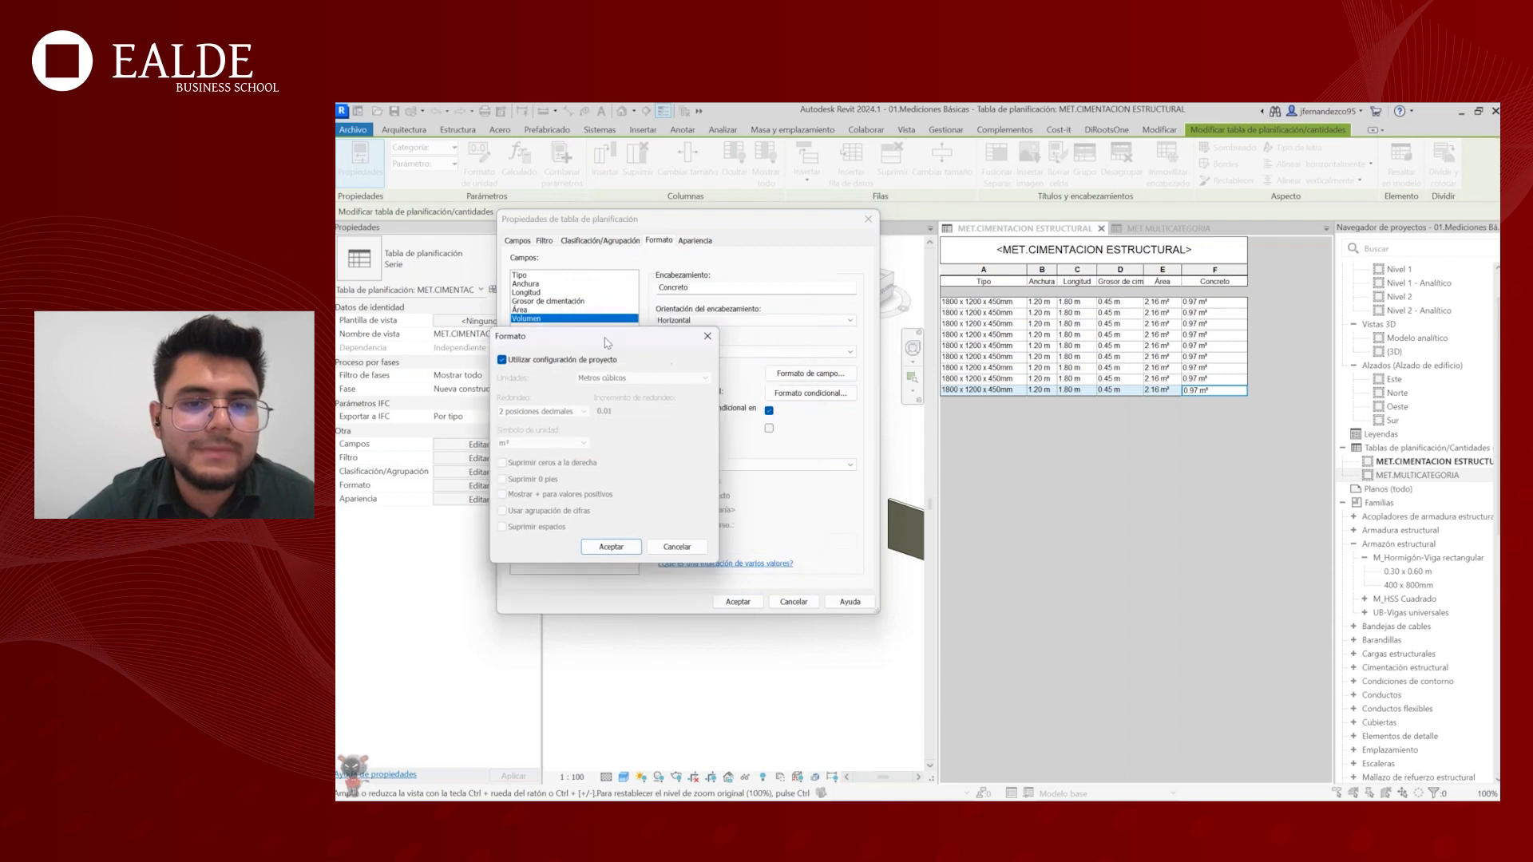
{"action": "left_click", "coordinate": [493, 360]}
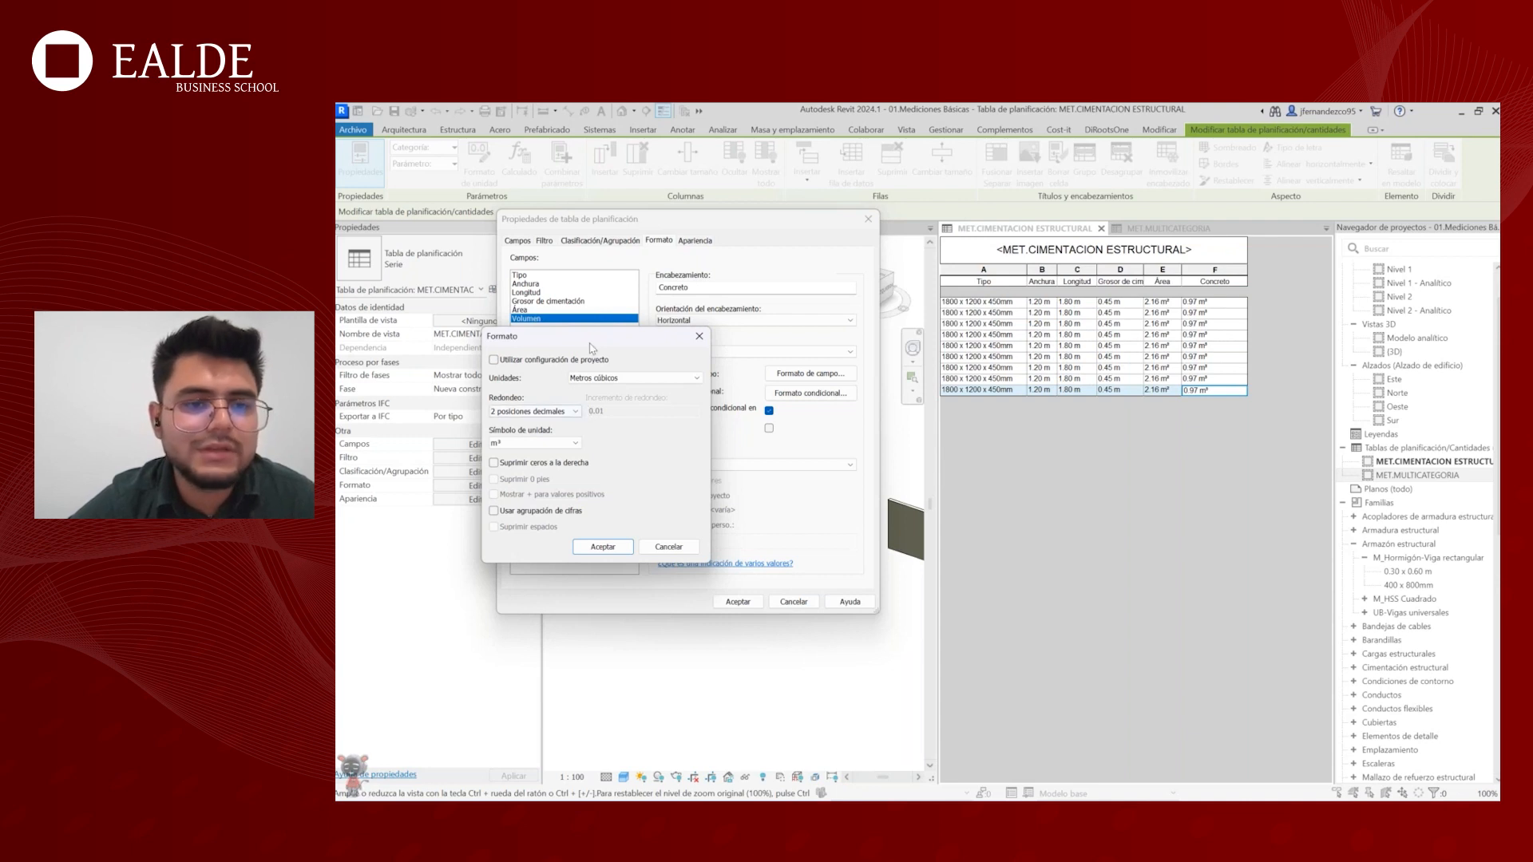
{"action": "left_click_drag", "start_coordinate": [543, 336], "coordinate": [606, 310]}
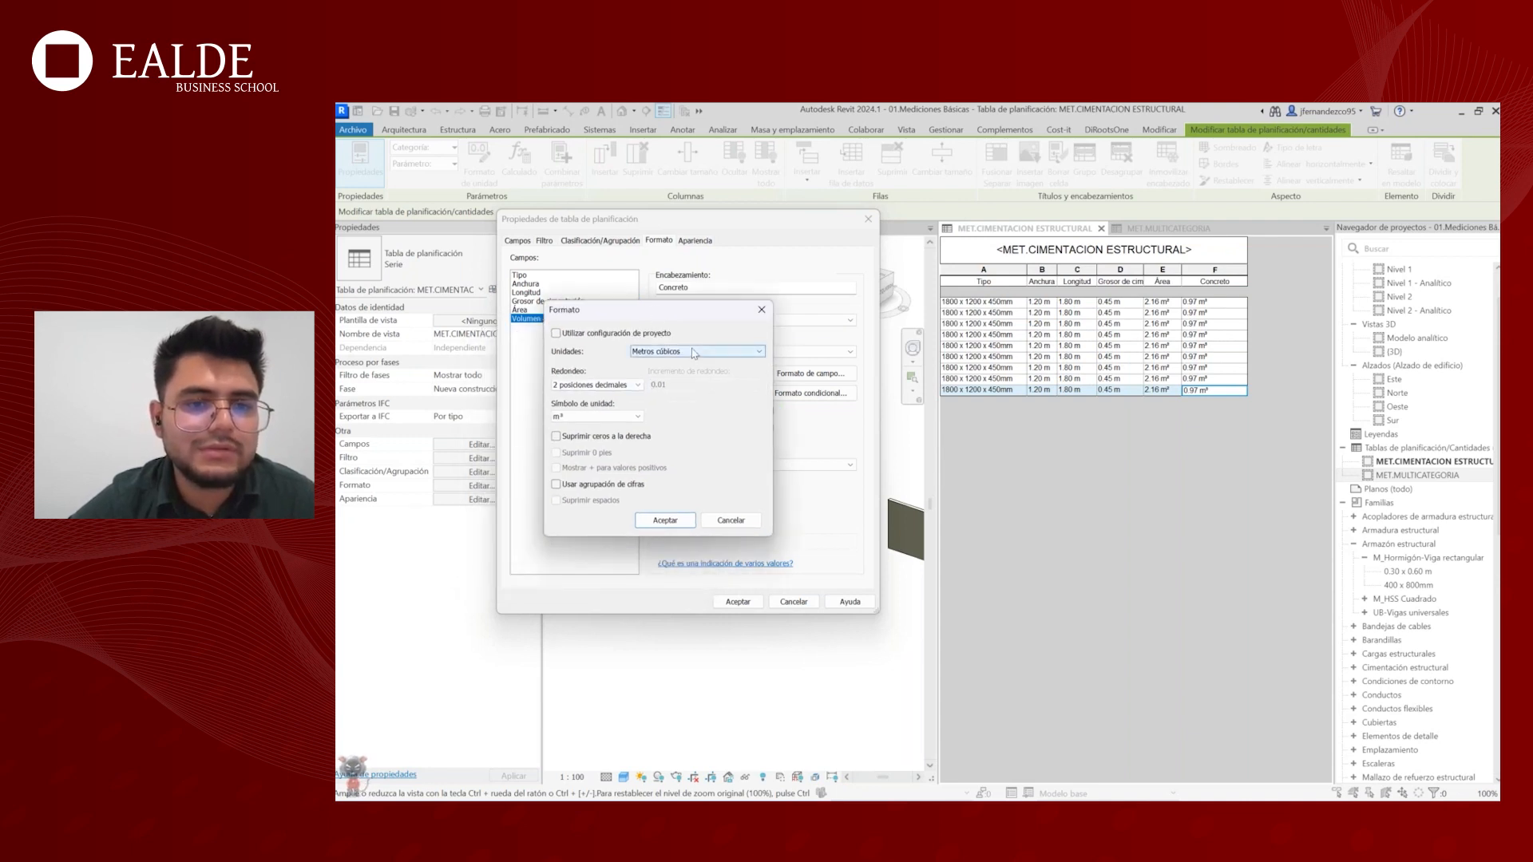
{"action": "left_click", "coordinate": [694, 353]}
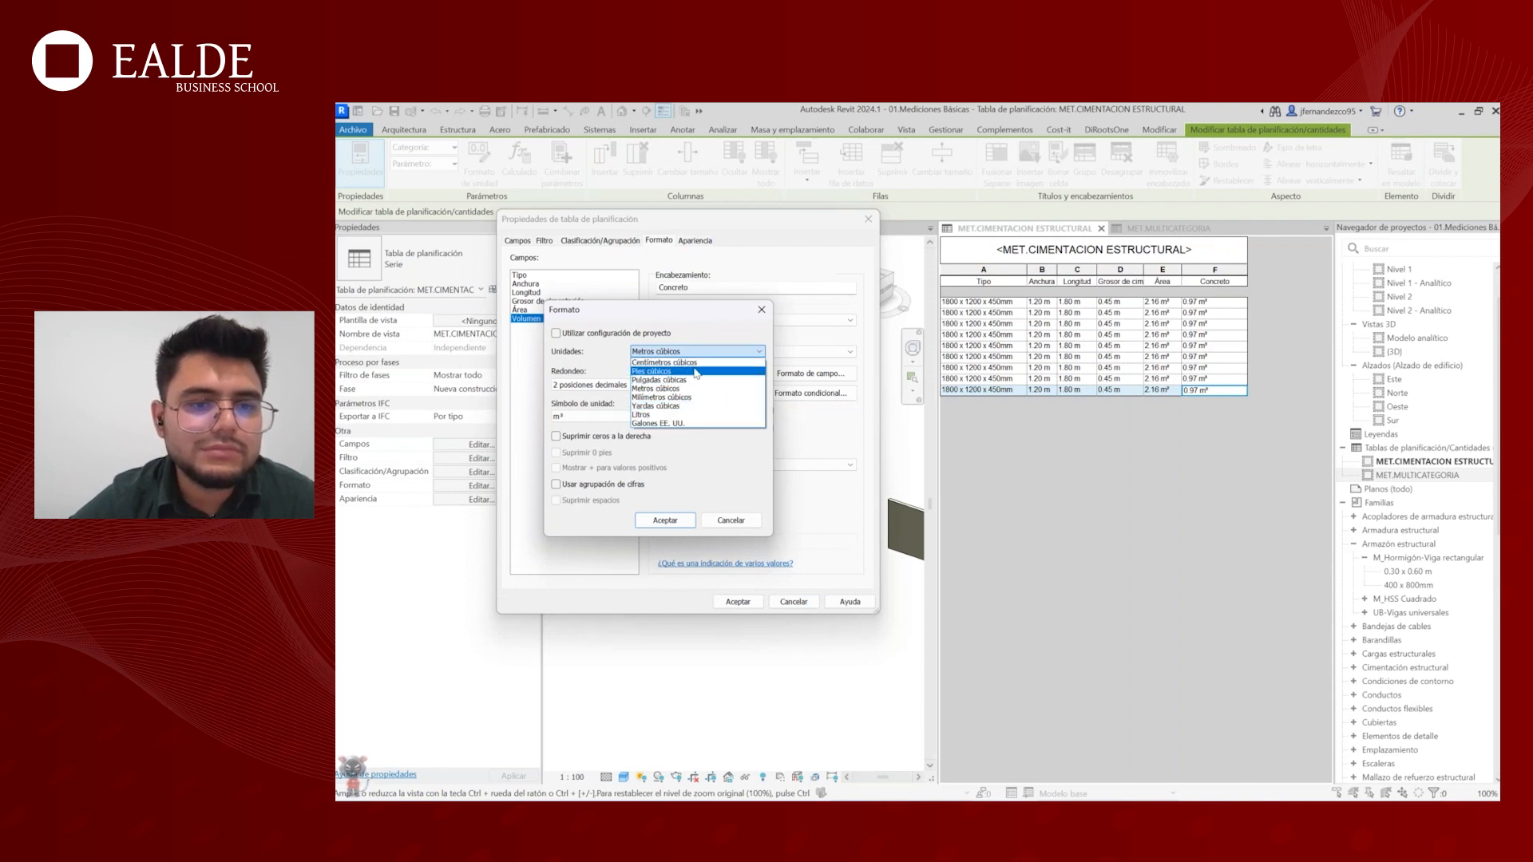
{"action": "left_click", "coordinate": [671, 388]}
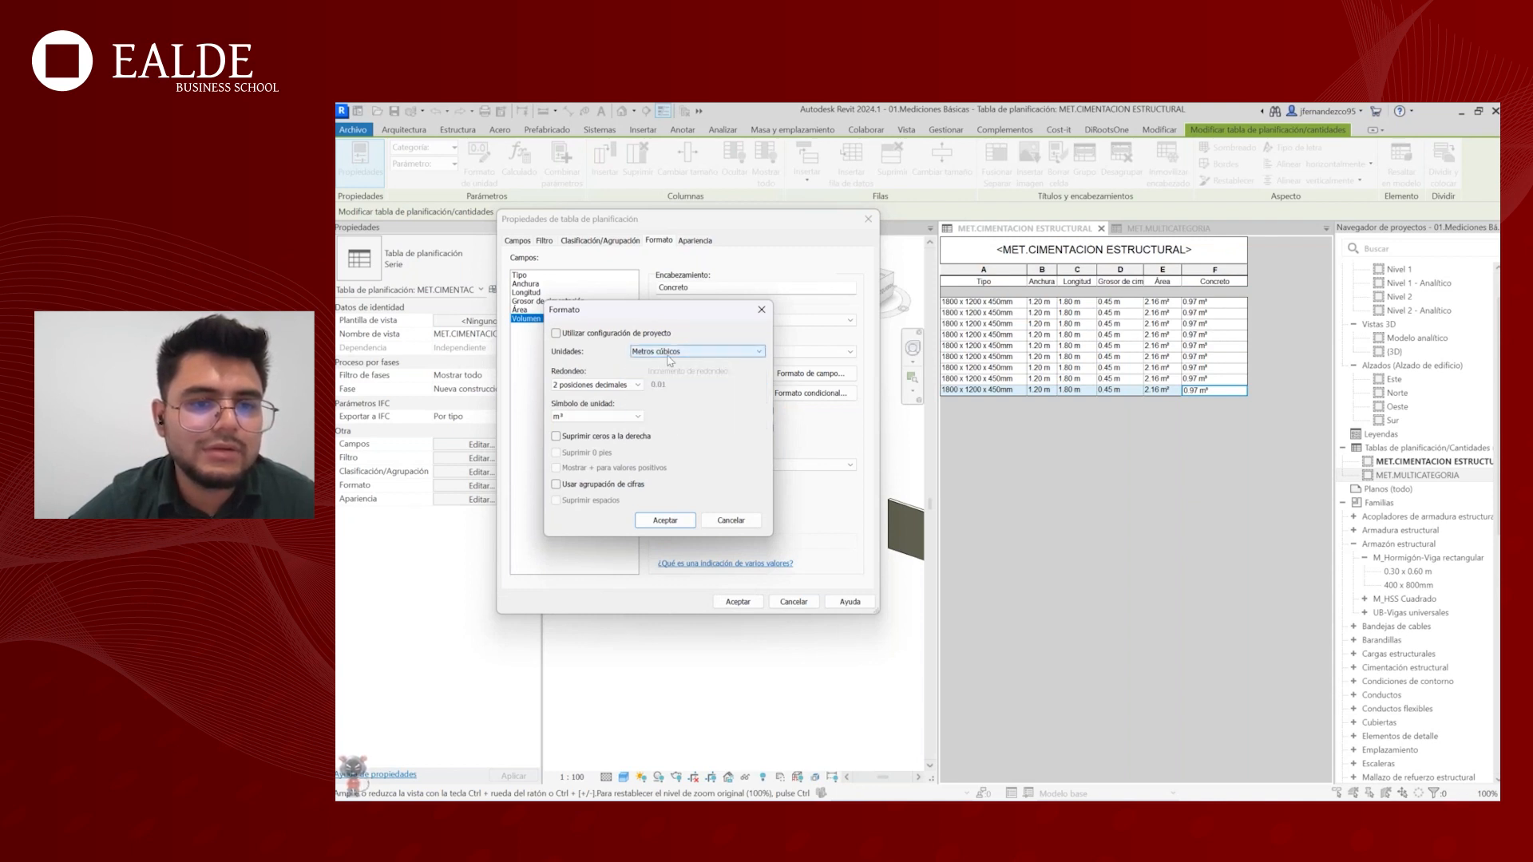
{"action": "left_click", "coordinate": [597, 416]}
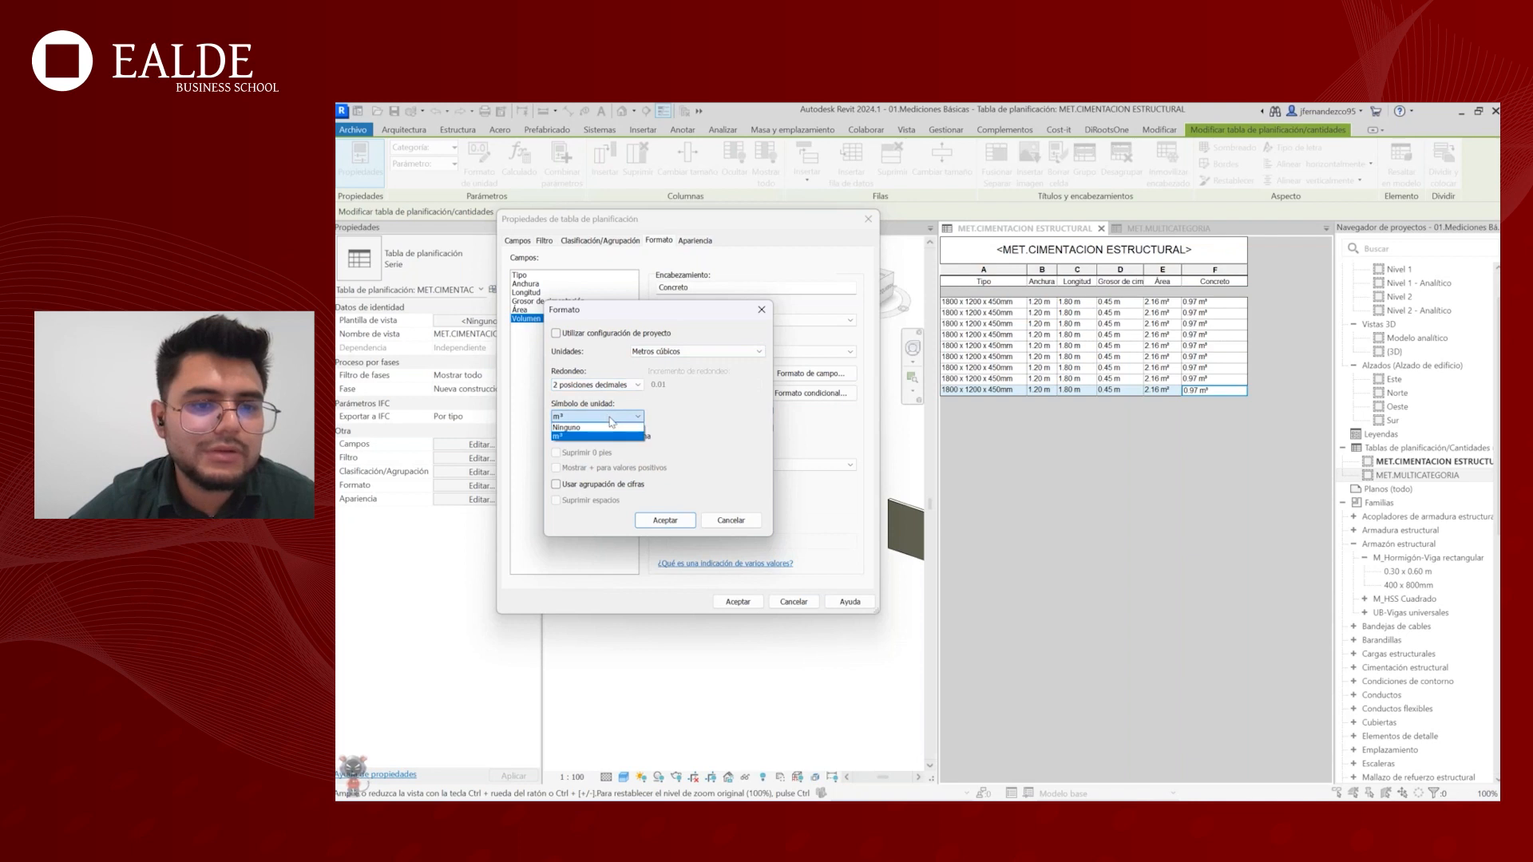
{"action": "left_click", "coordinate": [565, 428]}
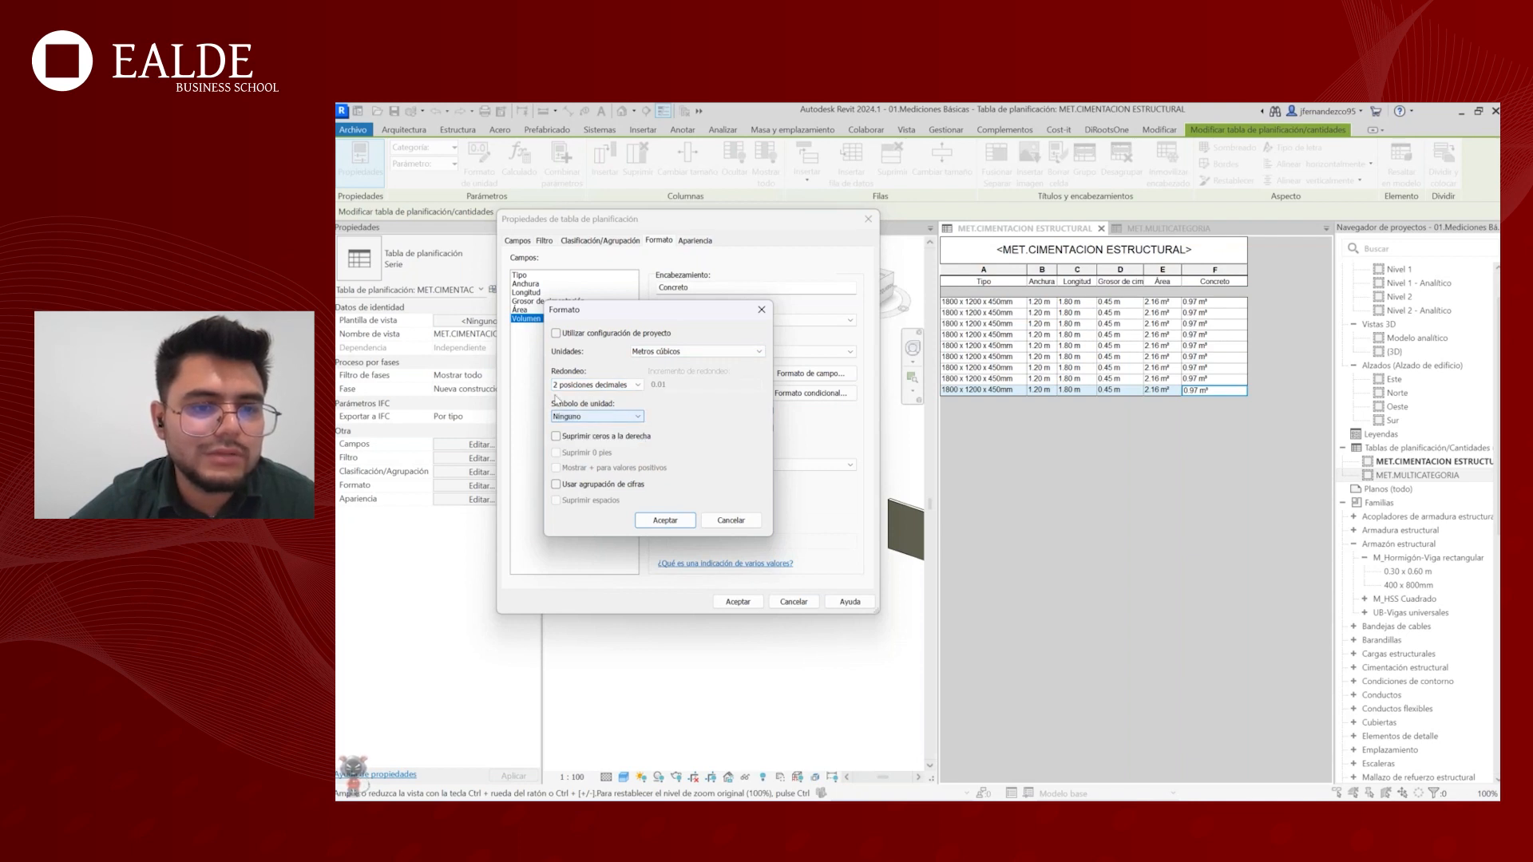
{"action": "left_click", "coordinate": [613, 385]}
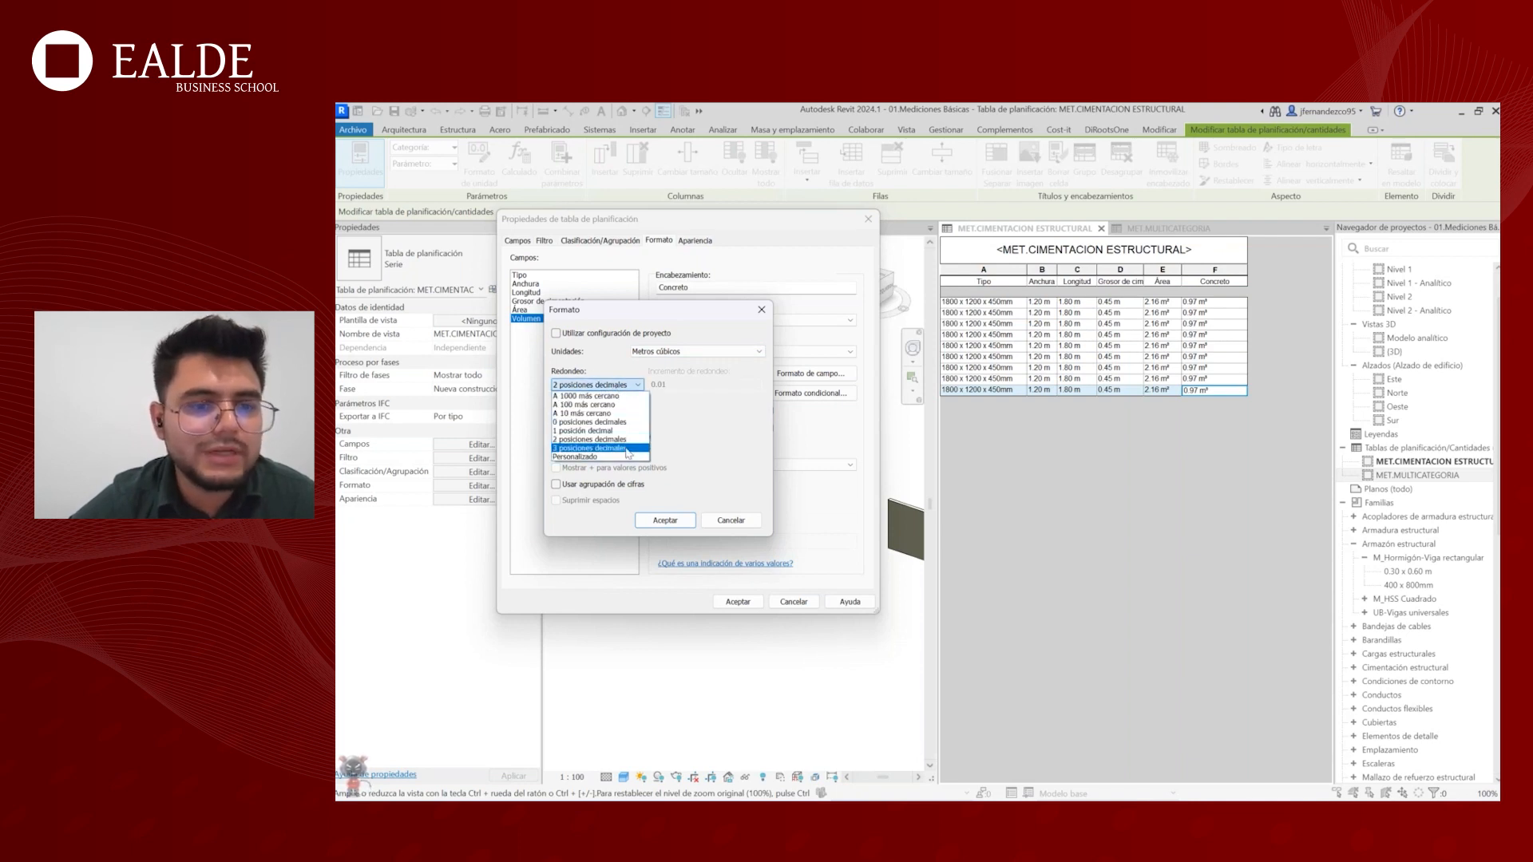
{"action": "left_click", "coordinate": [591, 423]}
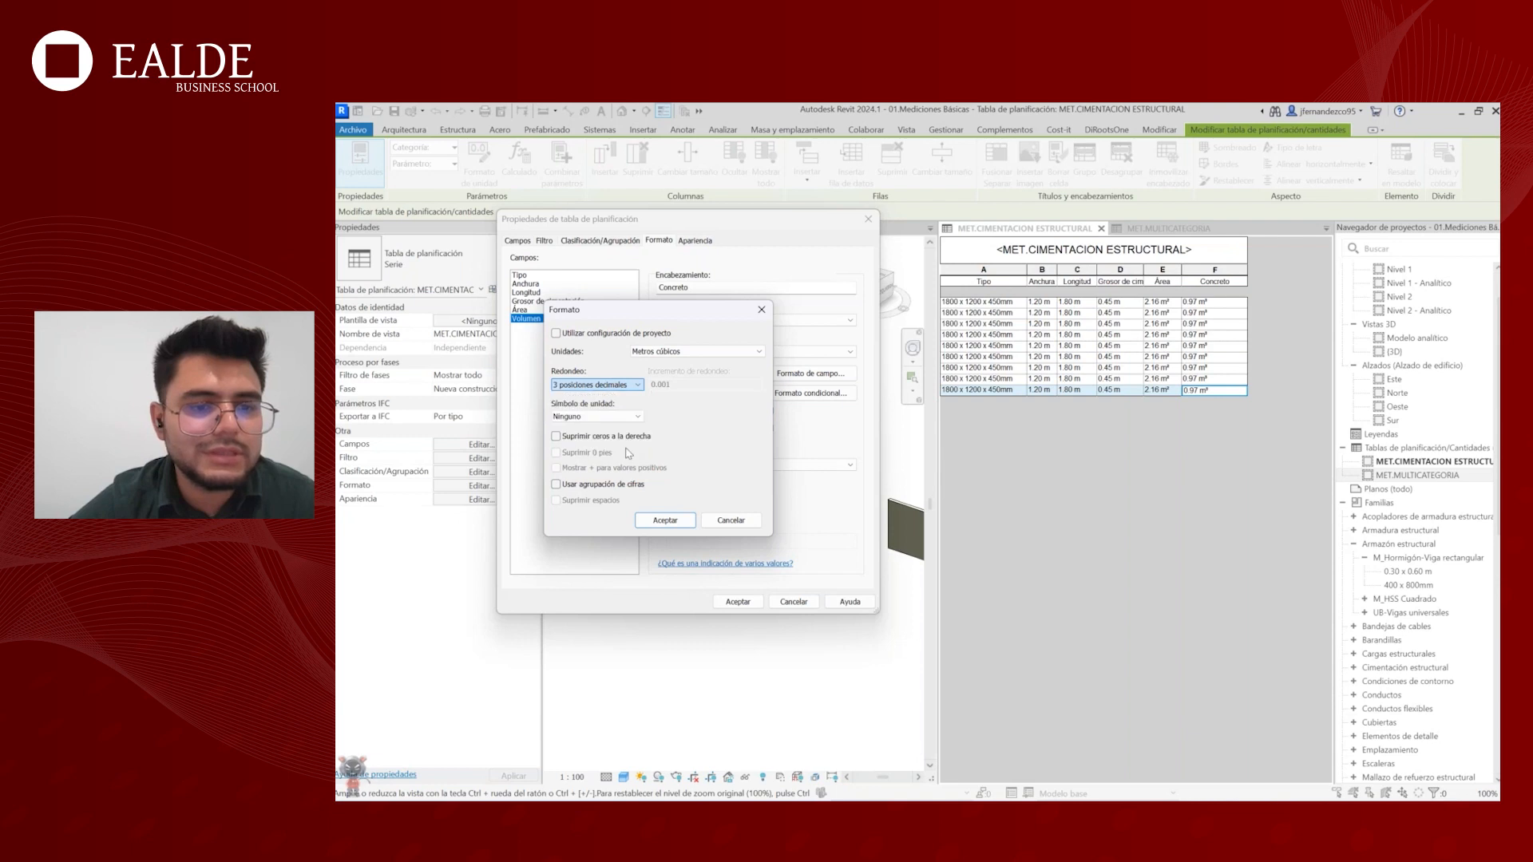
{"action": "left_click", "coordinate": [671, 521]}
{"action": "left_click", "coordinate": [738, 602]}
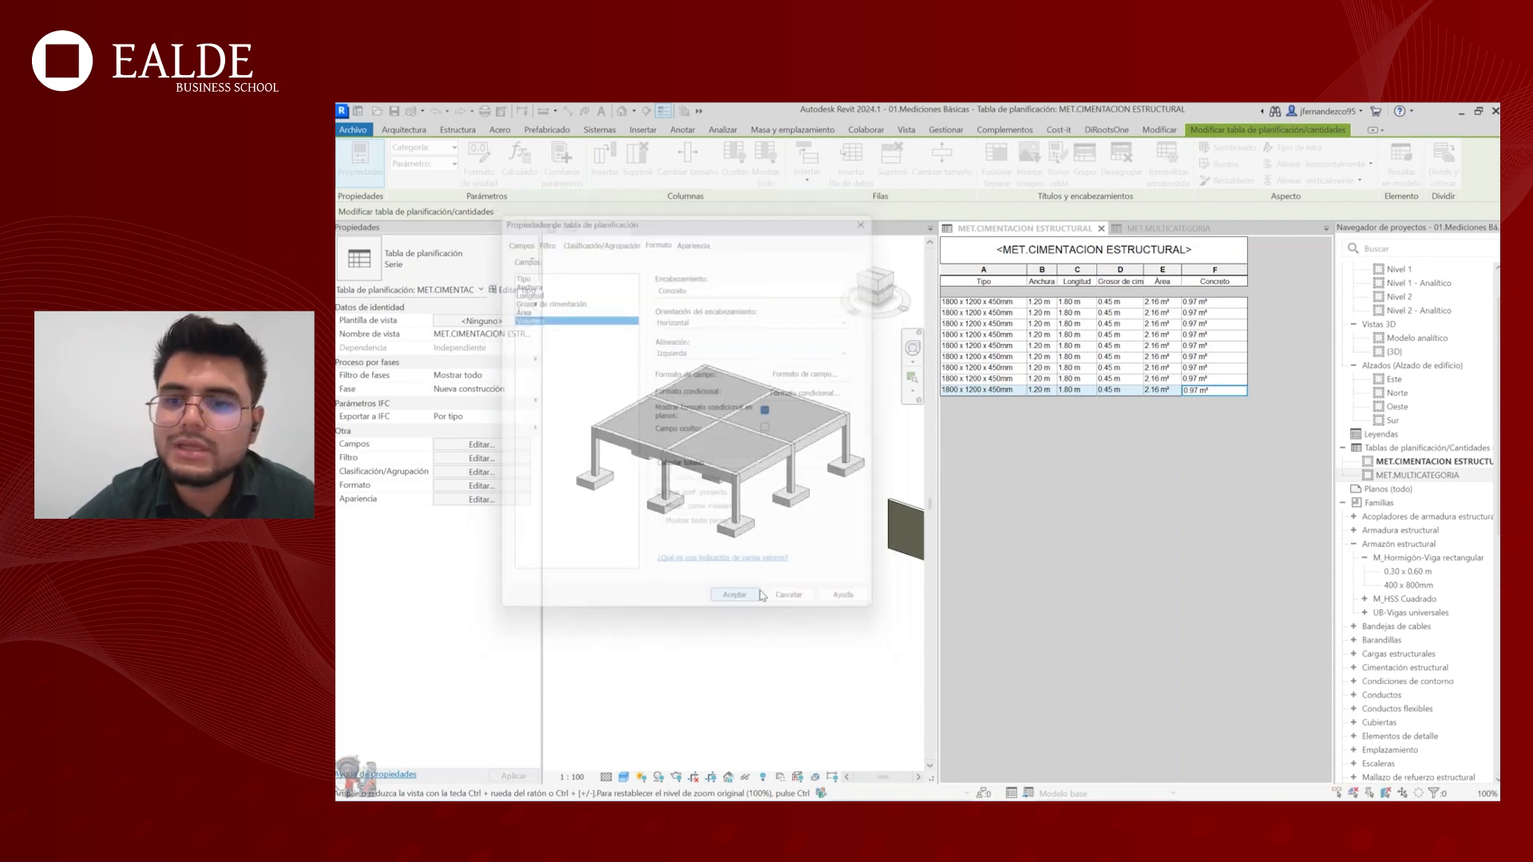
{"action": "left_click", "coordinate": [1215, 270]}
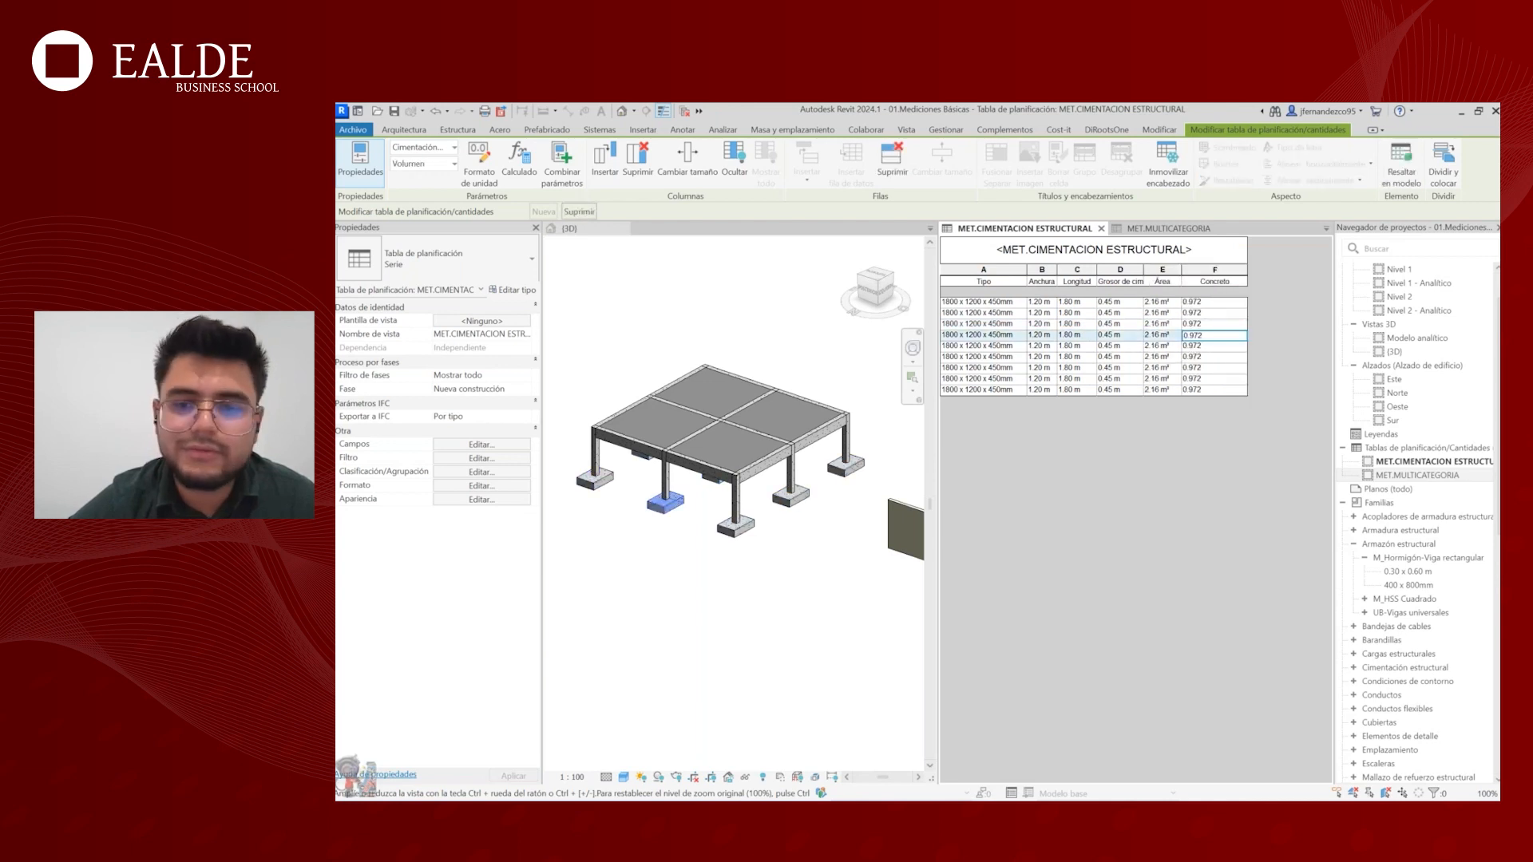
{"action": "key", "text": "ctrl+2"}
{"action": "left_click_drag", "start_coordinate": [940, 397], "coordinate": [1250, 407], "text": "ctrl"}
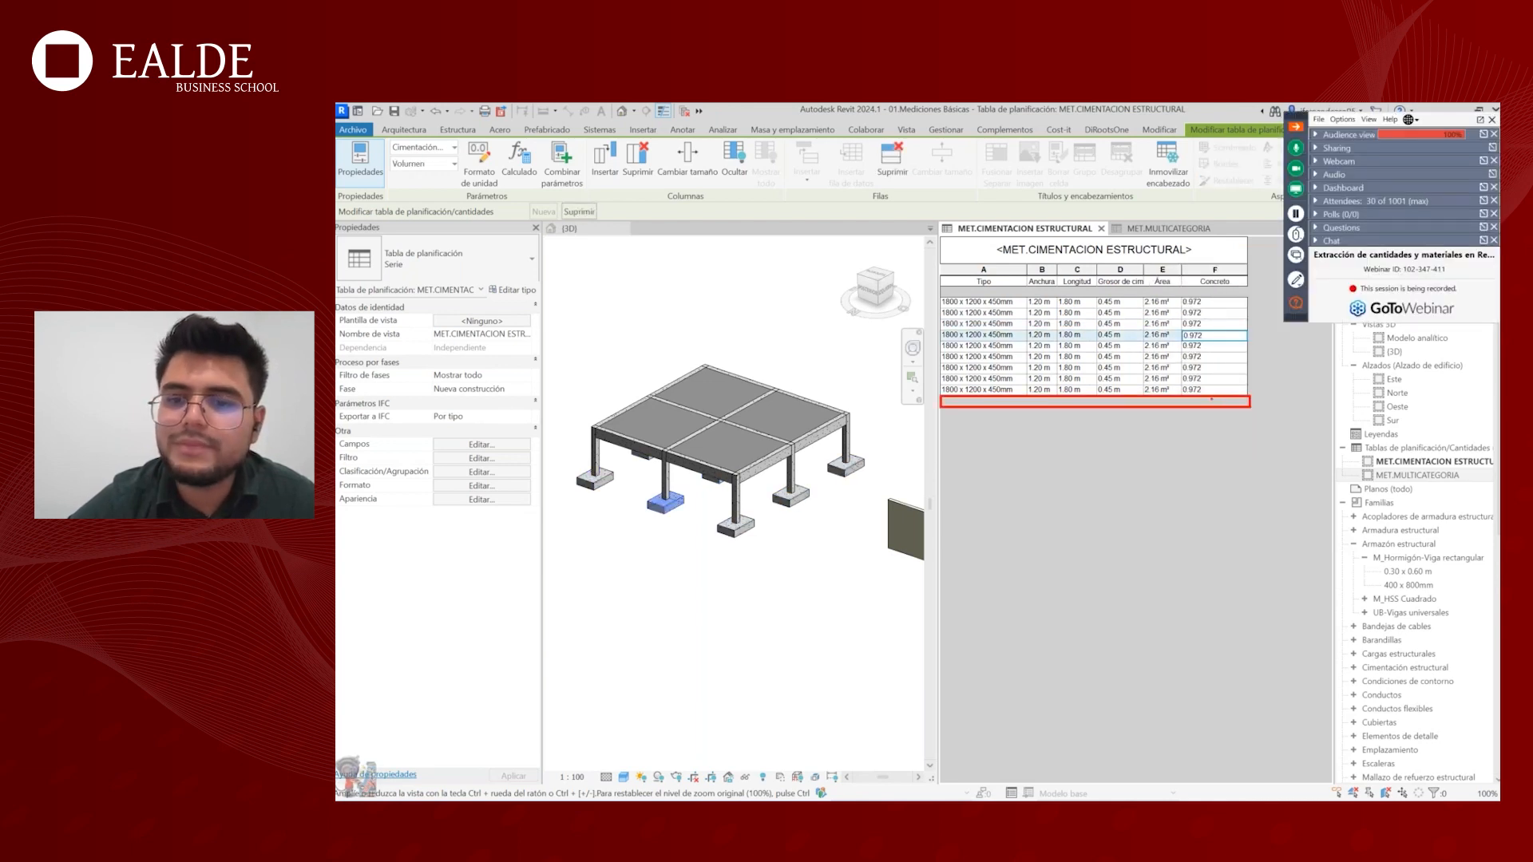
{"action": "key", "text": "Escape"}
{"action": "left_click", "coordinate": [1166, 371]}
{"action": "left_click", "coordinate": [1171, 391]}
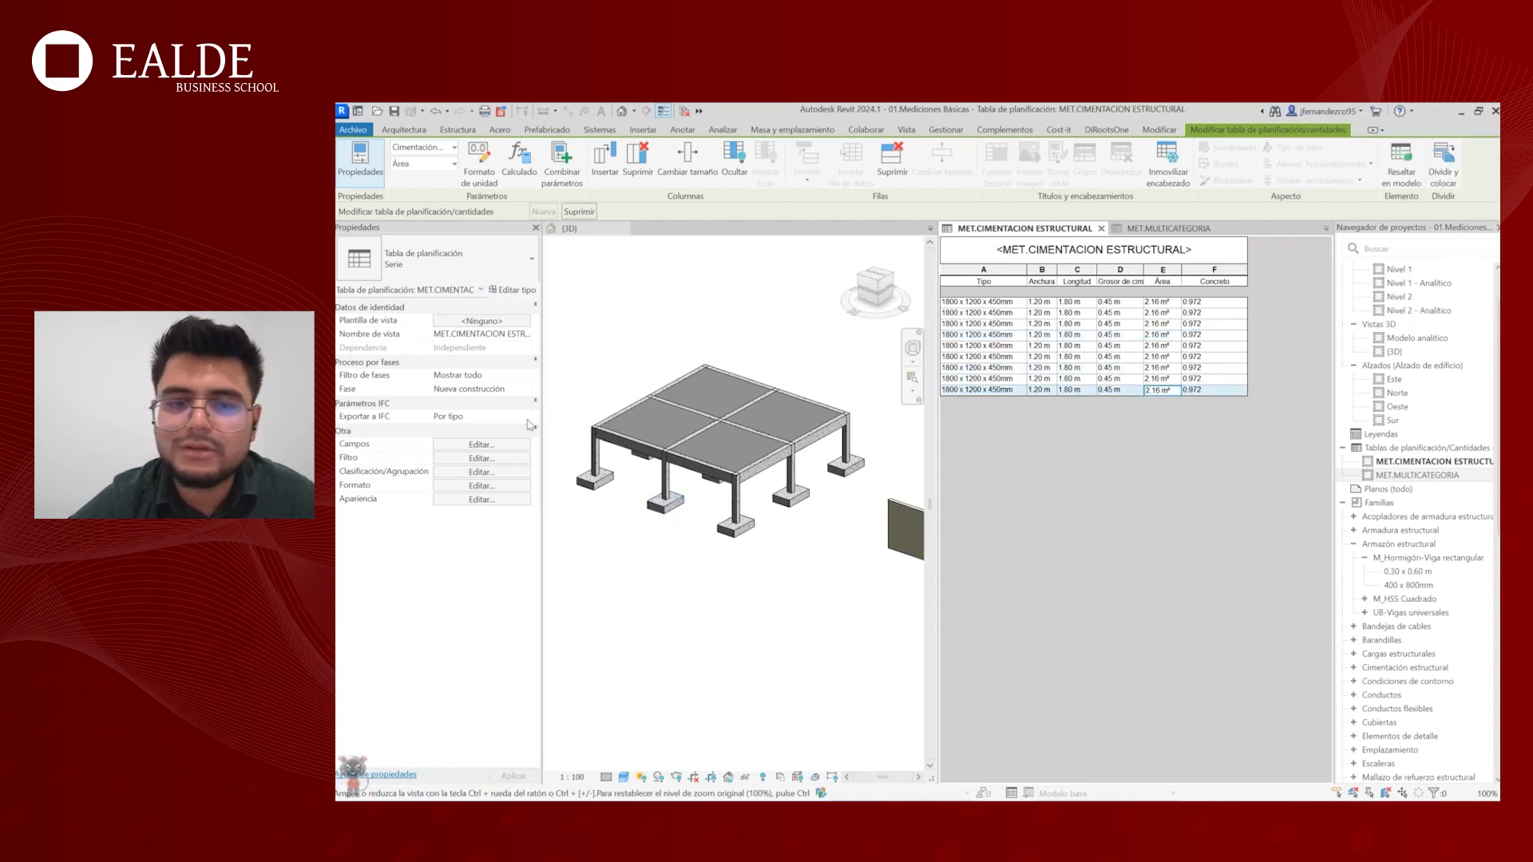
- Turn on grand totals for the foundation schedule, showing title, count and totals
{"action": "left_click", "coordinate": [482, 445]}
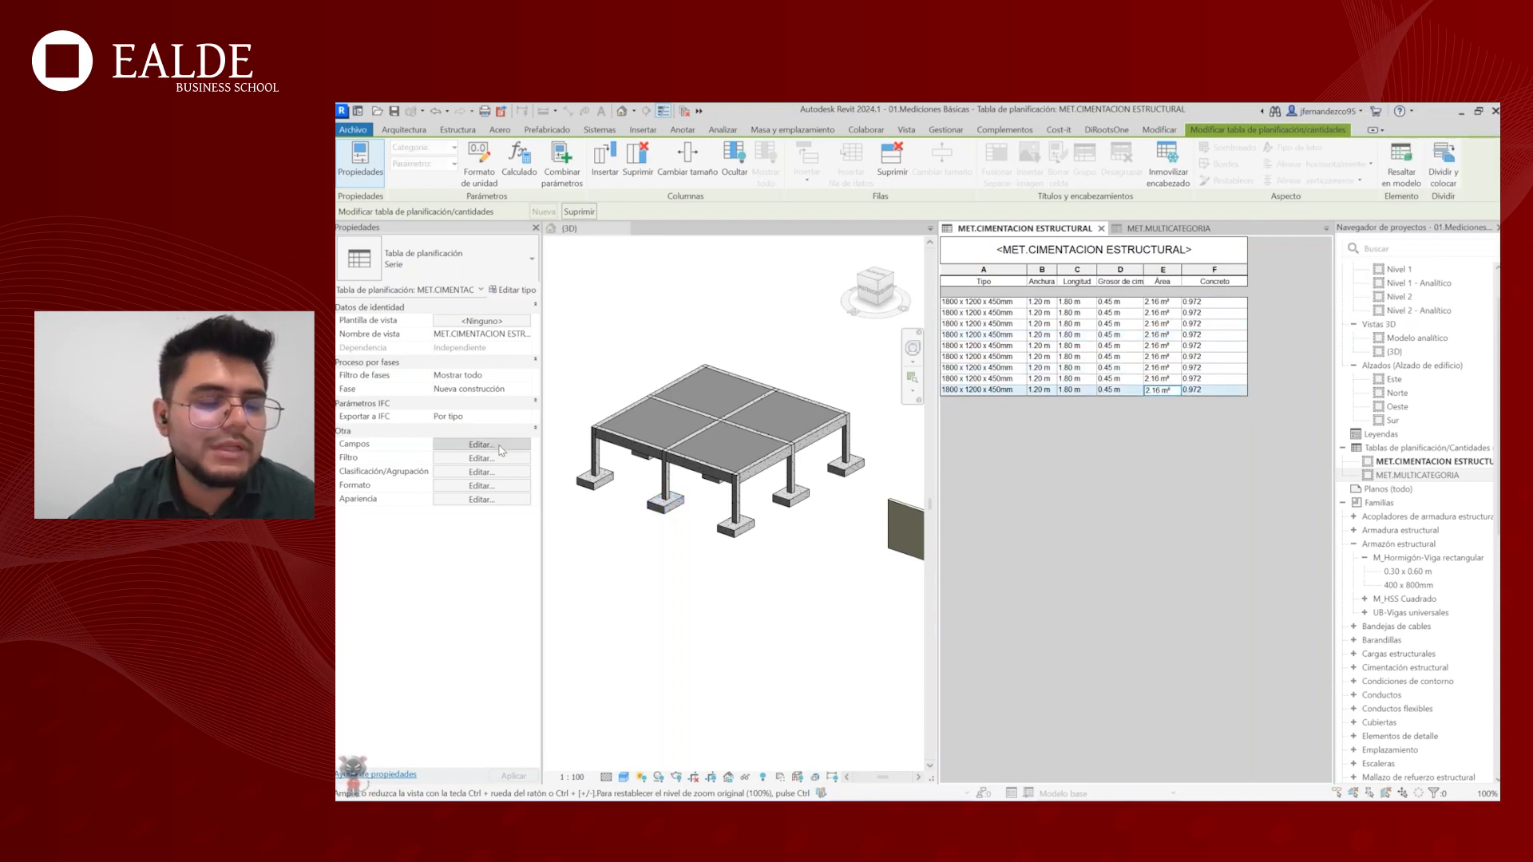
{"action": "left_click", "coordinate": [600, 241]}
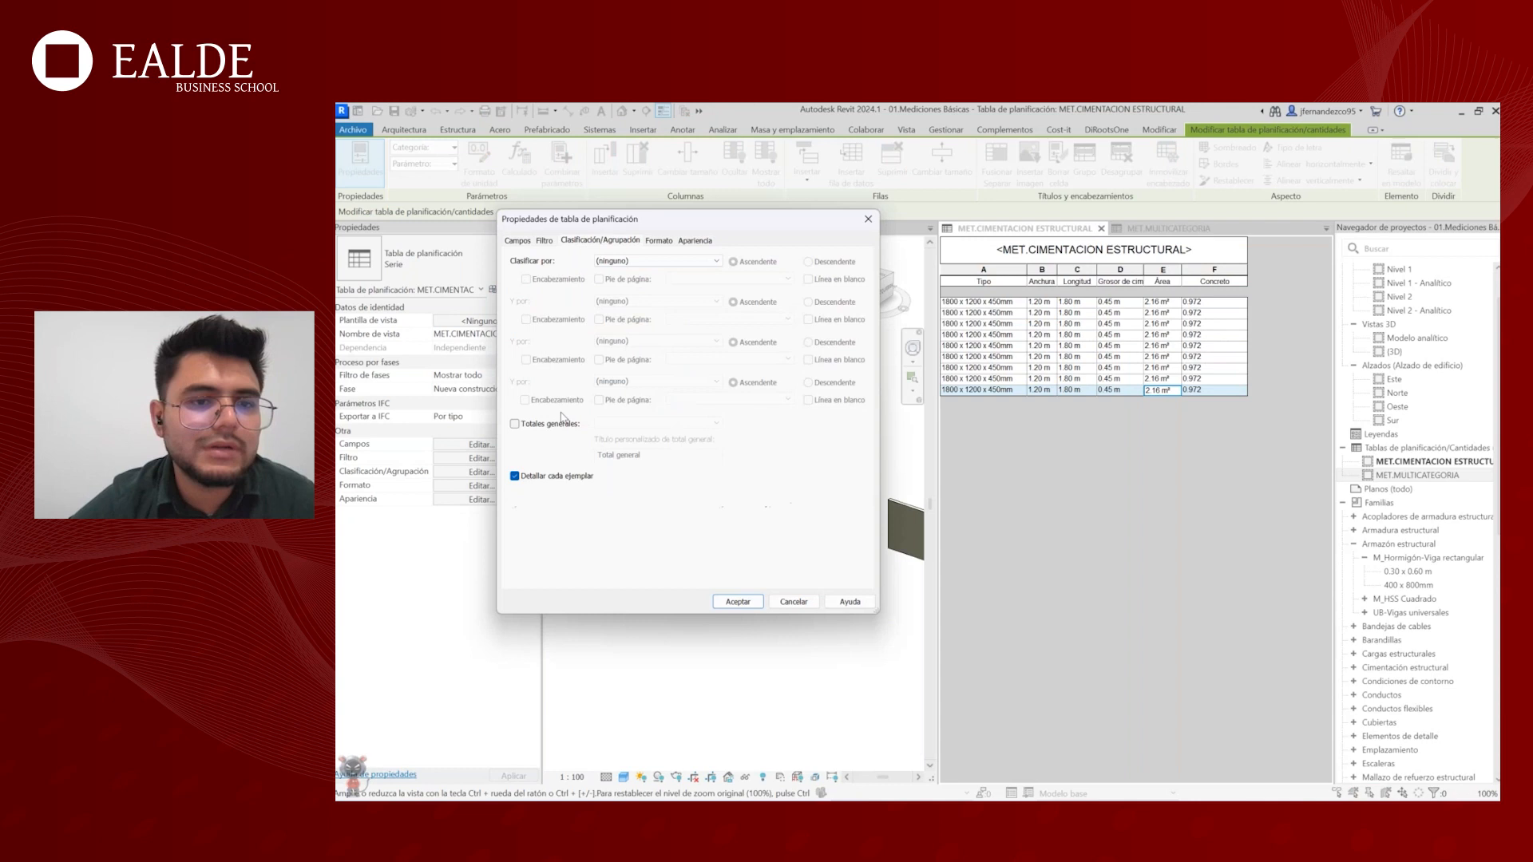
{"action": "left_click", "coordinate": [515, 424]}
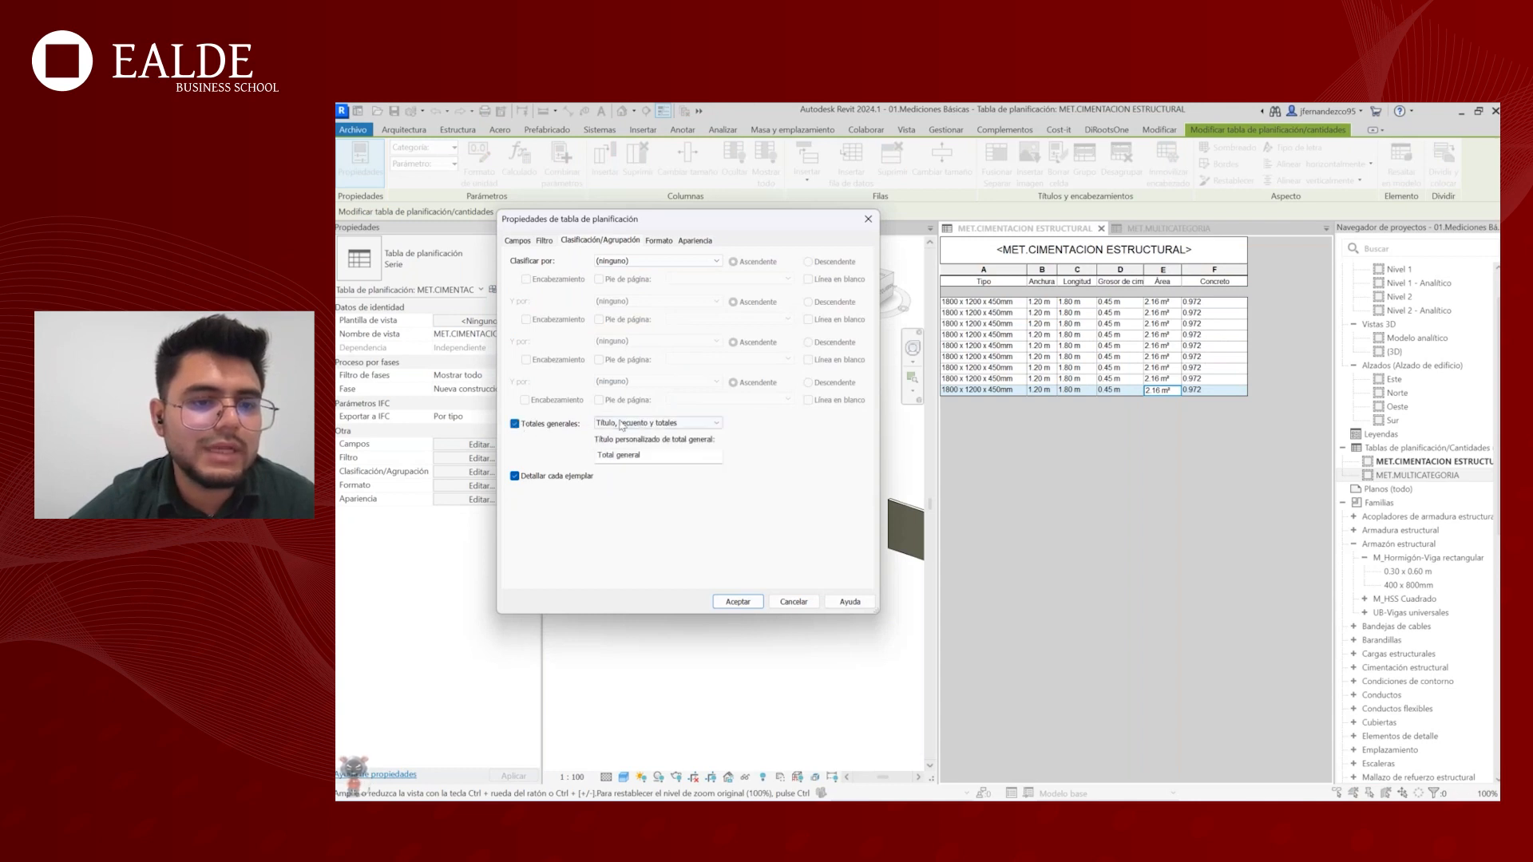
{"action": "left_click", "coordinate": [640, 424]}
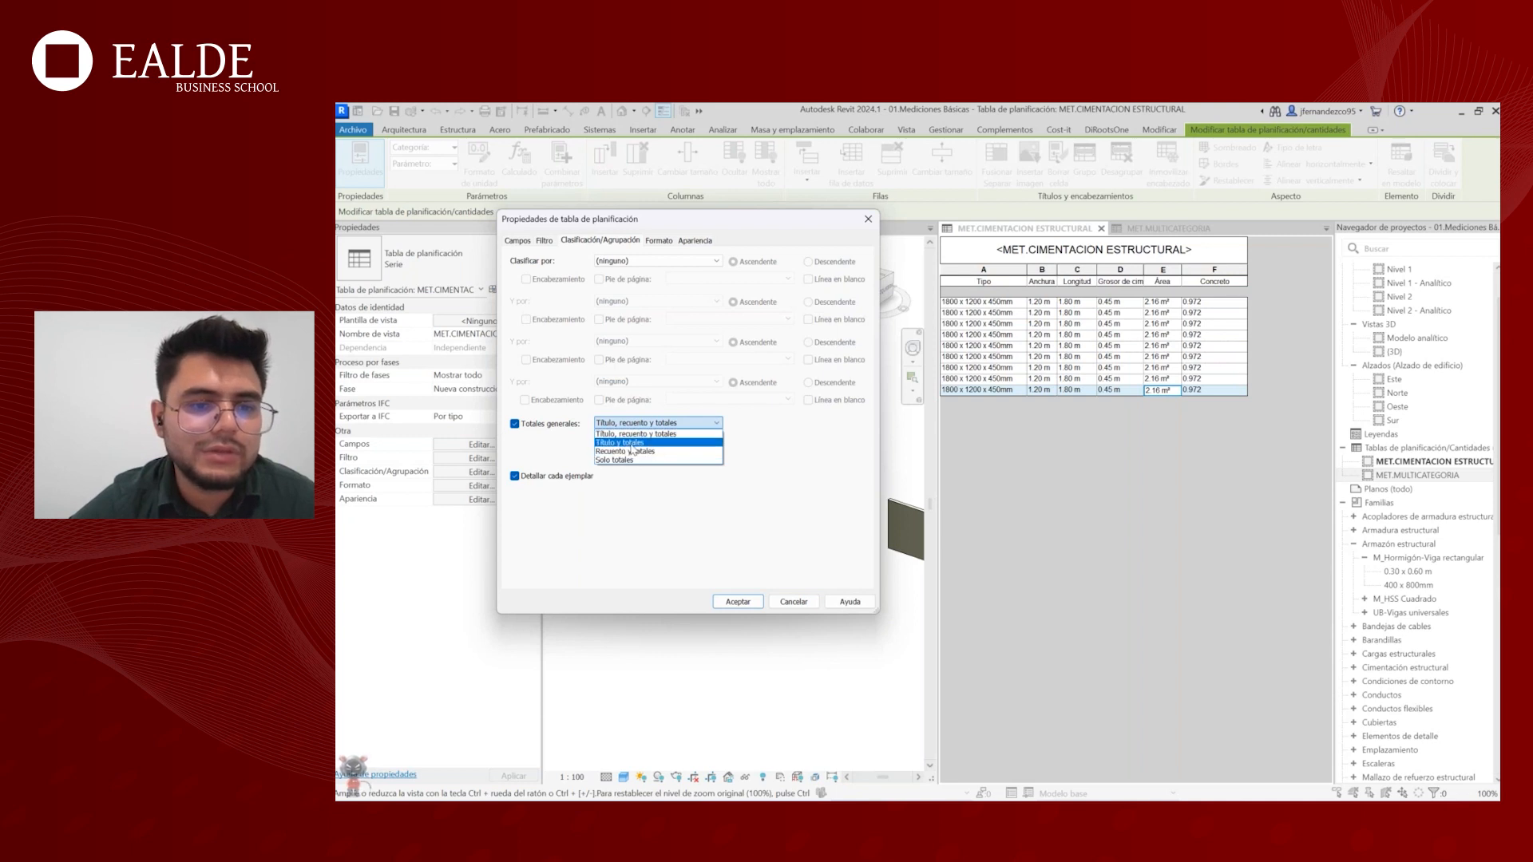
{"action": "left_click", "coordinate": [744, 528]}
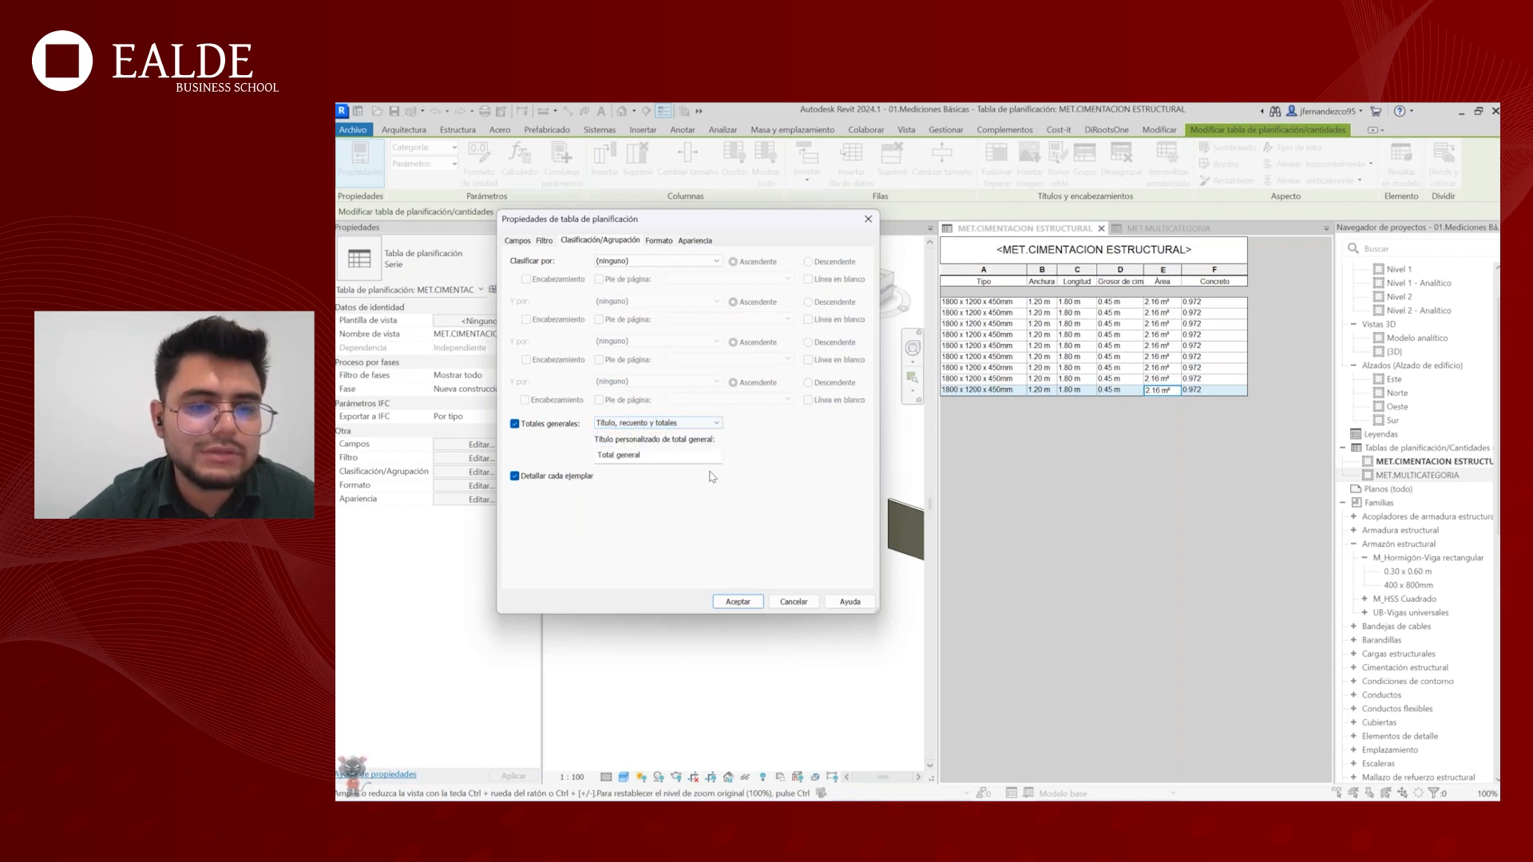
{"action": "left_click", "coordinate": [754, 602]}
- Examine the schedule's grand total row for the footing count, total area and total concrete volume
{"action": "key", "text": "ctrl+2"}
{"action": "left_click_drag", "start_coordinate": [932, 389], "coordinate": [1020, 416], "text": "ctrl"}
{"action": "mouse_move", "coordinate": [1140, 392]}
{"action": "left_mouse_down", "text": "ctrl"}
{"action": "mouse_move", "coordinate": [1196, 423]}
{"action": "mouse_move", "coordinate": [1183, 418]}
{"action": "left_mouse_up", "text": "ctrl"}
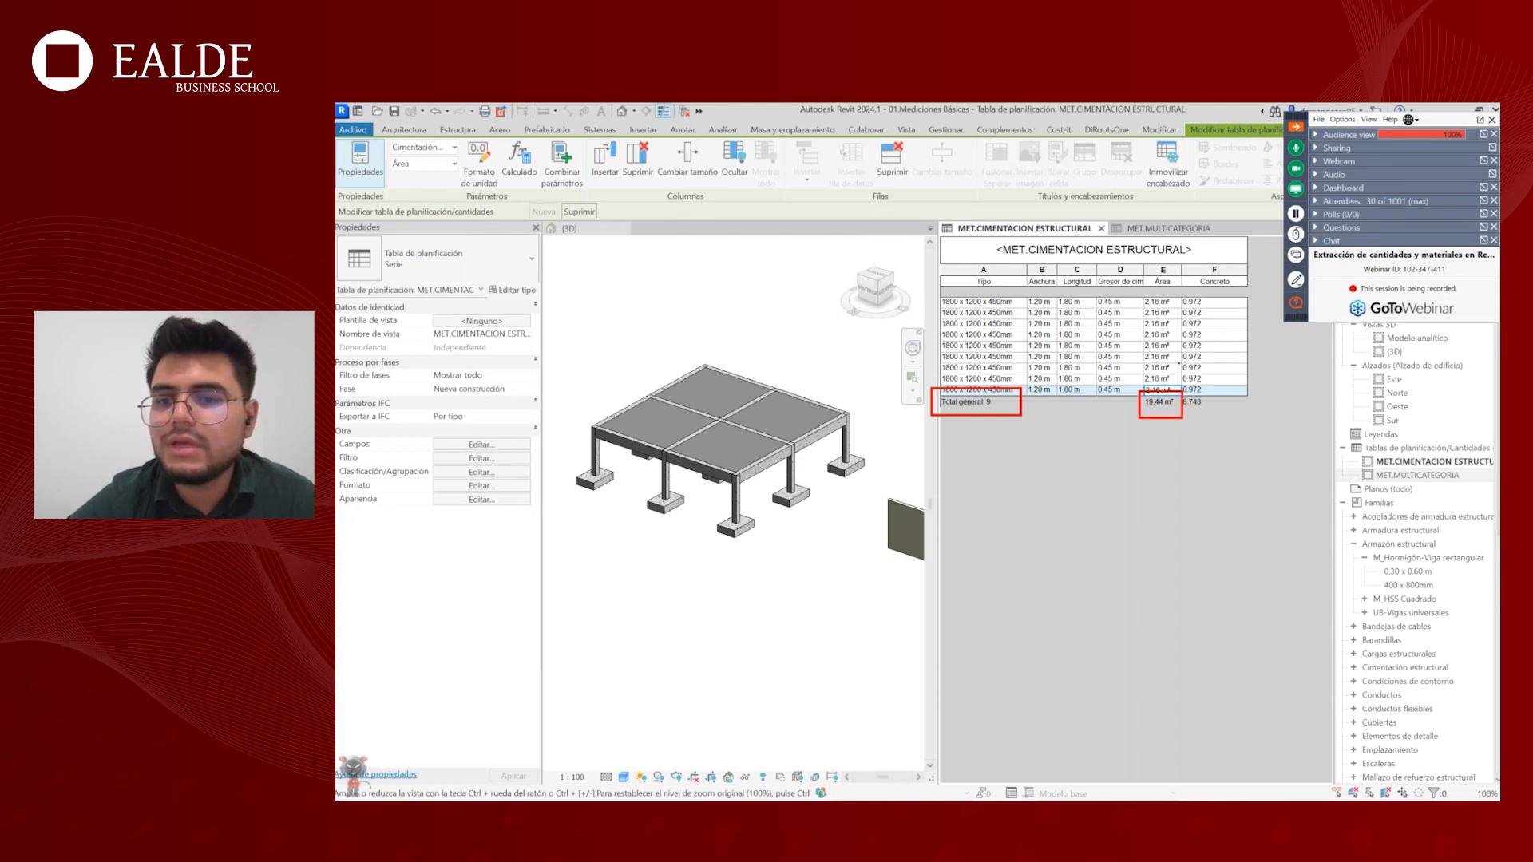
{"action": "key", "text": "Escape"}
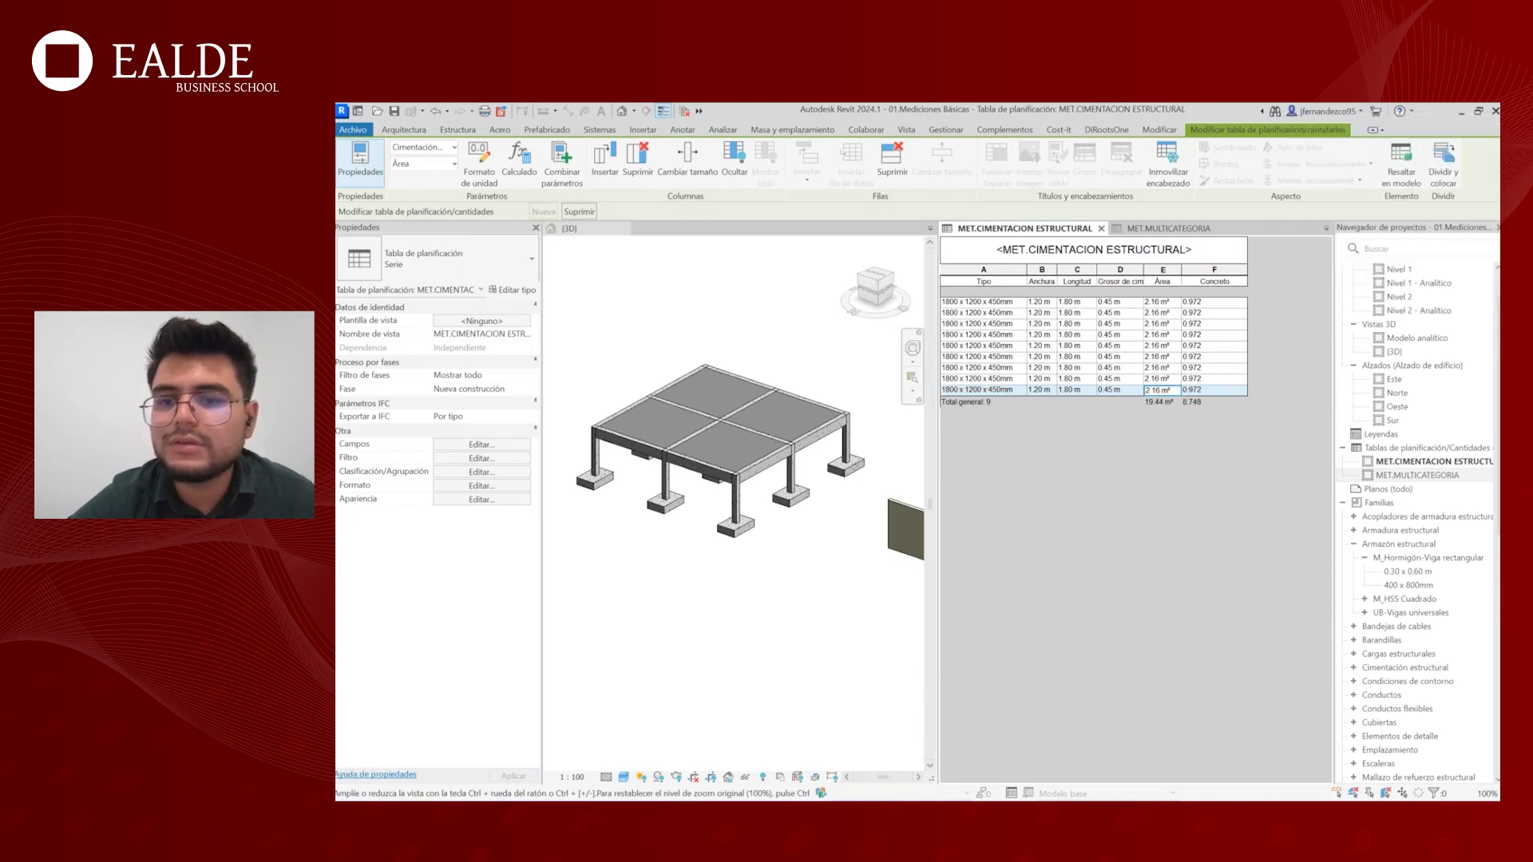
{"action": "key", "text": "ctrl+2"}
{"action": "left_click_drag", "start_coordinate": [1172, 385], "coordinate": [1212, 402], "text": "ctrl"}
{"action": "key", "text": "Escape"}
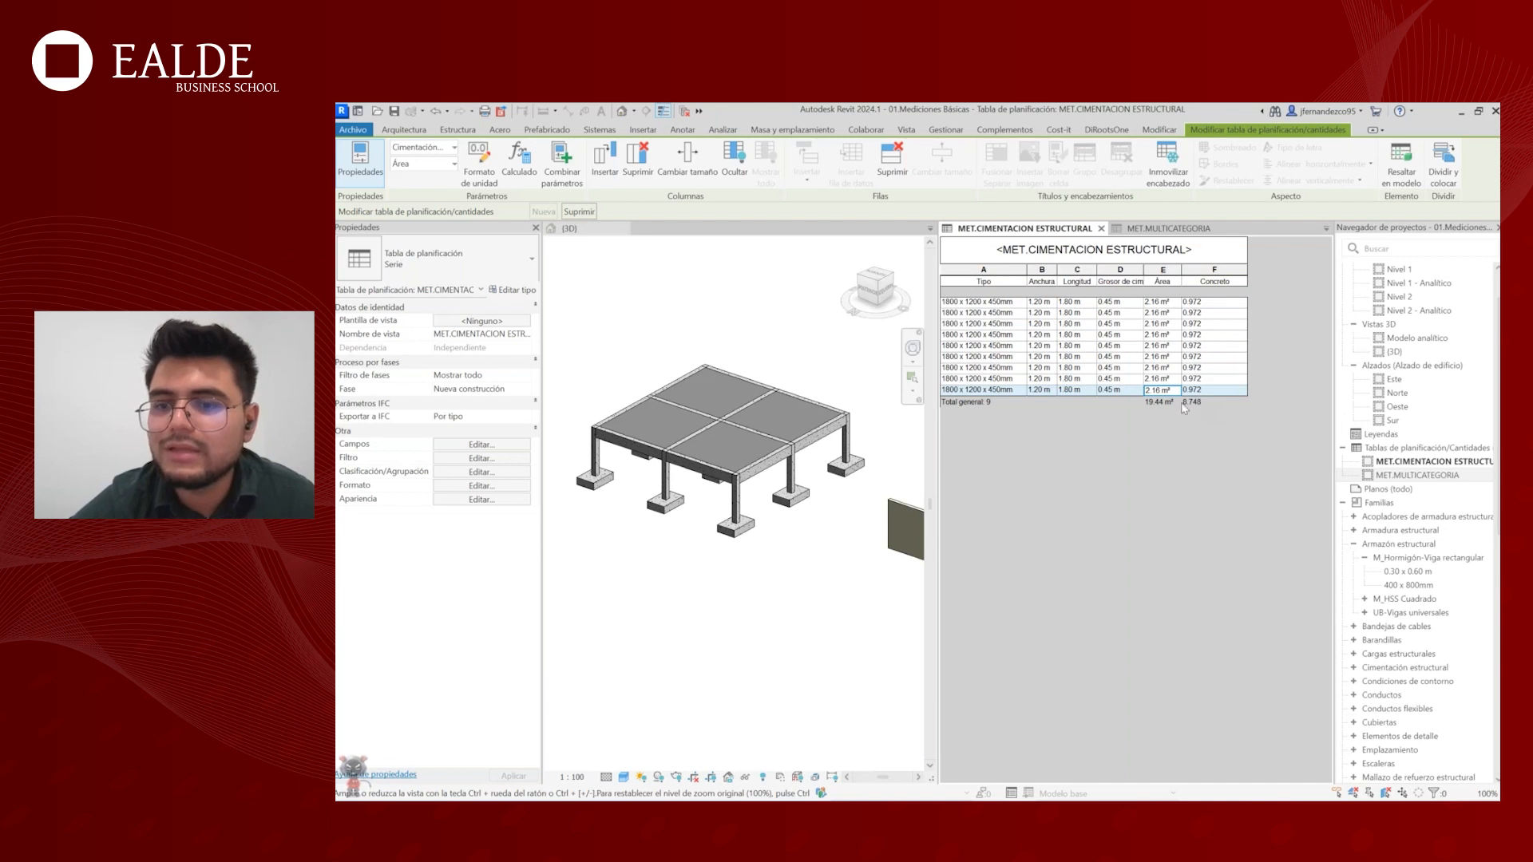
{"action": "left_click", "coordinate": [1210, 274]}
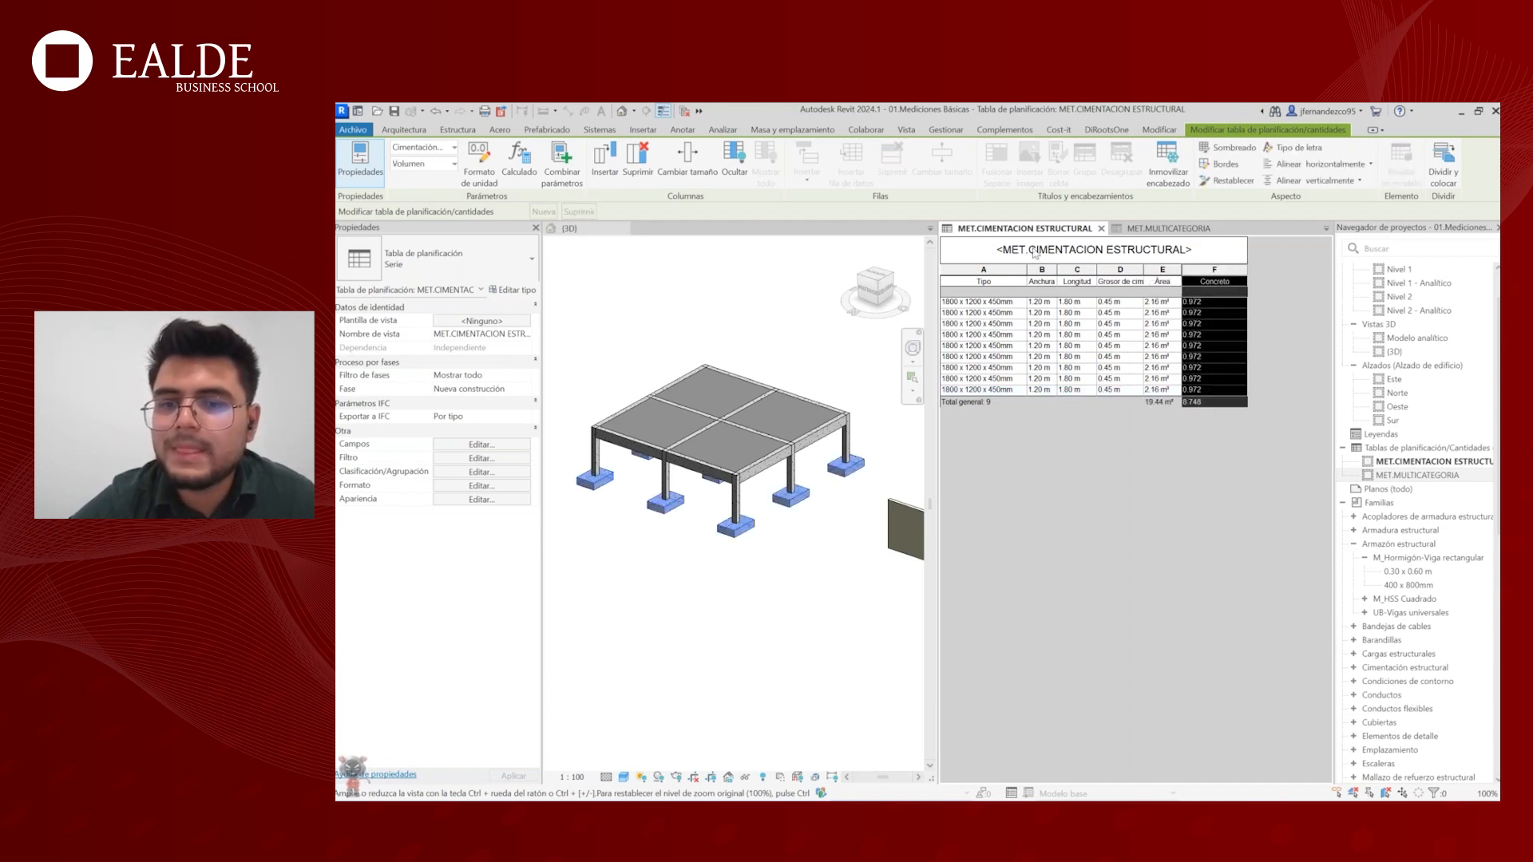
- Inspect the footings in the 3D view and compare them with their rows in the foundation schedule
{"action": "scroll", "coordinate": [713, 366], "scroll_direction": "down", "scroll_amount": 3}
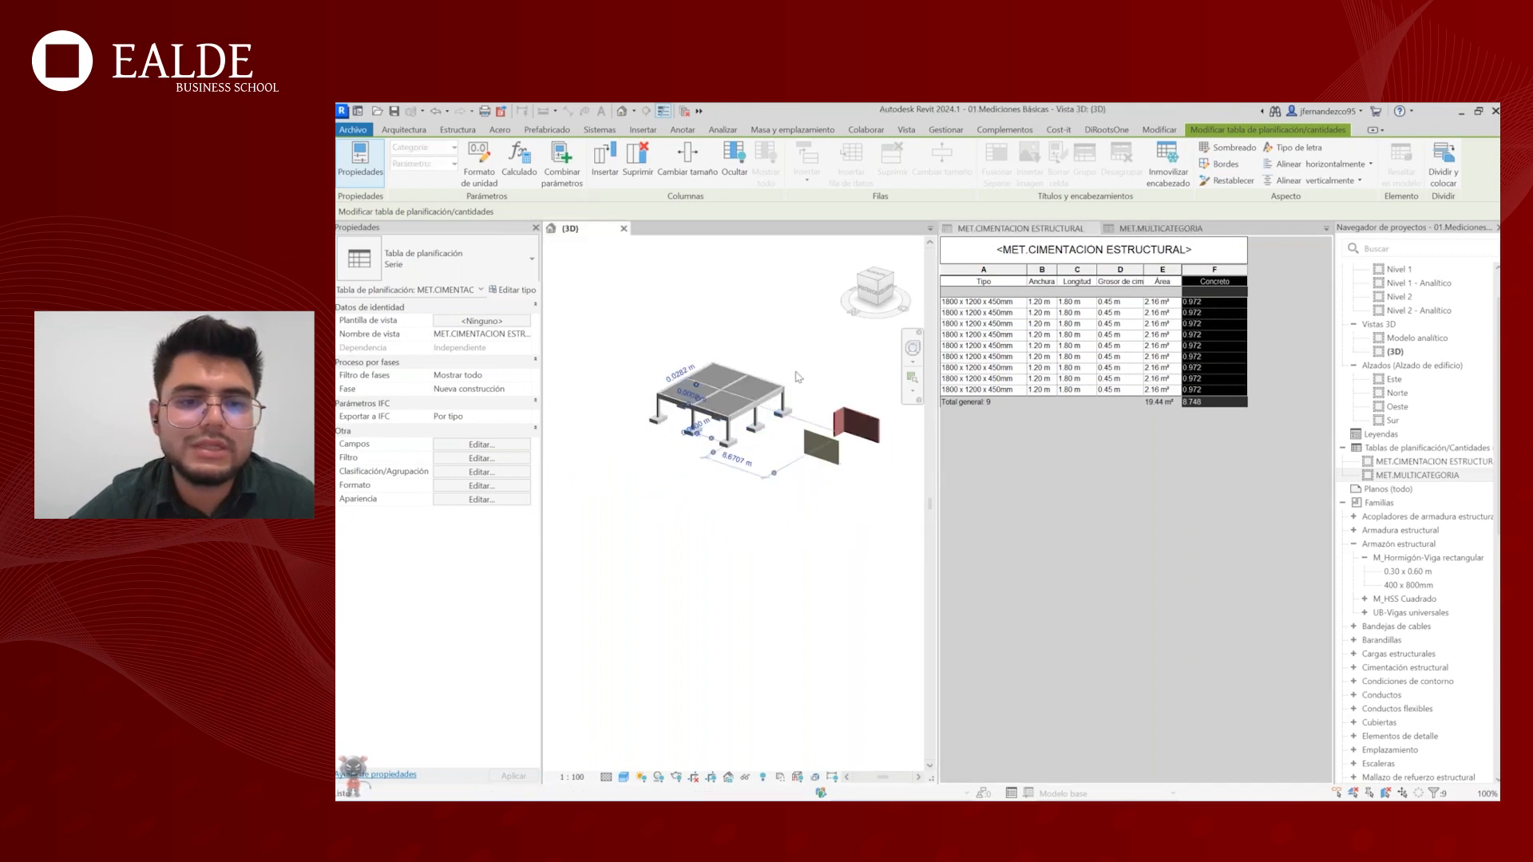
{"action": "middle_click_drag", "start_coordinate": [787, 383], "coordinate": [757, 381]}
{"action": "left_click", "coordinate": [709, 426]}
{"action": "left_click", "coordinate": [721, 428]}
{"action": "scroll", "coordinate": [718, 437], "scroll_direction": "up", "scroll_amount": 3}
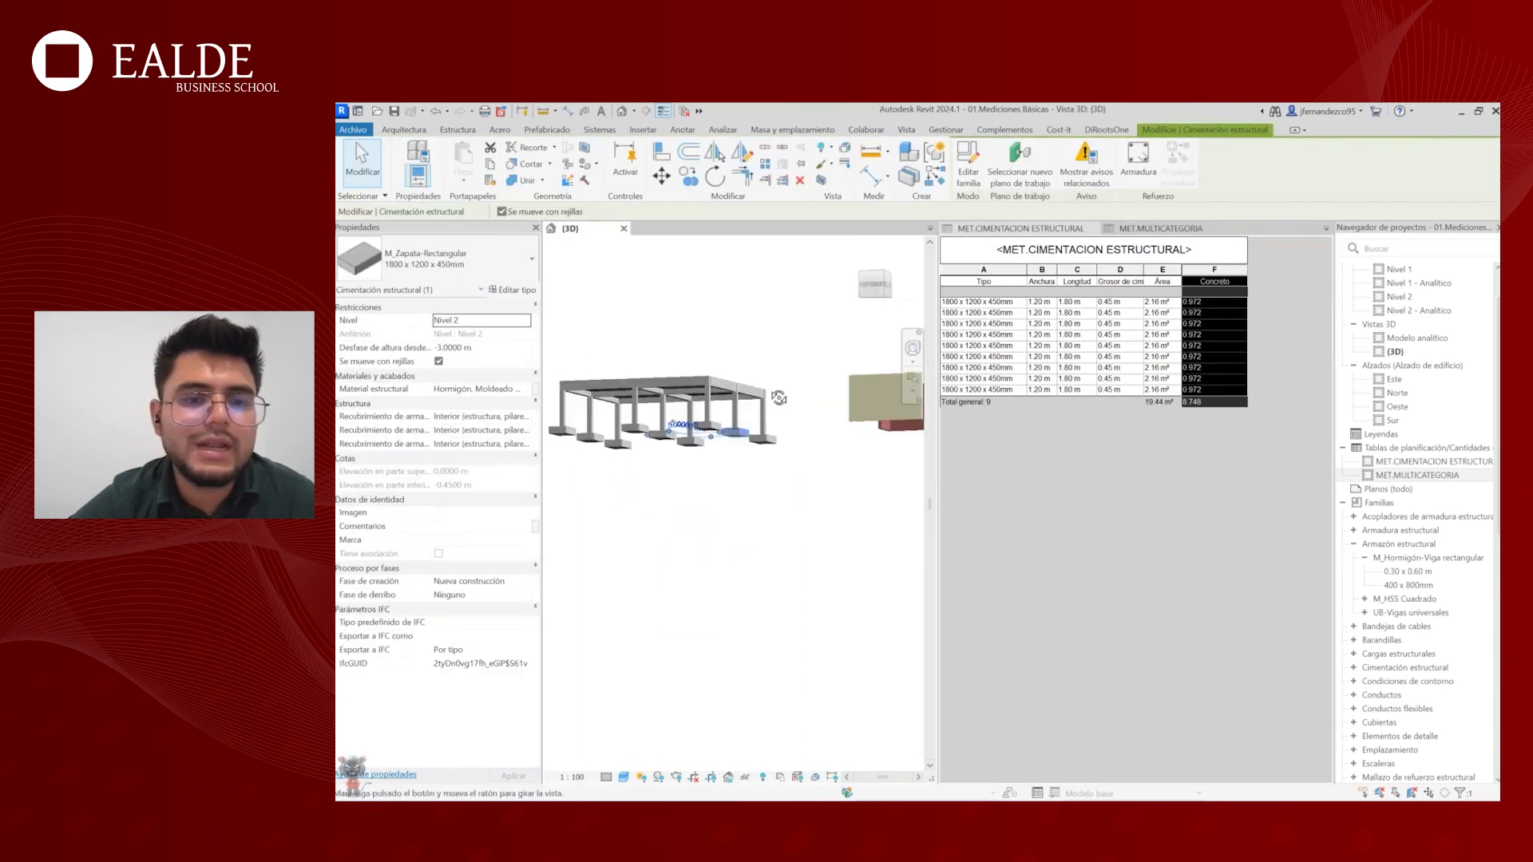
{"action": "scroll", "coordinate": [718, 440], "scroll_direction": "down", "scroll_amount": 4}
{"action": "key", "text": "Escape"}
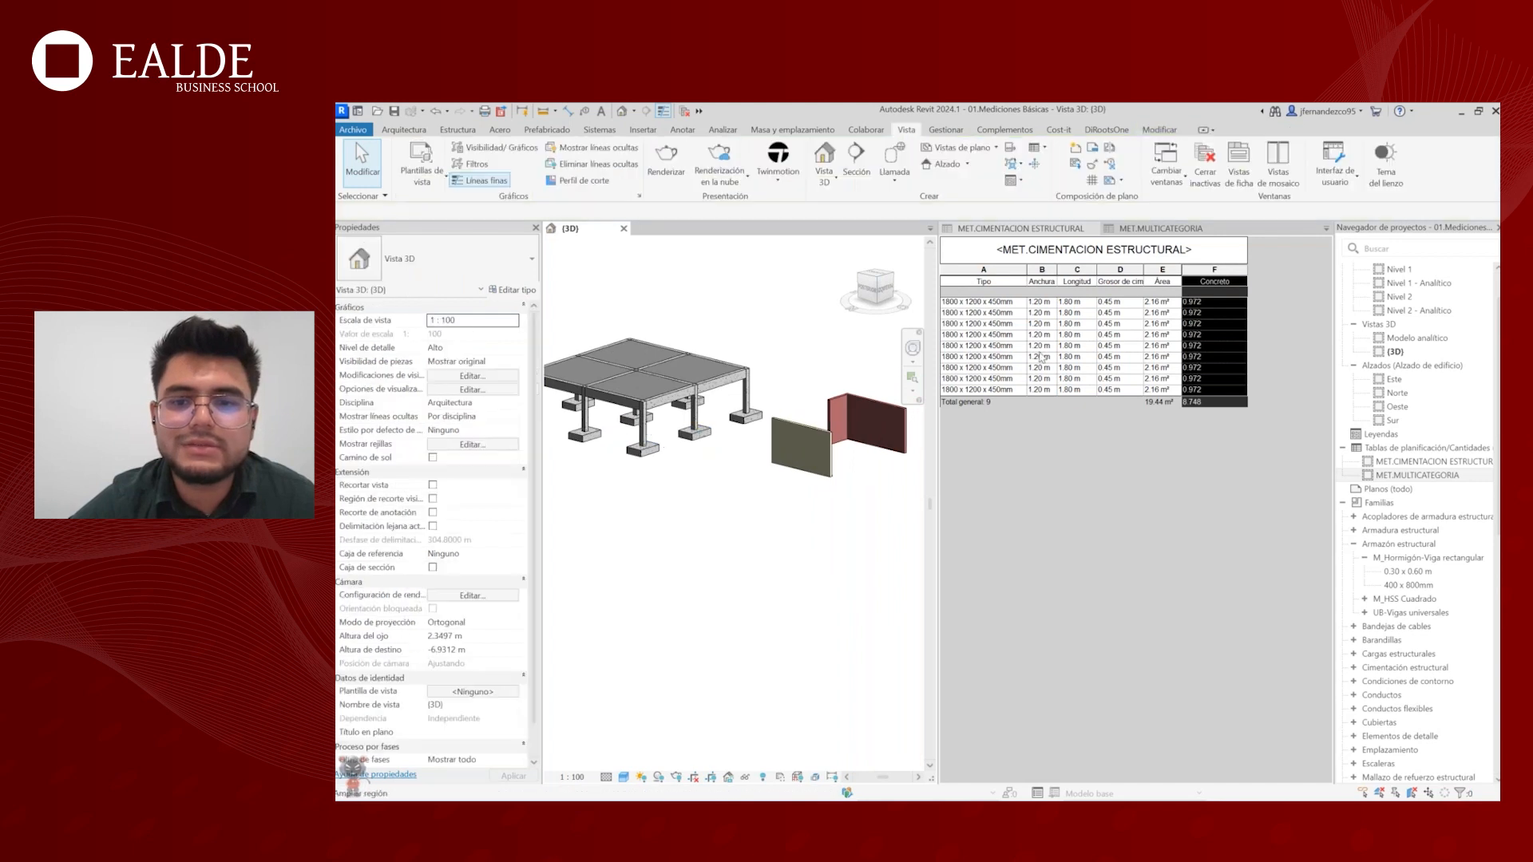
{"action": "left_click", "coordinate": [1041, 357]}
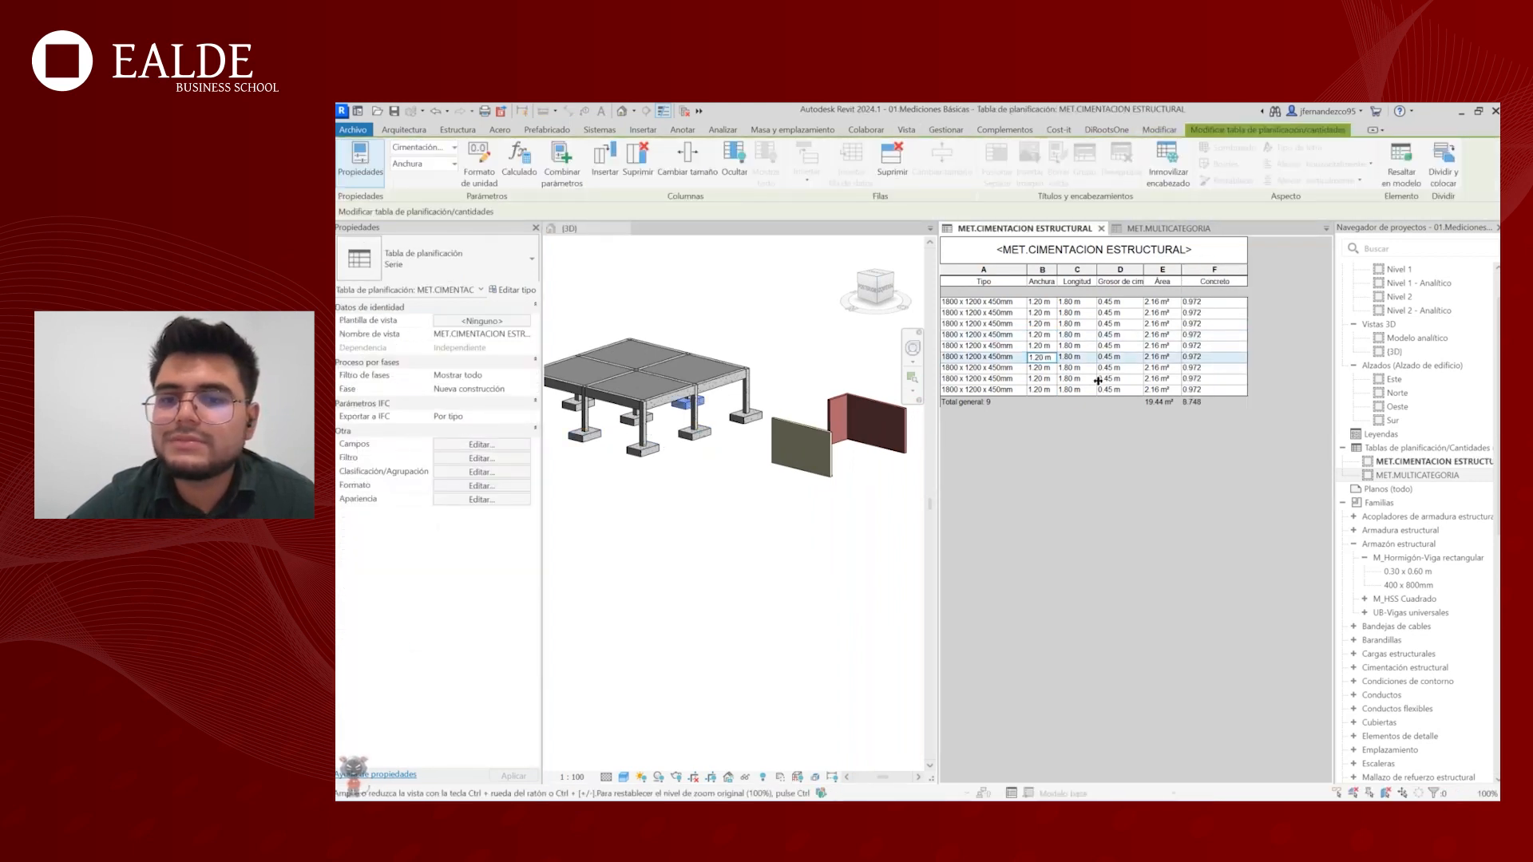
{"action": "middle_click_drag", "start_coordinate": [720, 465], "coordinate": [793, 471]}
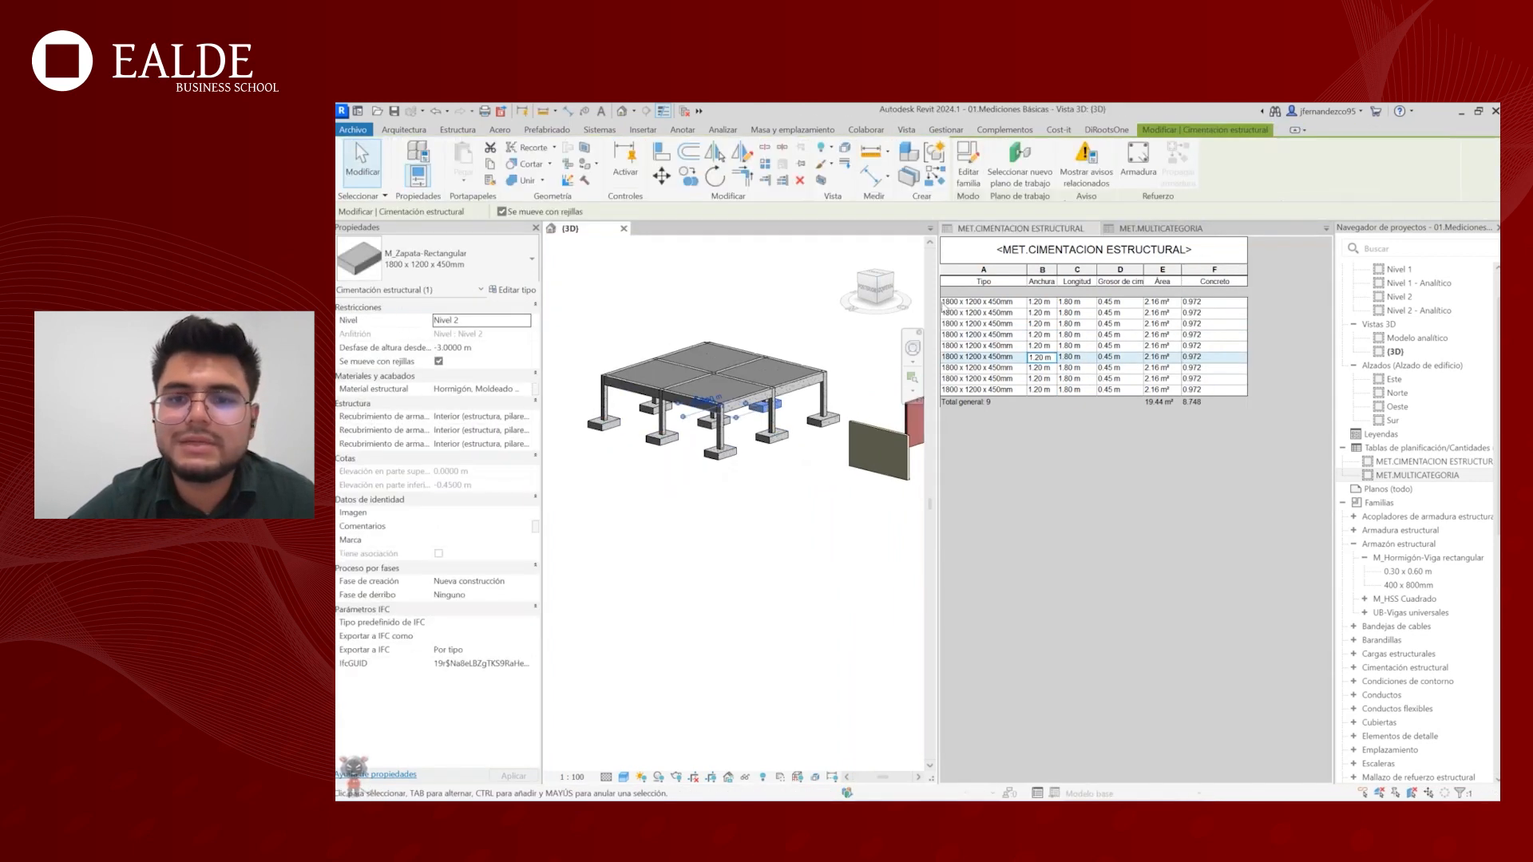
- Inspect the structural material of a footing under a front column, widening the properties so the full material name can be read
{"action": "scroll", "coordinate": [700, 438], "scroll_direction": "up", "scroll_amount": 2}
{"action": "key", "text": "Escape"}
{"action": "scroll", "coordinate": [699, 438], "scroll_direction": "up", "scroll_amount": 3}
{"action": "left_click", "coordinate": [700, 437]}
{"action": "scroll", "coordinate": [673, 399], "scroll_direction": "up", "scroll_amount": 2}
{"action": "mouse_move", "coordinate": [672, 400]}
{"action": "middle_mouse_down"}
{"action": "mouse_move", "coordinate": [656, 387]}
{"action": "mouse_move", "coordinate": [674, 418]}
{"action": "middle_mouse_up"}
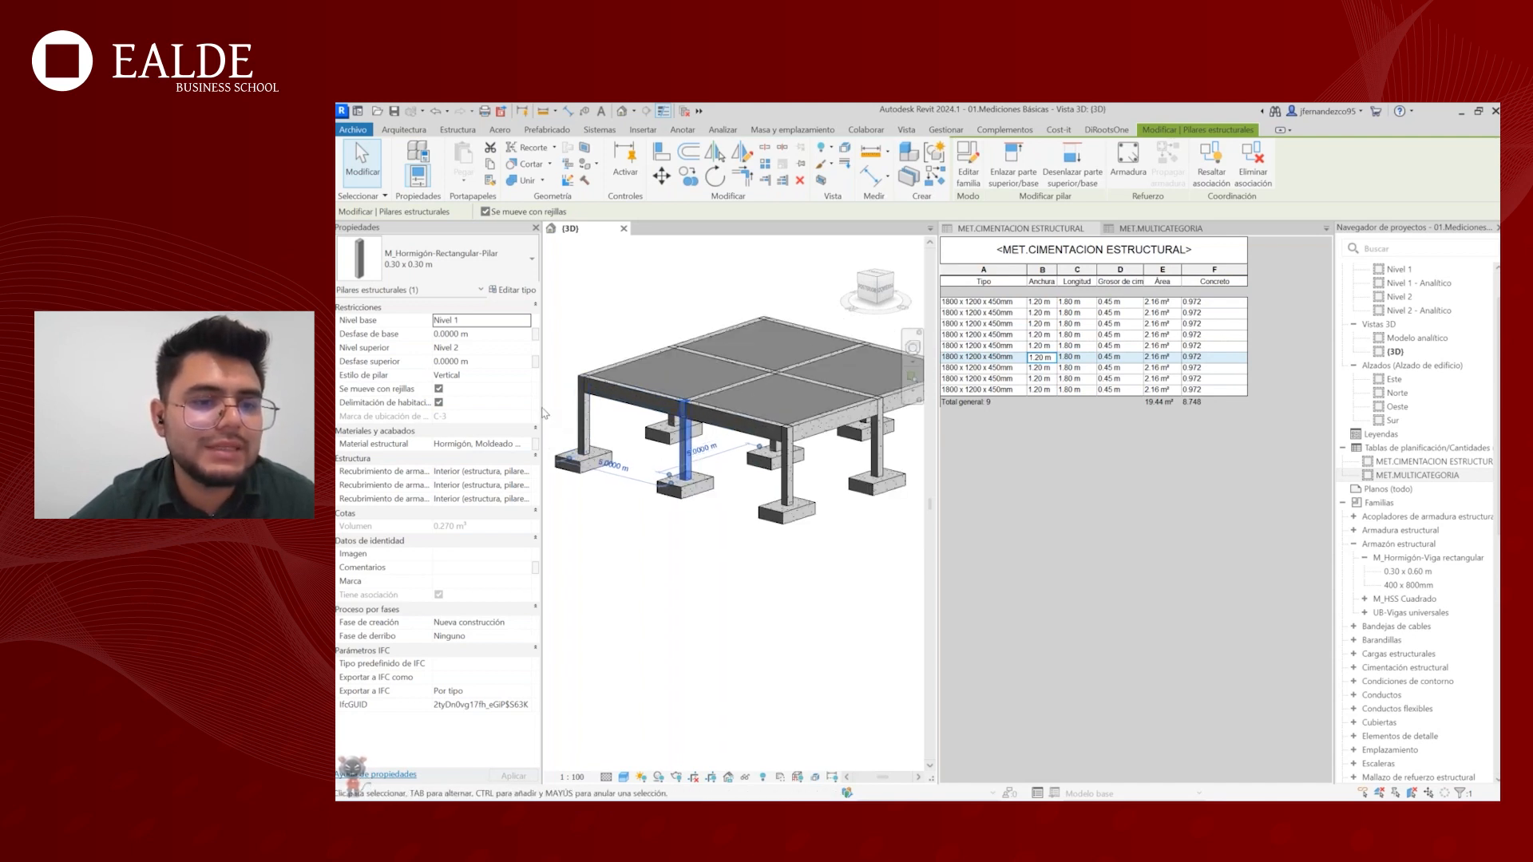
{"action": "scroll", "coordinate": [709, 505], "scroll_direction": "up", "scroll_amount": 1}
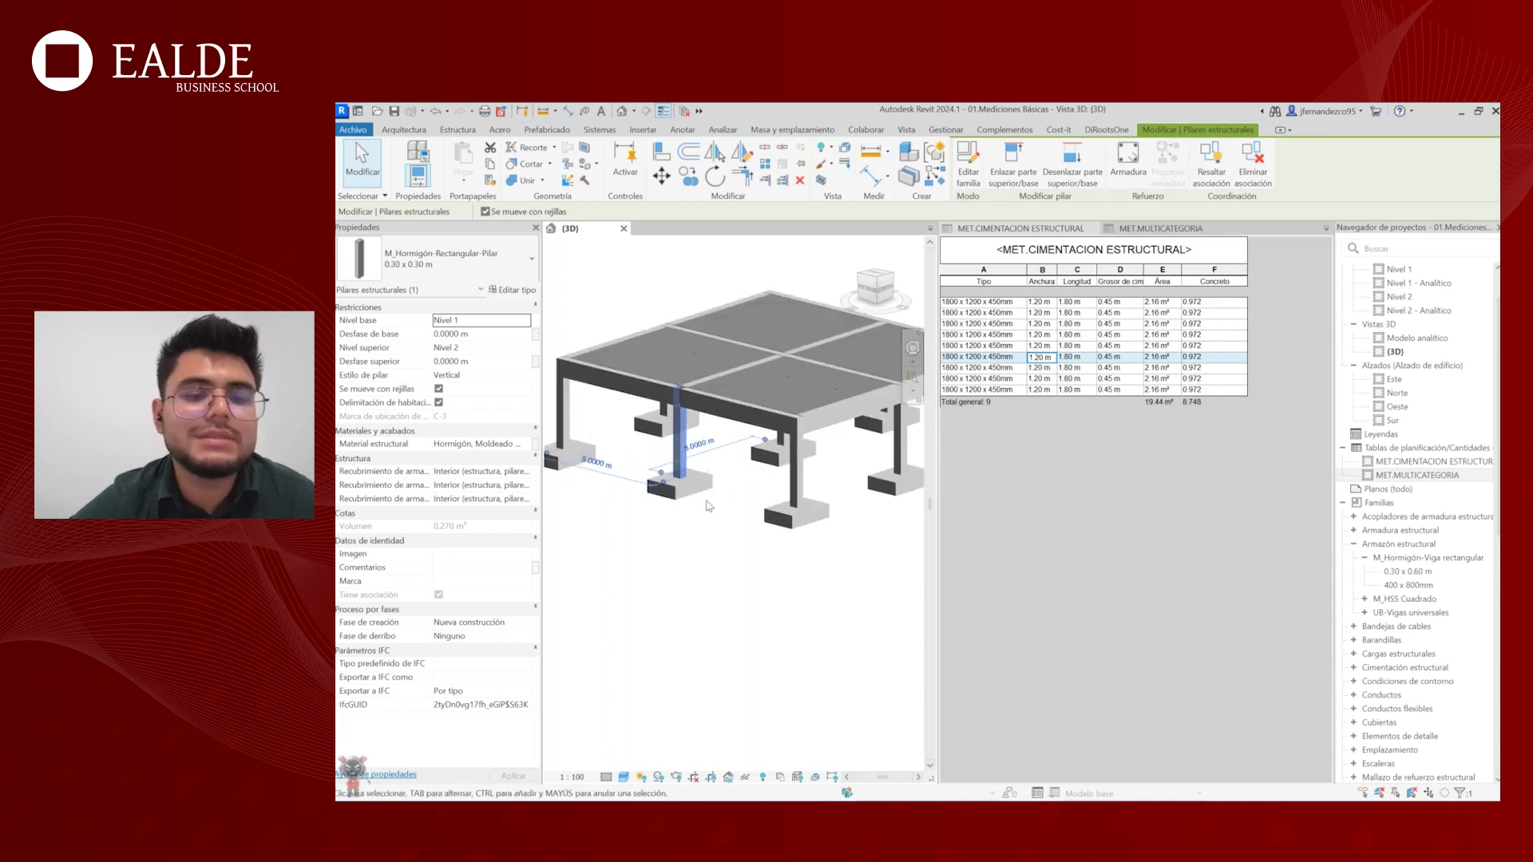
{"action": "left_click", "coordinate": [691, 489]}
{"action": "left_click_drag", "start_coordinate": [542, 559], "coordinate": [587, 559]}
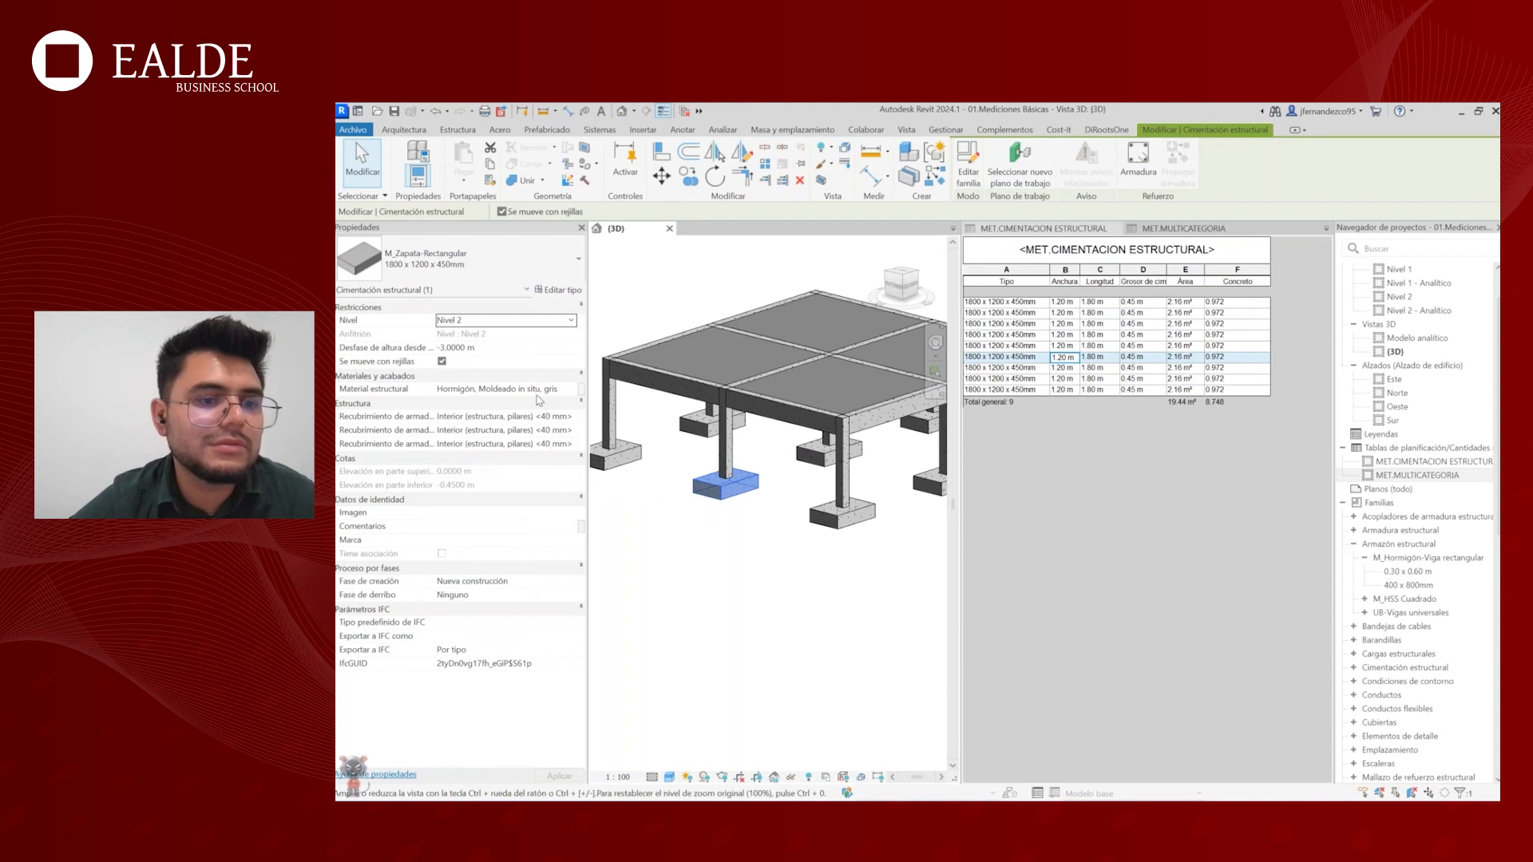
{"action": "left_click", "coordinate": [539, 389]}
{"action": "scroll", "coordinate": [722, 489], "scroll_direction": "up", "scroll_amount": 4}
{"action": "middle_click_drag", "start_coordinate": [723, 489], "coordinate": [750, 490]}
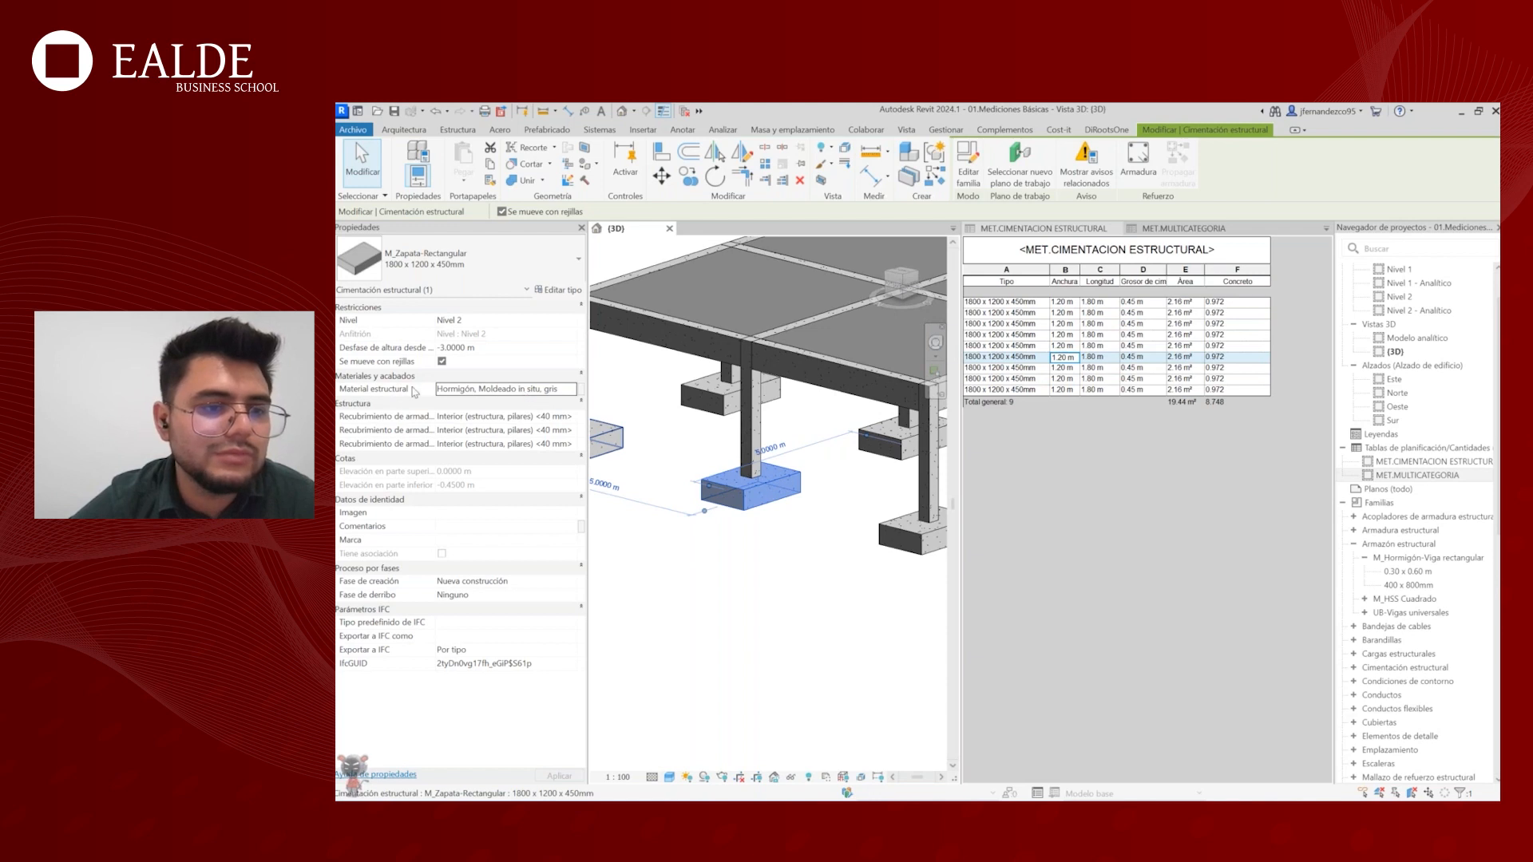
- Check the structural material of the column above that footing and of an adjoining perimeter beam
{"action": "middle_click_drag", "start_coordinate": [803, 452], "coordinate": [784, 481]}
{"action": "left_click", "coordinate": [732, 457]}
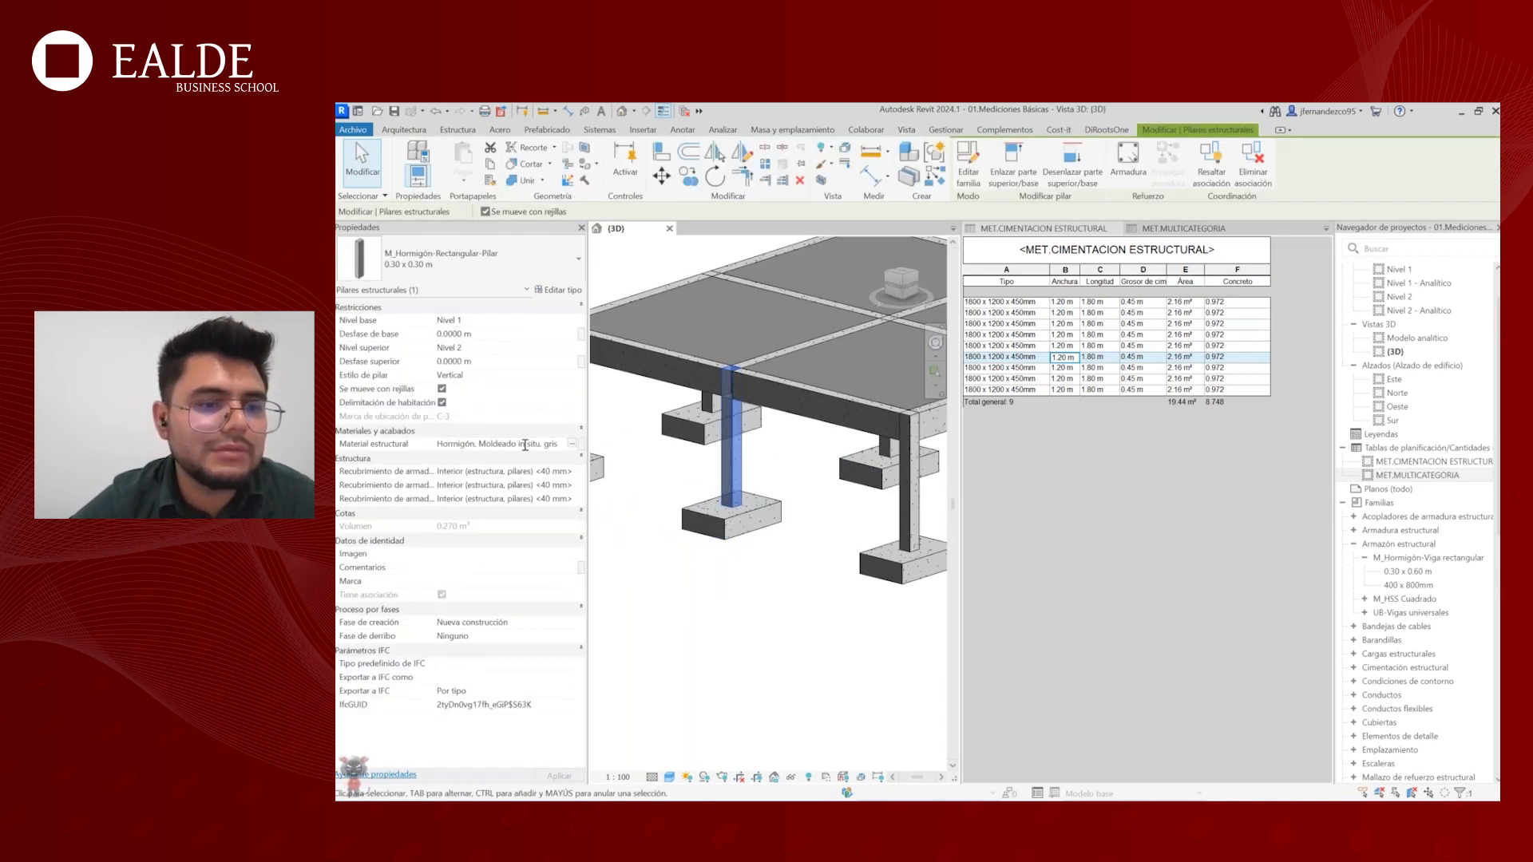
{"action": "left_click_drag", "start_coordinate": [556, 443], "coordinate": [437, 443]}
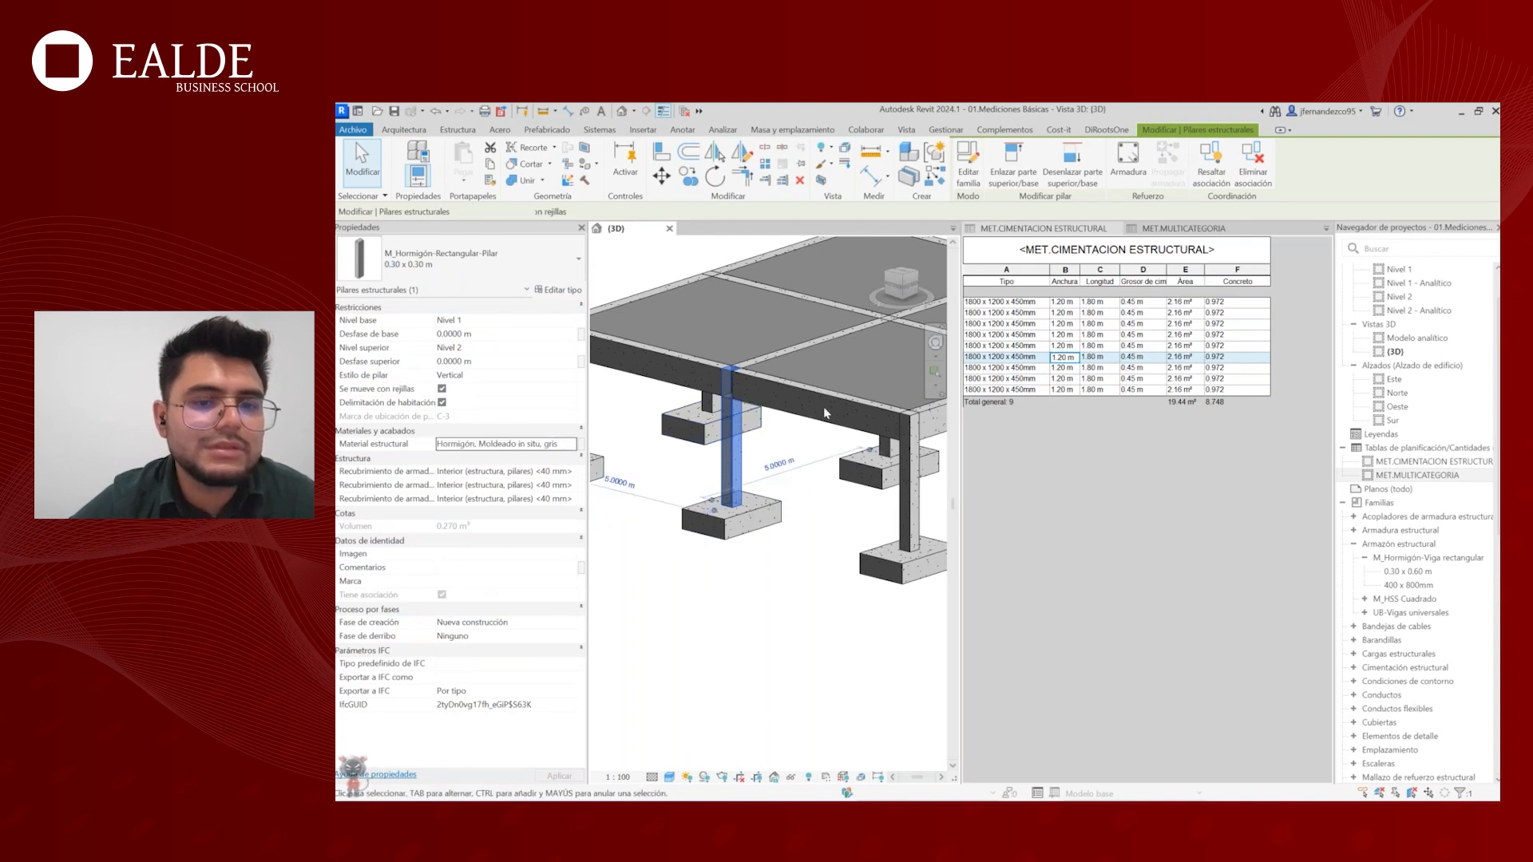
{"action": "left_click", "coordinate": [799, 433]}
{"action": "scroll", "coordinate": [762, 431], "scroll_direction": "down", "scroll_amount": 1}
{"action": "middle_click_drag", "start_coordinate": [761, 431], "coordinate": [727, 464]}
{"action": "left_click", "coordinate": [756, 438]}
{"action": "left_click_drag", "start_coordinate": [531, 498], "coordinate": [500, 496]}
{"action": "left_click", "coordinate": [793, 426]}
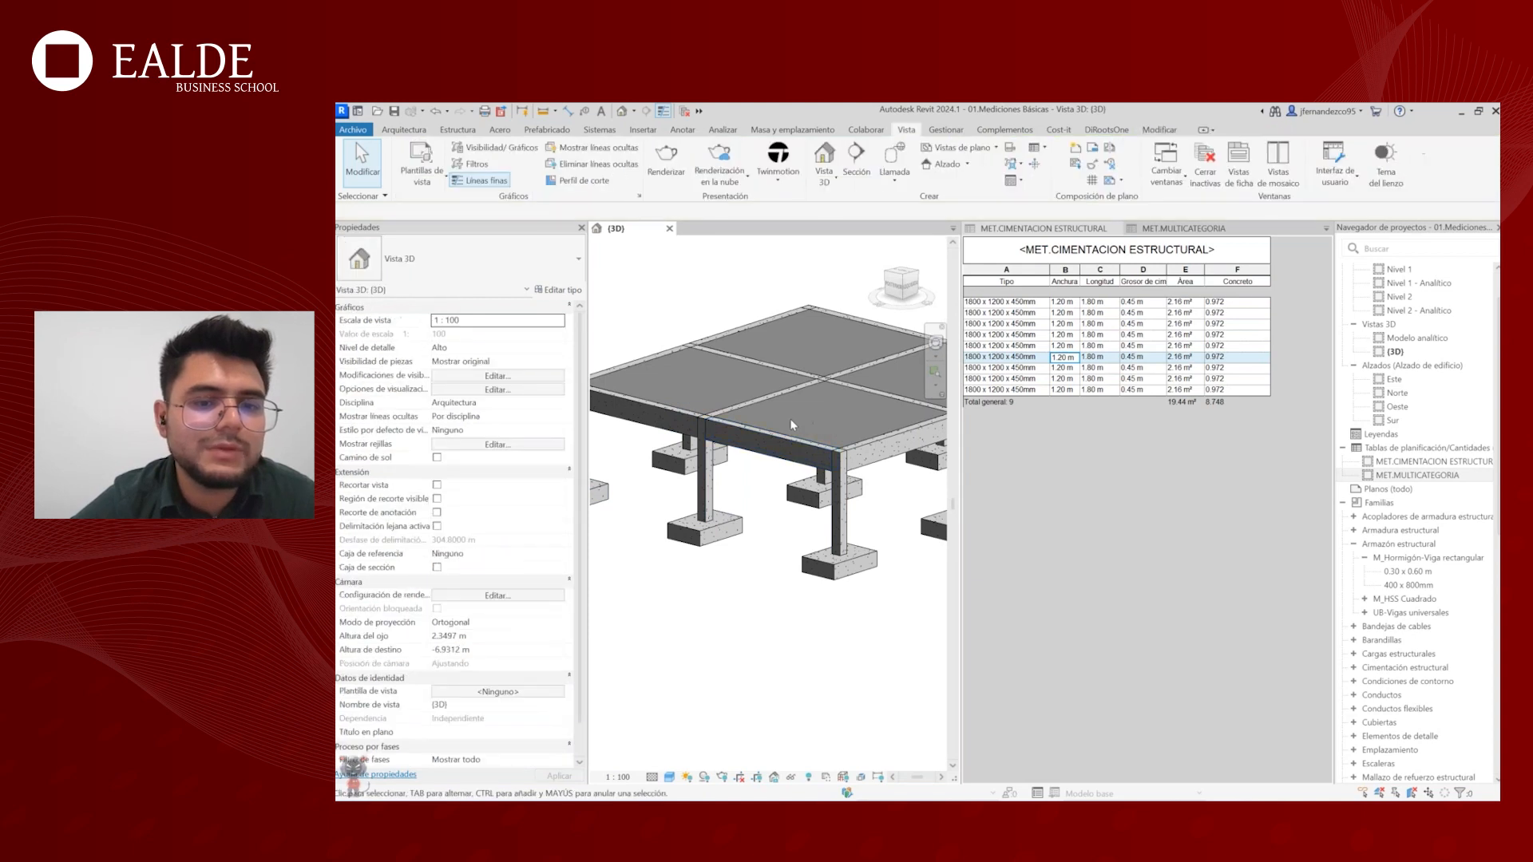
{"action": "scroll", "coordinate": [793, 426], "scroll_direction": "up", "scroll_amount": 1}
{"action": "left_click", "coordinate": [773, 393]}
{"action": "middle_click_drag", "start_coordinate": [823, 398], "coordinate": [713, 408]}
{"action": "left_click", "coordinate": [771, 406]}
{"action": "left_click", "coordinate": [758, 403]}
{"action": "left_click", "coordinate": [759, 437]}
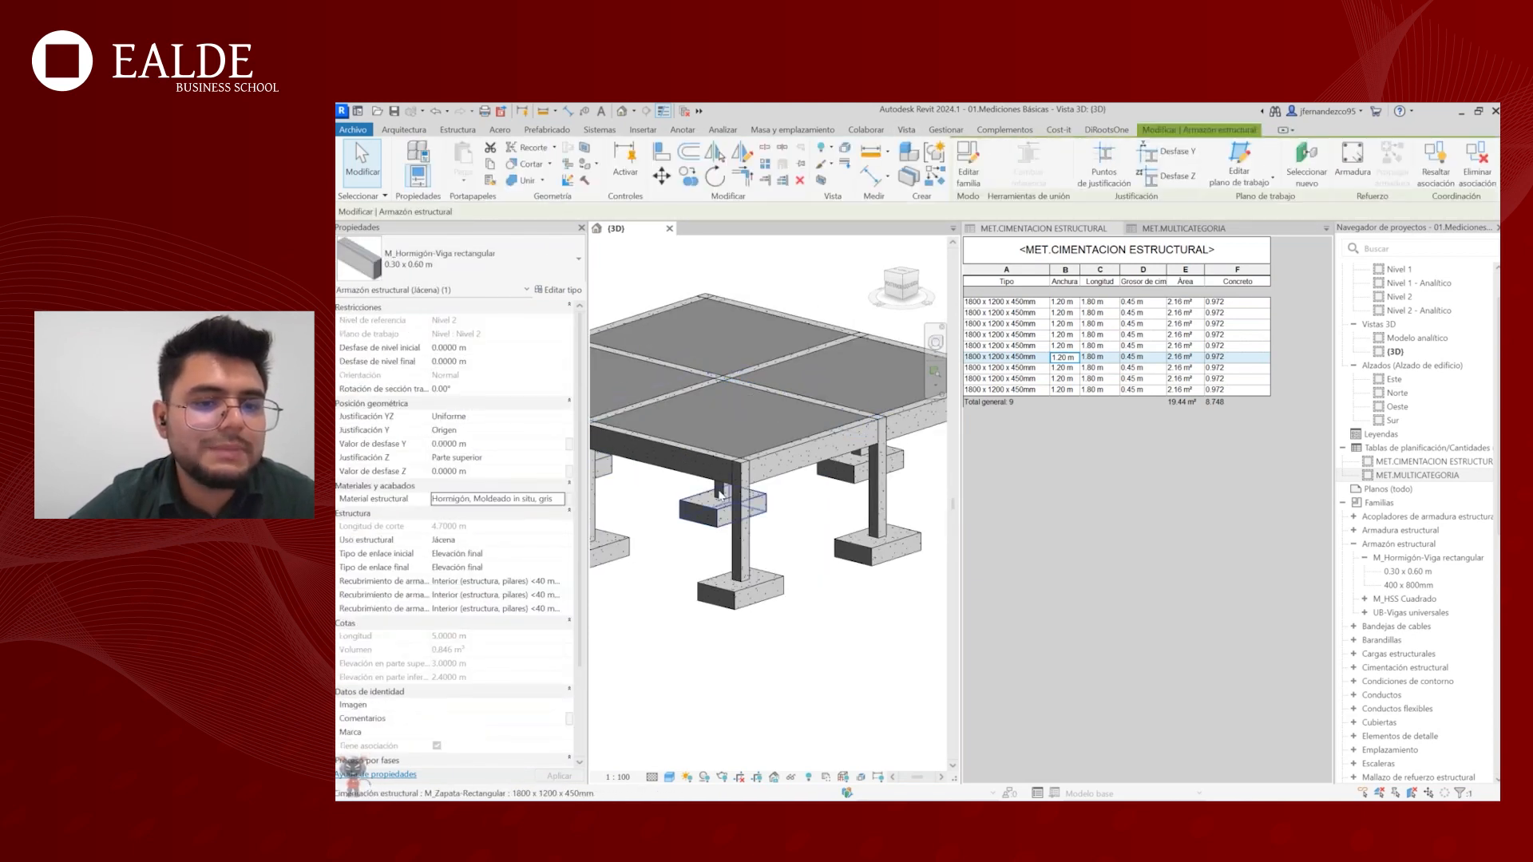
{"action": "scroll", "coordinate": [723, 523], "scroll_direction": "down", "scroll_amount": 5}
{"action": "left_click_drag", "start_coordinate": [605, 408], "coordinate": [836, 610]}
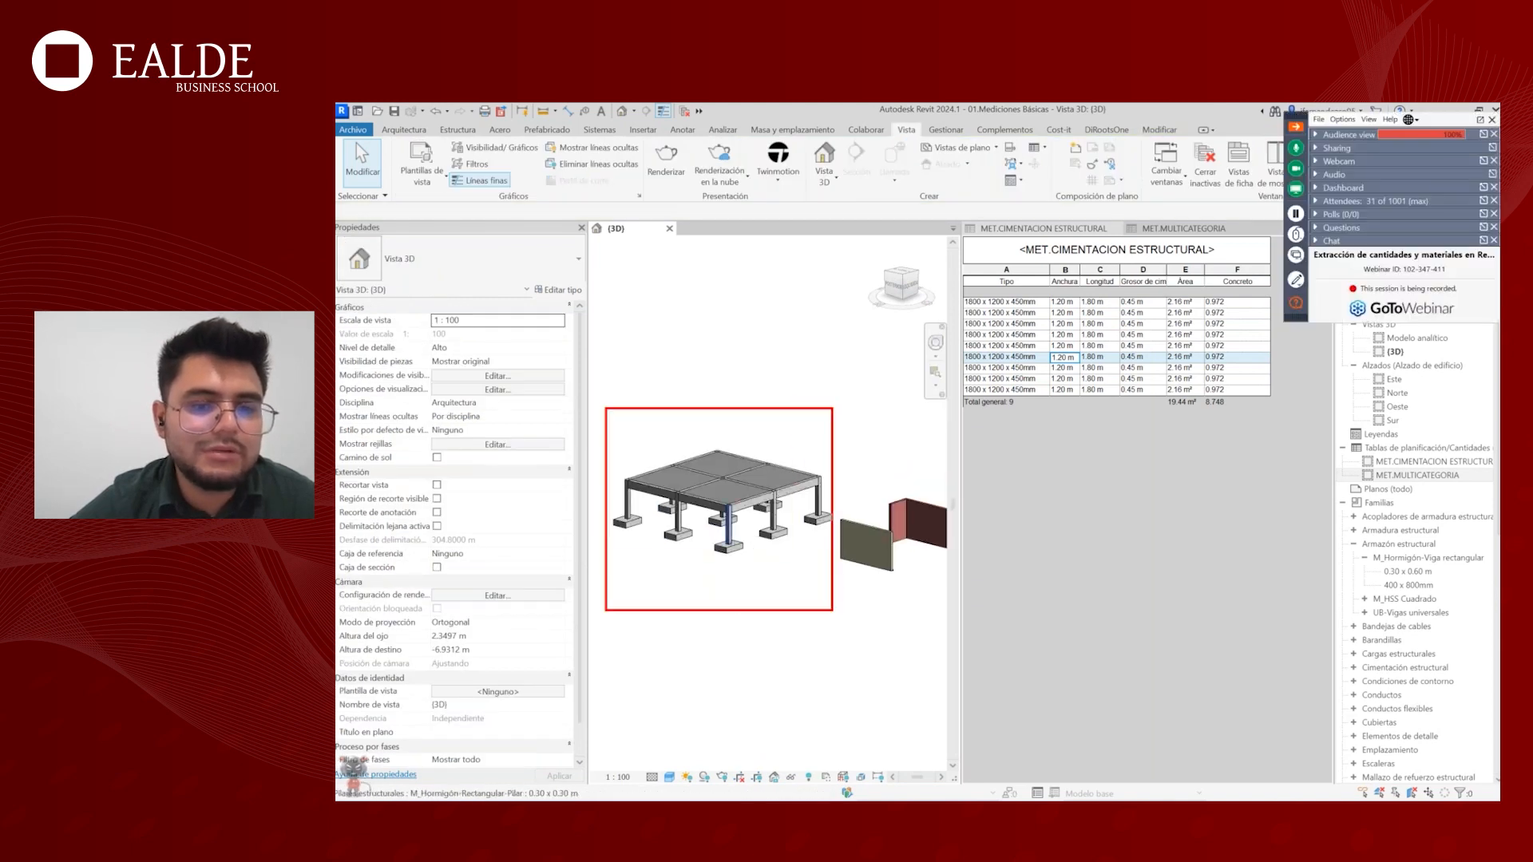
{"action": "left_click_drag", "start_coordinate": [770, 347], "coordinate": [751, 396]}
{"action": "left_click_drag", "start_coordinate": [747, 370], "coordinate": [772, 404]}
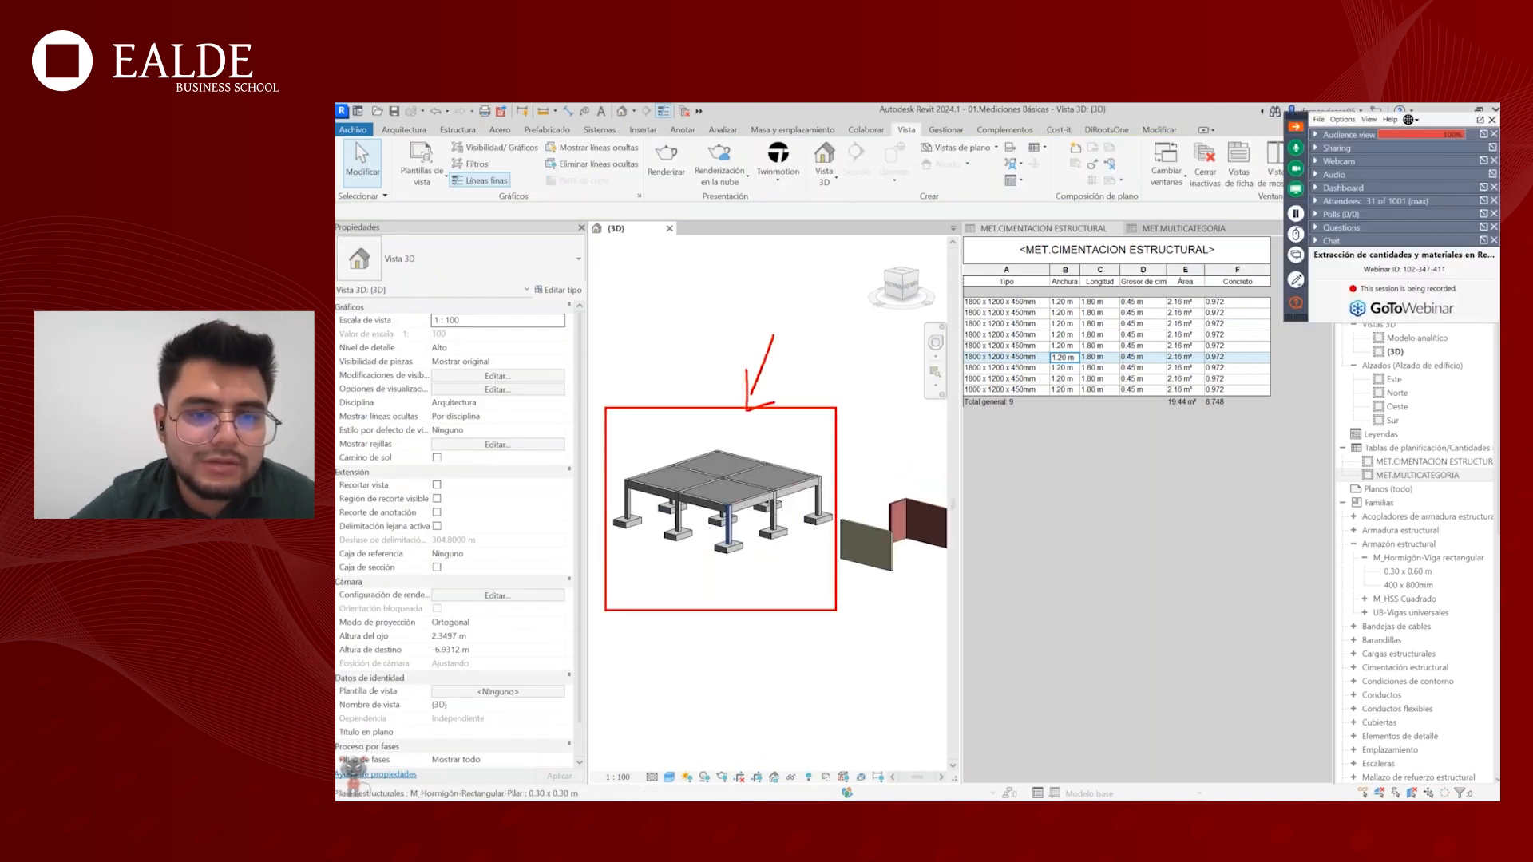
{"action": "key", "text": "Escape"}
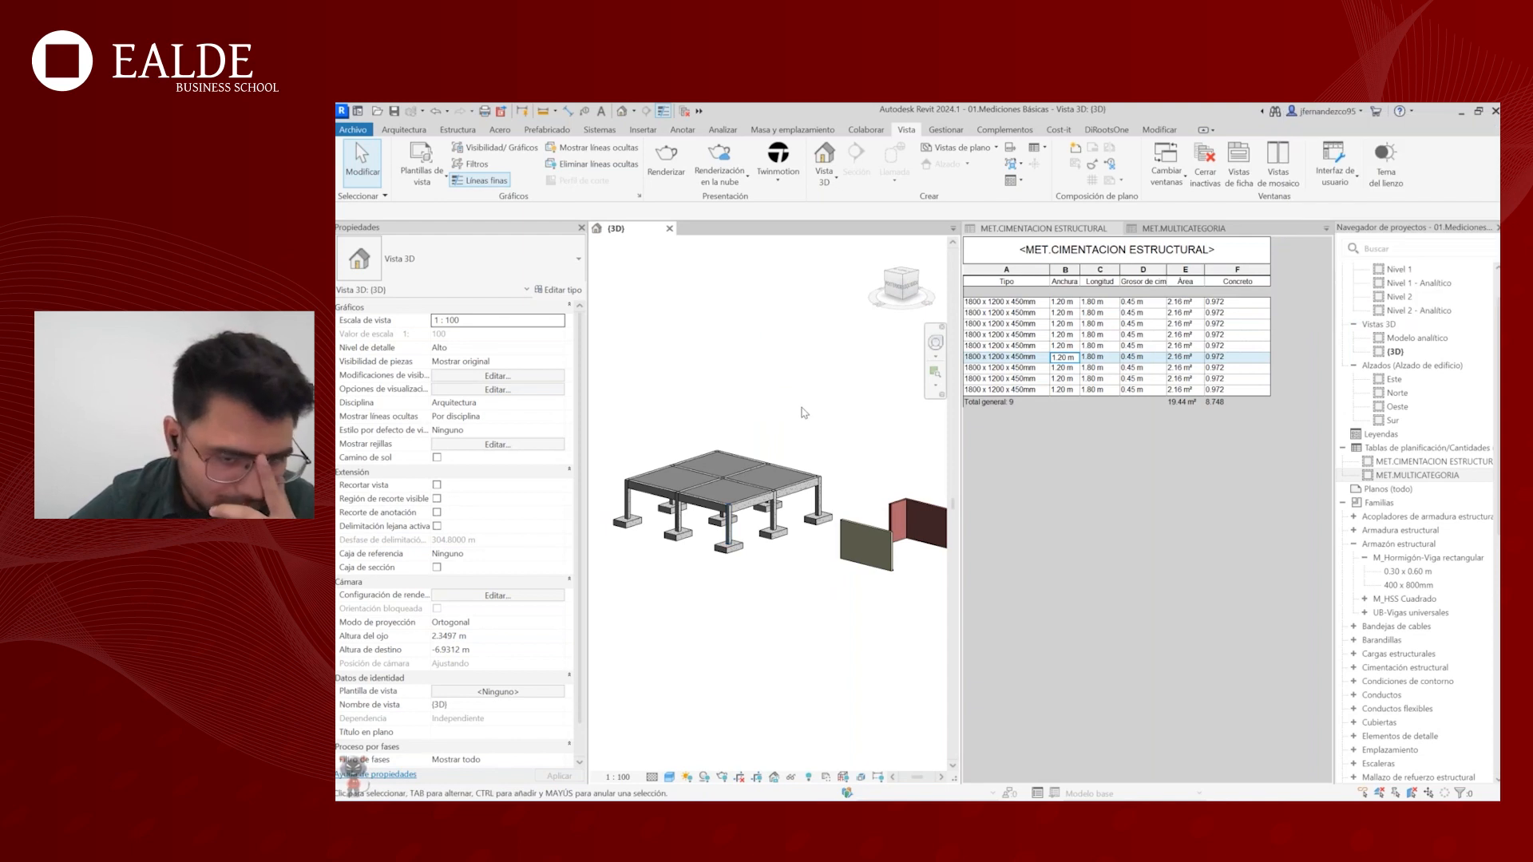
{"action": "middle_click_drag", "start_coordinate": [804, 413], "coordinate": [824, 406]}
{"action": "middle_click_drag", "start_coordinate": [772, 499], "coordinate": [817, 512], "text": "shift"}
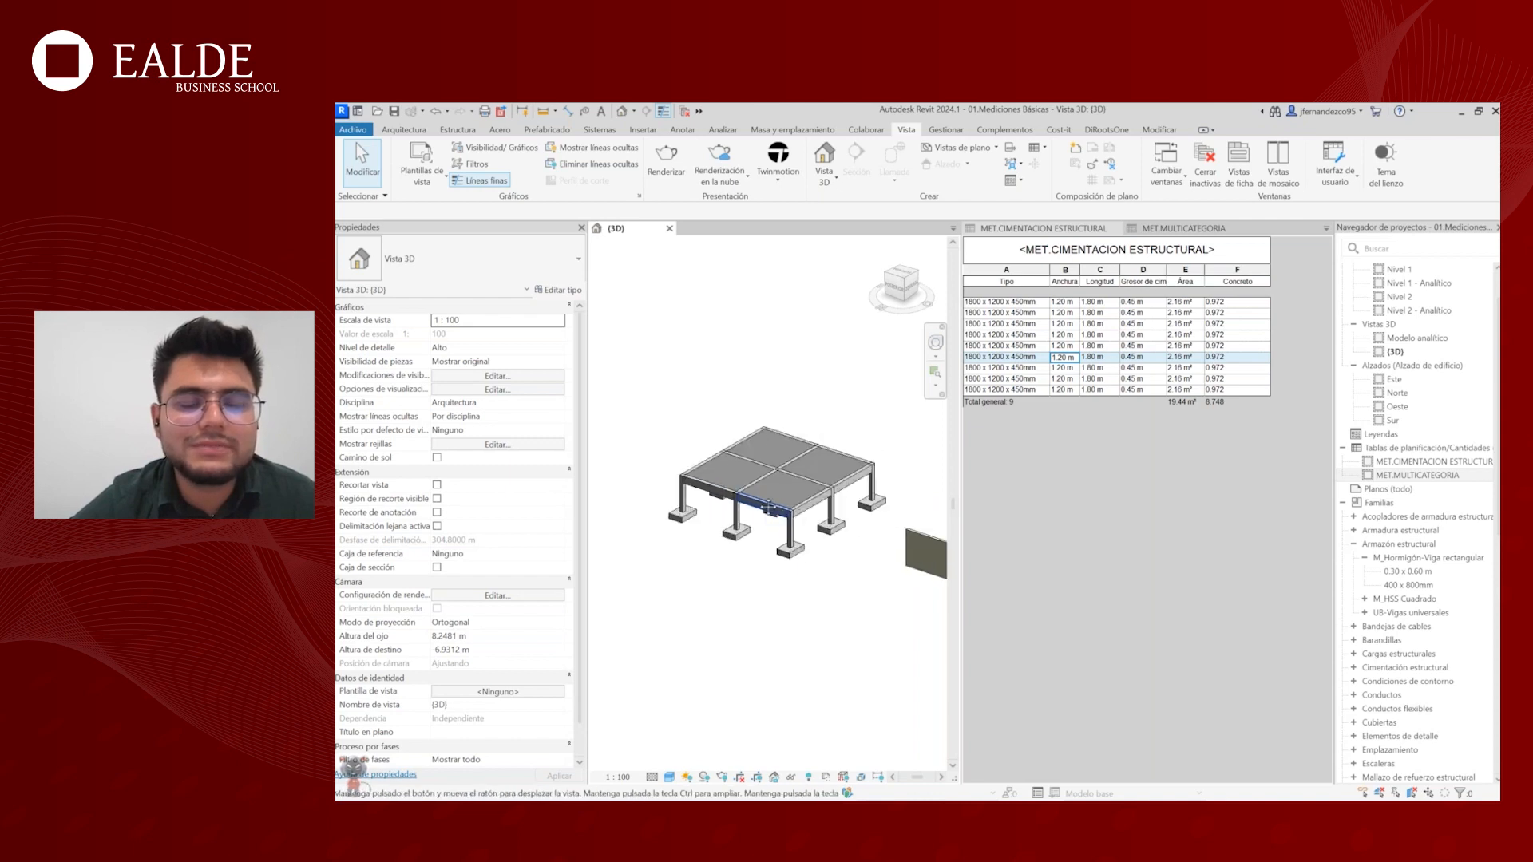
{"action": "scroll", "coordinate": [766, 508], "scroll_direction": "up", "scroll_amount": 5}
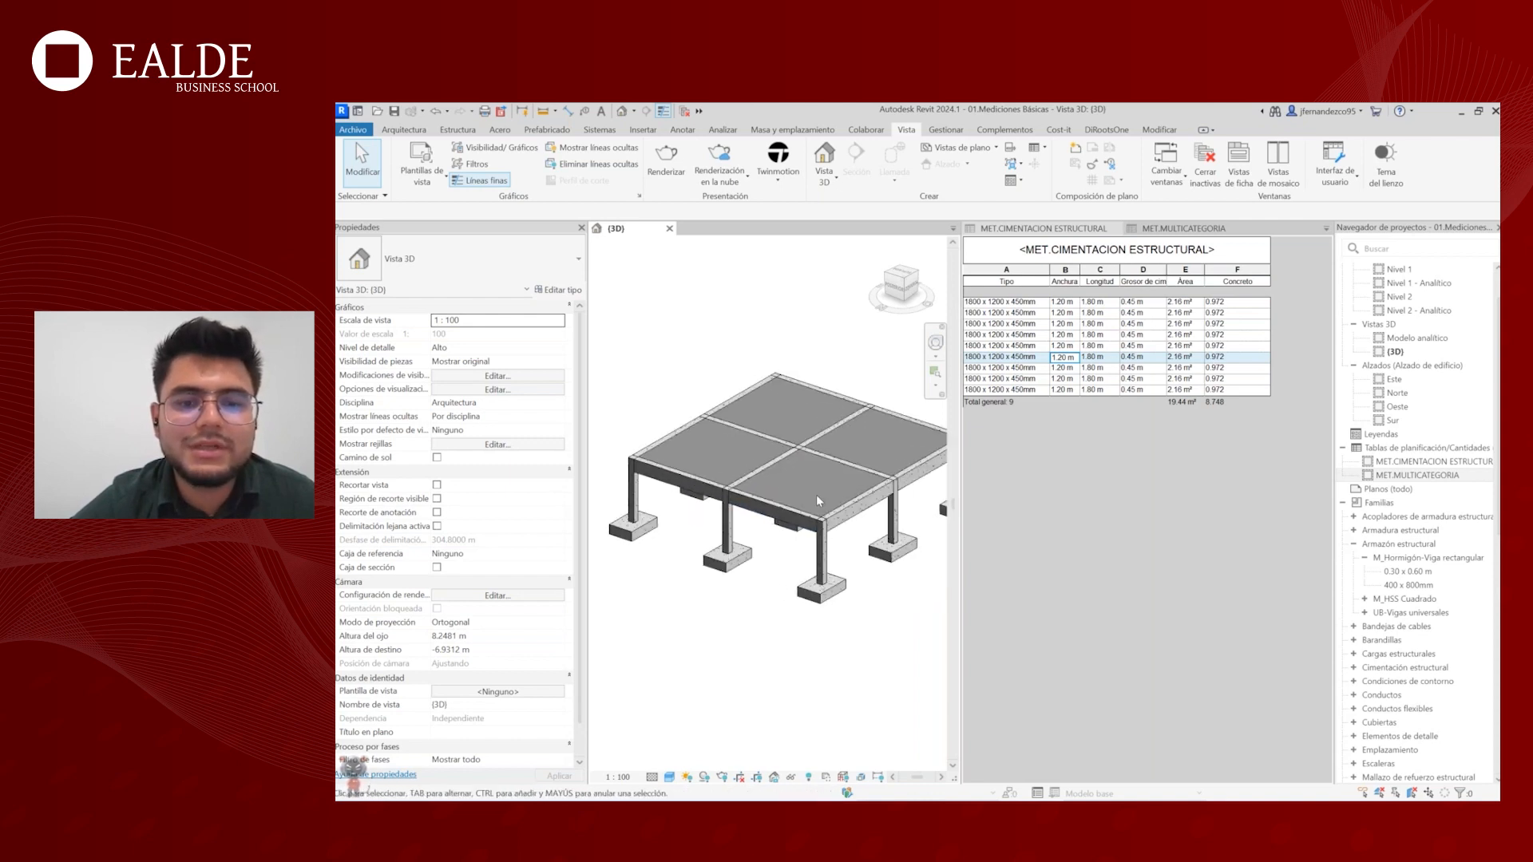
- Compare the MET.CIMENTACION ESTRUCTURAL schedule with the MET.MULTICATEGORIA schedule, ending back on the foundation schedule
{"action": "left_click", "coordinate": [1143, 323]}
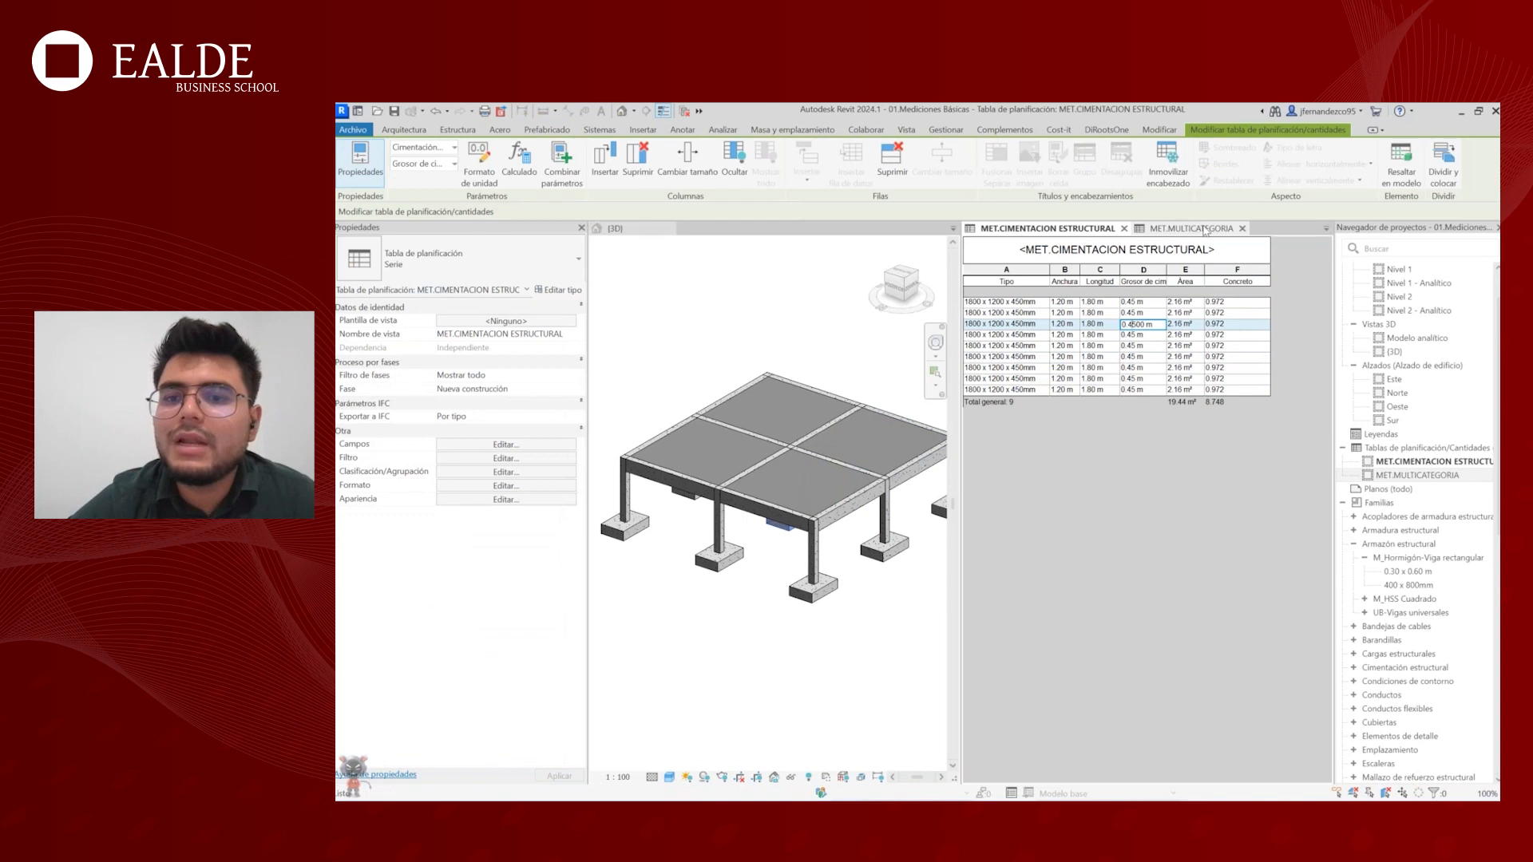
{"action": "left_click", "coordinate": [1194, 228]}
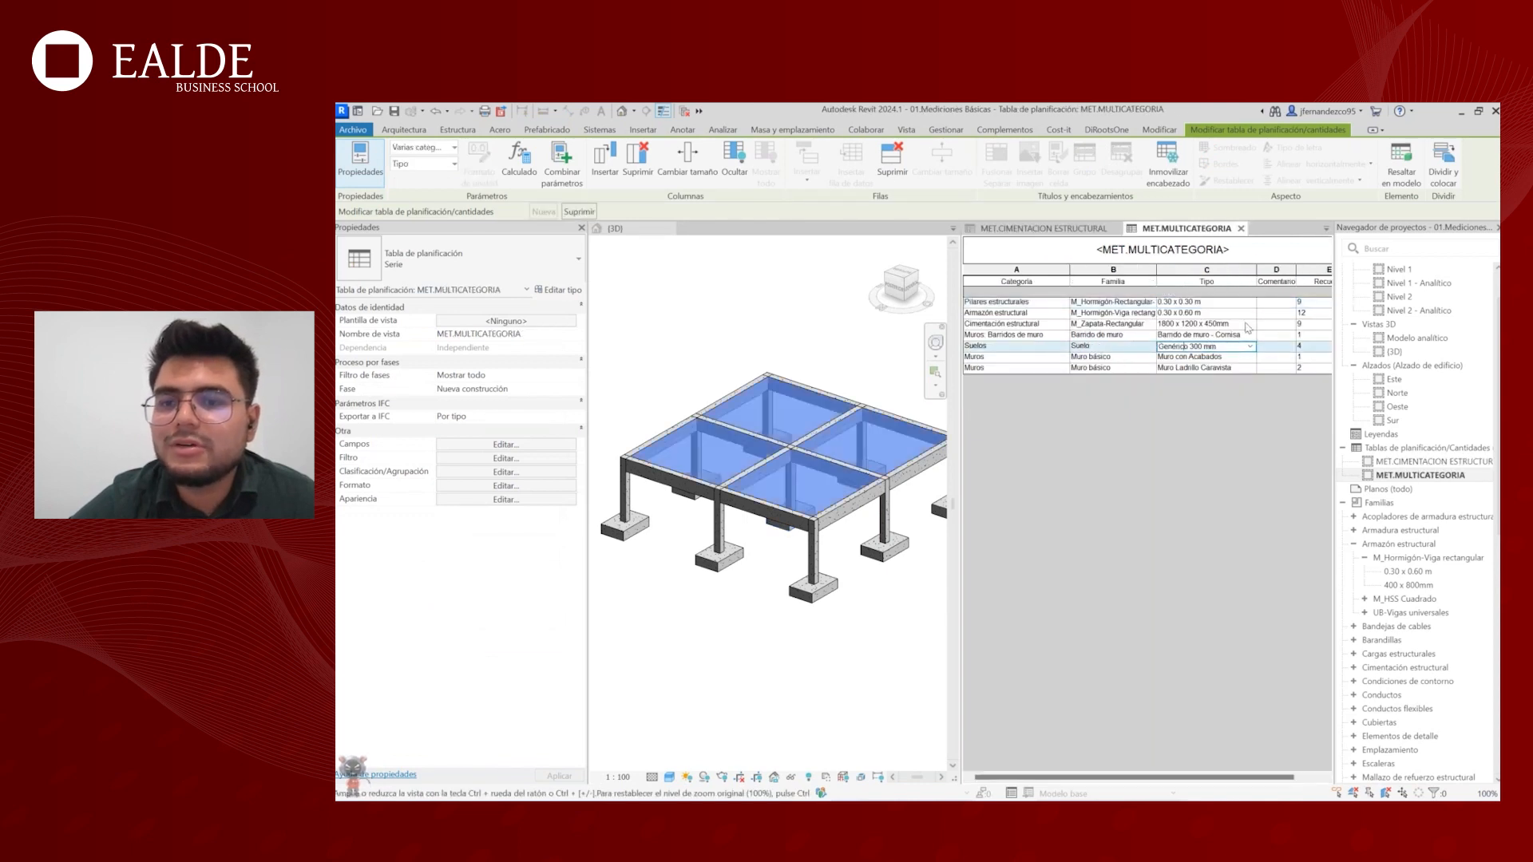
{"action": "left_click", "coordinate": [1070, 229]}
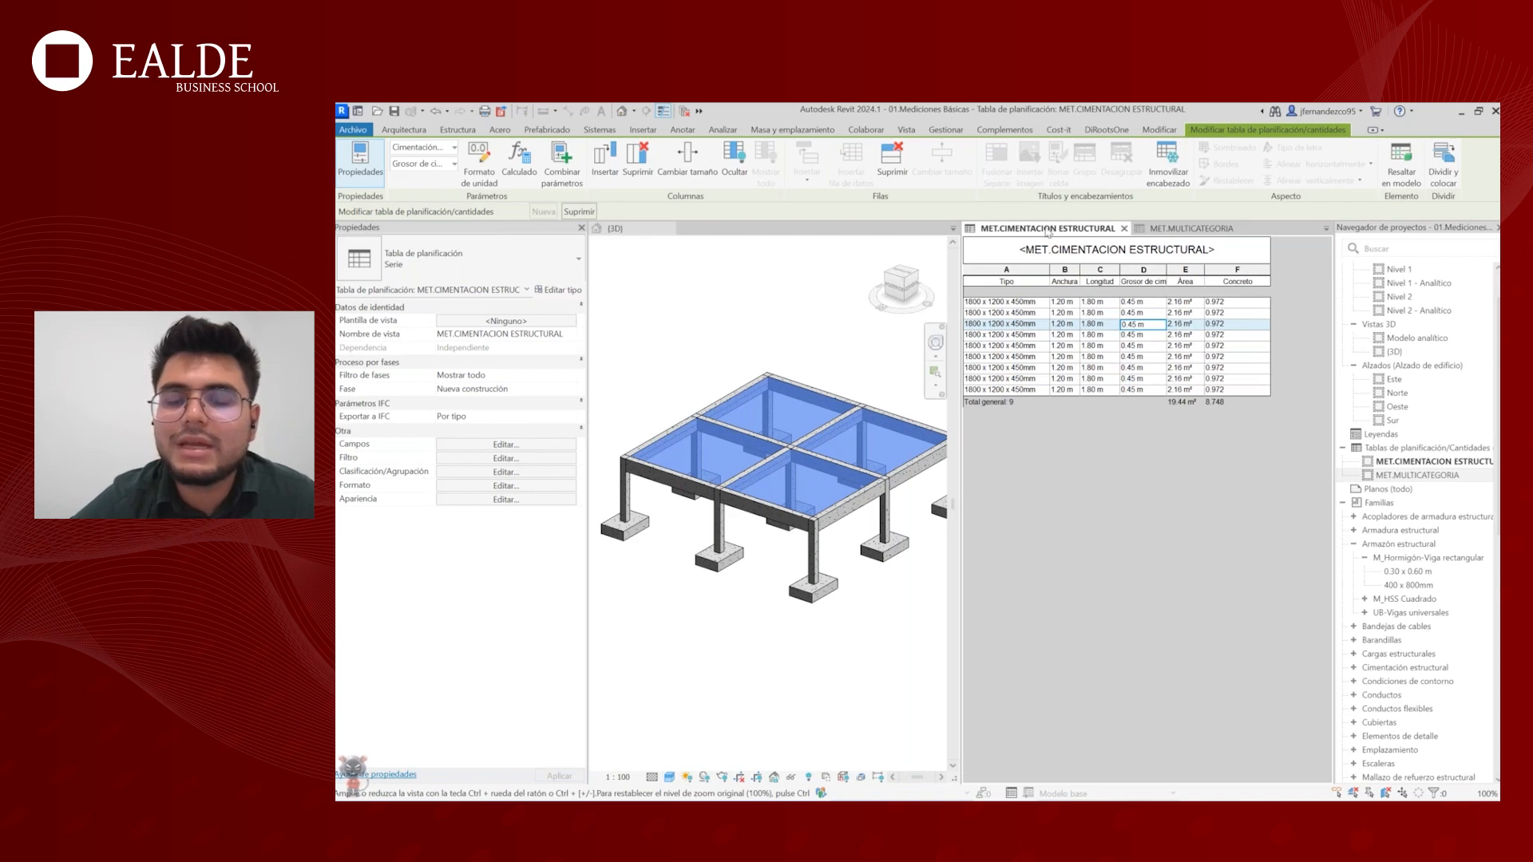
{"action": "scroll", "coordinate": [782, 387], "scroll_direction": "down", "scroll_amount": 2}
{"action": "left_click", "coordinate": [784, 388]}
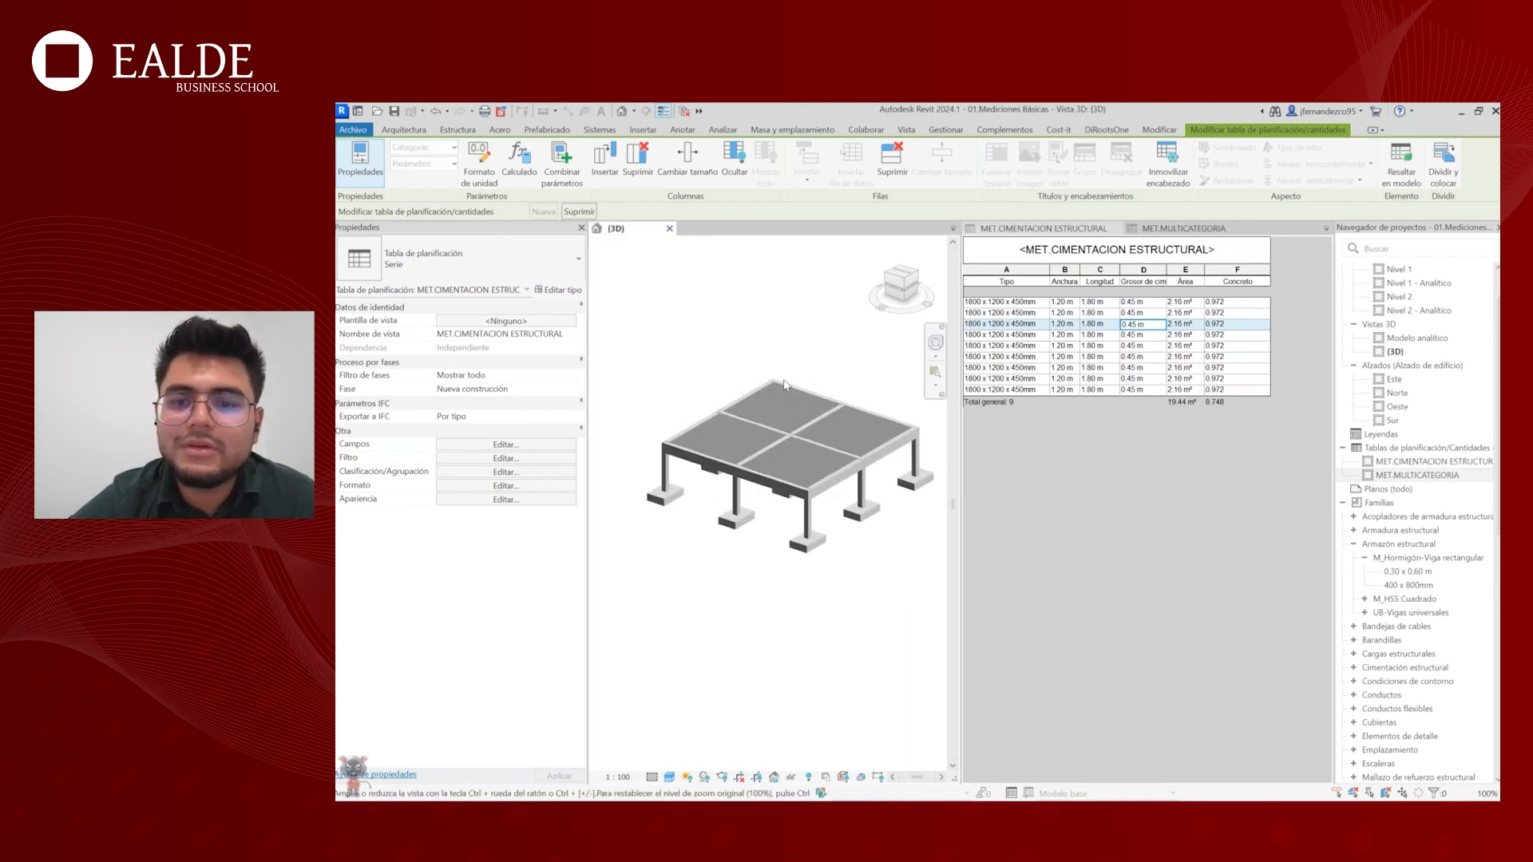
- Examine a footing, its column and the adjoining beam in the 3D view as separate elements of the concrete structure
{"action": "left_click", "coordinate": [1092, 367]}
{"action": "scroll", "coordinate": [761, 515], "scroll_direction": "up", "scroll_amount": 2}
{"action": "left_click", "coordinate": [719, 526]}
{"action": "mouse_move", "coordinate": [720, 533]}
{"action": "middle_mouse_down", "text": "shift"}
{"action": "mouse_move", "coordinate": [789, 488]}
{"action": "mouse_move", "coordinate": [739, 536]}
{"action": "middle_mouse_up", "text": "shift"}
{"action": "scroll", "coordinate": [714, 515], "scroll_direction": "up", "scroll_amount": 3}
{"action": "left_click_drag", "start_coordinate": [752, 562], "coordinate": [716, 479]}
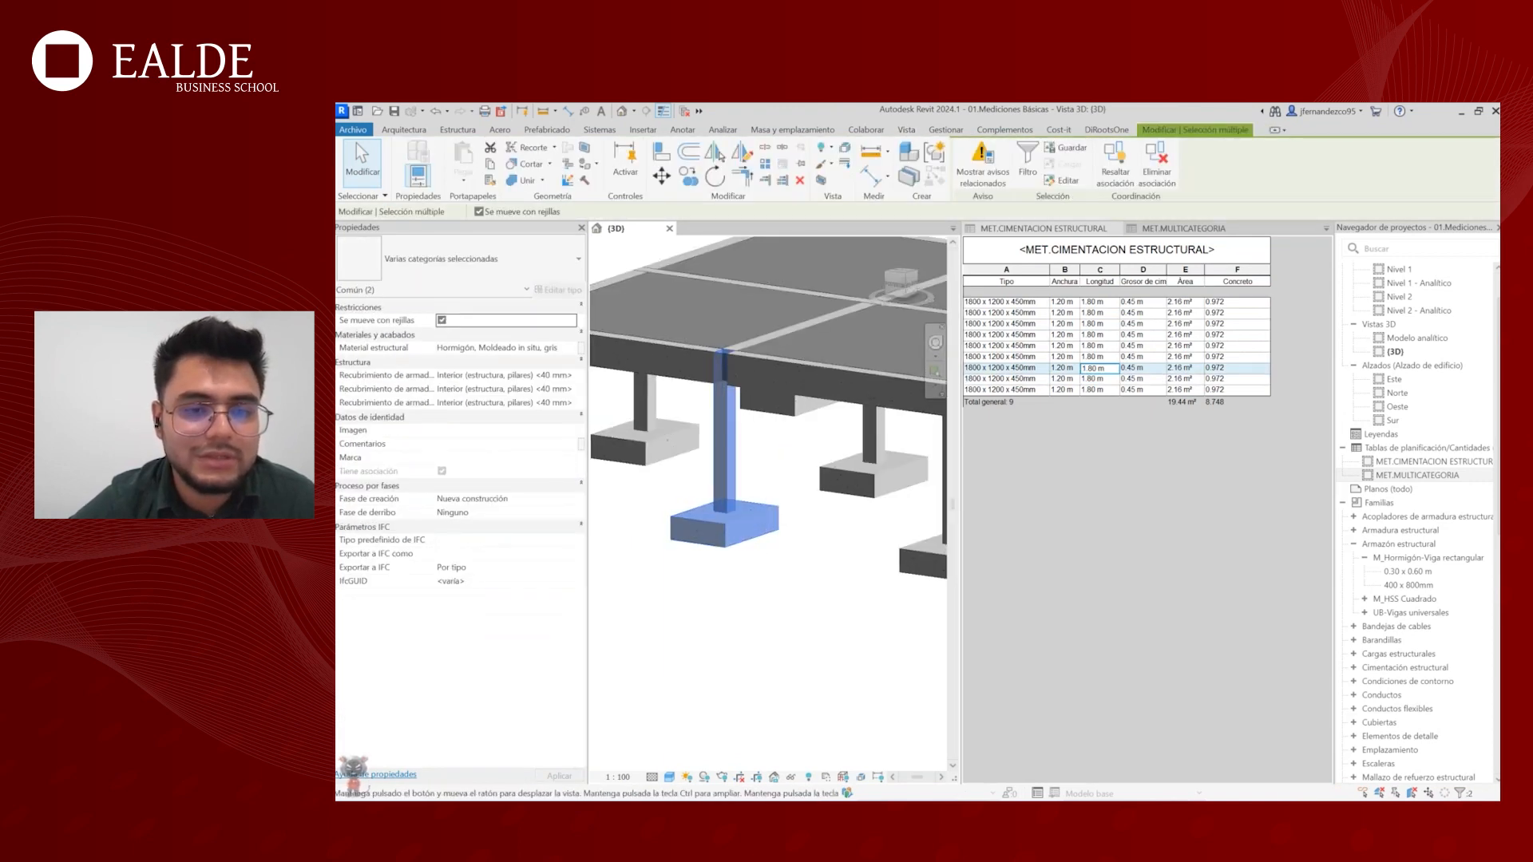
{"action": "left_click", "coordinate": [769, 561]}
{"action": "left_click", "coordinate": [757, 536]}
{"action": "left_click", "coordinate": [790, 511]}
{"action": "left_click", "coordinate": [807, 394]}
{"action": "scroll", "coordinate": [796, 477], "scroll_direction": "down", "scroll_amount": 4}
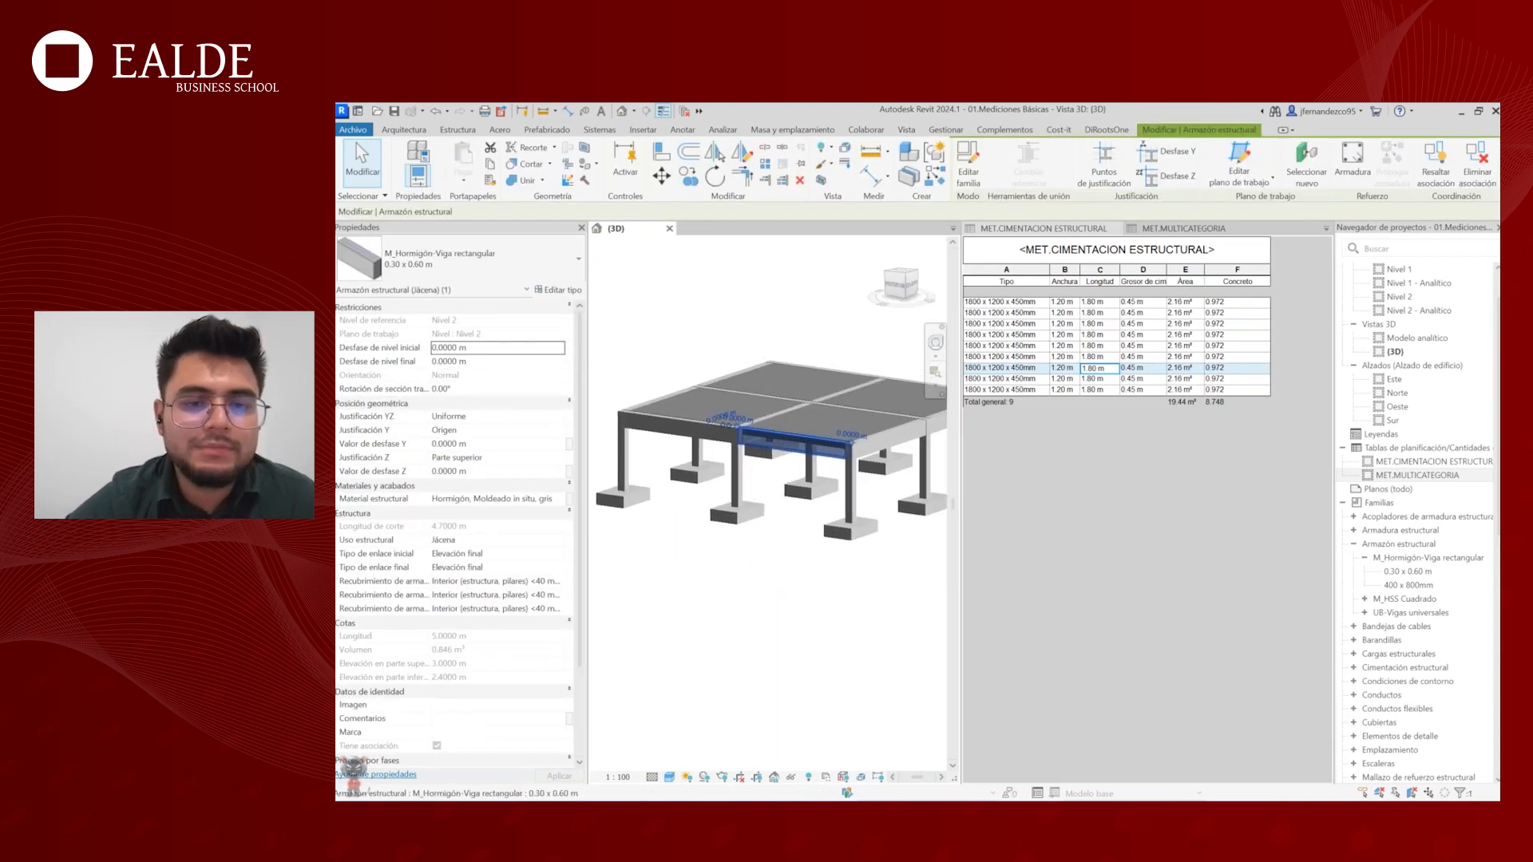
{"action": "left_click", "coordinate": [796, 477]}
{"action": "scroll", "coordinate": [822, 447], "scroll_direction": "down", "scroll_amount": 3}
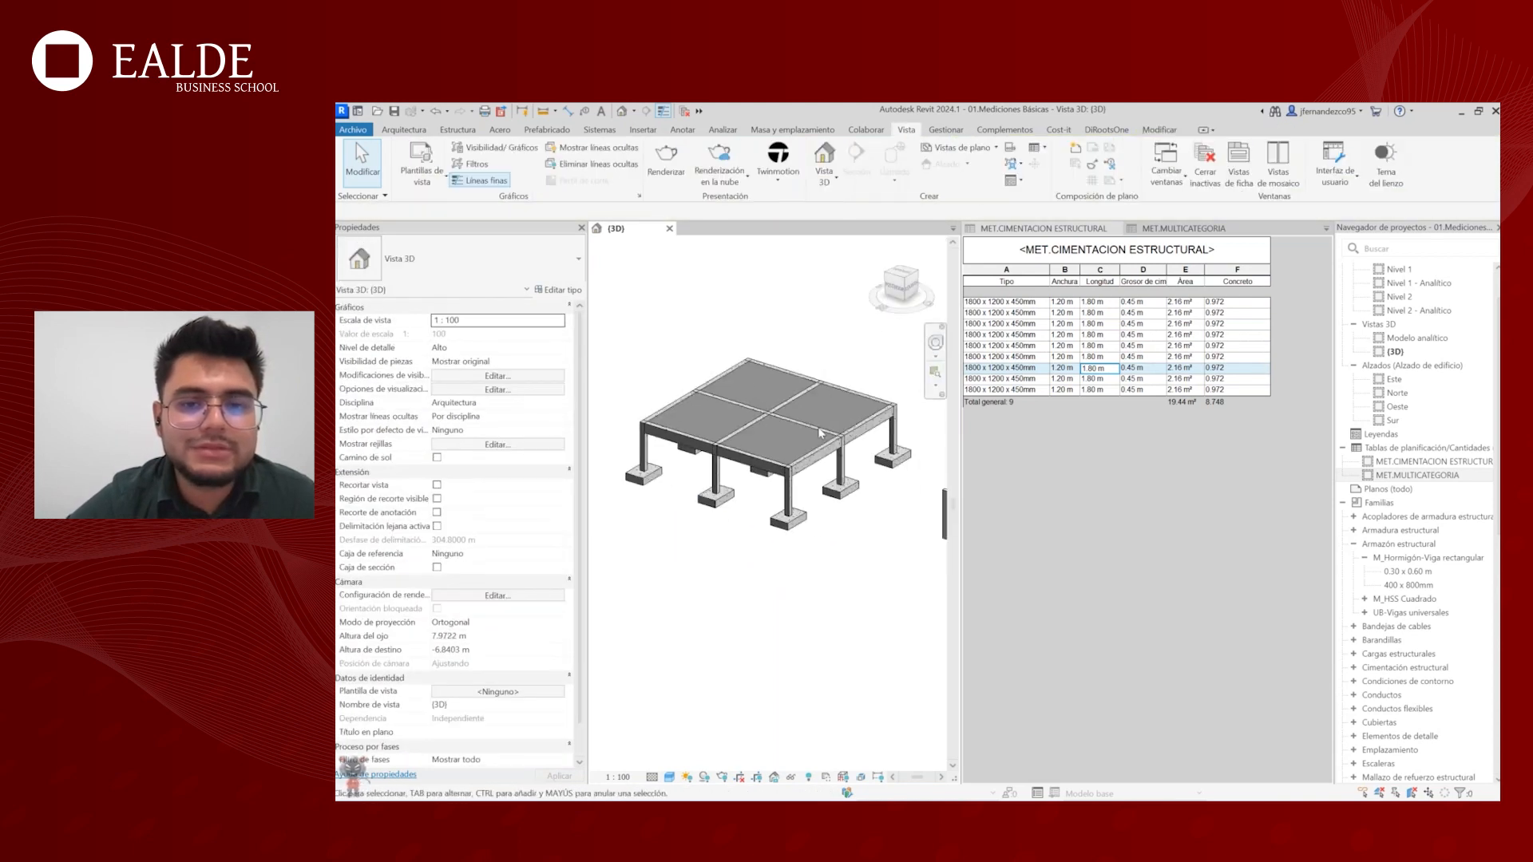
{"action": "middle_click_drag", "start_coordinate": [883, 420], "coordinate": [840, 398]}
{"action": "scroll", "coordinate": [840, 398], "scroll_direction": "down", "scroll_amount": 1}
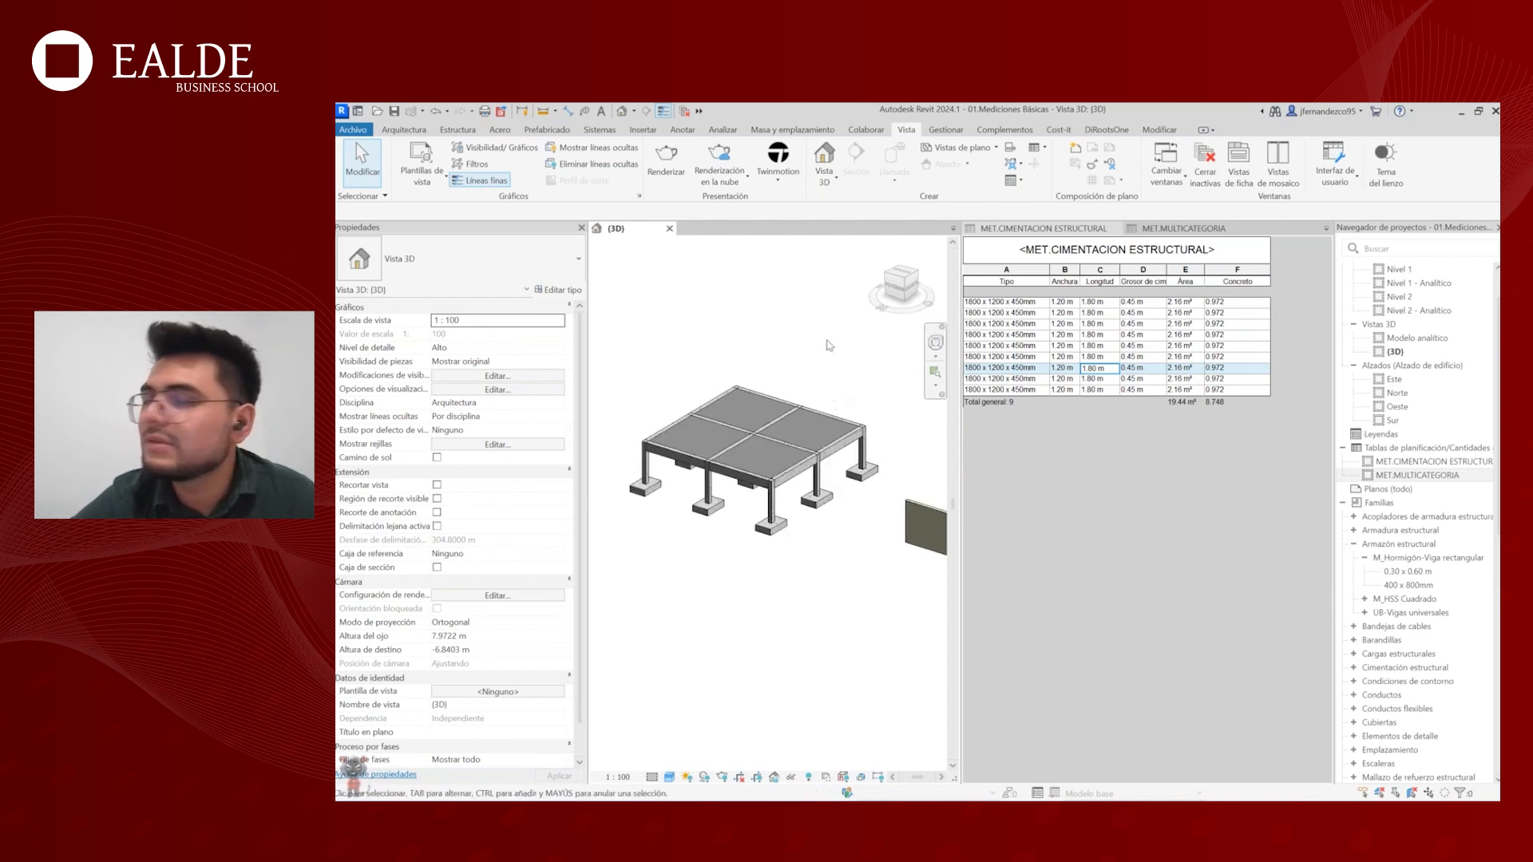
- Create a multi-category material takeoff named MET.MATERIALES CONCRETO
{"action": "left_click", "coordinate": [1038, 149]}
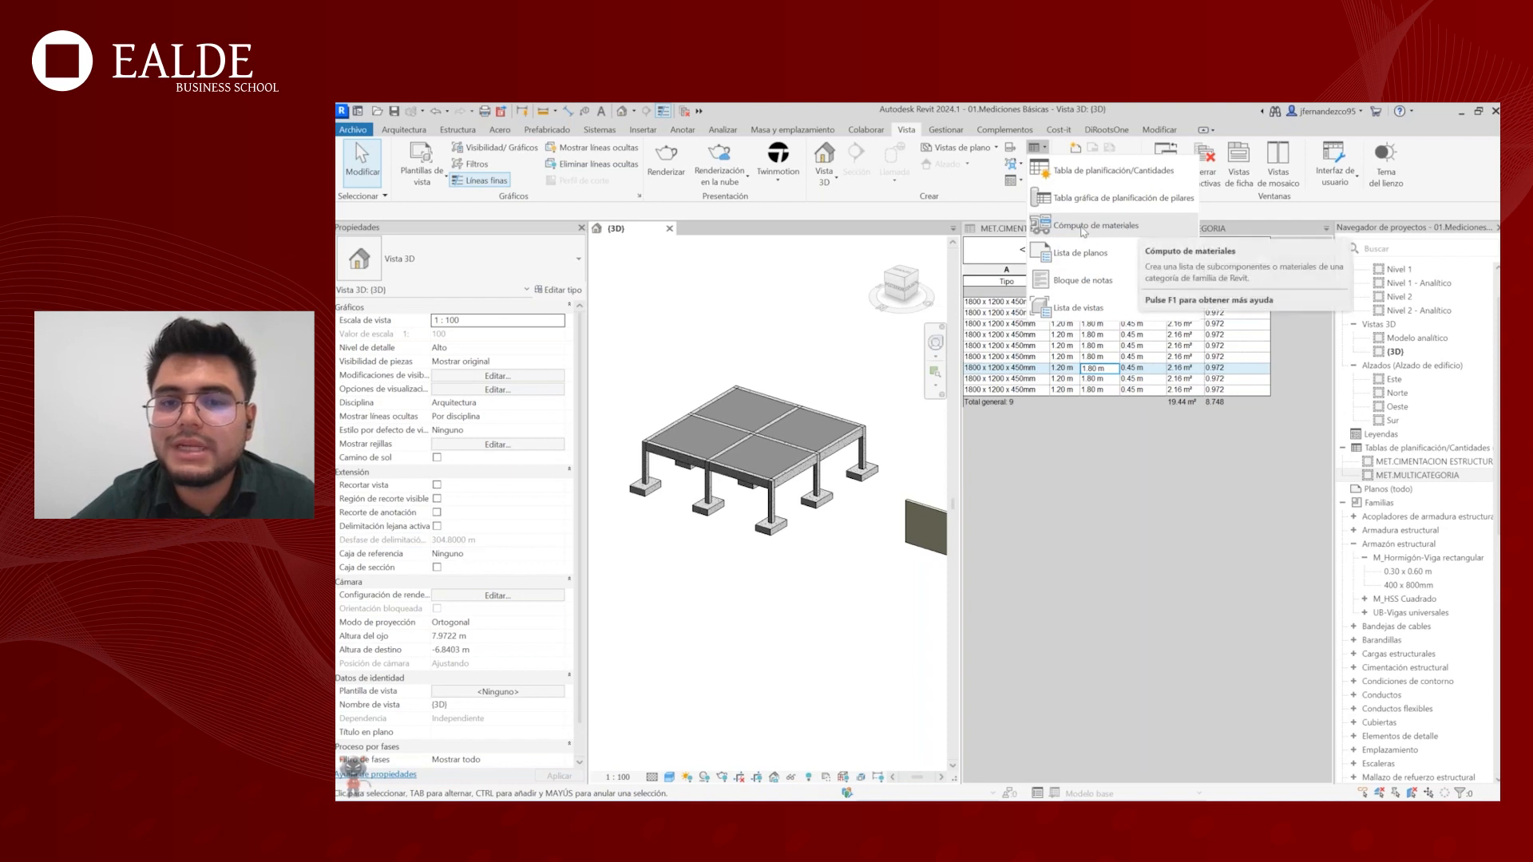
{"action": "left_click", "coordinate": [1084, 226]}
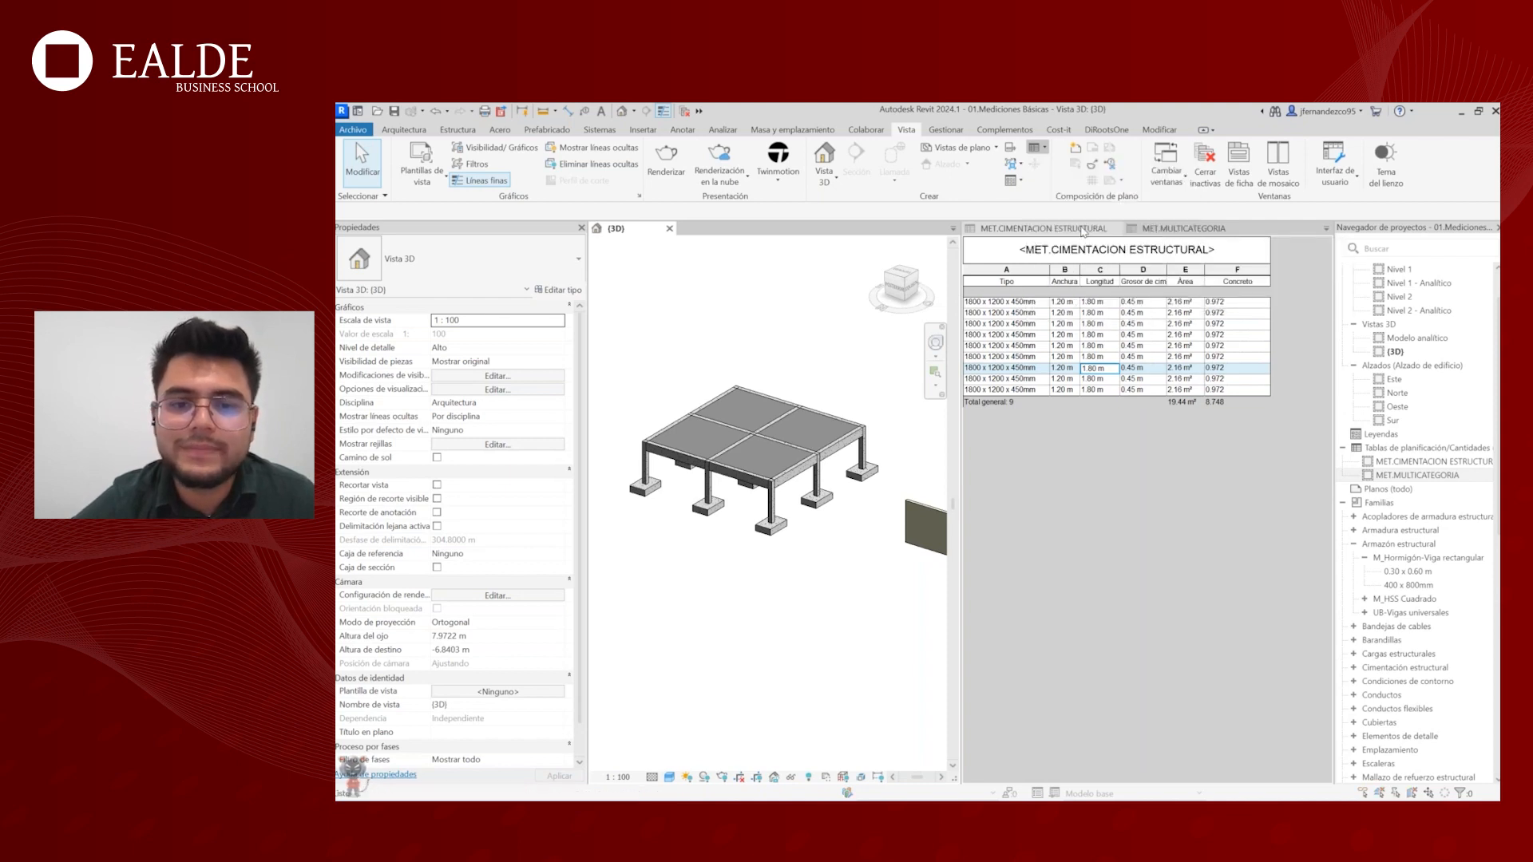
{"action": "left_click", "coordinate": [946, 404]}
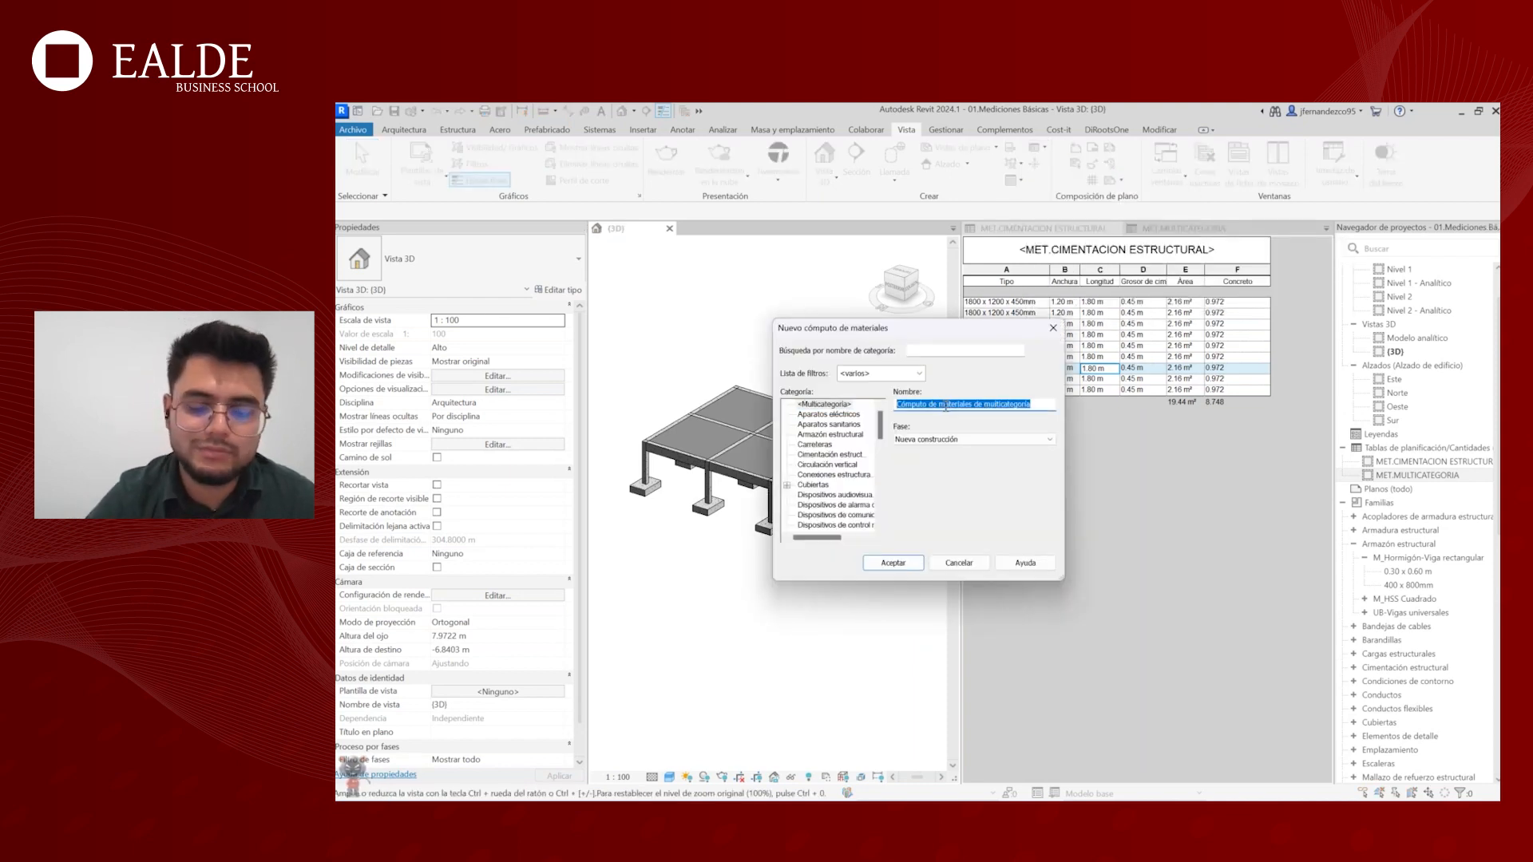
{"action": "type", "text": "MET."}
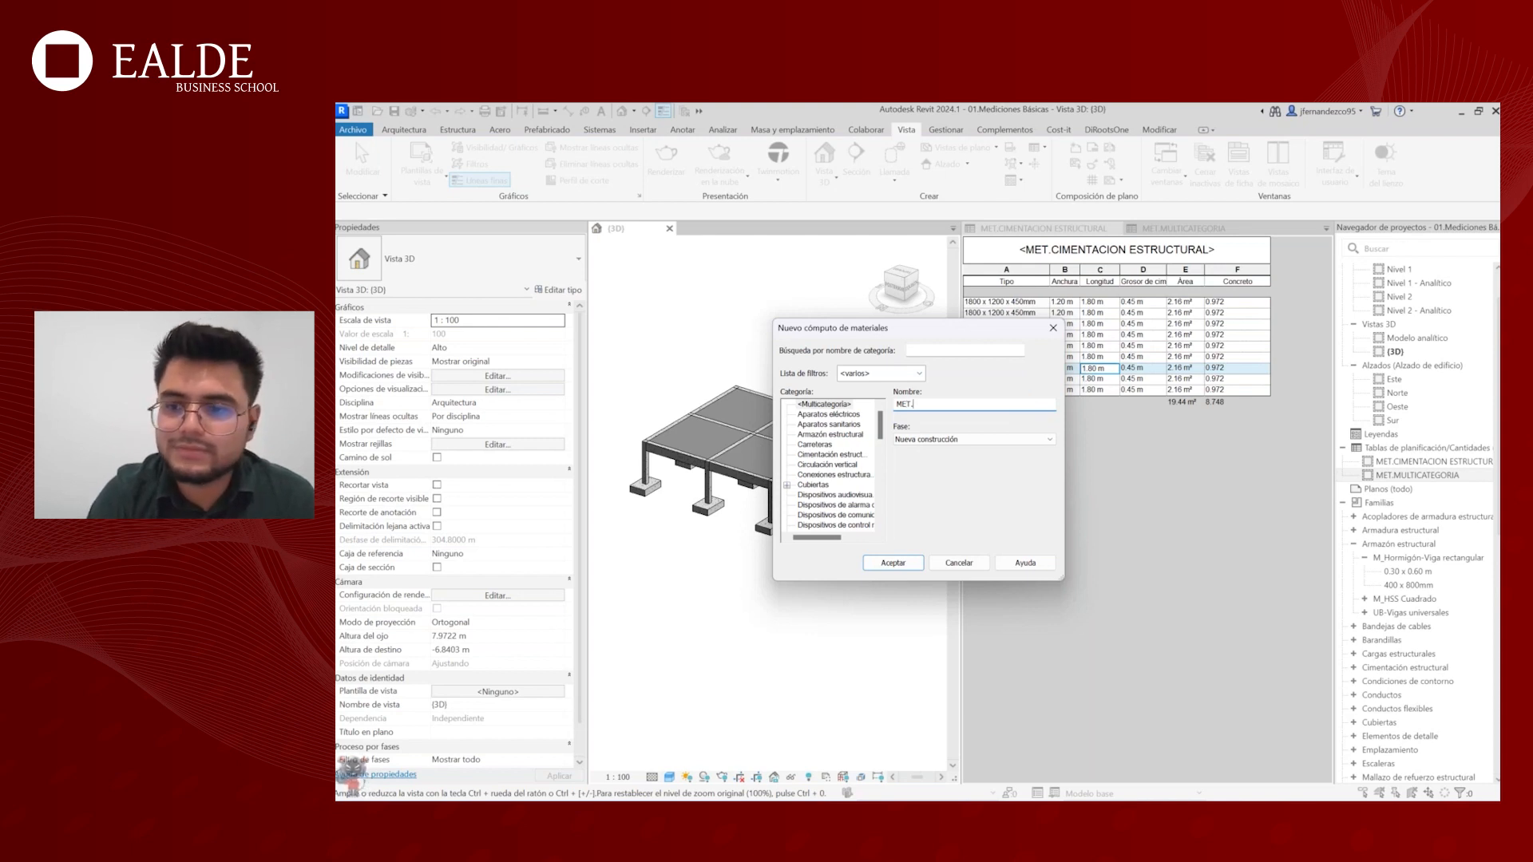
{"action": "type", "text": "MATERIALES CONCRETO"}
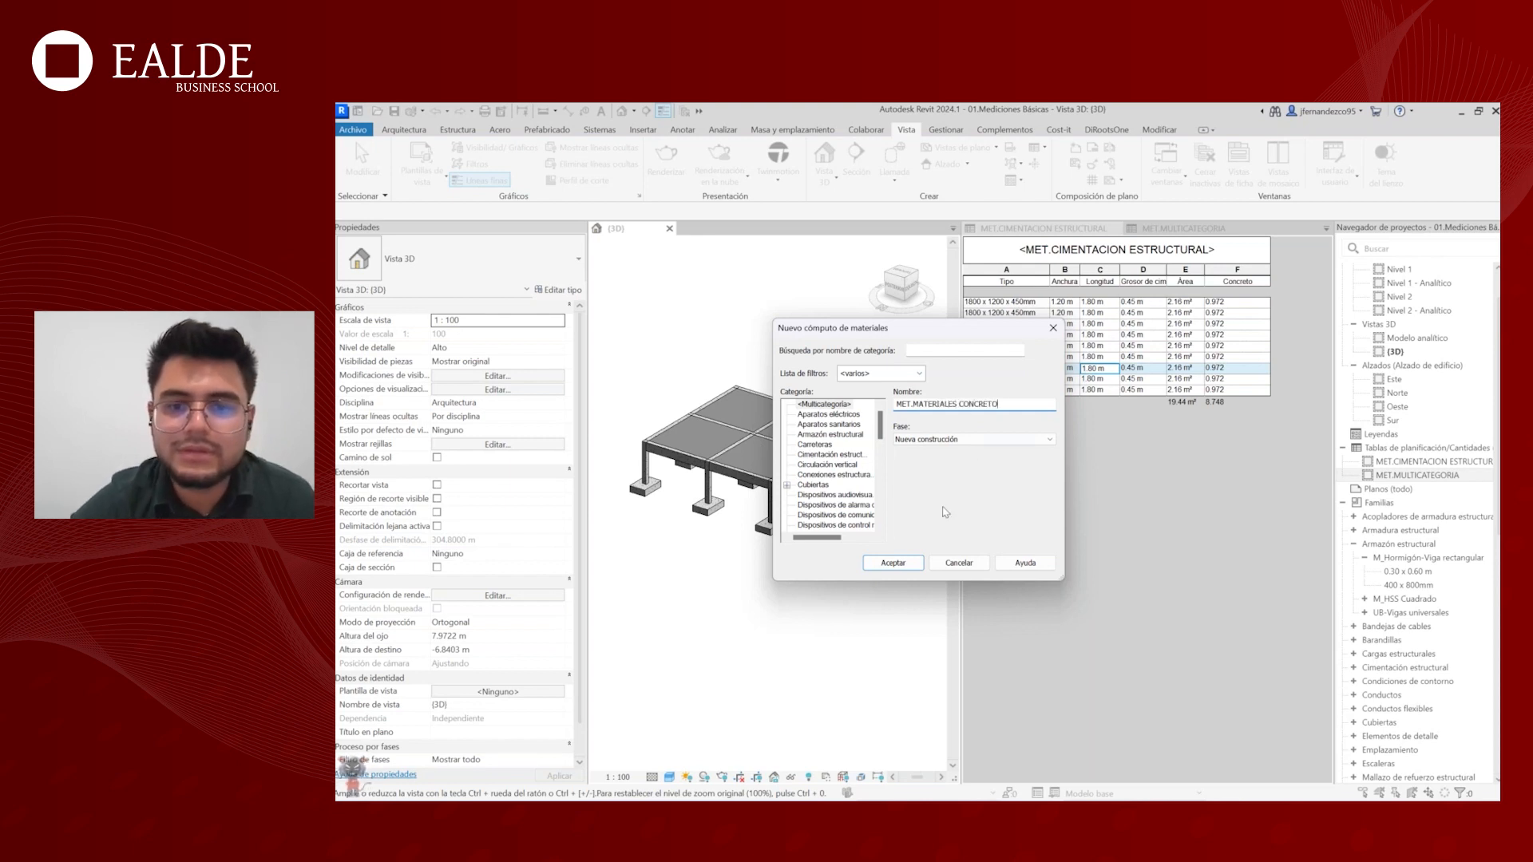
{"action": "left_click", "coordinate": [824, 404]}
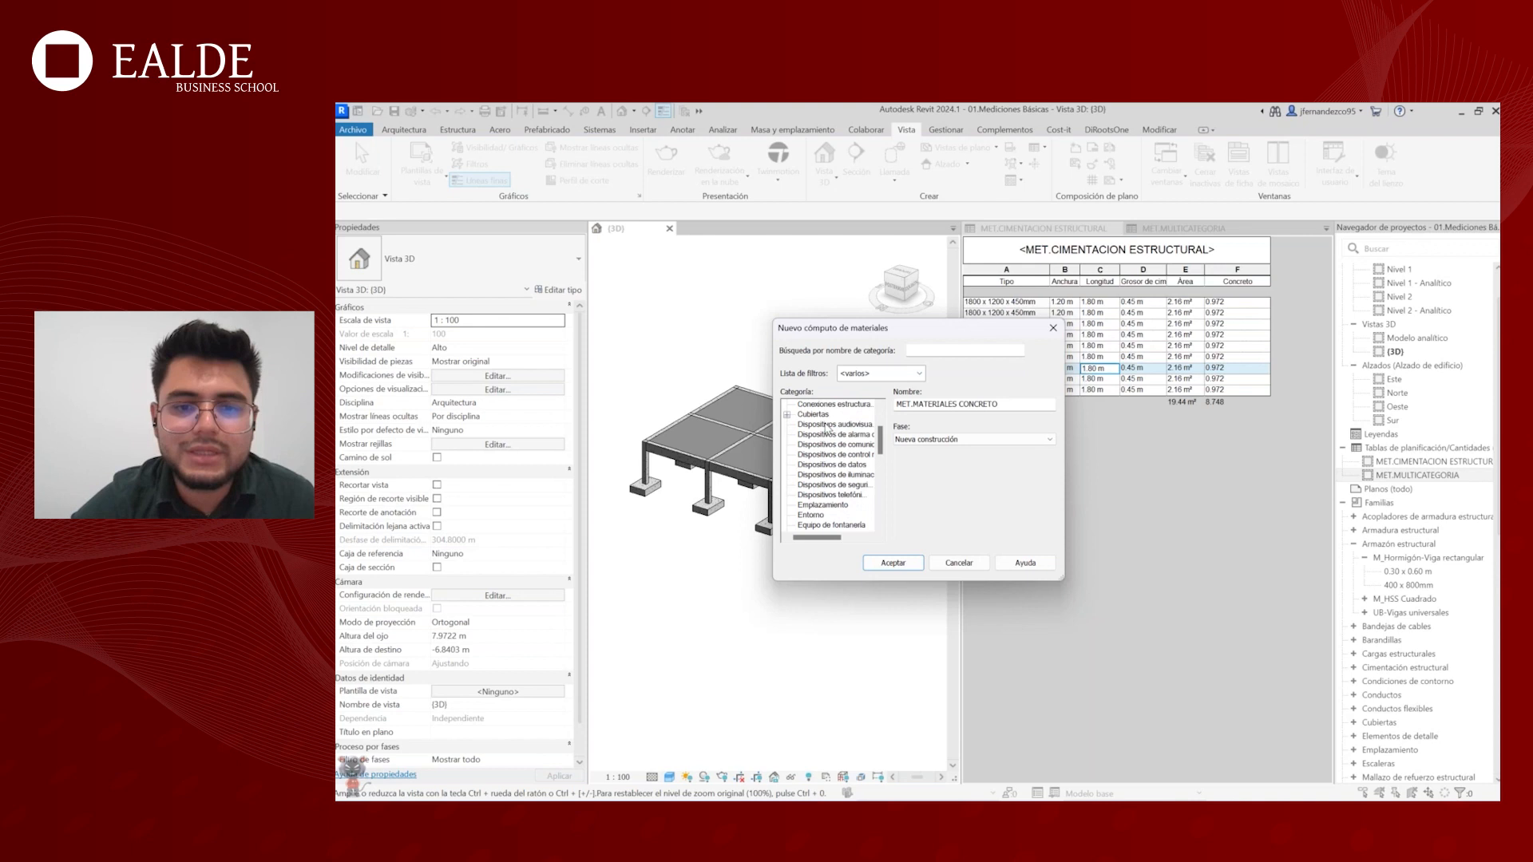
{"action": "left_click", "coordinate": [892, 563]}
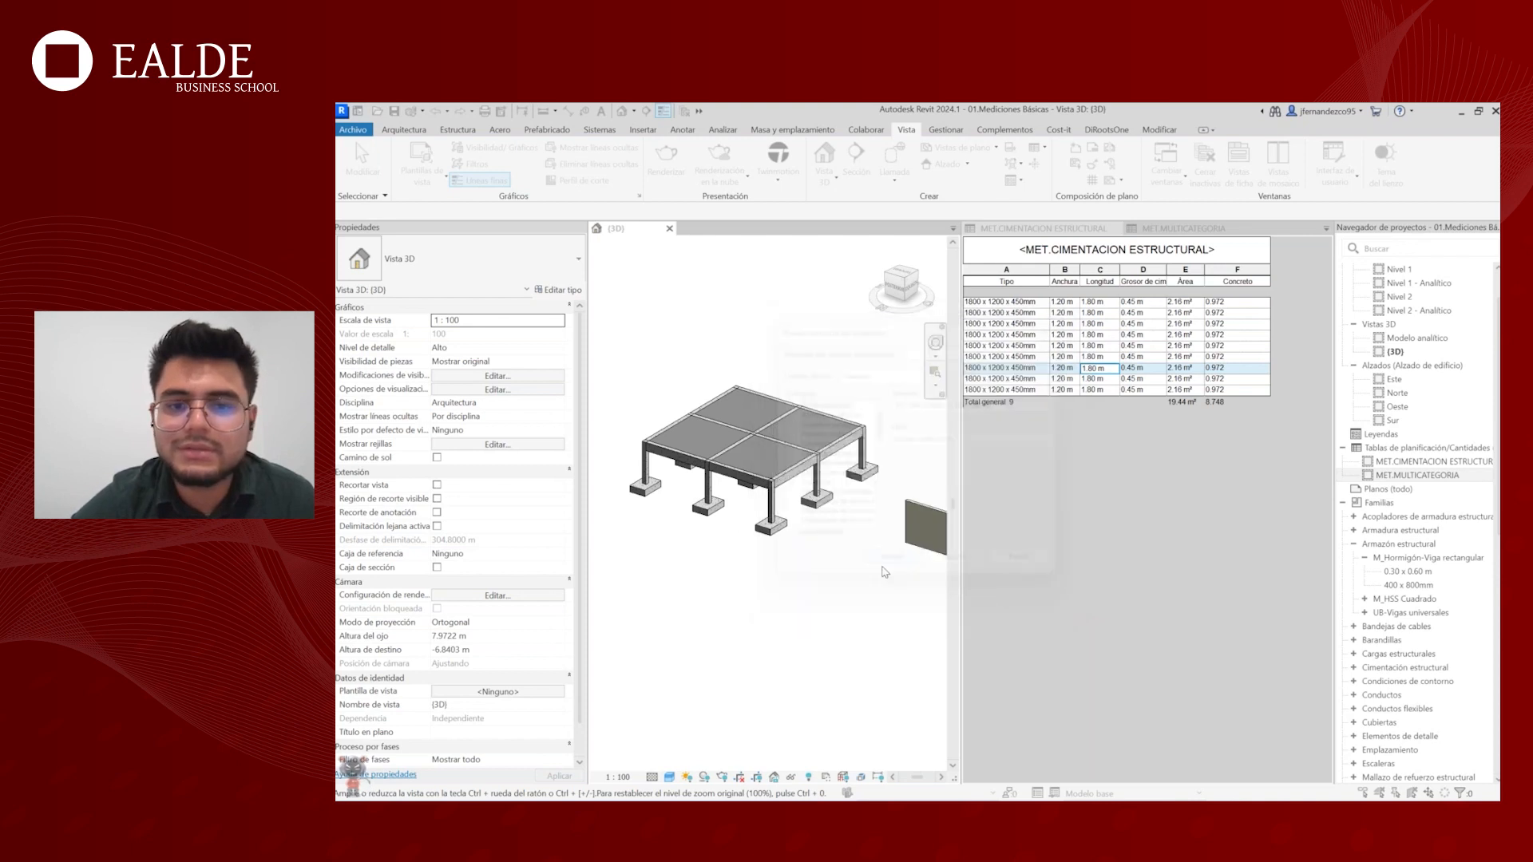
- Add the Categoría and Familia fields to the material takeoff
{"action": "left_click_drag", "start_coordinate": [911, 260], "coordinate": [959, 238]}
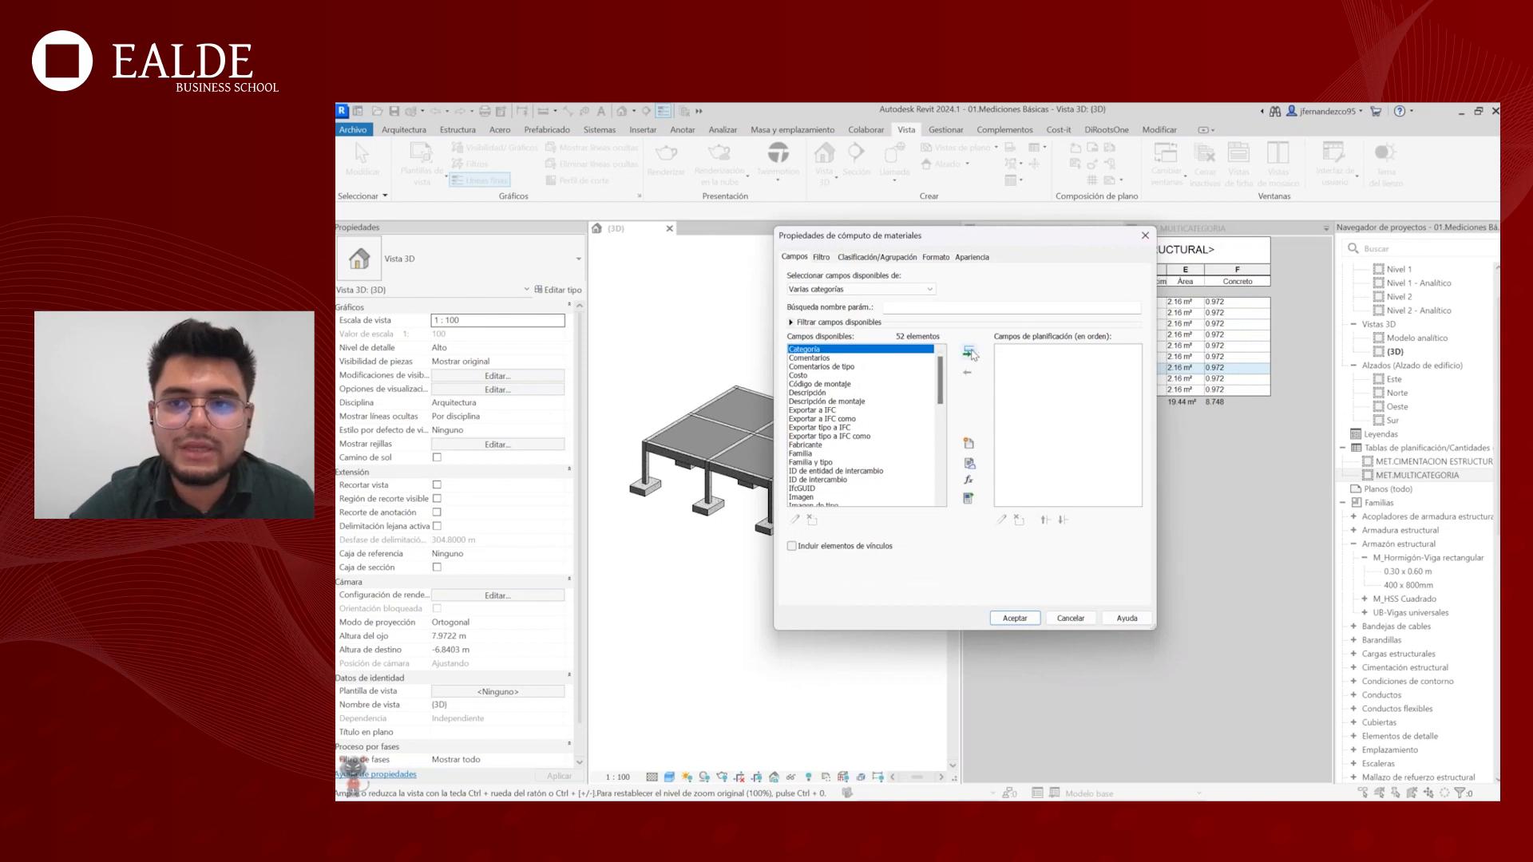
{"action": "left_click", "coordinate": [969, 351]}
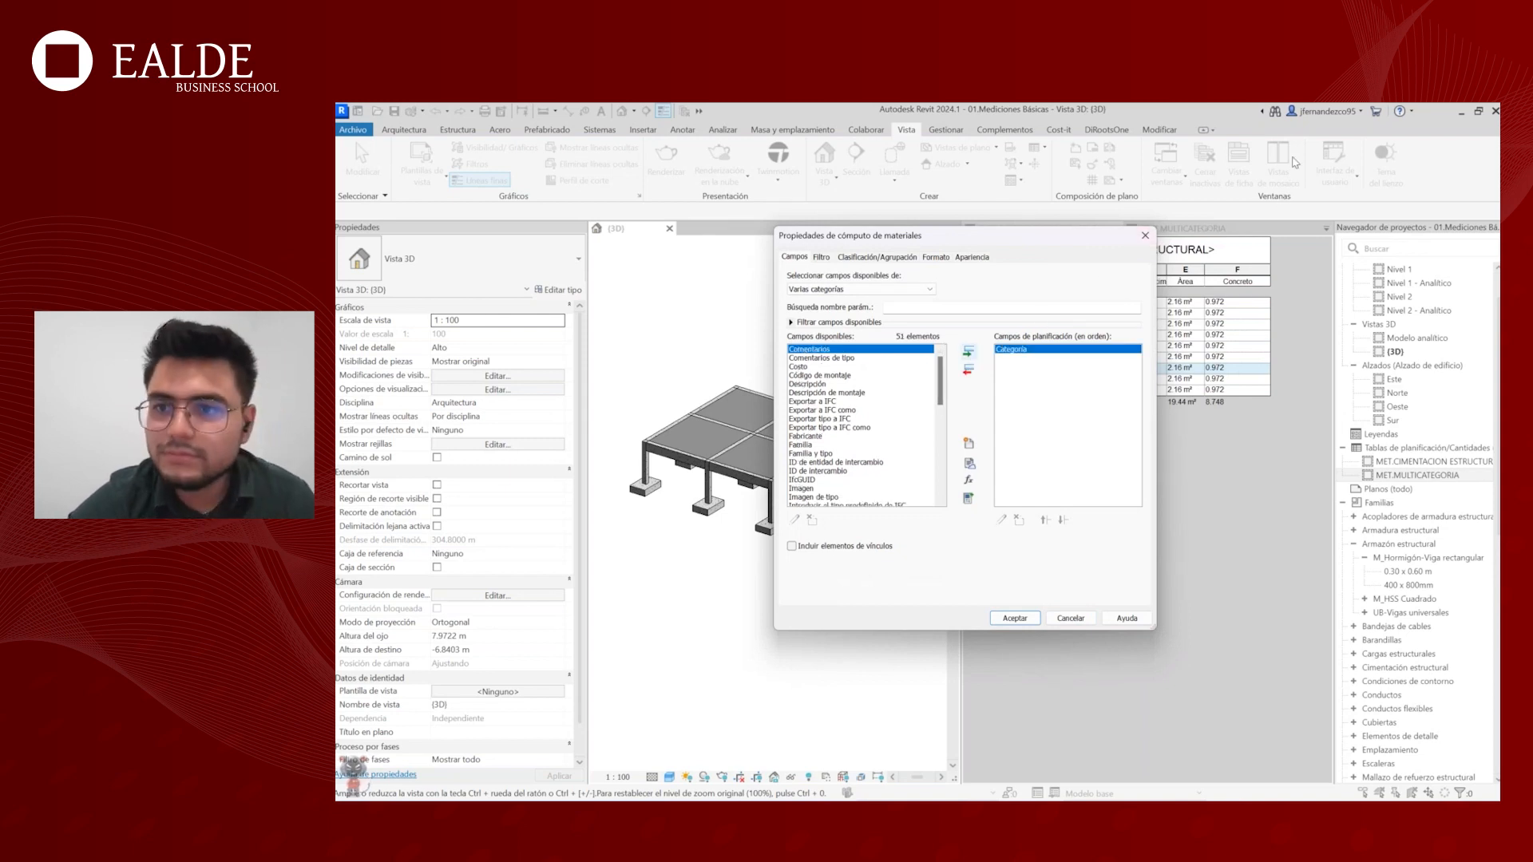
{"action": "left_click", "coordinate": [1303, 152]}
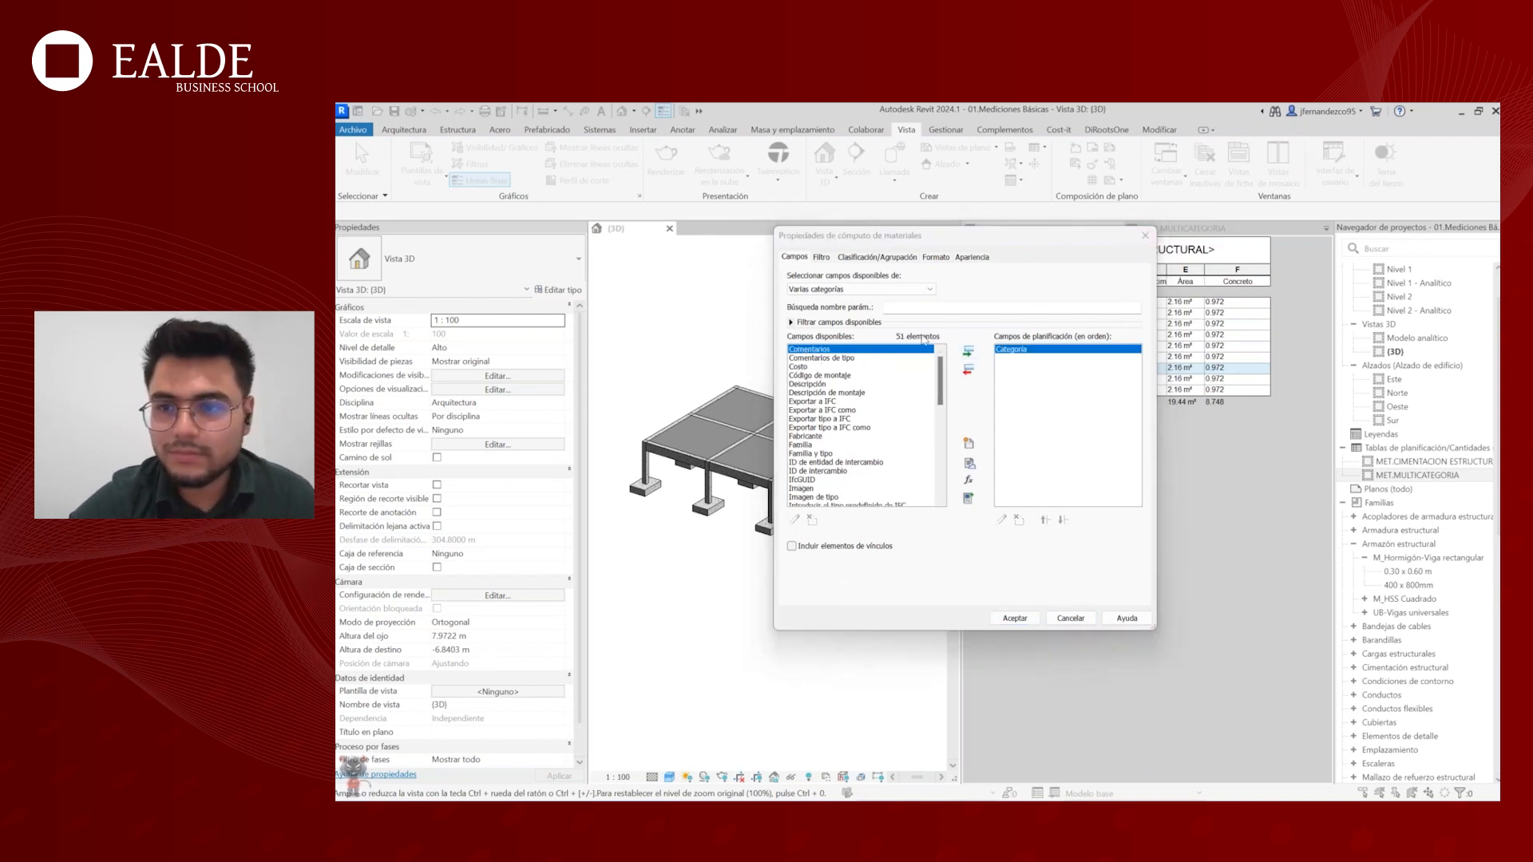
{"action": "mouse_move", "coordinate": [942, 368]}
{"action": "left_mouse_down"}
{"action": "mouse_move", "coordinate": [945, 449]}
{"action": "mouse_move", "coordinate": [952, 357]}
{"action": "left_mouse_up"}
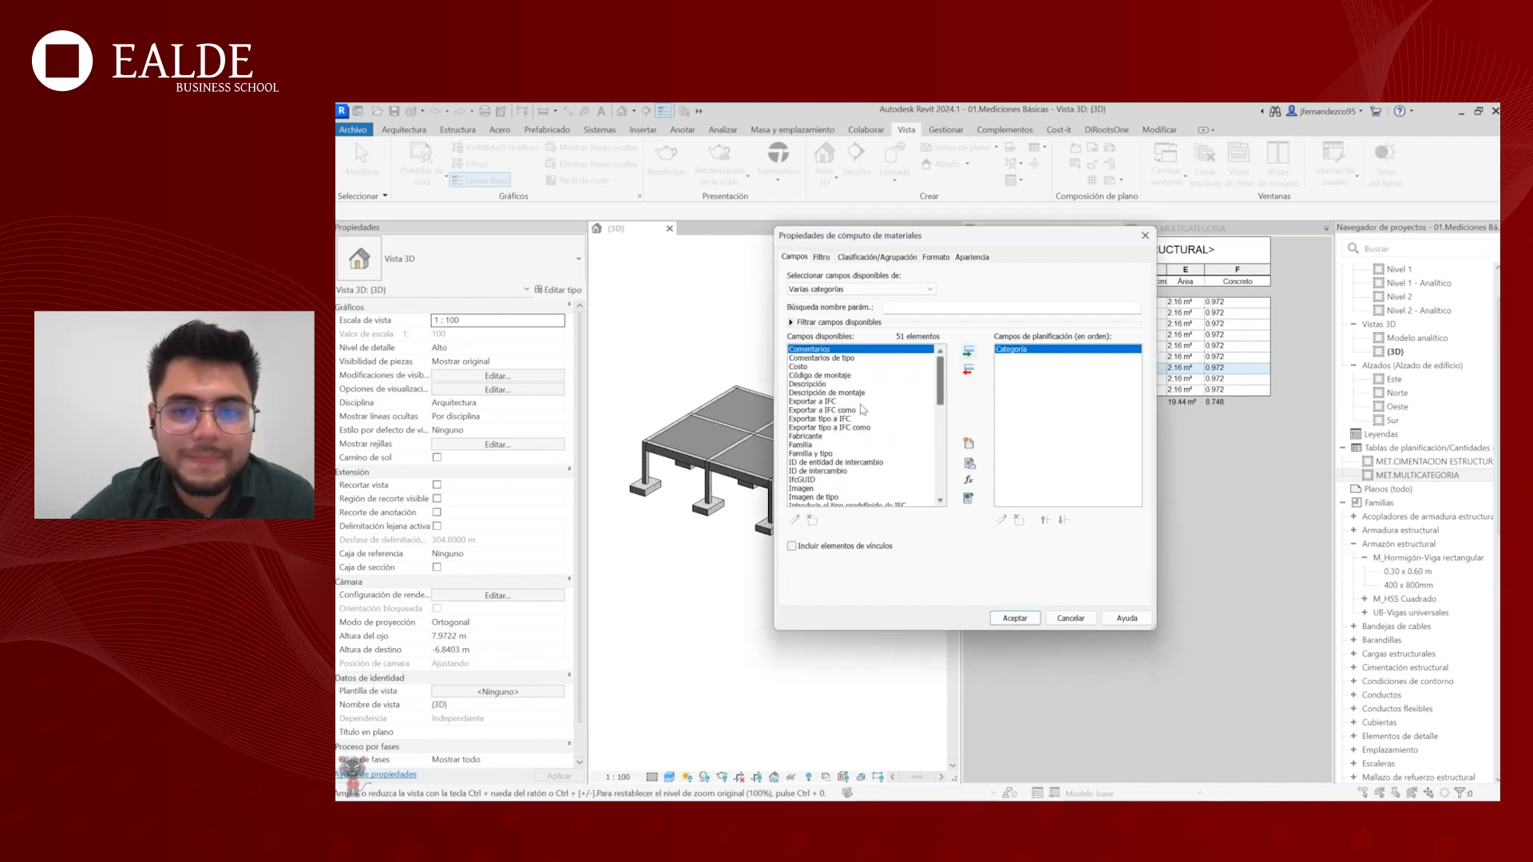
{"action": "scroll", "coordinate": [839, 400], "scroll_direction": "down", "scroll_amount": 5}
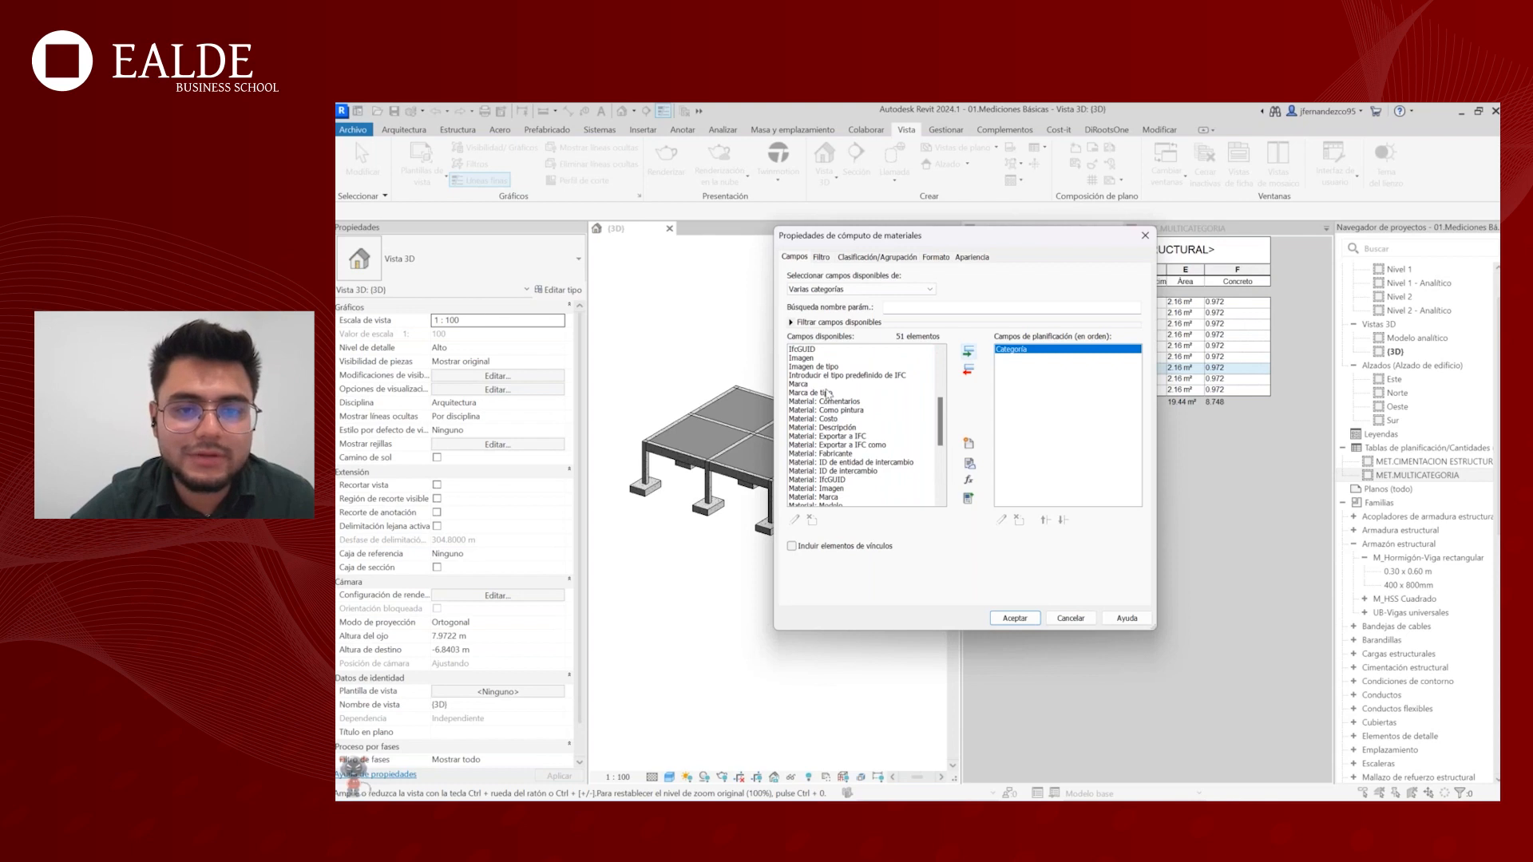
{"action": "scroll", "coordinate": [827, 393], "scroll_direction": "up", "scroll_amount": 2}
{"action": "left_click", "coordinate": [807, 358]}
{"action": "left_click", "coordinate": [968, 351]}
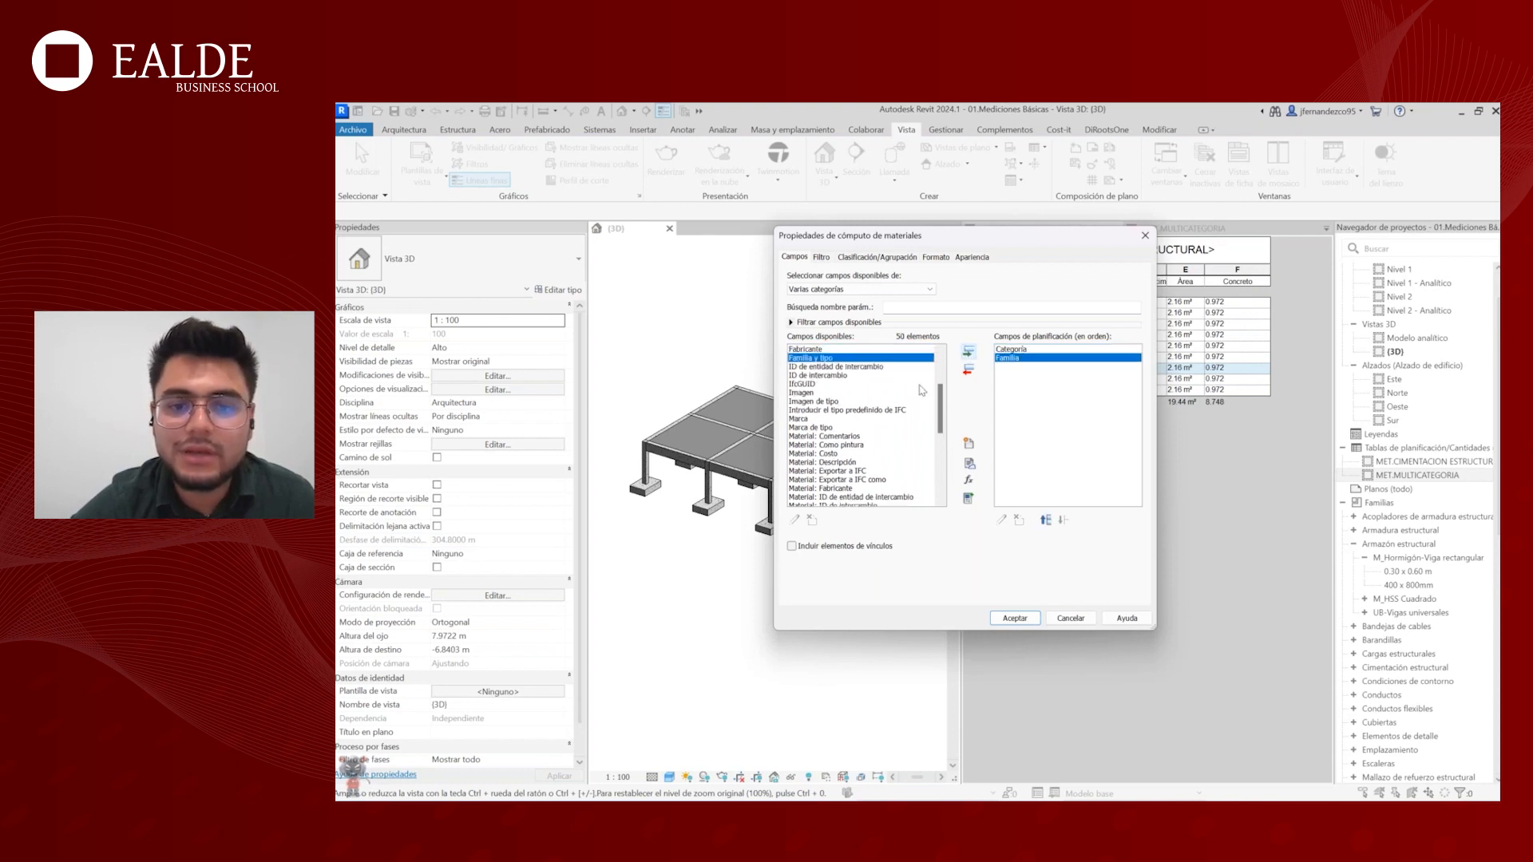
- Look through the available material parameters and add the Material: Nombre field to the takeoff
{"action": "scroll", "coordinate": [920, 392], "scroll_direction": "down", "scroll_amount": 3}
{"action": "left_click_drag", "start_coordinate": [941, 416], "coordinate": [940, 361]}
{"action": "scroll", "coordinate": [878, 400], "scroll_direction": "down", "scroll_amount": 5}
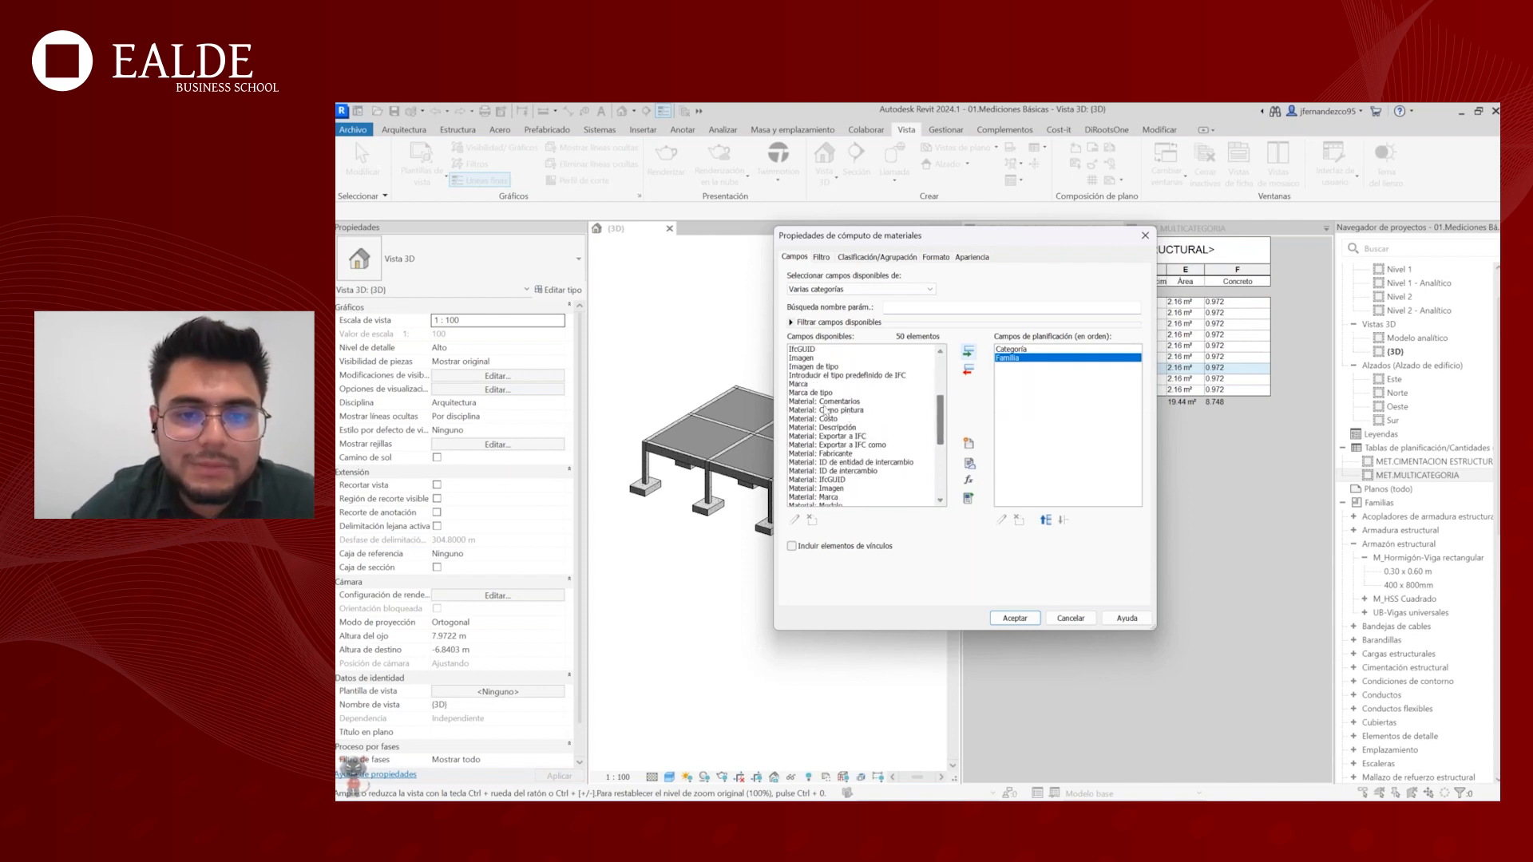
{"action": "left_click", "coordinate": [827, 402]}
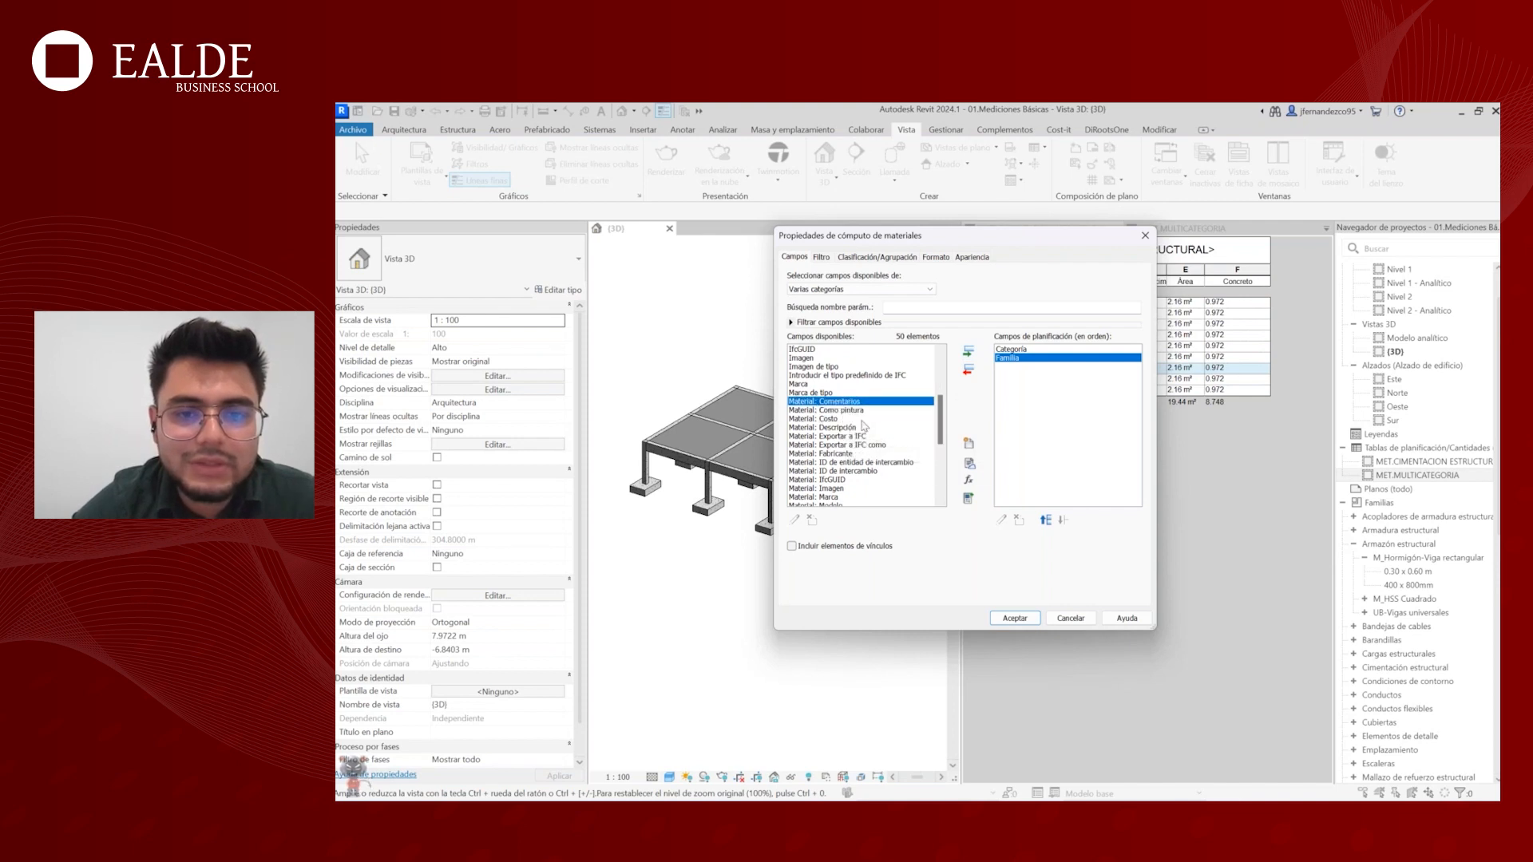
{"action": "left_click", "coordinate": [846, 428]}
{"action": "scroll", "coordinate": [864, 427], "scroll_direction": "down", "scroll_amount": 2}
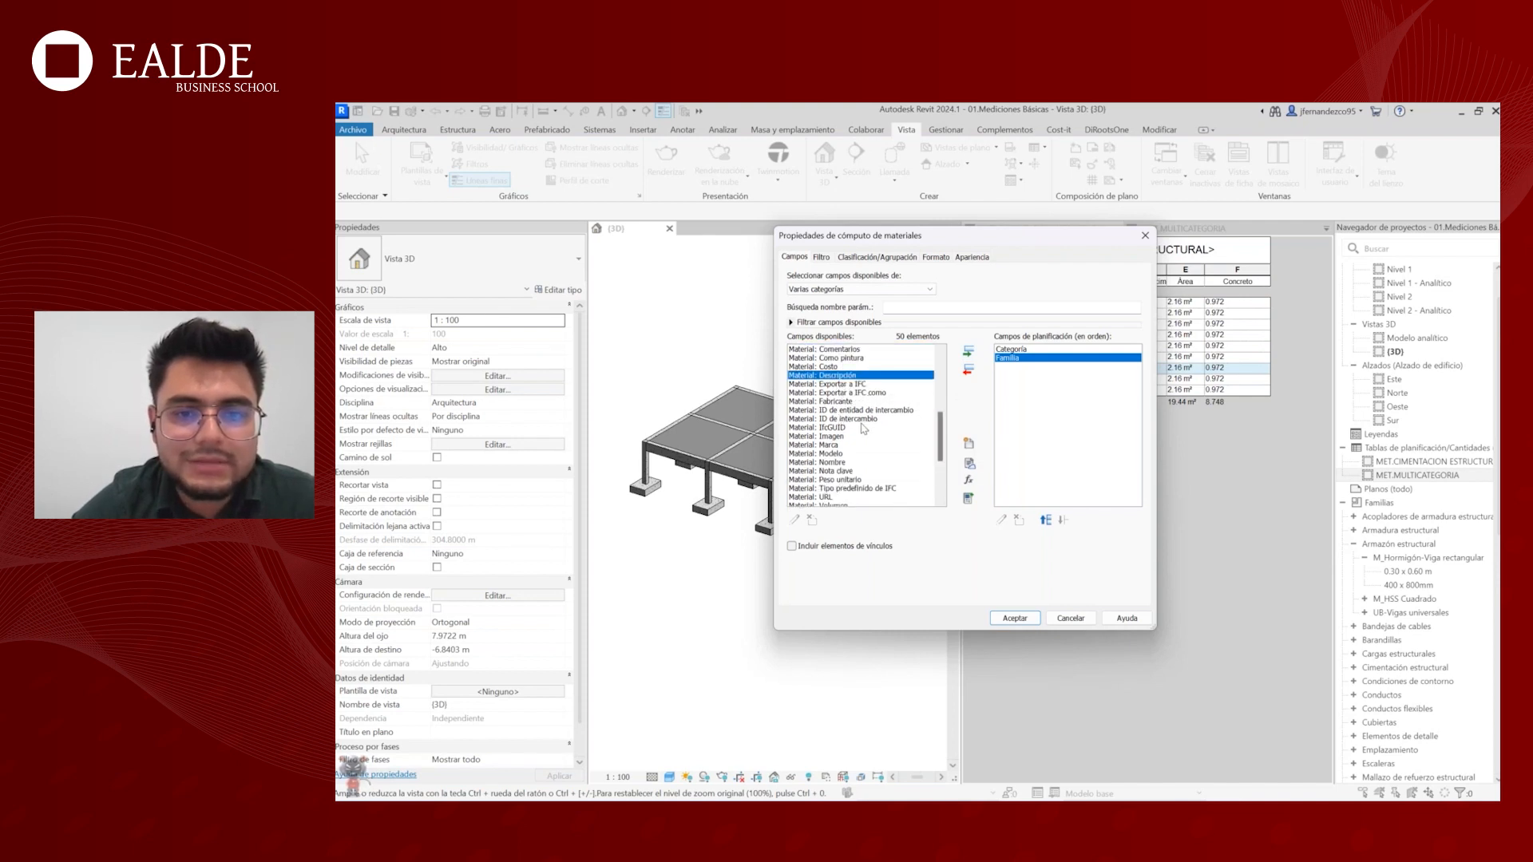
{"action": "scroll", "coordinate": [855, 452], "scroll_direction": "down", "scroll_amount": 1}
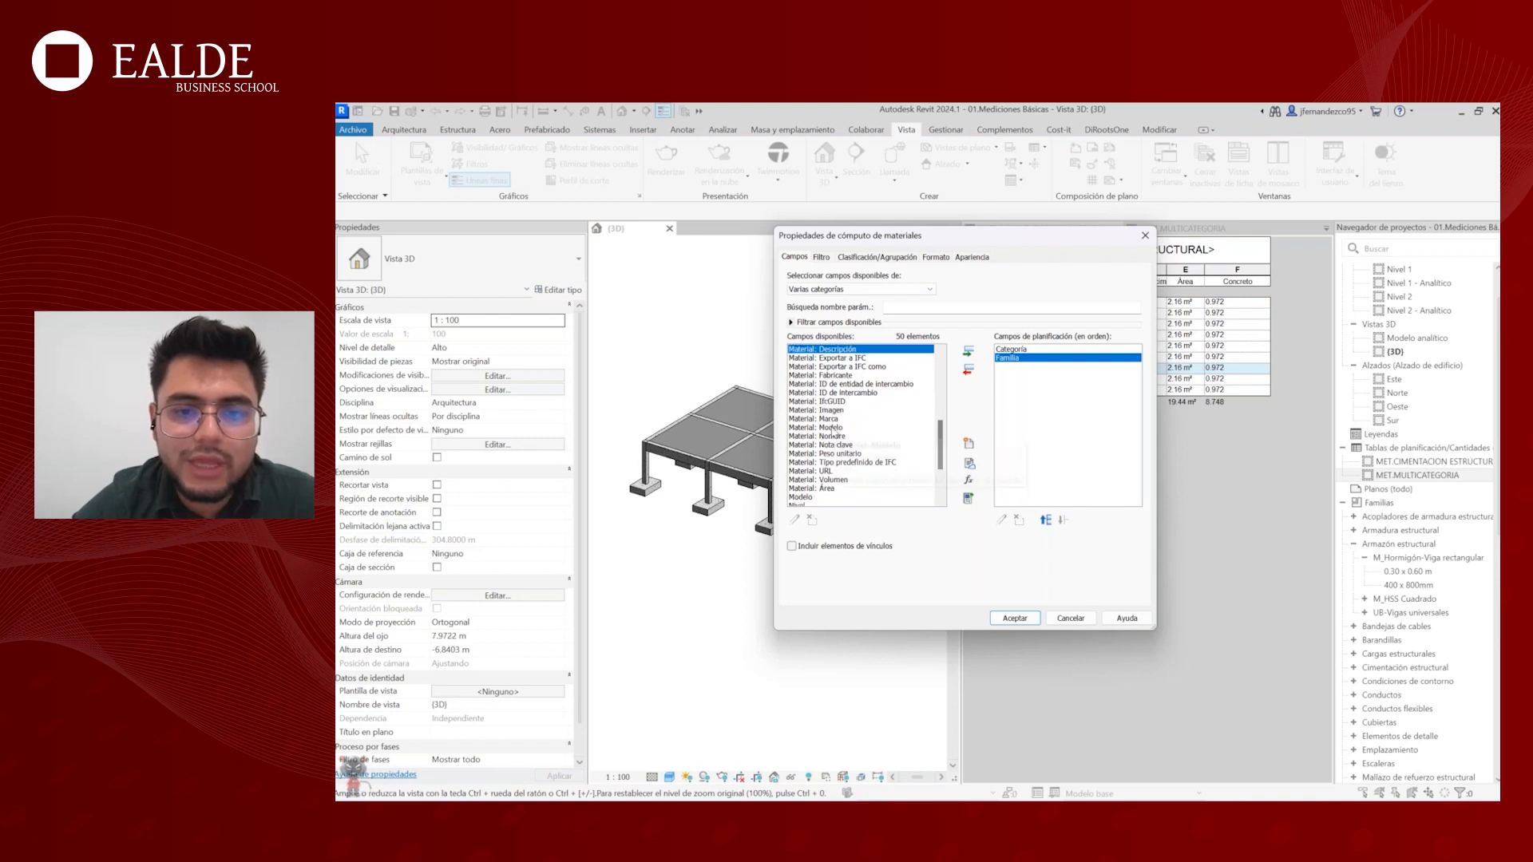
{"action": "left_click", "coordinate": [856, 425]}
{"action": "scroll", "coordinate": [860, 447], "scroll_direction": "down", "scroll_amount": 1}
{"action": "left_click", "coordinate": [846, 430]}
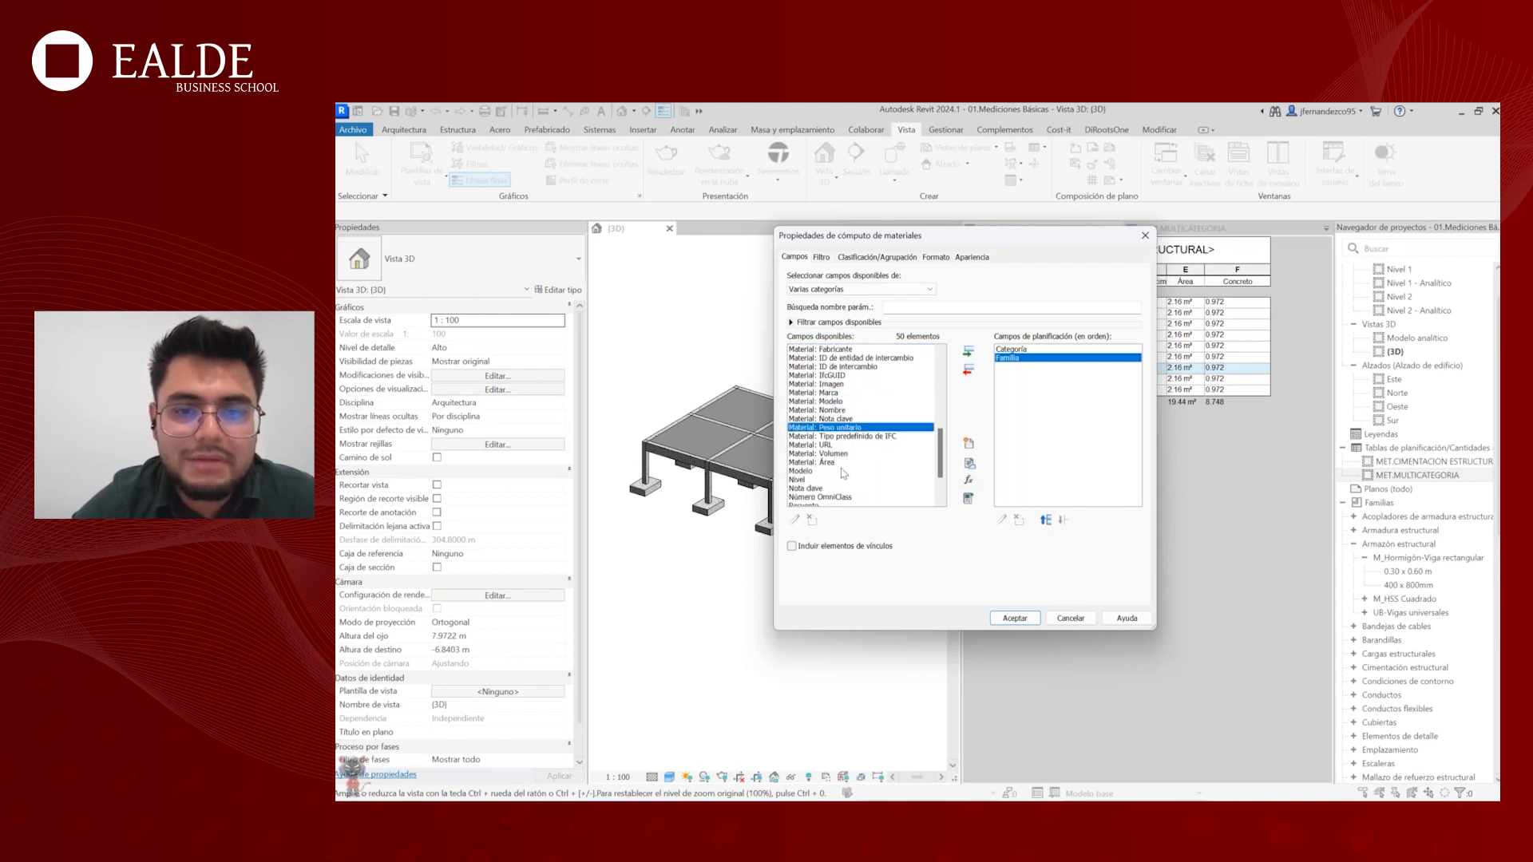
{"action": "left_click", "coordinate": [842, 463]}
{"action": "scroll", "coordinate": [854, 443], "scroll_direction": "up", "scroll_amount": 3}
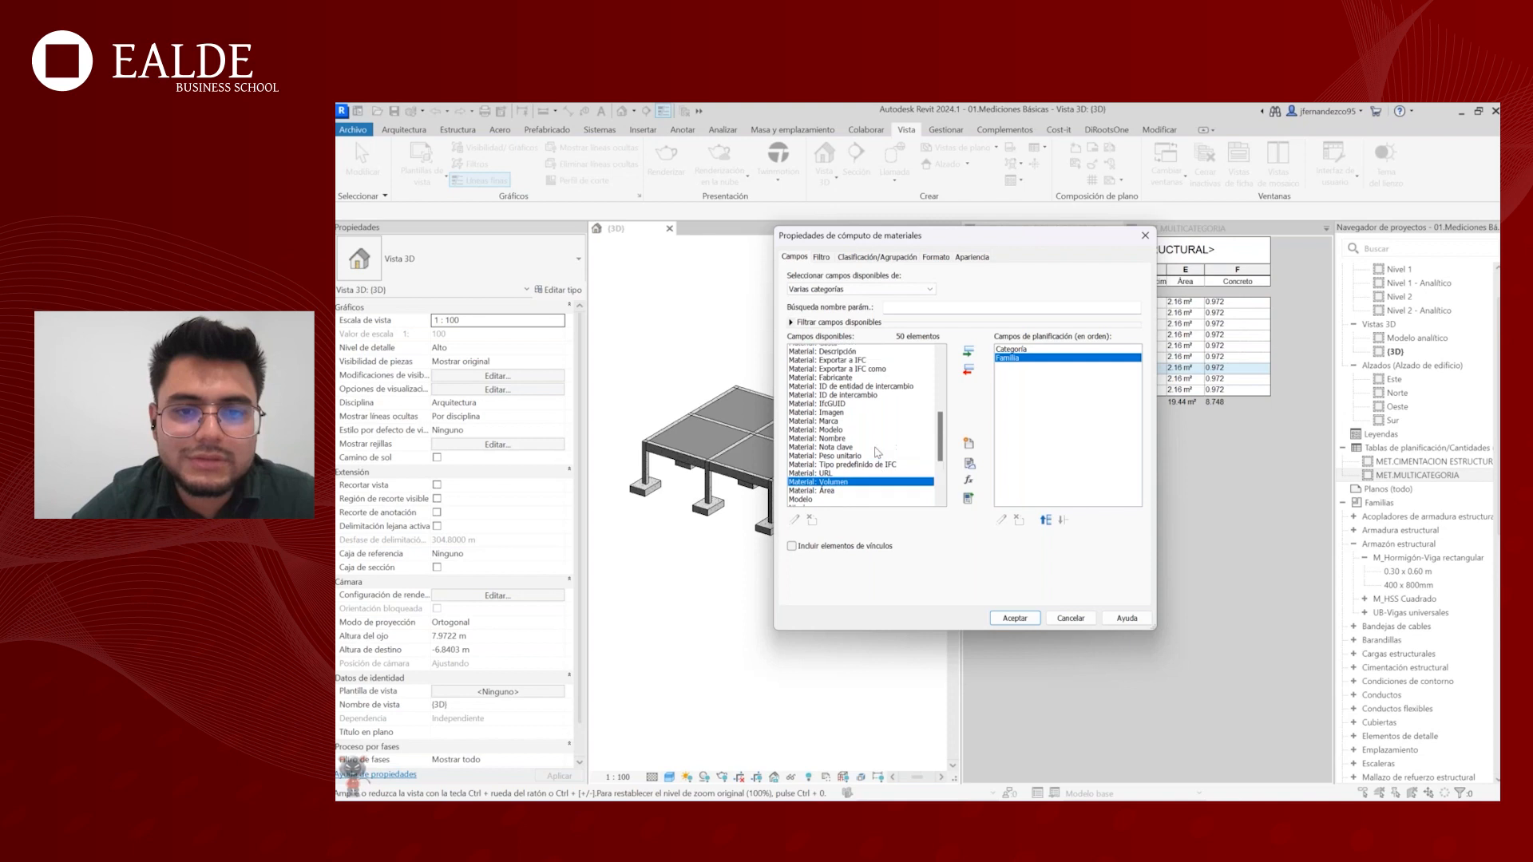
{"action": "scroll", "coordinate": [876, 424], "scroll_direction": "down", "scroll_amount": 2}
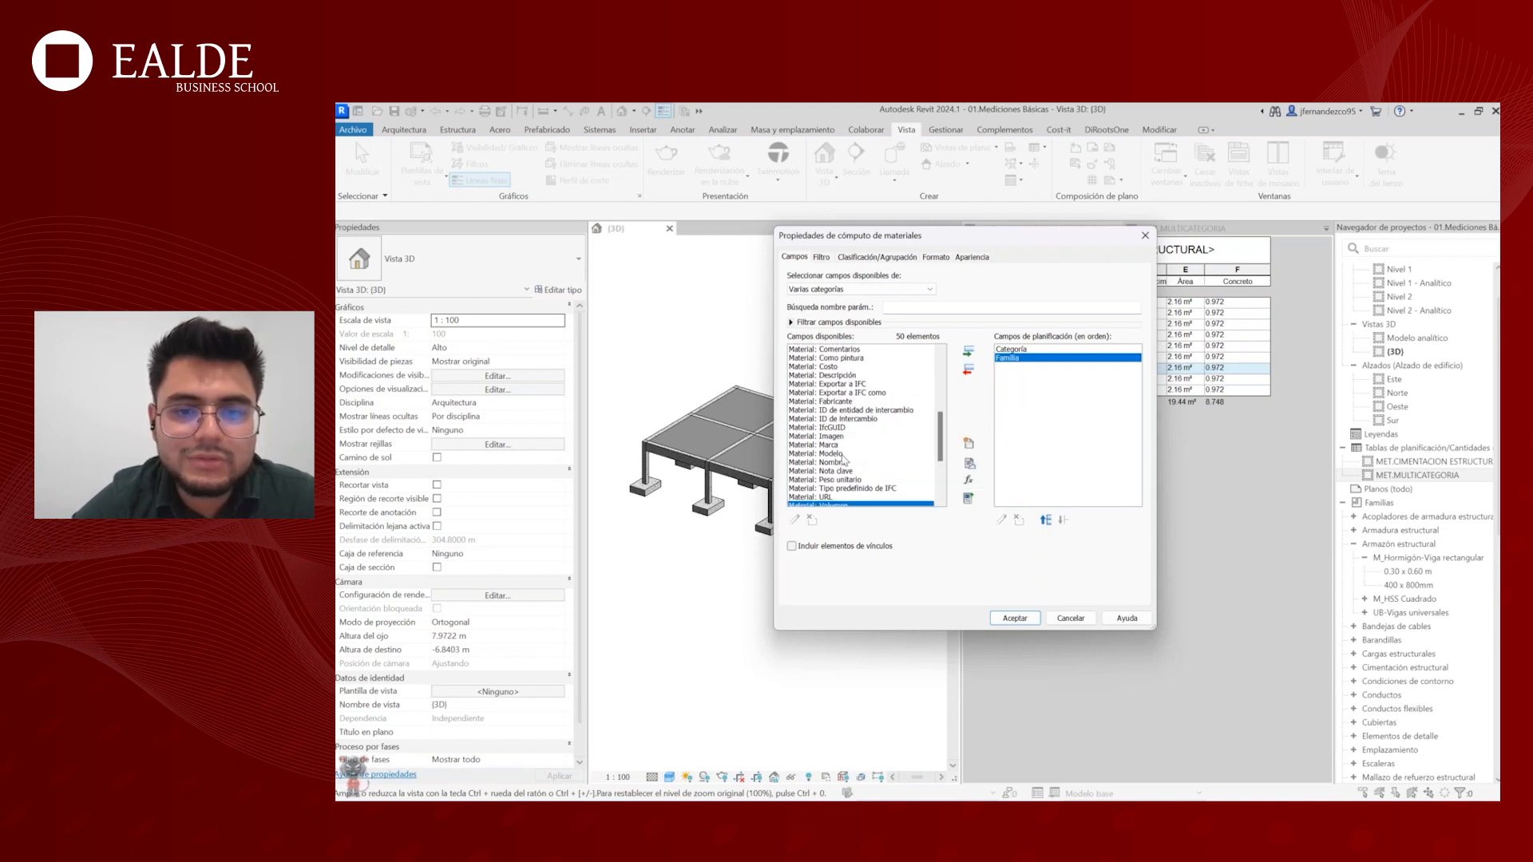
{"action": "left_click", "coordinate": [844, 462]}
{"action": "left_click", "coordinate": [969, 353]}
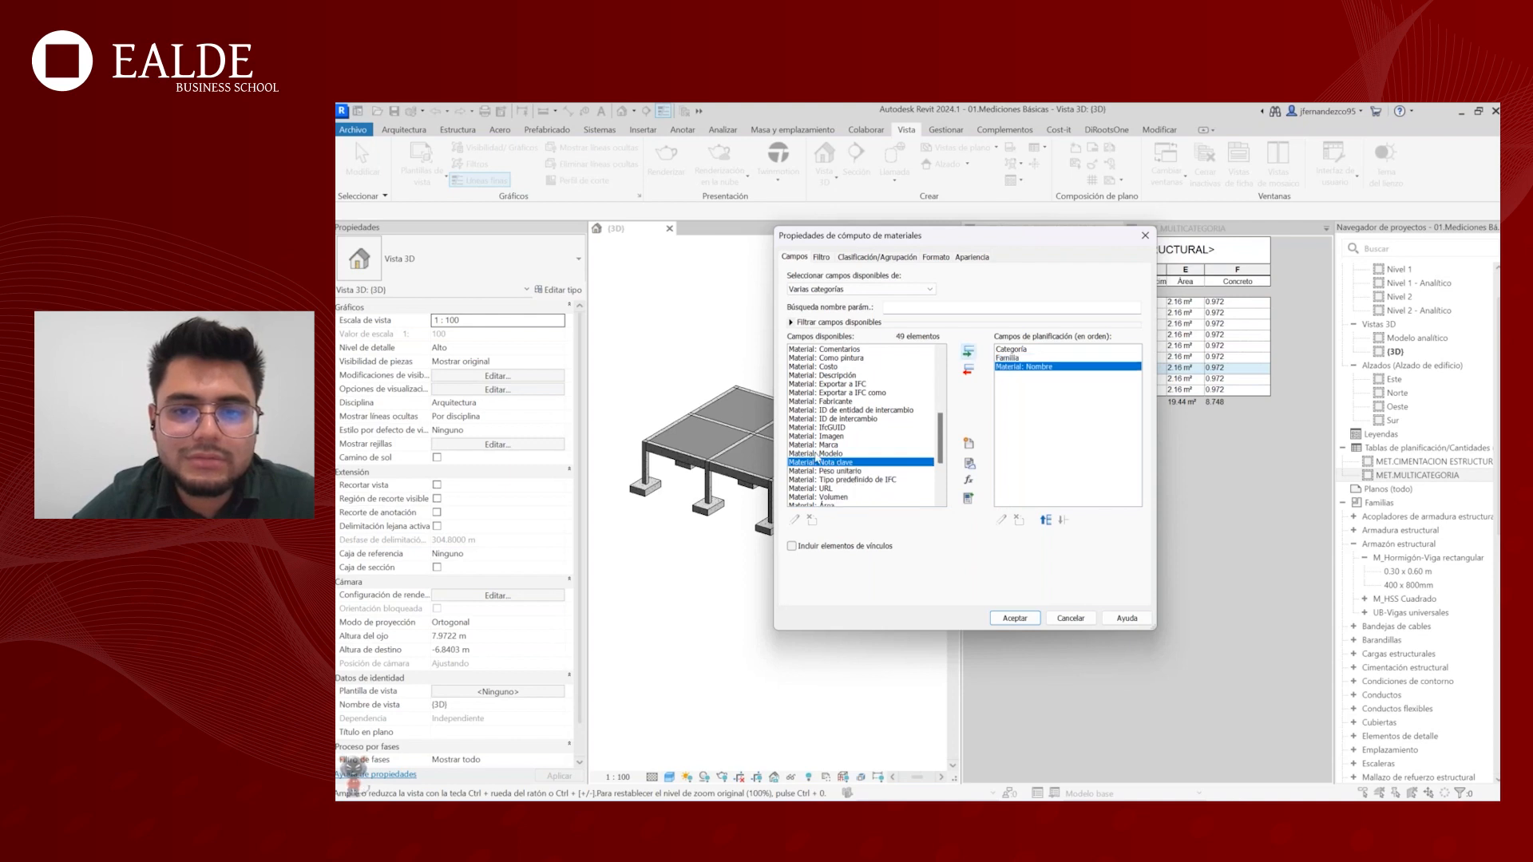
- Add the Material: Volumen and Material: Área fields to the takeoff
{"action": "scroll", "coordinate": [834, 473], "scroll_direction": "down", "scroll_amount": 1}
{"action": "left_click", "coordinate": [823, 471]}
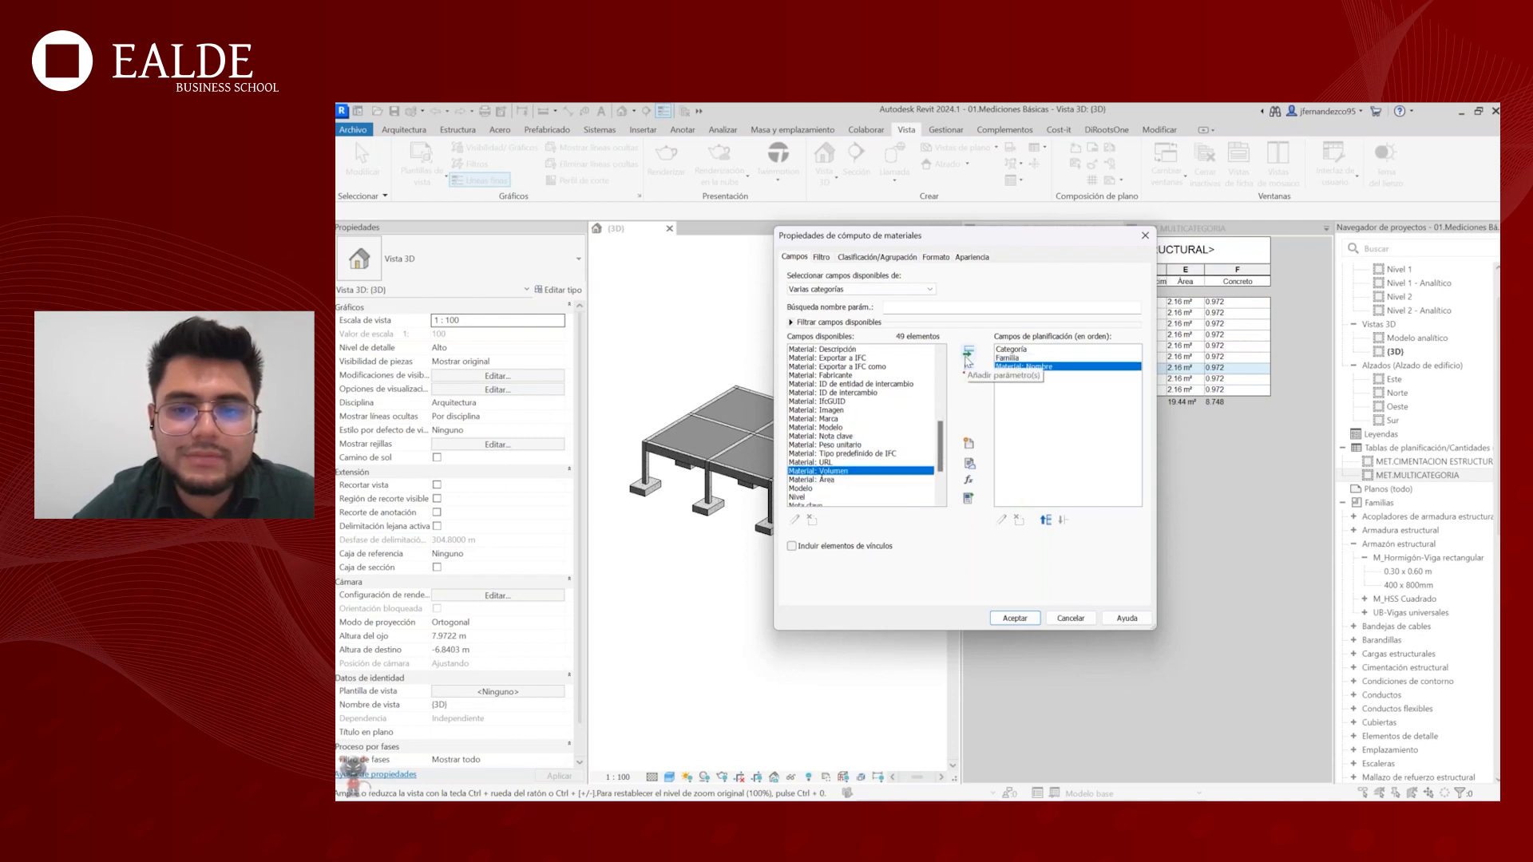
{"action": "left_click", "coordinate": [967, 355]}
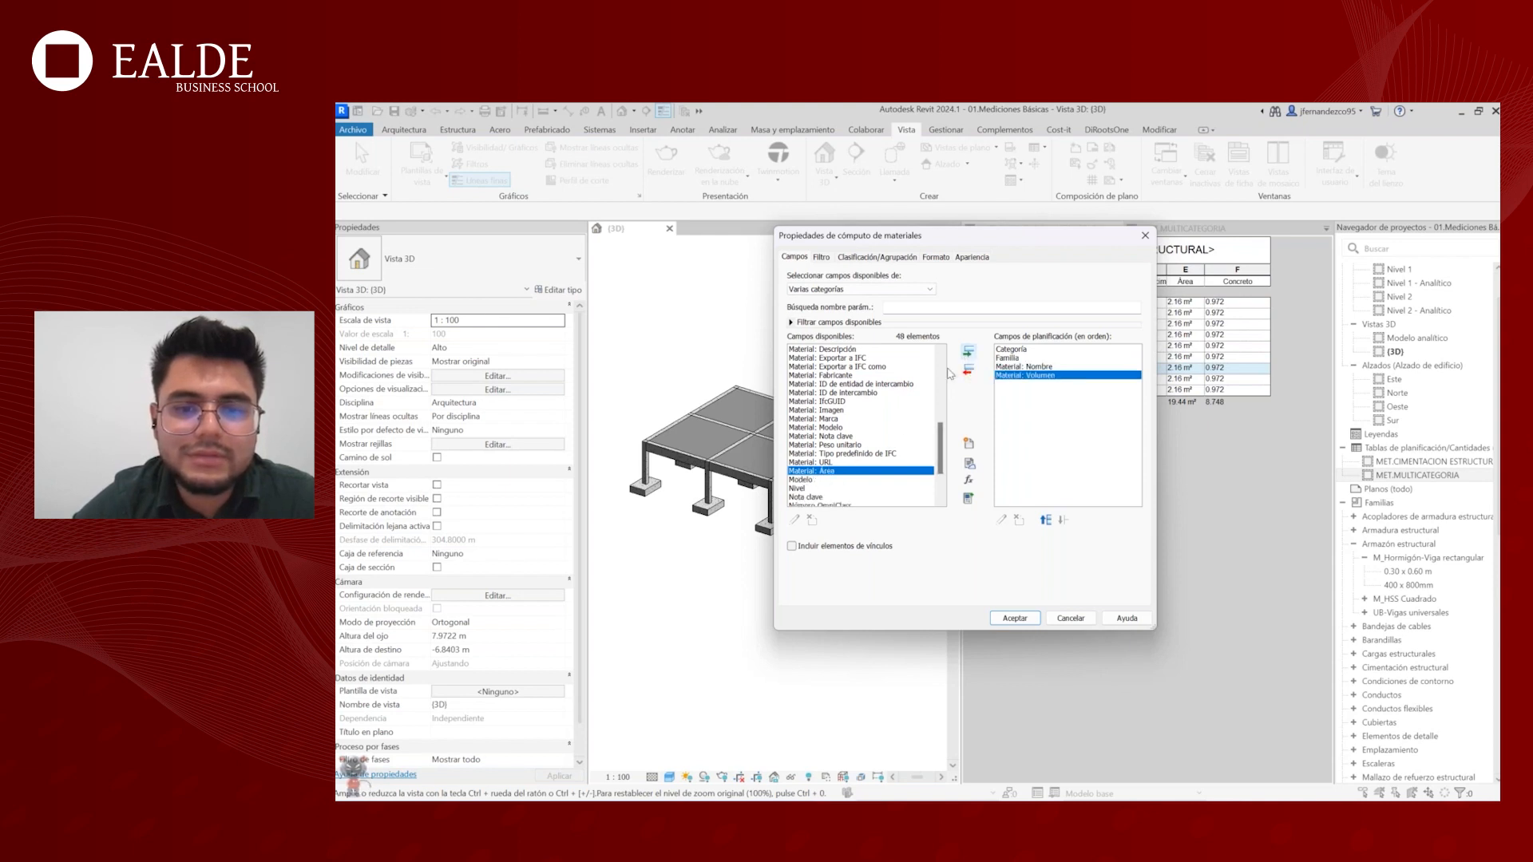
{"action": "left_click", "coordinate": [968, 353]}
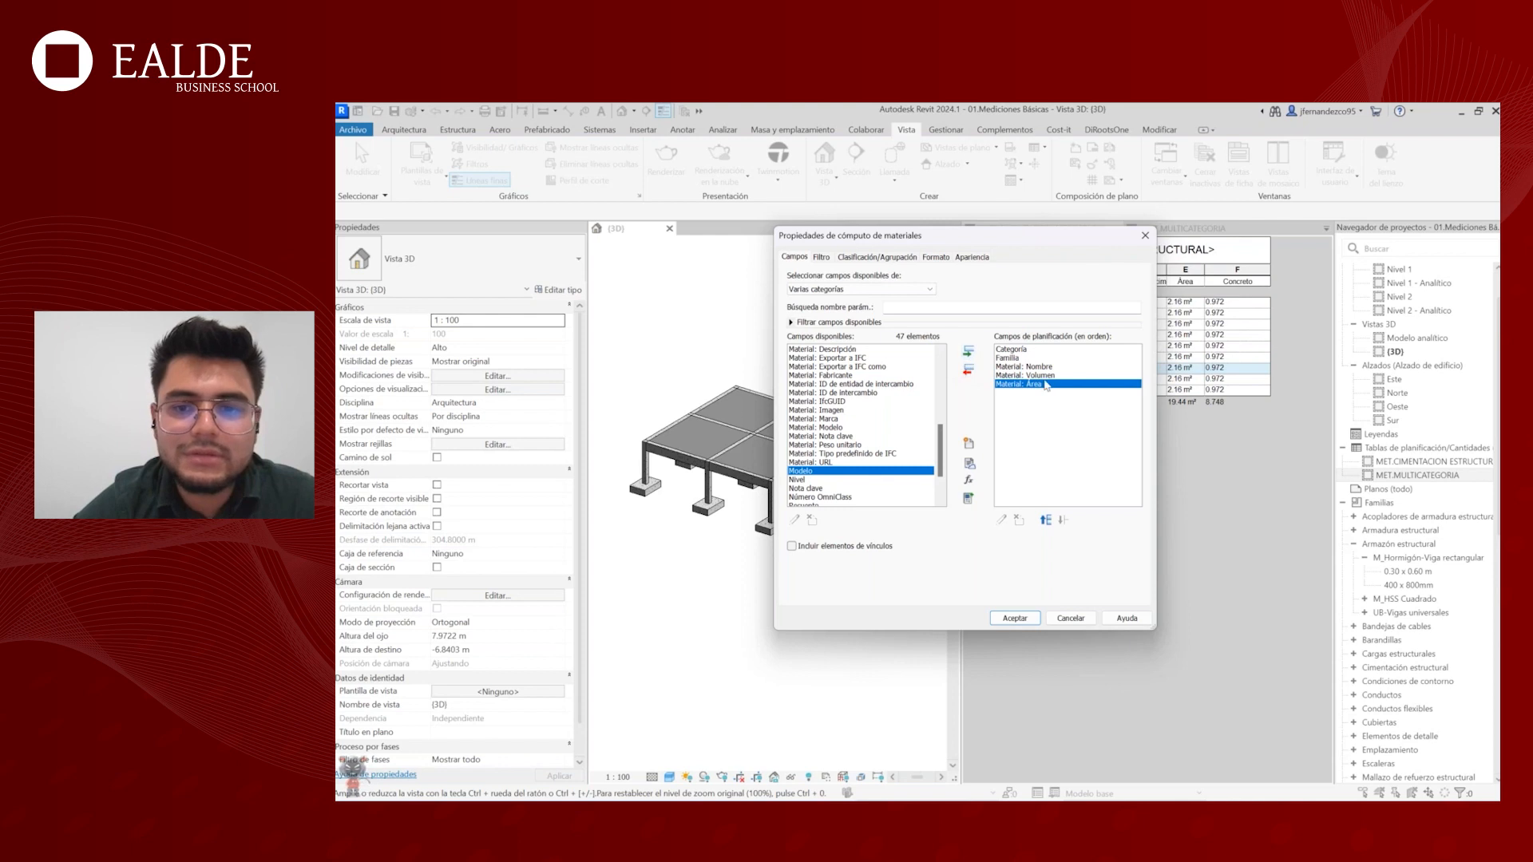
- Review the order of the chosen takeoff fields and accept them to generate the table
{"action": "left_click", "coordinate": [1047, 376]}
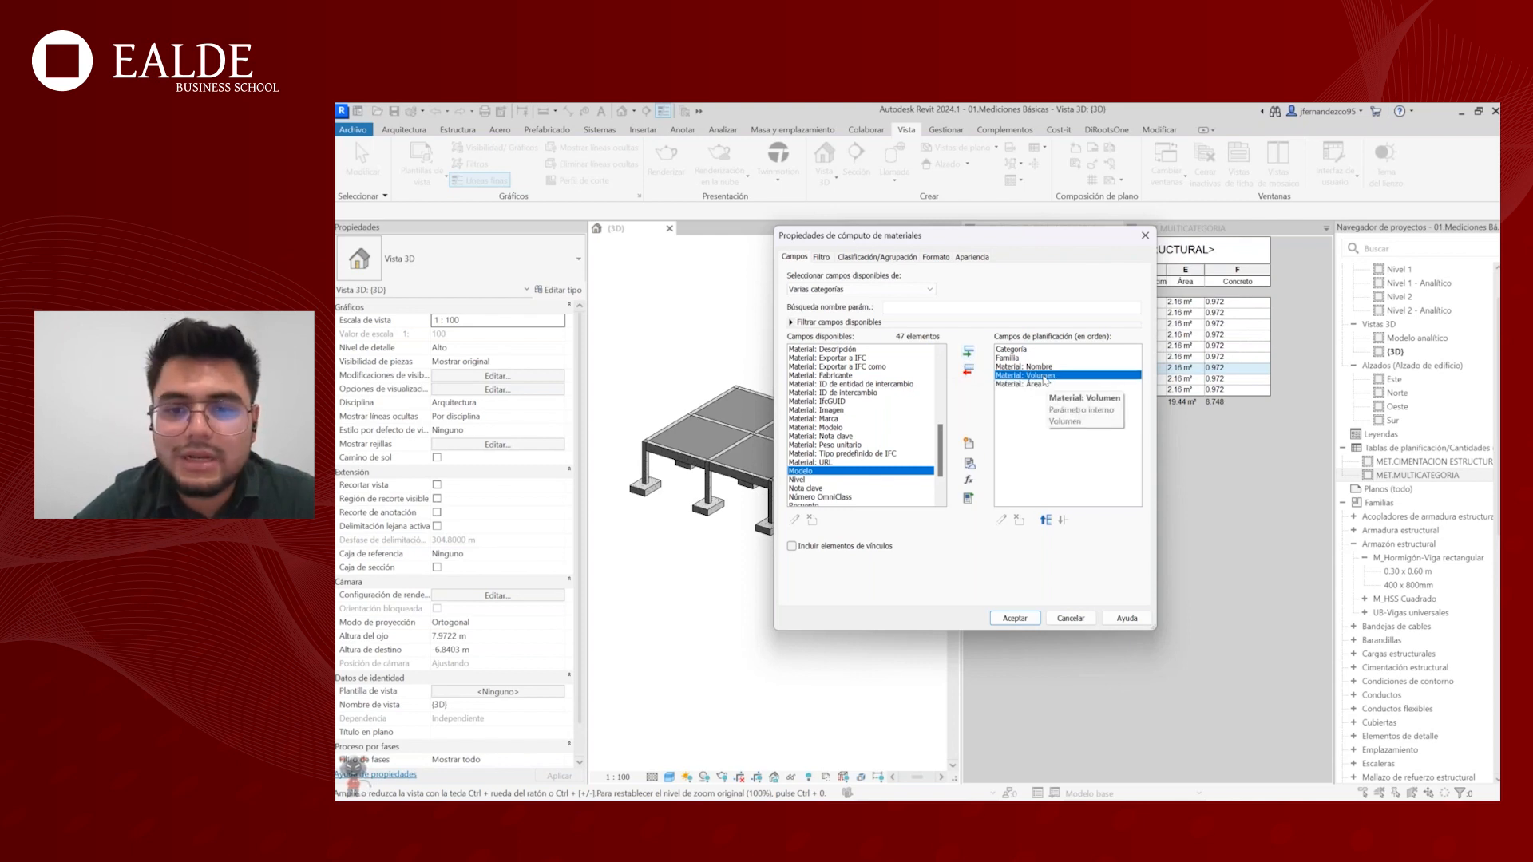
{"action": "left_click", "coordinate": [1047, 385]}
{"action": "left_click", "coordinate": [1045, 367]}
{"action": "left_click", "coordinate": [1046, 376]}
{"action": "left_click", "coordinate": [1046, 387]}
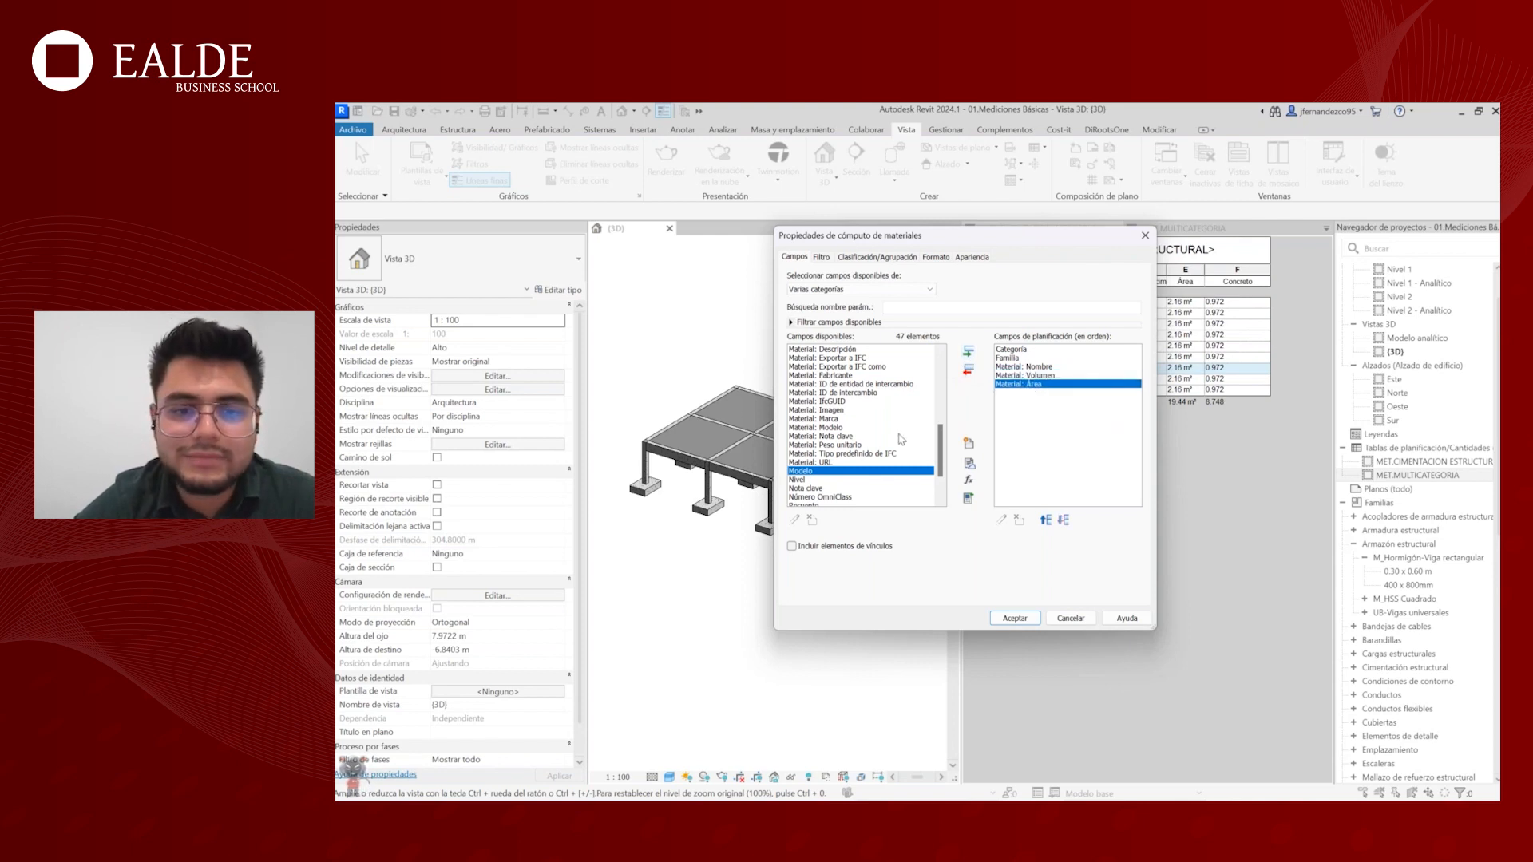
{"action": "scroll", "coordinate": [889, 440], "scroll_direction": "down", "scroll_amount": 1}
{"action": "scroll", "coordinate": [889, 440], "scroll_direction": "up", "scroll_amount": 5}
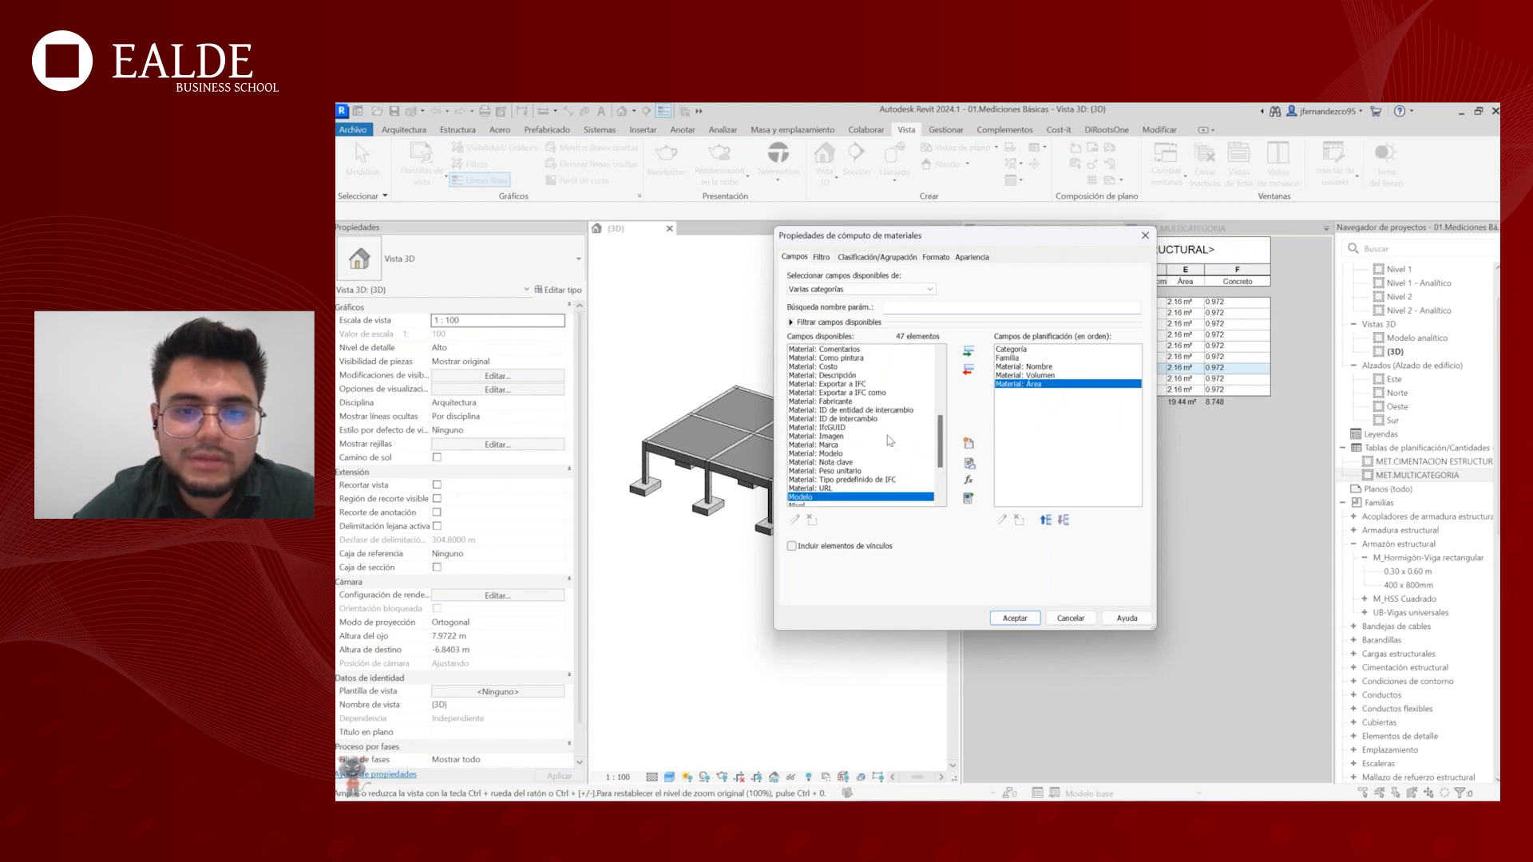
{"action": "left_click", "coordinate": [1022, 349]}
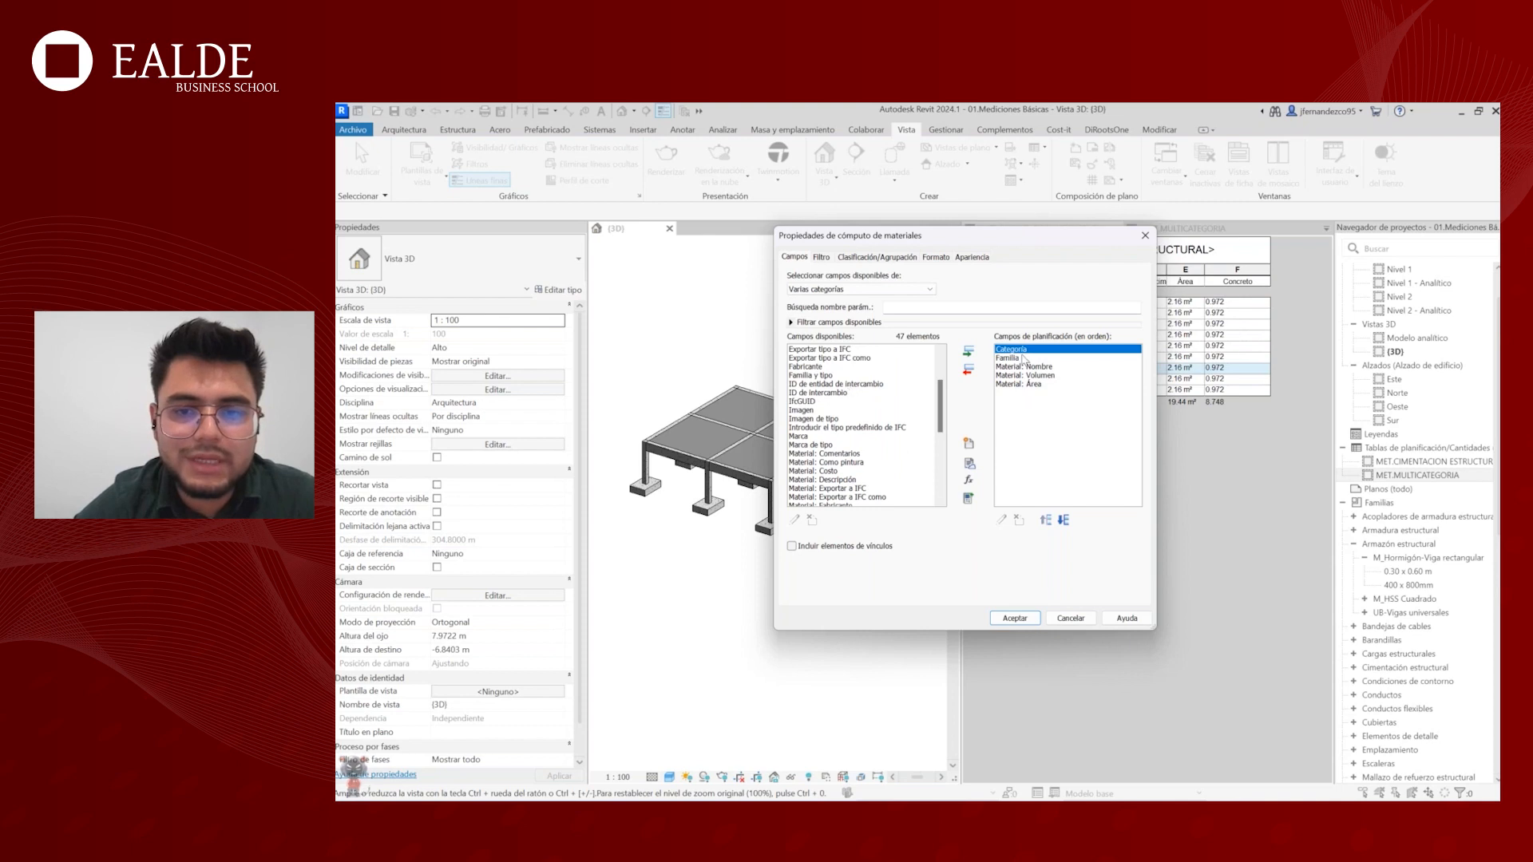
{"action": "left_click", "coordinate": [1024, 359]}
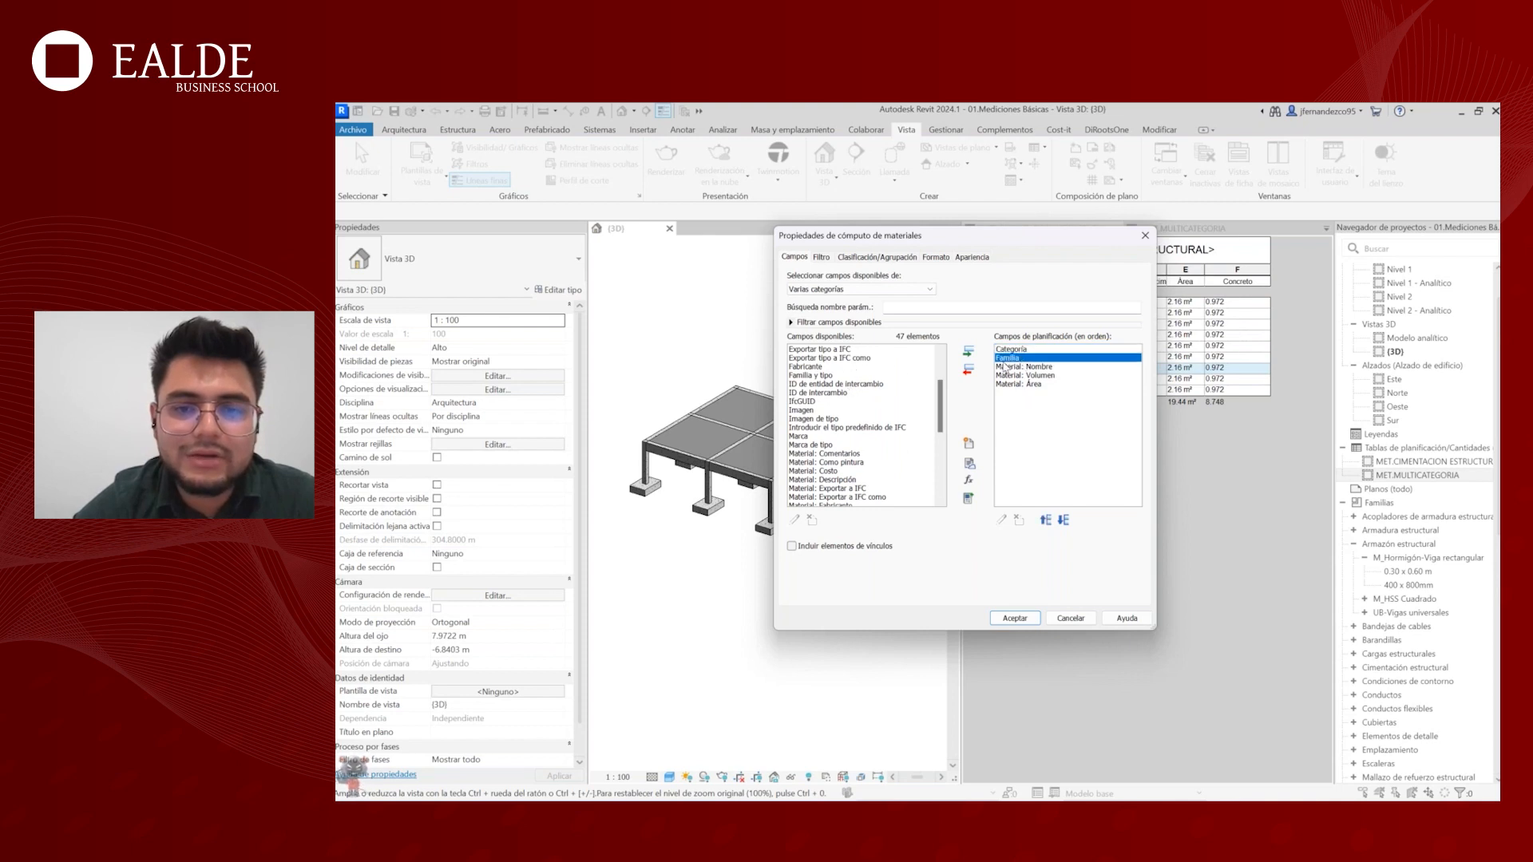
{"action": "mouse_move", "coordinate": [940, 236]}
{"action": "left_mouse_down"}
{"action": "mouse_move", "coordinate": [822, 240]}
{"action": "mouse_move", "coordinate": [916, 242]}
{"action": "left_mouse_up"}
{"action": "left_click", "coordinate": [994, 373]}
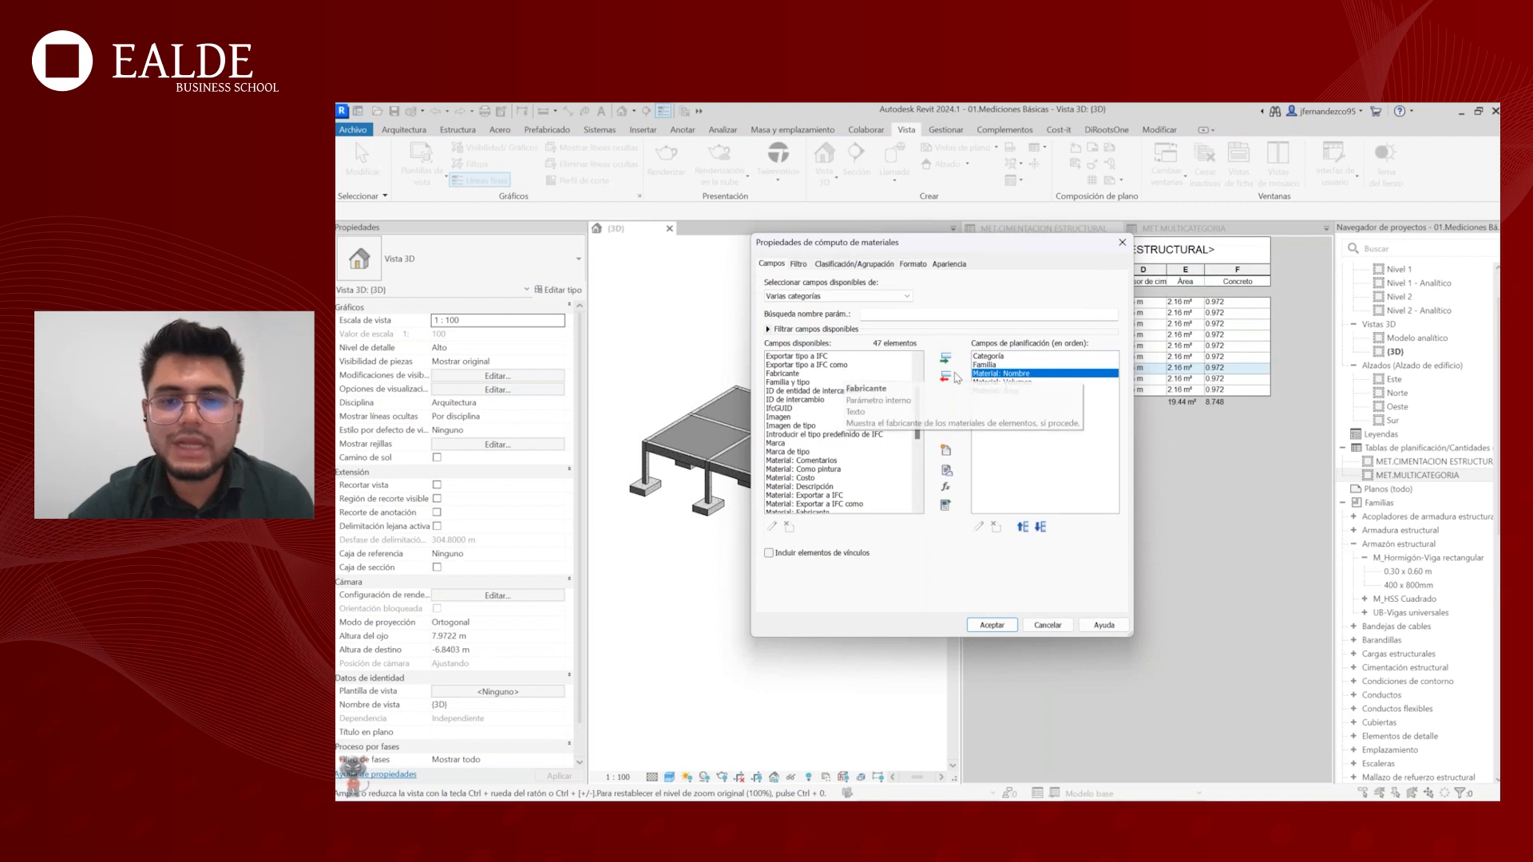
{"action": "left_click", "coordinate": [1030, 383]}
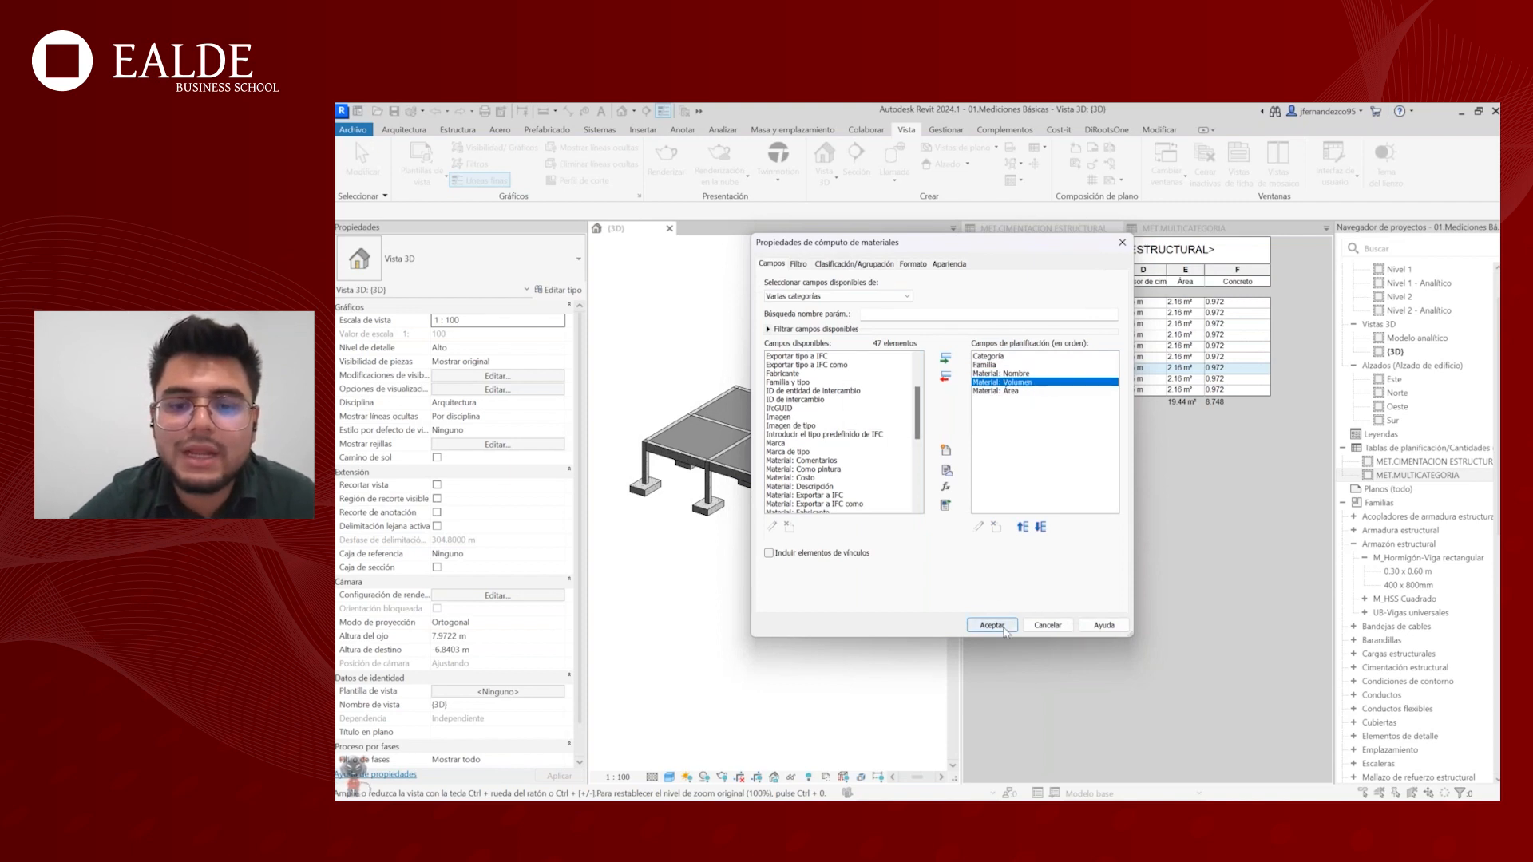
{"action": "left_click", "coordinate": [1004, 631]}
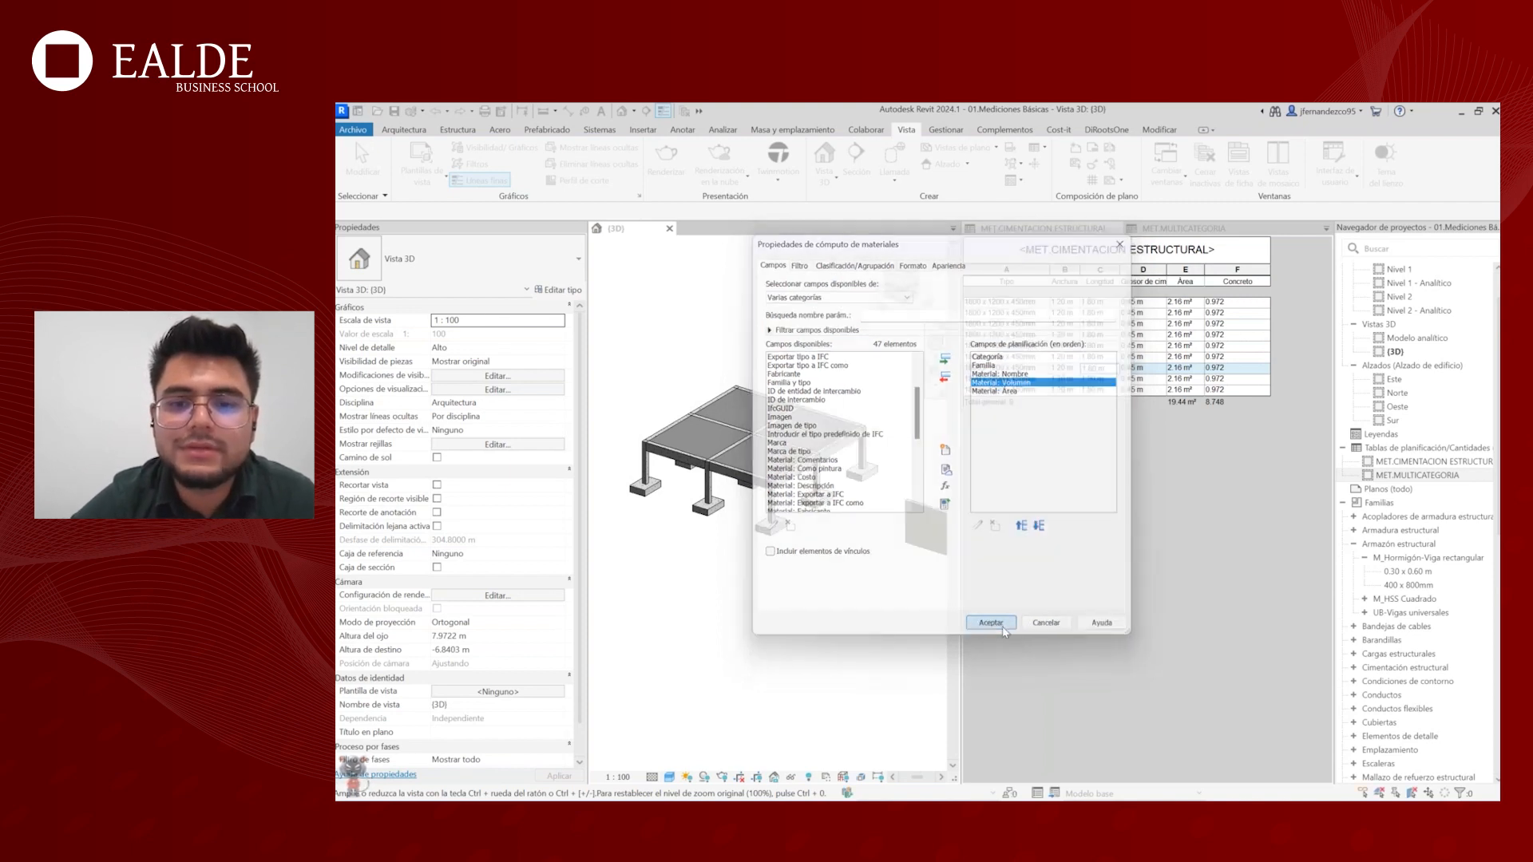
- Place the MET.MATERIALES CONCRETO table beside the 3D view and widen its Familia column
{"action": "left_click_drag", "start_coordinate": [785, 234], "coordinate": [1205, 238]}
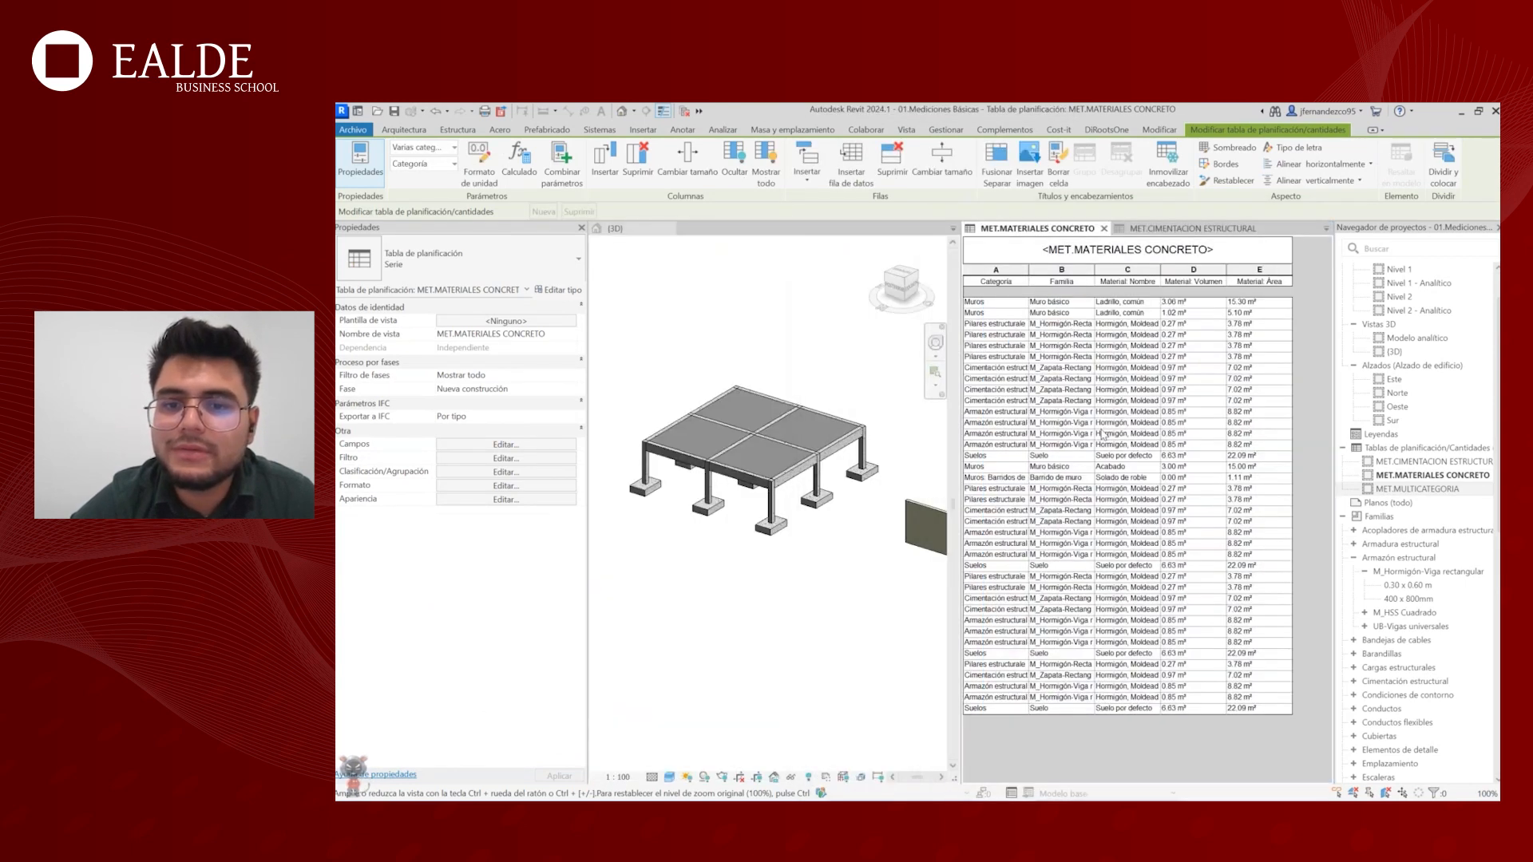
{"action": "left_click", "coordinate": [1075, 328]}
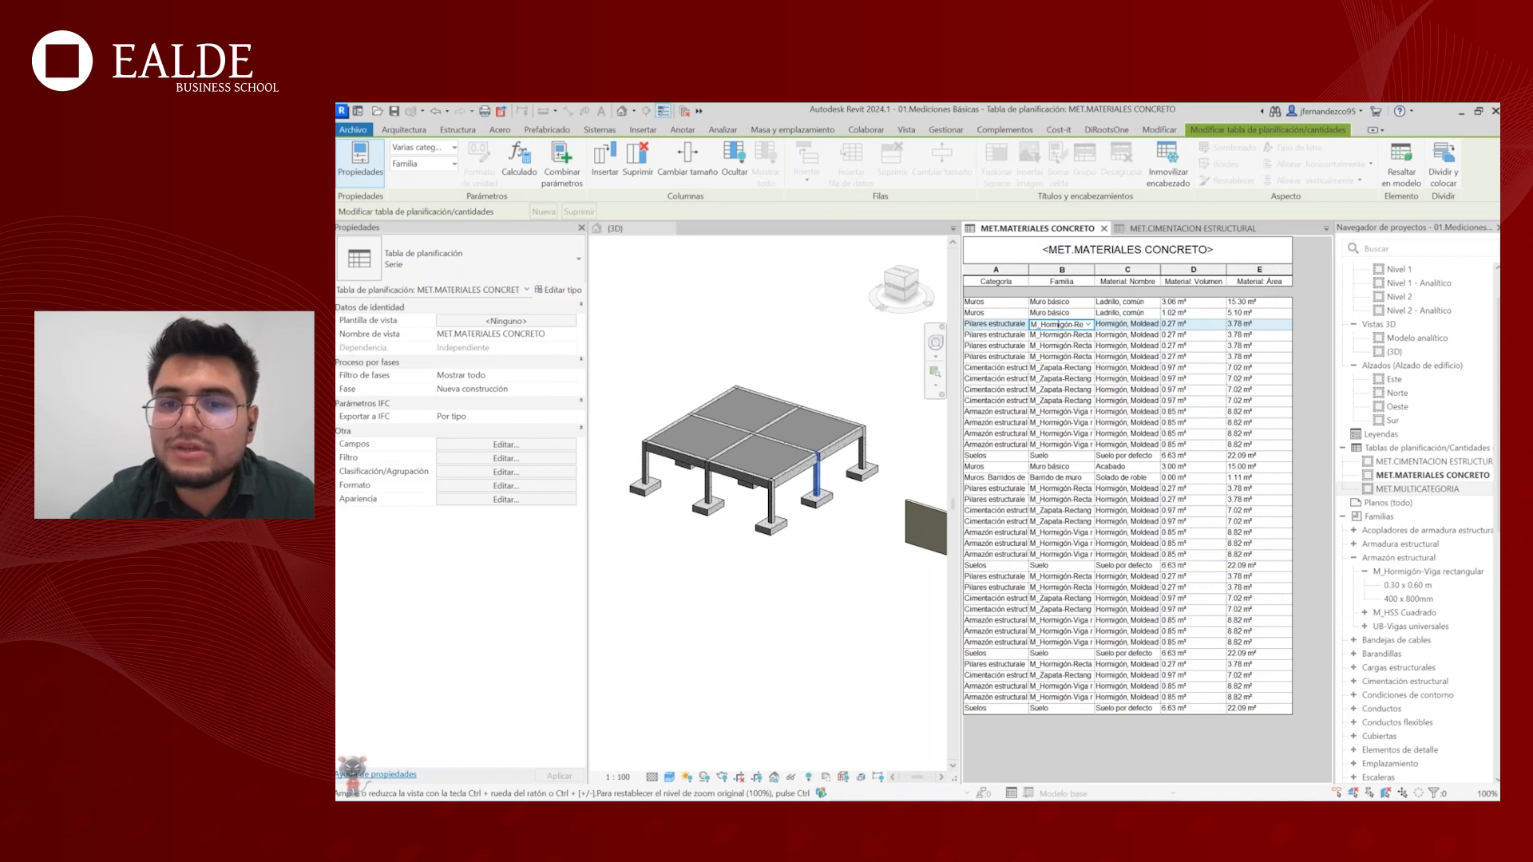
{"action": "left_click_drag", "start_coordinate": [1098, 272], "coordinate": [1167, 273]}
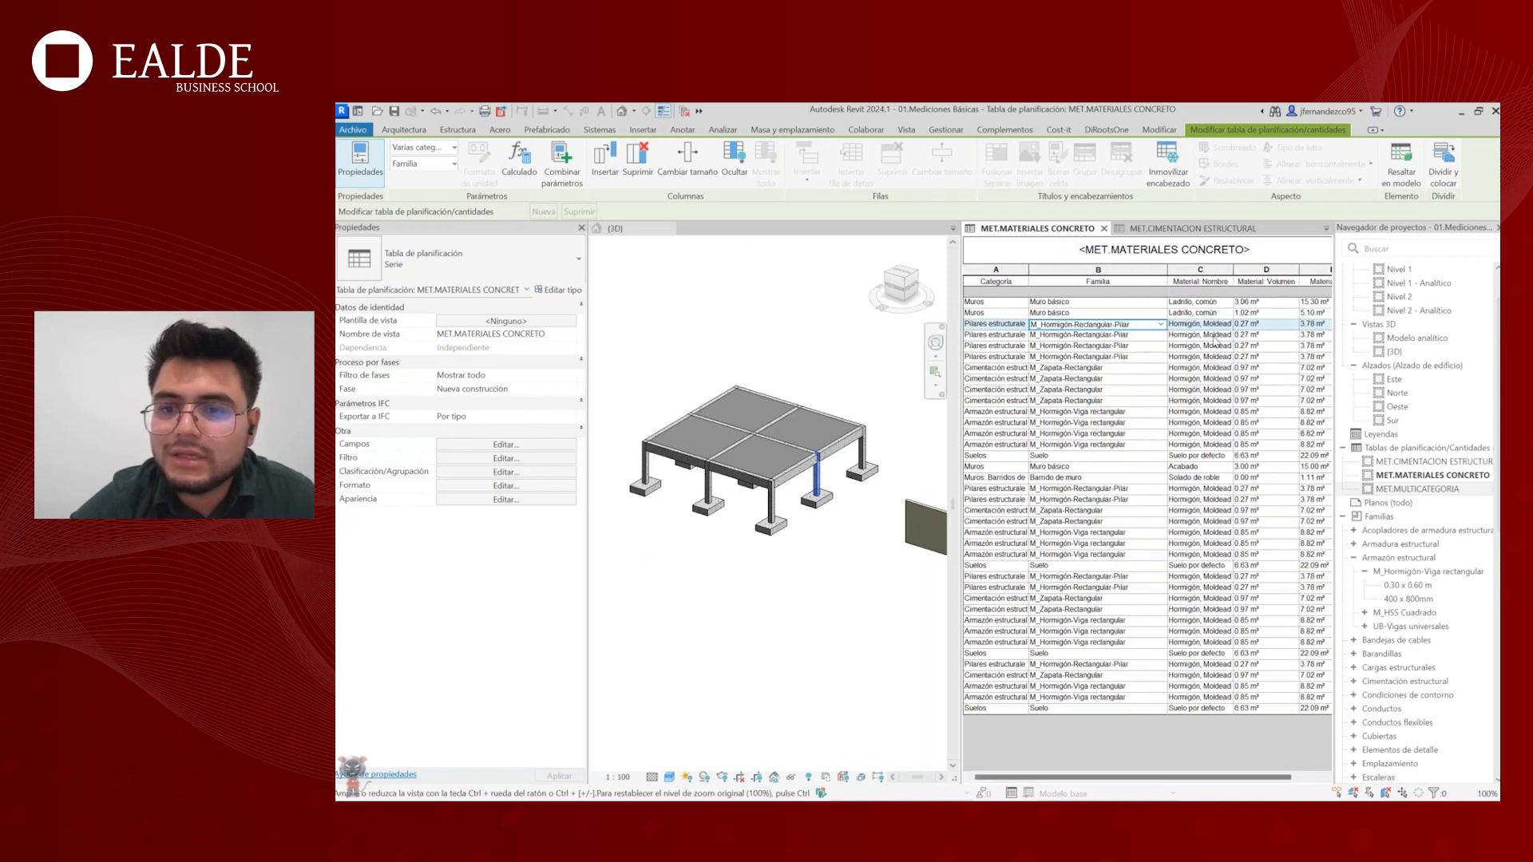
- Go down the Material: Nombre column row by row, checking which model element each row represents
{"action": "left_click", "coordinate": [1214, 303]}
{"action": "key", "text": "Down"}
{"action": "key", "text": "Down"}
{"action": "key", "text": "Down"}
{"action": "key", "text": "Down"}
{"action": "key", "text": "Down"}
{"action": "key", "text": "Down"}
{"action": "key", "text": "Down"}
{"action": "key", "text": "Down"}
{"action": "key", "text": "Down"}
{"action": "key", "text": "Down"}
{"action": "key", "text": "Down"}
{"action": "key", "text": "Down"}
{"action": "key", "text": "Down"}
{"action": "key", "text": "Down"}
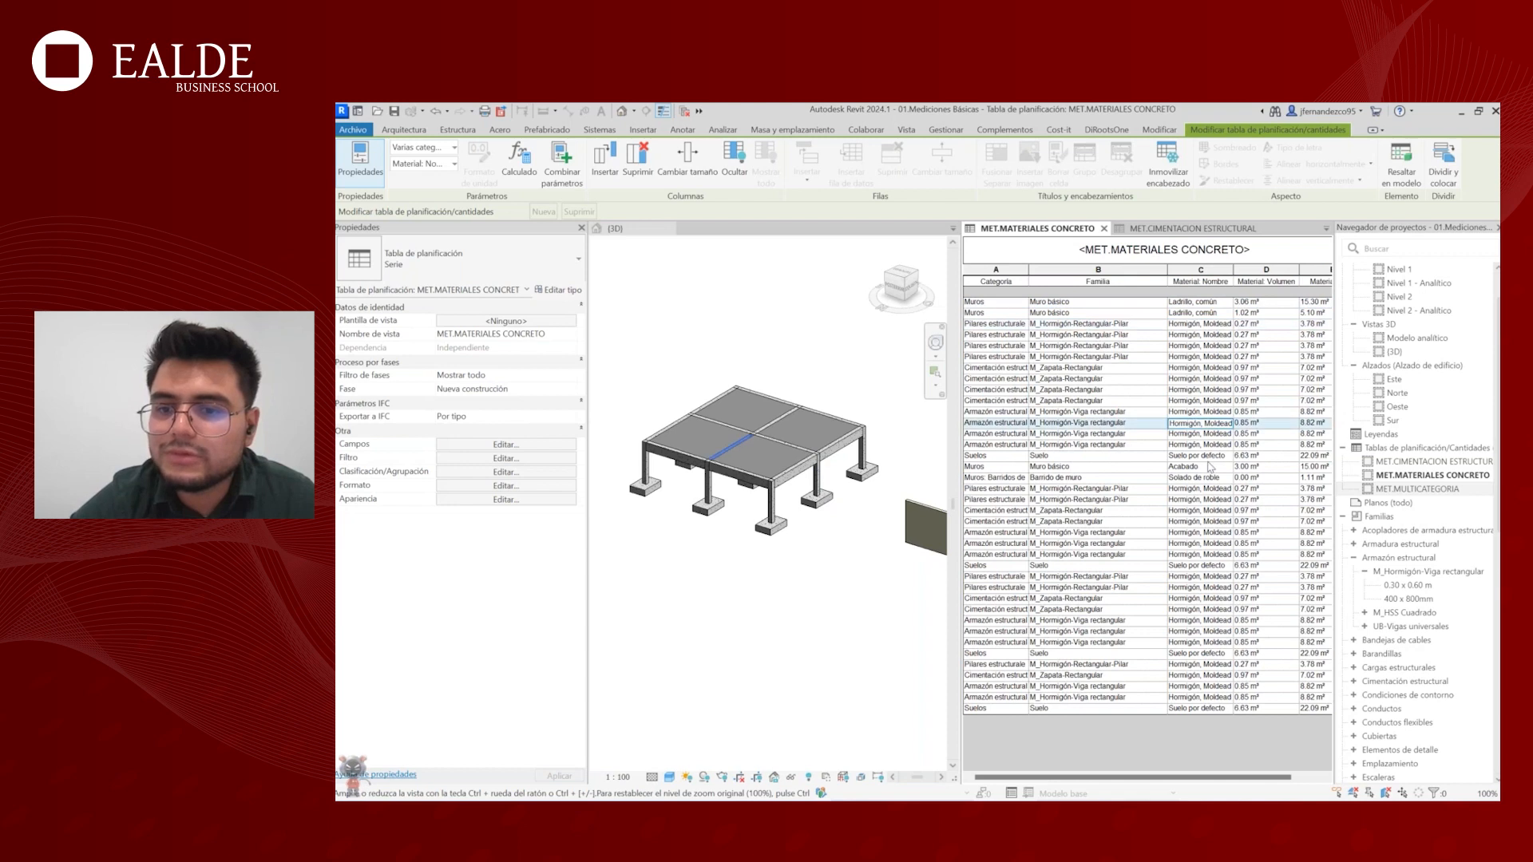
- Locate the brick wall of the first row in the 3D view and check the other wall material rows
{"action": "left_click", "coordinate": [1202, 303]}
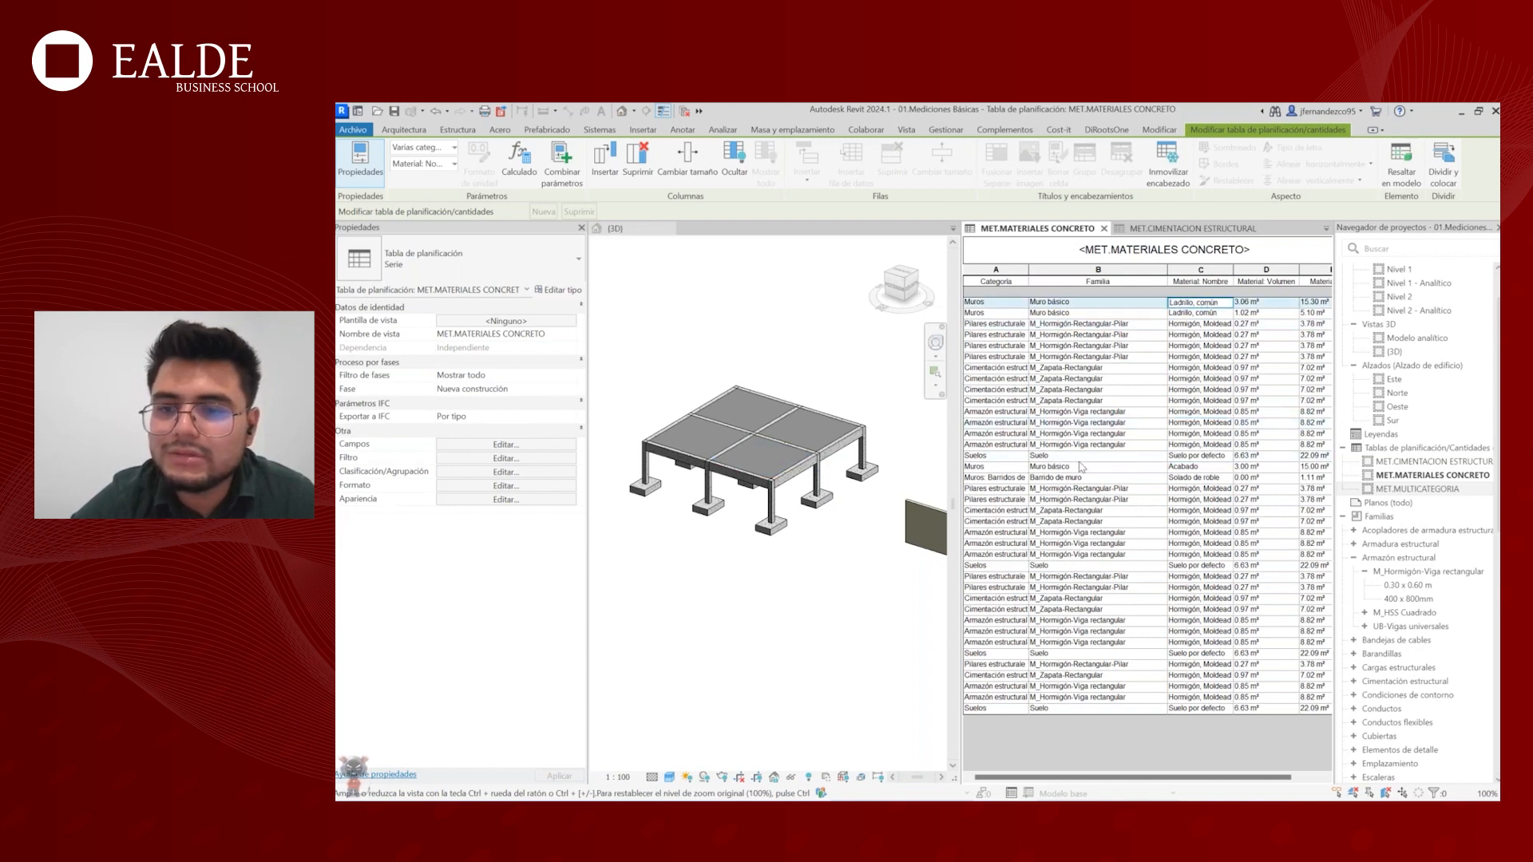
{"action": "scroll", "coordinate": [865, 517], "scroll_direction": "down", "scroll_amount": 3}
{"action": "left_click", "coordinate": [862, 534]}
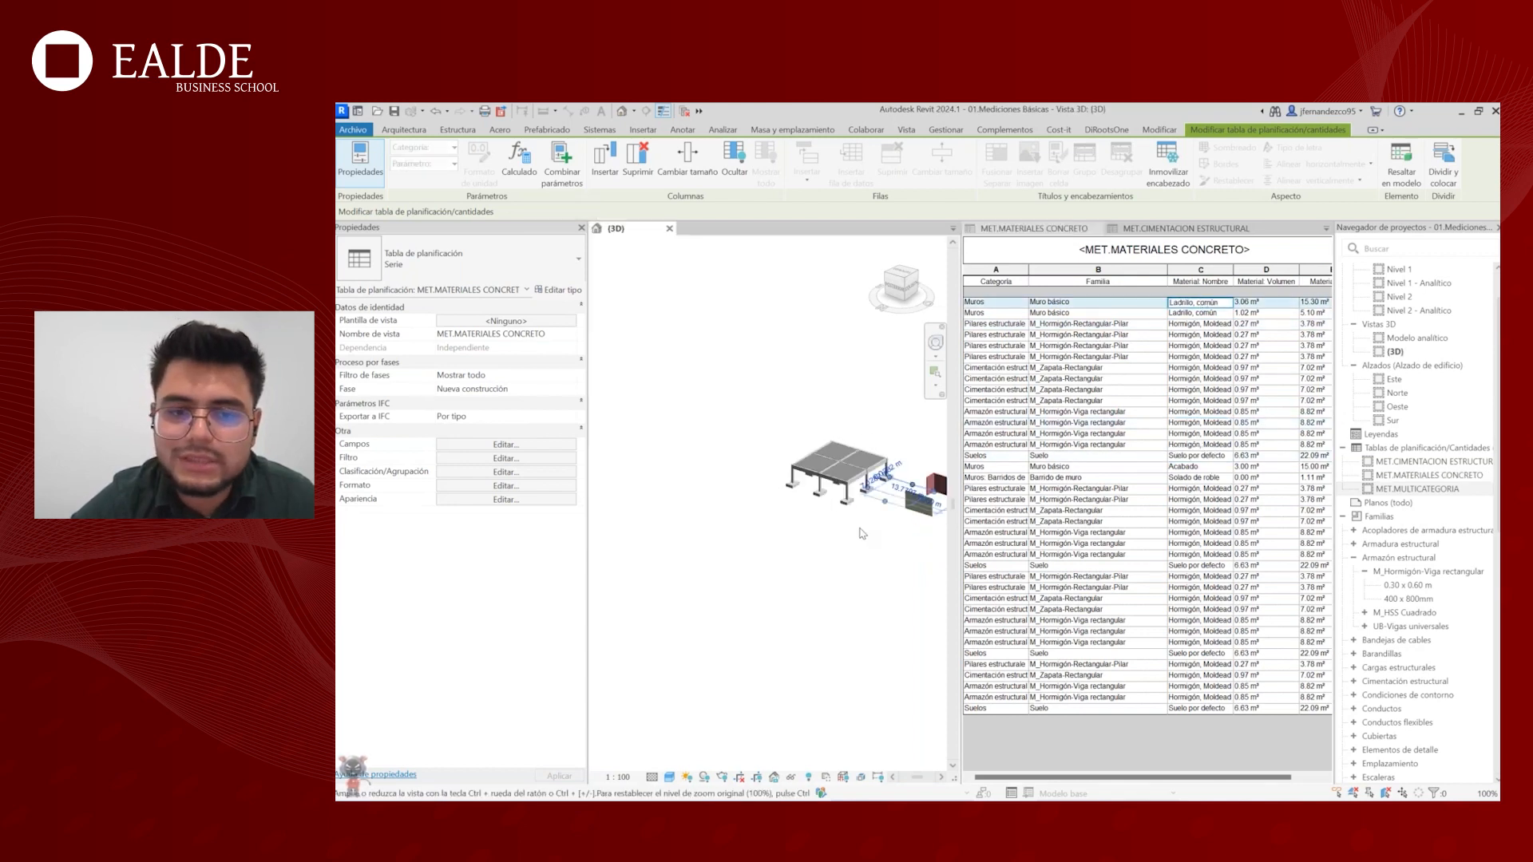
{"action": "middle_click_drag", "start_coordinate": [862, 533], "coordinate": [678, 559]}
{"action": "scroll", "coordinate": [678, 559], "scroll_direction": "up", "scroll_amount": 2}
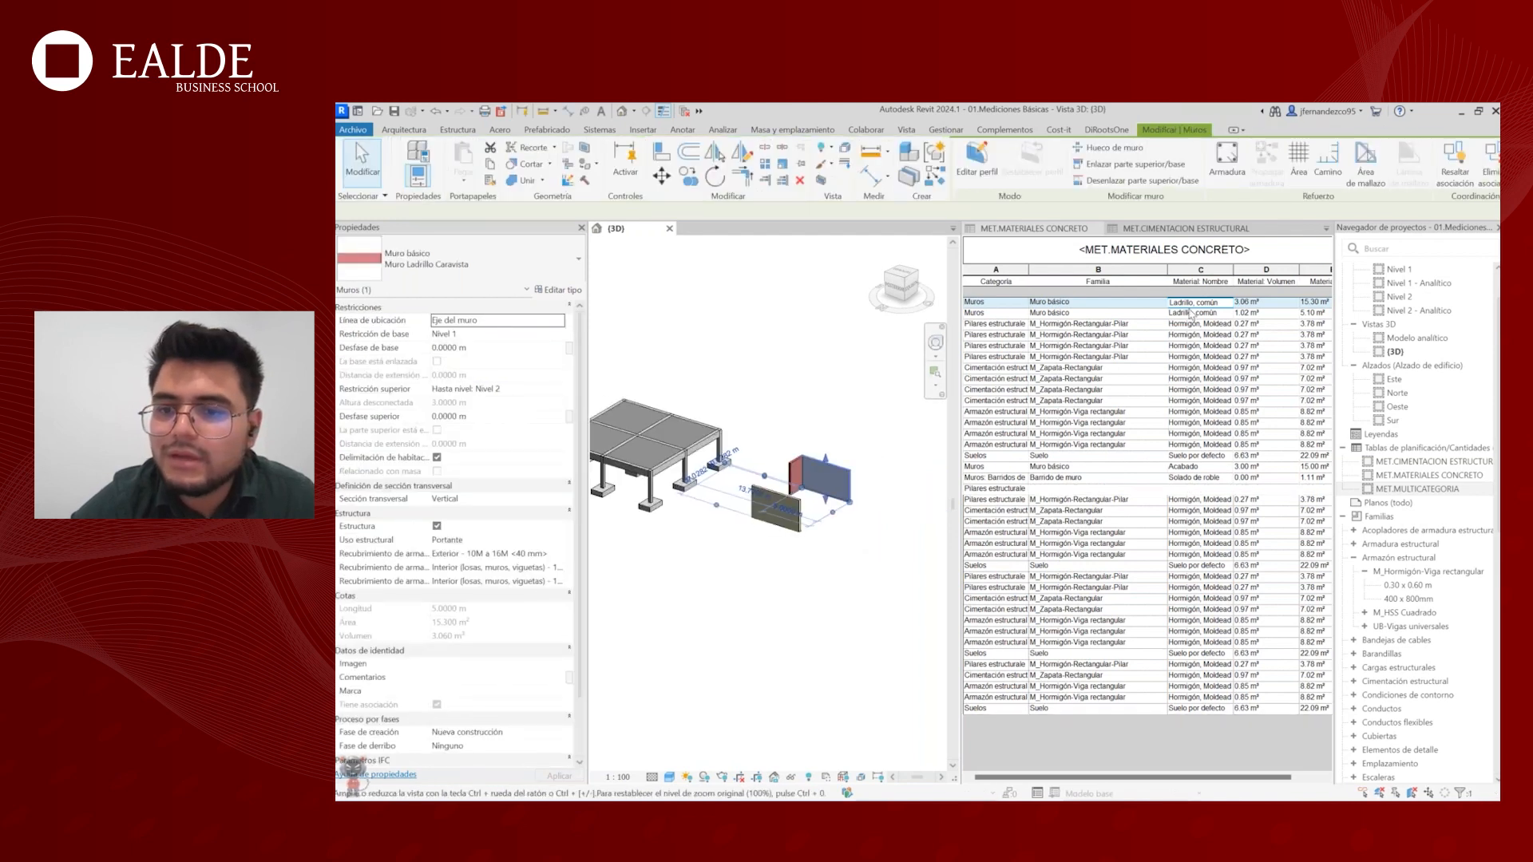
{"action": "left_click", "coordinate": [1200, 470]}
{"action": "left_click", "coordinate": [1200, 469]}
{"action": "left_click", "coordinate": [1200, 479]}
- Widen the Material: Nombre column to show the full material names of the concrete column rows
{"action": "left_click", "coordinate": [1197, 402]}
{"action": "left_click", "coordinate": [1190, 335]}
{"action": "left_click", "coordinate": [1187, 326]}
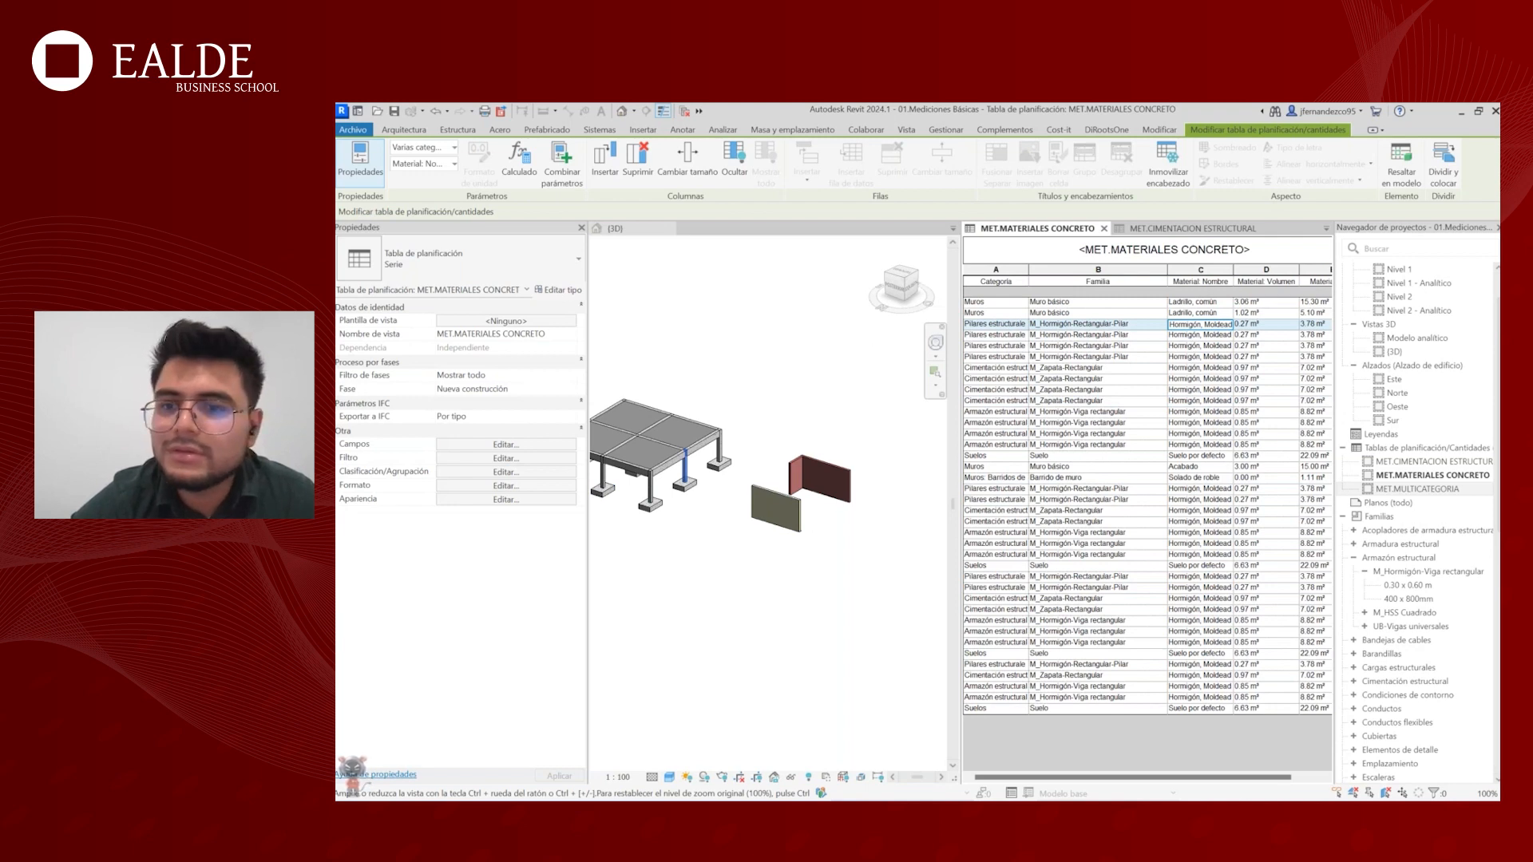
{"action": "left_click_drag", "start_coordinate": [1160, 269], "coordinate": [1246, 270]}
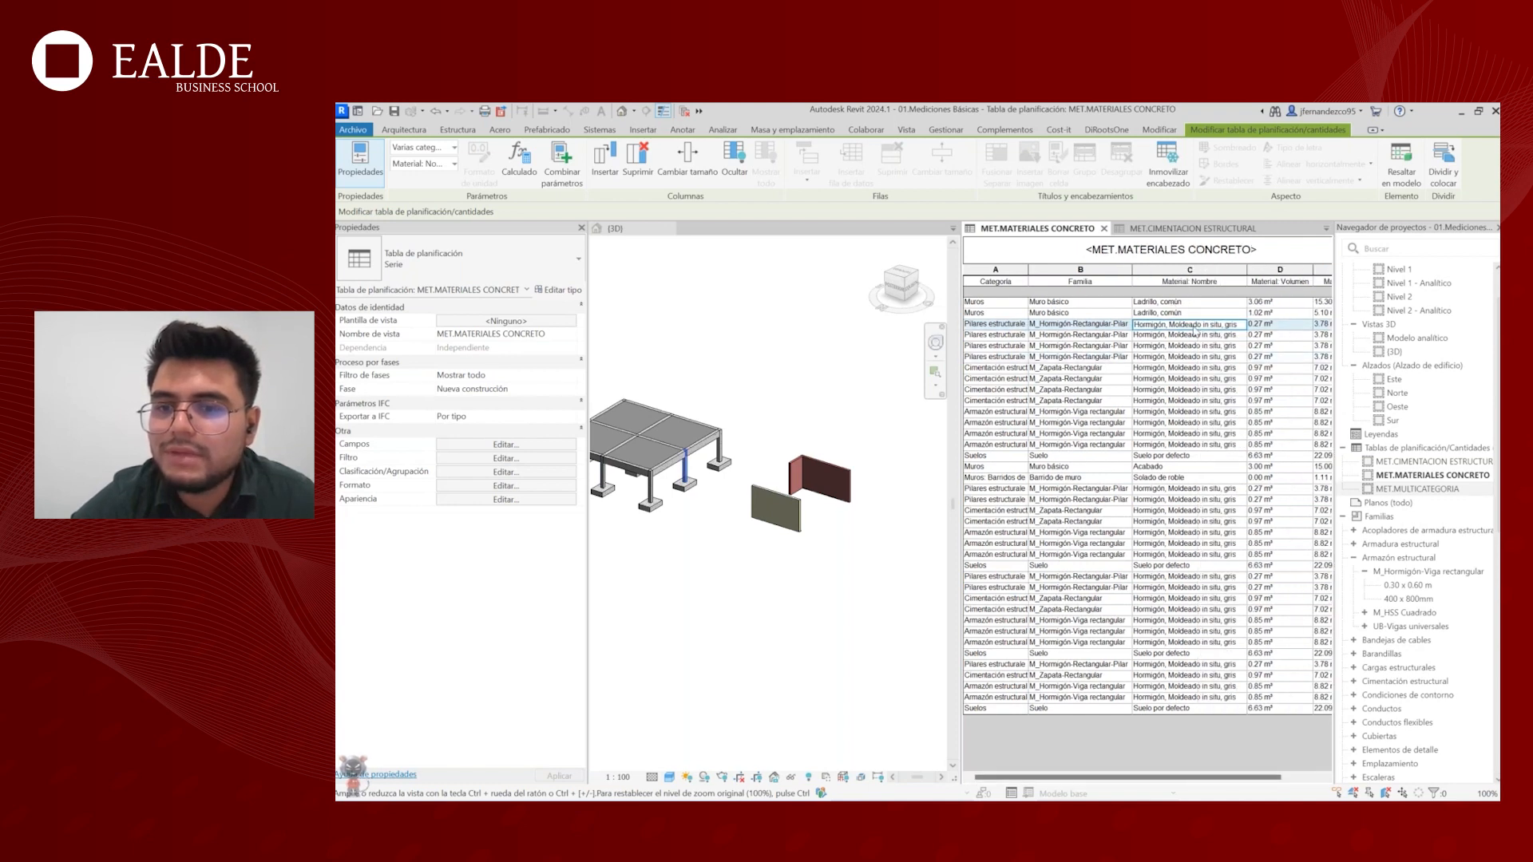
{"action": "left_click", "coordinate": [1197, 358]}
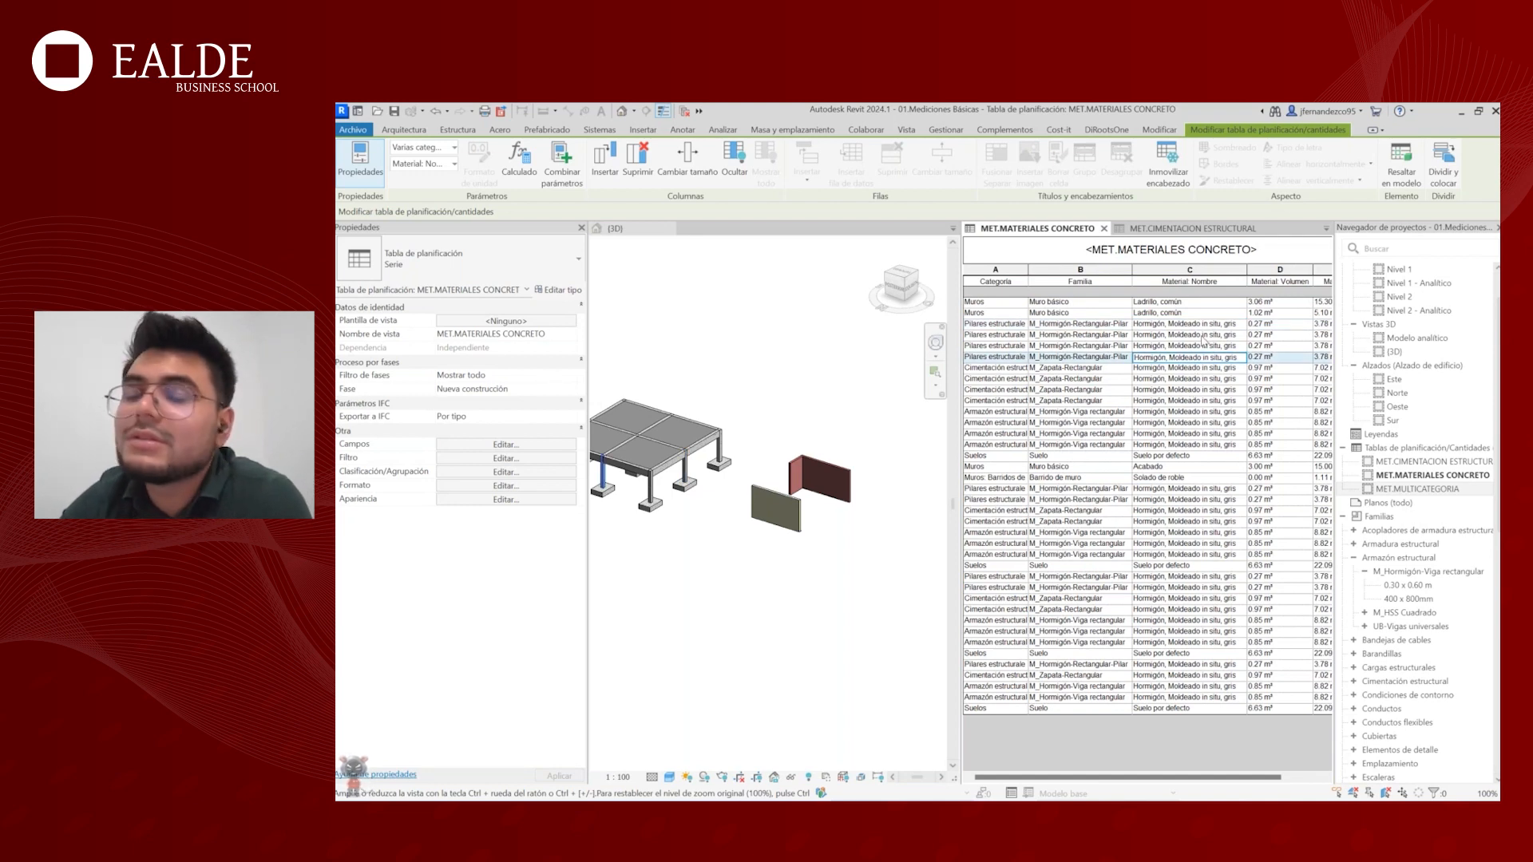
- Filter the material takeoff so that Material: Nombre equals "Hormigón, Moldeado in situ, gris"
{"action": "left_click", "coordinate": [503, 460]}
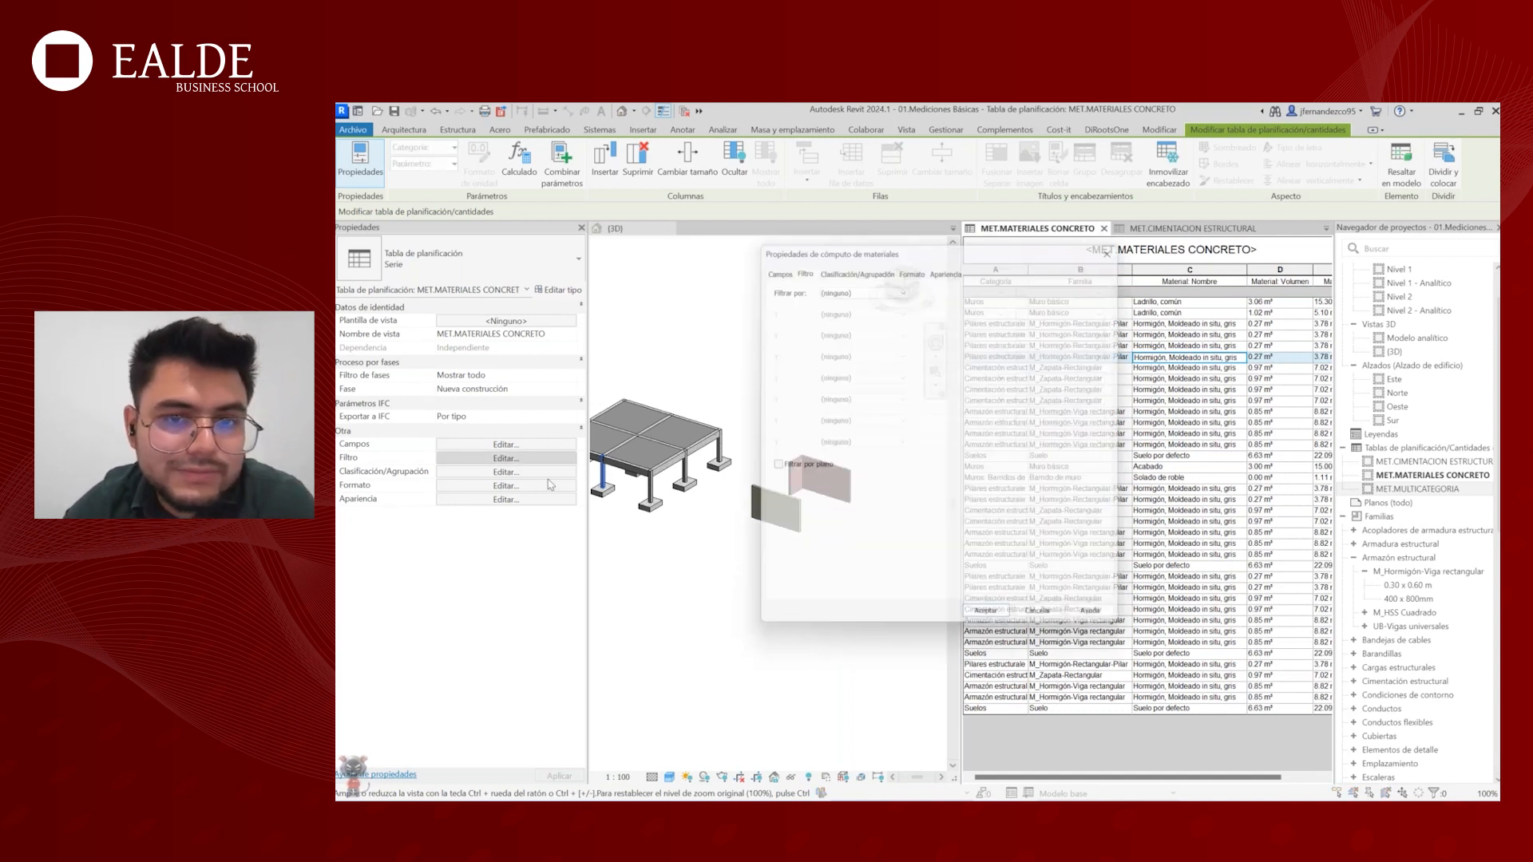
{"action": "left_click", "coordinate": [758, 279]}
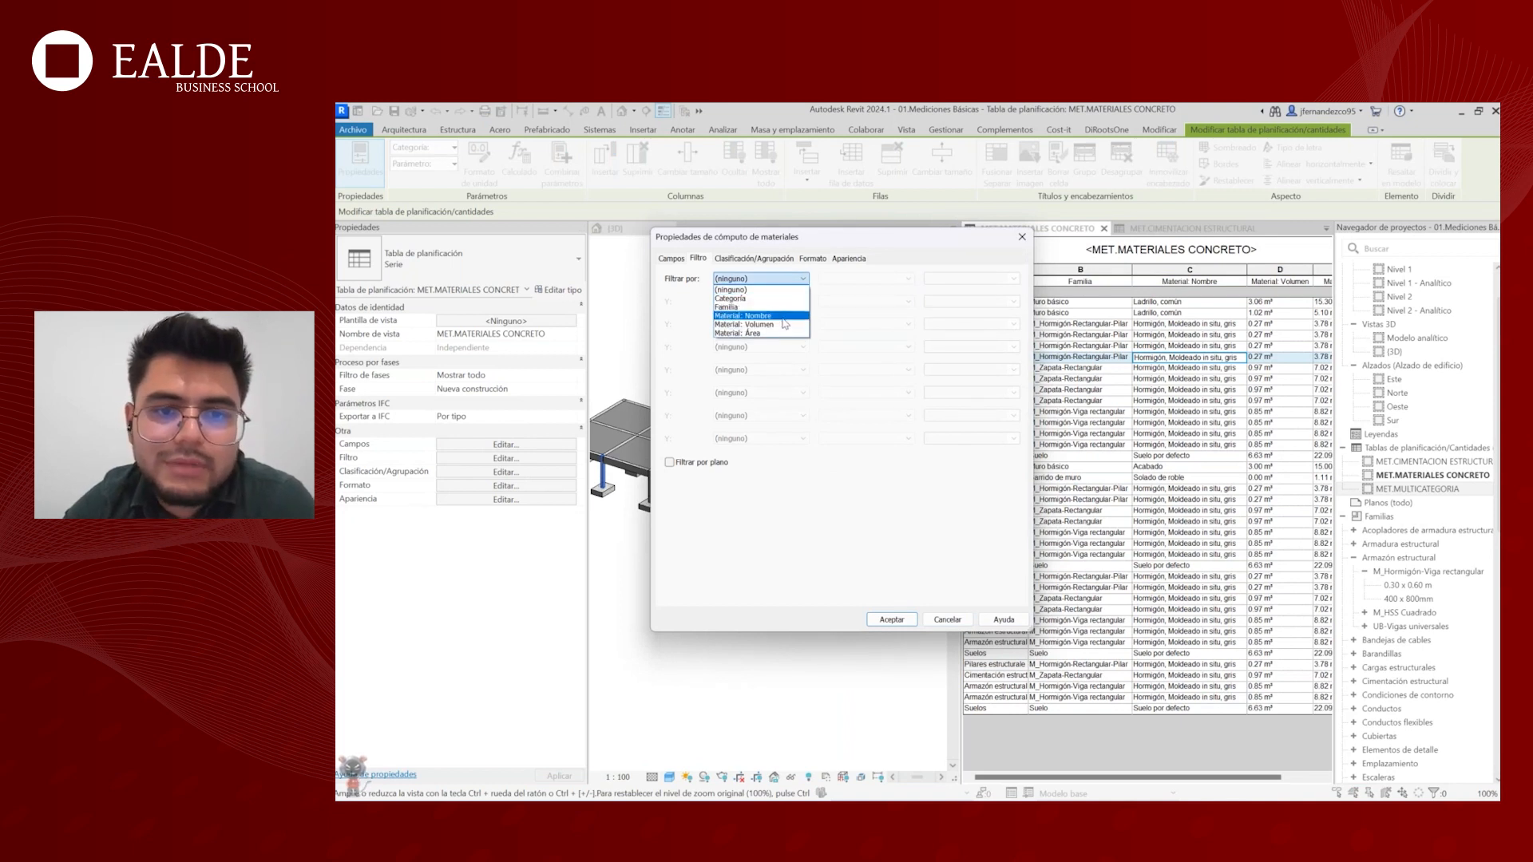
{"action": "left_click", "coordinate": [782, 317]}
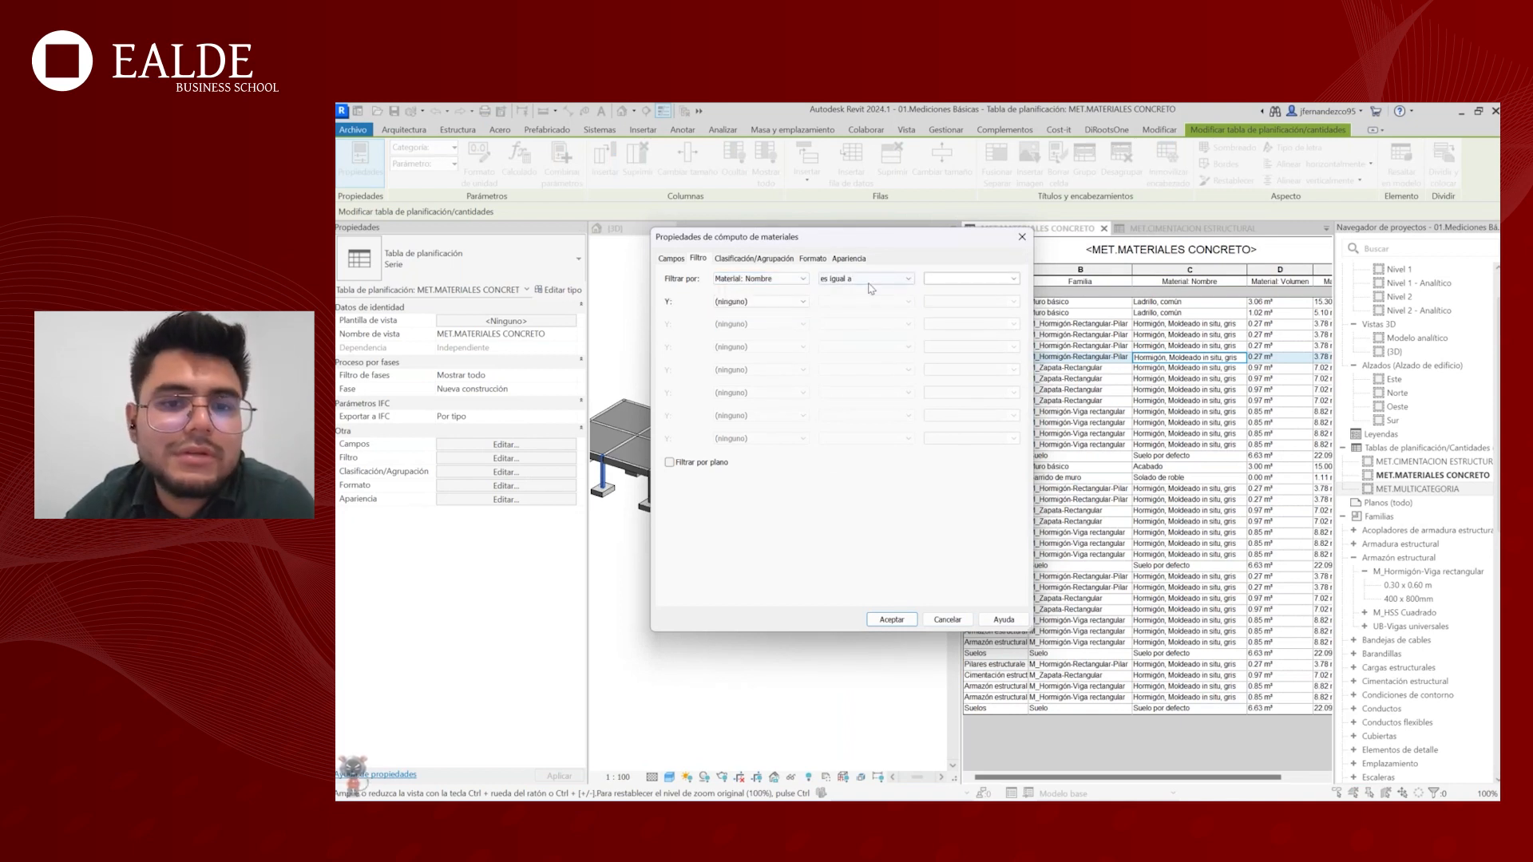
{"action": "left_click", "coordinate": [993, 278]}
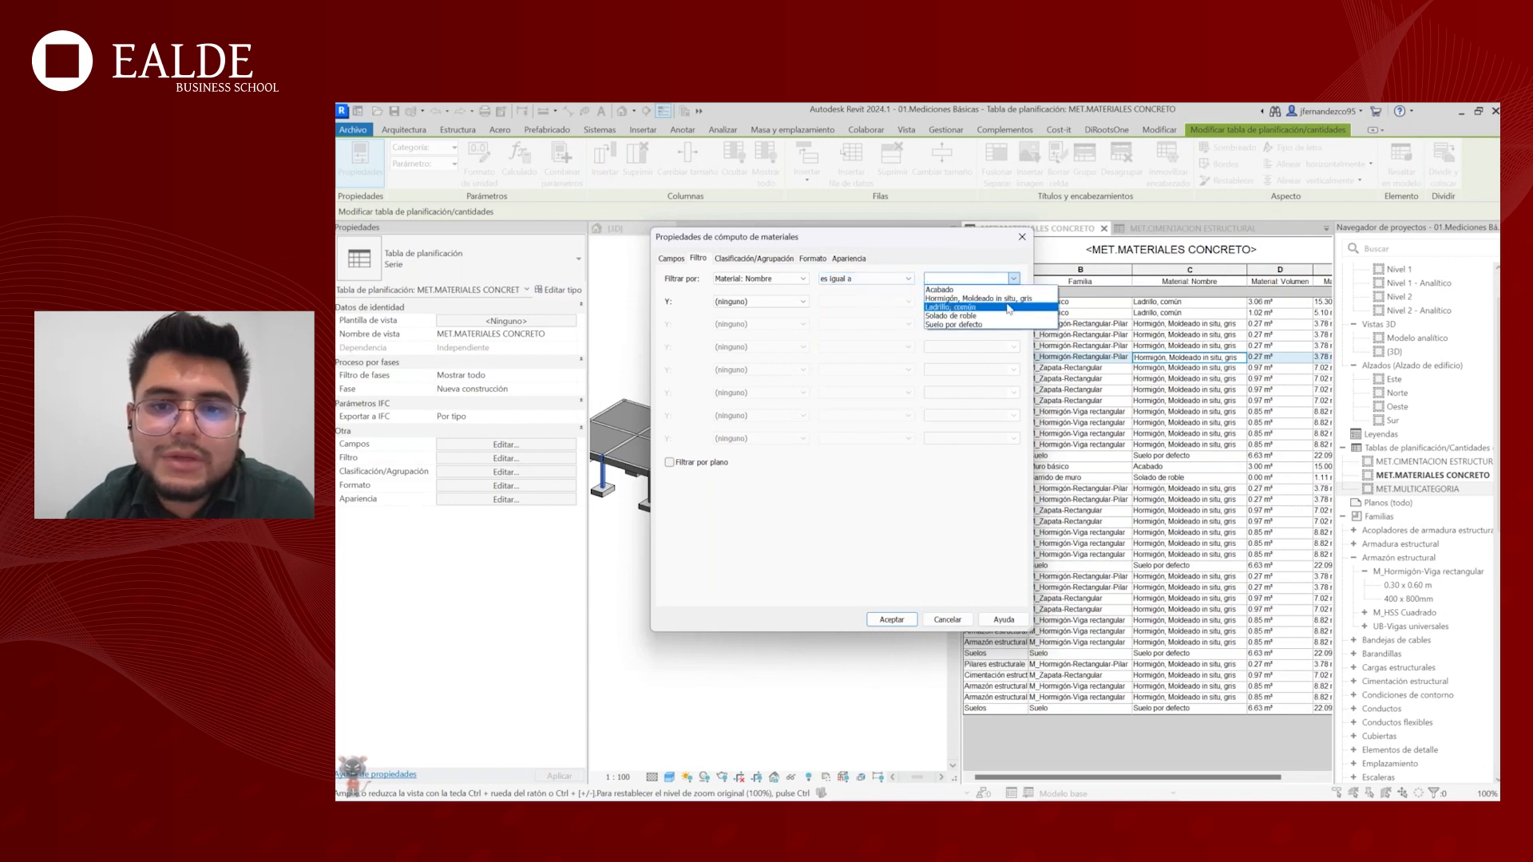
{"action": "left_click", "coordinate": [1008, 305]}
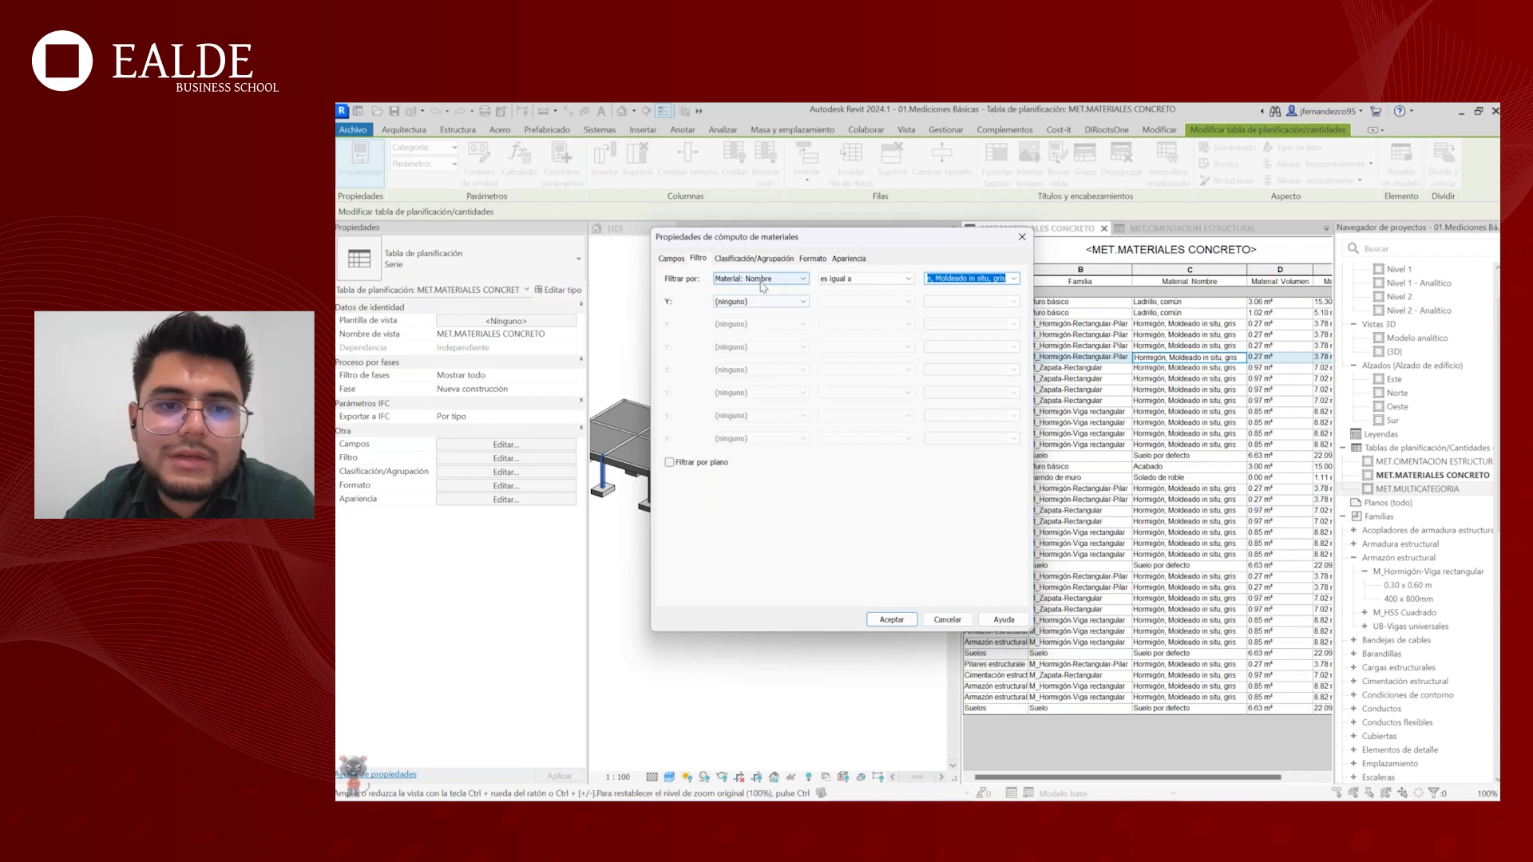
{"action": "left_click", "coordinate": [976, 279]}
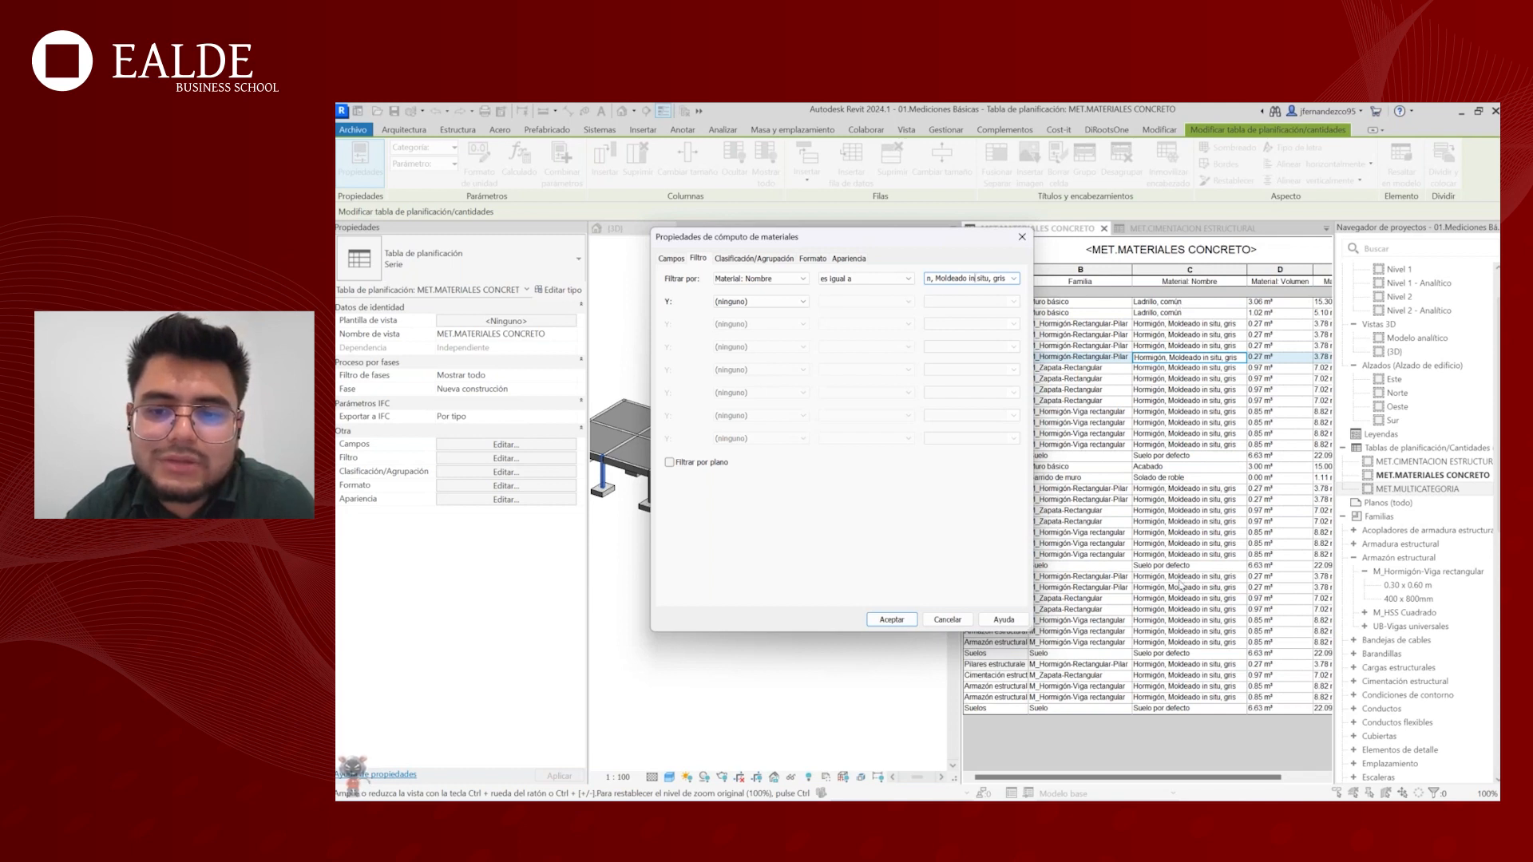
{"action": "left_click", "coordinate": [892, 621]}
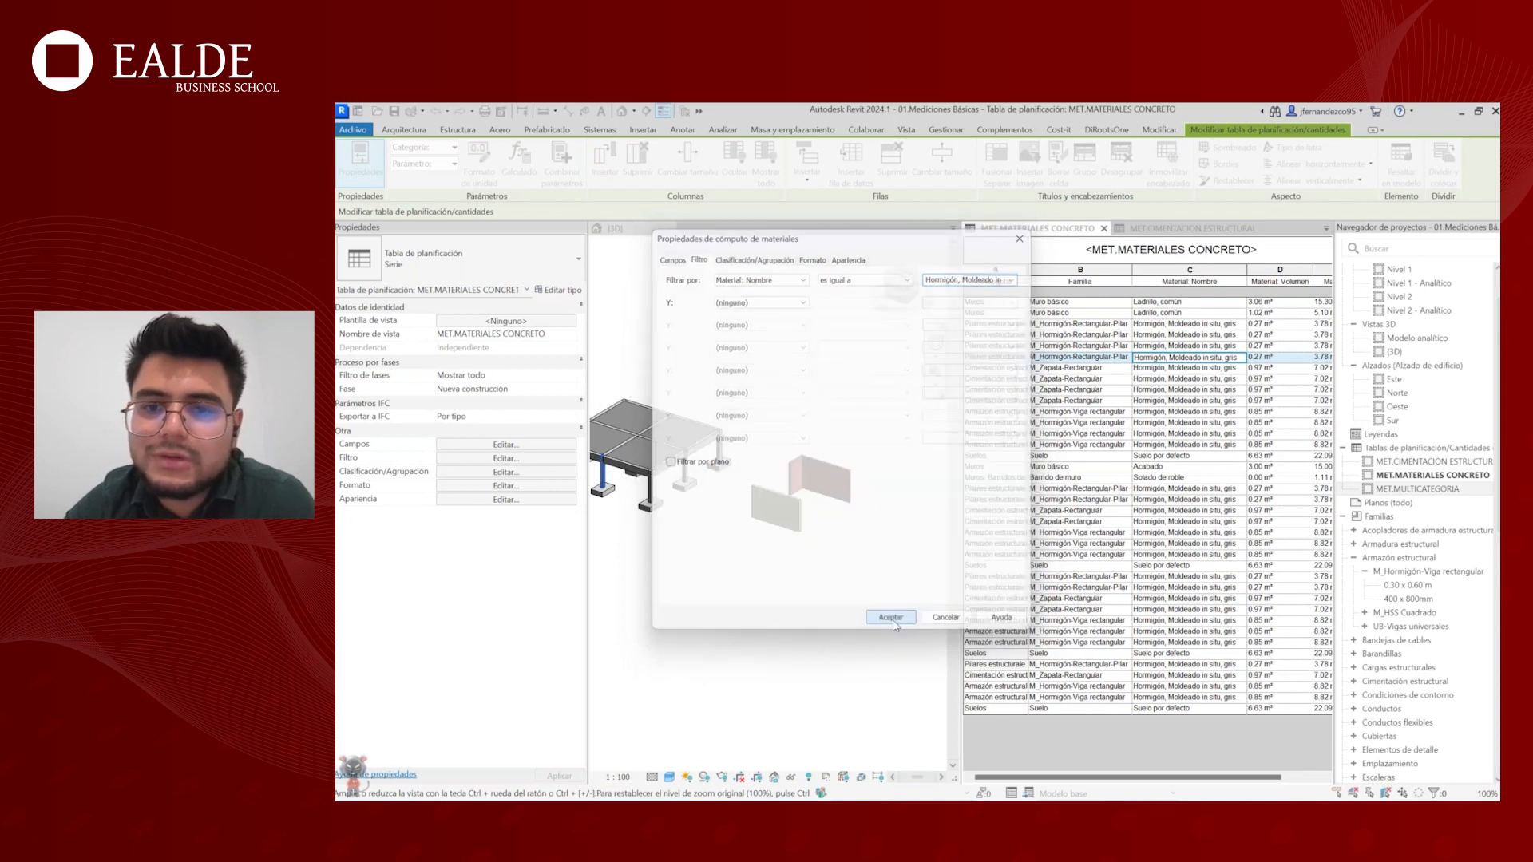
- Enlarge the table view, widen the Familia and Categoría columns, and check in the 3D view which elements the filtered rows represent
{"action": "left_click_drag", "start_coordinate": [955, 264], "coordinate": [906, 264]}
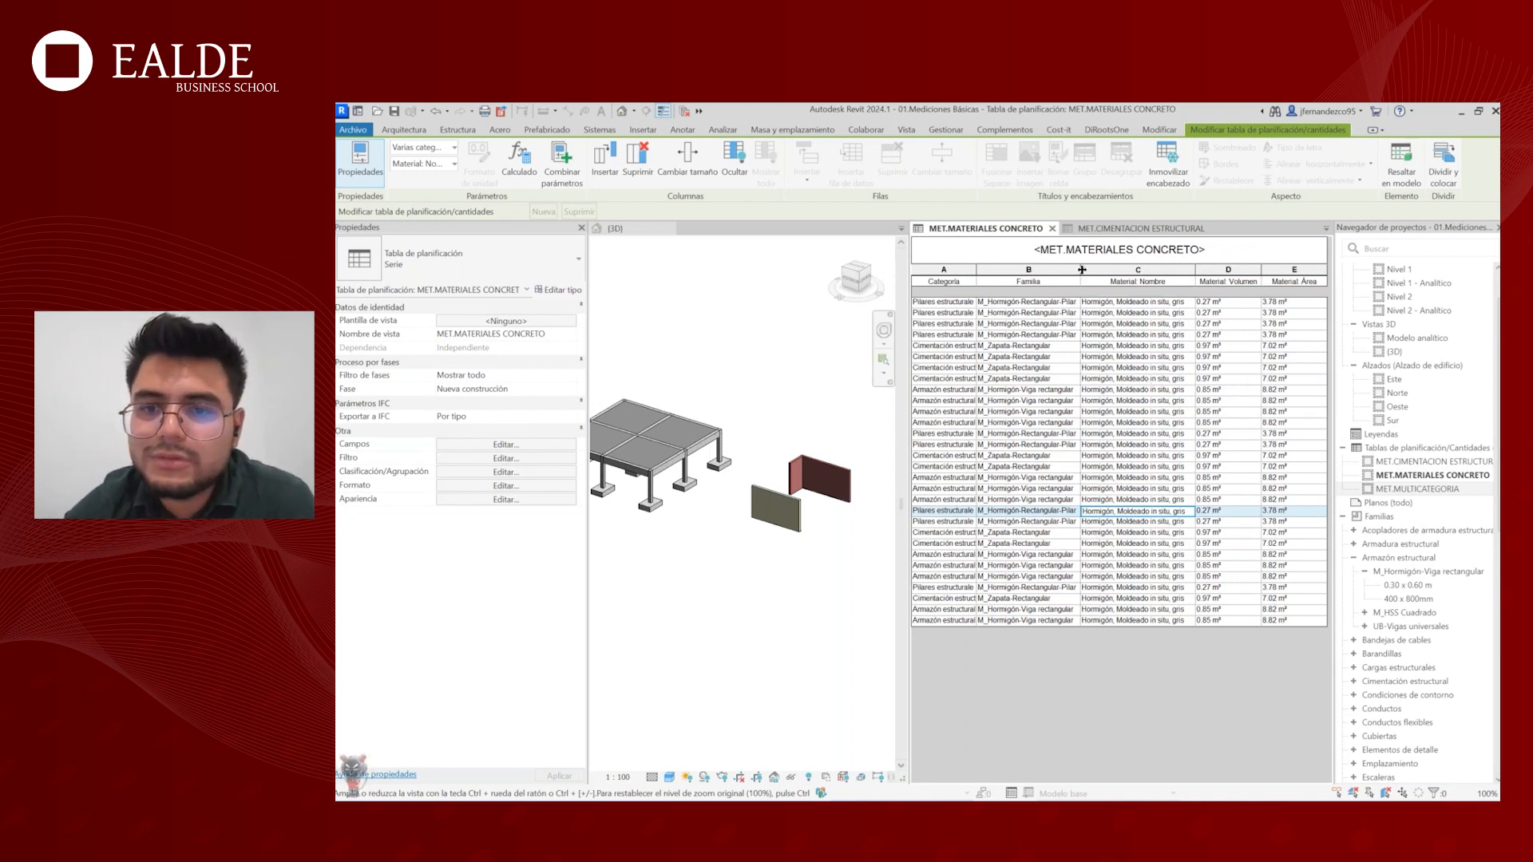
{"action": "mouse_move", "coordinate": [1083, 270]}
{"action": "left_mouse_down"}
{"action": "mouse_move", "coordinate": [1110, 270]}
{"action": "mouse_move", "coordinate": [1090, 270]}
{"action": "left_mouse_up"}
{"action": "left_click", "coordinate": [1149, 312]}
{"action": "left_click", "coordinate": [1152, 303]}
{"action": "scroll", "coordinate": [767, 419], "scroll_direction": "down", "scroll_amount": 3}
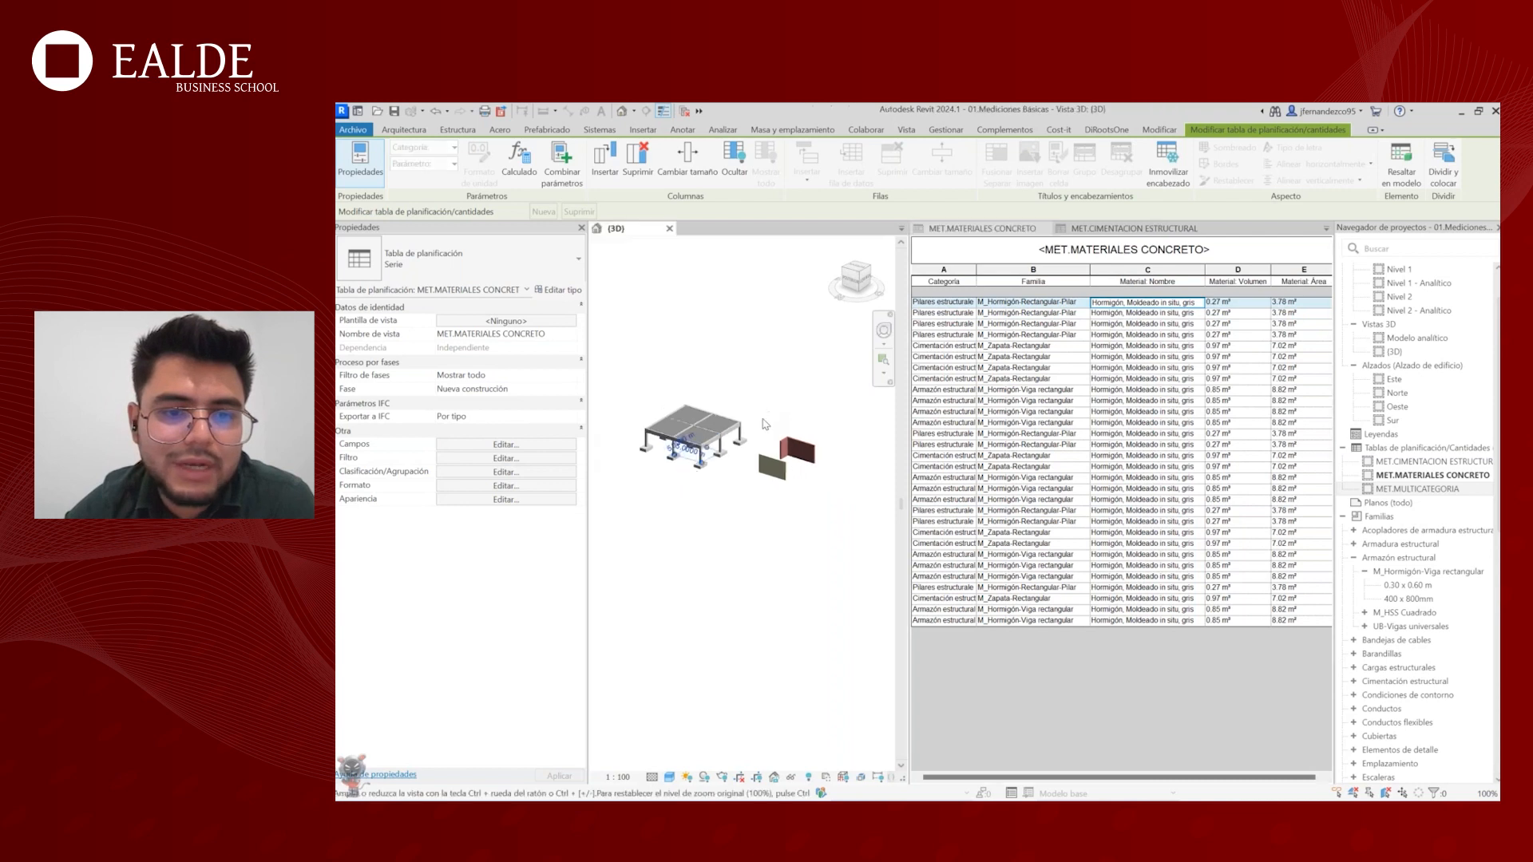
{"action": "scroll", "coordinate": [765, 423], "scroll_direction": "up", "scroll_amount": 5}
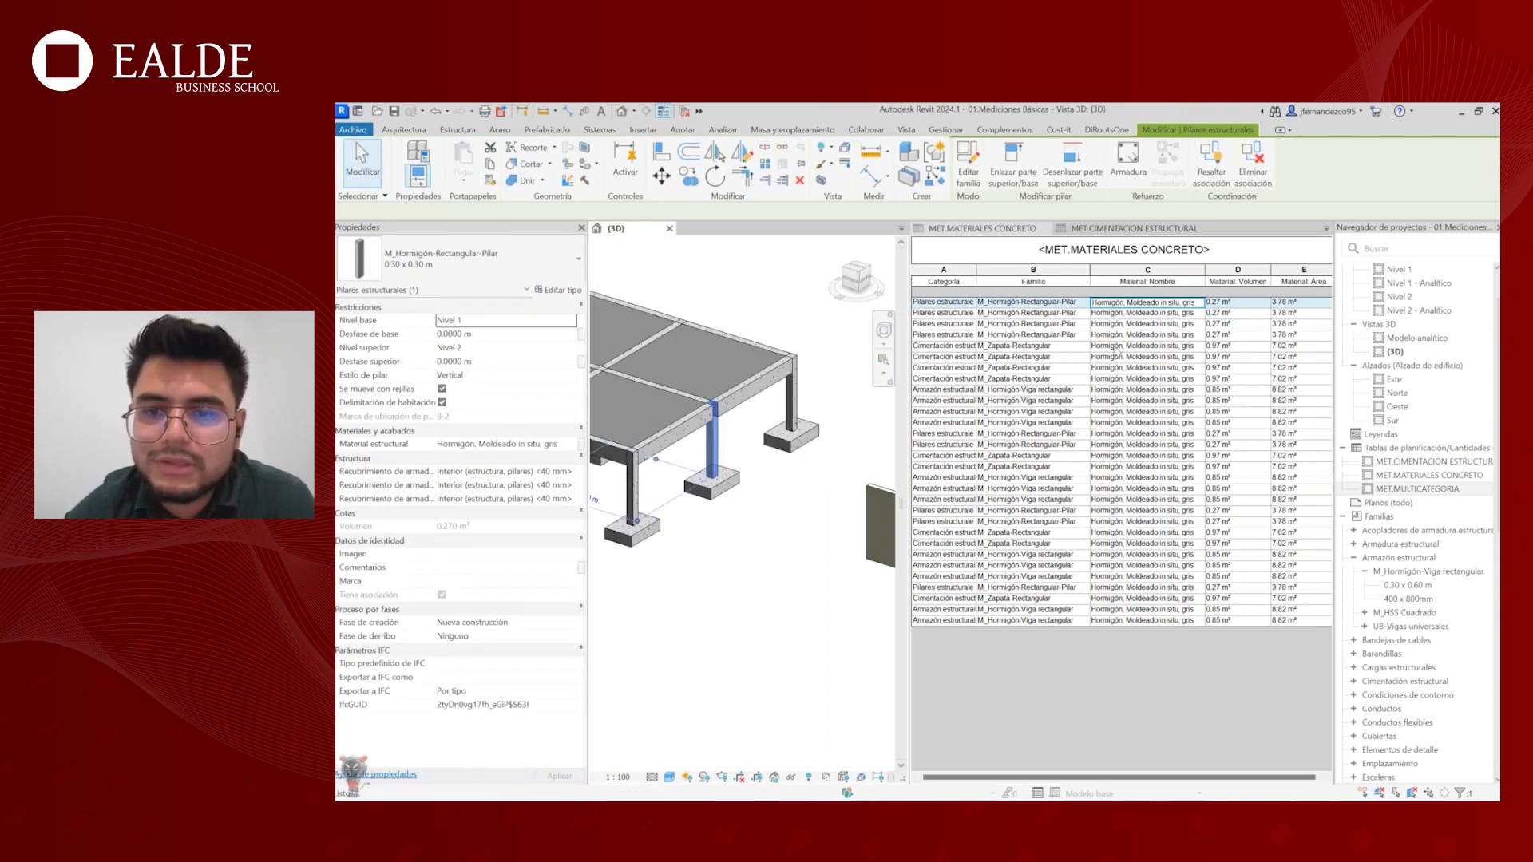
{"action": "scroll", "coordinate": [738, 454], "scroll_direction": "down", "scroll_amount": 2}
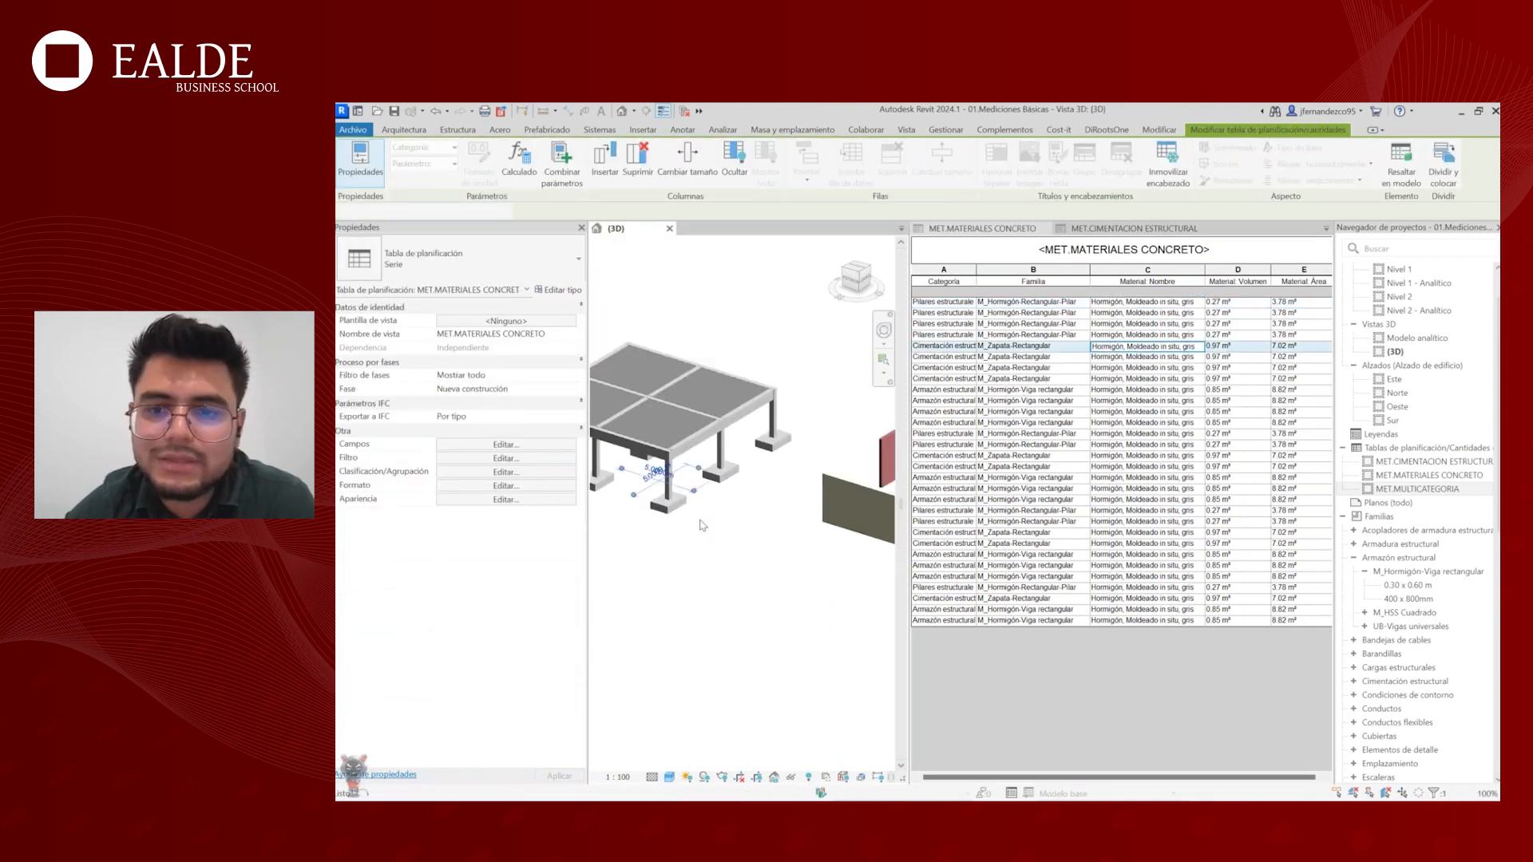
{"action": "scroll", "coordinate": [703, 525], "scroll_direction": "up", "scroll_amount": 3}
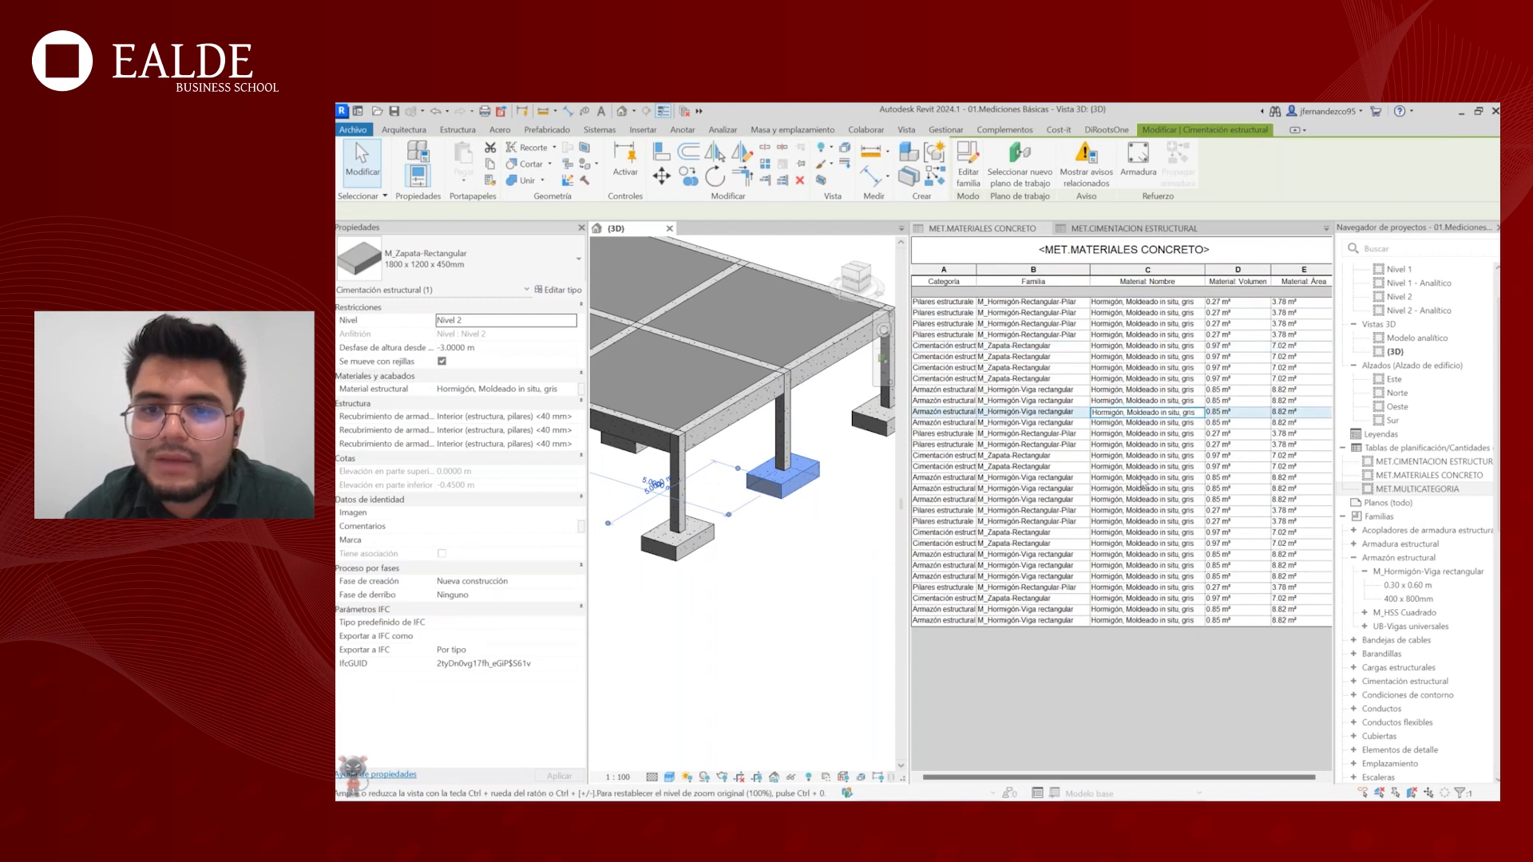
{"action": "left_click", "coordinate": [1143, 482]}
{"action": "left_click", "coordinate": [1062, 390]}
{"action": "left_click", "coordinate": [1050, 303]}
{"action": "left_click_drag", "start_coordinate": [977, 269], "coordinate": [1030, 270]}
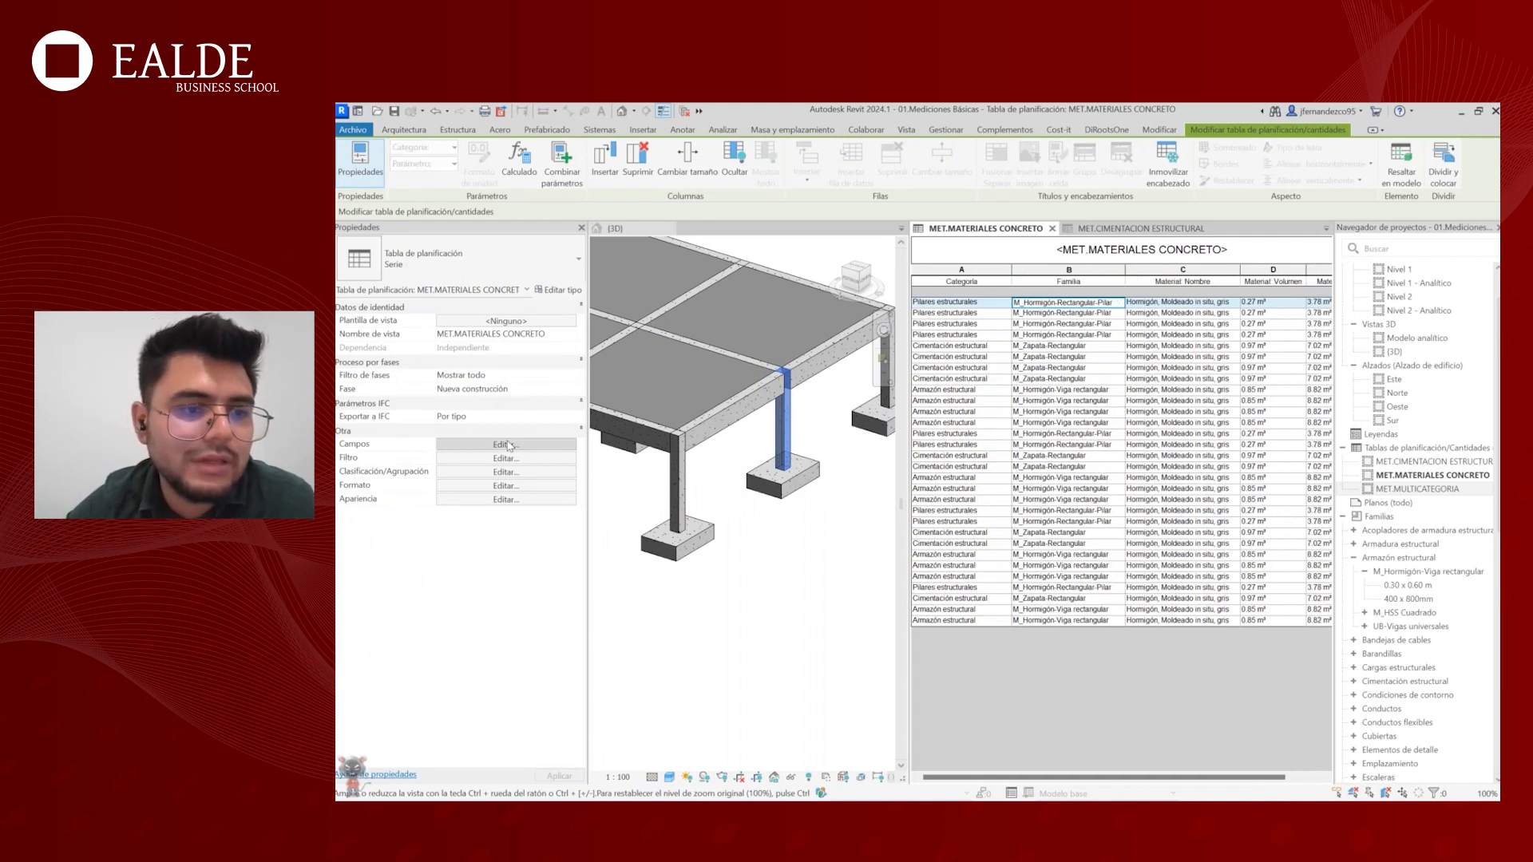
- Sort the takeoff rows by Categoría in ascending order
{"action": "left_click", "coordinate": [507, 445]}
{"action": "left_click_drag", "start_coordinate": [799, 237], "coordinate": [738, 230]}
{"action": "left_click", "coordinate": [693, 252]}
{"action": "left_click", "coordinate": [749, 272]}
{"action": "left_click", "coordinate": [717, 390]}
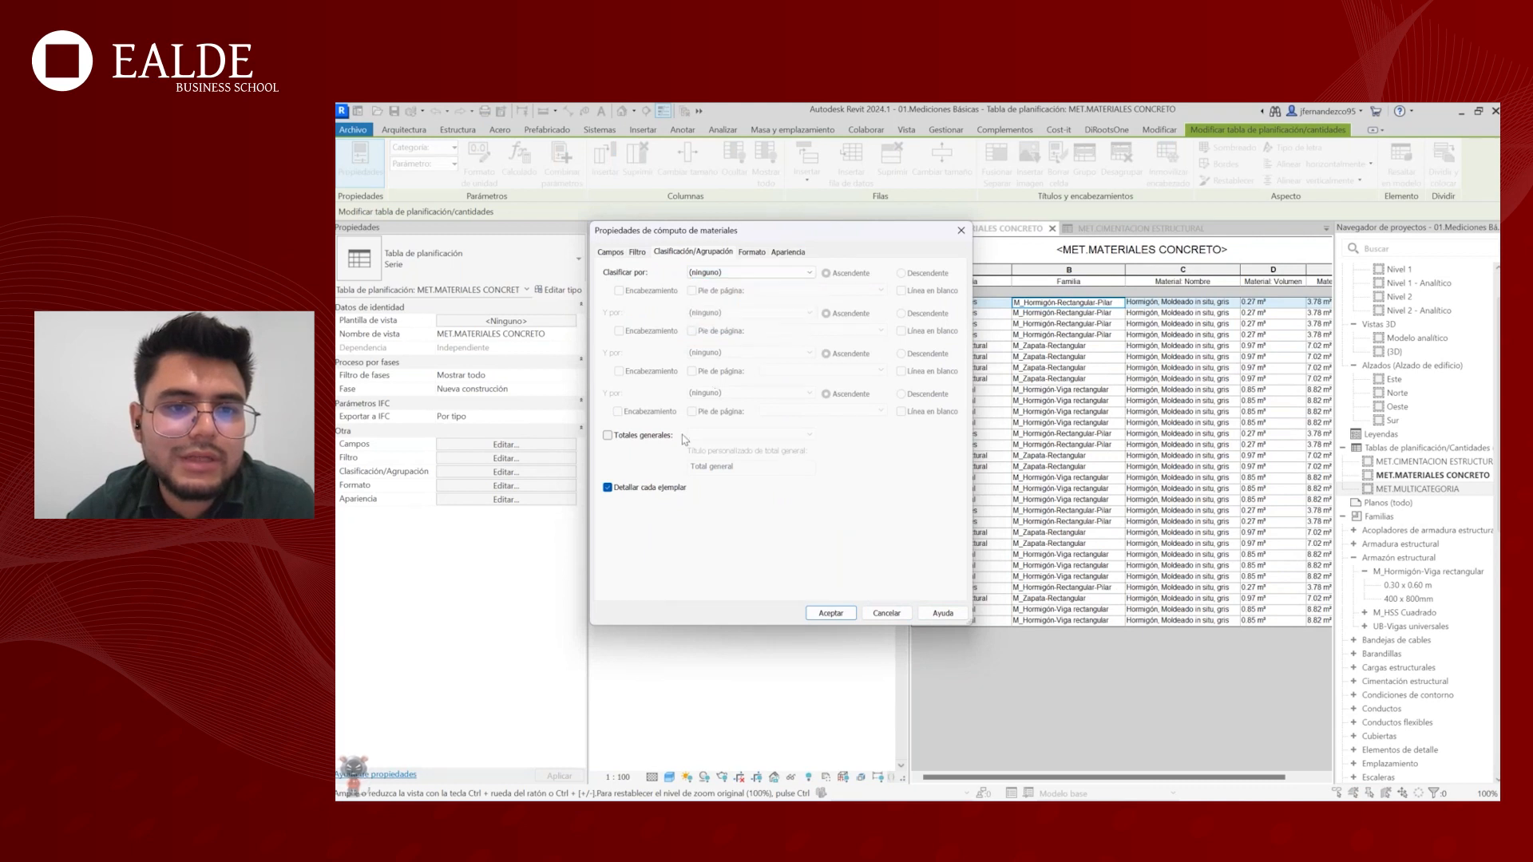
{"action": "left_click", "coordinate": [732, 272]}
{"action": "left_click", "coordinate": [748, 301]}
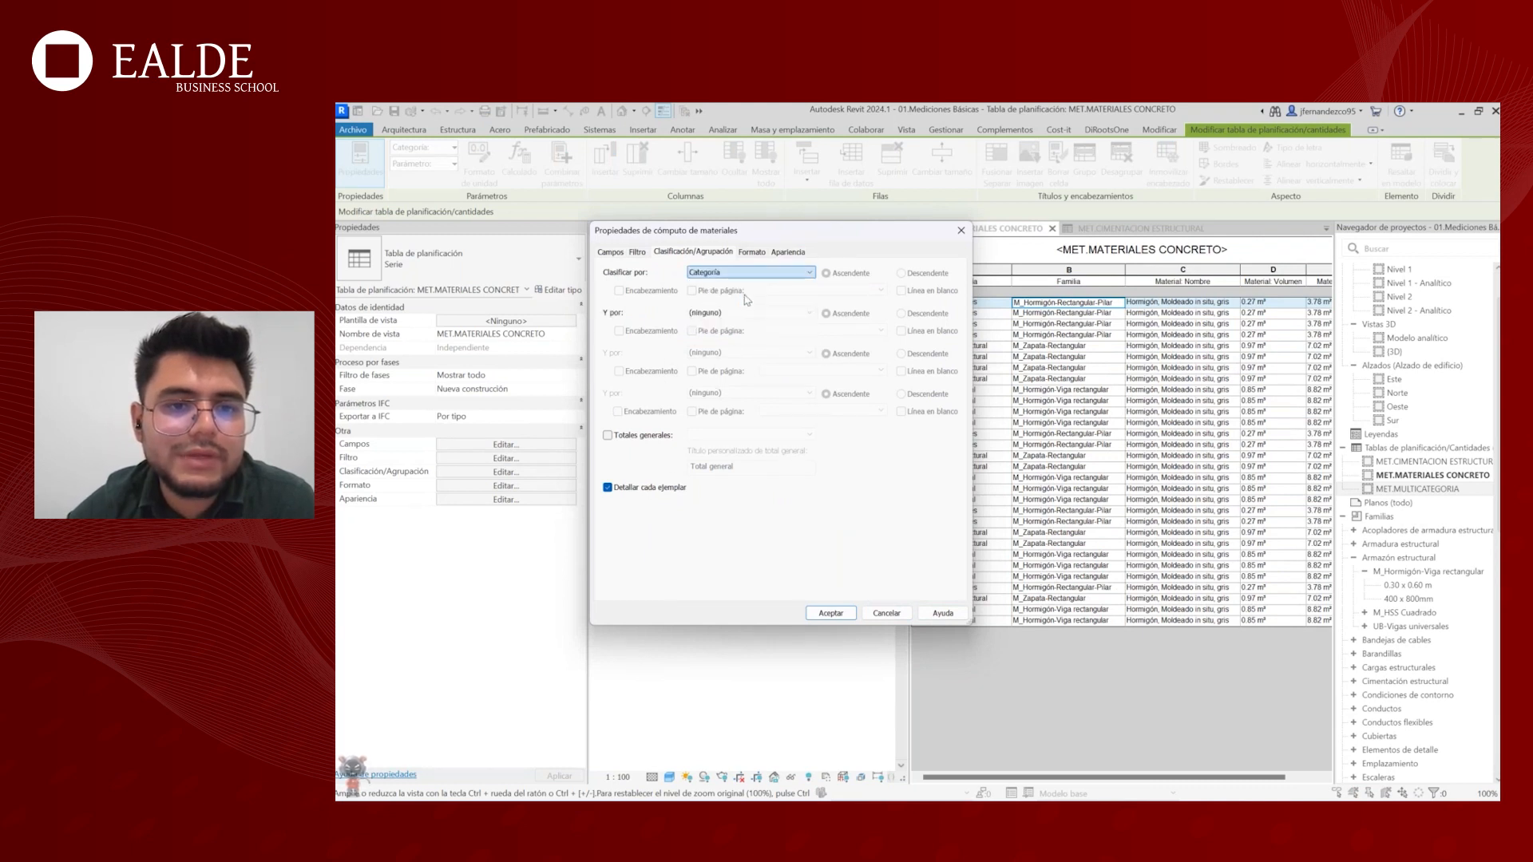
{"action": "left_click", "coordinate": [843, 617]}
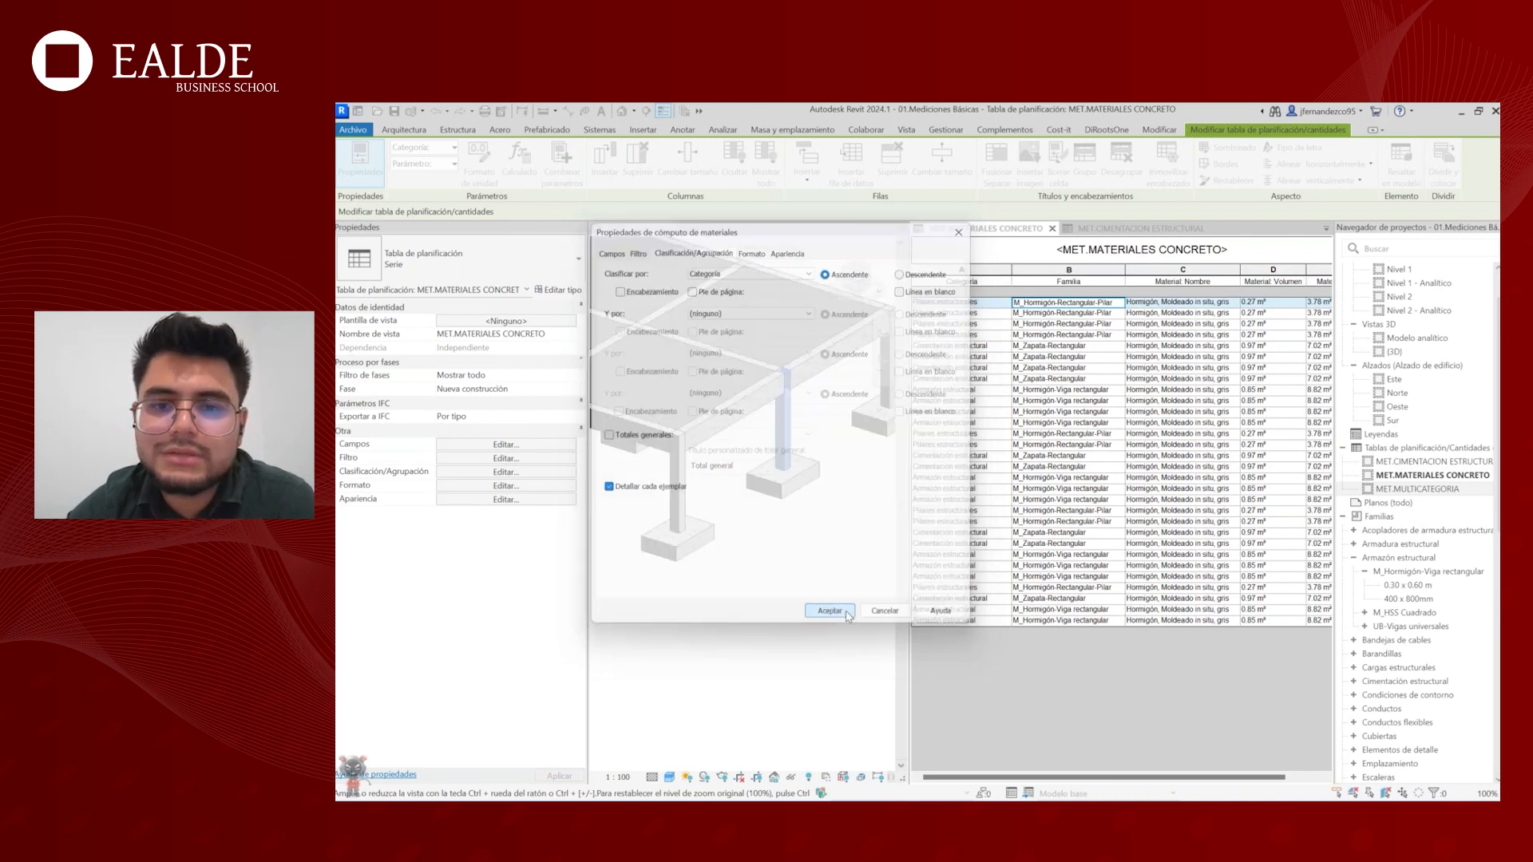
- Check the sorted beam rows against the 3D model and enlarge the table view to fit all its columns
{"action": "left_click", "coordinate": [976, 347]}
{"action": "left_click", "coordinate": [1073, 306]}
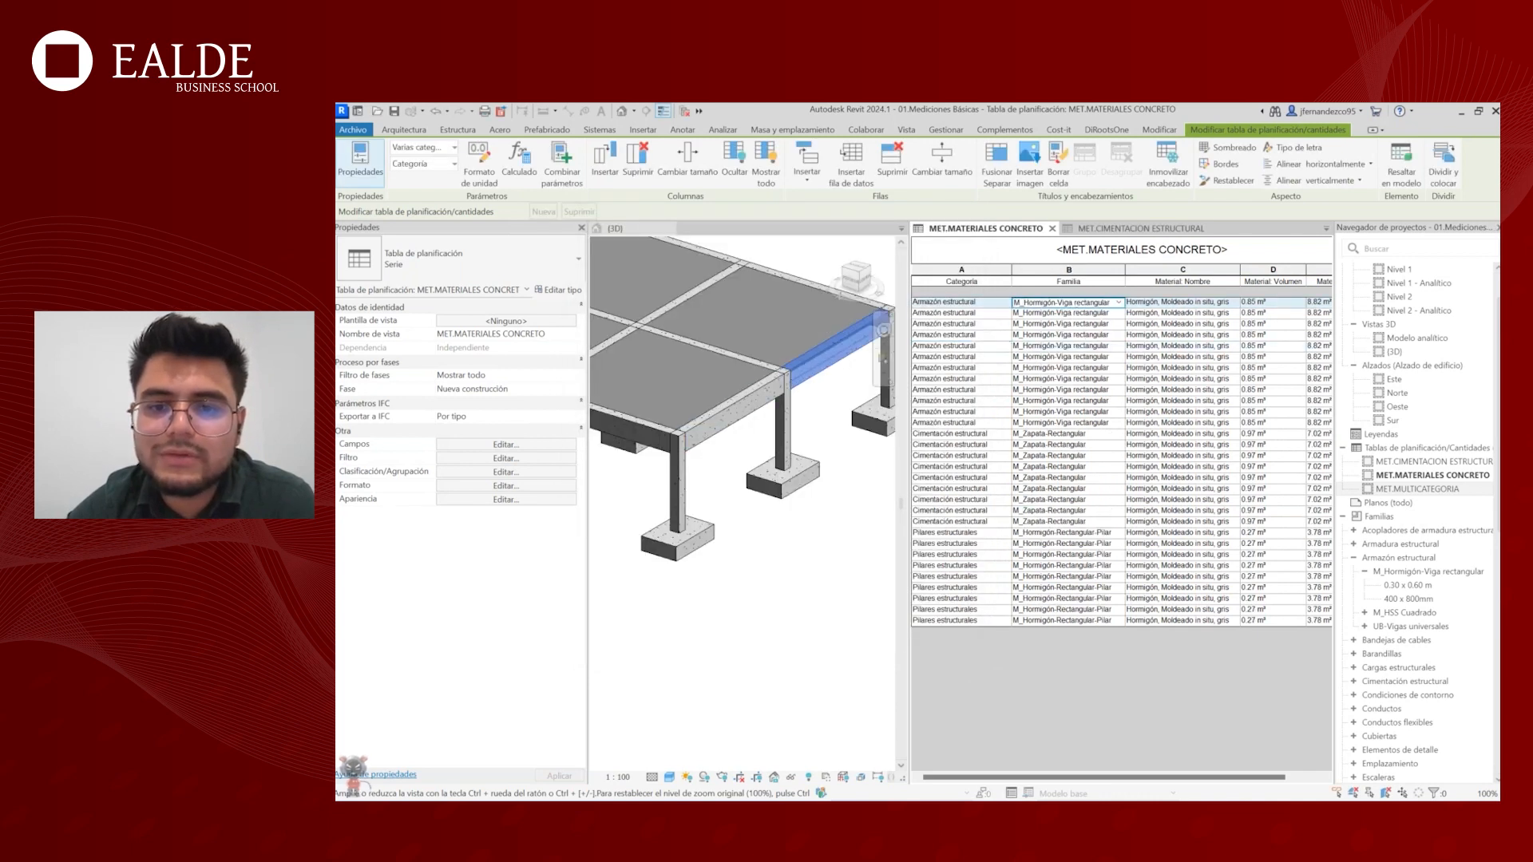
{"action": "mouse_move", "coordinate": [1136, 781]}
{"action": "left_mouse_down"}
{"action": "mouse_move", "coordinate": [1183, 779]}
{"action": "mouse_move", "coordinate": [1149, 764]}
{"action": "left_mouse_up"}
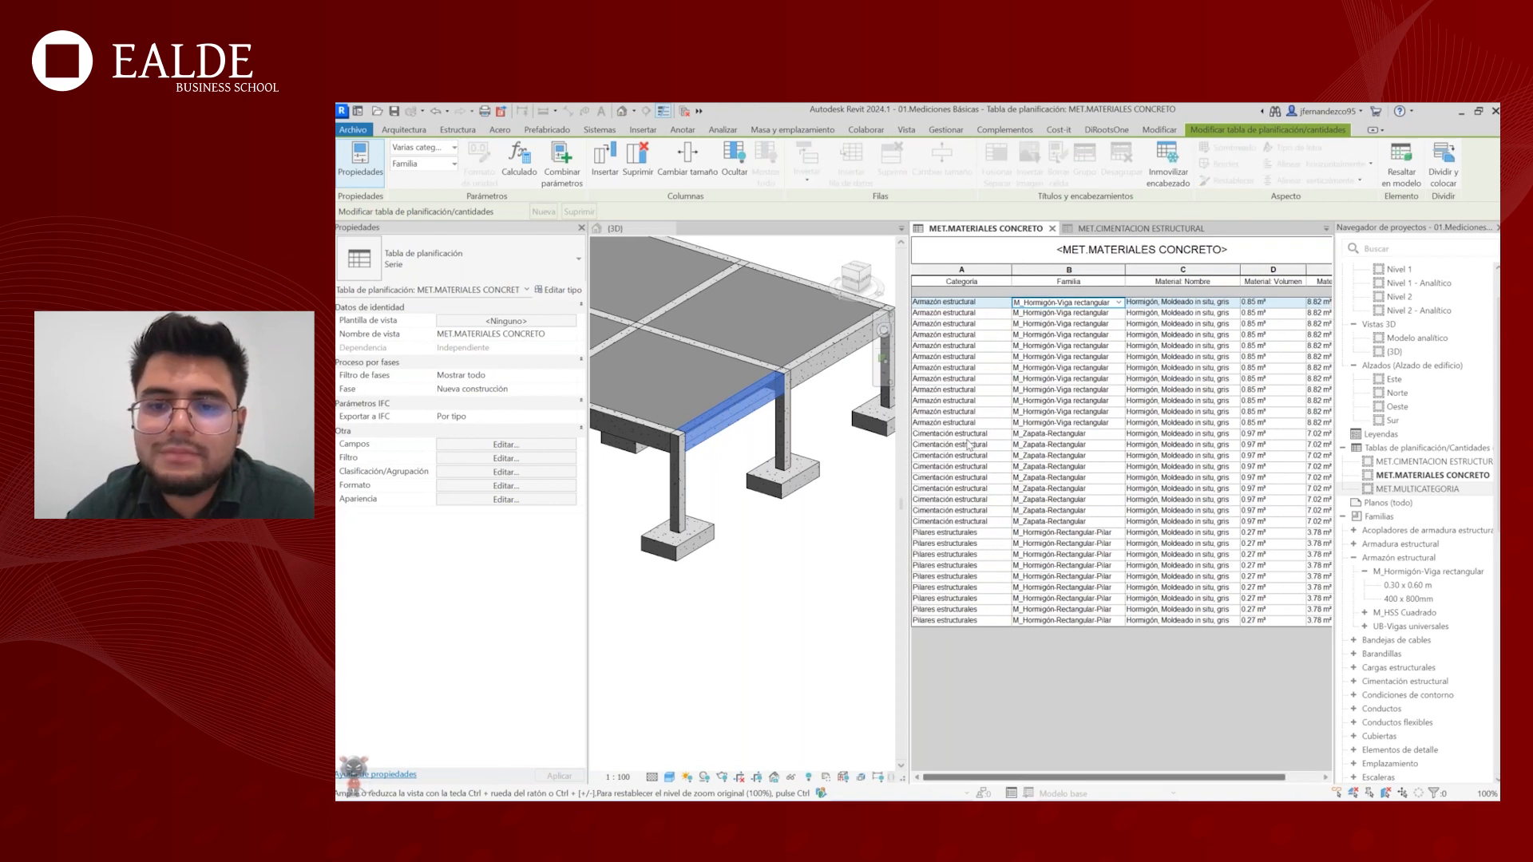
{"action": "left_click", "coordinate": [1193, 338]}
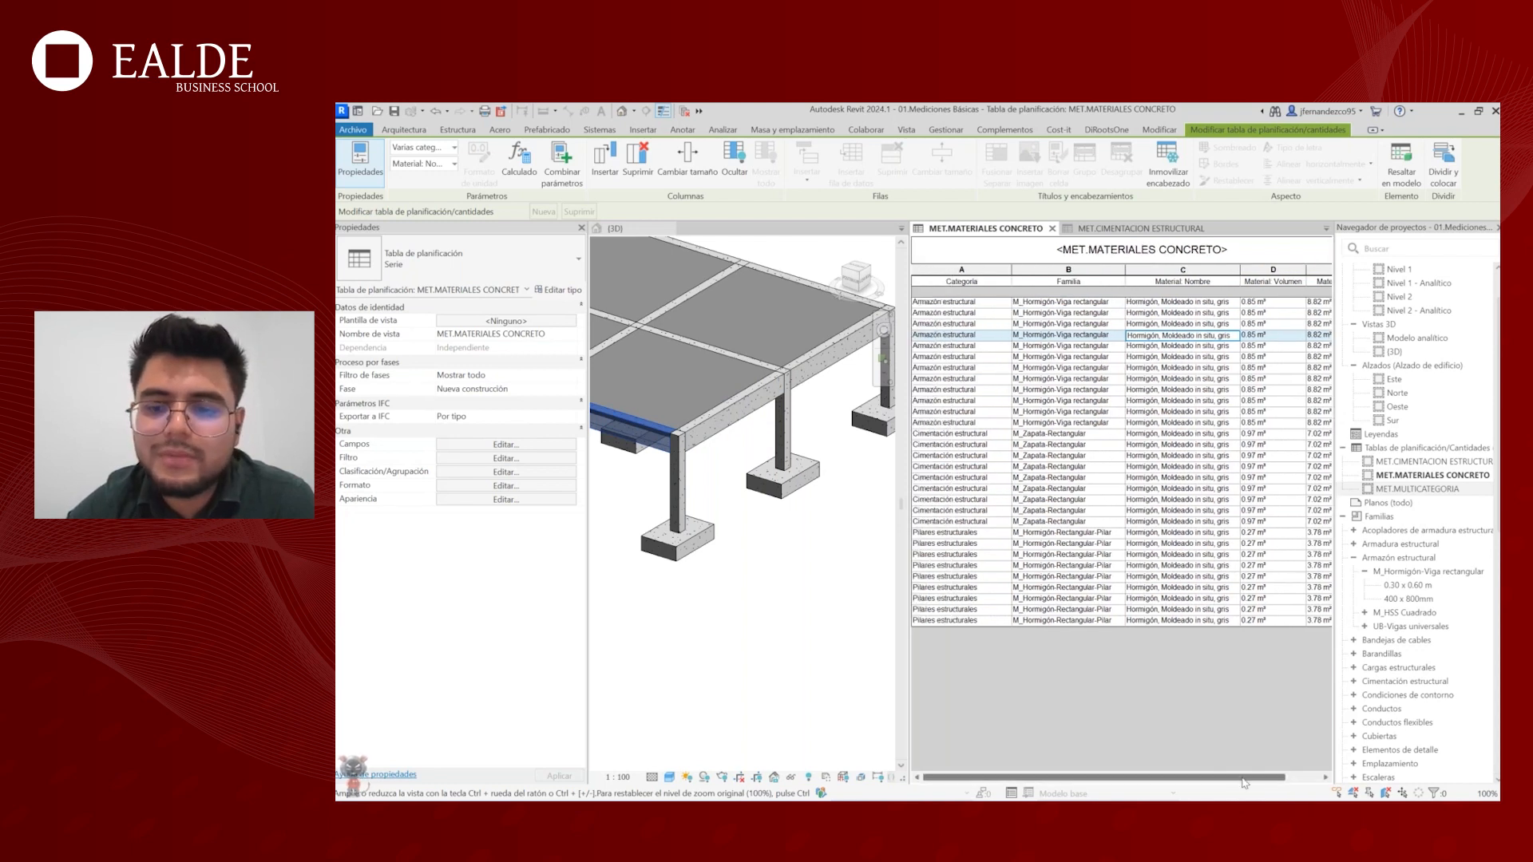
{"action": "left_click_drag", "start_coordinate": [901, 420], "coordinate": [834, 420]}
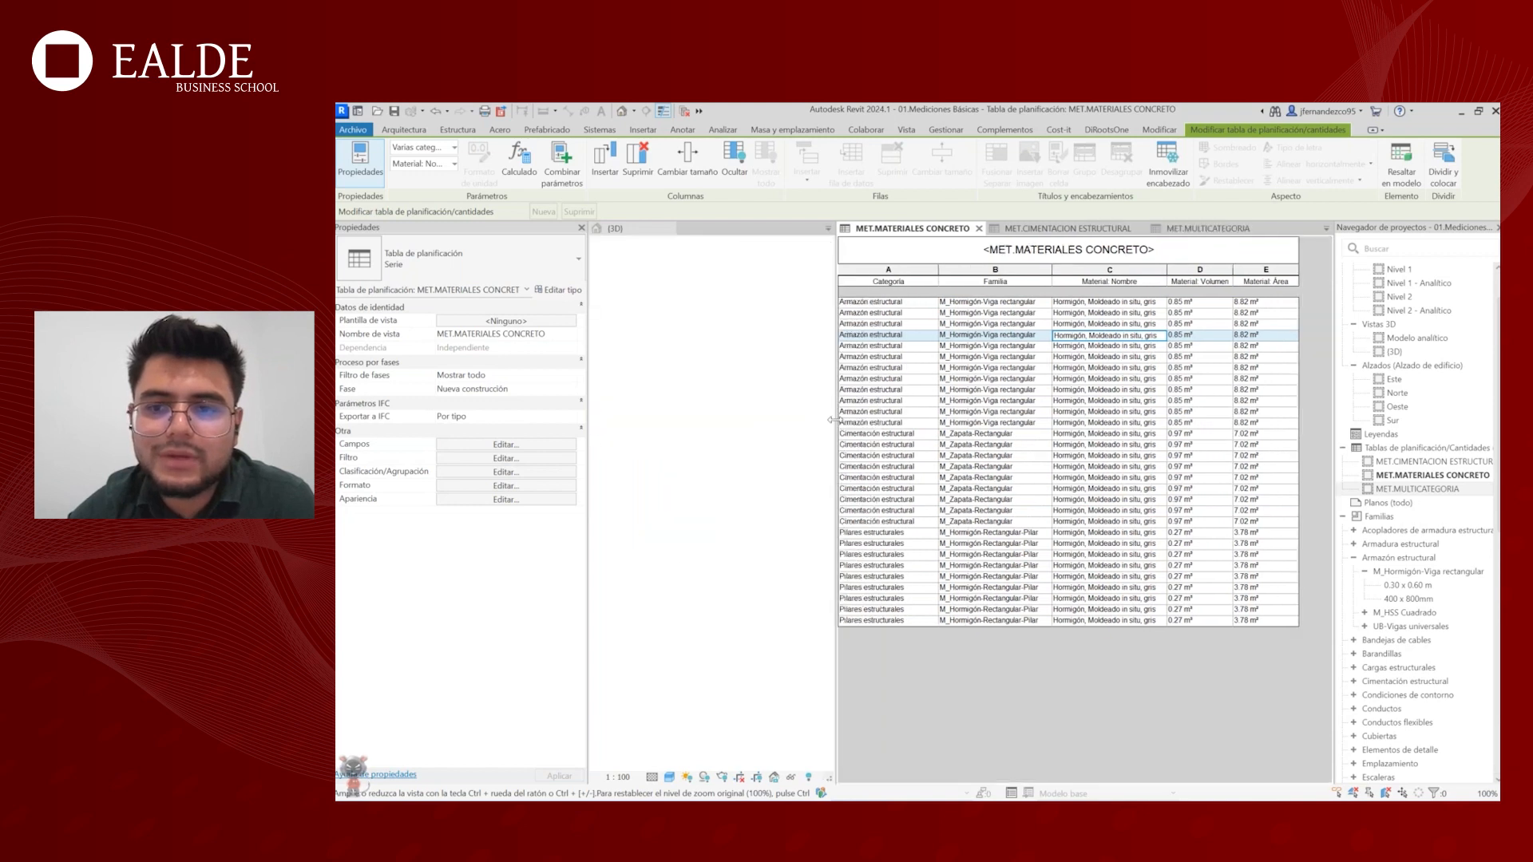
- Add the Recuento field as the last column of the material takeoff
{"action": "left_click", "coordinate": [510, 445]}
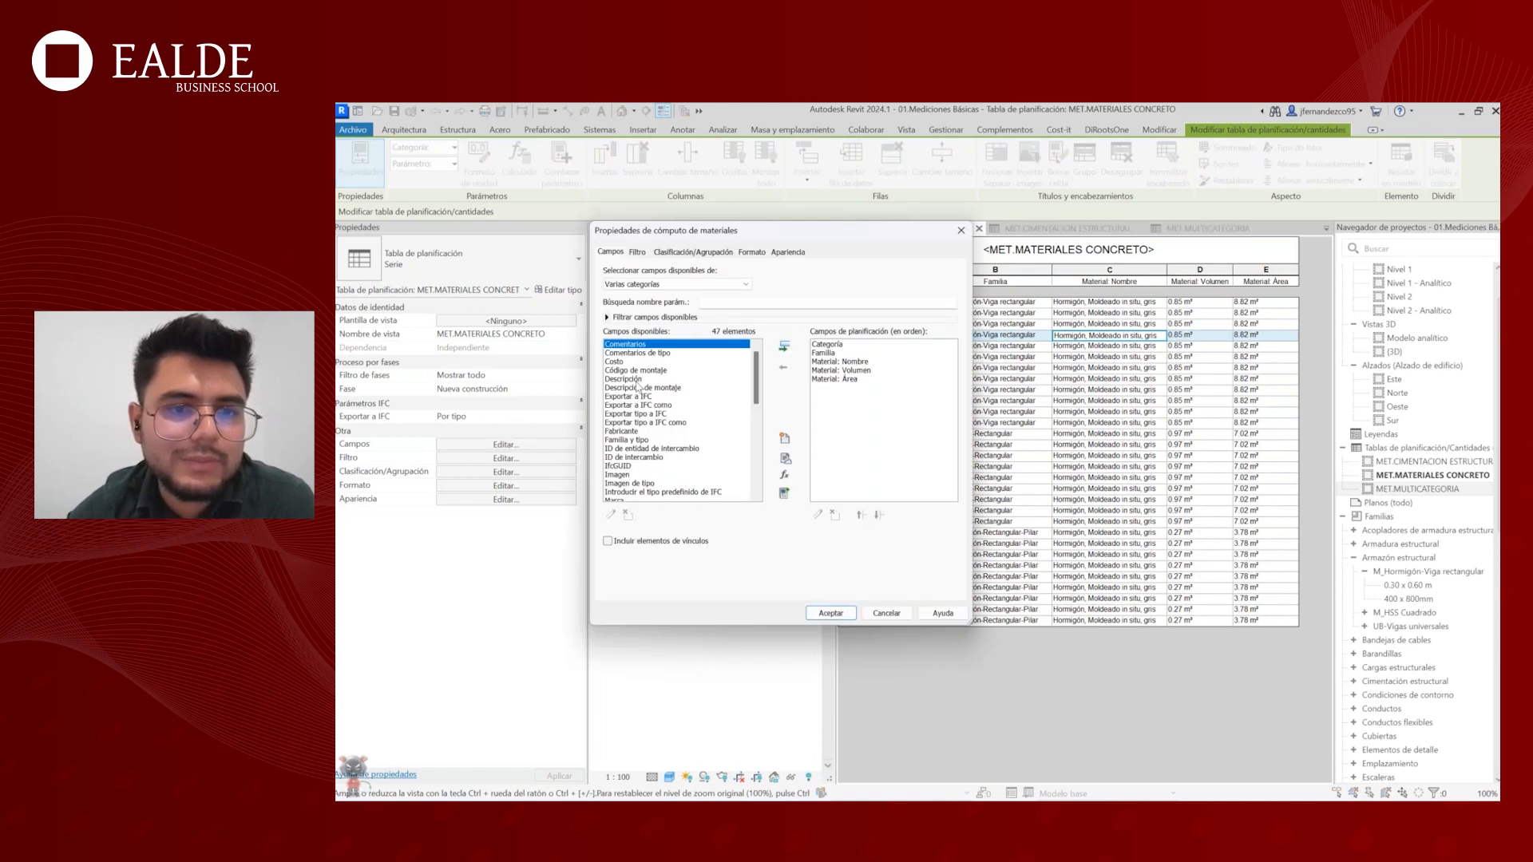
{"action": "scroll", "coordinate": [637, 387], "scroll_direction": "down", "scroll_amount": 3}
{"action": "left_click", "coordinate": [640, 382]}
{"action": "scroll", "coordinate": [640, 385], "scroll_direction": "down", "scroll_amount": 2}
{"action": "scroll", "coordinate": [643, 386], "scroll_direction": "down", "scroll_amount": 4}
{"action": "left_click", "coordinate": [631, 491]}
{"action": "left_click", "coordinate": [784, 349]}
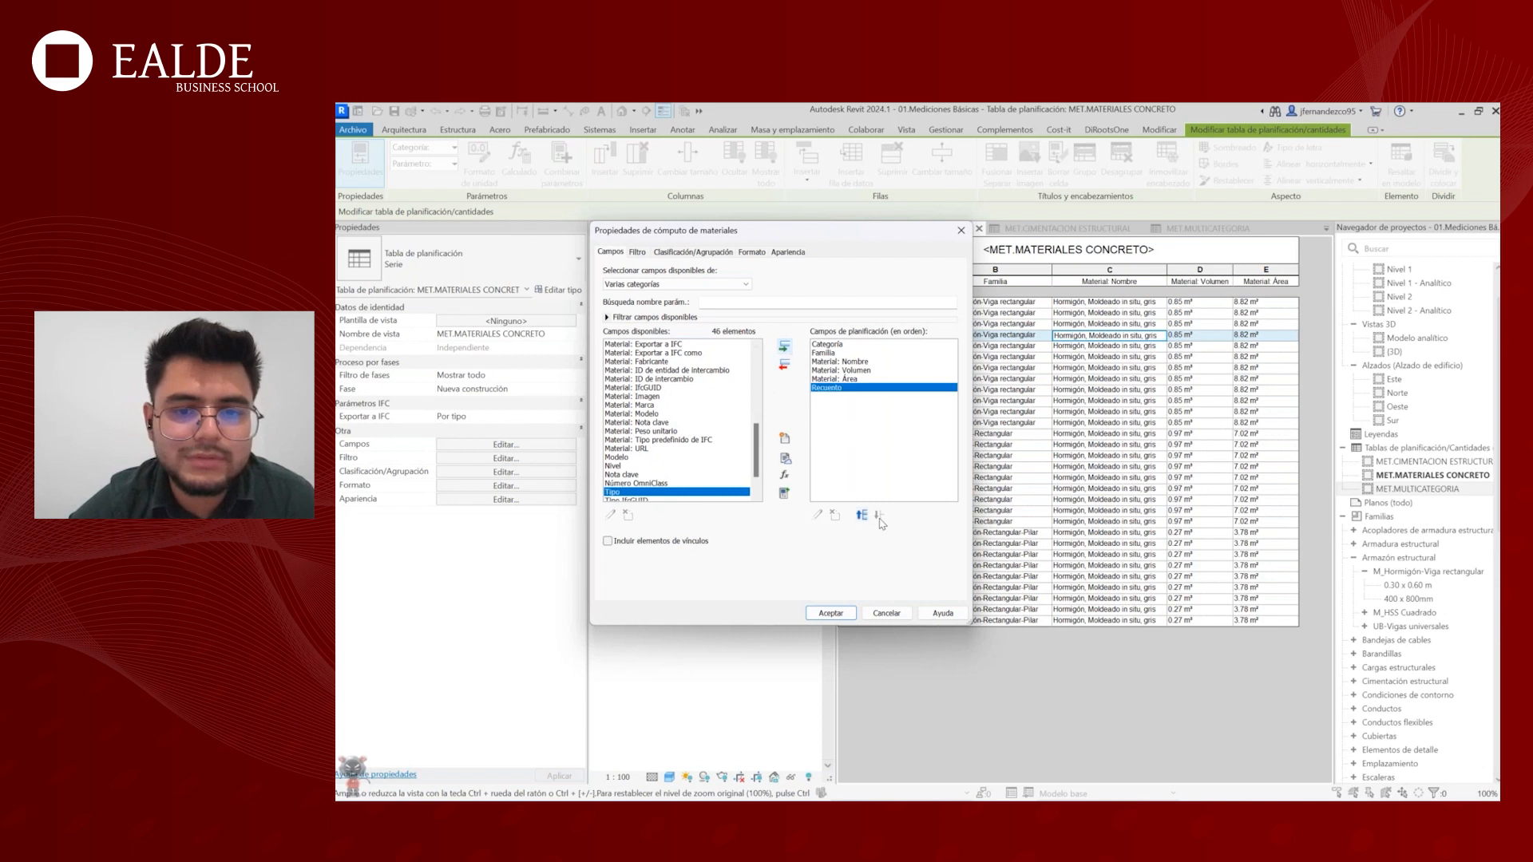
{"action": "scroll", "coordinate": [691, 402], "scroll_direction": "up", "scroll_amount": 1}
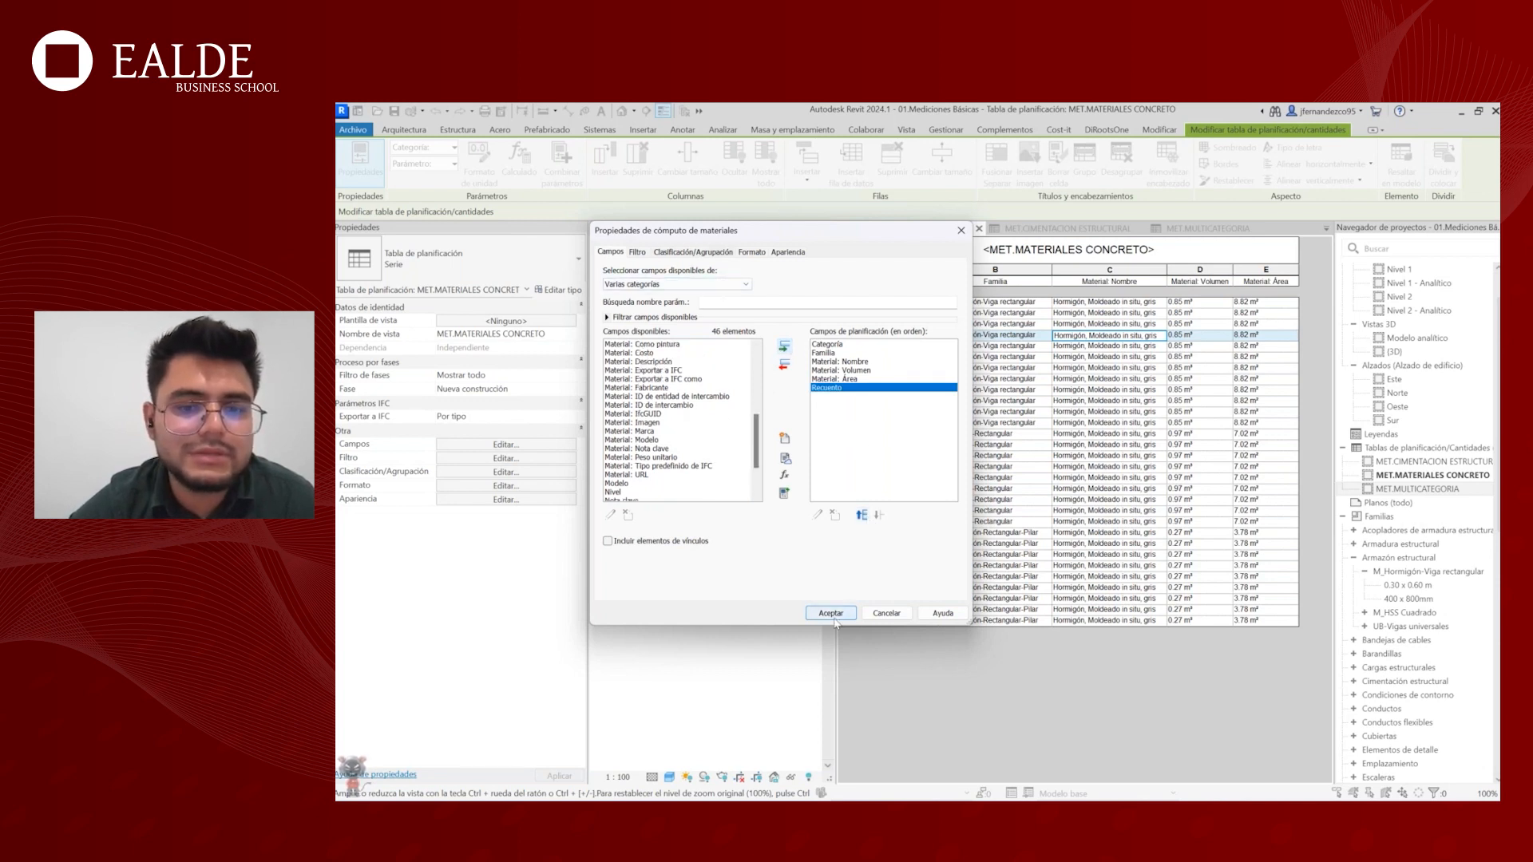
- Review the takeoff's filter and turn off Detallar cada ejemplar to group the rows by category
{"action": "left_click", "coordinate": [637, 252]}
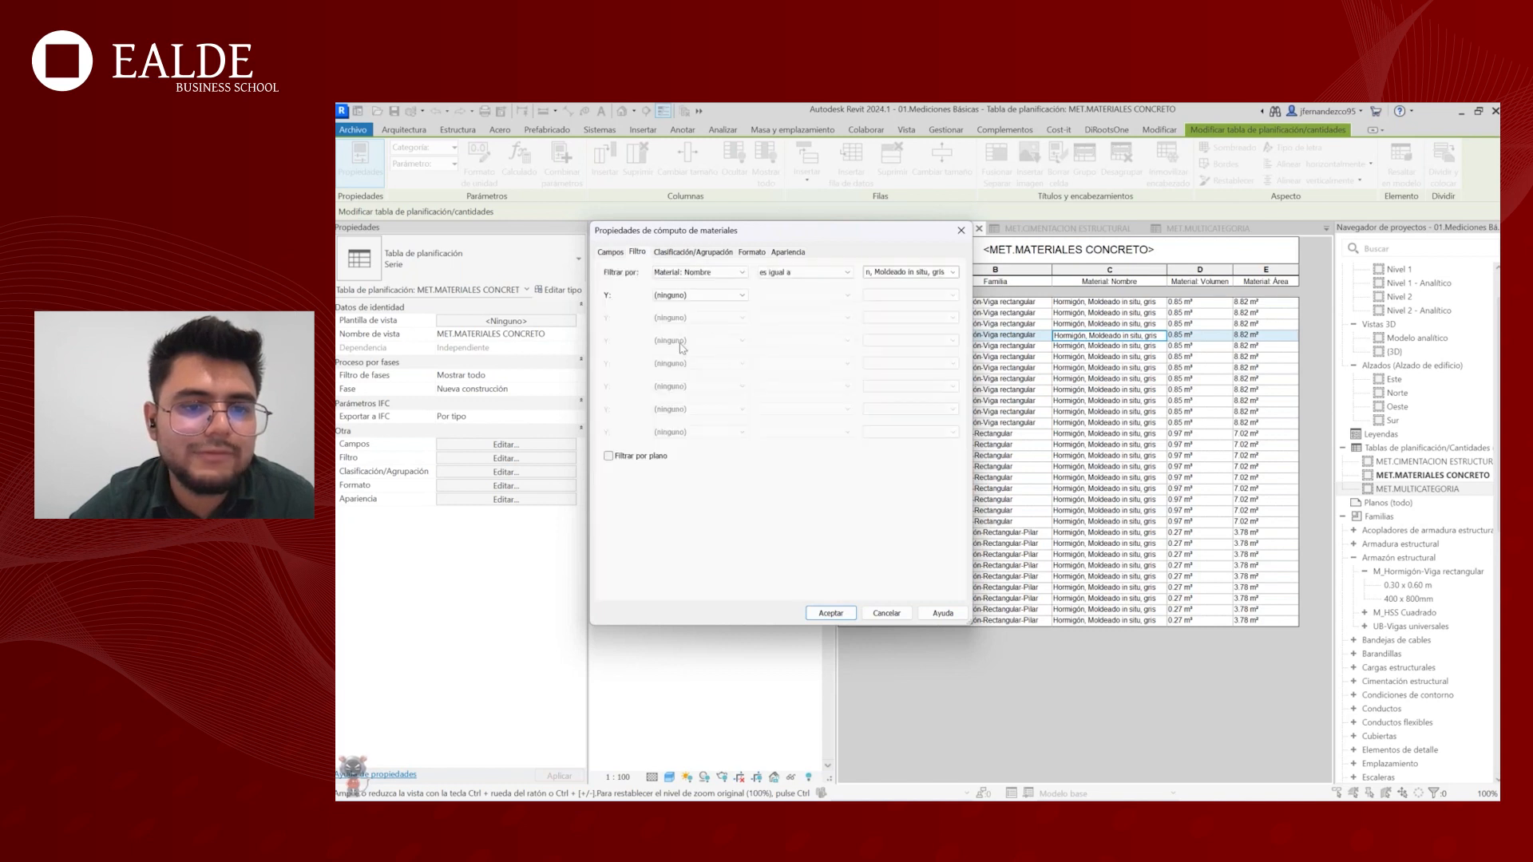
{"action": "left_click", "coordinate": [691, 251]}
{"action": "left_click", "coordinate": [608, 487]}
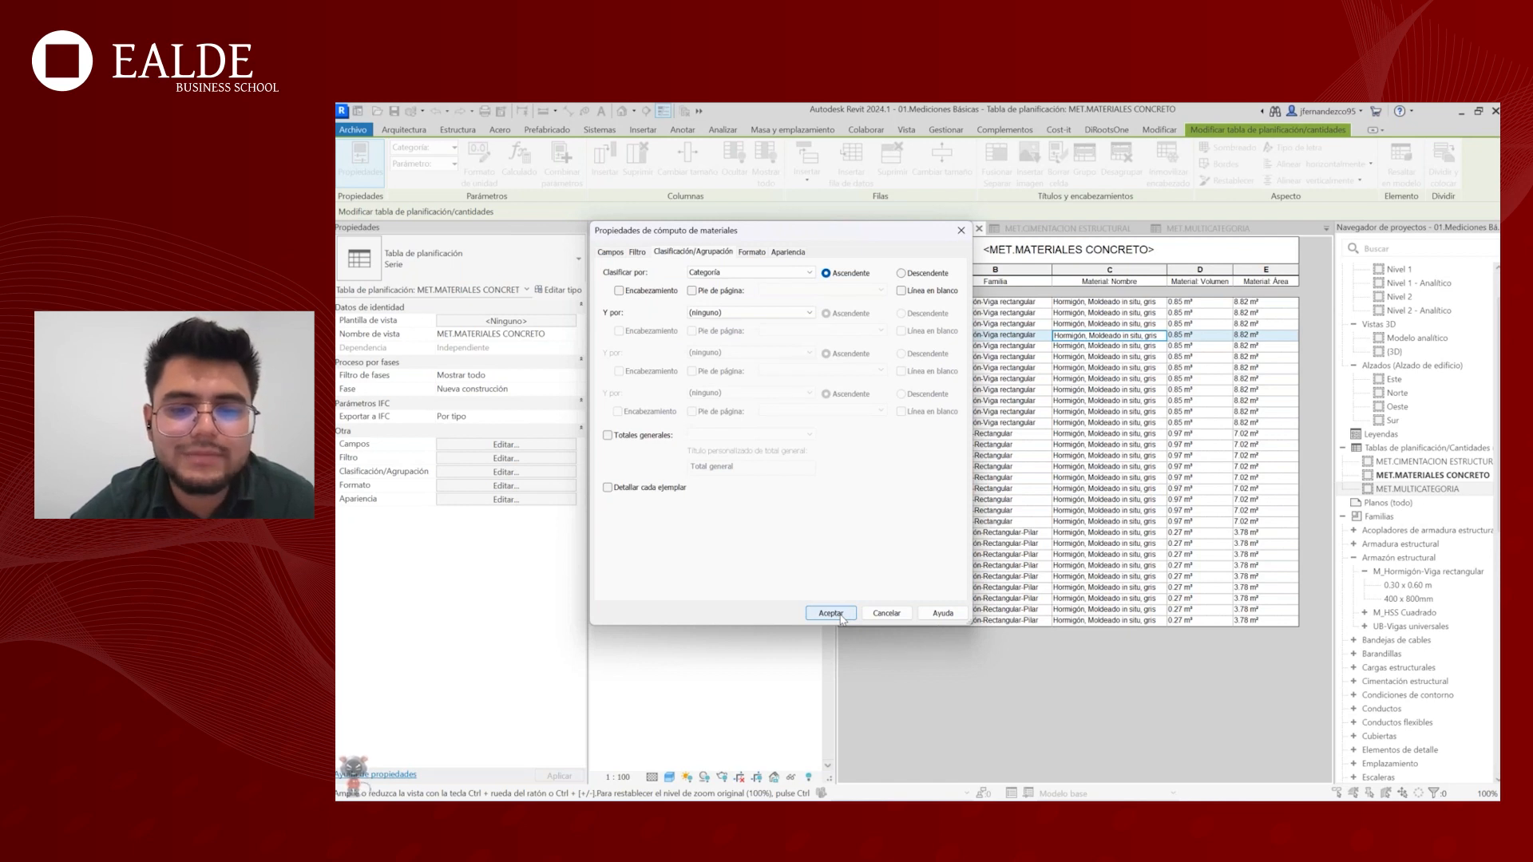
{"action": "left_click", "coordinate": [840, 617]}
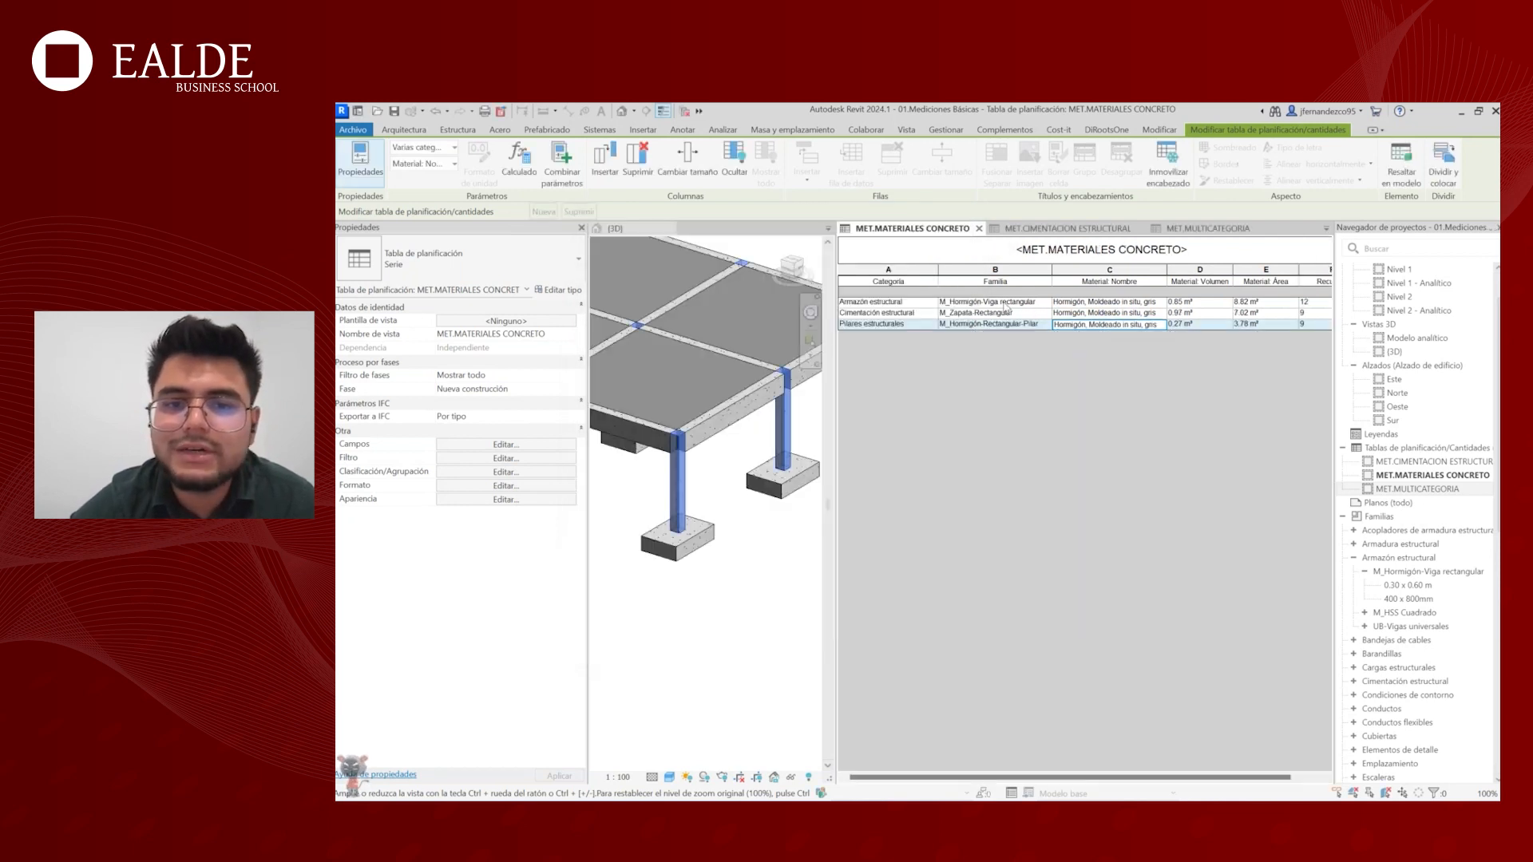
- Check in the 3D view which beams, footings and columns each grouped takeoff row represents
{"action": "left_click", "coordinate": [1006, 304]}
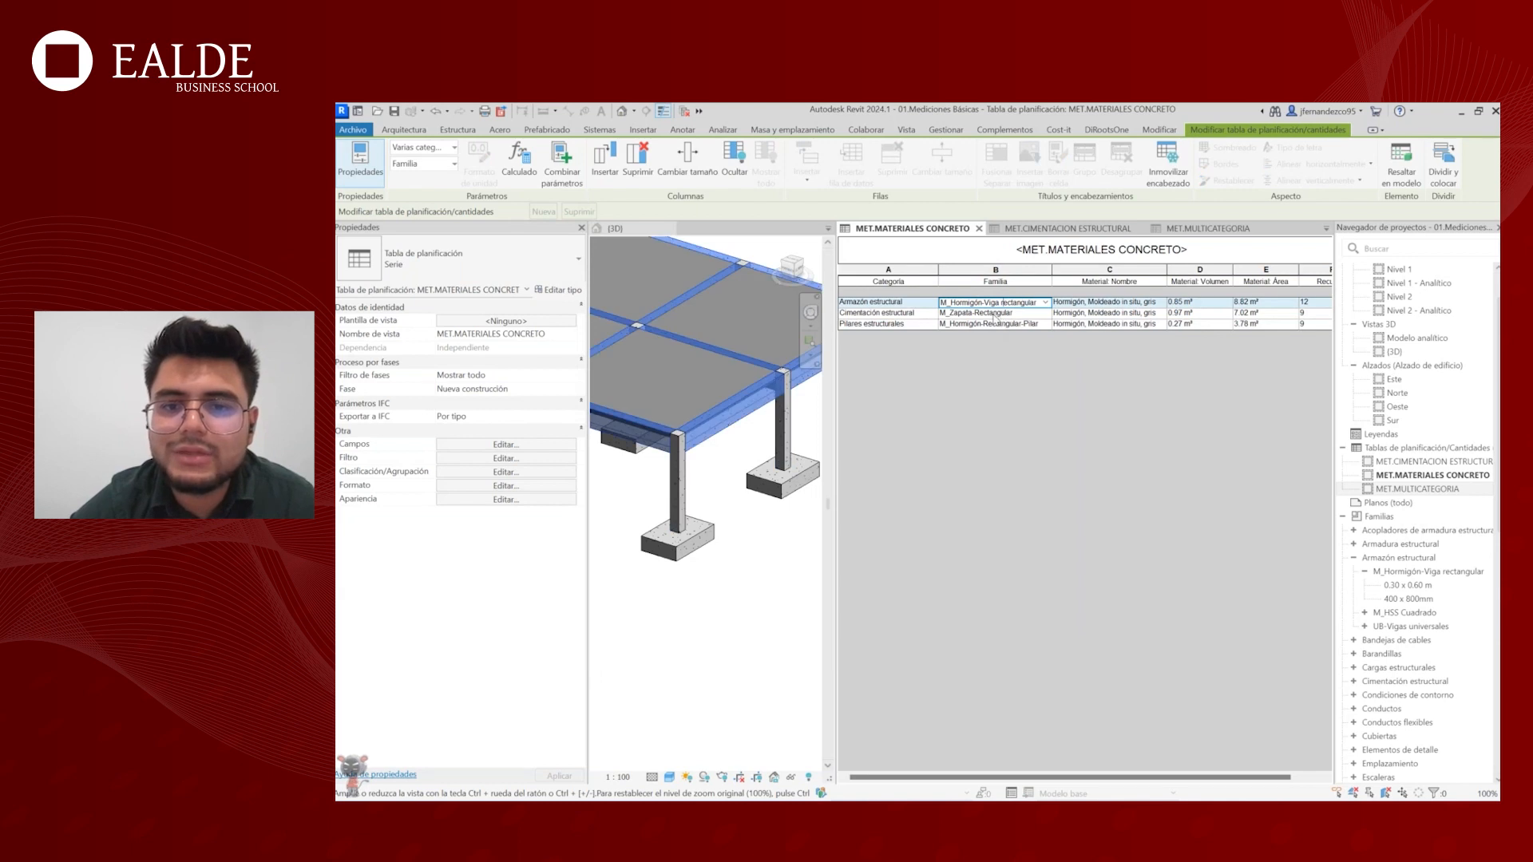
{"action": "left_click", "coordinate": [1093, 313]}
{"action": "left_click", "coordinate": [1081, 303]}
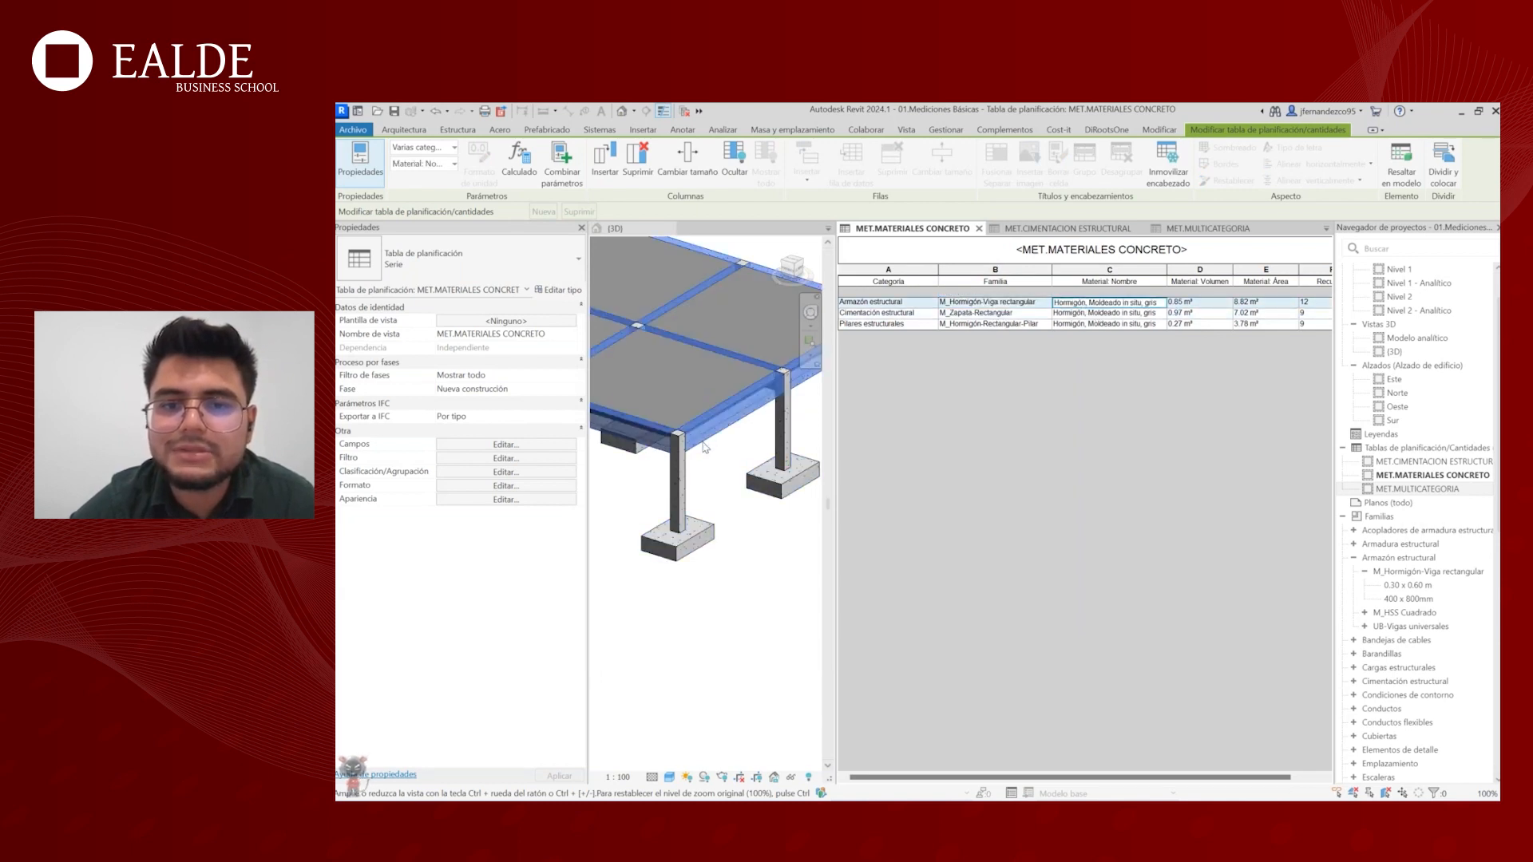
{"action": "scroll", "coordinate": [704, 447], "scroll_direction": "down", "scroll_amount": 4}
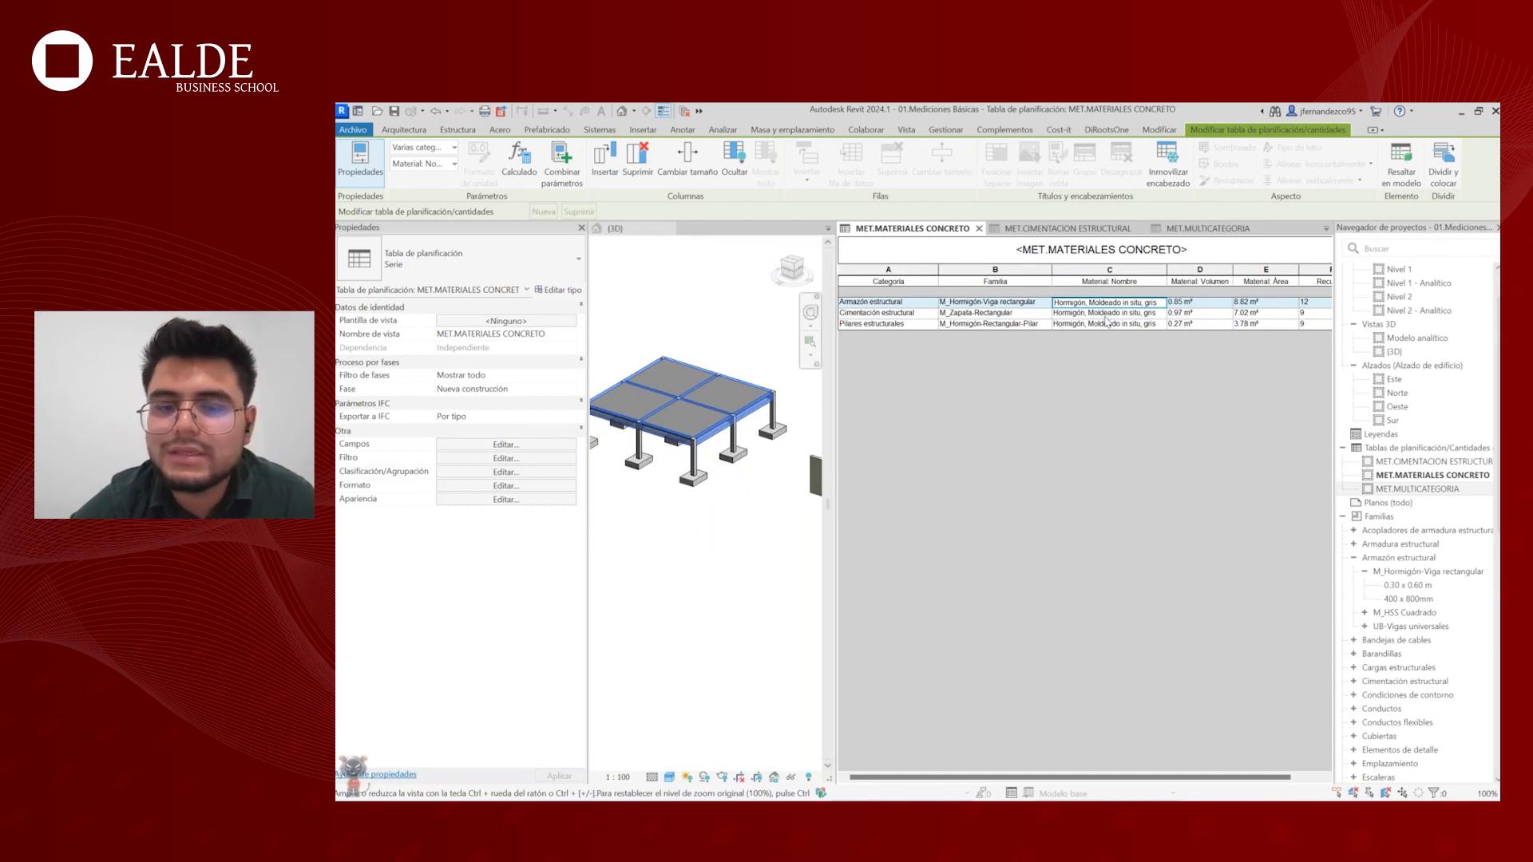
{"action": "left_click", "coordinate": [1100, 314]}
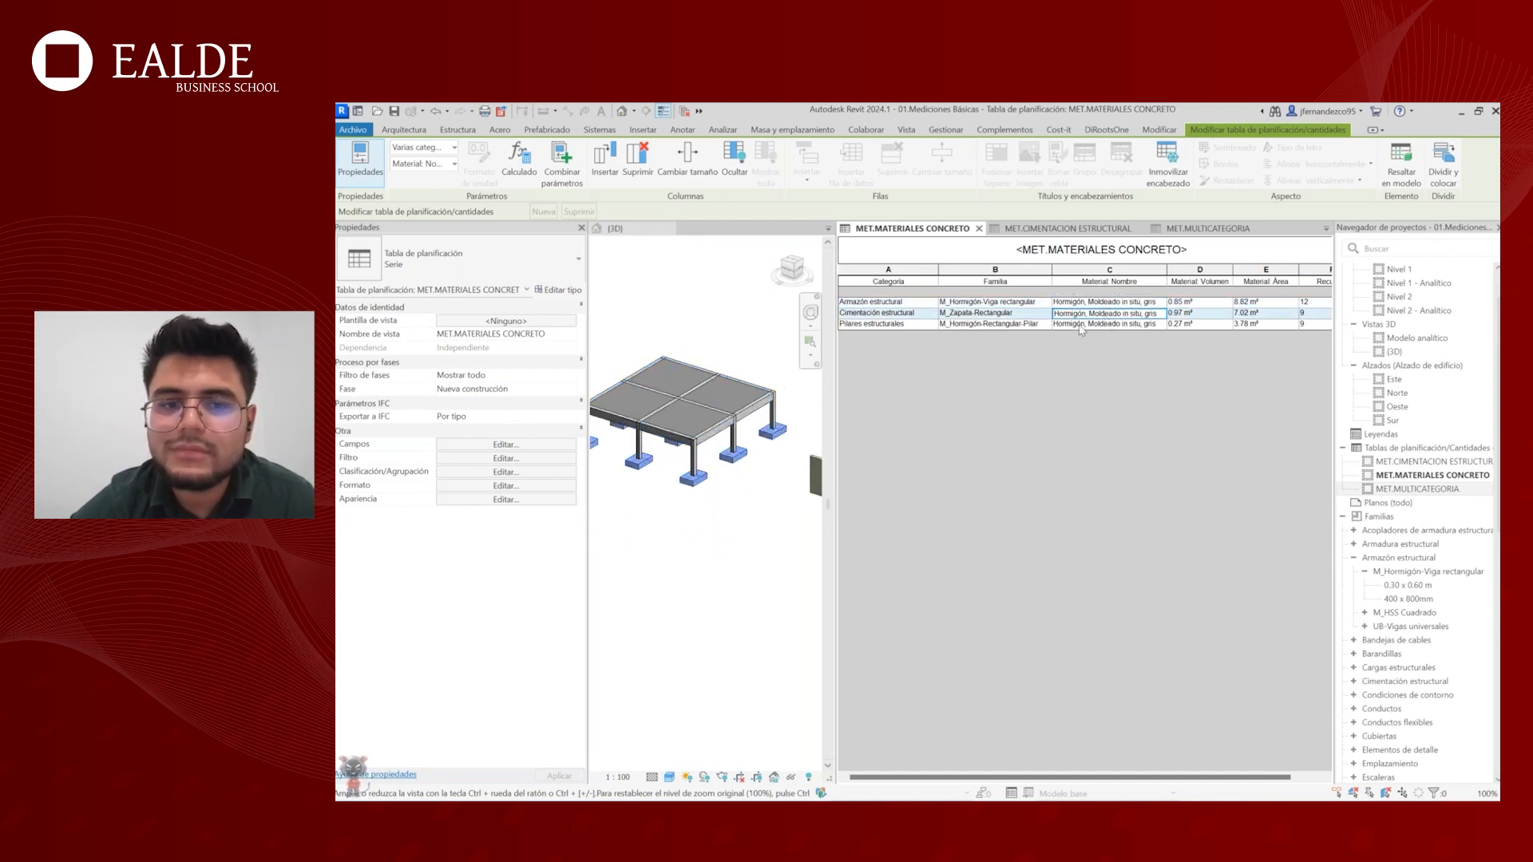
{"action": "left_click", "coordinate": [1111, 324]}
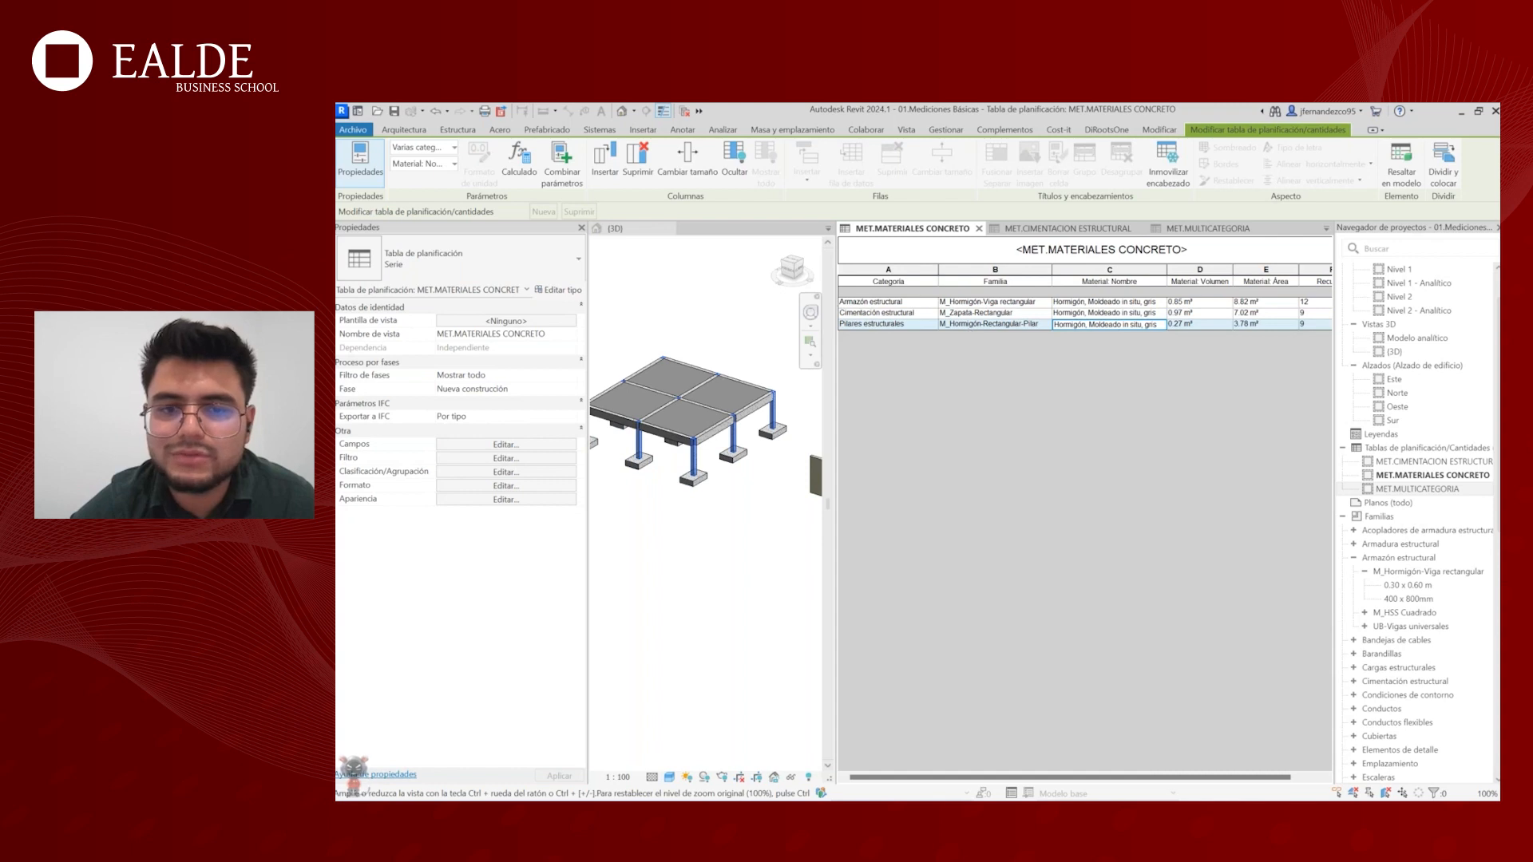
- Narrow the Categoría and Familia columns and resize the table view so all columns through Recuento fit beside the 3D view
{"action": "left_click_drag", "start_coordinate": [833, 306], "coordinate": [751, 328]}
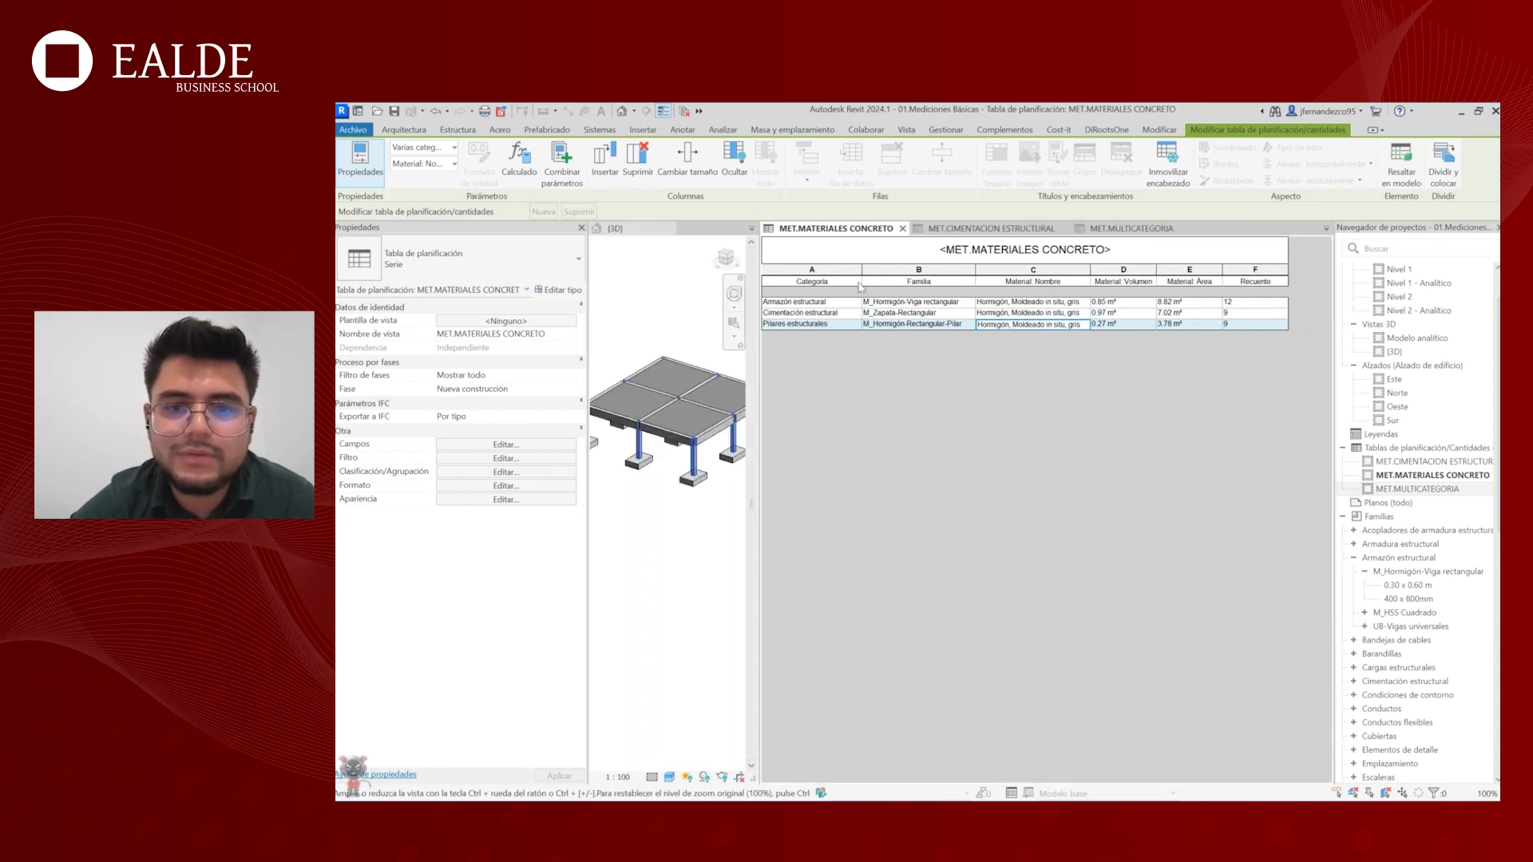
{"action": "left_click_drag", "start_coordinate": [862, 271], "coordinate": [846, 271]}
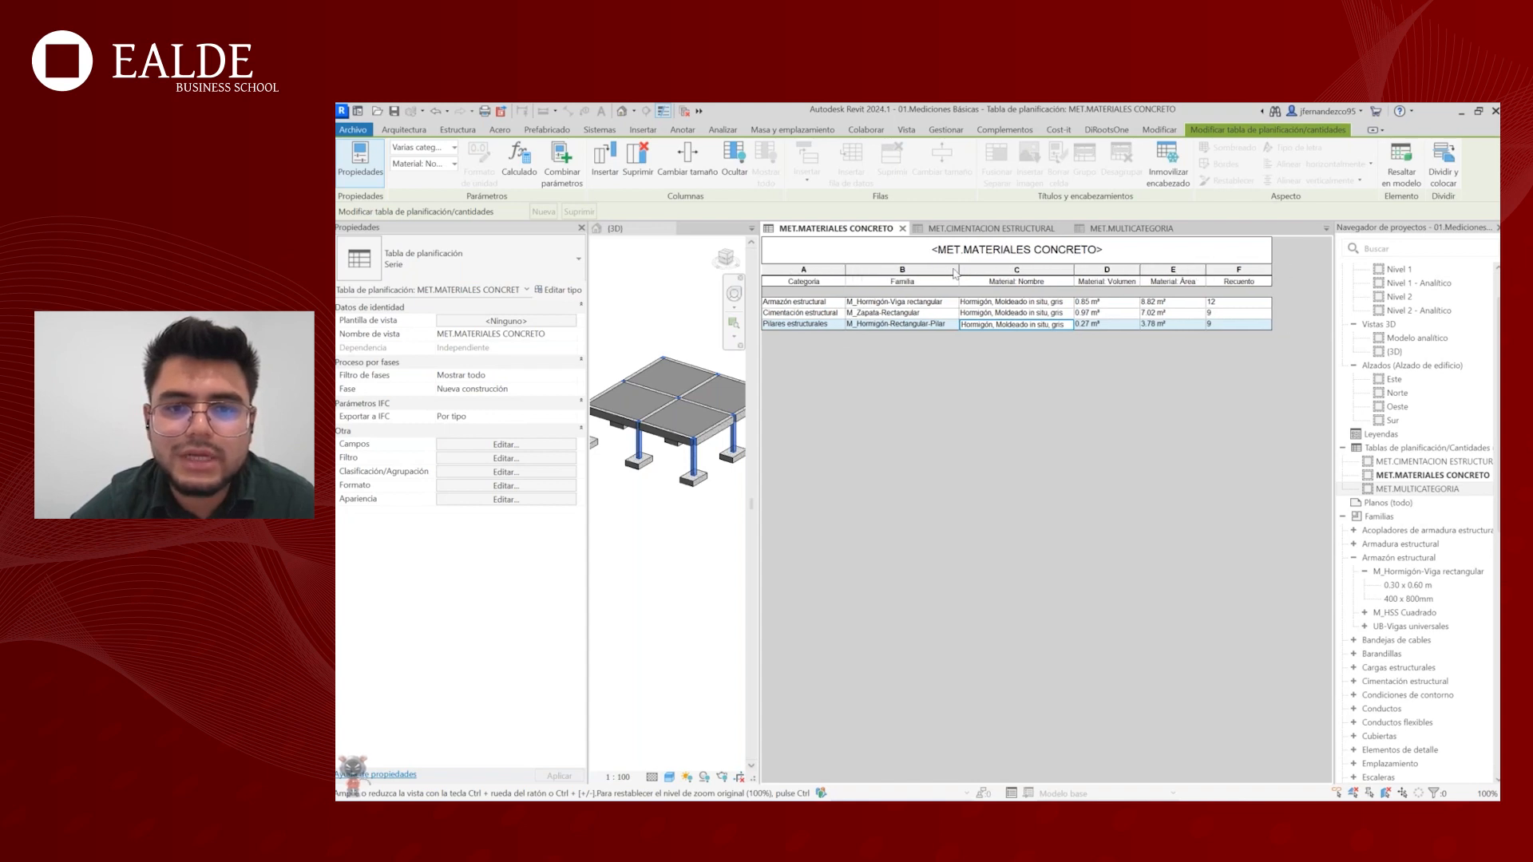
{"action": "left_click_drag", "start_coordinate": [957, 269], "coordinate": [948, 270]}
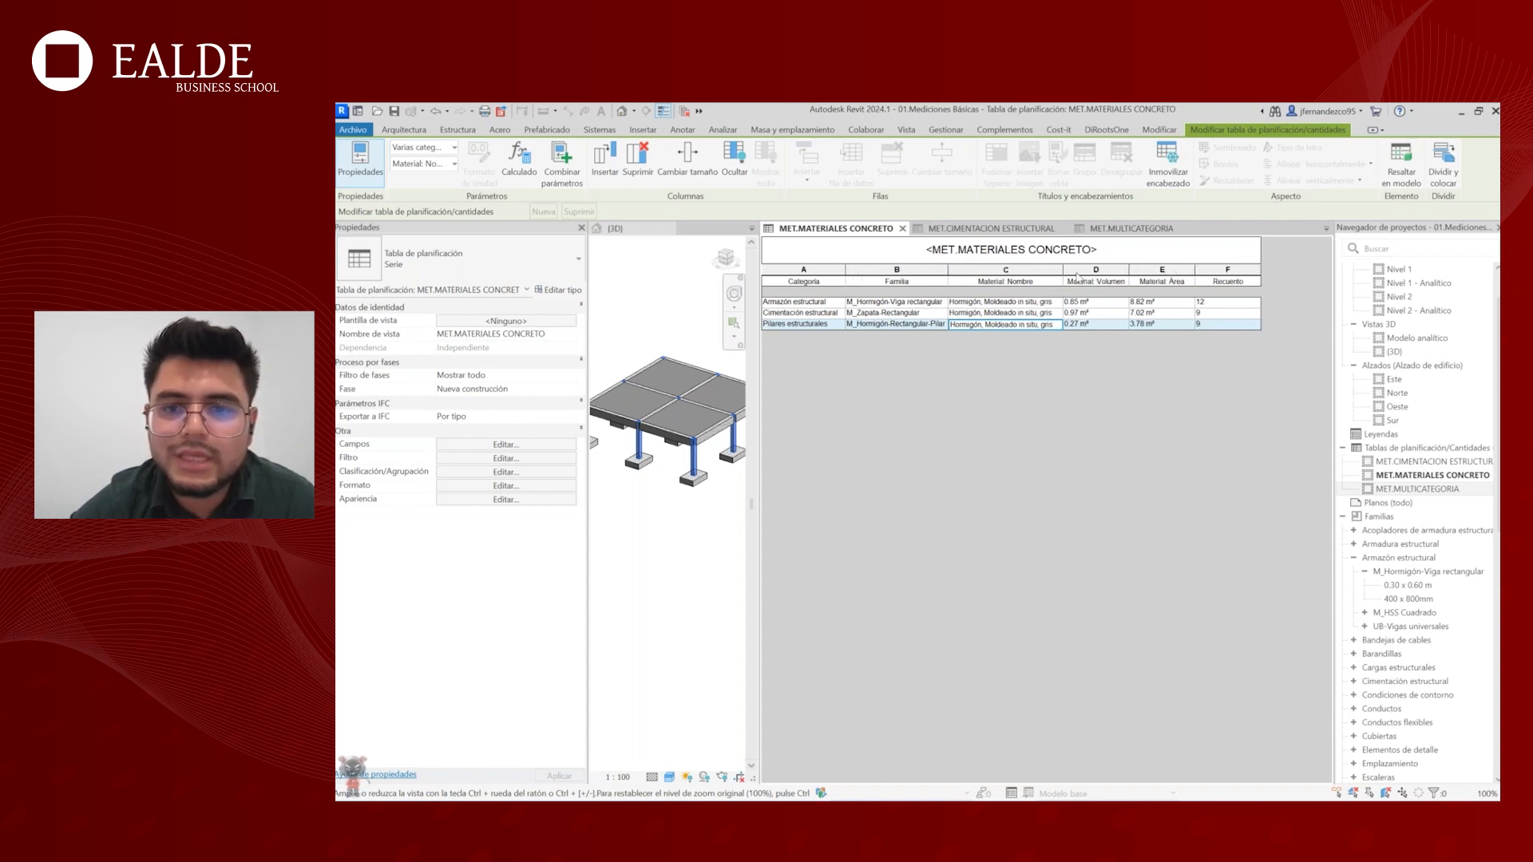
{"action": "left_click_drag", "start_coordinate": [759, 289], "coordinate": [810, 283]}
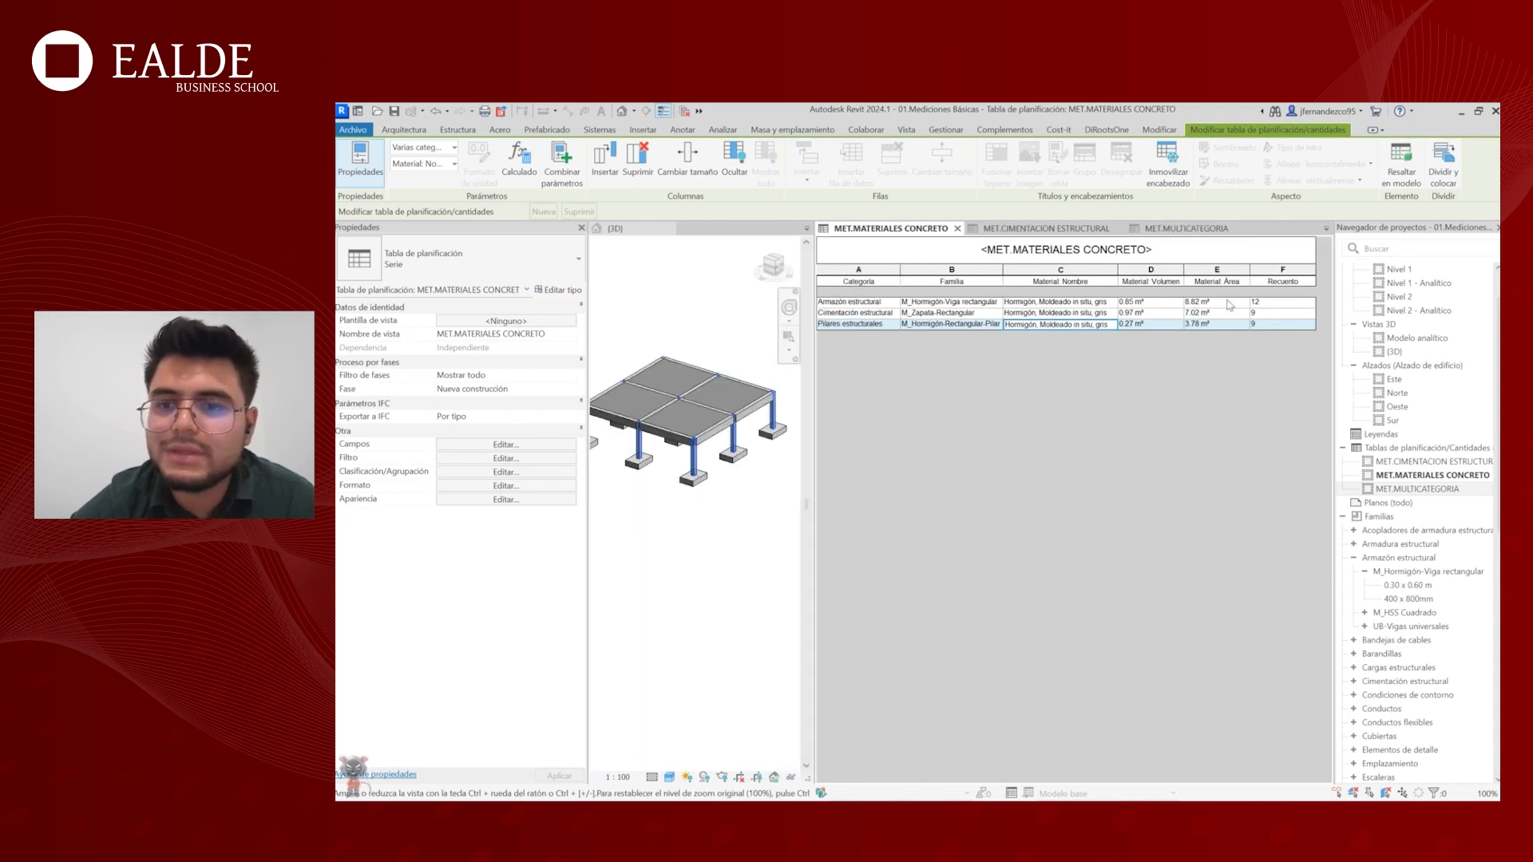
- Compare the Material: Volumen values of the beam, footing and column rows before totals are calculated
{"action": "left_click", "coordinate": [1154, 303]}
{"action": "left_click", "coordinate": [1158, 313]}
{"action": "left_click", "coordinate": [1150, 324]}
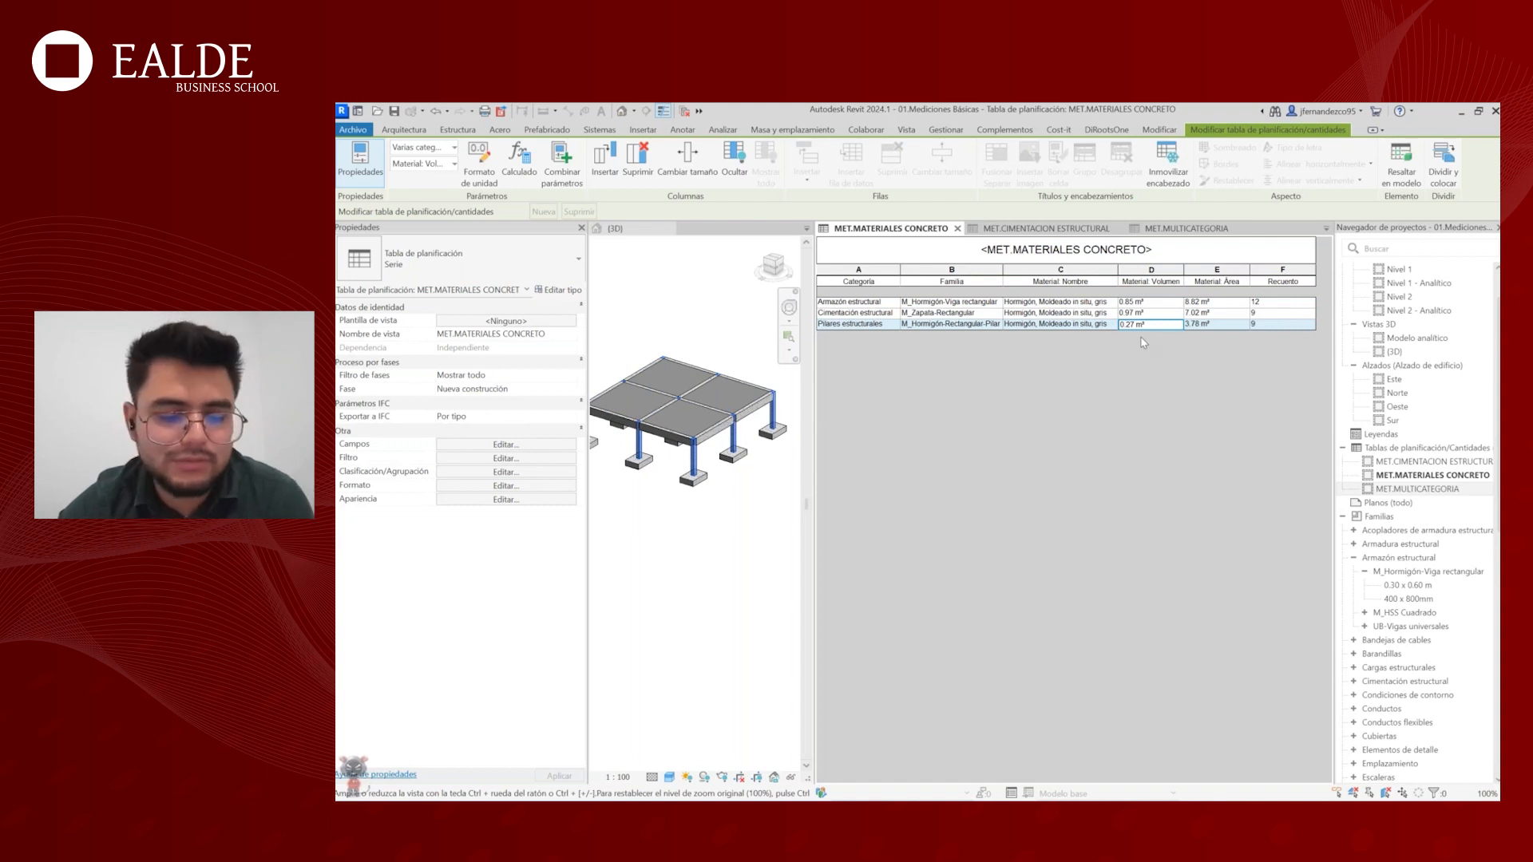
{"action": "key", "text": "ctrl+2"}
{"action": "left_click_drag", "start_coordinate": [1171, 339], "coordinate": [1316, 344]}
{"action": "left_click", "coordinate": [1142, 302]}
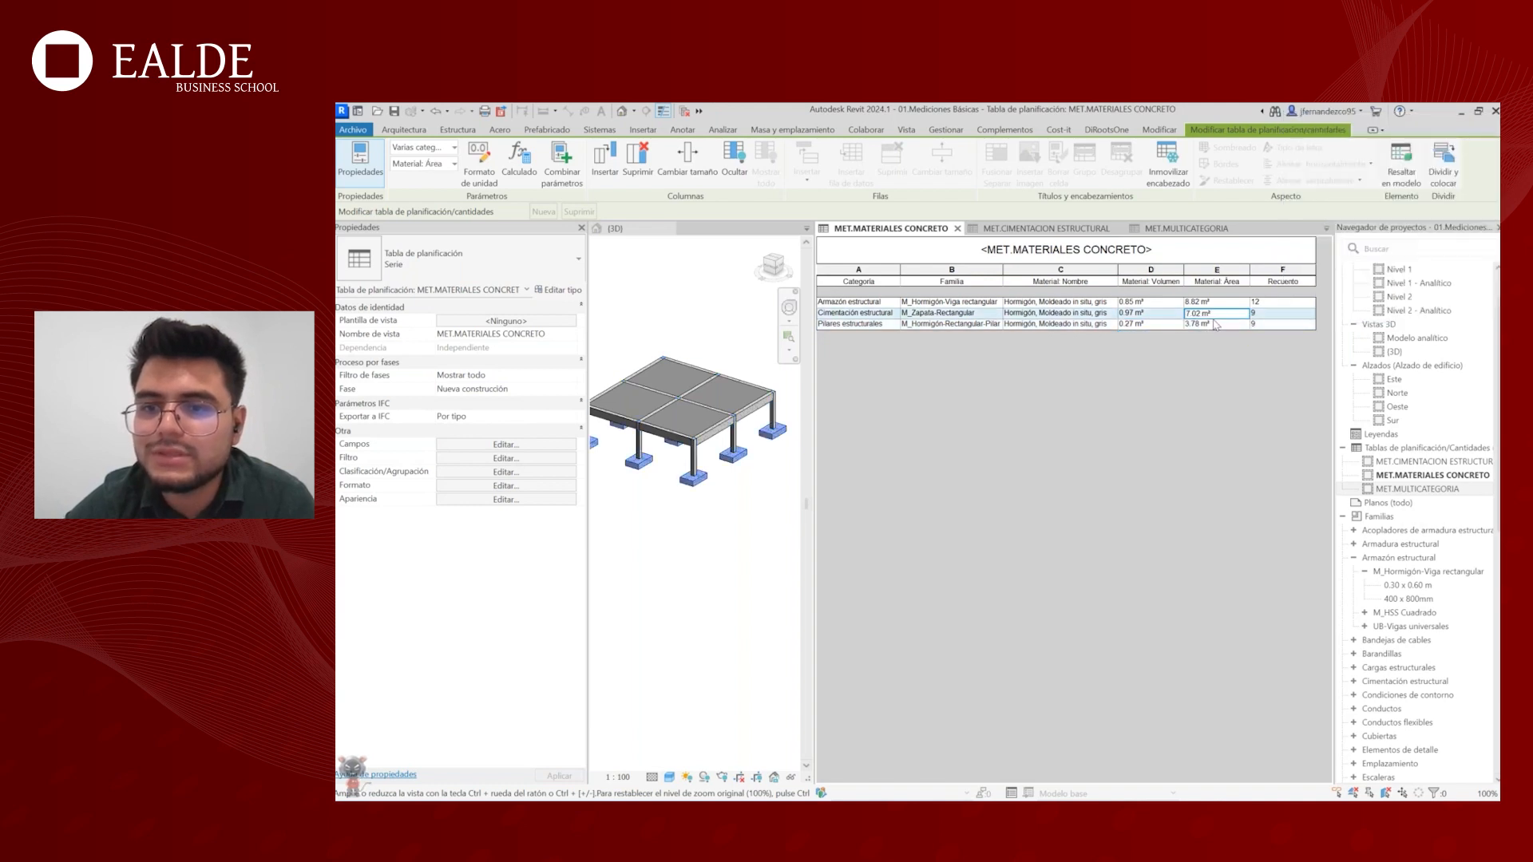
- Format the Material: Volumen and Recuento fields of the takeoff with Calcular totales
{"action": "left_click", "coordinate": [505, 448]}
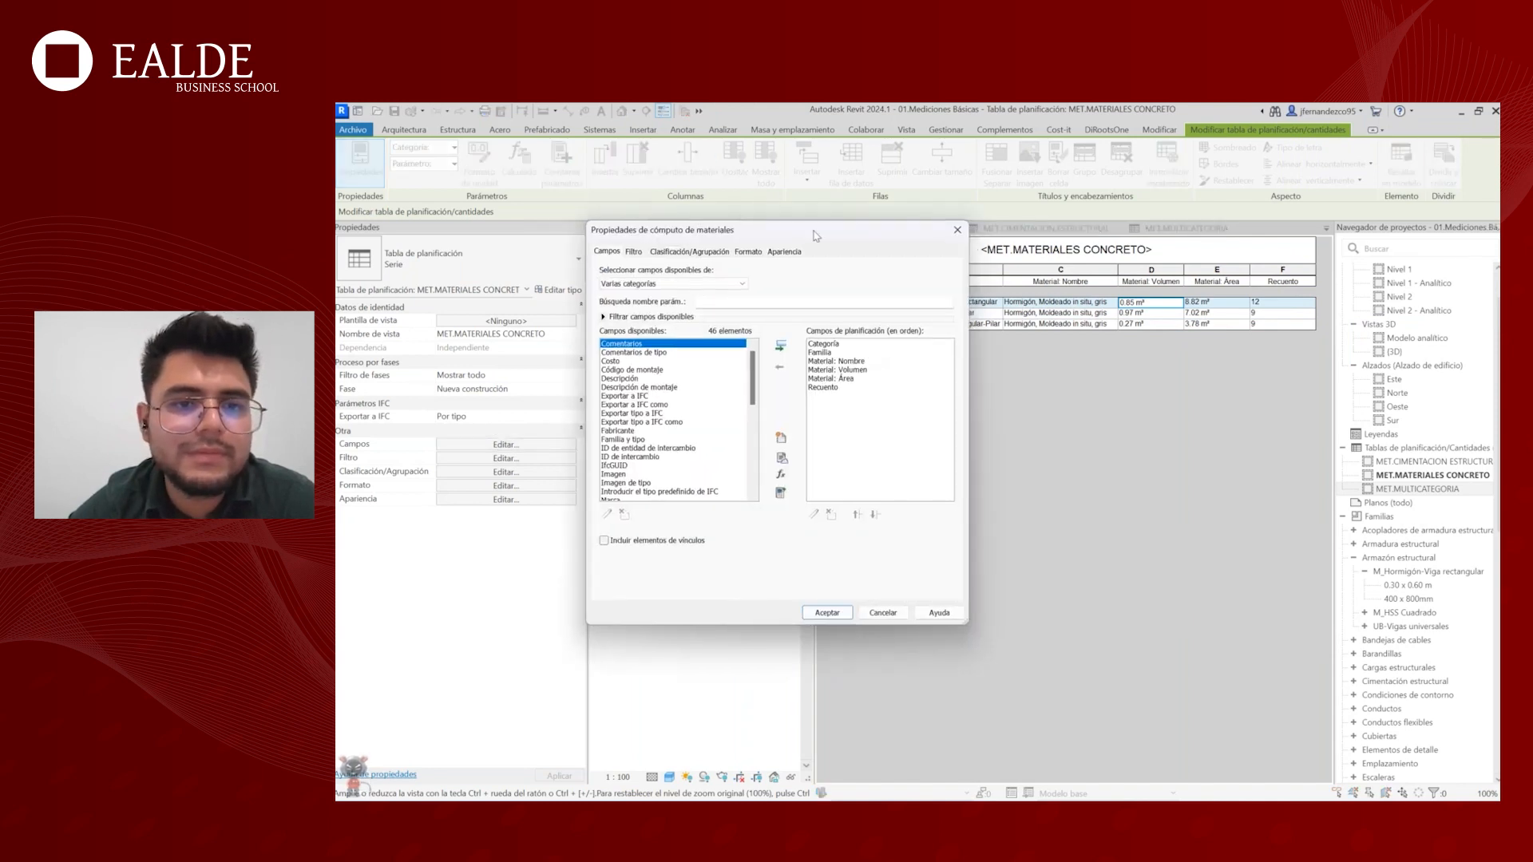
{"action": "left_click_drag", "start_coordinate": [815, 236], "coordinate": [775, 234]}
{"action": "left_click", "coordinate": [712, 253]}
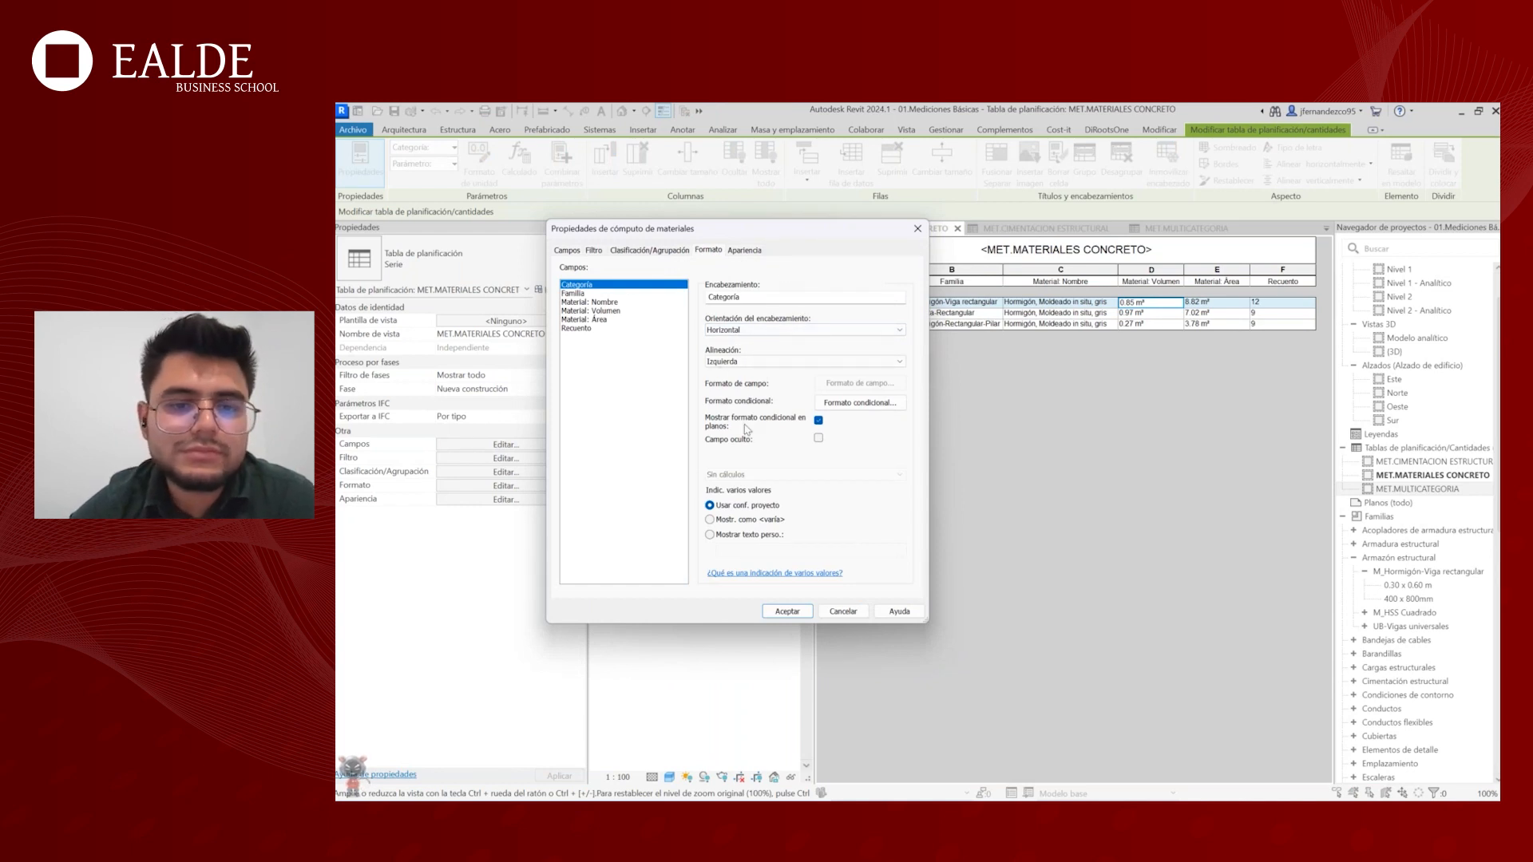
{"action": "left_click", "coordinate": [609, 312]}
{"action": "left_click", "coordinate": [765, 474]}
{"action": "left_click", "coordinate": [767, 489]}
{"action": "left_click", "coordinate": [603, 328]}
{"action": "left_click", "coordinate": [767, 476]}
{"action": "left_click", "coordinate": [766, 487]}
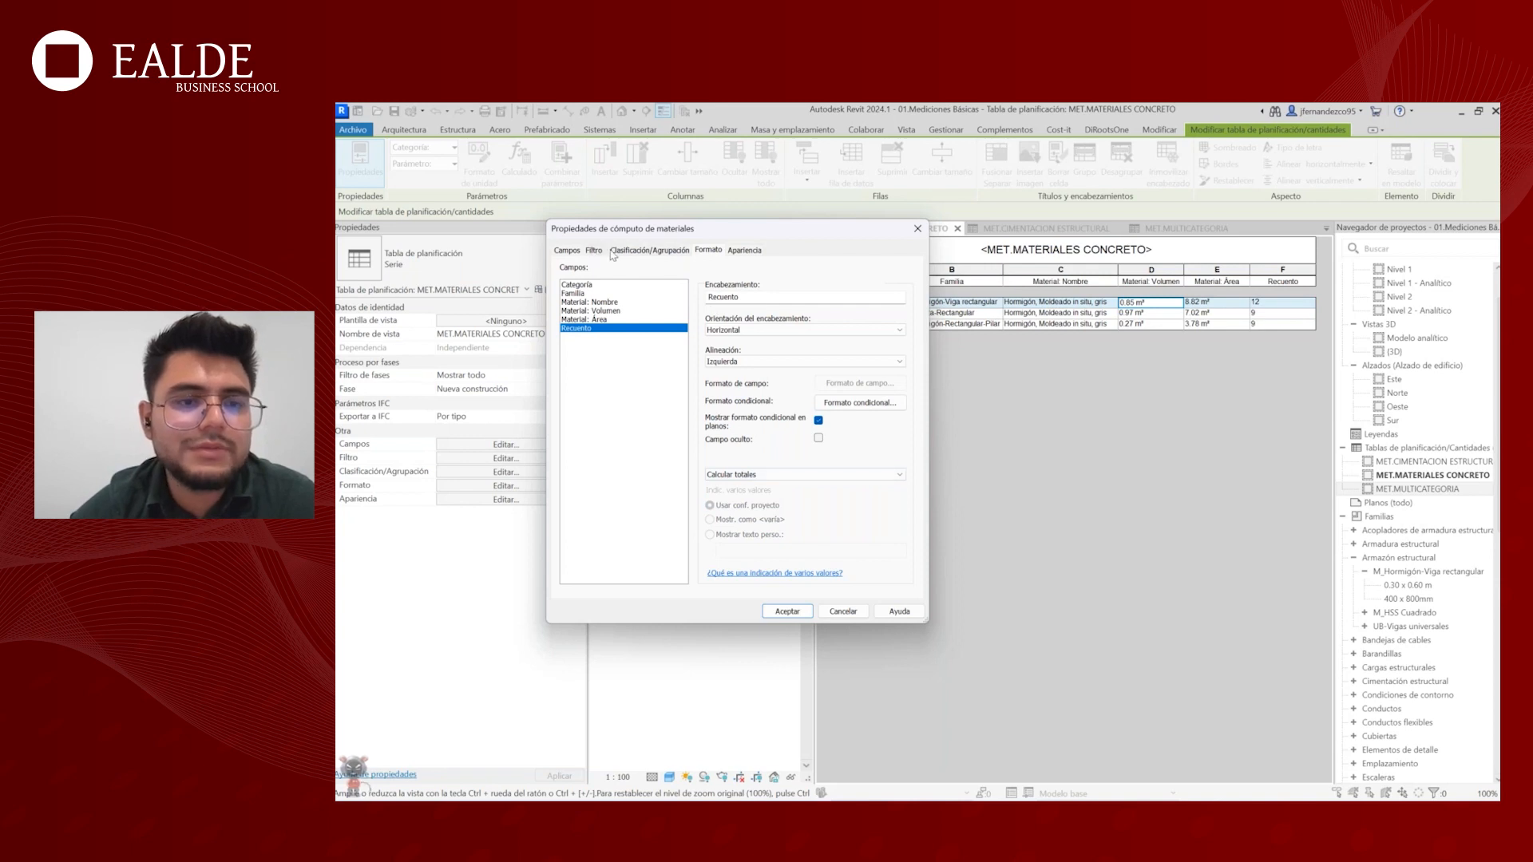
- Turn on Totales generales with Título, recuento y totales for the takeoff and apply the changes
{"action": "left_click", "coordinate": [577, 253]}
{"action": "left_click", "coordinate": [647, 250]}
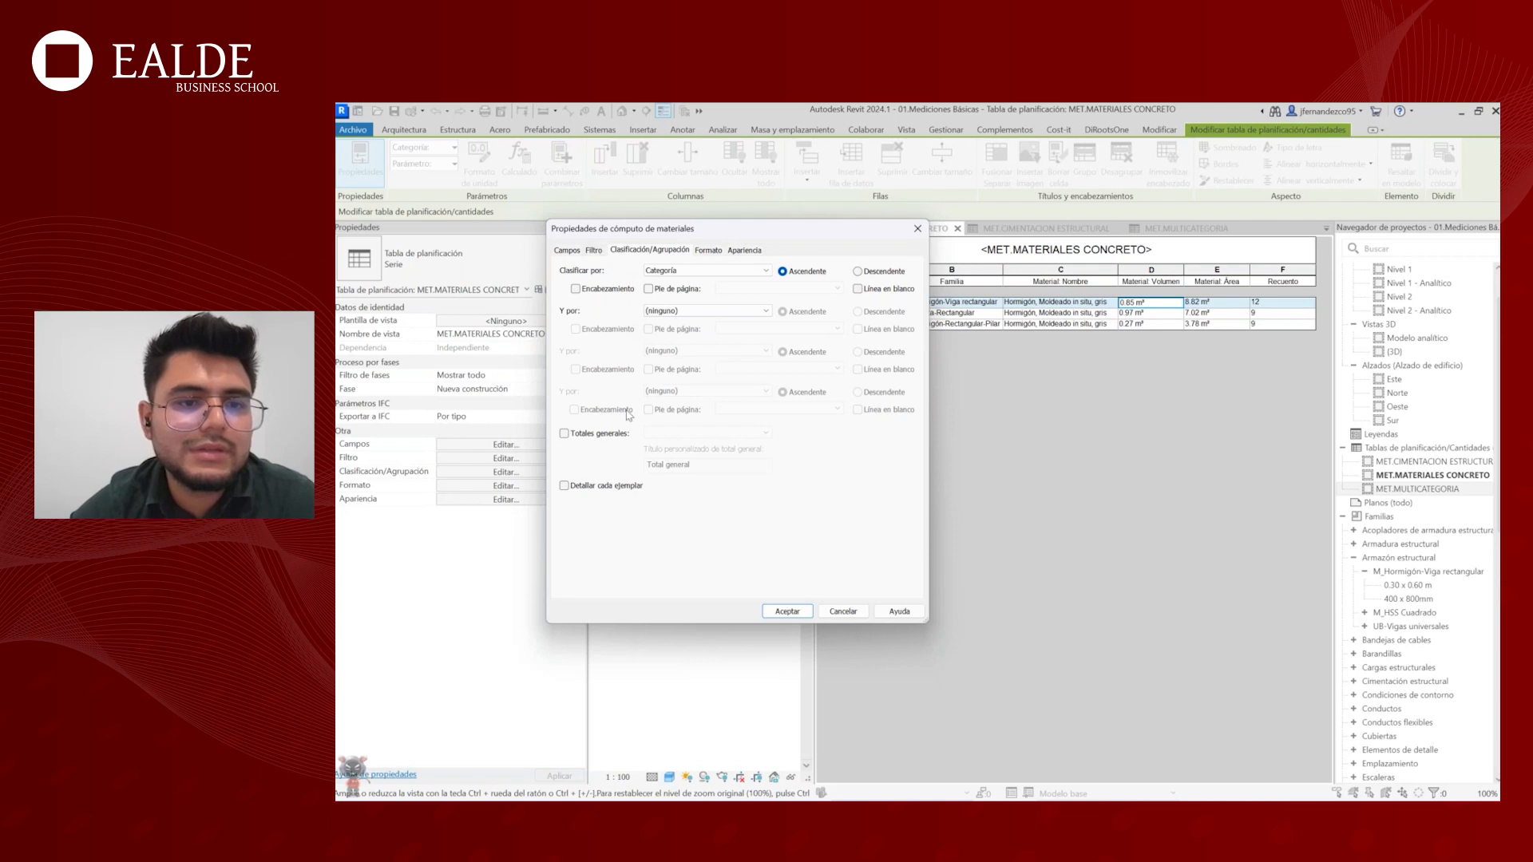
{"action": "left_click", "coordinate": [565, 434]}
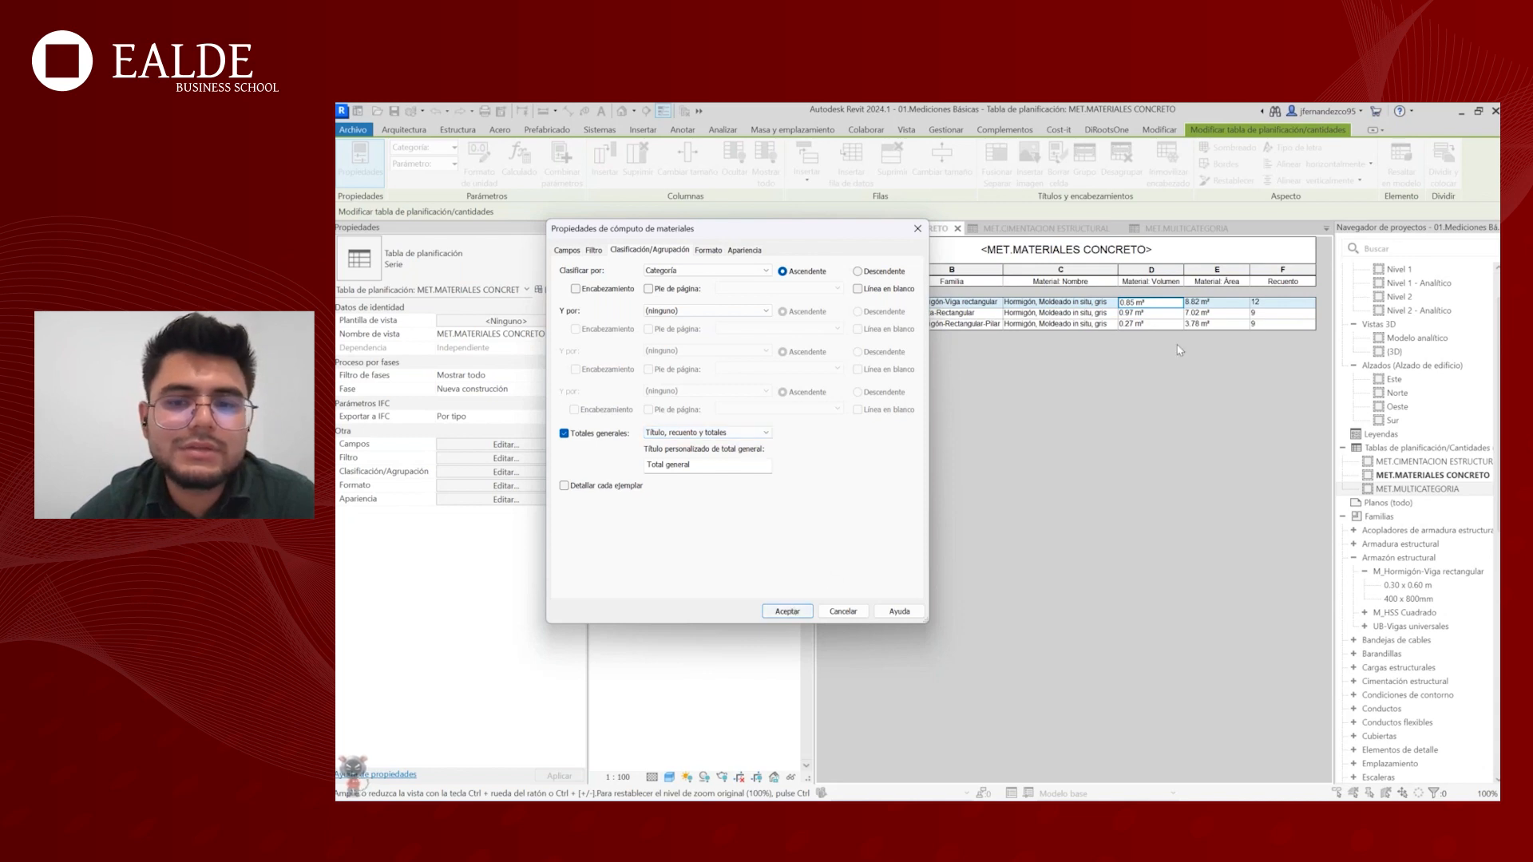
{"action": "left_click", "coordinate": [795, 616]}
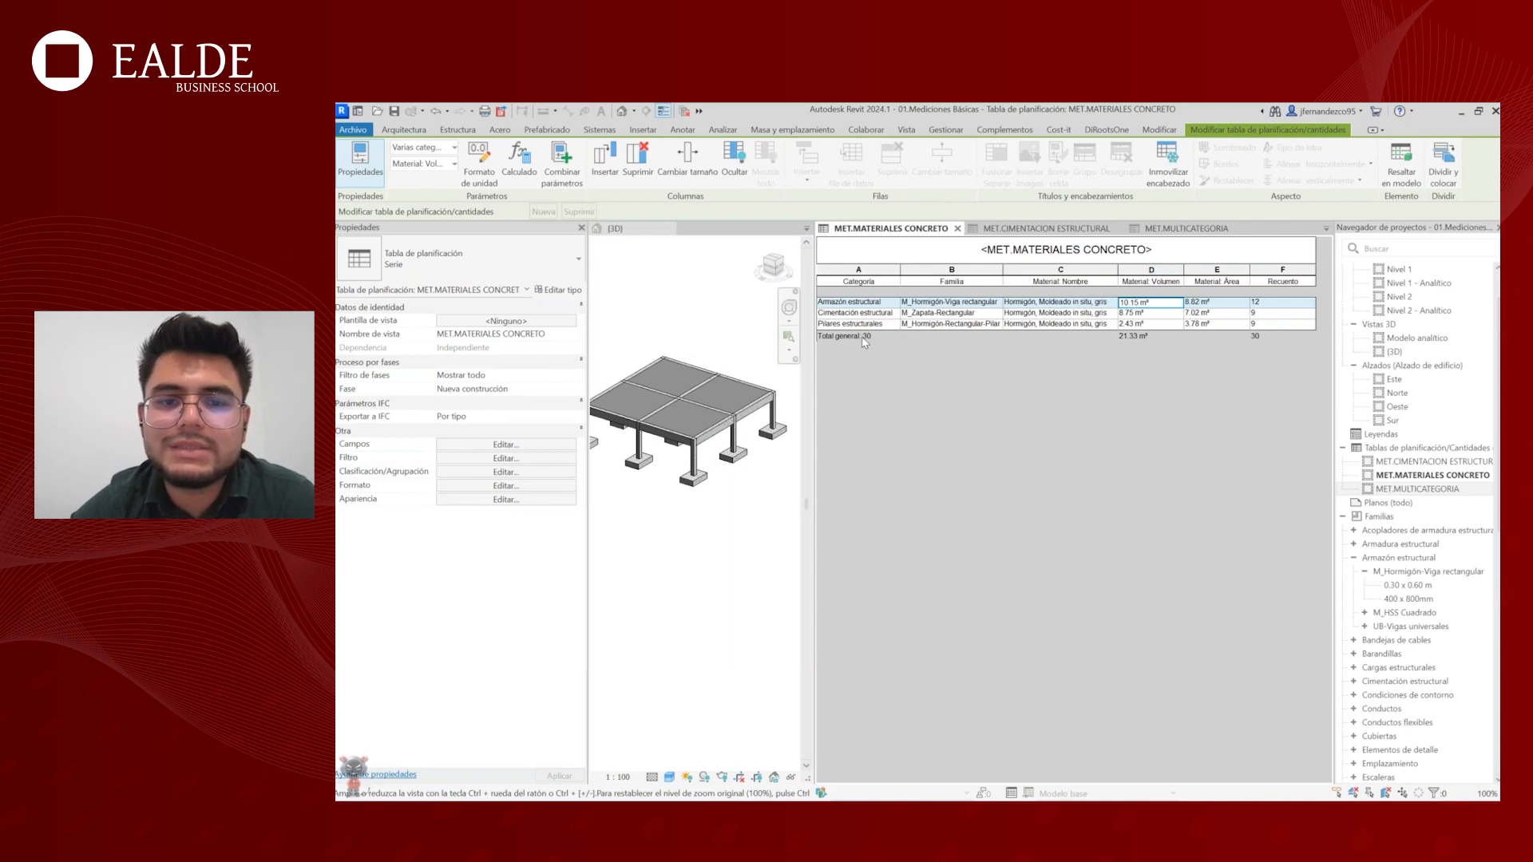
- Check in the 3D view which beams, footings and columns each row's total volume covers
{"action": "left_click", "coordinate": [1160, 313]}
{"action": "left_click", "coordinate": [1155, 325]}
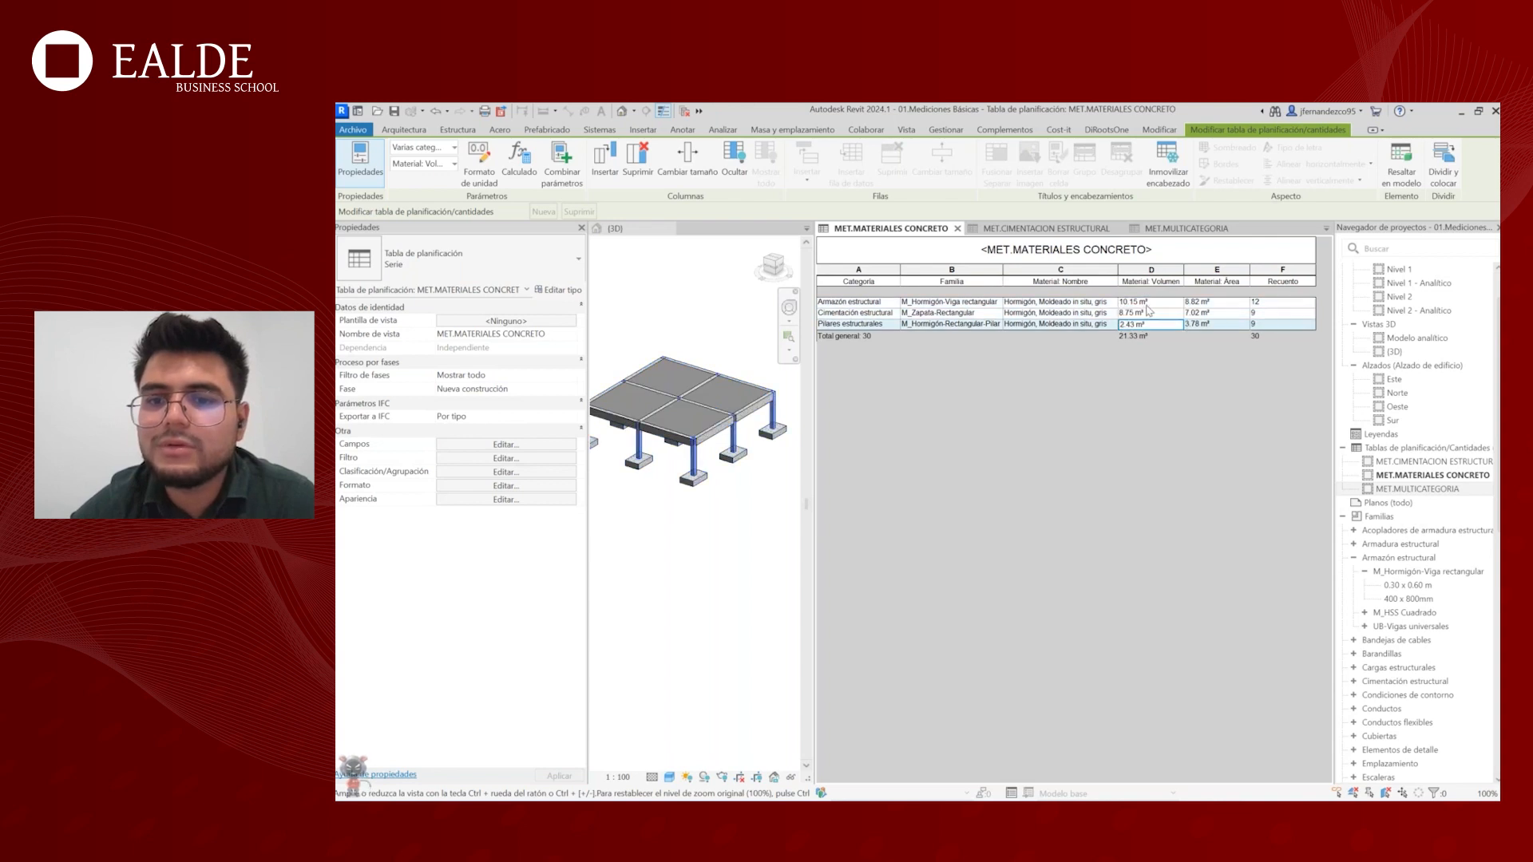
{"action": "left_click", "coordinate": [1148, 303]}
{"action": "scroll", "coordinate": [716, 423], "scroll_direction": "down", "scroll_amount": 2}
{"action": "scroll", "coordinate": [717, 423], "scroll_direction": "up", "scroll_amount": 3}
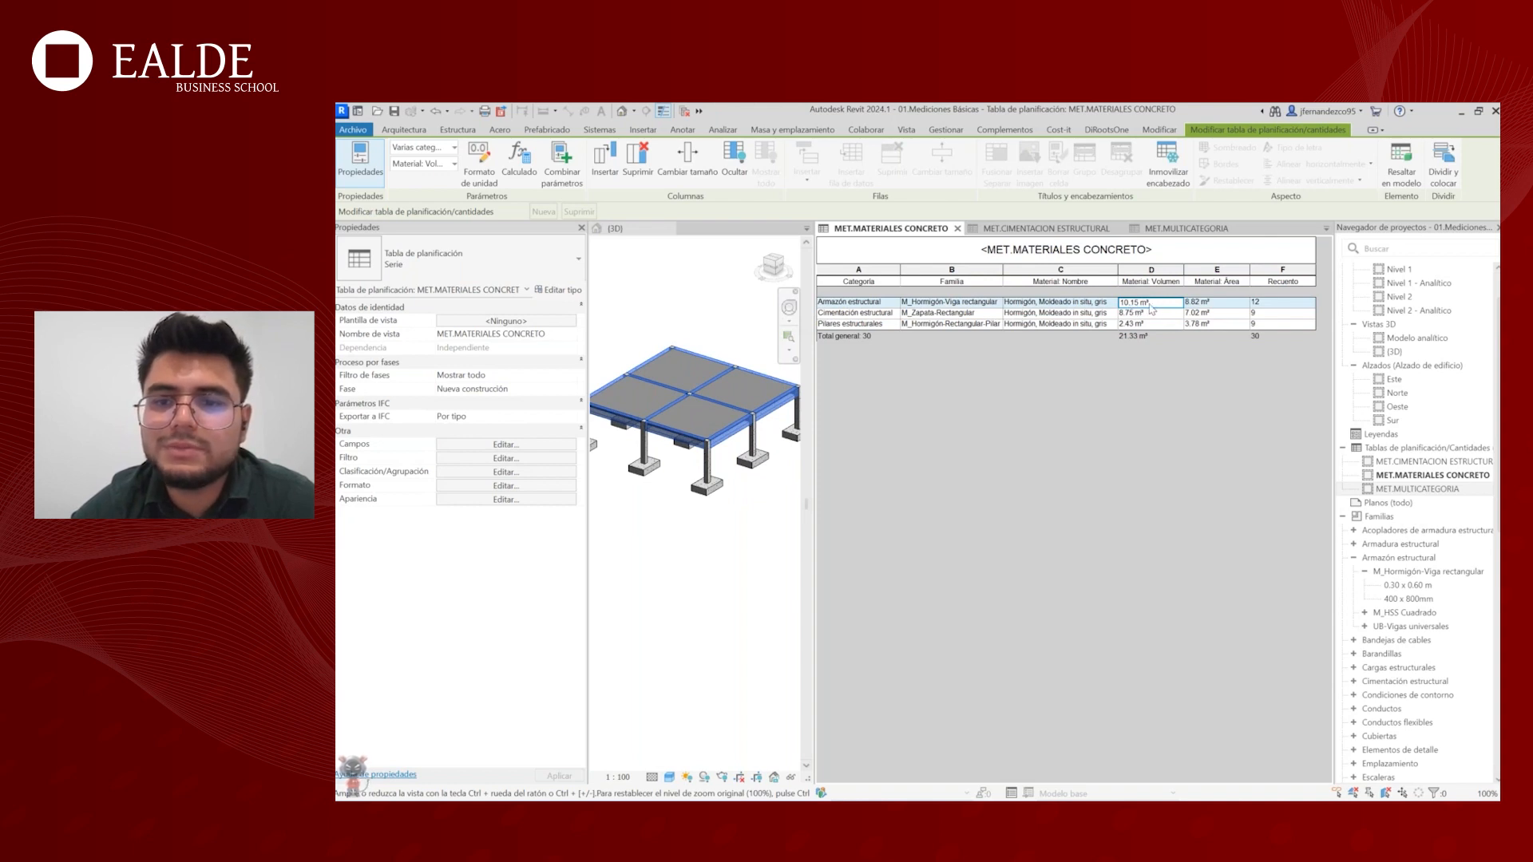
{"action": "left_click_drag", "start_coordinate": [816, 423], "coordinate": [938, 423]}
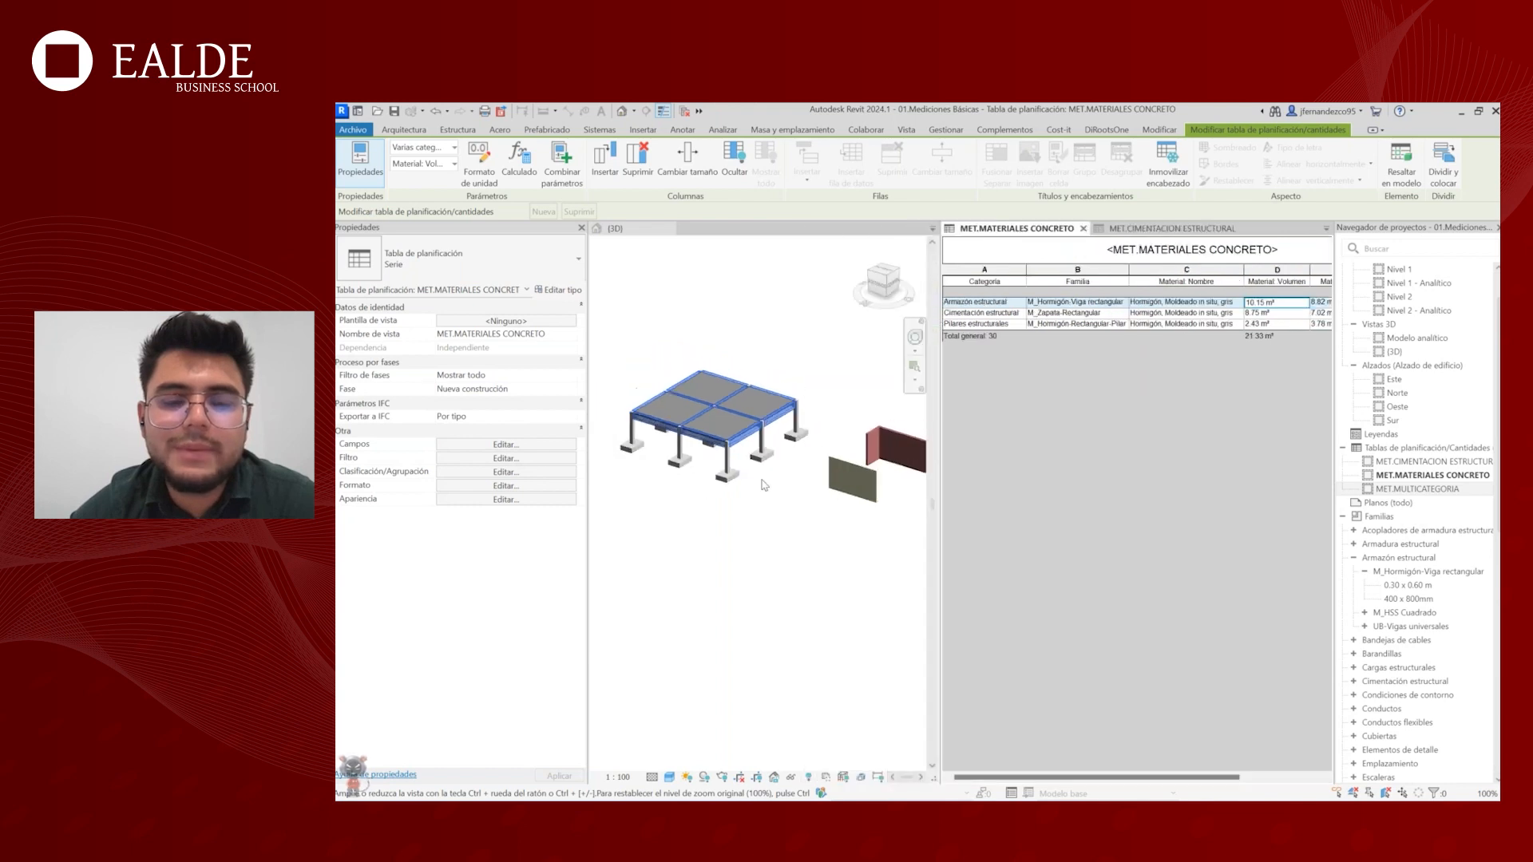
{"action": "scroll", "coordinate": [798, 467], "scroll_direction": "up", "scroll_amount": 3}
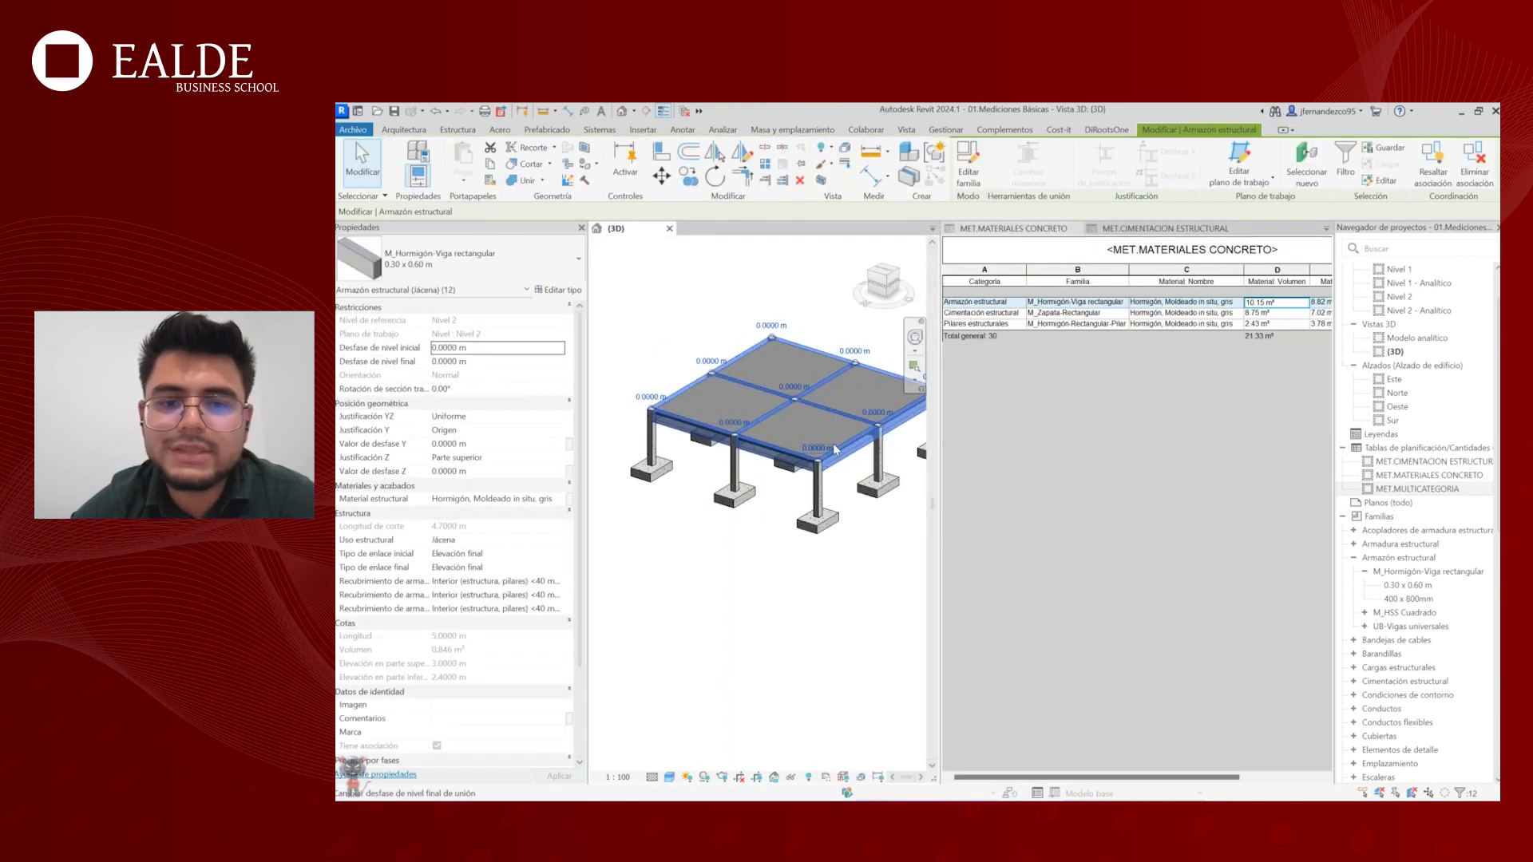
{"action": "middle_click_drag", "start_coordinate": [836, 450], "coordinate": [792, 450]}
{"action": "left_click", "coordinate": [1190, 315]}
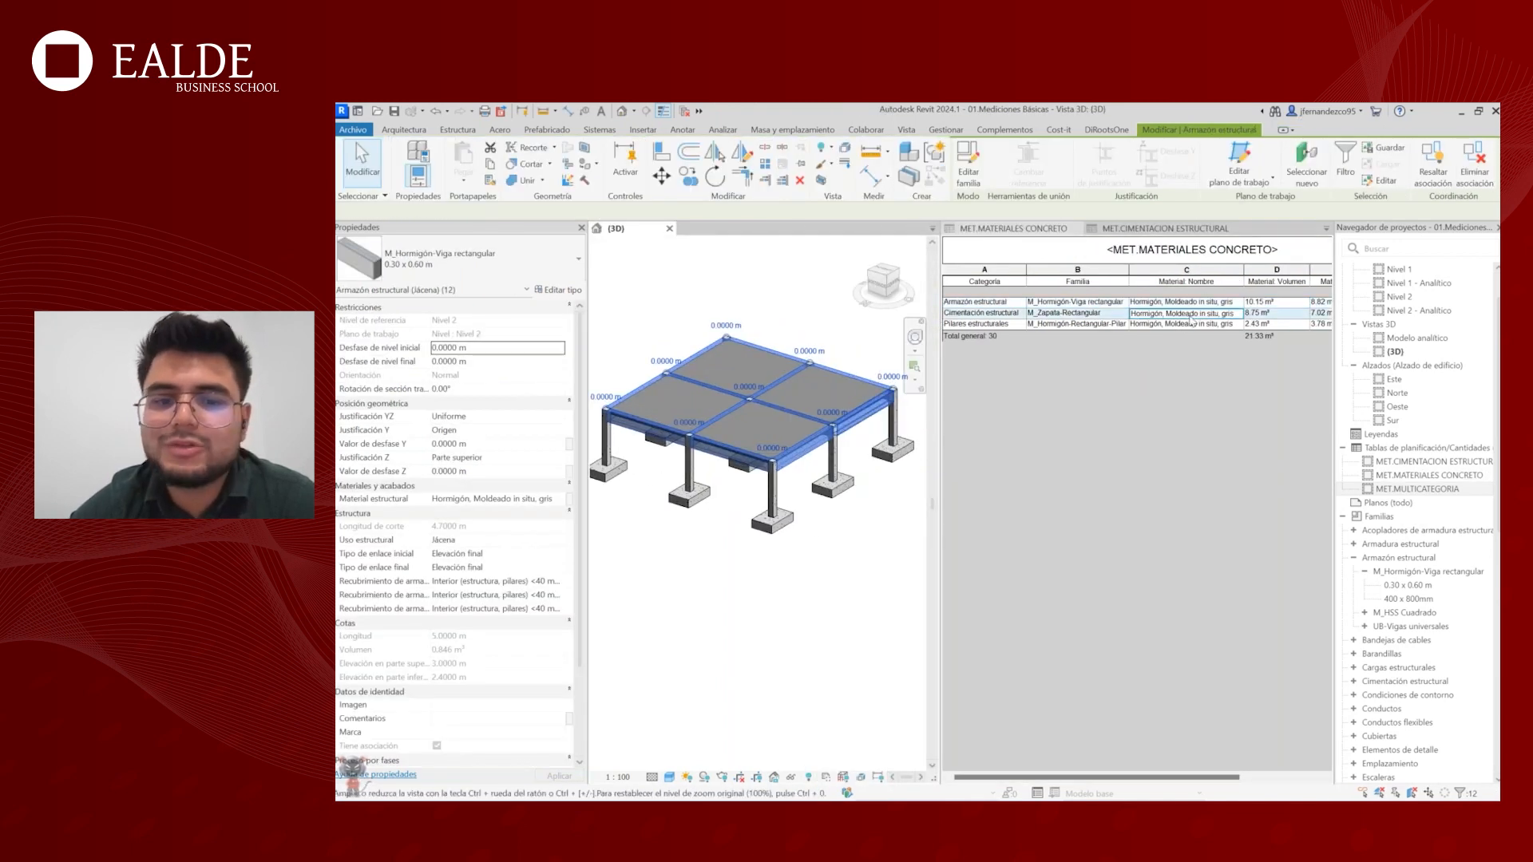
{"action": "scroll", "coordinate": [797, 531], "scroll_direction": "down", "scroll_amount": 2}
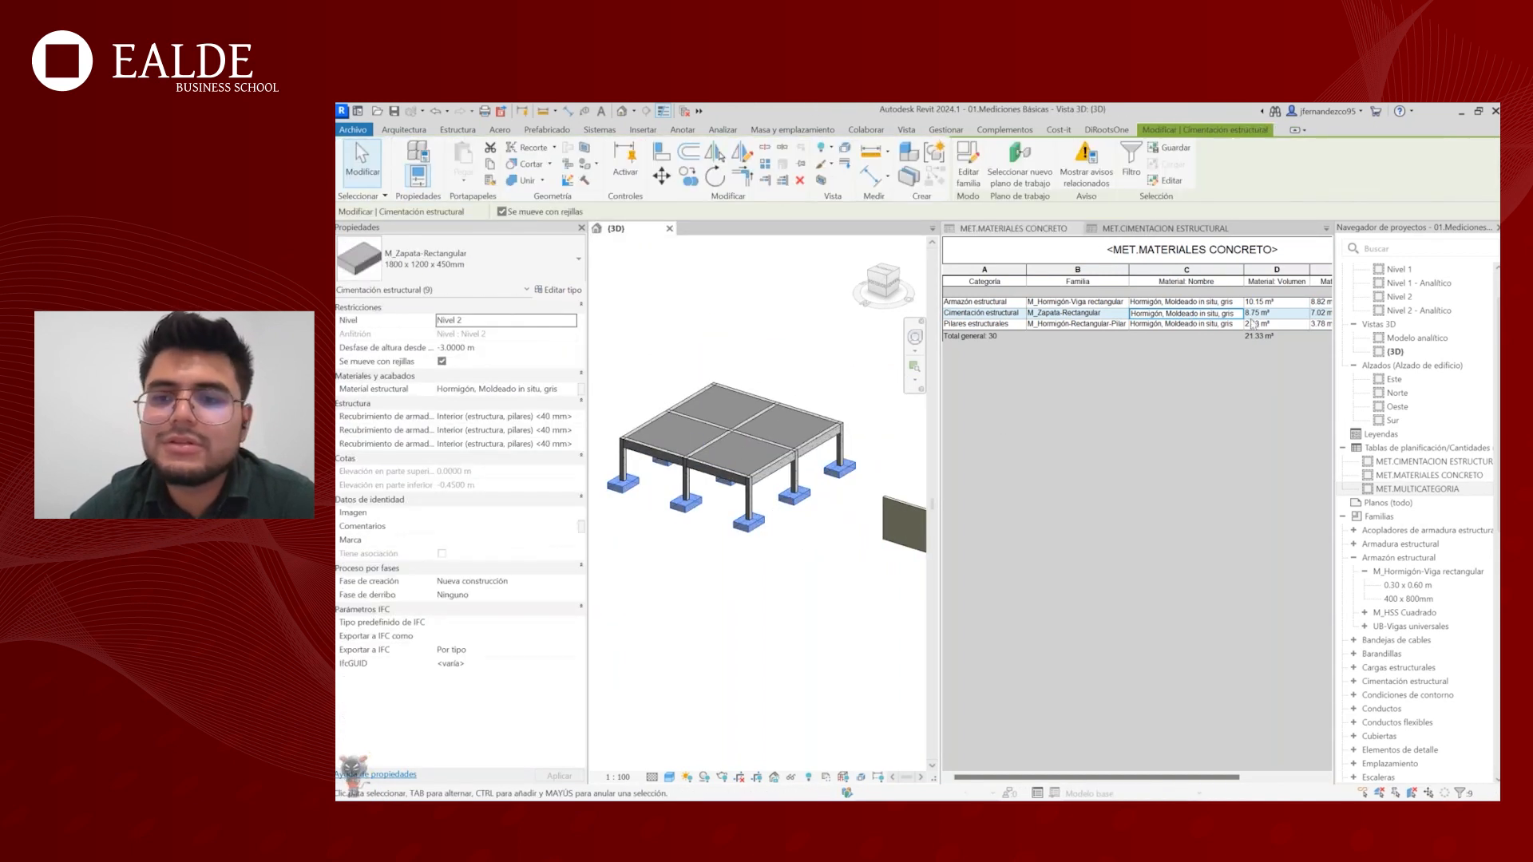
{"action": "left_click", "coordinate": [1268, 325]}
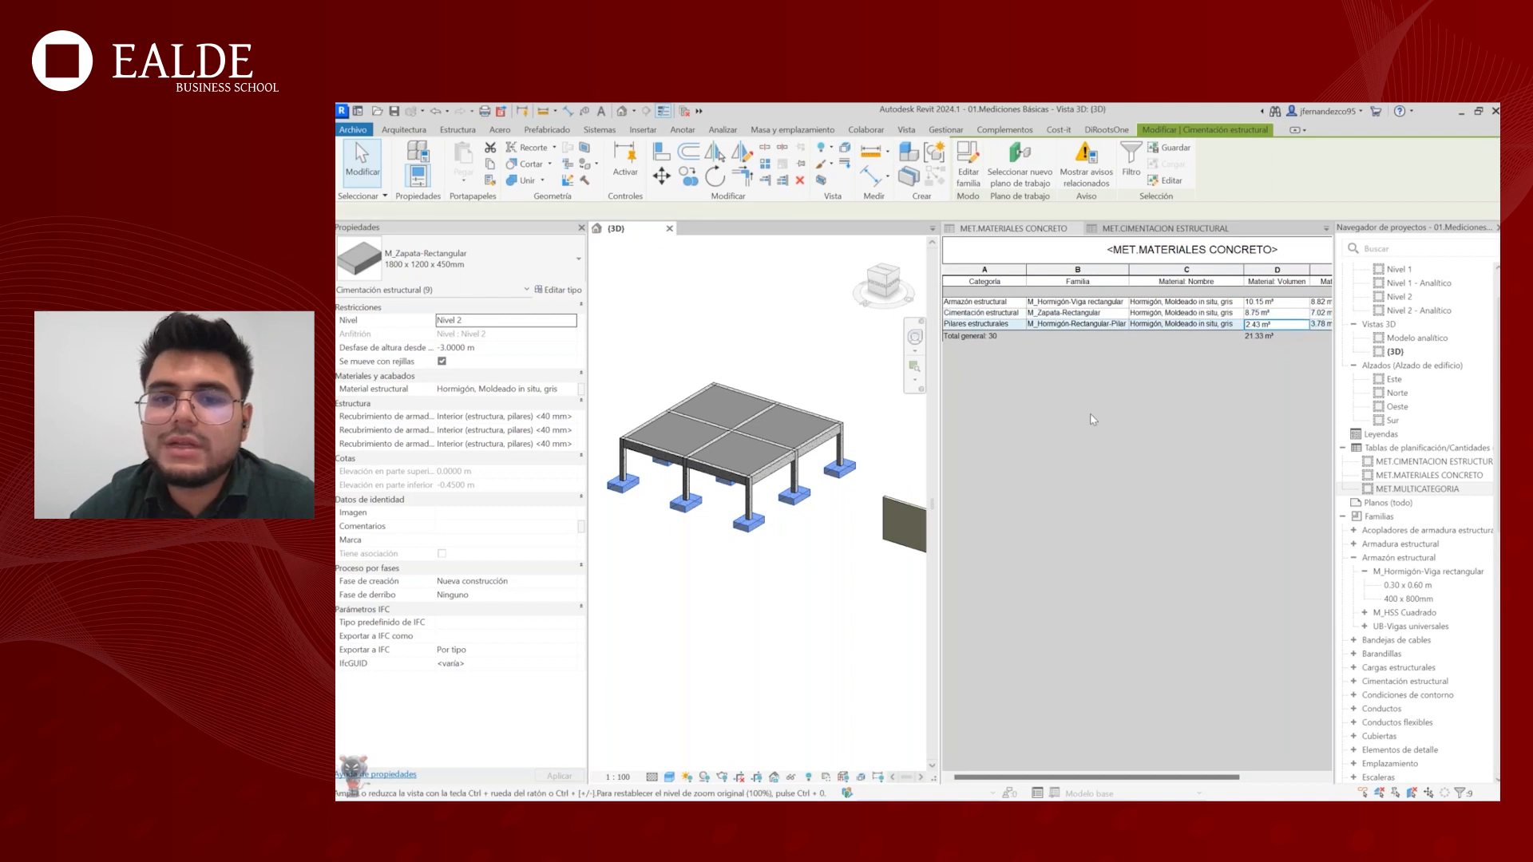
{"action": "scroll", "coordinate": [747, 503], "scroll_direction": "up", "scroll_amount": 3}
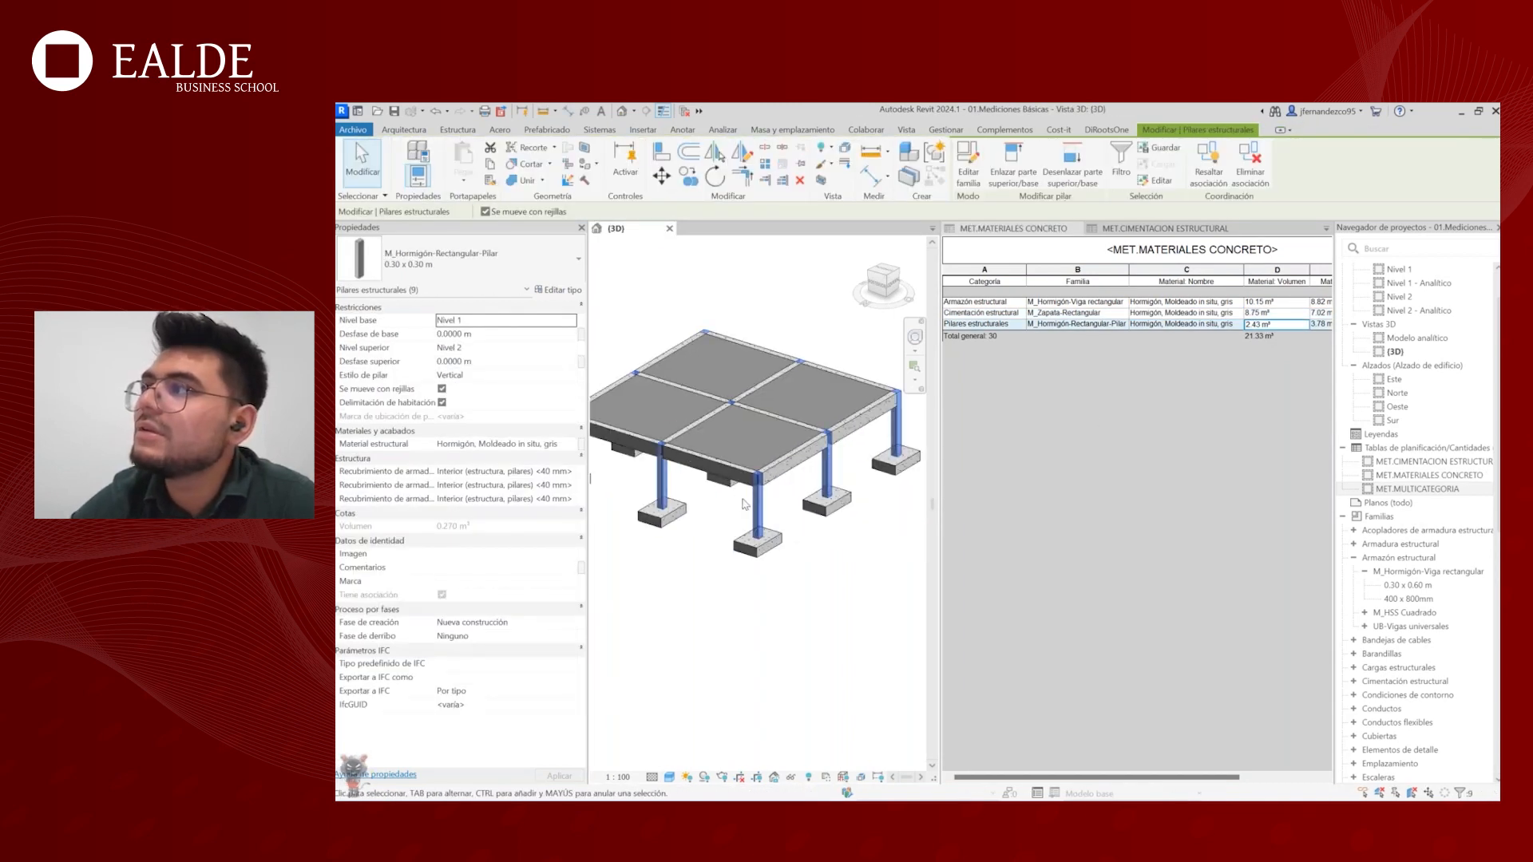
{"action": "scroll", "coordinate": [750, 487], "scroll_direction": "down", "scroll_amount": 2}
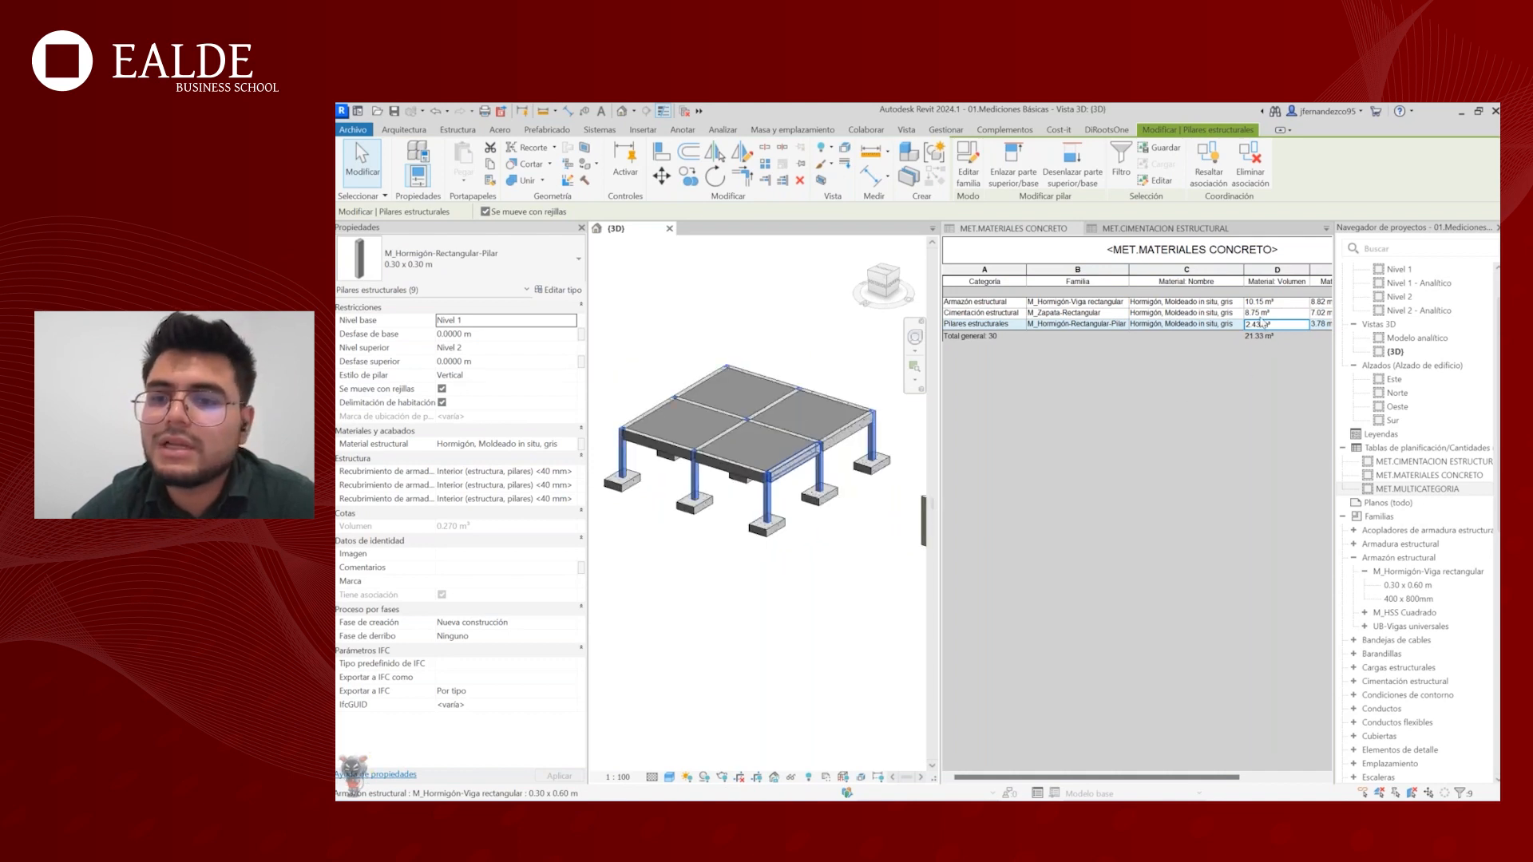
{"action": "left_click", "coordinate": [1271, 312]}
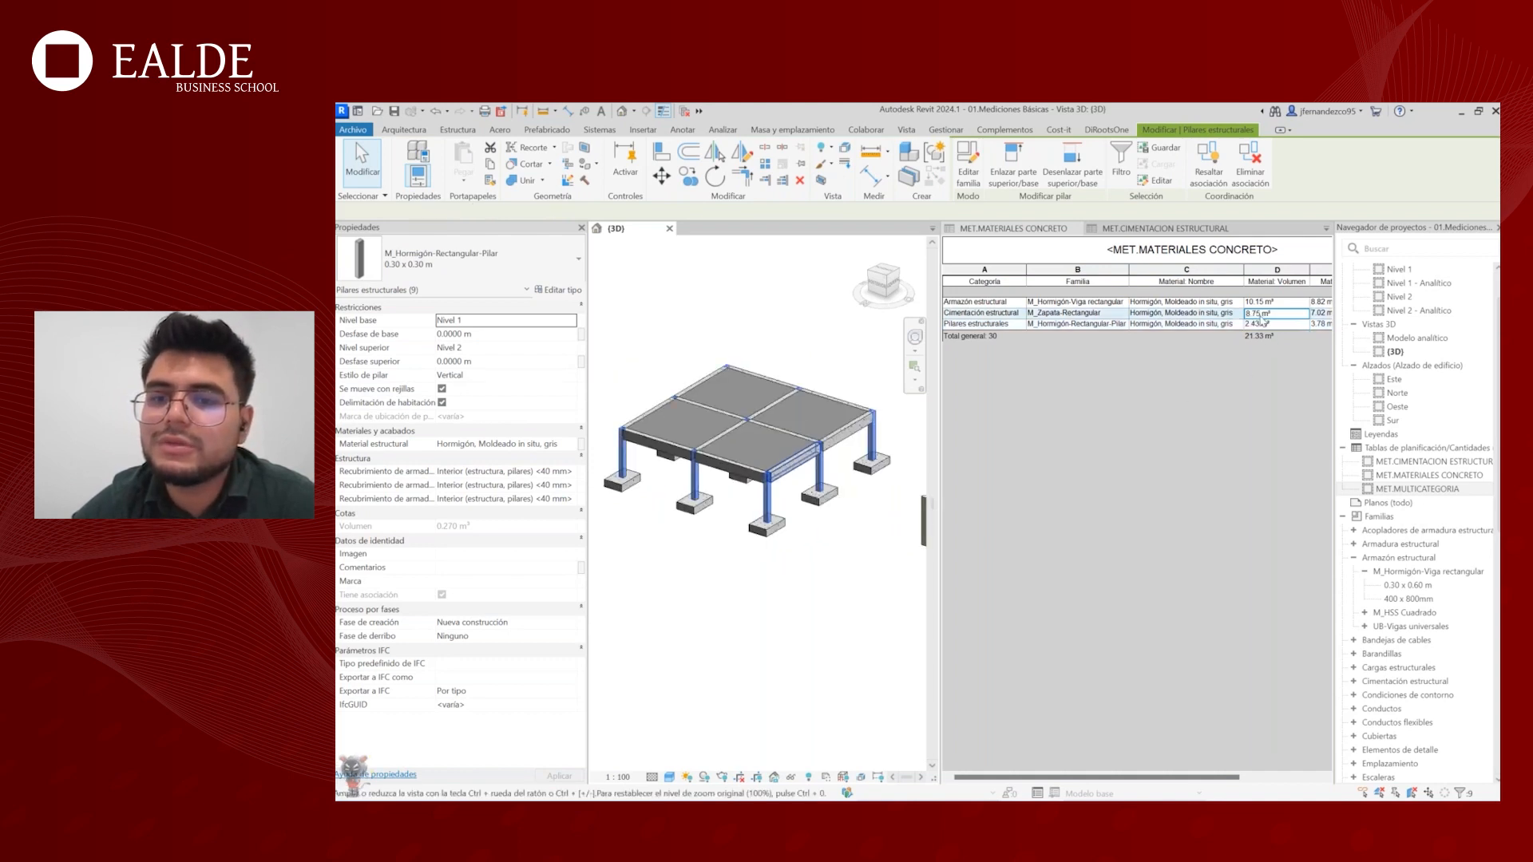
- Widen the takeoff table view and highlight the elements of all three cast-in-place concrete rows together in the 3D view
{"action": "left_click_drag", "start_coordinate": [940, 382], "coordinate": [818, 382]}
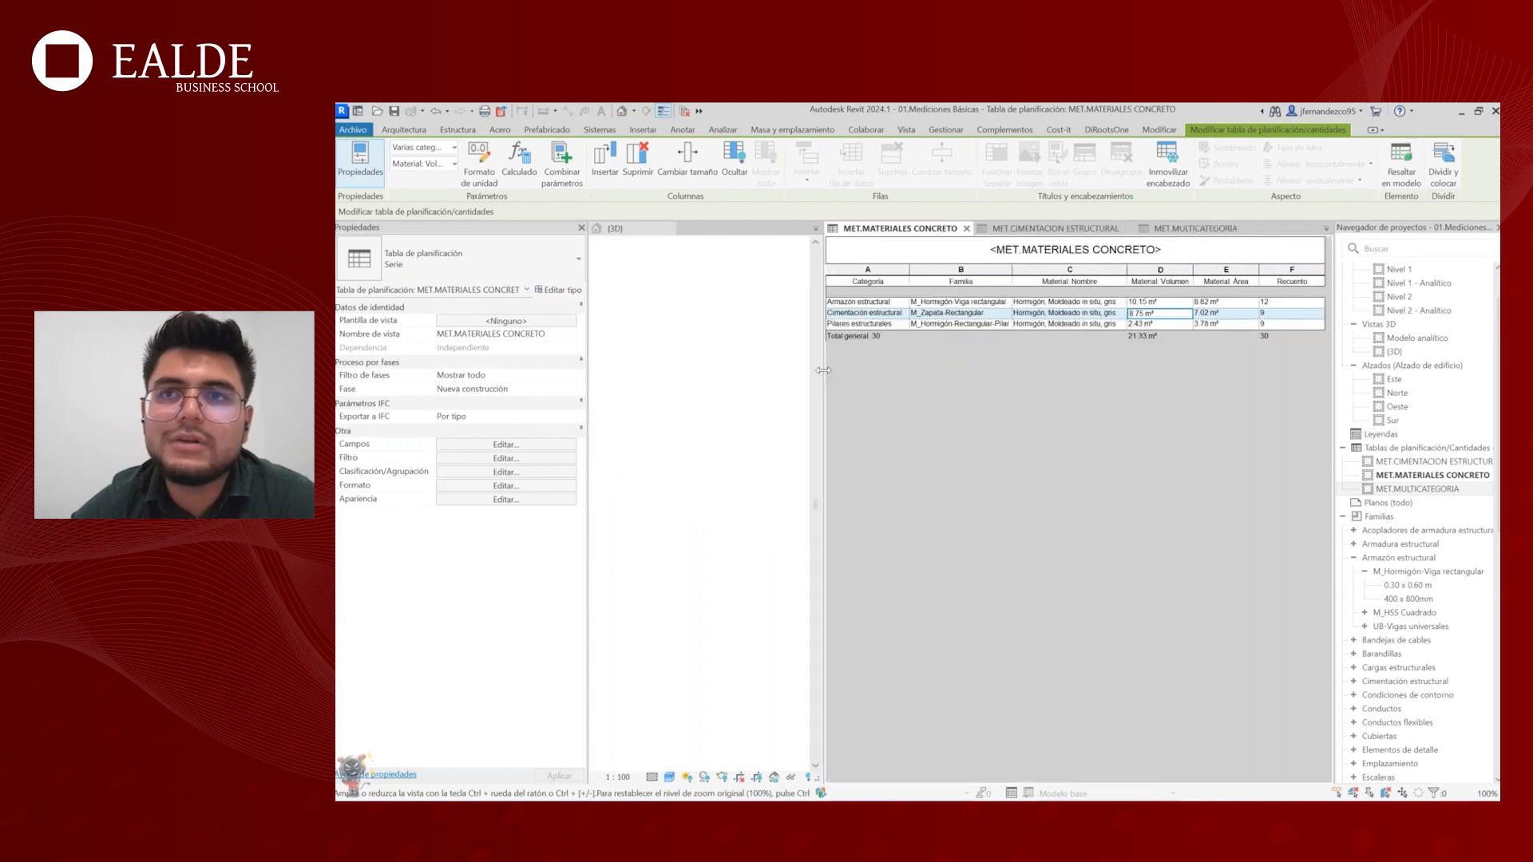
{"action": "left_click", "coordinate": [1086, 303]}
{"action": "left_click", "coordinate": [1091, 314]}
{"action": "left_click", "coordinate": [1097, 324]}
{"action": "left_click", "coordinate": [1094, 303]}
{"action": "left_click_drag", "start_coordinate": [1095, 313], "coordinate": [1099, 326]}
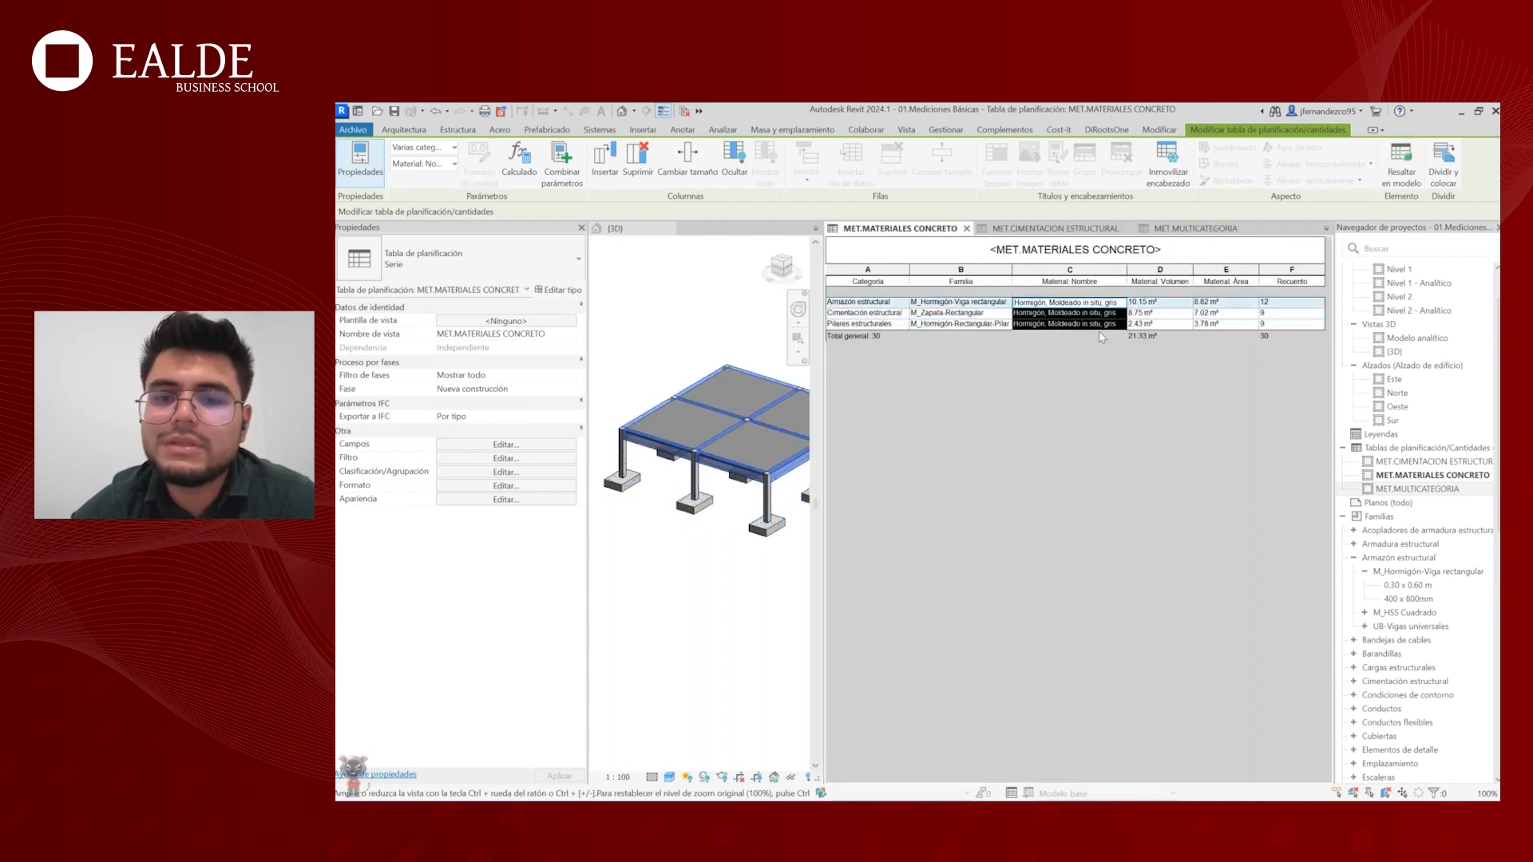
{"action": "scroll", "coordinate": [741, 477], "scroll_direction": "down", "scroll_amount": 3}
{"action": "left_click", "coordinate": [772, 547]}
{"action": "middle_click_drag", "start_coordinate": [774, 548], "coordinate": [738, 547]}
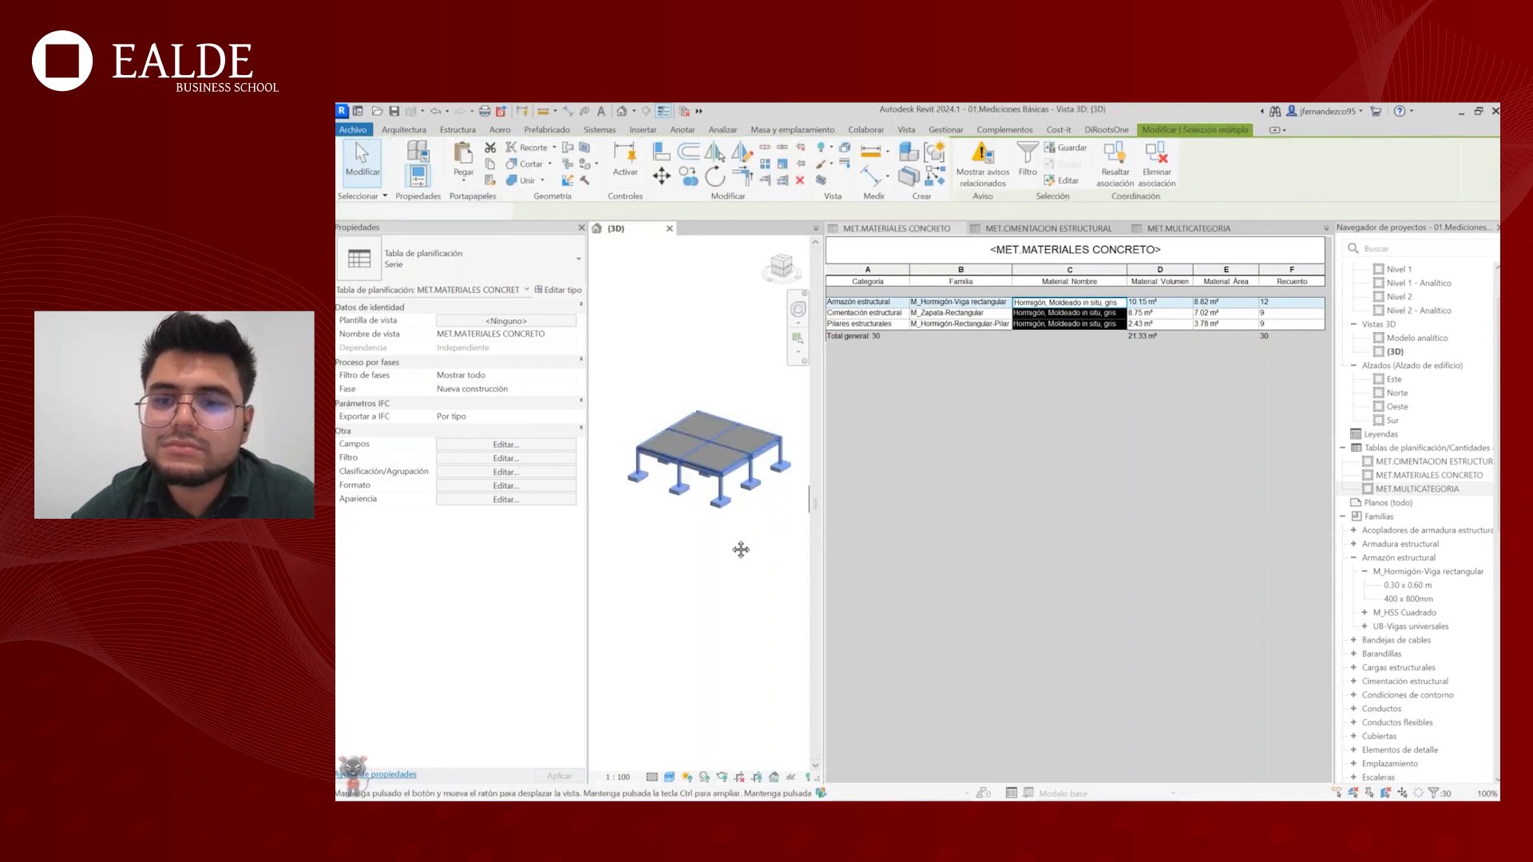
{"action": "left_click", "coordinate": [1136, 325]}
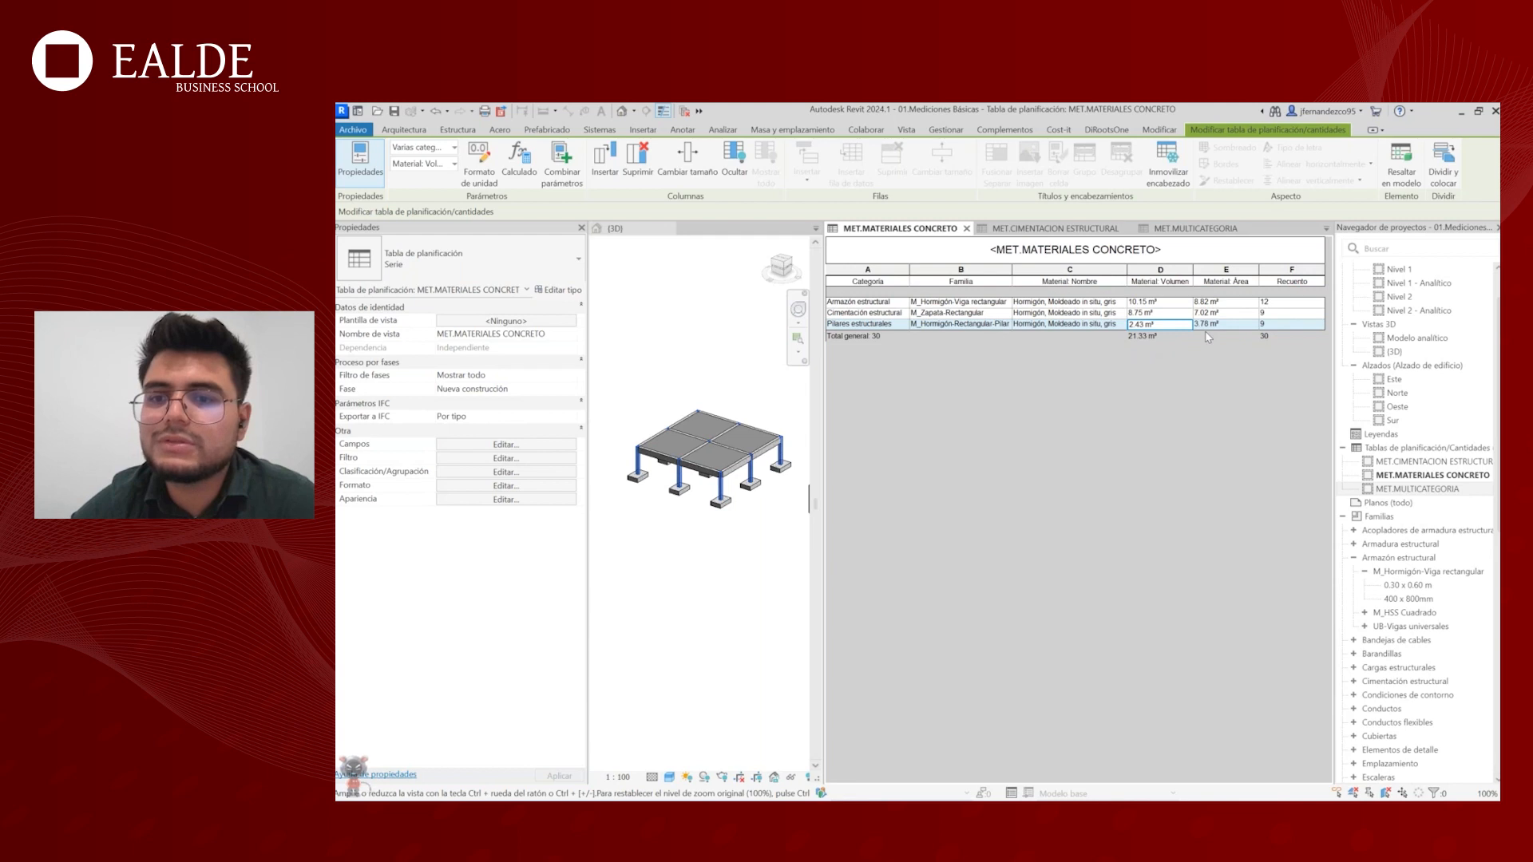
- Enlarge the 3D view beside the takeoff and clear the selection of the columns
{"action": "middle_click_drag", "start_coordinate": [732, 524], "coordinate": [733, 528]}
{"action": "left_click_drag", "start_coordinate": [822, 416], "coordinate": [862, 411]}
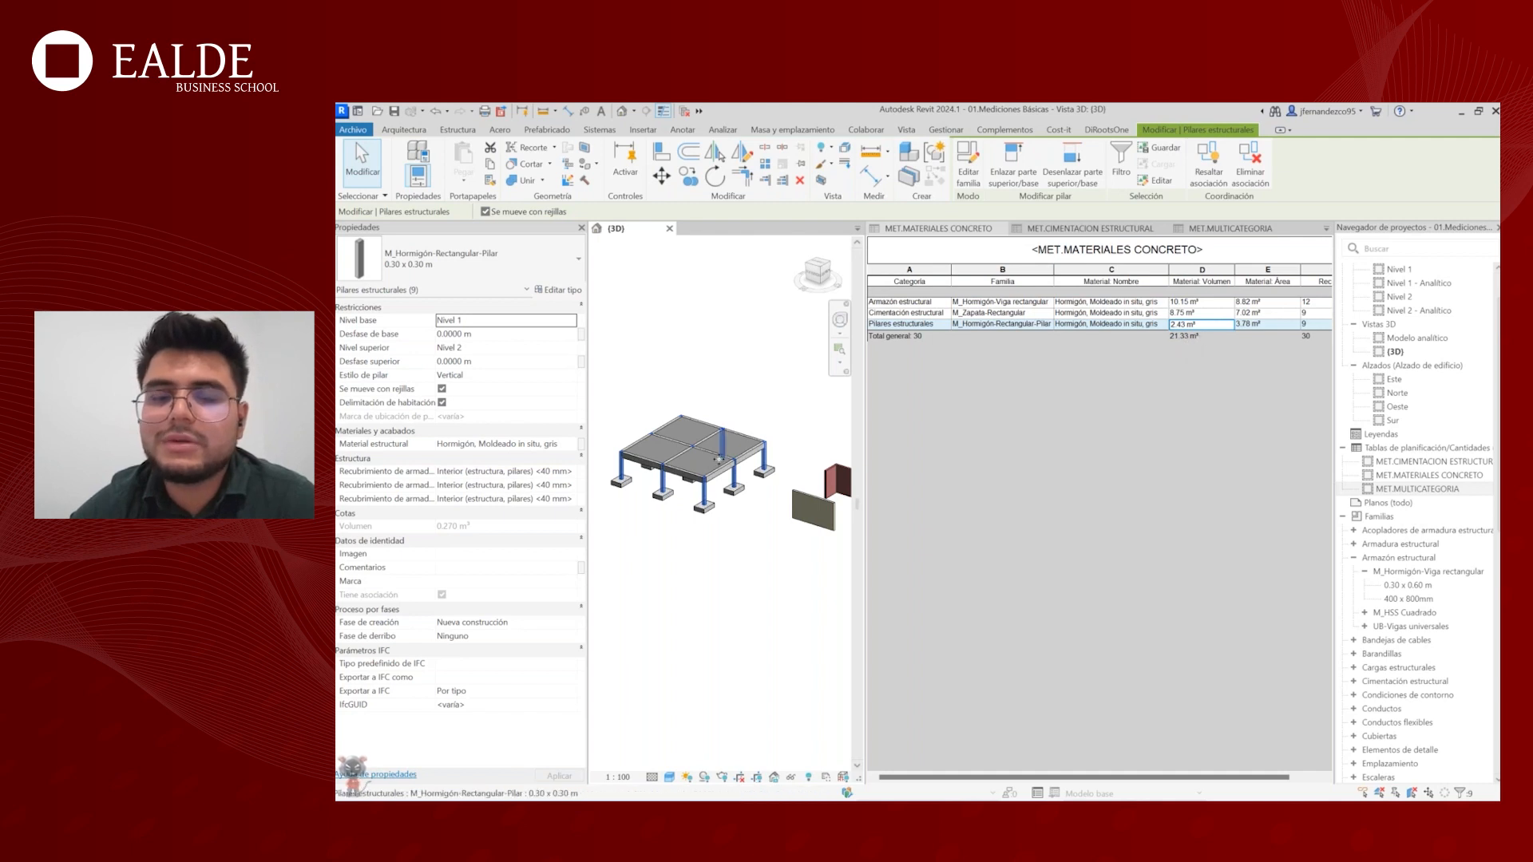
{"action": "scroll", "coordinate": [736, 517], "scroll_direction": "down", "scroll_amount": 2}
{"action": "left_click", "coordinate": [735, 517]}
{"action": "scroll", "coordinate": [747, 511], "scroll_direction": "up", "scroll_amount": 3}
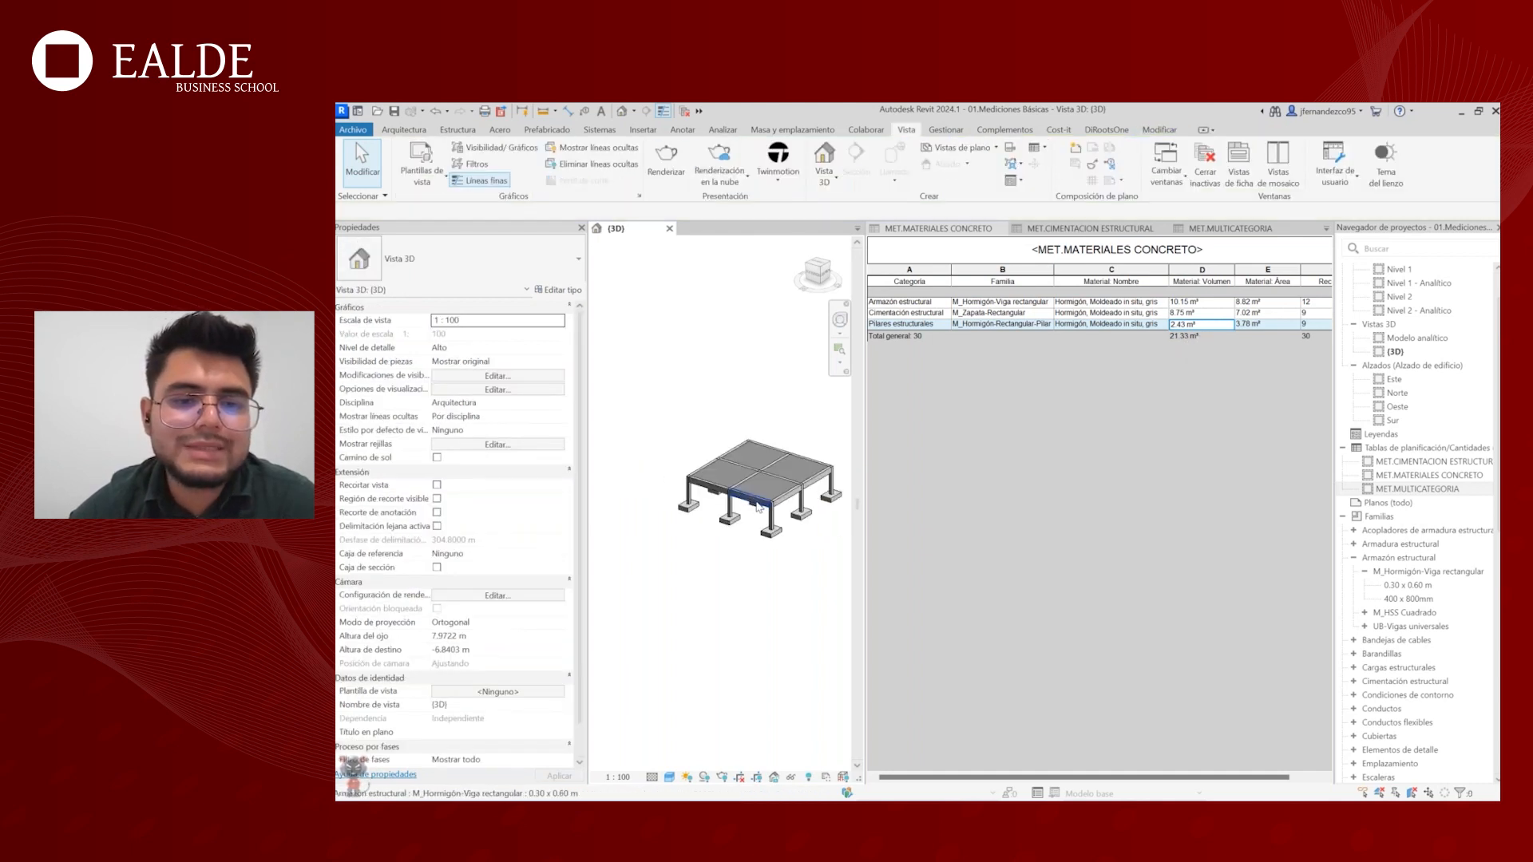
{"action": "mouse_move", "coordinate": [757, 507]}
{"action": "middle_mouse_down"}
{"action": "mouse_move", "coordinate": [725, 506]}
{"action": "mouse_move", "coordinate": [741, 503]}
{"action": "middle_mouse_up"}
{"action": "scroll", "coordinate": [726, 506], "scroll_direction": "up", "scroll_amount": 1}
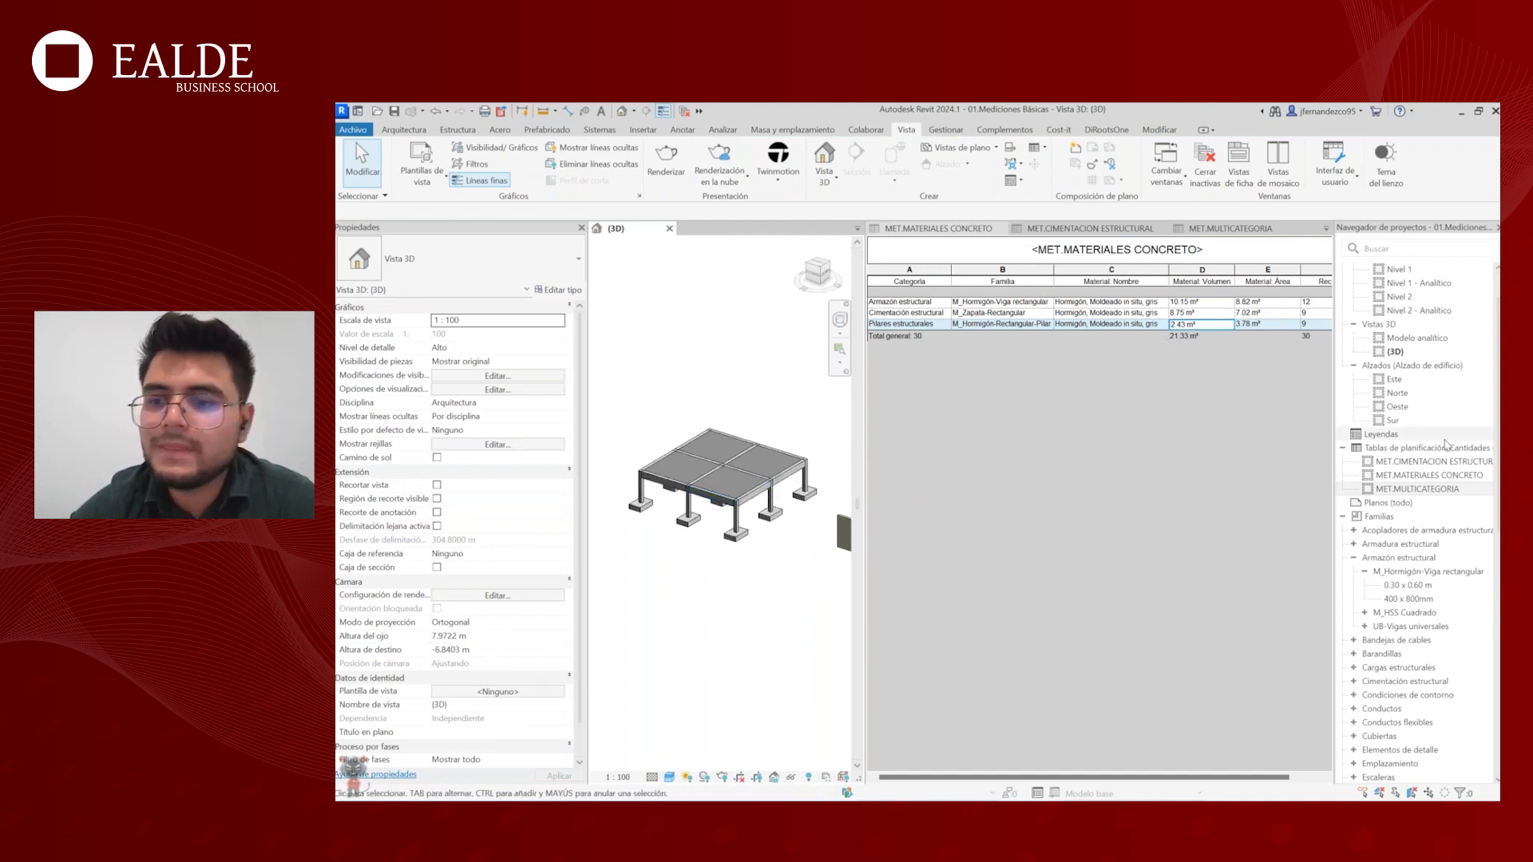
- Review the MET.CIMENTACION ESTRUCTURAL, MET.MATERIALES CONCRETO and MET.MULTICATEGORIA schedules listed in the project browser
{"action": "left_click", "coordinate": [1426, 463]}
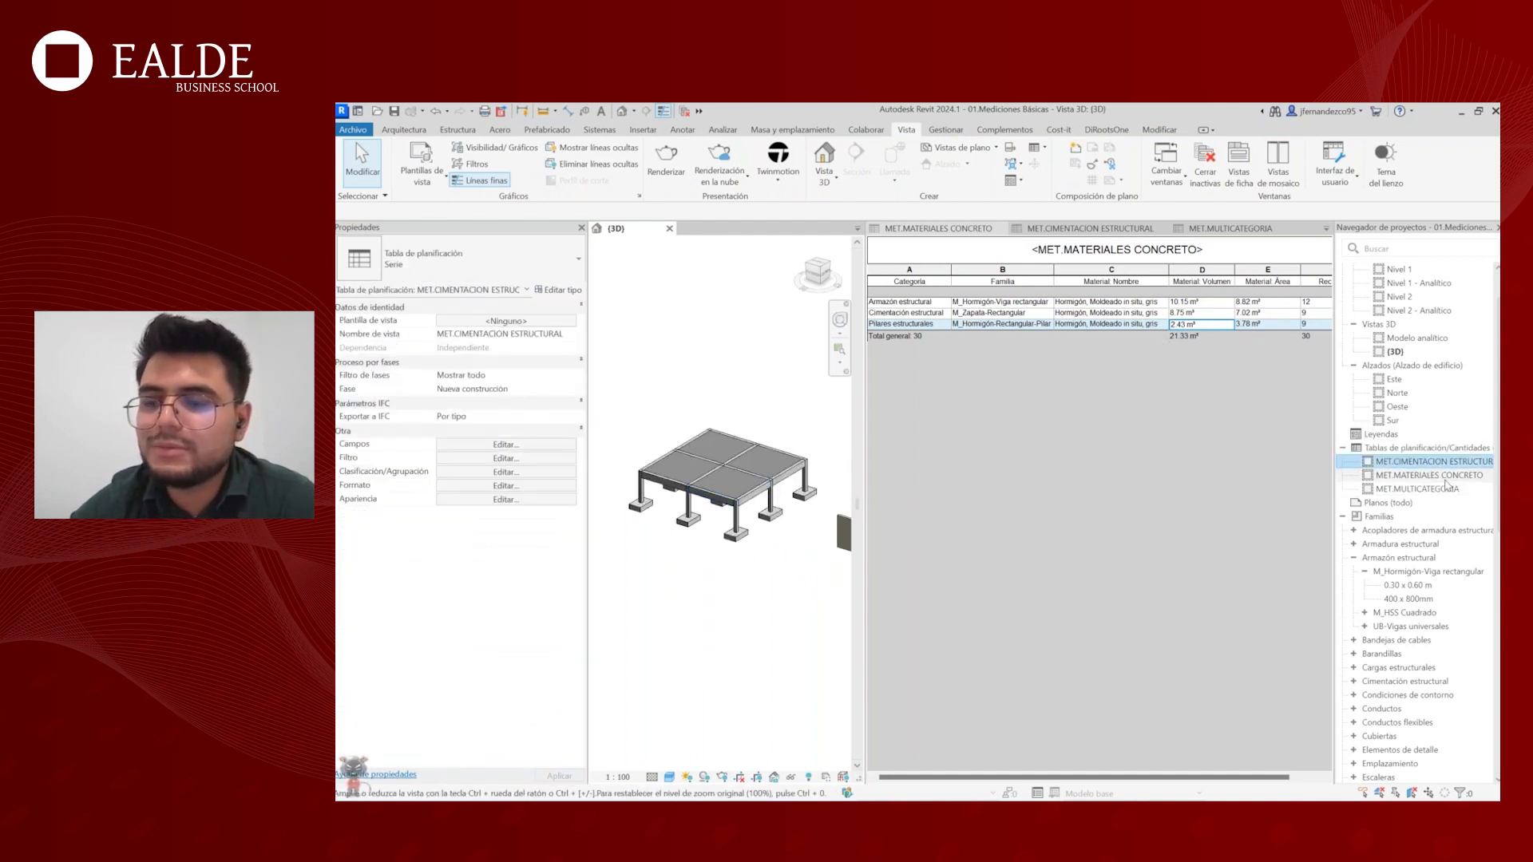
{"action": "left_click", "coordinate": [1447, 477]}
{"action": "left_click", "coordinate": [1433, 489]}
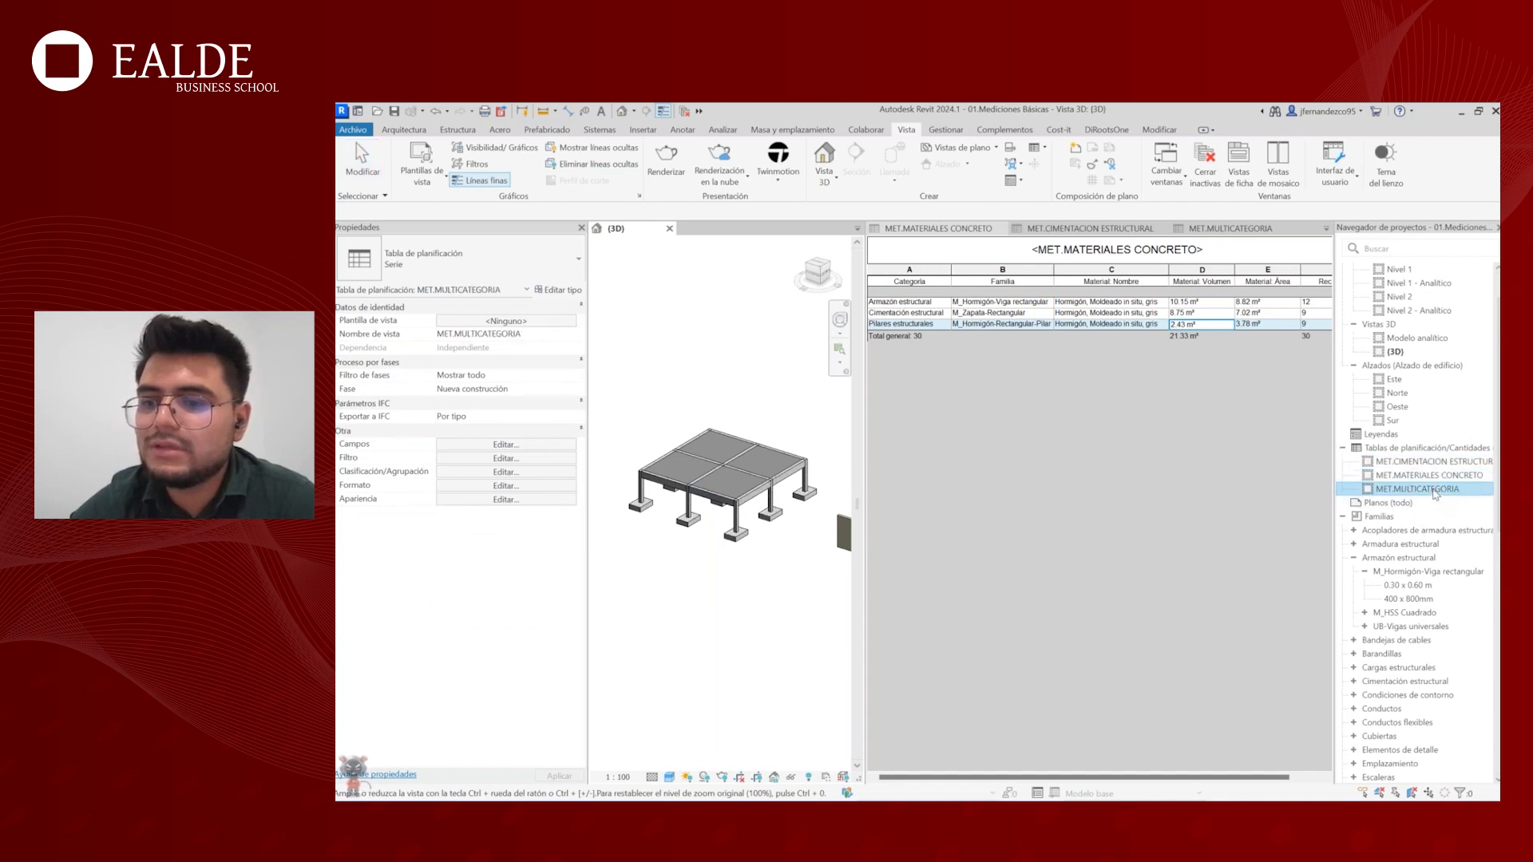
{"action": "left_click", "coordinate": [782, 415]}
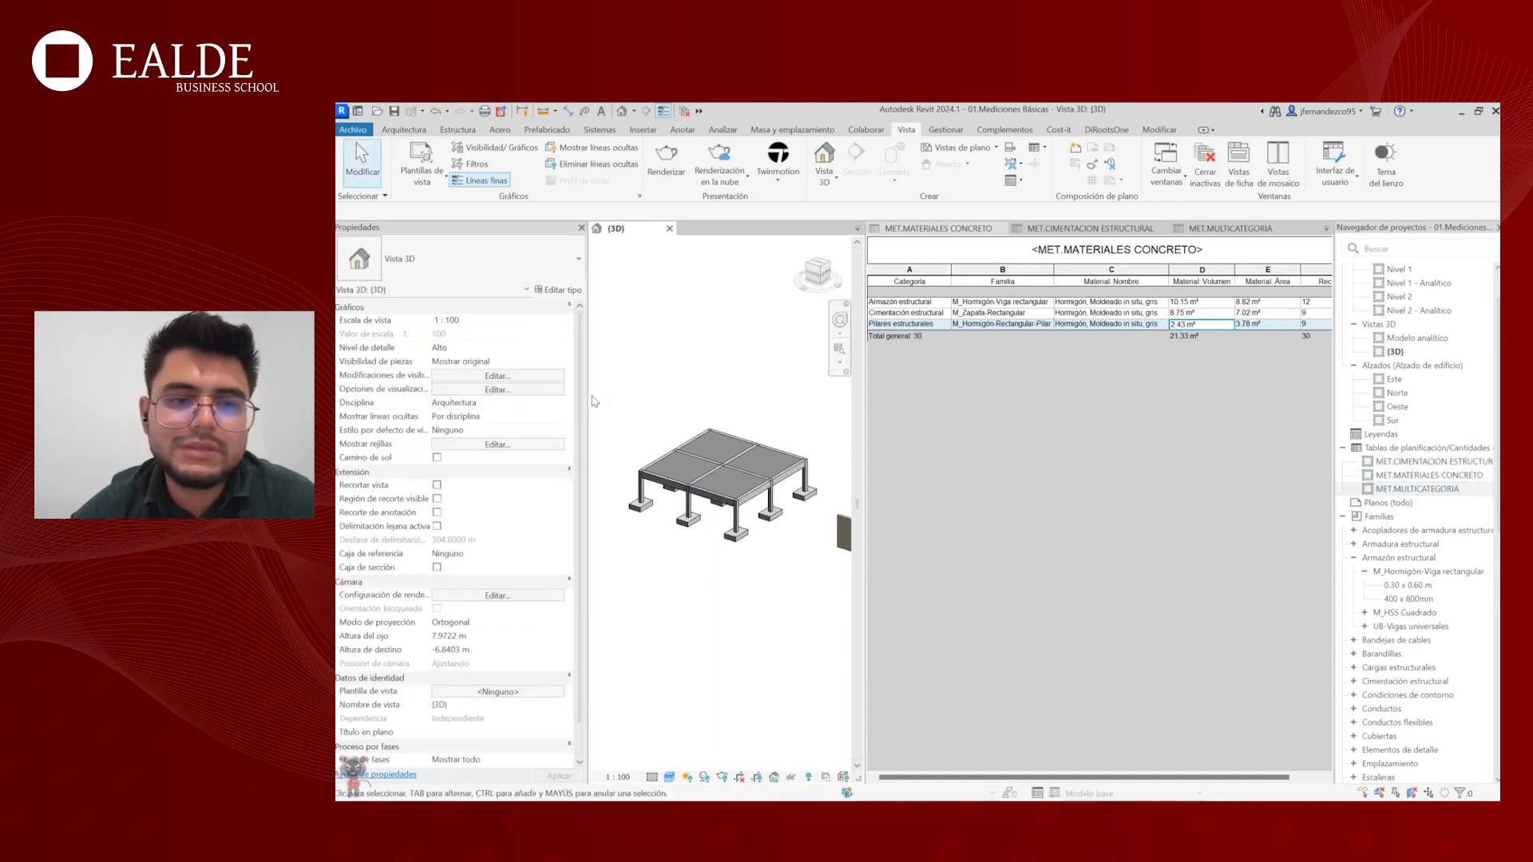
- Narrow the properties palette, enlarge the 3D view to fit the separate walls and select the Muro con Acabados wall
{"action": "left_click_drag", "start_coordinate": [507, 383], "coordinate": [508, 383]}
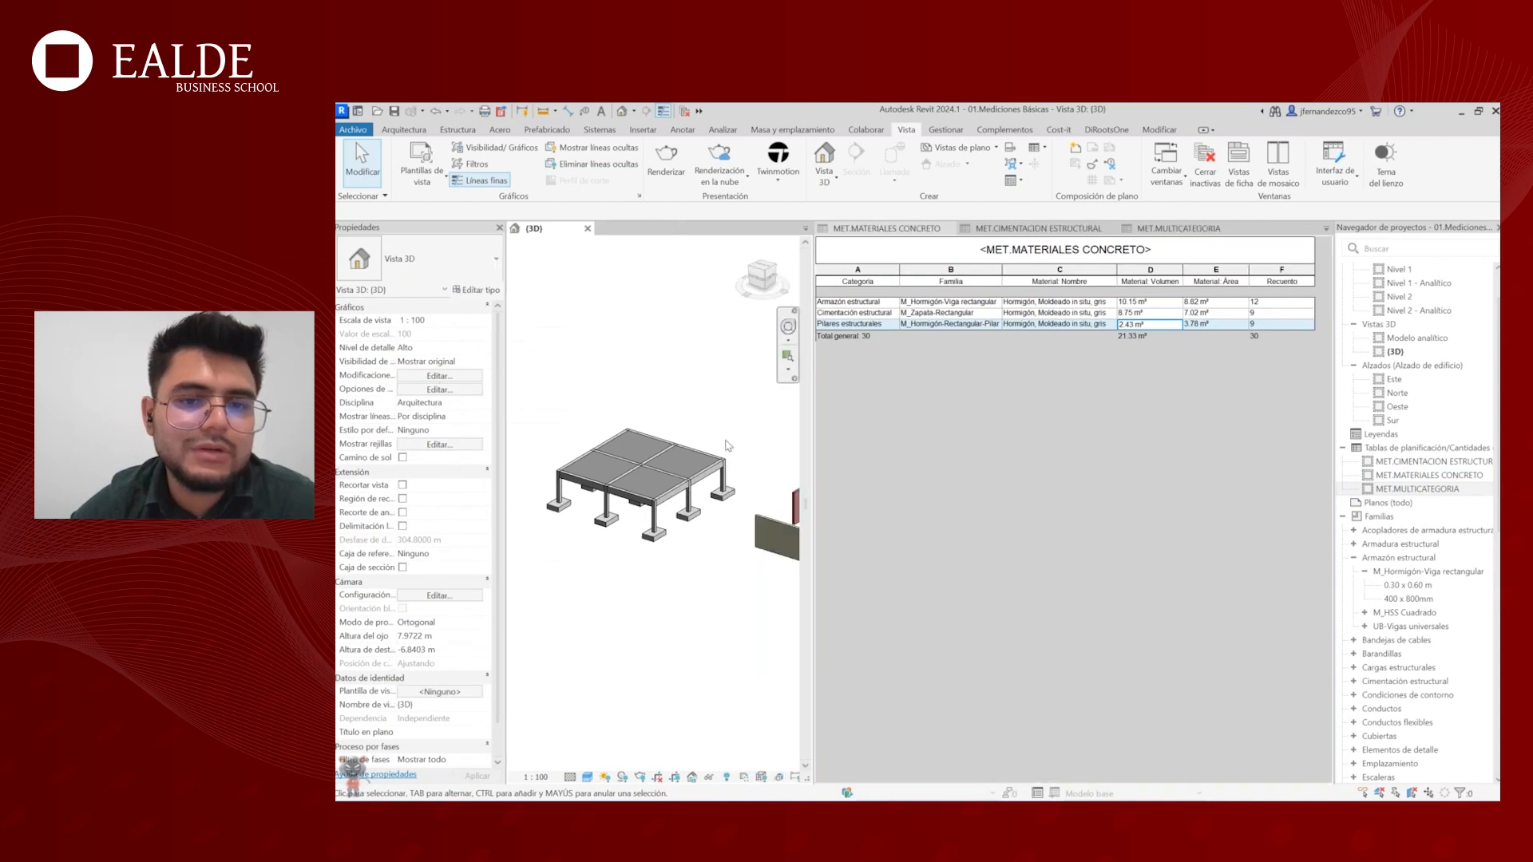
{"action": "left_click_drag", "start_coordinate": [811, 416], "coordinate": [964, 416]}
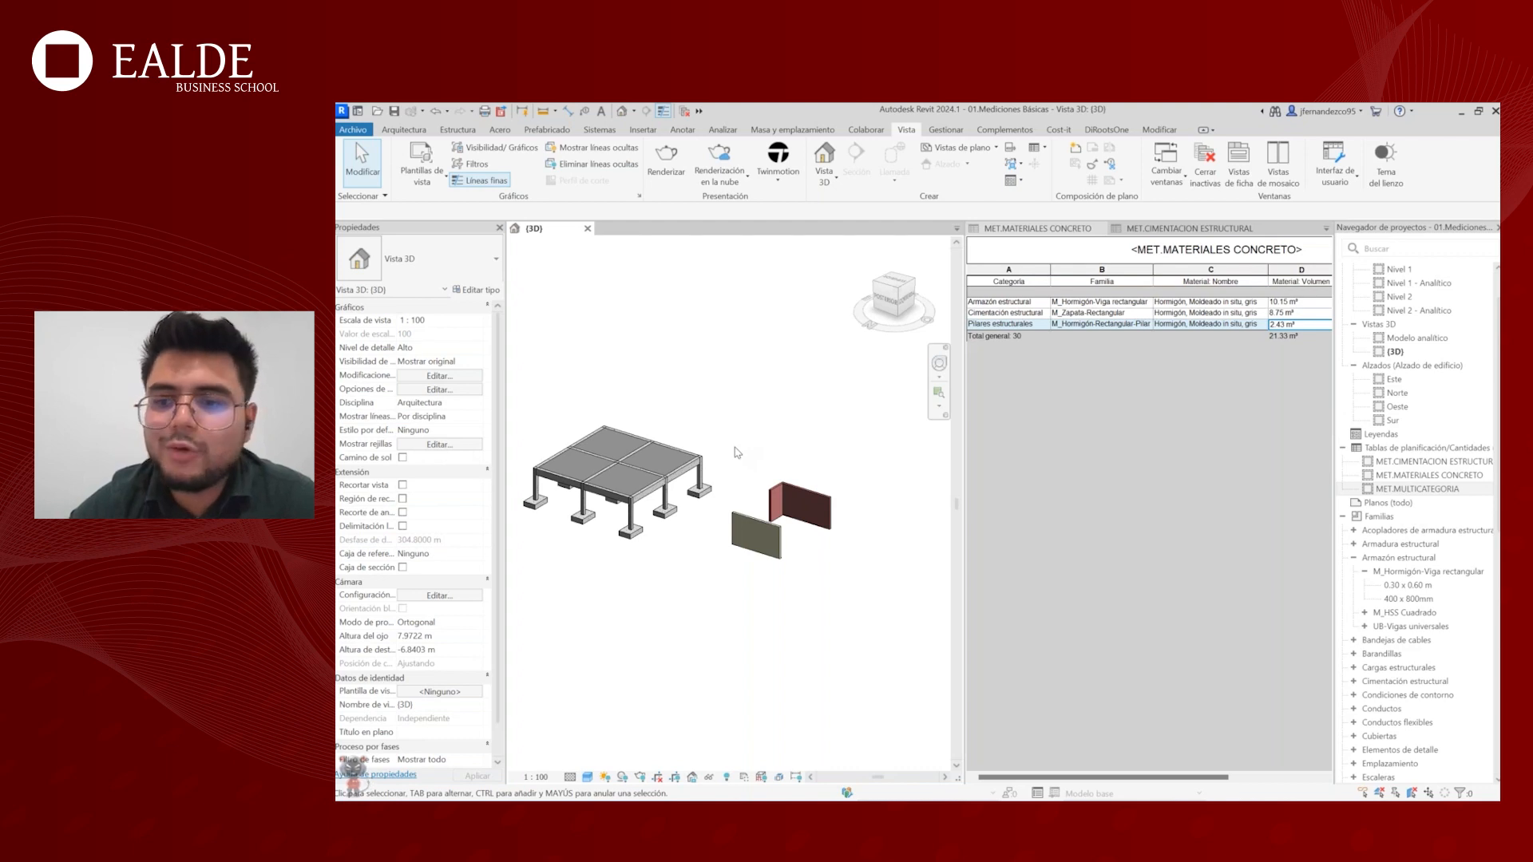
{"action": "middle_click_drag", "start_coordinate": [736, 452], "coordinate": [790, 455]}
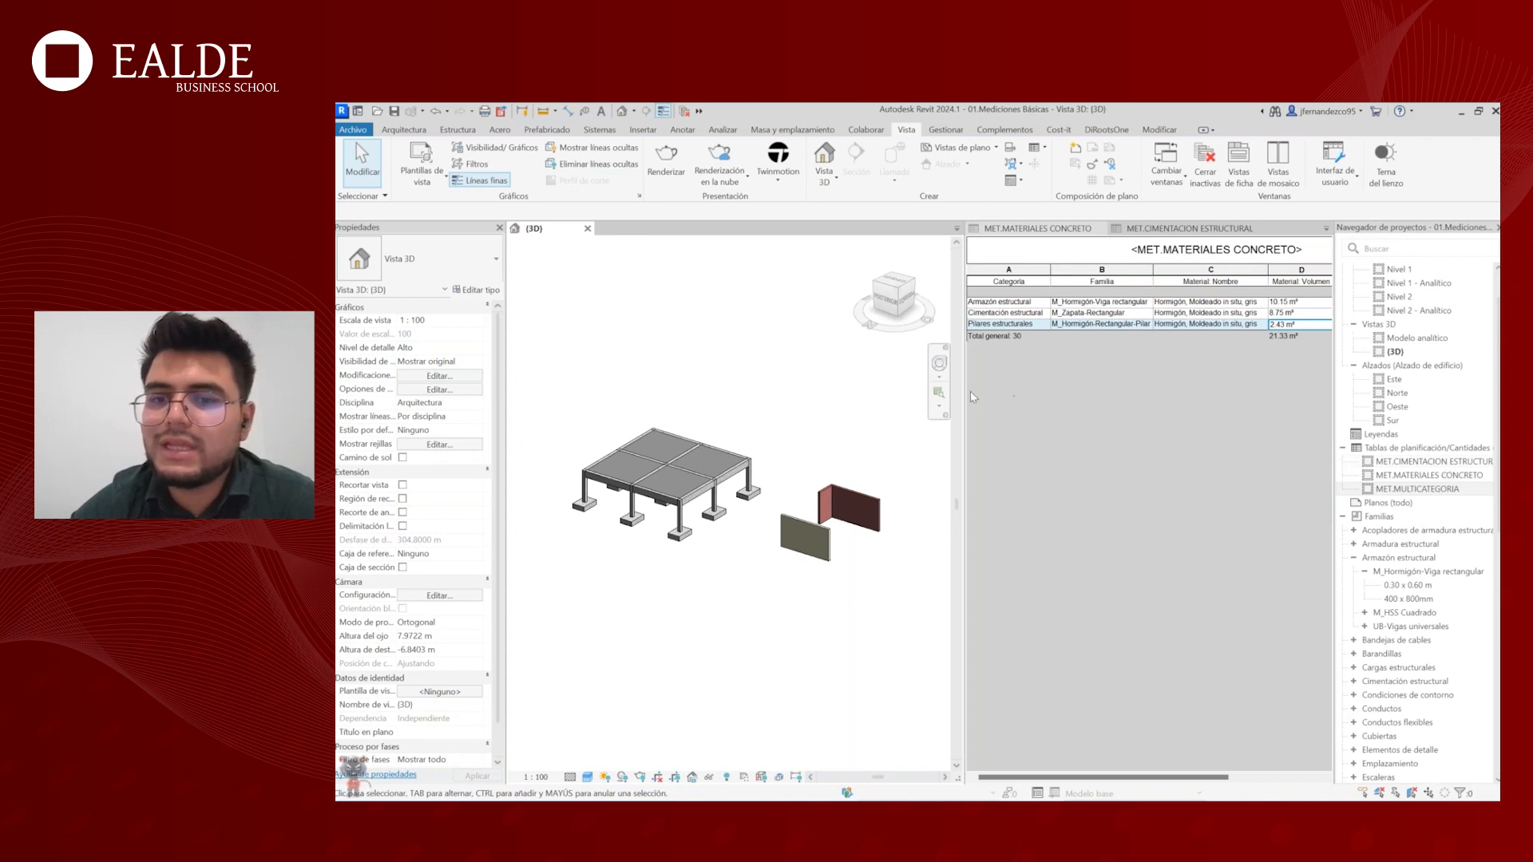
{"action": "middle_click_drag", "start_coordinate": [845, 429], "coordinate": [806, 406]}
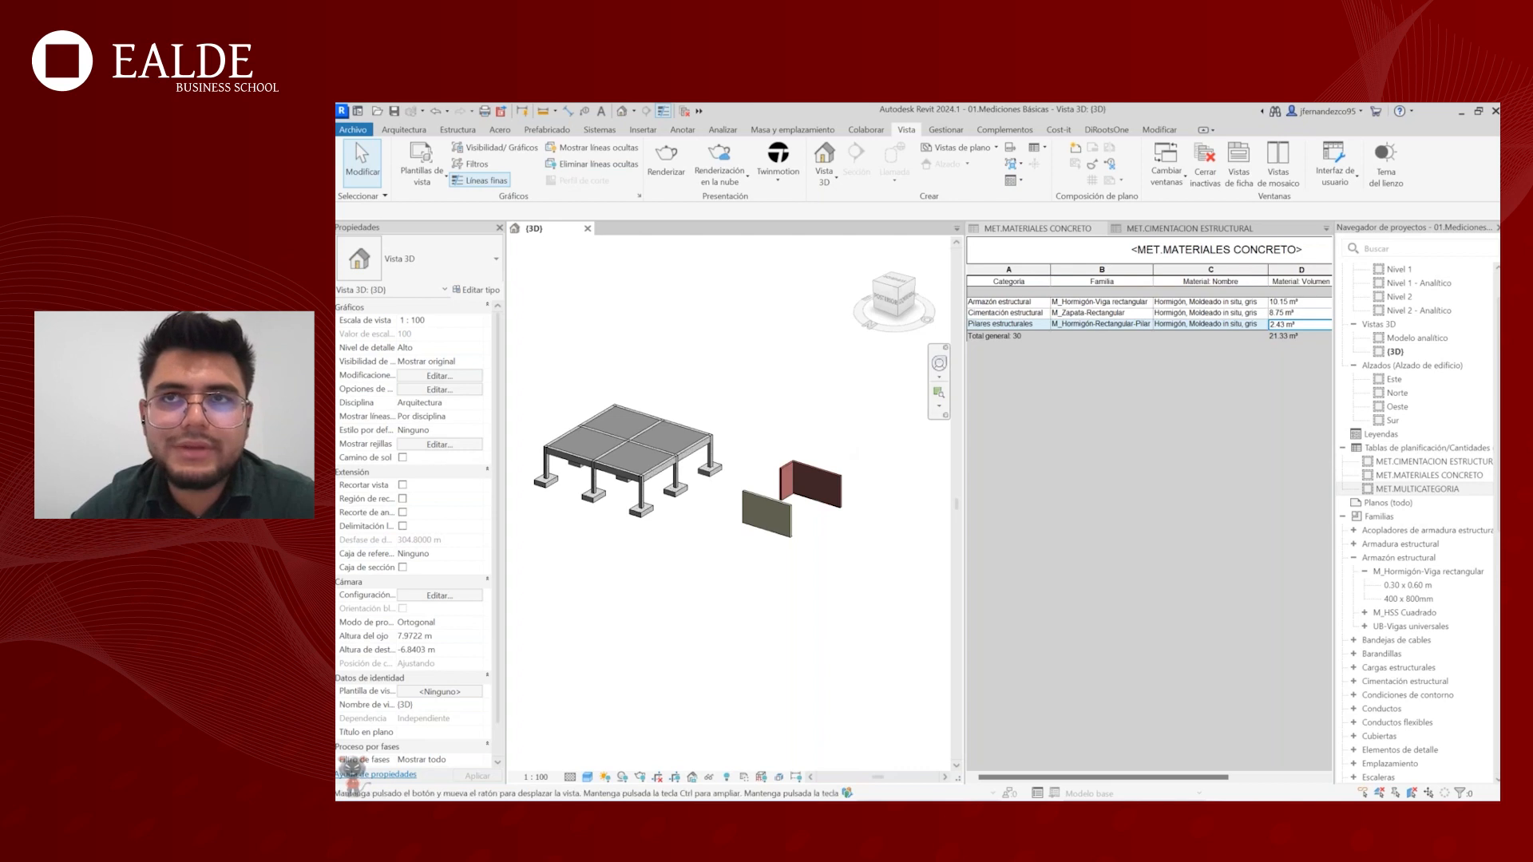
{"action": "middle_click_drag", "start_coordinate": [850, 461], "coordinate": [843, 457]}
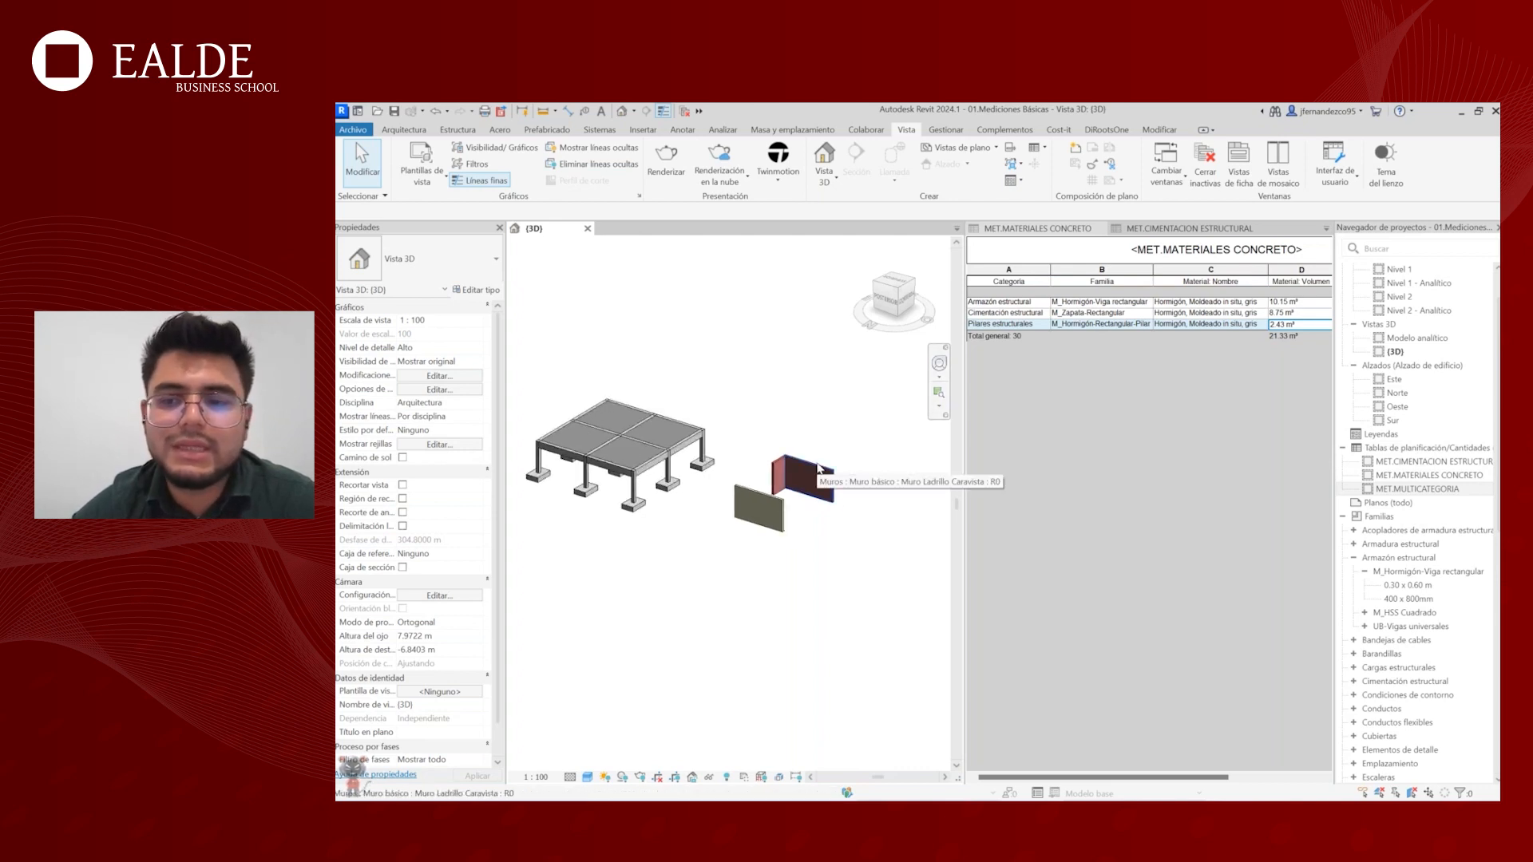
{"action": "scroll", "coordinate": [831, 470], "scroll_direction": "up", "scroll_amount": 2}
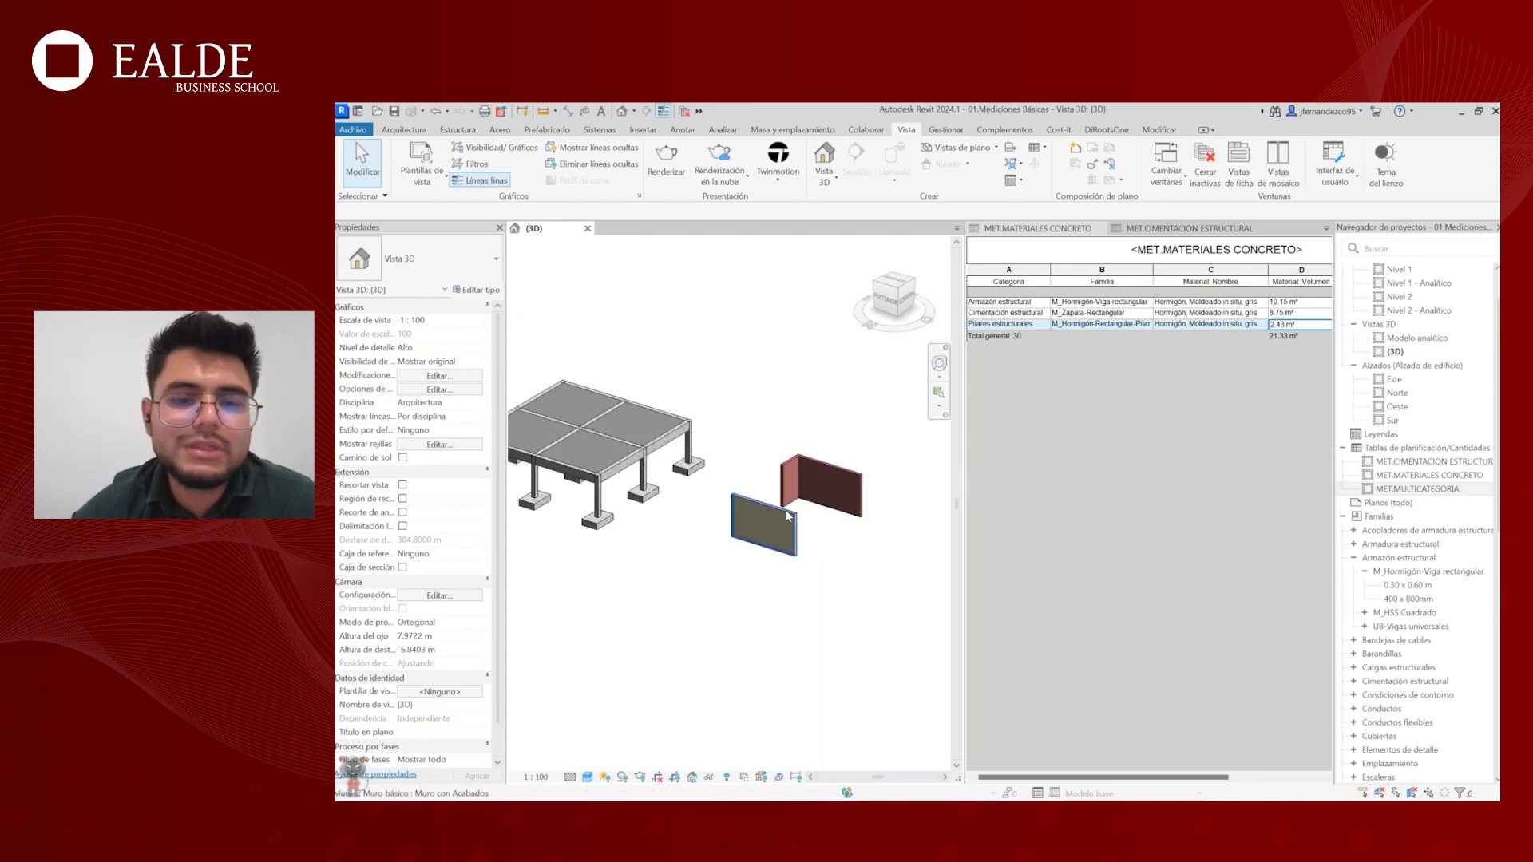
{"action": "left_click", "coordinate": [797, 515]}
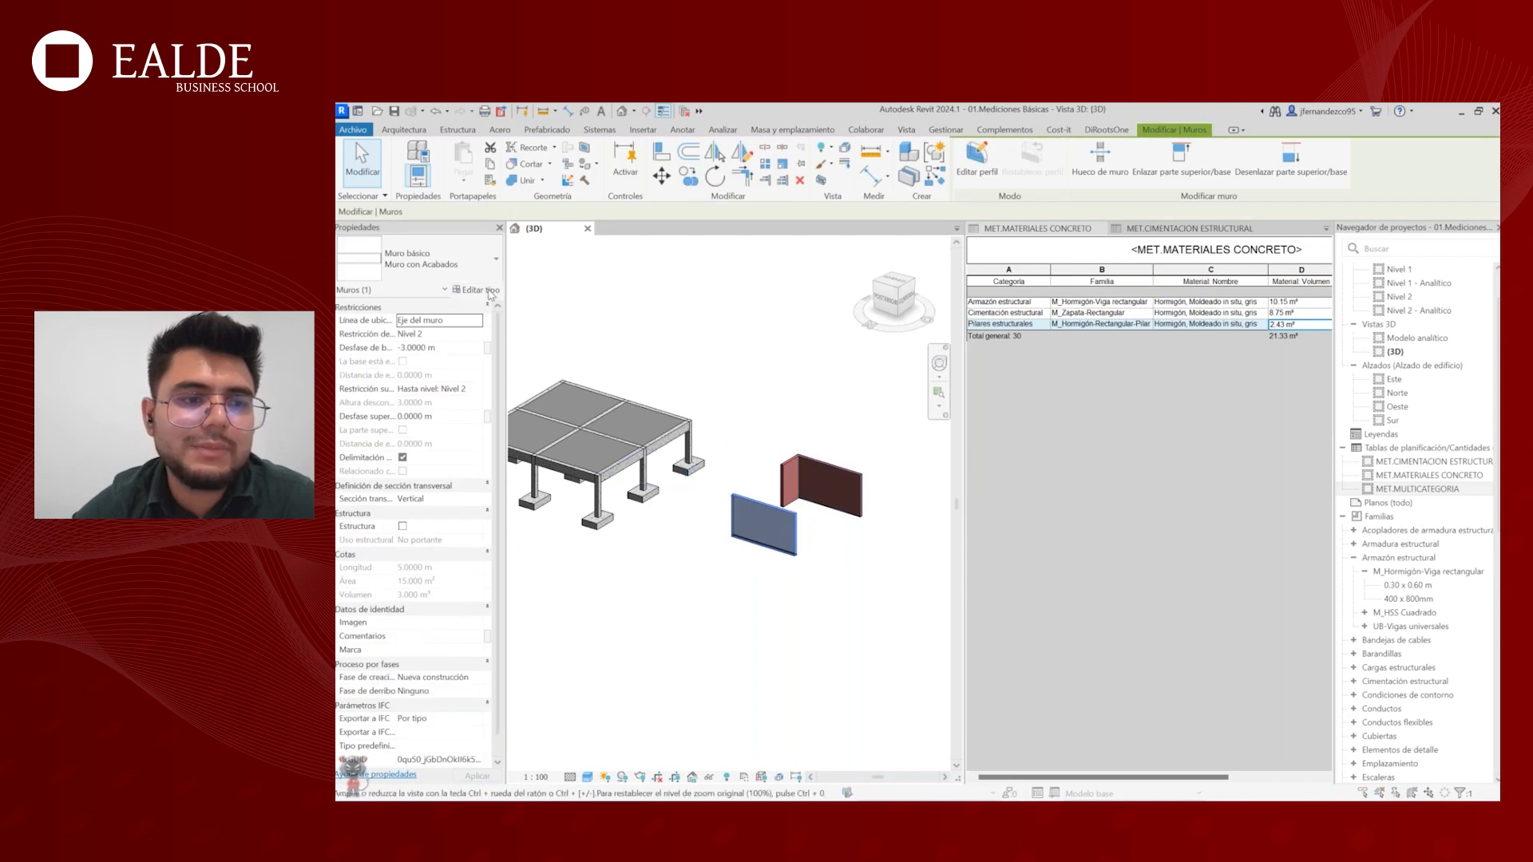
- Examine the layer materials and thickness in the structure of the Muro con Acabados wall type
{"action": "left_click", "coordinate": [490, 291]}
{"action": "left_click", "coordinate": [749, 340]}
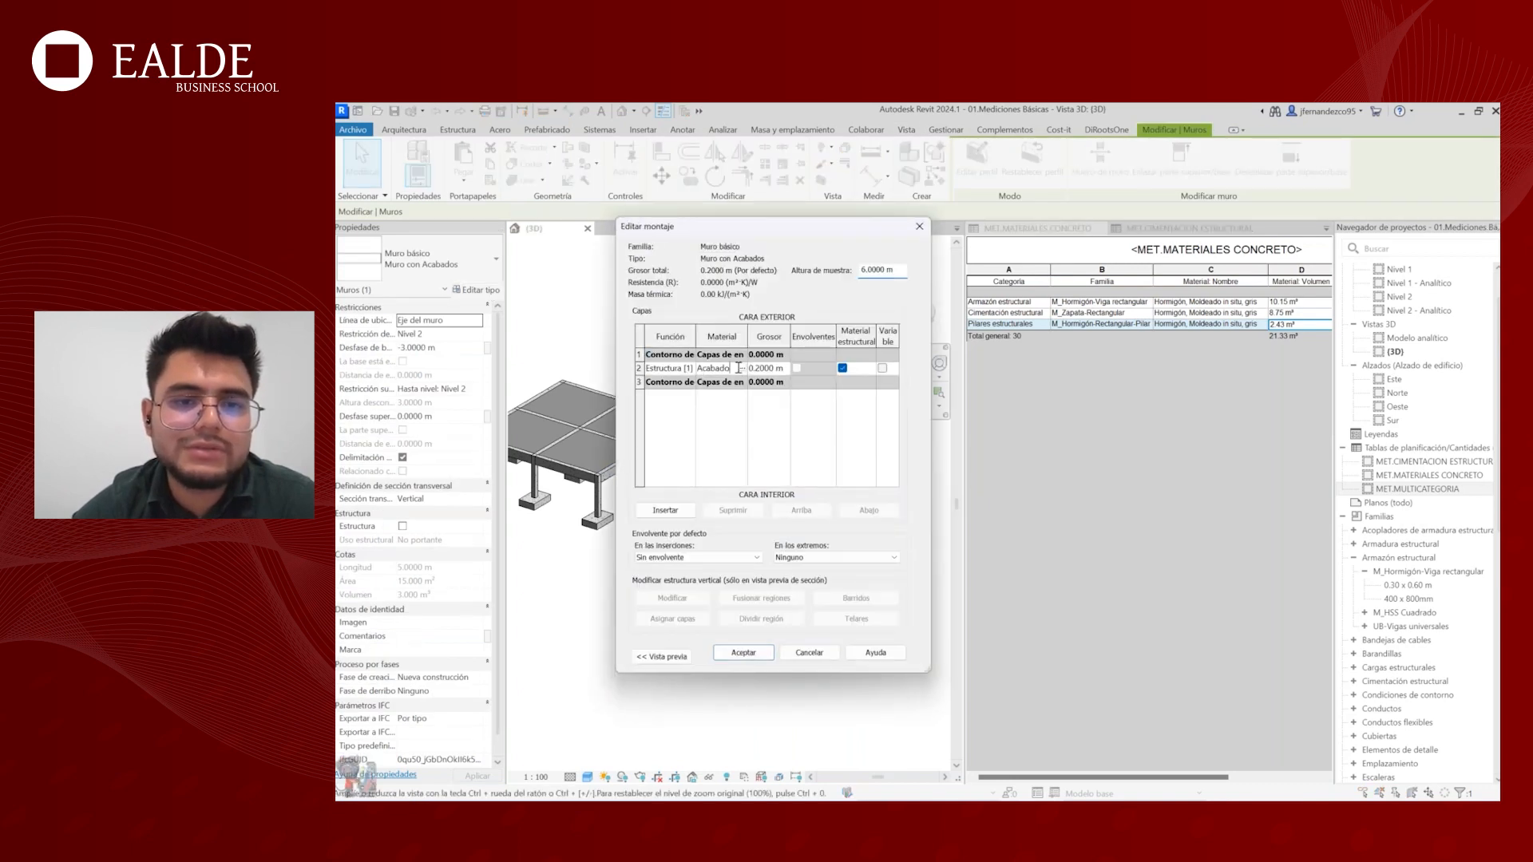
{"action": "left_click_drag", "start_coordinate": [748, 340], "coordinate": [770, 341]}
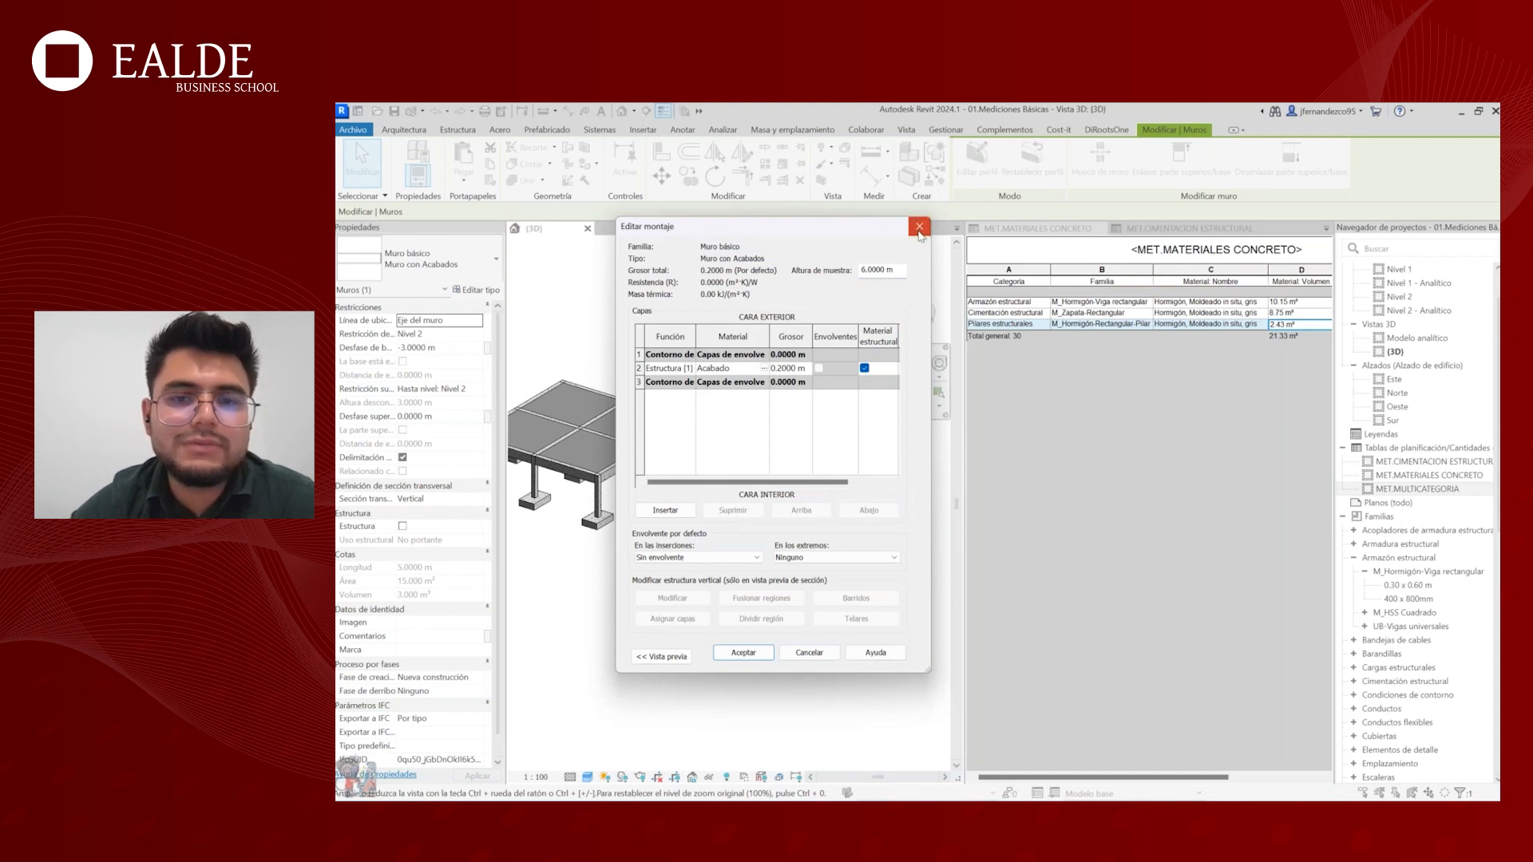
{"action": "left_click", "coordinate": [920, 226]}
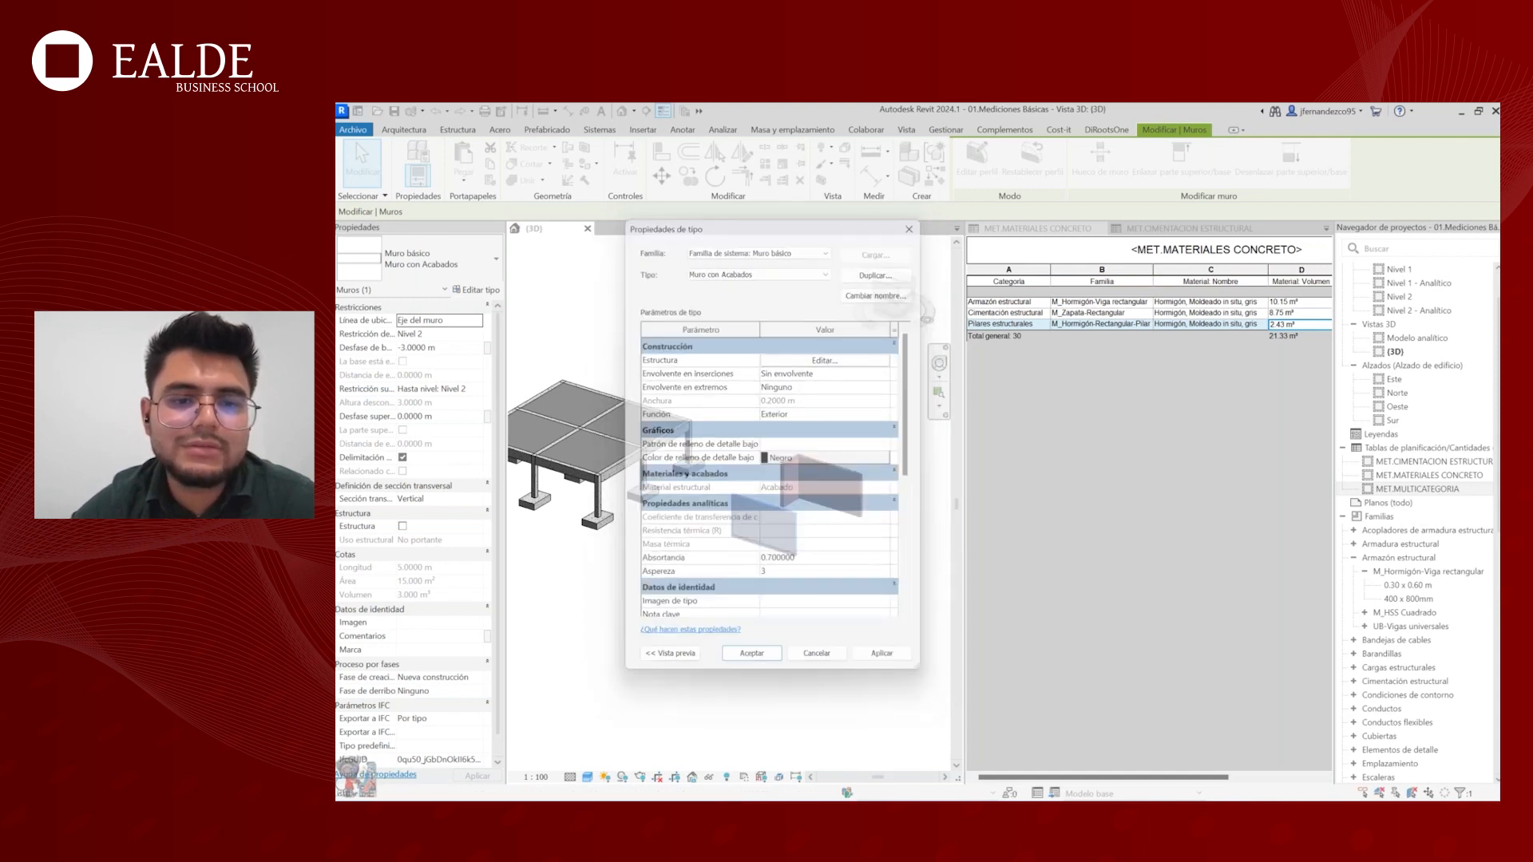
{"action": "left_click", "coordinate": [809, 509]}
- Change the selected Muro con Acabados wall to the CW 102-50-100p basic wall type
{"action": "left_click", "coordinate": [828, 515]}
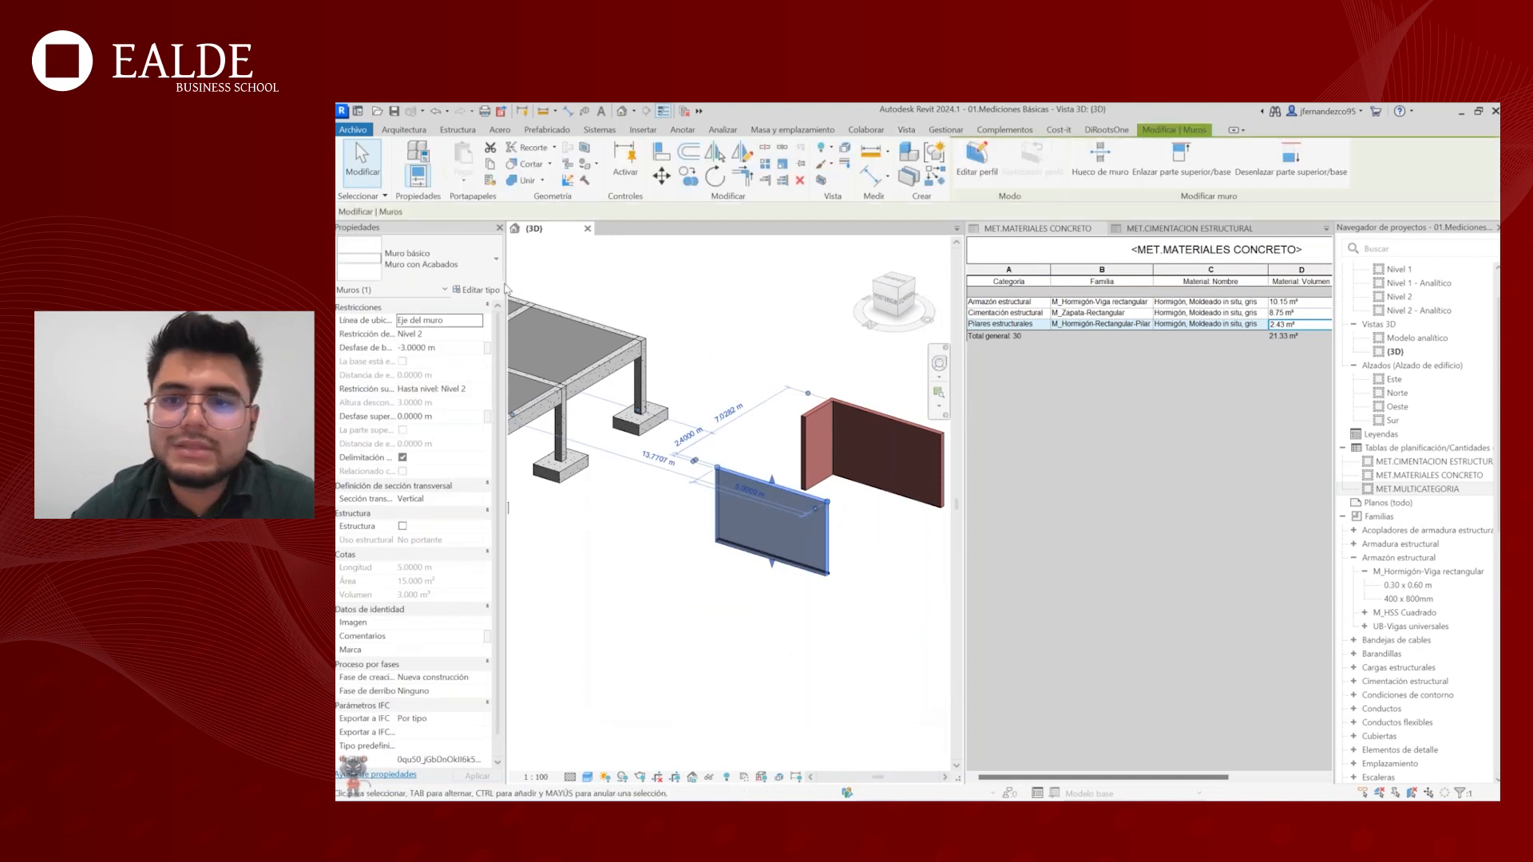
{"action": "left_click", "coordinate": [469, 269]}
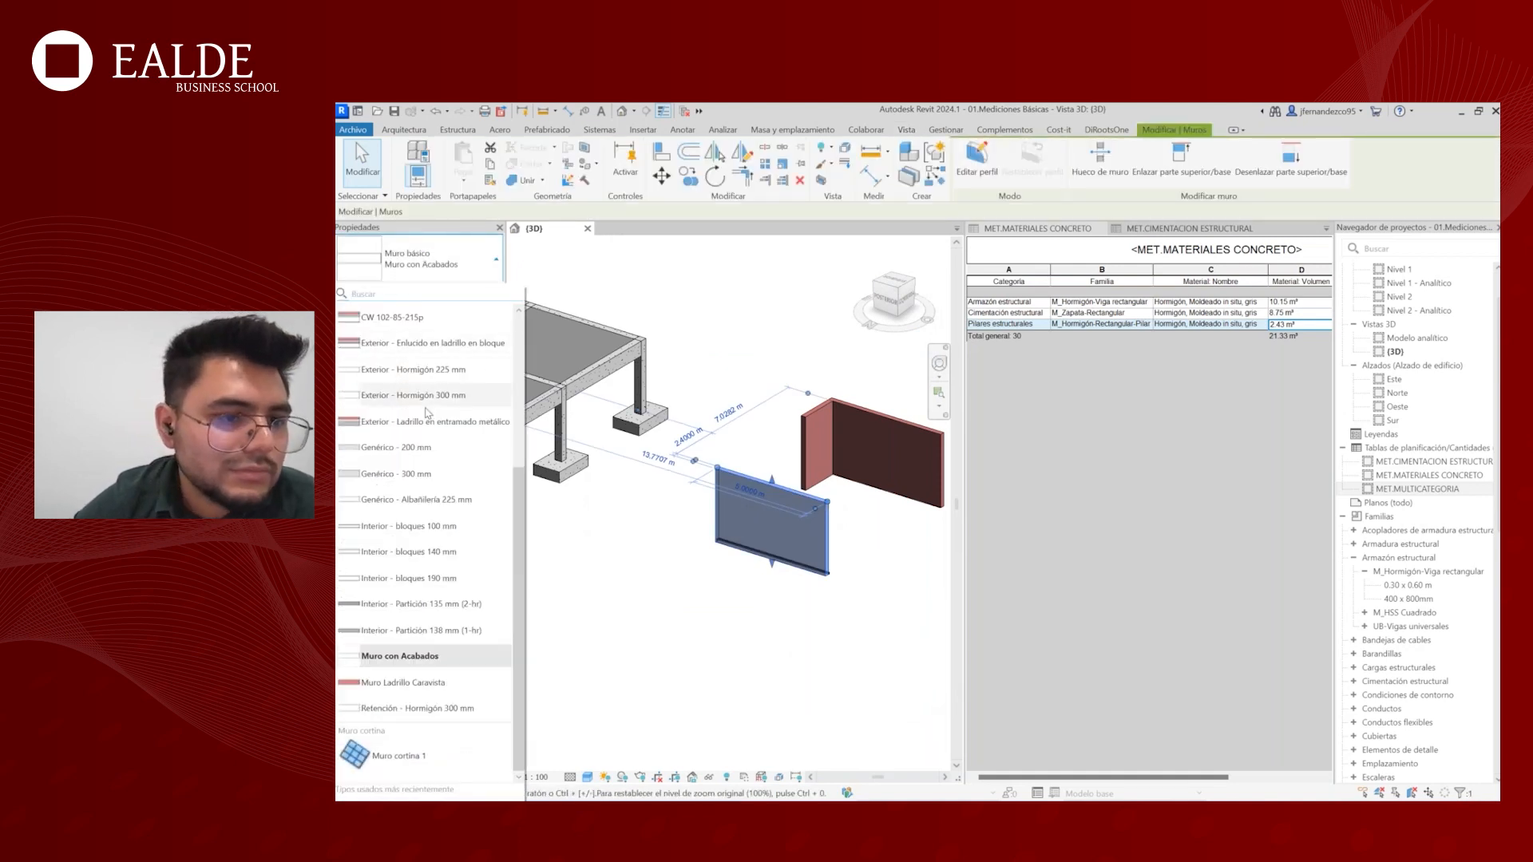
{"action": "scroll", "coordinate": [438, 367], "scroll_direction": "up", "scroll_amount": 3}
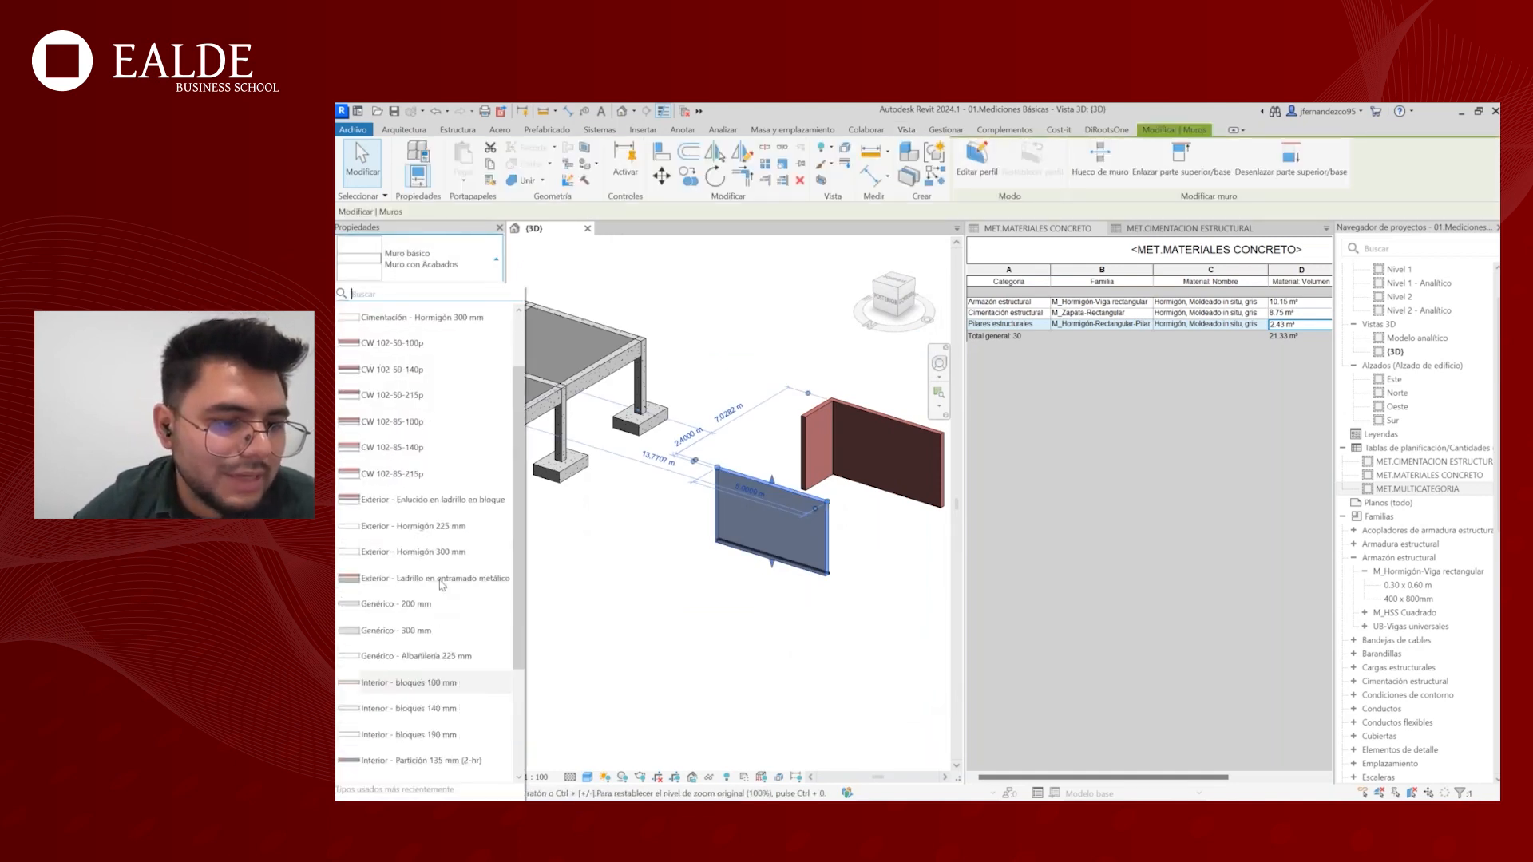
{"action": "left_click", "coordinate": [441, 401]}
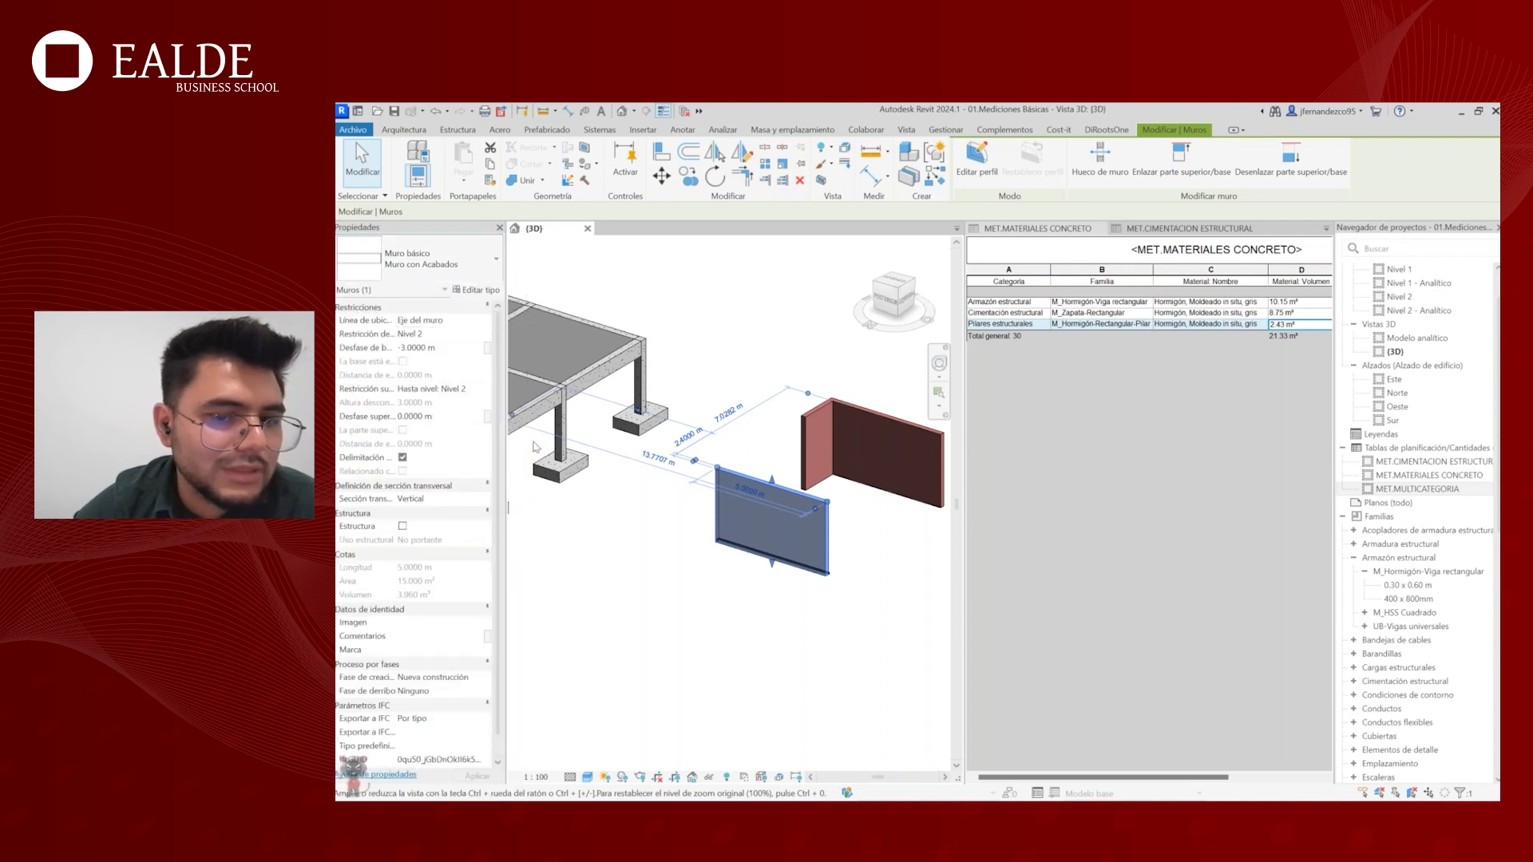
- Examine the materials and thicknesses of the finish, cavity and structural layers in the CW 102-50-100p wall type
{"action": "scroll", "coordinate": [816, 520], "scroll_direction": "up", "scroll_amount": 5}
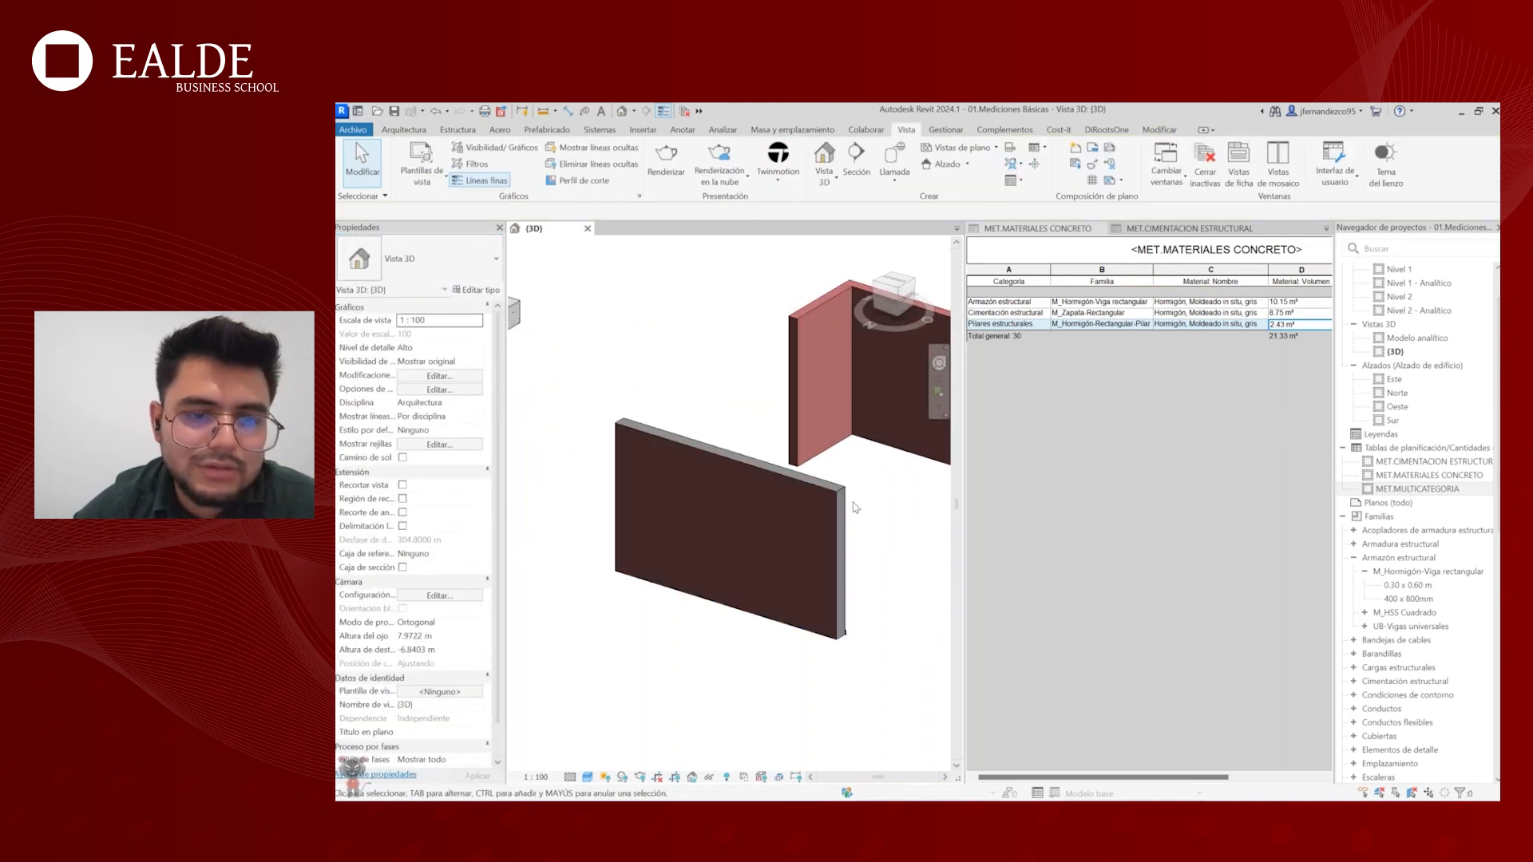
{"action": "left_click", "coordinate": [481, 290]}
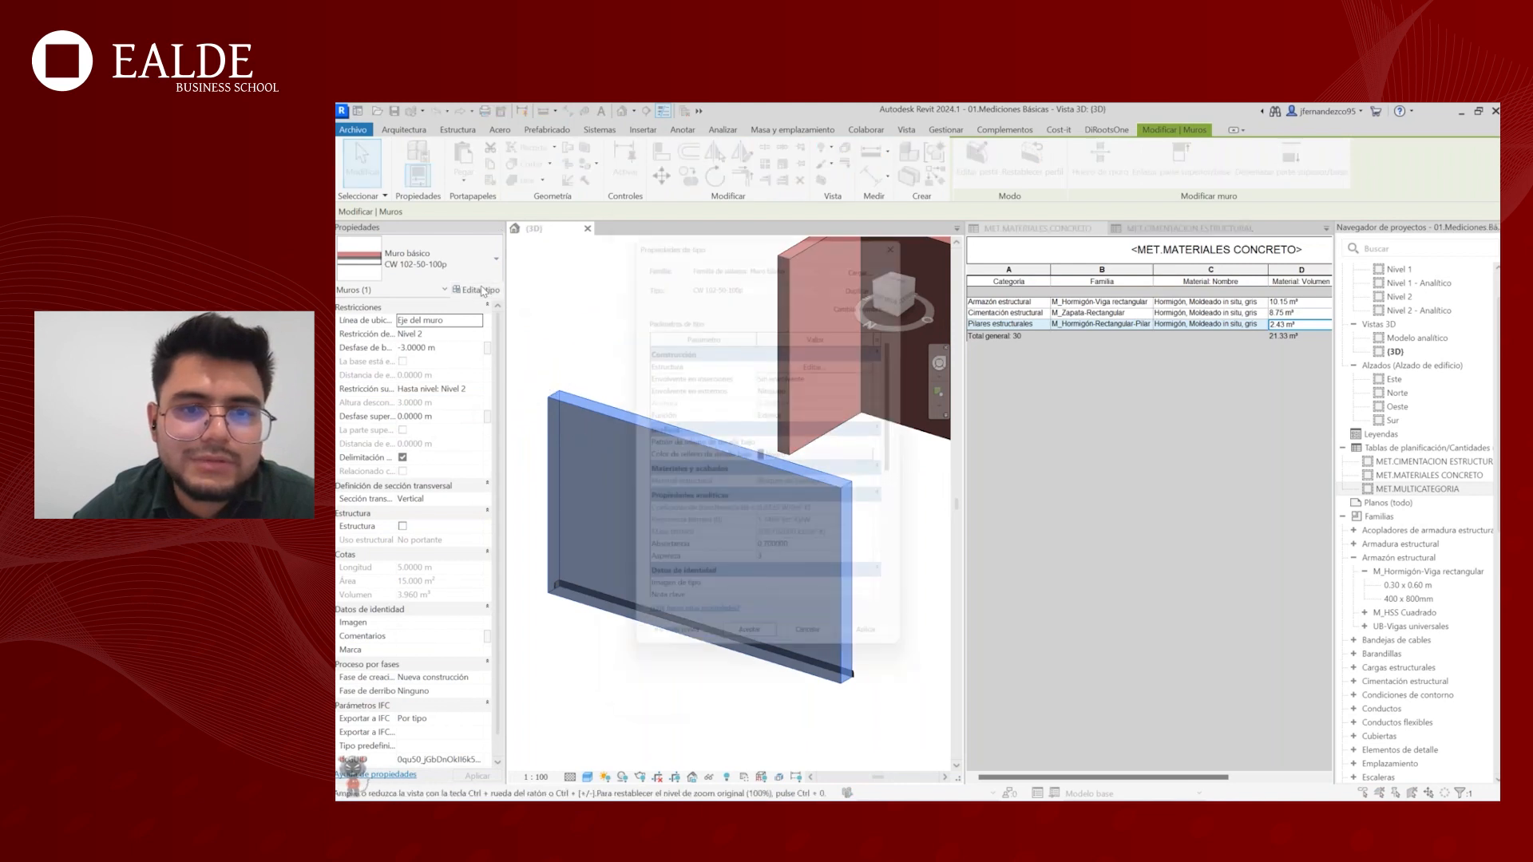
{"action": "left_click", "coordinate": [826, 360]}
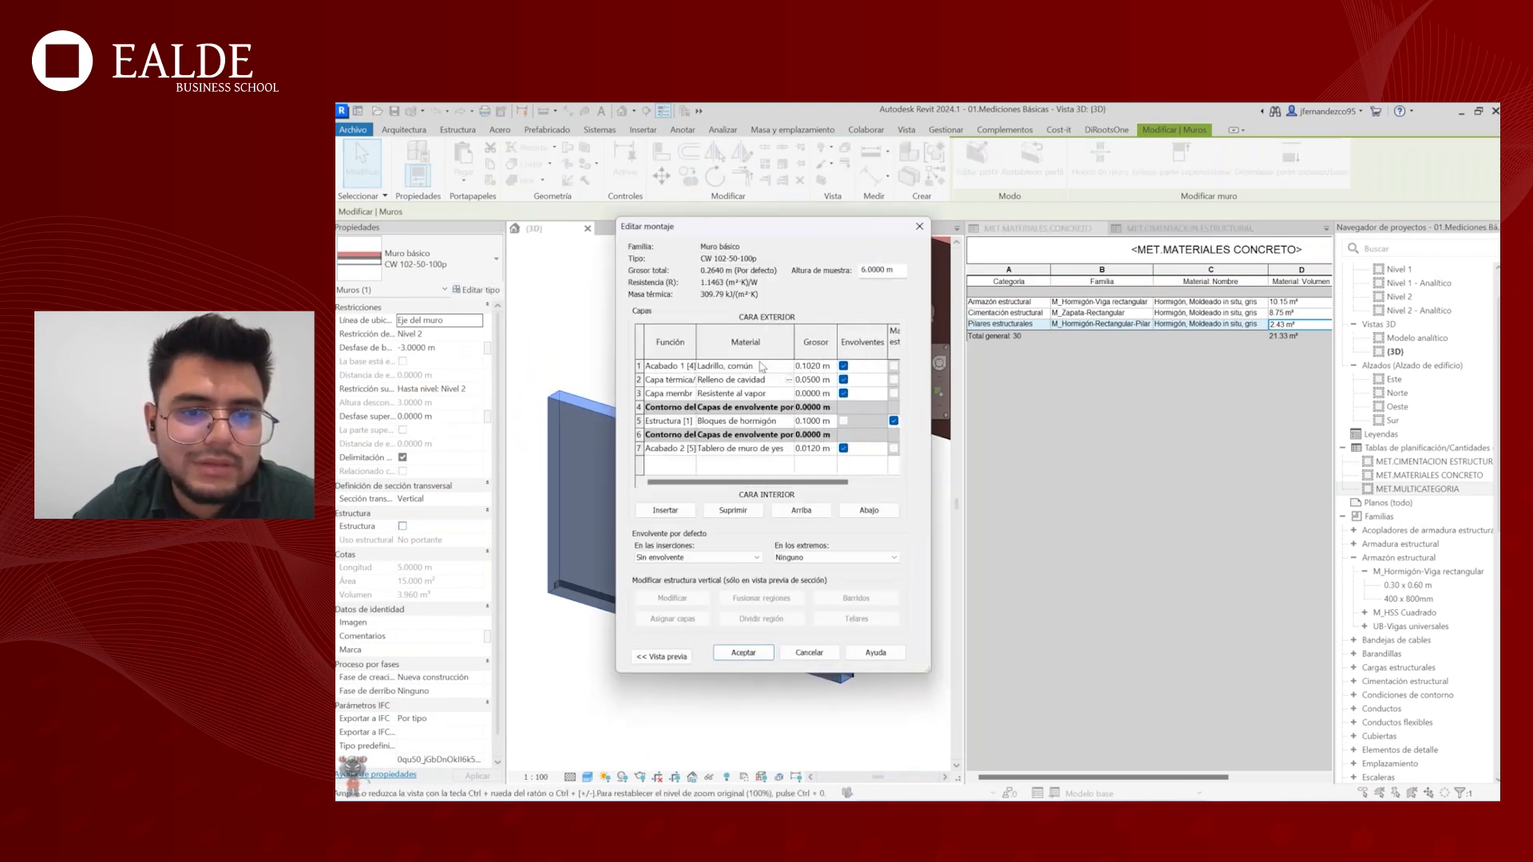
{"action": "left_click", "coordinate": [752, 380]}
{"action": "left_click", "coordinate": [753, 421]}
{"action": "left_click", "coordinate": [763, 449]}
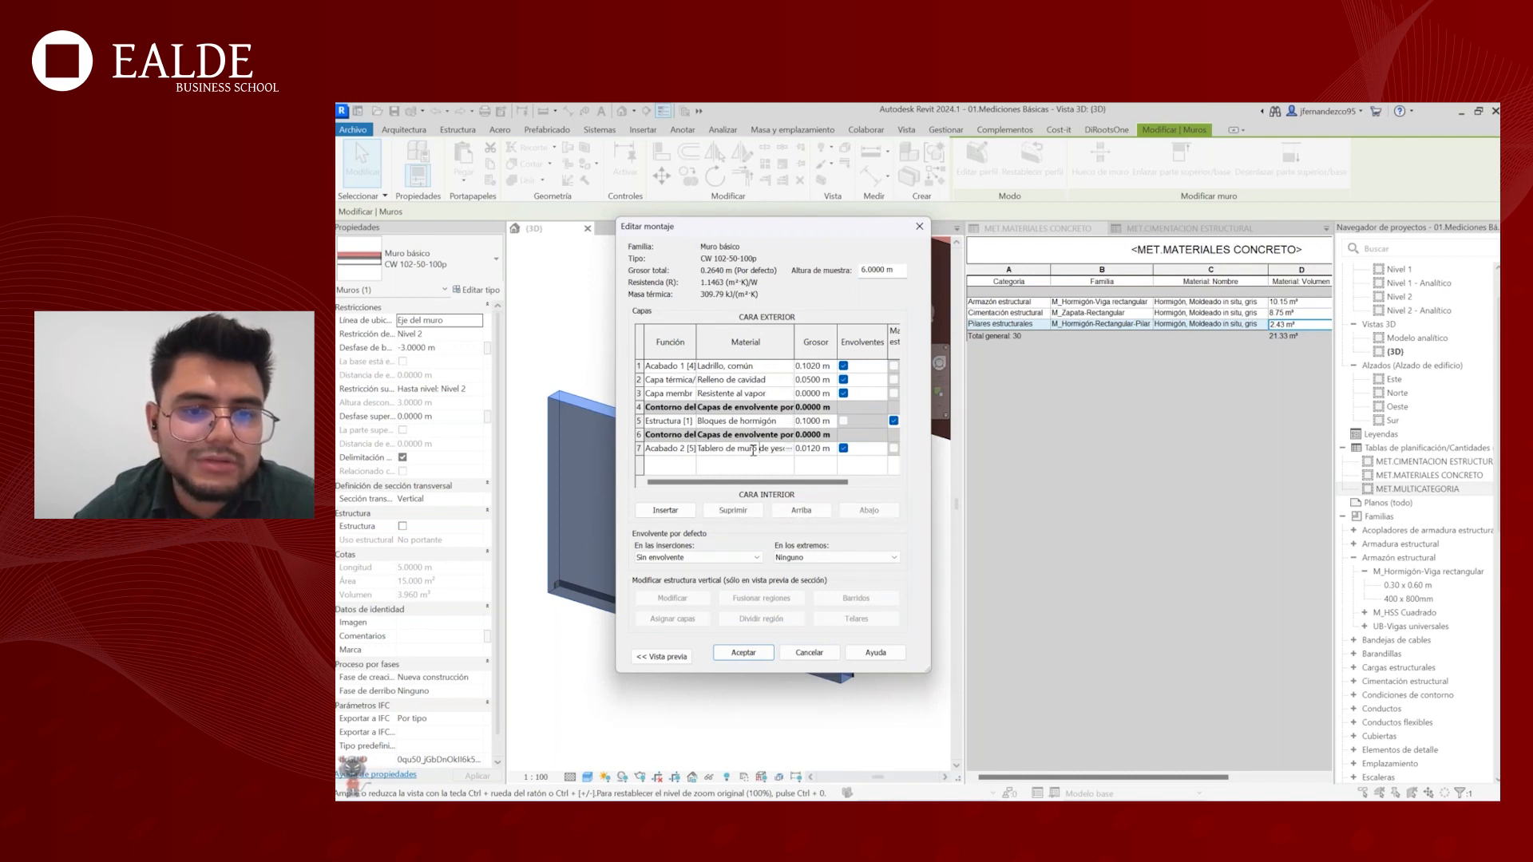
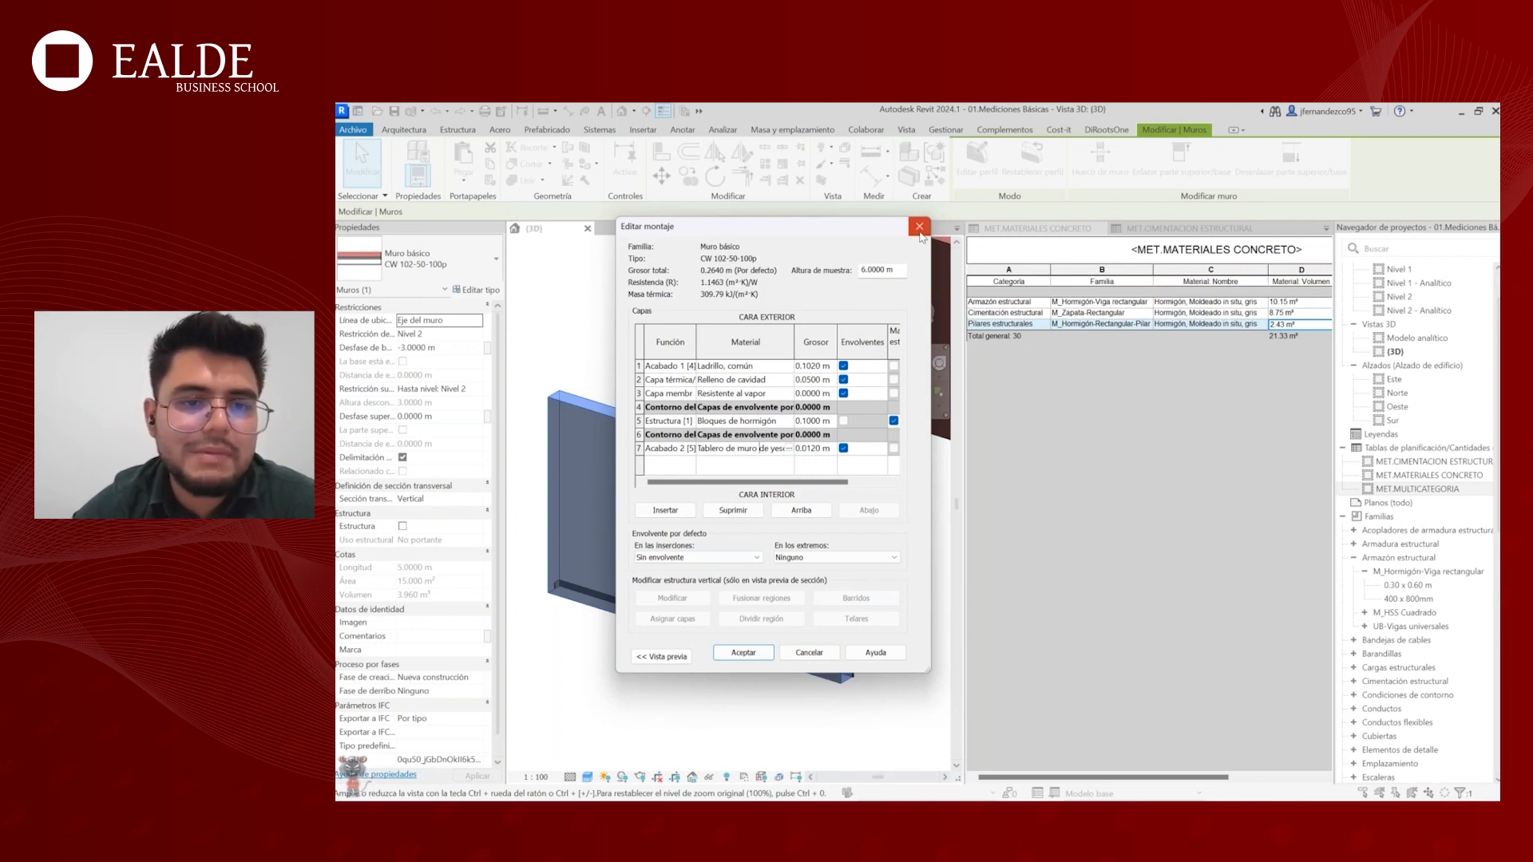
{"action": "left_click", "coordinate": [920, 229]}
{"action": "left_click", "coordinate": [909, 229]}
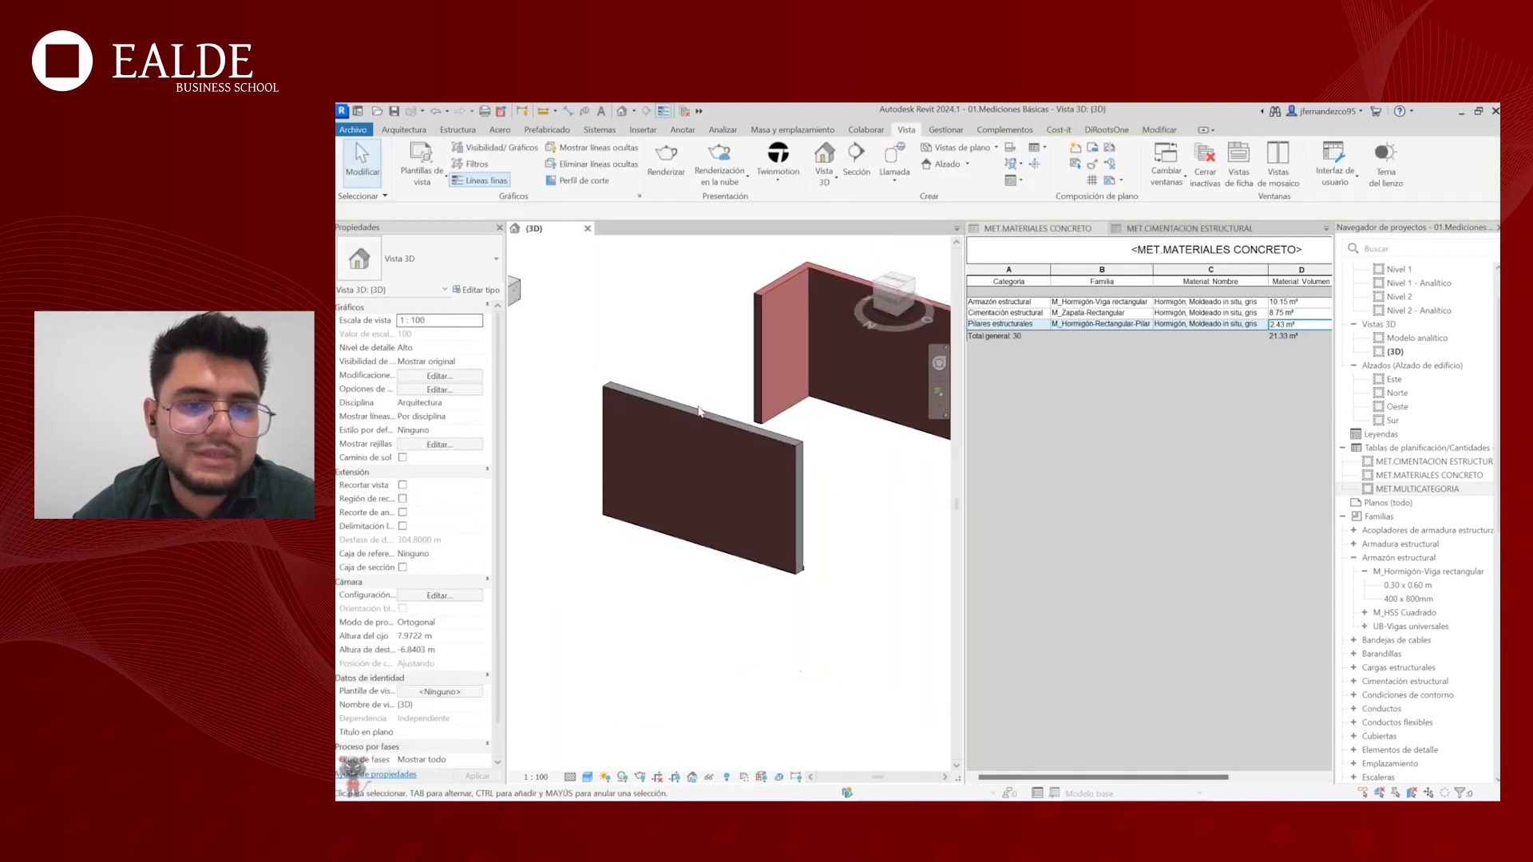
- Reopen the CW 102-50-100p layer structure, widen its material column to read the full names, and clear the wall selection after closing it
{"action": "left_click", "coordinate": [708, 364]}
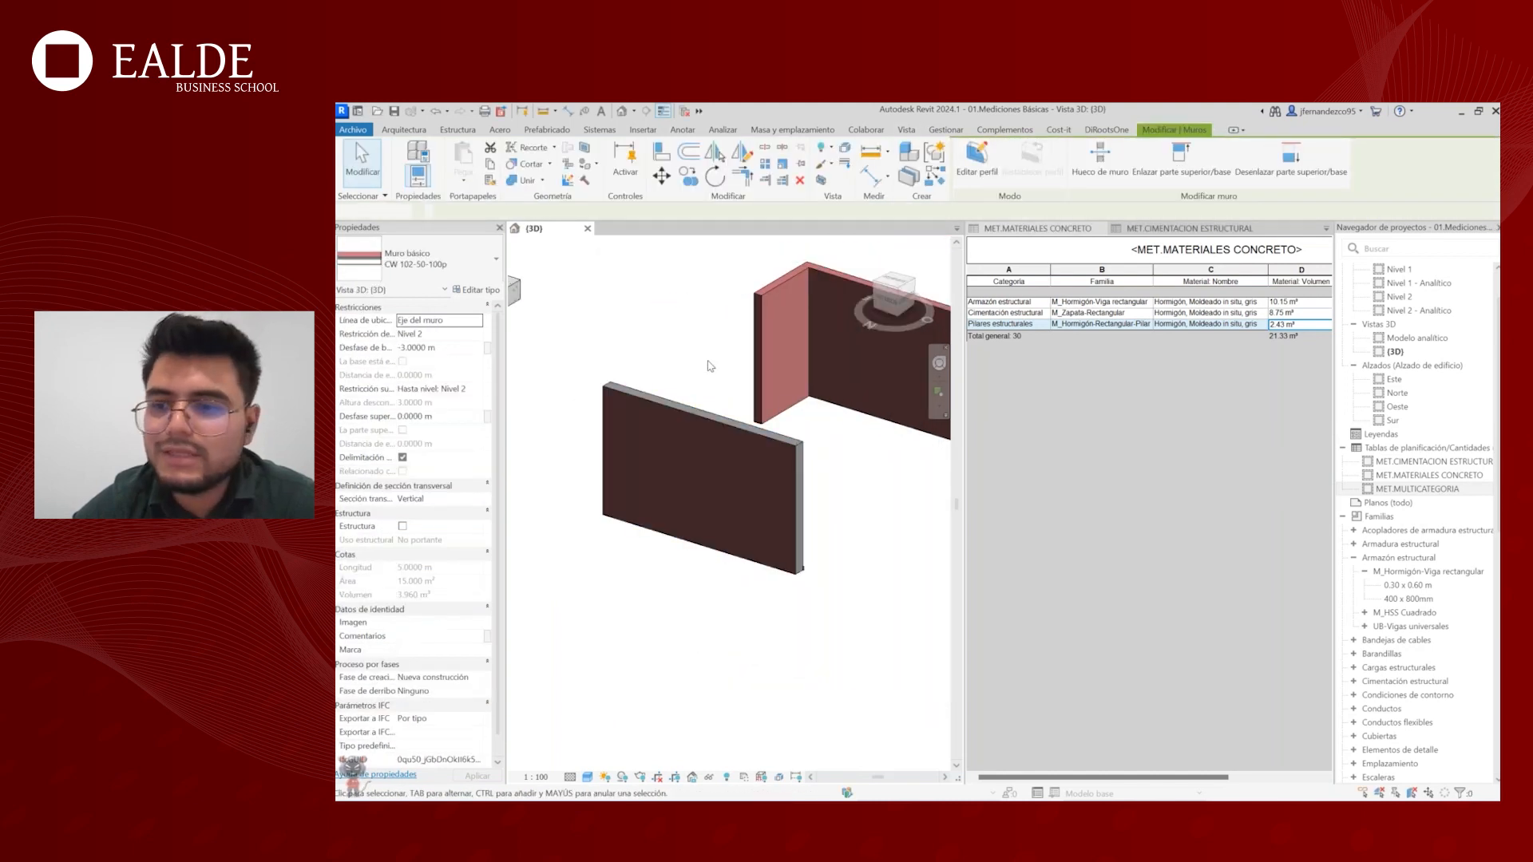
{"action": "left_click", "coordinate": [708, 423]}
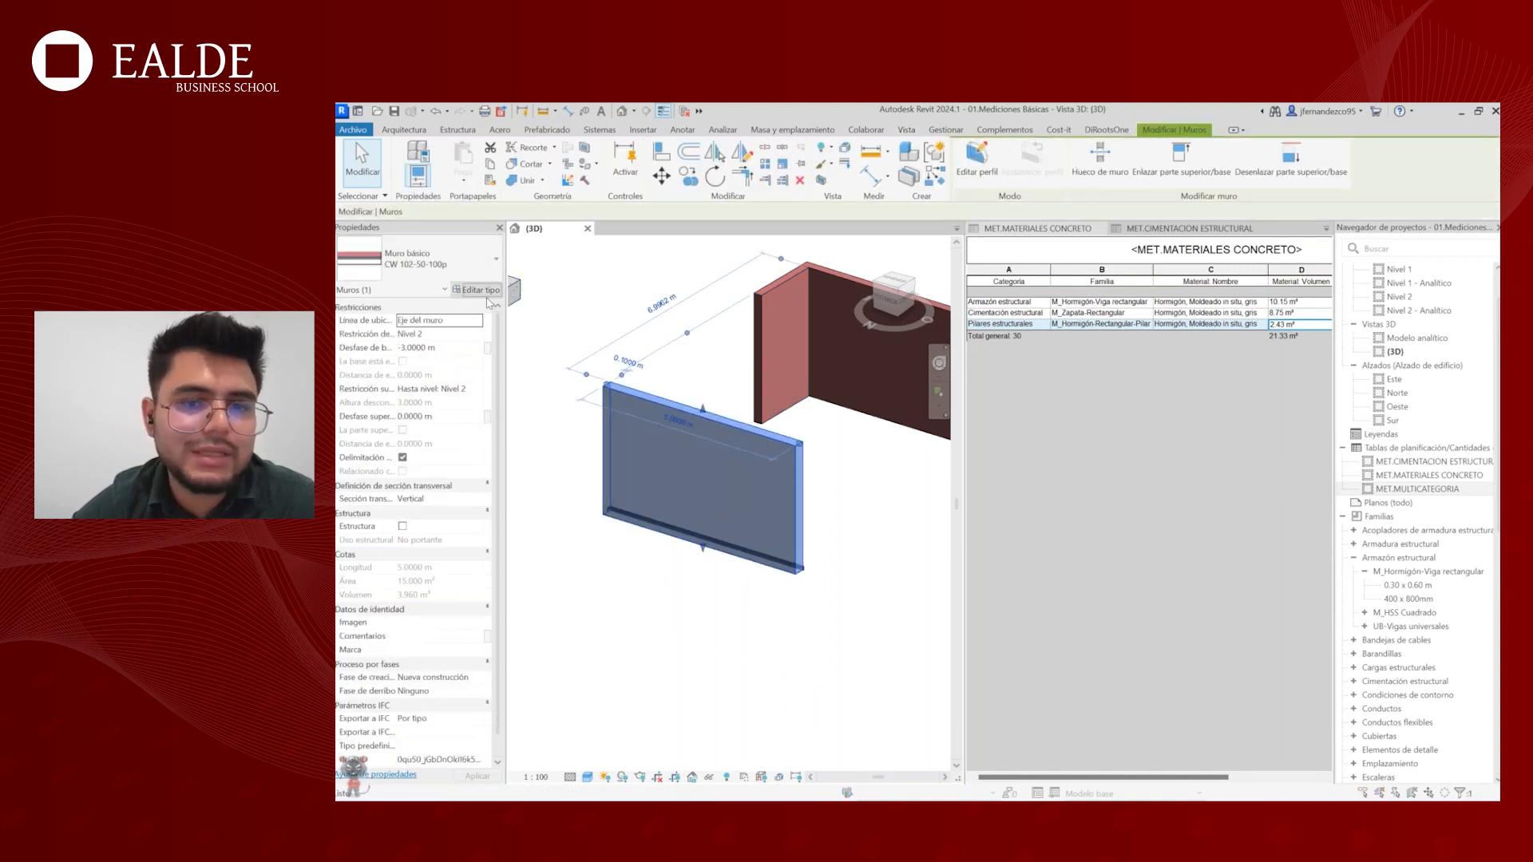
{"action": "left_click", "coordinate": [482, 290]}
{"action": "left_click", "coordinate": [827, 358]}
{"action": "left_click", "coordinate": [725, 379]}
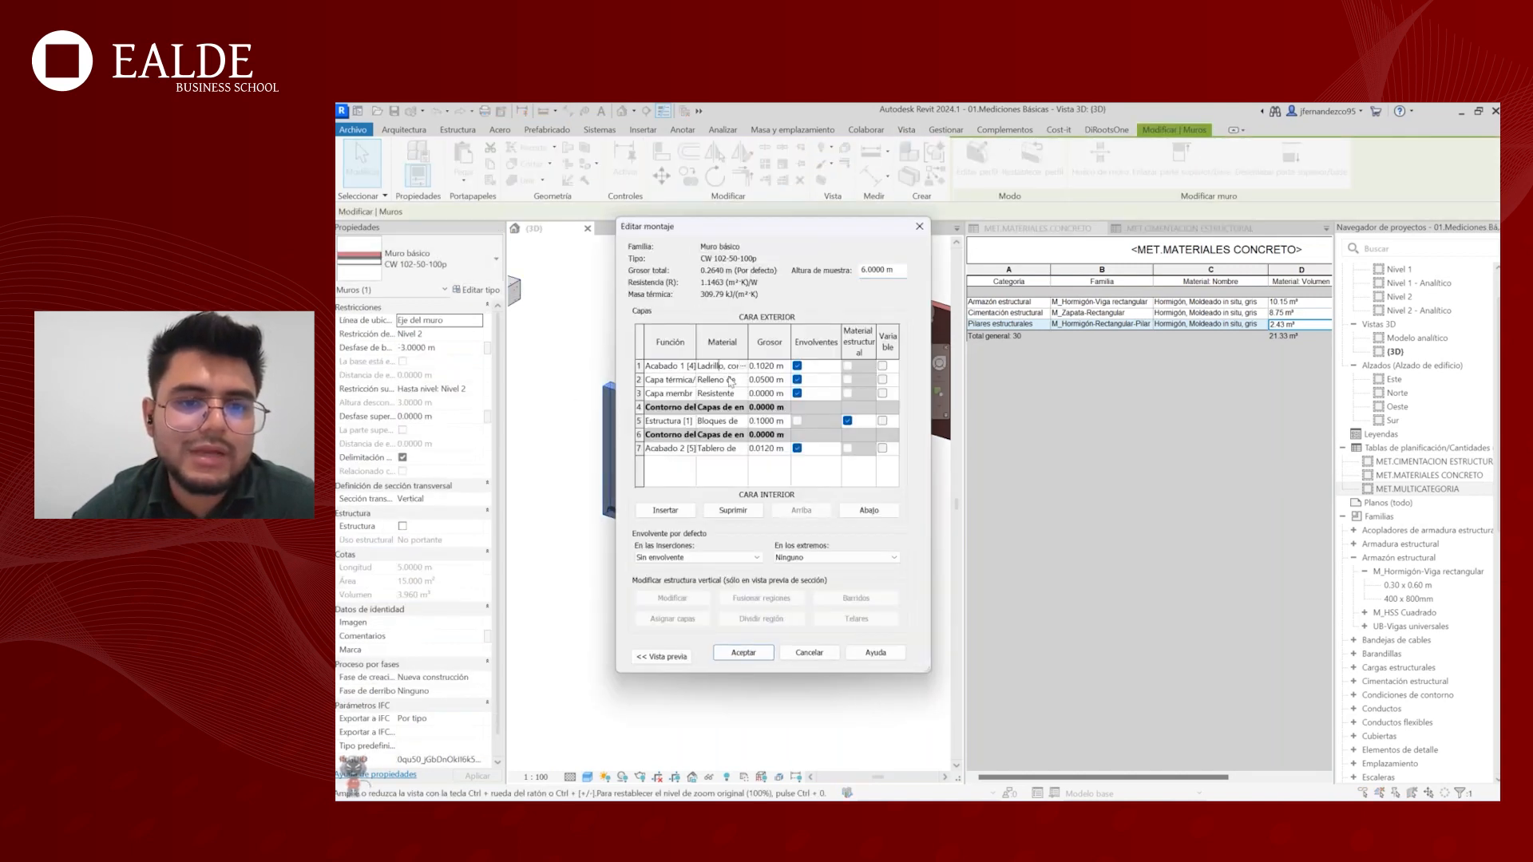
{"action": "left_click_drag", "start_coordinate": [748, 342], "coordinate": [815, 342]}
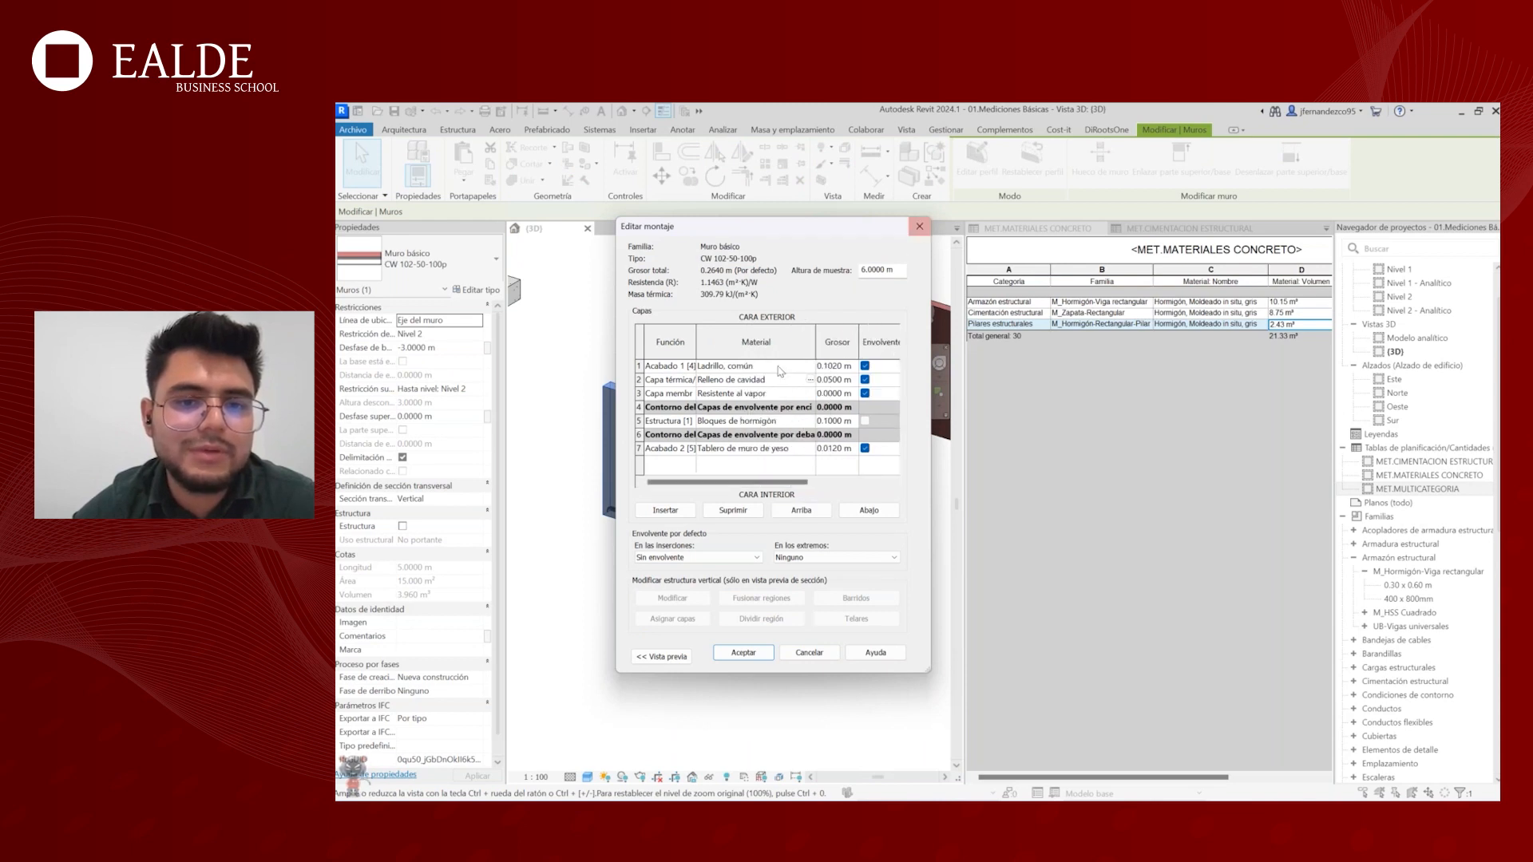
{"action": "left_click", "coordinate": [919, 227]}
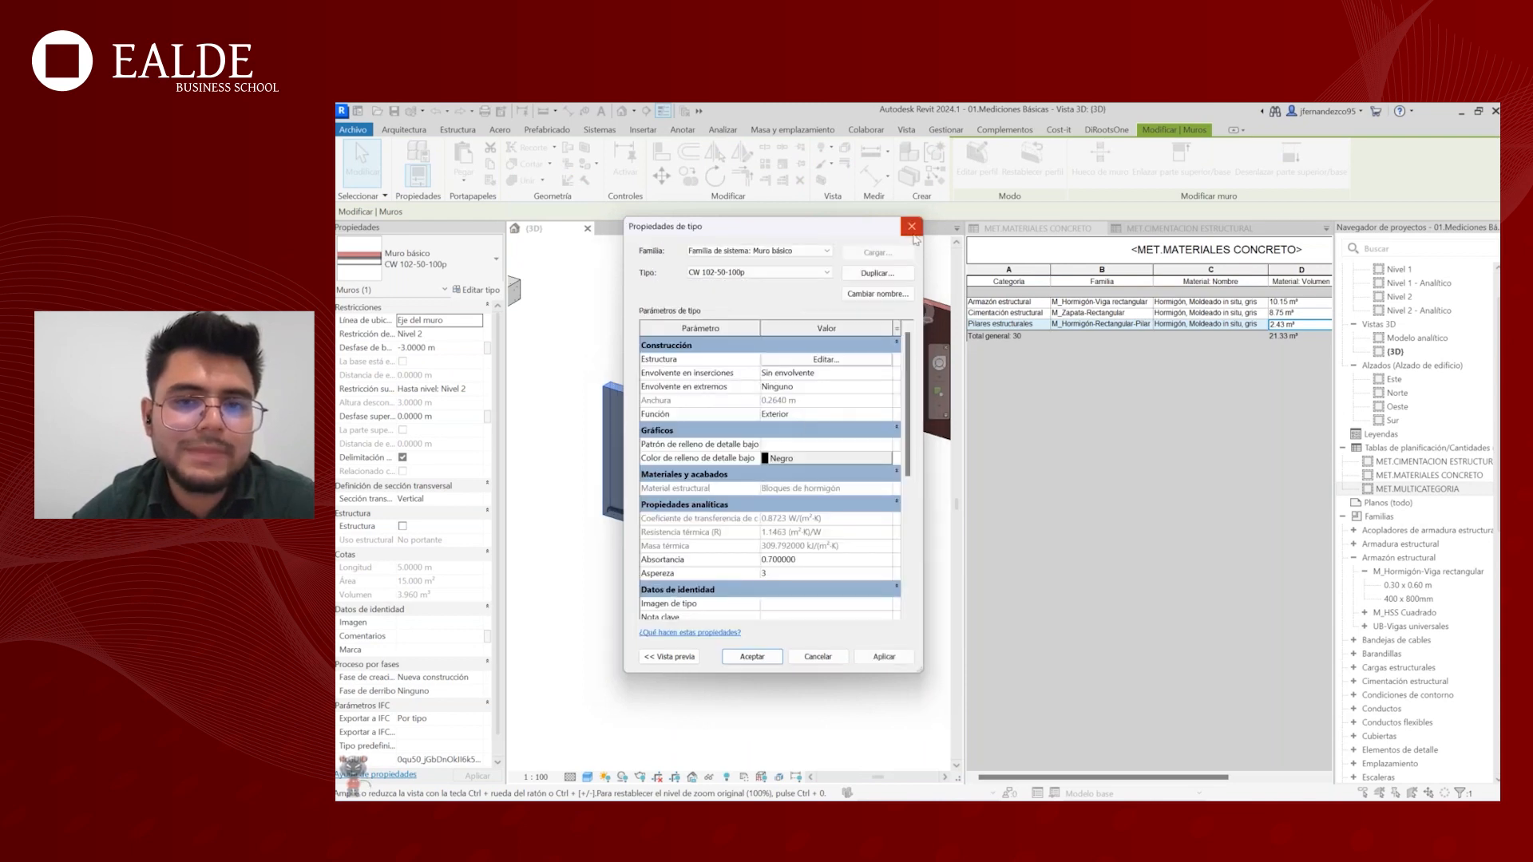
{"action": "left_click", "coordinate": [915, 229]}
{"action": "scroll", "coordinate": [792, 378], "scroll_direction": "down", "scroll_amount": 1}
{"action": "left_click", "coordinate": [842, 467]}
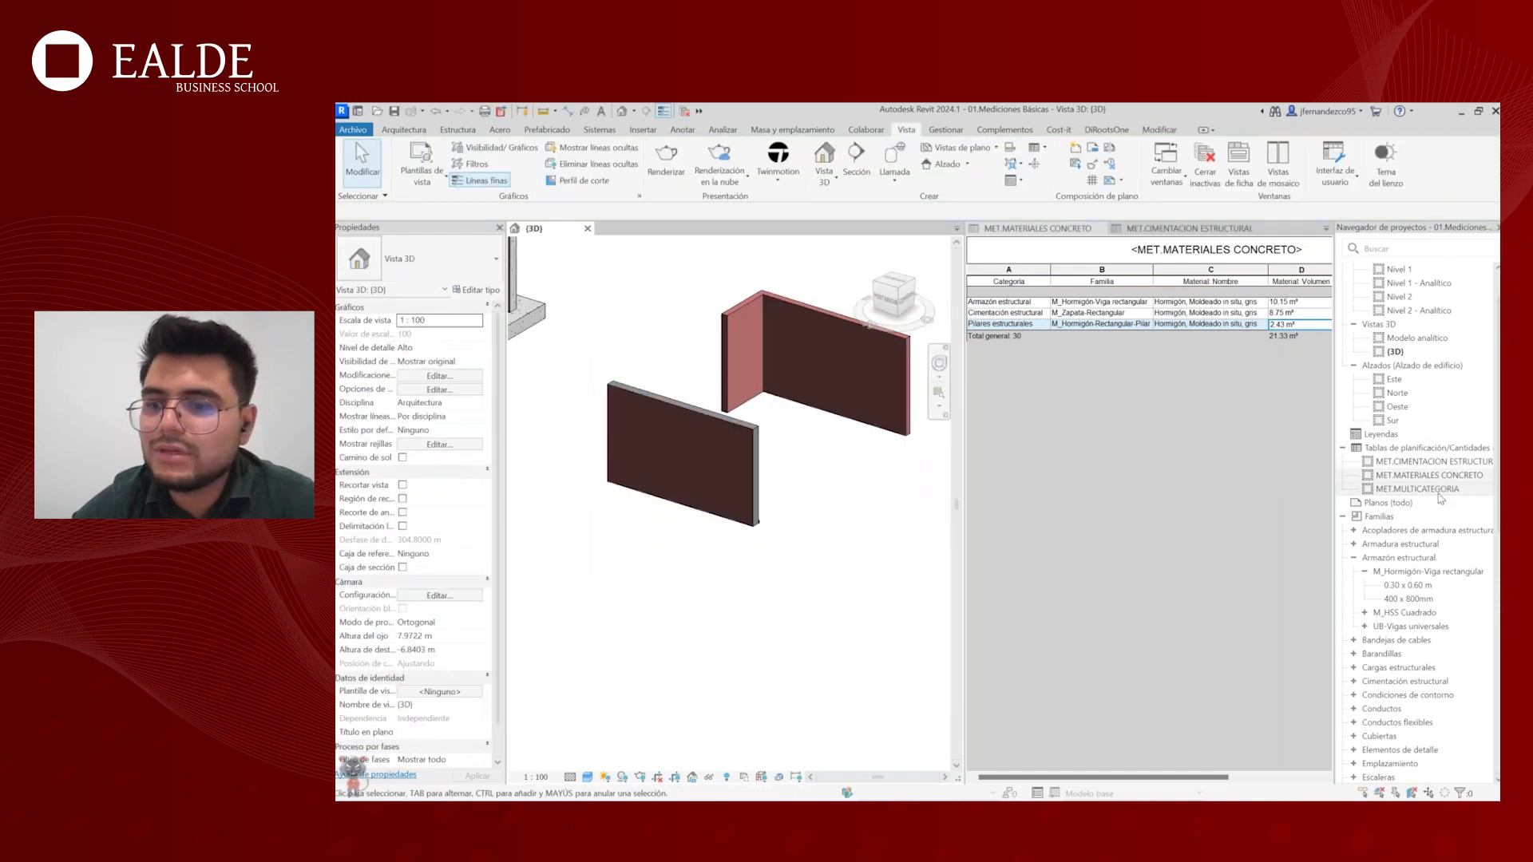
- Duplicate the MET.MATERIALES CONCRETO takeoff schedule
{"action": "left_click", "coordinate": [1432, 463]}
{"action": "right_click", "coordinate": [1446, 477]}
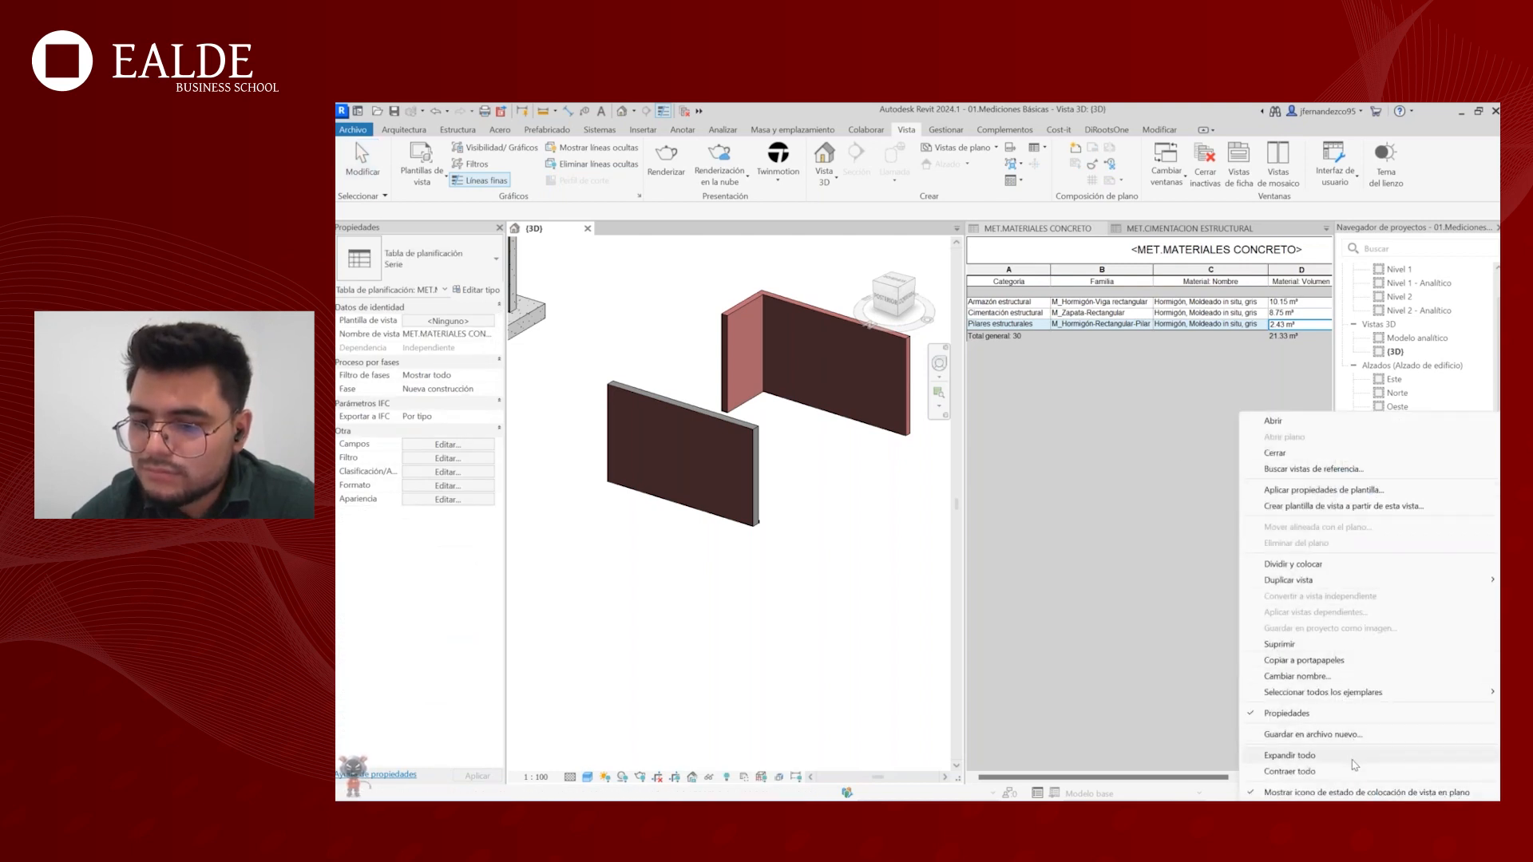
{"action": "mouse_move", "coordinate": [1350, 583]}
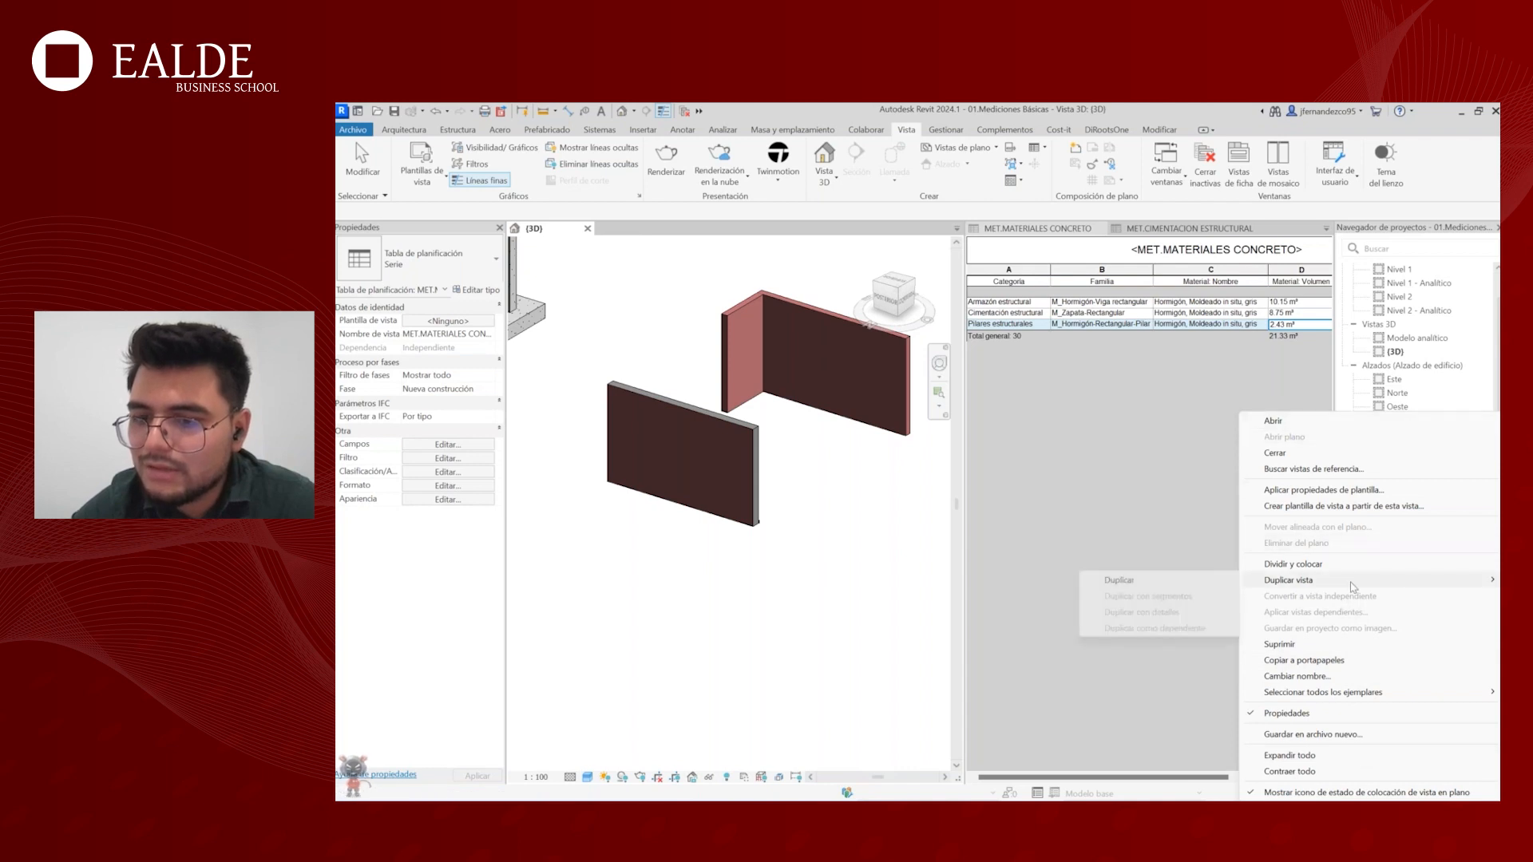
{"action": "left_click", "coordinate": [1196, 583]}
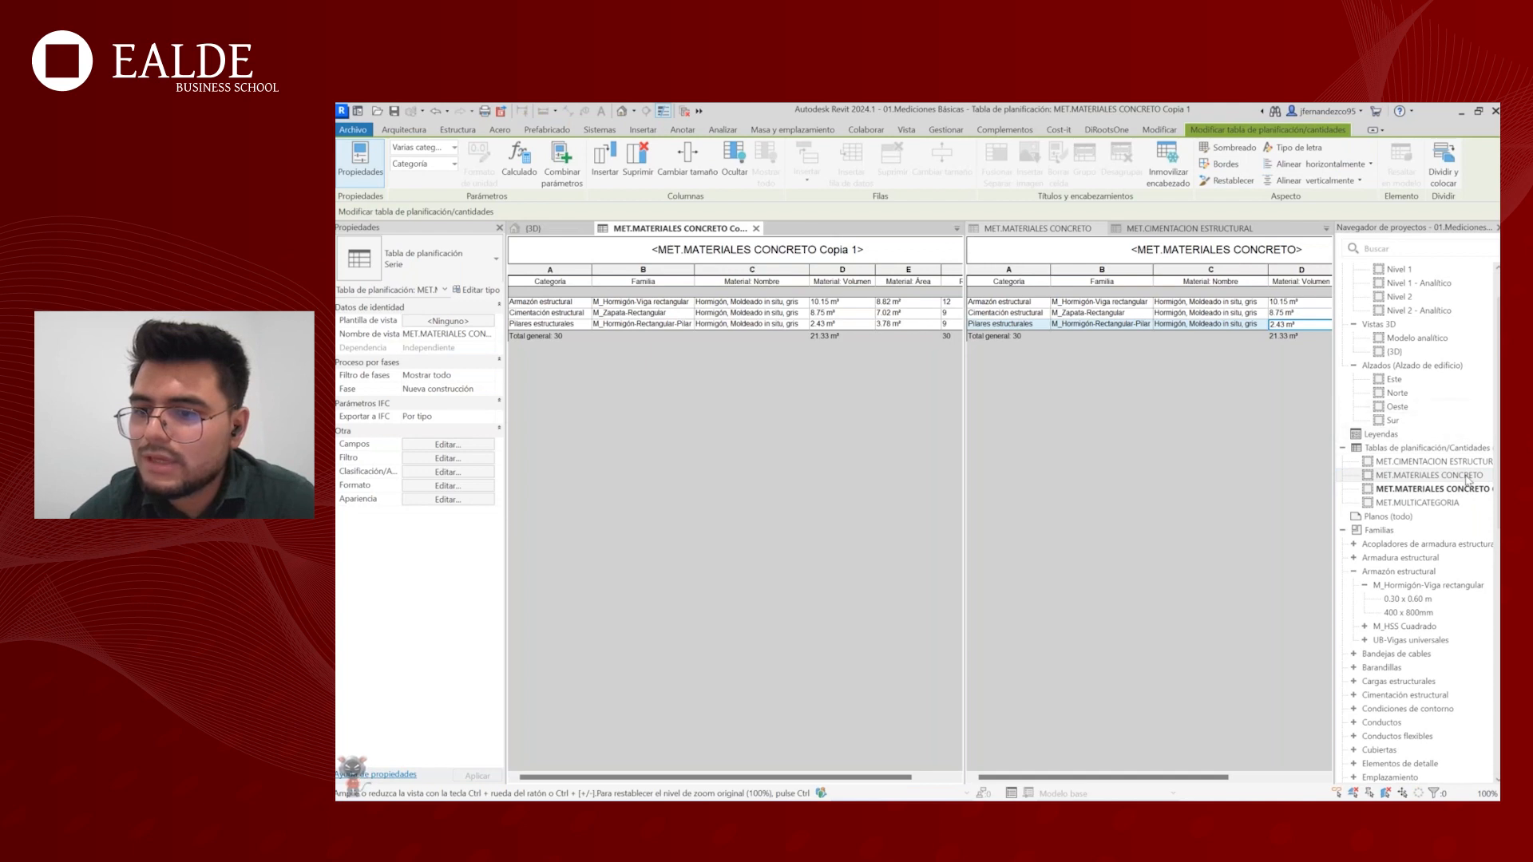
- Rename the original MET.MATERIALES CONCRETO takeoff as MET.MATERIALES MUROS
{"action": "right_click", "coordinate": [1429, 475]}
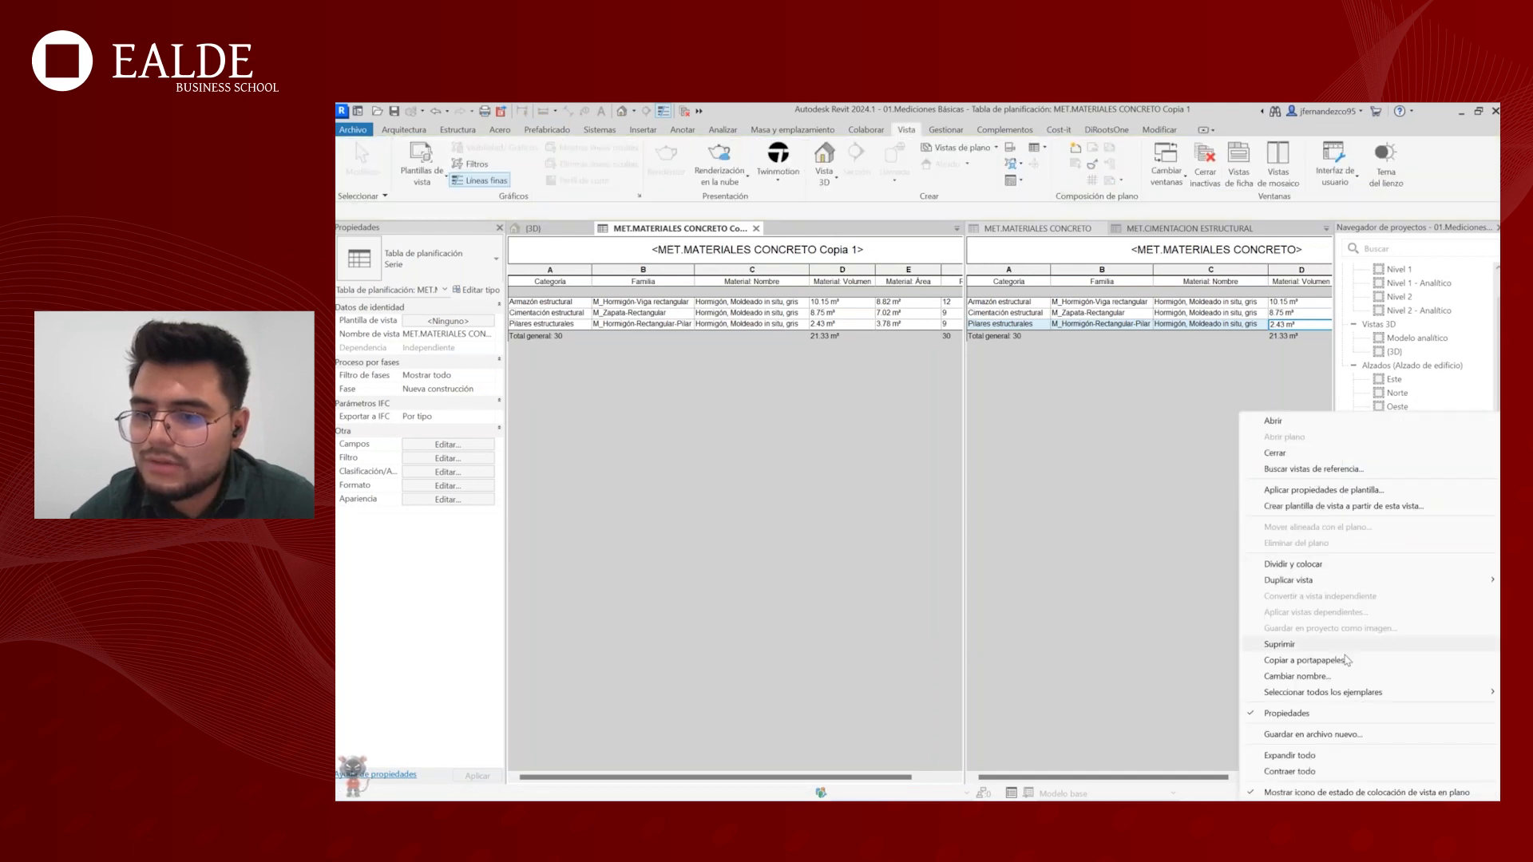
{"action": "left_click", "coordinate": [1302, 677]}
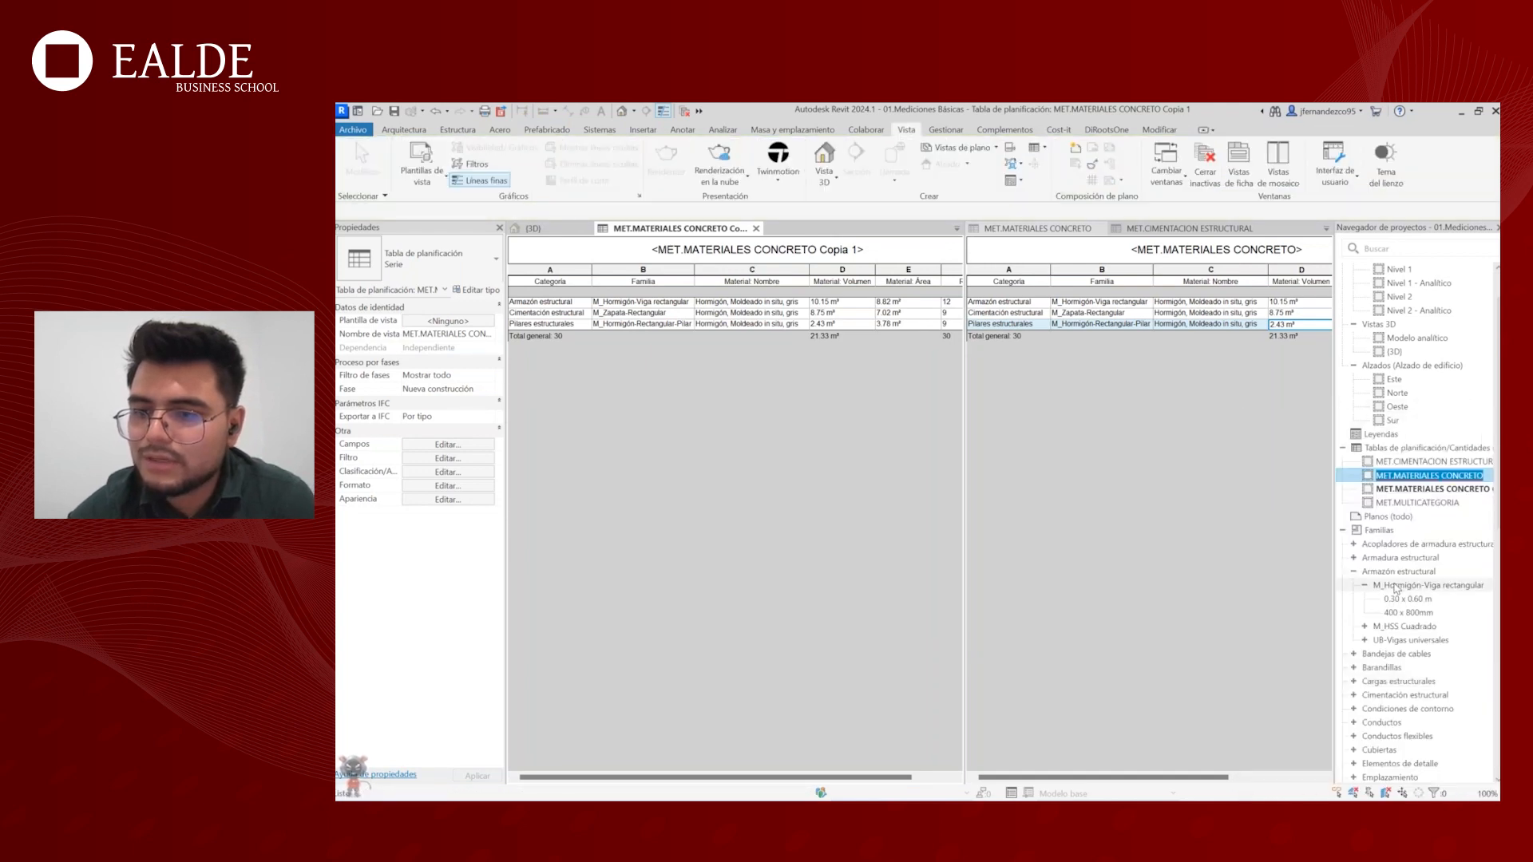
{"action": "left_click", "coordinate": [1482, 477]}
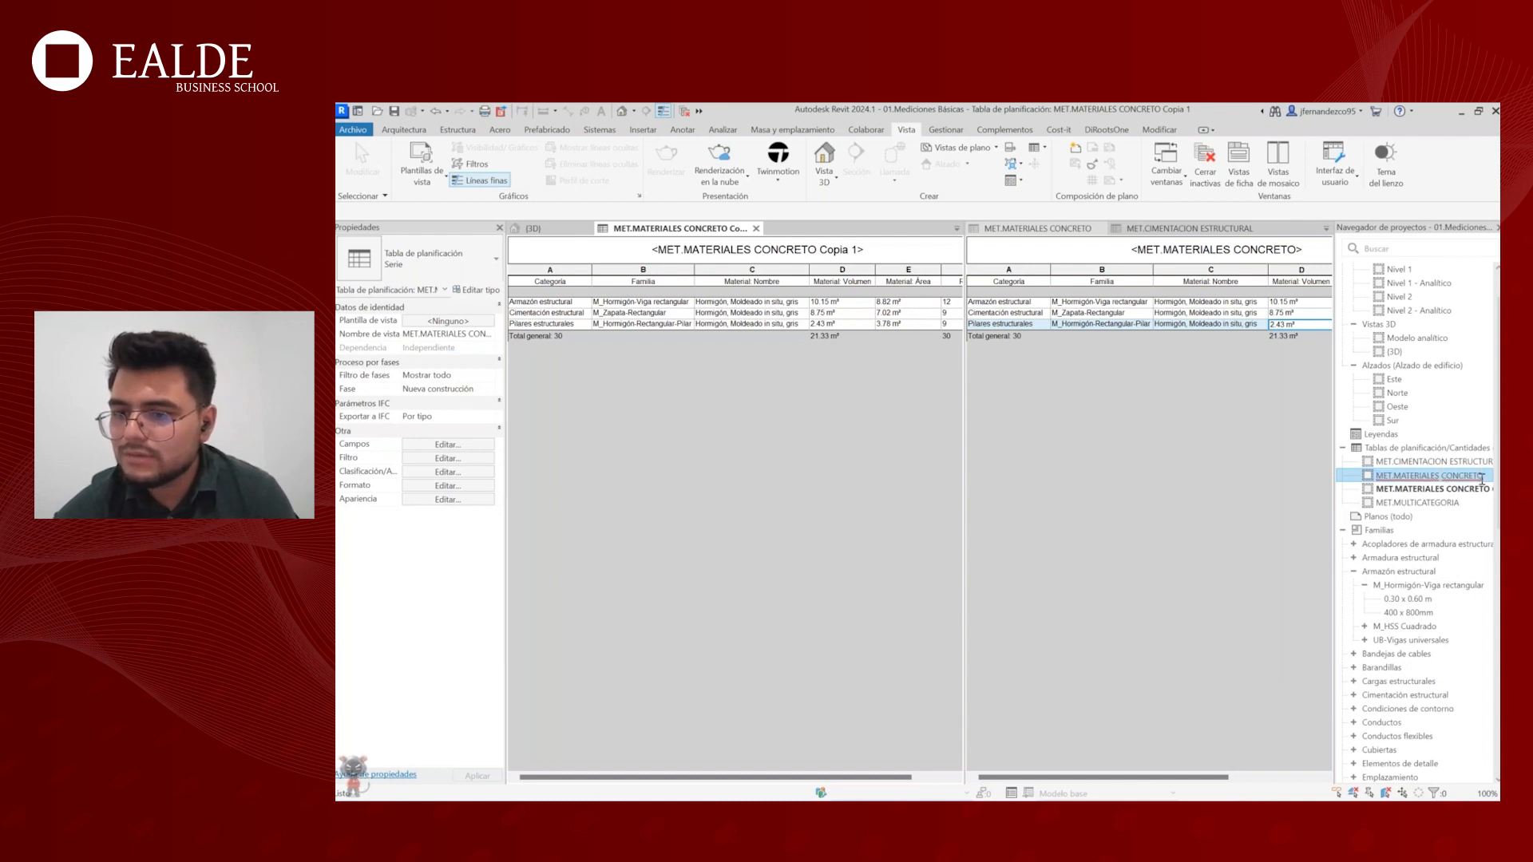
{"action": "key", "text": "BackSpace"}
{"action": "key", "text": "BackSpace"}
{"action": "key", "text": "BackSpace"}
{"action": "key", "text": "BackSpace"}
{"action": "key", "text": "BackSpace"}
{"action": "type", "text": "MUROS"}
{"action": "key", "text": "Return"}
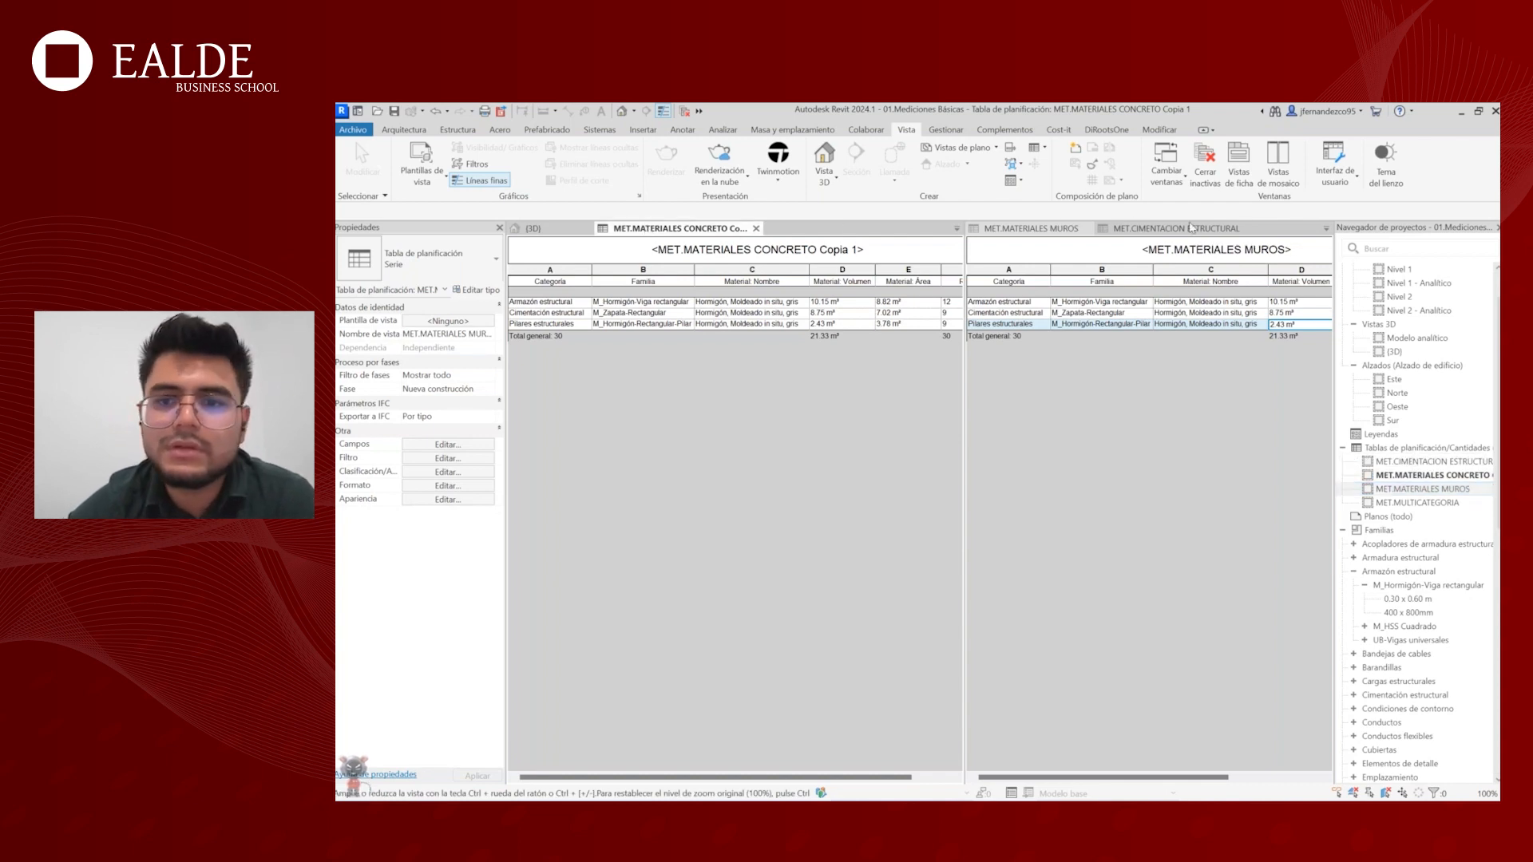
- Group the copied concrete takeoff with the other open schedules beside the 3D view and rename it MET.MATERIALES CONCRETO
{"action": "left_click_drag", "start_coordinate": [679, 229], "coordinate": [1175, 230]}
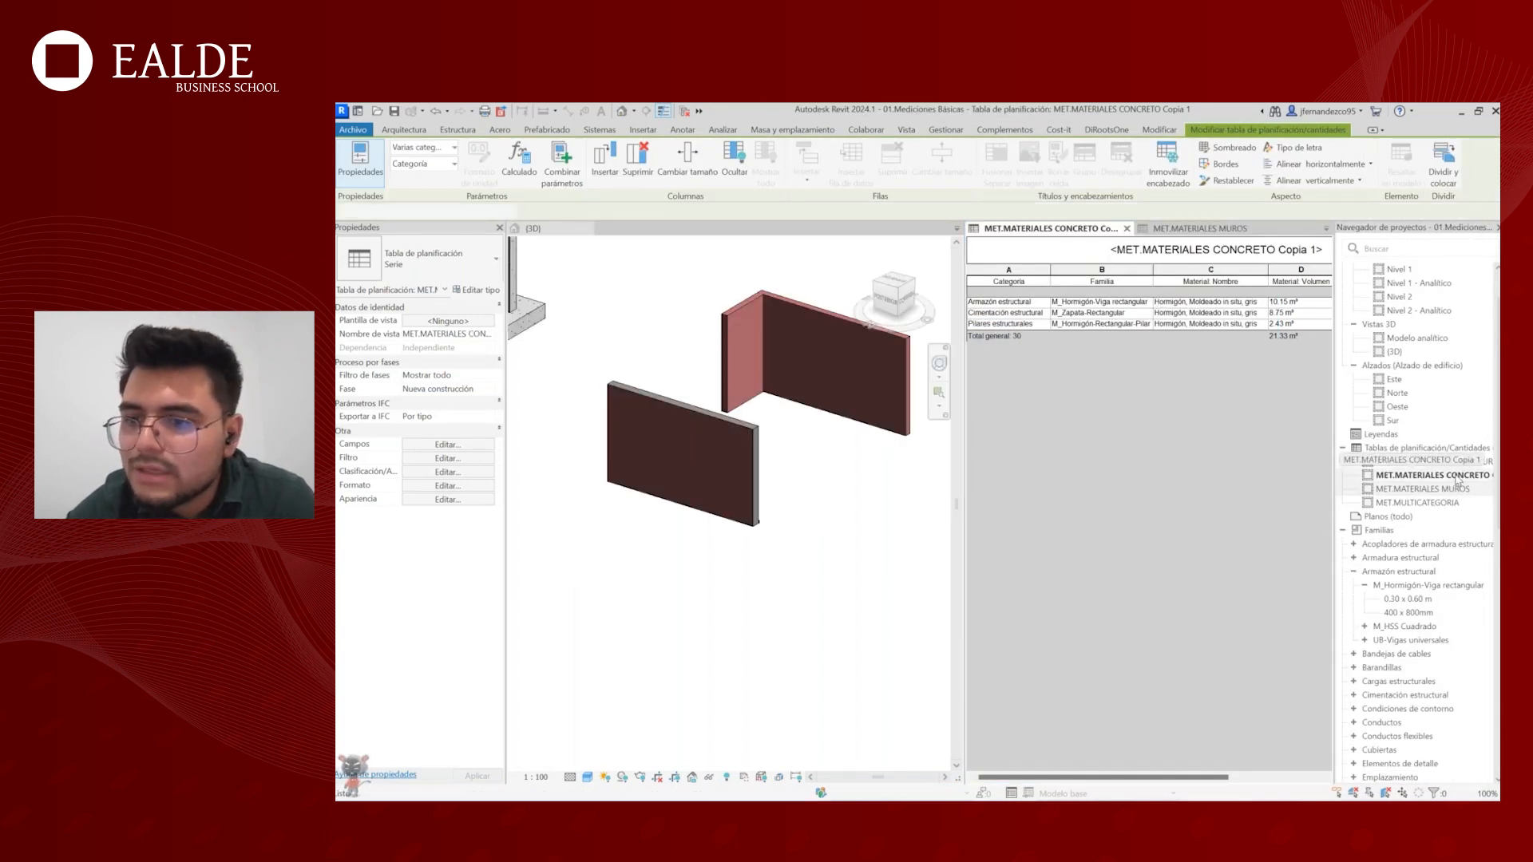
{"action": "left_click", "coordinate": [1456, 477]}
{"action": "right_click", "coordinate": [1472, 480]}
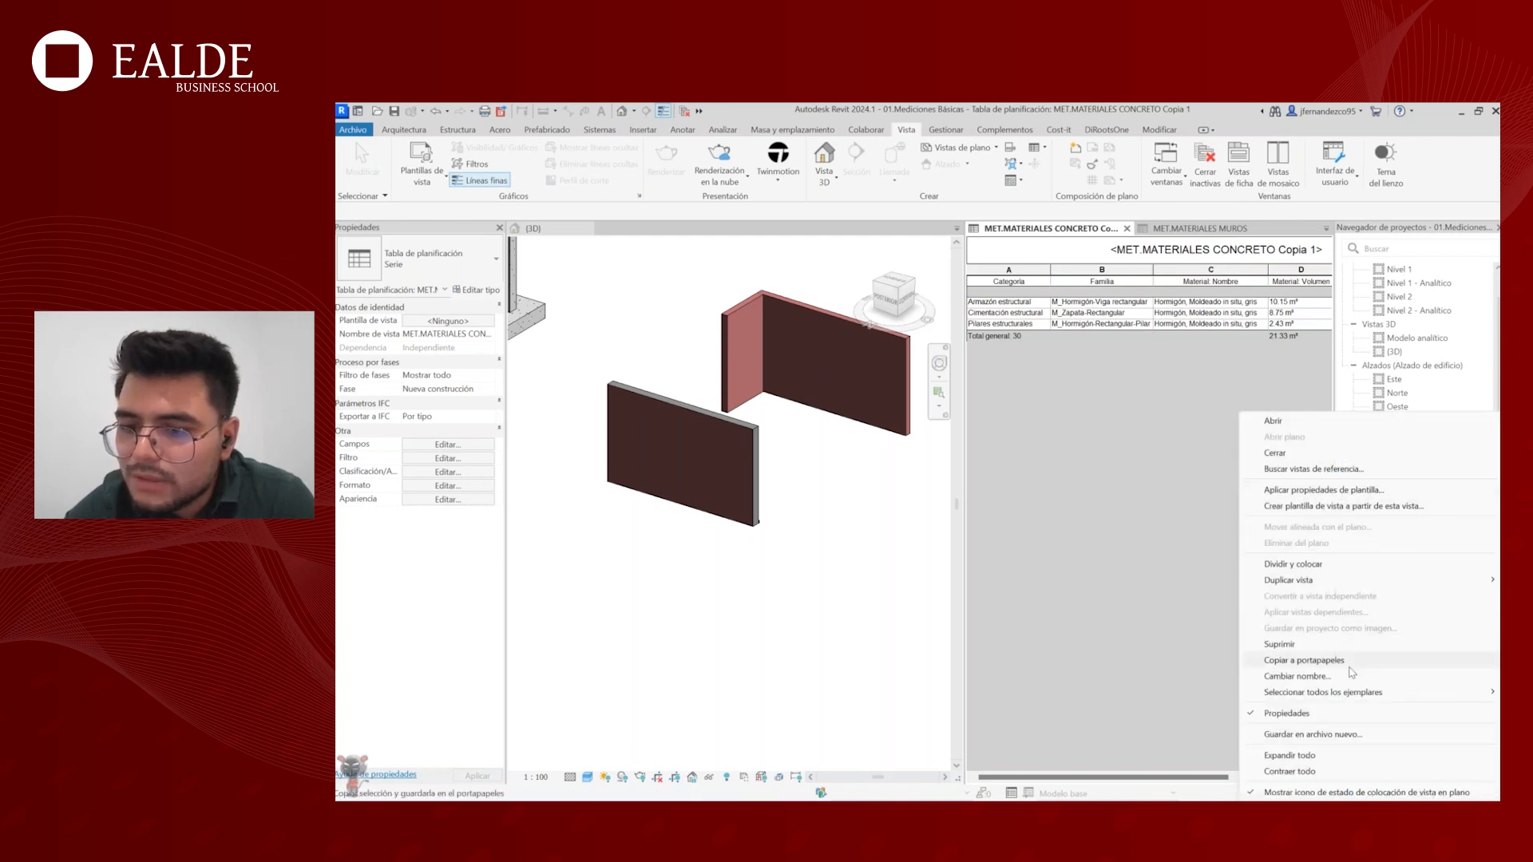
{"action": "left_click", "coordinate": [1297, 677]}
{"action": "left_click", "coordinate": [1461, 477]}
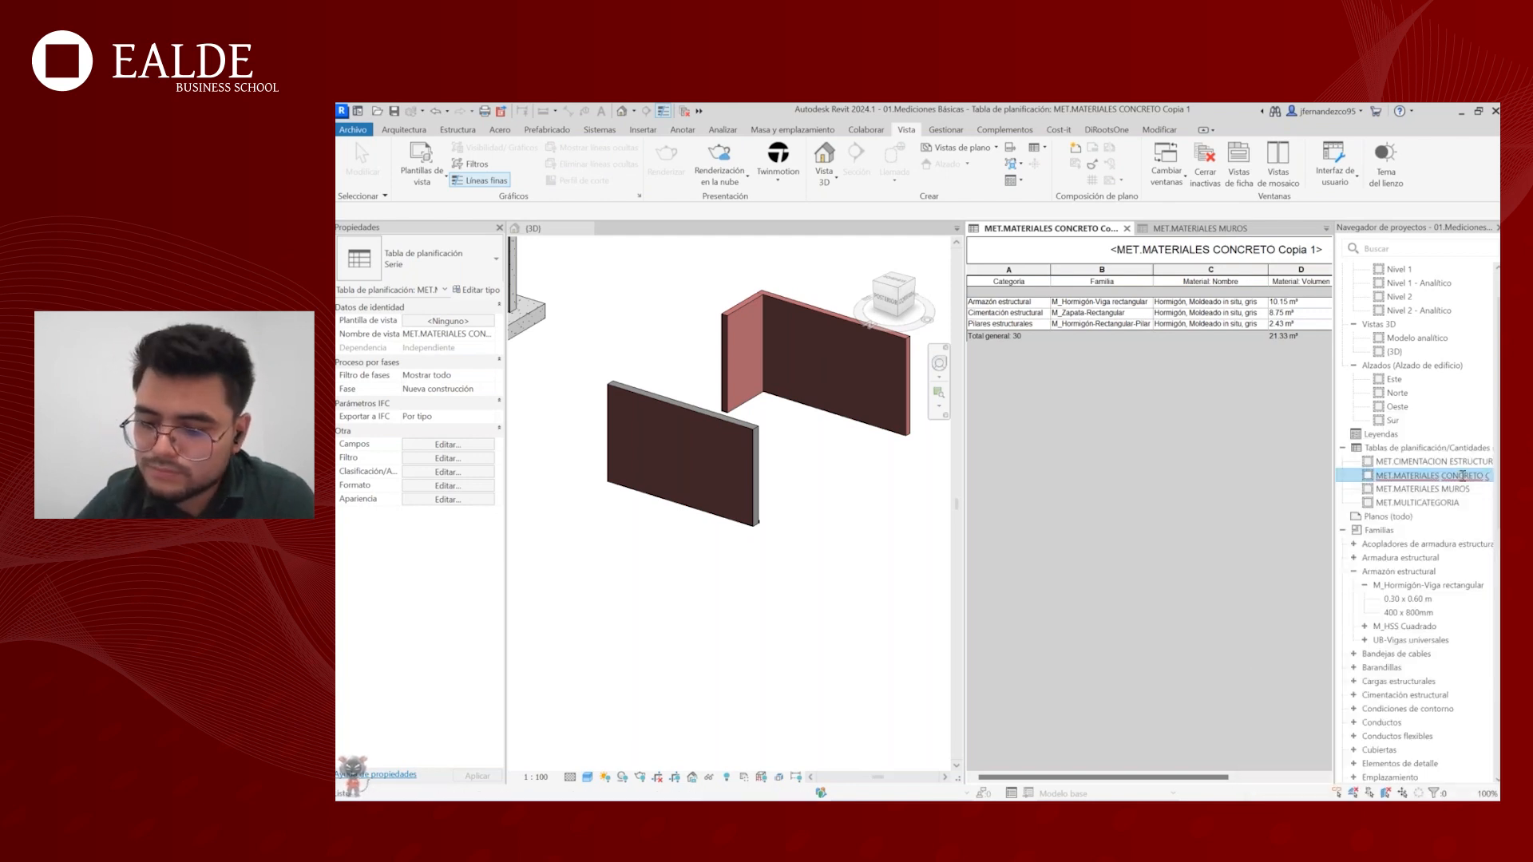
{"action": "key", "text": "End"}
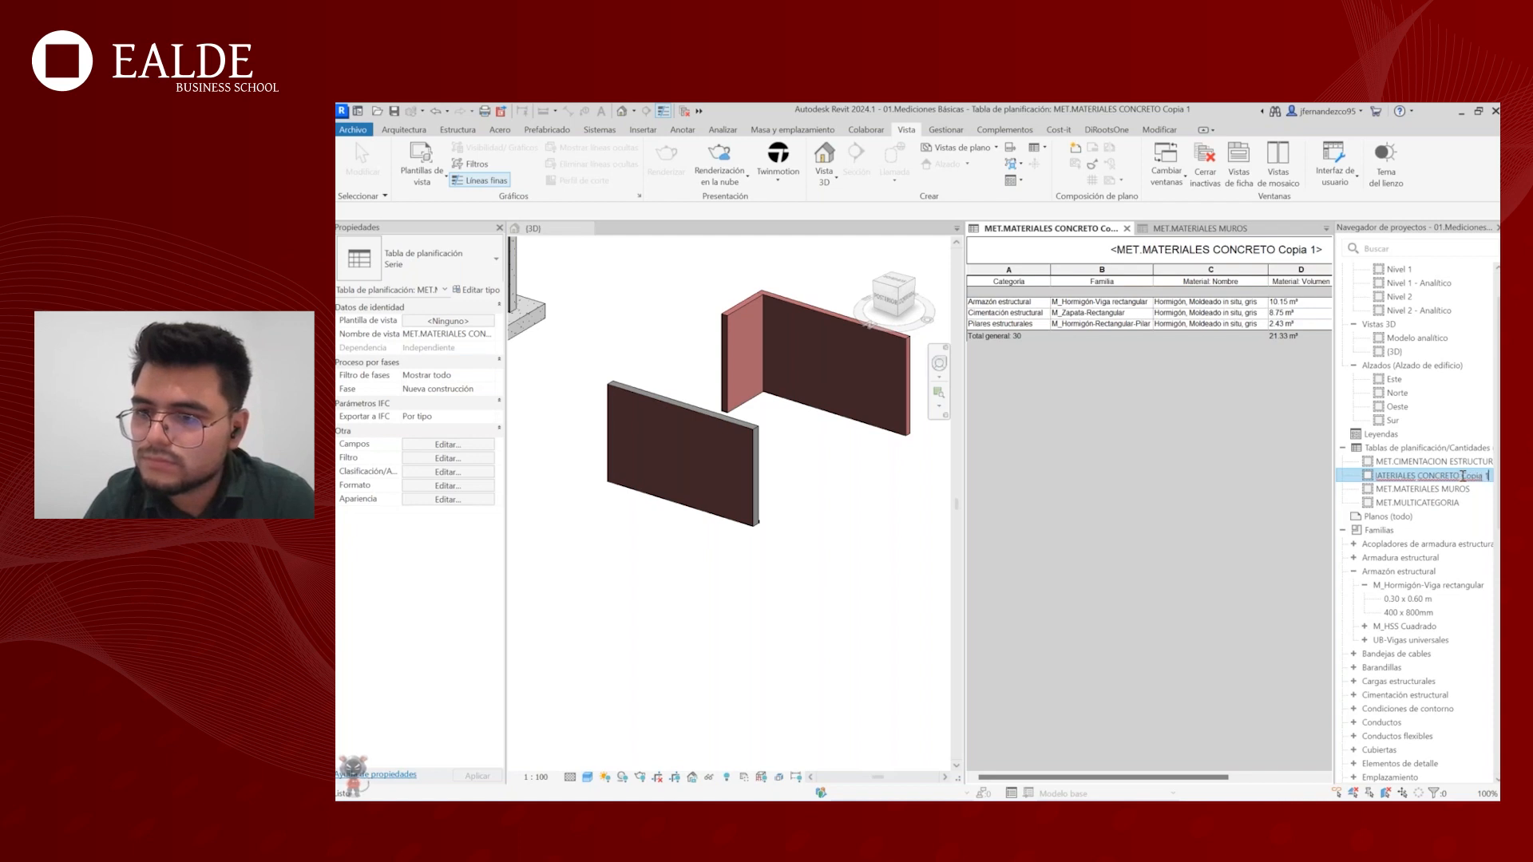
{"action": "key", "text": "BackSpace"}
{"action": "key", "text": "BackSpace"}
{"action": "key", "text": "BackSpace"}
{"action": "key", "text": "BackSpace"}
{"action": "key", "text": "BackSpace"}
{"action": "key", "text": "BackSpace"}
{"action": "key", "text": "BackSpace"}
{"action": "key", "text": "BackSpace"}
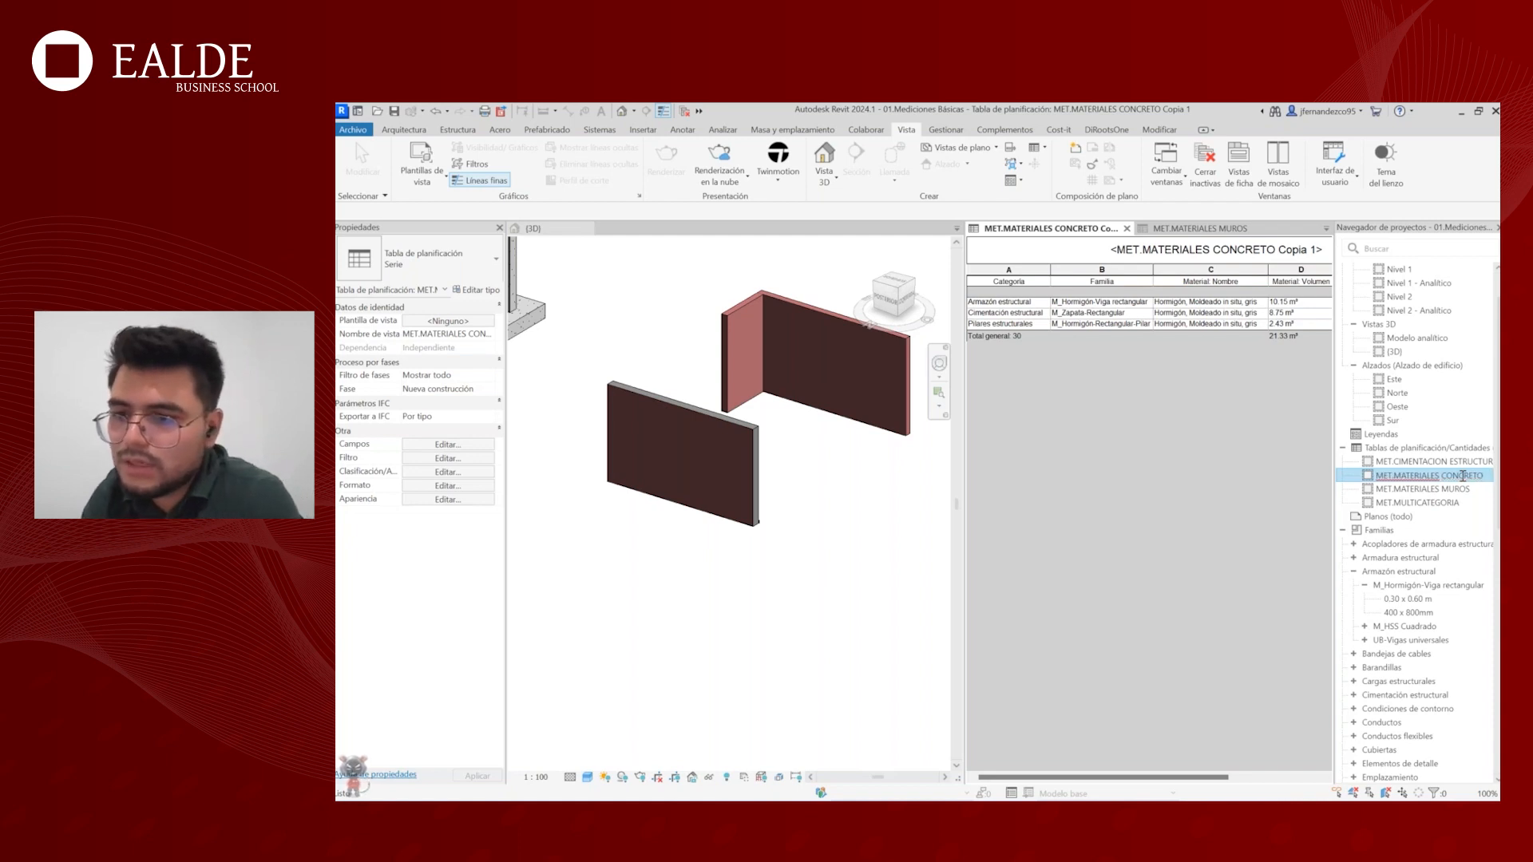
{"action": "key", "text": "Return"}
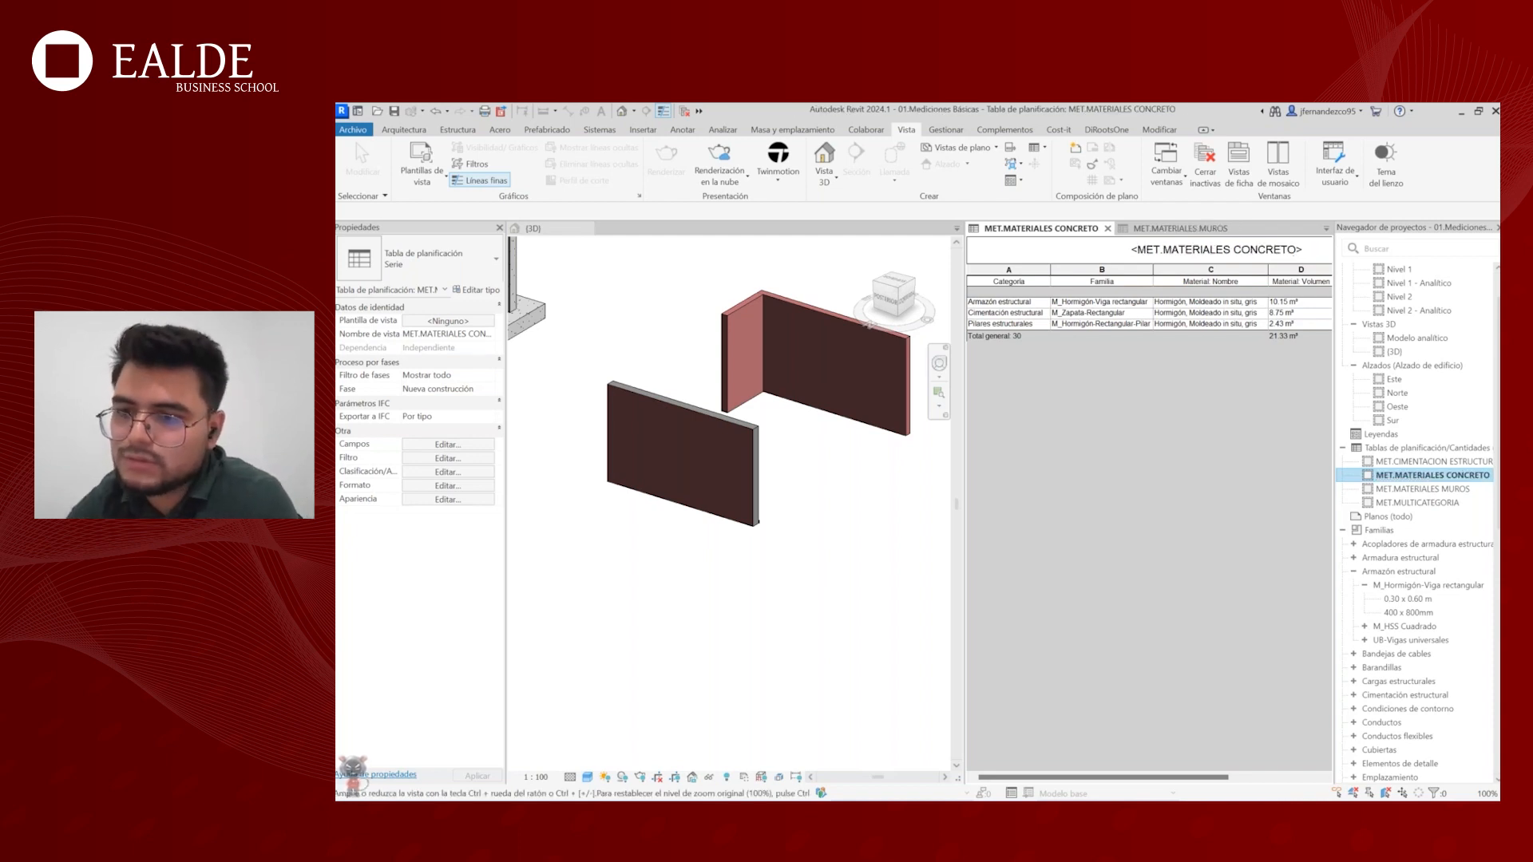
- Open the MET.MATERIALES MUROS takeoff and remove its filter by Material: Nombre, setting it to (ninguno)
{"action": "left_click", "coordinate": [1453, 489]}
{"action": "left_click", "coordinate": [1158, 327]}
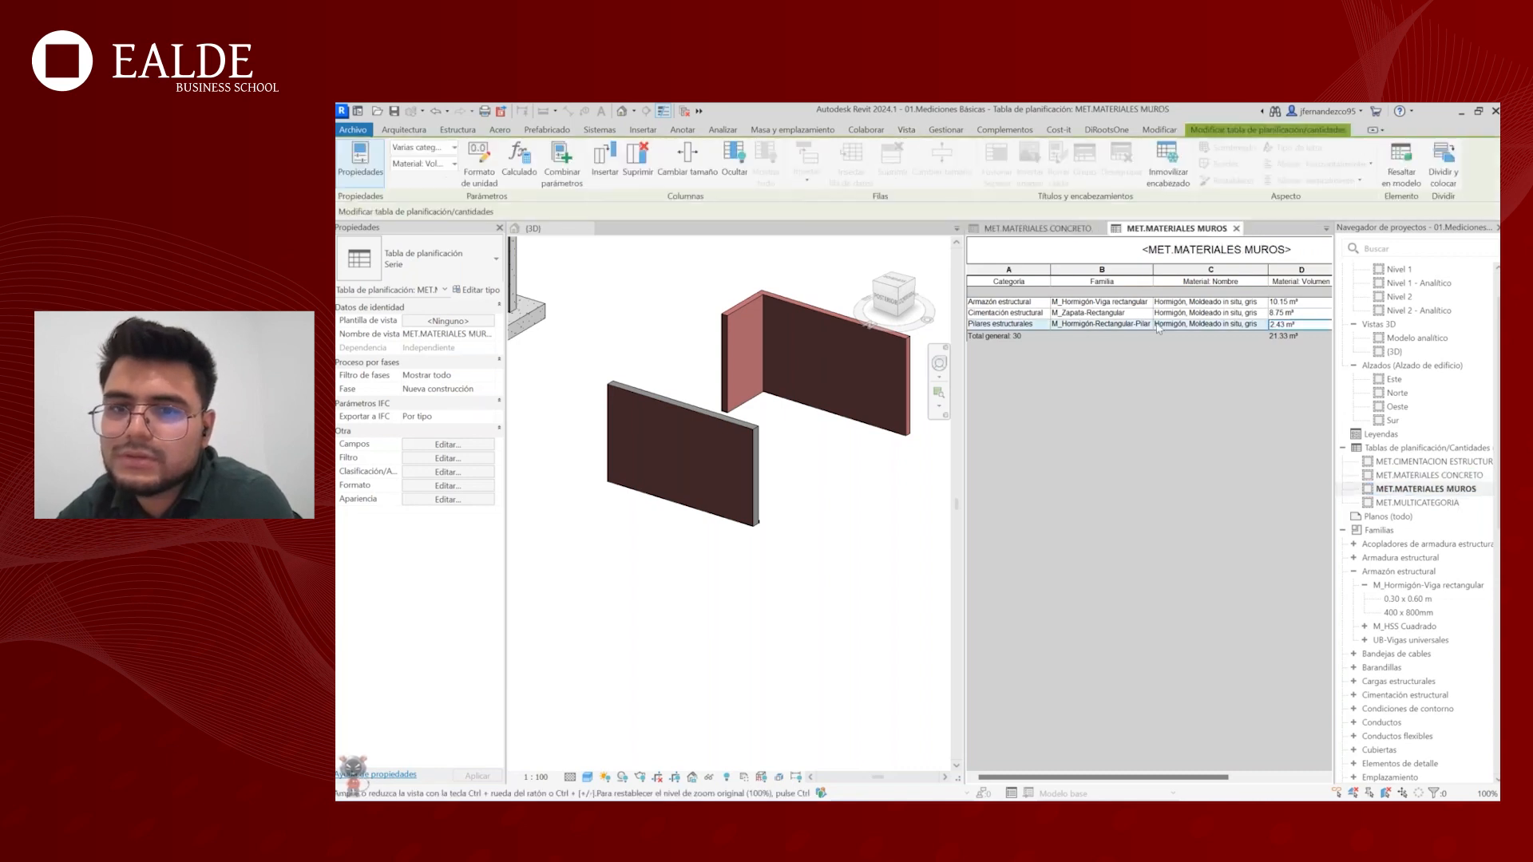
{"action": "left_click", "coordinate": [1136, 313]}
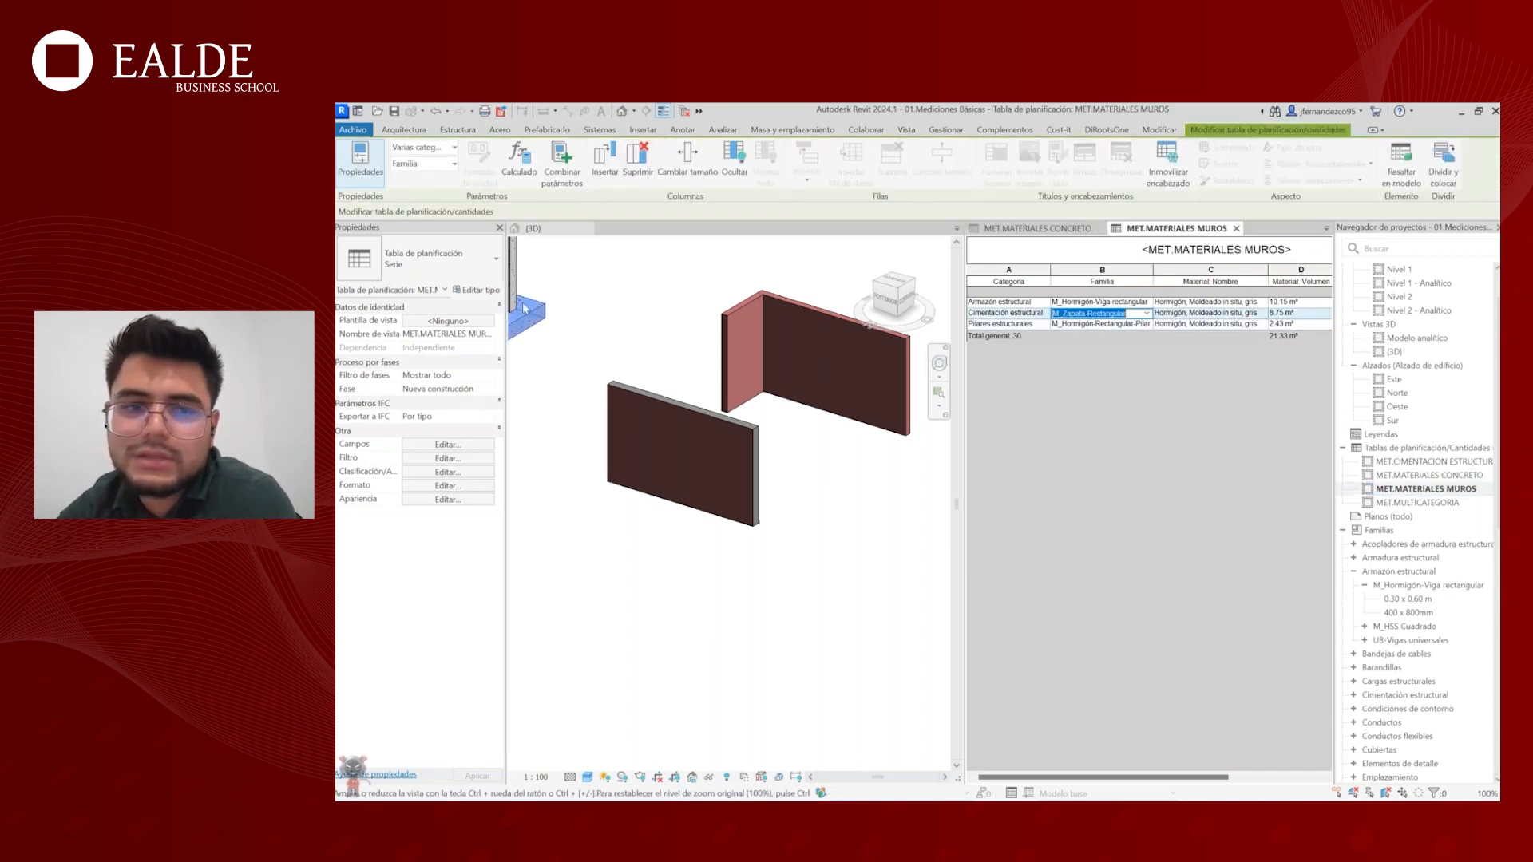
{"action": "left_click", "coordinate": [495, 446]}
{"action": "left_click", "coordinate": [615, 250]}
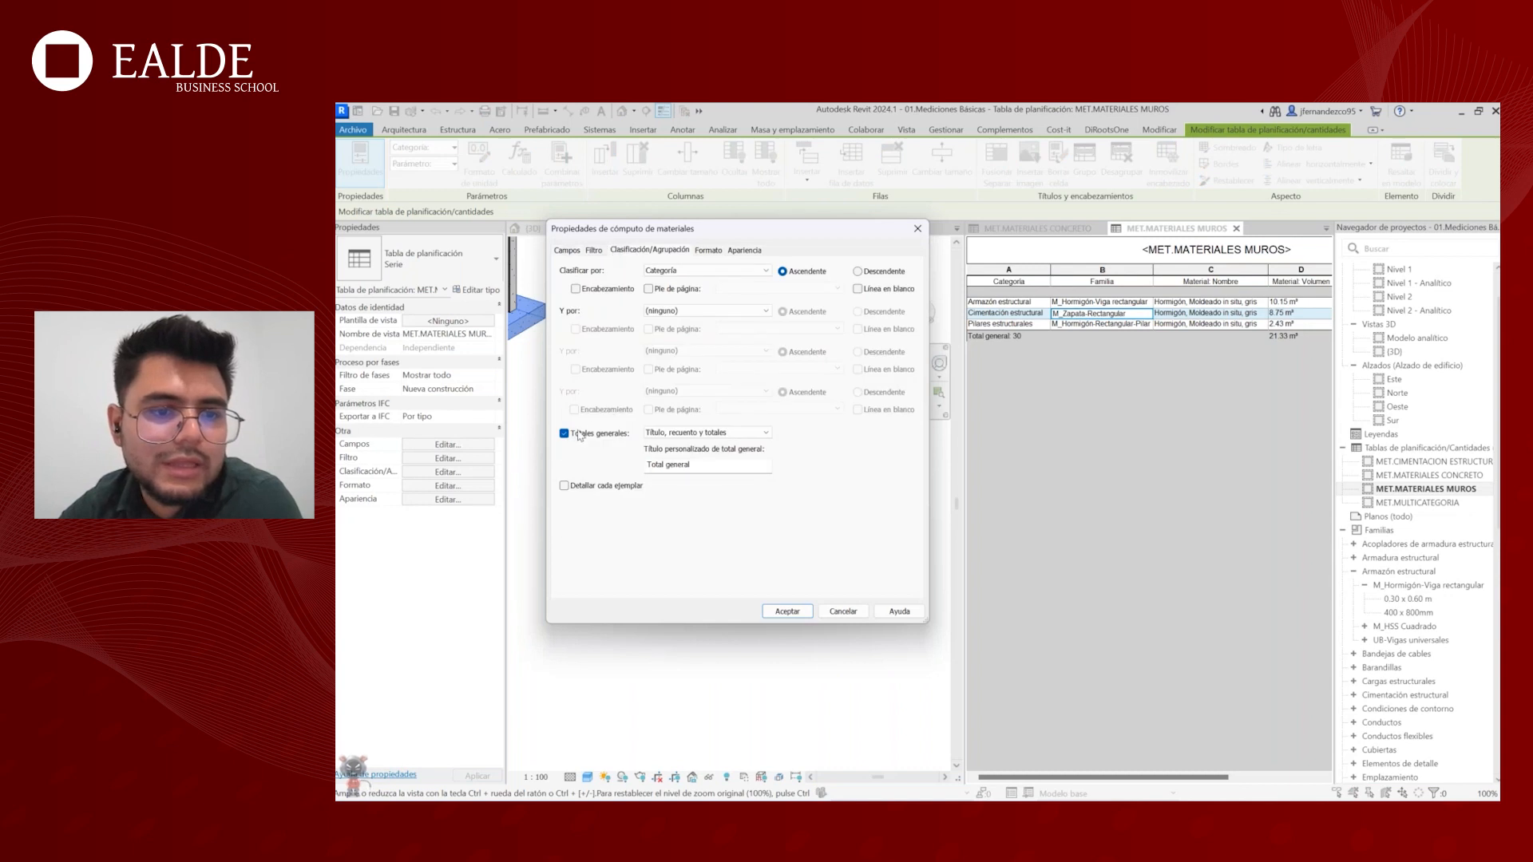
{"action": "left_click", "coordinate": [710, 250]}
{"action": "left_click", "coordinate": [594, 250]}
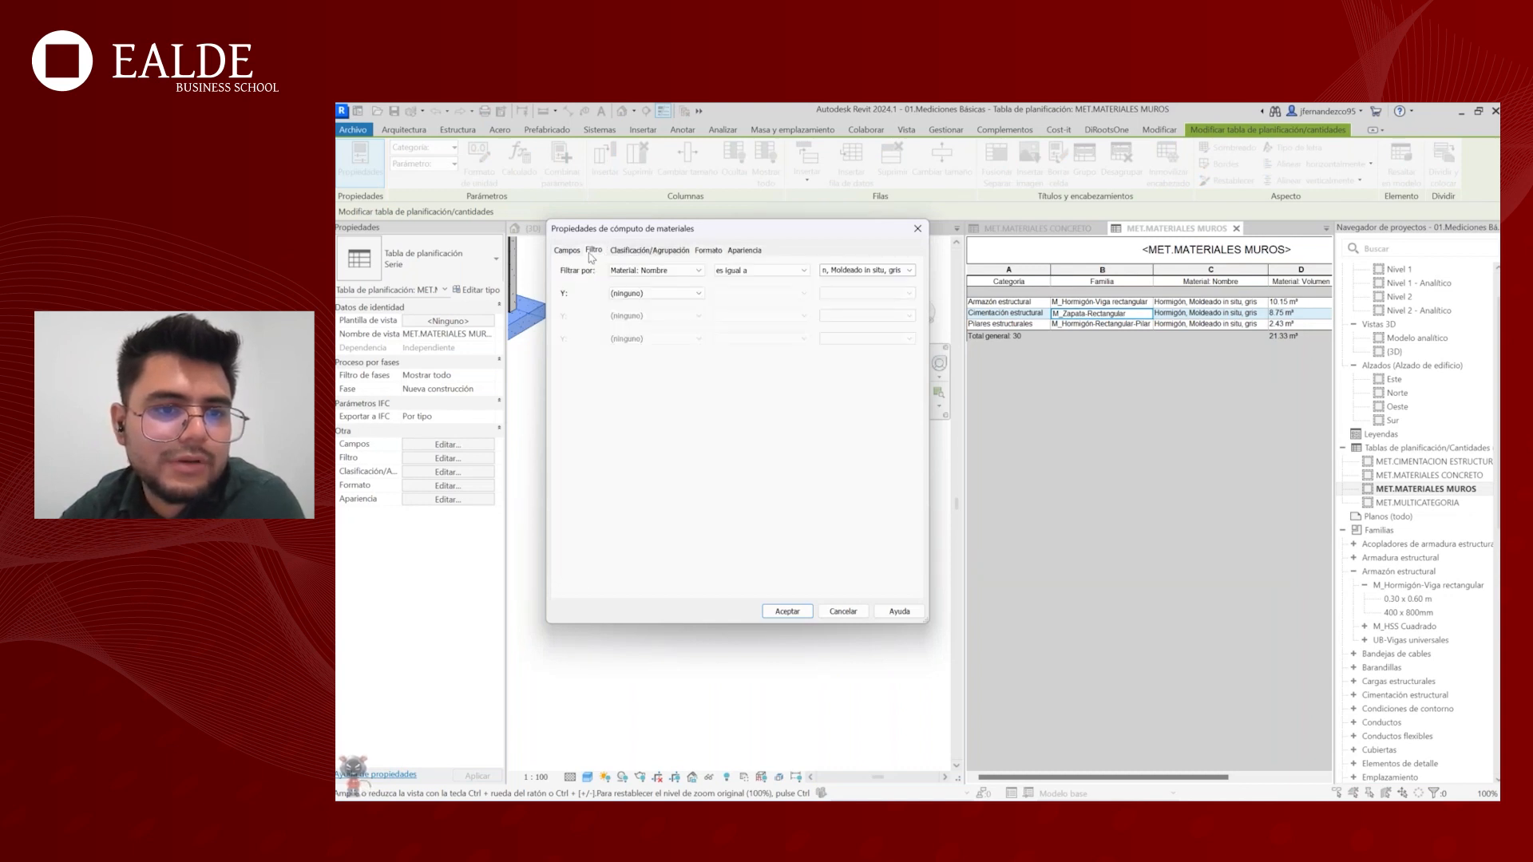
{"action": "left_click", "coordinate": [643, 271]}
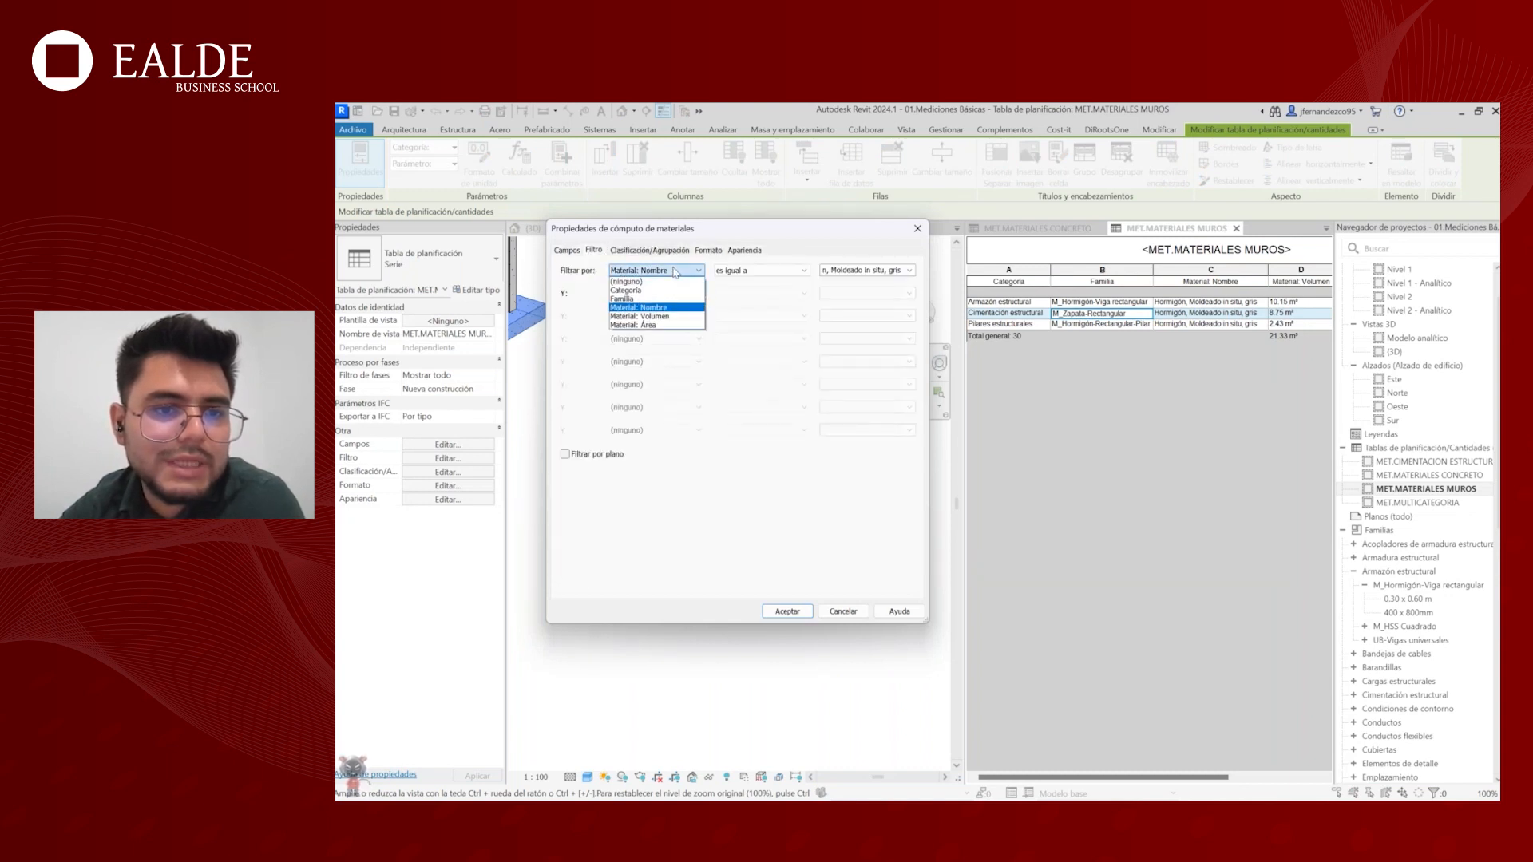
{"action": "left_click", "coordinate": [648, 282]}
{"action": "left_click", "coordinate": [789, 611]}
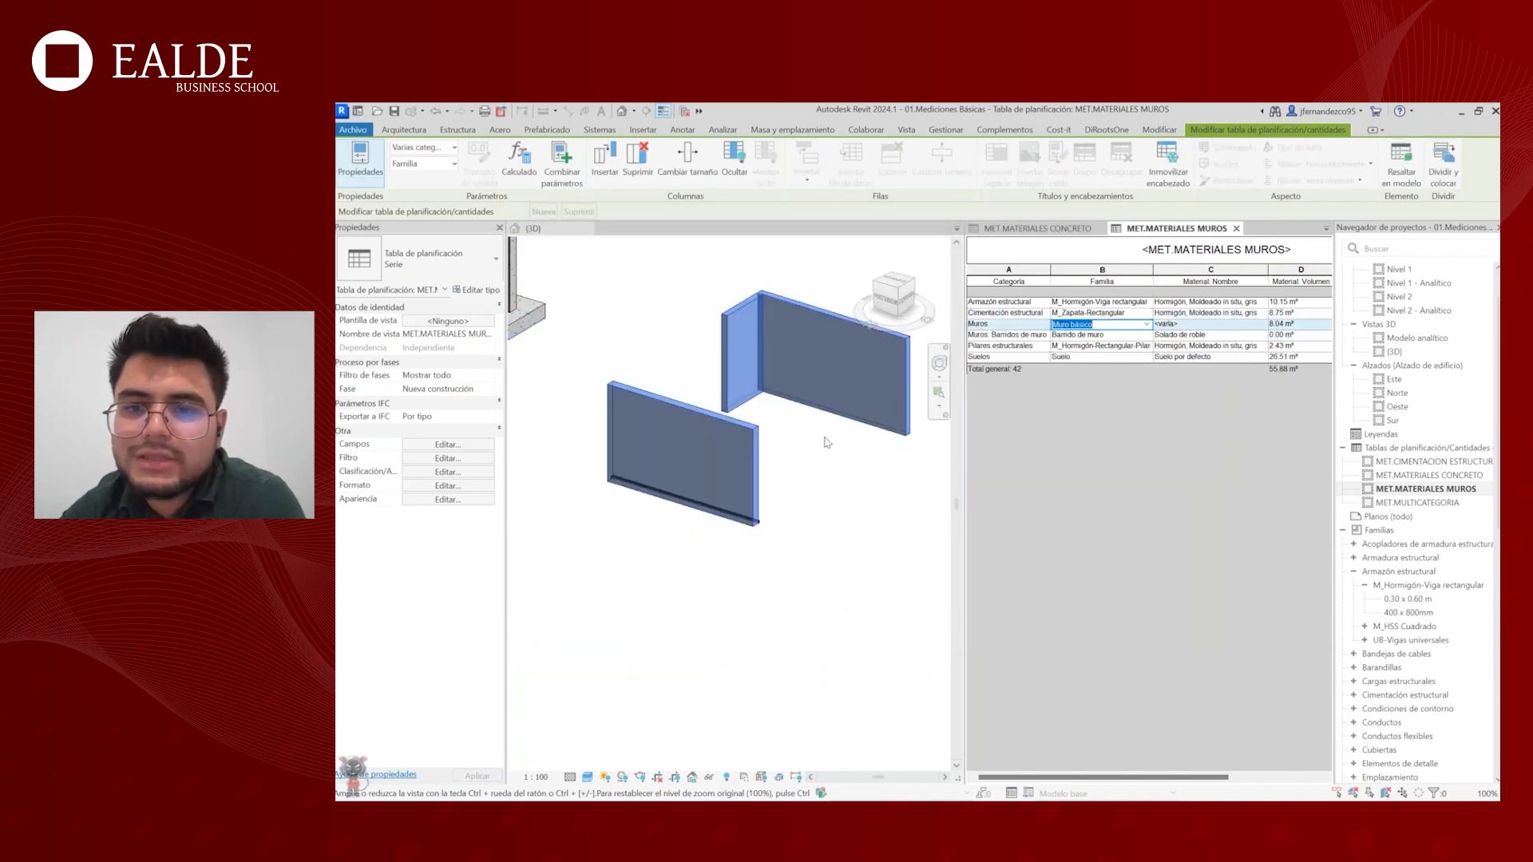
{"action": "scroll", "coordinate": [830, 509], "scroll_direction": "down", "scroll_amount": 1}
{"action": "left_click", "coordinate": [842, 523]}
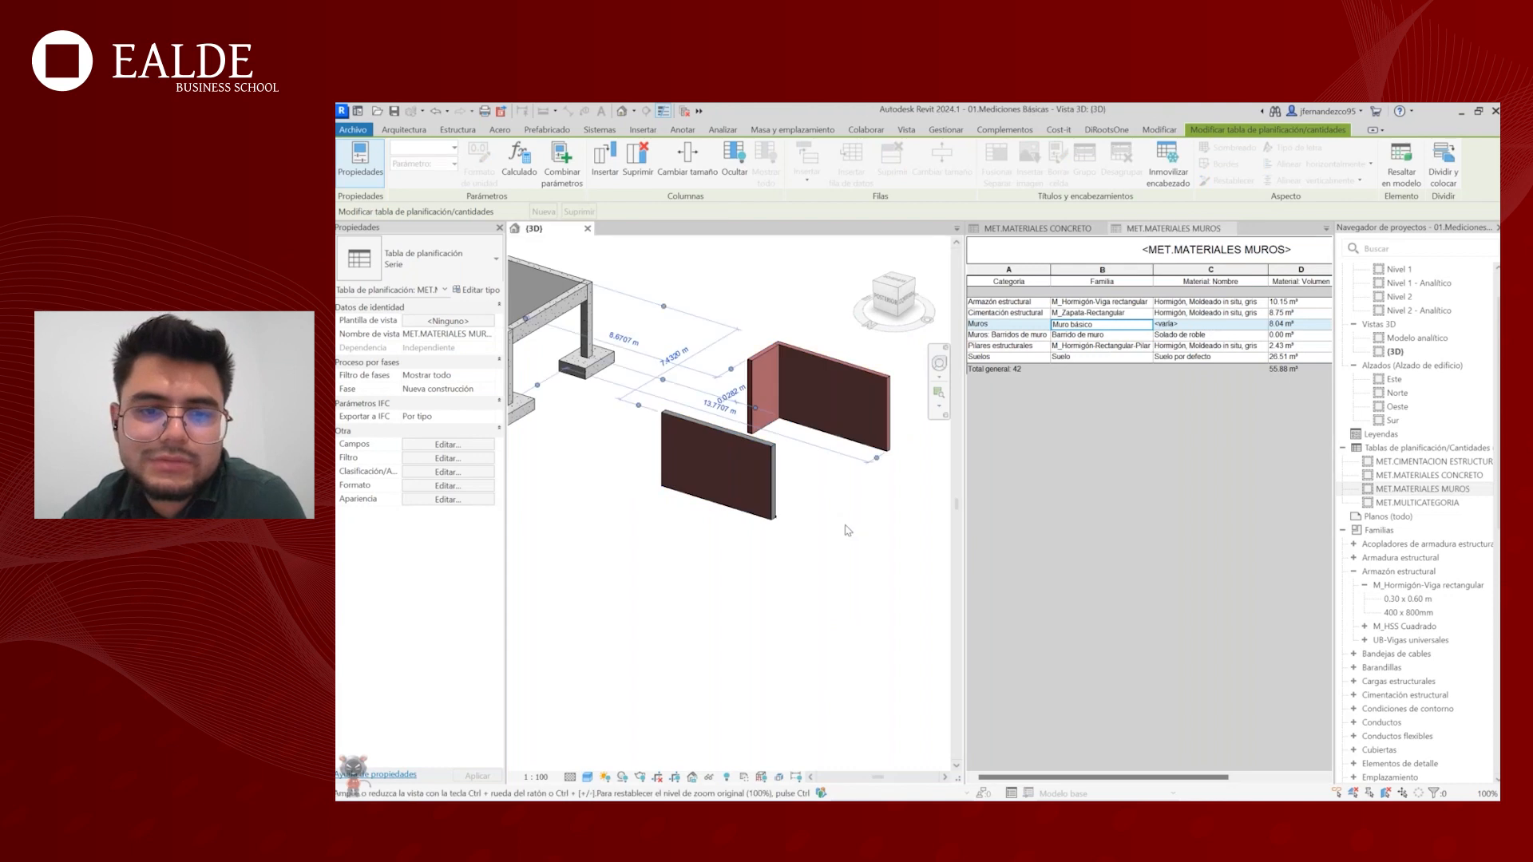
- Remove the sorting by Categoría from the MET.MATERIALES MUROS takeoff, setting the first criterion to (ninguno)
{"action": "left_click", "coordinate": [1210, 335]}
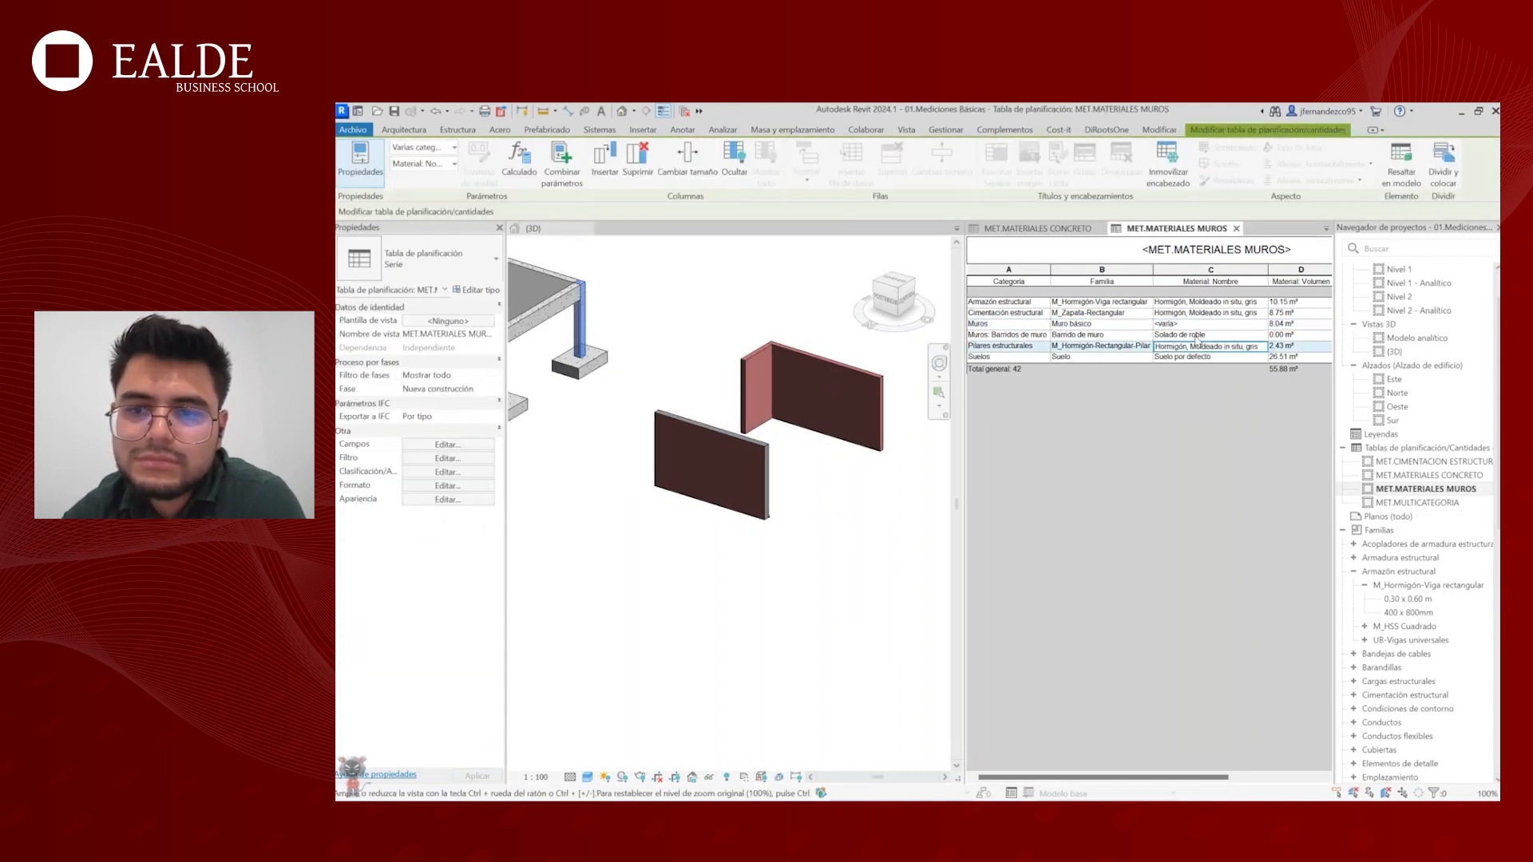
{"action": "left_click", "coordinate": [466, 446]}
{"action": "left_click", "coordinate": [650, 251]}
{"action": "left_click", "coordinate": [703, 270]}
{"action": "left_click", "coordinate": [678, 282]}
{"action": "left_click", "coordinate": [792, 611]}
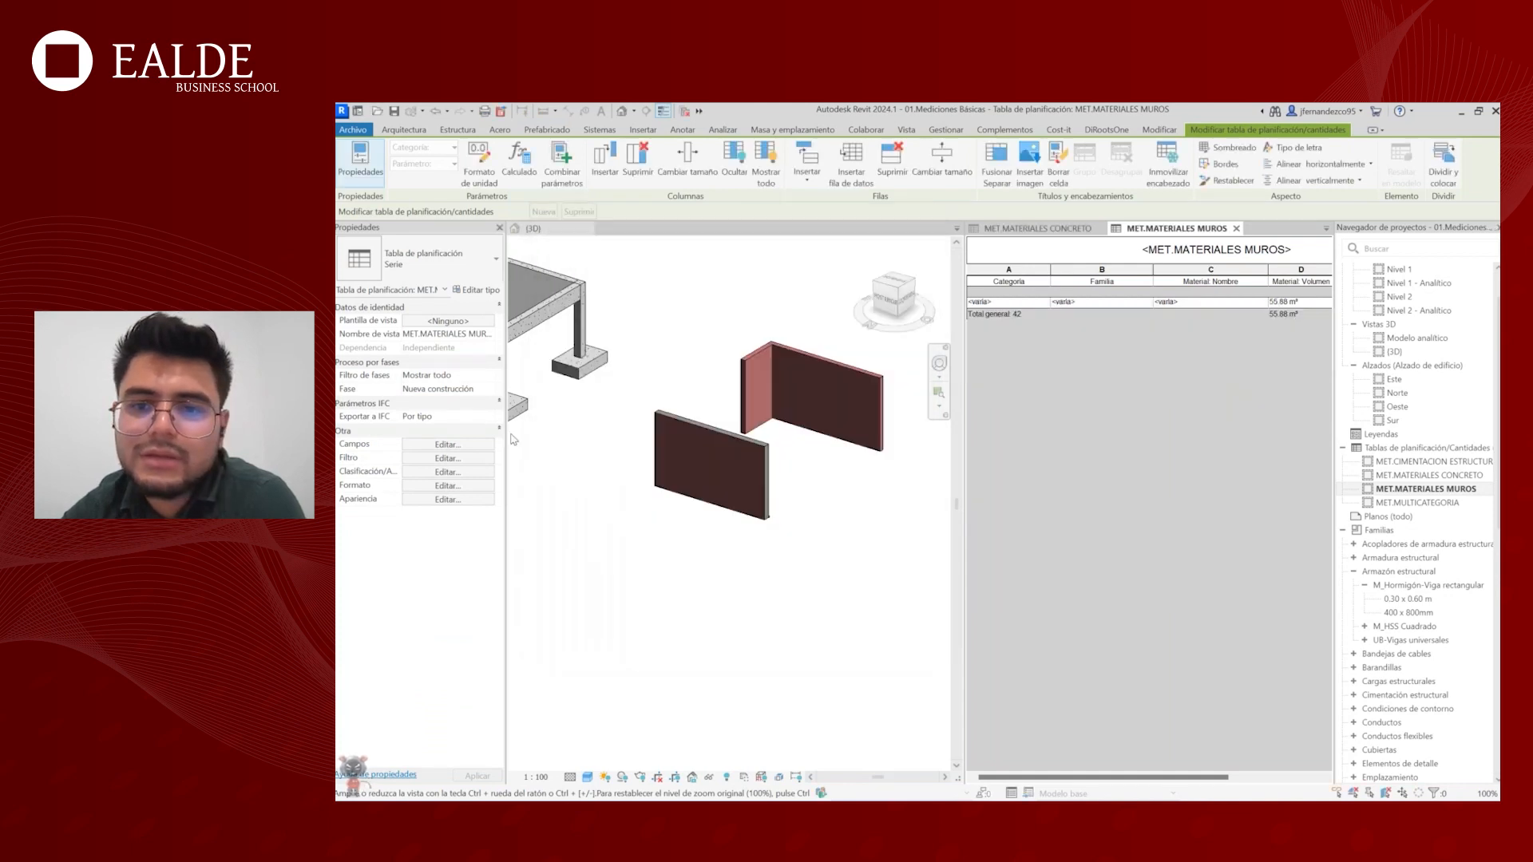
- Turn on Detallar cada ejemplar in the sorting and grouping settings of the MET.MATERIALES MUROS takeoff
{"action": "left_click", "coordinate": [459, 446]}
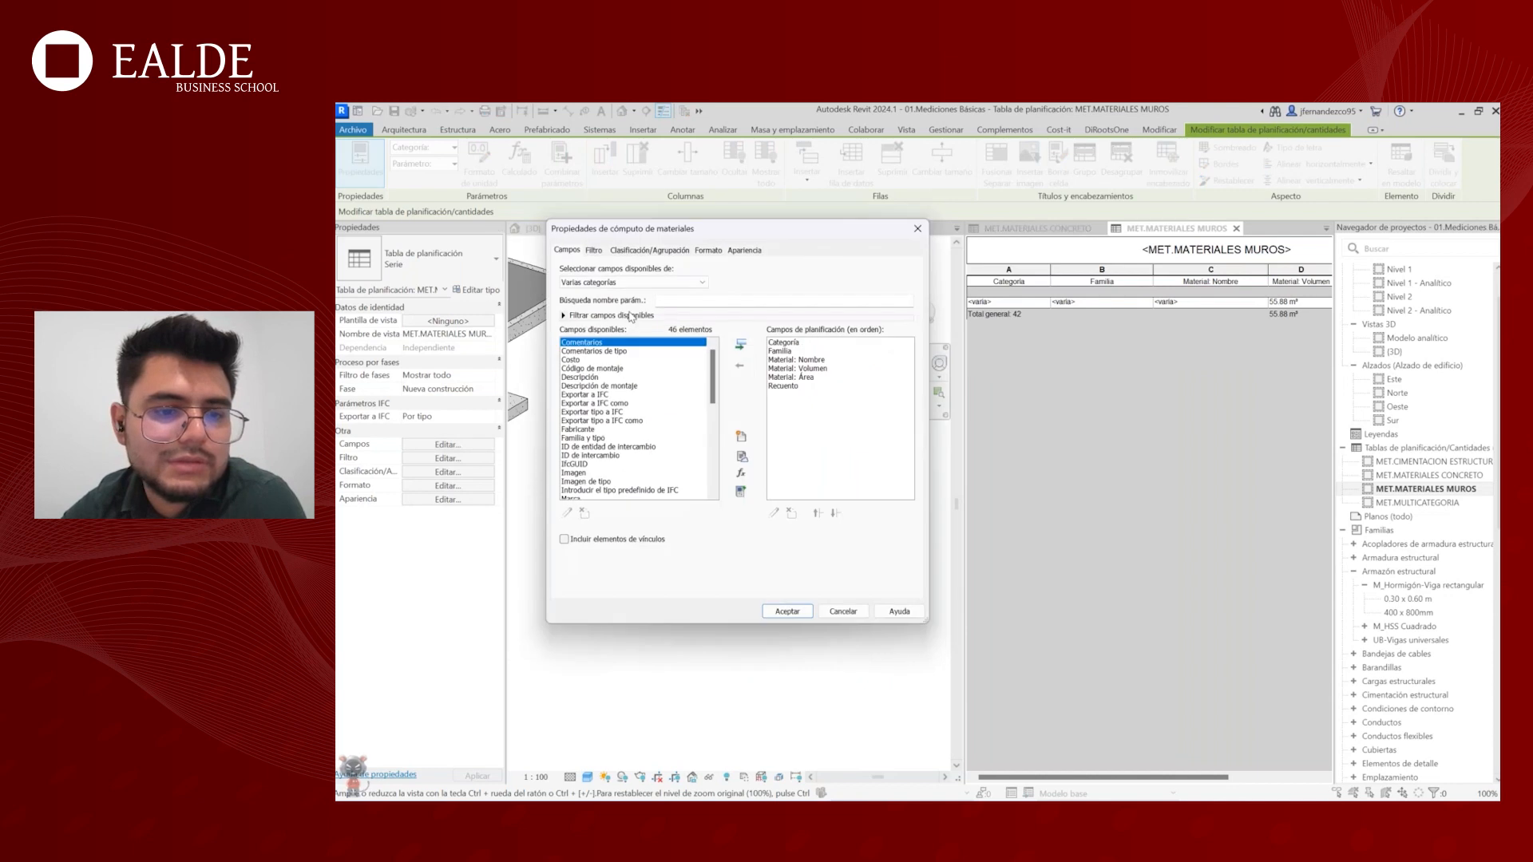
{"action": "left_click", "coordinate": [650, 250]}
{"action": "left_click", "coordinate": [565, 486]}
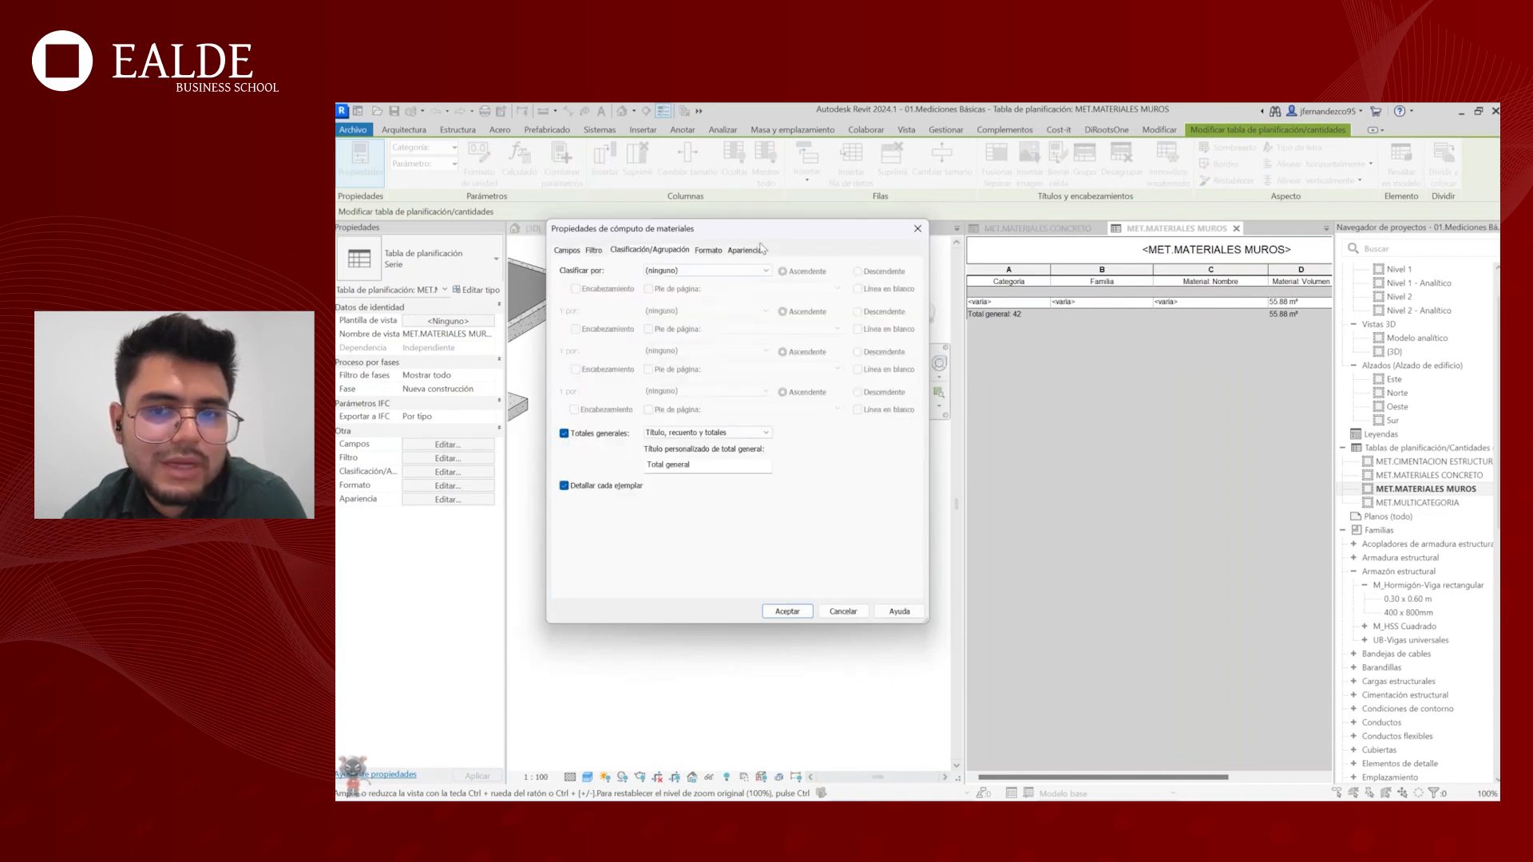
{"action": "left_click", "coordinate": [801, 614]}
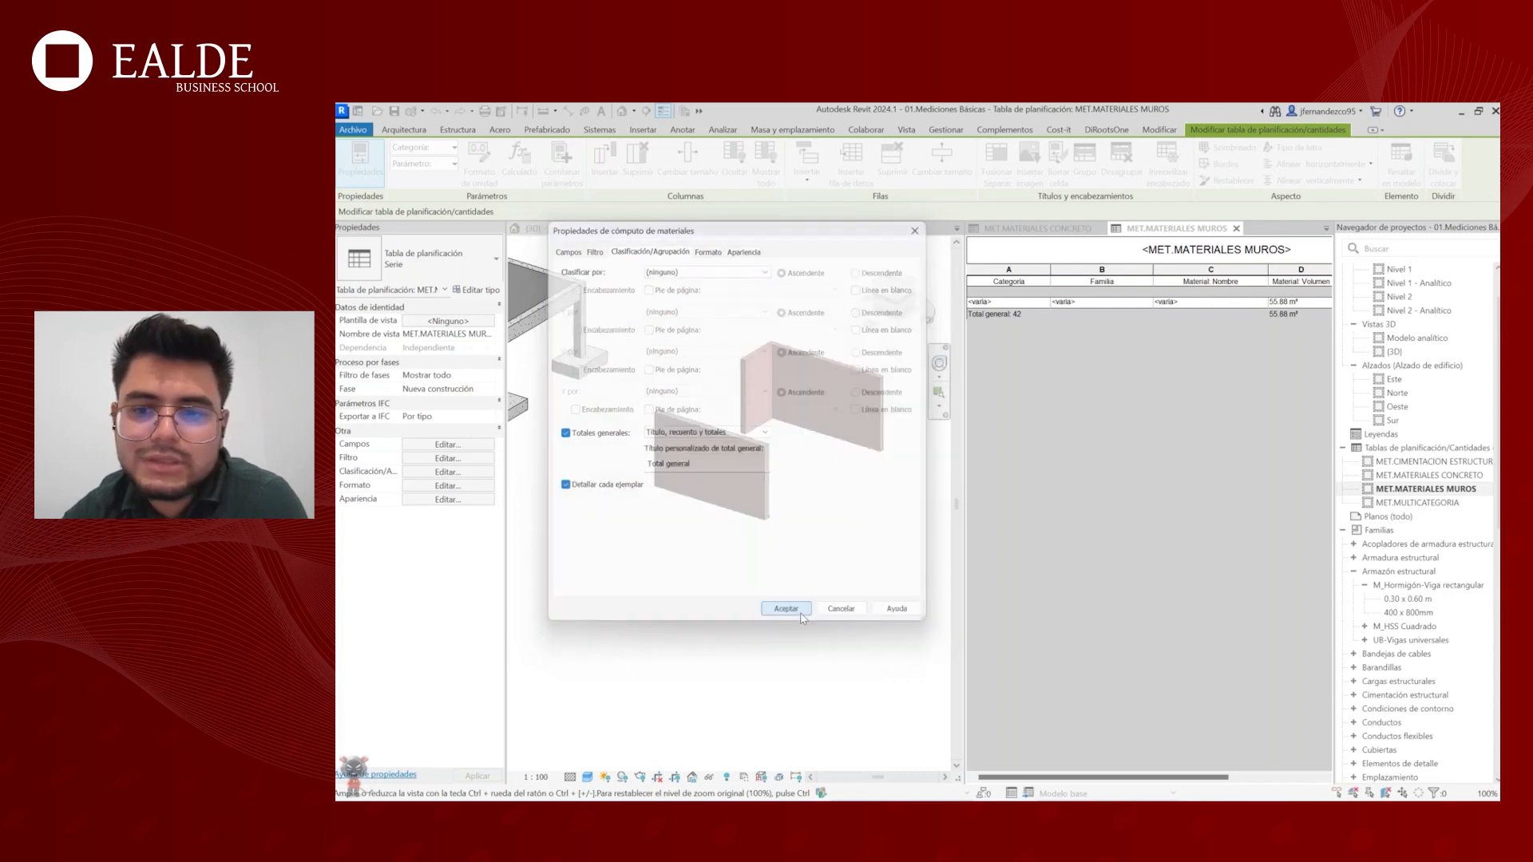
- Examine the takeoff rows for each layer material of the freestanding wall, from Tablero de muro de yeso to Relleno de cavidad, against the 3D view
{"action": "left_click", "coordinate": [1118, 615]}
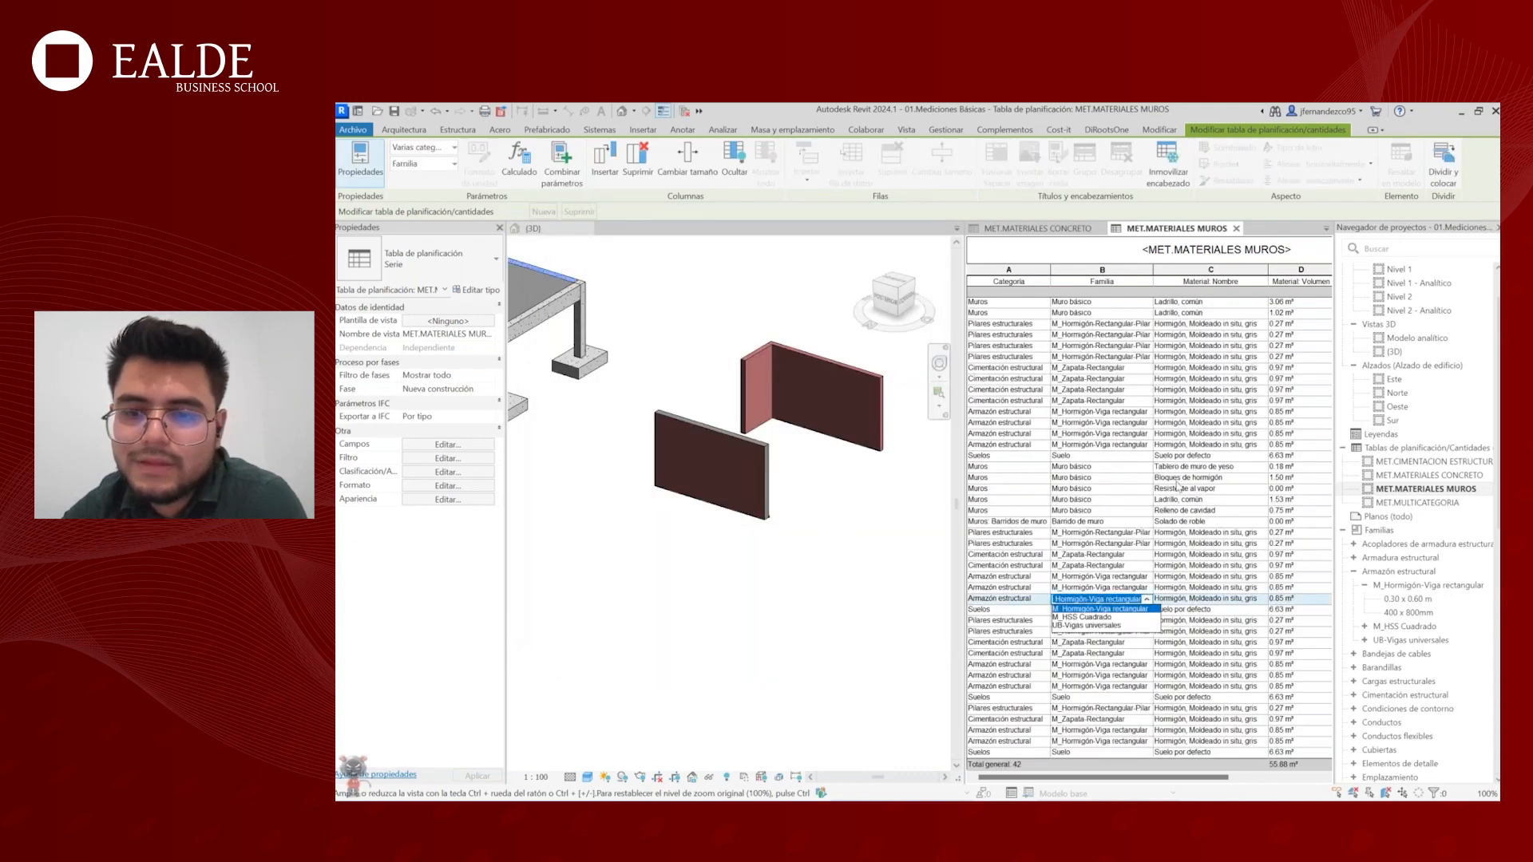
{"action": "left_click", "coordinate": [1086, 477]}
{"action": "left_click", "coordinate": [1086, 468]}
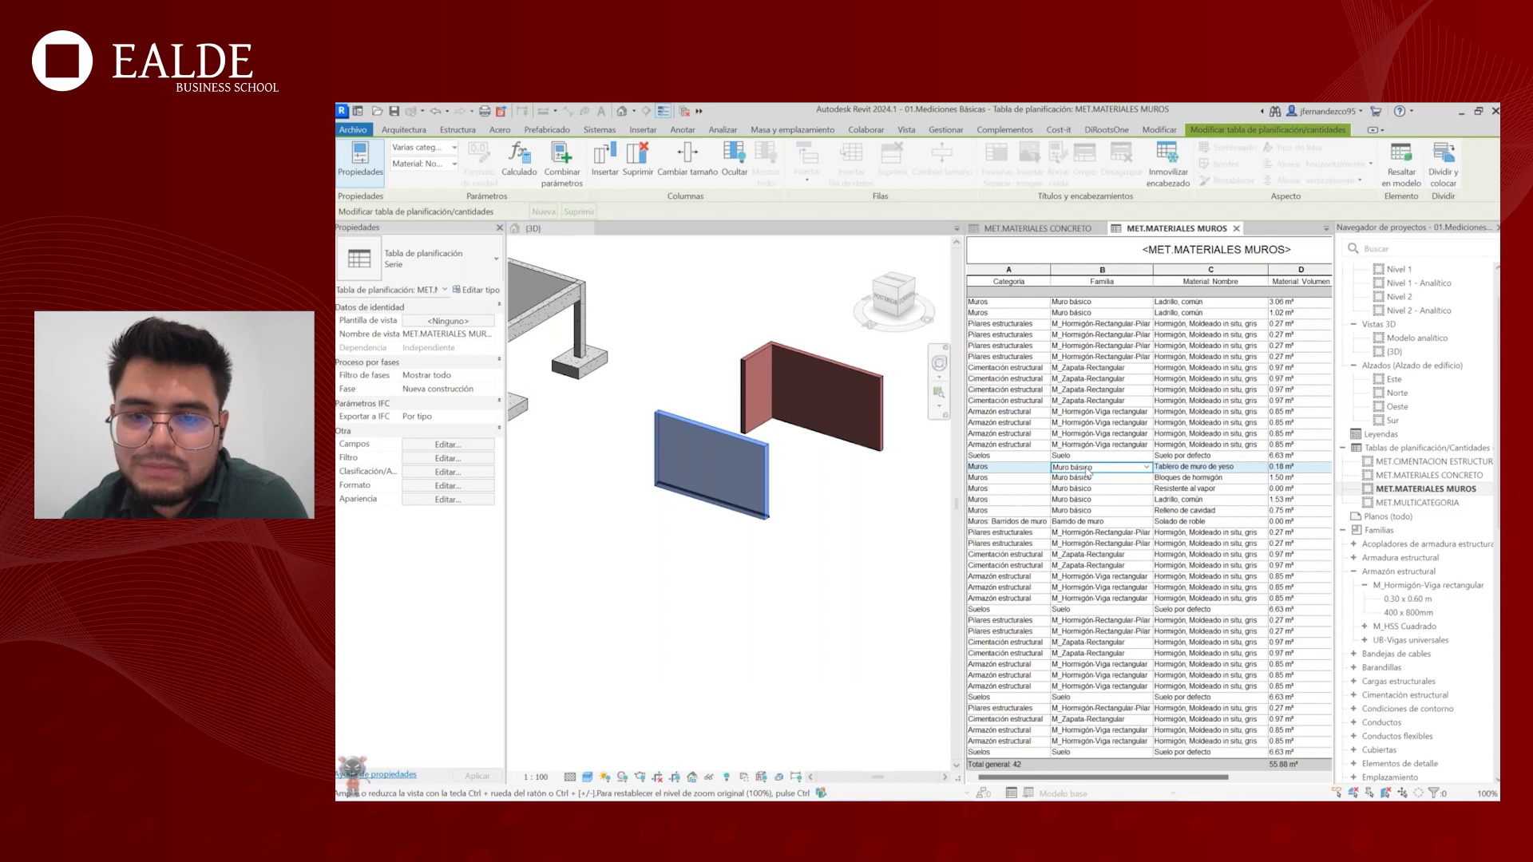
{"action": "left_click", "coordinate": [1006, 468]}
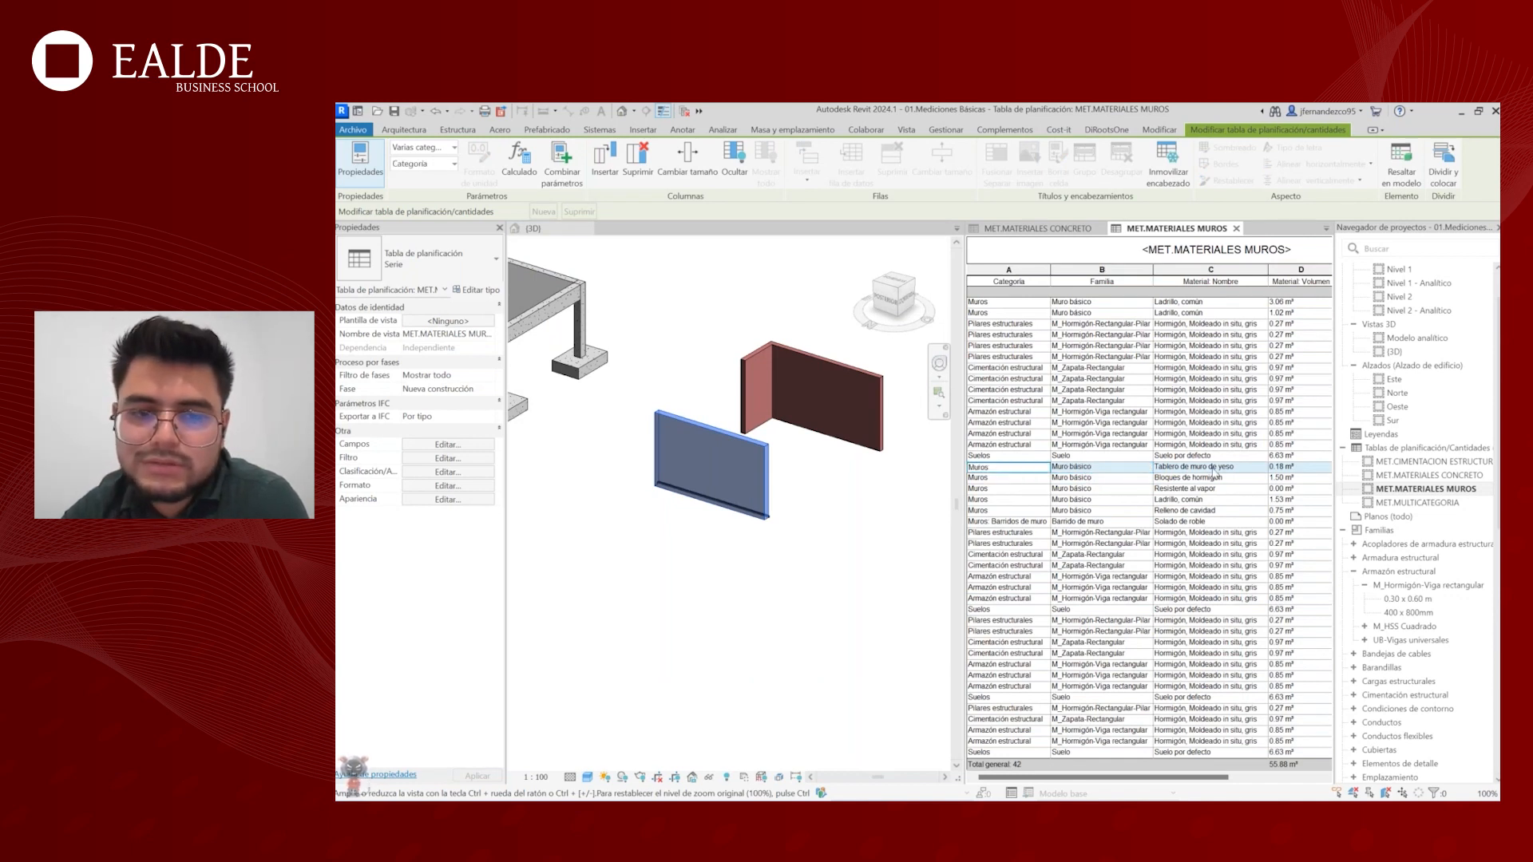
{"action": "left_click", "coordinate": [1210, 478]}
{"action": "scroll", "coordinate": [719, 448], "scroll_direction": "up", "scroll_amount": 2}
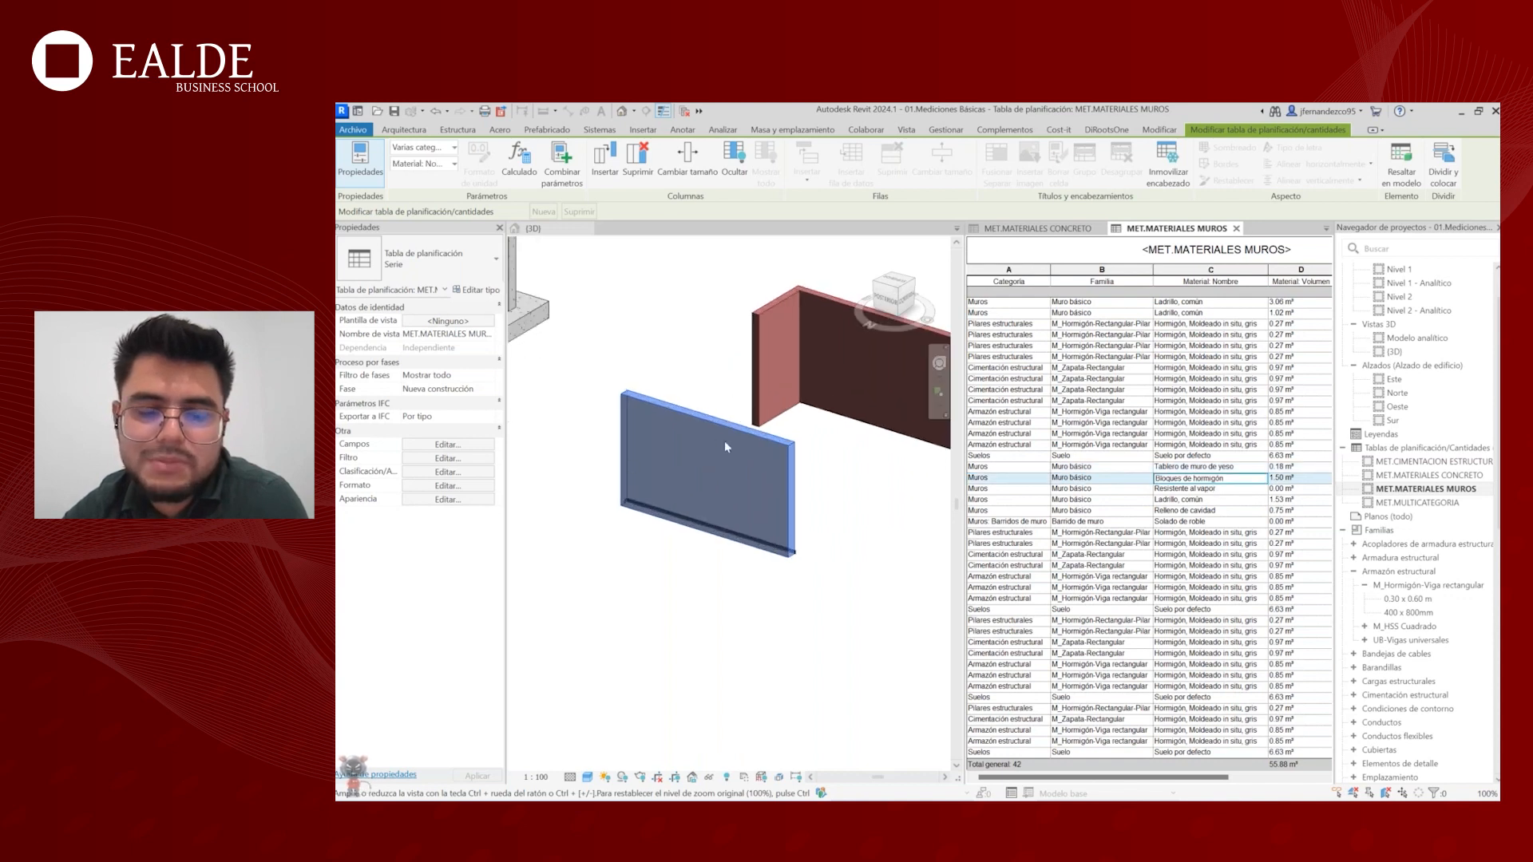
{"action": "left_click", "coordinate": [1215, 490]}
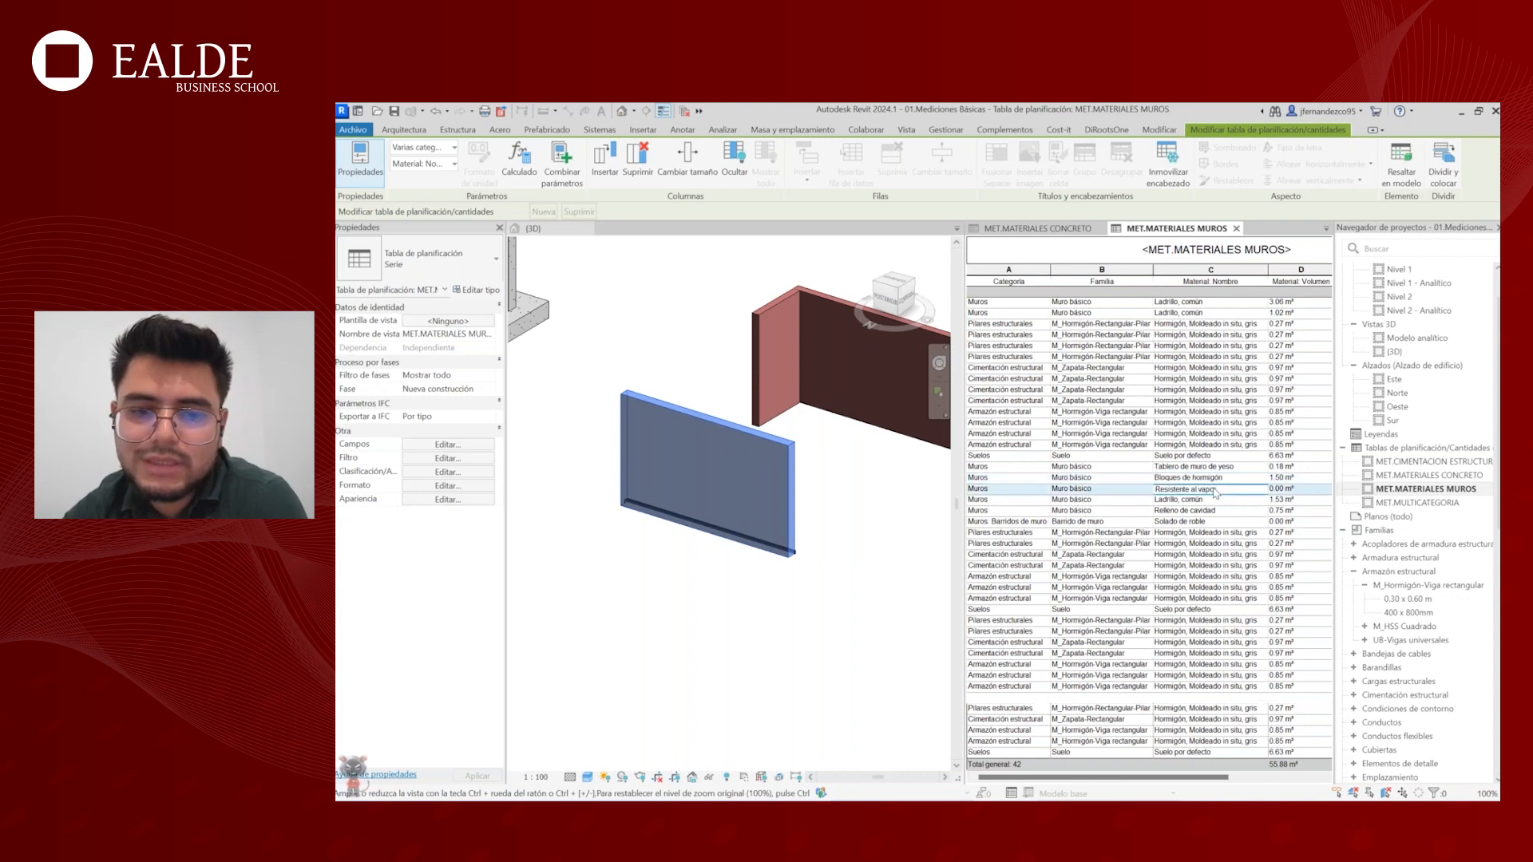
{"action": "left_click", "coordinate": [1214, 500]}
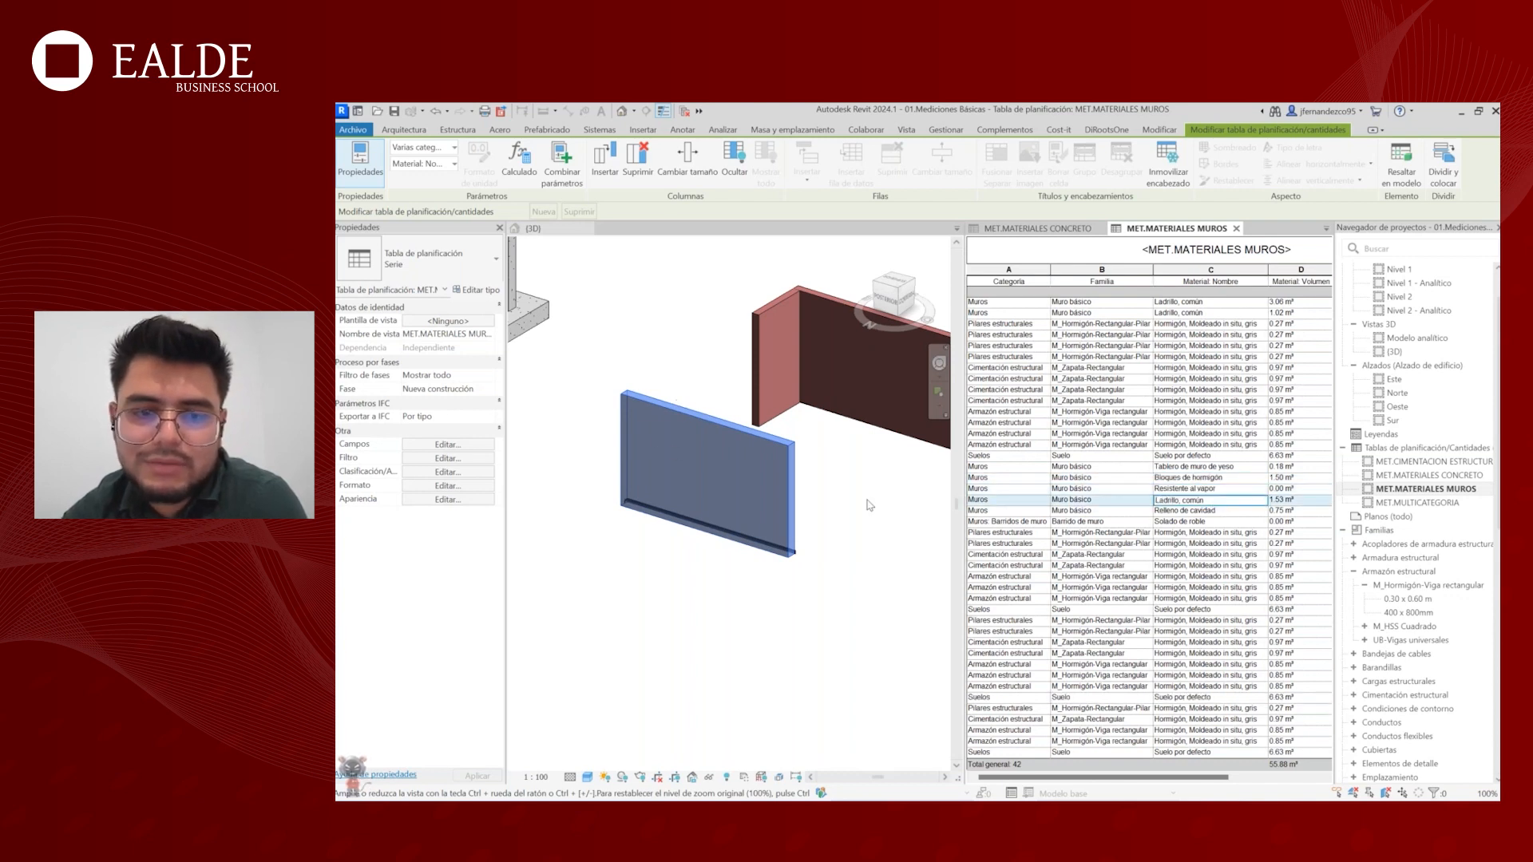
{"action": "left_click", "coordinate": [1224, 513]}
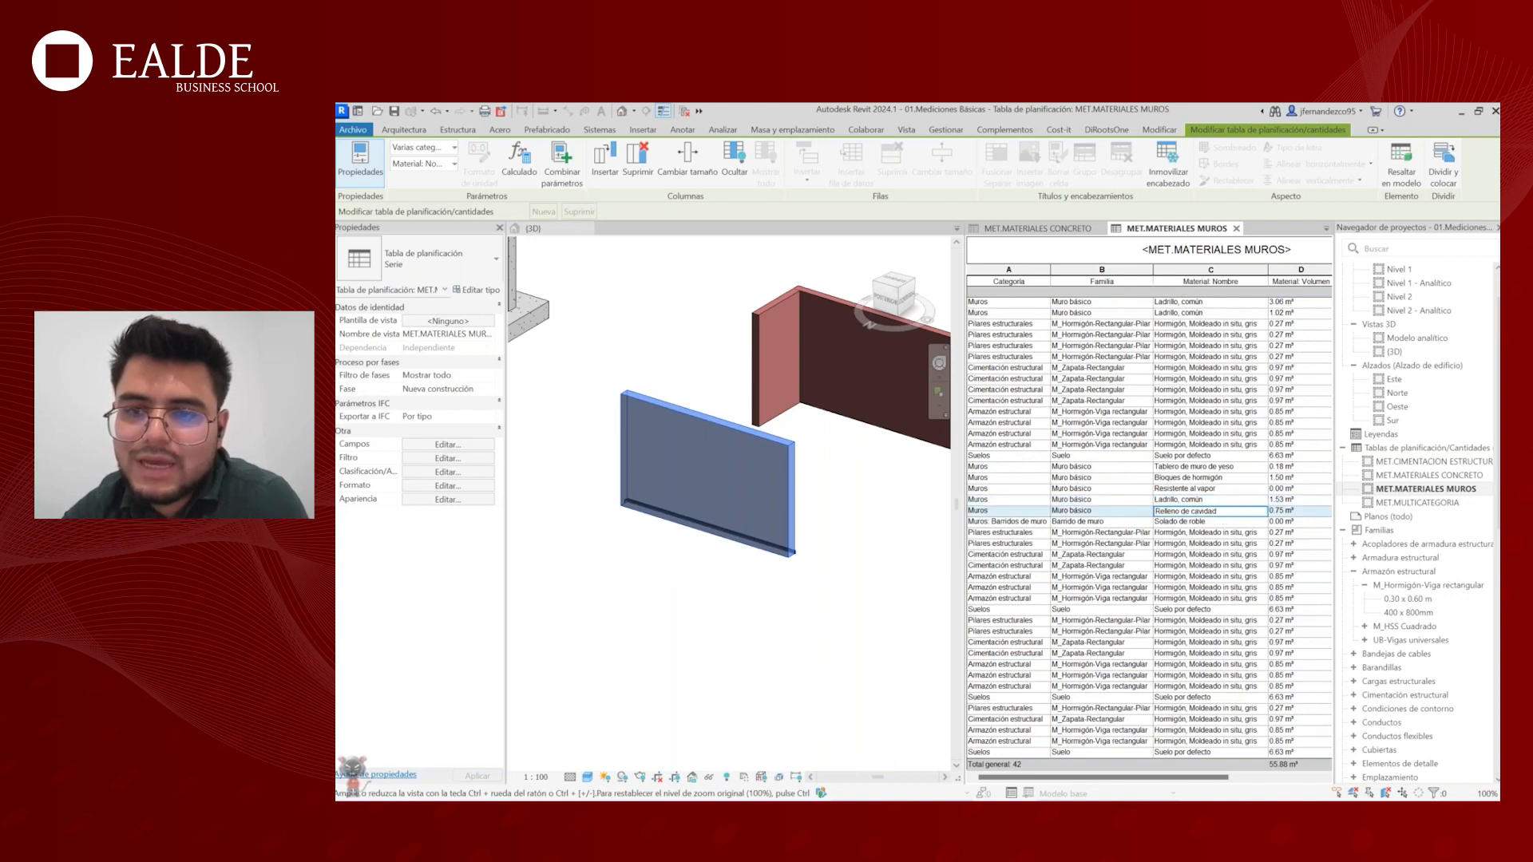
- Narrow the Categoría, Familia and Material: Nombre columns of the walls takeoff so that the remaining columns fit
{"action": "left_click_drag", "start_coordinate": [1147, 272], "coordinate": [1122, 273]}
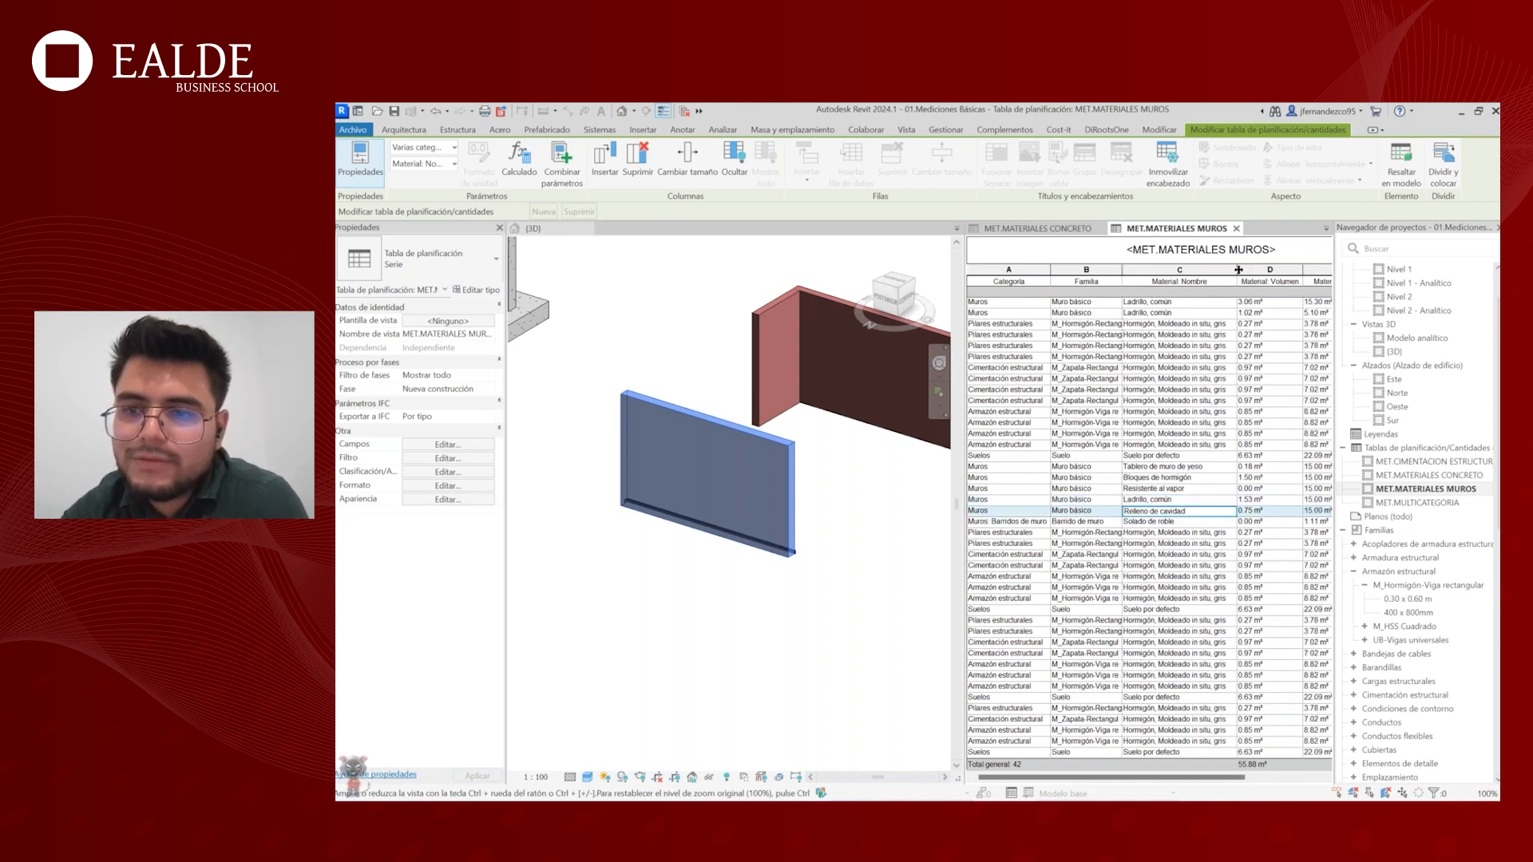
{"action": "left_click_drag", "start_coordinate": [1239, 270], "coordinate": [1188, 270]}
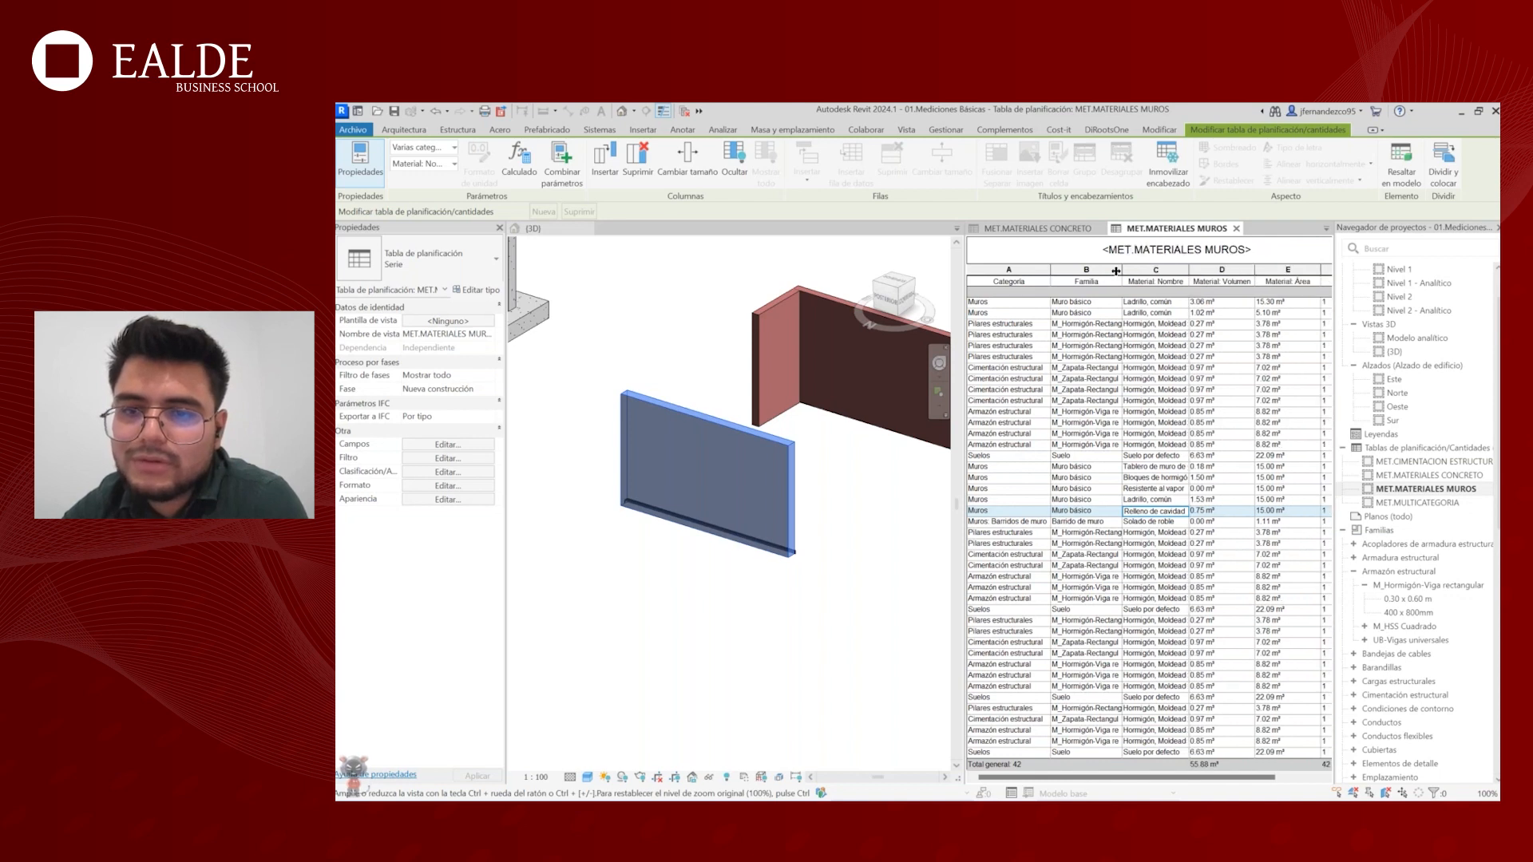
{"action": "left_click_drag", "start_coordinate": [1050, 272], "coordinate": [1027, 271]}
- Delete the Material: Volumen column from the walls takeoff and widen the Material: Nombre column
{"action": "left_click", "coordinate": [1213, 272]}
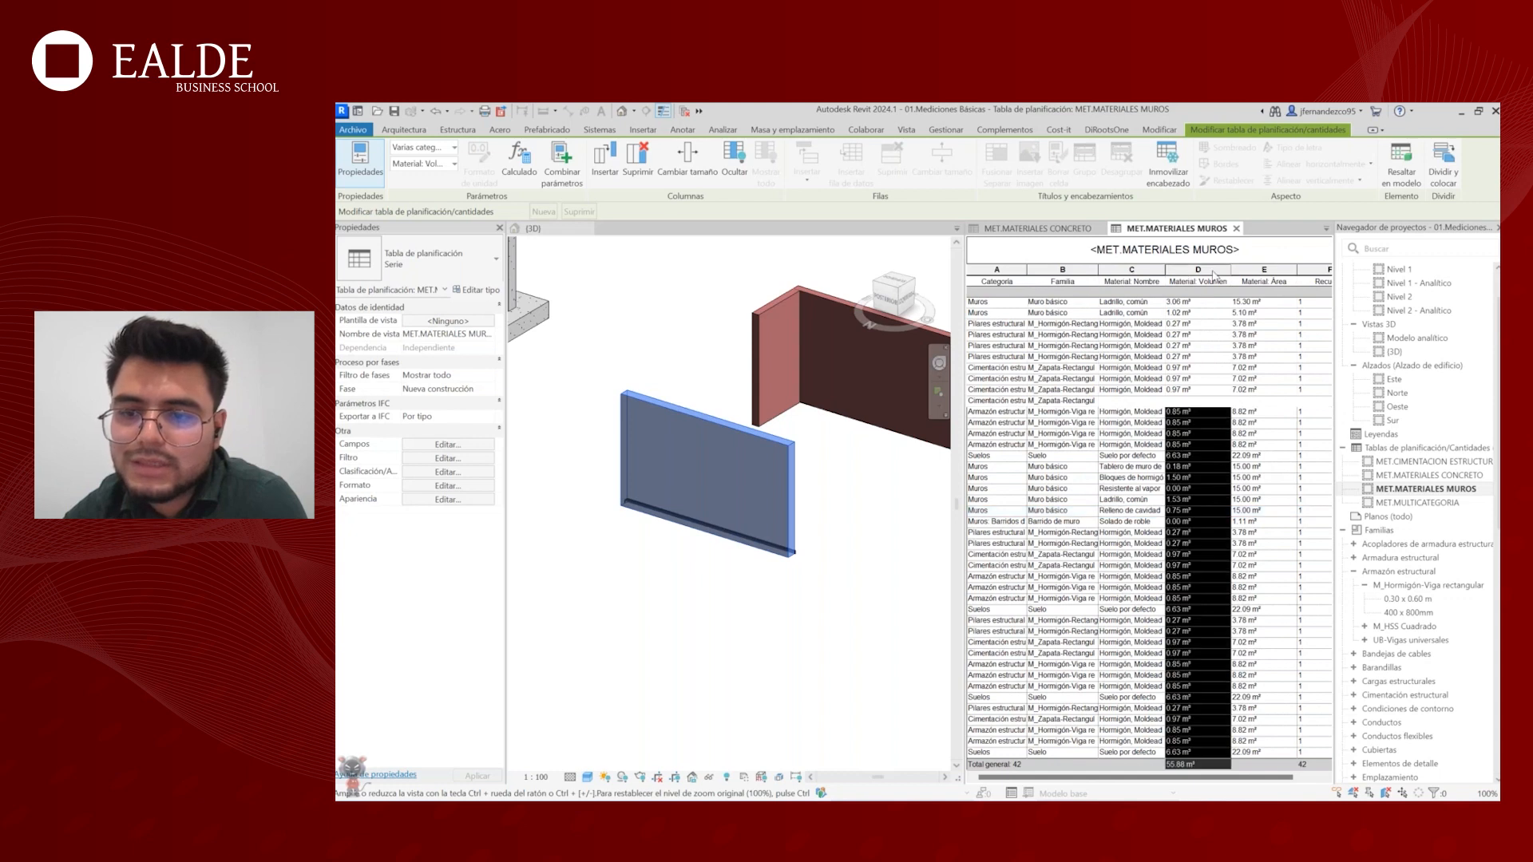
{"action": "right_click", "coordinate": [1213, 273]}
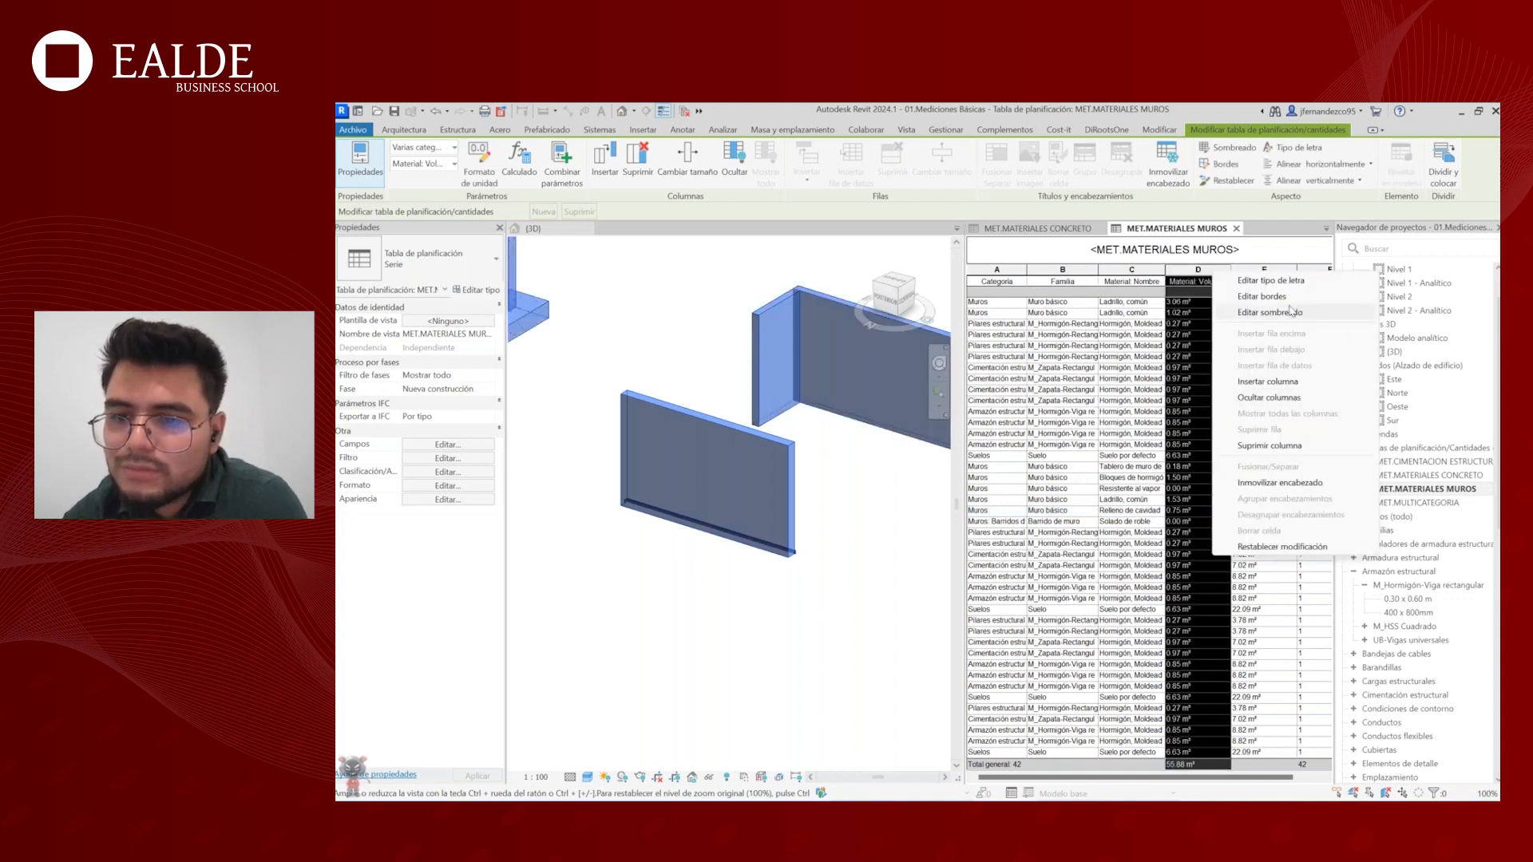
{"action": "left_click", "coordinate": [1269, 445]}
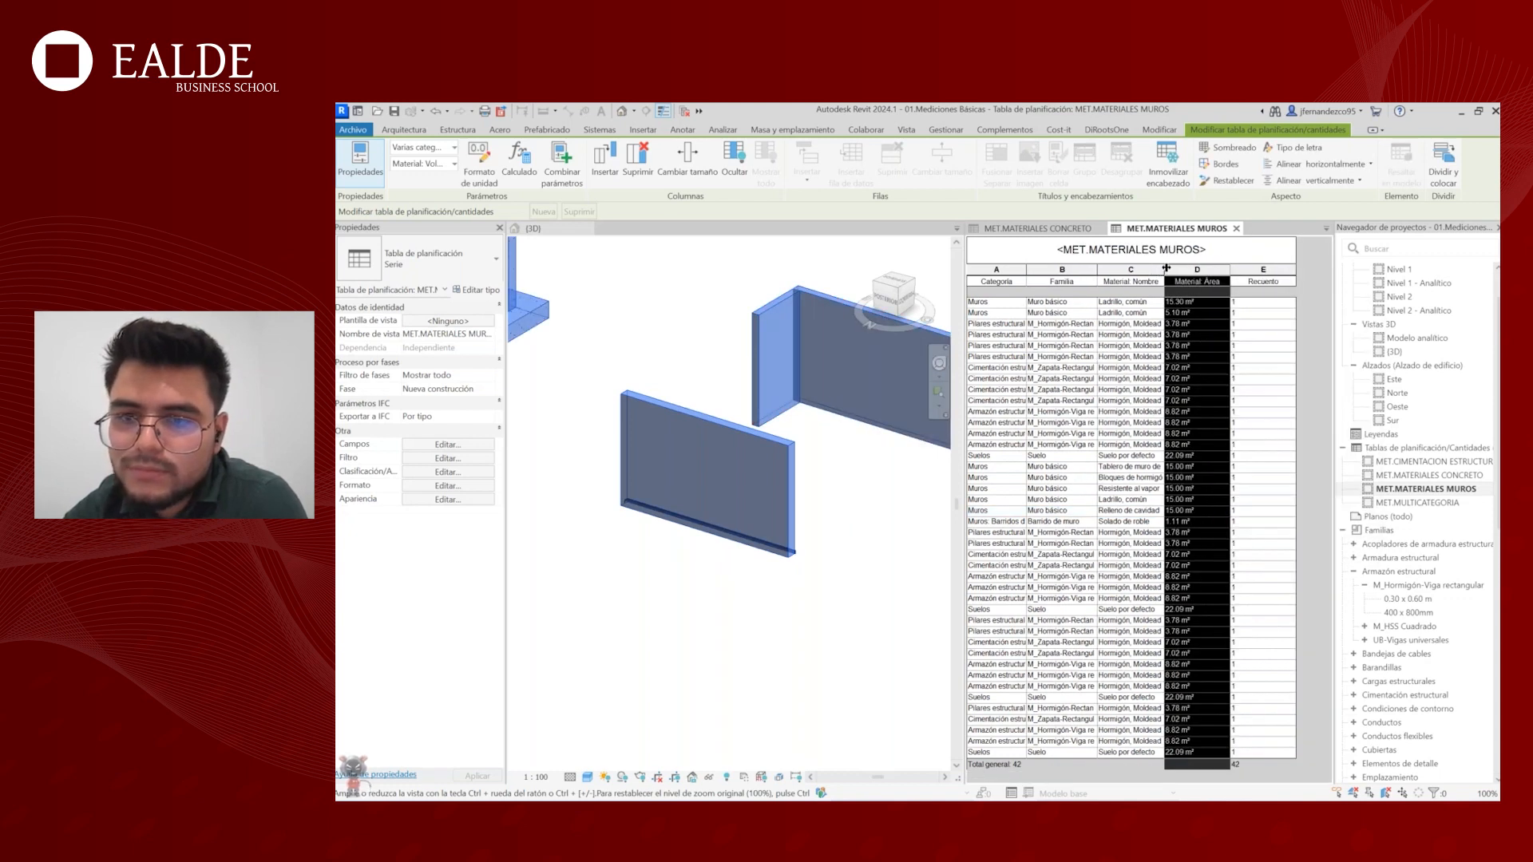
{"action": "left_click_drag", "start_coordinate": [1166, 269], "coordinate": [1192, 269]}
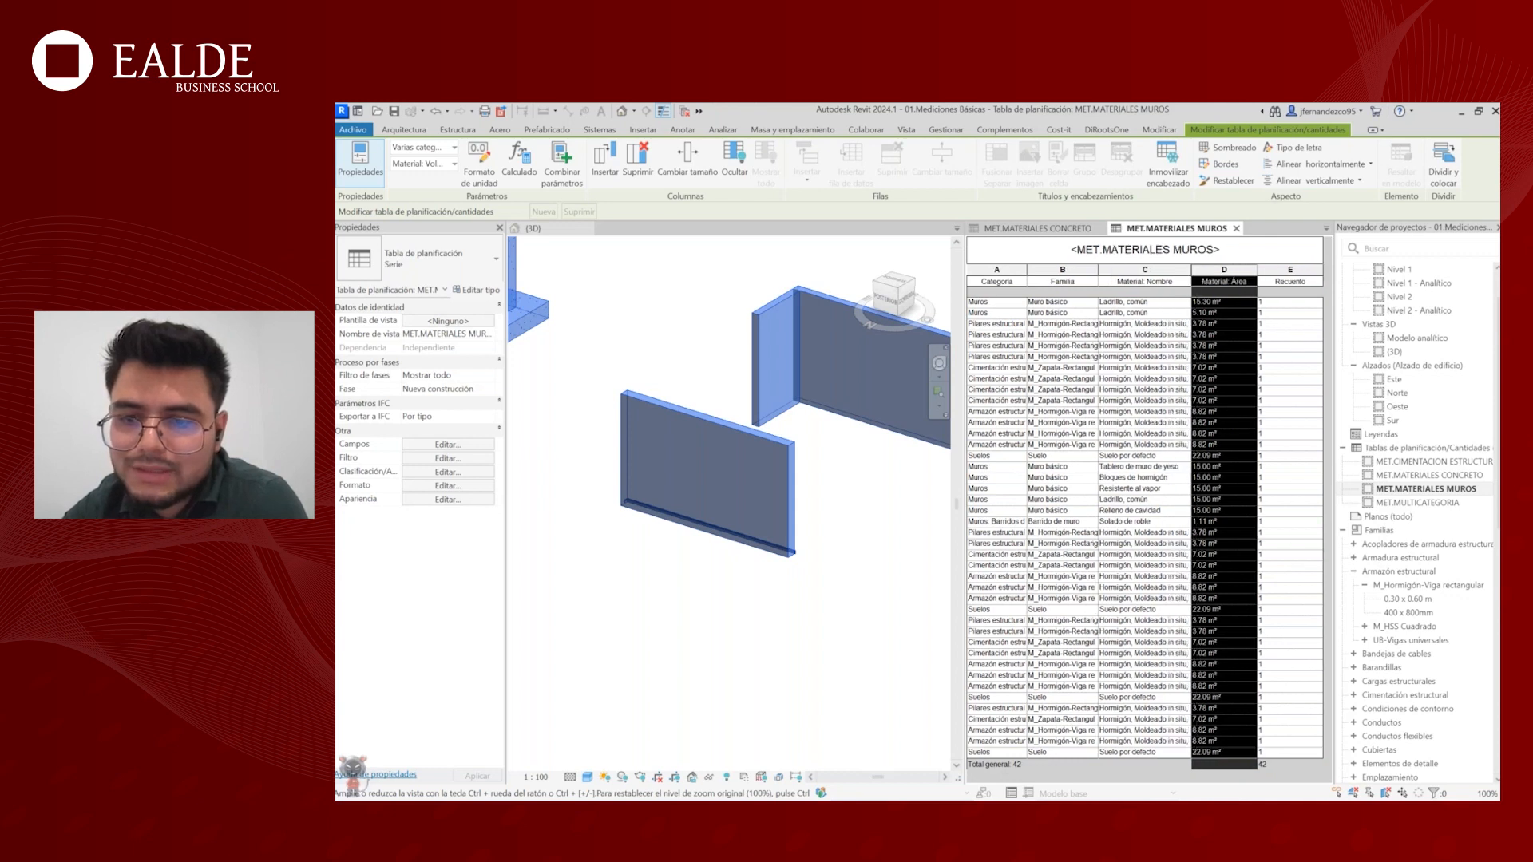
- Check the Material: Área values of the freestanding wall's layers, row by row, in the walls takeoff
{"action": "left_click", "coordinate": [1144, 456]}
{"action": "left_click", "coordinate": [1219, 468]}
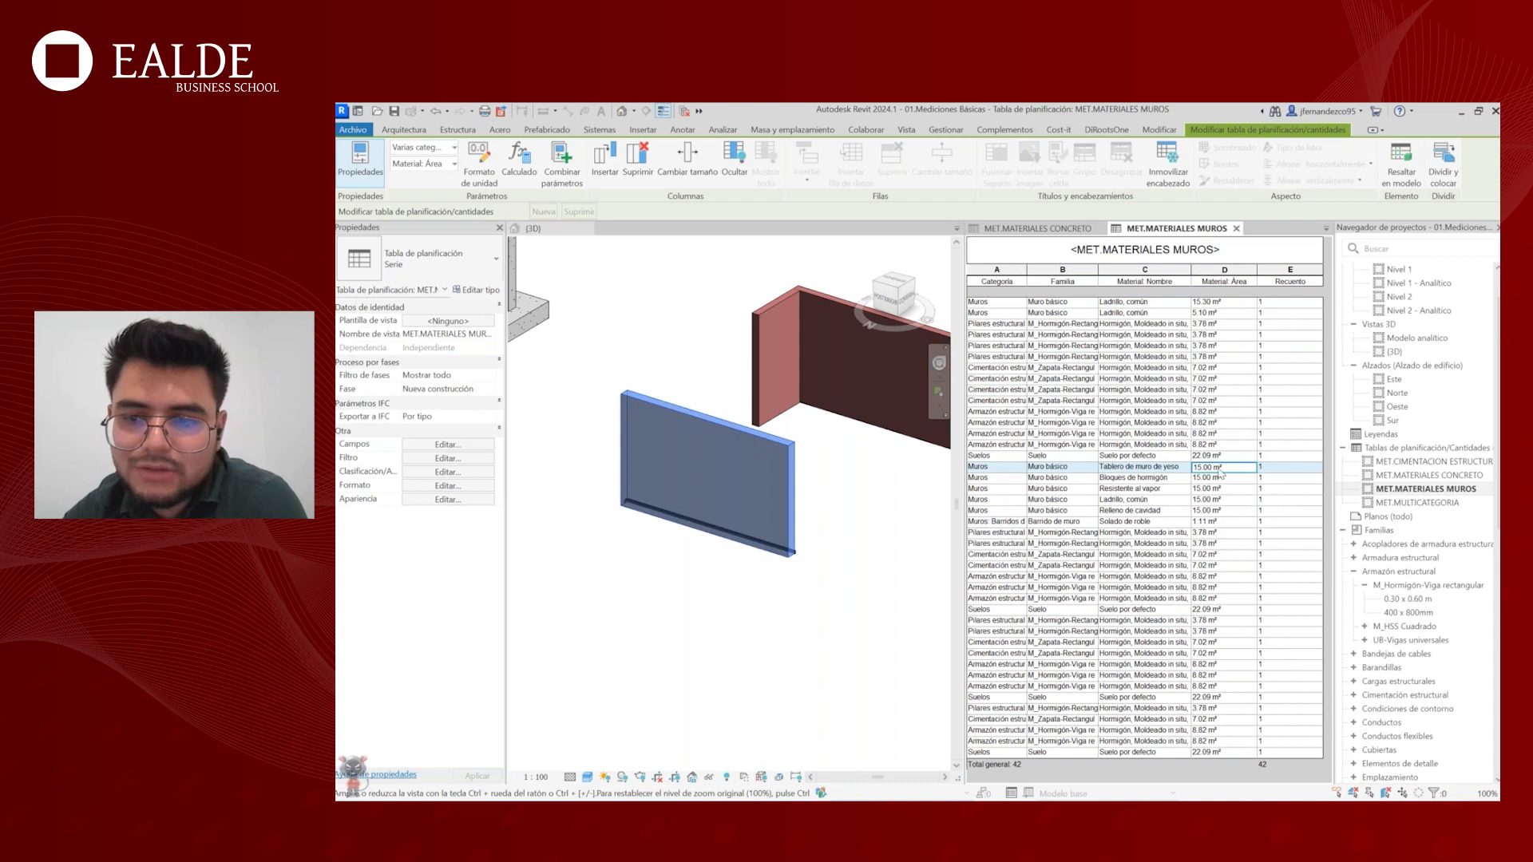
{"action": "left_click", "coordinate": [1148, 480]}
{"action": "left_click", "coordinate": [1160, 489]}
{"action": "left_click", "coordinate": [1173, 501]}
{"action": "left_click", "coordinate": [1172, 511]}
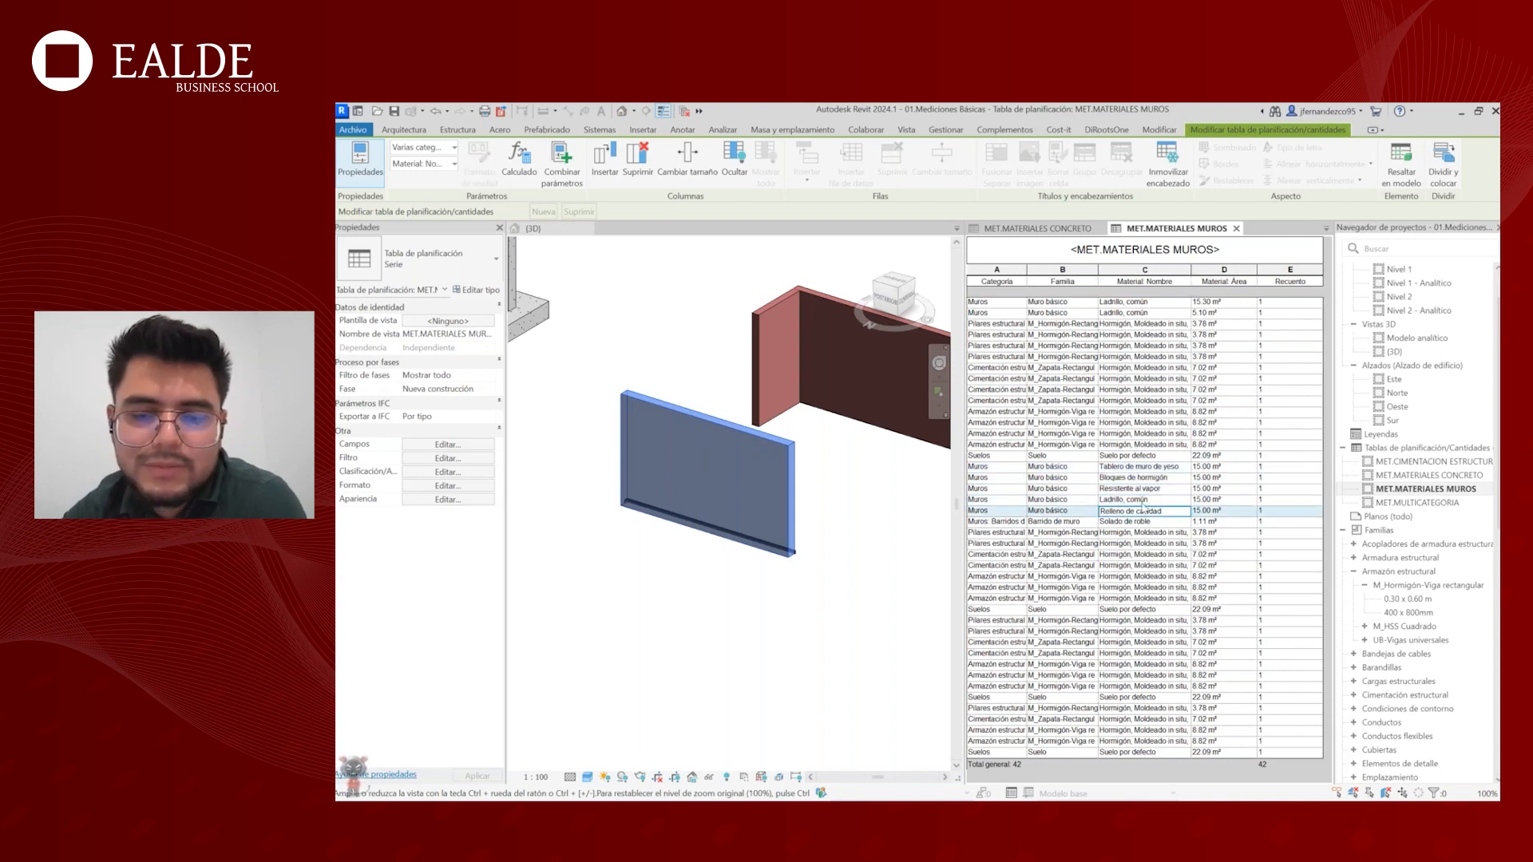
{"action": "scroll", "coordinate": [772, 463], "scroll_direction": "down", "scroll_amount": 2}
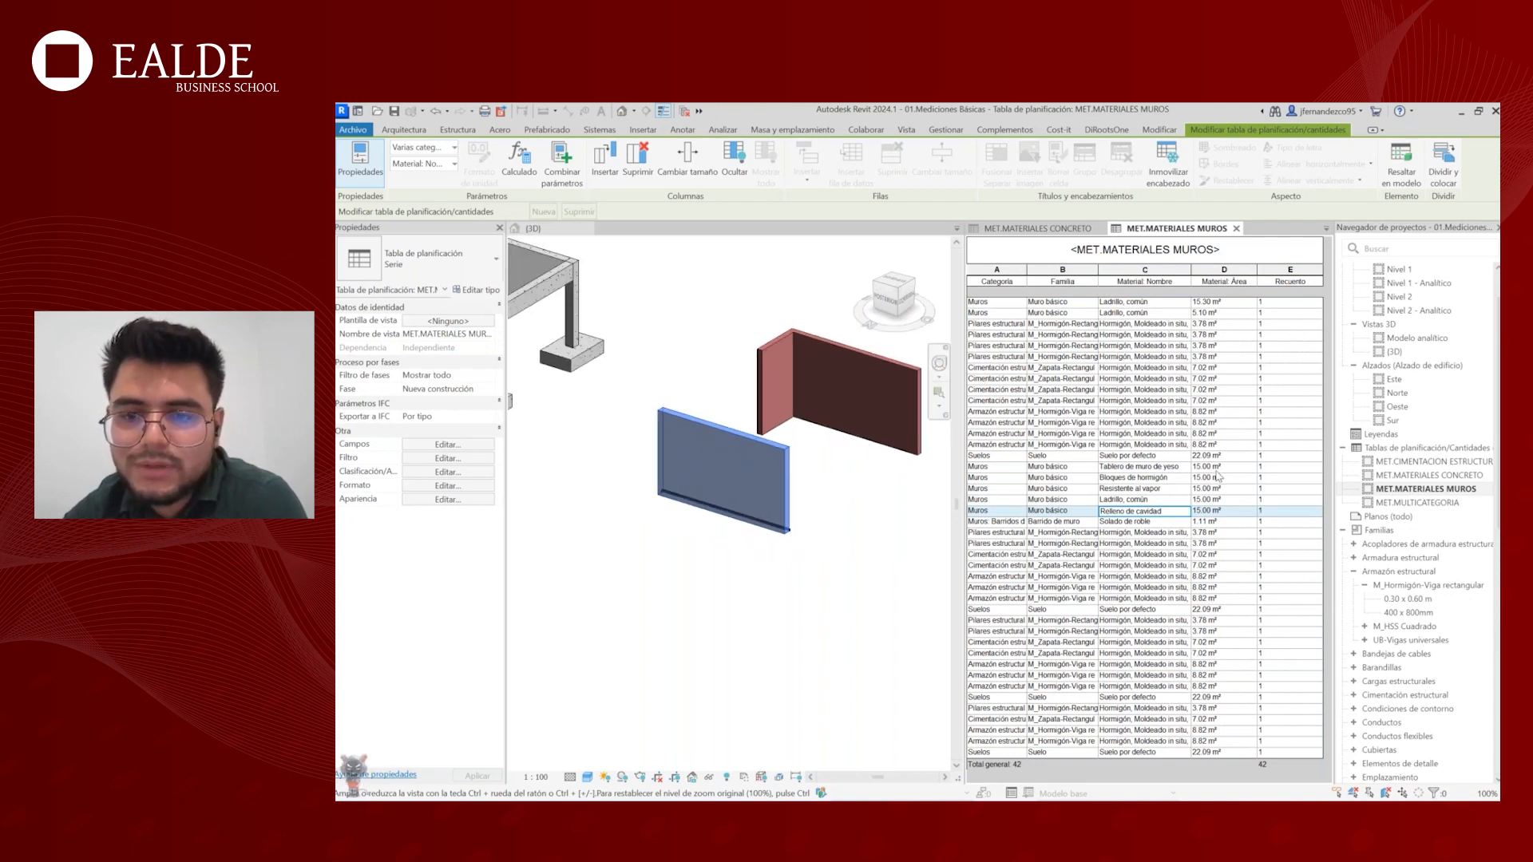
- Try changing the freestanding CW 102-50-100p wall to a concrete basic wall type, and undo the type change
{"action": "left_click", "coordinate": [859, 501]}
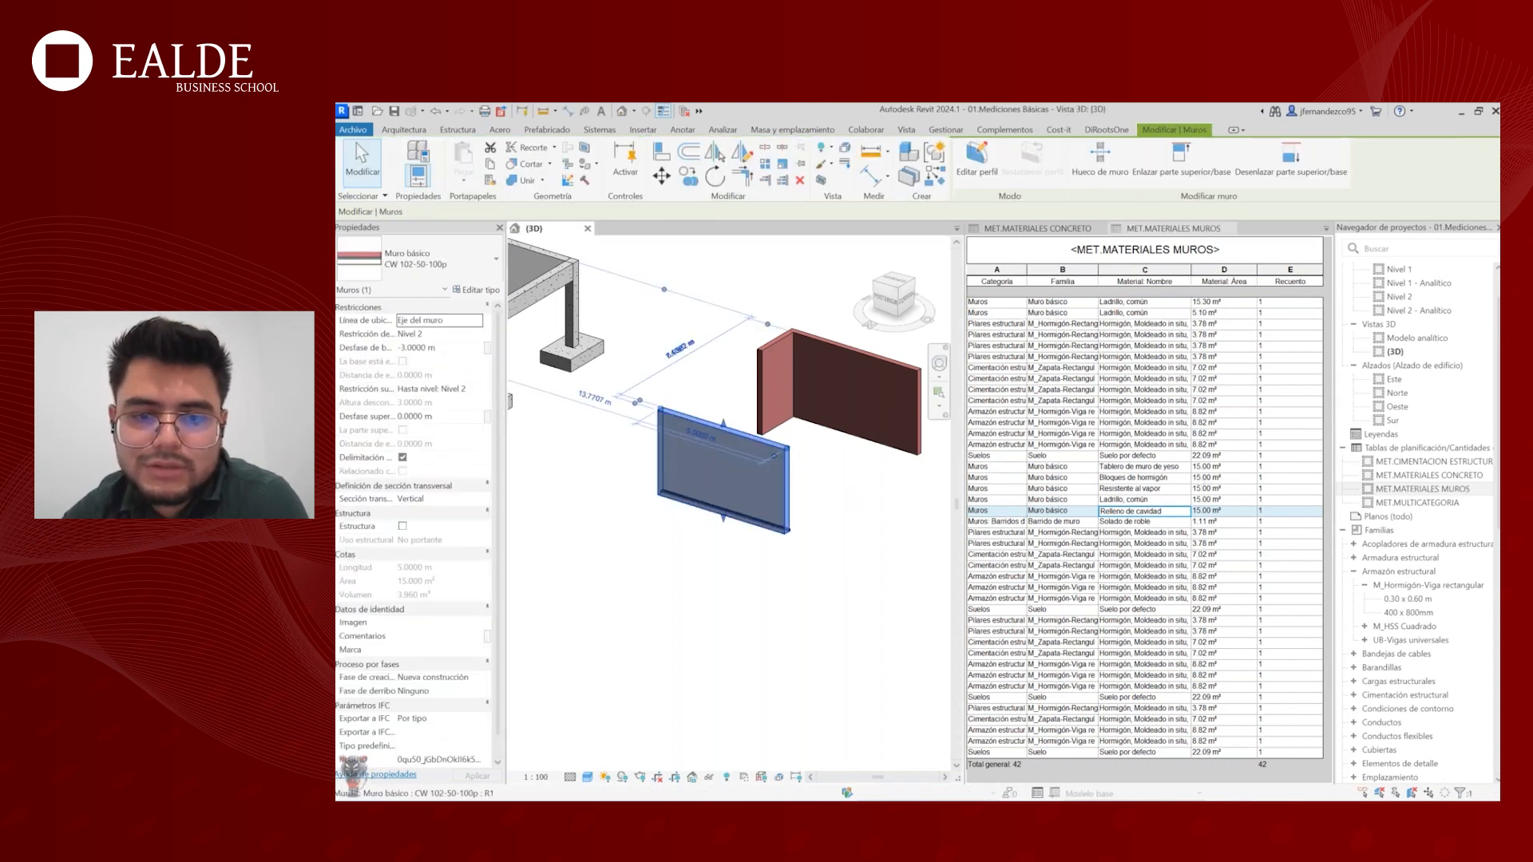
{"action": "left_click", "coordinate": [867, 477]}
{"action": "scroll", "coordinate": [866, 477], "scroll_direction": "up", "scroll_amount": 2}
{"action": "left_click", "coordinate": [858, 477]}
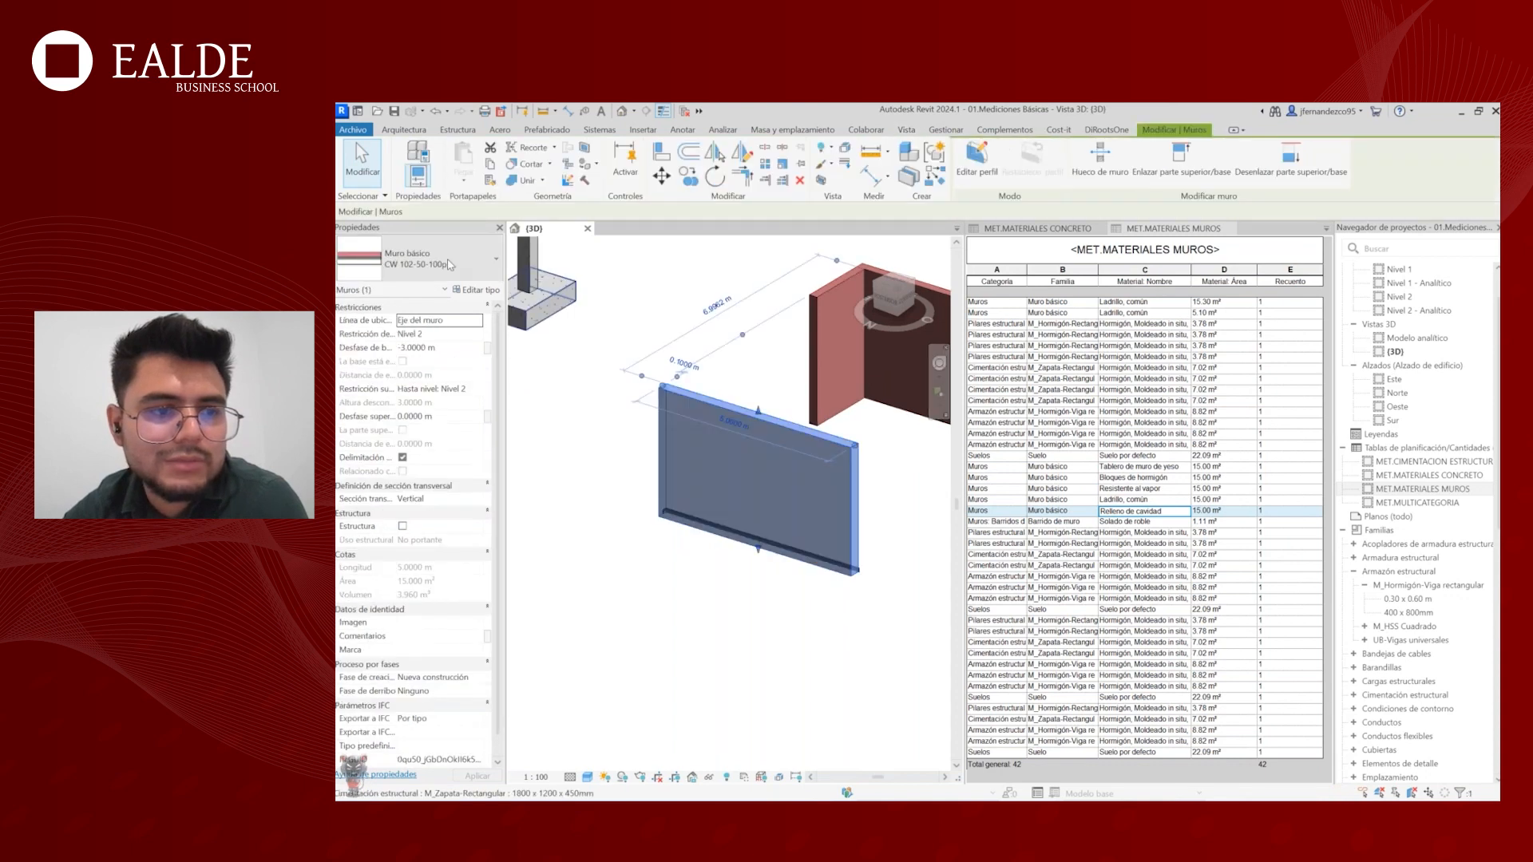
{"action": "left_click", "coordinate": [431, 258]}
{"action": "left_click", "coordinate": [446, 377]}
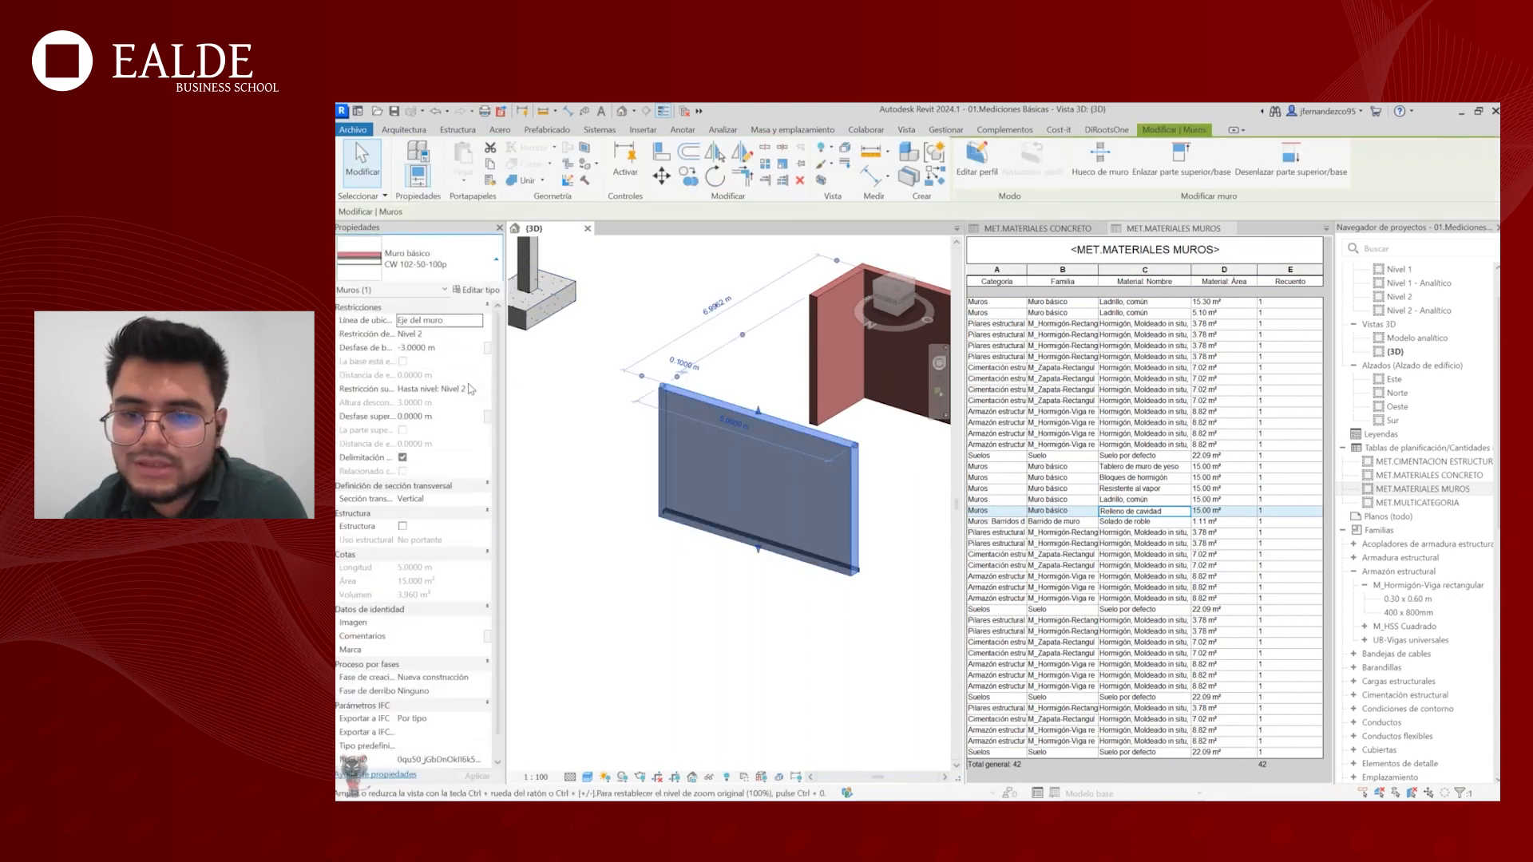
{"action": "left_click", "coordinate": [1142, 456]}
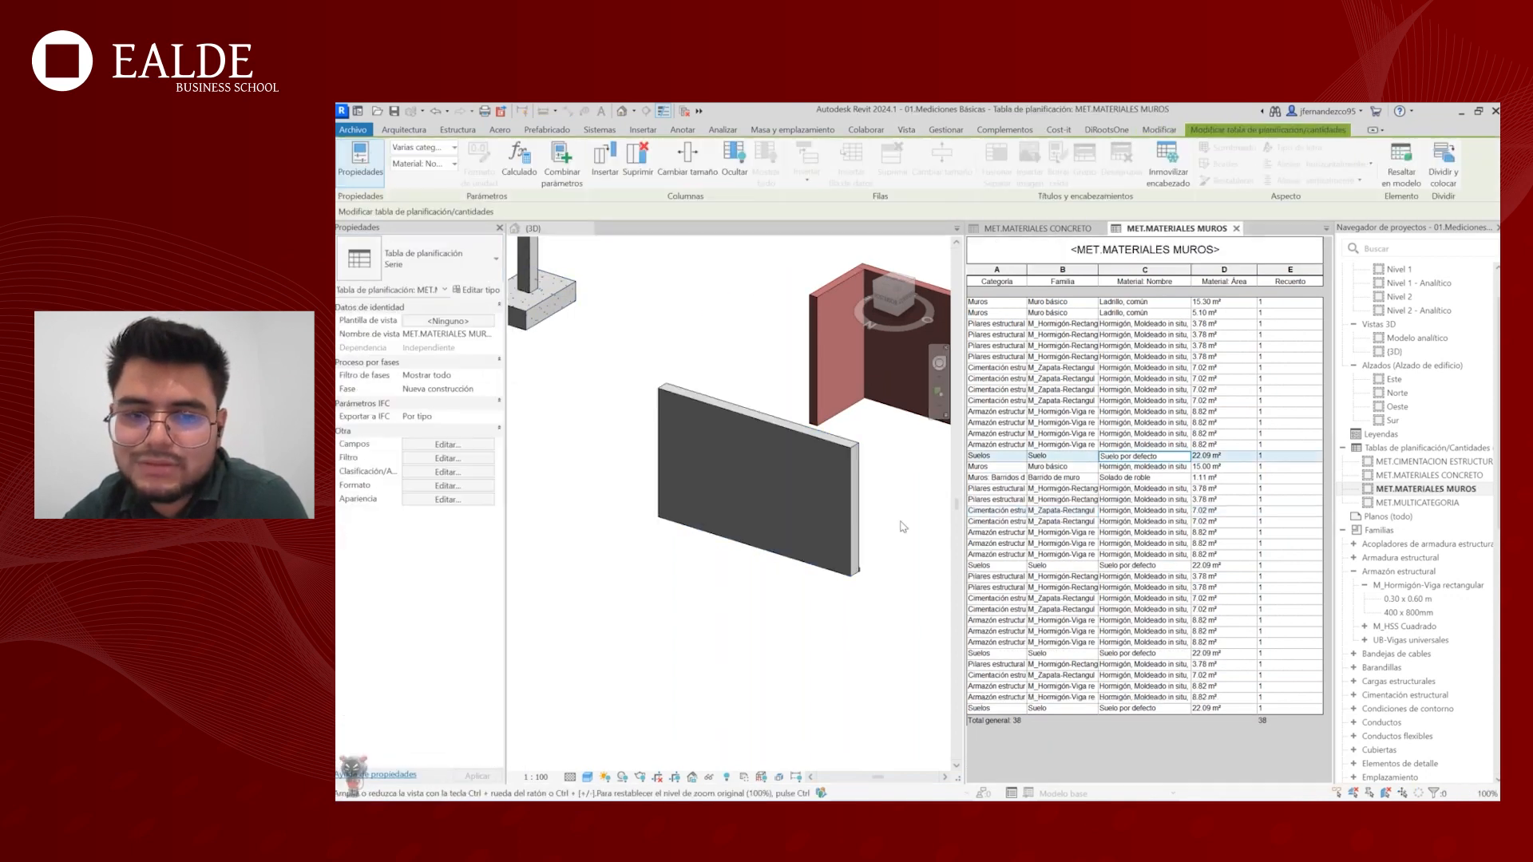
{"action": "left_click", "coordinate": [903, 526]}
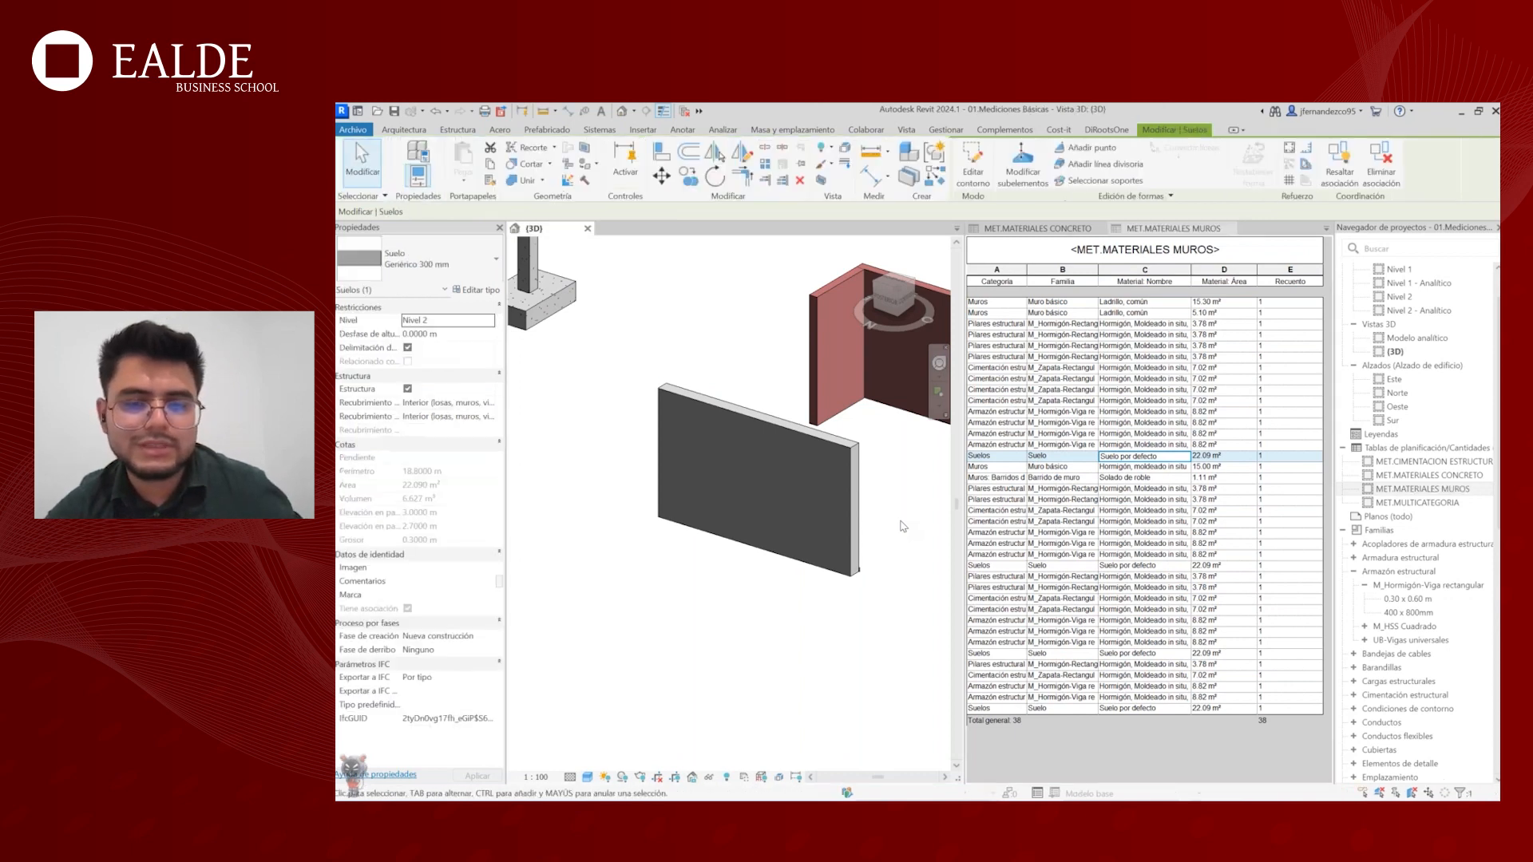
{"action": "key", "text": "ctrl+z"}
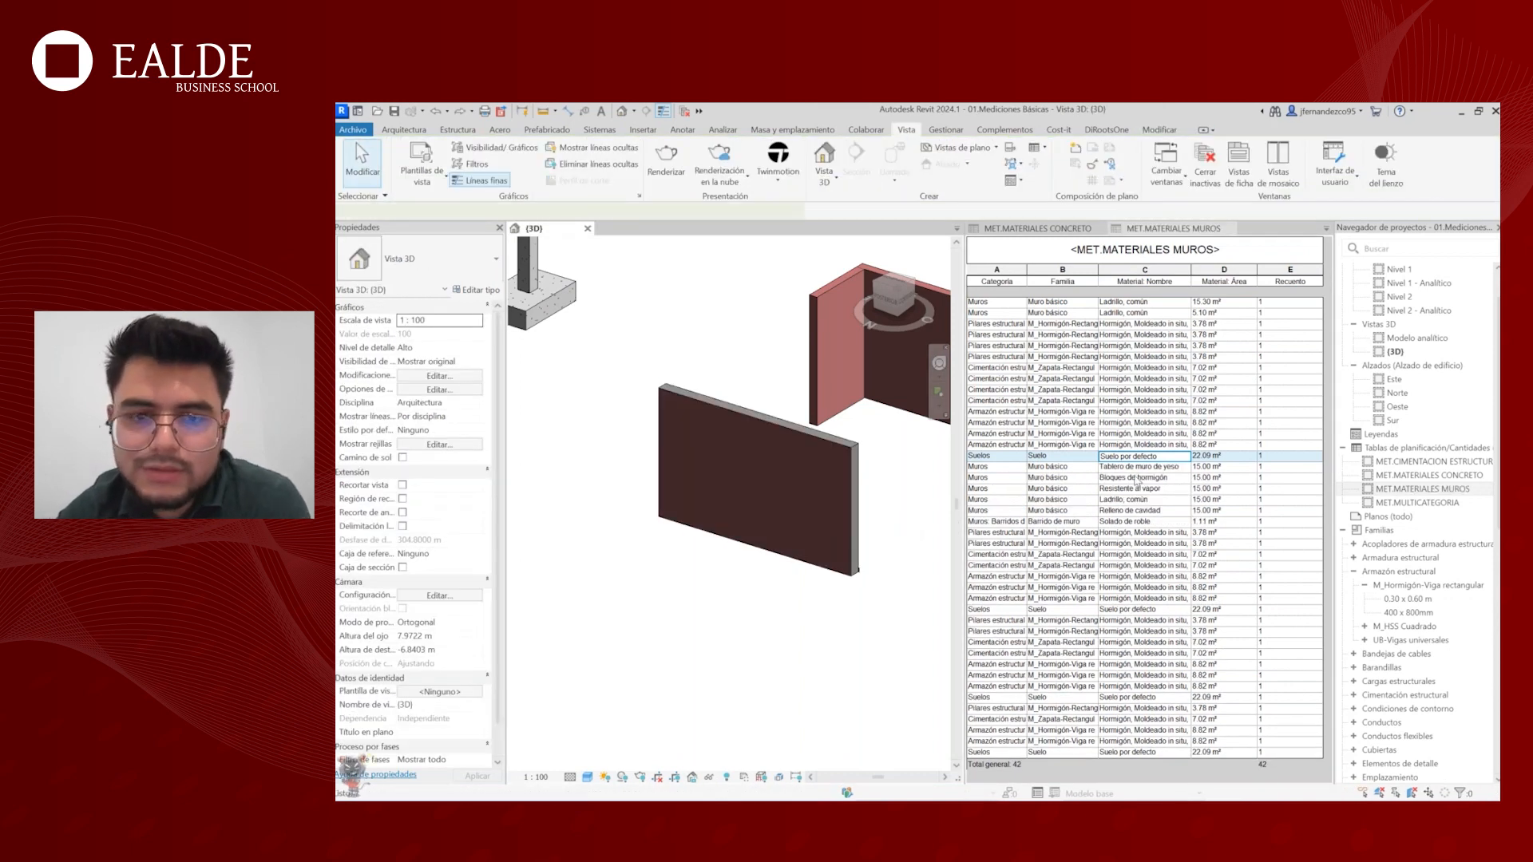
- Locate the wall that the Resistente al vapor row of the takeoff belongs to in the 3D view
{"action": "left_click", "coordinate": [1142, 489]}
{"action": "middle_click_drag", "start_coordinate": [892, 536], "coordinate": [812, 524]}
{"action": "scroll", "coordinate": [811, 524], "scroll_direction": "down", "scroll_amount": 2}
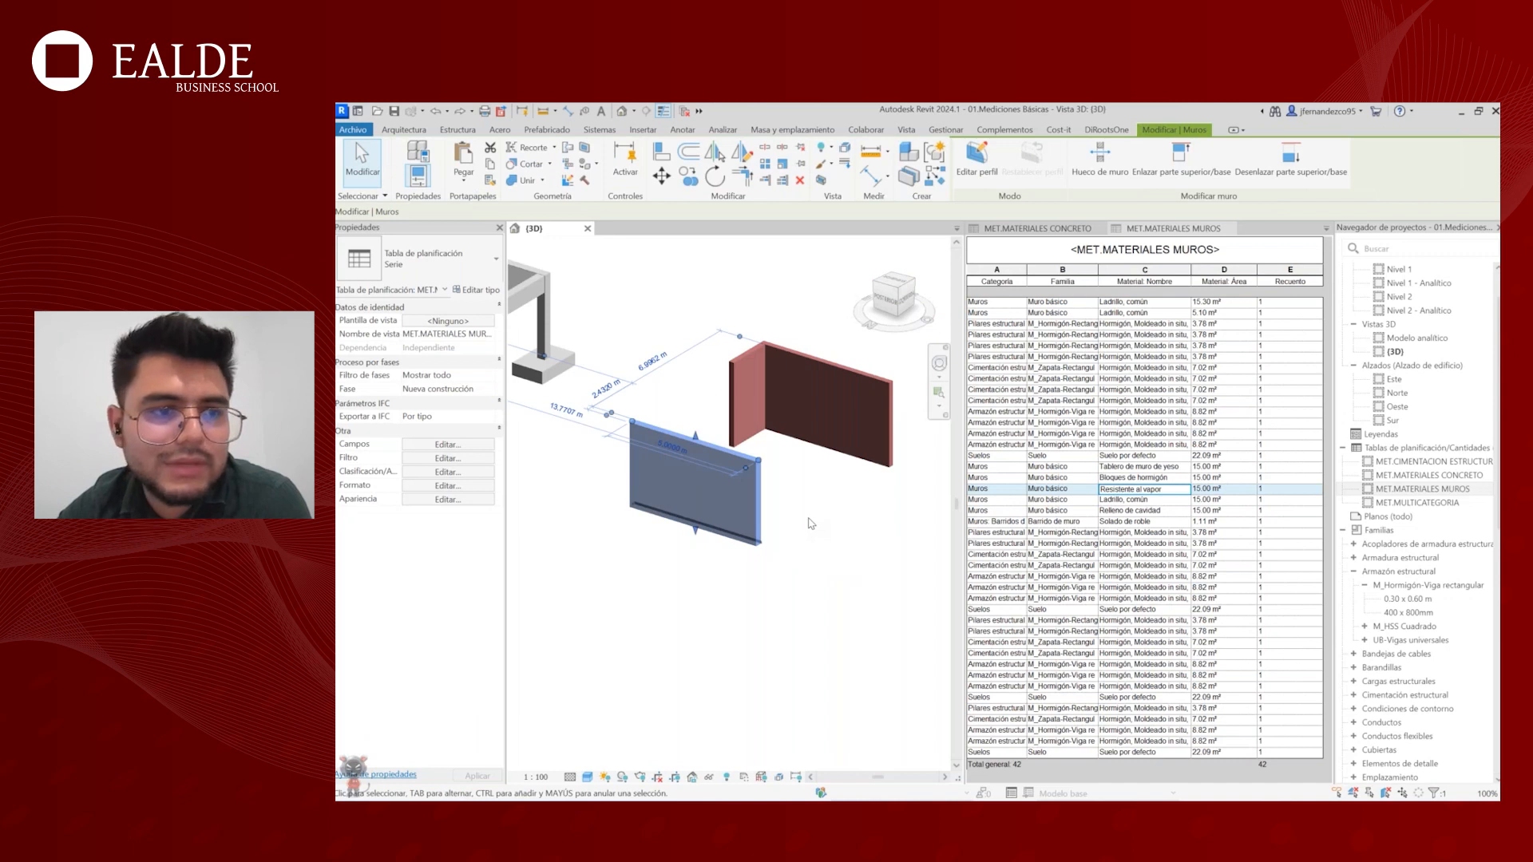
- Identify in the 3D view which wall each of the two Ladrillo, común rows of the walls takeoff belongs to
{"action": "left_click", "coordinate": [812, 524]}
{"action": "left_click", "coordinate": [866, 372]}
{"action": "middle_click_drag", "start_coordinate": [866, 372], "coordinate": [796, 388]}
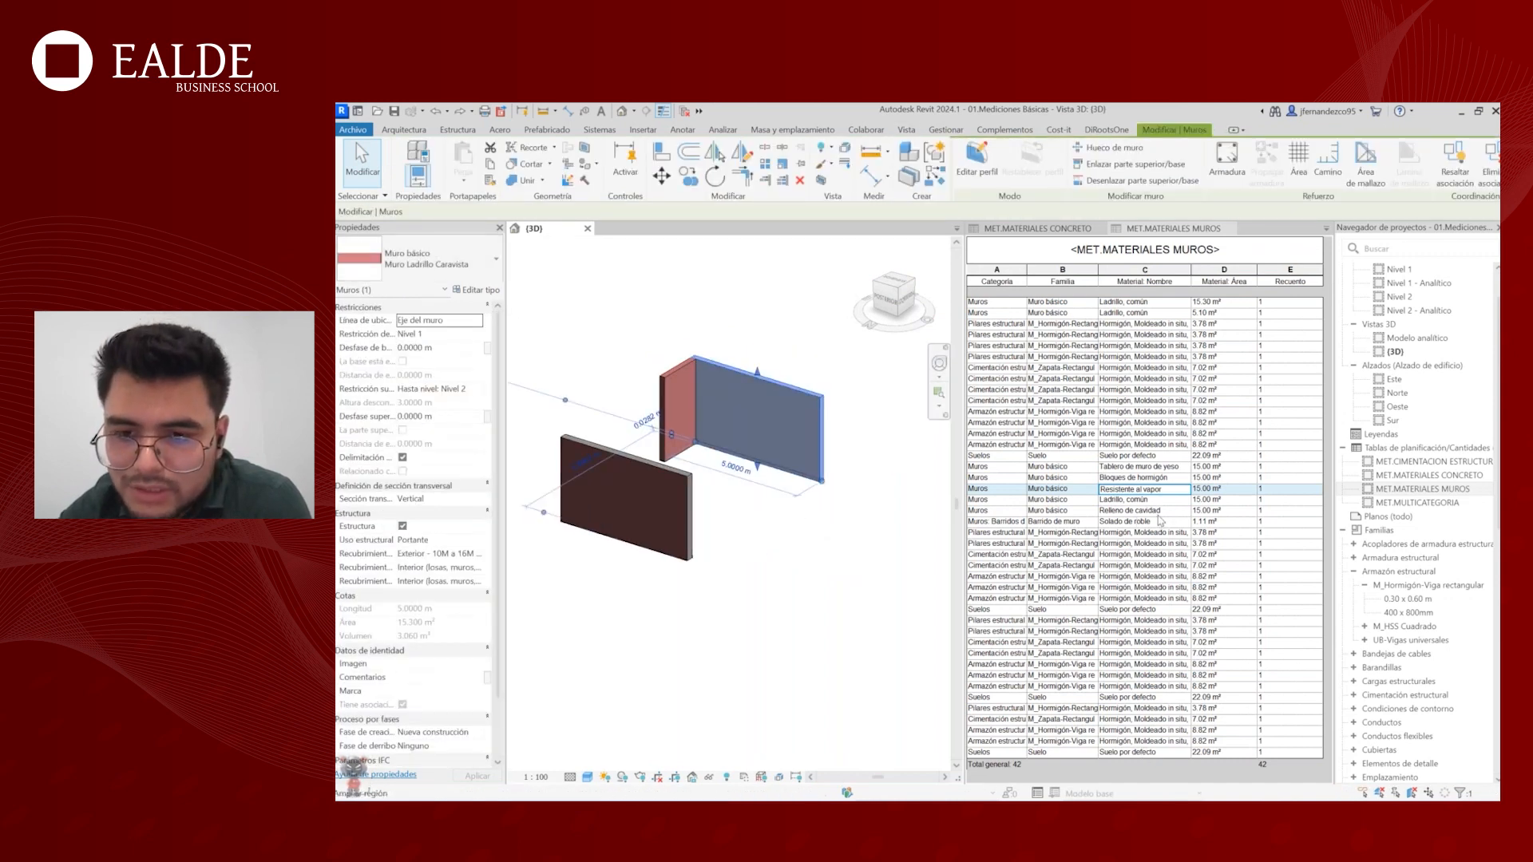
{"action": "left_click", "coordinate": [1147, 303]}
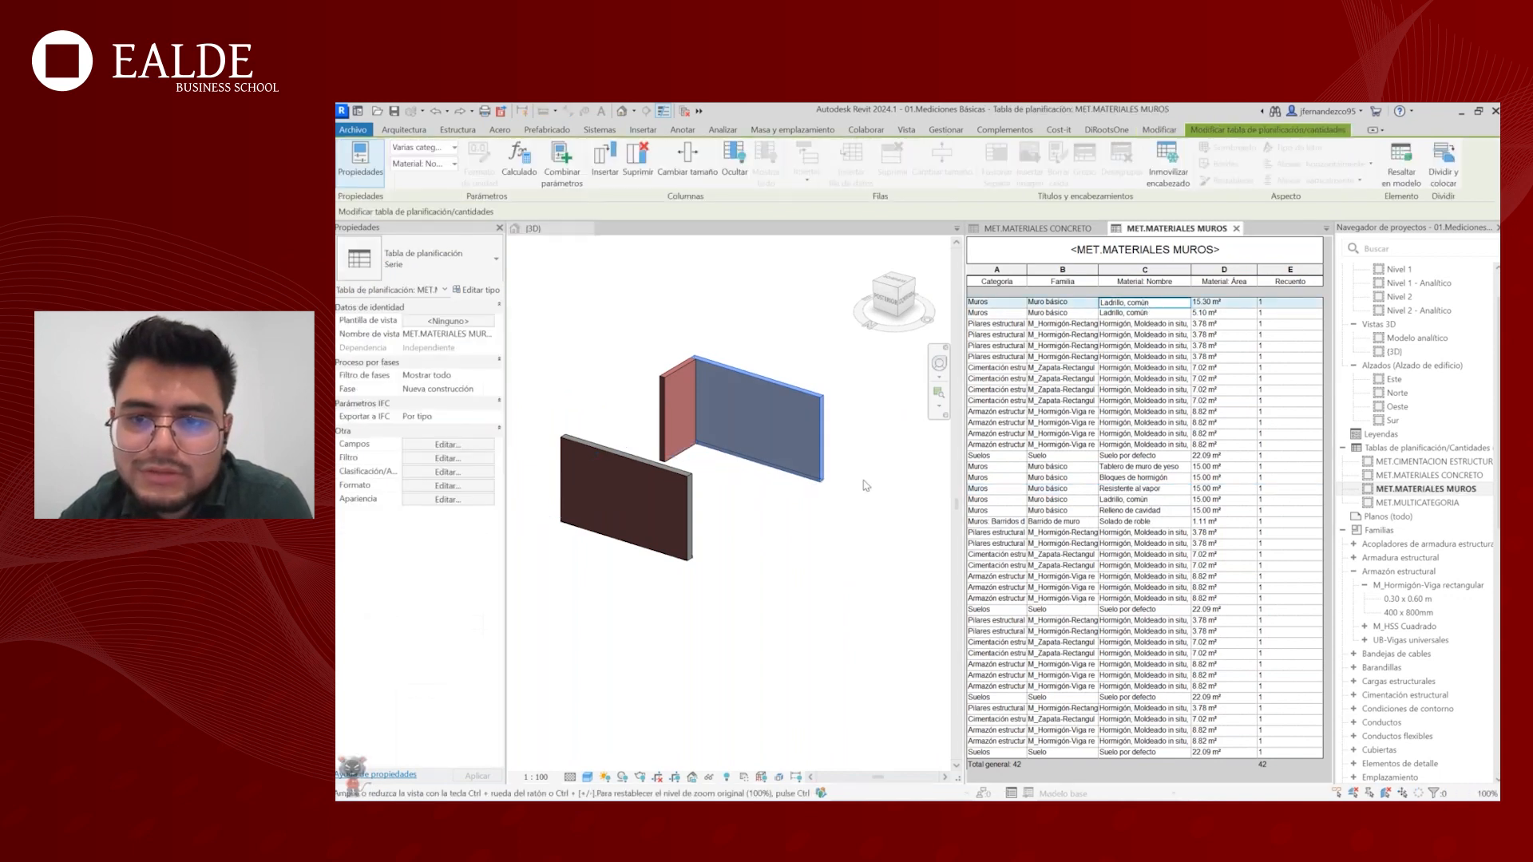
{"action": "left_click", "coordinate": [1143, 313]}
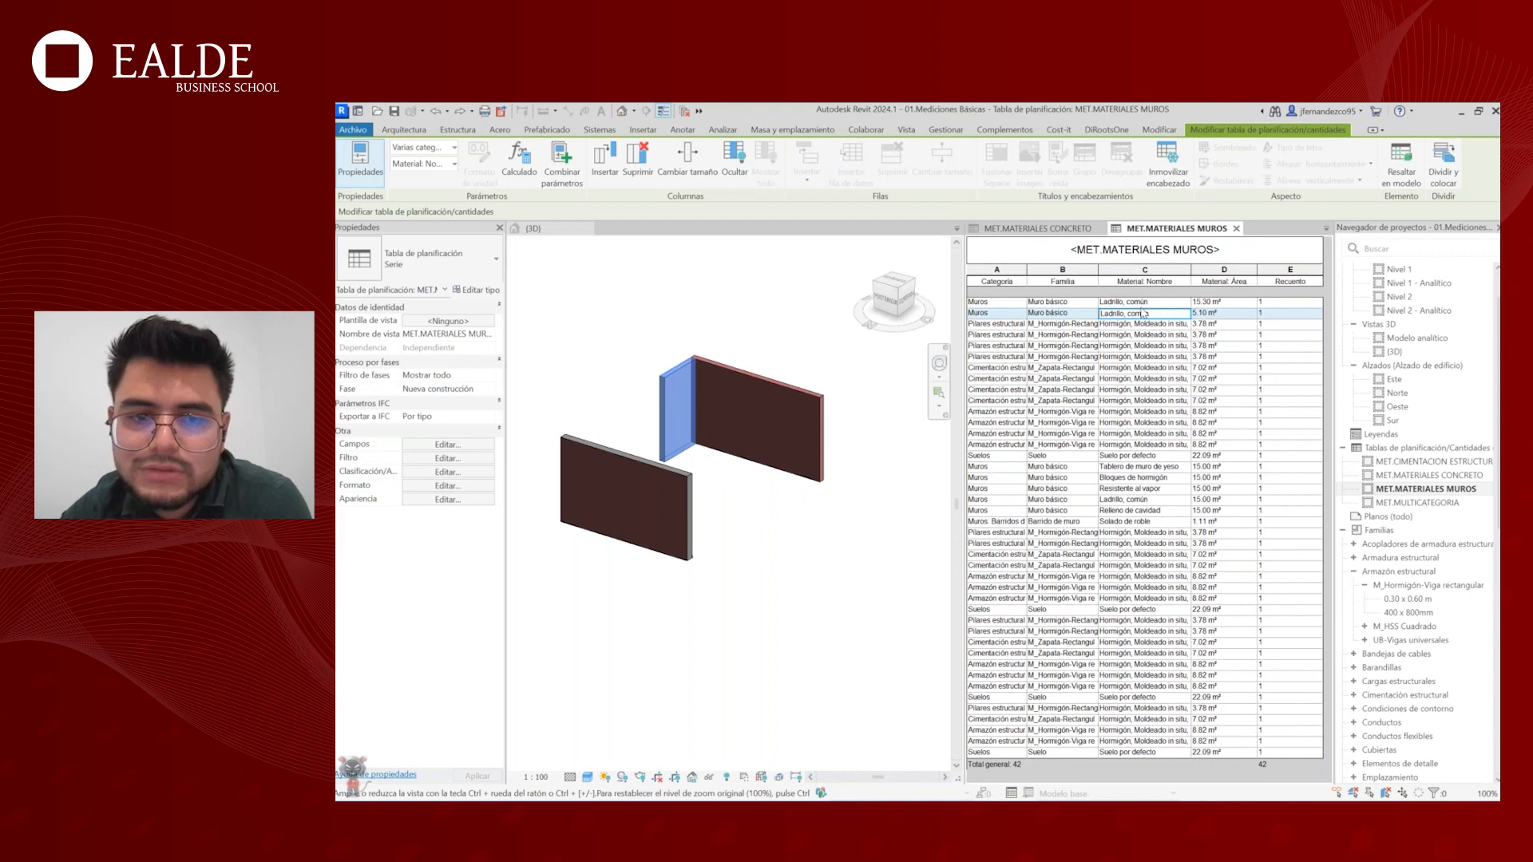
{"action": "left_click", "coordinate": [1132, 304]}
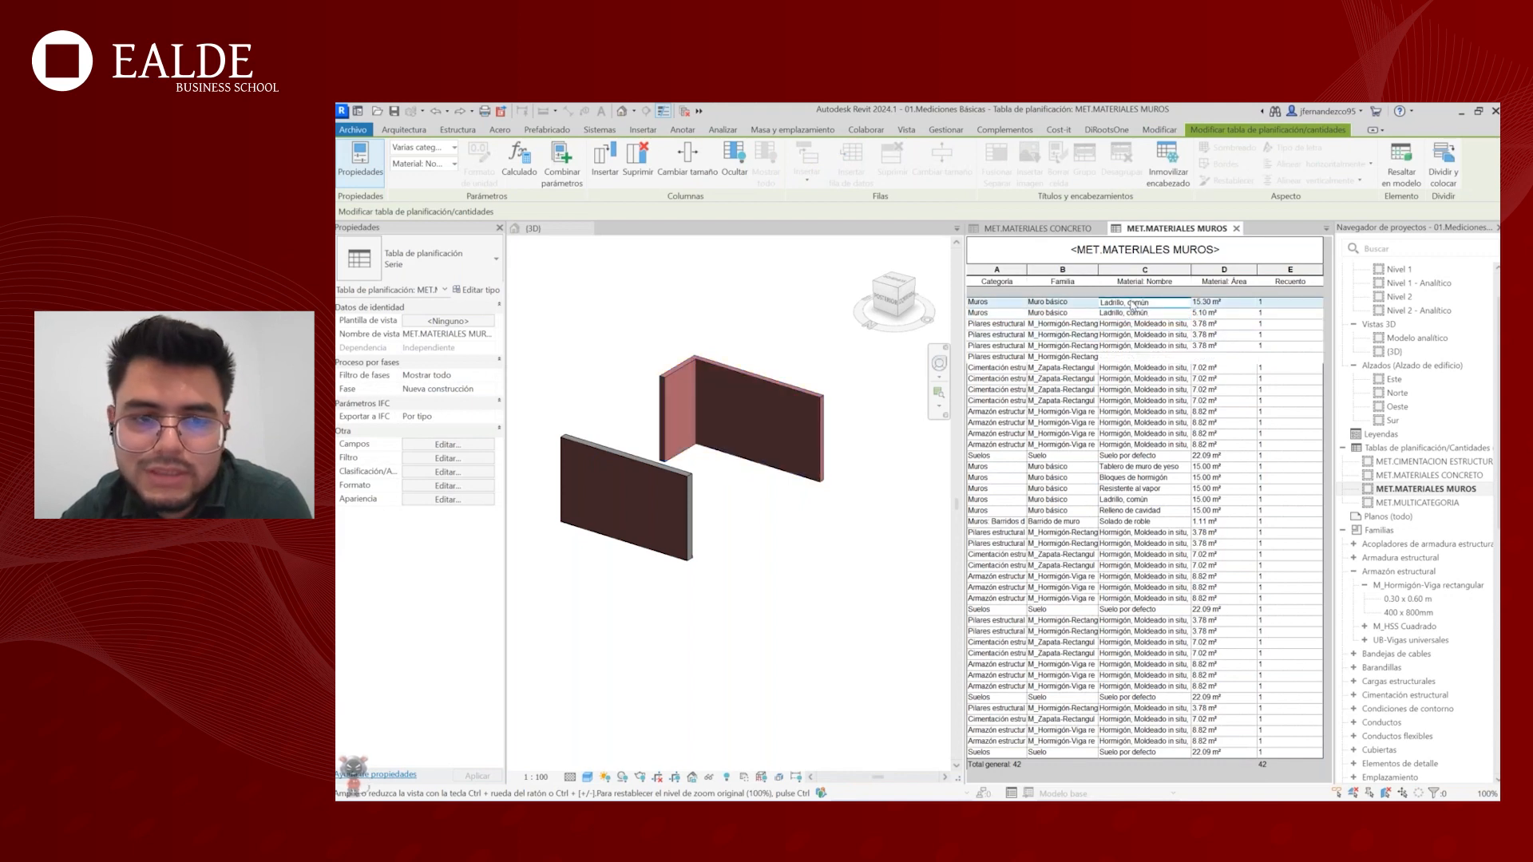
{"action": "left_click_drag", "start_coordinate": [1133, 305], "coordinate": [1133, 313]}
{"action": "scroll", "coordinate": [681, 381], "scroll_direction": "up", "scroll_amount": 1}
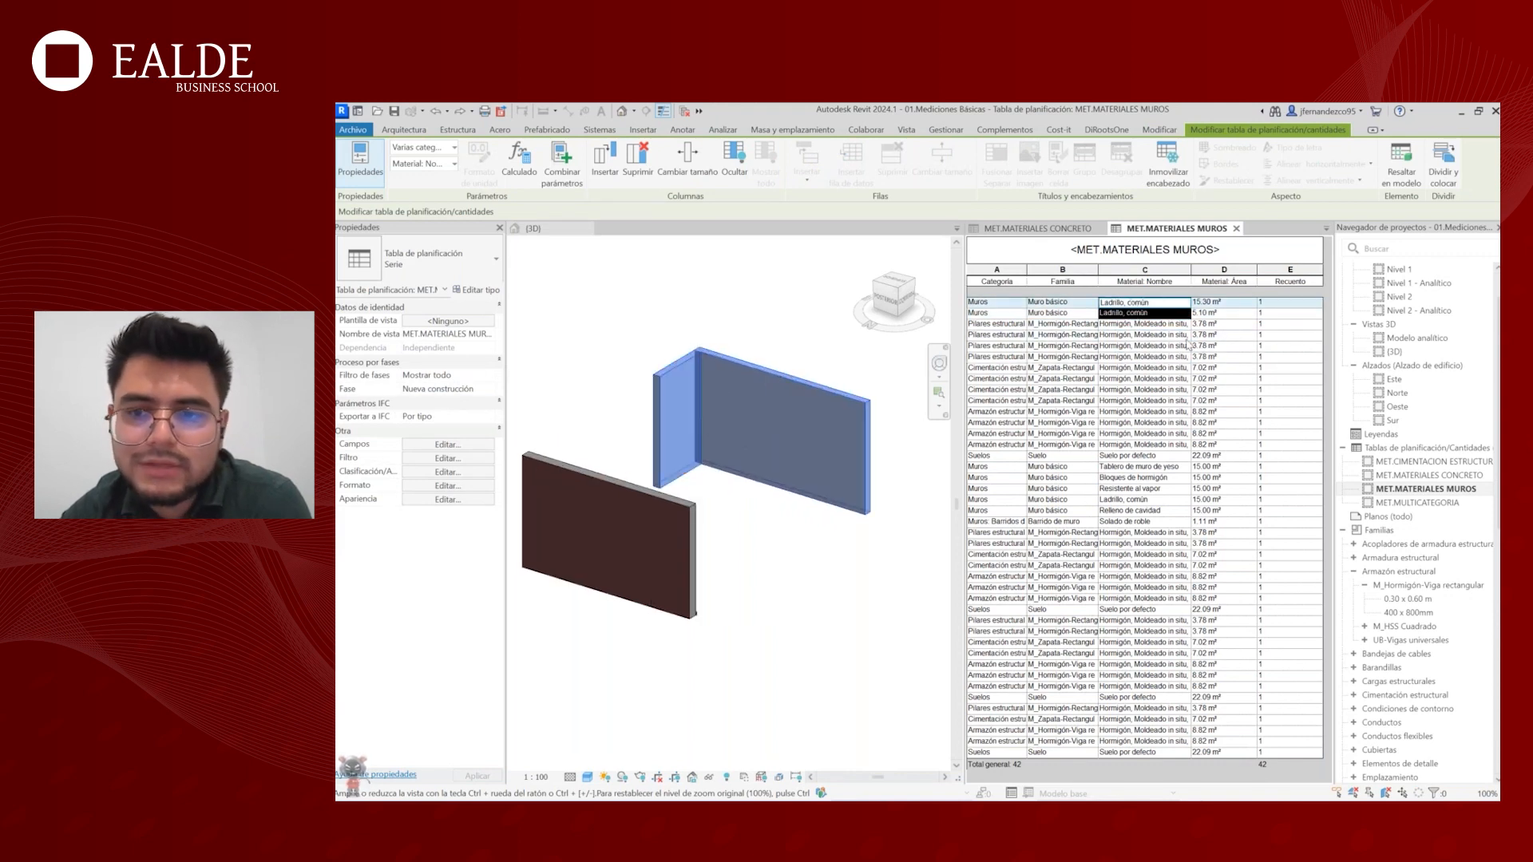
{"action": "left_click", "coordinate": [1152, 302]}
{"action": "scroll", "coordinate": [747, 400], "scroll_direction": "up", "scroll_amount": 1}
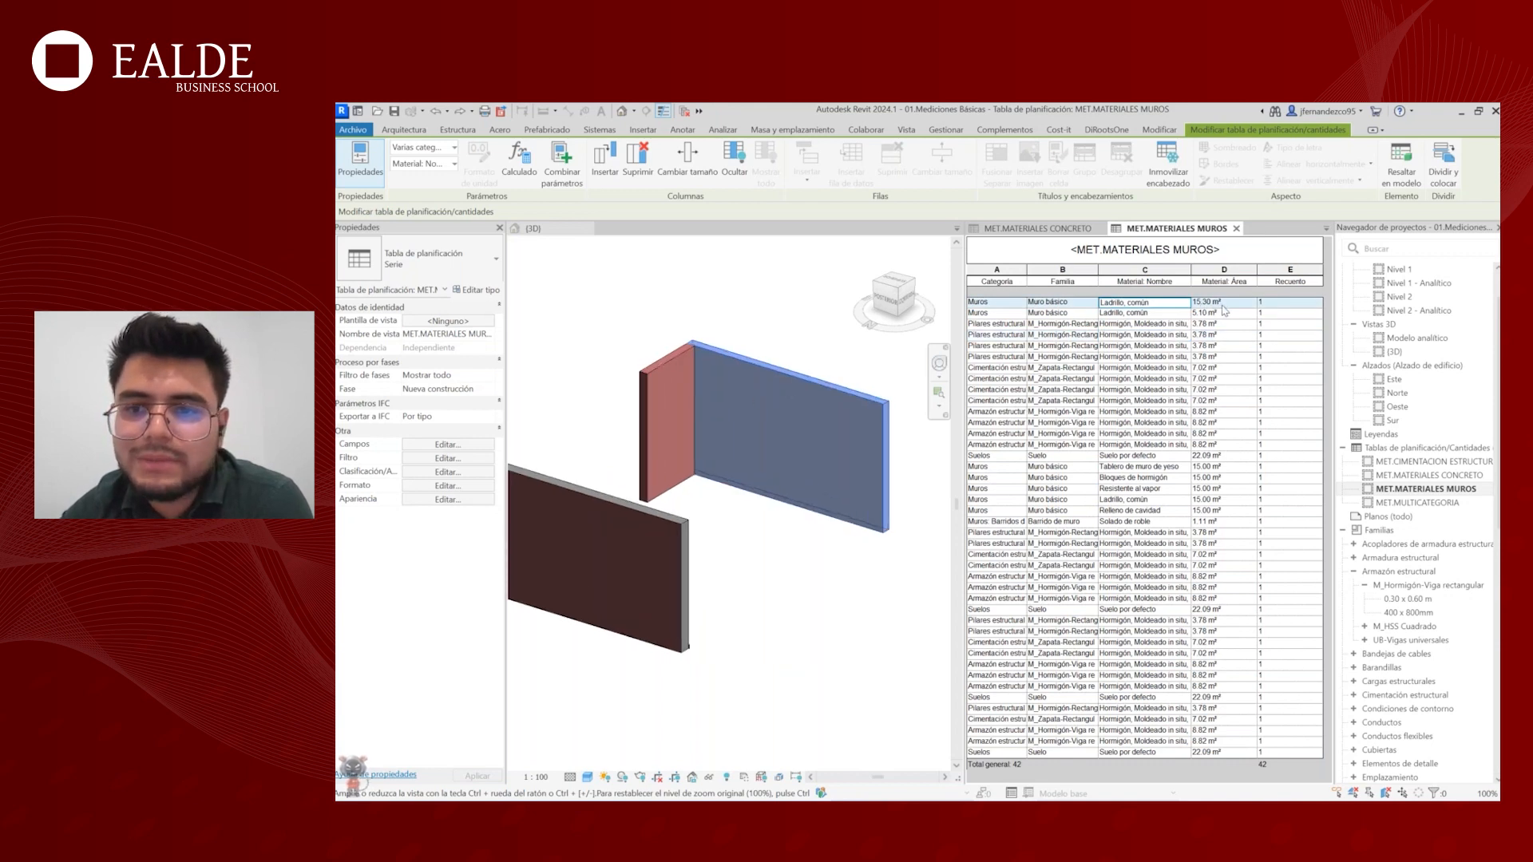
- Change the longer wall of the L-shaped brick pair to the basic wall type CW 102-50-100p
{"action": "left_click", "coordinate": [785, 333]}
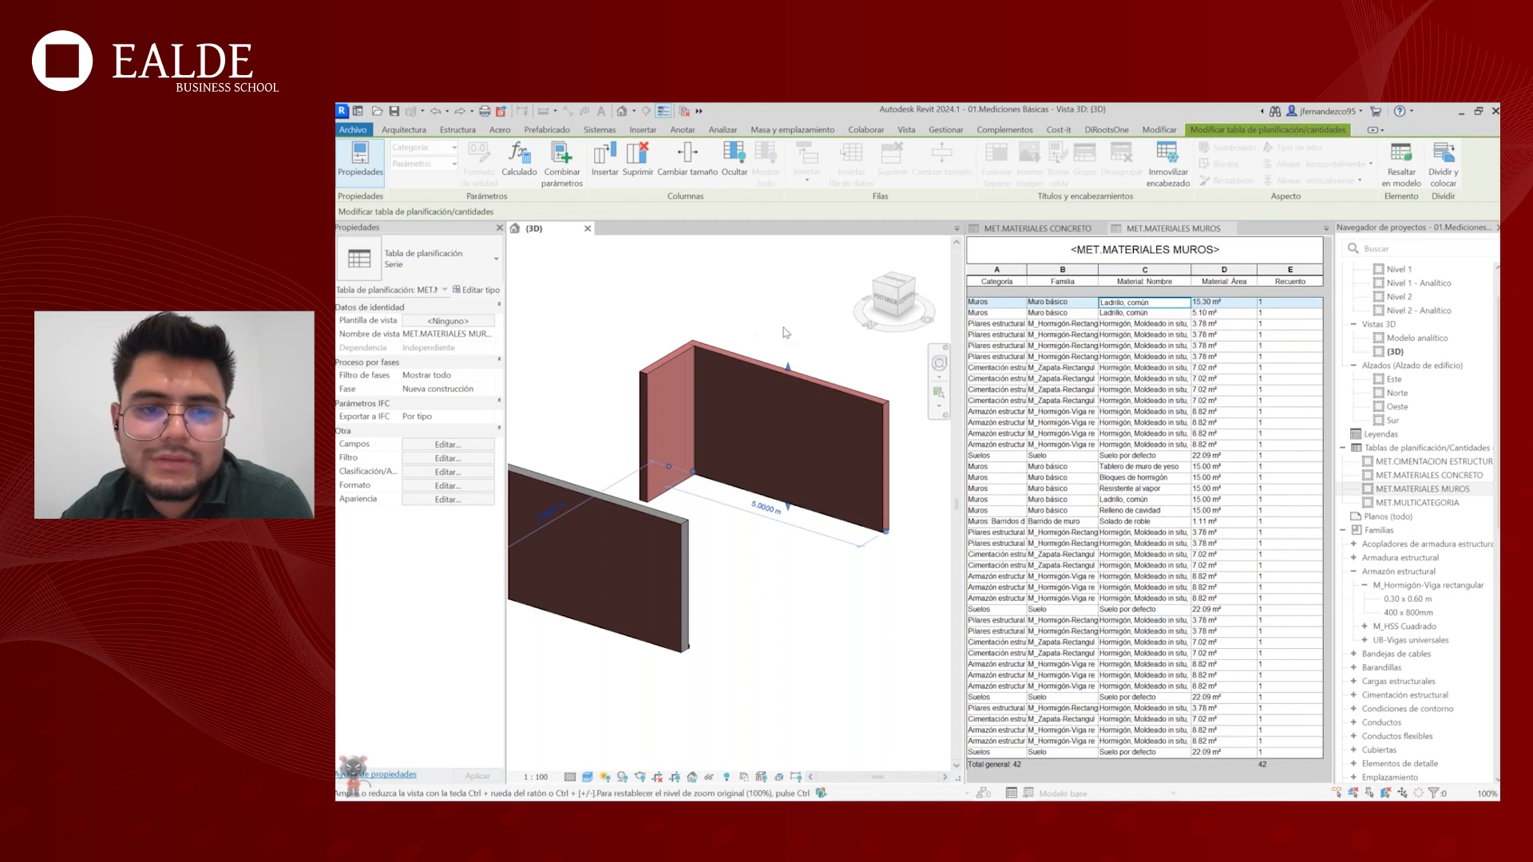
{"action": "left_click", "coordinate": [809, 381]}
{"action": "left_click", "coordinate": [419, 259]}
{"action": "scroll", "coordinate": [421, 393], "scroll_direction": "up", "scroll_amount": 3}
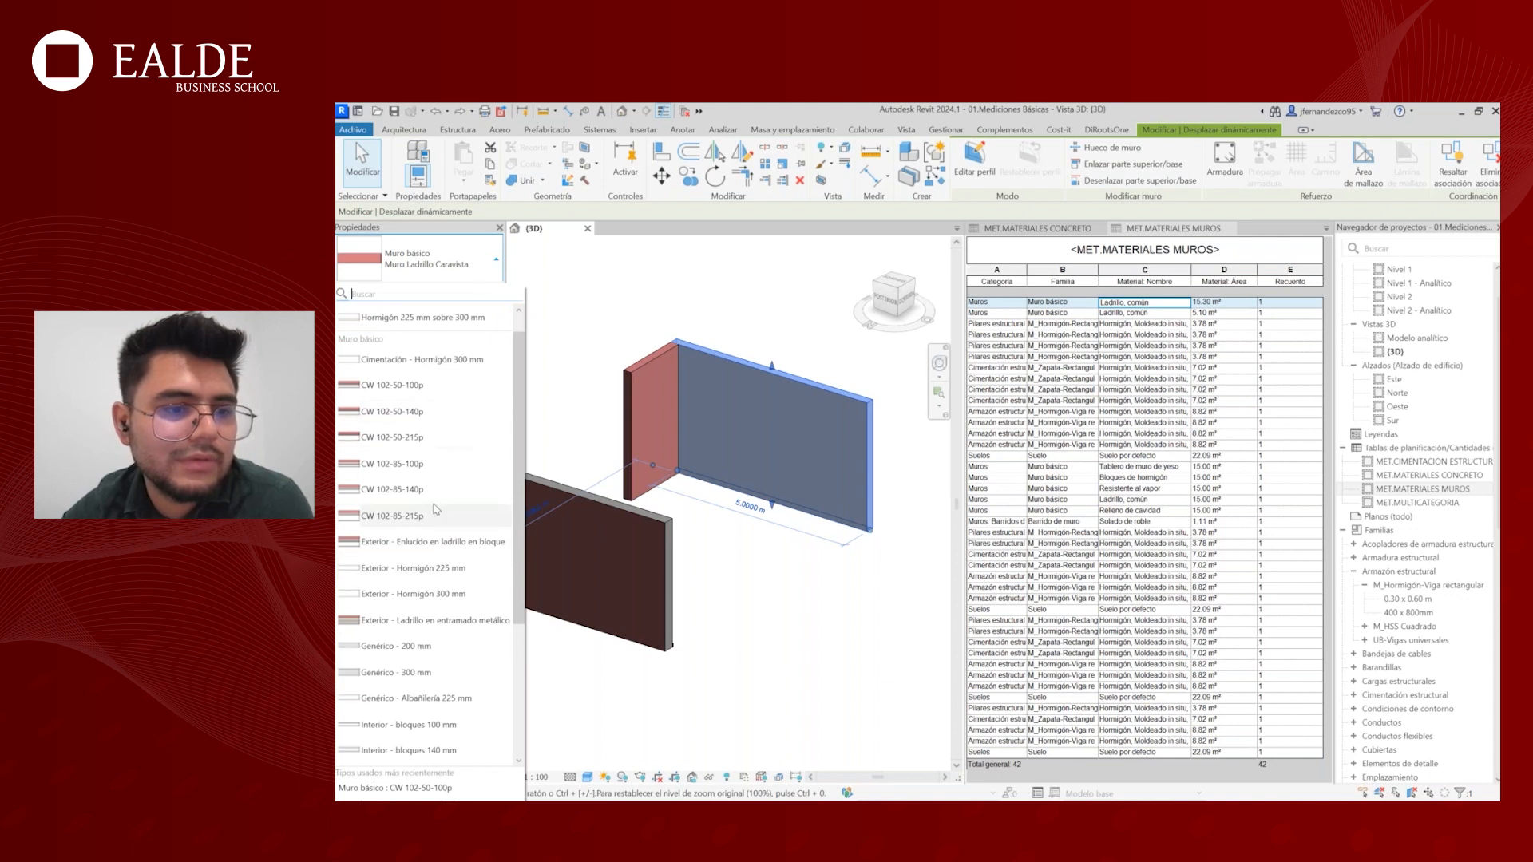
{"action": "left_click", "coordinate": [423, 262]}
{"action": "left_click", "coordinate": [423, 262]}
{"action": "scroll", "coordinate": [423, 359], "scroll_direction": "up", "scroll_amount": 3}
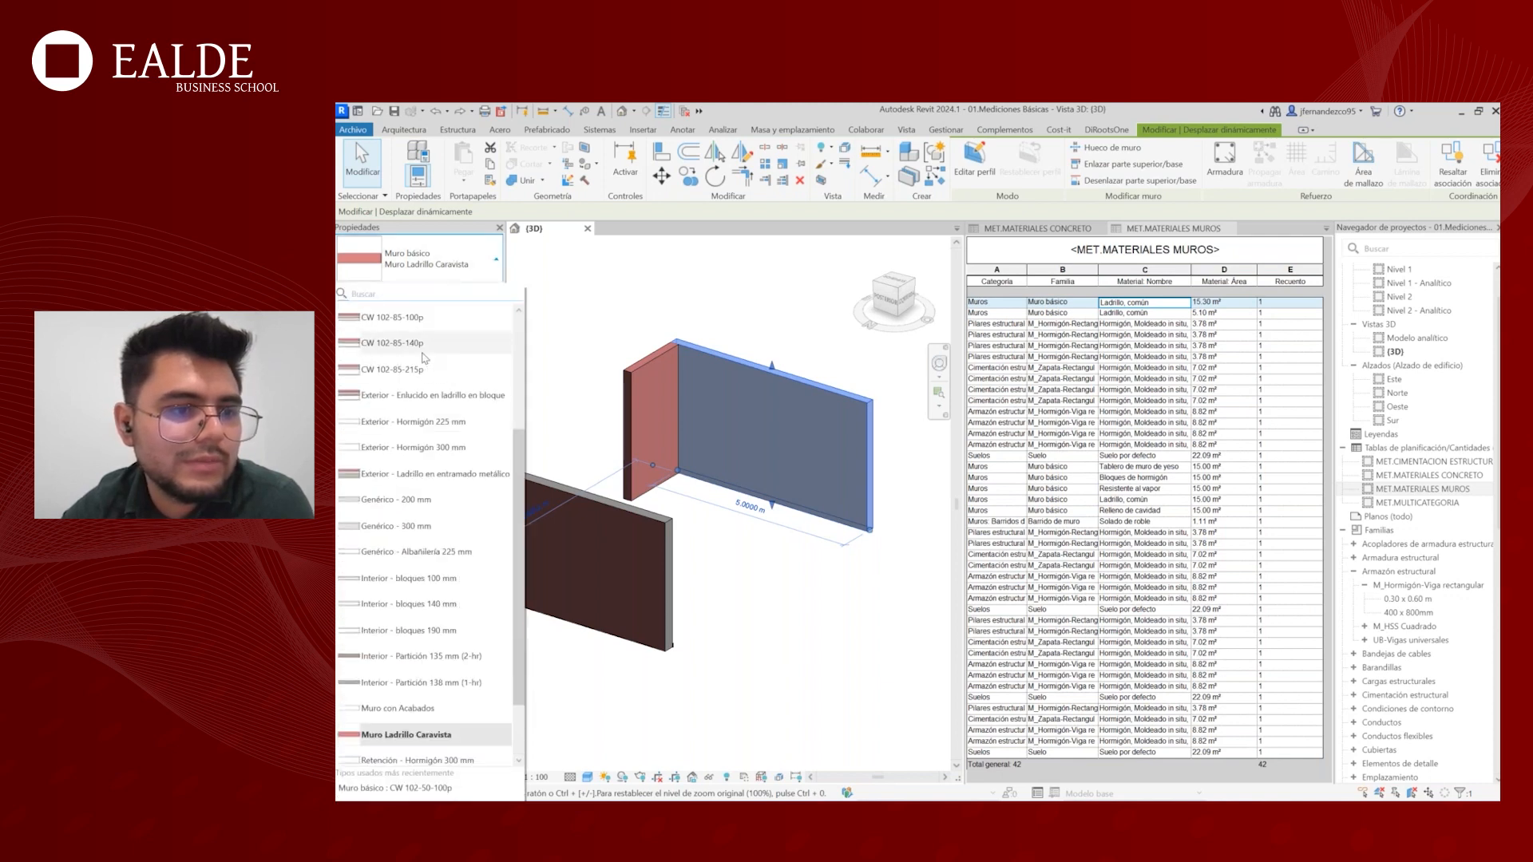
{"action": "left_click", "coordinate": [425, 387]}
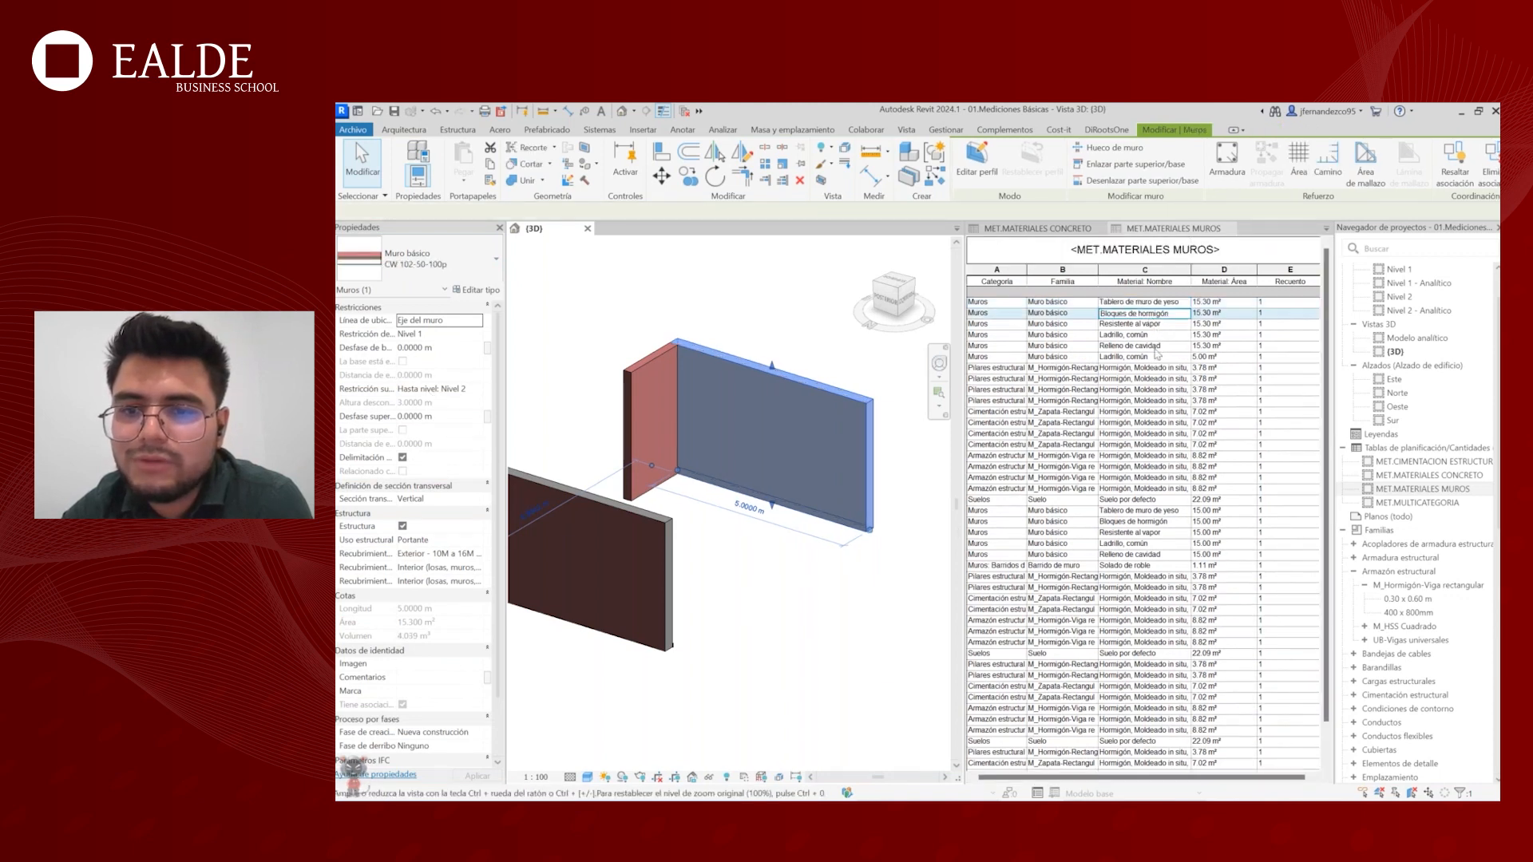
- Check the Material: Área values listed for each layer of the retyped wall in the walls takeoff
{"action": "left_click", "coordinate": [1155, 350]}
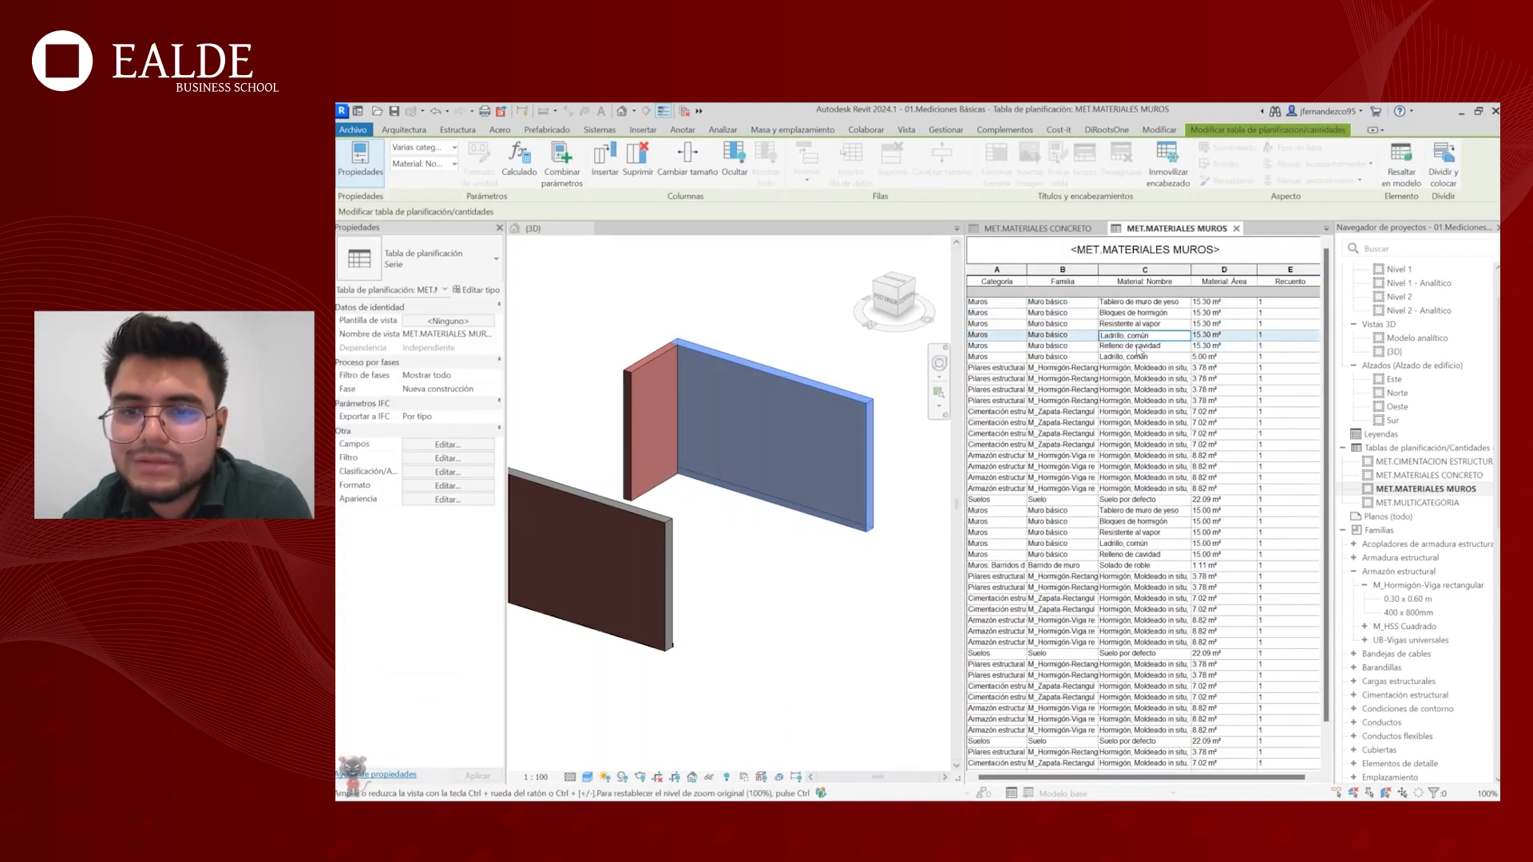
{"action": "left_click", "coordinate": [1150, 367]}
{"action": "left_click", "coordinate": [1216, 313]}
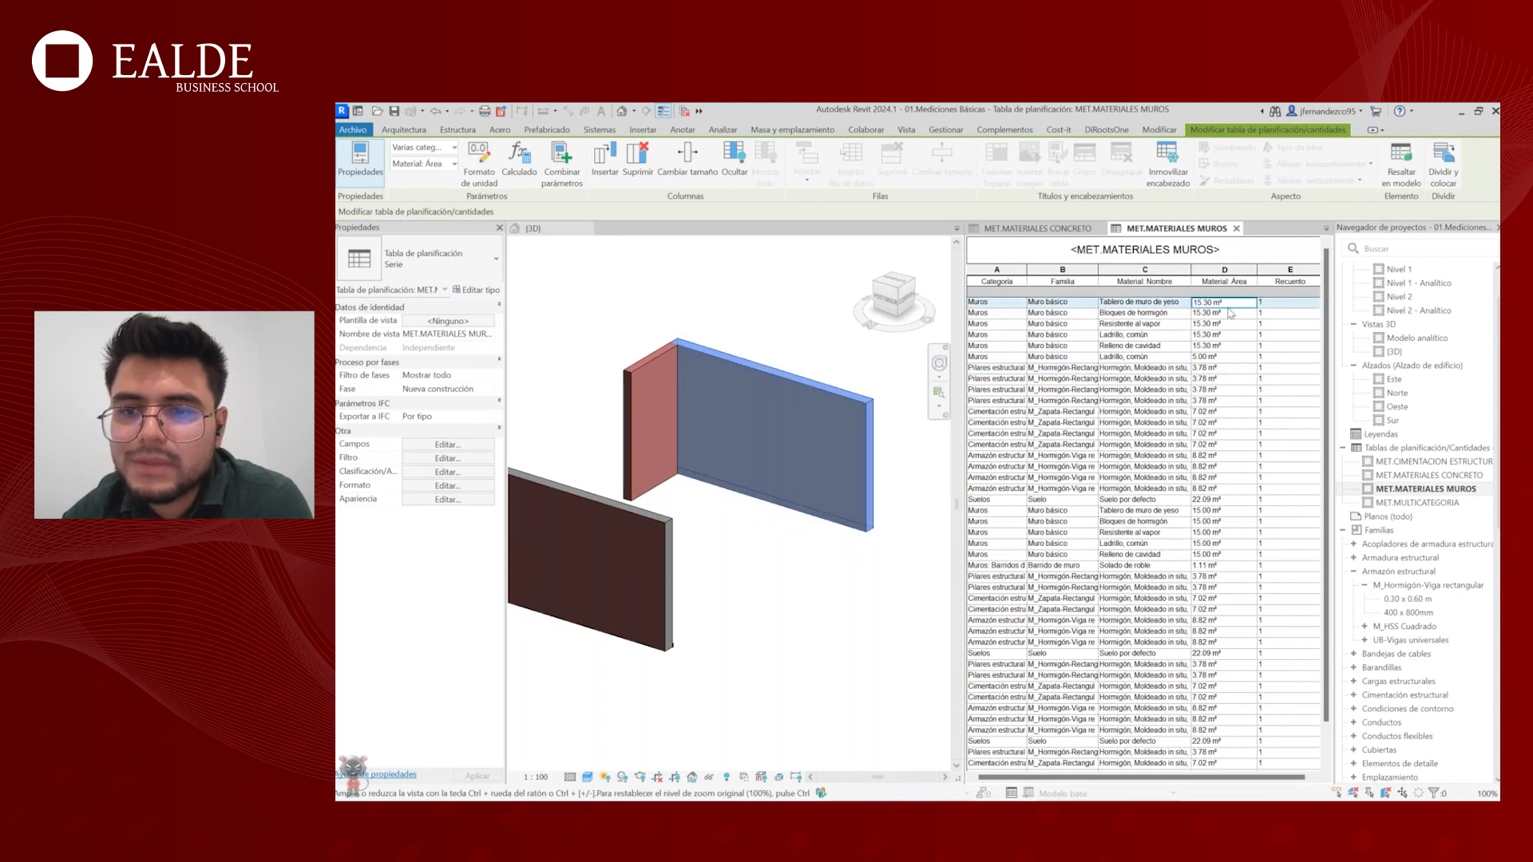
{"action": "left_click", "coordinate": [1214, 325]}
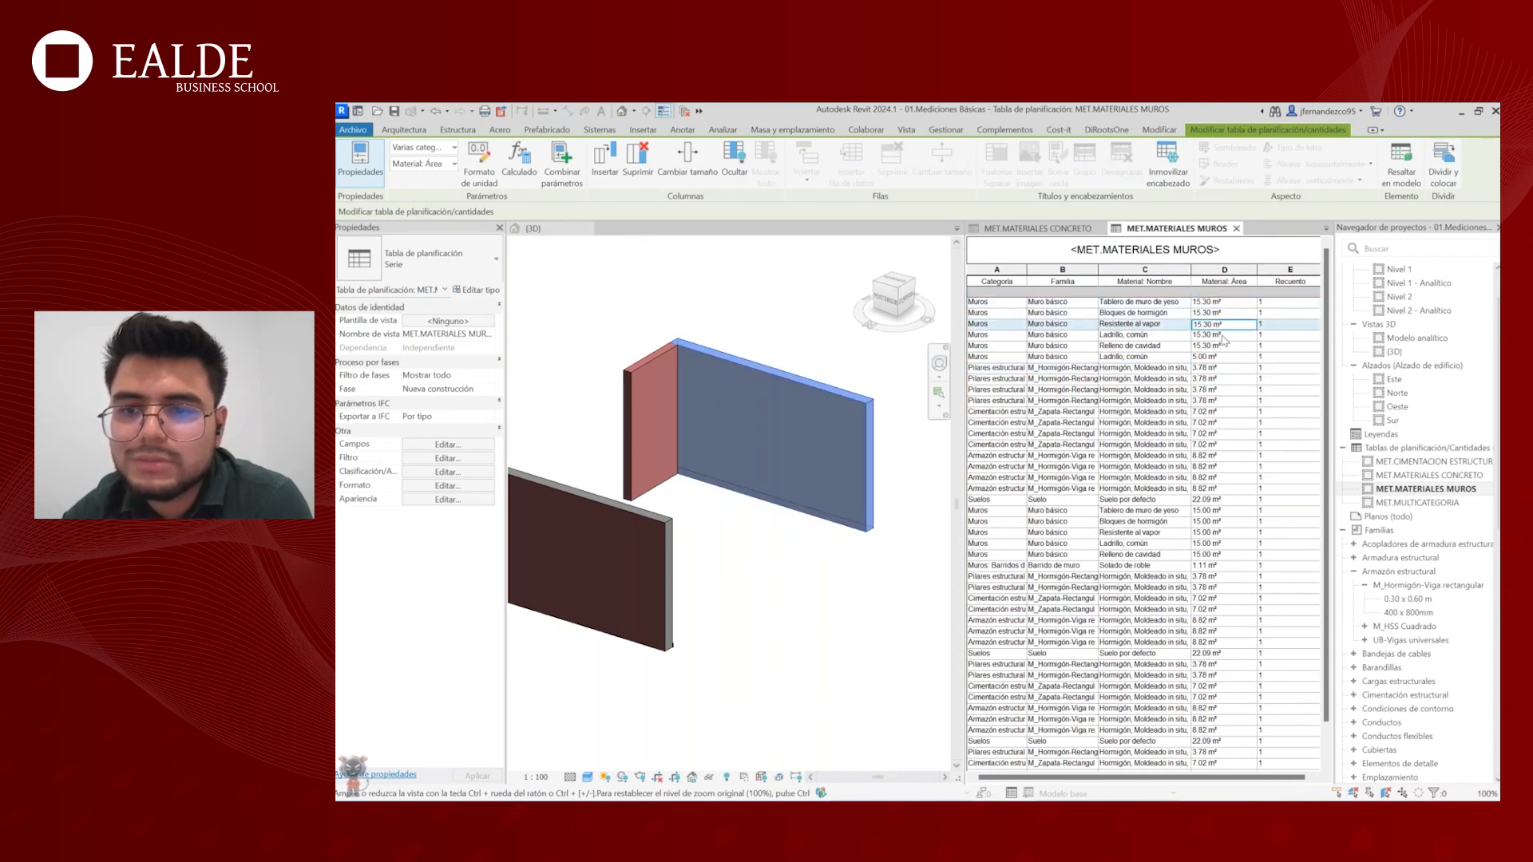
{"action": "left_click", "coordinate": [1222, 345]}
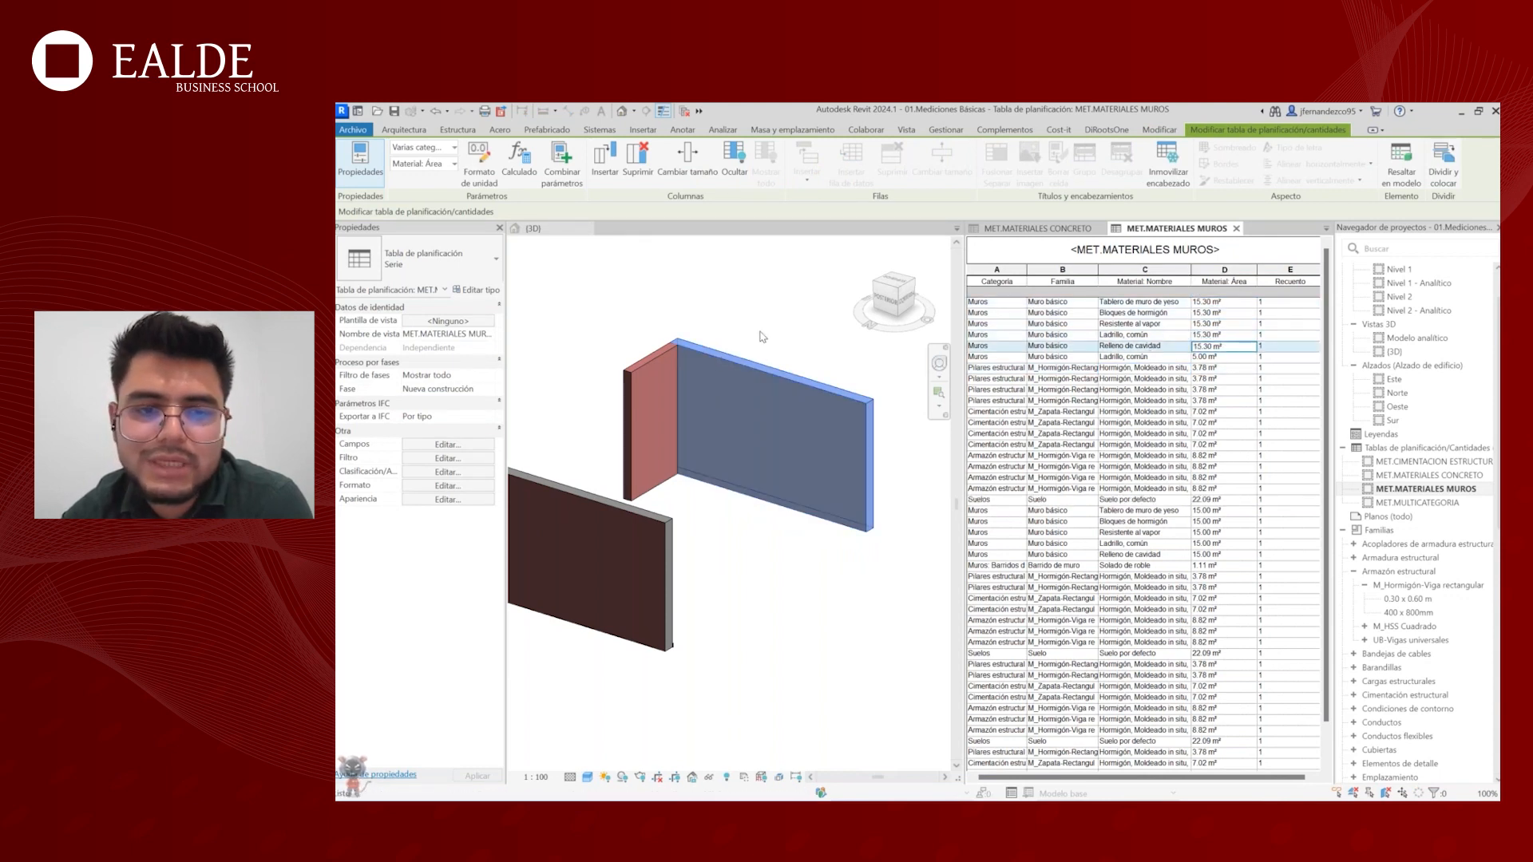
- Review the layer structure of the CW 102-50-100p wall type with its plan preview, and leave it without changes
{"action": "left_click", "coordinate": [759, 337]}
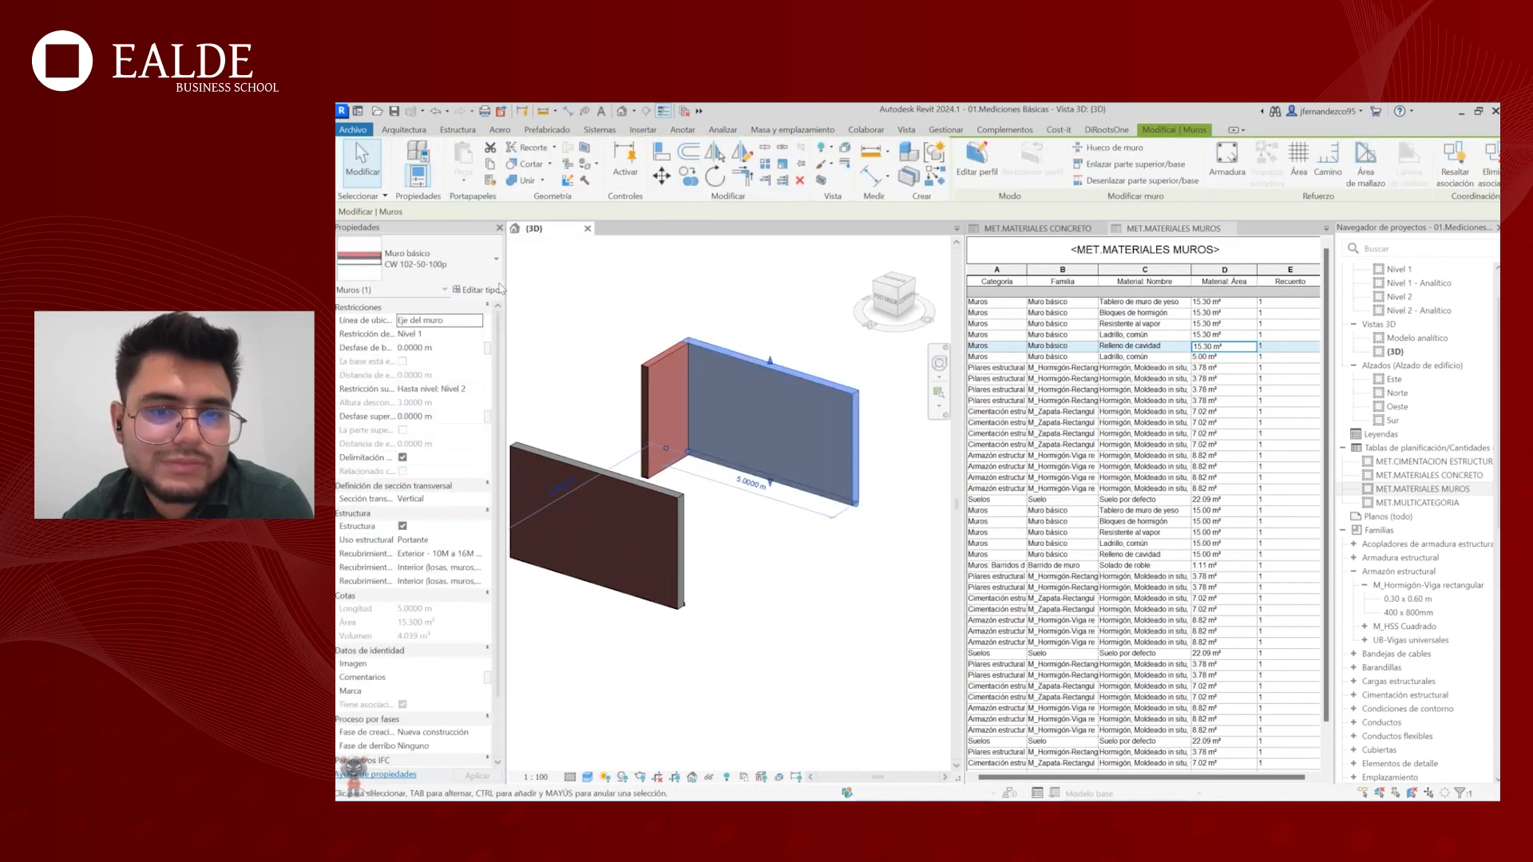
{"action": "left_click", "coordinate": [500, 289]}
{"action": "left_click", "coordinate": [858, 366]}
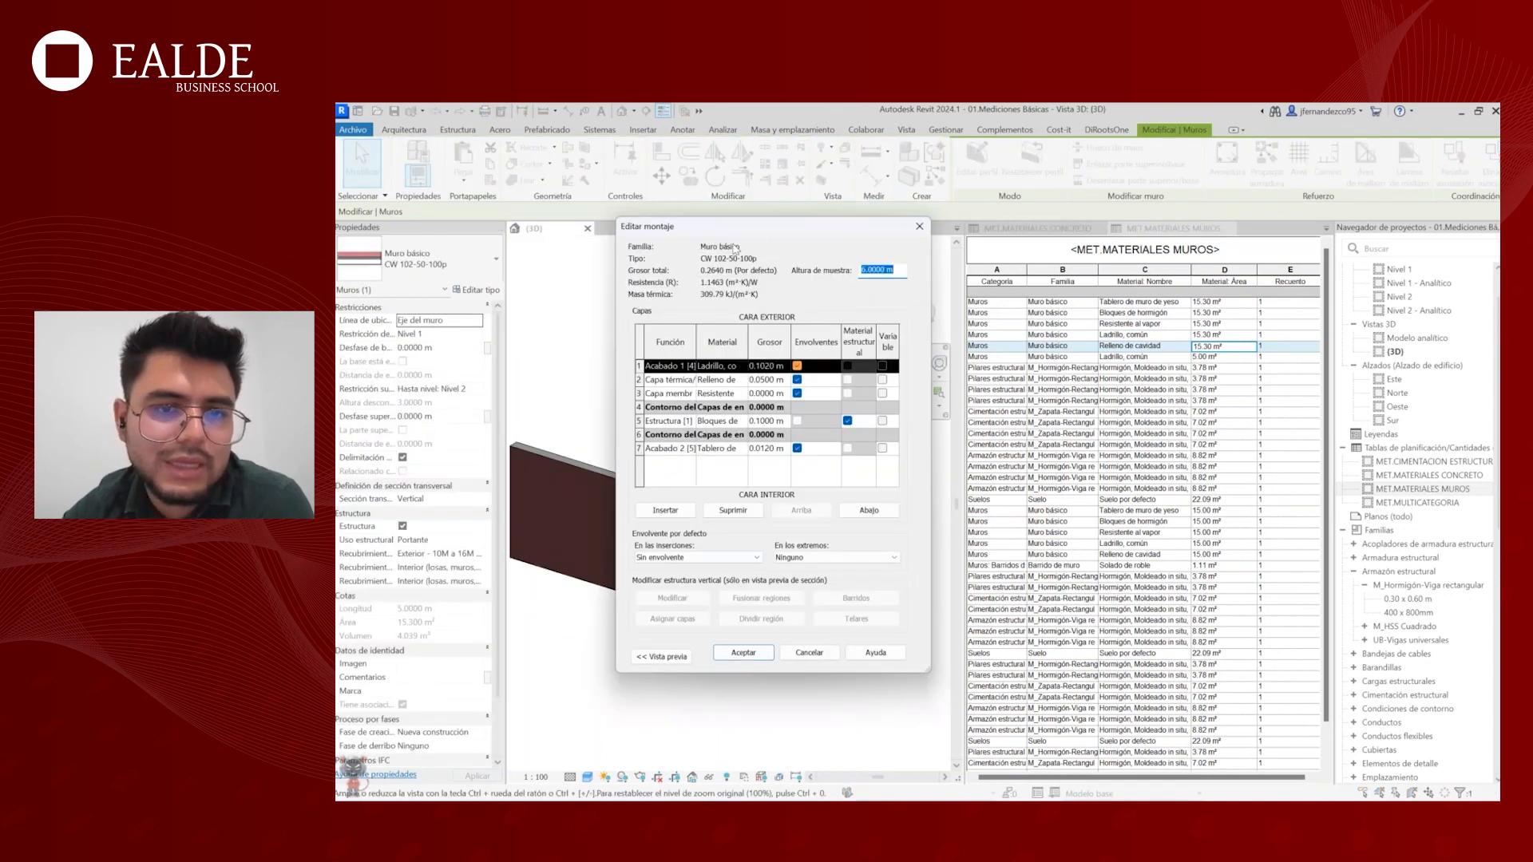
{"action": "left_click_drag", "start_coordinate": [751, 233], "coordinate": [888, 233]}
{"action": "left_click", "coordinate": [822, 658]}
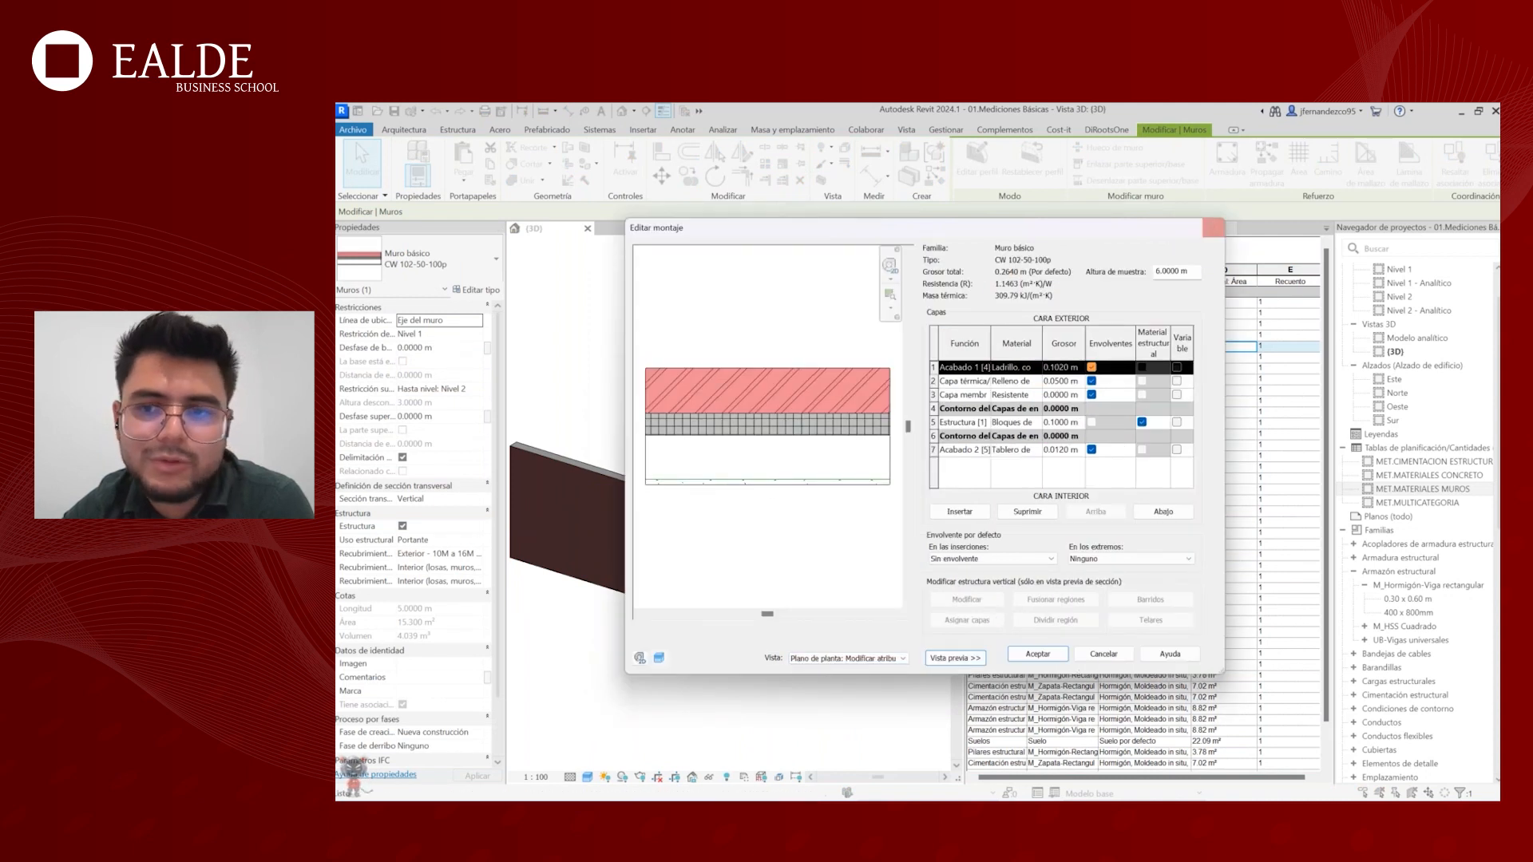
{"action": "left_click", "coordinate": [1213, 227]}
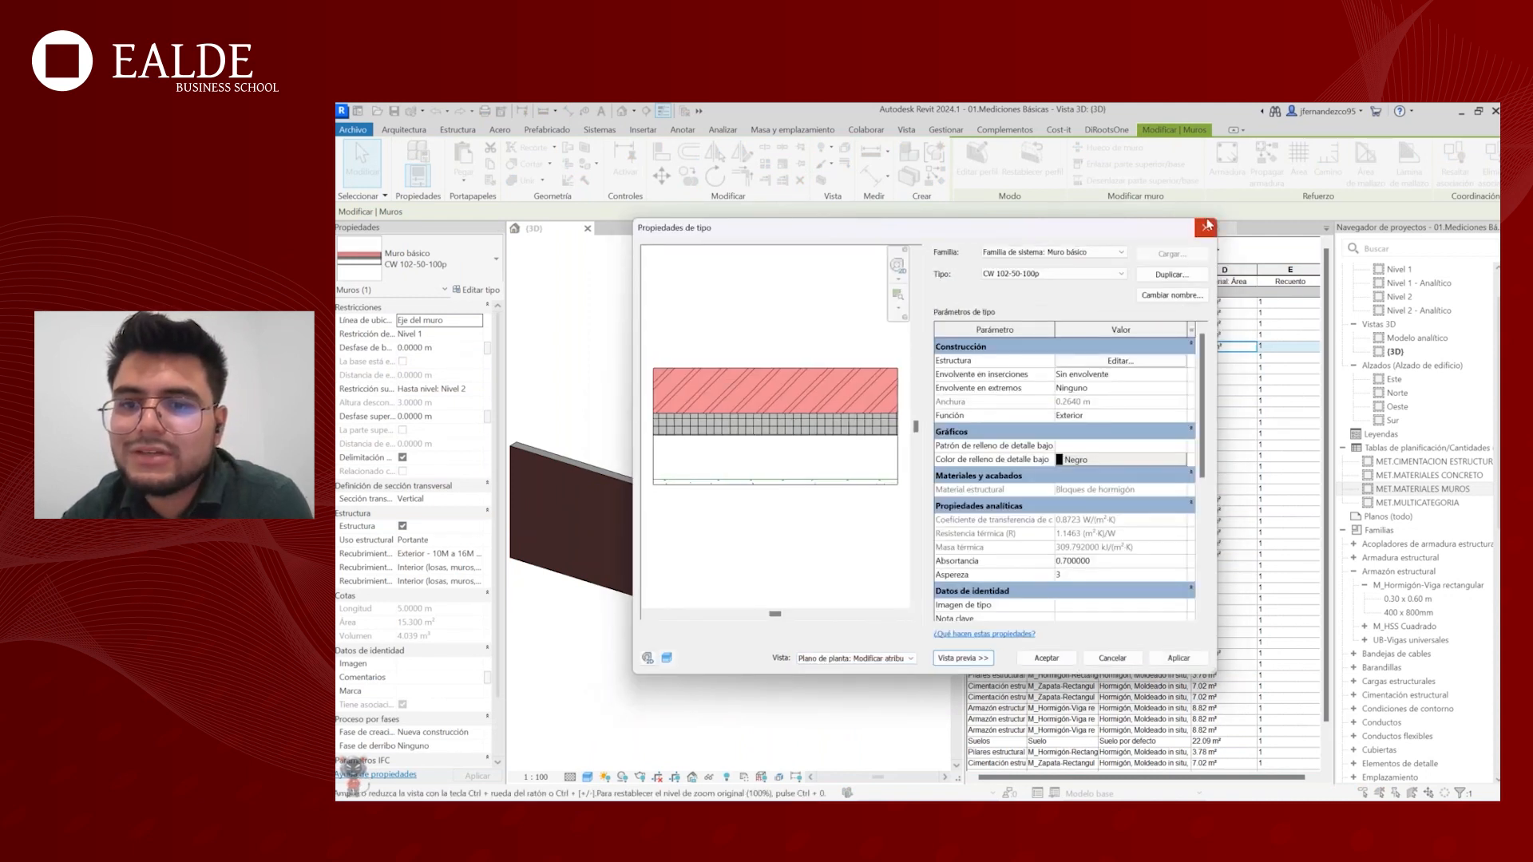
{"action": "left_click", "coordinate": [1207, 227]}
{"action": "scroll", "coordinate": [831, 503], "scroll_direction": "down", "scroll_amount": 3}
{"action": "key", "text": "Escape"}
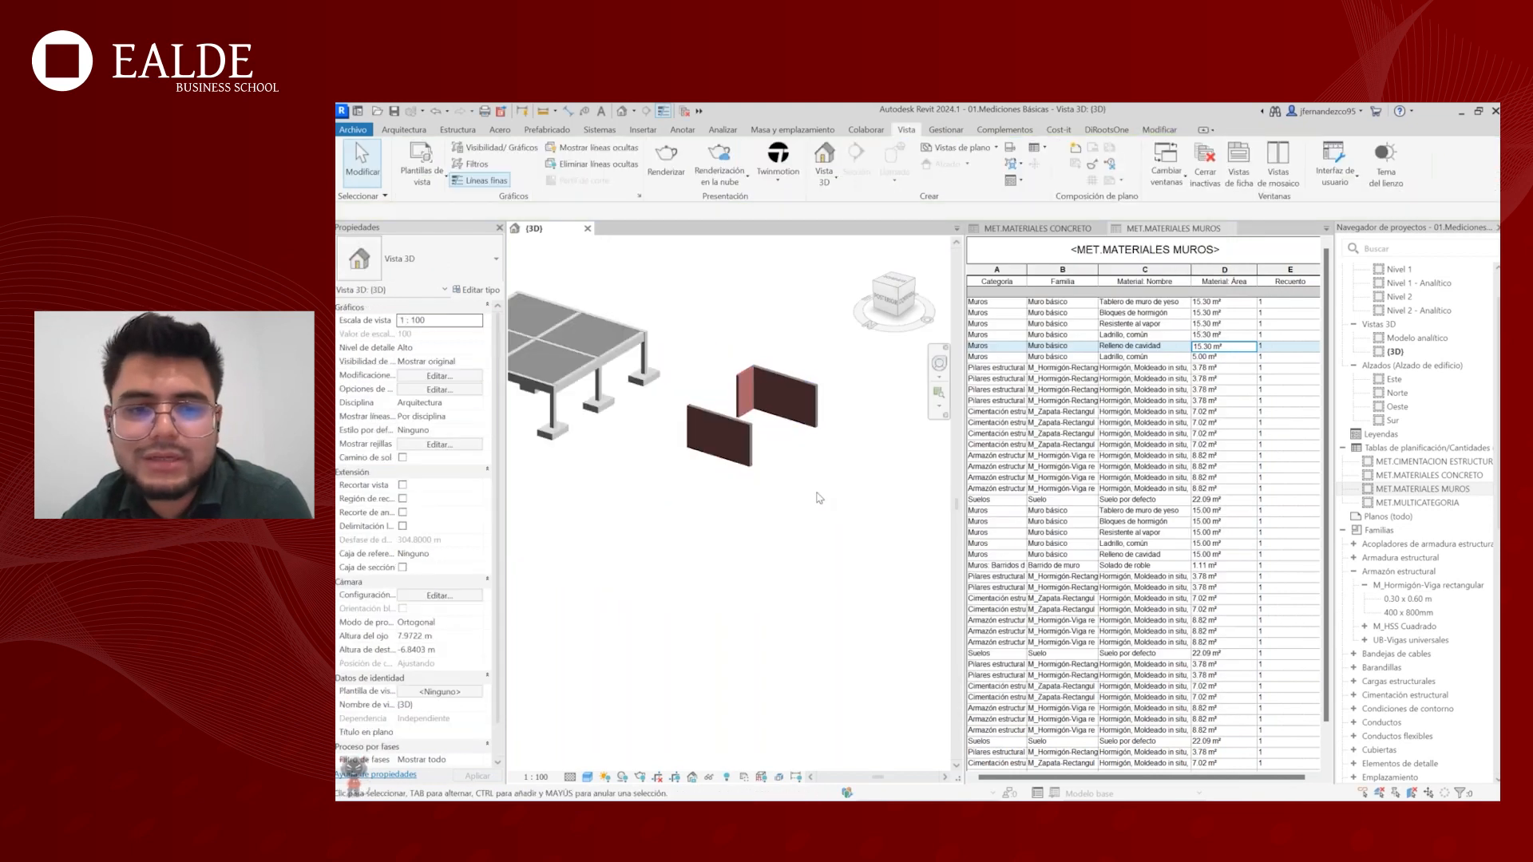
{"action": "scroll", "coordinate": [563, 532], "scroll_direction": "down", "scroll_amount": 2}
{"action": "middle_click_drag", "start_coordinate": [782, 507], "coordinate": [855, 521]}
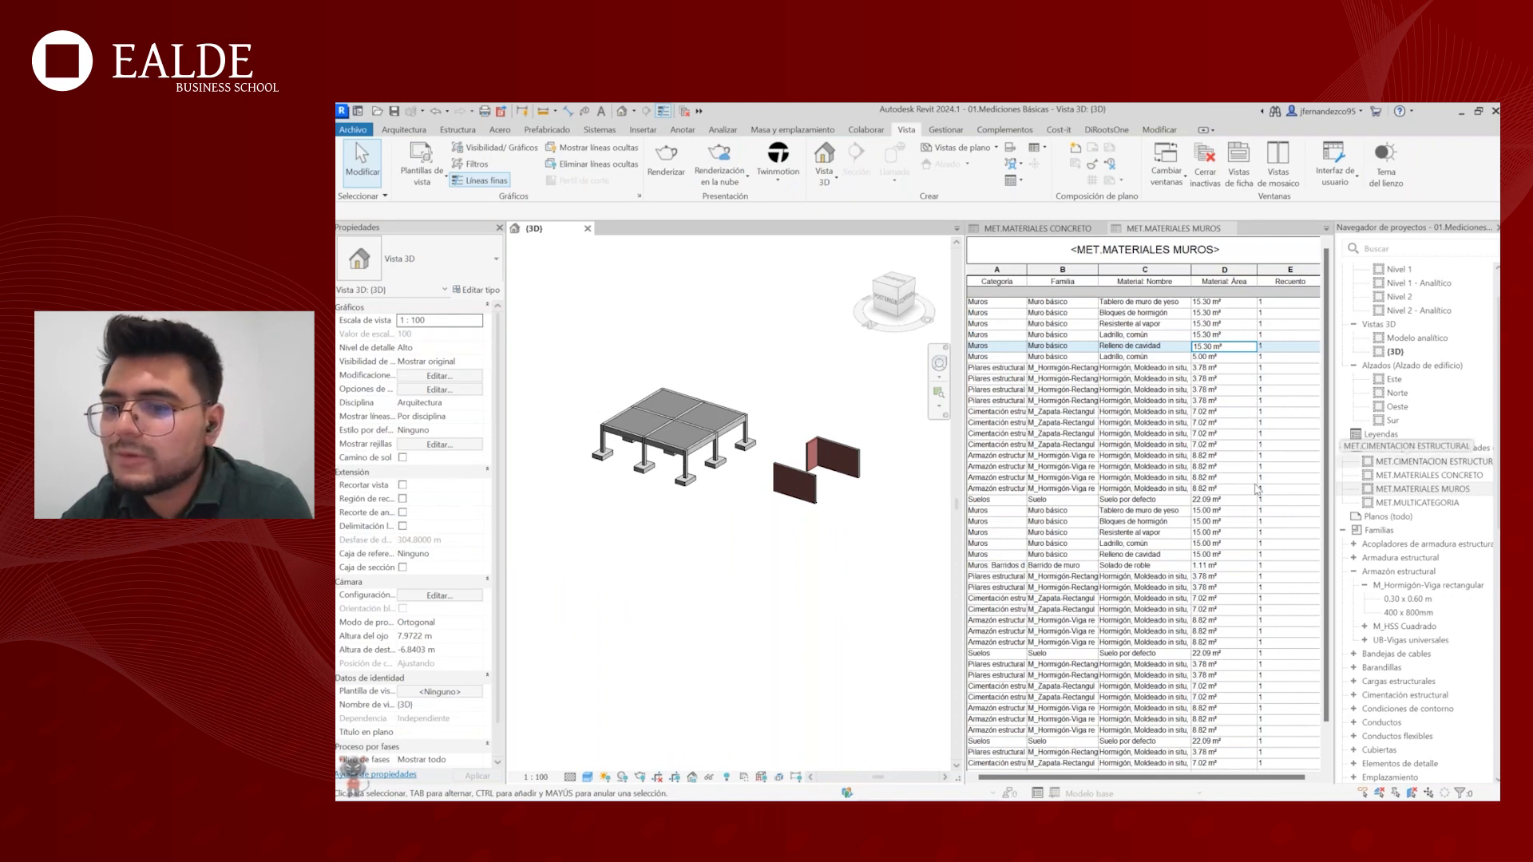
{"action": "scroll", "coordinate": [683, 360], "scroll_direction": "up", "scroll_amount": 2}
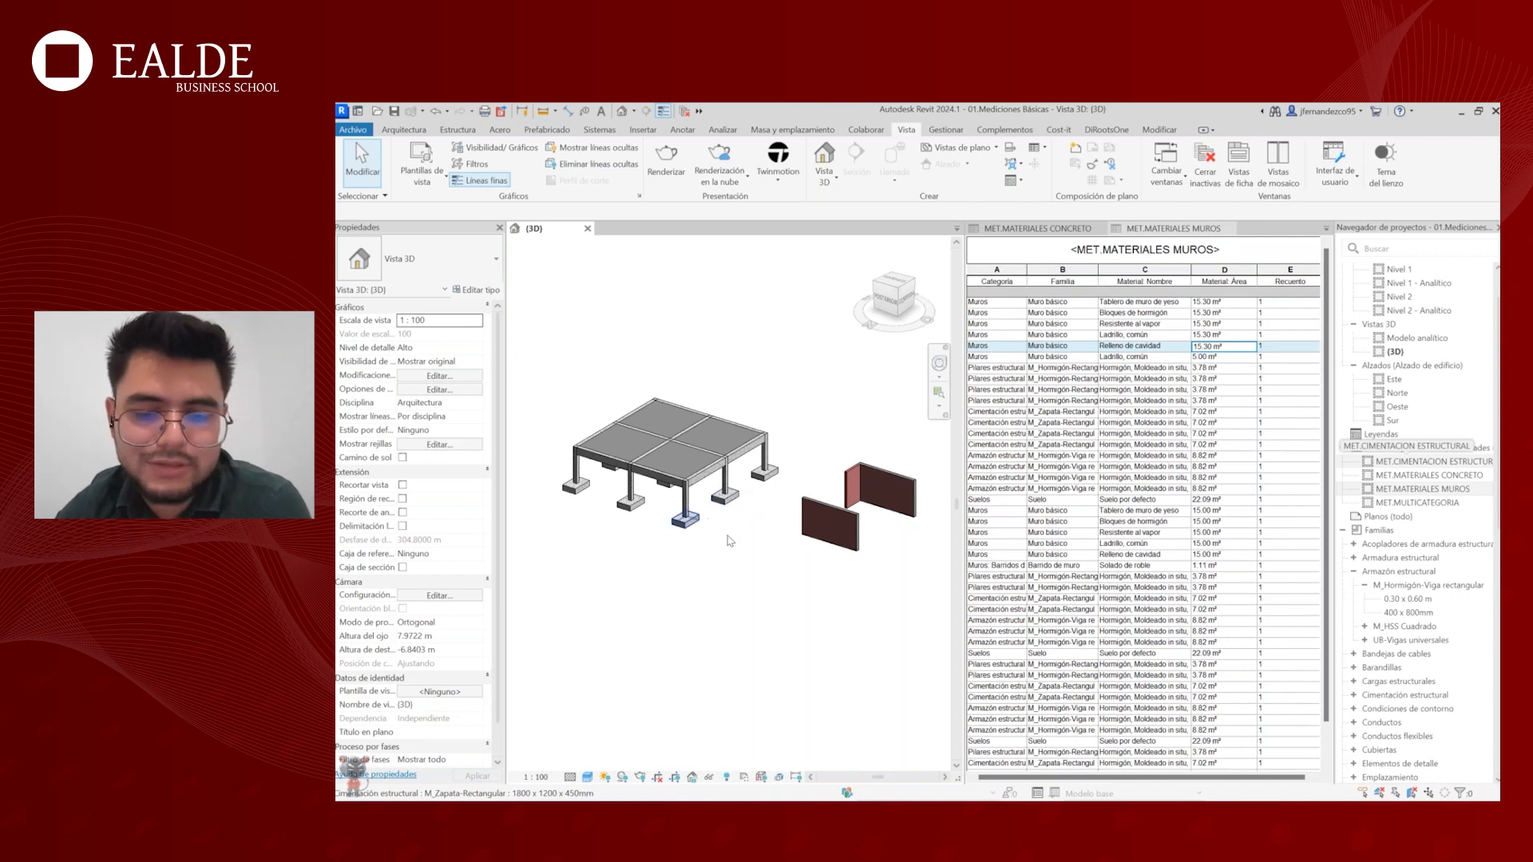
{"action": "middle_click_drag", "start_coordinate": [743, 581], "coordinate": [743, 555]}
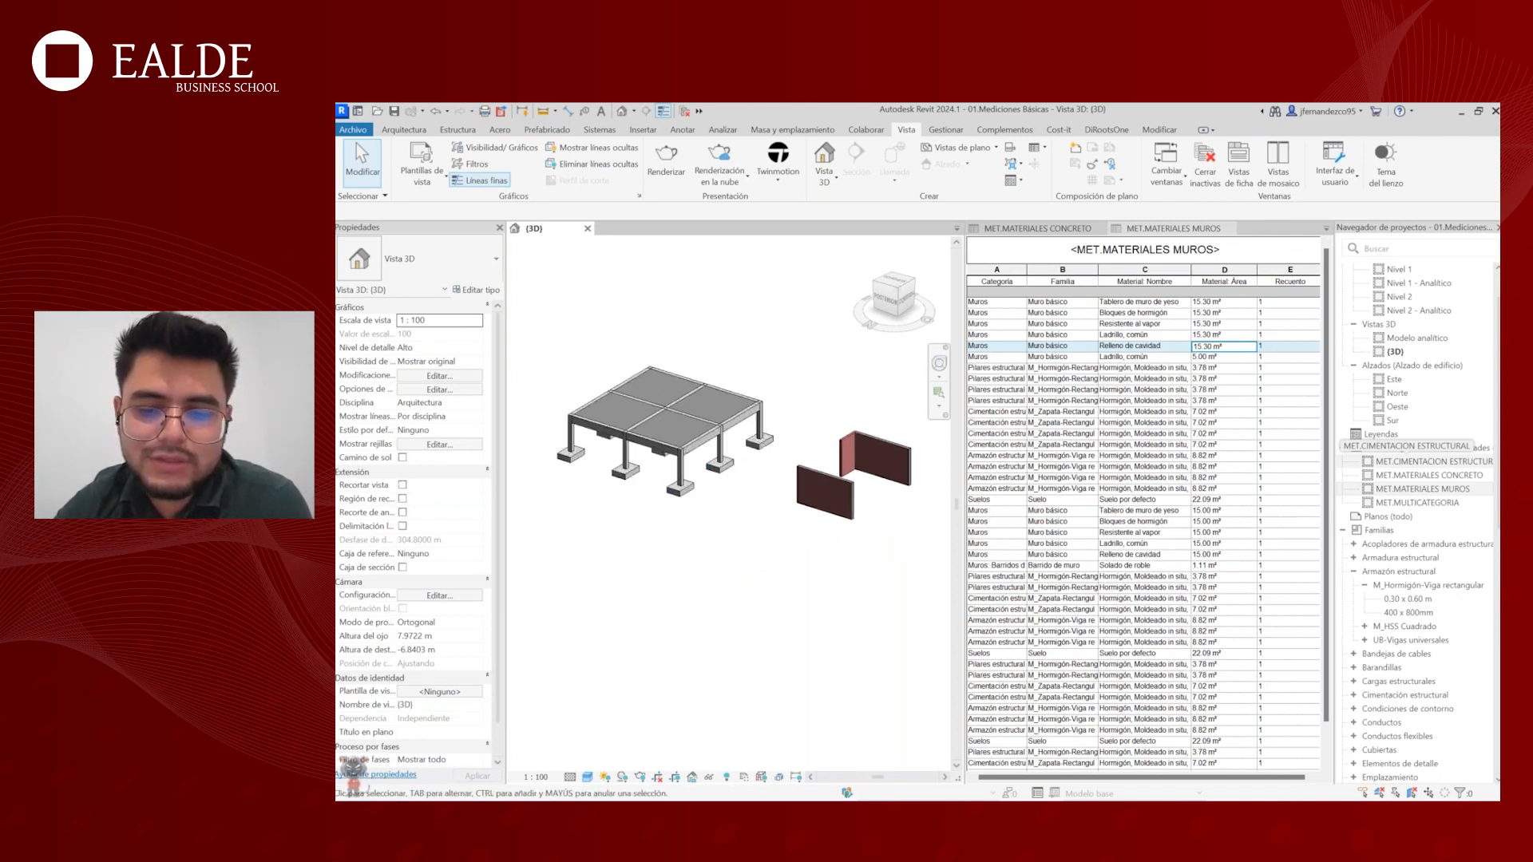
- Switch to File Explorer and preview the 02.Metrado de Arquitectura and 03.Metrado de Estructuras projects in the Material Webinar folder
{"action": "mouse_move", "coordinate": [949, 813]}
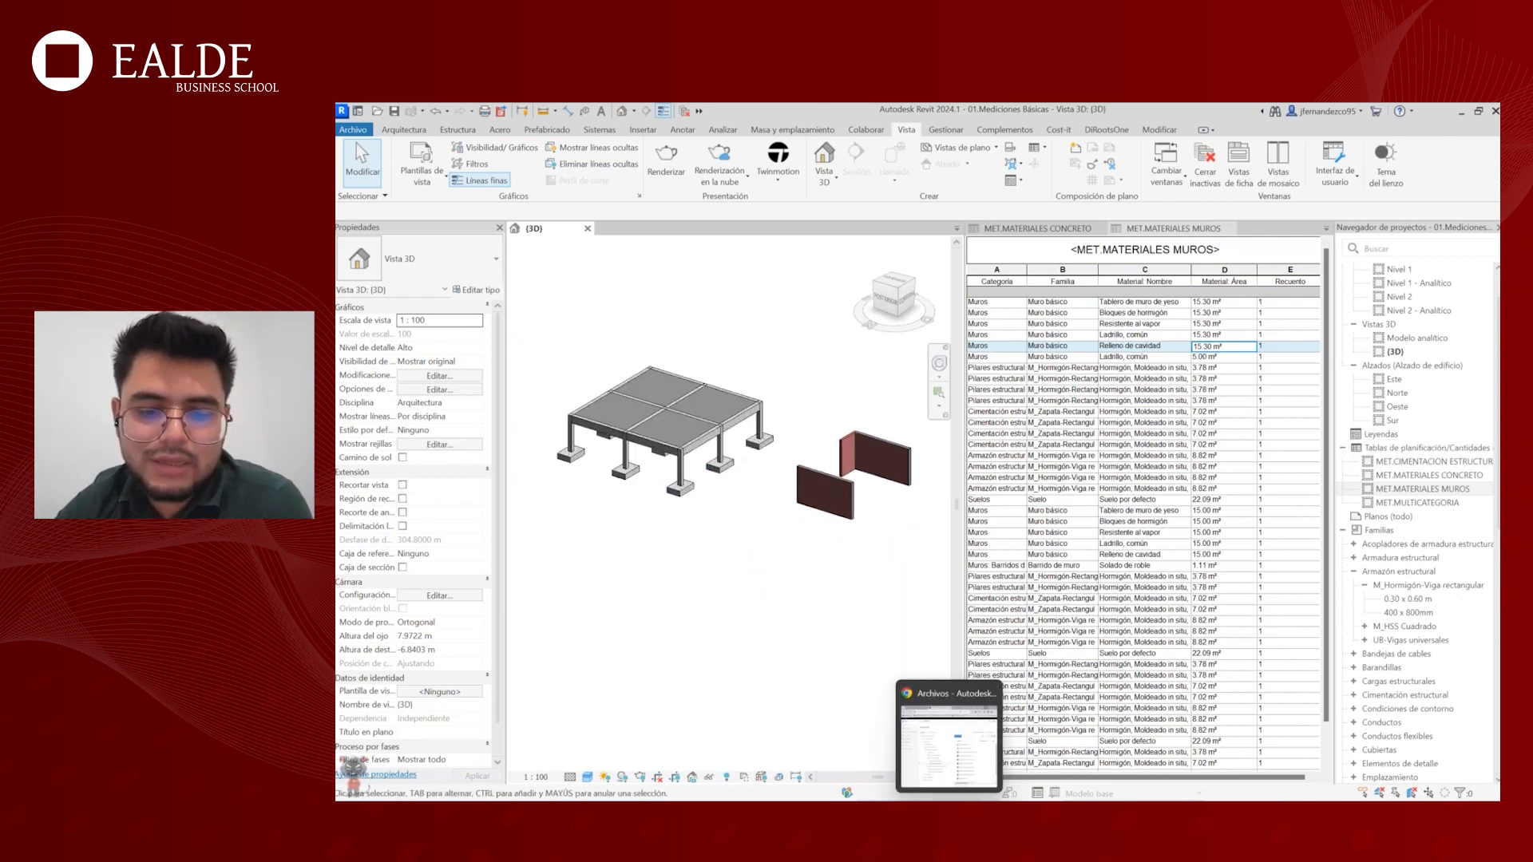
{"action": "left_click", "coordinate": [797, 813]}
{"action": "left_click", "coordinate": [865, 312]}
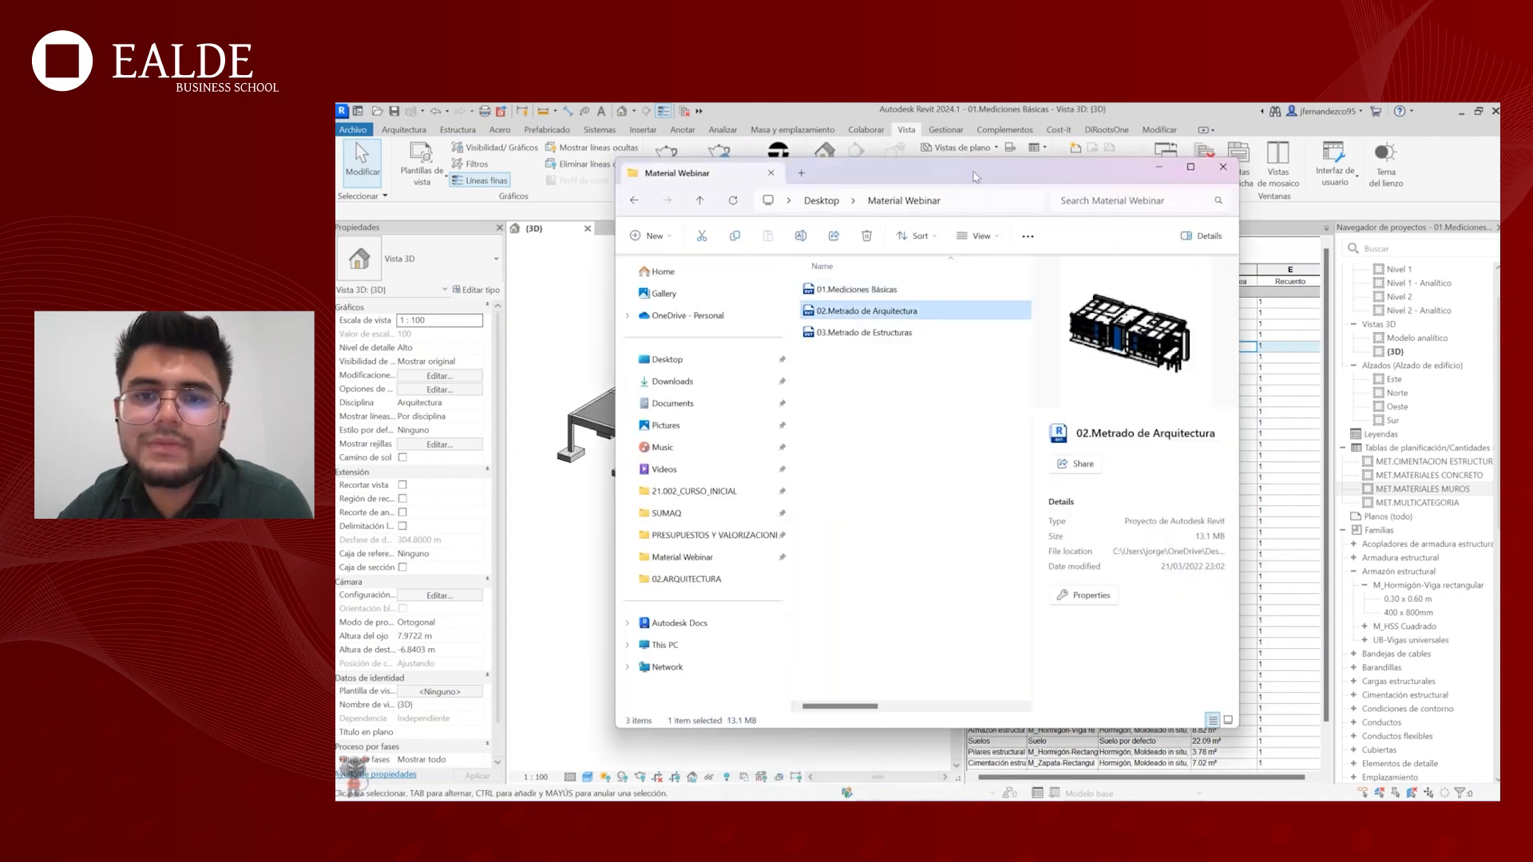
{"action": "left_click_drag", "start_coordinate": [980, 178], "coordinate": [824, 162]}
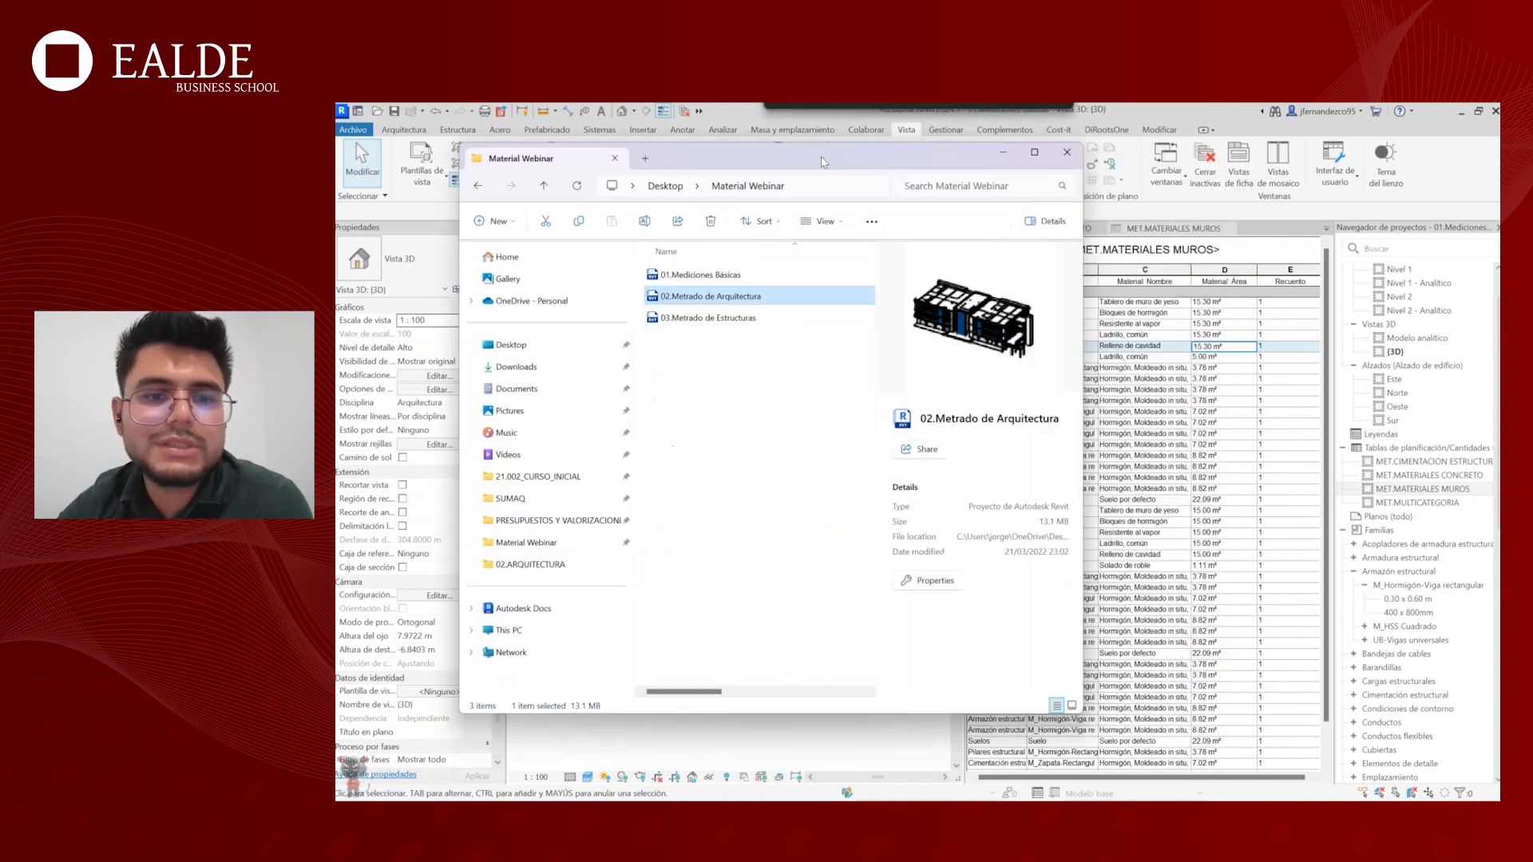
{"action": "left_click", "coordinate": [738, 318]}
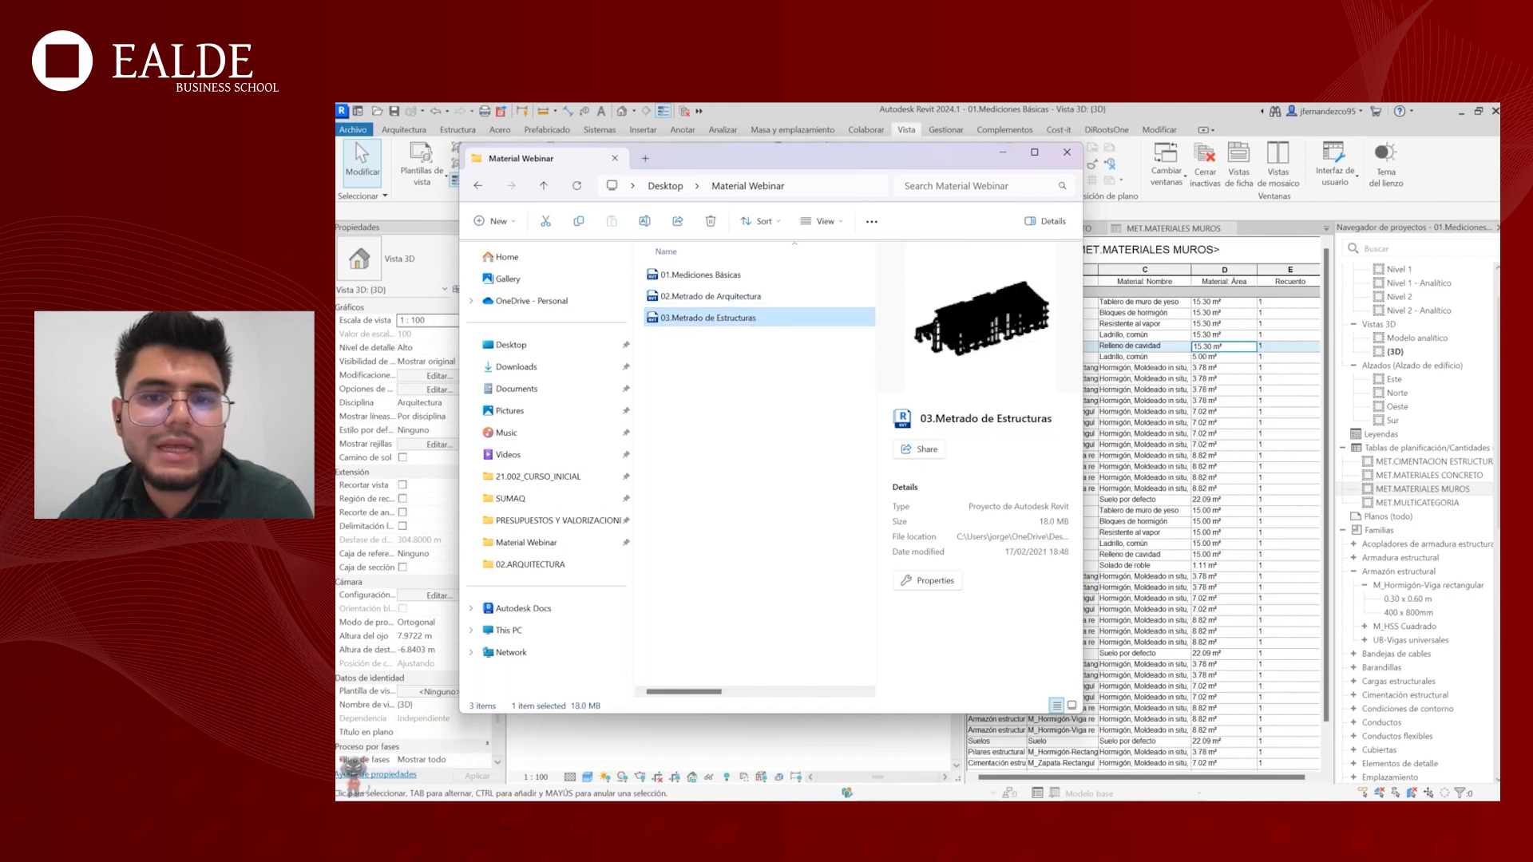
{"action": "left_click", "coordinate": [1008, 154]}
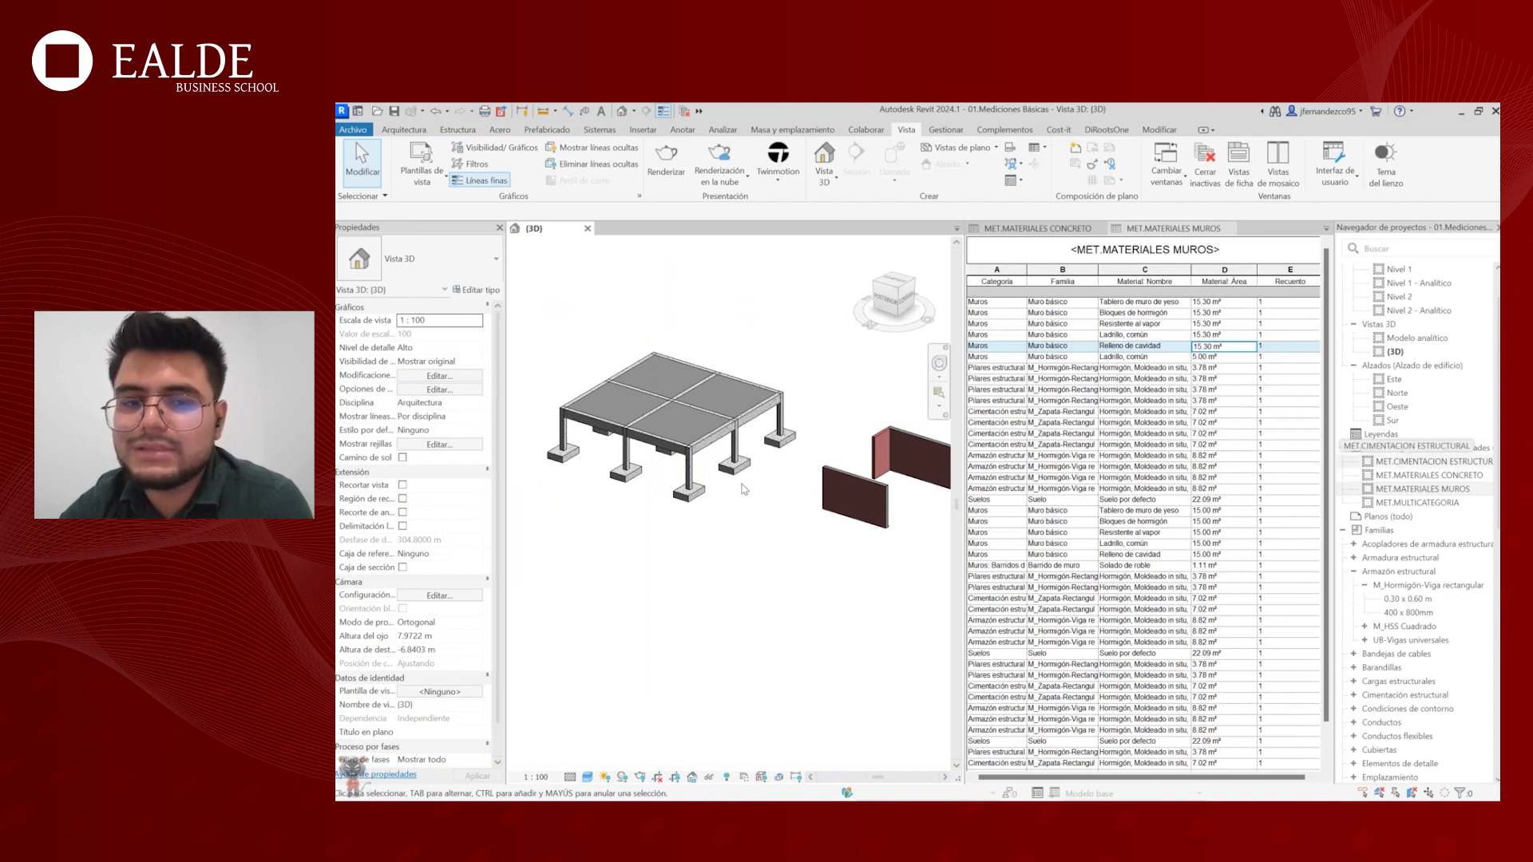
- Select the whole concrete structure in the 3D view, including its footings, columns, beams and slabs
{"action": "left_click", "coordinate": [710, 493]}
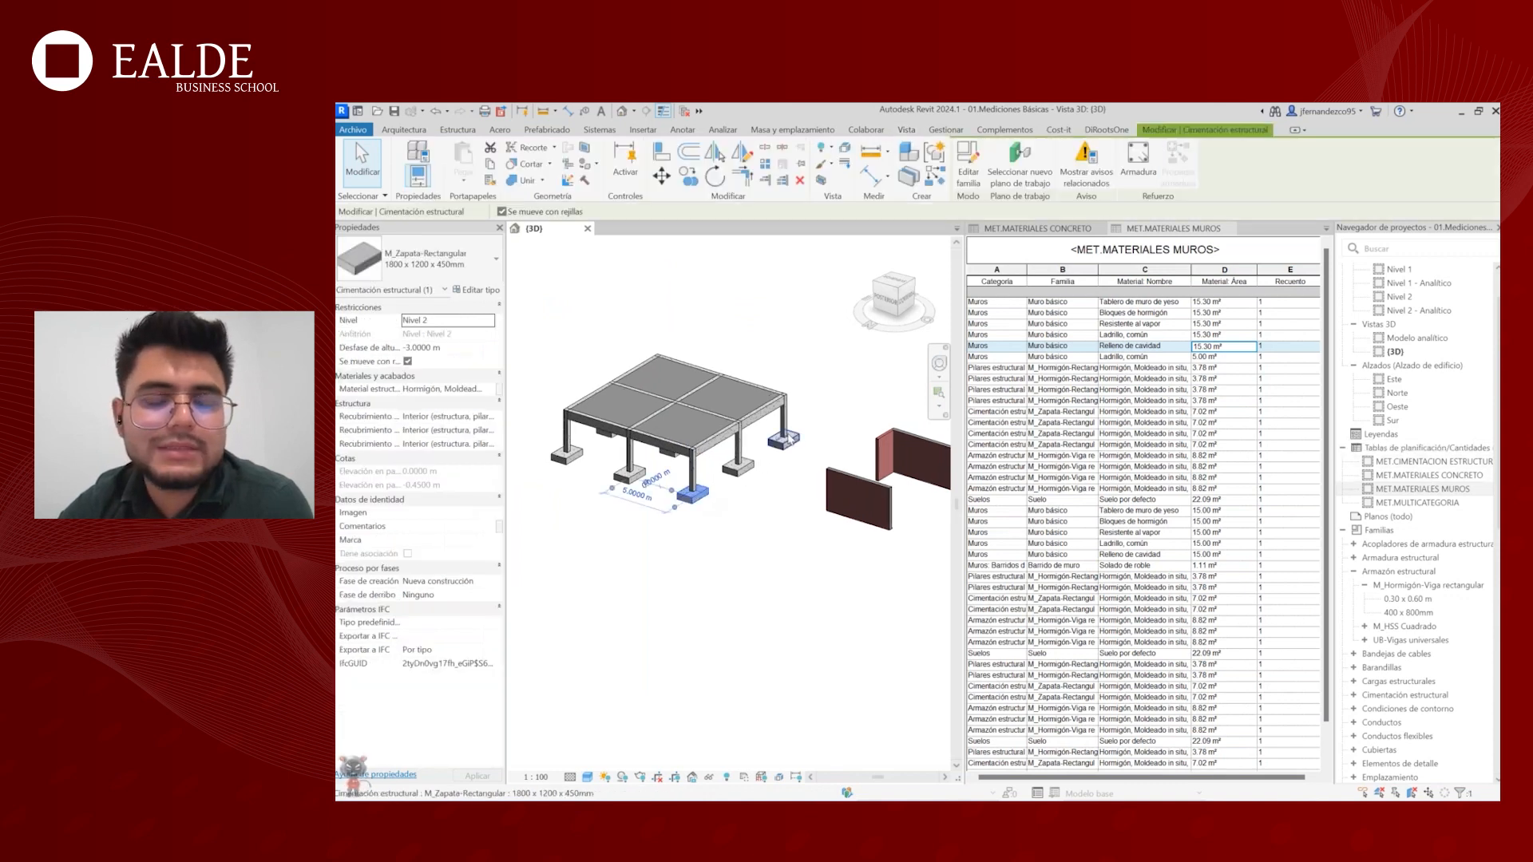
{"action": "left_click", "coordinate": [536, 311]}
{"action": "left_click_drag", "start_coordinate": [531, 301], "coordinate": [845, 554]}
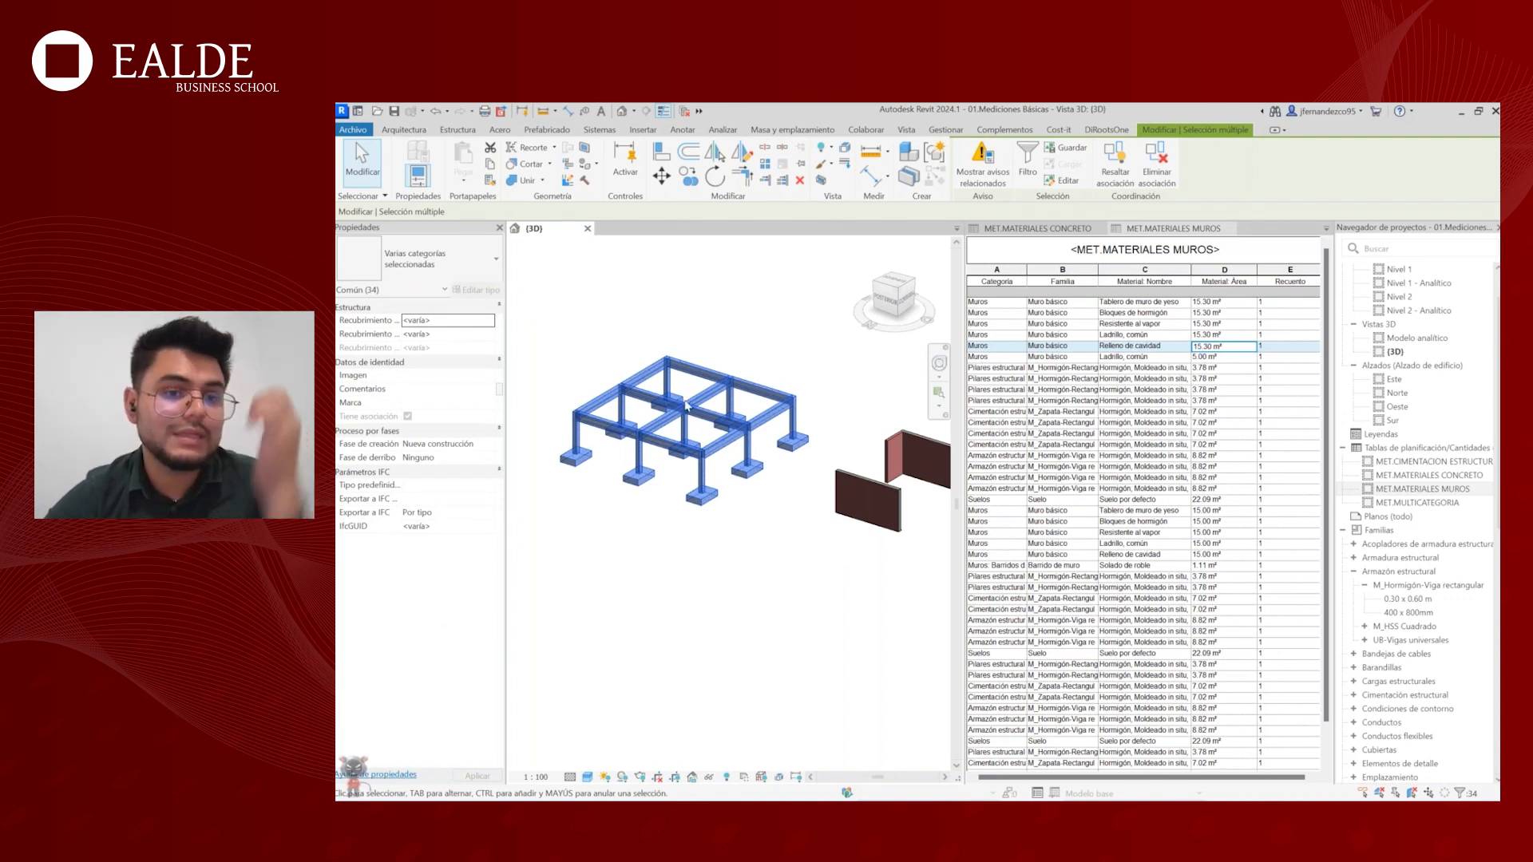
- Switch to Word, close the document with the category count image without saving, and clear the structure selection back in Revit
{"action": "left_click", "coordinate": [986, 815]}
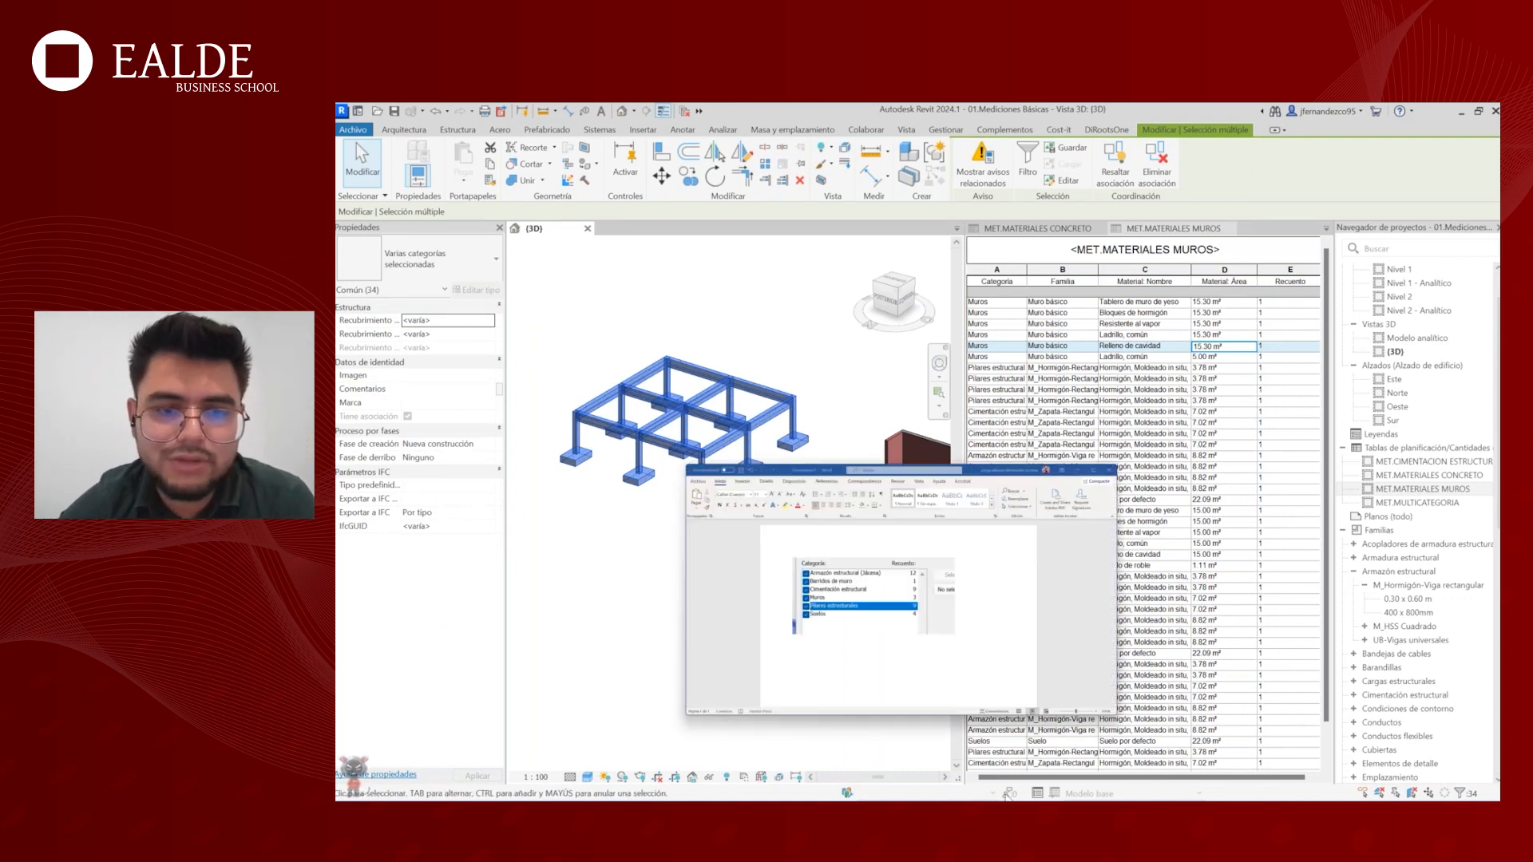
{"action": "left_click", "coordinate": [698, 407]}
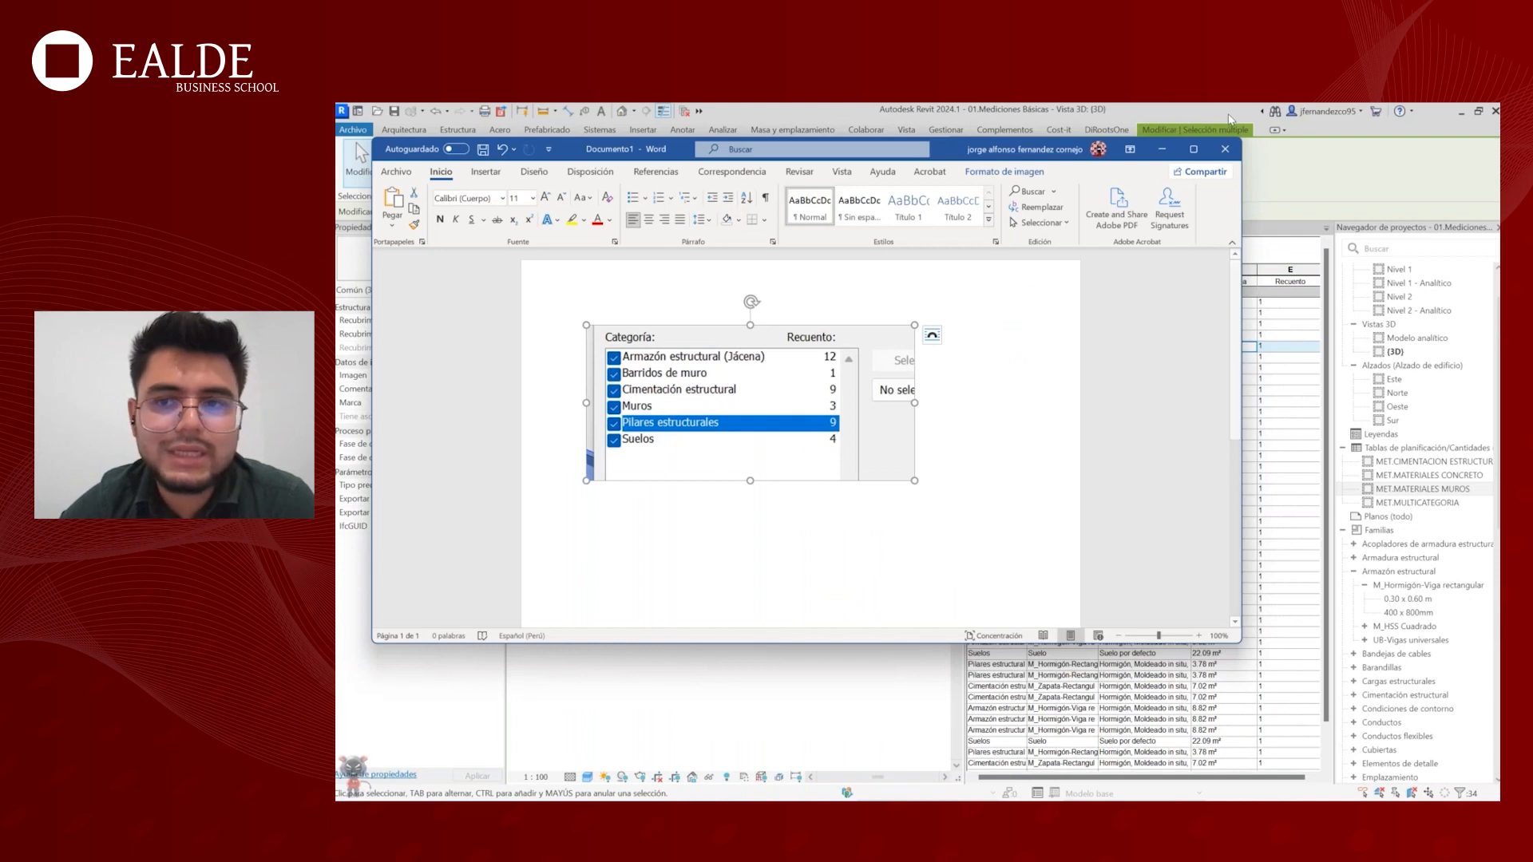
{"action": "left_click", "coordinate": [1225, 148]}
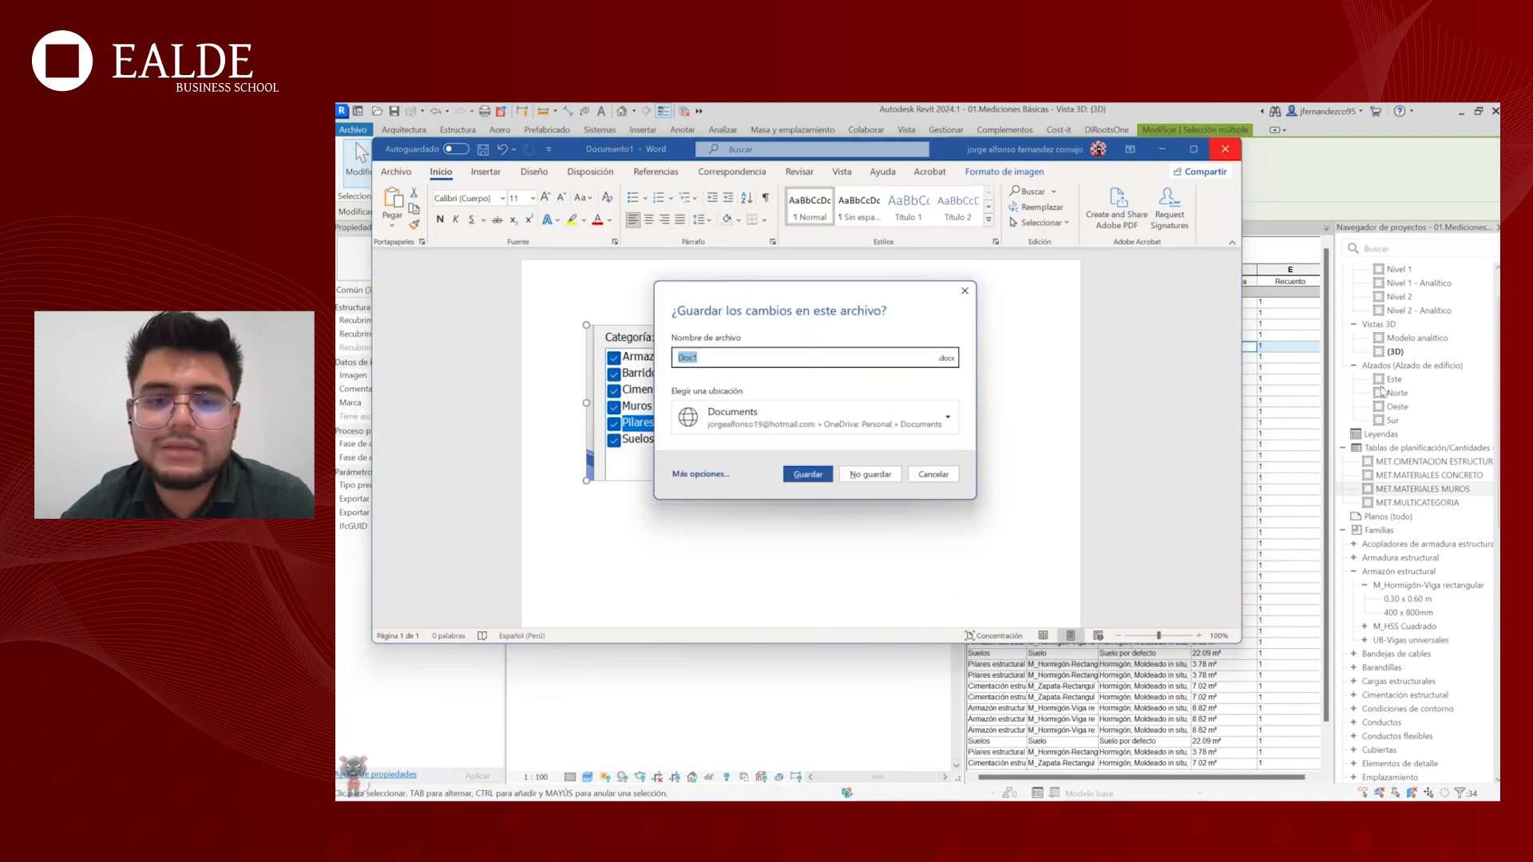
{"action": "left_click", "coordinate": [870, 475]}
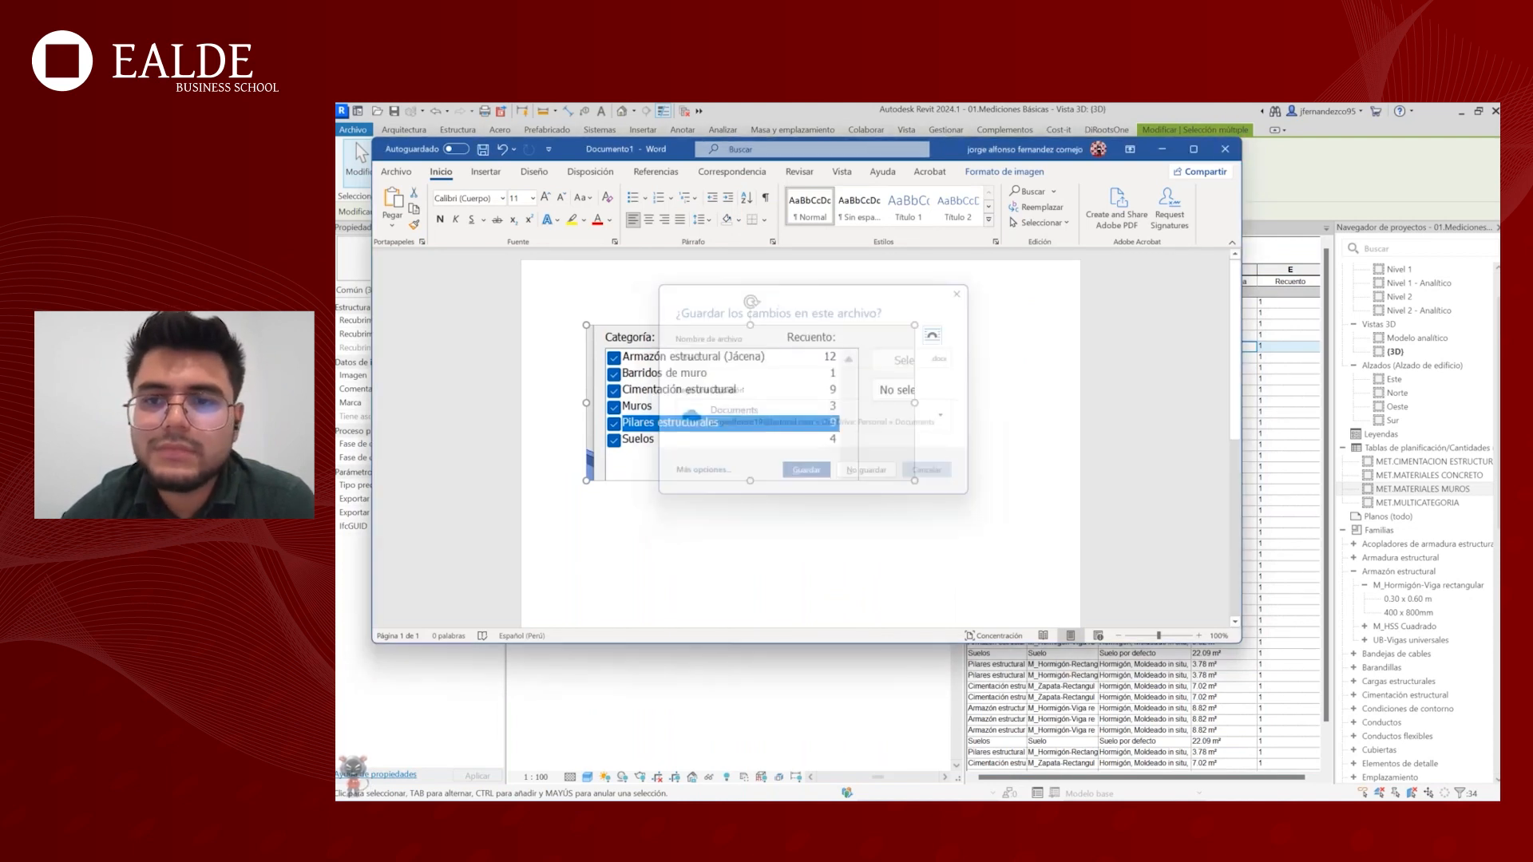
{"action": "left_click", "coordinate": [1164, 153]}
{"action": "key", "text": "Escape"}
{"action": "scroll", "coordinate": [645, 422], "scroll_direction": "up", "scroll_amount": 2}
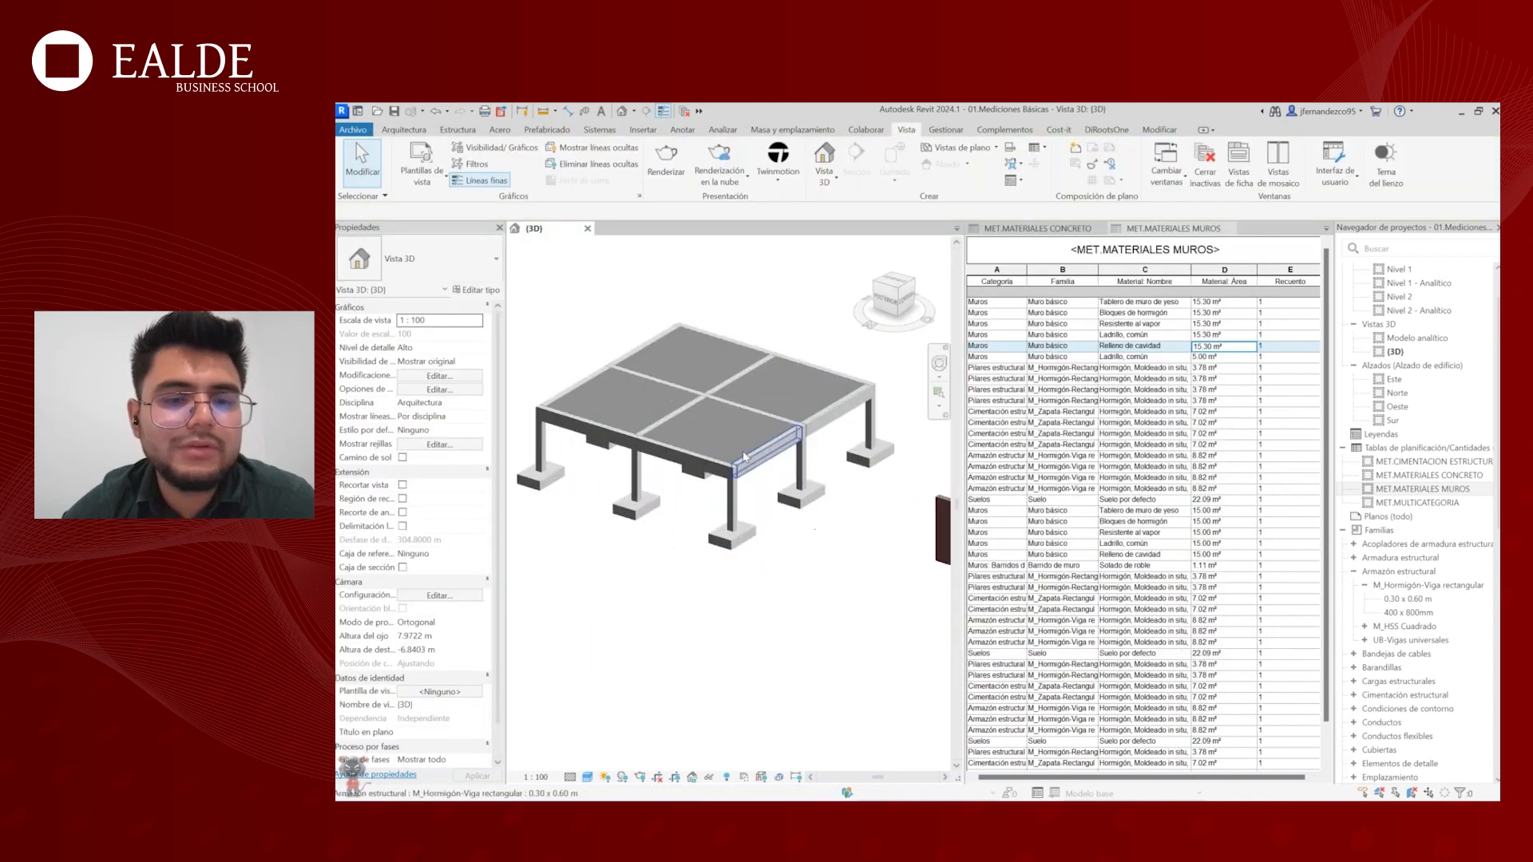
{"action": "middle_click_drag", "start_coordinate": [696, 463], "coordinate": [668, 464]}
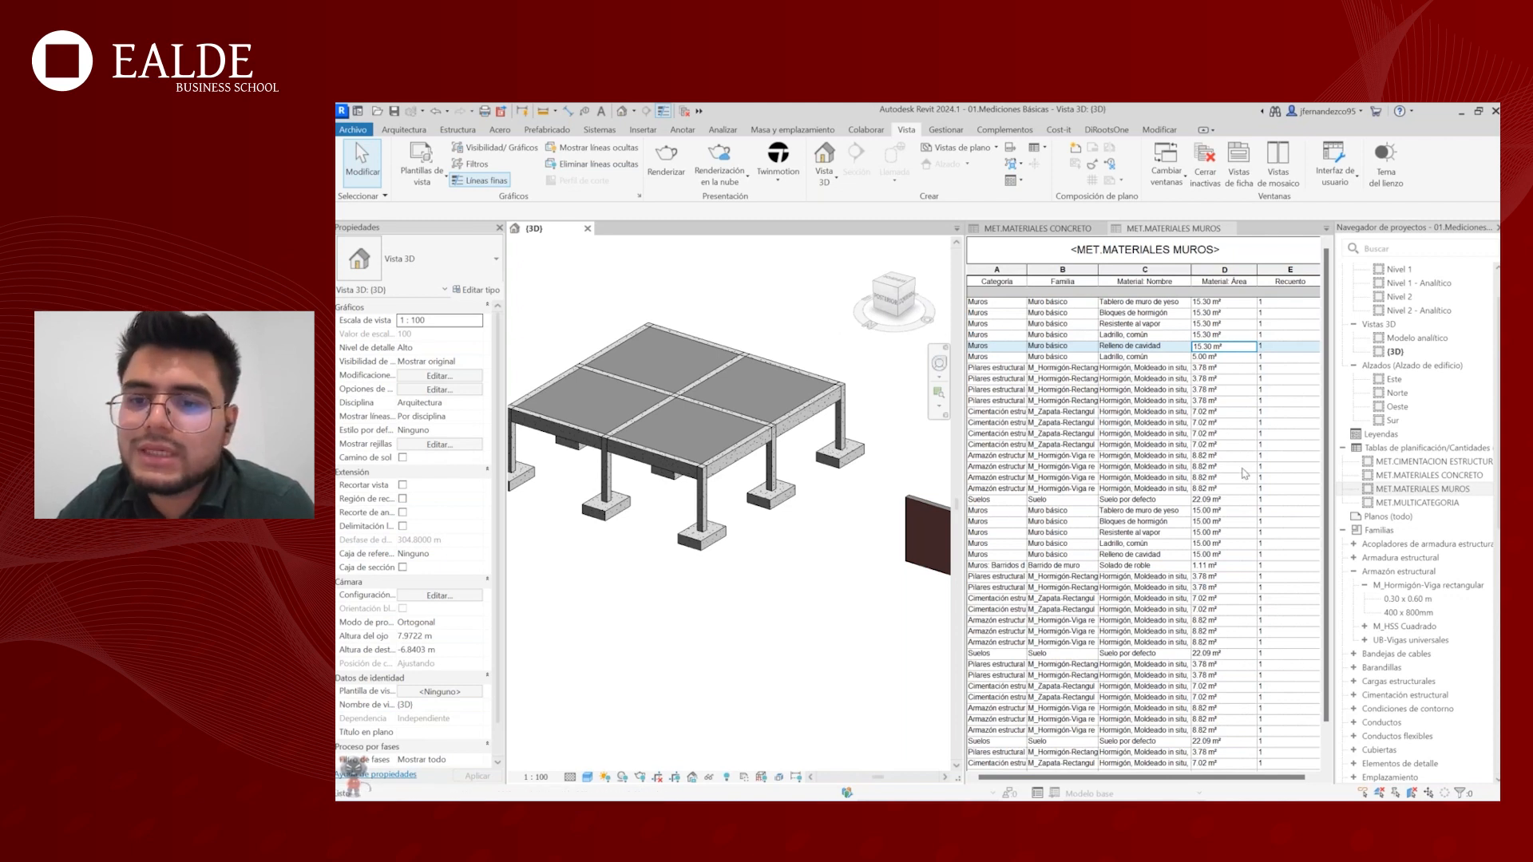
- Highlight a structural footing's row in MET.MATERIALES MUROS and look over the rows of the different categories
{"action": "left_click", "coordinate": [1251, 500]}
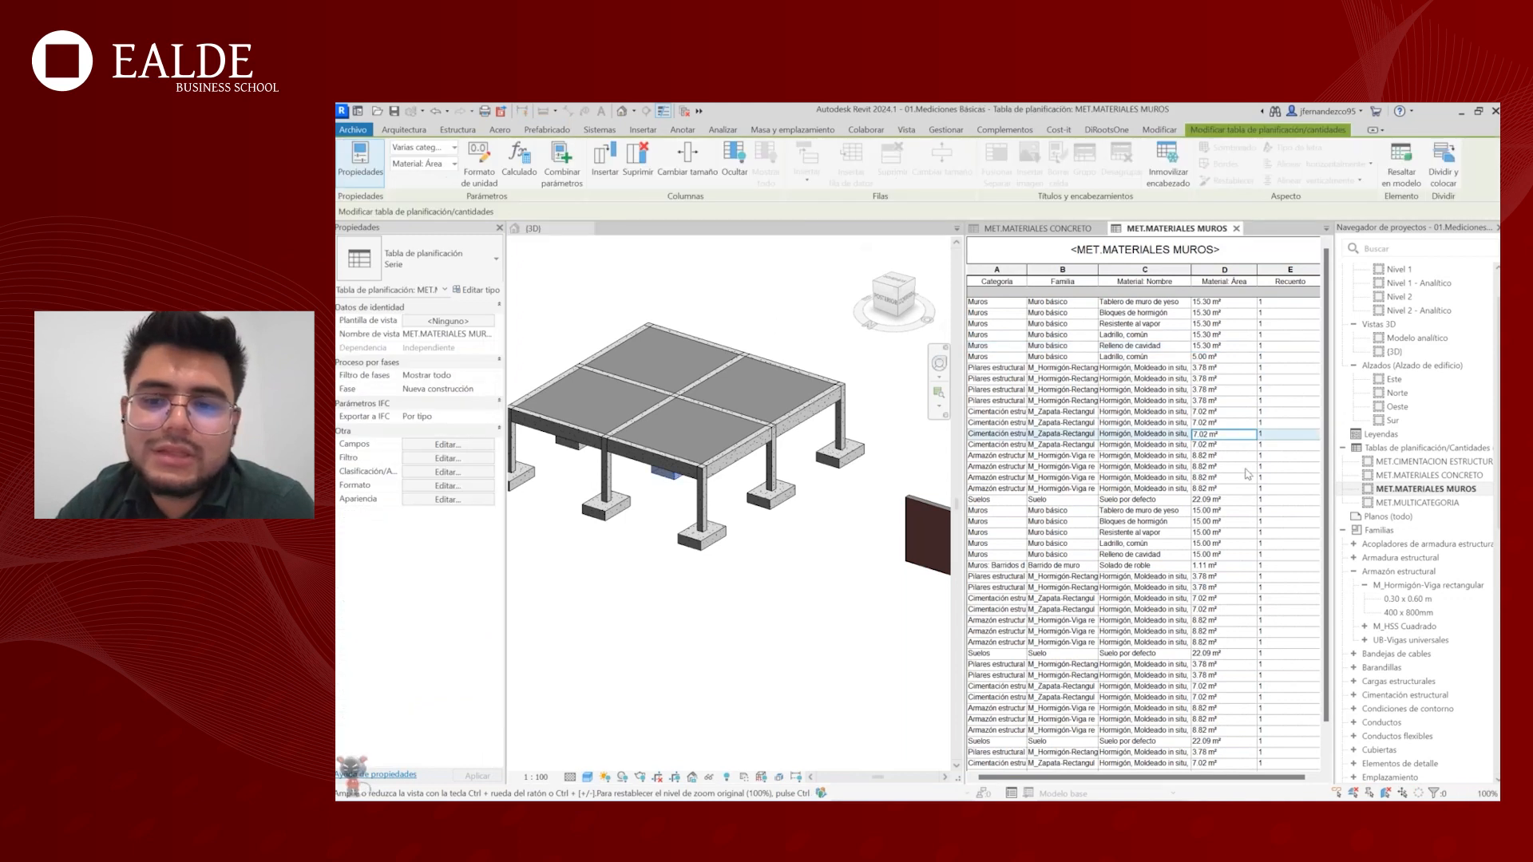
{"action": "scroll", "coordinate": [1242, 479], "scroll_direction": "down", "scroll_amount": 2}
{"action": "scroll", "coordinate": [1226, 490], "scroll_direction": "up", "scroll_amount": 3}
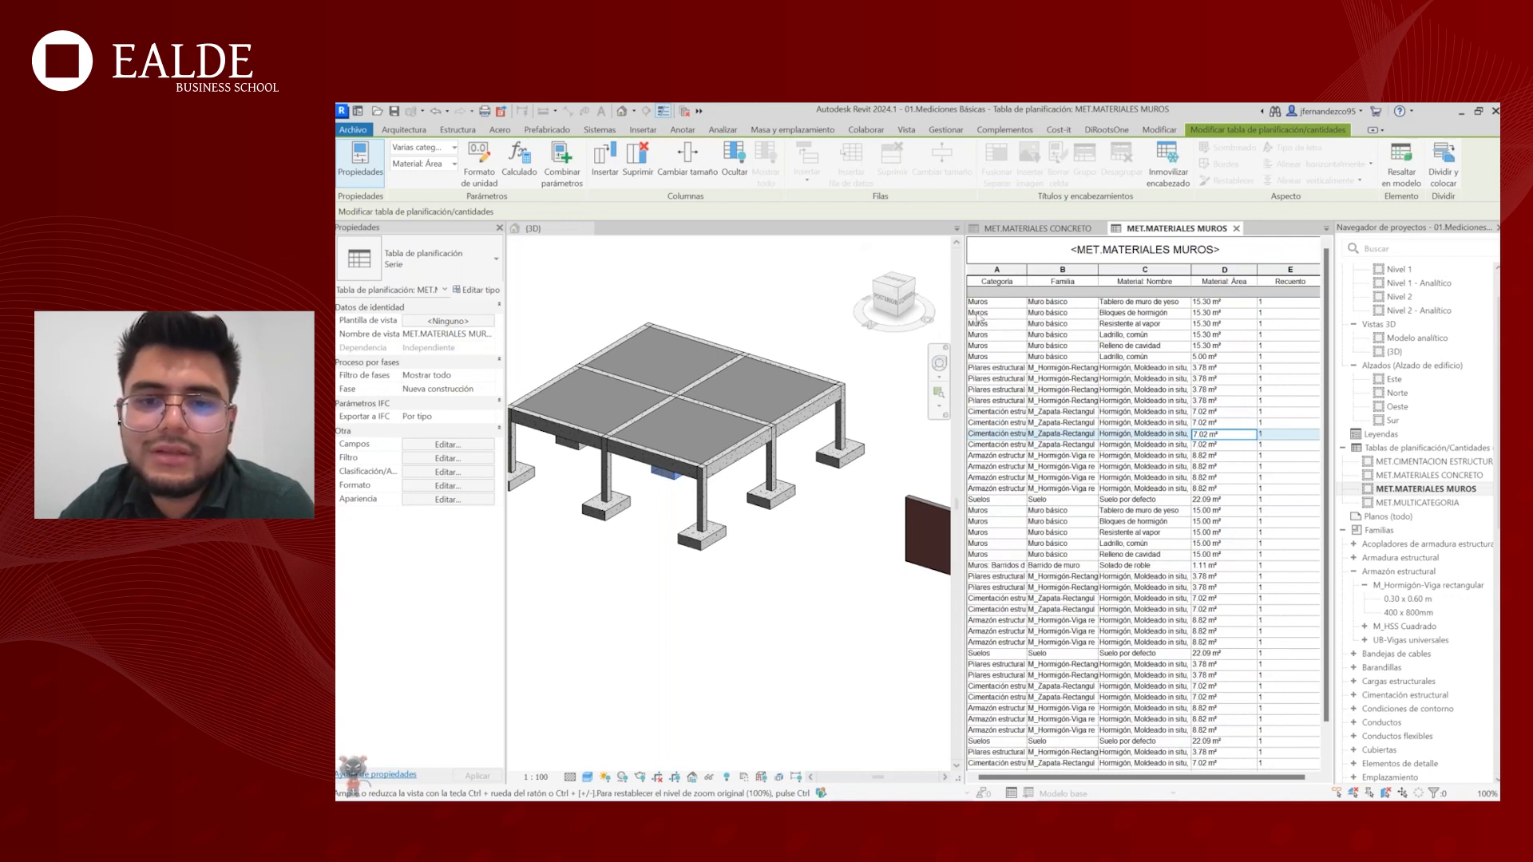
{"action": "scroll", "coordinate": [773, 471], "scroll_direction": "down", "scroll_amount": 2}
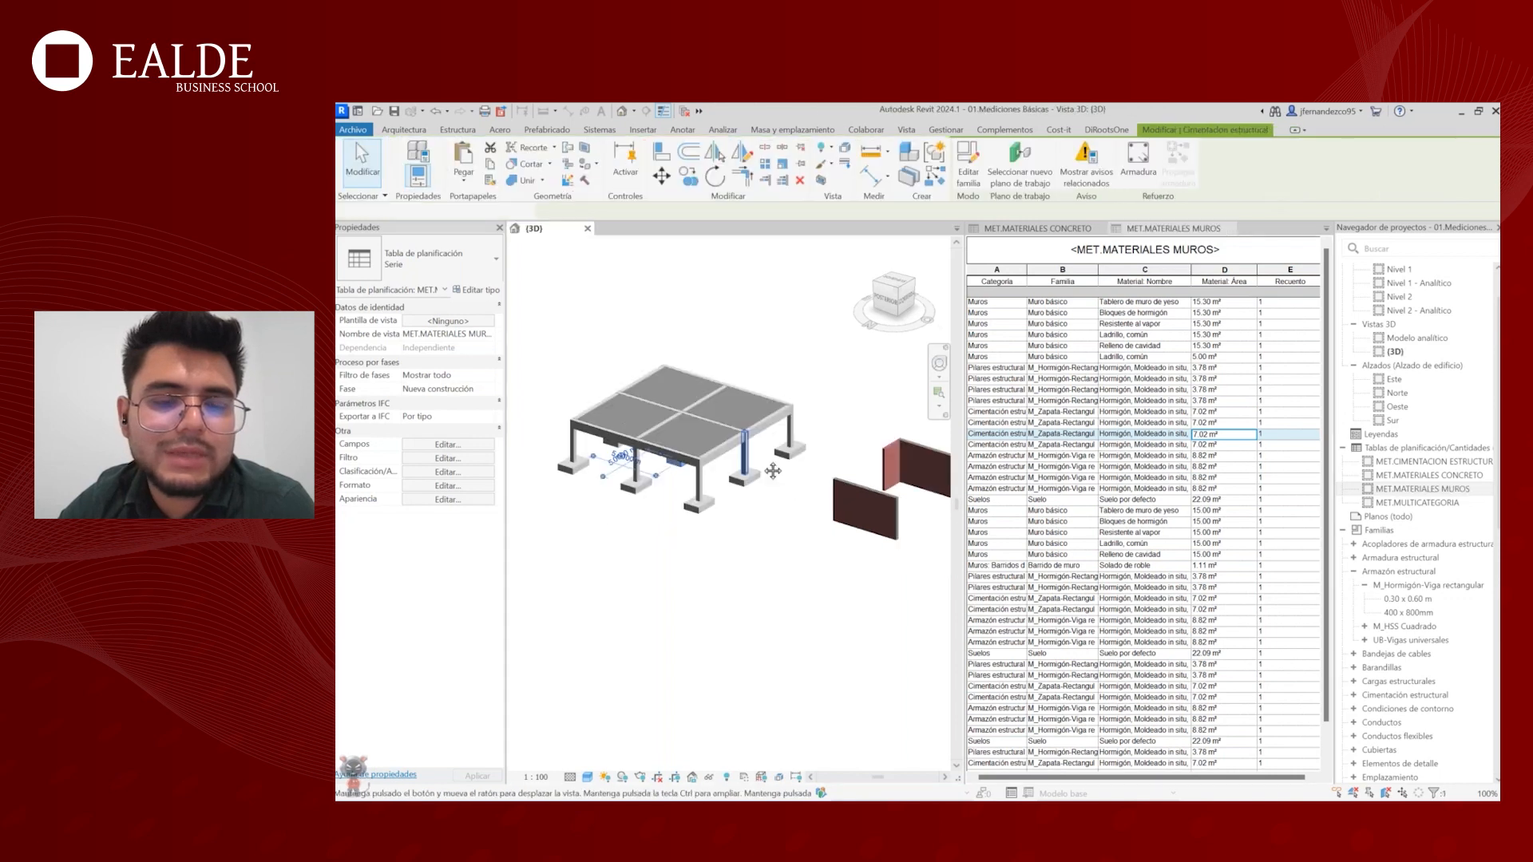
- Inspect a column, a 0.30 x 0.60 m concrete beam and a Genérico 300 mm floor slab in the 3D view
{"action": "middle_click_drag", "start_coordinate": [773, 471], "coordinate": [796, 479]}
{"action": "left_click", "coordinate": [746, 457]}
{"action": "left_click", "coordinate": [719, 461]}
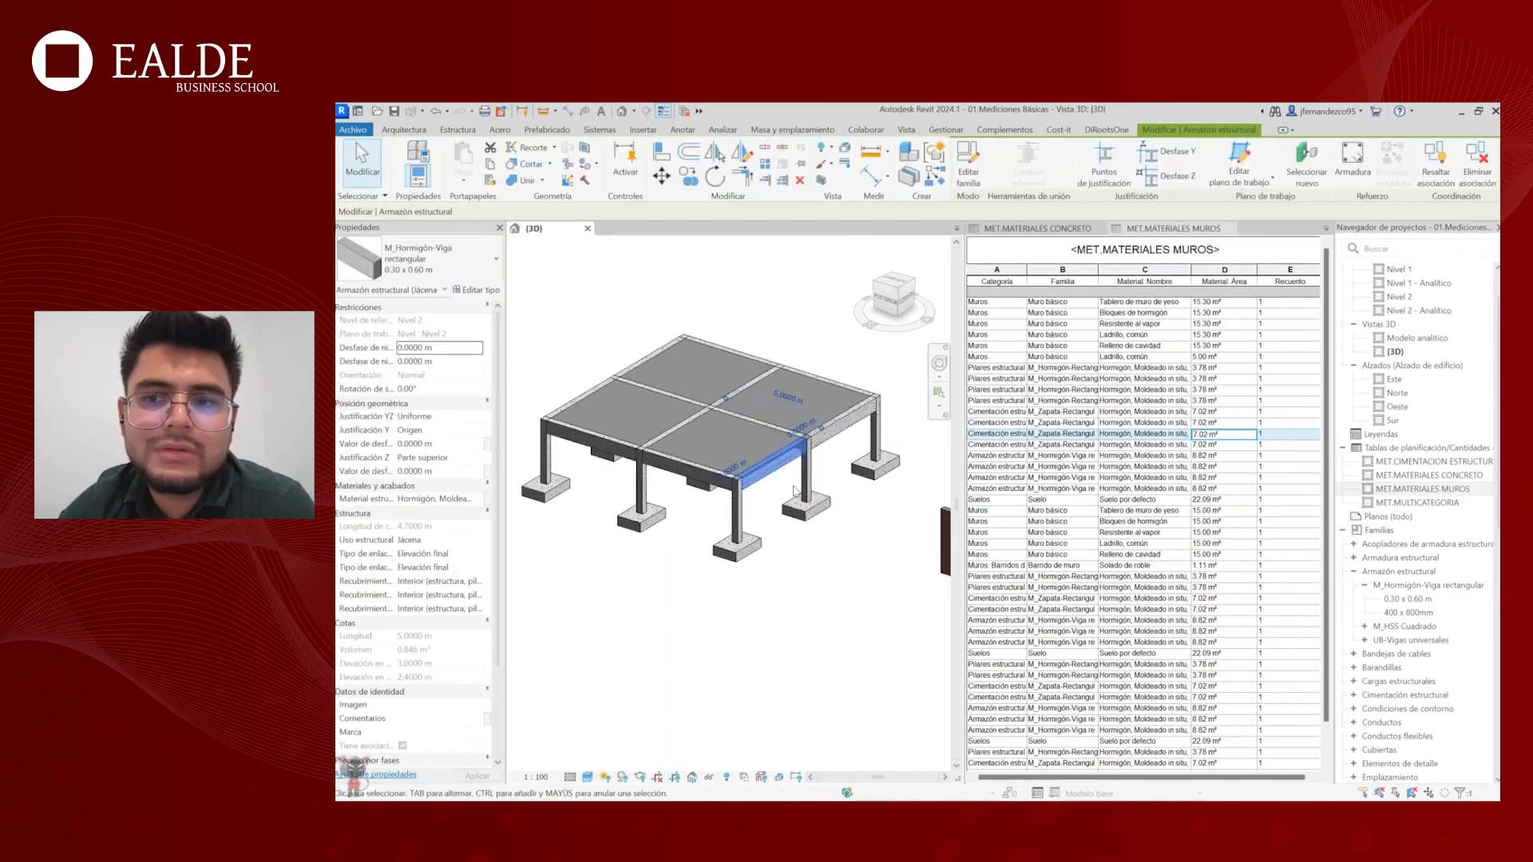
{"action": "scroll", "coordinate": [715, 461], "scroll_direction": "up", "scroll_amount": 2}
{"action": "scroll", "coordinate": [713, 461], "scroll_direction": "down", "scroll_amount": 2}
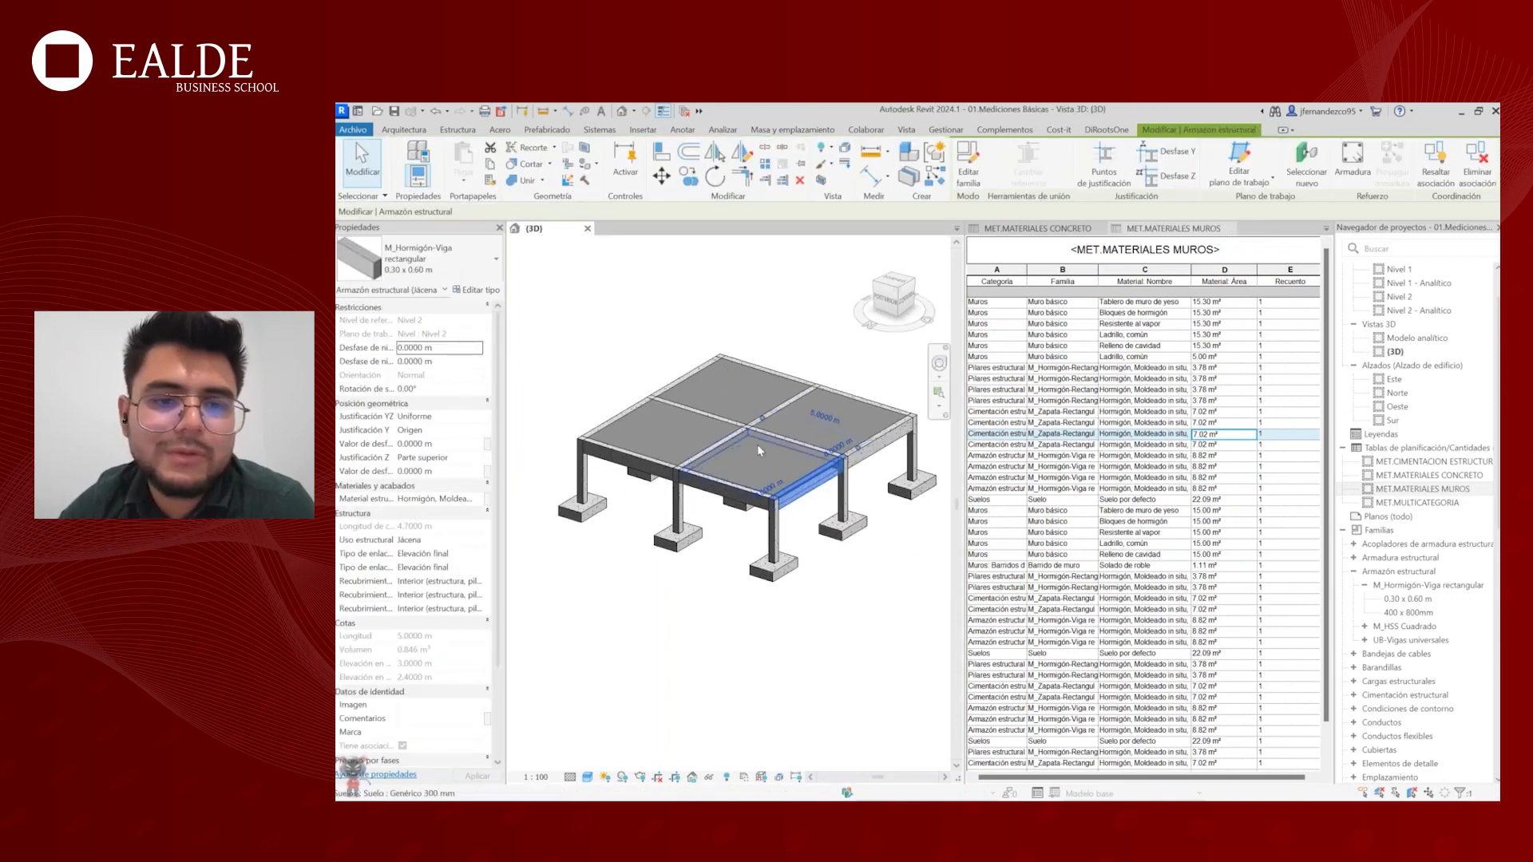
{"action": "left_click", "coordinate": [765, 453]}
{"action": "middle_click_drag", "start_coordinate": [745, 523], "coordinate": [780, 533]}
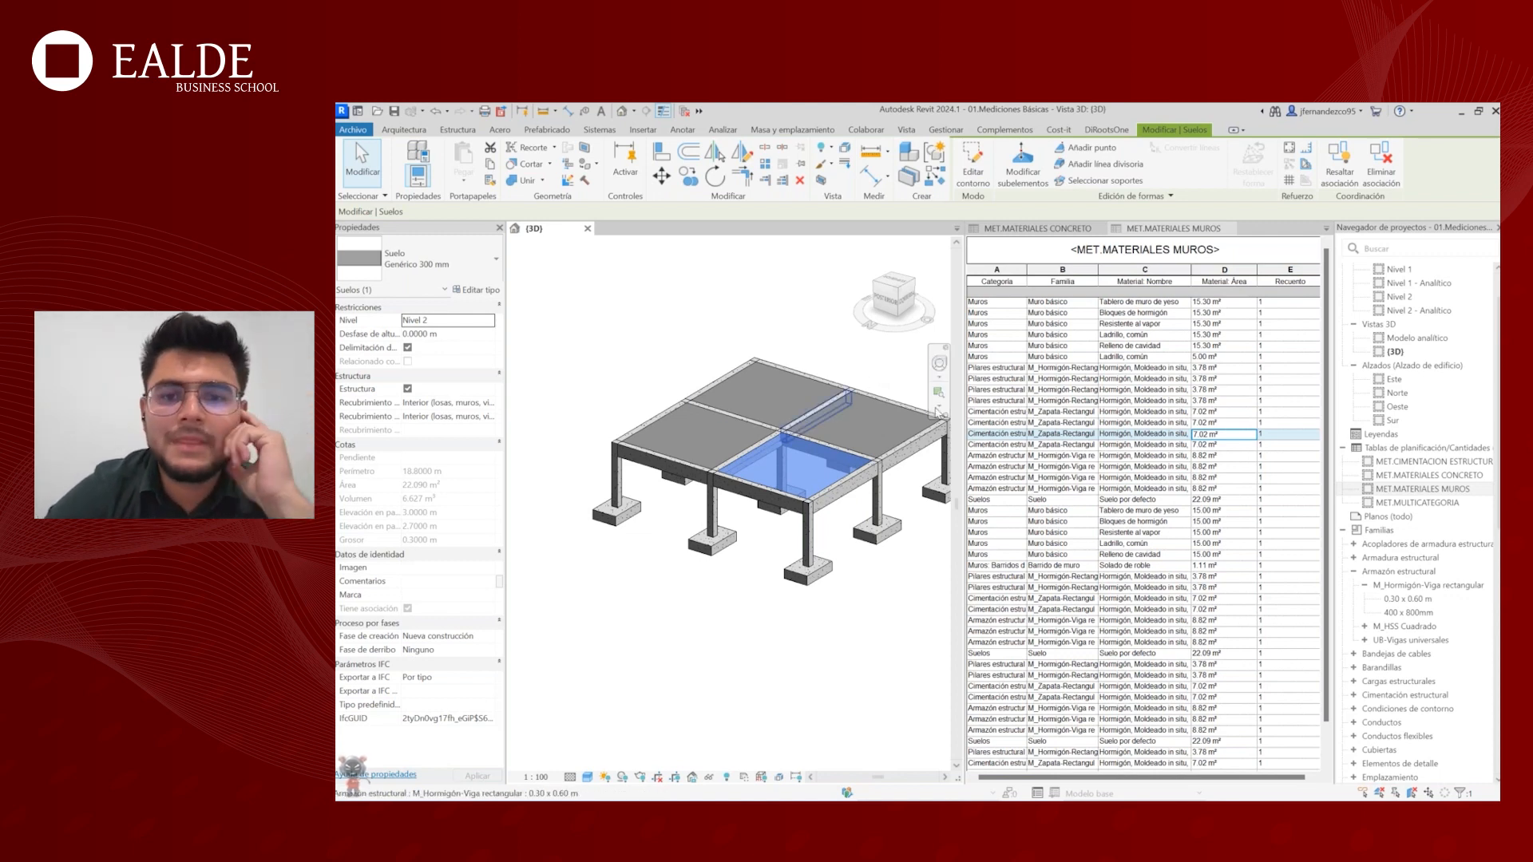
- Highlight the Ladrillo, común row just above the structural columns in MET.MATERIALES MUROS and review the list down to its total
{"action": "left_click", "coordinate": [1222, 358]}
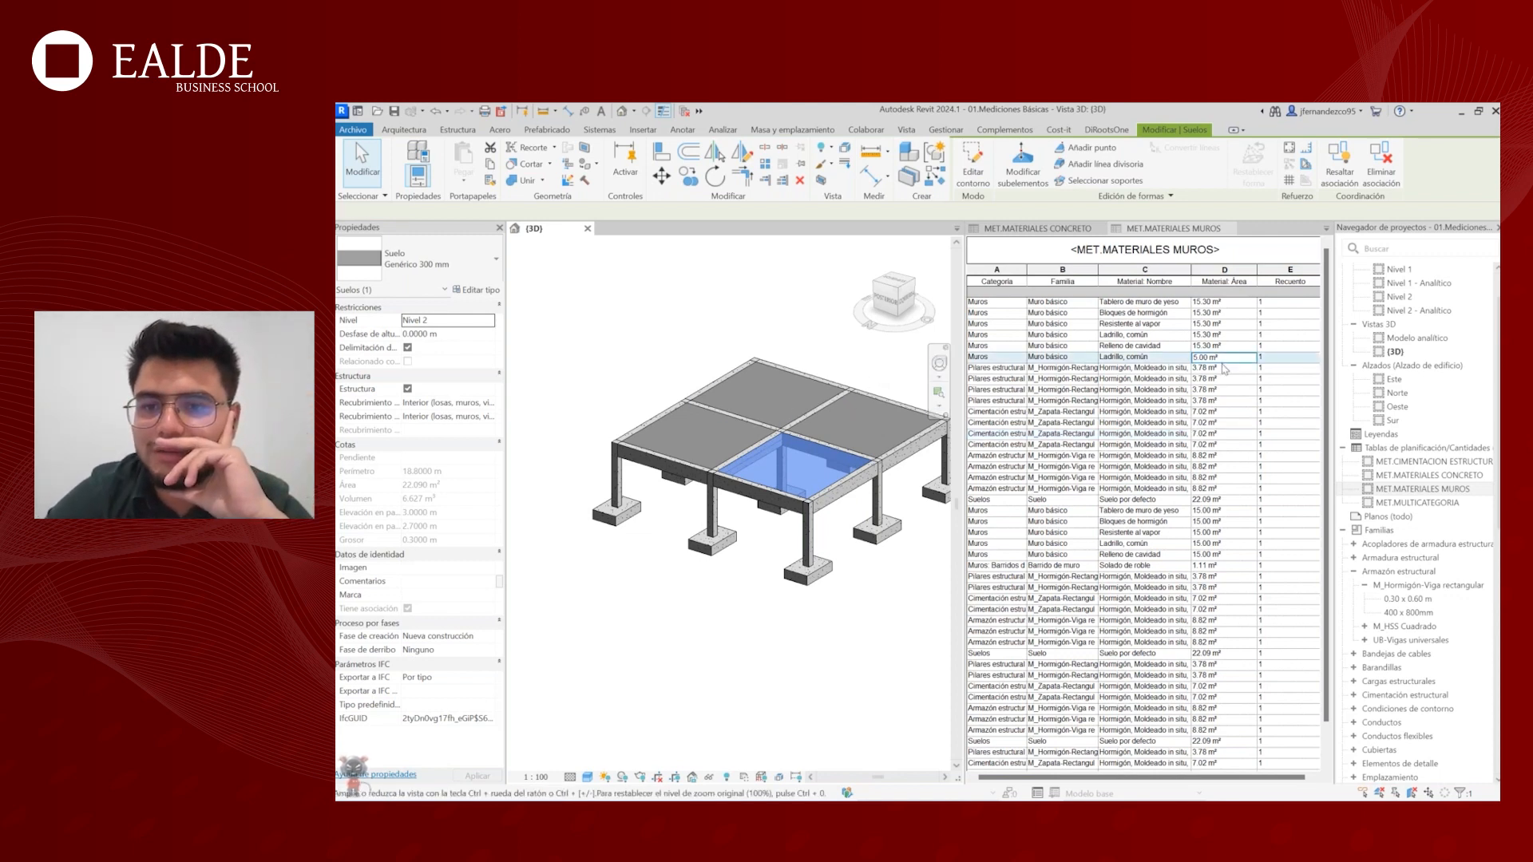
{"action": "scroll", "coordinate": [1226, 559], "scroll_direction": "down", "scroll_amount": 1}
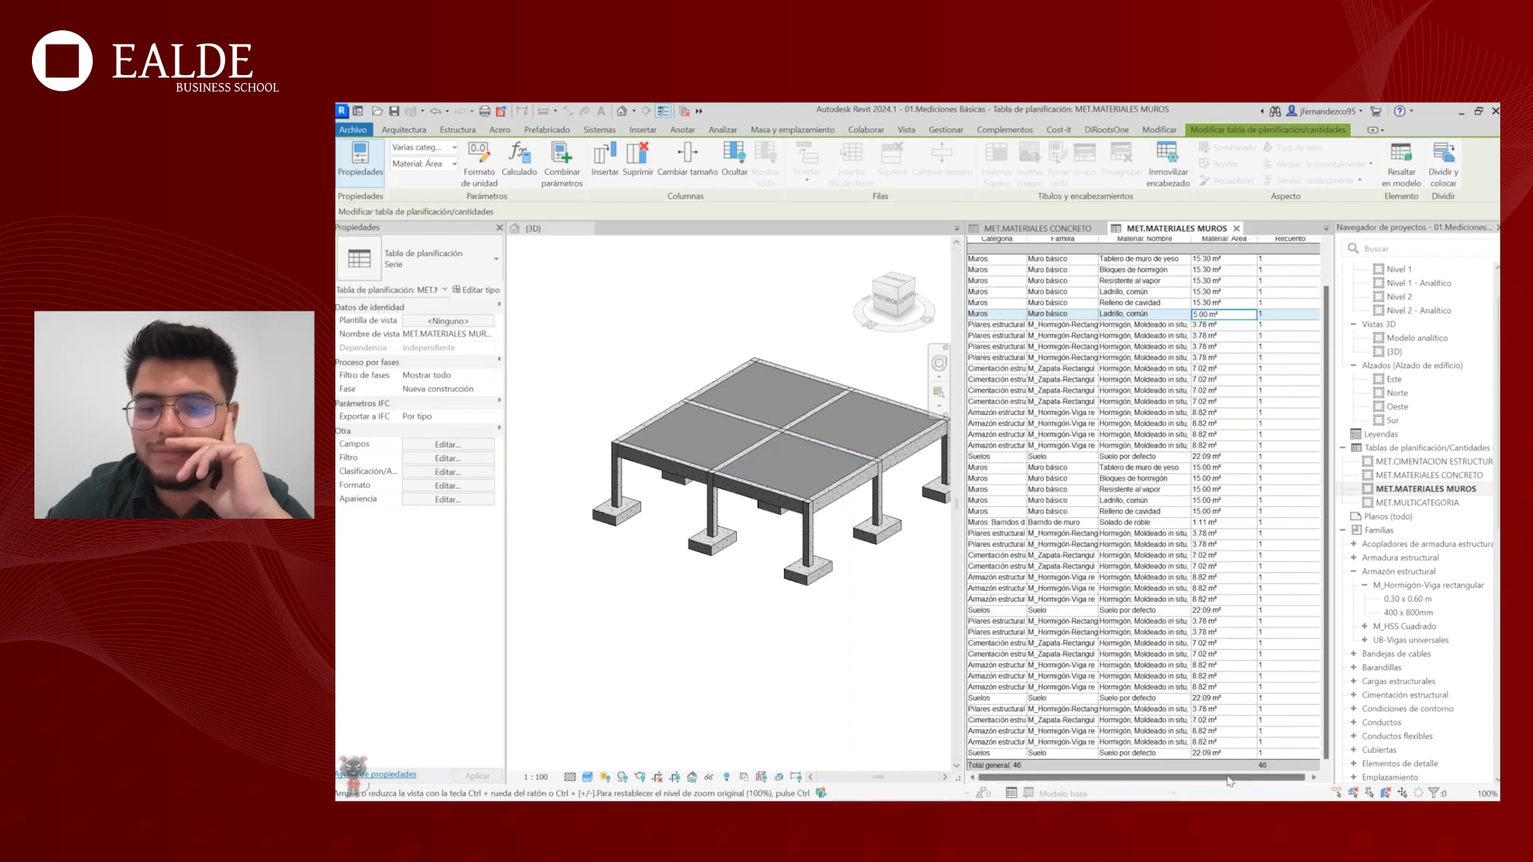
{"action": "left_click_drag", "start_coordinate": [1228, 777], "coordinate": [1231, 777]}
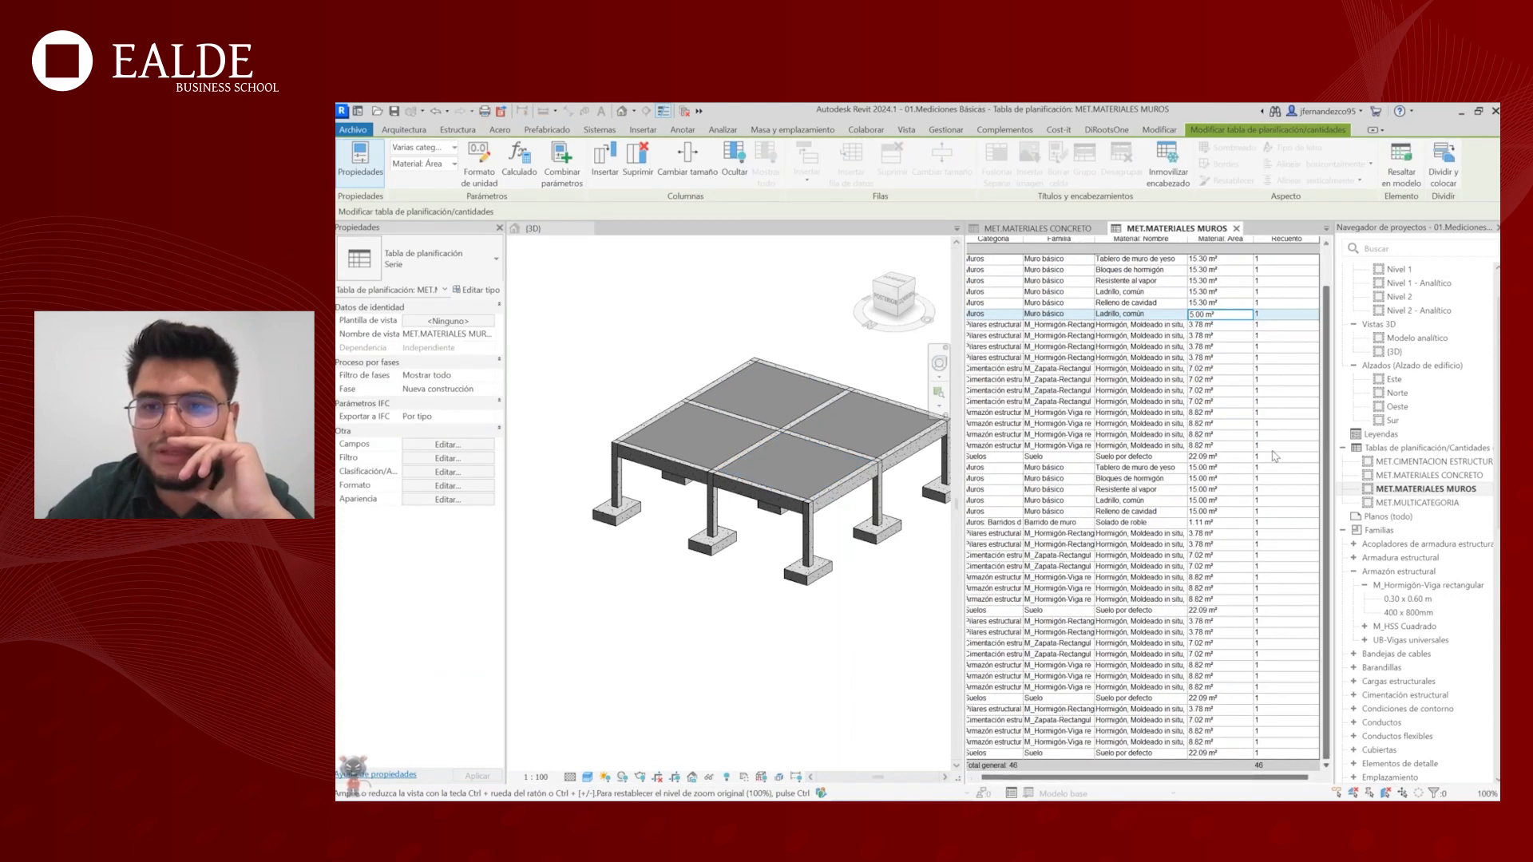
{"action": "scroll", "coordinate": [1274, 456], "scroll_direction": "up", "scroll_amount": 1}
{"action": "scroll", "coordinate": [773, 448], "scroll_direction": "down", "scroll_amount": 3}
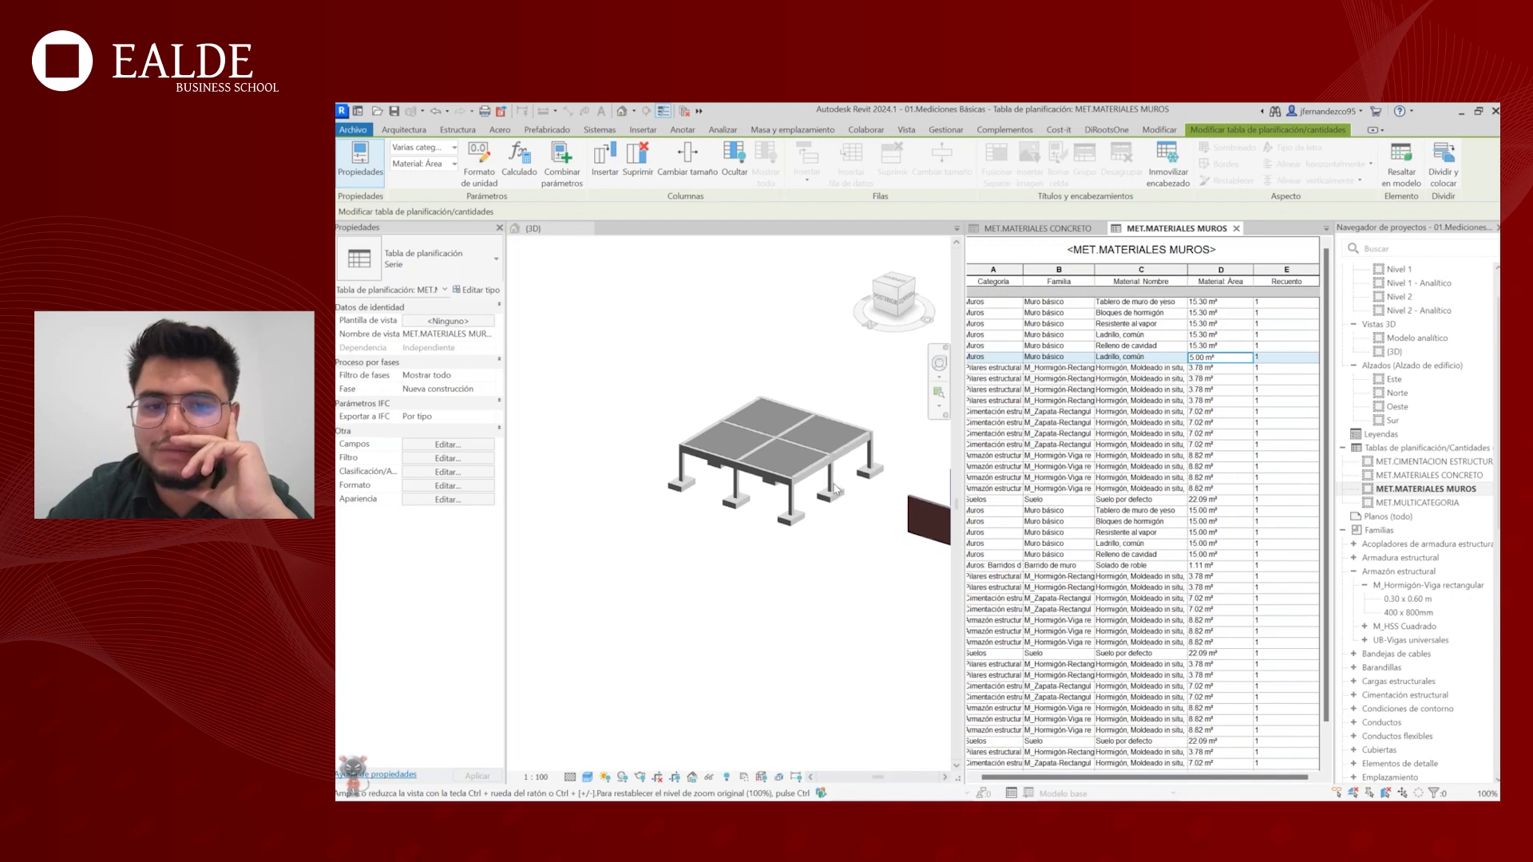
- Inspect the Muro Ladrillo Caravista wall and both CW 102-50-100p walls in the 3D view
{"action": "middle_click_drag", "start_coordinate": [864, 513], "coordinate": [707, 528]}
{"action": "scroll", "coordinate": [707, 528], "scroll_direction": "up", "scroll_amount": 2}
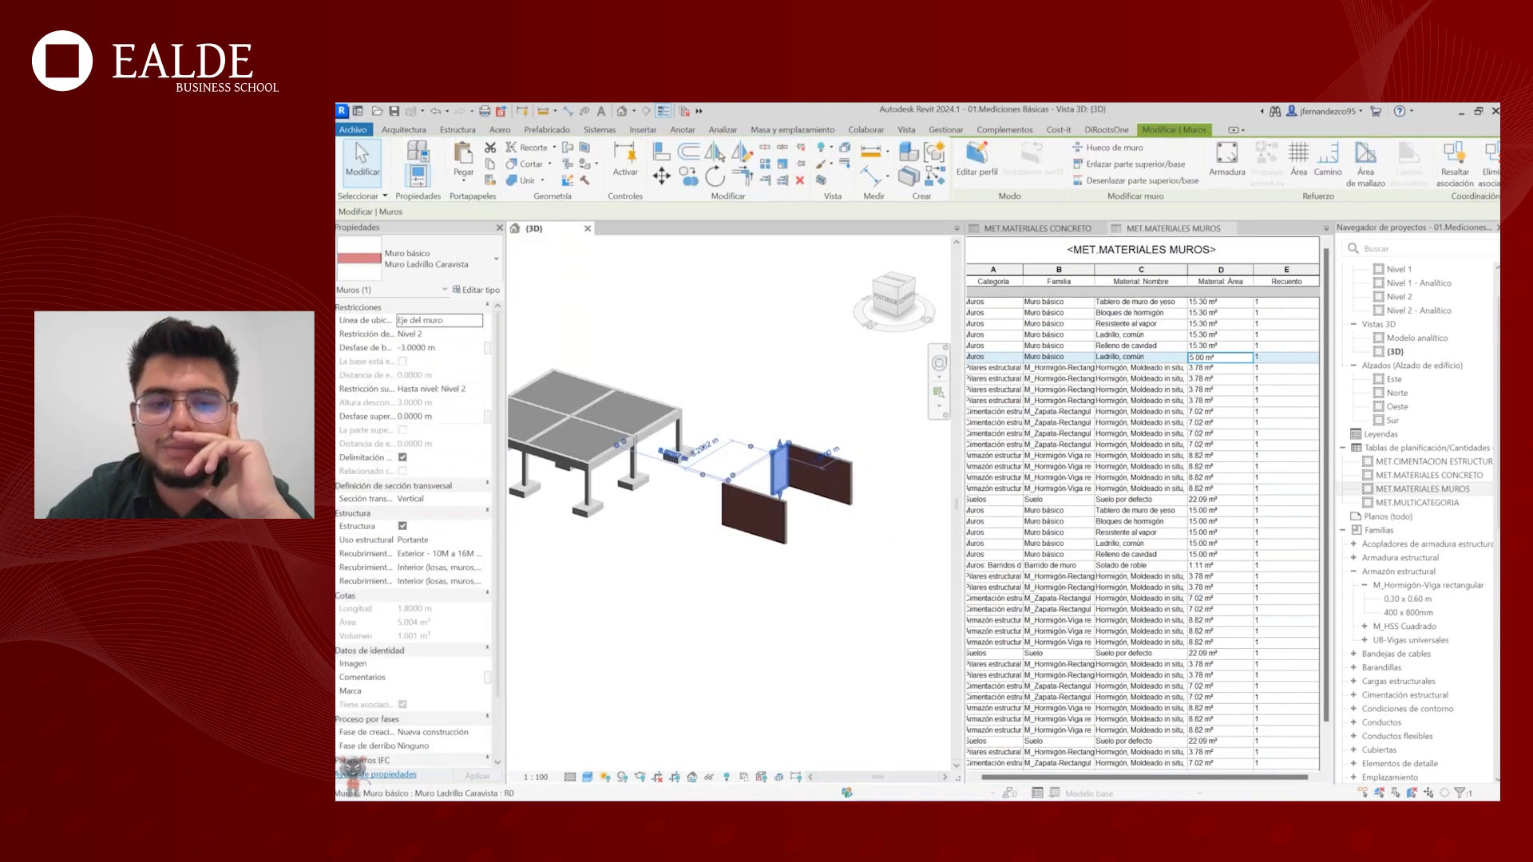
{"action": "scroll", "coordinate": [832, 451], "scroll_direction": "up", "scroll_amount": 2}
{"action": "left_click", "coordinate": [831, 451]}
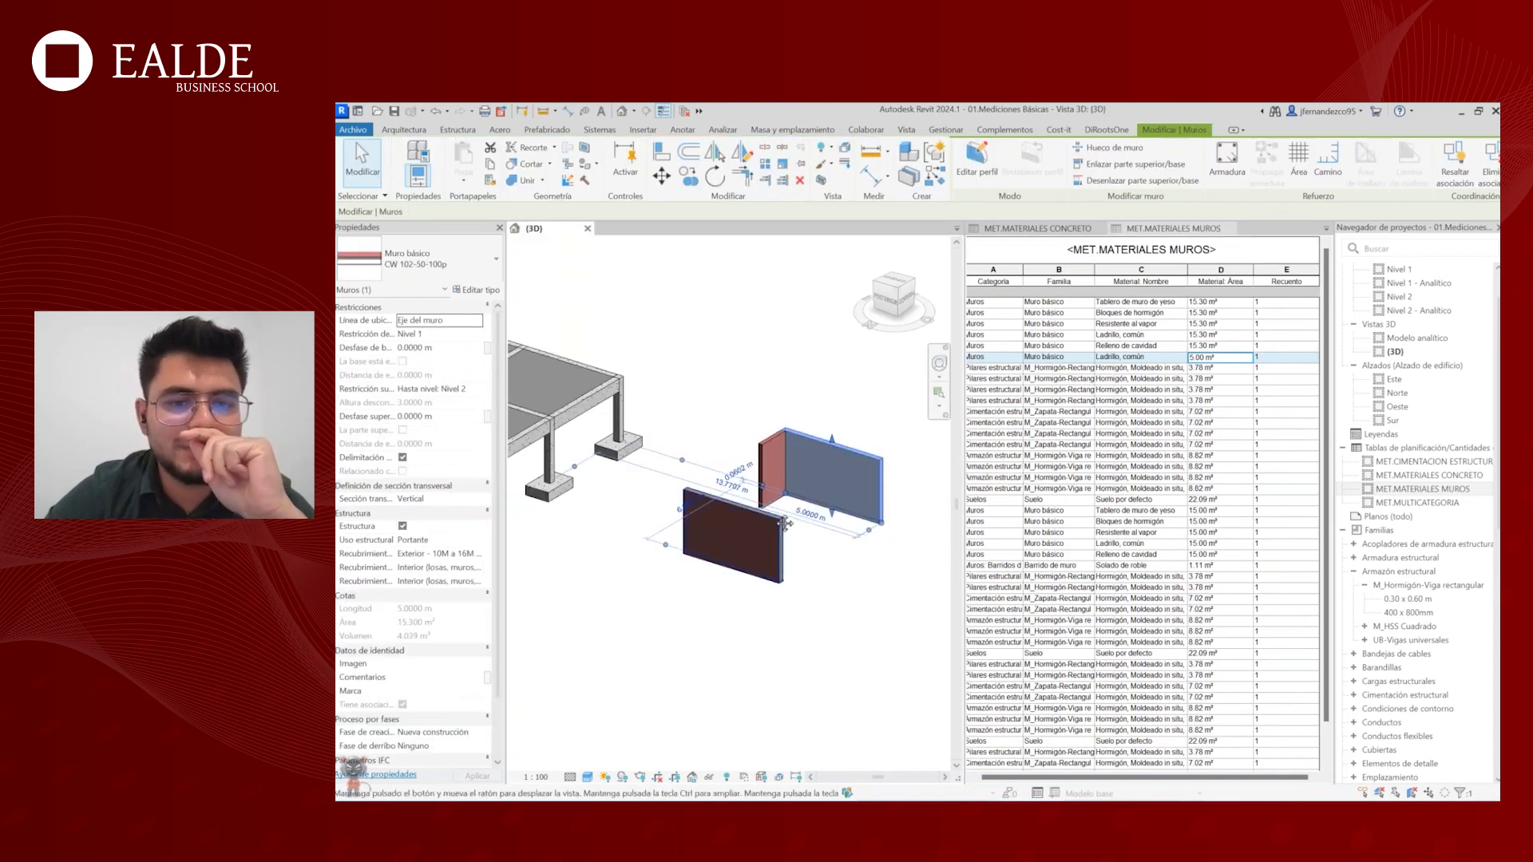
{"action": "middle_click_drag", "start_coordinate": [787, 524], "coordinate": [773, 514]}
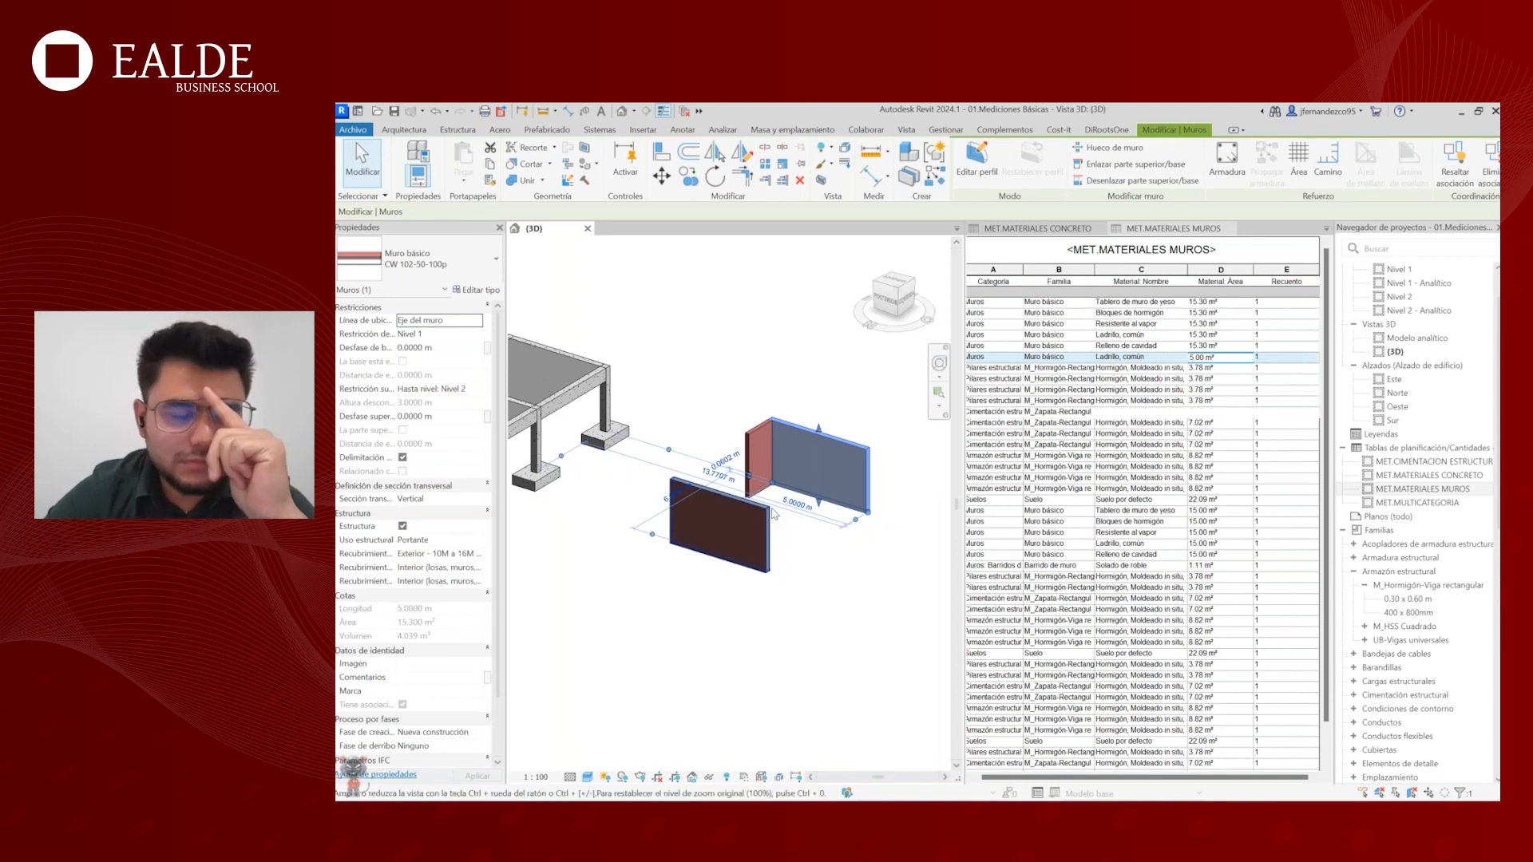
{"action": "left_click", "coordinate": [773, 514]}
{"action": "middle_click_drag", "start_coordinate": [773, 513], "coordinate": [779, 500]}
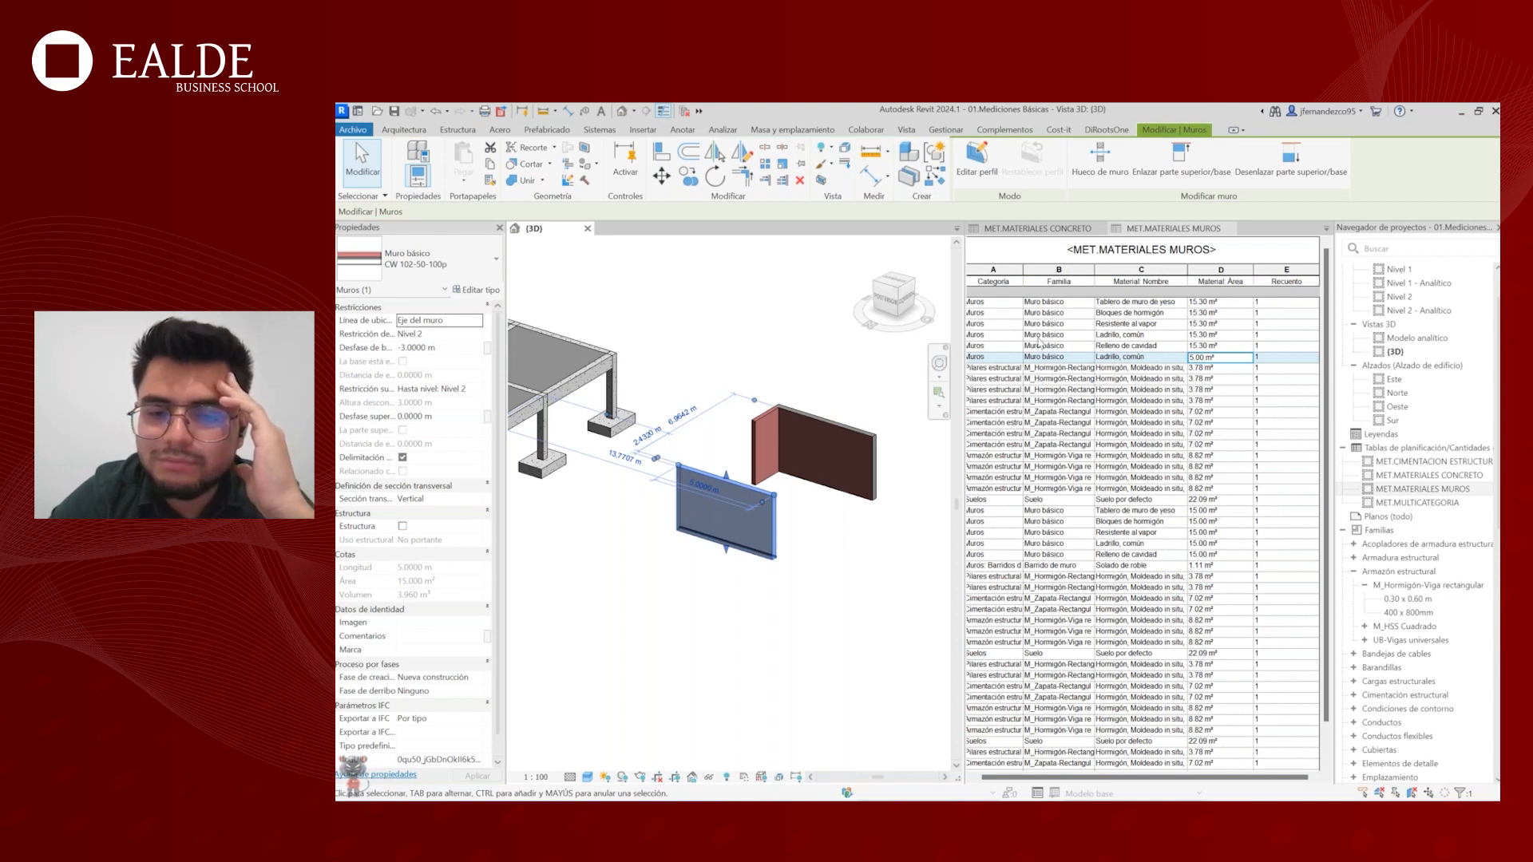
- Inspect the front corner footing and its neighbouring footing in the 3D view, and clear the selection
{"action": "scroll", "coordinate": [776, 491], "scroll_direction": "down", "scroll_amount": 3}
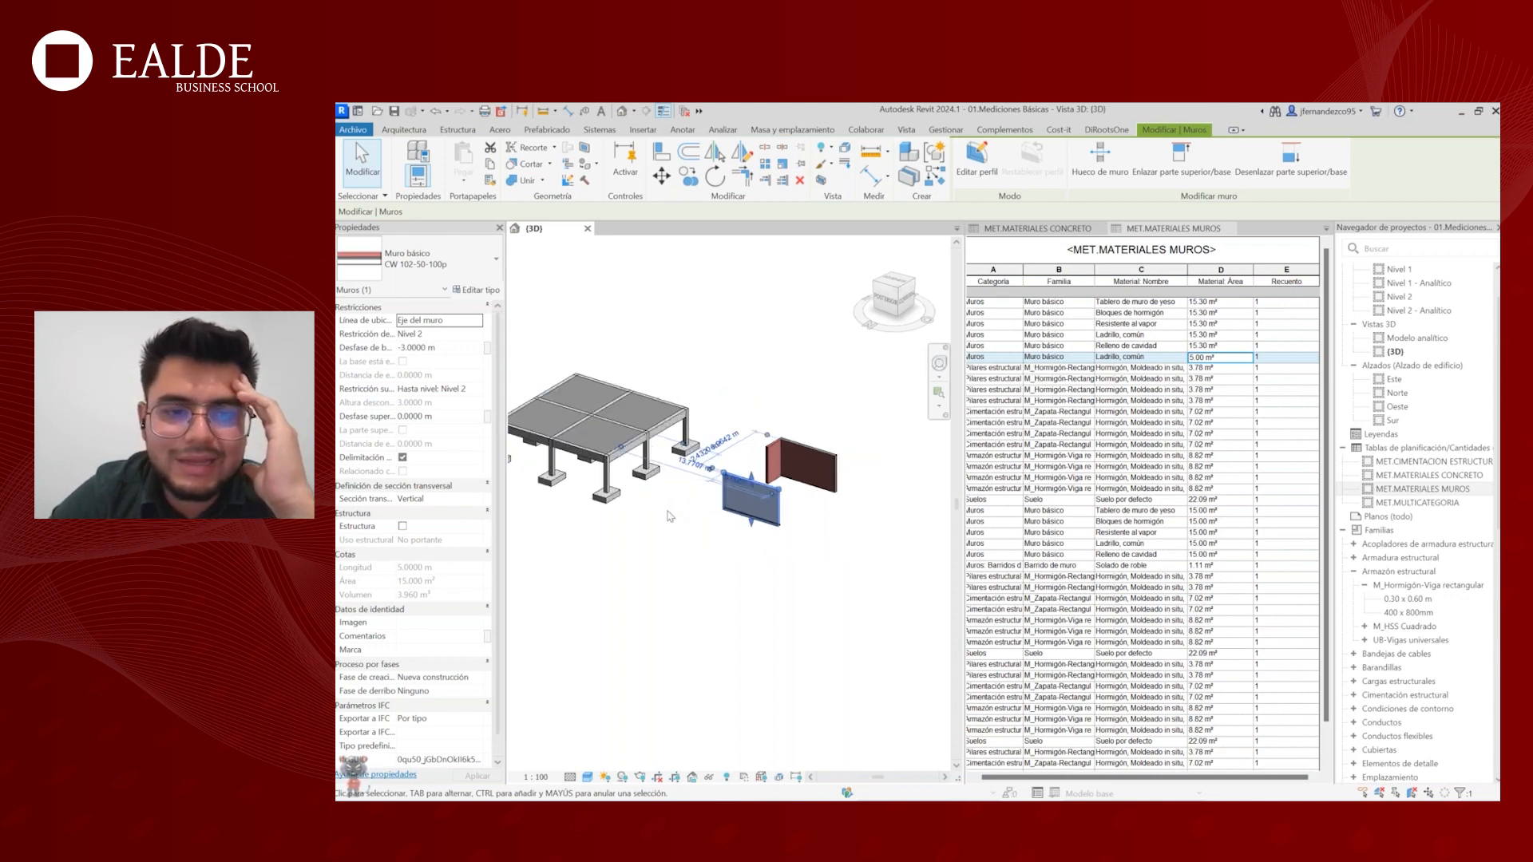
{"action": "middle_click_drag", "start_coordinate": [674, 521], "coordinate": [827, 535]}
{"action": "left_click", "coordinate": [796, 553]}
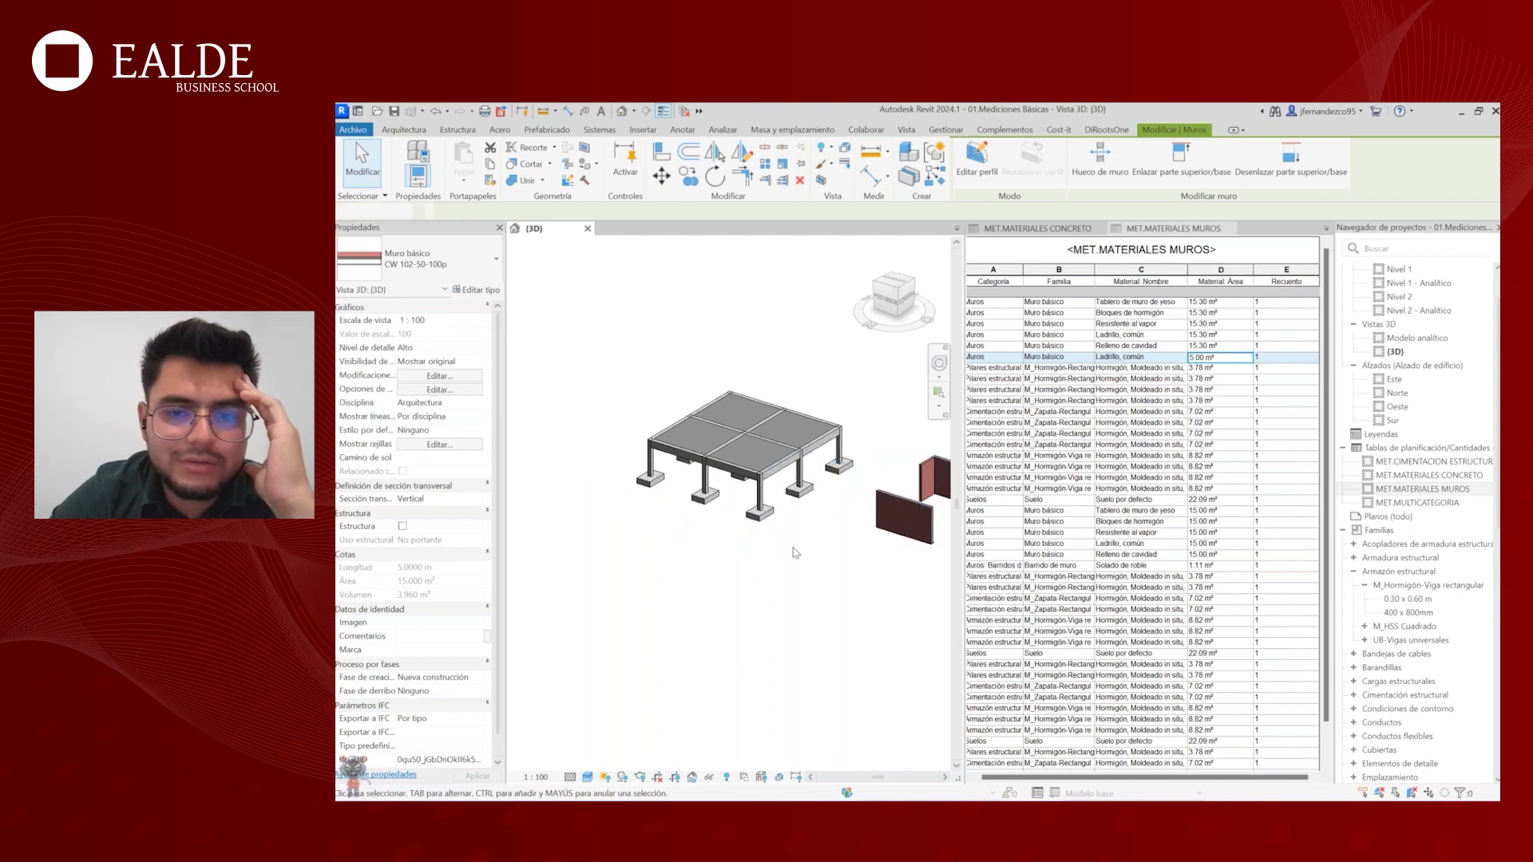
{"action": "scroll", "coordinate": [795, 552], "scroll_direction": "up", "scroll_amount": 3}
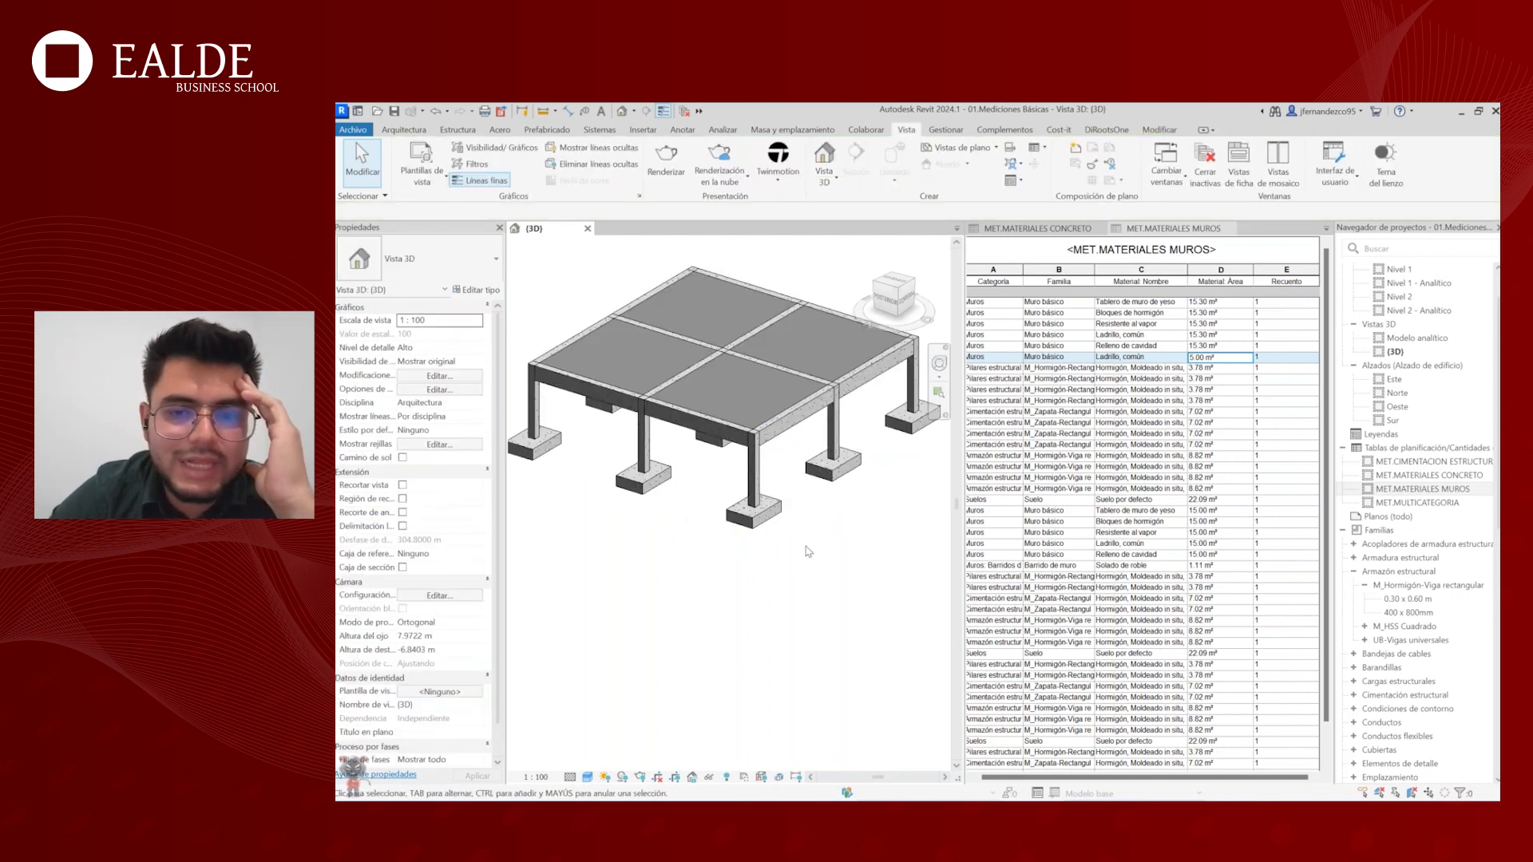
{"action": "middle_click_drag", "start_coordinate": [880, 515], "coordinate": [802, 526]}
{"action": "scroll", "coordinate": [798, 523], "scroll_direction": "down", "scroll_amount": 3}
{"action": "left_click", "coordinate": [708, 519]}
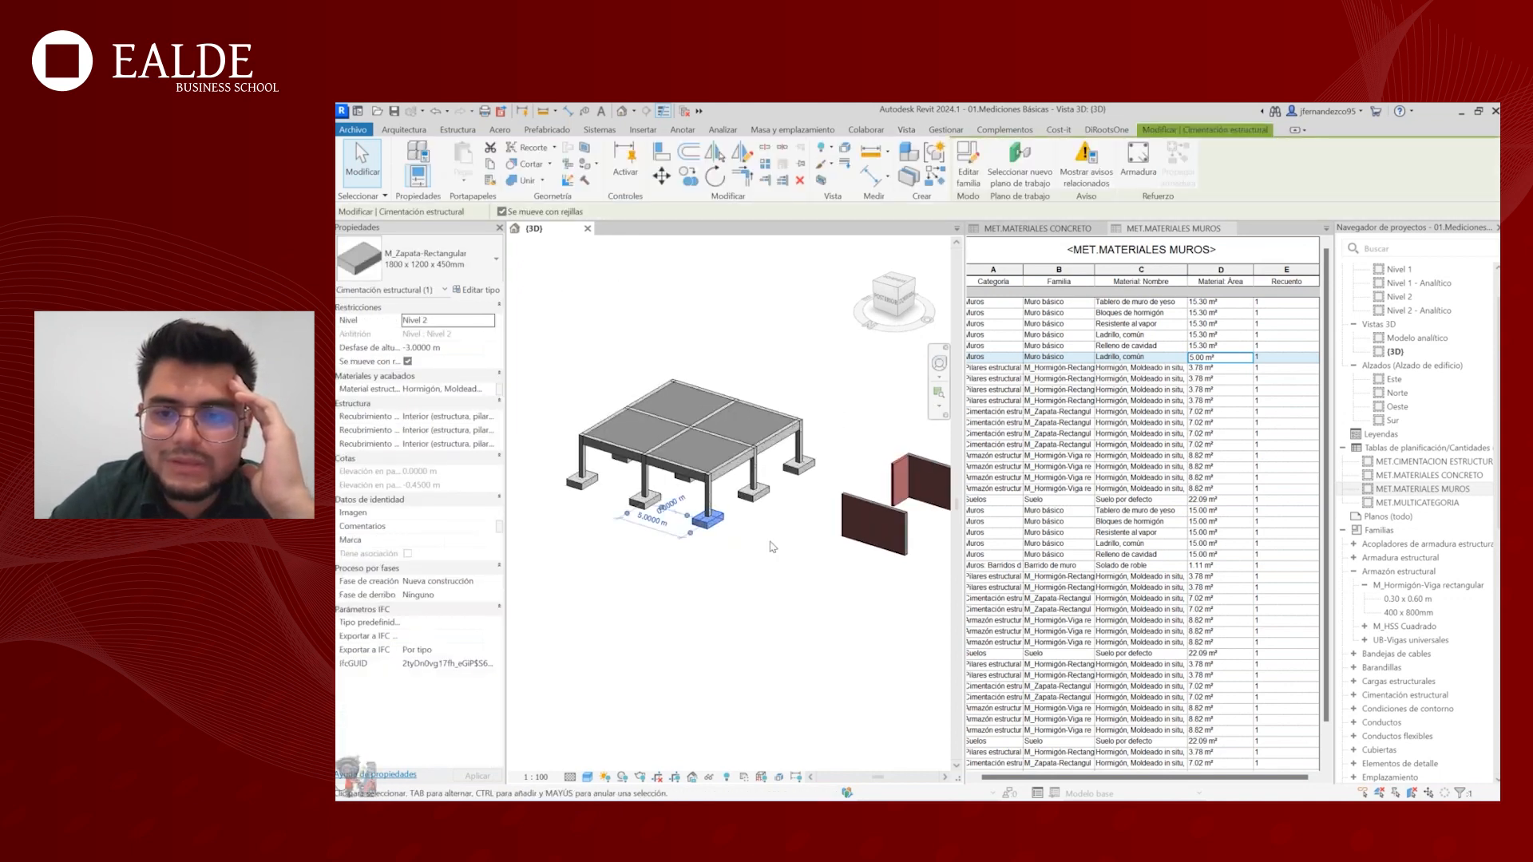
{"action": "middle_click_drag", "start_coordinate": [804, 547], "coordinate": [843, 565]}
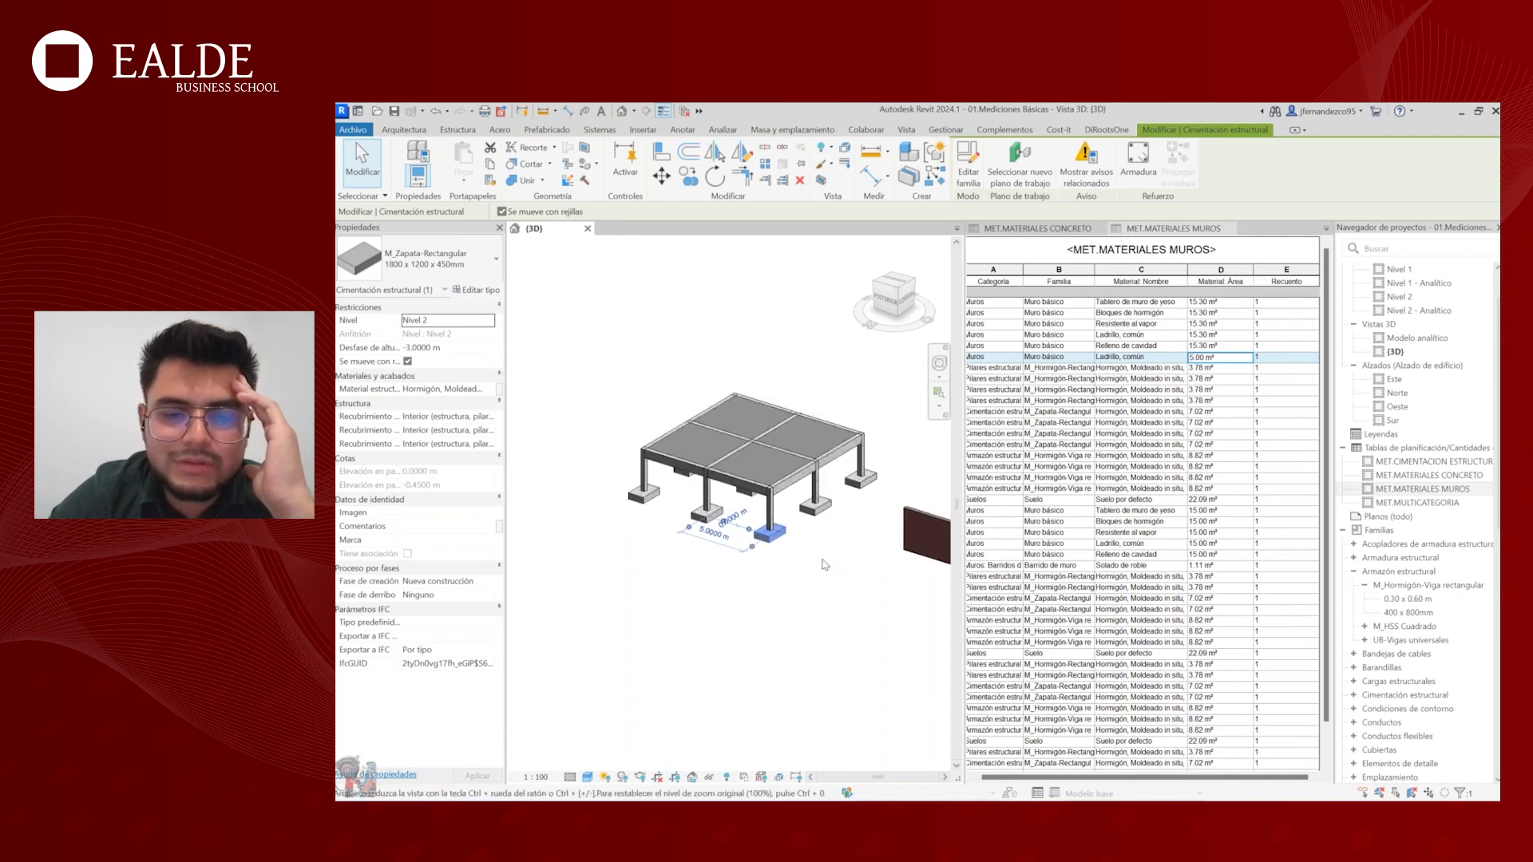
{"action": "left_click", "coordinate": [824, 563]}
{"action": "middle_click_drag", "start_coordinate": [720, 516], "coordinate": [757, 542]}
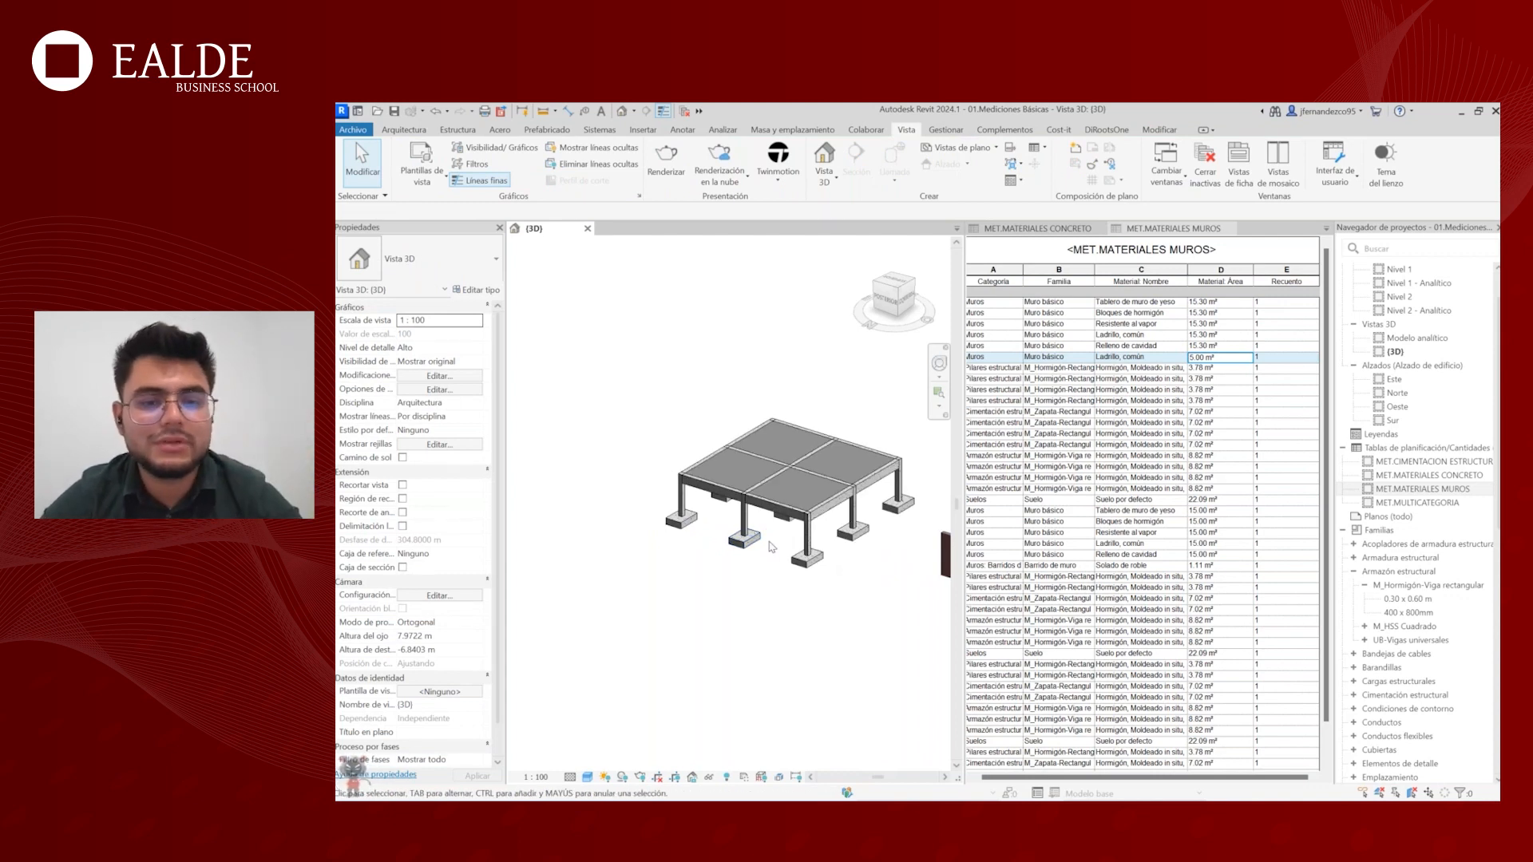
{"action": "left_click", "coordinate": [755, 540]}
{"action": "left_click", "coordinate": [897, 578]}
{"action": "middle_click_drag", "start_coordinate": [897, 579], "coordinate": [830, 547]}
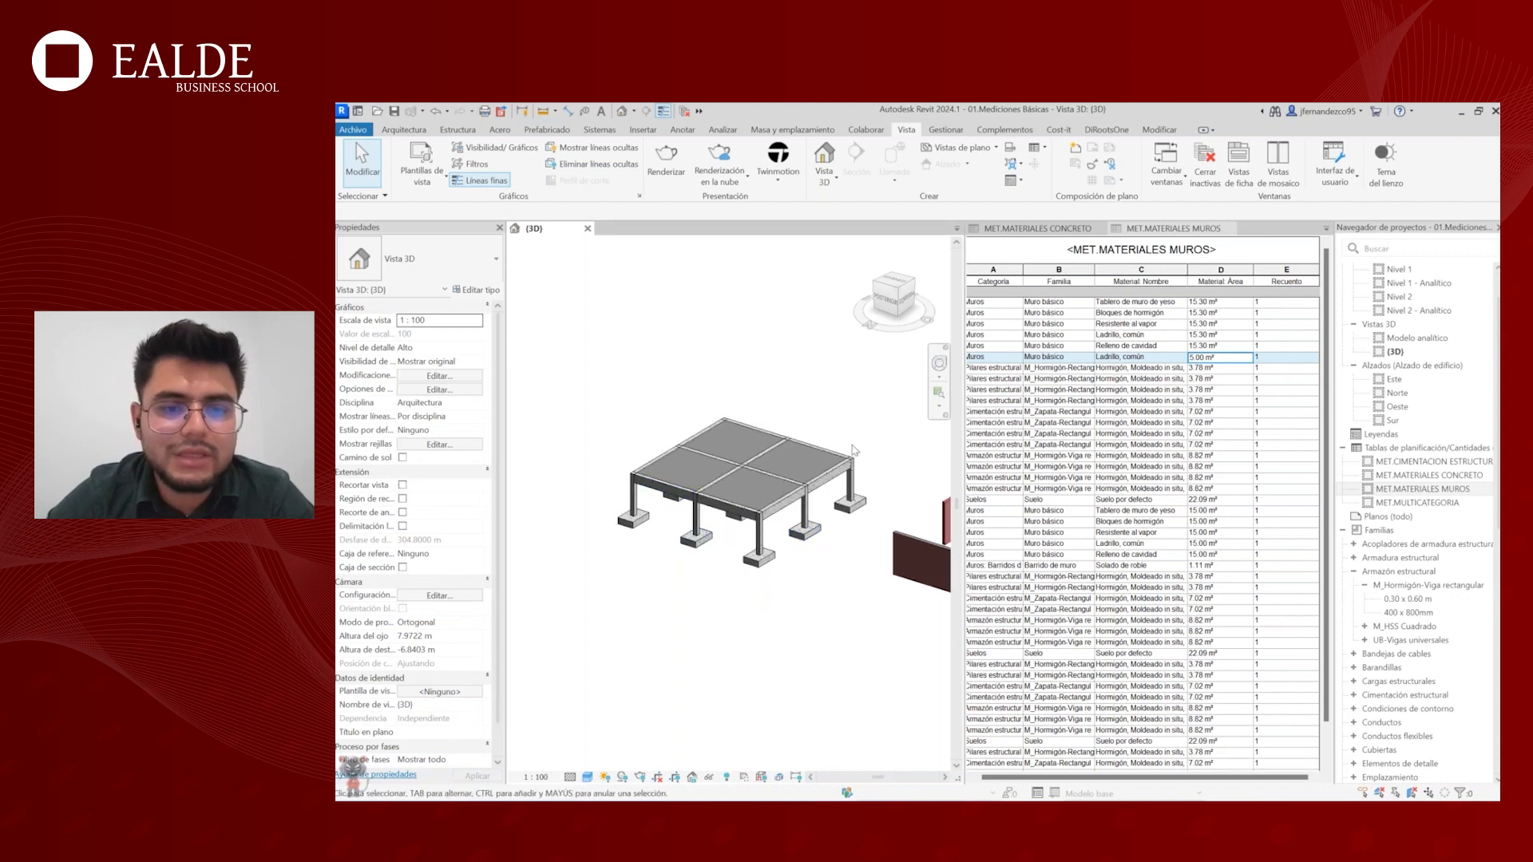
{"action": "middle_click_drag", "start_coordinate": [869, 480], "coordinate": [840, 482]}
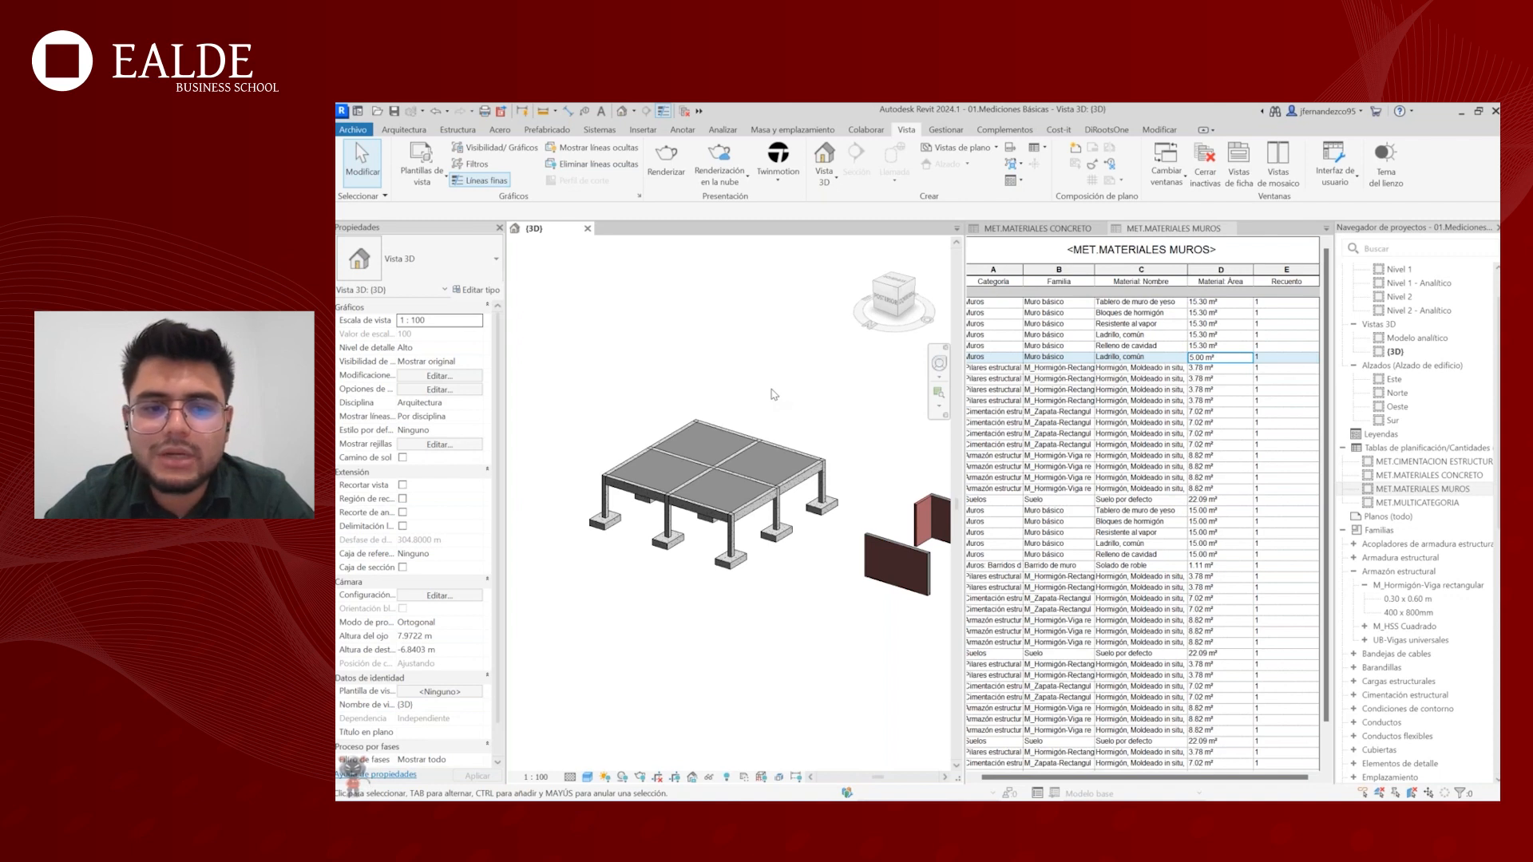
{"action": "scroll", "coordinate": [771, 395], "scroll_direction": "down", "scroll_amount": 3}
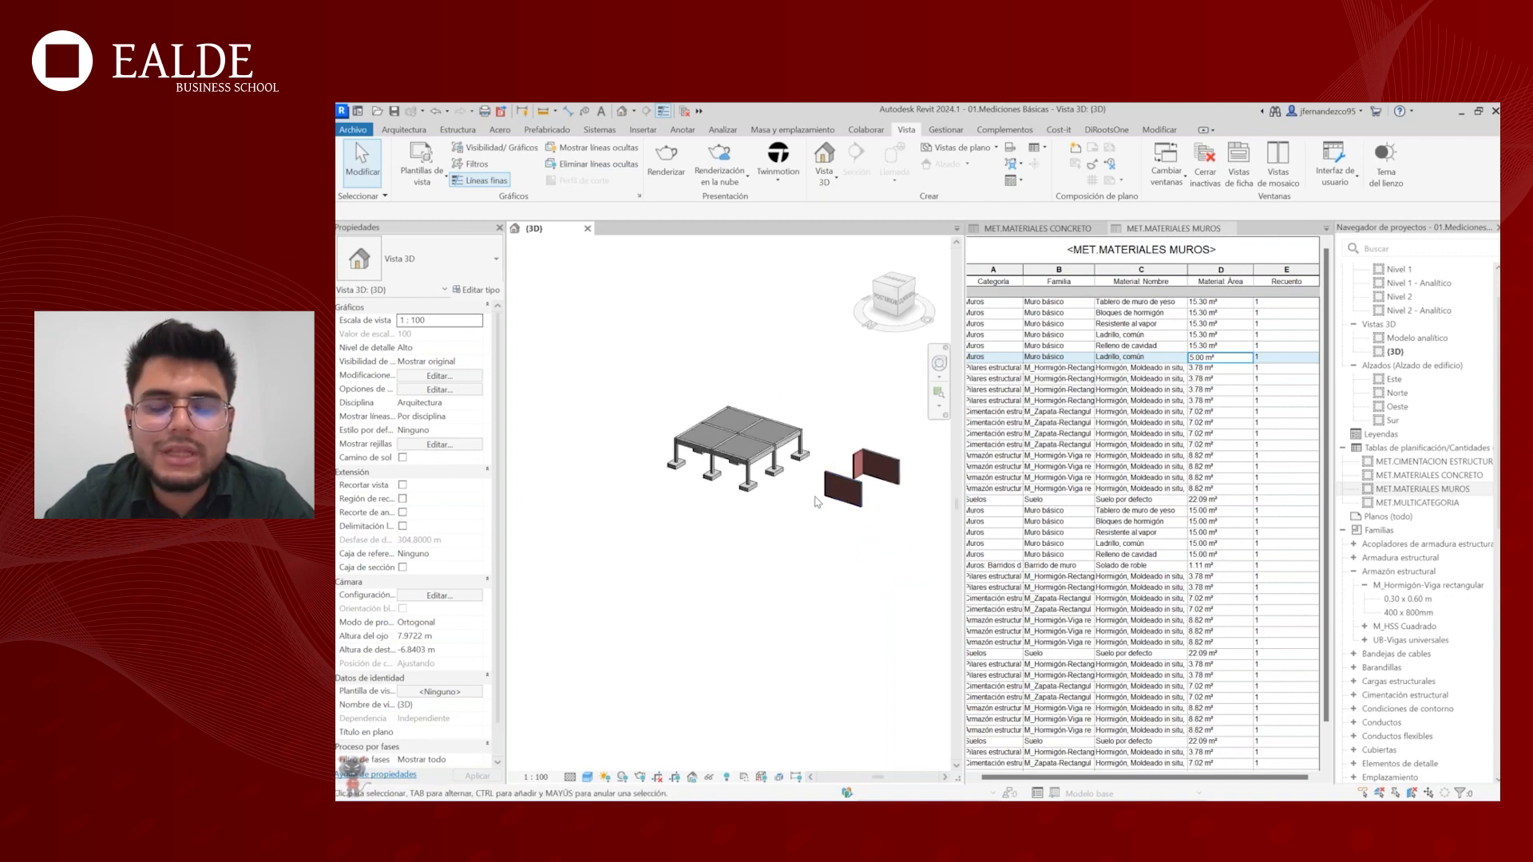
{"action": "middle_click_drag", "start_coordinate": [885, 503], "coordinate": [765, 504]}
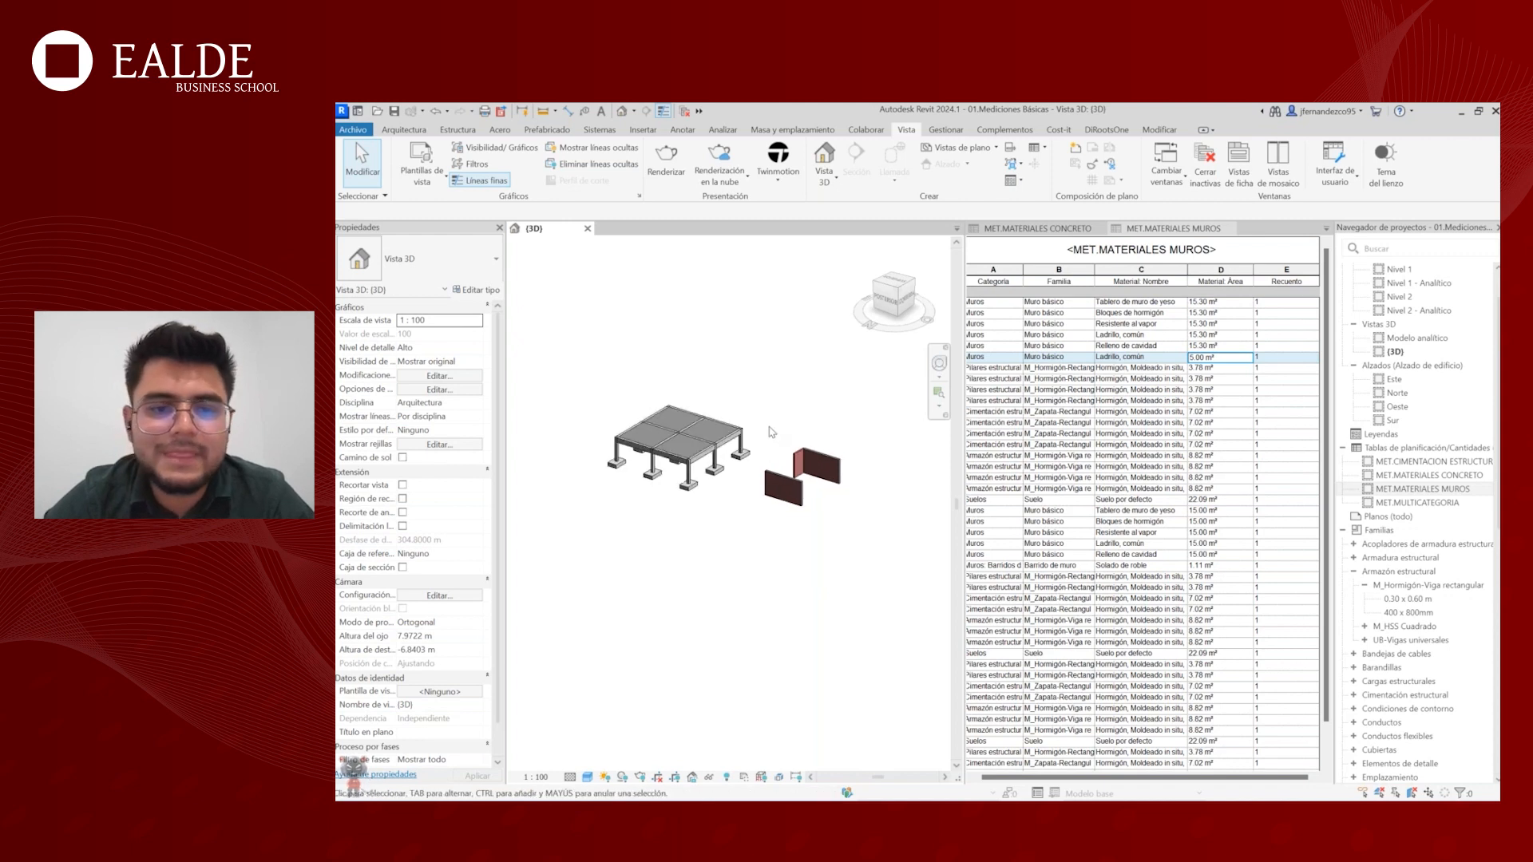
{"action": "middle_click_drag", "start_coordinate": [781, 439], "coordinate": [799, 445]}
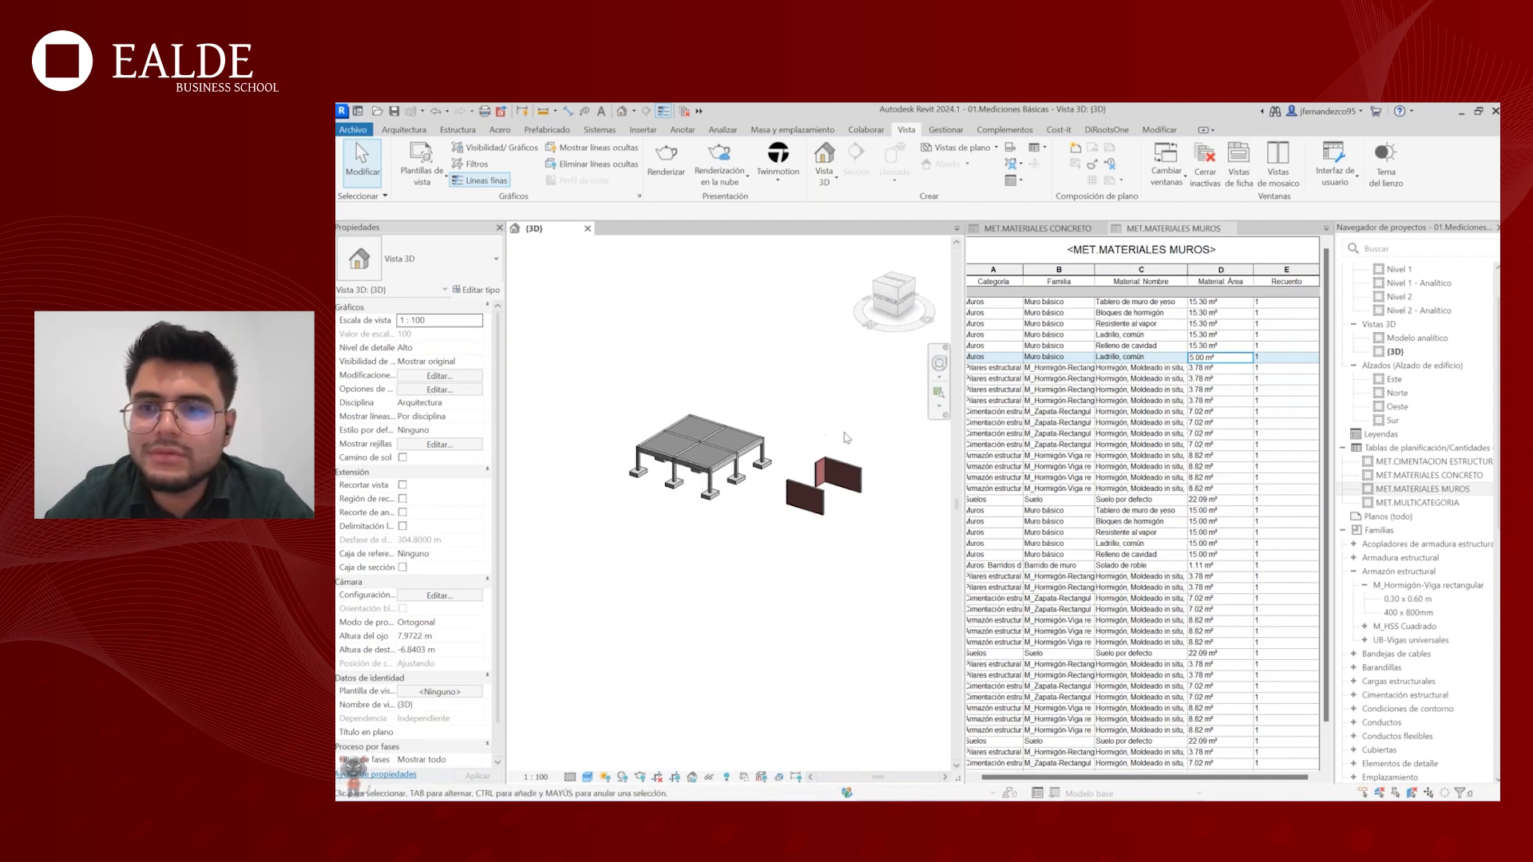
{"action": "middle_click_drag", "start_coordinate": [847, 436], "coordinate": [851, 459]}
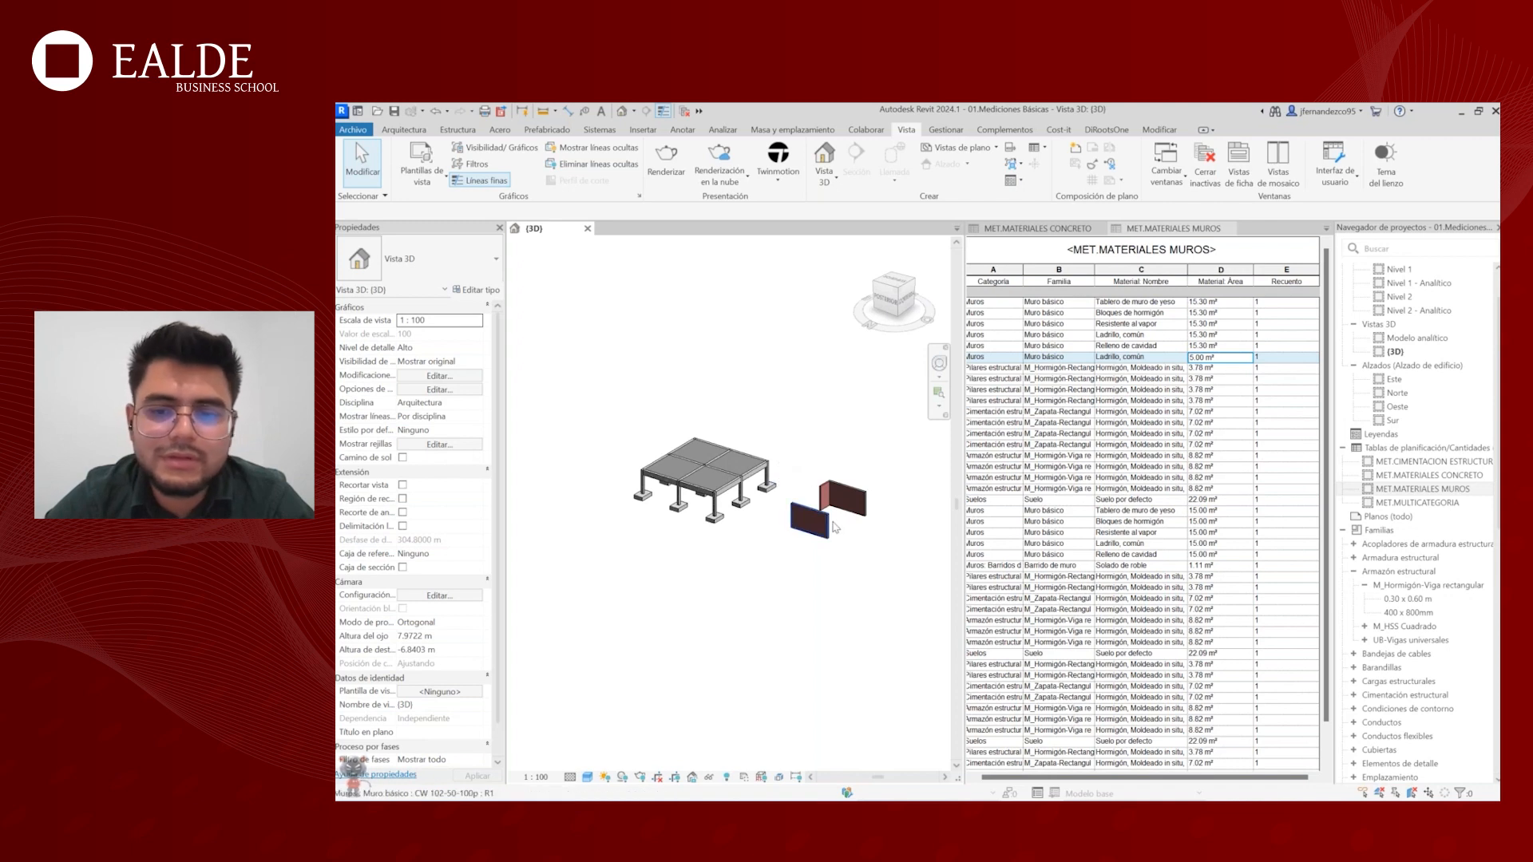
{"action": "scroll", "coordinate": [780, 487], "scroll_direction": "down", "scroll_amount": 1}
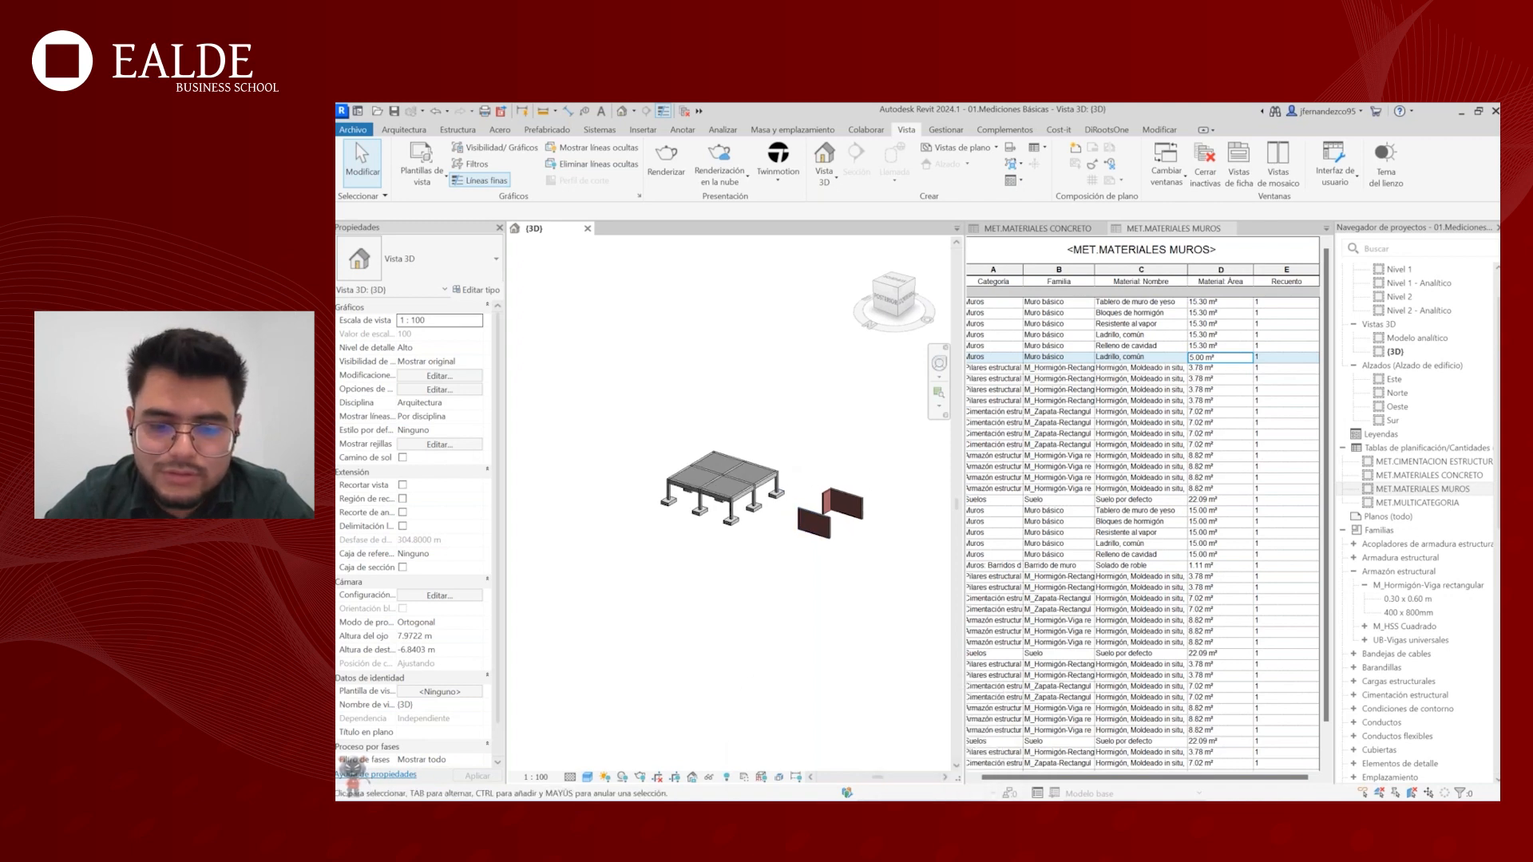
- Bring up the Material Webinar folder in File Explorer to check its projects, and return to the 3D model in Revit
{"action": "left_click", "coordinate": [801, 768]}
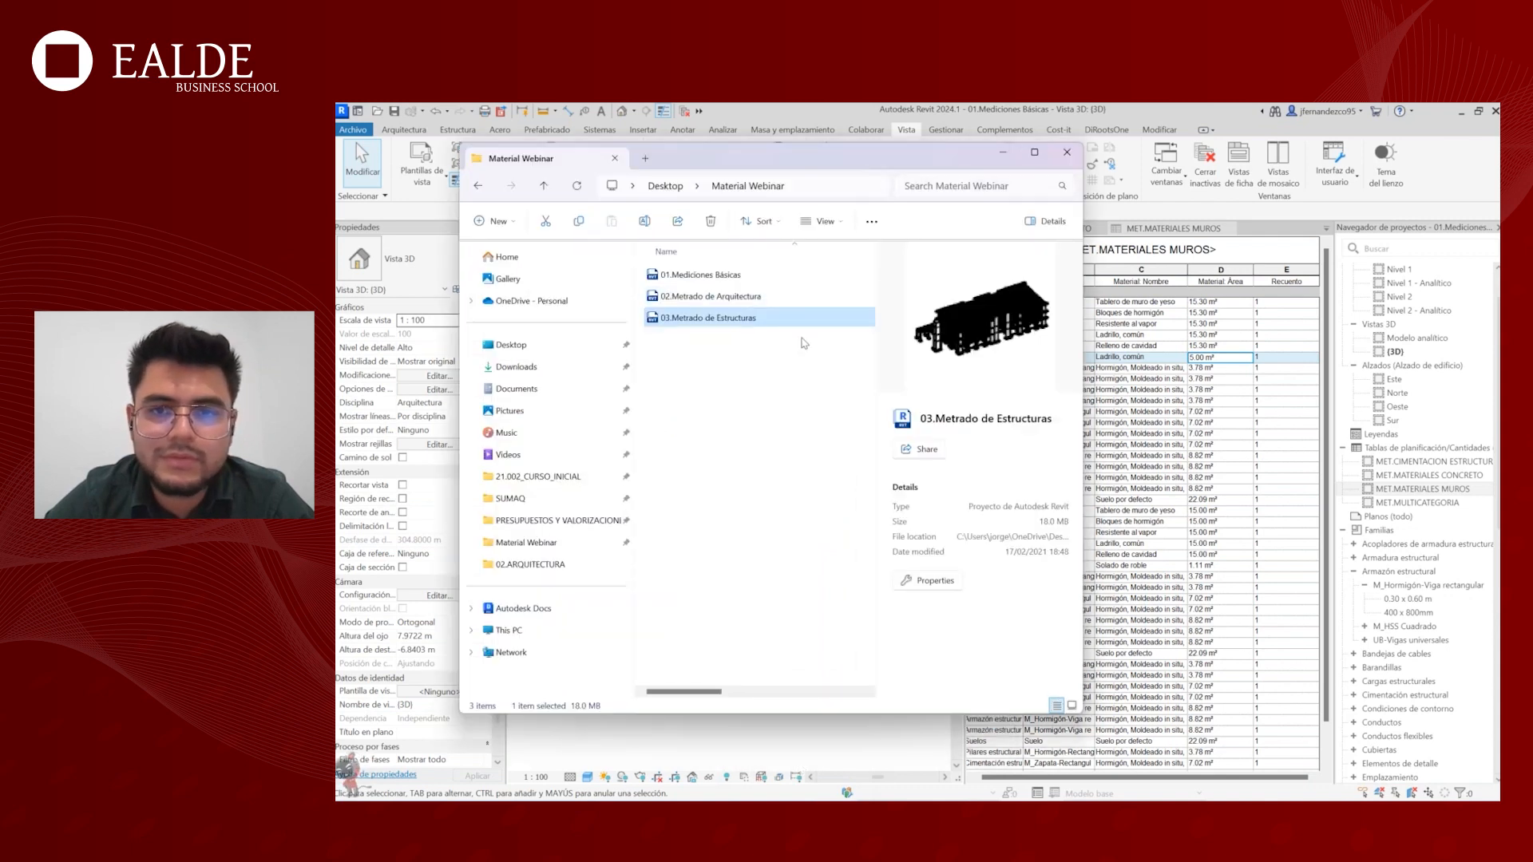
{"action": "left_click", "coordinate": [1012, 158]}
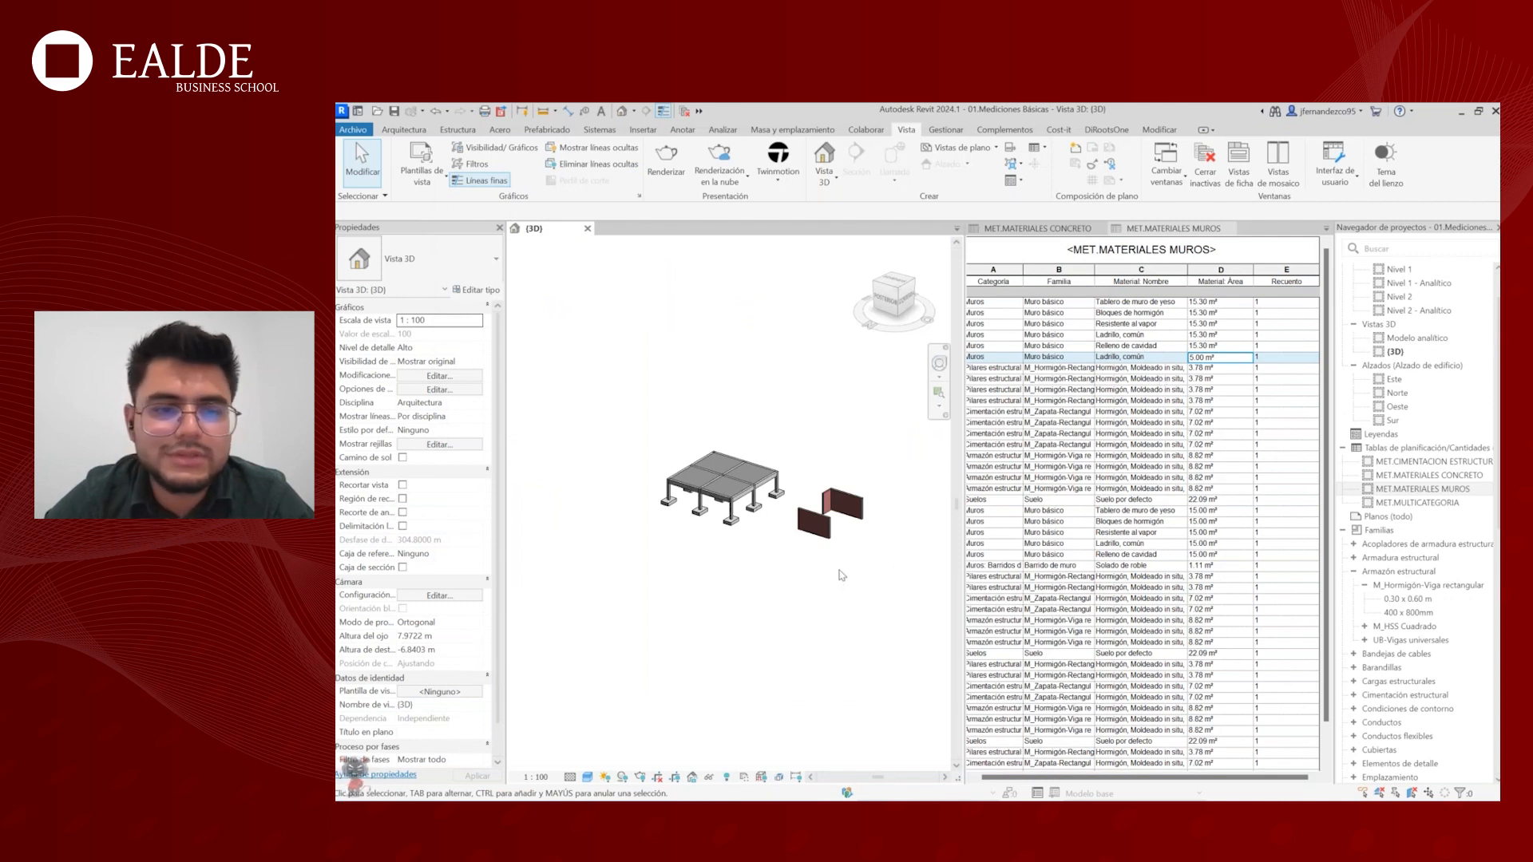
{"action": "middle_click_drag", "start_coordinate": [803, 500], "coordinate": [774, 498]}
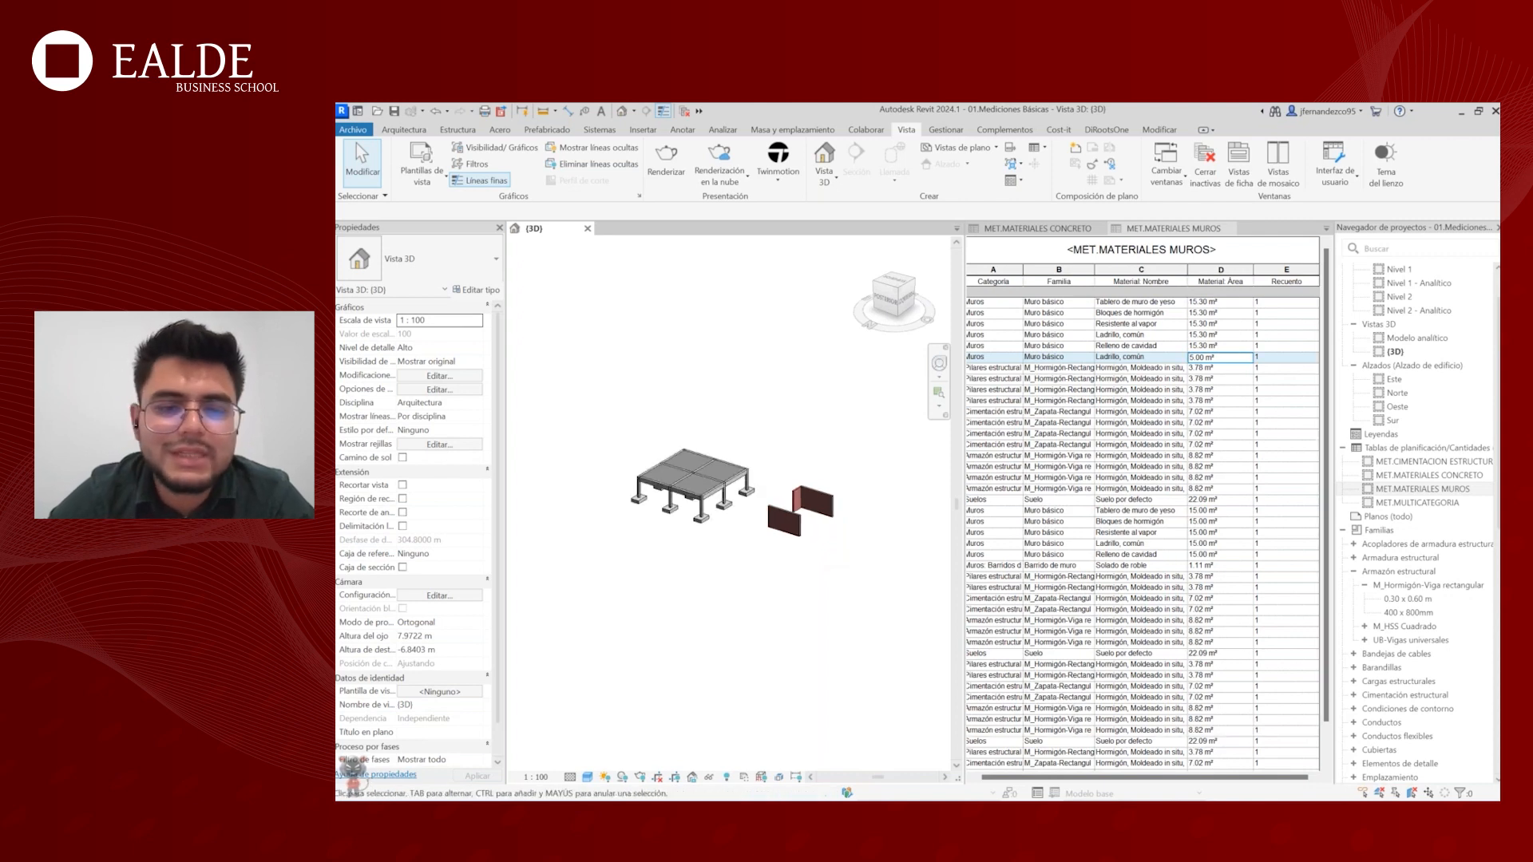
{"action": "middle_click_drag", "start_coordinate": [776, 497], "coordinate": [764, 498]}
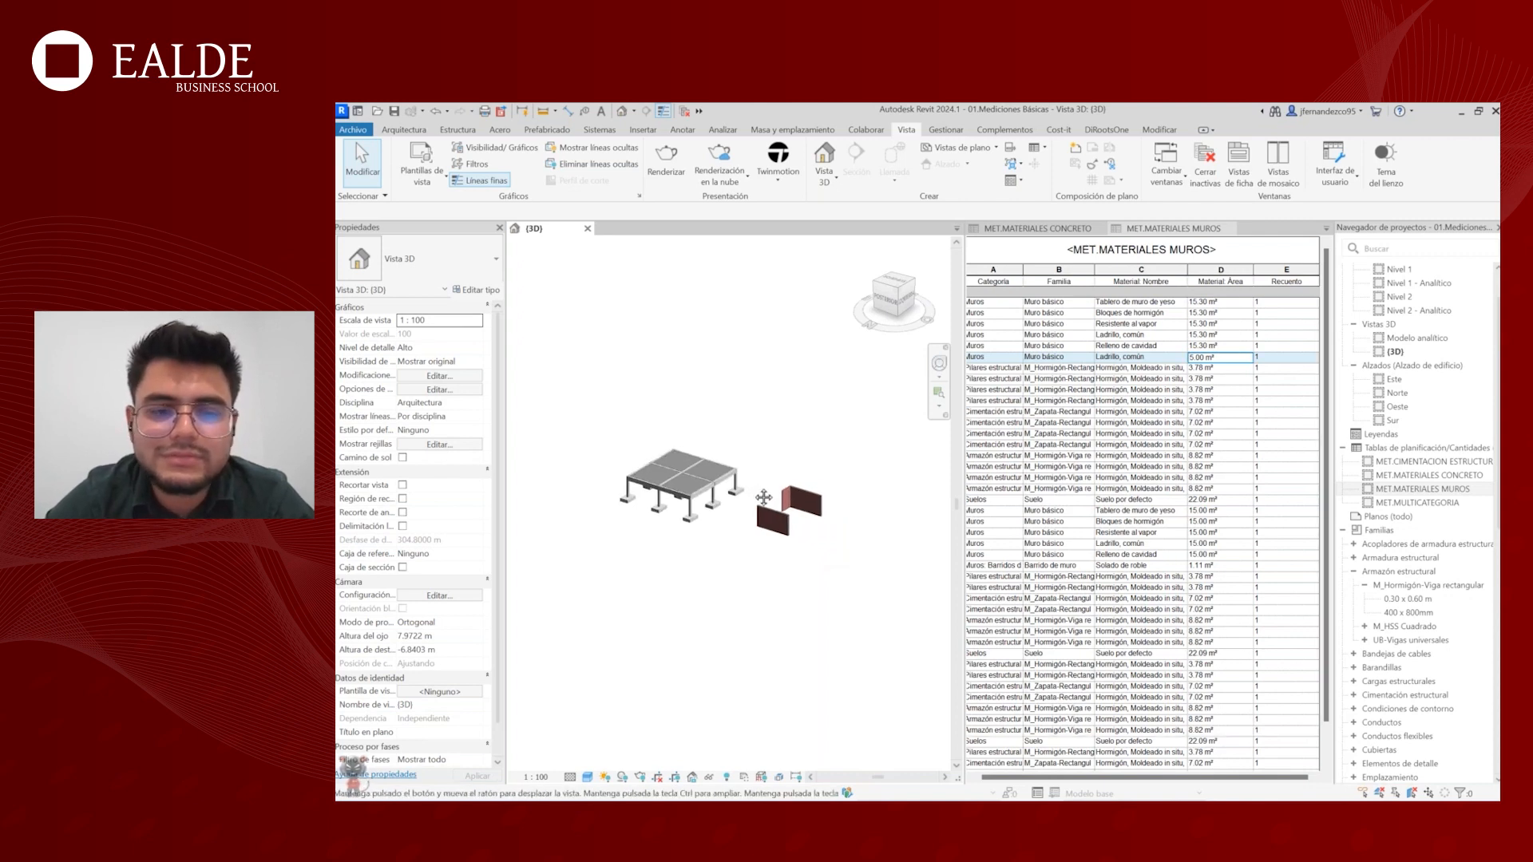
{"action": "scroll", "coordinate": [755, 500], "scroll_direction": "up", "scroll_amount": 4}
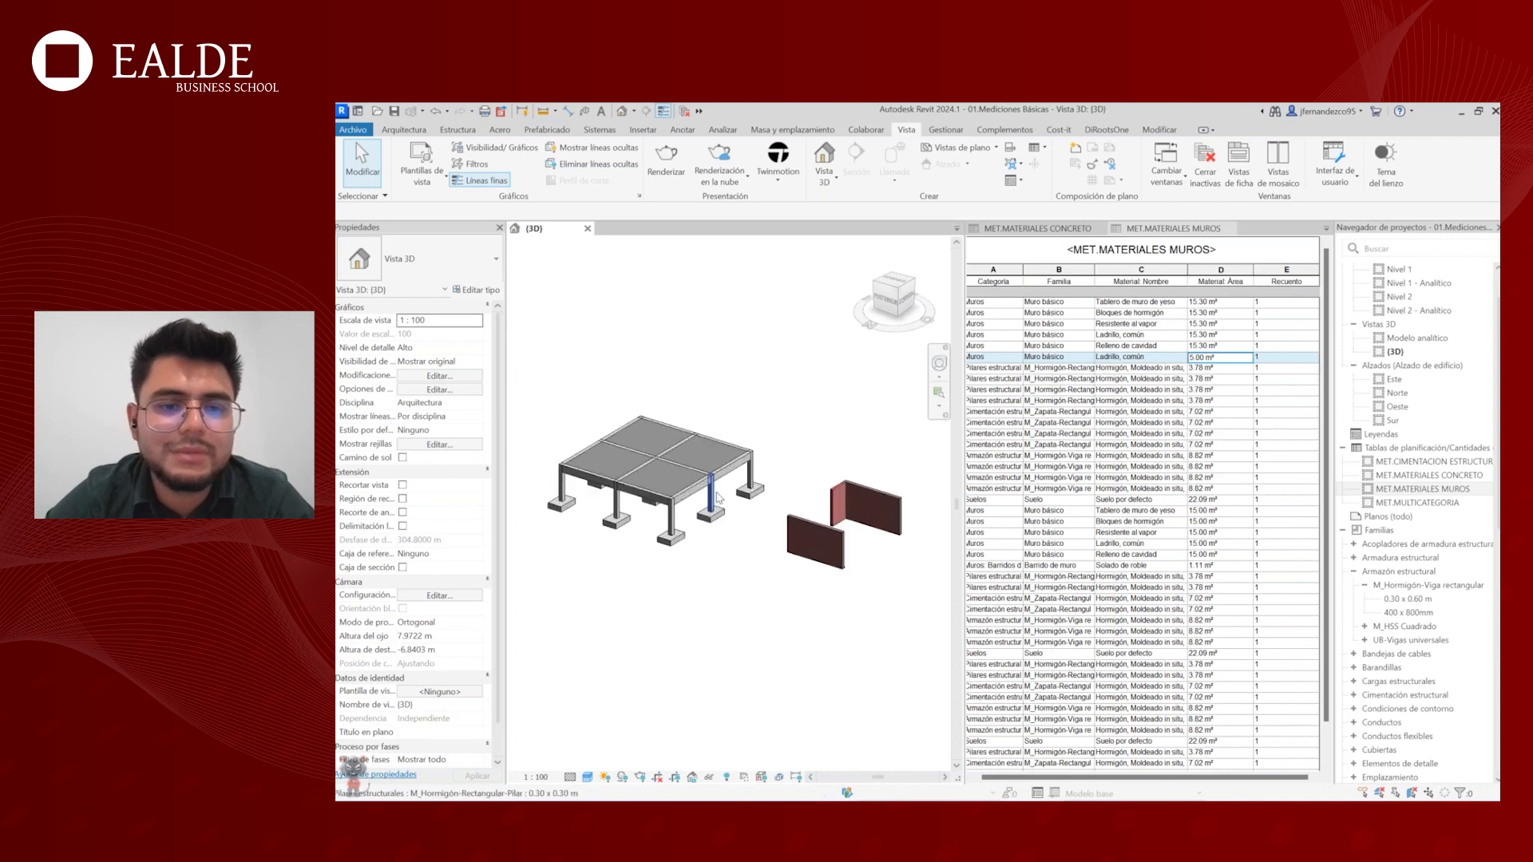
{"action": "middle_click_drag", "start_coordinate": [741, 504], "coordinate": [774, 546]}
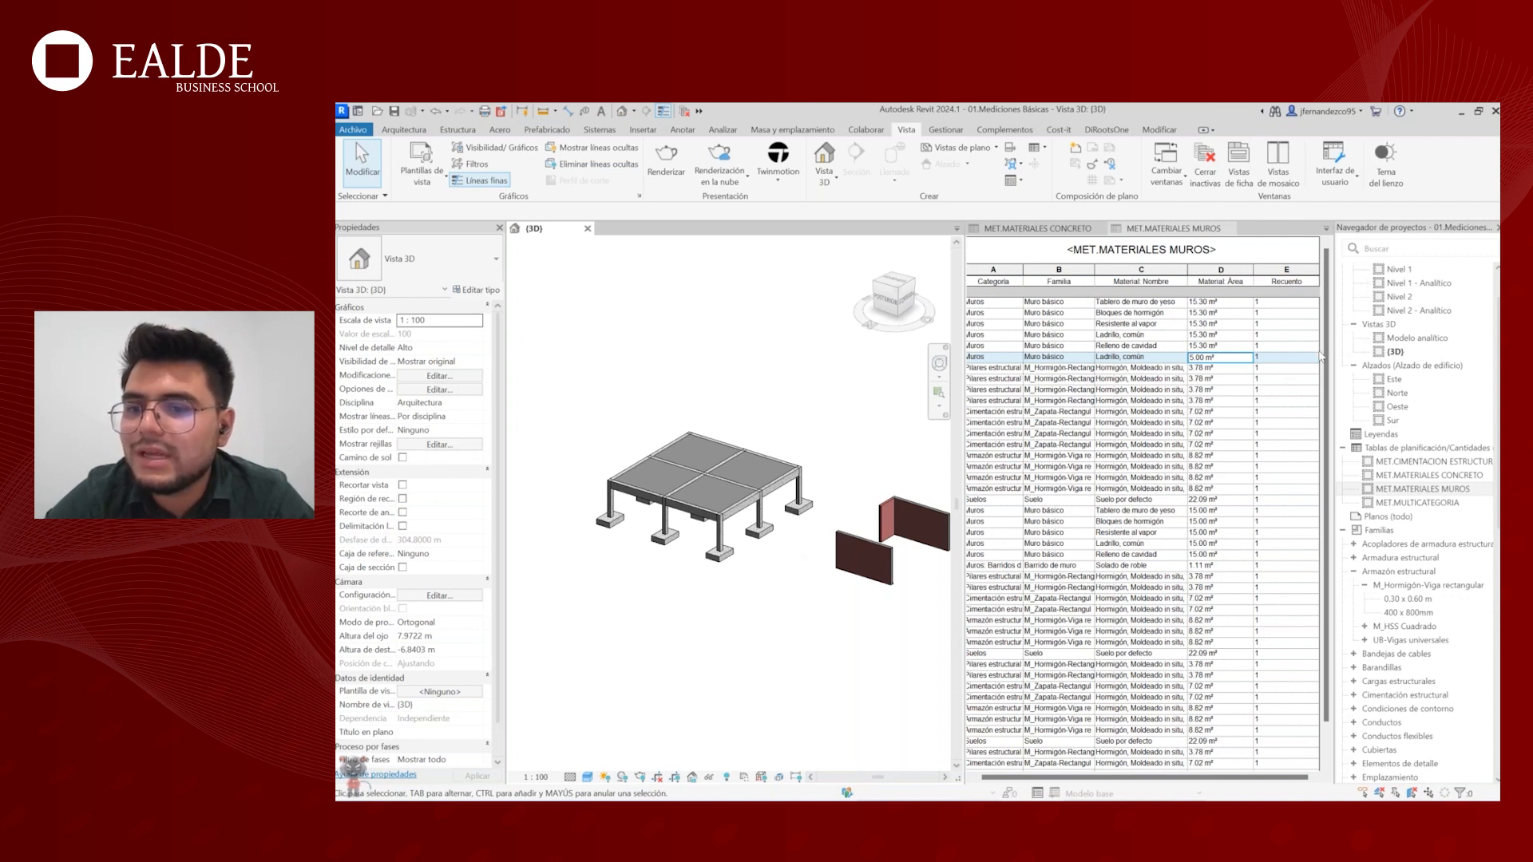
- Switch to the browser and show the shared Google Drive folder with the EDIFICIO MULTIFAMILIAR files in a maximized window
{"action": "left_click", "coordinate": [1388, 412]}
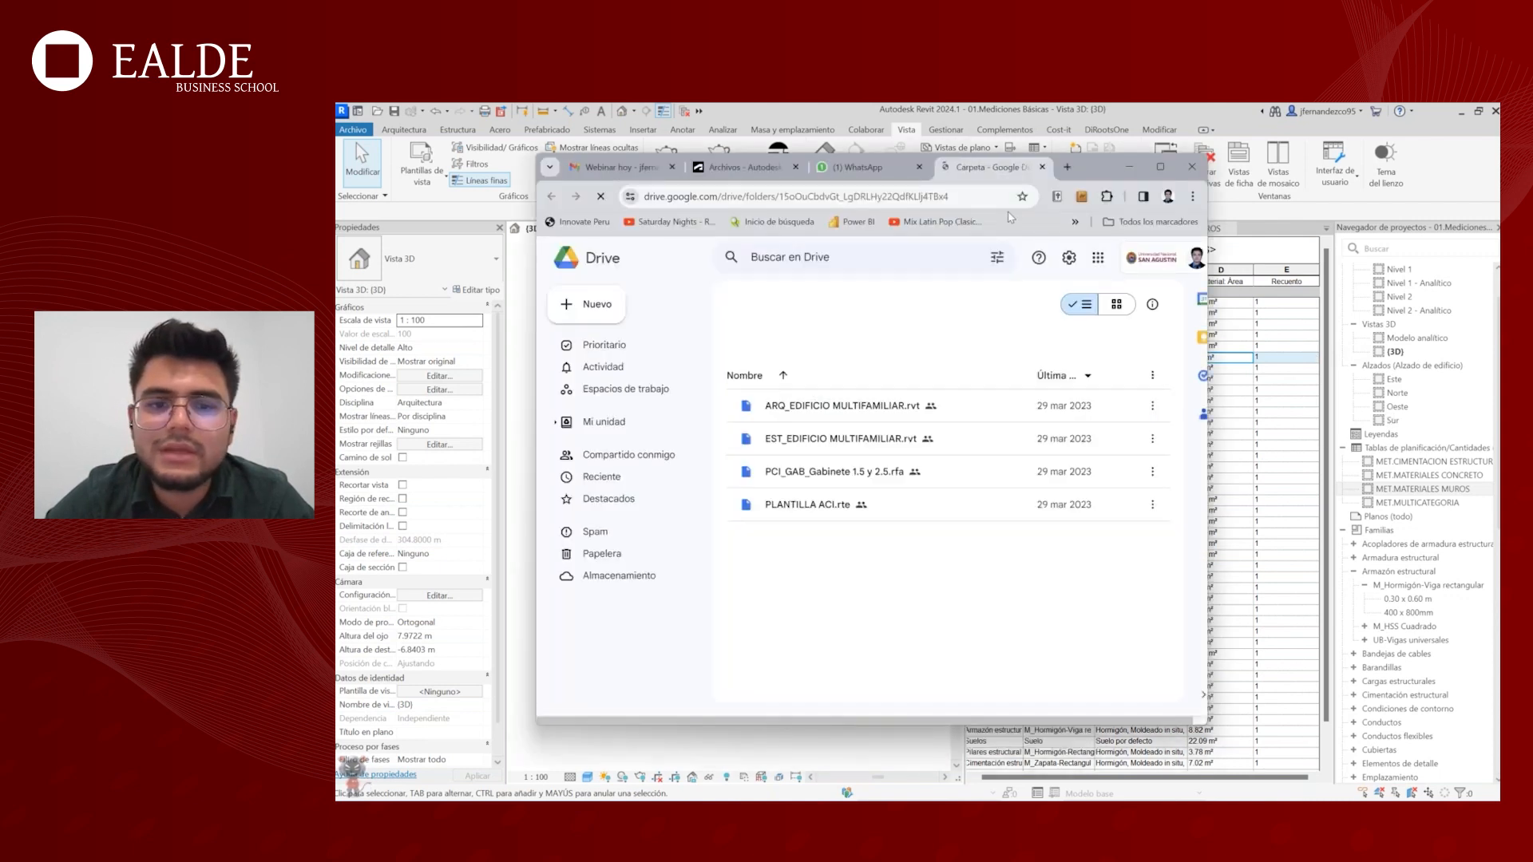
{"action": "left_click_drag", "start_coordinate": [1082, 181], "coordinate": [928, 159]}
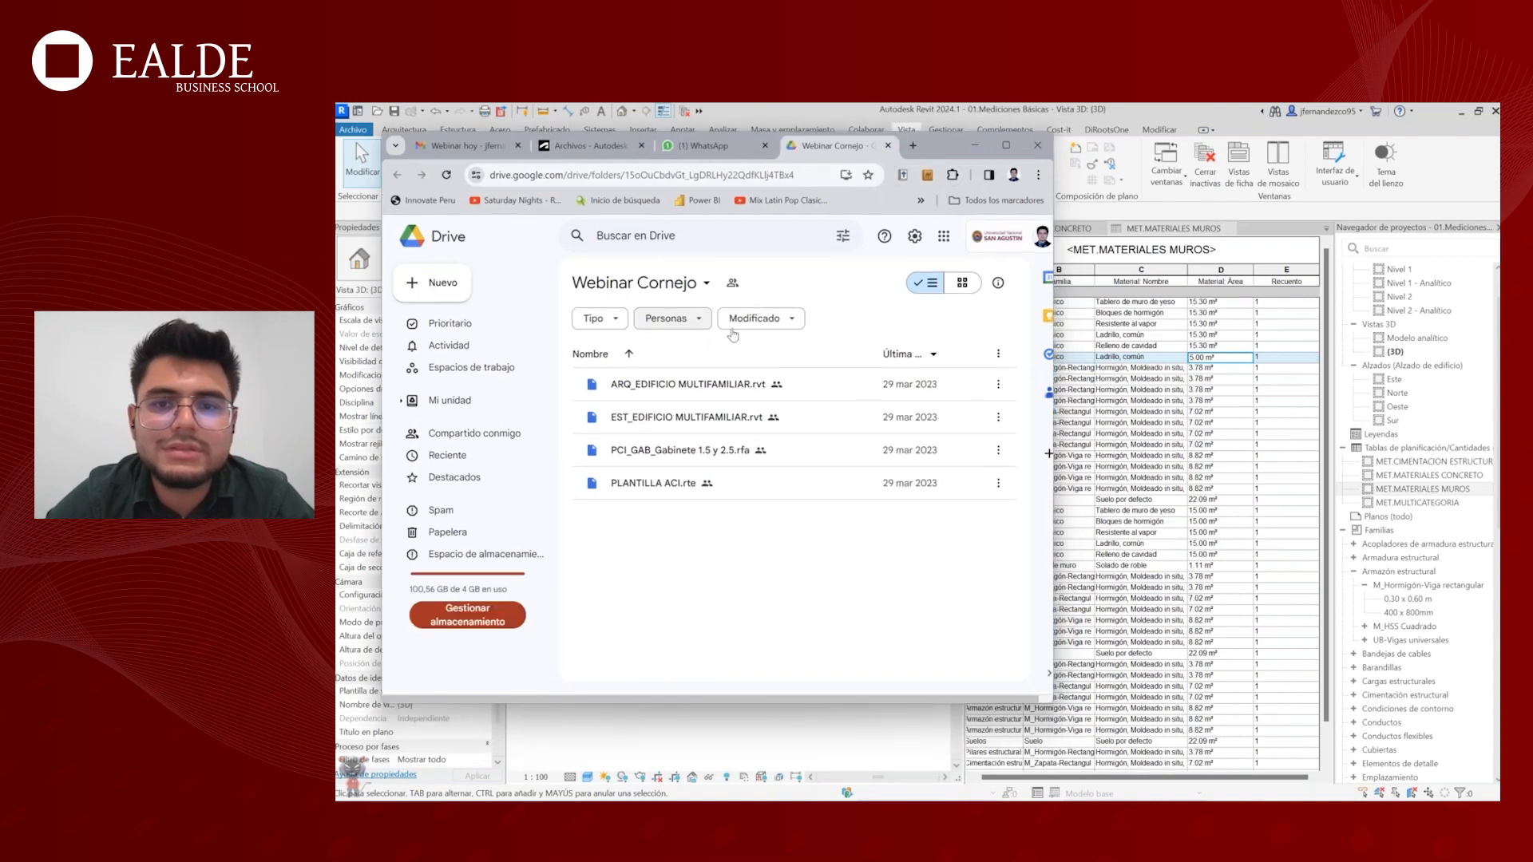
{"action": "left_click", "coordinate": [1008, 146]}
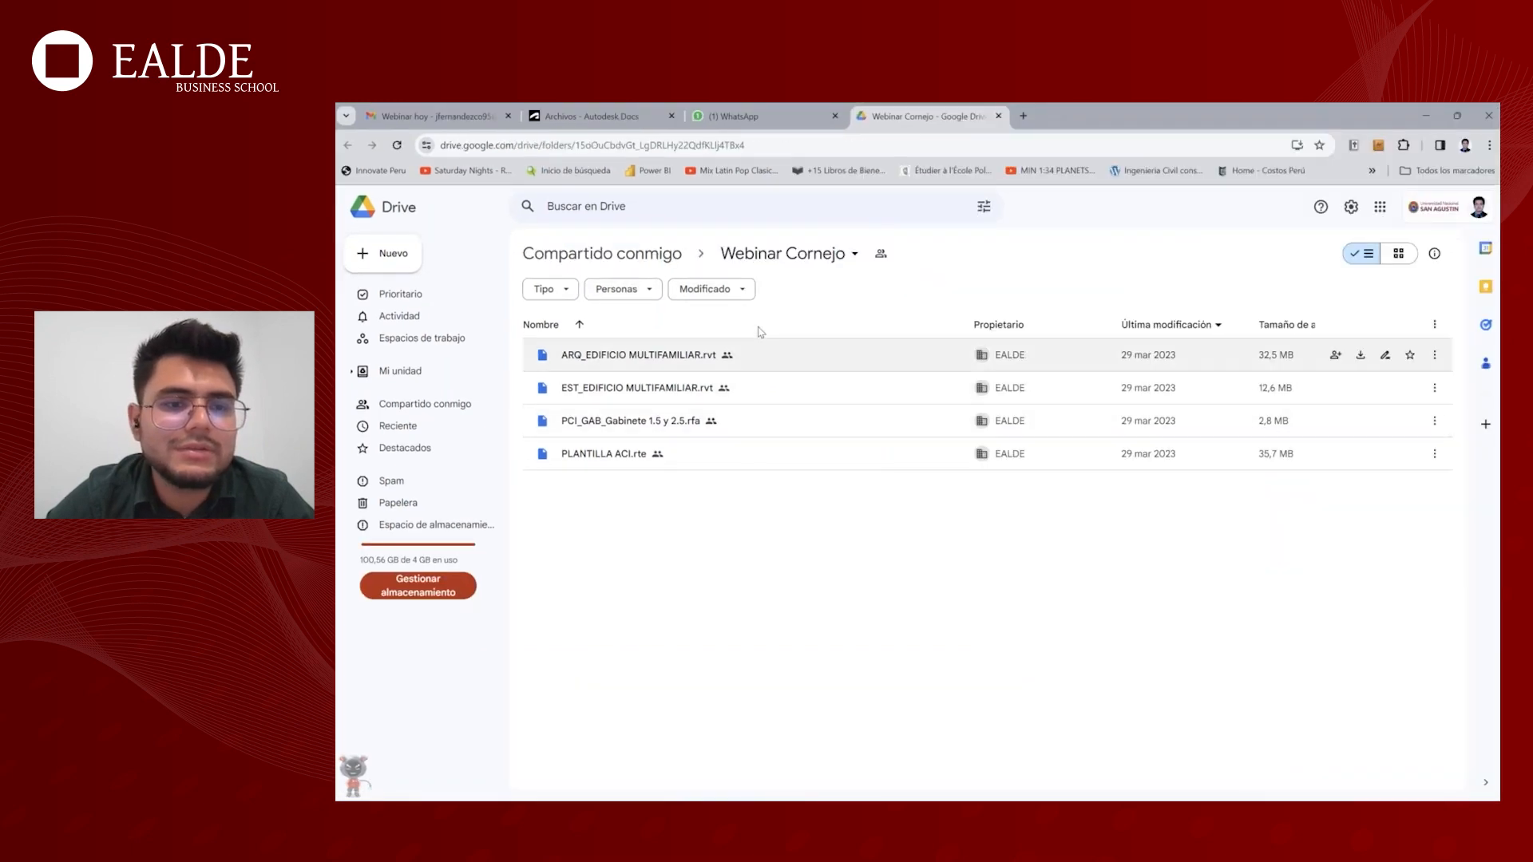
- Check the general access settings of the shared Drive folder, leave them unchanged, and switch back to Revit
{"action": "left_click", "coordinate": [884, 256]}
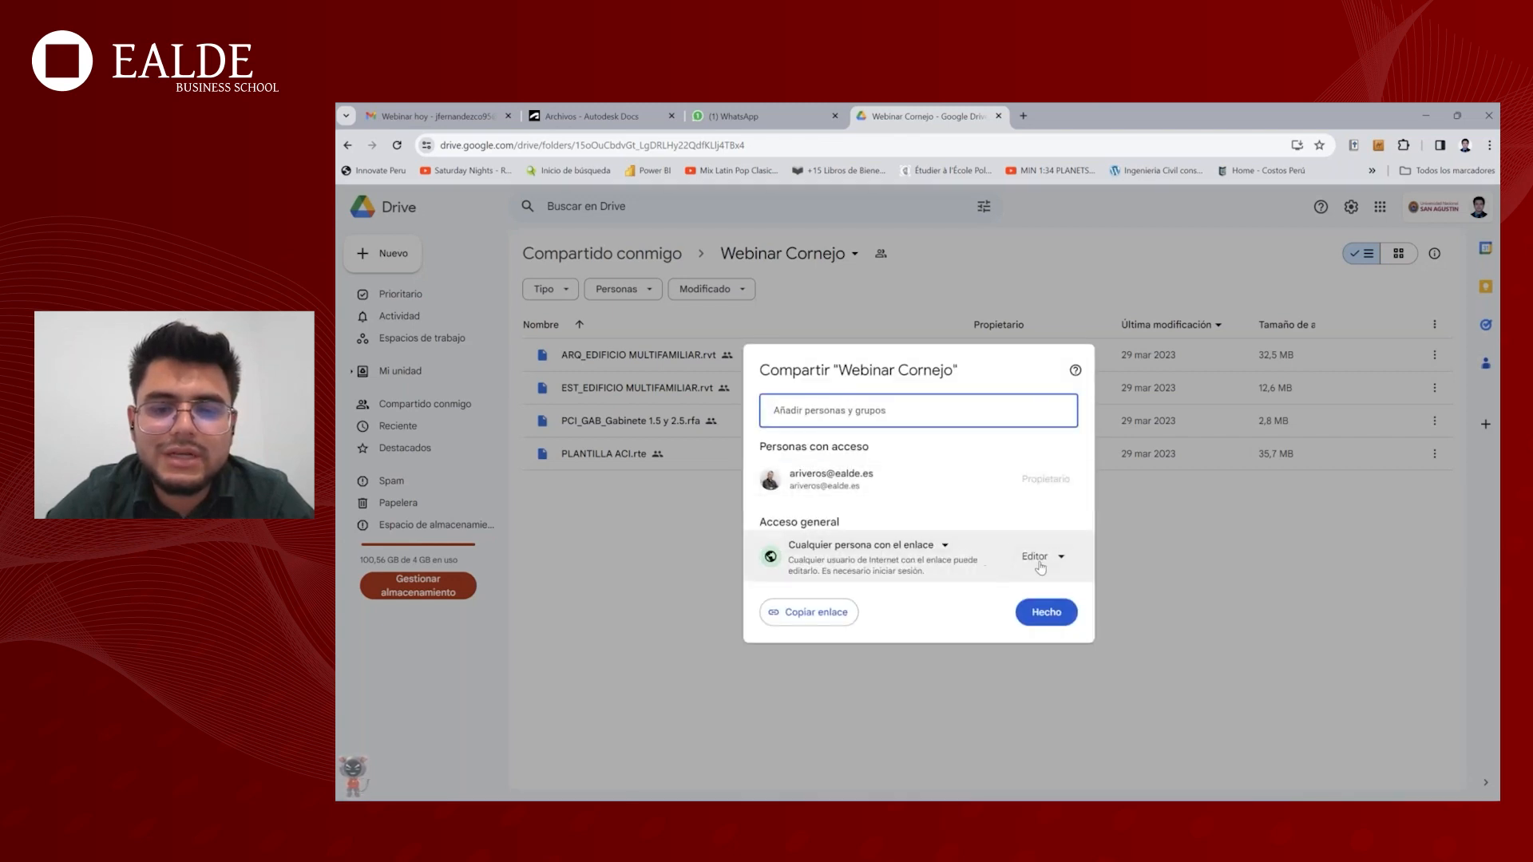
{"action": "left_click", "coordinate": [1177, 641]}
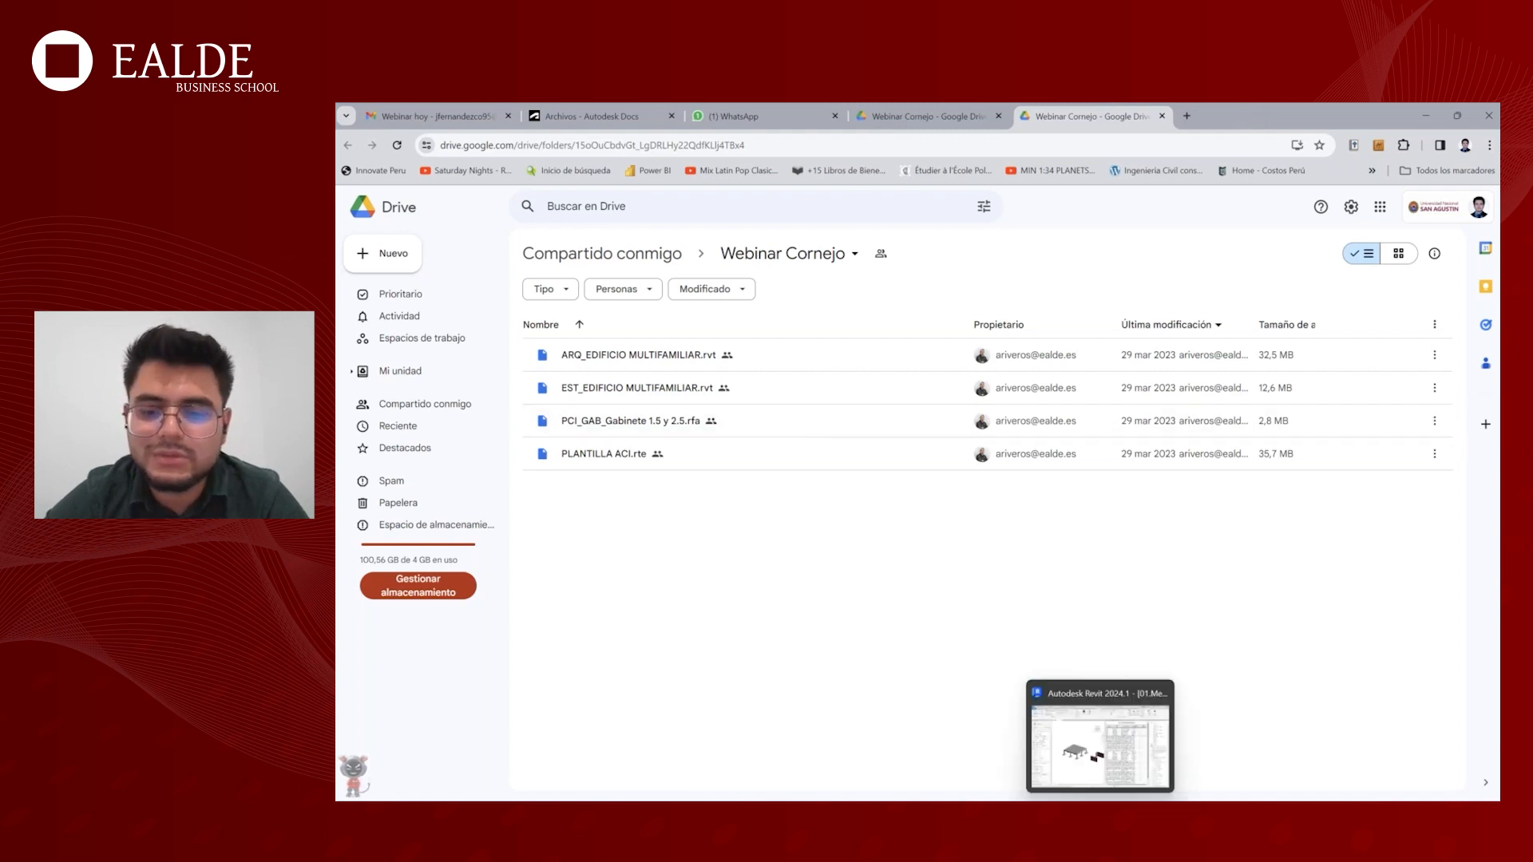
{"action": "left_click", "coordinate": [1101, 813]}
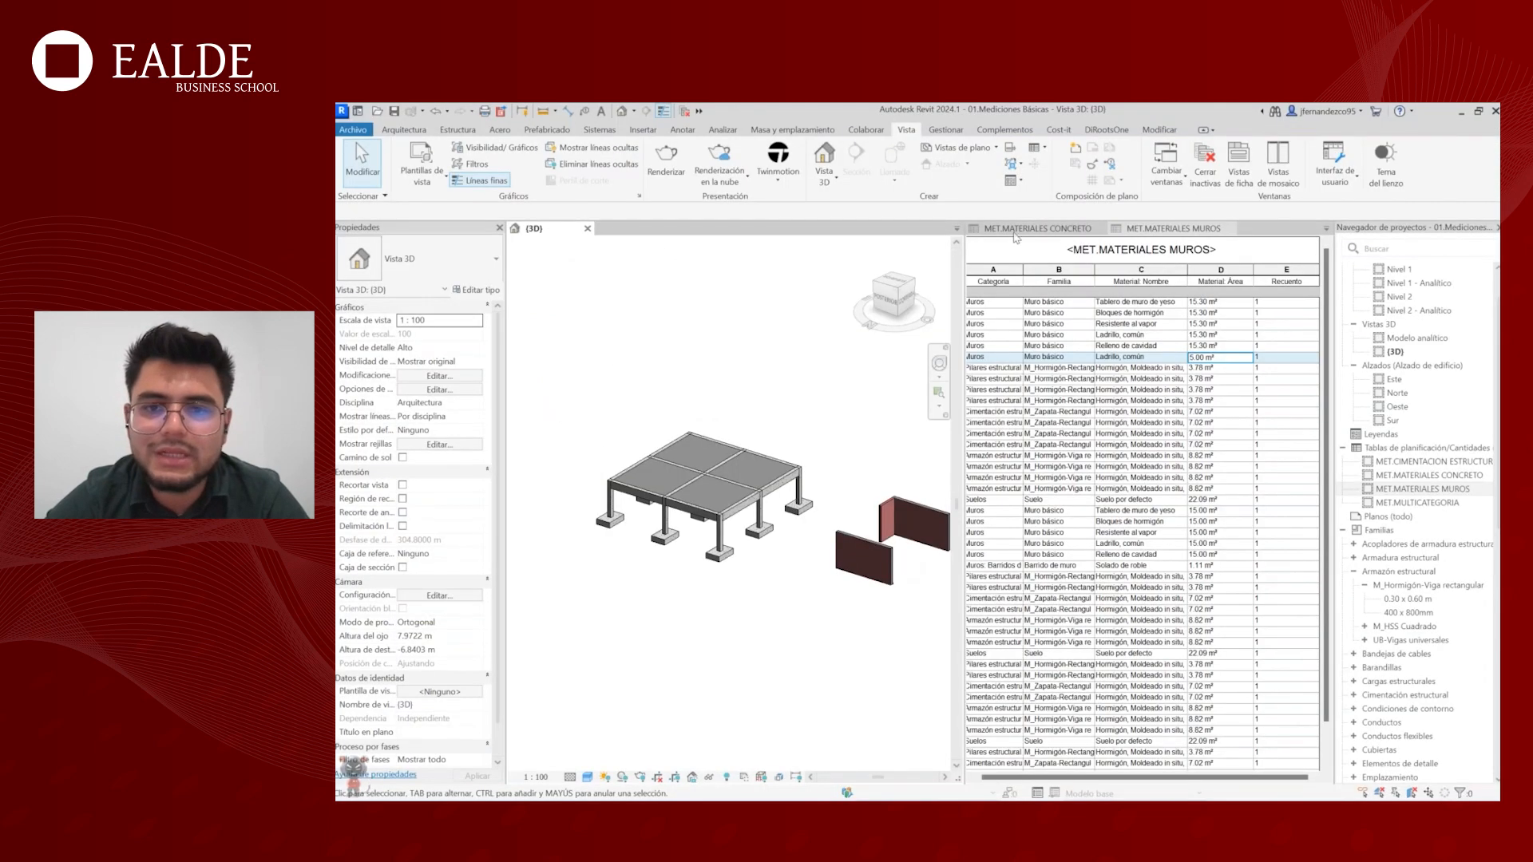